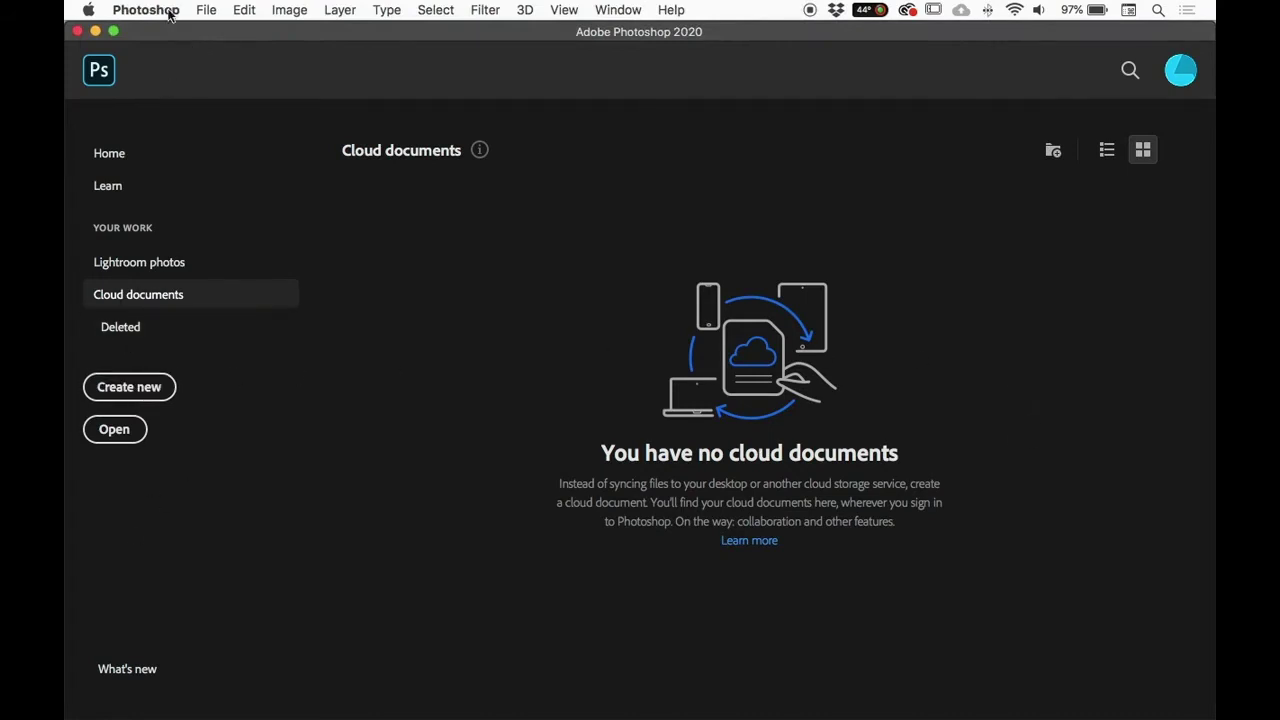
# Step: Create a new document from the A4 print preset at 300 ppi in landscape orientation
pyautogui.click(215, 14)
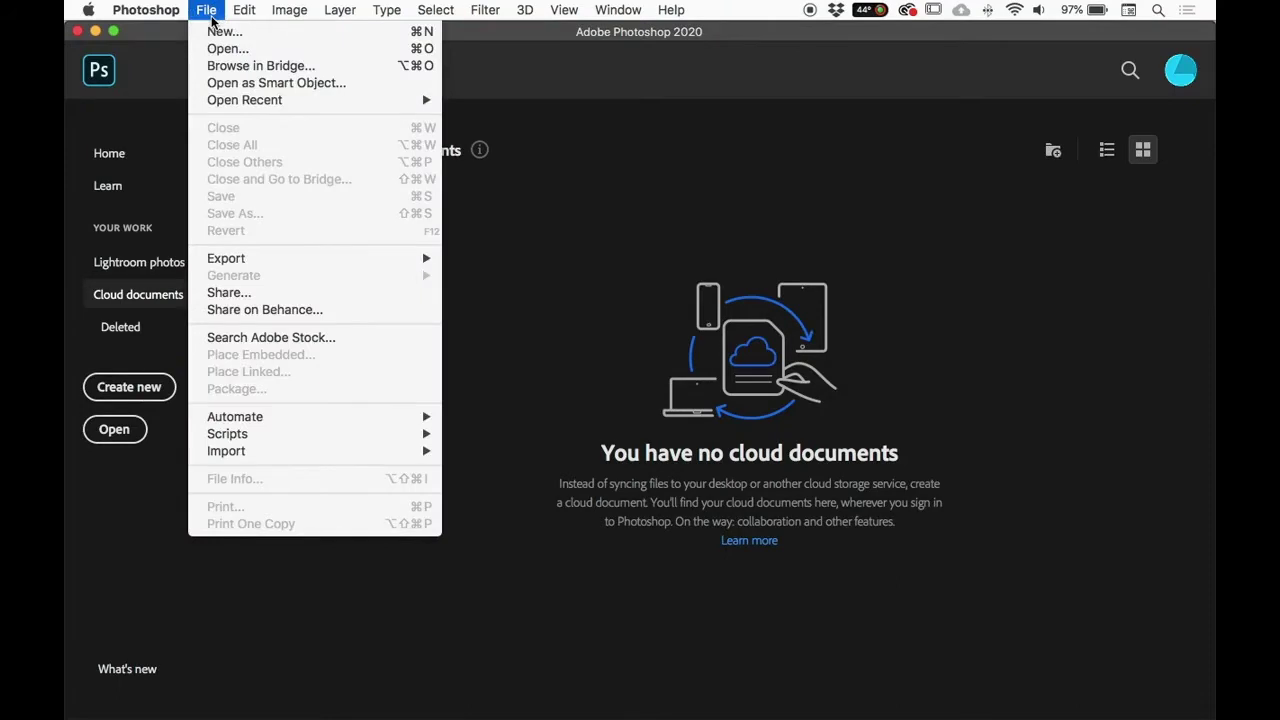
pyautogui.click(375, 33)
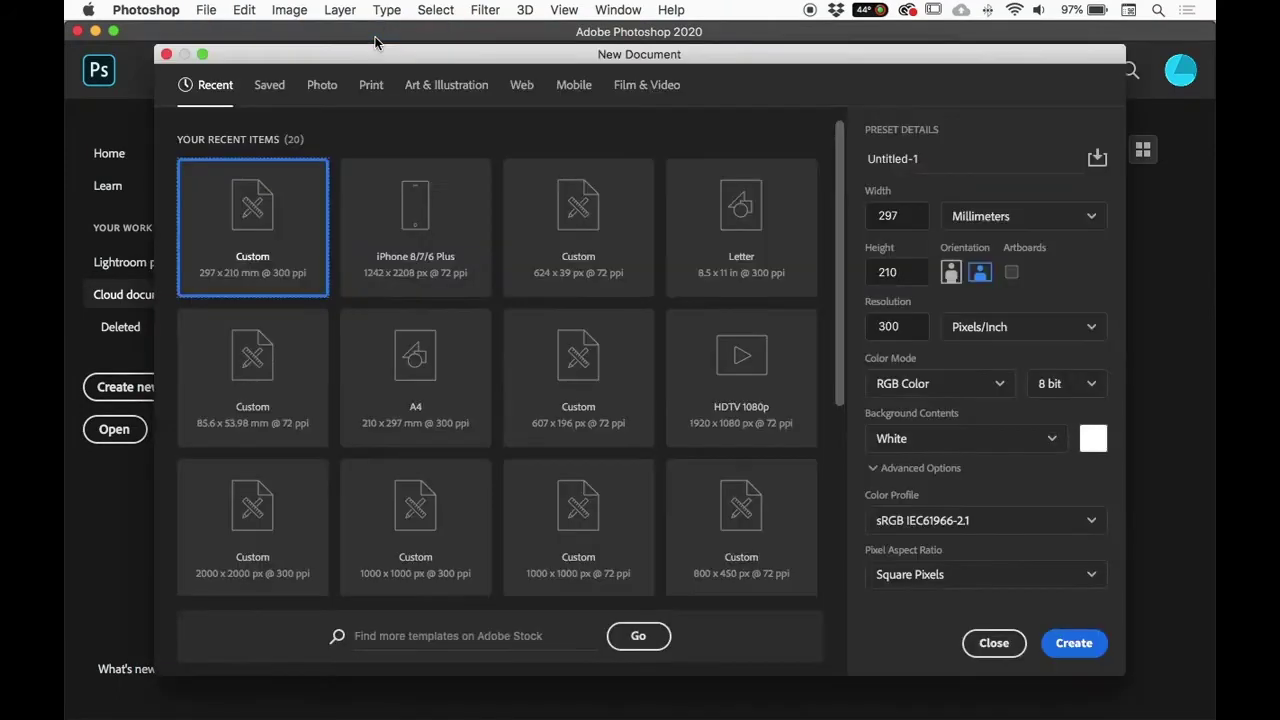
pyautogui.click(371, 84)
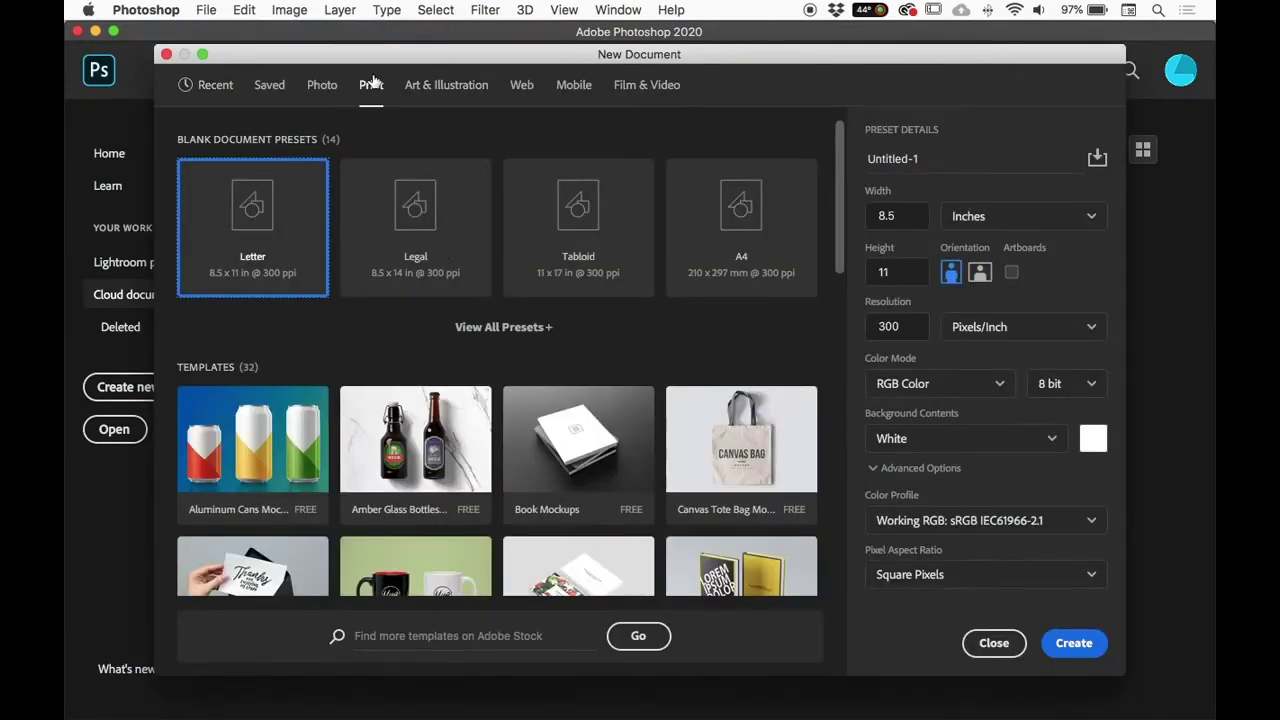
pyautogui.click(771, 218)
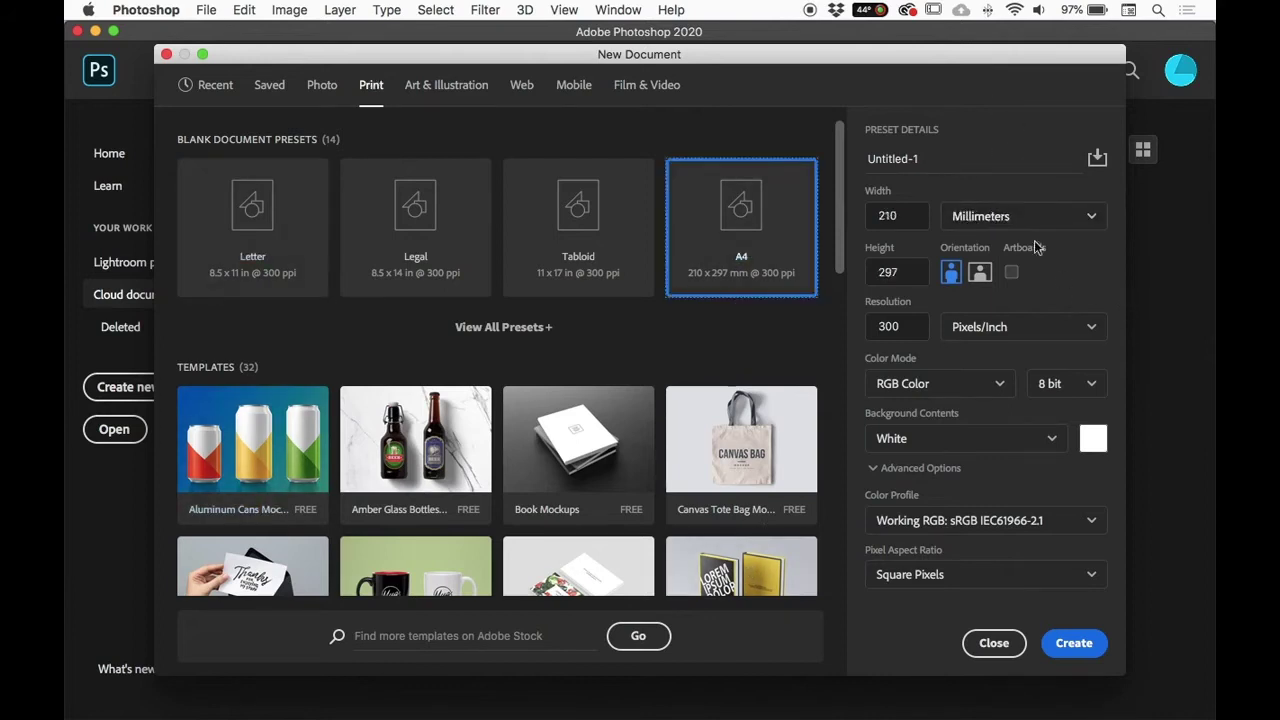
pyautogui.click(982, 270)
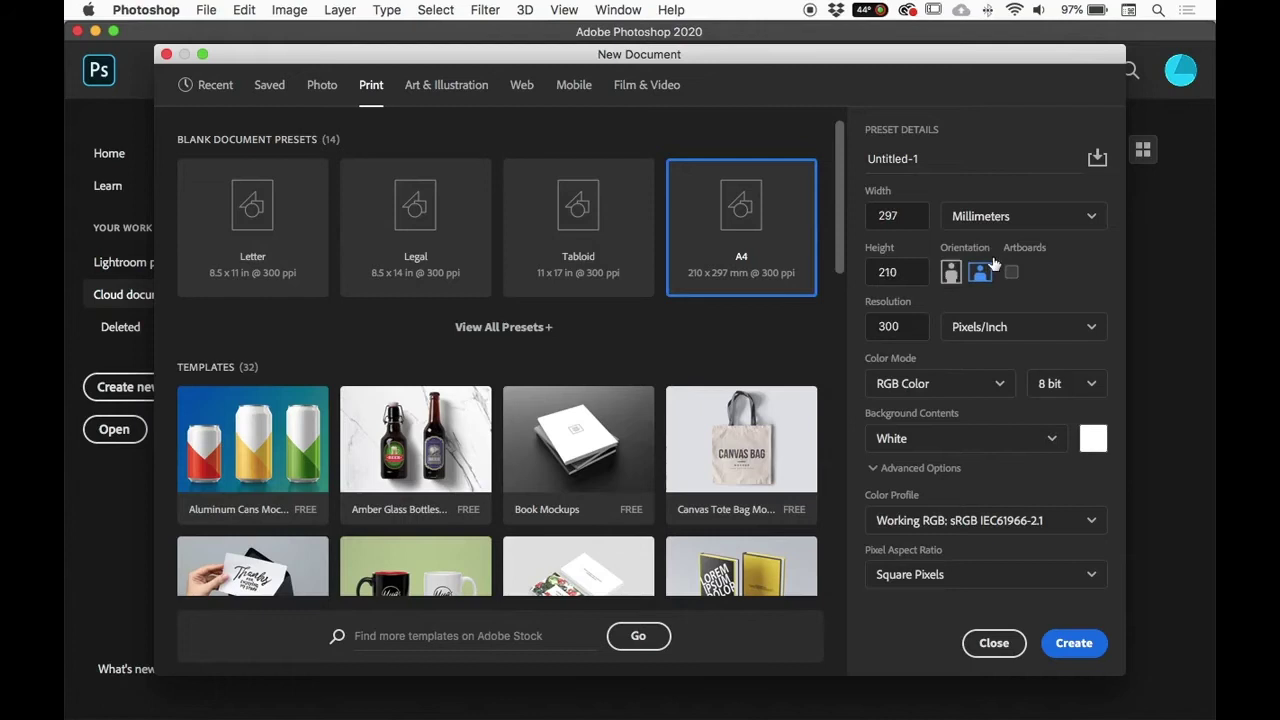
pyautogui.click(1085, 644)
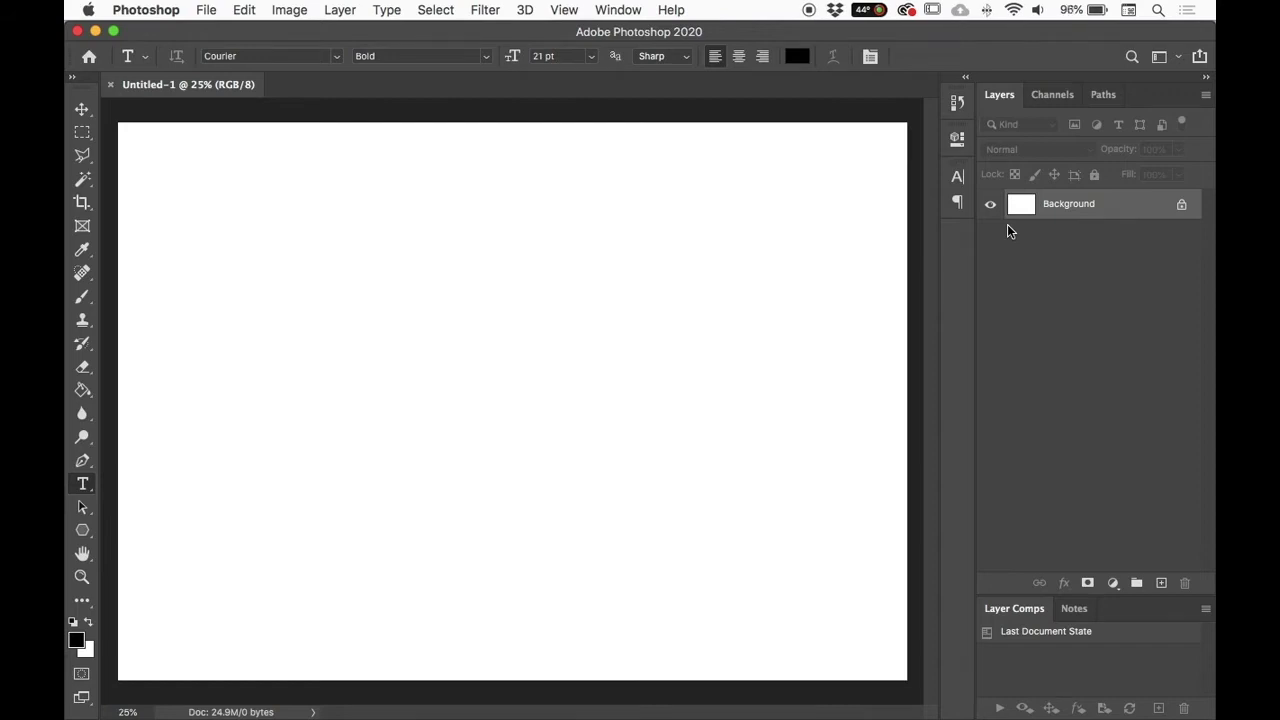
# Step: Hide the Layer Comps panel so that the Layers panel takes up its space
pyautogui.click(615, 11)
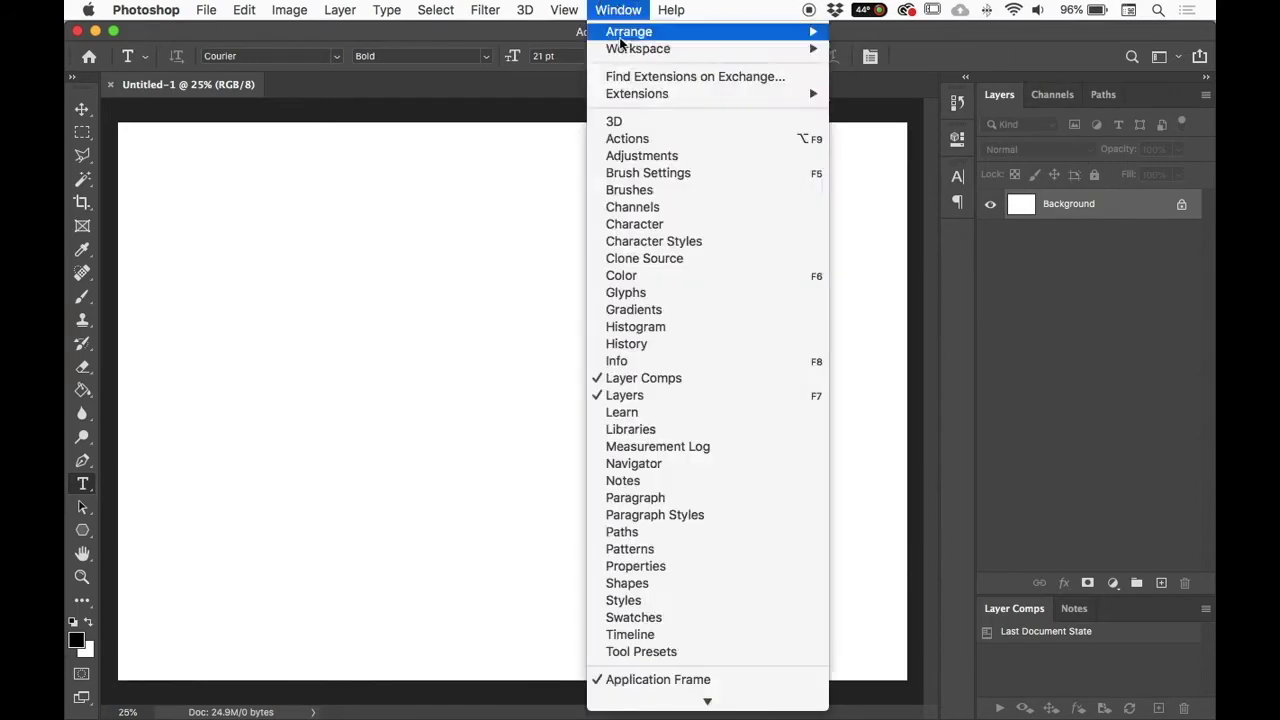
pyautogui.click(1013, 359)
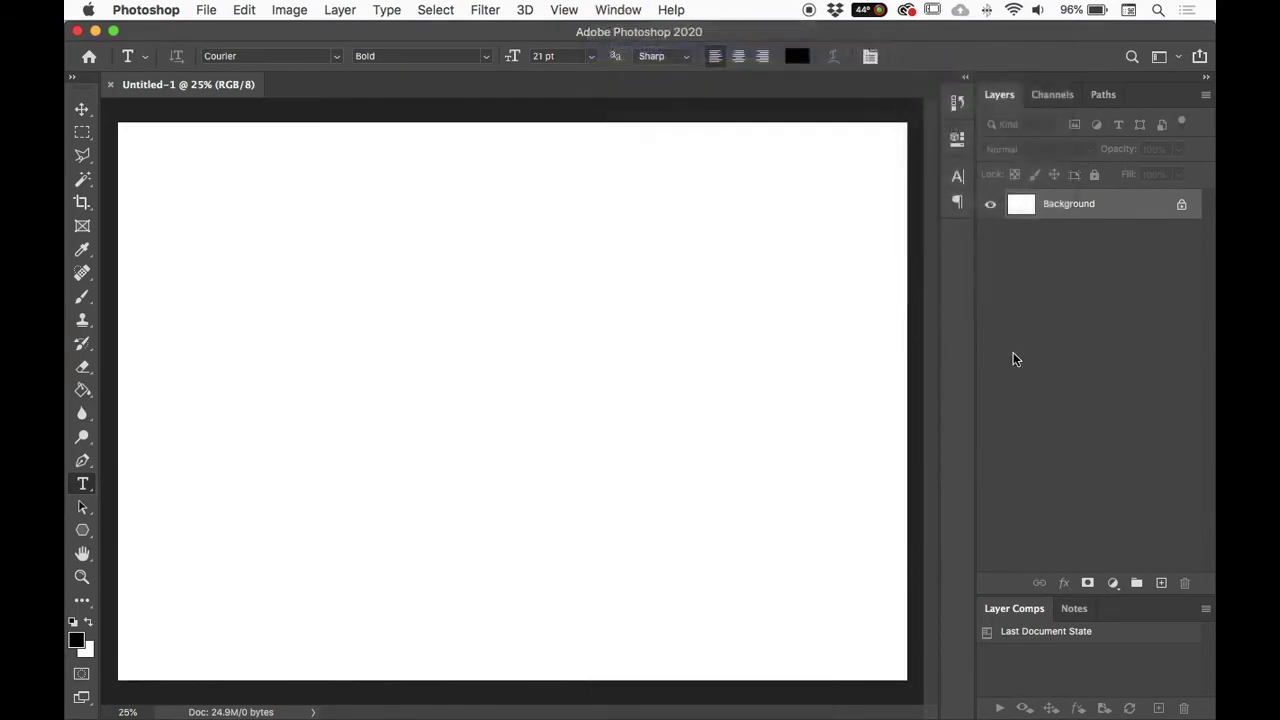
pyautogui.click(616, 10)
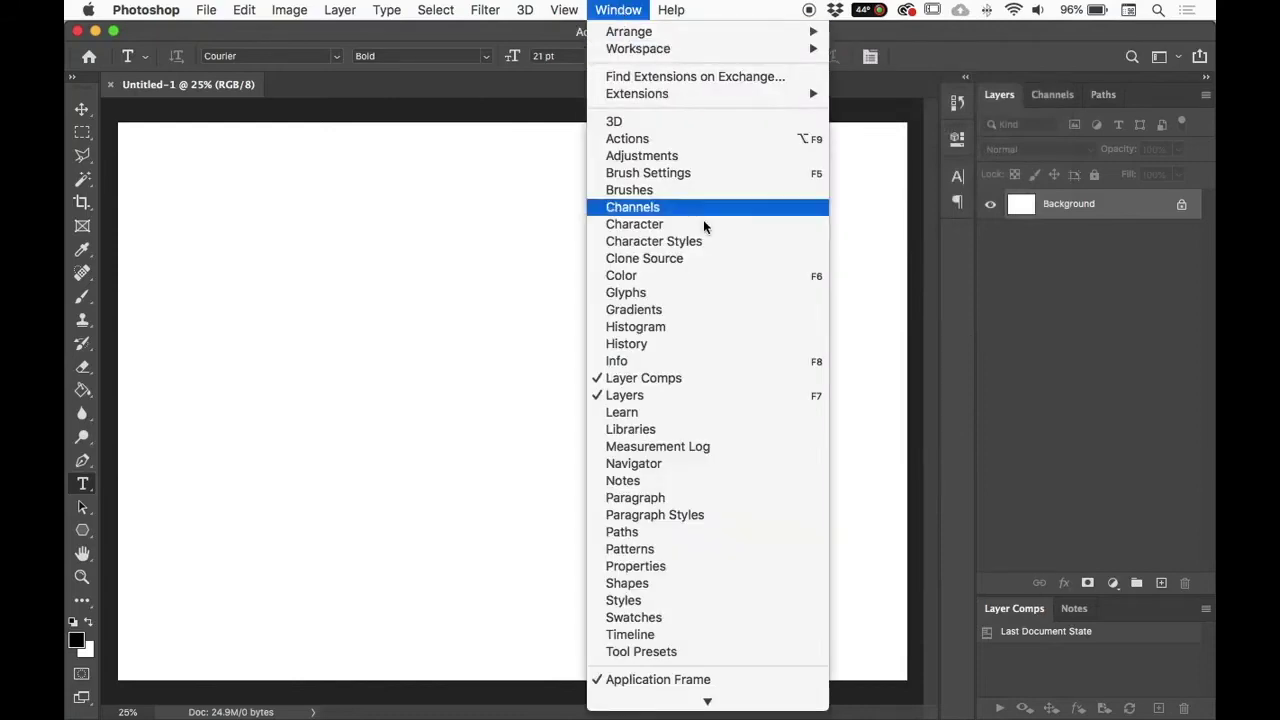
pyautogui.click(648, 378)
pyautogui.click(608, 11)
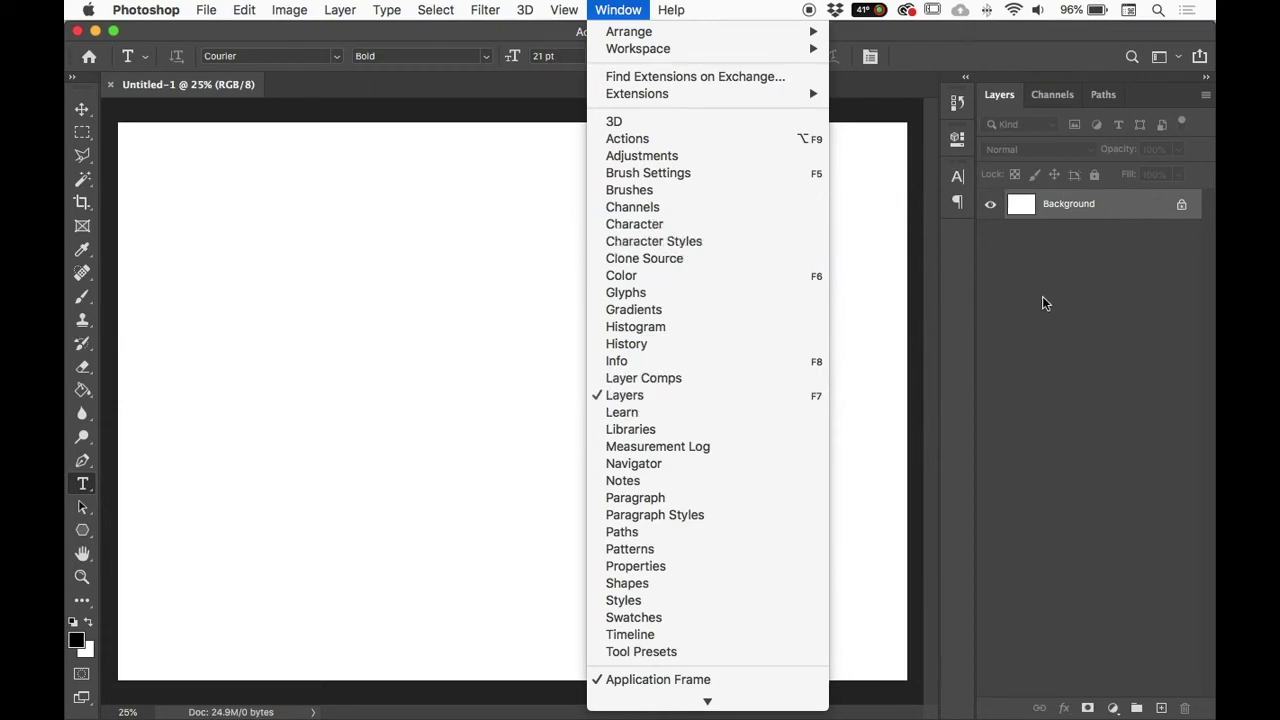
pyautogui.click(1098, 286)
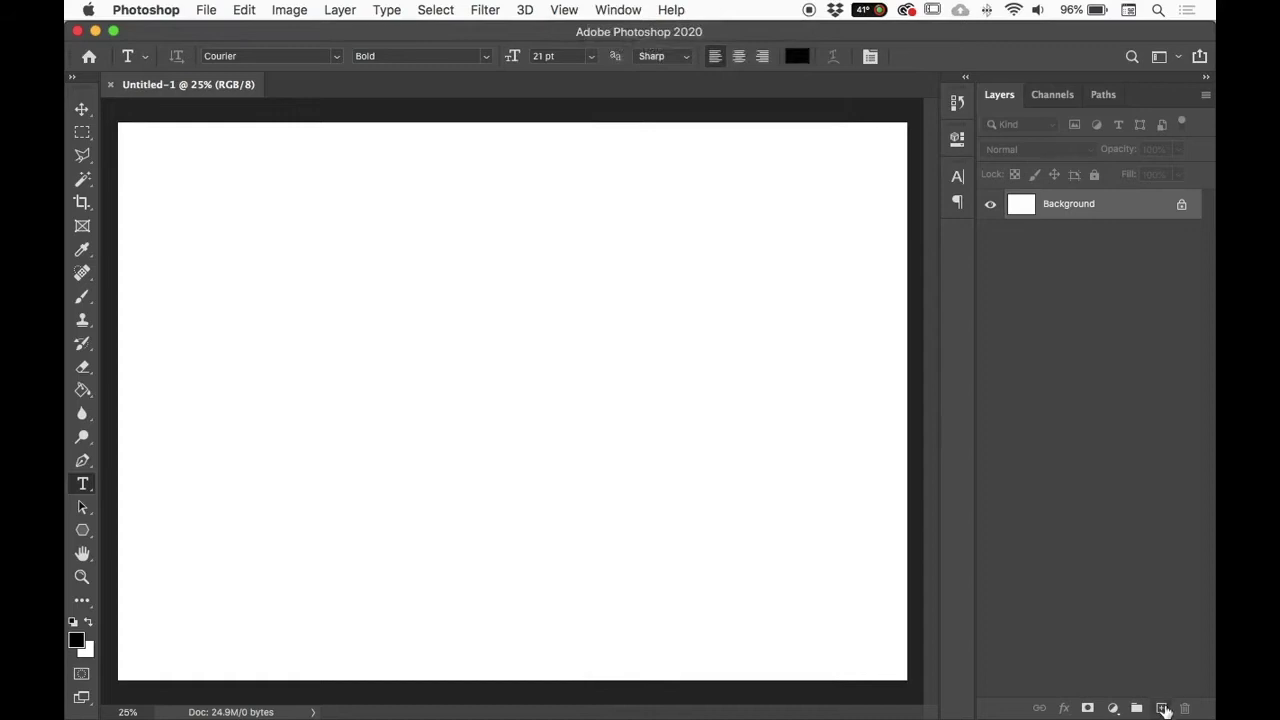
# Step: Add a new empty layer above the Background, and look up the equivalent new-layer command and its shortcut
pyautogui.click(1162, 708)
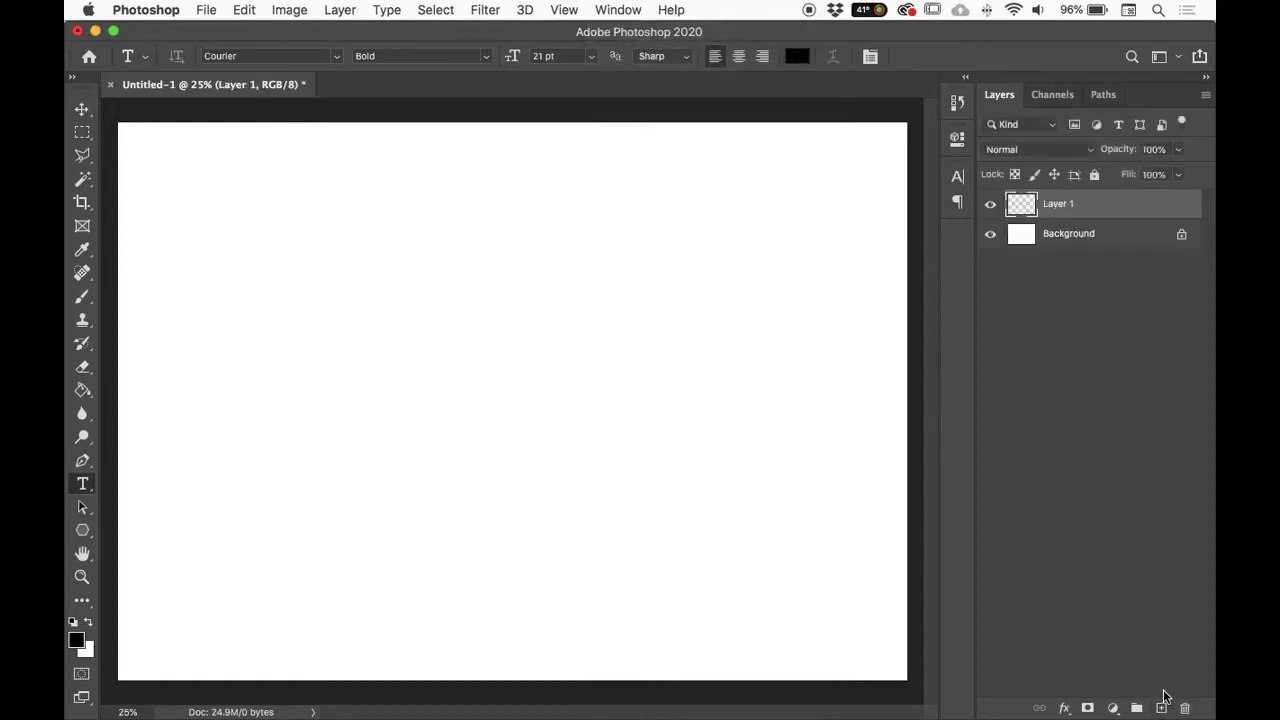
pyautogui.click(340, 10)
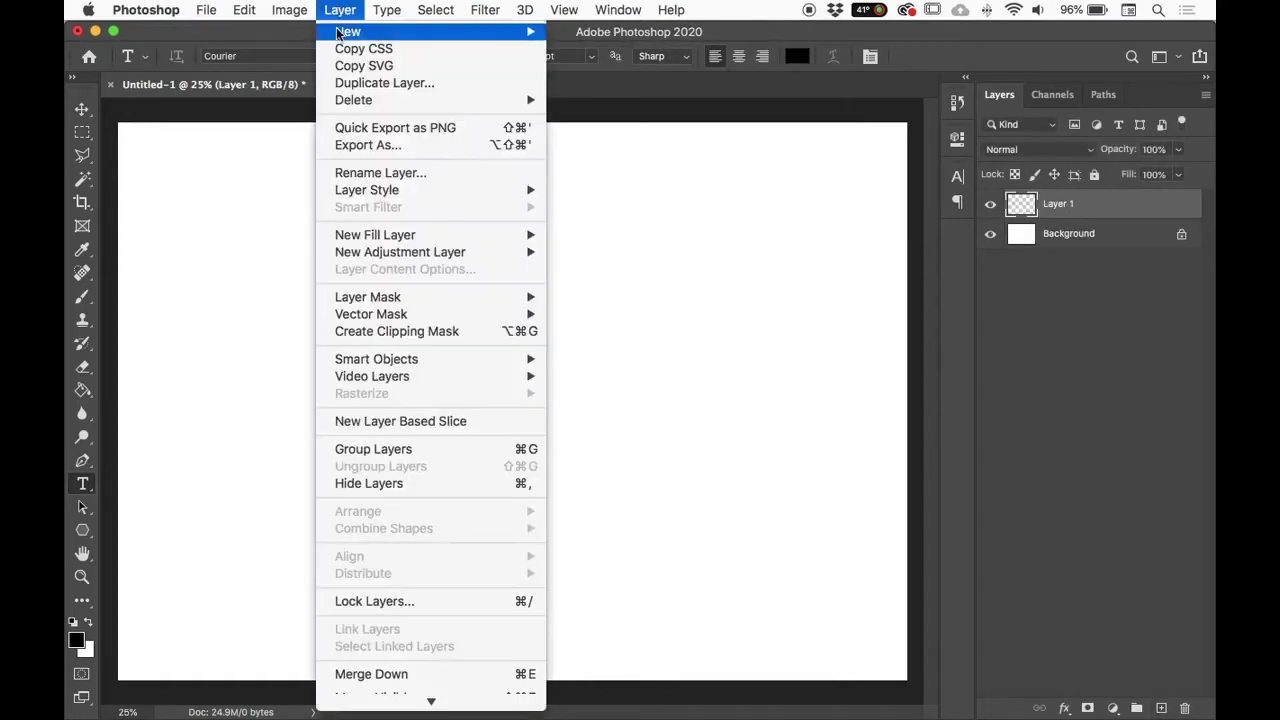
pyautogui.moveTo(360, 32)
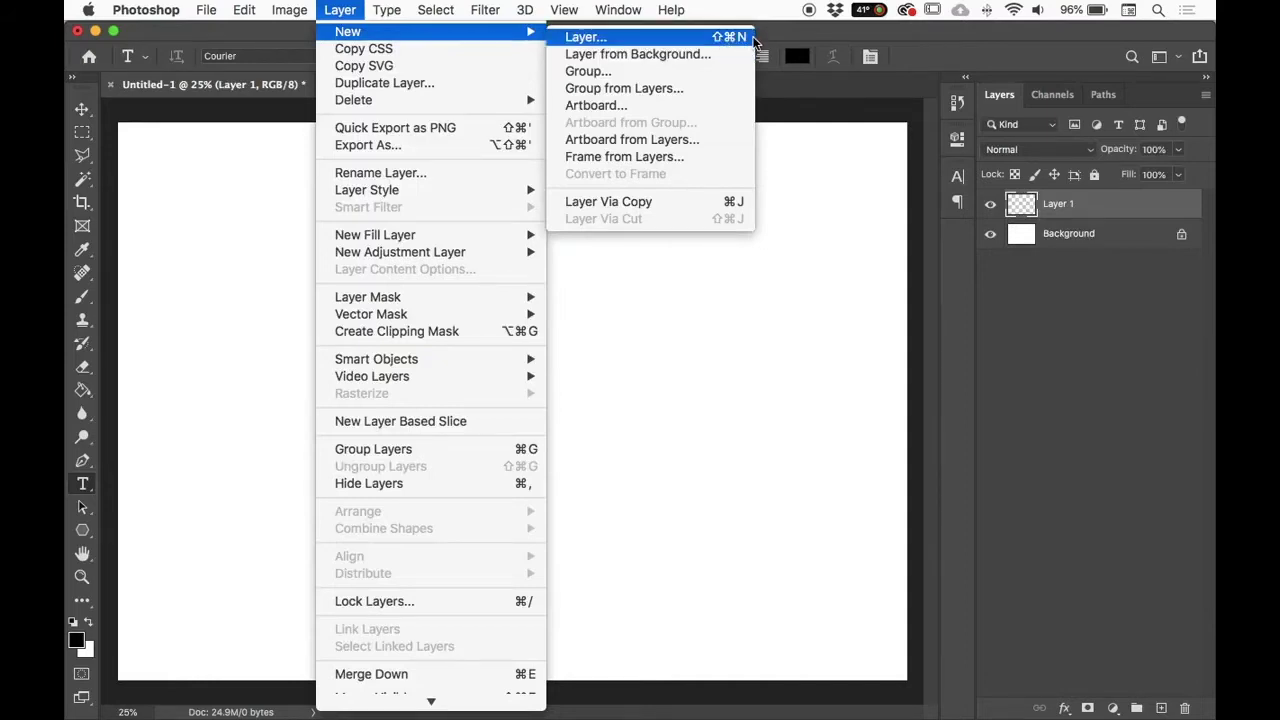
pyautogui.click(1070, 350)
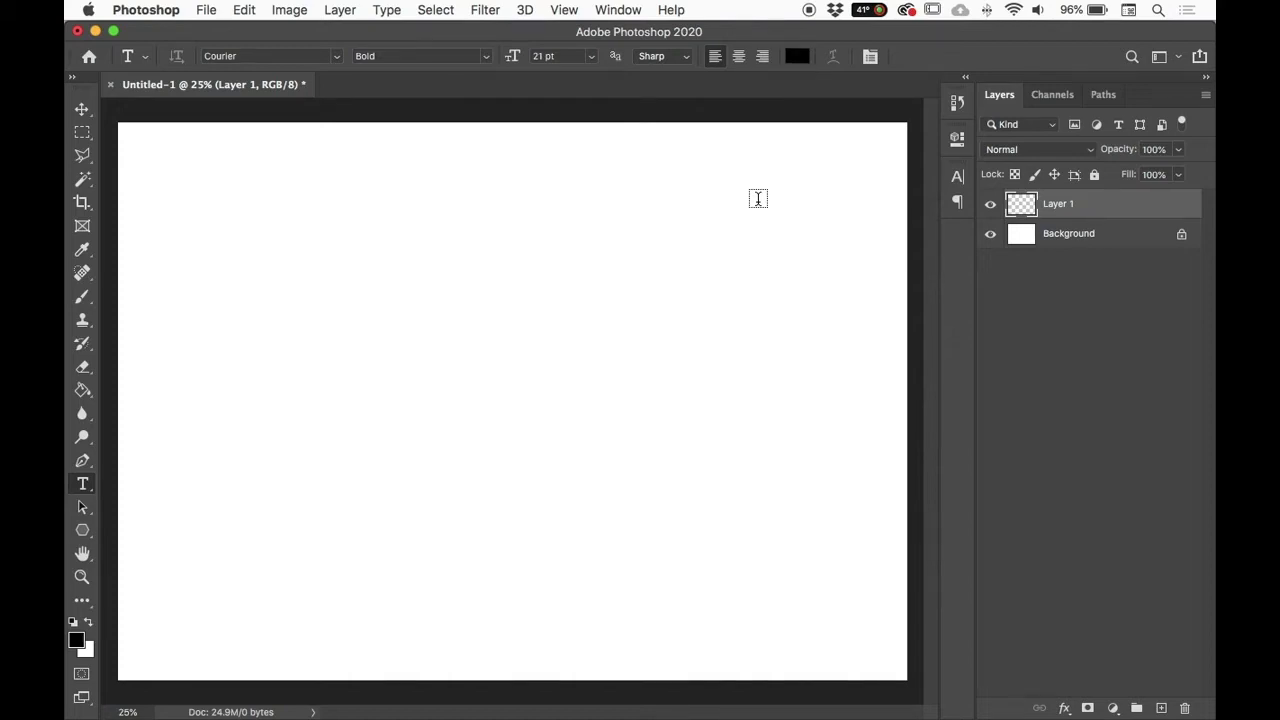
# Step: Switch to the Brush tool, collapse the other brush preset groups and choose Hard Round from General Brushes
pyautogui.press('b')
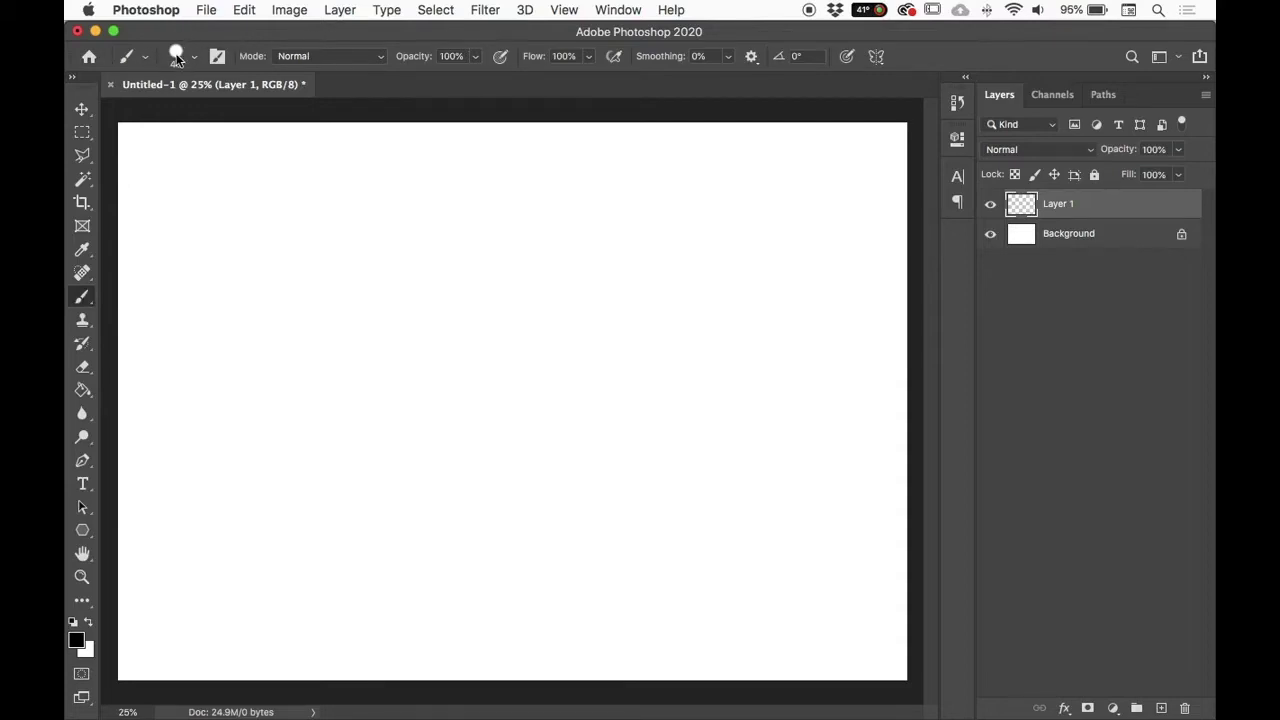
pyautogui.click(180, 56)
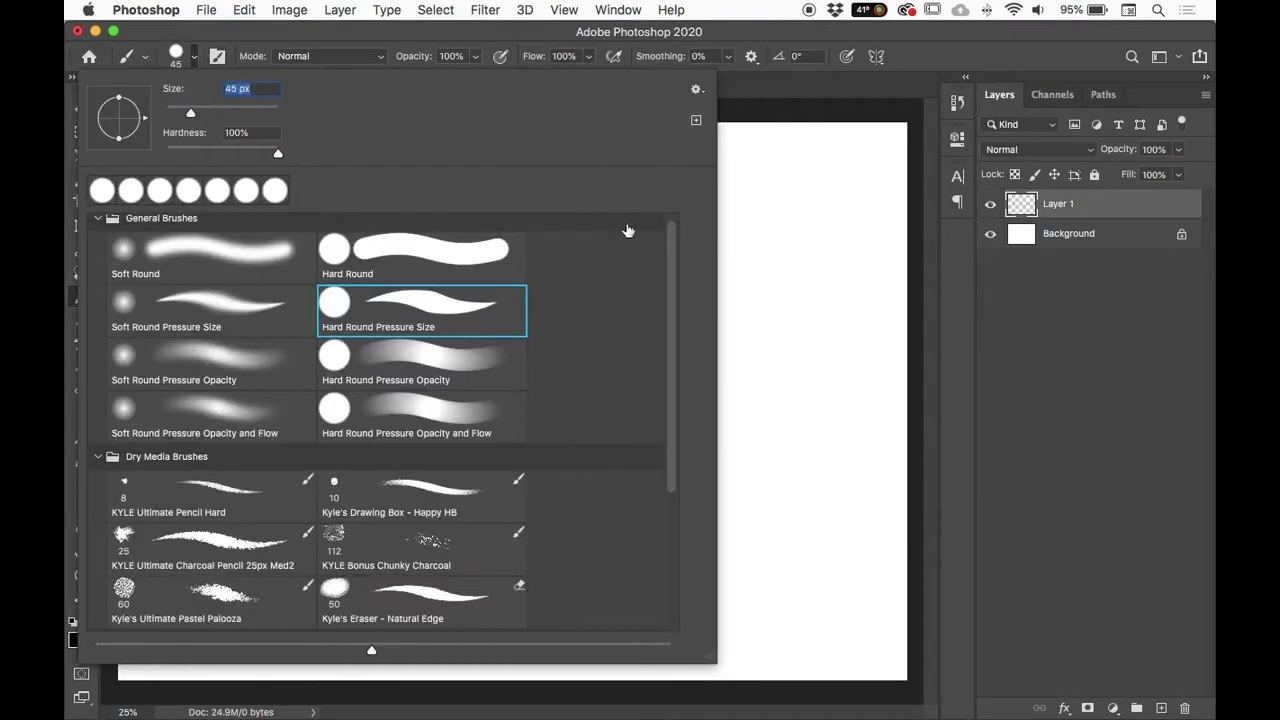
pyautogui.click(97, 219)
pyautogui.click(97, 247)
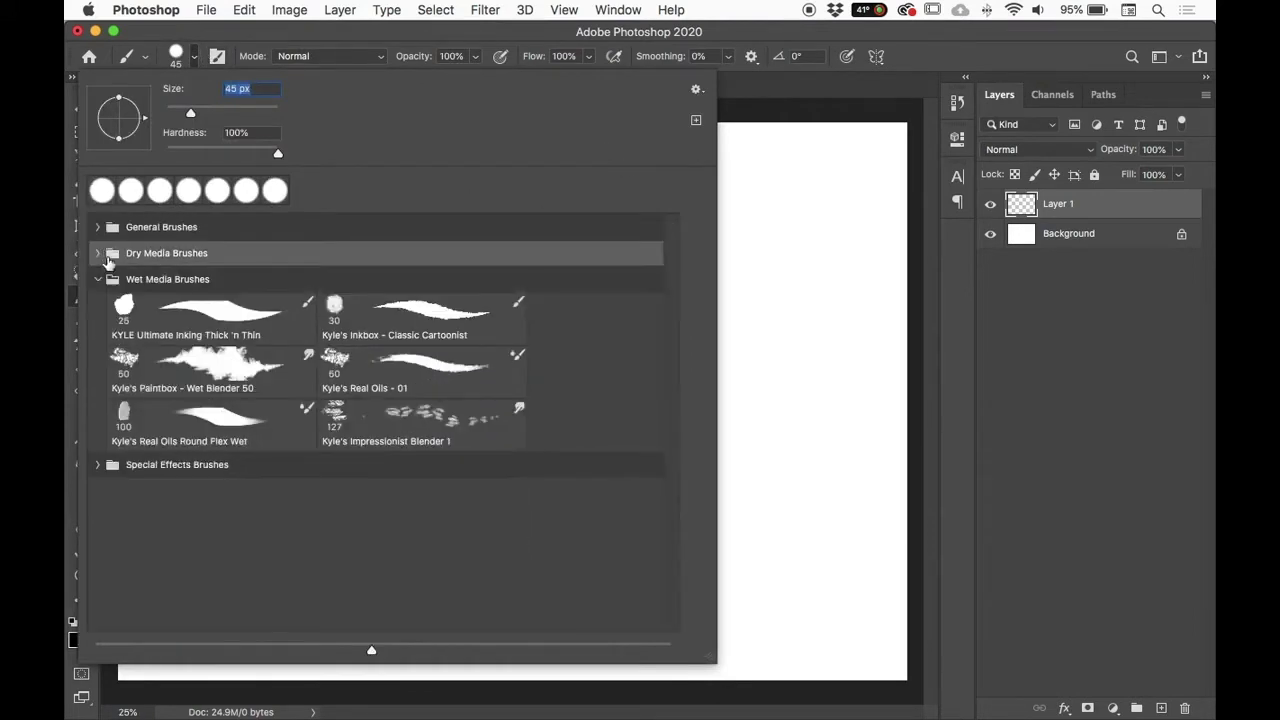
pyautogui.click(97, 279)
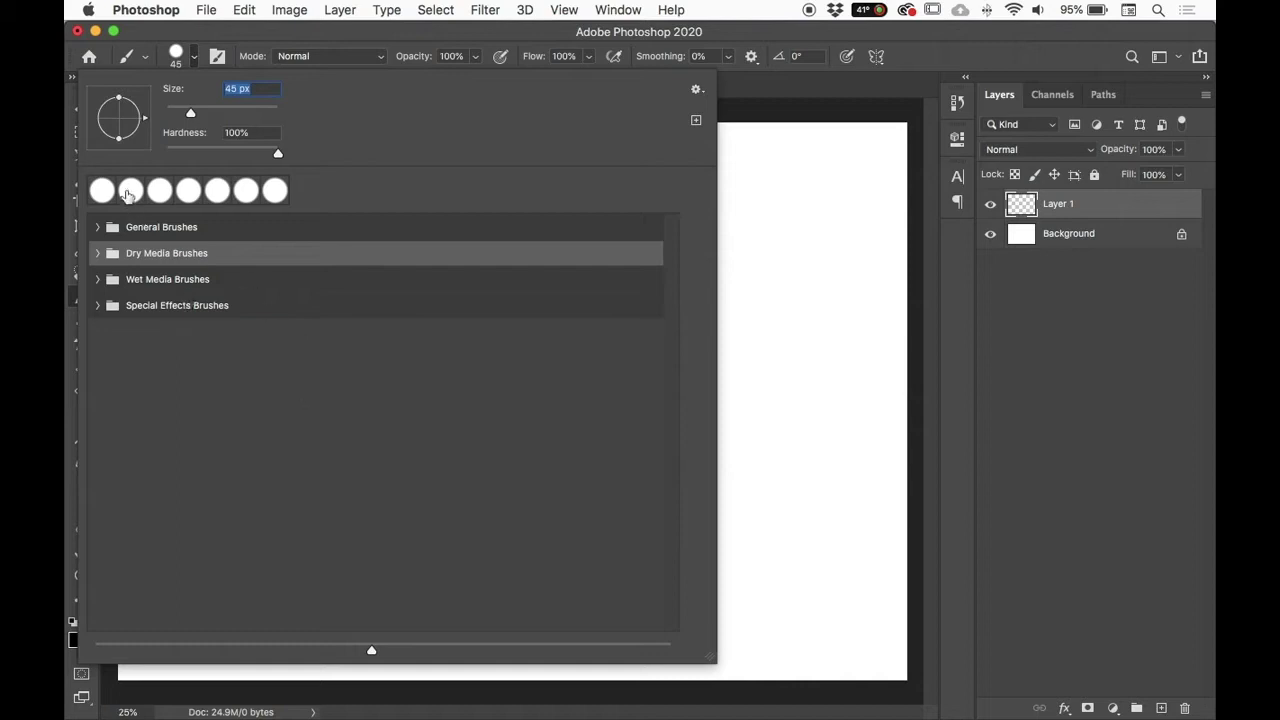
pyautogui.click(99, 227)
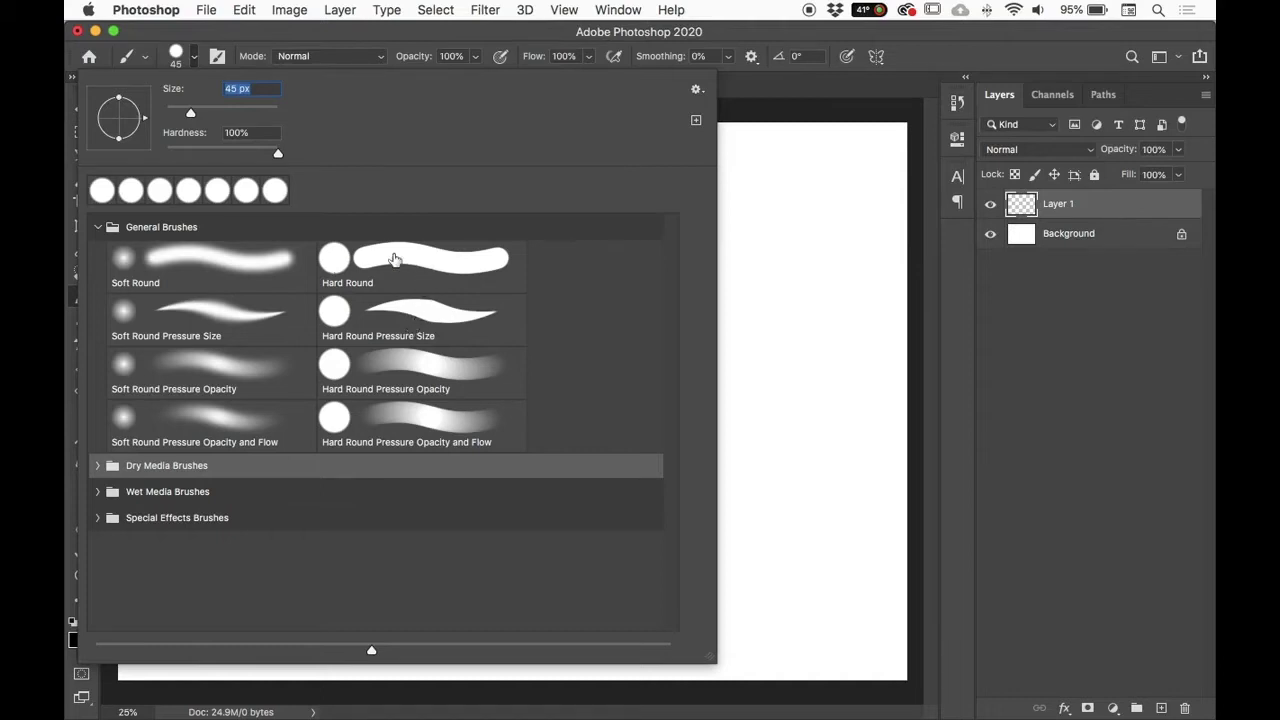
pyautogui.click(436, 255)
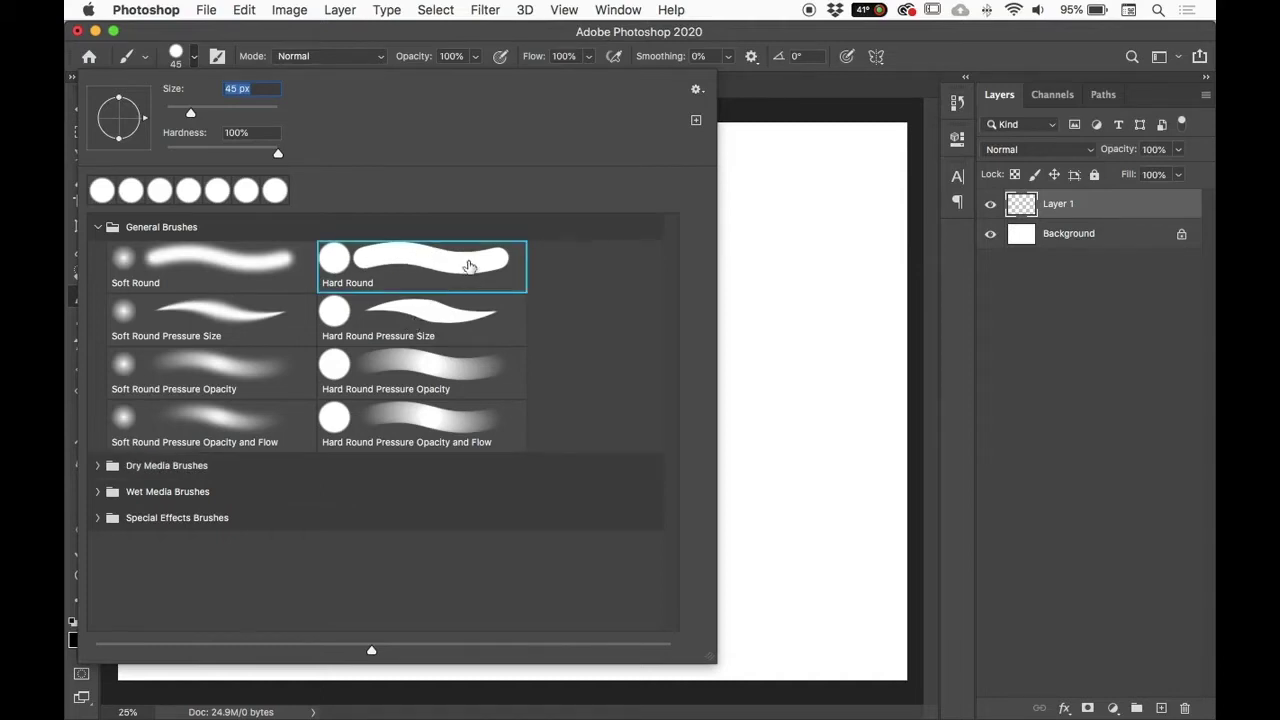
pyautogui.click(816, 28)
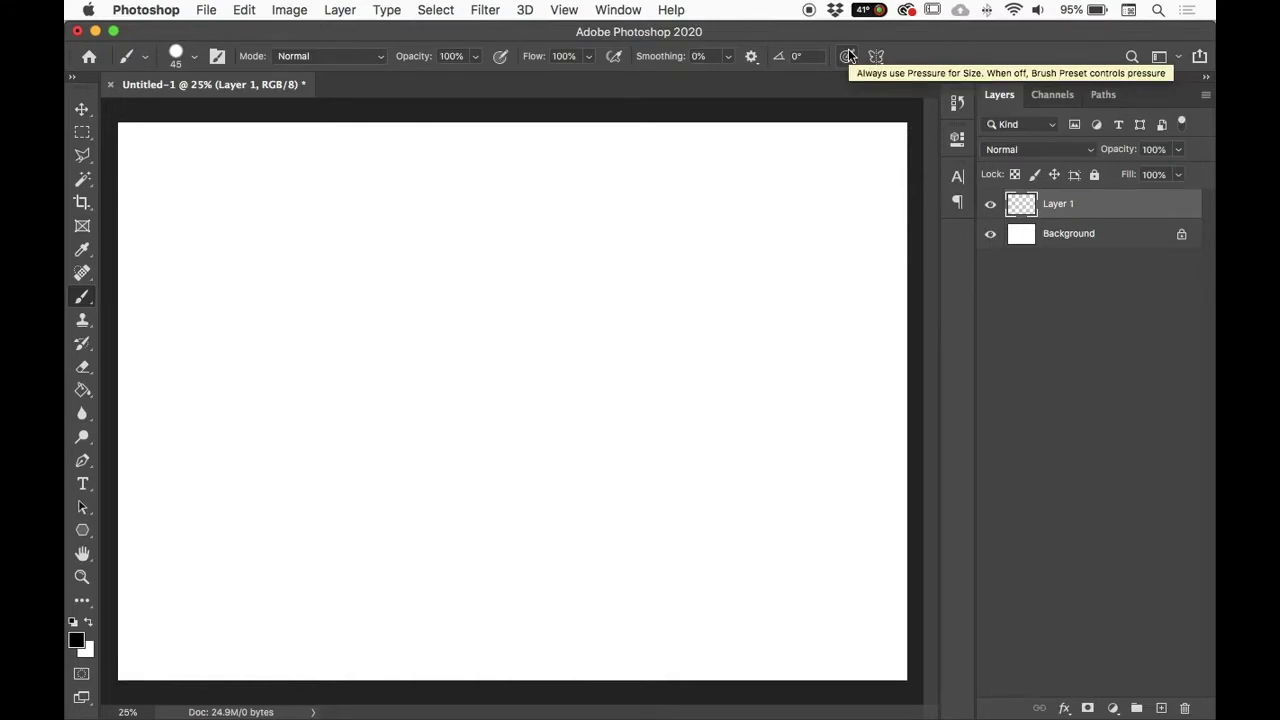
# Step: Try controlling the brush size with Pen Pressure through Shape Dynamics in the Brush Settings
pyautogui.click(218, 57)
pyautogui.moveTo(787, 169); pyautogui.dragTo(300, 138)
pyautogui.click(219, 58)
pyautogui.click(219, 58)
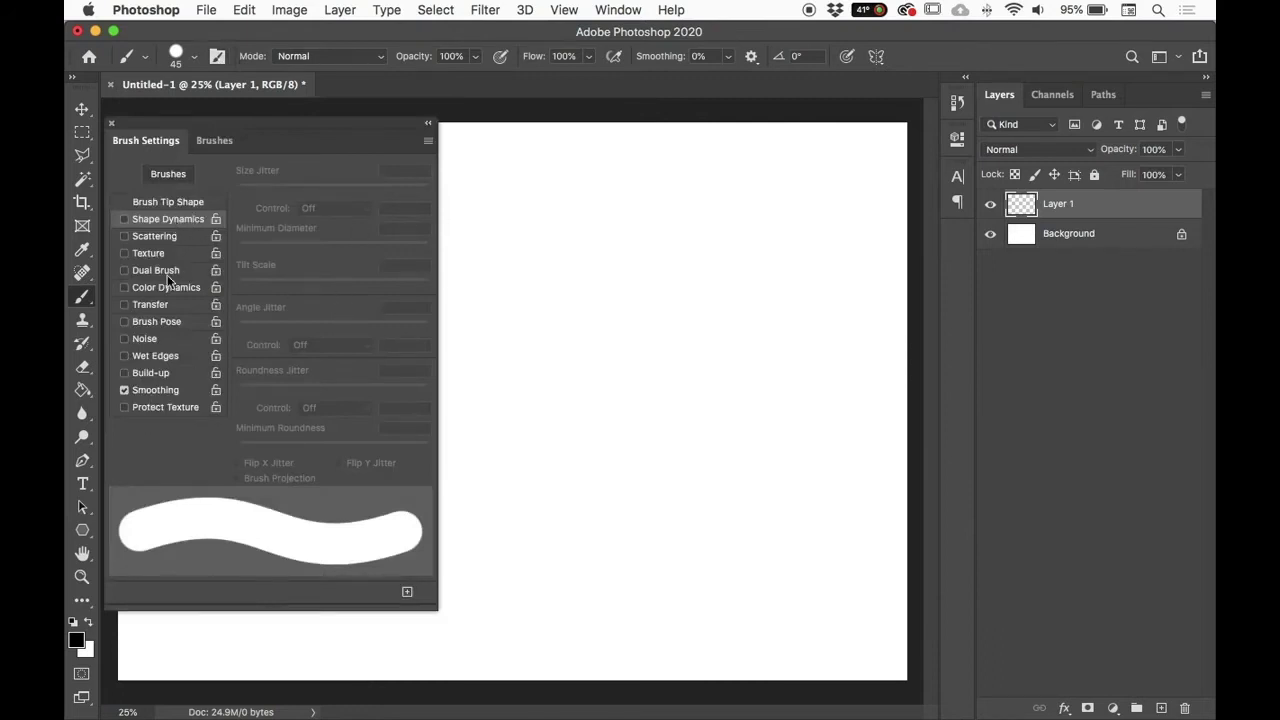
pyautogui.click(170, 390)
pyautogui.click(128, 219)
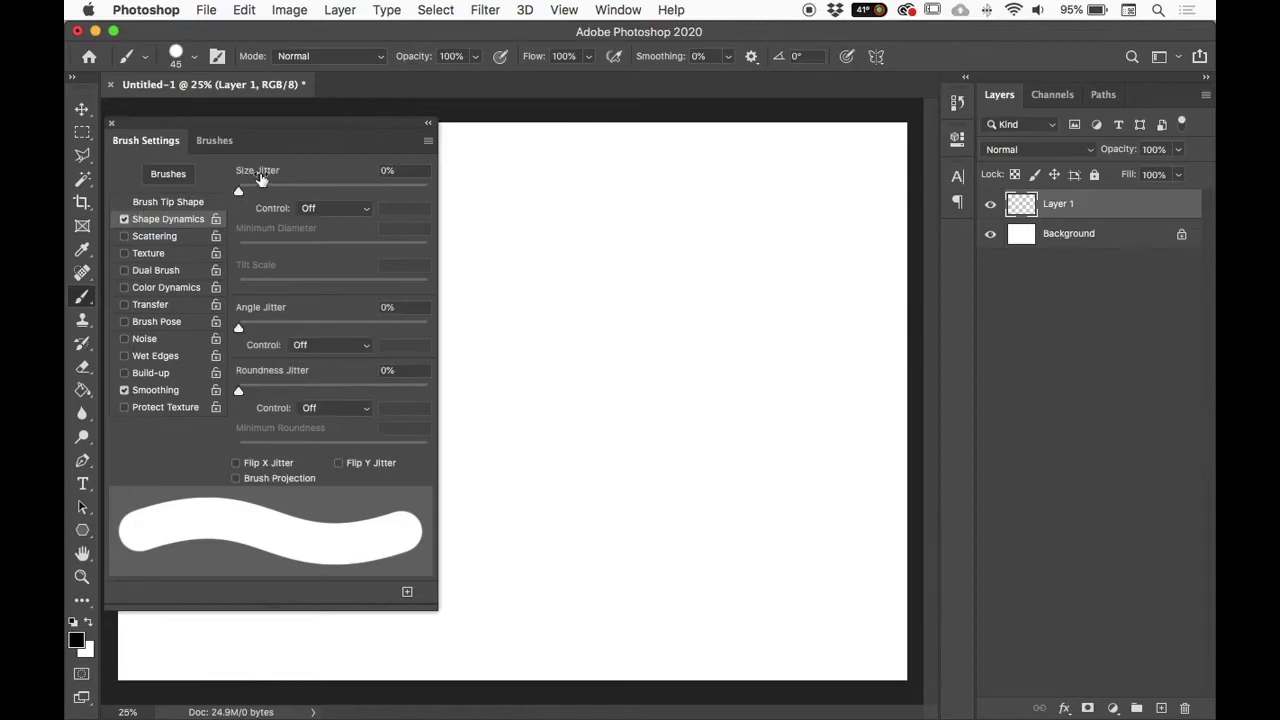
pyautogui.click(335, 208)
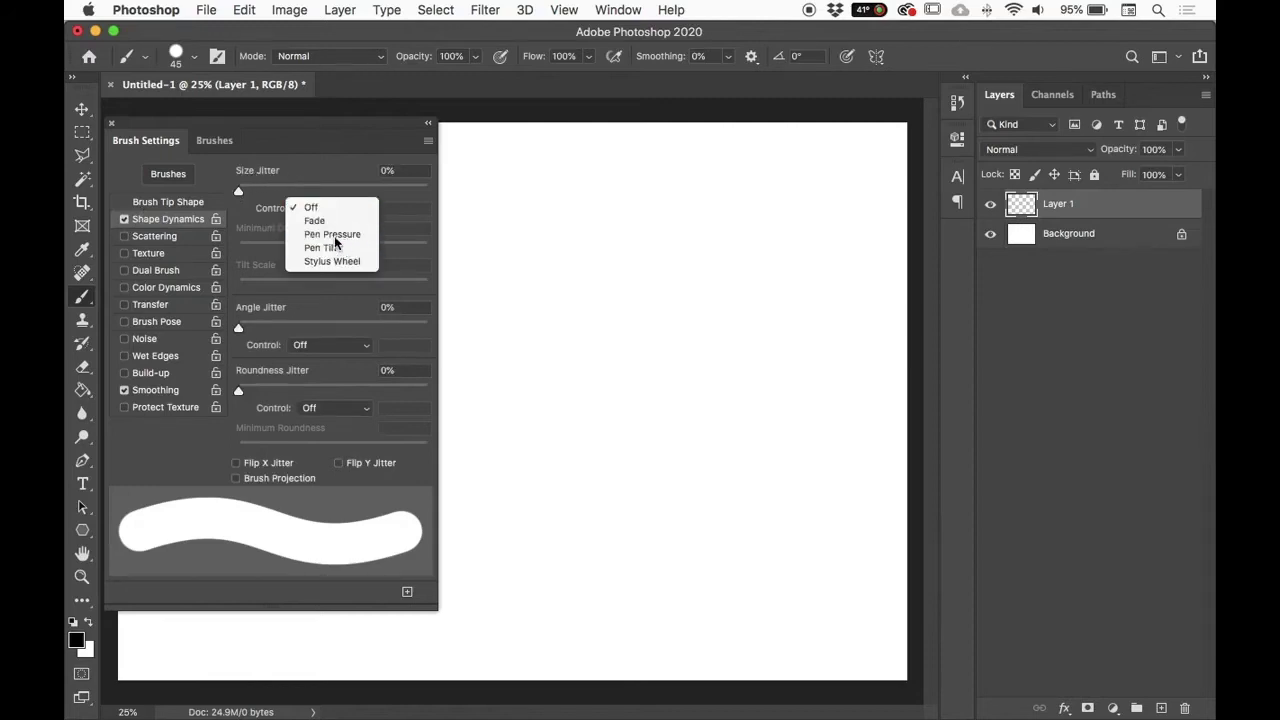
pyautogui.click(325, 234)
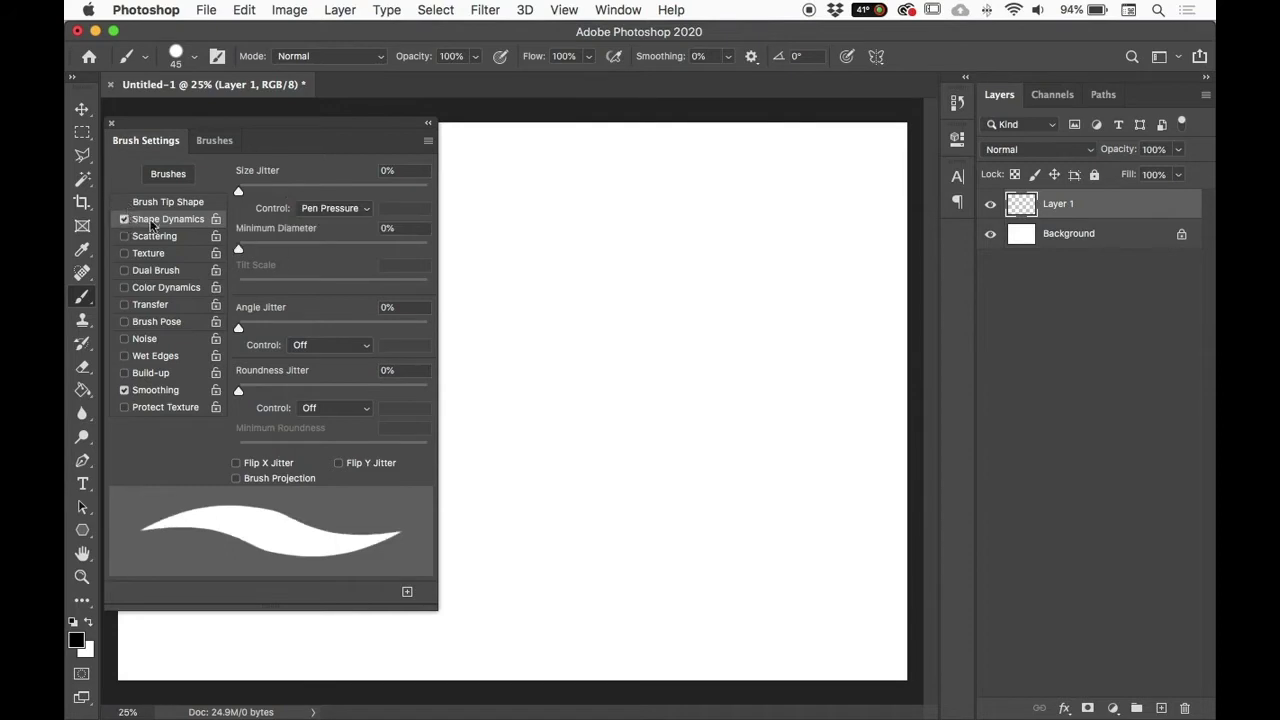
pyautogui.click(124, 219)
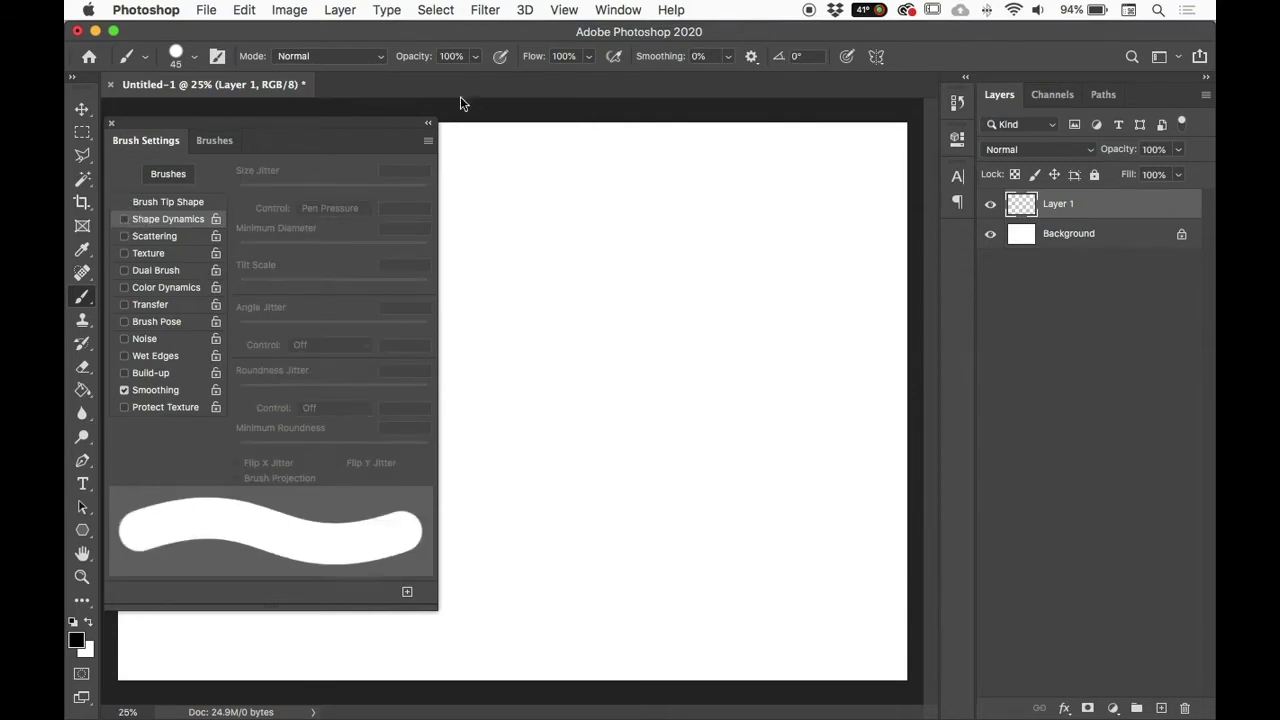
pyautogui.click(429, 123)
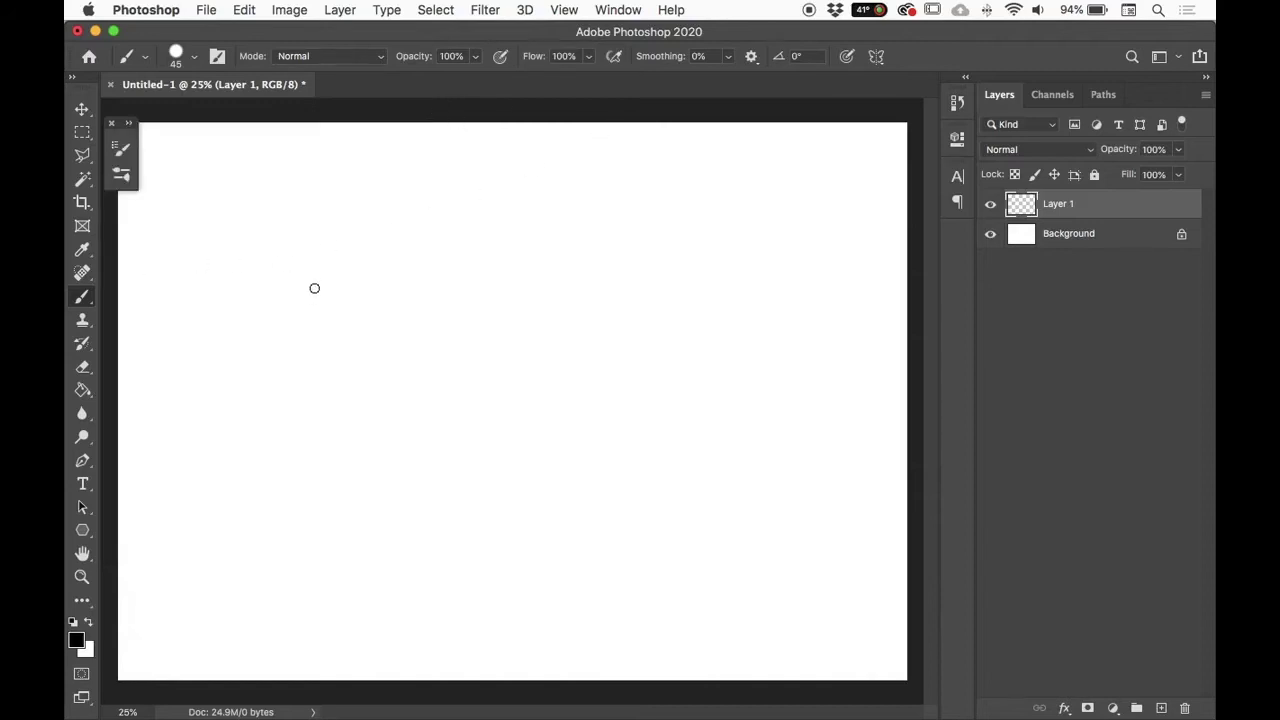
# Step: Enlarge the brush to 125 px and paint a thick black vertical test line on Layer 1
pyautogui.press(']')
pyautogui.press(']')
pyautogui.press(']')
pyautogui.press(']')
pyautogui.press(']')
pyautogui.press(']')
pyautogui.press(']')
pyautogui.moveTo(291, 221); pyautogui.dragTo(294, 550)
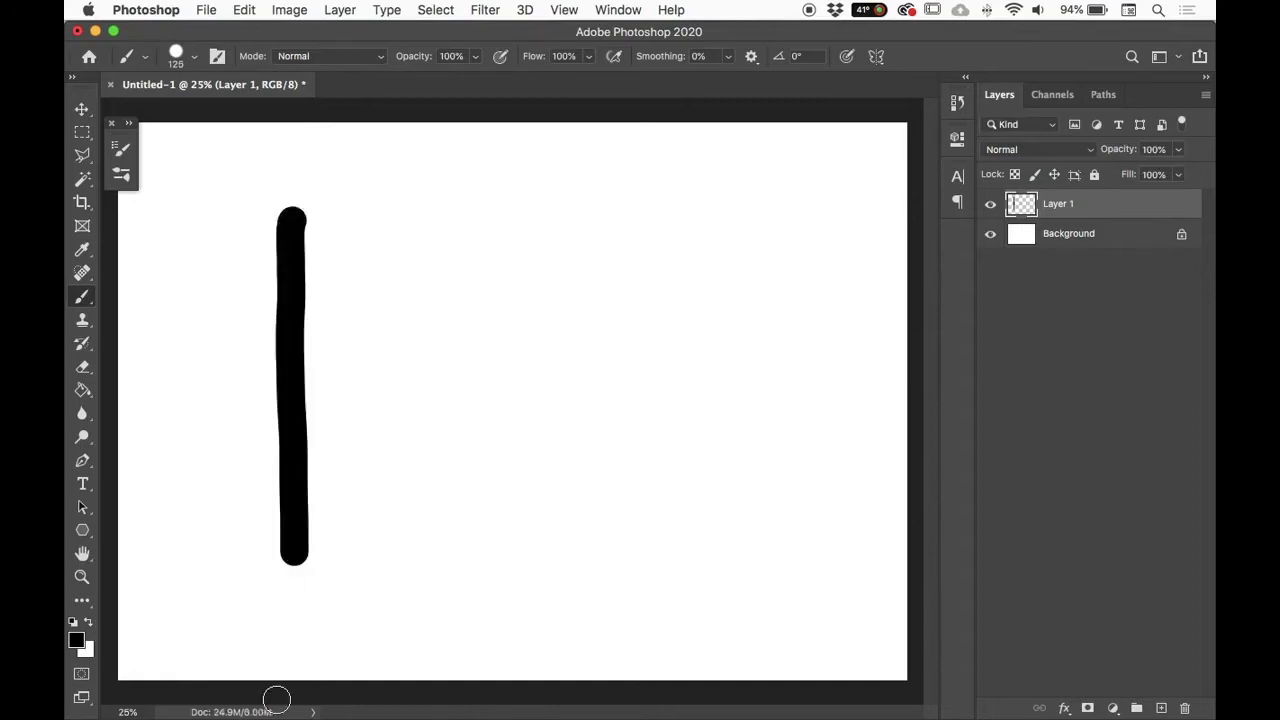
# Step: Turn on the option to always use pressure for size and paint wavy test strokes beside the vertical line
pyautogui.click(846, 56)
pyautogui.moveTo(352, 205)
pyautogui.mouseDown()
pyautogui.moveTo(338, 277)
pyautogui.moveTo(362, 312)
pyautogui.moveTo(372, 417)
pyautogui.moveTo(359, 490)
pyautogui.moveTo(400, 628)
pyautogui.mouseUp()
pyautogui.moveTo(400, 200); pyautogui.dragTo(382, 324)
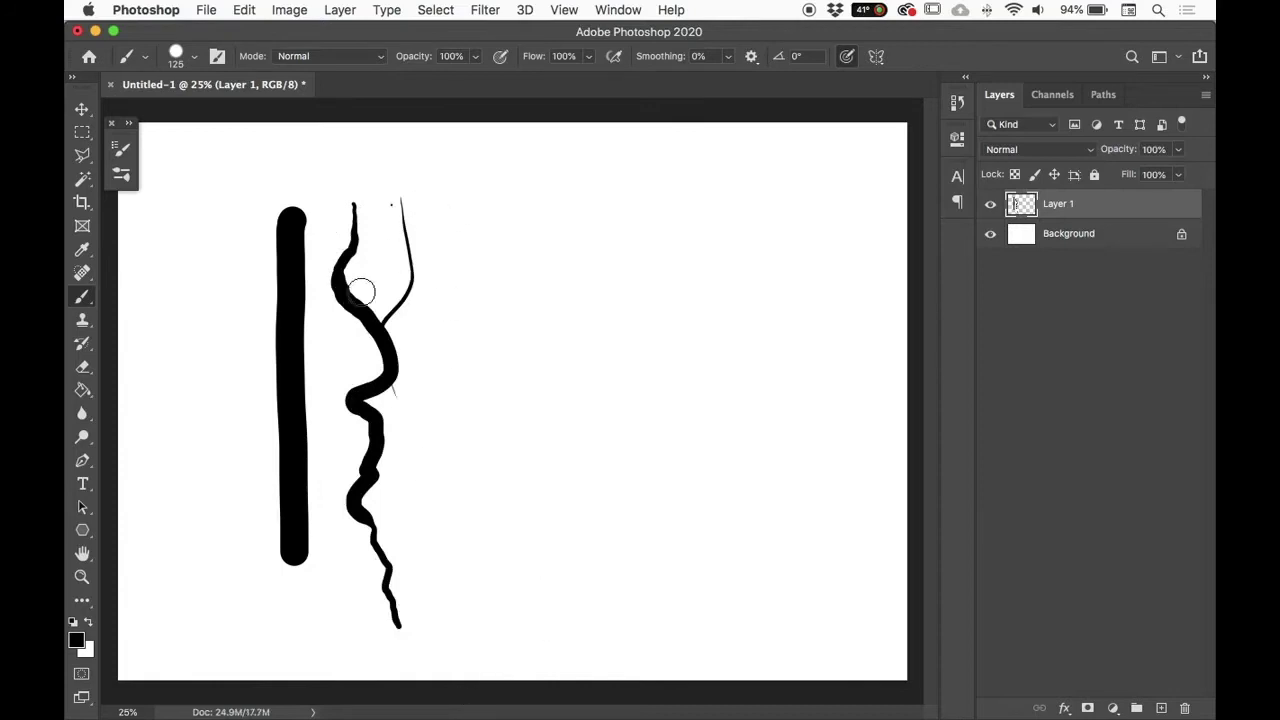
# Step: Undo all the test strokes on Layer 1 and close the collapsed Brush Settings panel
pyautogui.press('super+z')
pyautogui.press('super+z')
pyautogui.press('super+z')
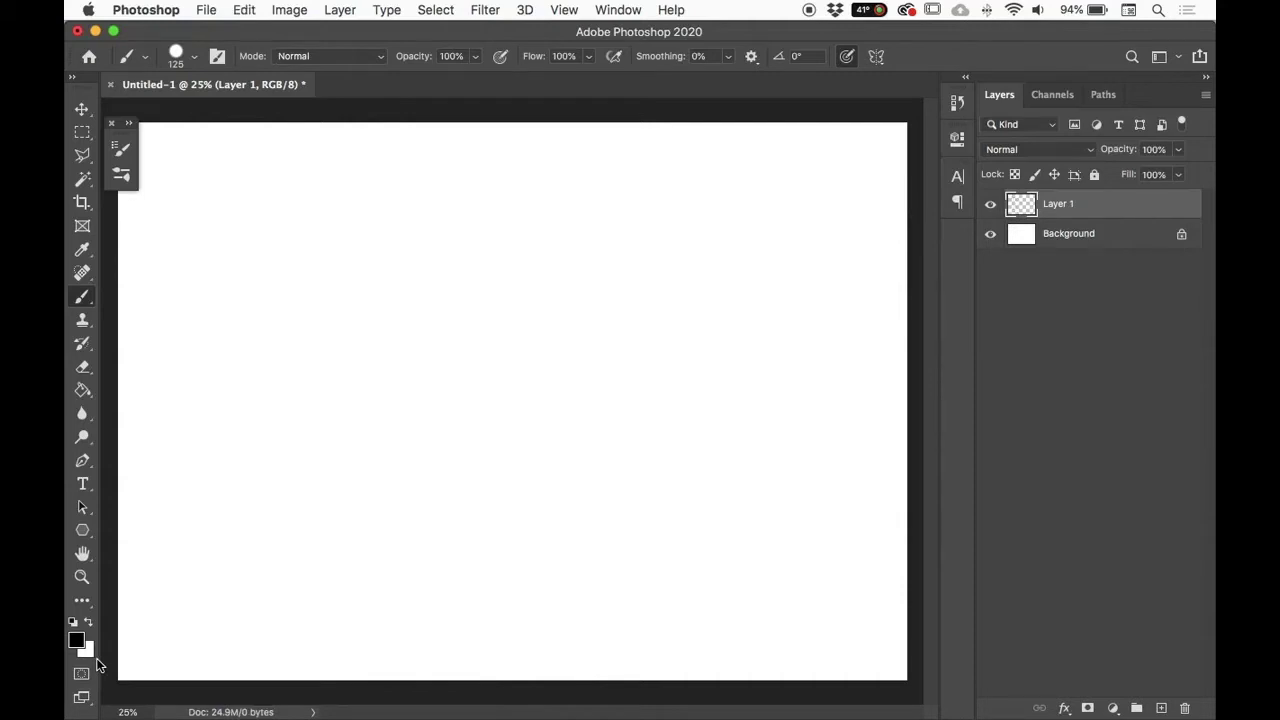
pyautogui.click(111, 123)
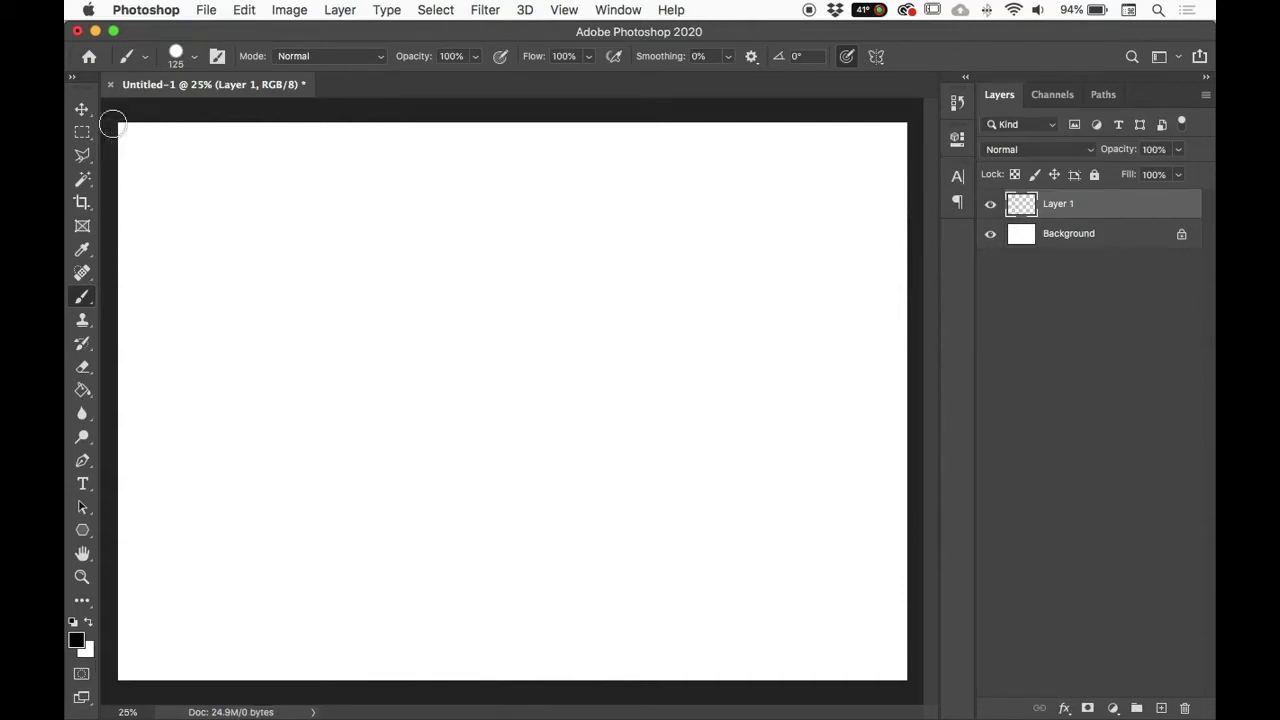
# Step: Try the Hard Round Pressure Size preset in General Brushes, and select Soft Round Pressure Opacity
pyautogui.click(176, 55)
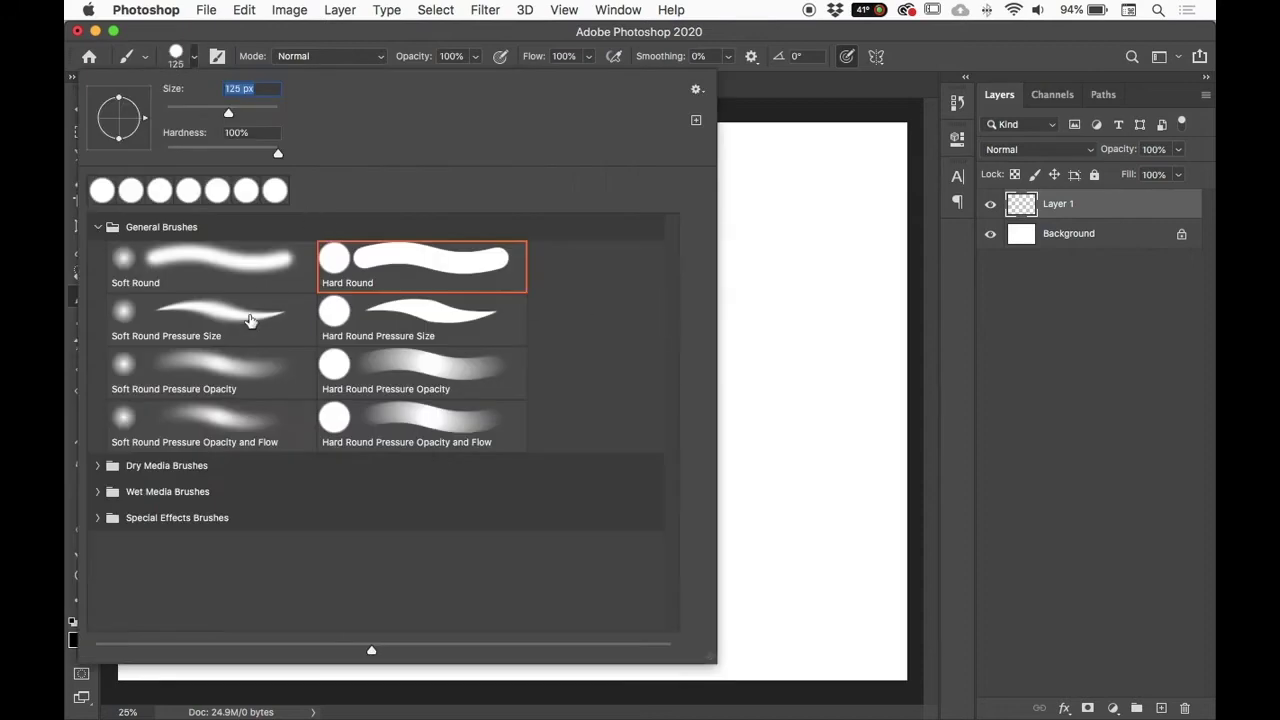
pyautogui.click(438, 312)
pyautogui.click(441, 274)
pyautogui.click(455, 345)
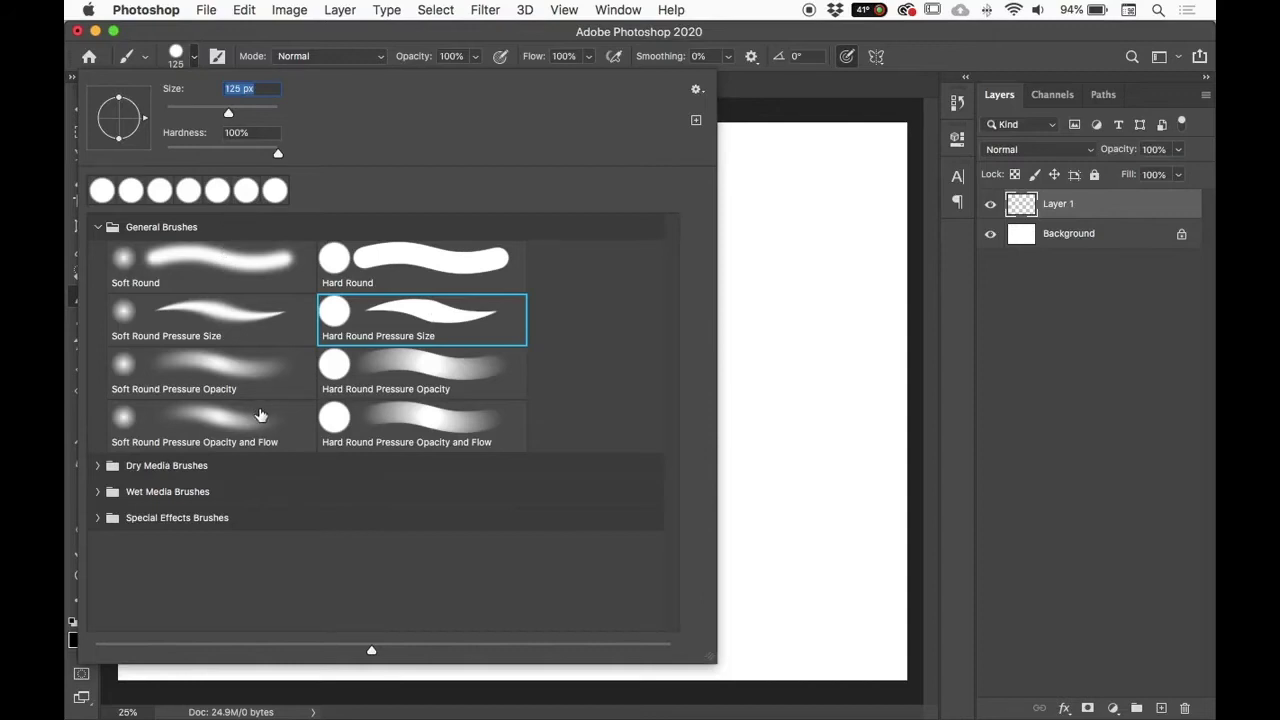
pyautogui.click(199, 374)
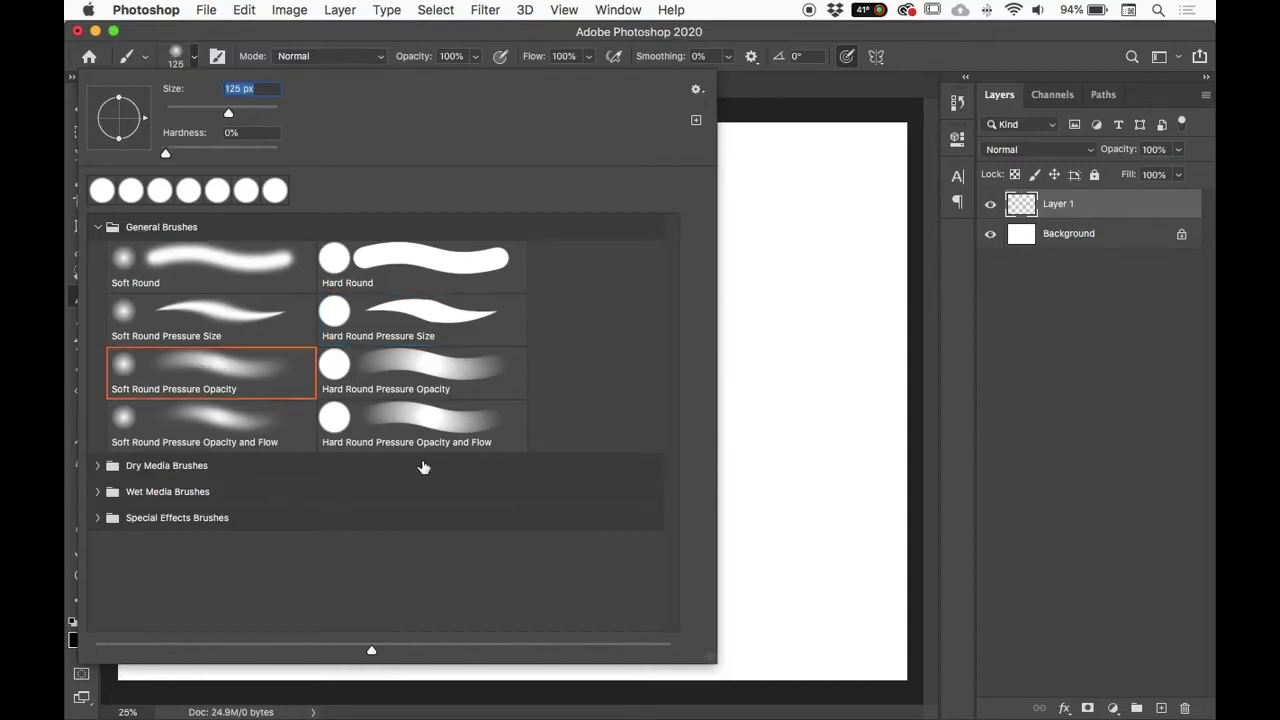
# Step: Reduce the brush to 45 px and draw a pair of square brackets with minus and plus signs beside them near the canvas's upper edge
pyautogui.click(791, 99)
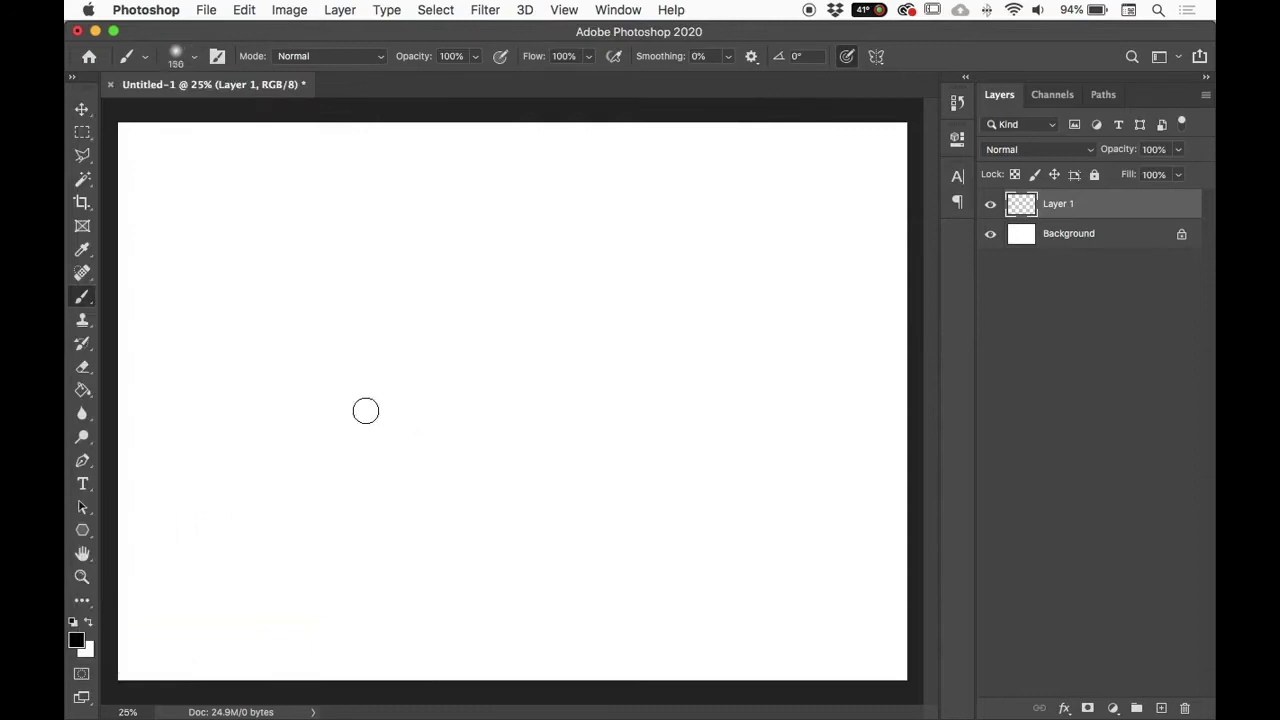
pyautogui.press(']')
pyautogui.press(']')
pyautogui.press(']')
pyautogui.press(']')
pyautogui.press('[')
pyautogui.press('[')
pyautogui.press('[')
pyautogui.press('[')
pyautogui.press('[')
pyautogui.press('[')
pyautogui.press('[')
pyautogui.press('[')
pyautogui.press('[')
pyautogui.press('[')
pyautogui.moveTo(334, 155)
pyautogui.mouseDown()
pyautogui.moveTo(320, 195)
pyautogui.moveTo(352, 212)
pyautogui.mouseUp()
pyautogui.moveTo(415, 156)
pyautogui.mouseDown()
pyautogui.moveTo(430, 206)
pyautogui.moveTo(408, 209)
pyautogui.mouseUp()
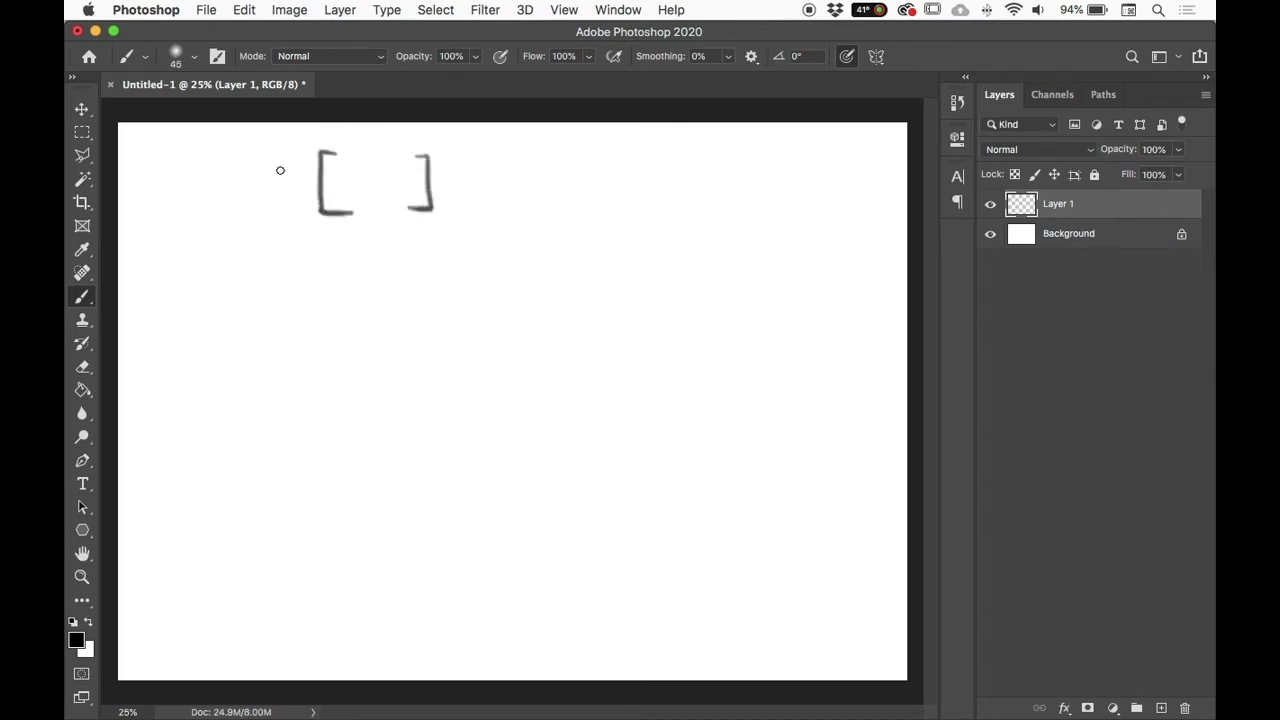
pyautogui.moveTo(466, 174)
pyautogui.mouseDown()
pyautogui.moveTo(446, 174)
pyautogui.moveTo(458, 214)
pyautogui.mouseUp()
# Step: Enlarge the brush to 175 px and shrink it to 60 px in incremental steps
pyautogui.press(']')
pyautogui.press(']')
pyautogui.press(']')
pyautogui.press(']')
pyautogui.press(']')
pyautogui.press(']')
pyautogui.press(']')
pyautogui.press(']')
pyautogui.press(']')
pyautogui.press(']')
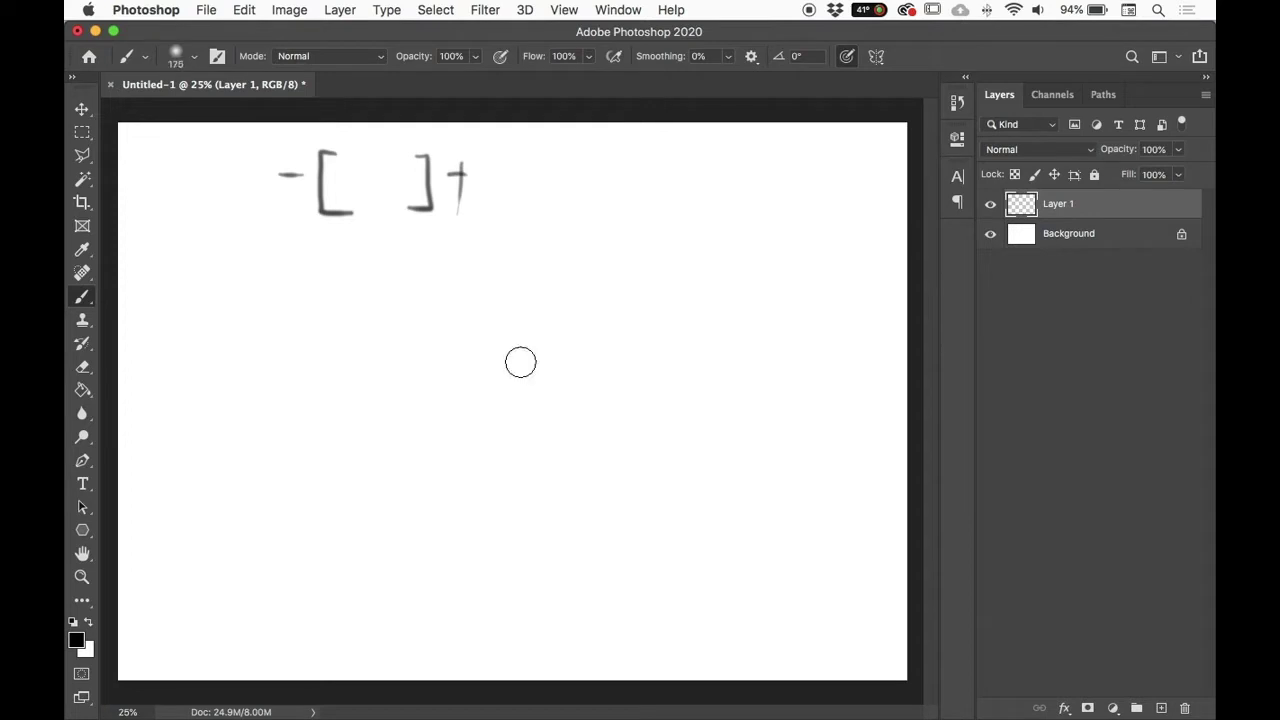
pyautogui.press('[')
pyautogui.press('[')
pyautogui.press('[')
pyautogui.press('[')
pyautogui.press('[')
# Step: Set the brush size to 194 px in the preset picker, and toggle the precise brush cursor on and off
pyautogui.click(178, 57)
pyautogui.click(178, 58)
pyautogui.click(192, 60)
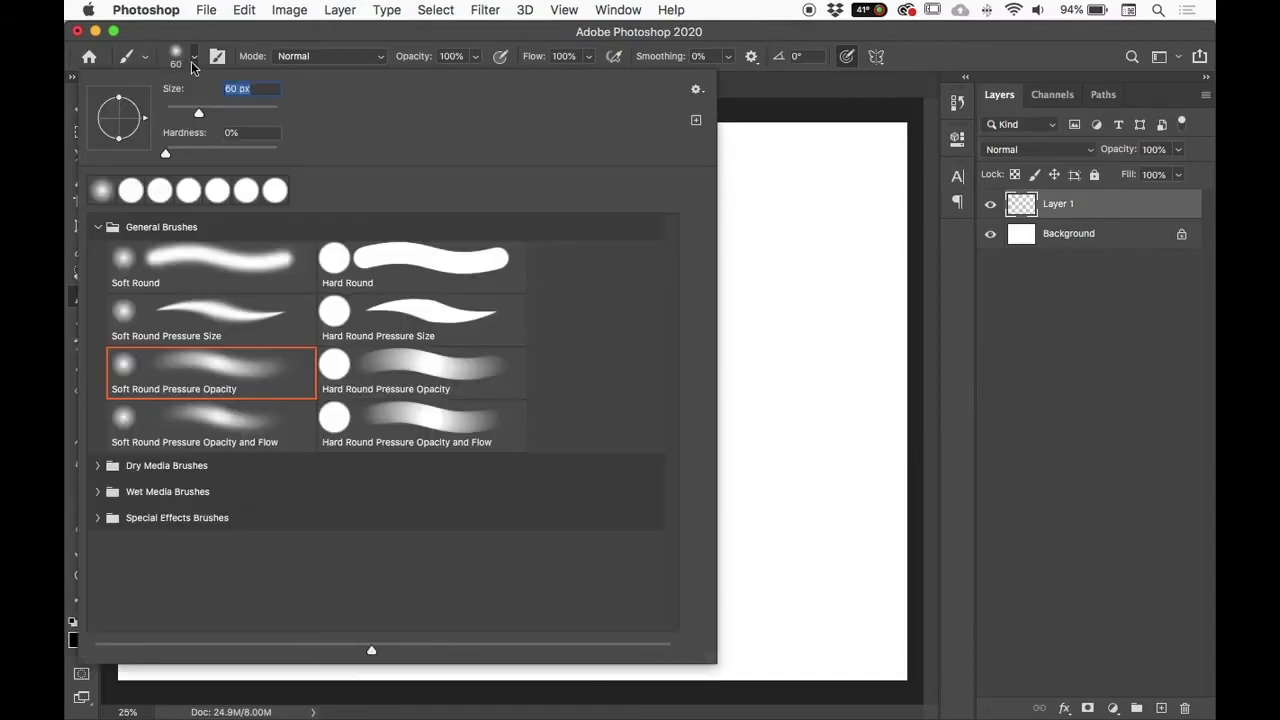
pyautogui.moveTo(199, 112)
pyautogui.mouseDown()
pyautogui.moveTo(307, 104)
pyautogui.moveTo(248, 114)
pyautogui.mouseUp()
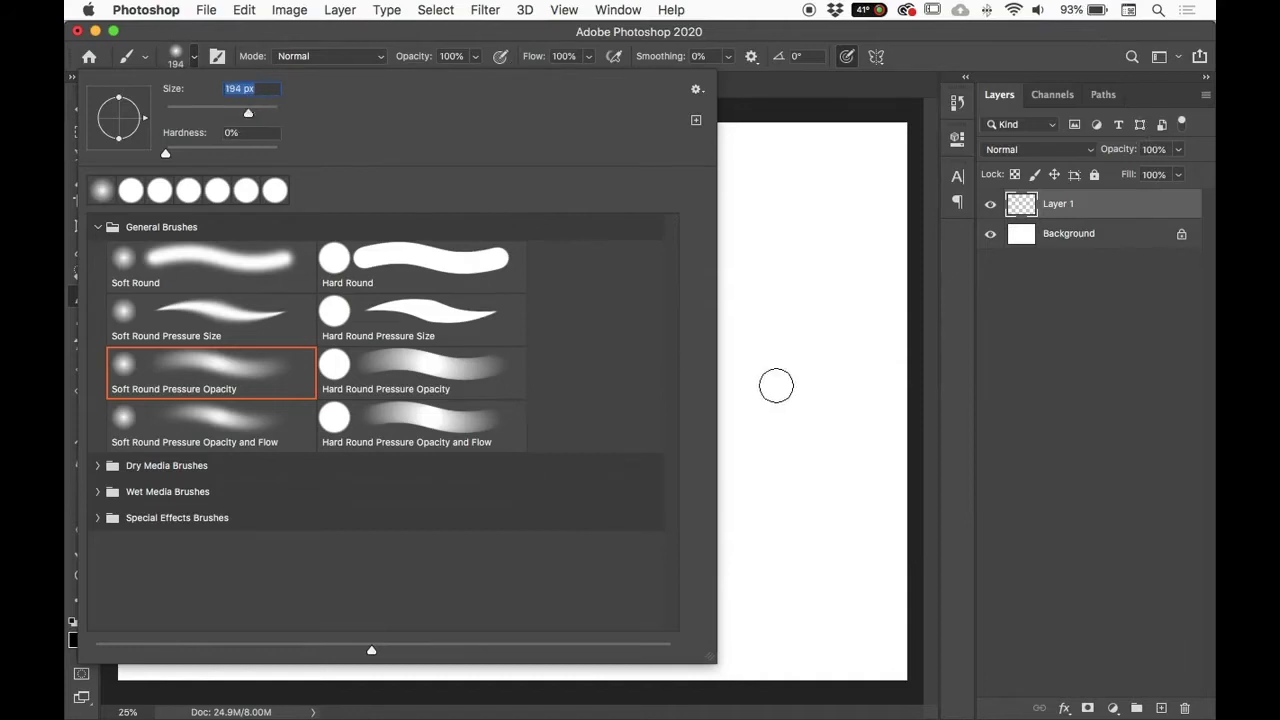
pyautogui.click(770, 95)
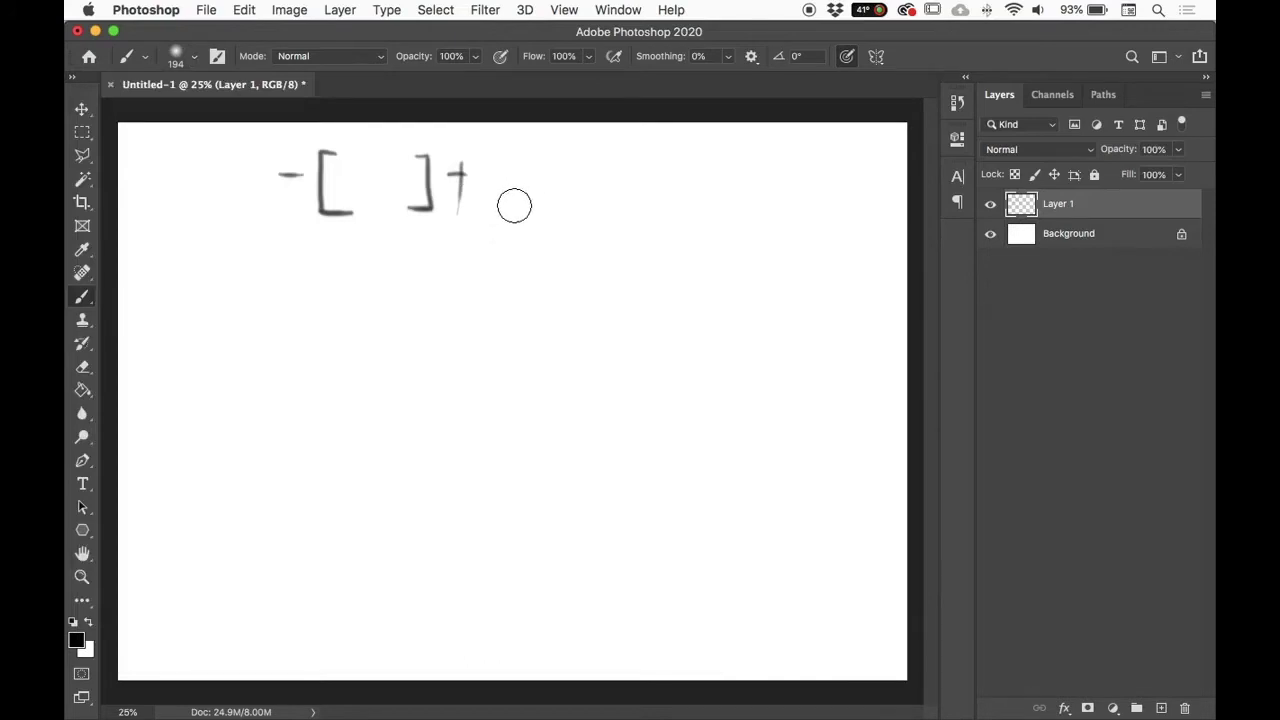
pyautogui.press('capslock')
pyautogui.press('capslock')
# Step: Enlarge the Soft Round Pressure Opacity brush to 600 px and paint soft downward strokes of varying pressure below the brackets on Layer 1
pyautogui.press(']')
pyautogui.rightClick(306, 181)
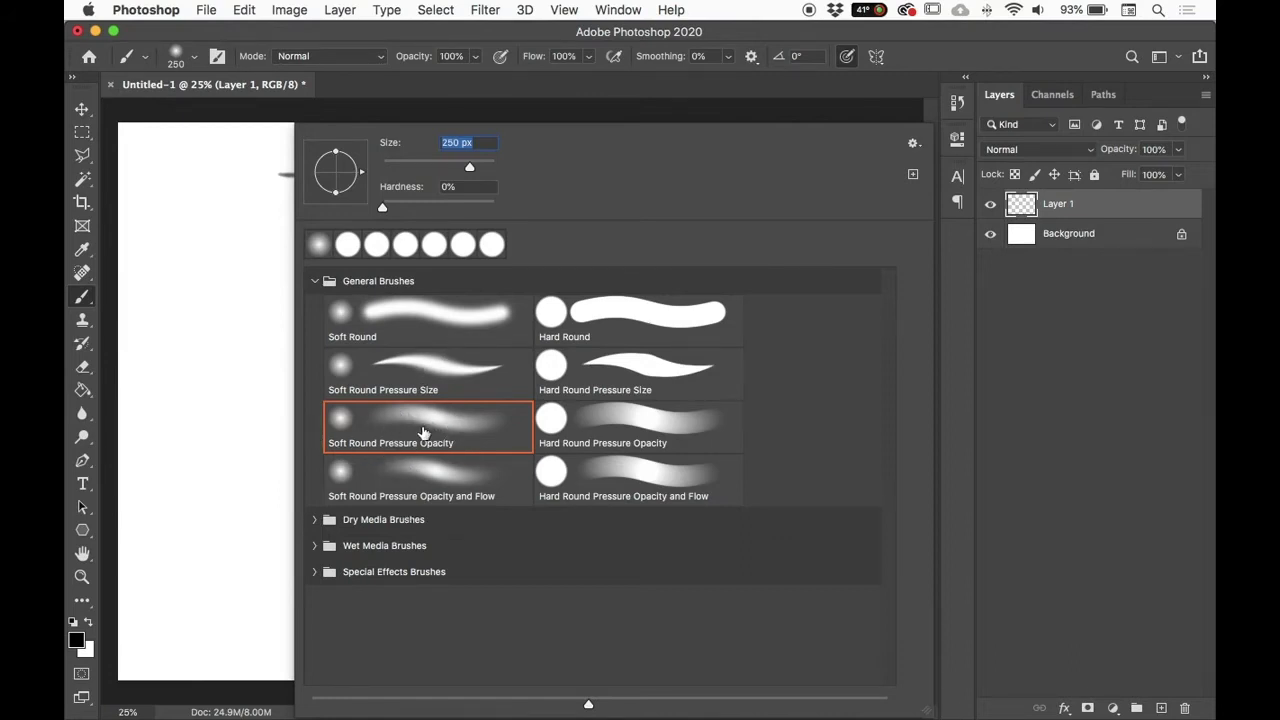
pyautogui.click(240, 252)
pyautogui.press(']')
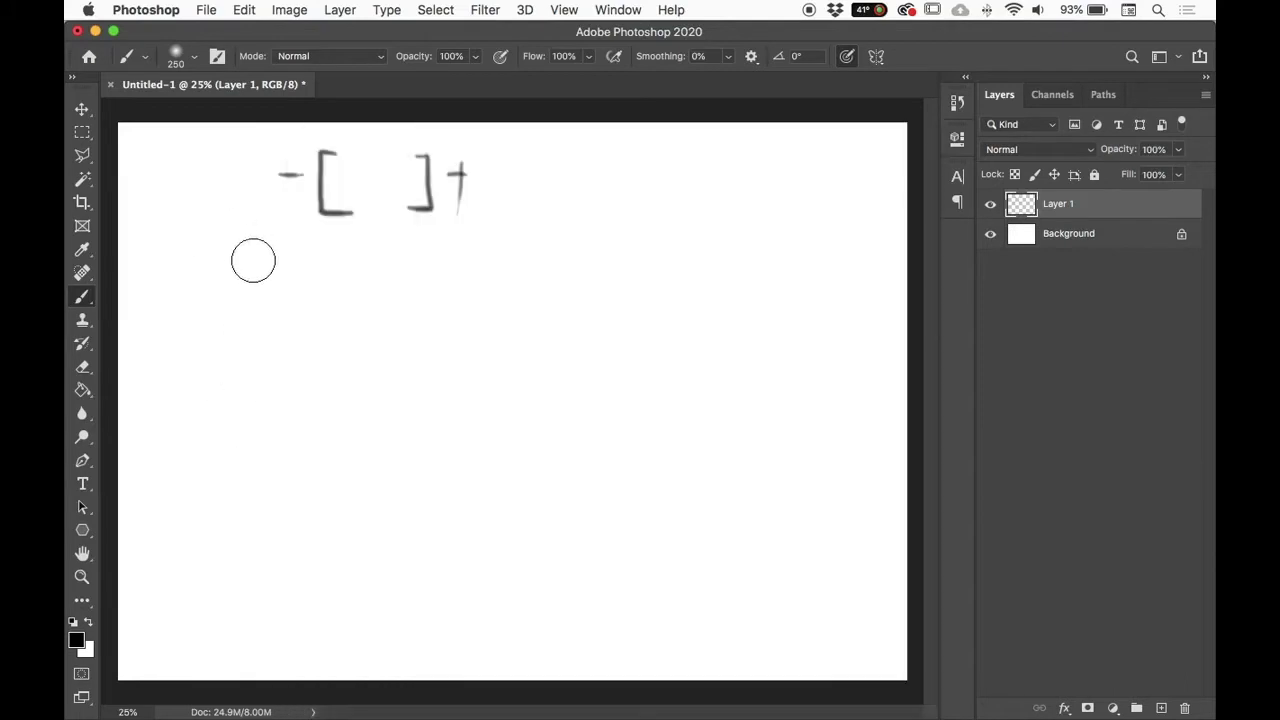
pyautogui.press(']')
pyautogui.press(']')
pyautogui.press(']')
pyautogui.moveTo(277, 229); pyautogui.dragTo(286, 385)
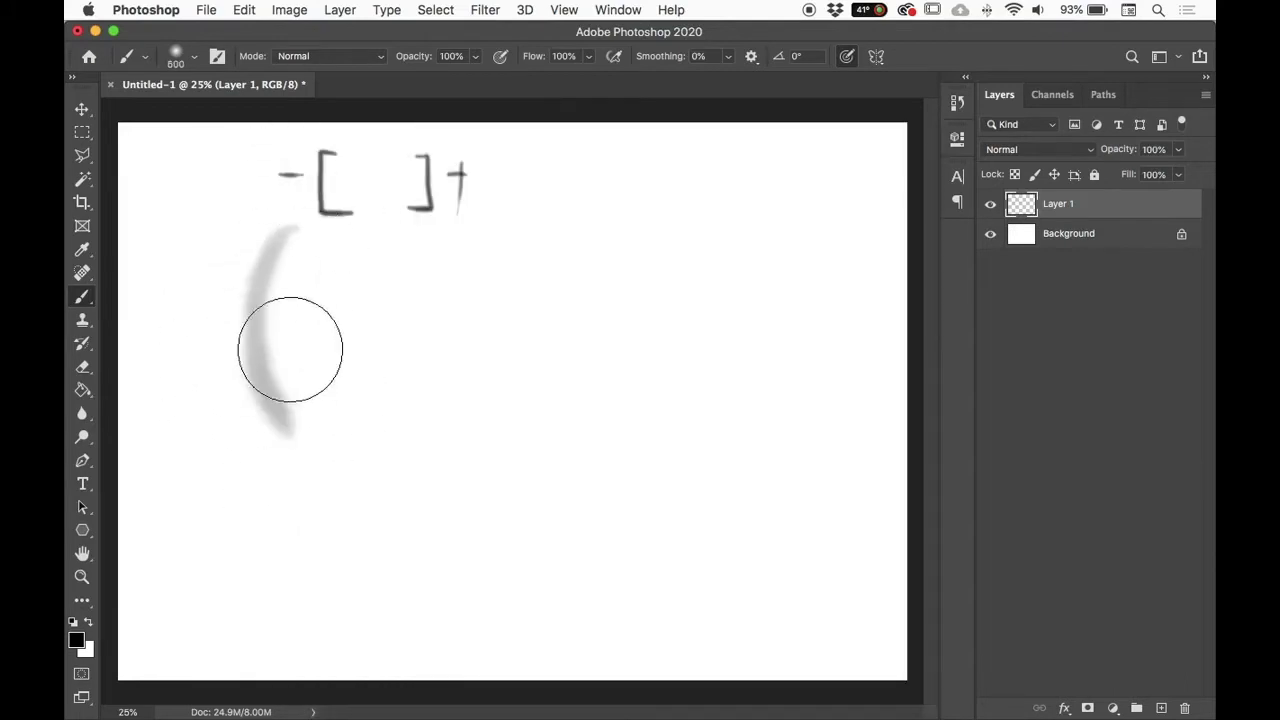
pyautogui.moveTo(277, 229)
pyautogui.mouseDown()
pyautogui.moveTo(255, 282)
pyautogui.moveTo(274, 388)
pyautogui.moveTo(251, 318)
pyautogui.moveTo(298, 422)
pyautogui.moveTo(274, 255)
pyautogui.moveTo(310, 441)
pyautogui.mouseUp()
pyautogui.moveTo(349, 229)
pyautogui.mouseDown()
pyautogui.moveTo(337, 300)
pyautogui.moveTo(286, 371)
pyautogui.moveTo(281, 287)
pyautogui.moveTo(340, 306)
pyautogui.moveTo(354, 543)
pyautogui.moveTo(329, 371)
pyautogui.moveTo(336, 275)
pyautogui.moveTo(380, 371)
pyautogui.moveTo(366, 294)
pyautogui.moveTo(377, 406)
pyautogui.moveTo(373, 317)
pyautogui.moveTo(386, 429)
pyautogui.moveTo(409, 451)
pyautogui.moveTo(395, 615)
pyautogui.mouseUp()
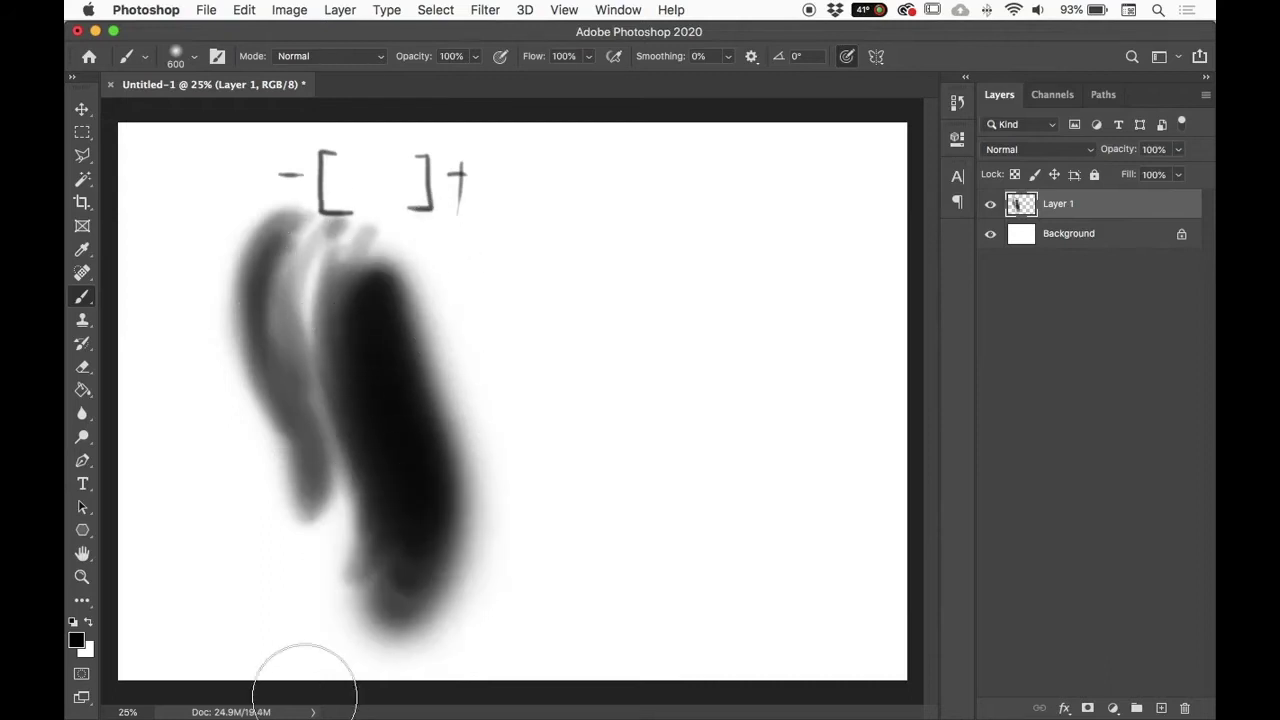
pyautogui.moveTo(443, 246); pyautogui.dragTo(530, 605)
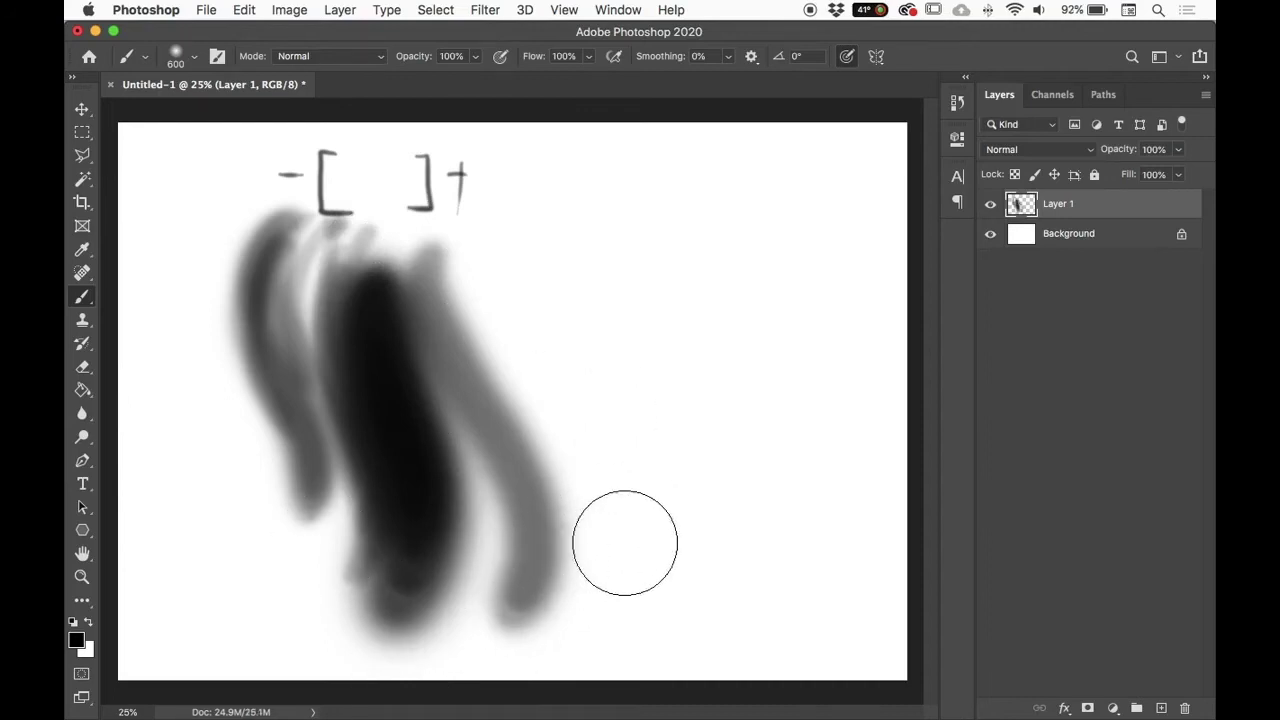
# Step: Set the brush tip spacing to 67% in Brush Settings and paint dotted test strokes over the end of the last gray stroke
pyautogui.press('z')
pyautogui.moveTo(309, 465)
pyautogui.mouseDown()
pyautogui.moveTo(406, 570)
pyautogui.moveTo(600, 660)
pyautogui.mouseUp()
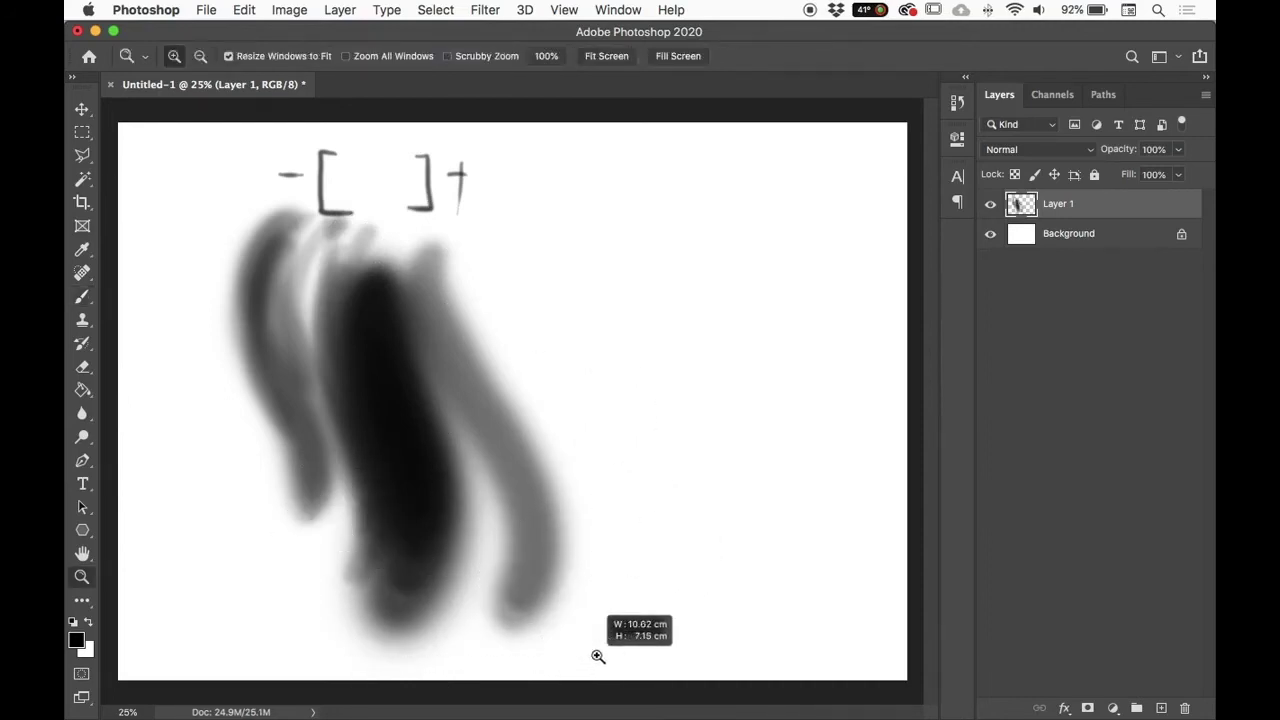
pyautogui.moveTo(508, 556)
pyautogui.mouseDown()
pyautogui.moveTo(497, 511)
pyautogui.moveTo(563, 314)
pyautogui.moveTo(465, 364)
pyautogui.mouseUp()
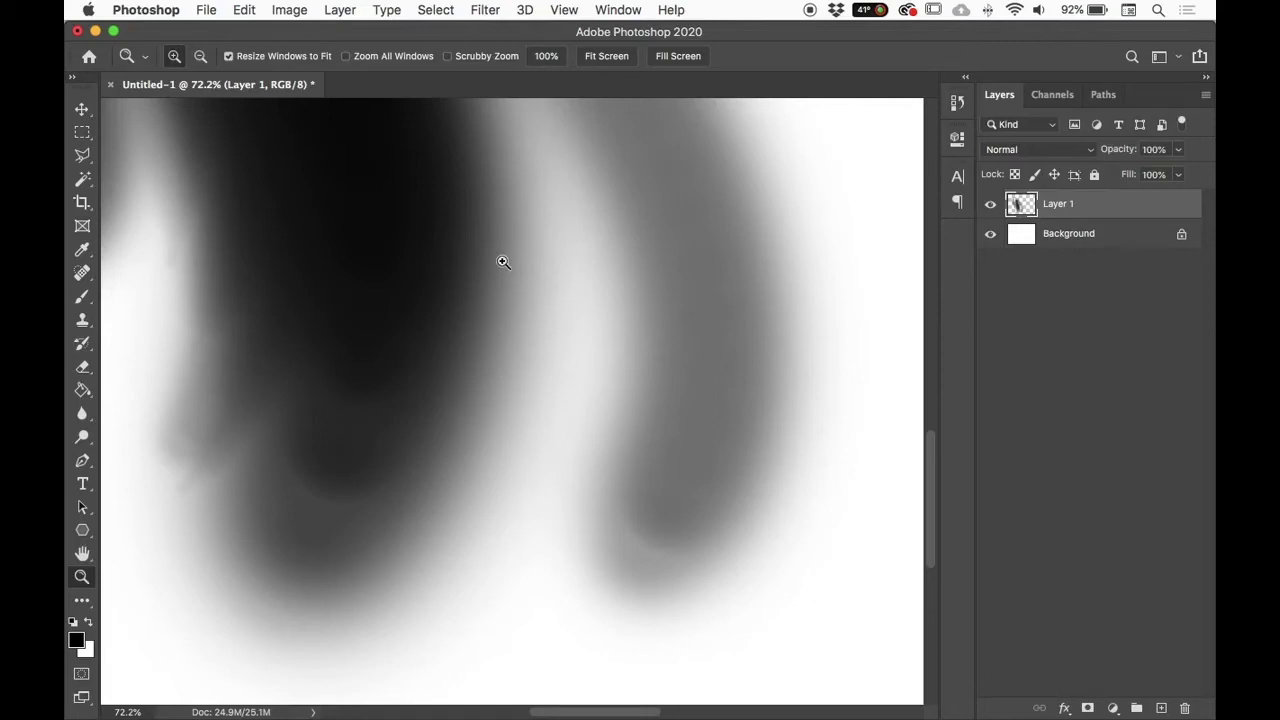
pyautogui.click(83, 296)
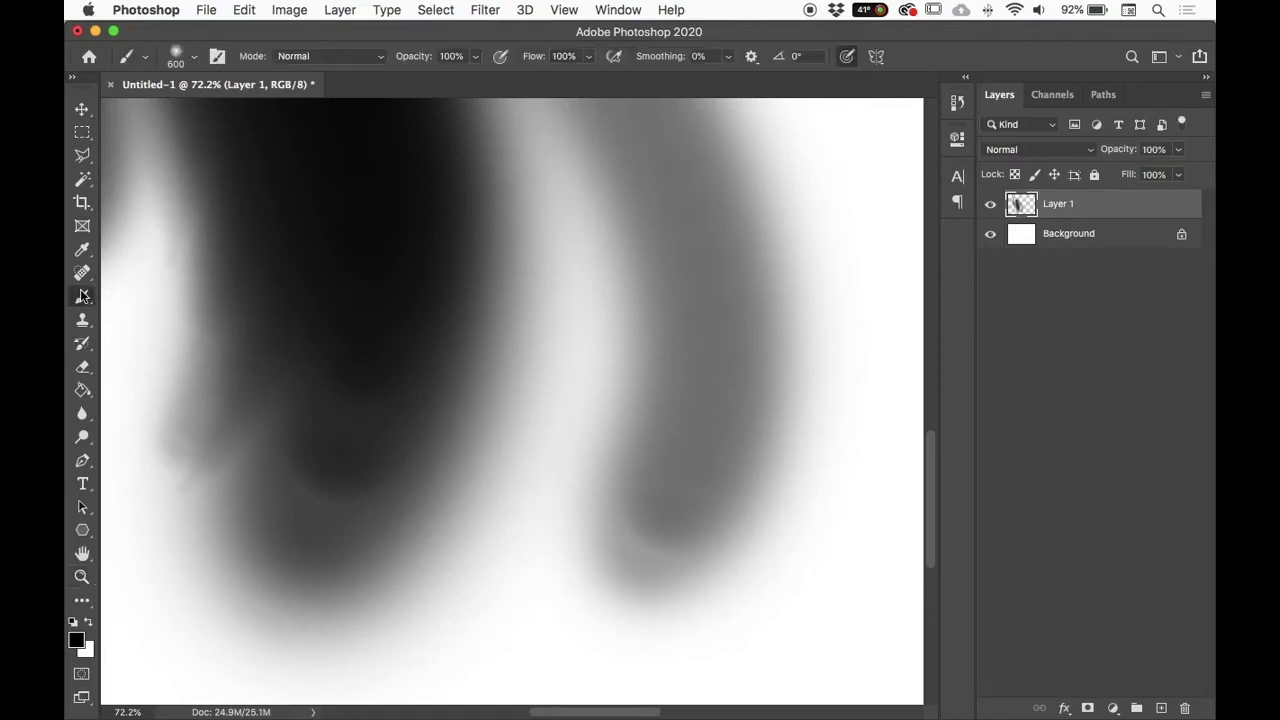
pyautogui.click(216, 57)
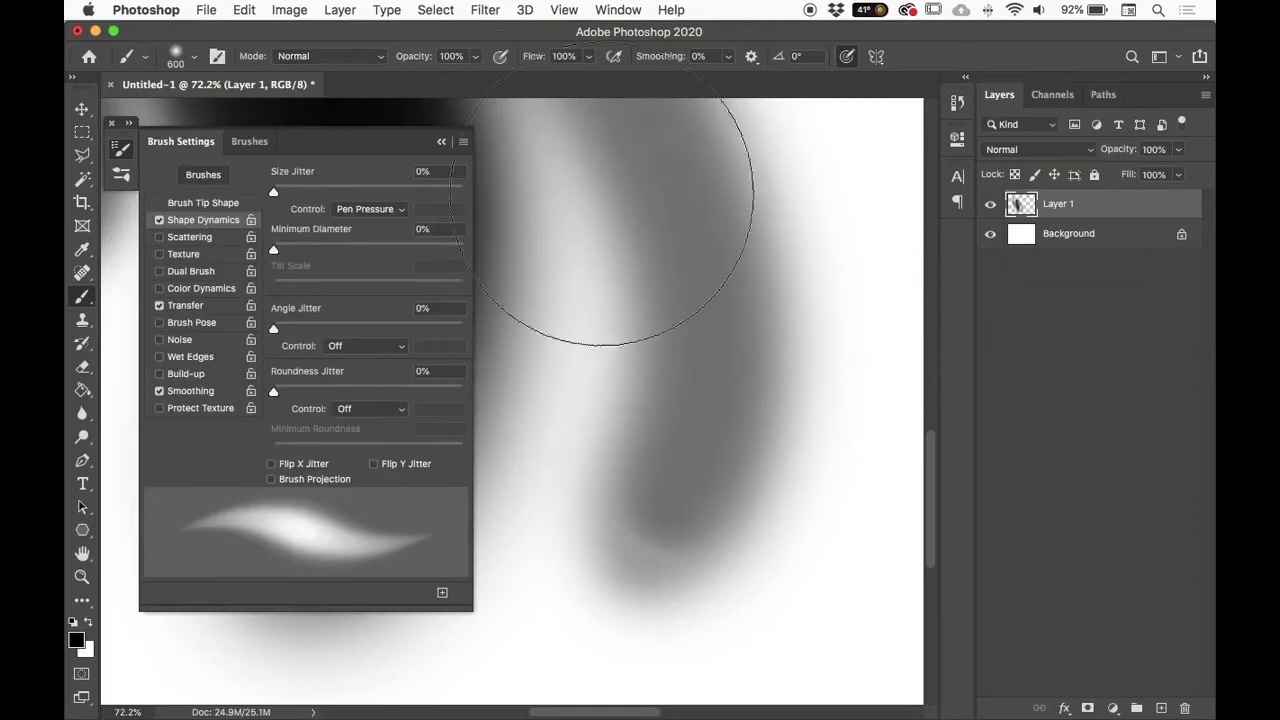
pyautogui.click(207, 203)
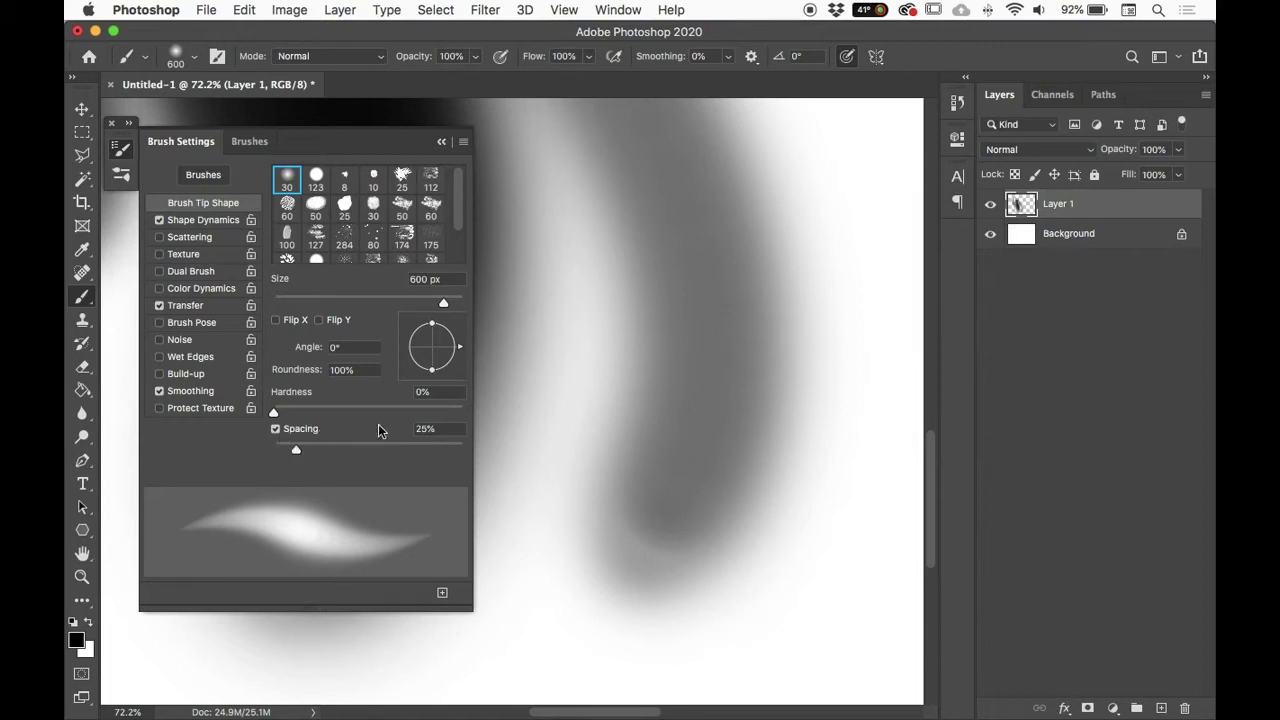
pyautogui.moveTo(297, 449); pyautogui.dragTo(336, 451)
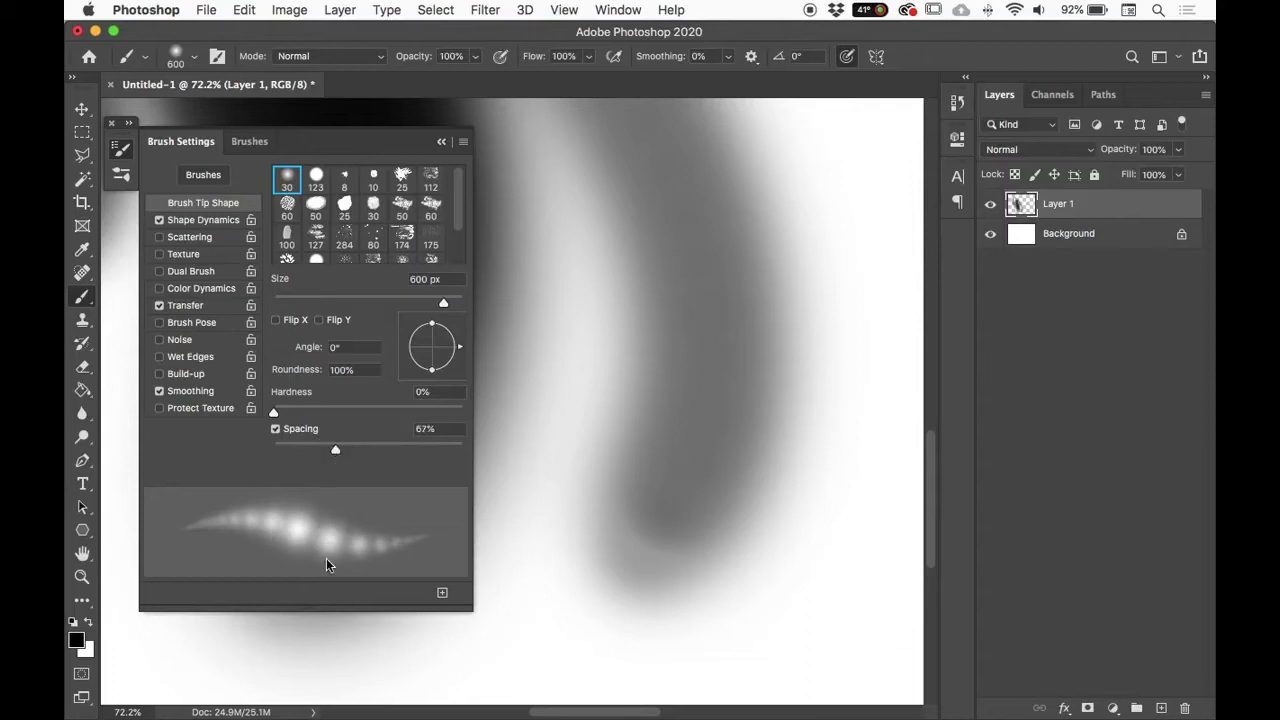
pyautogui.moveTo(600, 140)
pyautogui.mouseDown()
pyautogui.moveTo(663, 229)
pyautogui.moveTo(677, 363)
pyautogui.moveTo(620, 523)
pyautogui.moveTo(518, 672)
pyautogui.moveTo(783, 520)
pyautogui.moveTo(777, 177)
pyautogui.mouseUp()
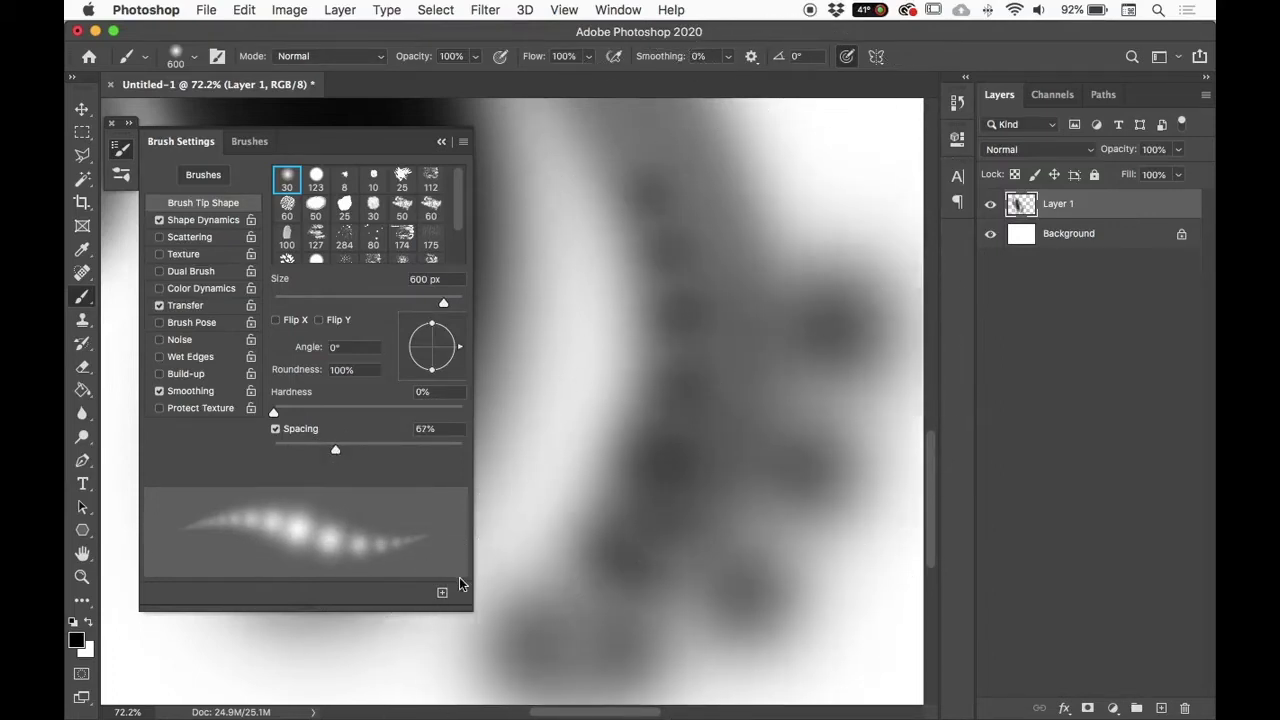
# Step: Set the brush tip spacing to 1% and paint a smooth gray stroke between the dark stroke and the dotted one
pyautogui.moveTo(334, 448); pyautogui.dragTo(273, 450)
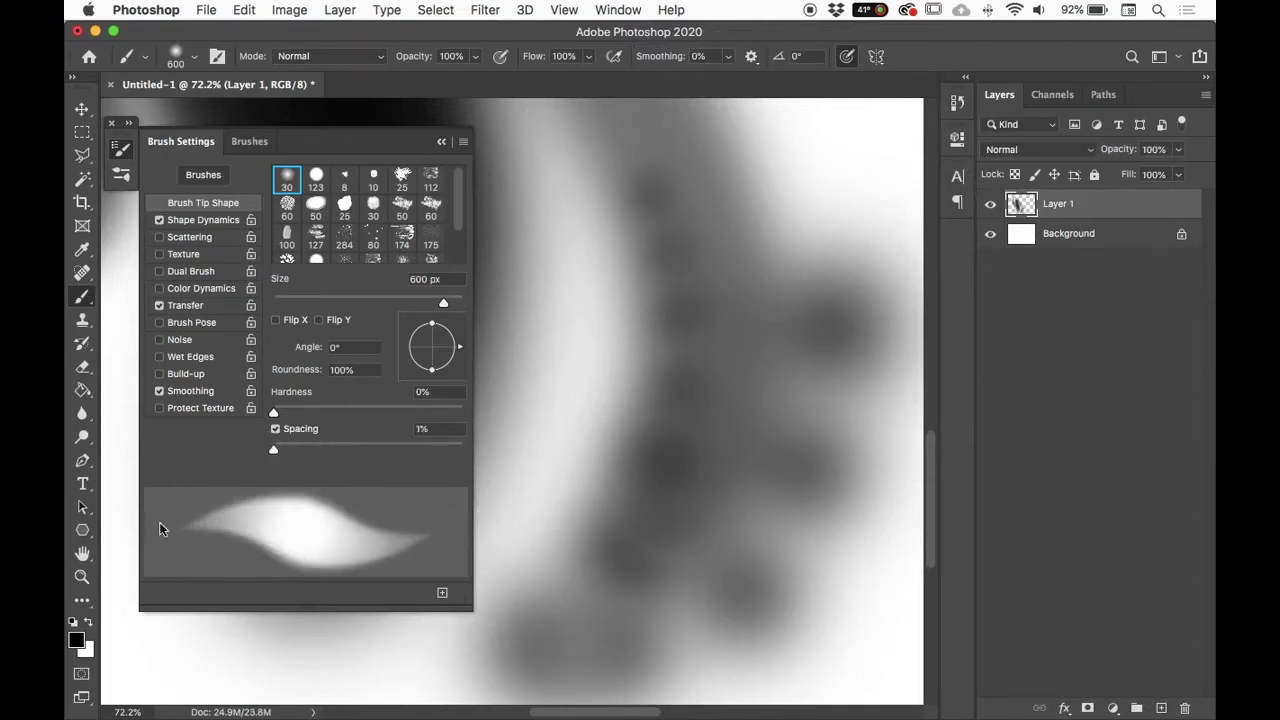
pyautogui.click(441, 141)
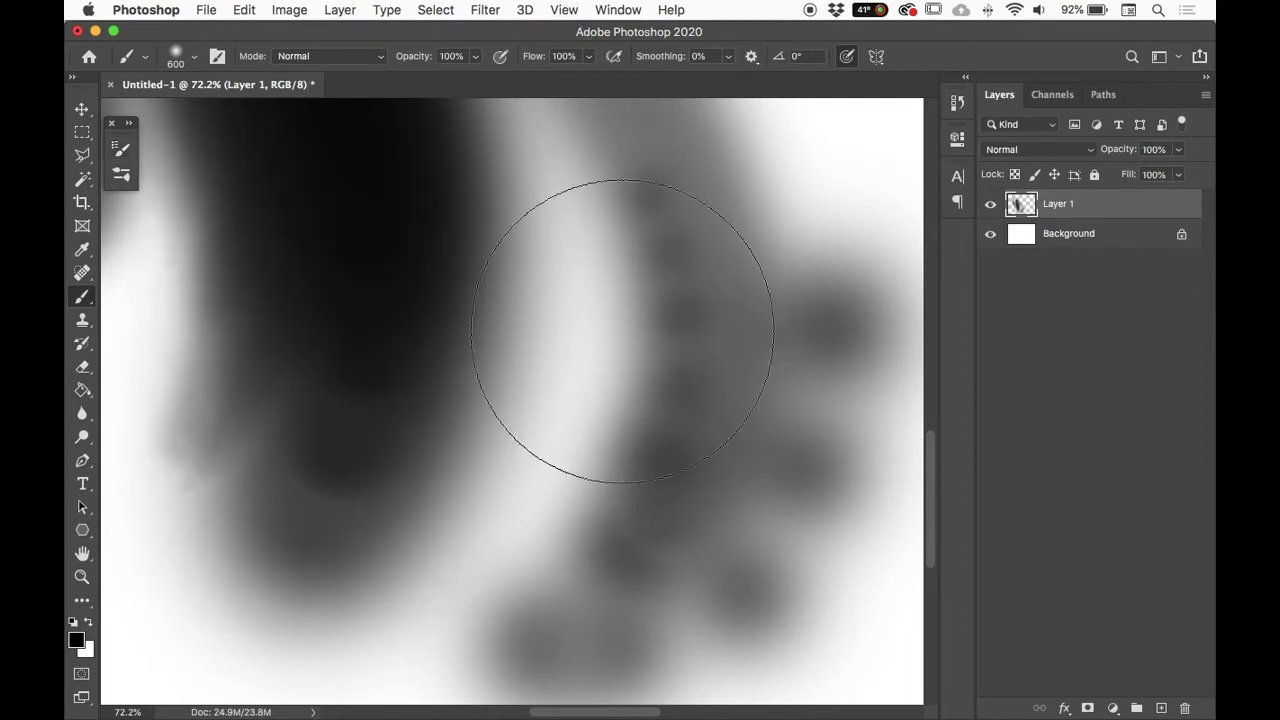
pyautogui.press('super+minus')
pyautogui.press('super+minus')
pyautogui.press('super+minus')
pyautogui.press('super+minus')
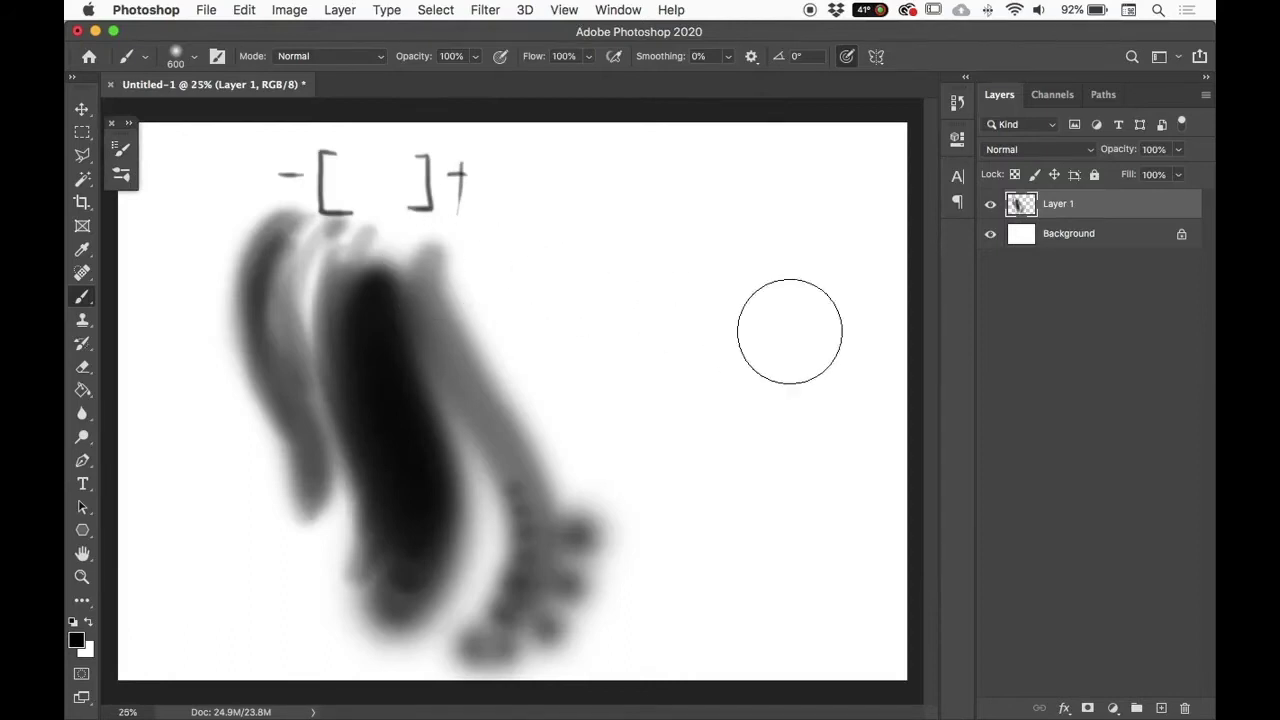
pyautogui.moveTo(429, 314)
pyautogui.mouseDown()
pyautogui.moveTo(444, 361)
pyautogui.moveTo(452, 612)
pyautogui.mouseUp()
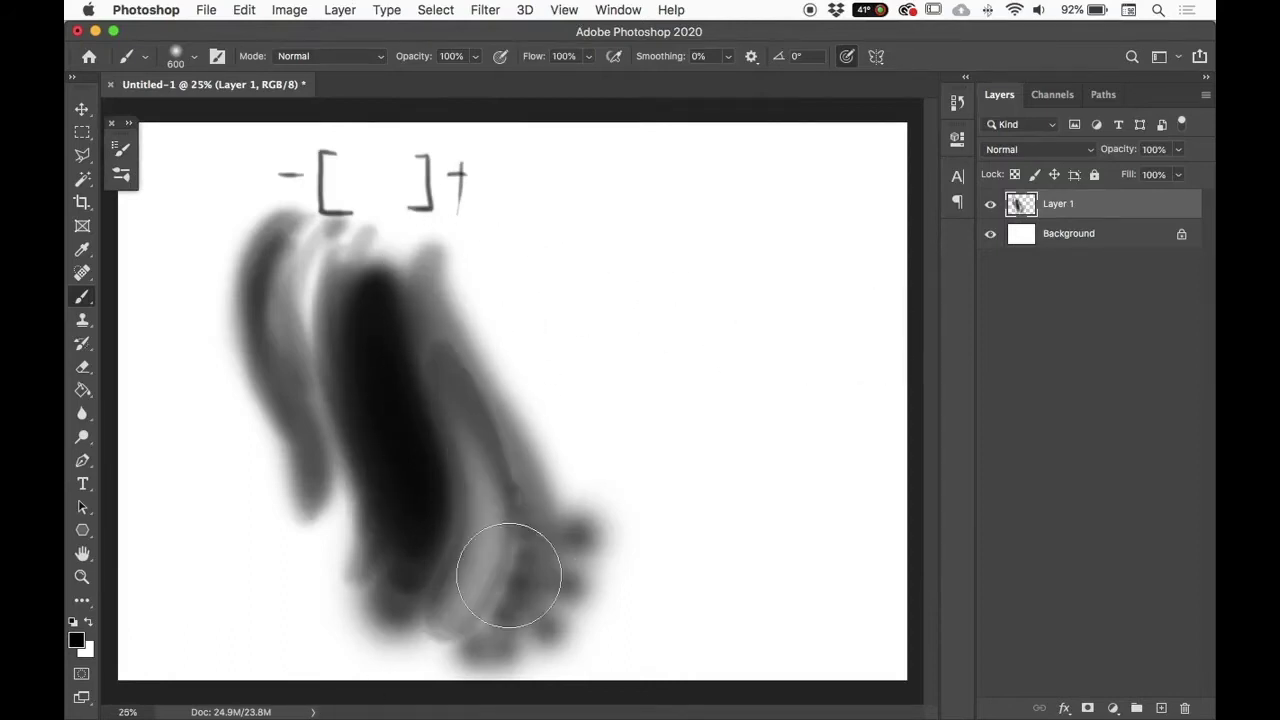
# Step: Paint two black curved lines with Soft Round Pressure Size and a gray looping stroke beside them with Soft Round Pressure Opacity
pyautogui.moveTo(457, 292)
pyautogui.mouseDown()
pyautogui.moveTo(520, 420)
pyautogui.moveTo(508, 630)
pyautogui.mouseUp()
pyautogui.moveTo(506, 280)
pyautogui.mouseDown()
pyautogui.moveTo(571, 471)
pyautogui.moveTo(565, 565)
pyautogui.mouseUp()
pyautogui.rightClick(552, 184)
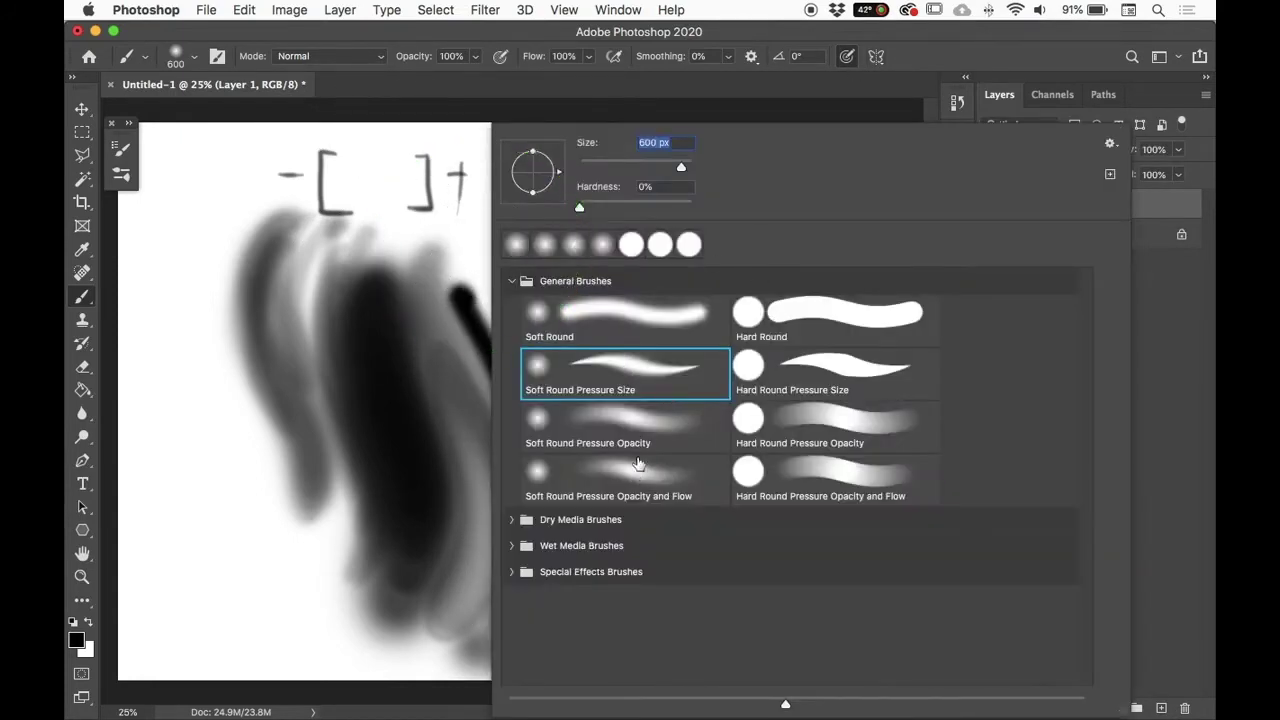
pyautogui.click(644, 425)
pyautogui.click(348, 587)
pyautogui.moveTo(551, 271)
pyautogui.mouseDown()
pyautogui.moveTo(558, 593)
pyautogui.moveTo(585, 305)
pyautogui.moveTo(603, 355)
pyautogui.moveTo(540, 629)
pyautogui.moveTo(604, 500)
pyautogui.moveTo(577, 208)
pyautogui.moveTo(582, 315)
pyautogui.moveTo(618, 243)
pyautogui.moveTo(563, 220)
pyautogui.mouseUp()
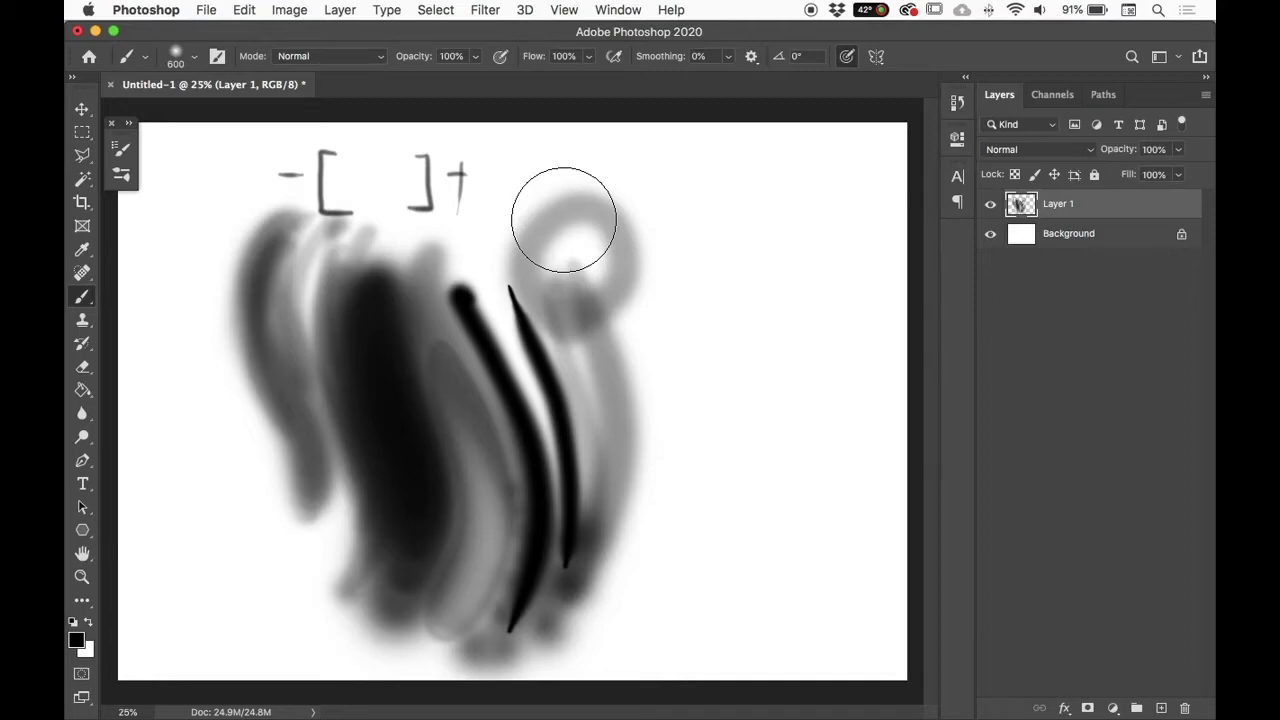
# Step: Add a new layer directly above the Background and set the foreground color to bright red
pyautogui.click(1100, 236)
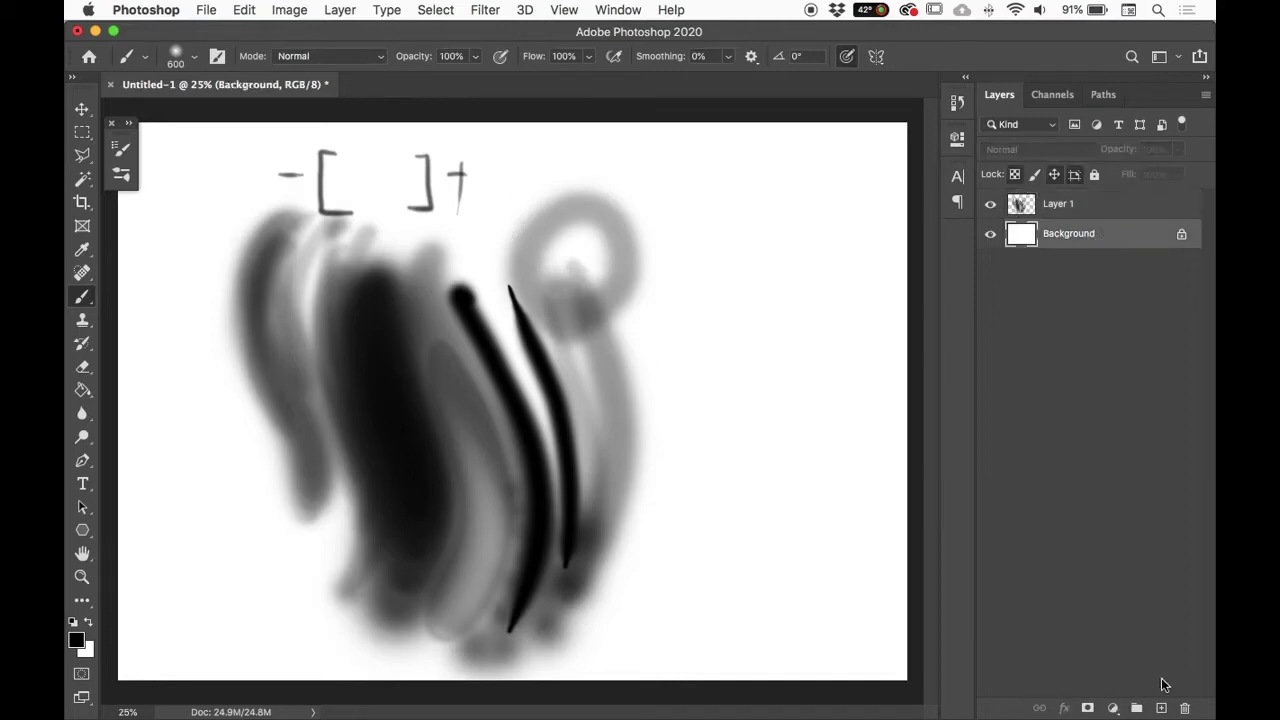
pyautogui.click(1160, 706)
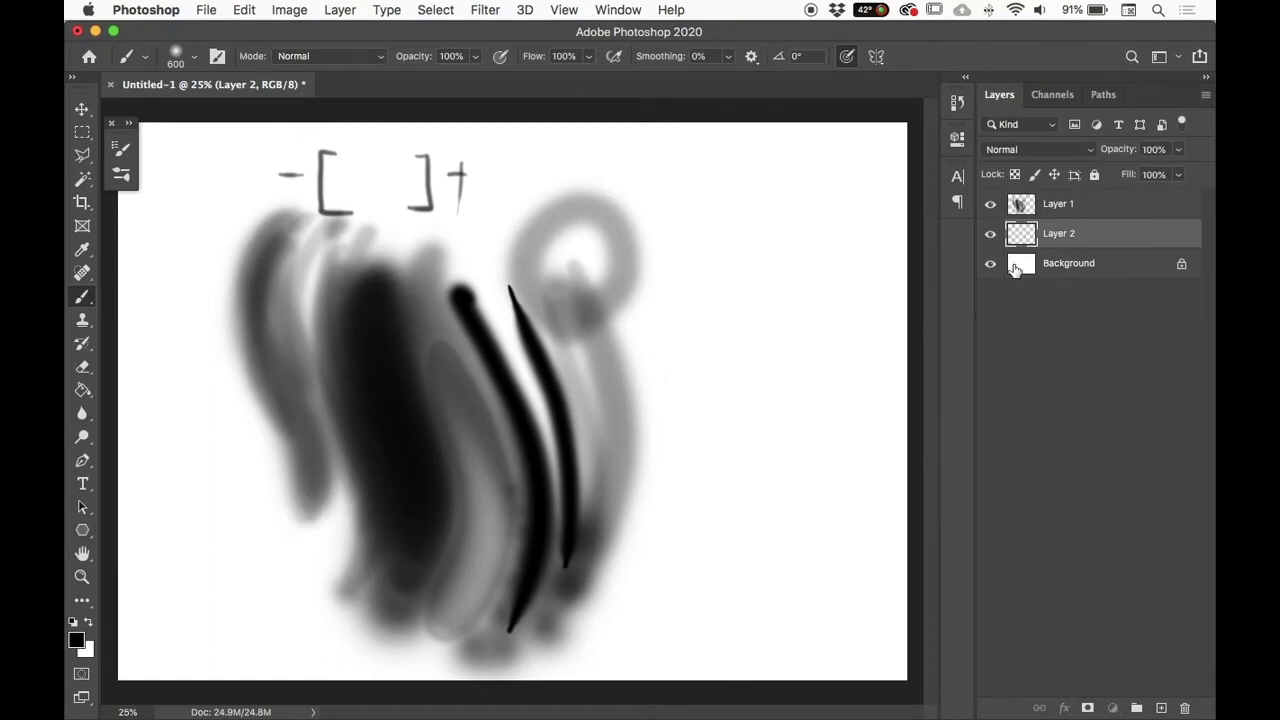
pyautogui.click(77, 640)
pyautogui.click(524, 206)
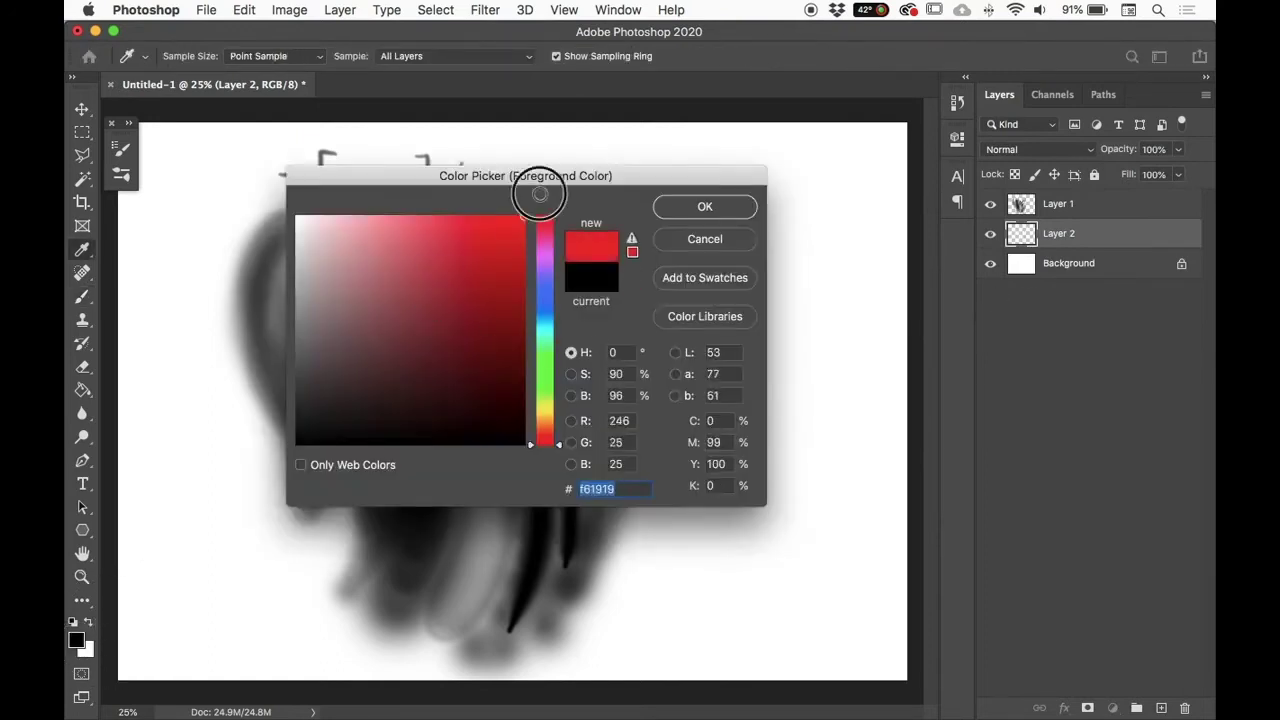
pyautogui.click(705, 206)
# Step: Choose the Hard Round Pressure Size brush at 175 px and paint a straight red horizontal line across all the strokes on Layer 2
pyautogui.press('b')
pyautogui.rightClick(600, 355)
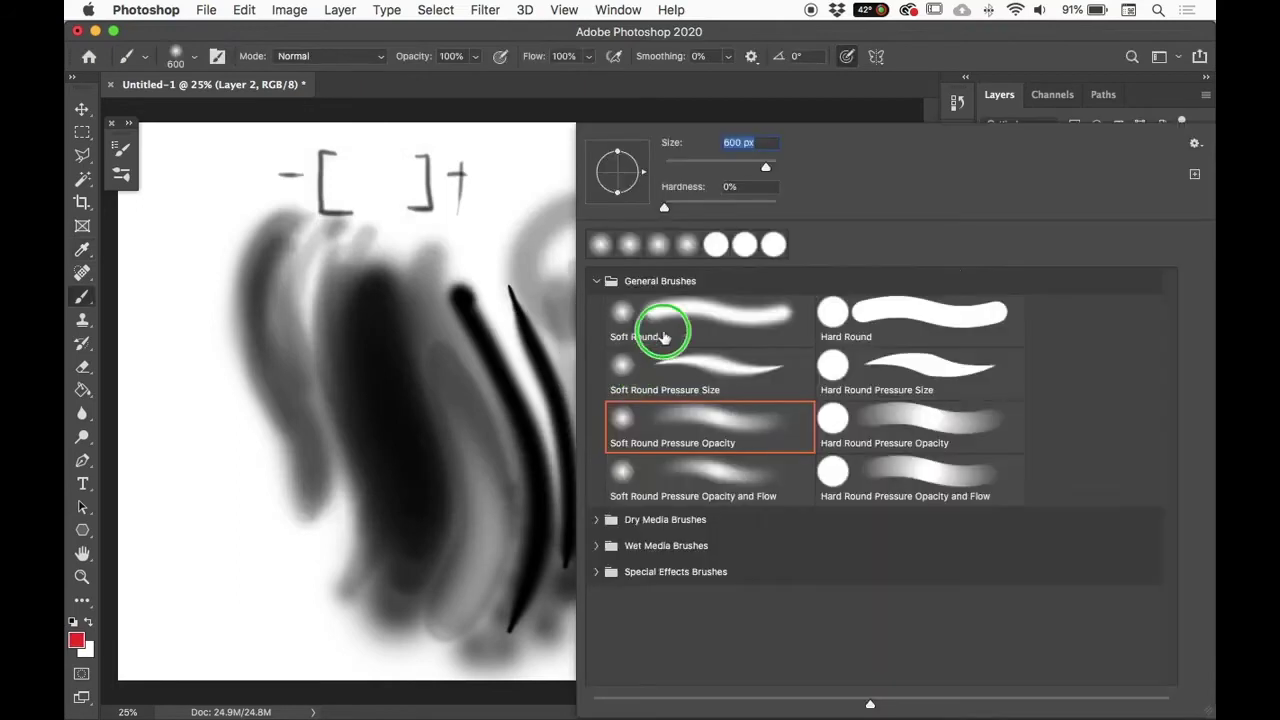
pyautogui.click(926, 373)
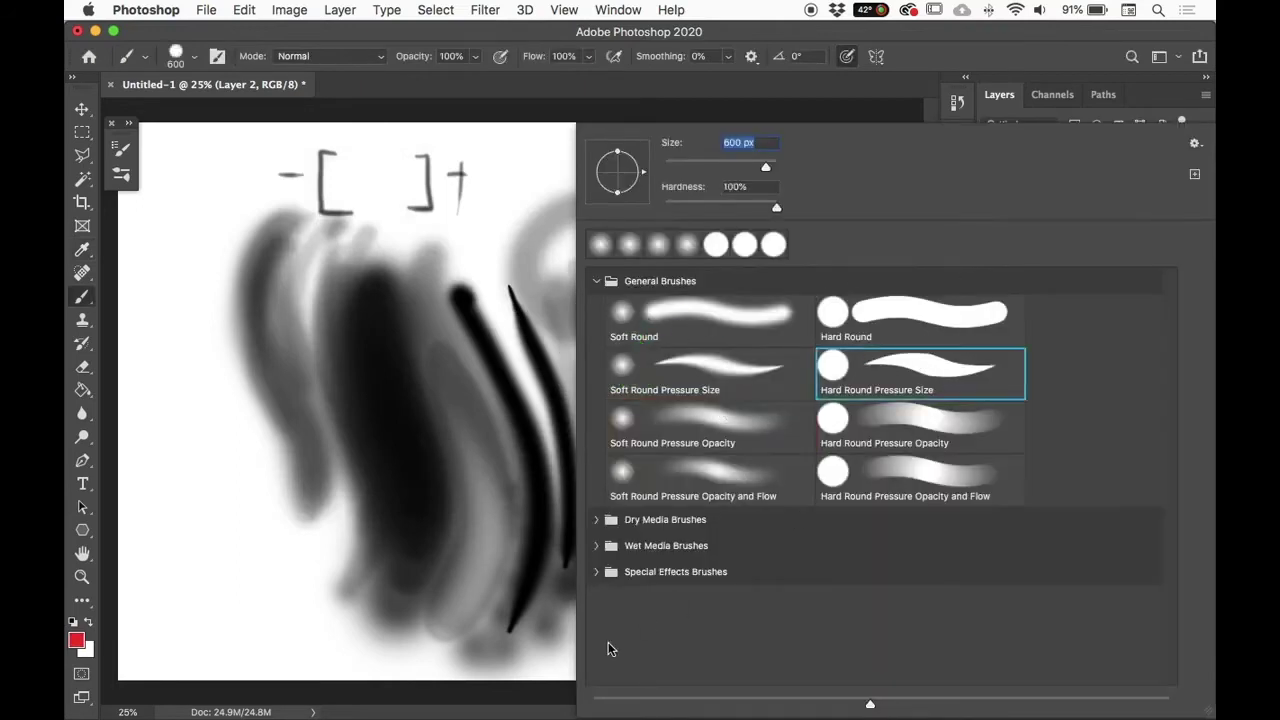
pyautogui.click(441, 79)
pyautogui.press('[')
pyautogui.press('[')
pyautogui.press('[')
pyautogui.press('[')
pyautogui.press('[')
pyautogui.press('[')
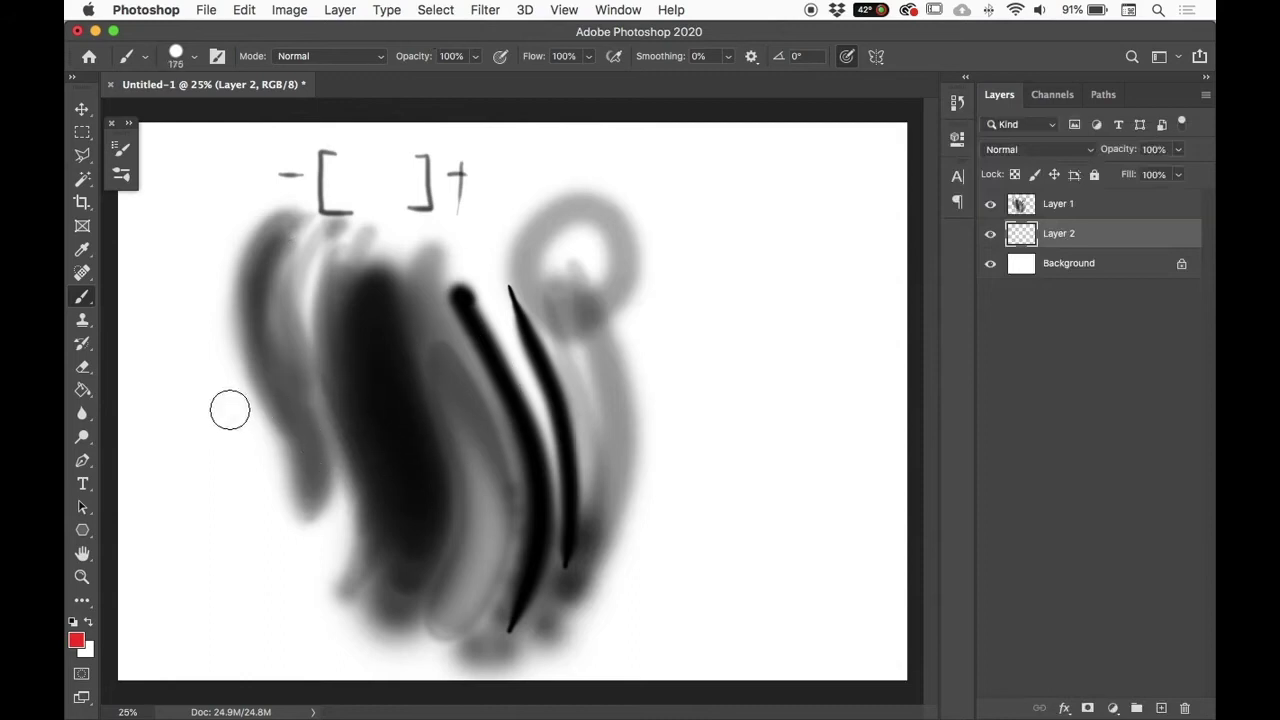
pyautogui.moveTo(191, 405); pyautogui.dragTo(789, 430)
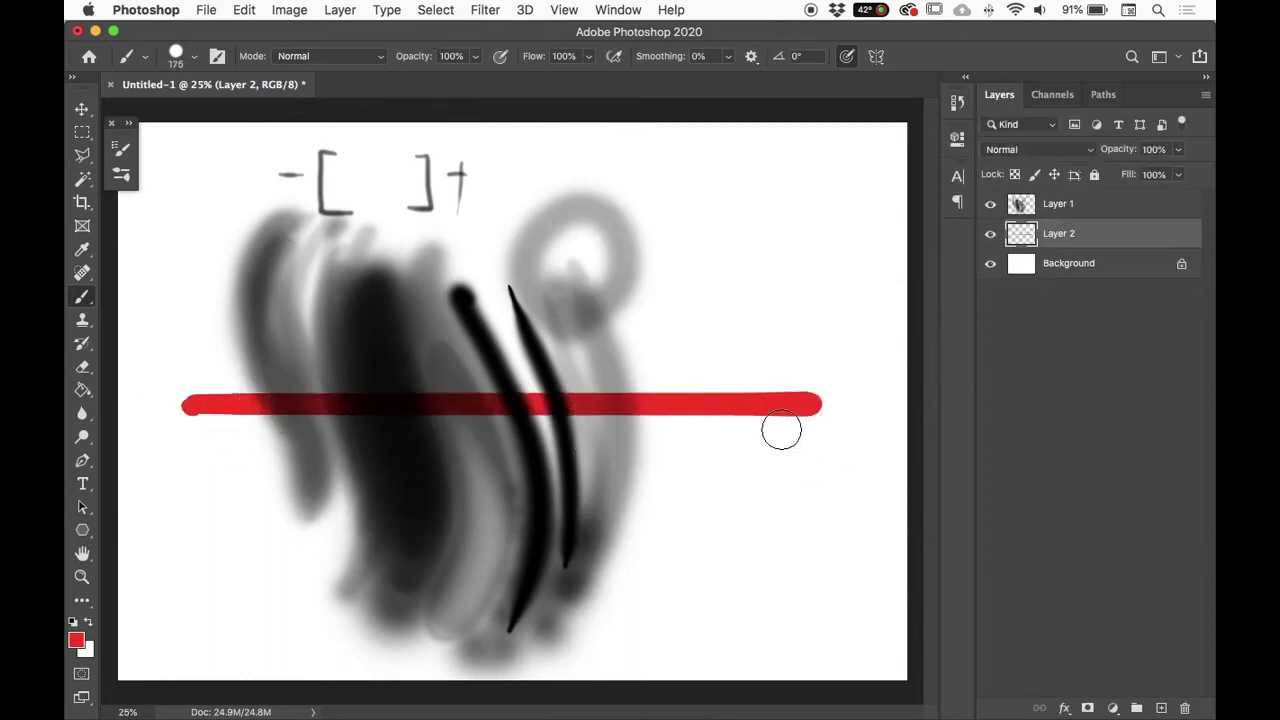
# Step: Undo and redo the red line, and hide and show Layer 1 to compare the layers
pyautogui.press('super+z')
pyautogui.press('super+shift+z')
pyautogui.click(990, 204)
pyautogui.click(990, 204)
# Step: Reduce the brush to 60 px and mark where the red line crosses the black lines with circles and the soft strokes with small ticks
pyautogui.press('[')
pyautogui.press('[')
pyautogui.press('[')
pyautogui.press('[')
pyautogui.press('[')
pyautogui.press('[')
pyautogui.press('[')
pyautogui.moveTo(566, 380)
pyautogui.mouseDown()
pyautogui.moveTo(531, 410)
pyautogui.moveTo(585, 387)
pyautogui.moveTo(545, 399)
pyautogui.moveTo(531, 380)
pyautogui.moveTo(488, 392)
pyautogui.mouseUp()
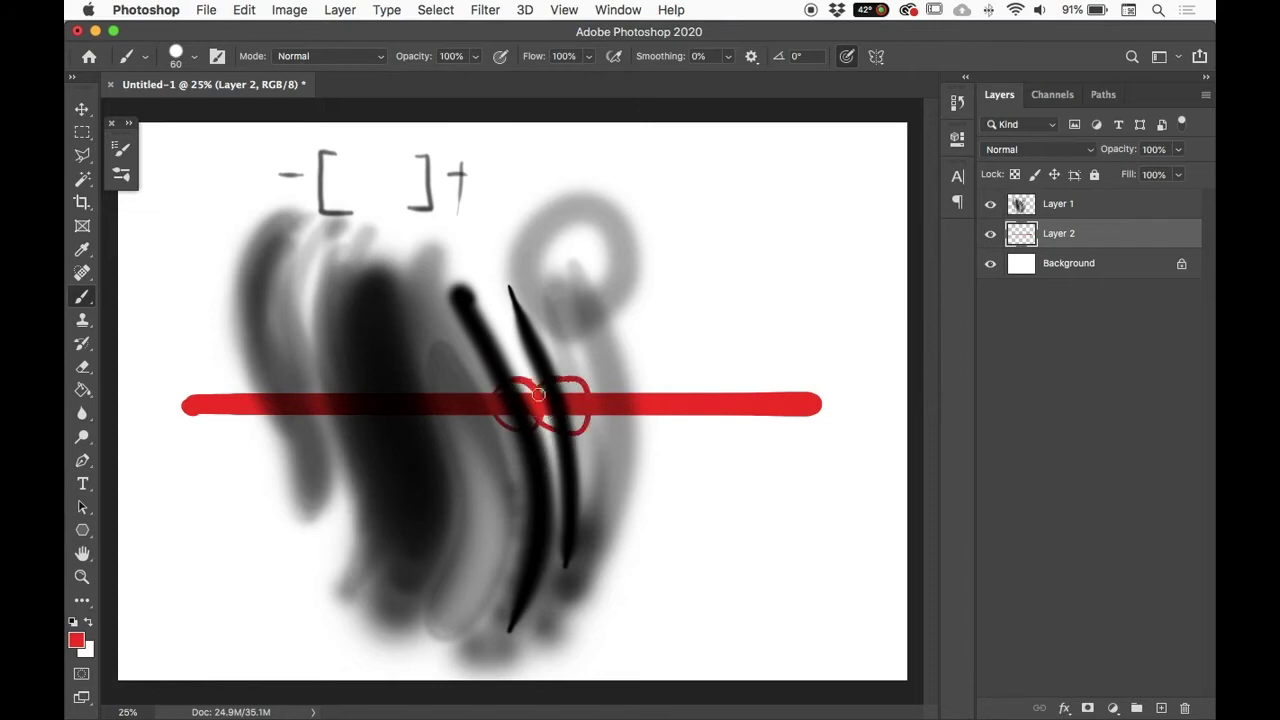
pyautogui.moveTo(459, 423); pyautogui.dragTo(470, 442)
pyautogui.moveTo(448, 374); pyautogui.dragTo(461, 366)
pyautogui.moveTo(290, 423); pyautogui.dragTo(301, 433)
pyautogui.moveTo(277, 371); pyautogui.dragTo(290, 367)
# Step: Move Layer 1's strokes slightly up and to the right over the red line with the Move tool
pyautogui.click(1078, 210)
pyautogui.click(82, 109)
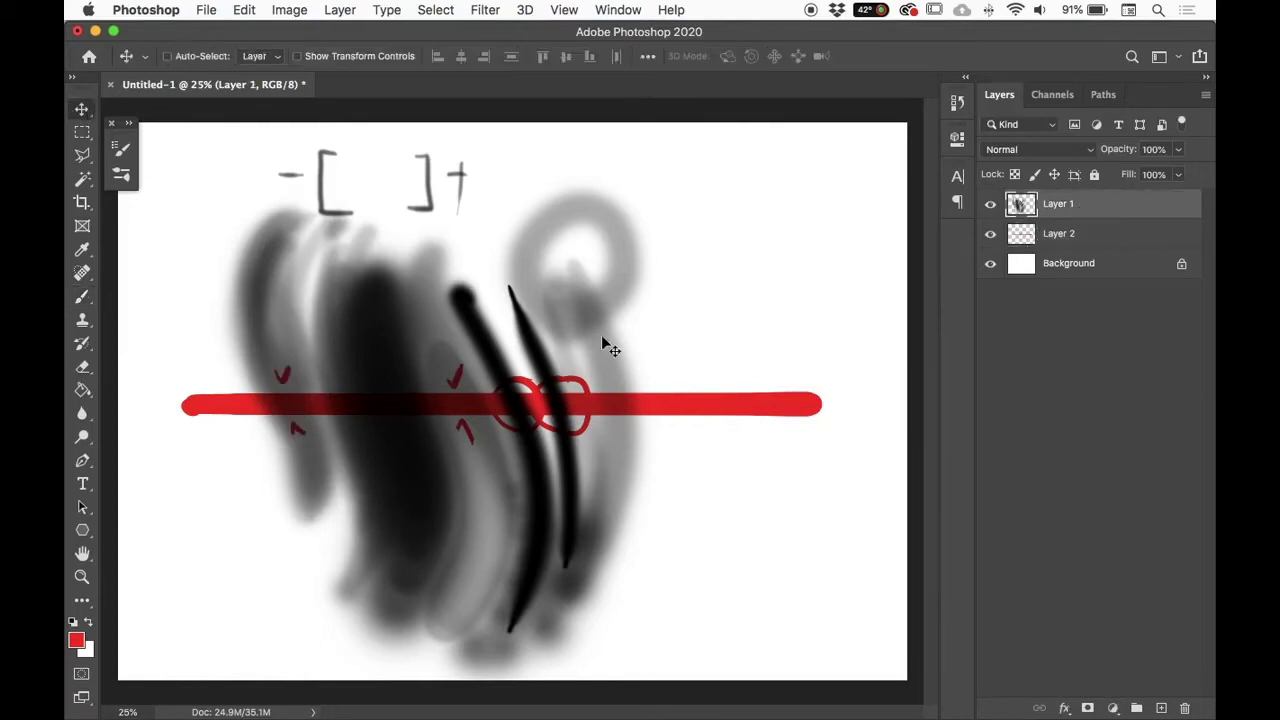
pyautogui.moveTo(548, 510)
pyautogui.mouseDown()
pyautogui.moveTo(620, 523)
pyautogui.moveTo(634, 466)
pyautogui.moveTo(745, 465)
pyautogui.moveTo(686, 575)
pyautogui.moveTo(571, 486)
pyautogui.moveTo(486, 509)
pyautogui.moveTo(705, 527)
pyautogui.moveTo(494, 500)
pyautogui.moveTo(628, 494)
pyautogui.moveTo(592, 510)
pyautogui.moveTo(594, 471)
pyautogui.moveTo(597, 493)
pyautogui.mouseUp()
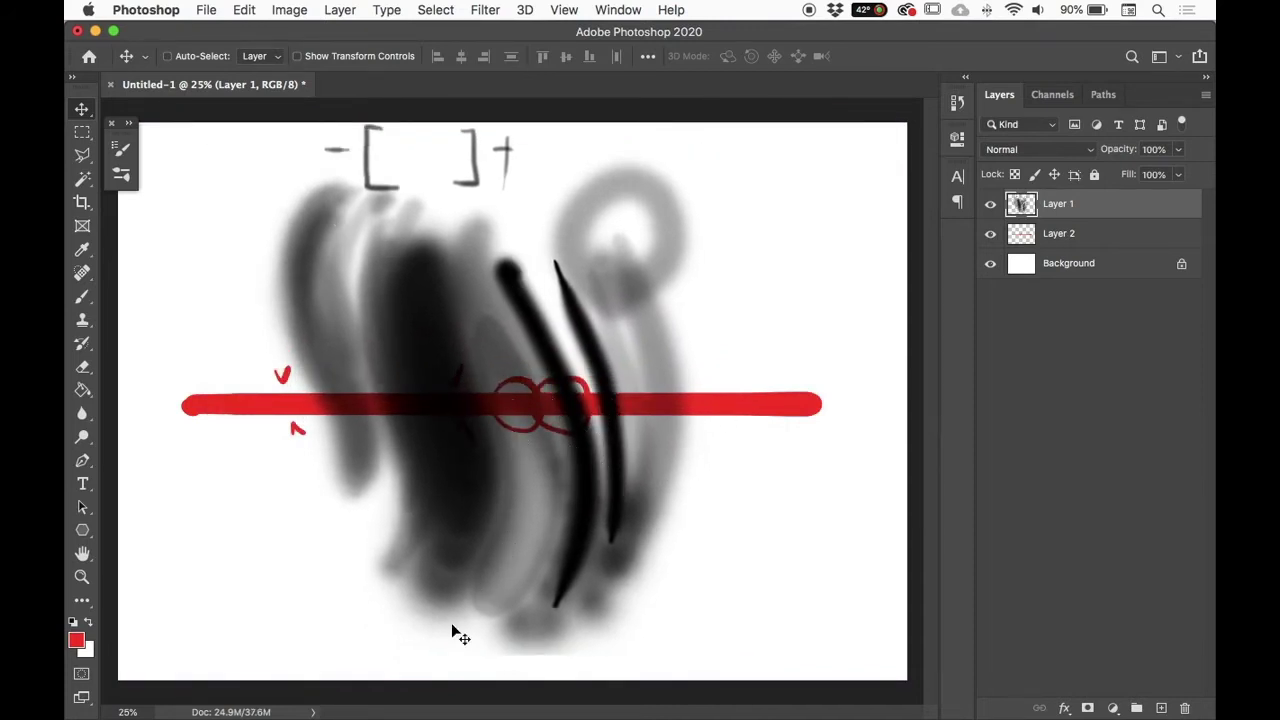
pyautogui.moveTo(598, 486)
pyautogui.mouseDown()
pyautogui.moveTo(671, 449)
pyautogui.moveTo(723, 457)
pyautogui.moveTo(459, 458)
pyautogui.moveTo(606, 463)
pyautogui.mouseUp()
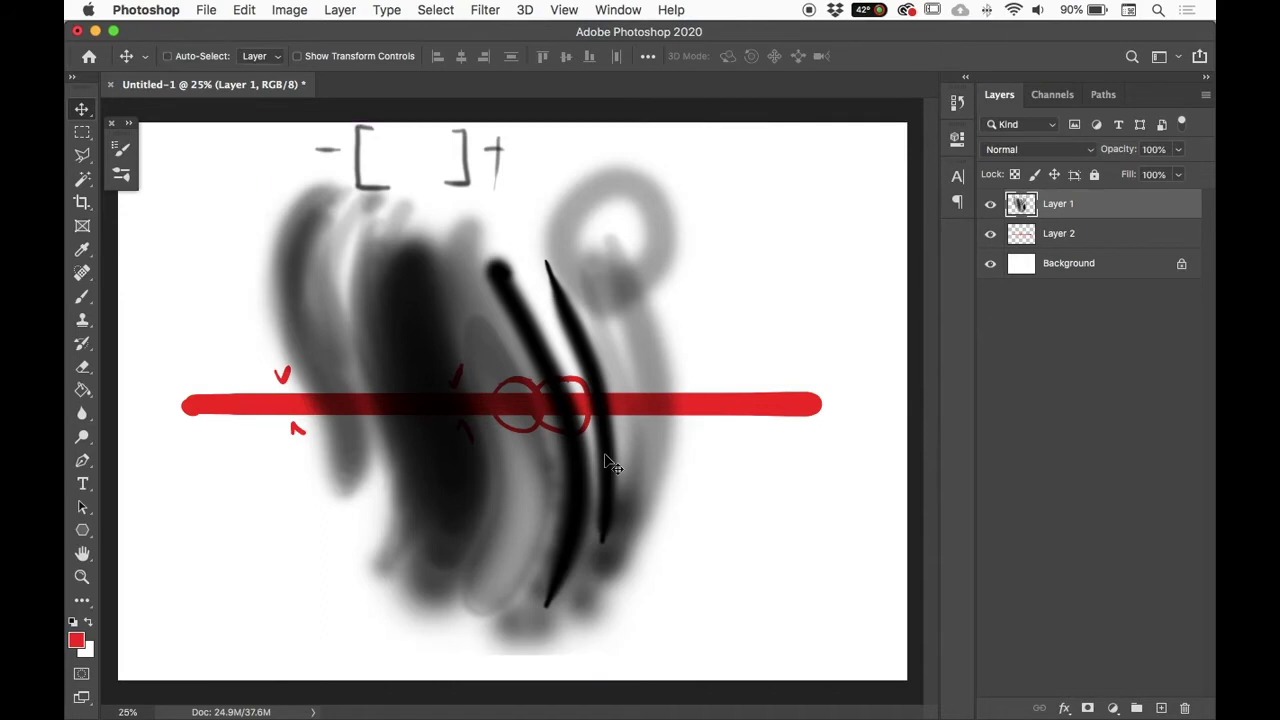
# Step: Examine at 100% zoom how Layer 1's soft and hard strokes cover the red line on Layer 2
pyautogui.press('super+equal')
pyautogui.press('super+equal')
pyautogui.press('super+equal')
pyautogui.press('super+equal')
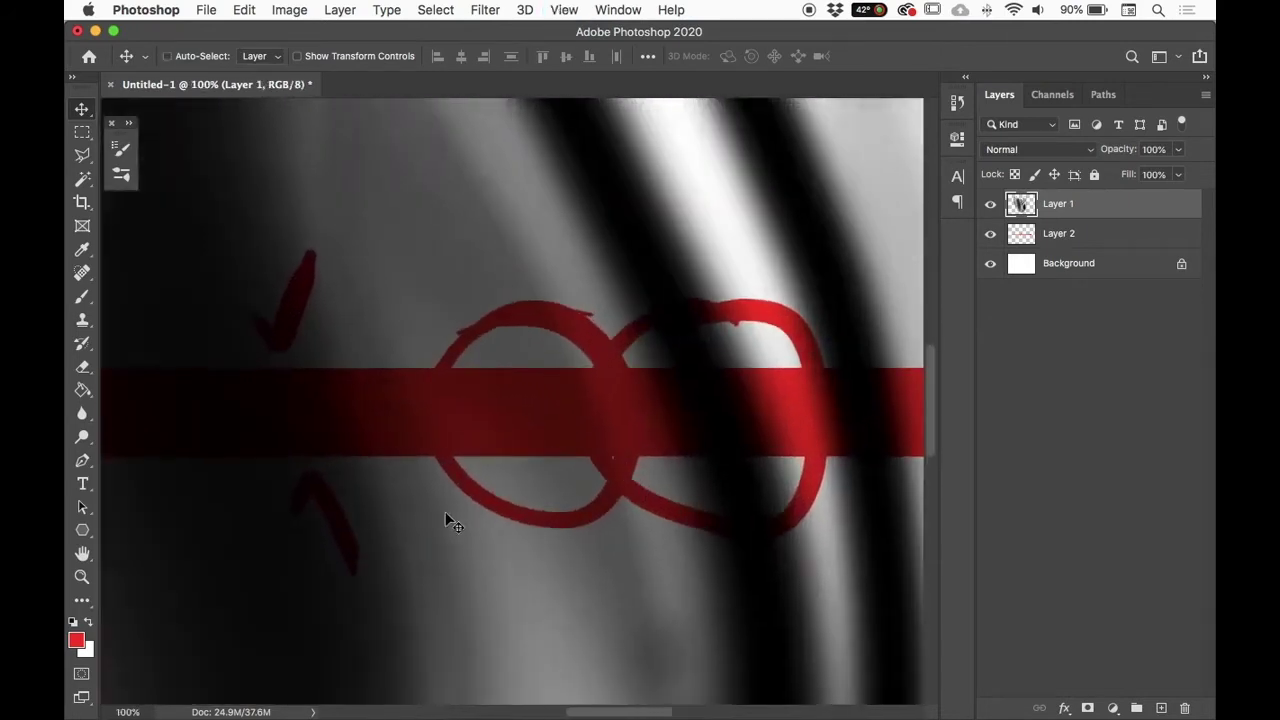
pyautogui.moveTo(401, 518); pyautogui.dragTo(823, 423)
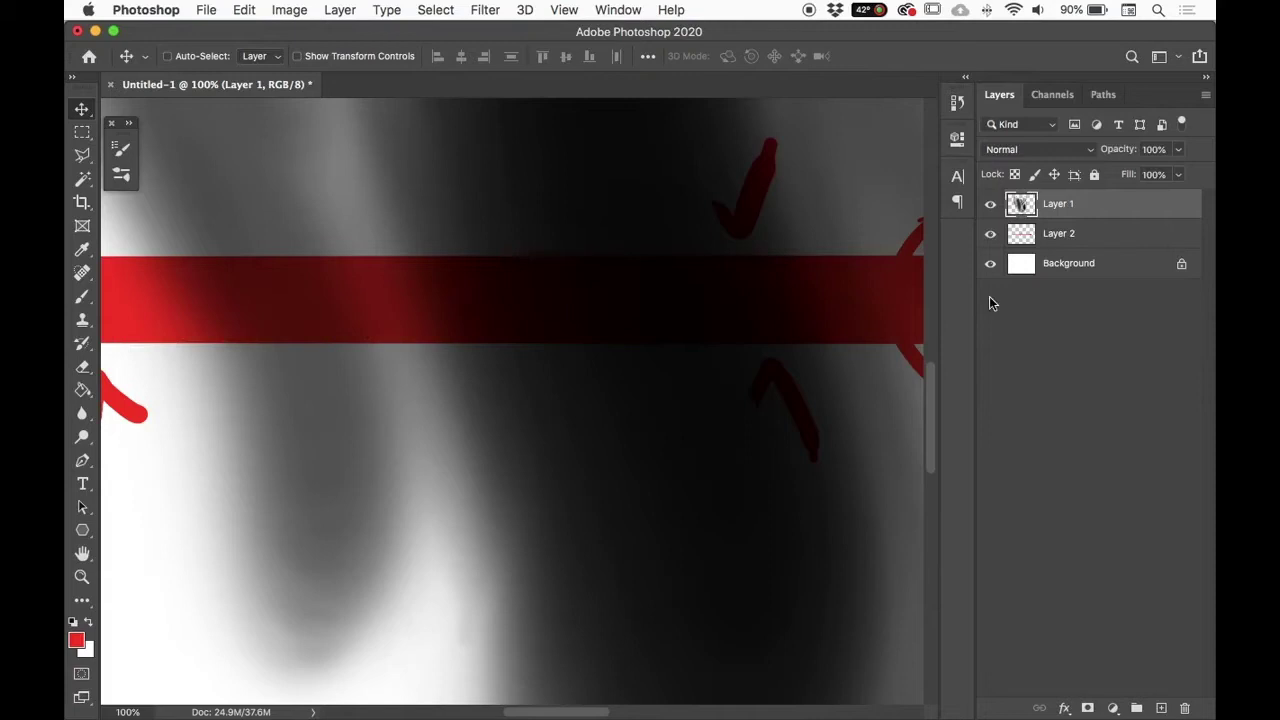
pyautogui.press('super+0')
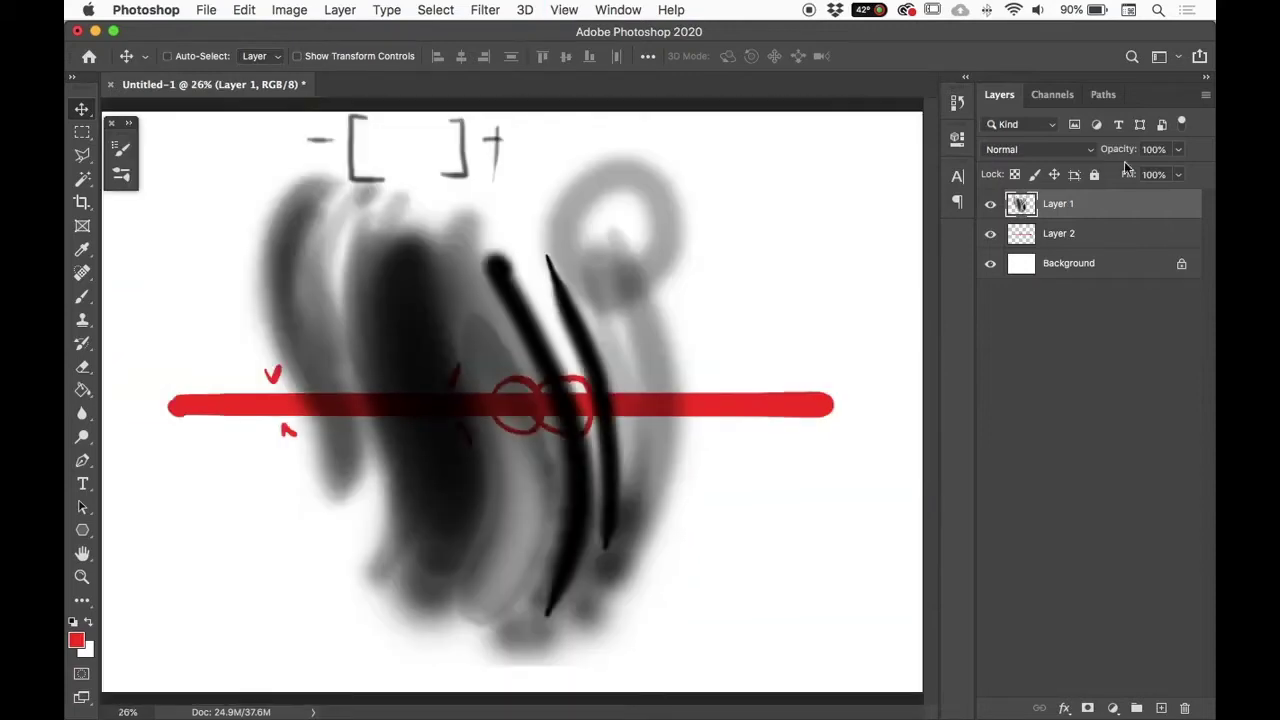
# Step: Try adding an extra layer, delete every layer above the Background, and create one fresh empty layer
pyautogui.click(1160, 707)
pyautogui.click(1098, 237)
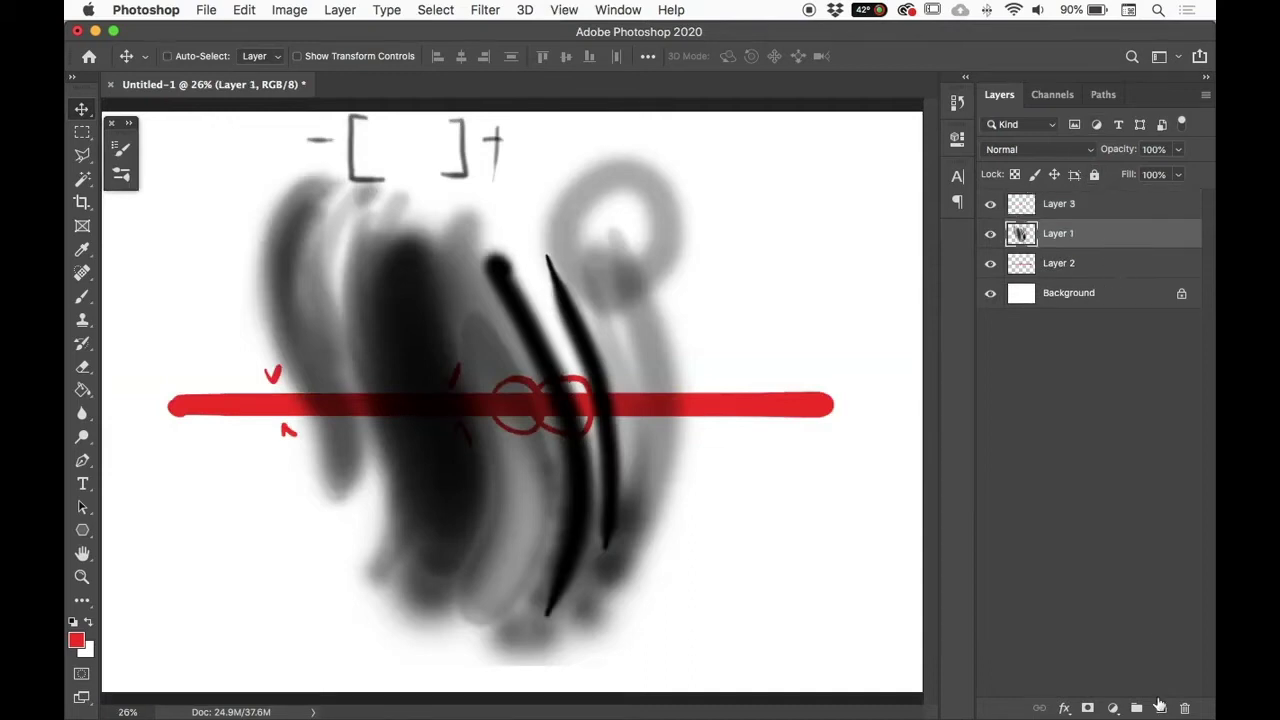
pyautogui.click(1184, 708)
pyautogui.click(777, 272)
pyautogui.click(1106, 204)
pyautogui.click(1184, 708)
pyautogui.click(1103, 208)
pyautogui.moveTo(1103, 208); pyautogui.dragTo(1184, 706)
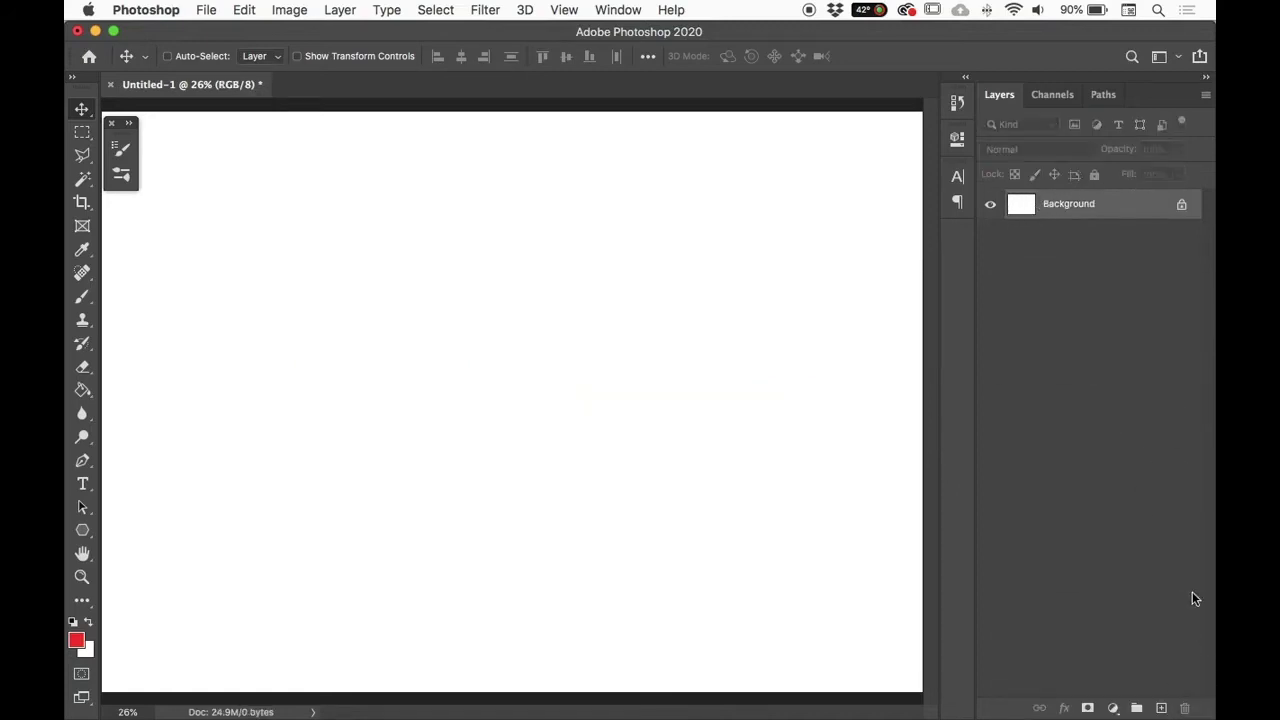
pyautogui.click(1161, 708)
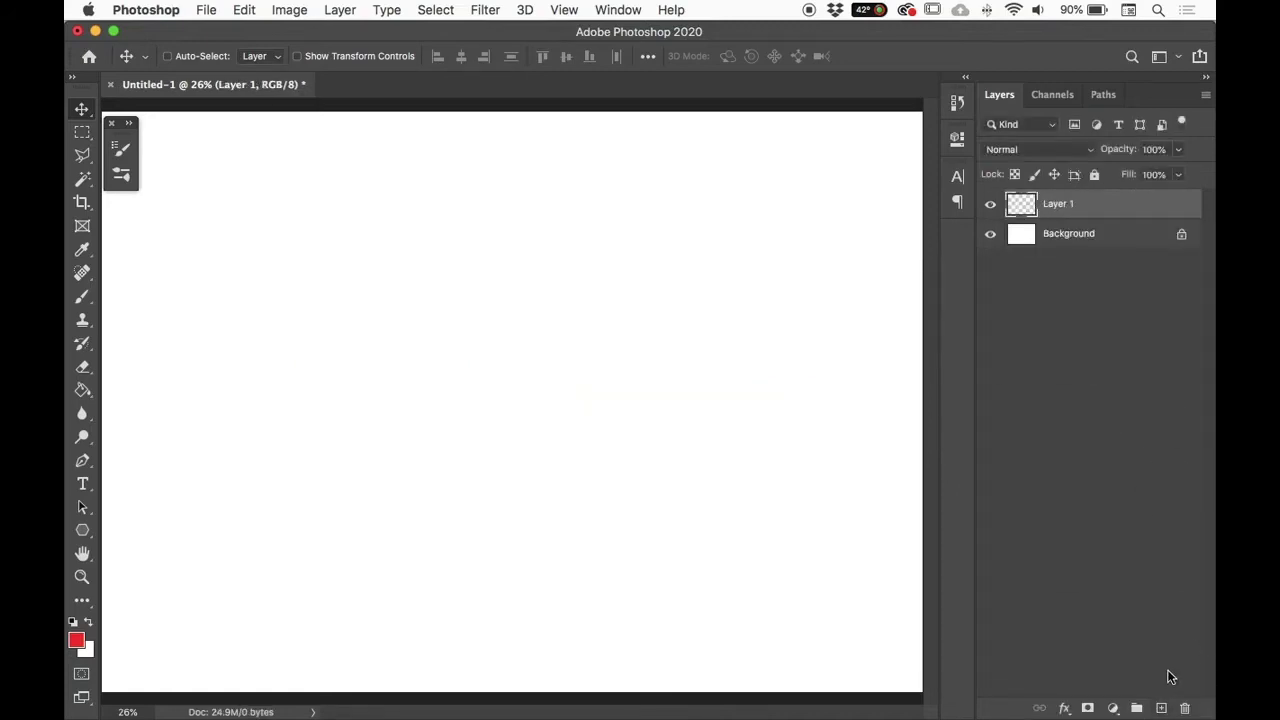
# Step: Close the floating brush panel, activate the Brush tool, and reset the colours to black foreground and white background
pyautogui.click(112, 122)
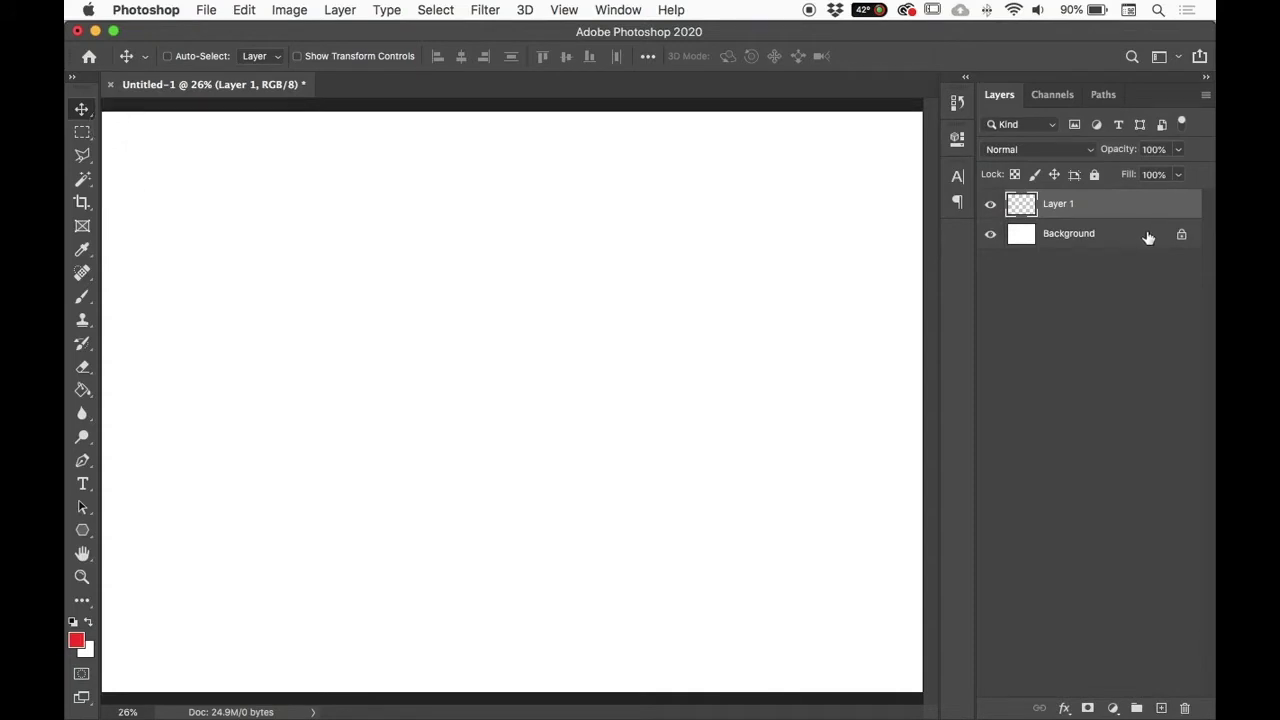
pyautogui.press('b')
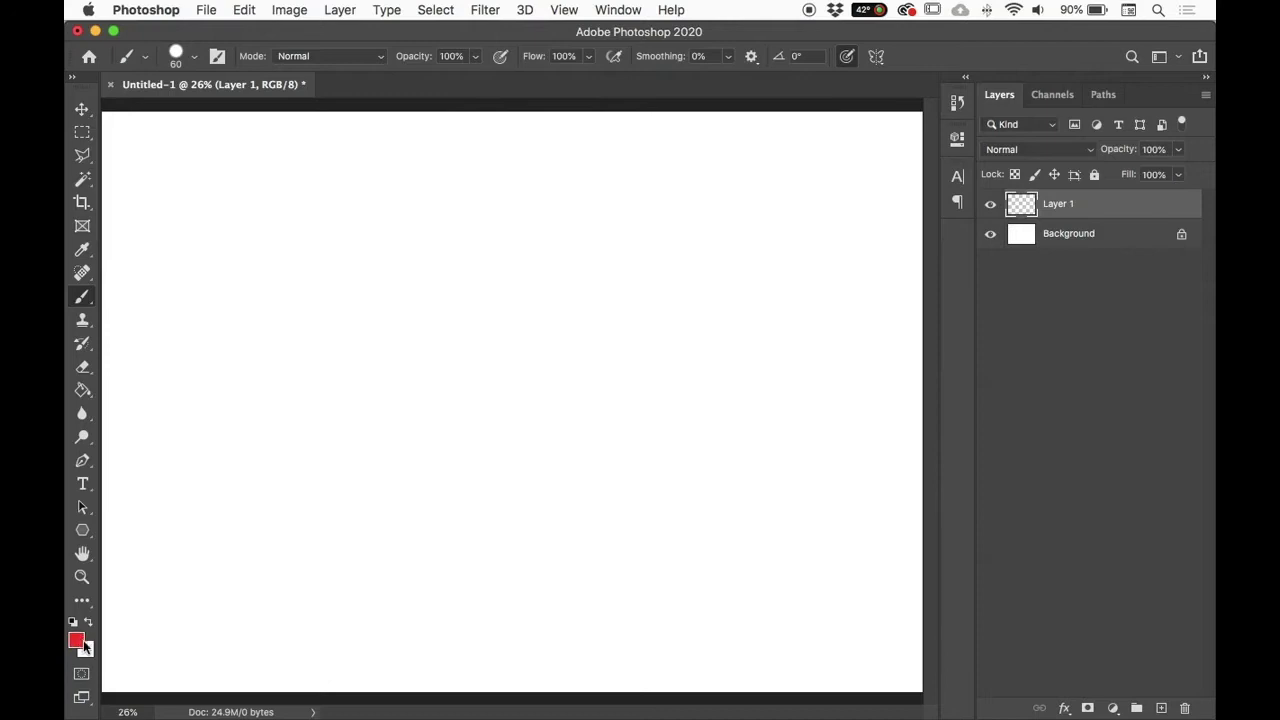
pyautogui.press('d')
pyautogui.click(89, 621)
pyautogui.click(89, 622)
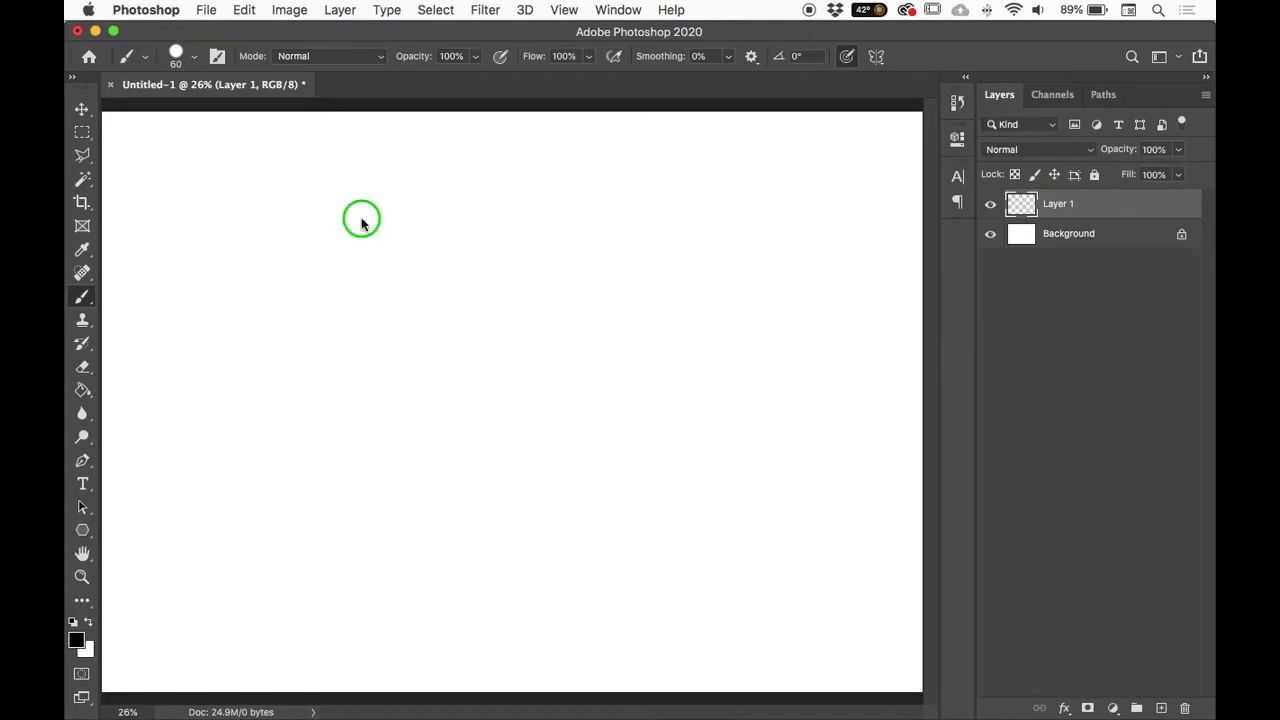
# Step: Review the General Brushes presets, including the Hard Round Pressure Size brush
pyautogui.rightClick(371, 183)
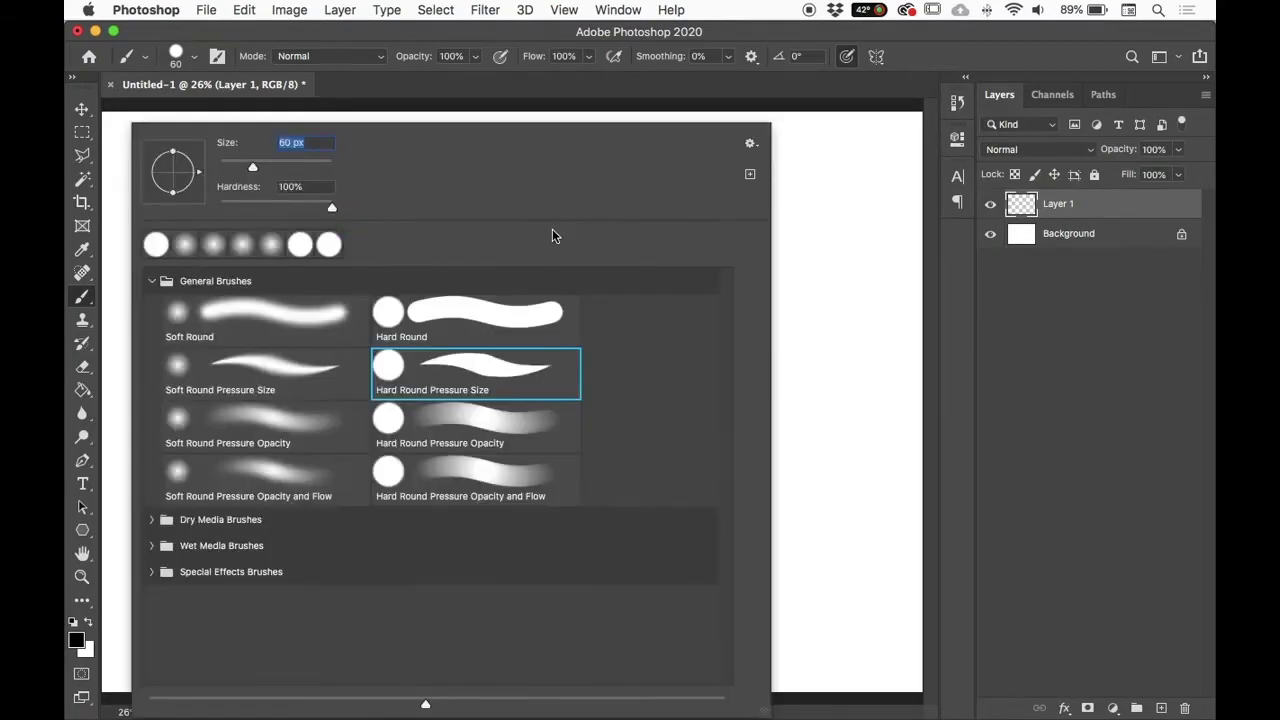
pyautogui.click(175, 57)
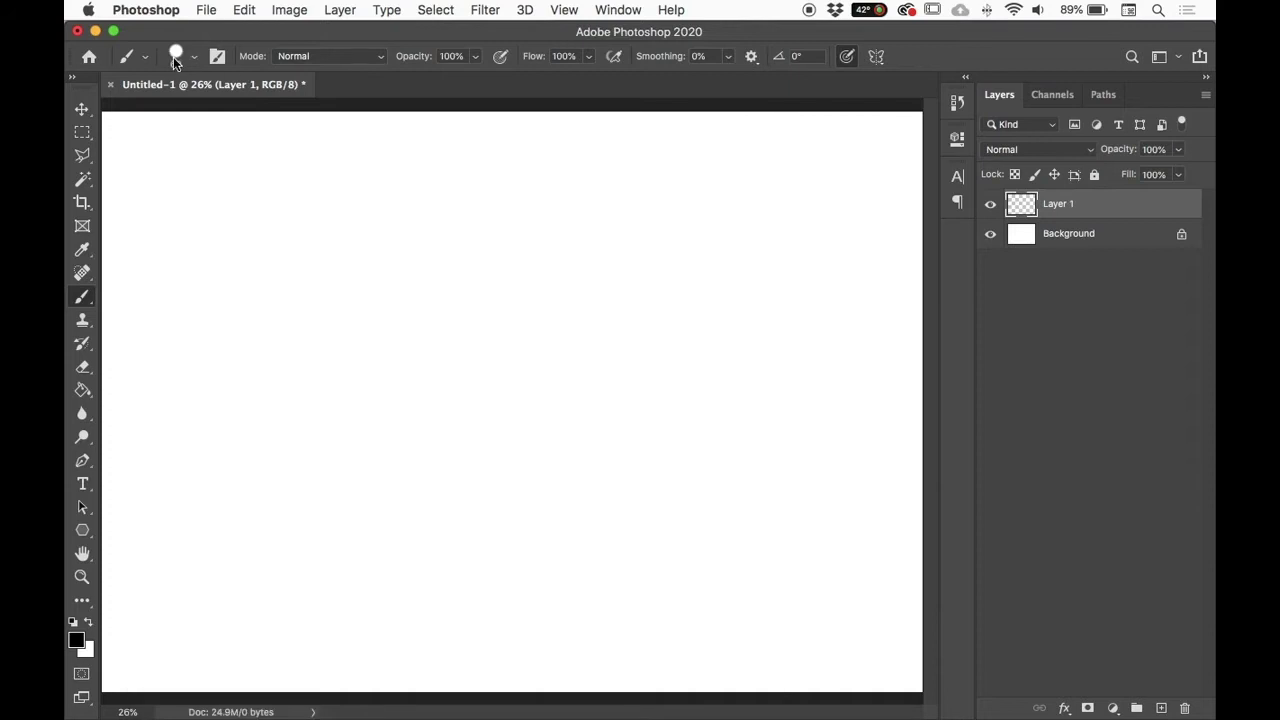
pyautogui.click(178, 52)
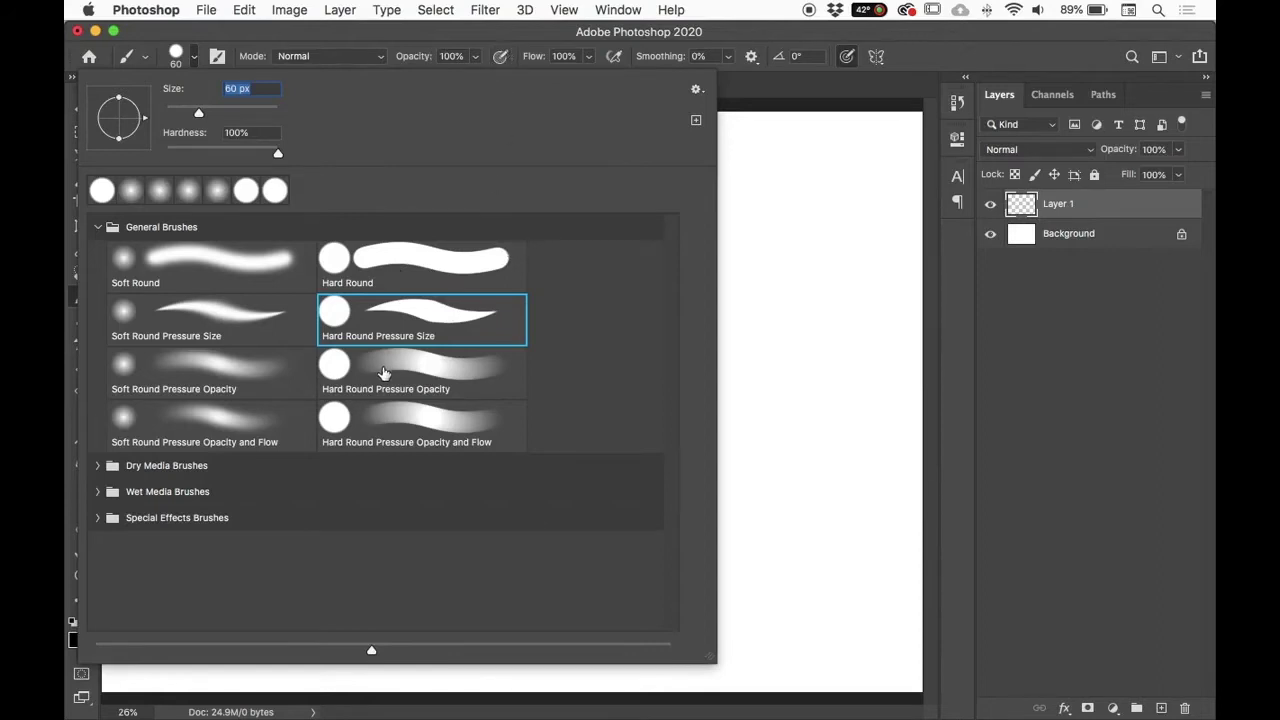
pyautogui.click(918, 39)
# Step: Paint several curved black strokes of varying thickness on Layer 1 with the 70 px Hard Round Pressure Size brush
pyautogui.moveTo(434, 186)
pyautogui.mouseDown()
pyautogui.moveTo(429, 349)
pyautogui.moveTo(400, 404)
pyautogui.mouseUp()
pyautogui.moveTo(437, 221); pyautogui.dragTo(420, 460)
pyautogui.moveTo(394, 213)
pyautogui.mouseDown()
pyautogui.moveTo(403, 280)
pyautogui.moveTo(298, 480)
pyautogui.mouseUp()
pyautogui.moveTo(386, 242); pyautogui.dragTo(353, 395)
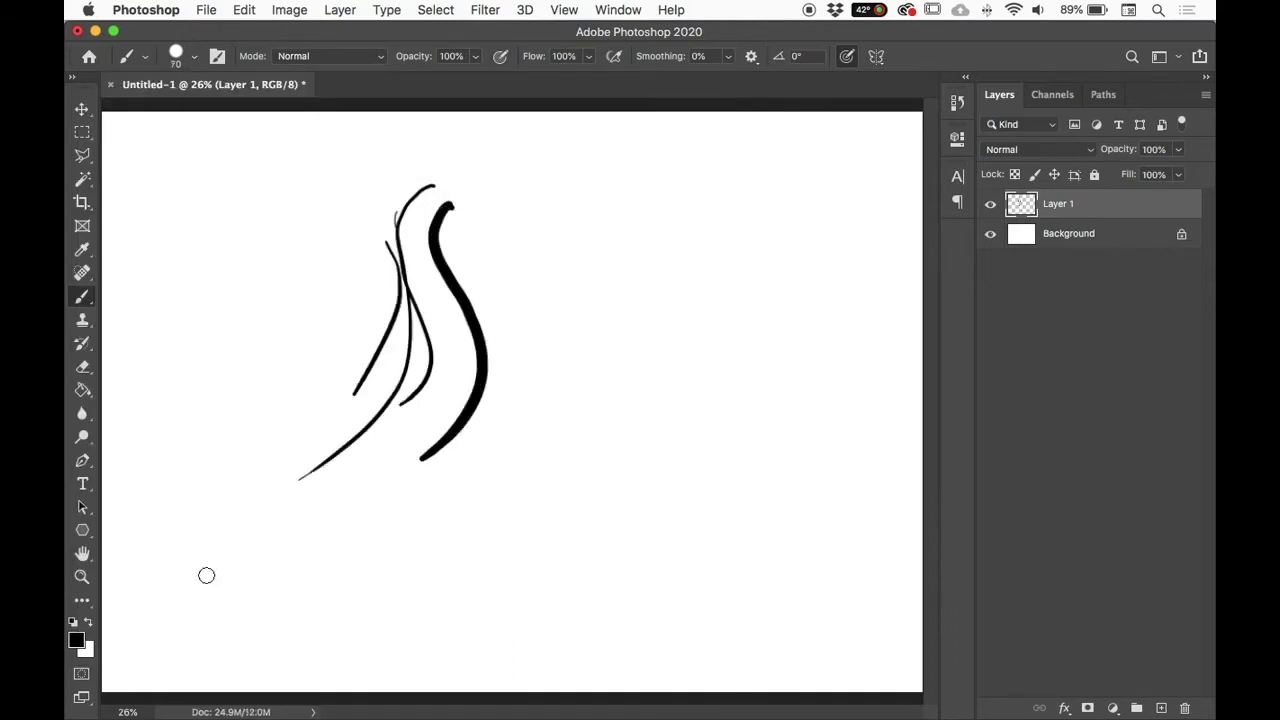
# Step: Enlarge the brush and paint thicker curved strokes beside and over the thin ones
pyautogui.press(']')
pyautogui.press(']')
pyautogui.press(']')
pyautogui.press(']')
pyautogui.press(']')
pyautogui.press(']')
pyautogui.press(']')
pyautogui.press(']')
pyautogui.moveTo(400, 189)
pyautogui.mouseDown()
pyautogui.moveTo(406, 355)
pyautogui.moveTo(370, 455)
pyautogui.moveTo(283, 515)
pyautogui.moveTo(383, 189)
pyautogui.moveTo(370, 462)
pyautogui.mouseUp()
pyautogui.moveTo(348, 189)
pyautogui.mouseDown()
pyautogui.moveTo(316, 402)
pyautogui.moveTo(332, 444)
pyautogui.mouseUp()
# Step: Enlarge the brush to 600 px and stamp two round black dots on the rightmost curved stroke
pyautogui.press(']')
pyautogui.press(']')
pyautogui.press(']')
pyautogui.press(']')
pyautogui.press(']')
pyautogui.click(446, 200)
pyautogui.click(484, 337)
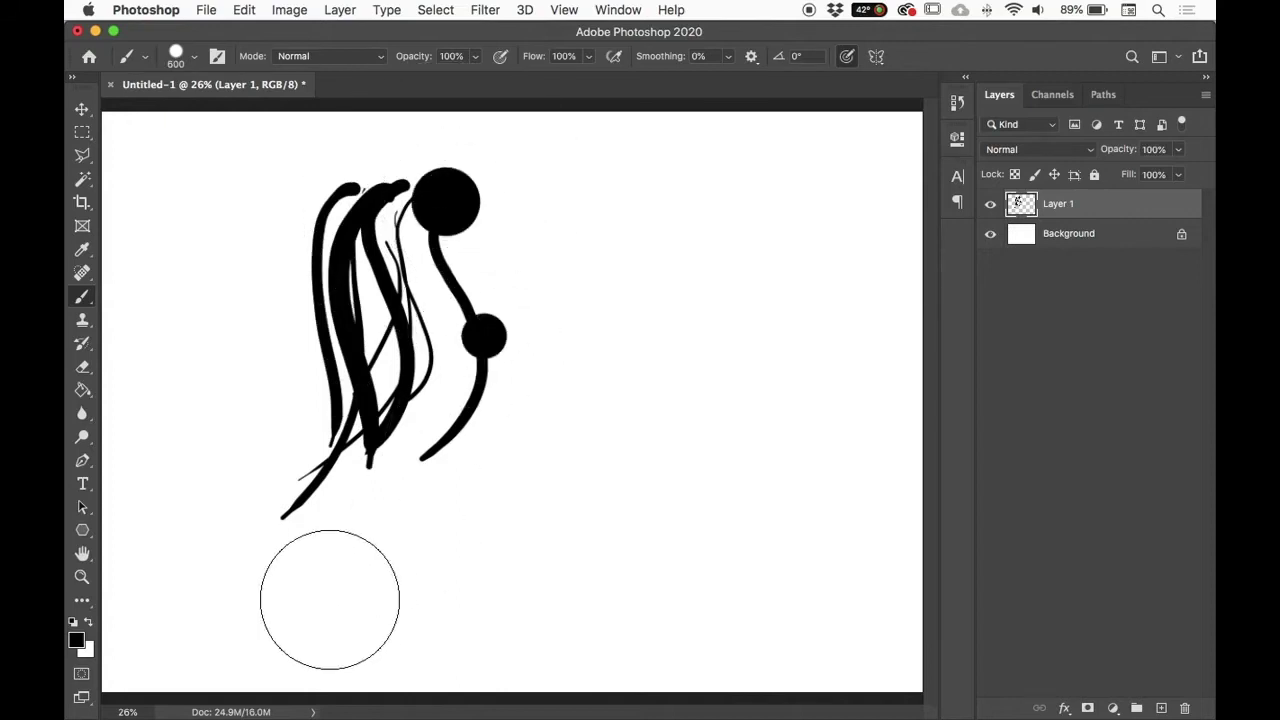
# Step: Delete Layer 1 with its test strokes and add a new empty layer above the Background
pyautogui.moveTo(1131, 214)
pyautogui.mouseDown()
pyautogui.moveTo(1151, 523)
pyautogui.moveTo(1184, 708)
pyautogui.mouseUp()
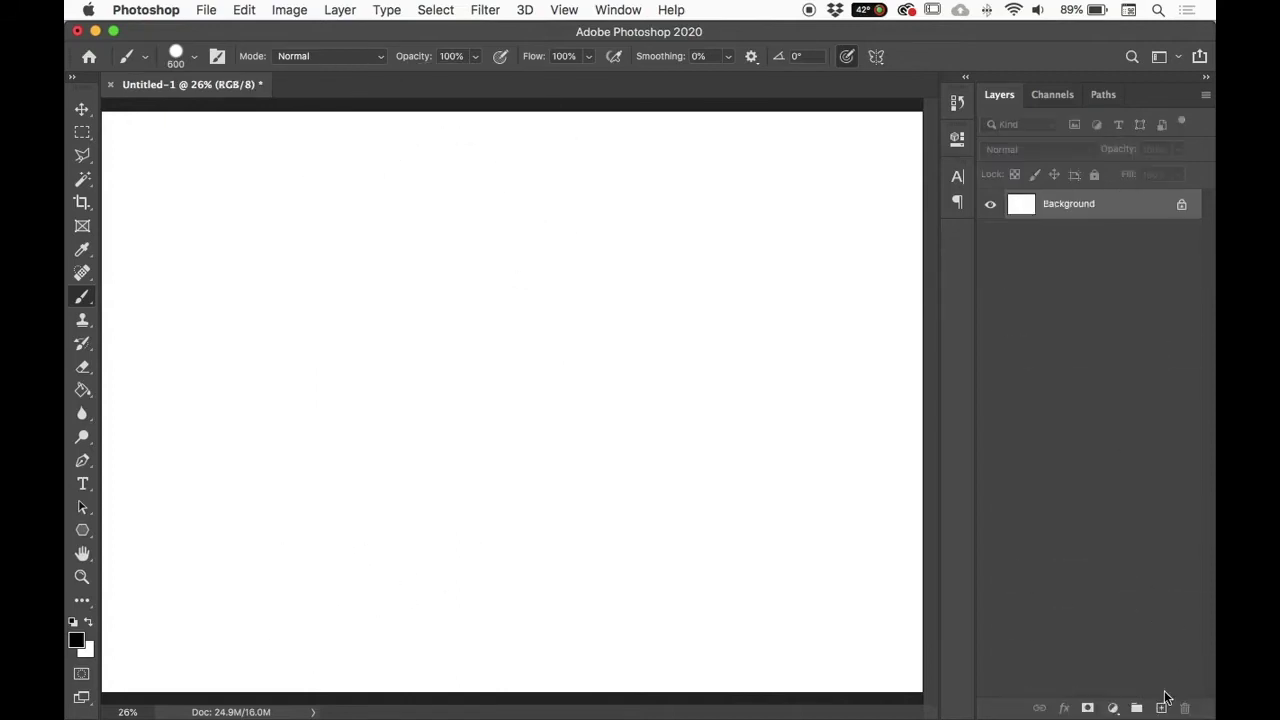
pyautogui.click(1161, 707)
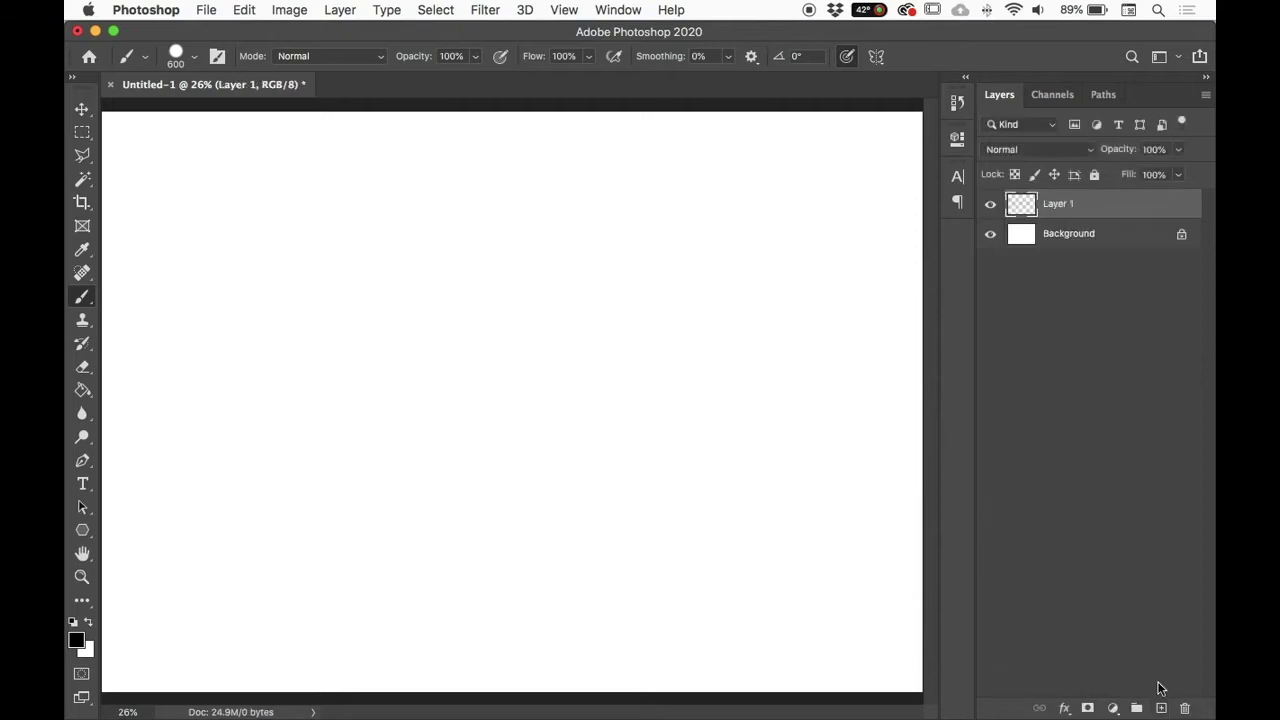
# Step: Reduce and enlarge the brush to 300 px and stamp one round black dot in the canvas's upper left area
pyautogui.press('[')
pyautogui.press('[')
pyautogui.press('[')
pyautogui.press('[')
pyautogui.press('[')
pyautogui.press('[')
pyautogui.press('[')
pyautogui.press(']')
pyautogui.press(']')
pyautogui.press(']')
pyautogui.press(']')
pyautogui.press(']')
pyautogui.click(346, 246)
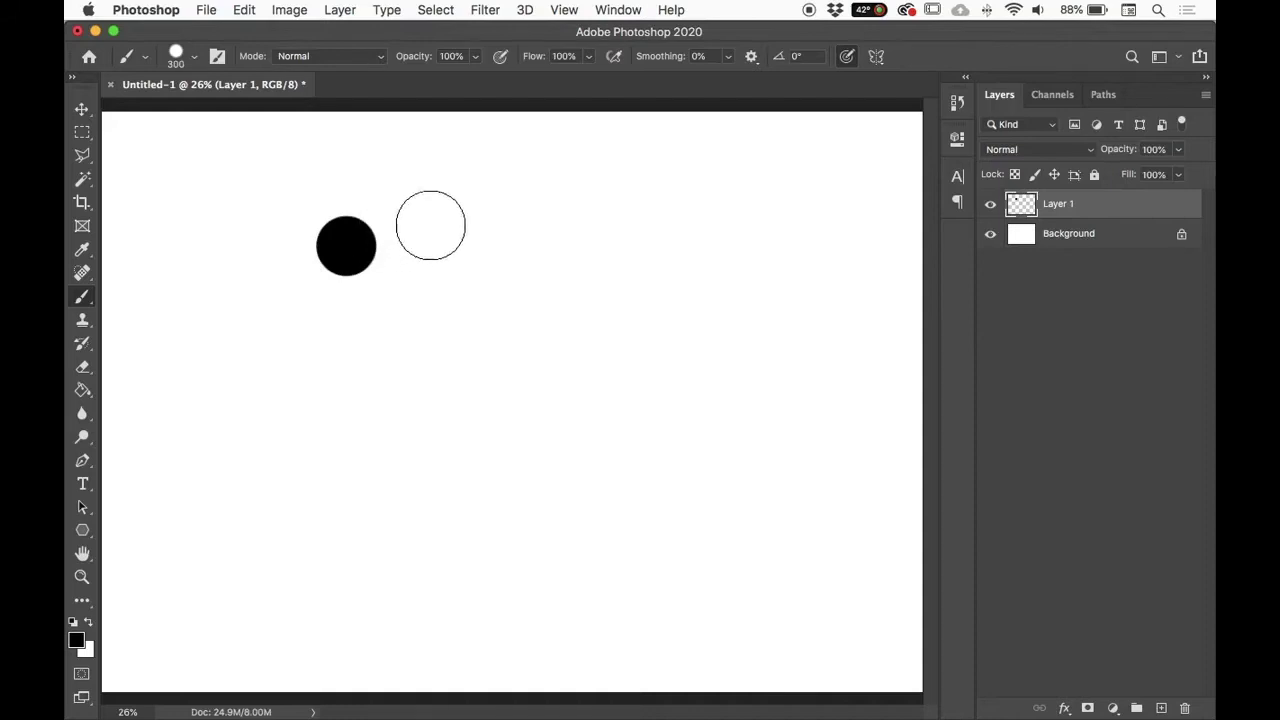
# Step: Enlarge the brush to 400 px and stamp a cluster of black dots of varying pressure around the first dot
pyautogui.press(']')
pyautogui.press(']')
pyautogui.press('[')
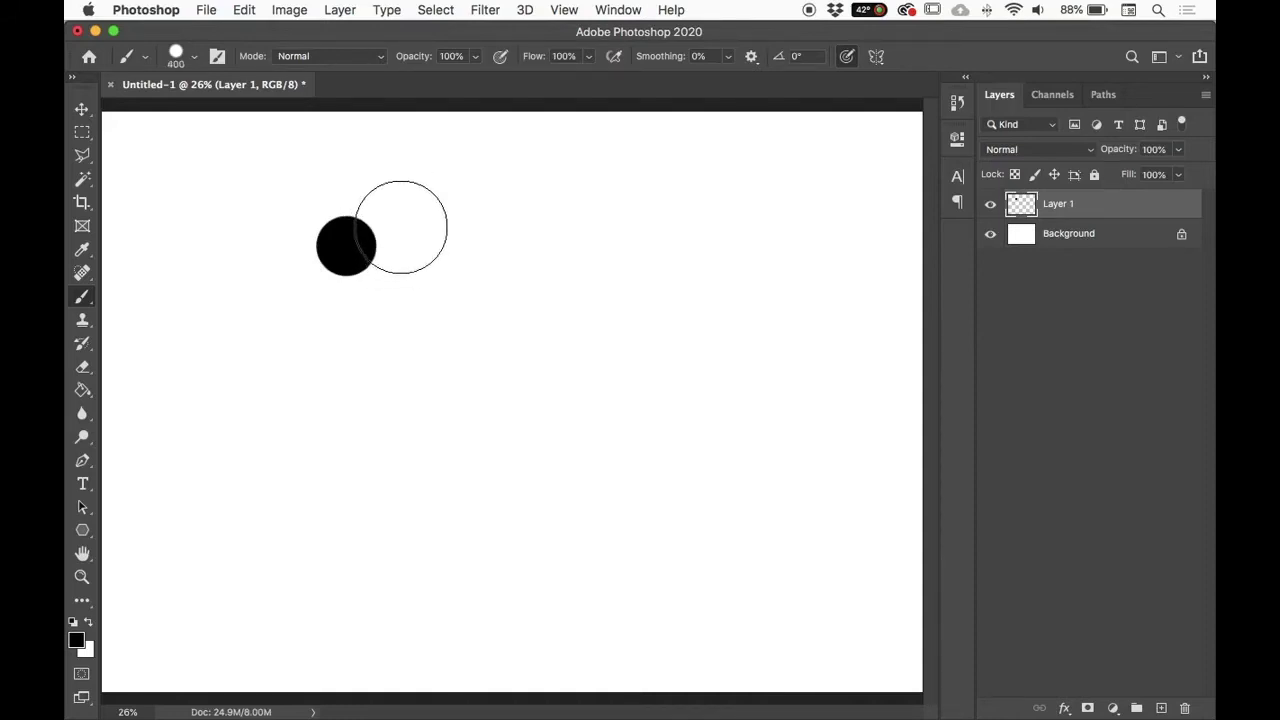
pyautogui.click(394, 232)
pyautogui.click(408, 282)
pyautogui.click(428, 238)
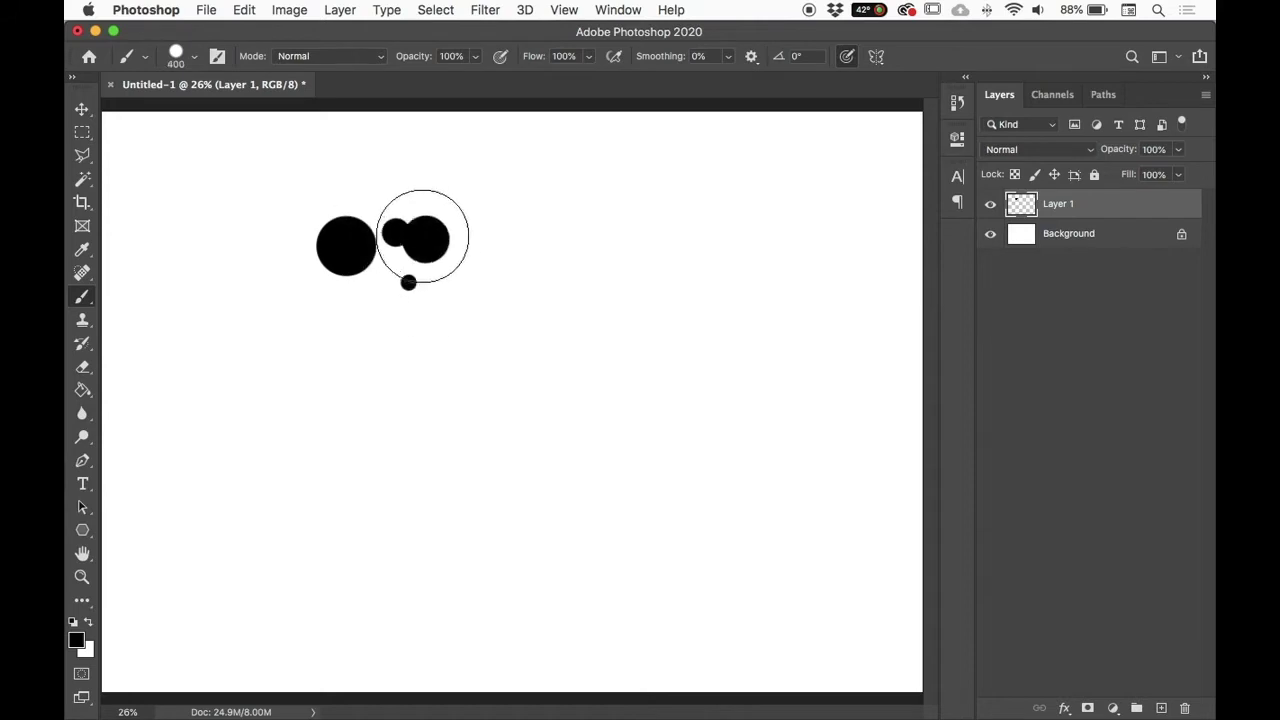
pyautogui.click(378, 274)
pyautogui.click(391, 196)
pyautogui.click(433, 193)
pyautogui.click(410, 322)
pyautogui.click(370, 318)
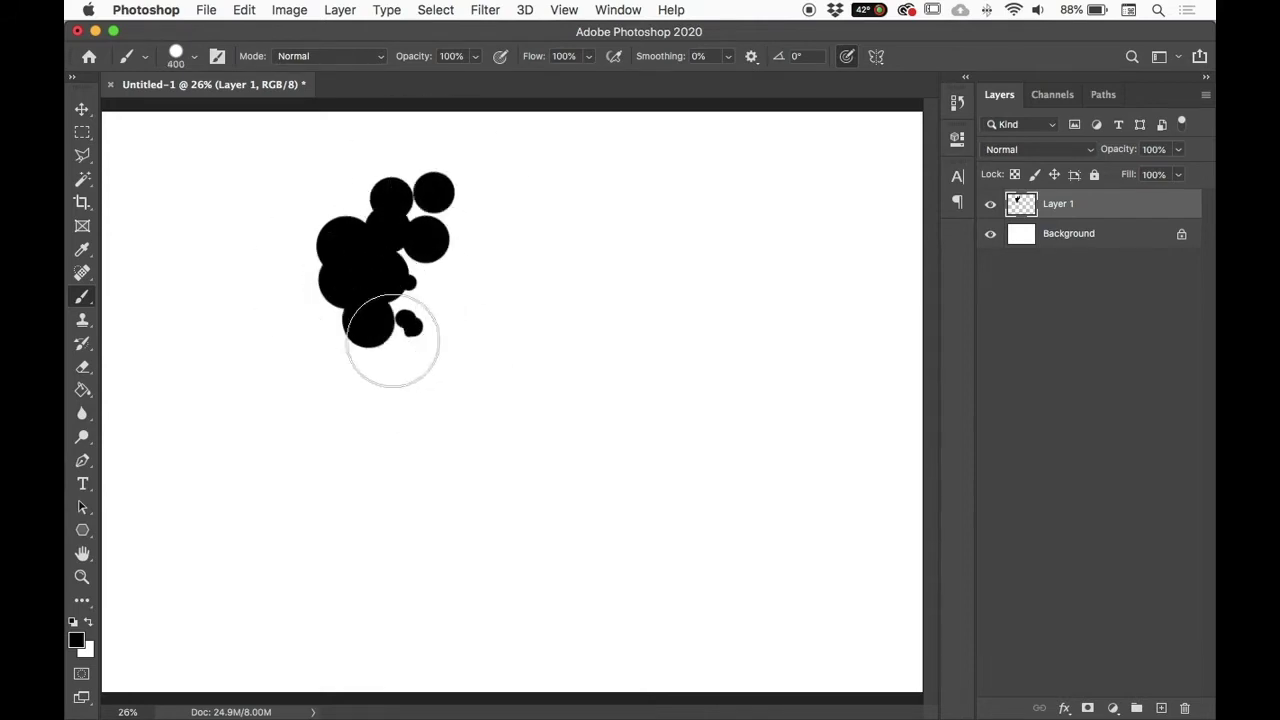
pyautogui.click(424, 286)
pyautogui.click(390, 350)
# Step: Enlarge the brush further and stamp three large black dots along the lower left of the cluster
pyautogui.press(']')
pyautogui.press(']')
pyautogui.click(316, 318)
pyautogui.press(']')
pyautogui.press(']')
pyautogui.click(327, 355)
pyautogui.click(380, 385)
# Step: Reduce the brush to 250 px and add light-pressure marks and a thin stroke along the cluster's right edge
pyautogui.press('[')
pyautogui.press('[')
pyautogui.press('[')
pyautogui.press('[')
pyautogui.press('[')
pyautogui.press('[')
pyautogui.press('[')
pyautogui.press('[')
pyautogui.click(415, 313)
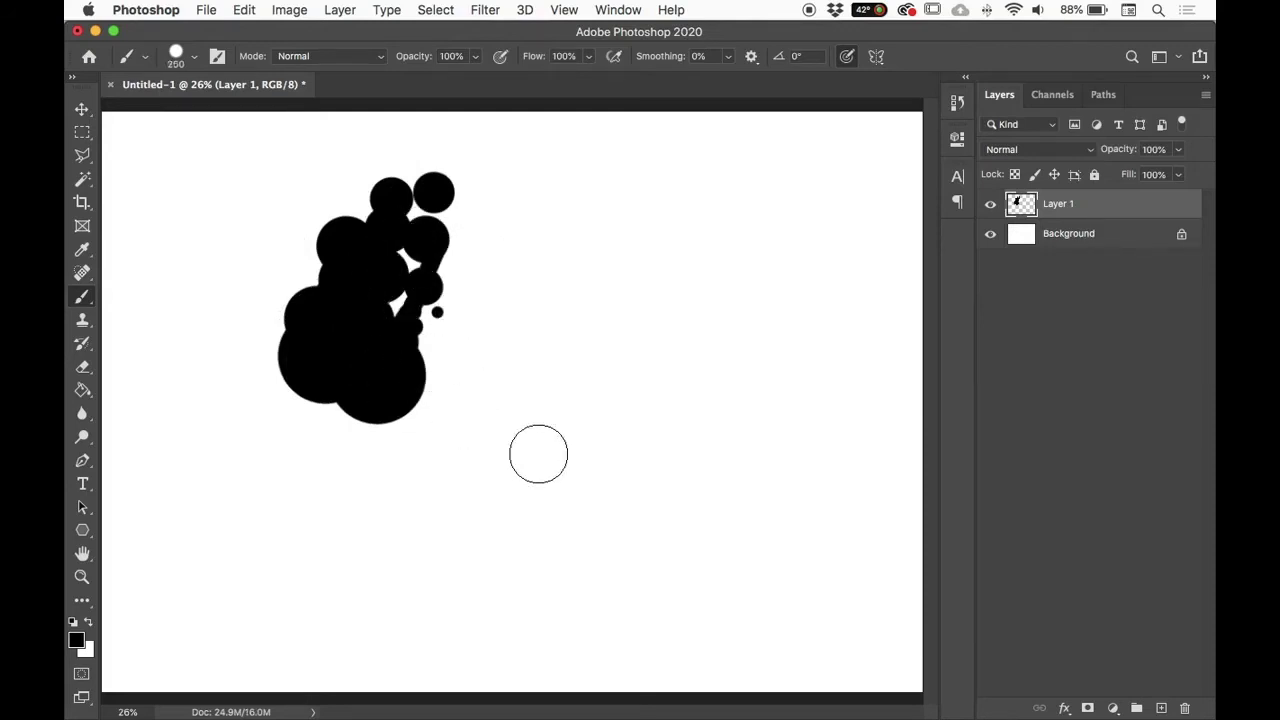
pyautogui.moveTo(450, 250); pyautogui.dragTo(428, 318)
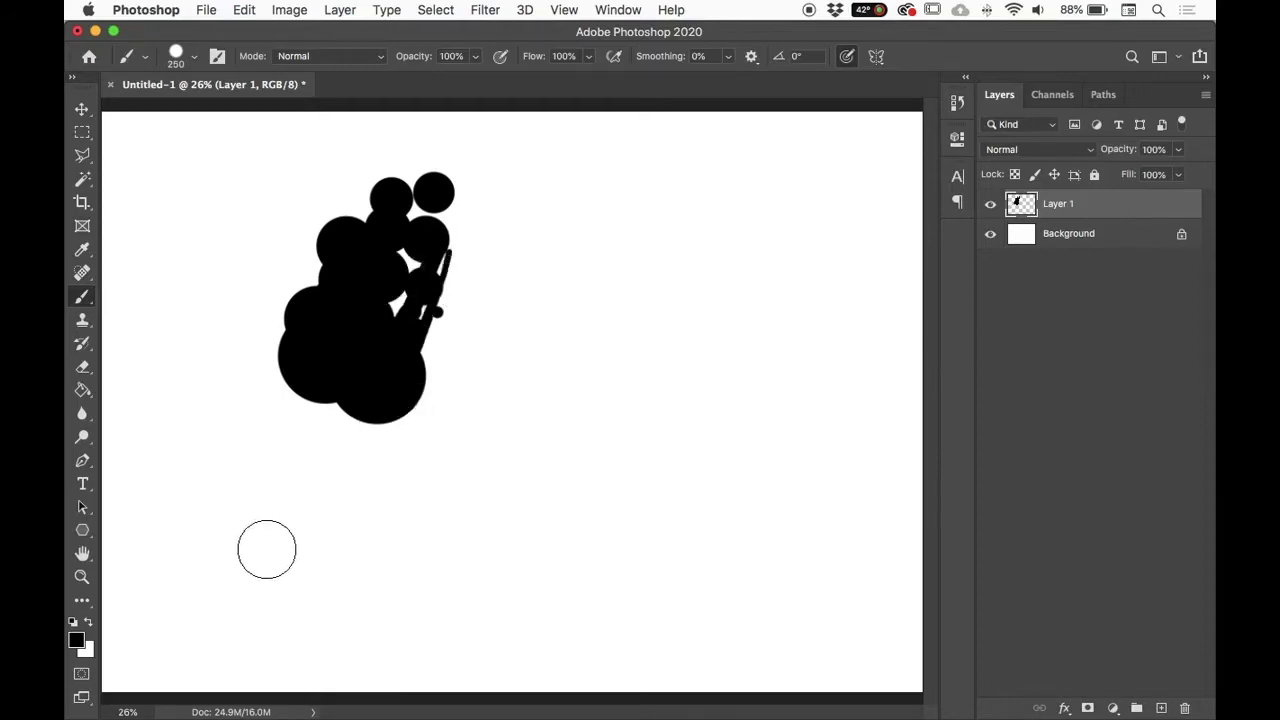
# Step: Fill out the black shape's left side and upper gaps with broad strokes and add thin strokes and blots on its right
pyautogui.moveTo(341, 243)
pyautogui.mouseDown()
pyautogui.moveTo(309, 375)
pyautogui.moveTo(328, 256)
pyautogui.moveTo(314, 323)
pyautogui.mouseUp()
pyautogui.moveTo(342, 226)
pyautogui.mouseDown()
pyautogui.moveTo(286, 317)
pyautogui.moveTo(315, 250)
pyautogui.moveTo(294, 357)
pyautogui.moveTo(342, 222)
pyautogui.moveTo(288, 272)
pyautogui.moveTo(295, 375)
pyautogui.mouseUp()
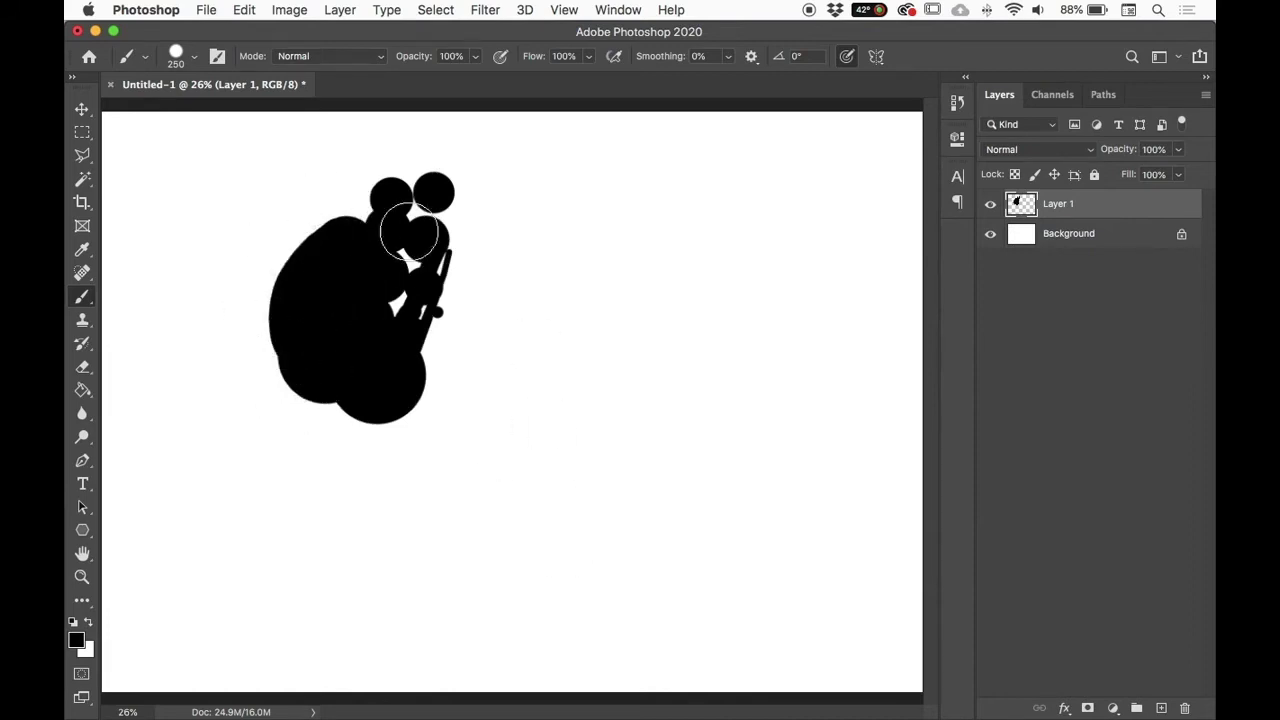
pyautogui.moveTo(377, 214)
pyautogui.mouseDown()
pyautogui.moveTo(370, 190)
pyautogui.moveTo(424, 186)
pyautogui.moveTo(400, 186)
pyautogui.moveTo(420, 200)
pyautogui.moveTo(363, 271)
pyautogui.mouseUp()
pyautogui.moveTo(446, 274)
pyautogui.mouseDown()
pyautogui.moveTo(391, 251)
pyautogui.moveTo(377, 334)
pyautogui.moveTo(420, 257)
pyautogui.moveTo(448, 271)
pyautogui.moveTo(409, 377)
pyautogui.mouseUp()
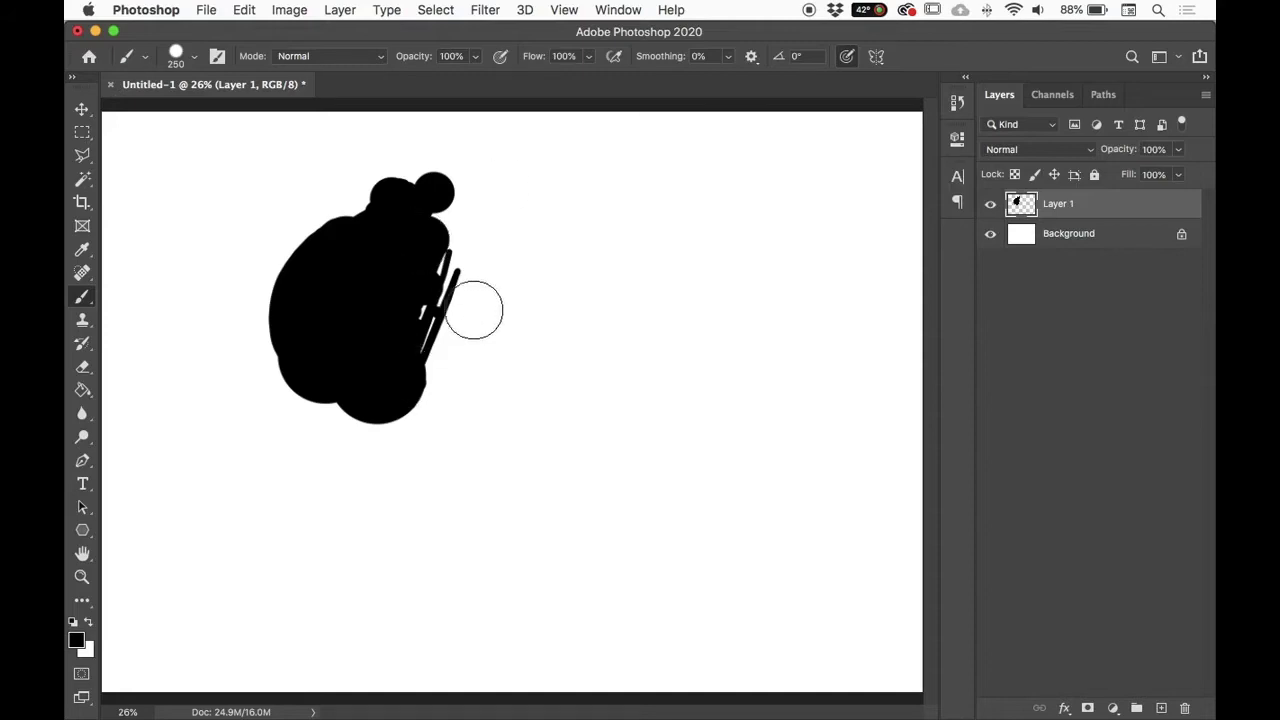
pyautogui.moveTo(457, 306)
pyautogui.mouseDown()
pyautogui.moveTo(439, 336)
pyautogui.moveTo(455, 376)
pyautogui.mouseUp()
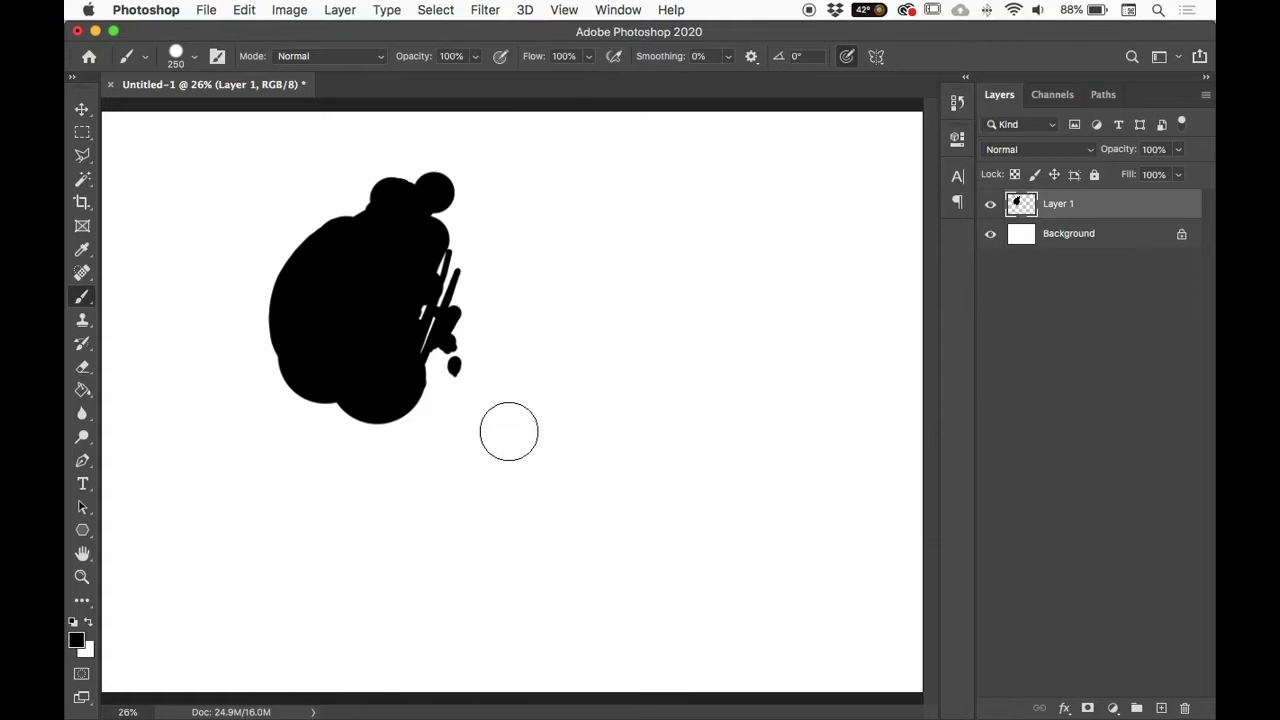
# Step: Reduce the brush to 50 px, try a straight horizontal line crossed by a straight vertical one, and undo both lines
pyautogui.press('[')
pyautogui.press('[')
pyautogui.press('[')
pyautogui.press('[')
pyautogui.press('[')
pyautogui.press('[')
pyautogui.press('[')
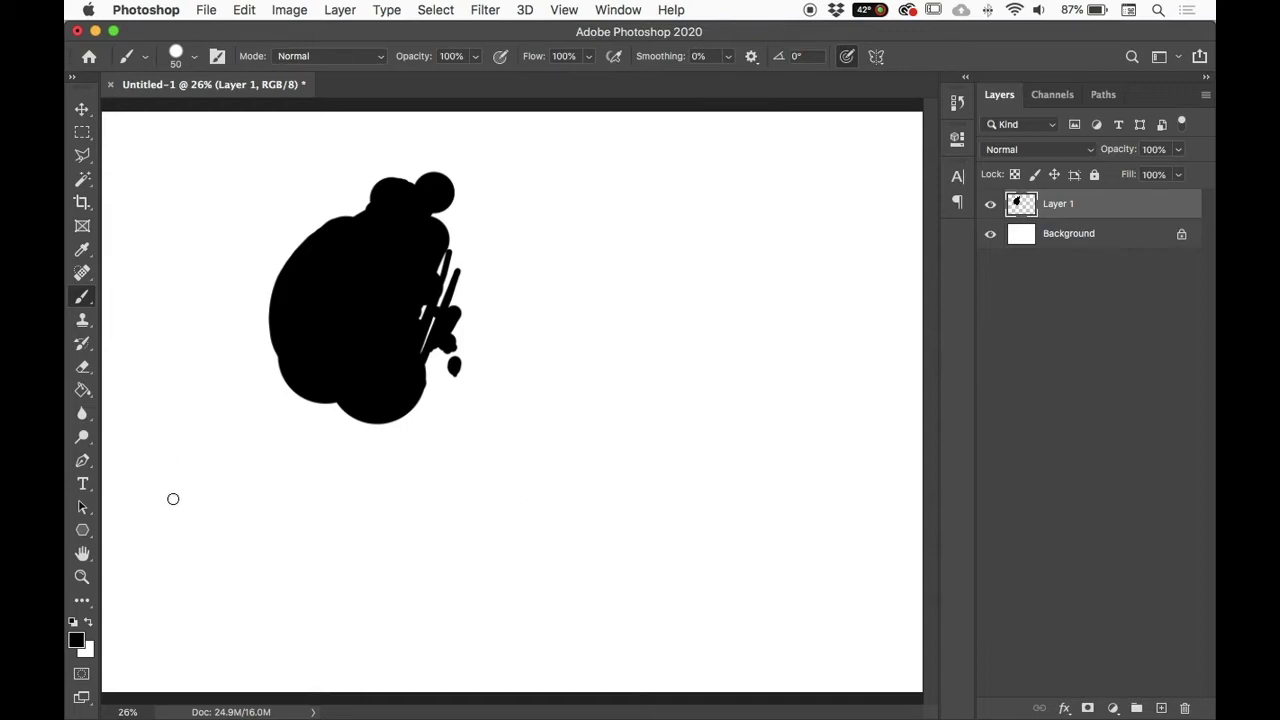
pyautogui.moveTo(188, 473); pyautogui.dragTo(639, 473)
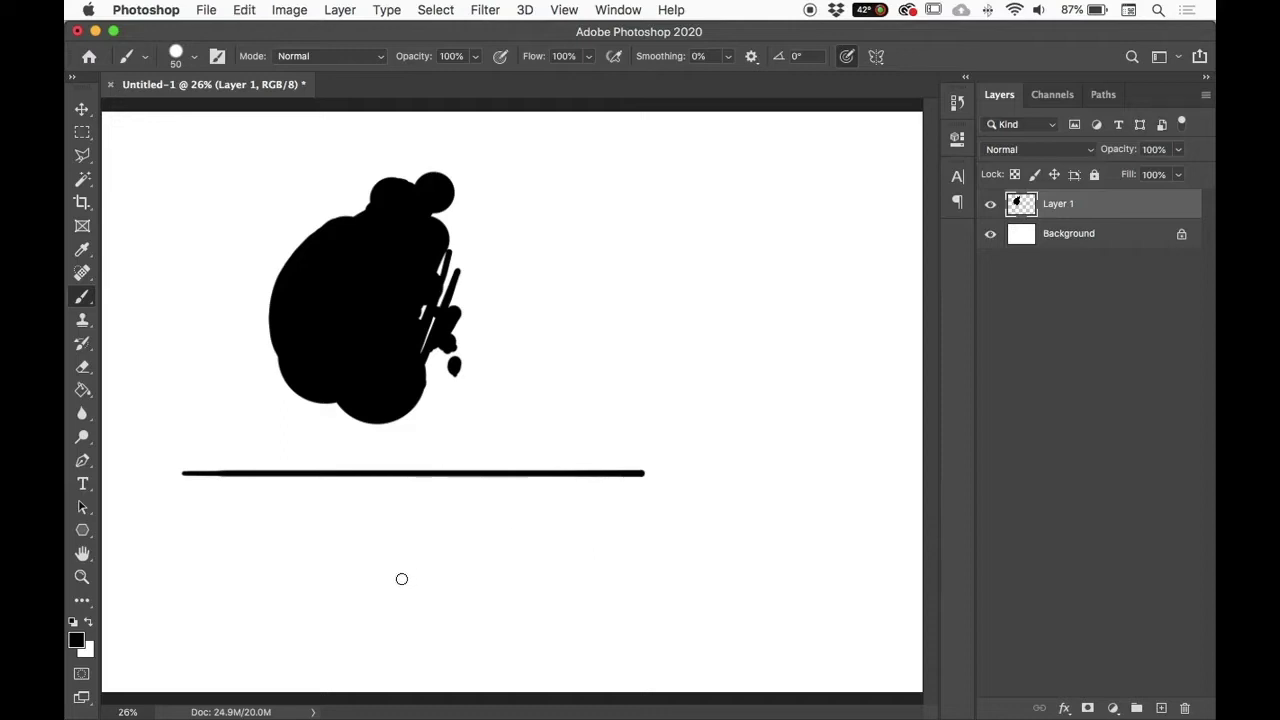
pyautogui.moveTo(404, 582)
pyautogui.mouseDown()
pyautogui.moveTo(389, 183)
pyautogui.moveTo(409, 31)
pyautogui.mouseUp()
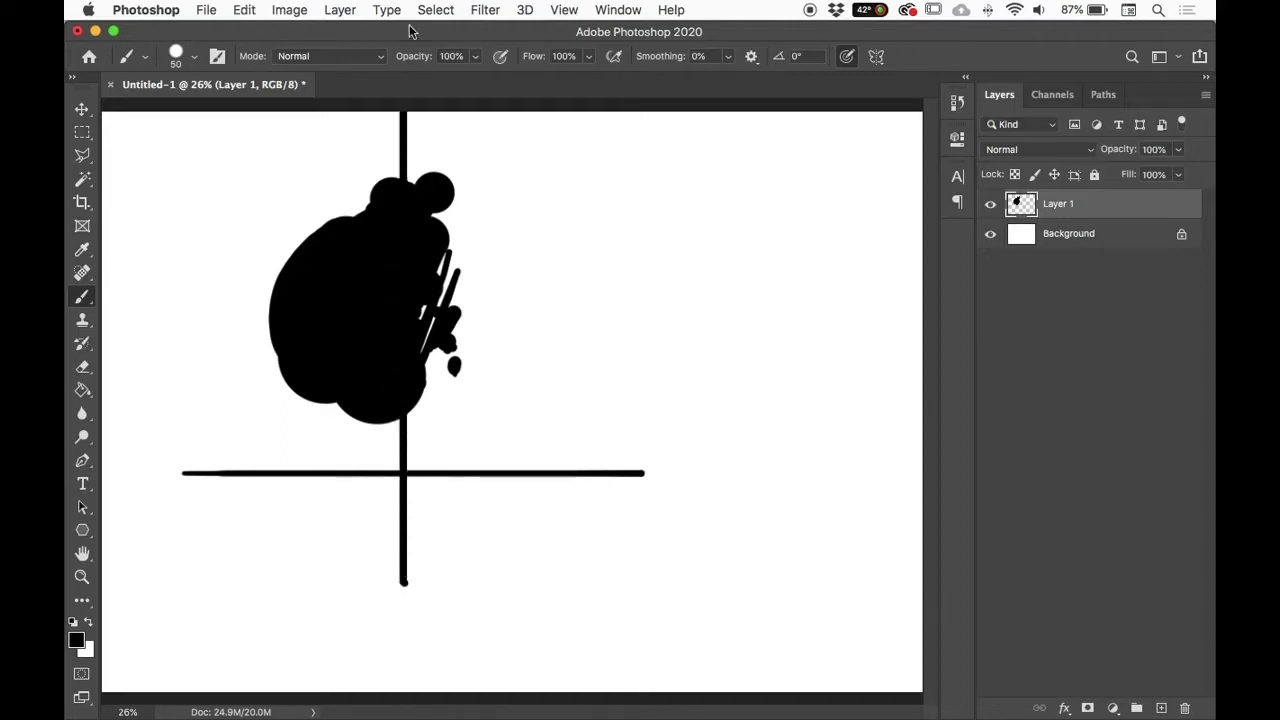
pyautogui.press('super+z')
pyautogui.press('super+z')
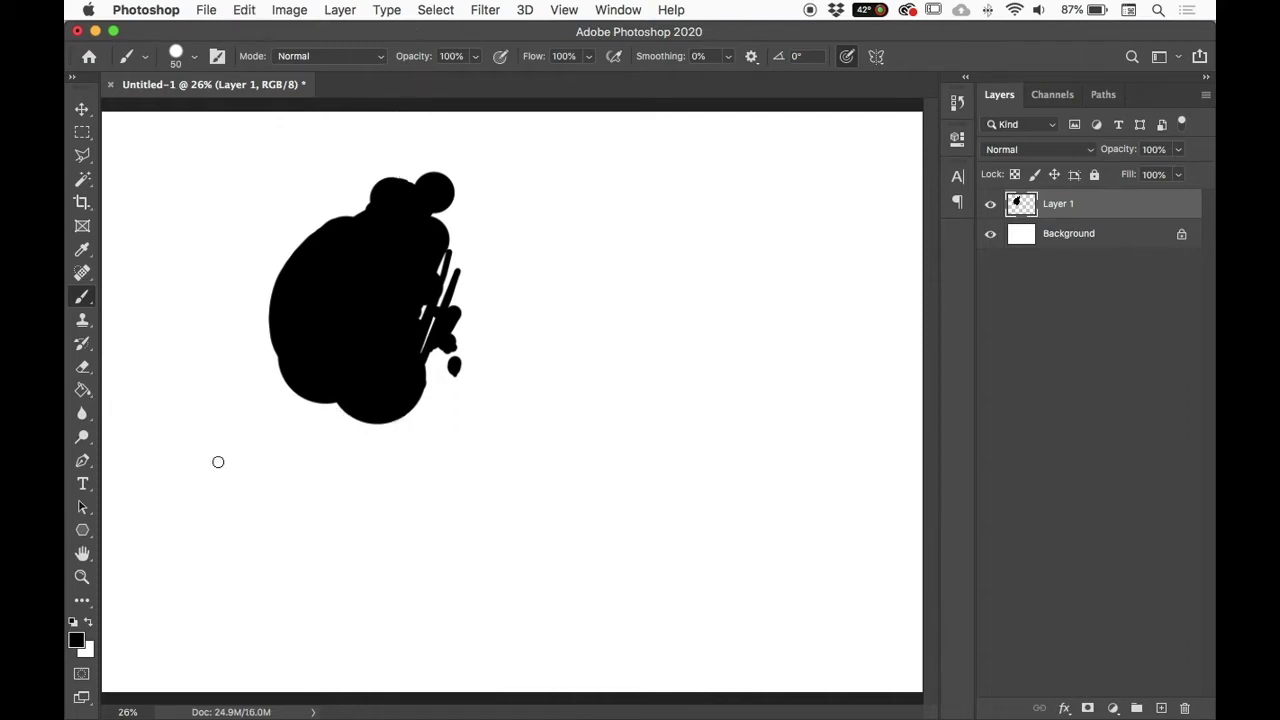
# Step: Paint another straight horizontal line below the black shape with a vertical line crossing it, and undo both
pyautogui.moveTo(186, 490); pyautogui.dragTo(687, 490)
pyautogui.moveTo(419, 618); pyautogui.dragTo(419, 395)
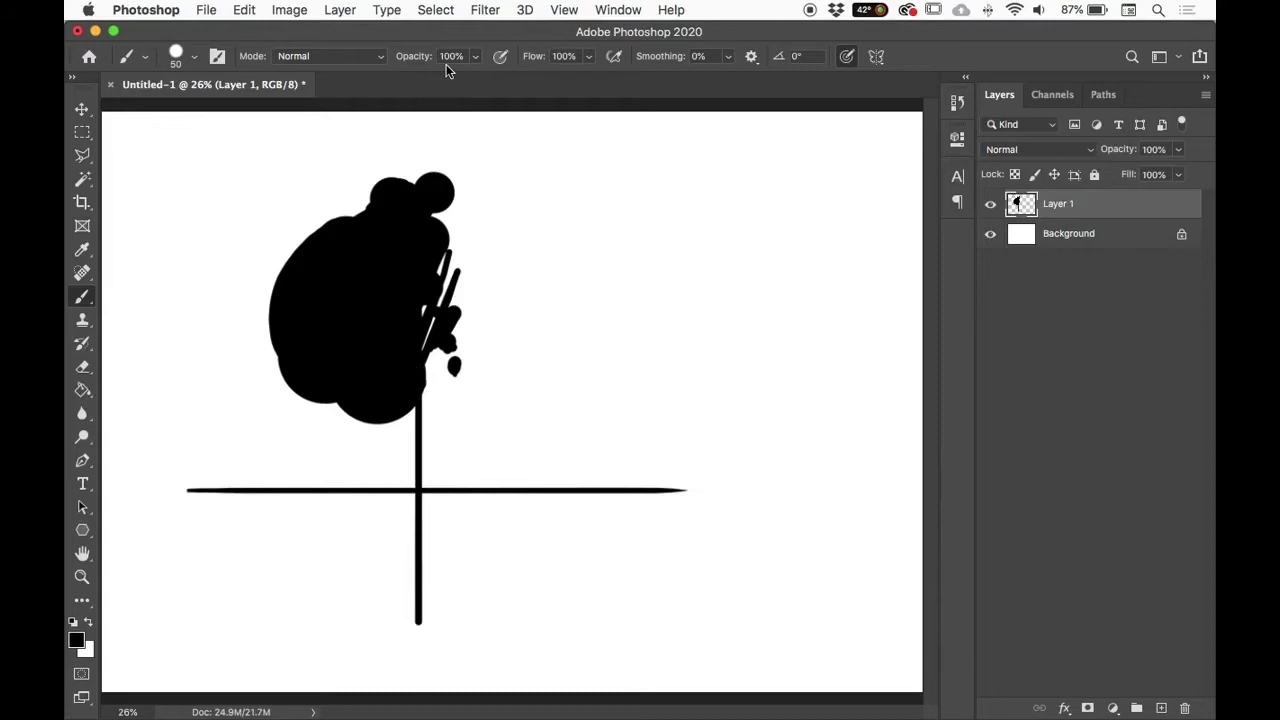
pyautogui.press('super+z')
pyautogui.press('super+z')
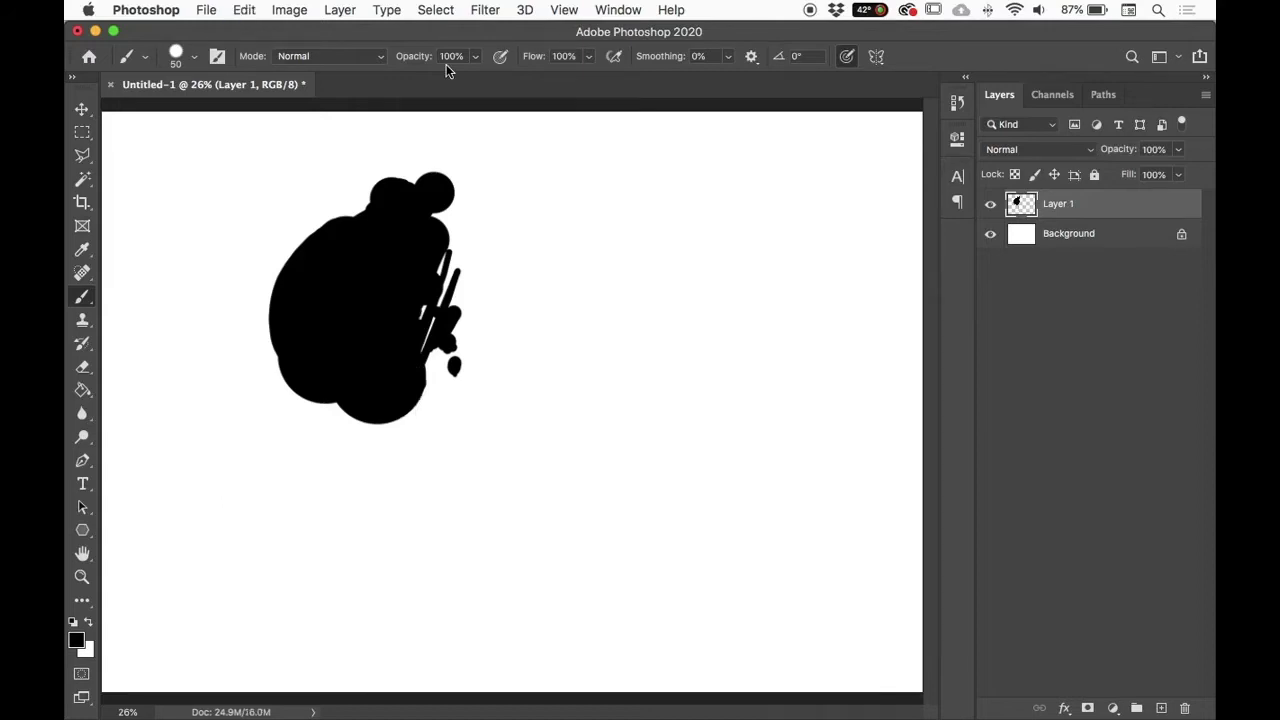
# Step: Paint a mark below the black shape, join it to a point at the upper right with a straight diagonal line, and circle both ends
pyautogui.click(254, 509)
pyautogui.moveTo(264, 501); pyautogui.dragTo(232, 539)
pyautogui.keyDown('shift'); pyautogui.click(551, 255); pyautogui.keyUp('shift')
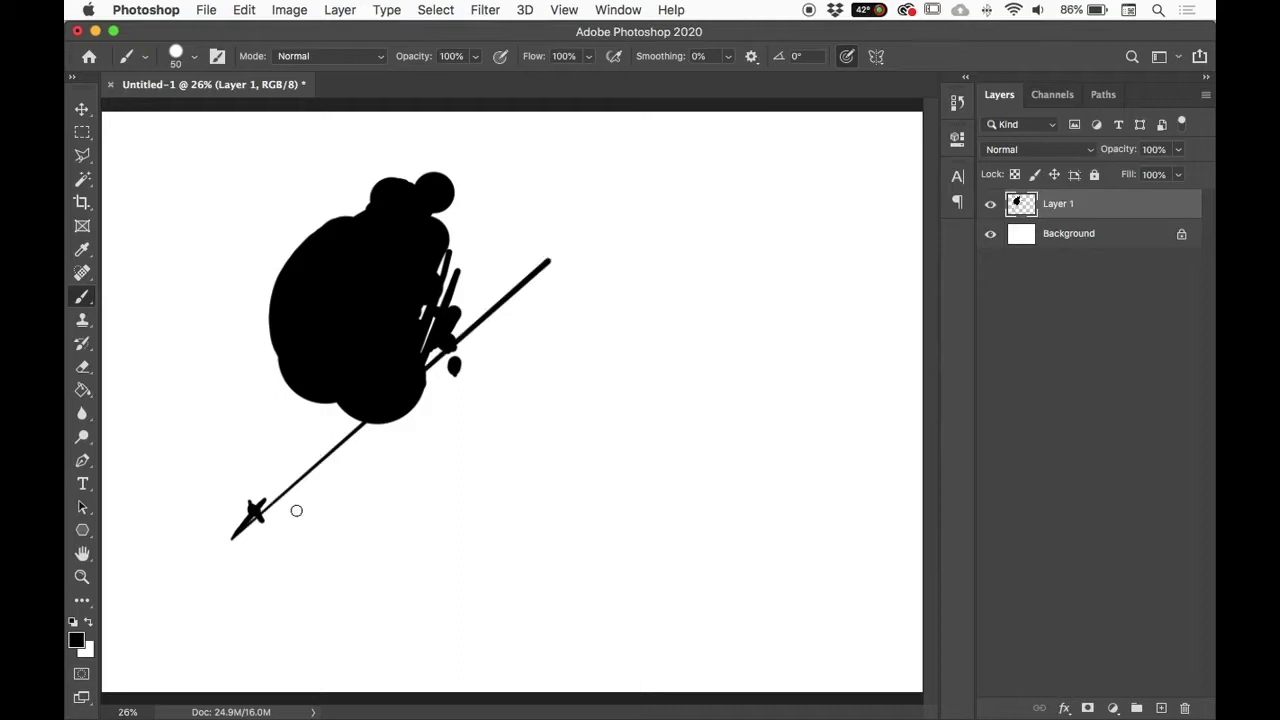
pyautogui.moveTo(236, 522)
pyautogui.mouseDown()
pyautogui.moveTo(226, 534)
pyautogui.moveTo(238, 521)
pyautogui.mouseUp()
pyautogui.moveTo(561, 254); pyautogui.dragTo(542, 268)
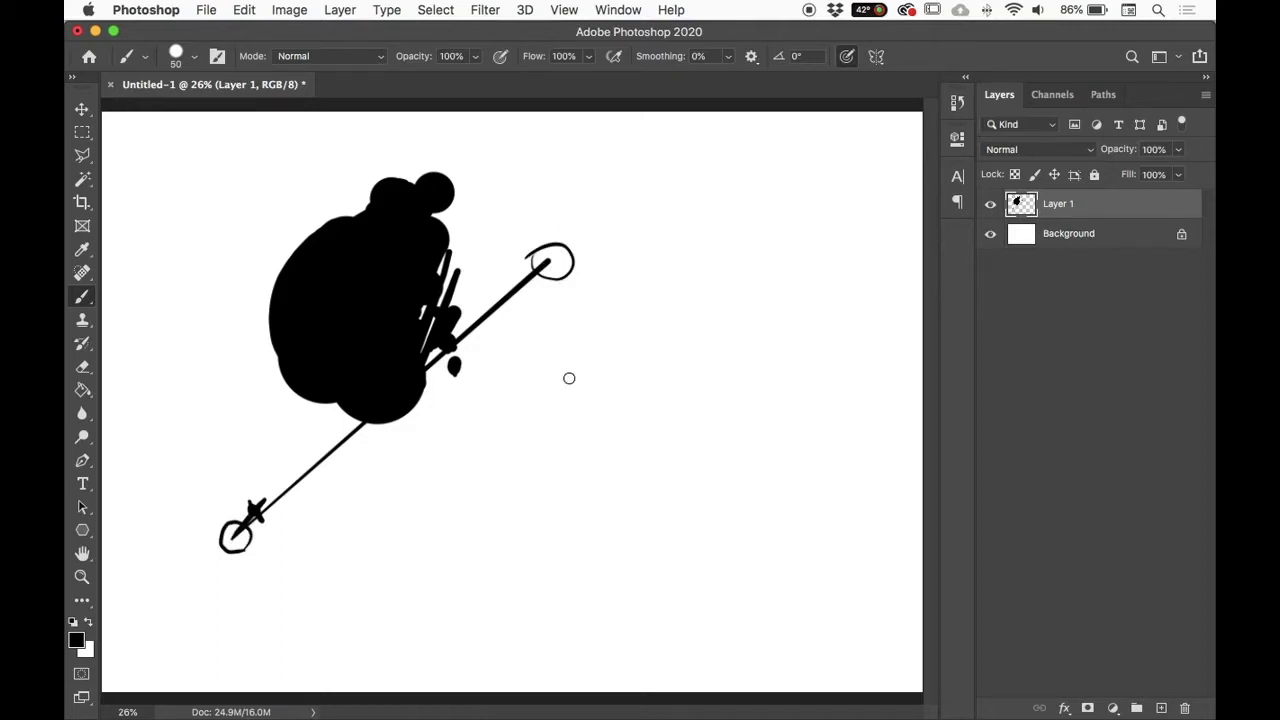
# Step: Continue from the upper circle with two connected straight segments forming a V to the right of the black shape
pyautogui.keyDown('shift'); pyautogui.click(480, 473); pyautogui.keyUp('shift')
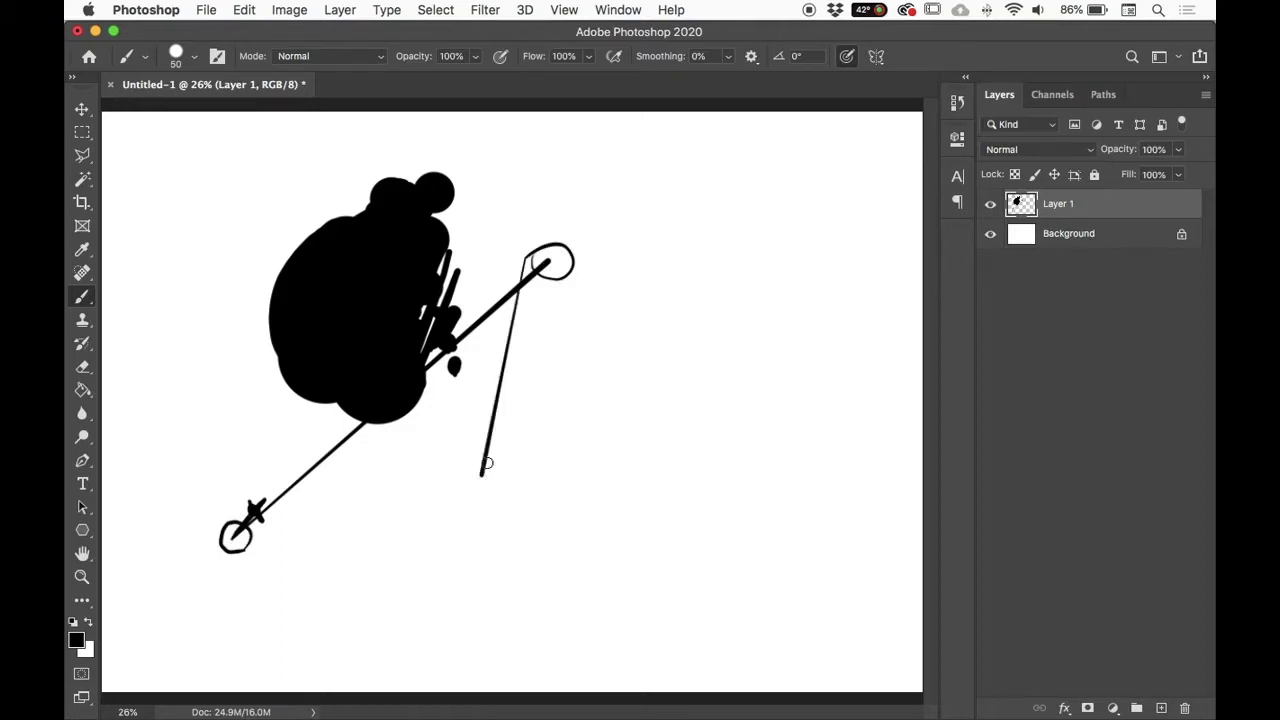
pyautogui.keyDown('shift'); pyautogui.click(679, 367); pyautogui.keyUp('shift')
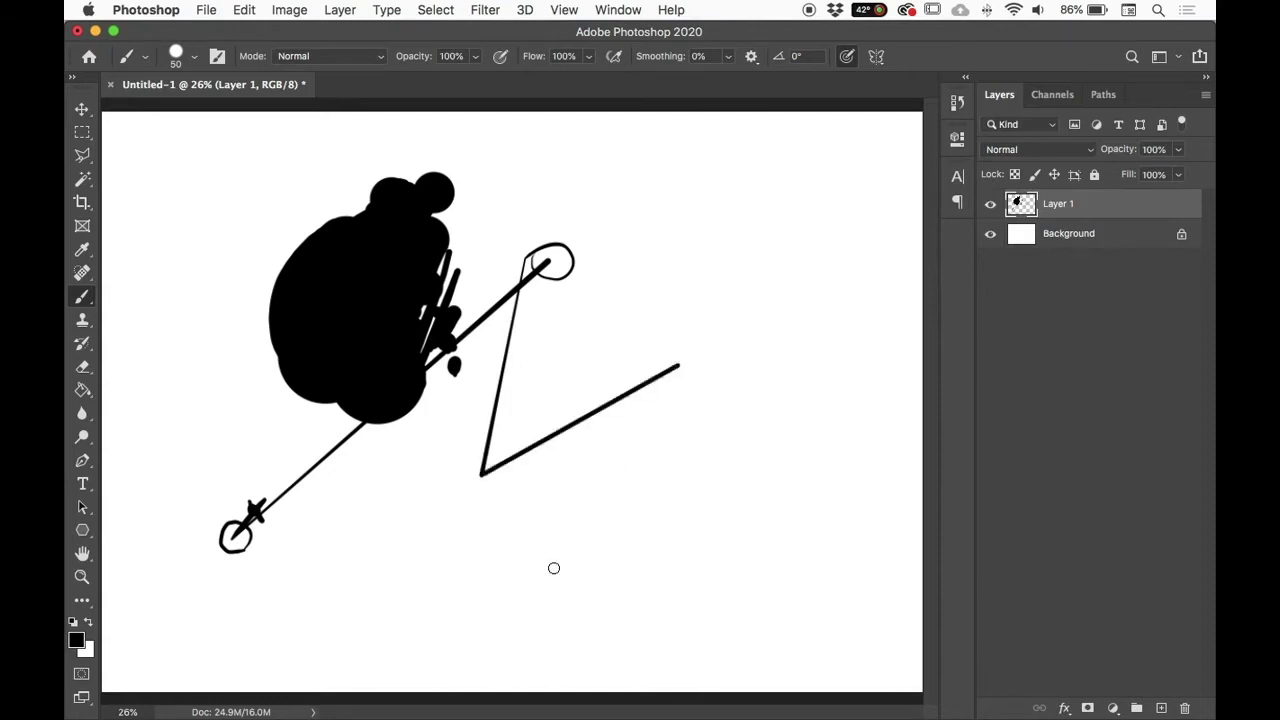
# Step: Continue the thin zigzag toward the lower right of the canvas with four more connected straight segments
pyautogui.keyDown('shift'); pyautogui.click(556, 572); pyautogui.keyUp('shift')
pyautogui.keyDown('shift'); pyautogui.click(738, 463); pyautogui.keyUp('shift')
pyautogui.keyDown('shift'); pyautogui.click(656, 601); pyautogui.keyUp('shift')
pyautogui.keyDown('shift'); pyautogui.click(799, 499); pyautogui.keyUp('shift')
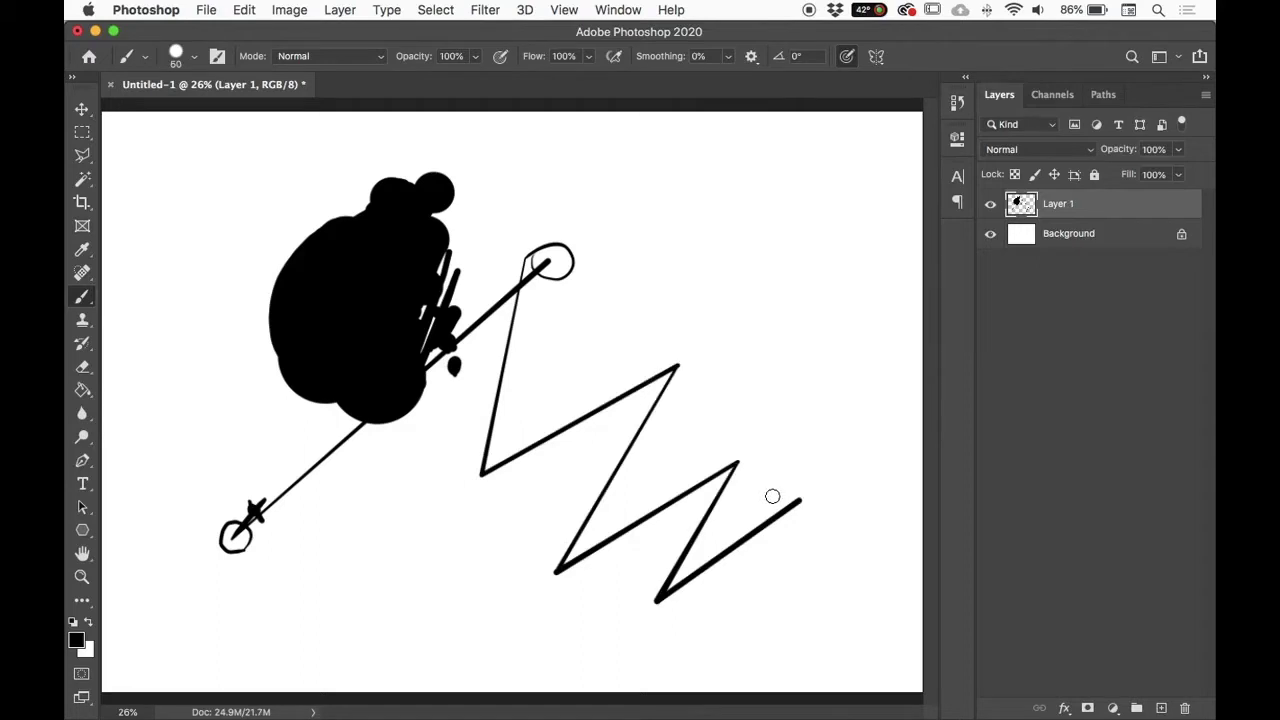
# Step: Enlarge the brush to 200 px, dabbing one dot inside the upper circle and another dot farther right near the canvas's upper edge
pyautogui.press(']')
pyautogui.press(']')
pyautogui.press(']')
pyautogui.press(']')
pyautogui.press(']')
pyautogui.click(543, 261)
pyautogui.press(']')
pyautogui.press(']')
pyautogui.press(']')
pyautogui.click(702, 193)
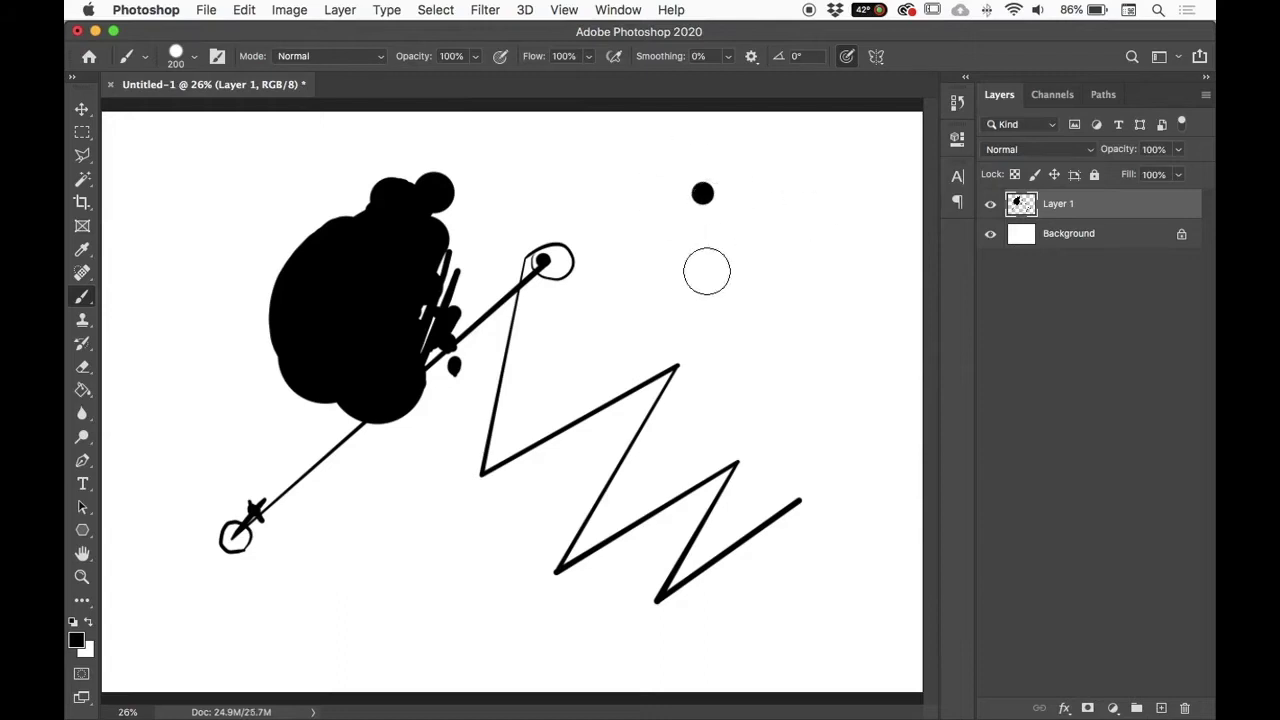
# Step: Paint a second zigzag of five connected straight segments from the upper right dot, varying the pen pressure at each corner
pyautogui.keyDown('shift'); pyautogui.click(613, 318); pyautogui.keyUp('shift')
pyautogui.keyDown('shift'); pyautogui.click(760, 253); pyautogui.keyUp('shift')
pyautogui.keyDown('shift'); pyautogui.click(724, 368); pyautogui.keyUp('shift')
pyautogui.keyDown('shift'); pyautogui.click(837, 312); pyautogui.keyUp('shift')
pyautogui.keyDown('shift'); pyautogui.click(808, 418); pyautogui.keyUp('shift')
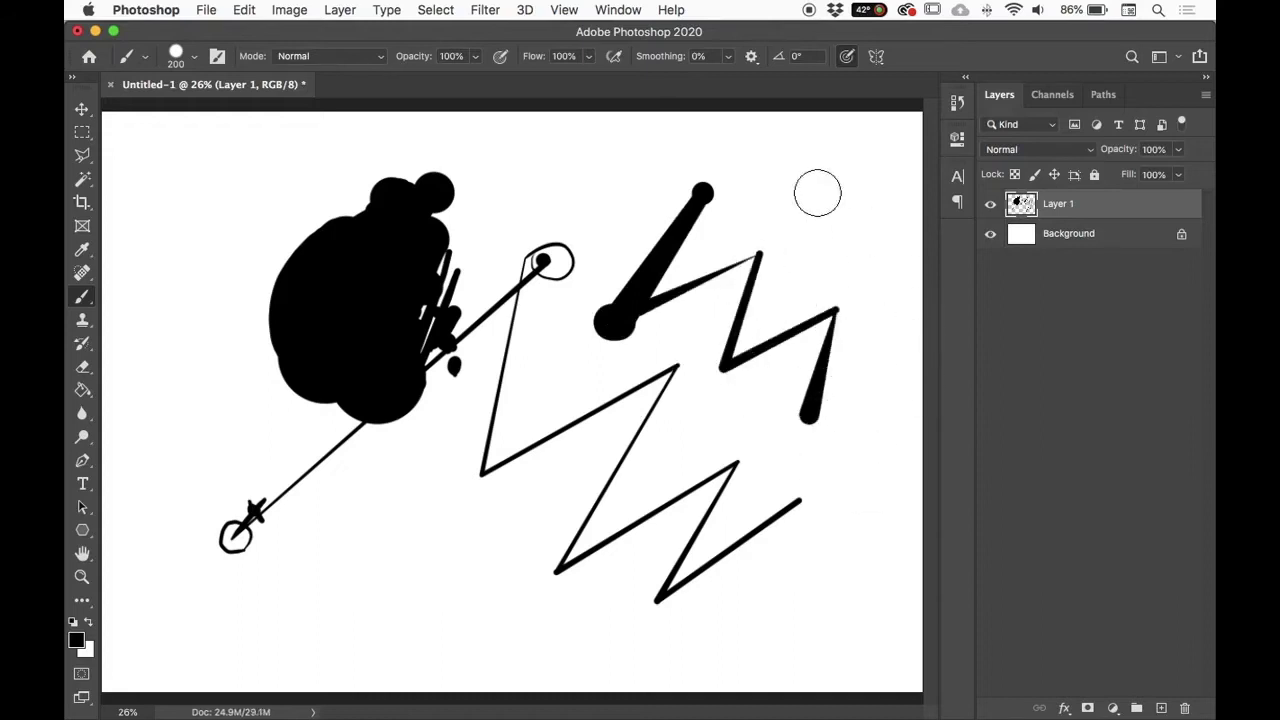
# Step: Reduce the brush to 70 px and turn off the override that always uses pen pressure for size
pyautogui.press('[')
pyautogui.press('[')
pyautogui.press('[')
pyautogui.press('[')
pyautogui.press('[')
pyautogui.press('[')
pyautogui.press('[')
pyautogui.click(846, 57)
# Step: Label the thick zigzag's first three points 1, 2 and 3 and circle each of them
pyautogui.moveTo(690, 155); pyautogui.dragTo(692, 172)
pyautogui.moveTo(578, 286); pyautogui.dragTo(598, 300)
pyautogui.moveTo(749, 227); pyautogui.dragTo(749, 244)
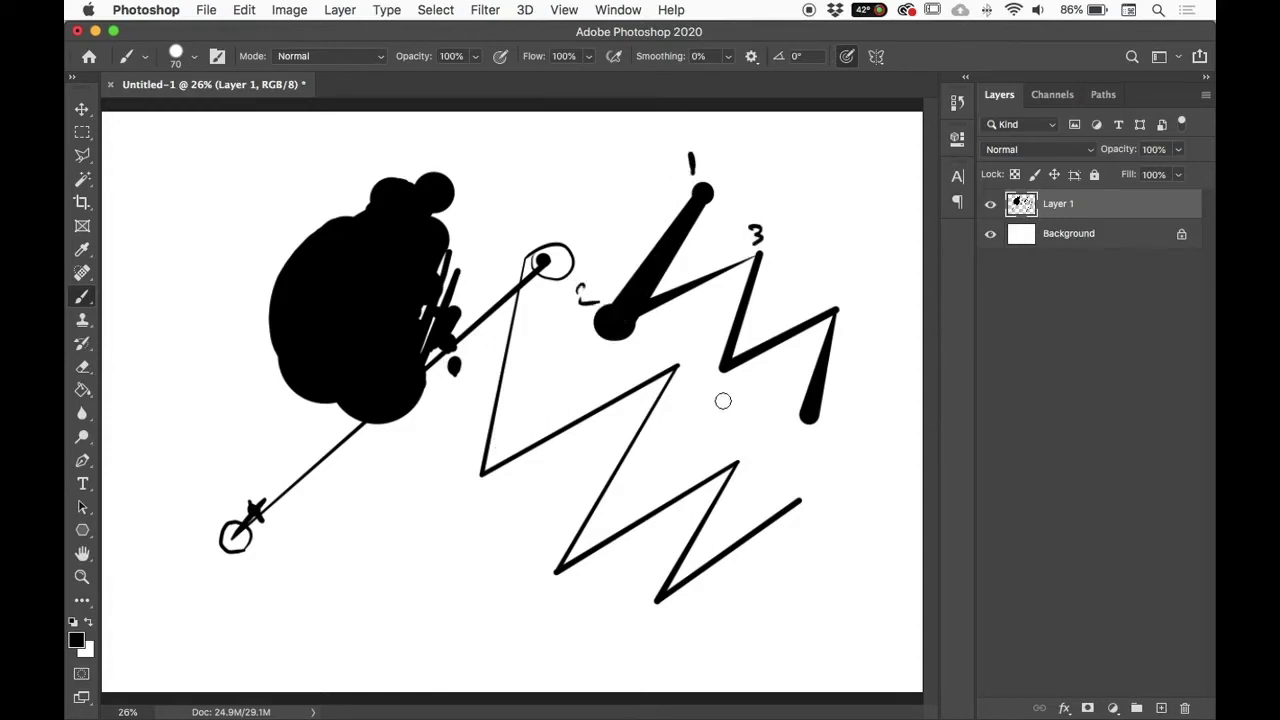
pyautogui.moveTo(705, 175); pyautogui.dragTo(716, 180)
pyautogui.moveTo(640, 285)
pyautogui.mouseDown()
pyautogui.moveTo(598, 292)
pyautogui.moveTo(655, 345)
pyautogui.moveTo(645, 290)
pyautogui.mouseUp()
pyautogui.moveTo(766, 252); pyautogui.dragTo(757, 238)
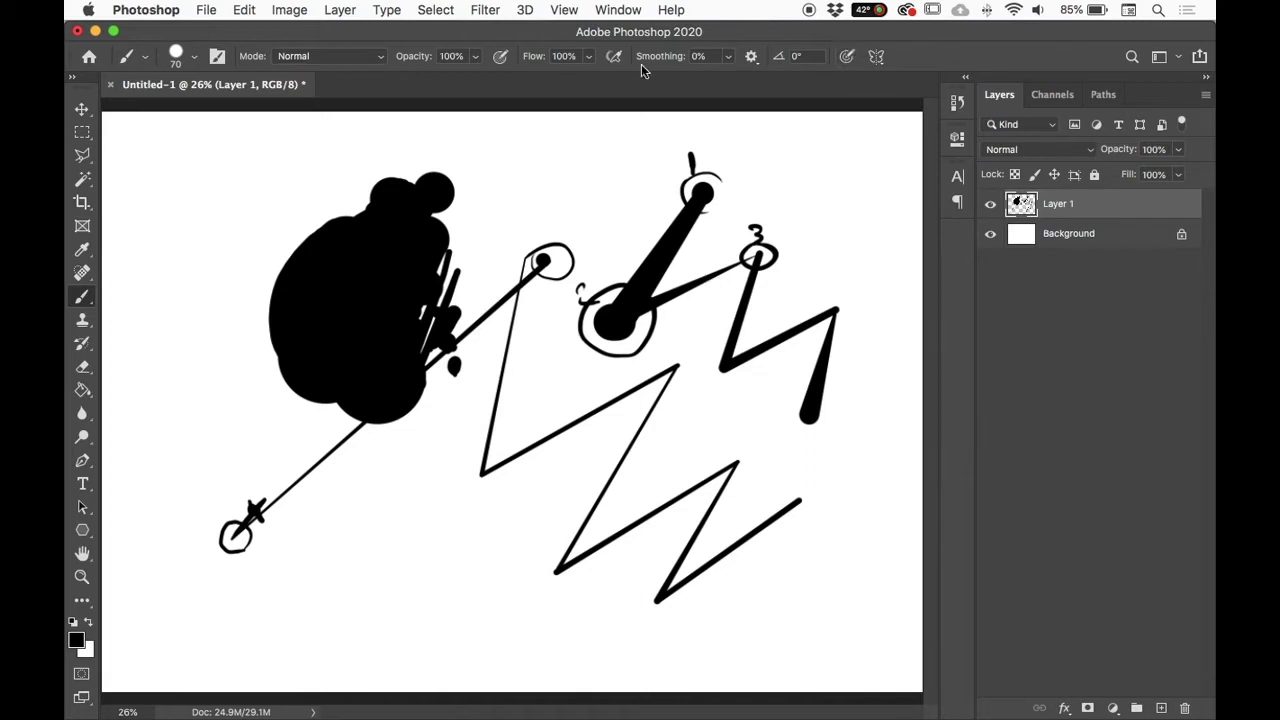
# Step: Try the Hard Round brush preset and show its brush settings
pyautogui.click(180, 50)
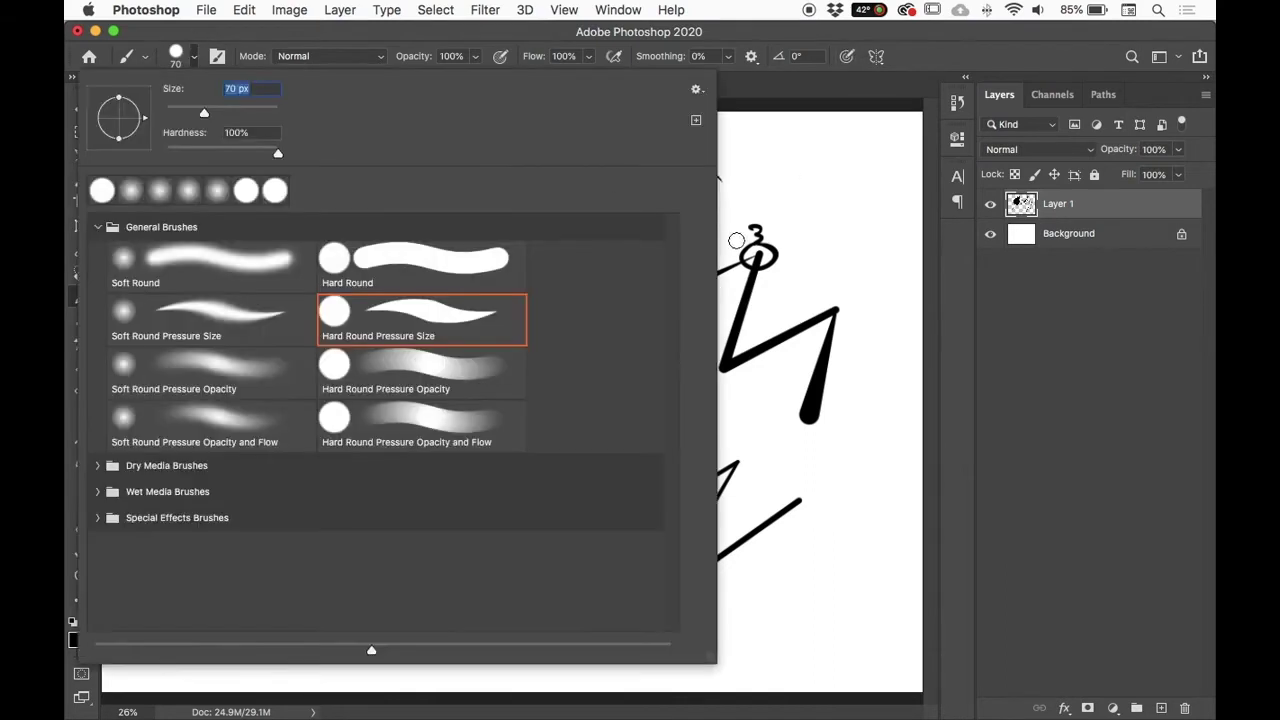
pyautogui.click(421, 265)
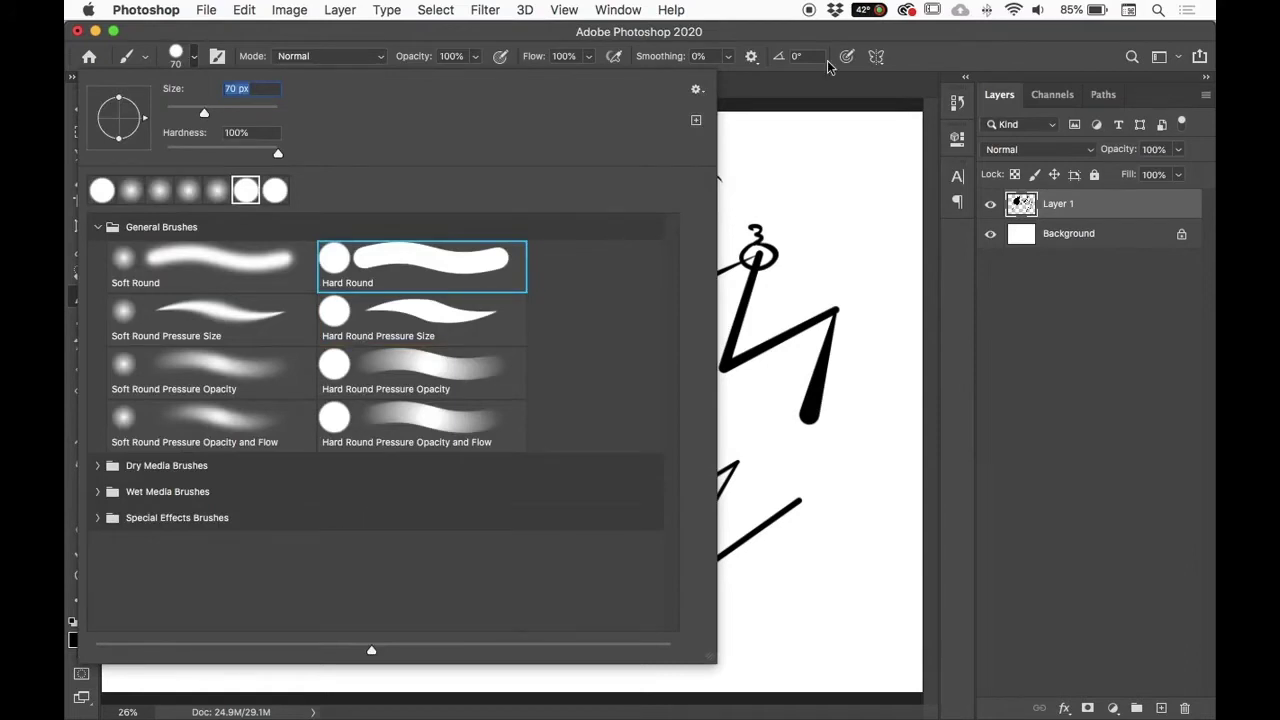
pyautogui.click(217, 56)
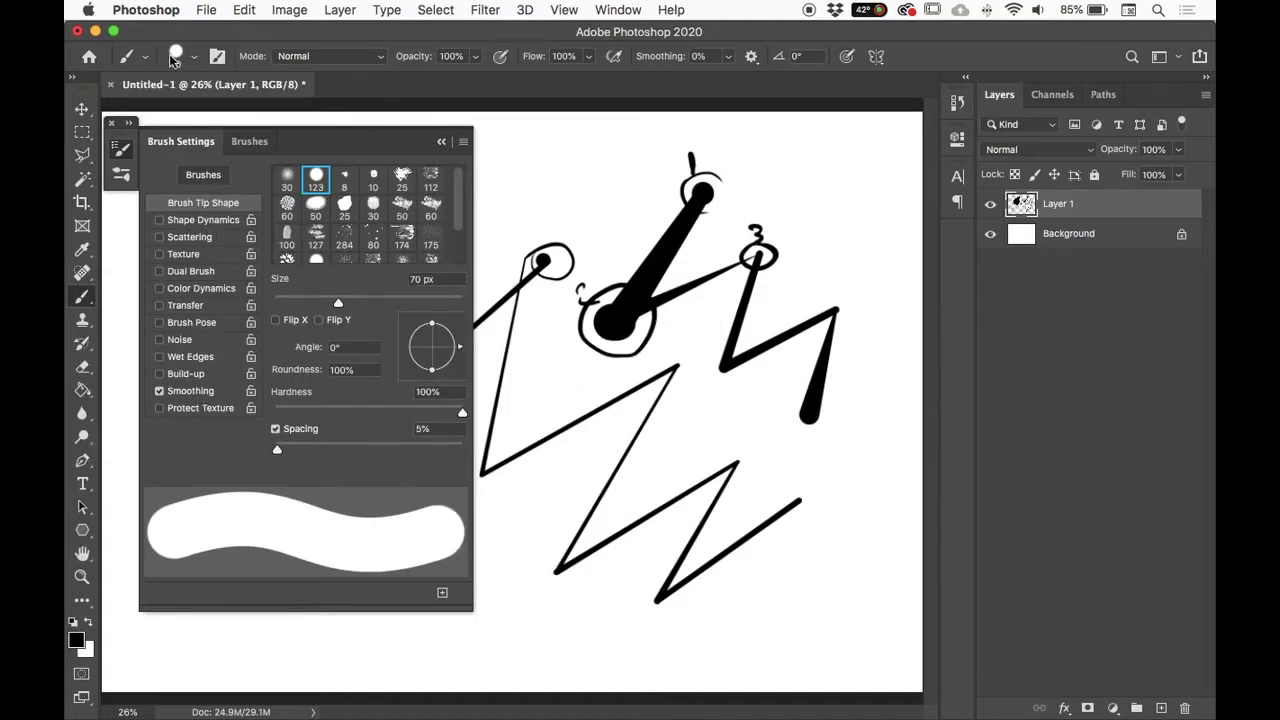
# Step: Choose the Hard Round Pressure Size brush preset and show its brush settings
pyautogui.rightClick(410, 108)
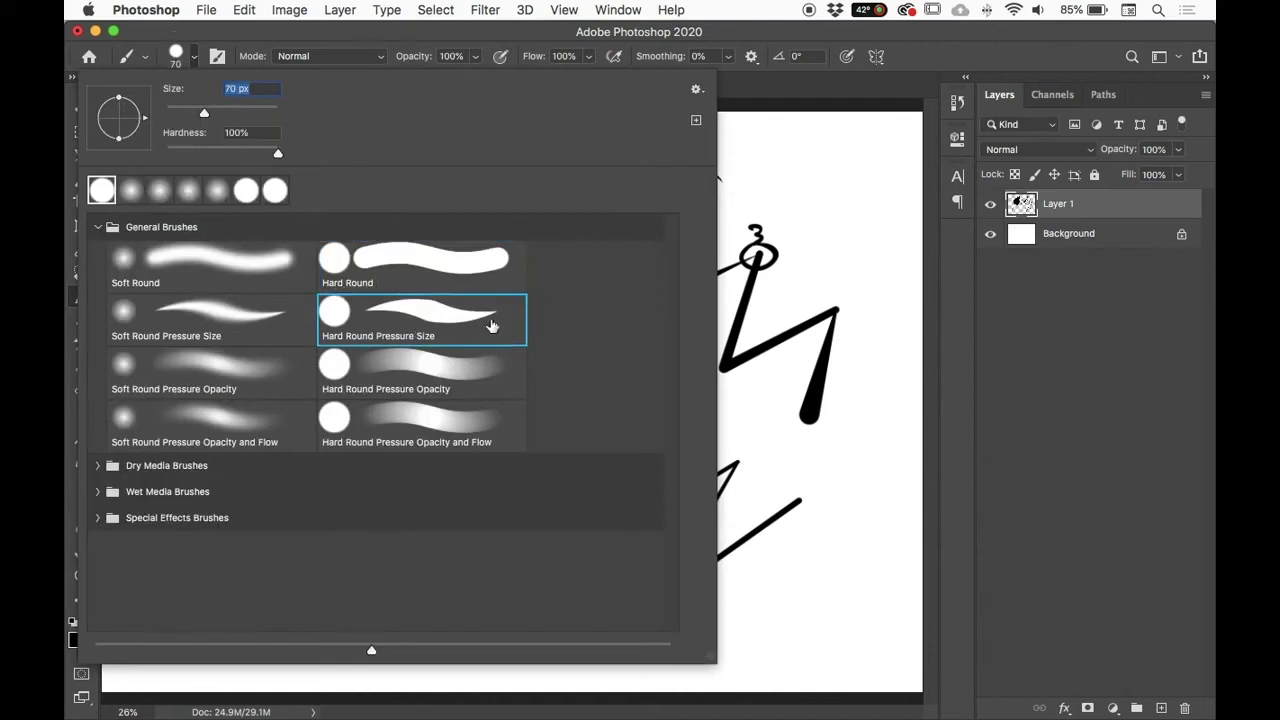
pyautogui.click(180, 60)
pyautogui.click(217, 55)
pyautogui.click(217, 56)
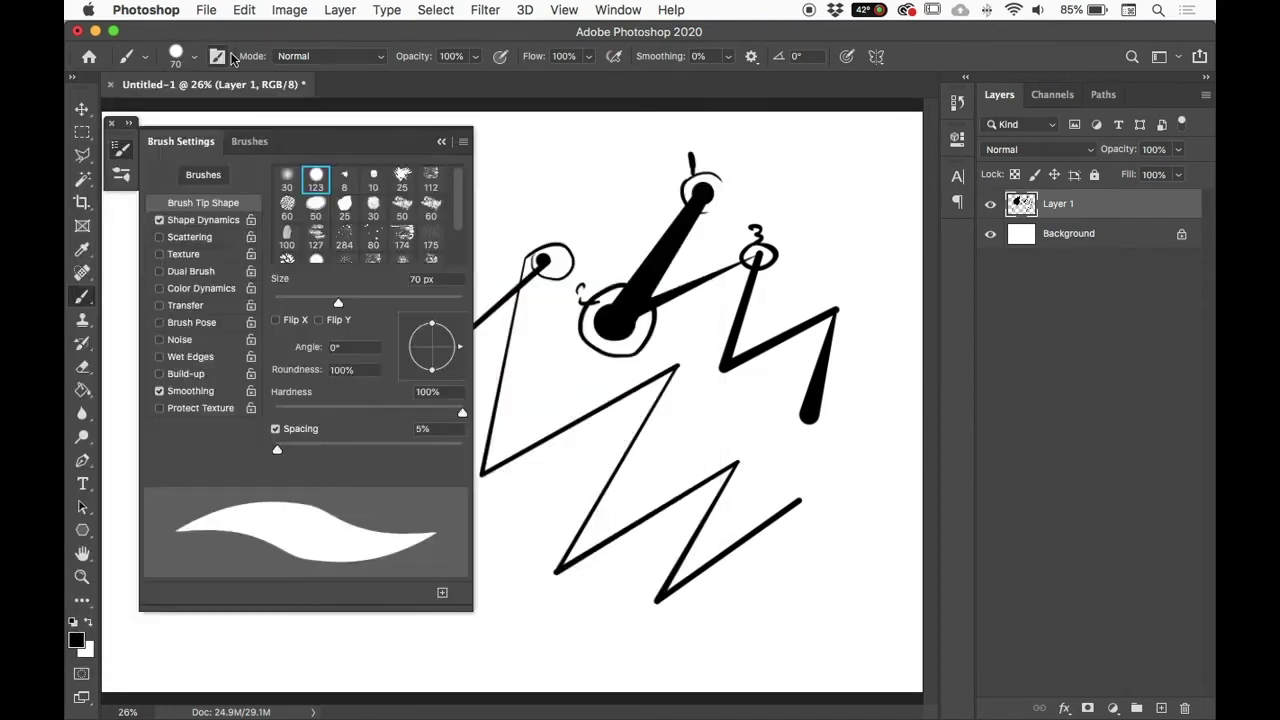
# Step: Examine the Size Jitter control options in Shape Dynamics, collapse the brush settings, and check the selected preset among the General Brushes
pyautogui.click(211, 220)
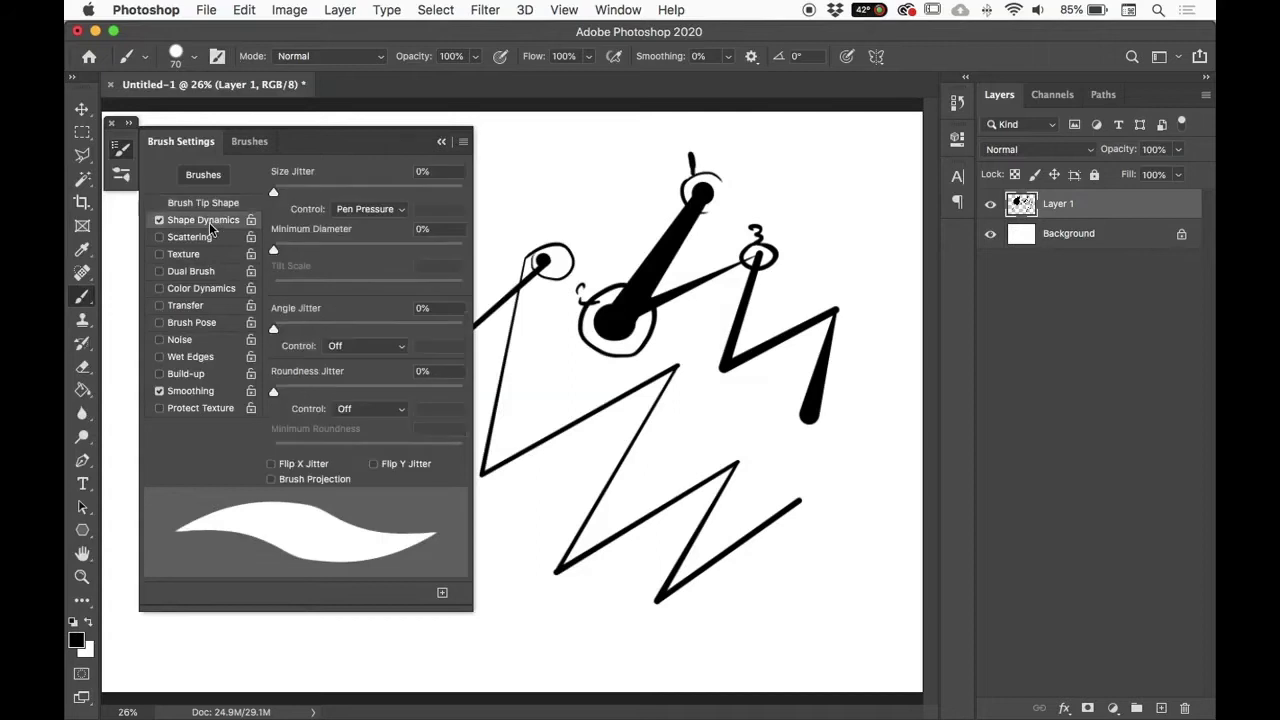
pyautogui.click(362, 208)
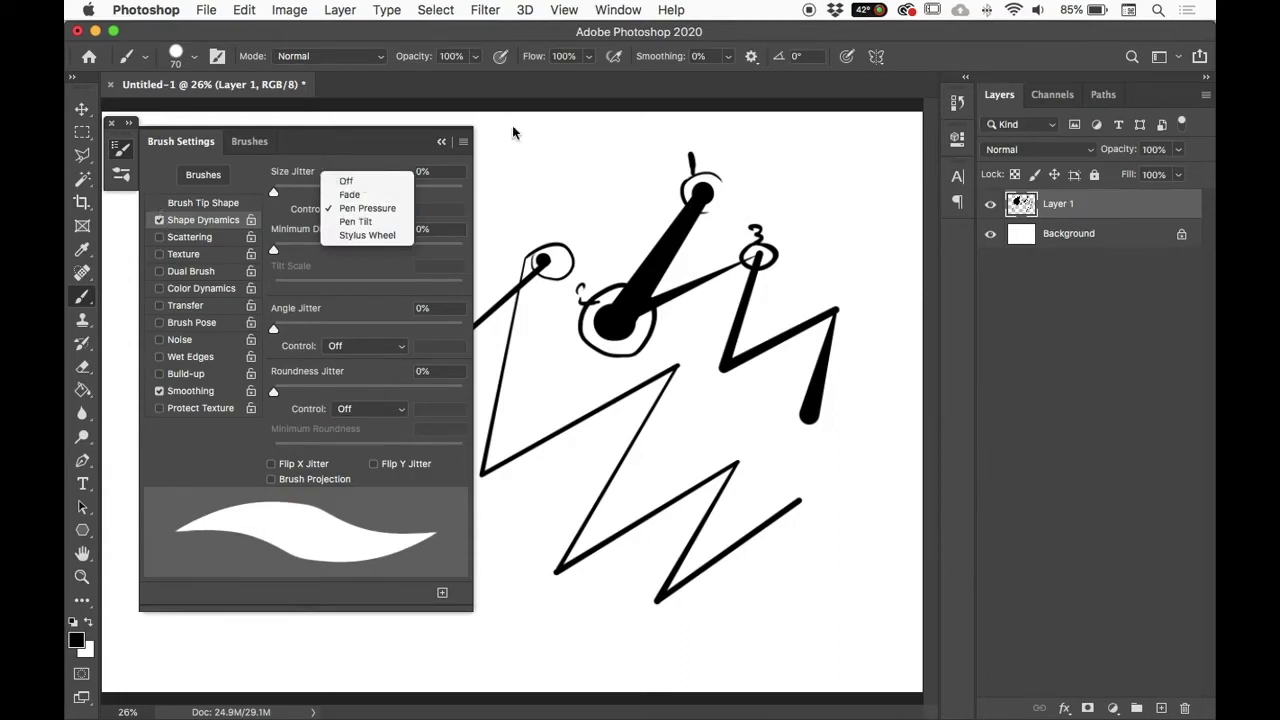
pyautogui.click(586, 115)
pyautogui.click(441, 141)
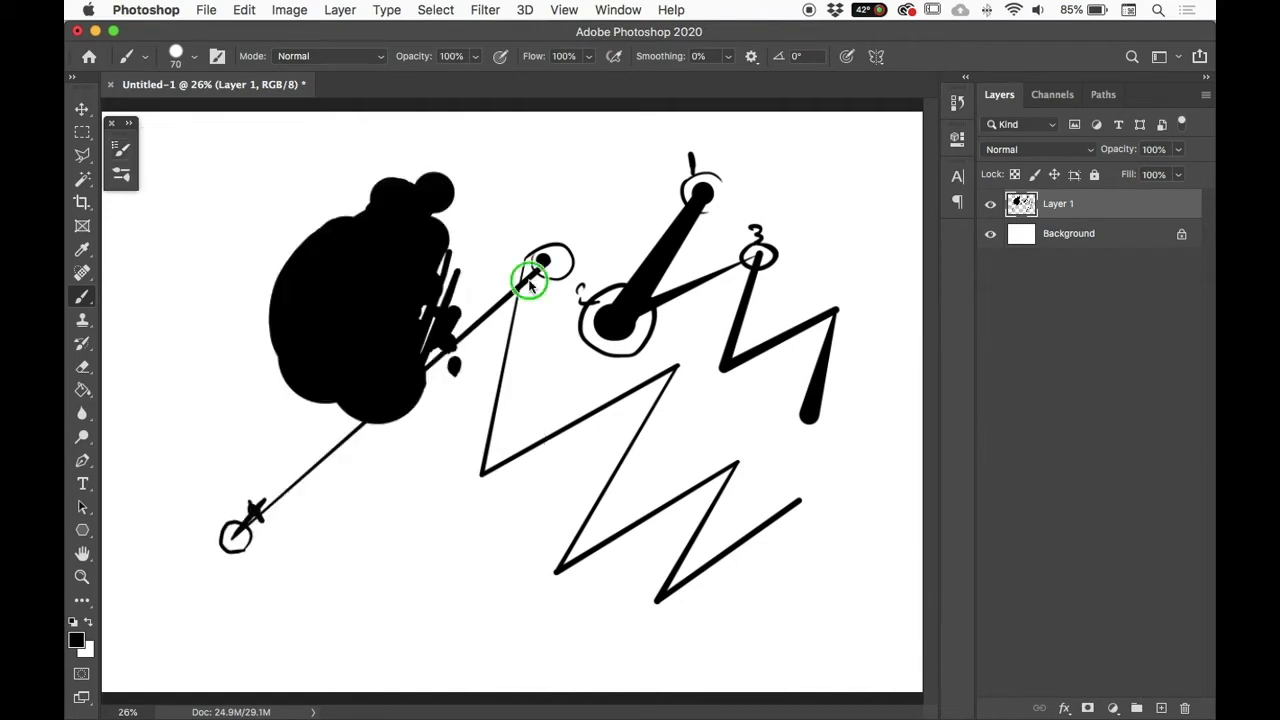
pyautogui.rightClick(534, 307)
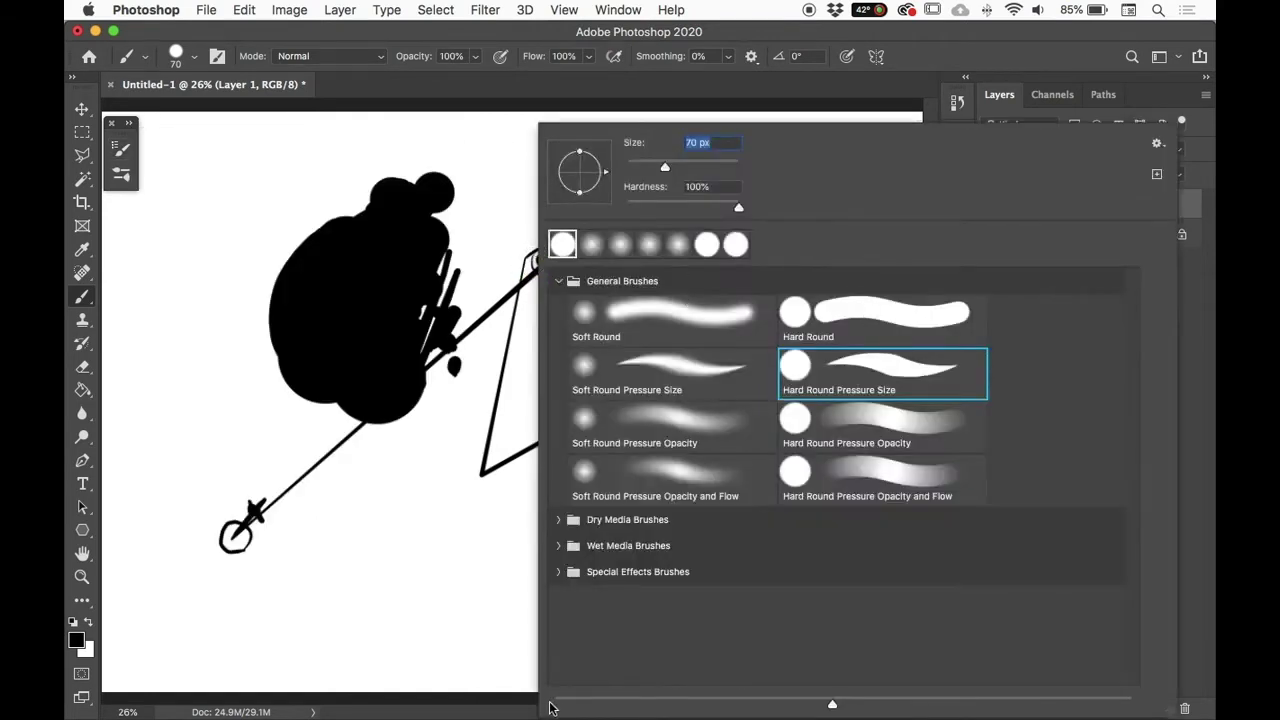
pyautogui.click(430, 660)
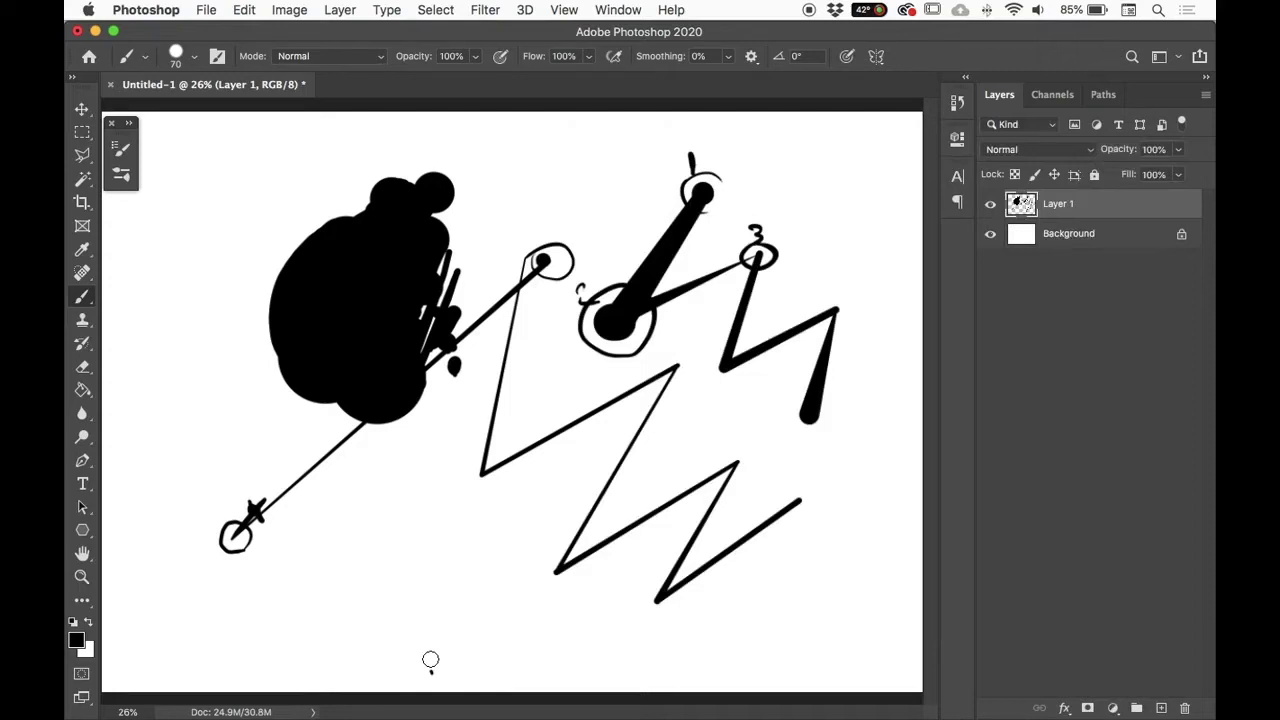
# Step: Delete the painted Layer 1 and add a new empty layer above the Background
pyautogui.moveTo(1145, 208); pyautogui.dragTo(1185, 708)
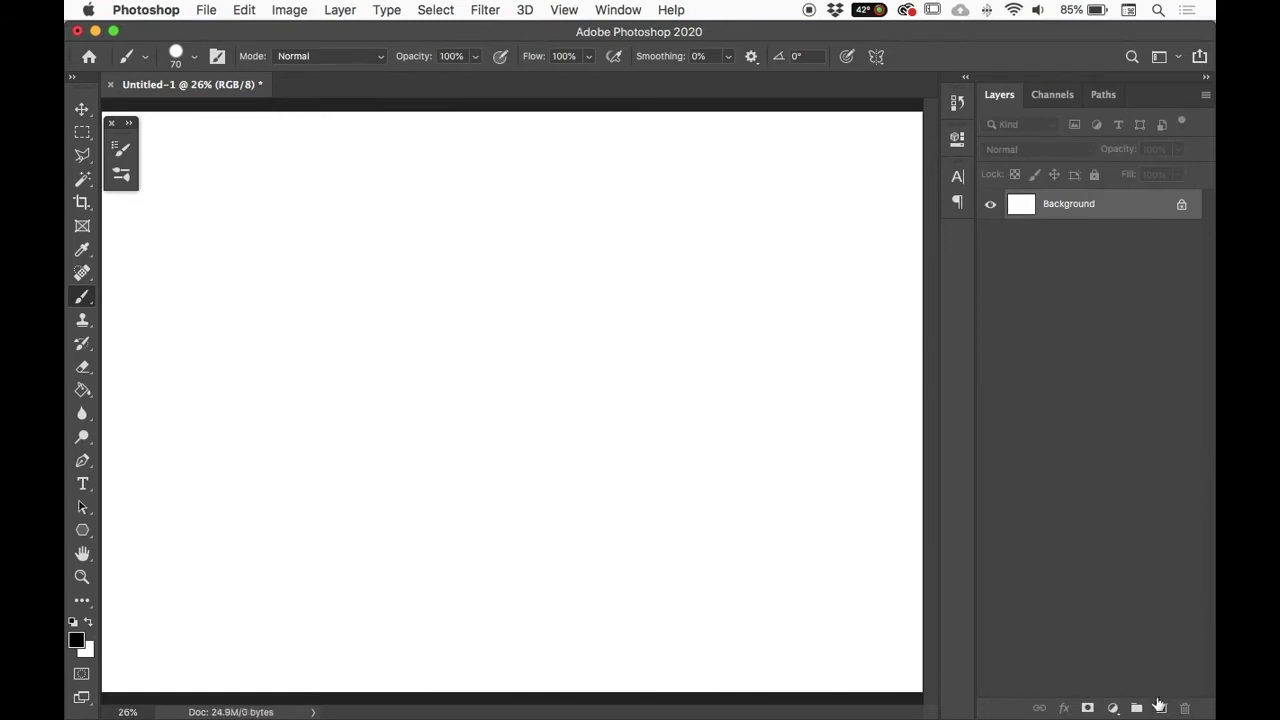
pyautogui.click(1160, 707)
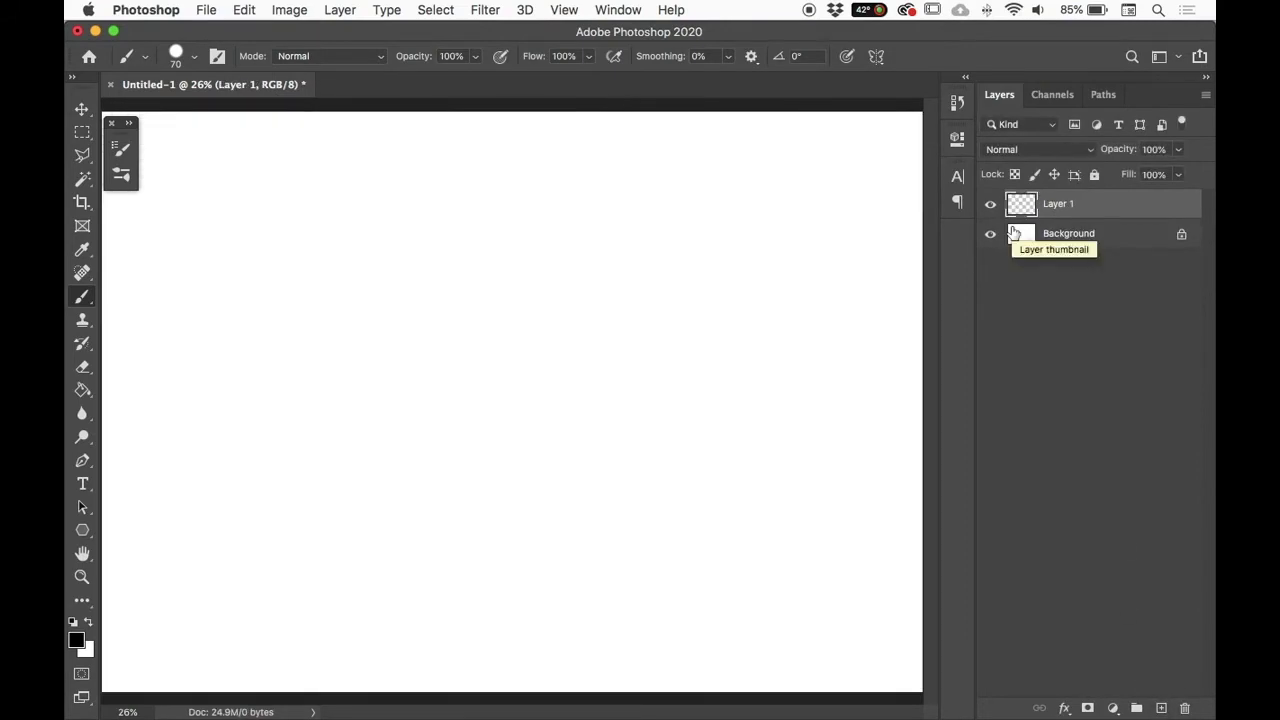
# Step: Select the Background layer, try a diagonal brush stroke on it, and undo the stroke
pyautogui.click(1080, 234)
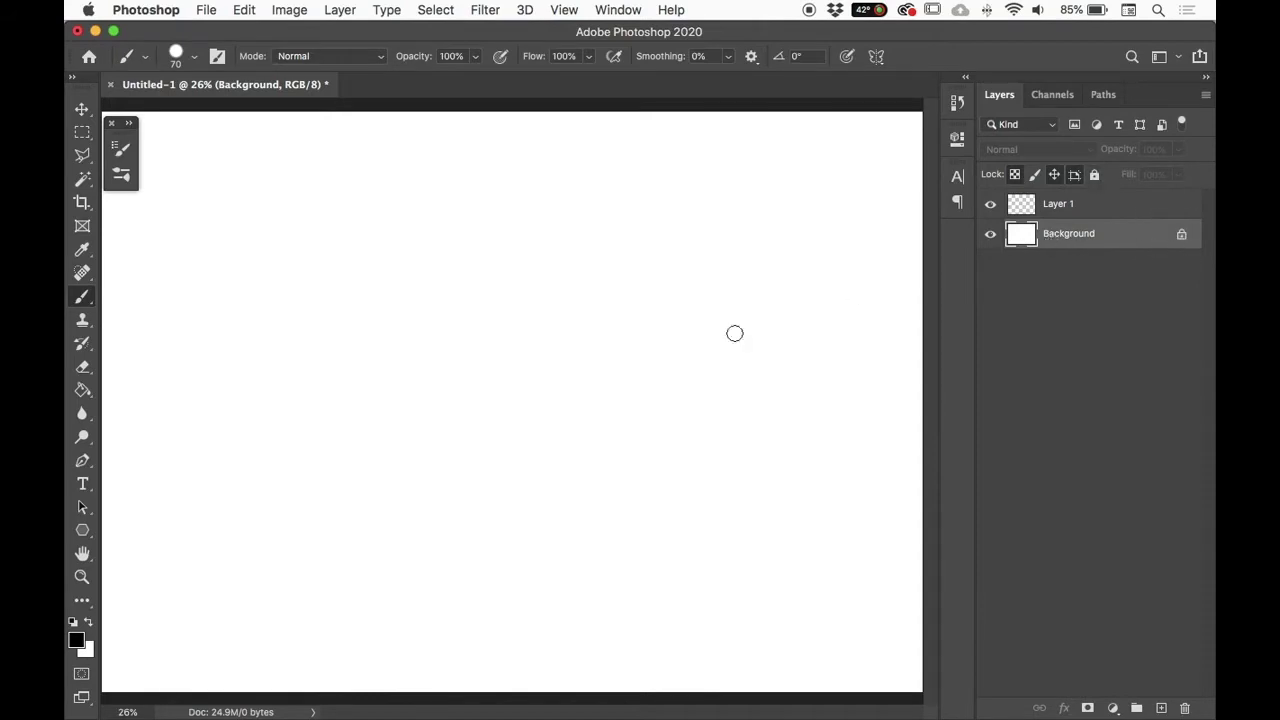
pyautogui.moveTo(698, 310); pyautogui.dragTo(656, 425)
pyautogui.press('super+z')
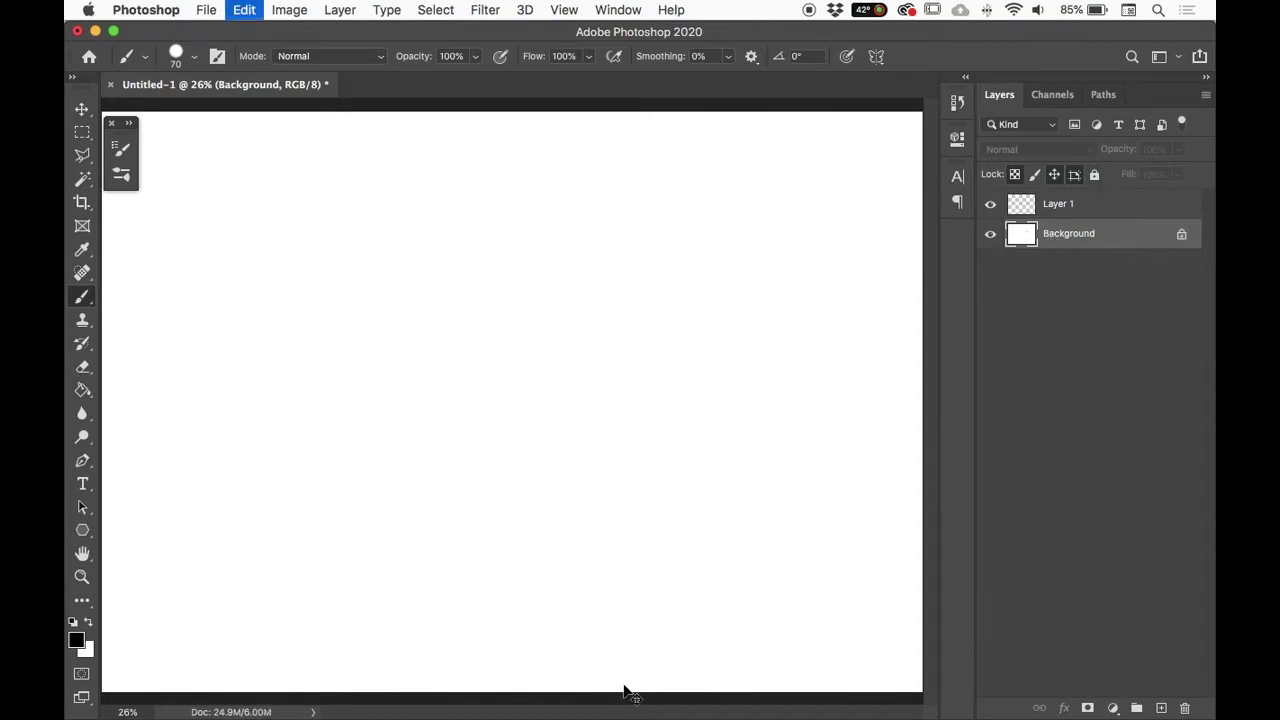
# Step: Set the foreground color to the light grey #dbdbdb
pyautogui.click(84, 637)
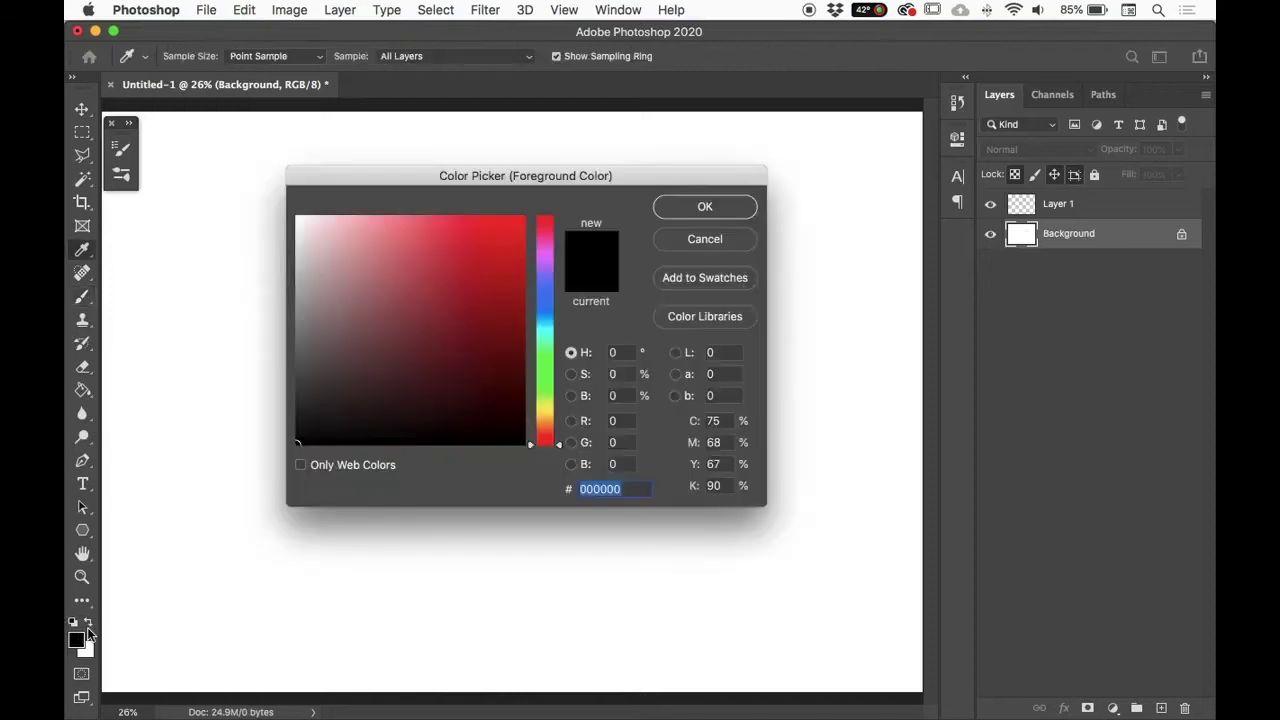
pyautogui.click(293, 249)
pyautogui.moveTo(293, 249); pyautogui.dragTo(296, 249)
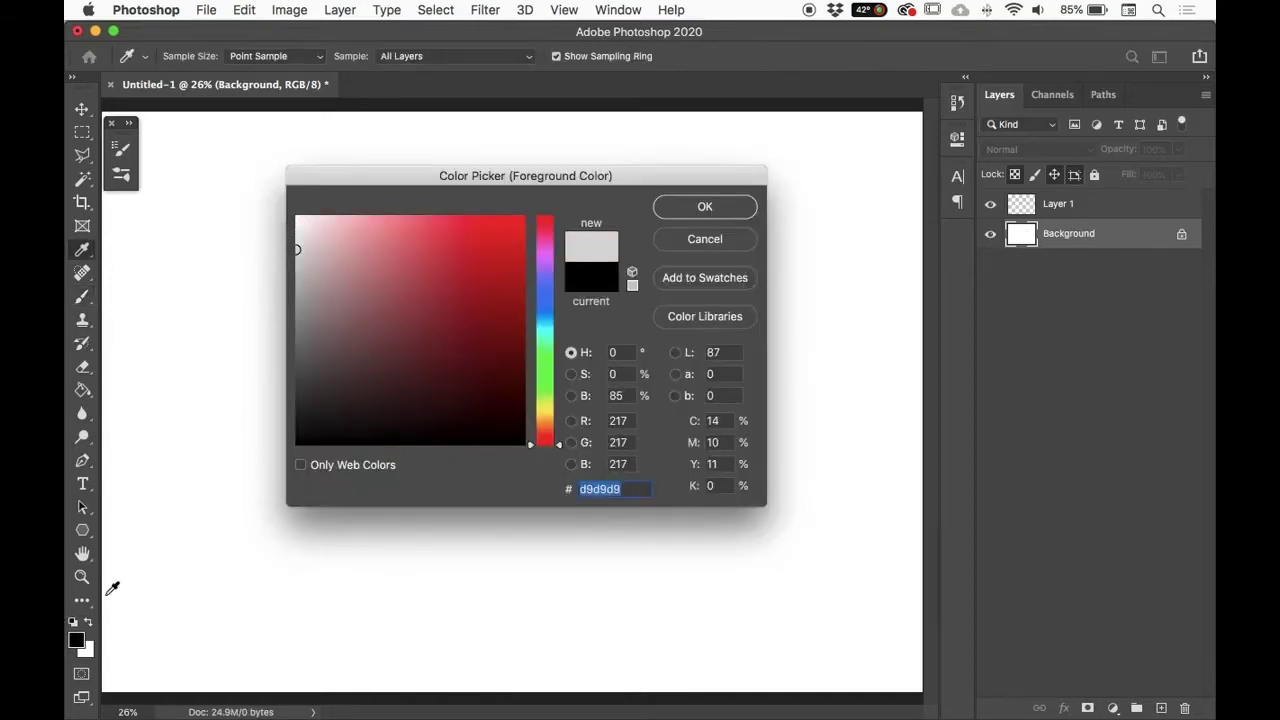
pyautogui.click(298, 234)
pyautogui.click(662, 212)
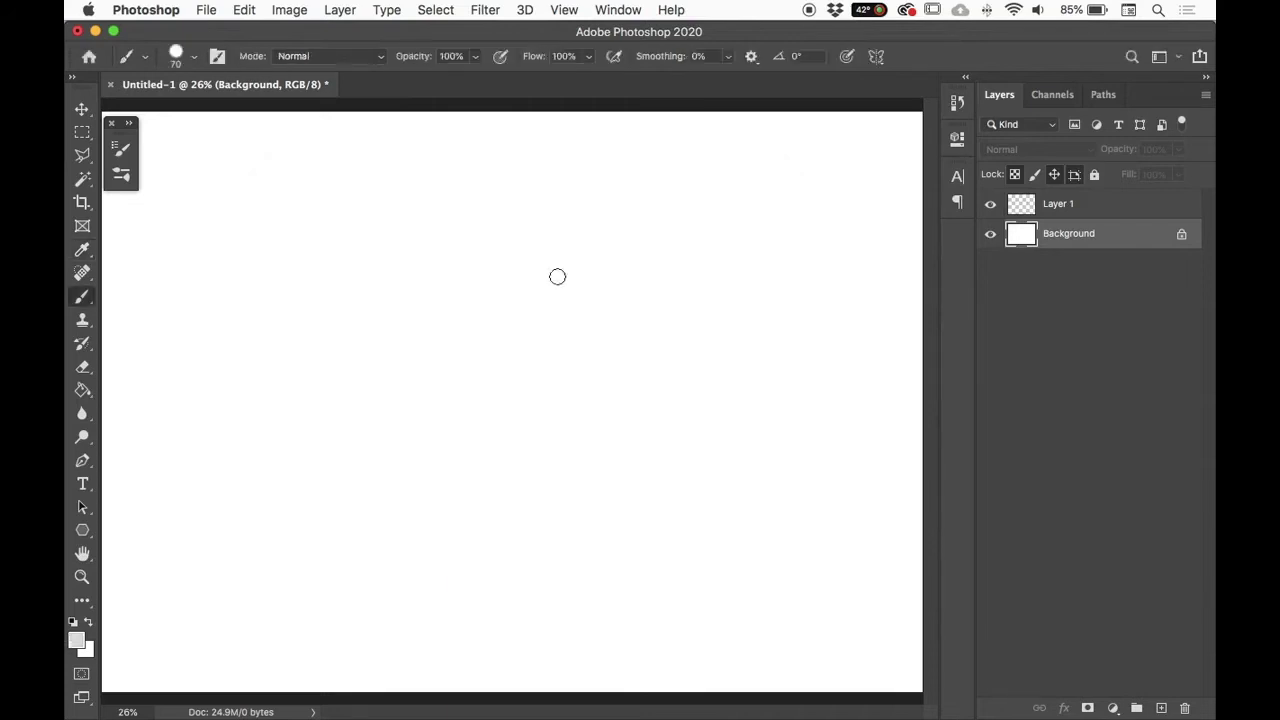
pyautogui.click(76, 641)
pyautogui.click(297, 247)
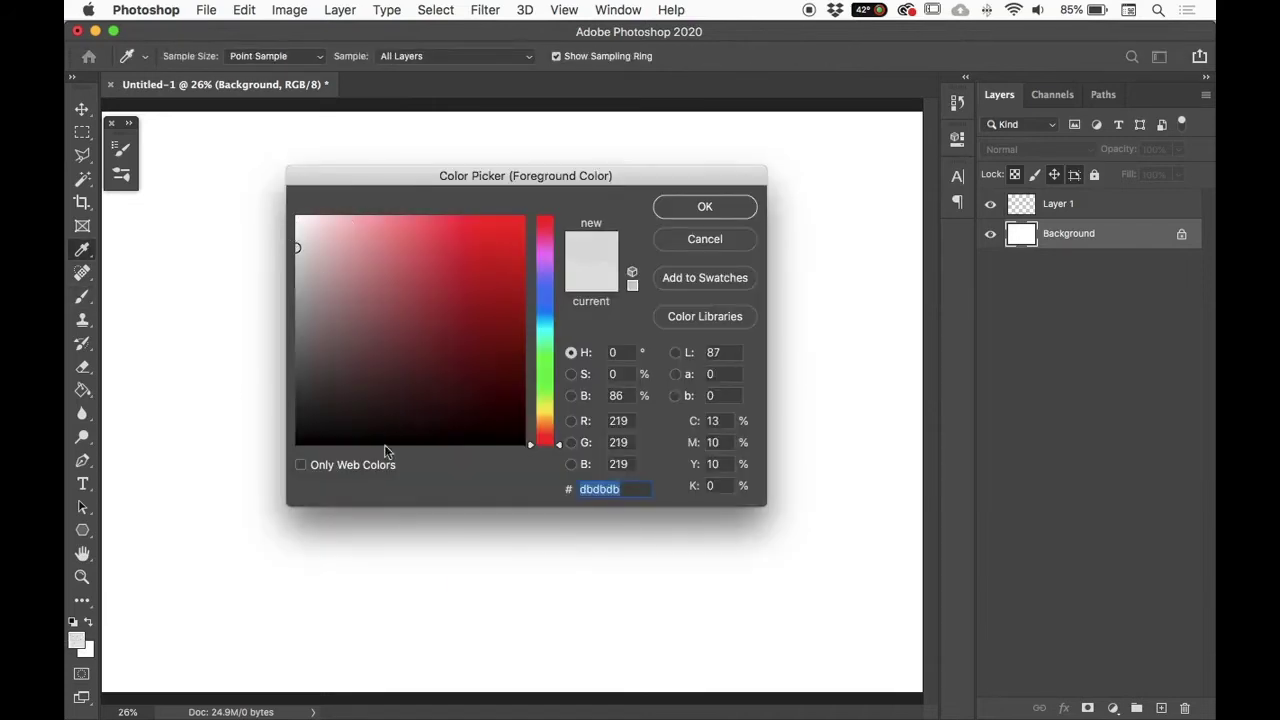
pyautogui.click(678, 211)
# Step: Fill the Background layer with the light grey foreground color using the Paint Bucket tool
pyautogui.press('g')
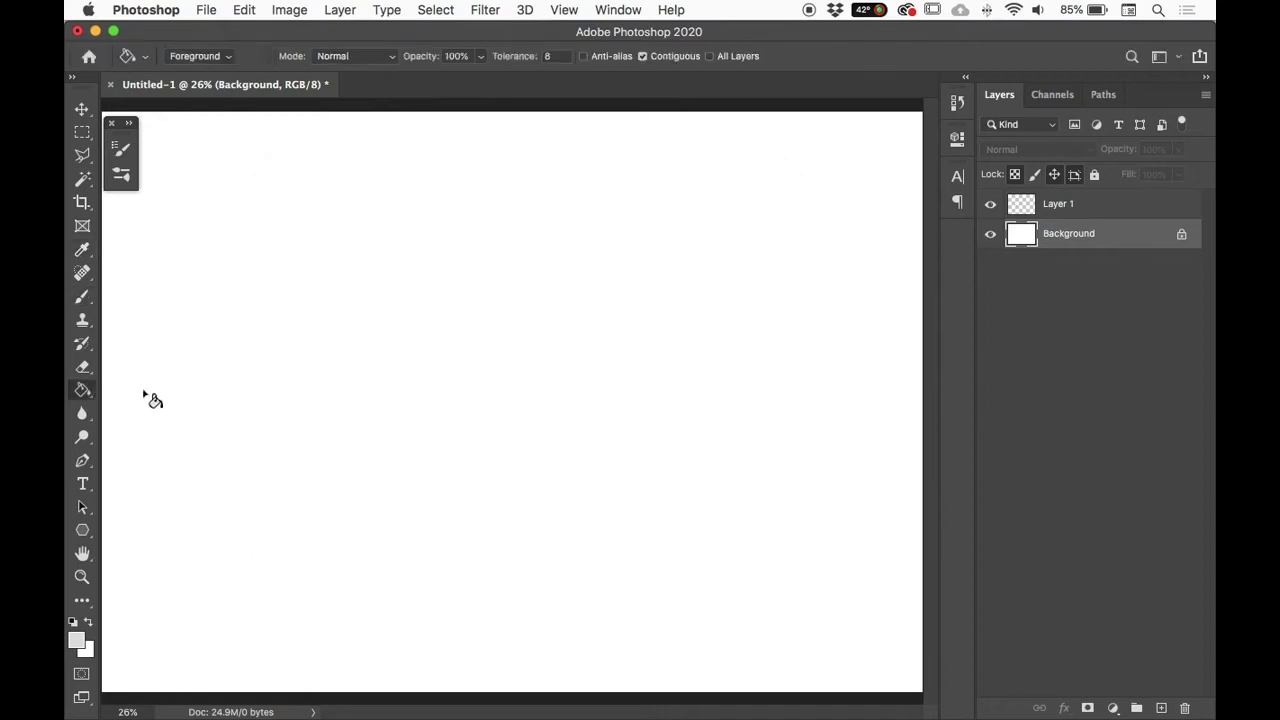
pyautogui.moveTo(83, 390); pyautogui.dragTo(125, 390)
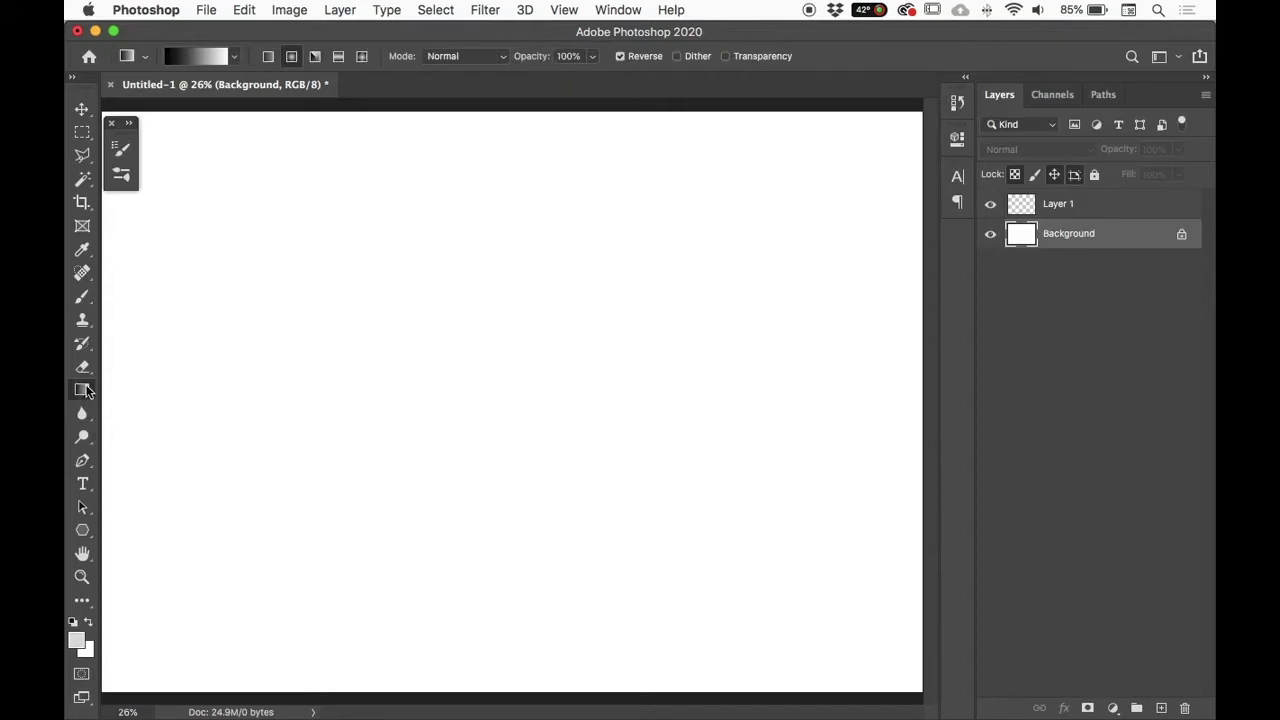
pyautogui.moveTo(84, 390); pyautogui.dragTo(160, 415)
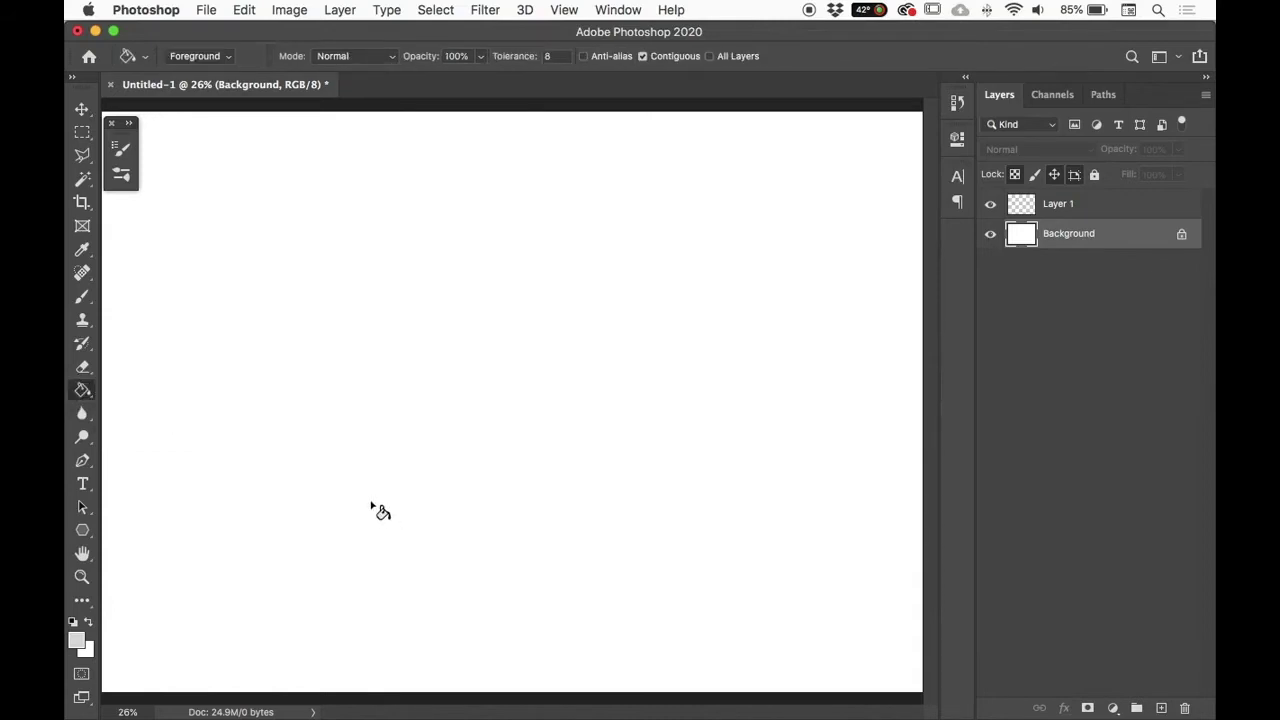
pyautogui.click(503, 354)
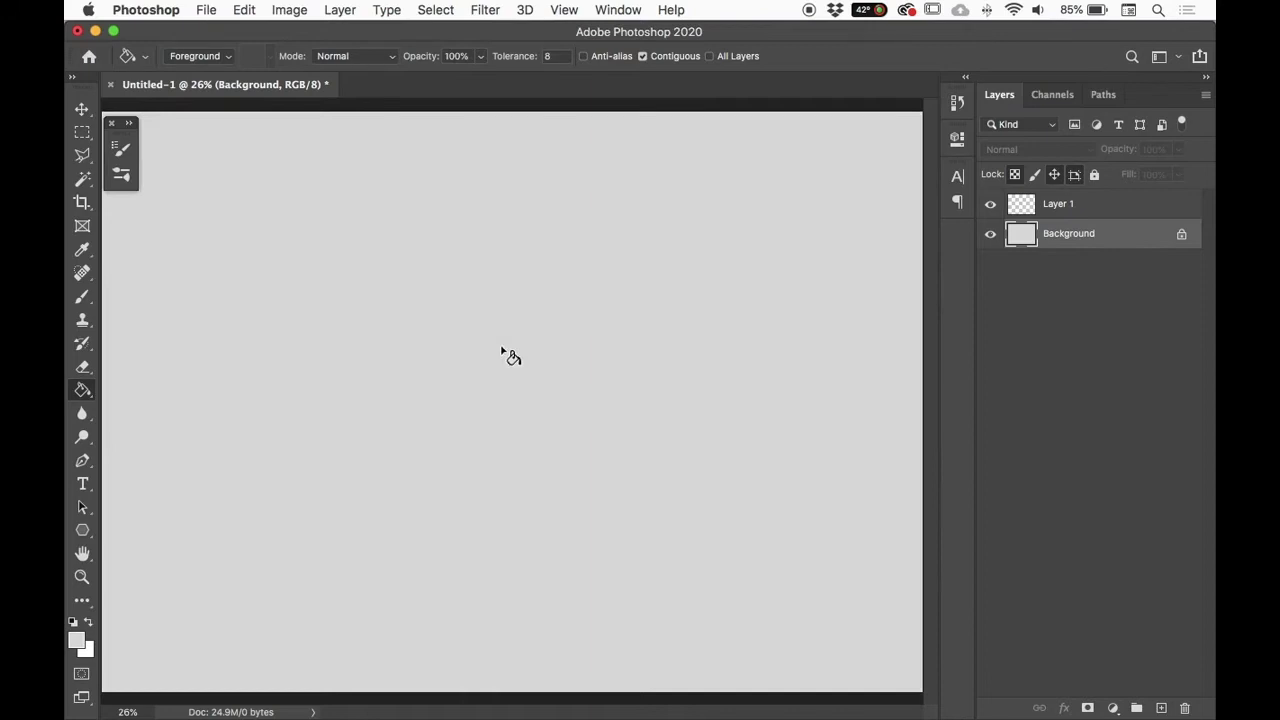
# Step: Select Layer 1, switch to the Brush with the default black foreground, and check that Hard Round Pressure Size is the preset
pyautogui.click(1080, 214)
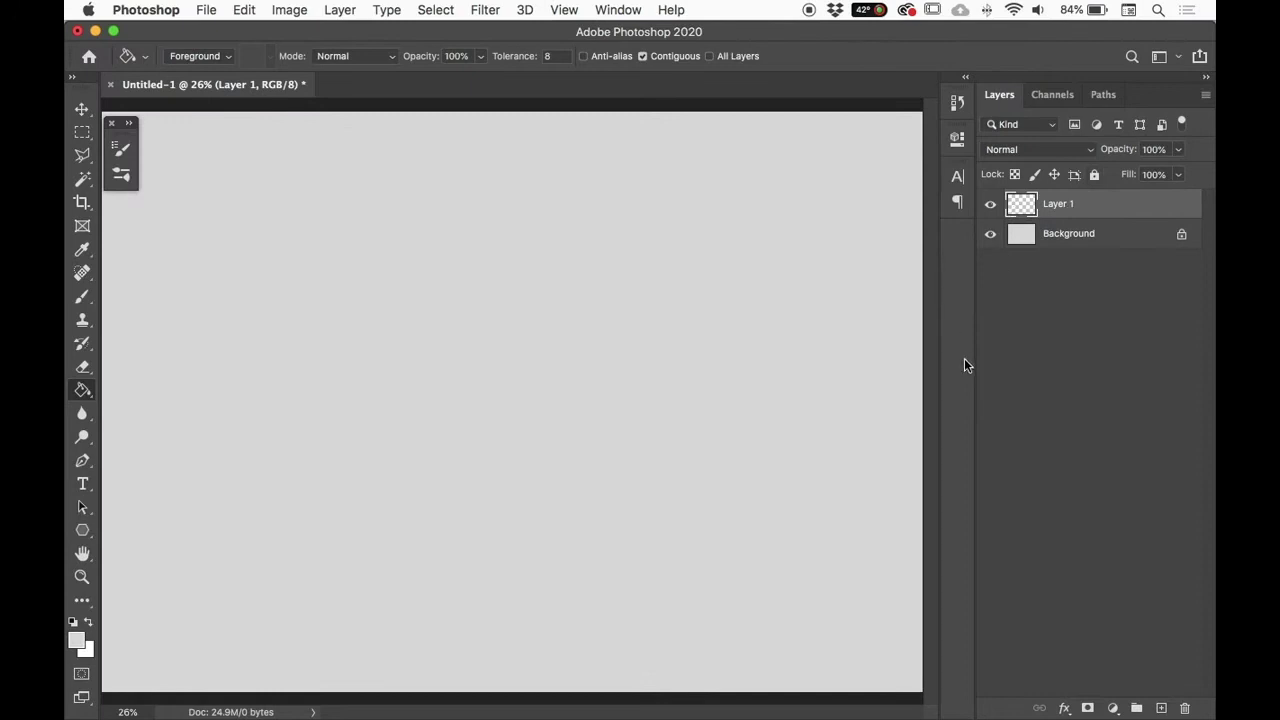
pyautogui.press('b')
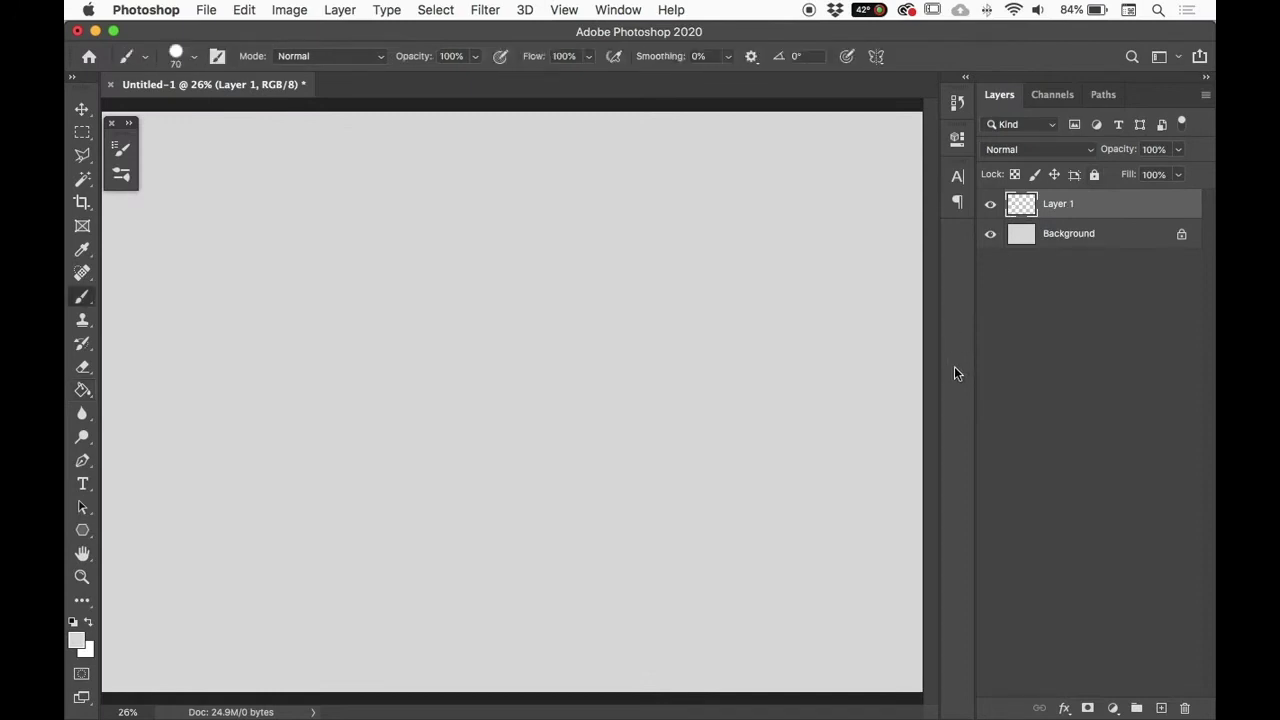
pyautogui.press('d')
pyautogui.rightClick(743, 328)
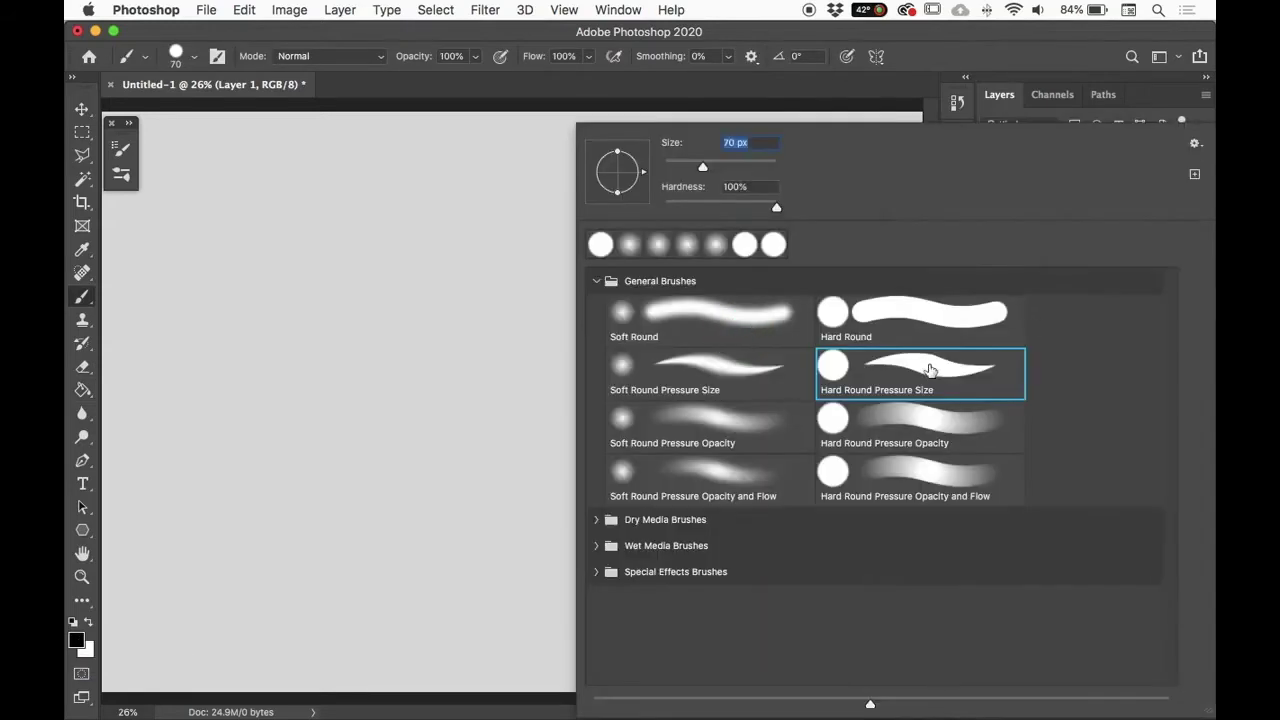
pyautogui.click(967, 53)
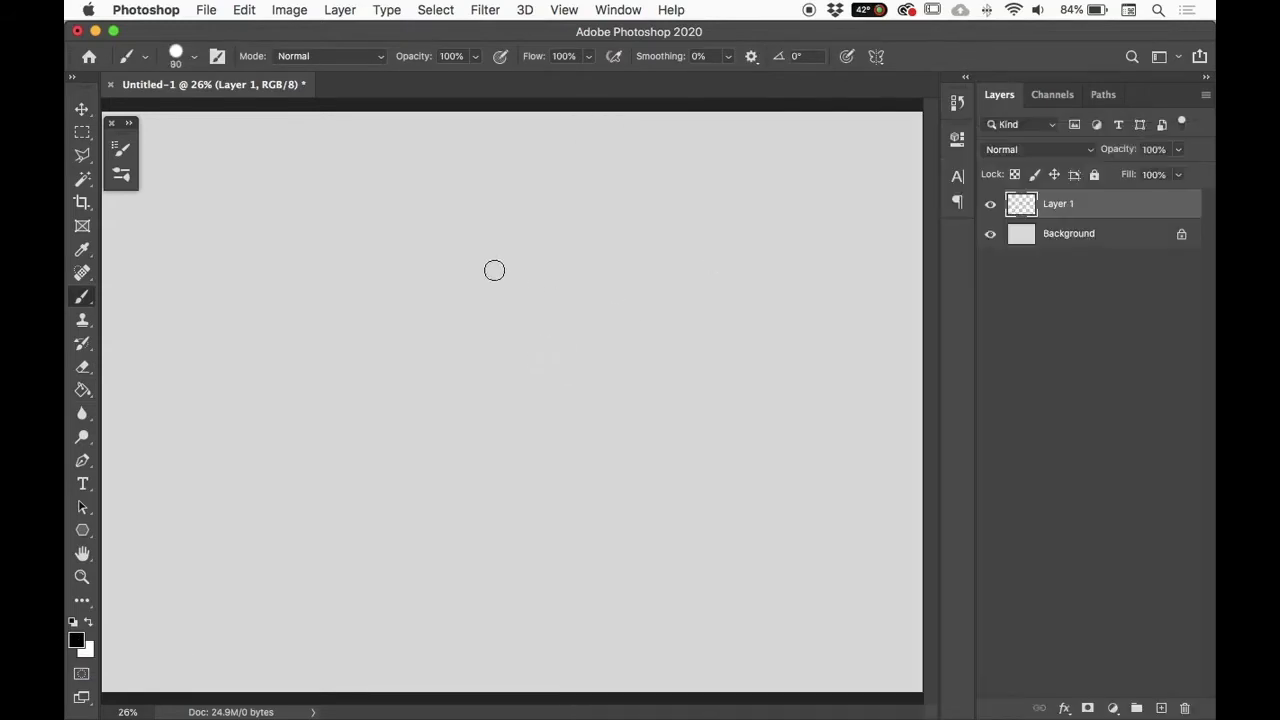
# Step: Enlarge the brush to 200 px and scribble a black shape in the upper left of the canvas on Layer 1
pyautogui.press(']')
pyautogui.press(']')
pyautogui.press(']')
pyautogui.press(']')
pyautogui.moveTo(429, 266)
pyautogui.mouseDown()
pyautogui.moveTo(411, 306)
pyautogui.moveTo(433, 278)
pyautogui.moveTo(423, 337)
pyautogui.moveTo(434, 229)
pyautogui.moveTo(329, 274)
pyautogui.moveTo(368, 296)
pyautogui.moveTo(372, 355)
pyautogui.moveTo(400, 287)
pyautogui.moveTo(450, 297)
pyautogui.moveTo(442, 368)
pyautogui.mouseUp()
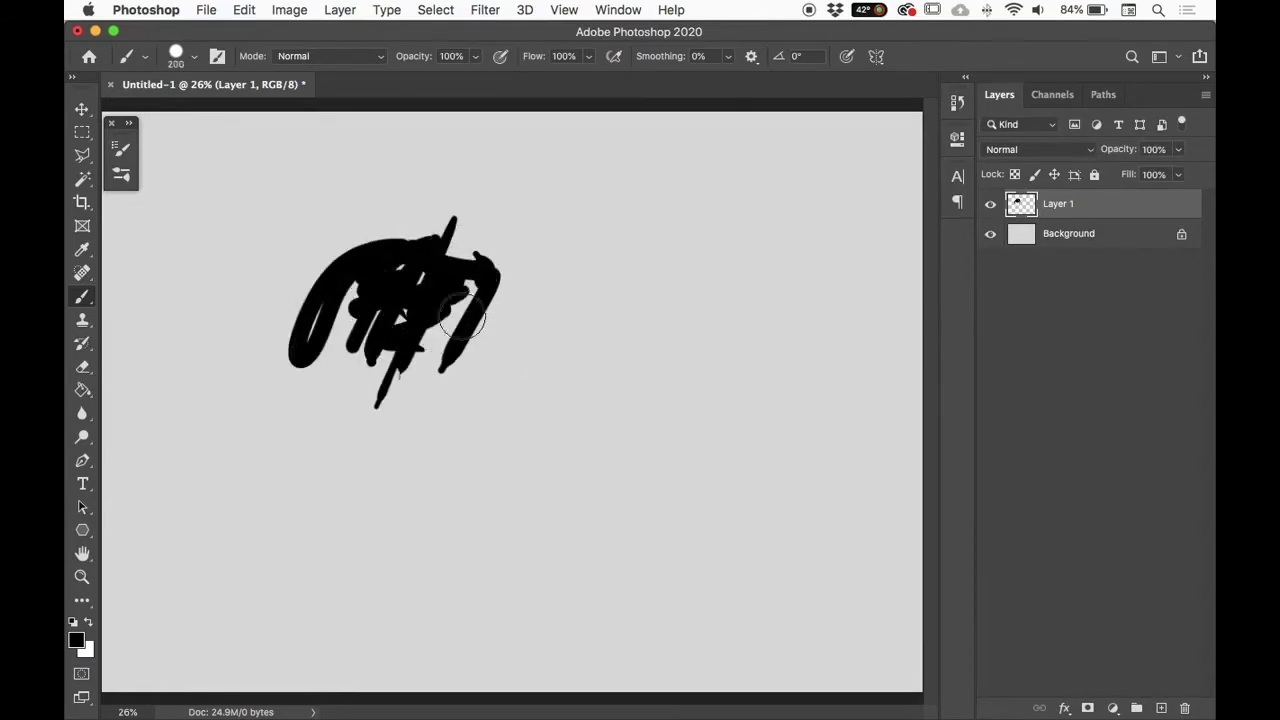
# Step: Resize the brush to 300 px and extend the black shape to the right and downward with further strokes
pyautogui.press(']')
pyautogui.press(']')
pyautogui.press(']')
pyautogui.press(']')
pyautogui.moveTo(477, 248)
pyautogui.mouseDown()
pyautogui.moveTo(502, 292)
pyautogui.moveTo(541, 266)
pyautogui.moveTo(565, 308)
pyautogui.moveTo(591, 302)
pyautogui.moveTo(491, 353)
pyautogui.moveTo(330, 321)
pyautogui.moveTo(506, 318)
pyautogui.mouseUp()
pyautogui.press('[')
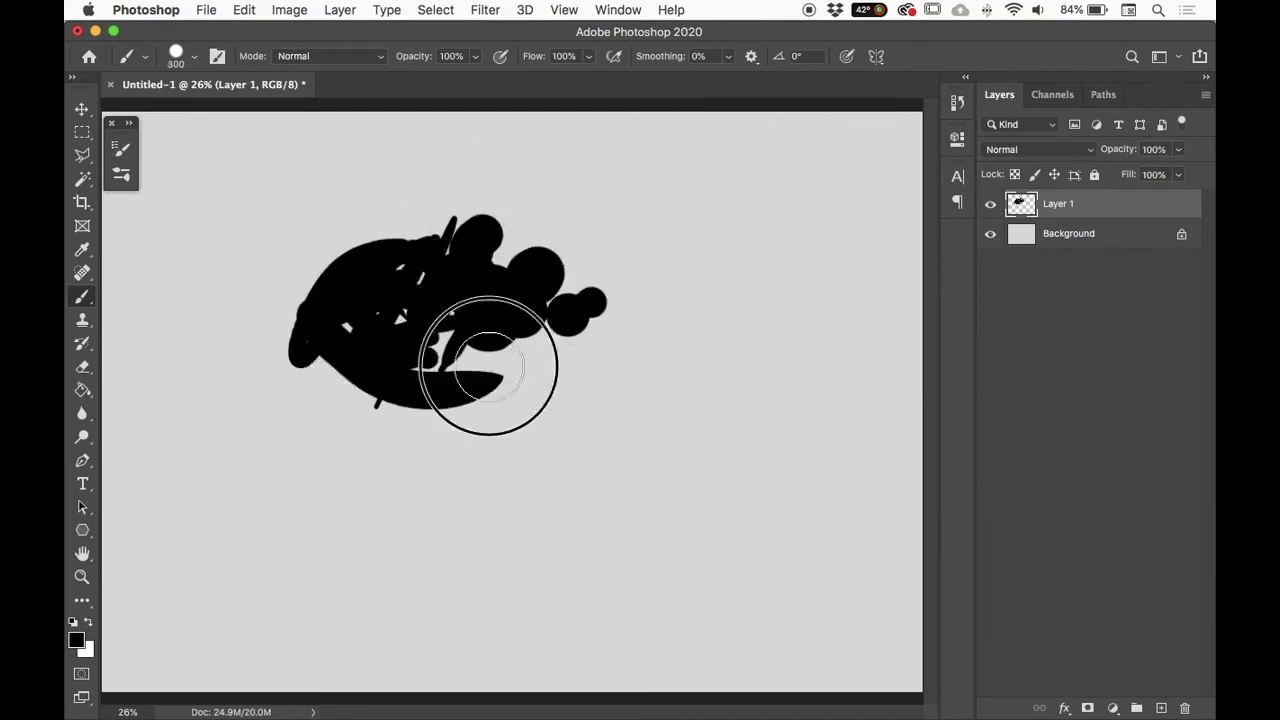
pyautogui.moveTo(443, 394)
pyautogui.mouseDown()
pyautogui.moveTo(486, 426)
pyautogui.moveTo(475, 380)
pyautogui.moveTo(486, 429)
pyautogui.moveTo(510, 408)
pyautogui.moveTo(498, 395)
pyautogui.moveTo(532, 344)
pyautogui.moveTo(608, 324)
pyautogui.moveTo(598, 285)
pyautogui.moveTo(588, 291)
pyautogui.moveTo(584, 318)
pyautogui.moveTo(627, 290)
pyautogui.moveTo(639, 316)
pyautogui.moveTo(548, 318)
pyautogui.moveTo(509, 394)
pyautogui.mouseUp()
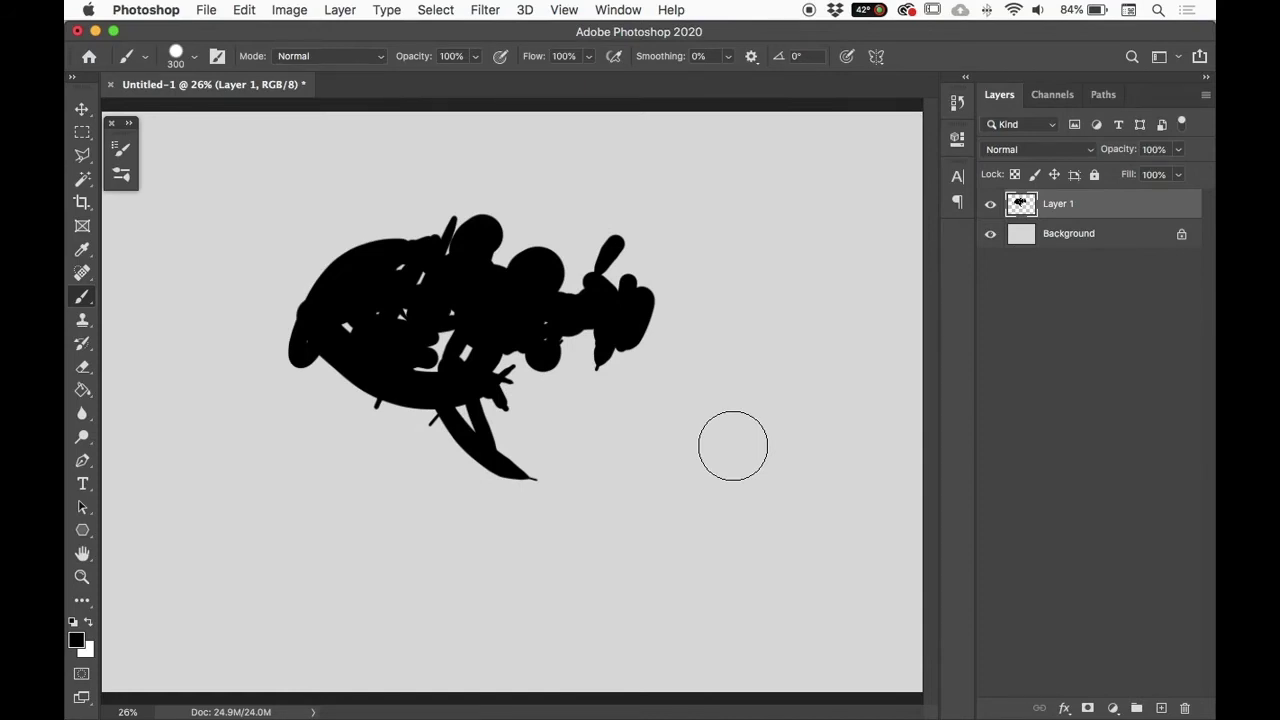
# Step: Show the transform controls for Layer 1 with the Move tool, rotate the black shape about 175° and shift it slightly left
pyautogui.click(82, 108)
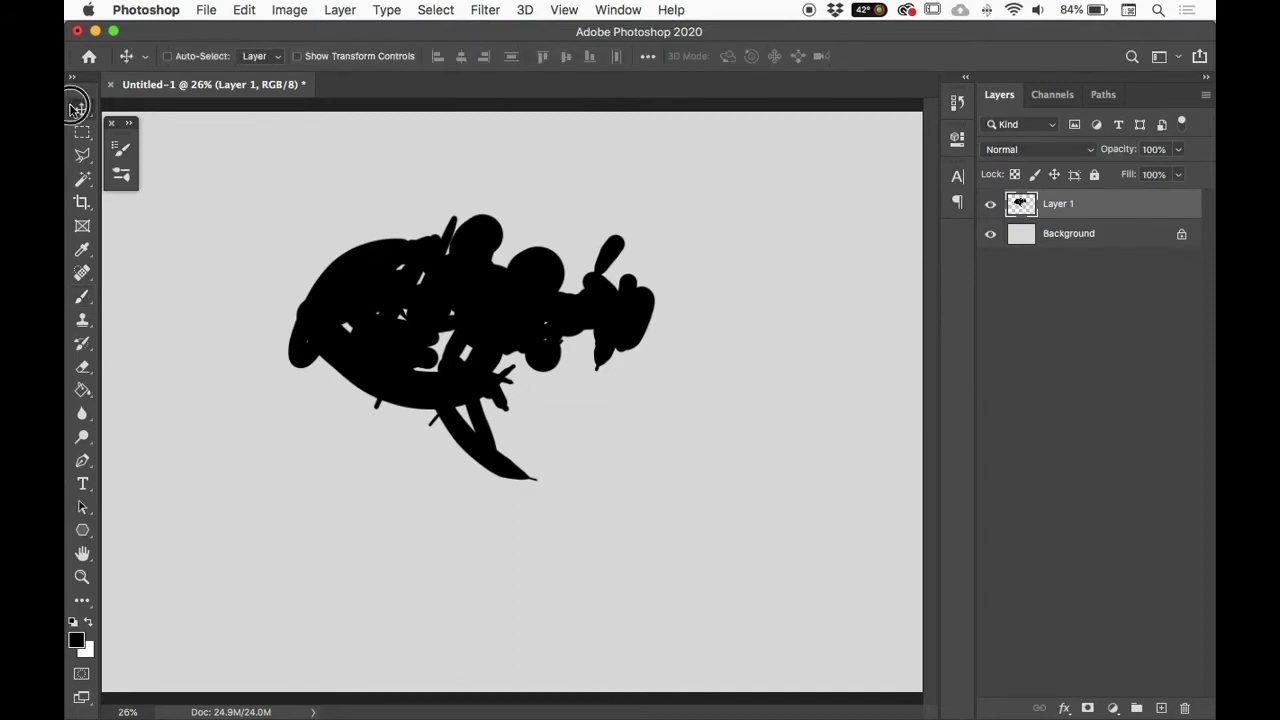
pyautogui.click(297, 57)
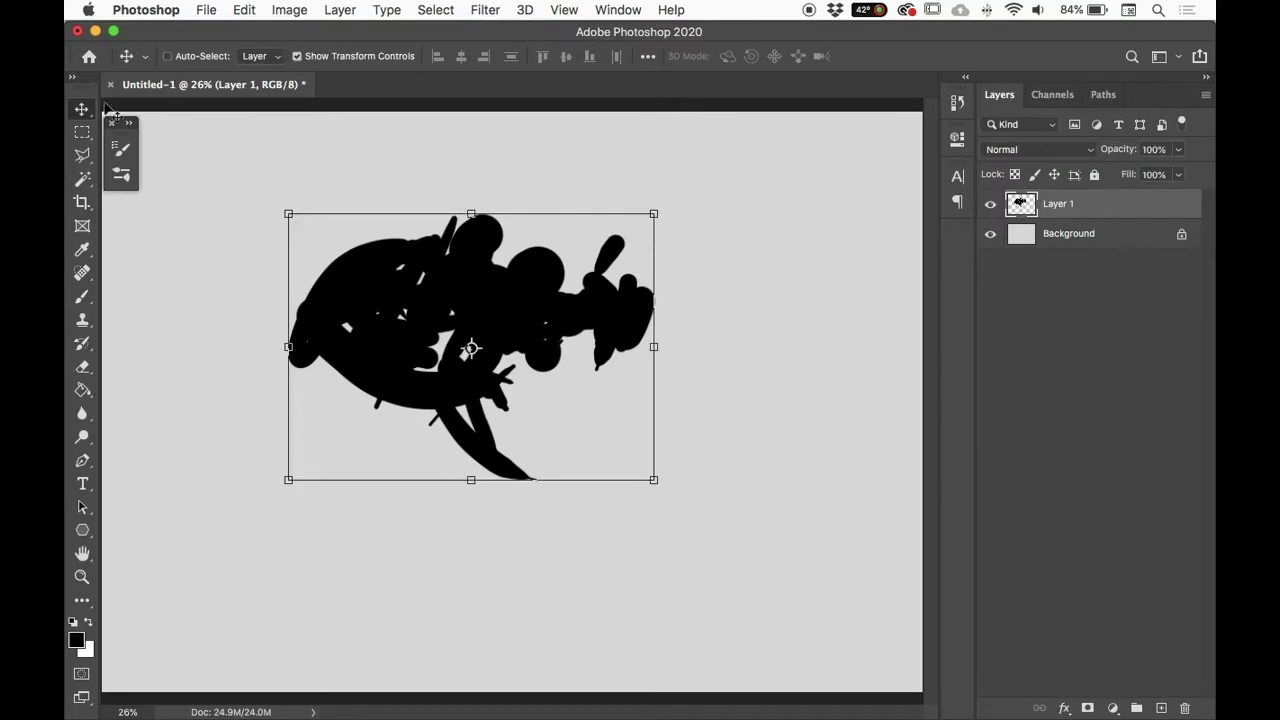
pyautogui.moveTo(676, 196); pyautogui.dragTo(714, 366)
pyautogui.moveTo(556, 426); pyautogui.dragTo(514, 357)
# Step: Flip the black shape horizontally and vertically within the active transform
pyautogui.rightClick(531, 360)
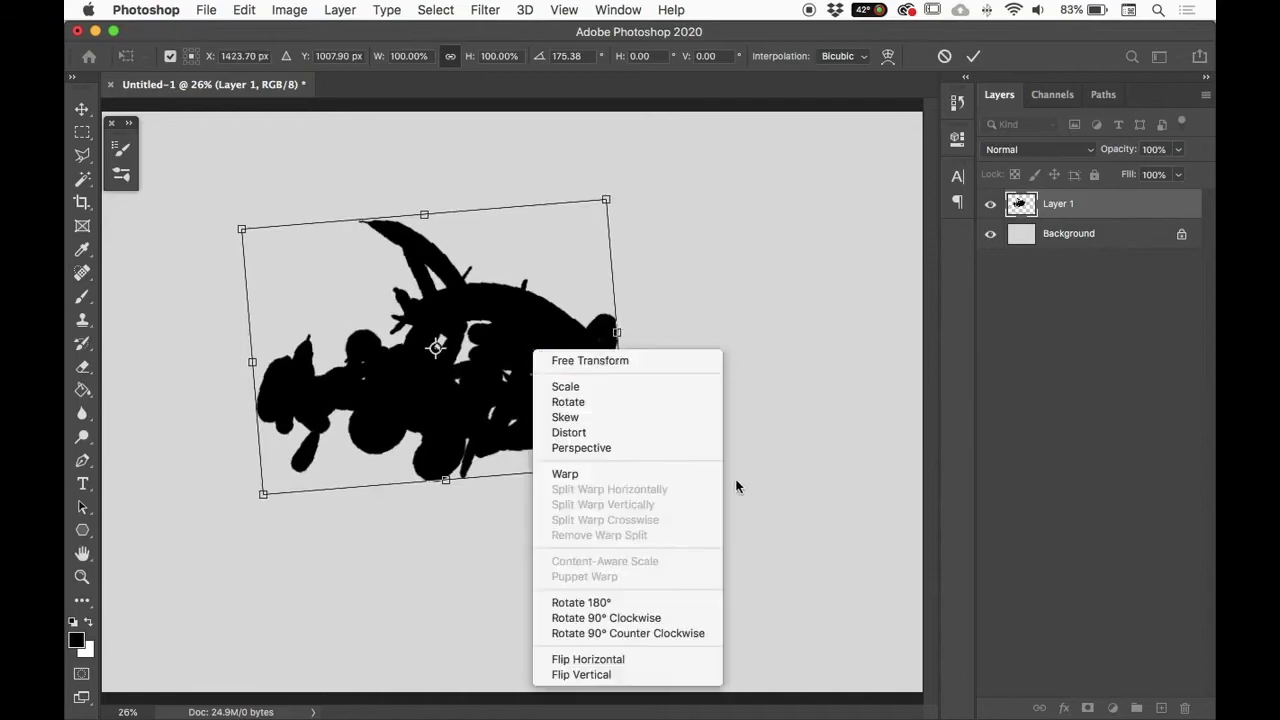
pyautogui.click(631, 661)
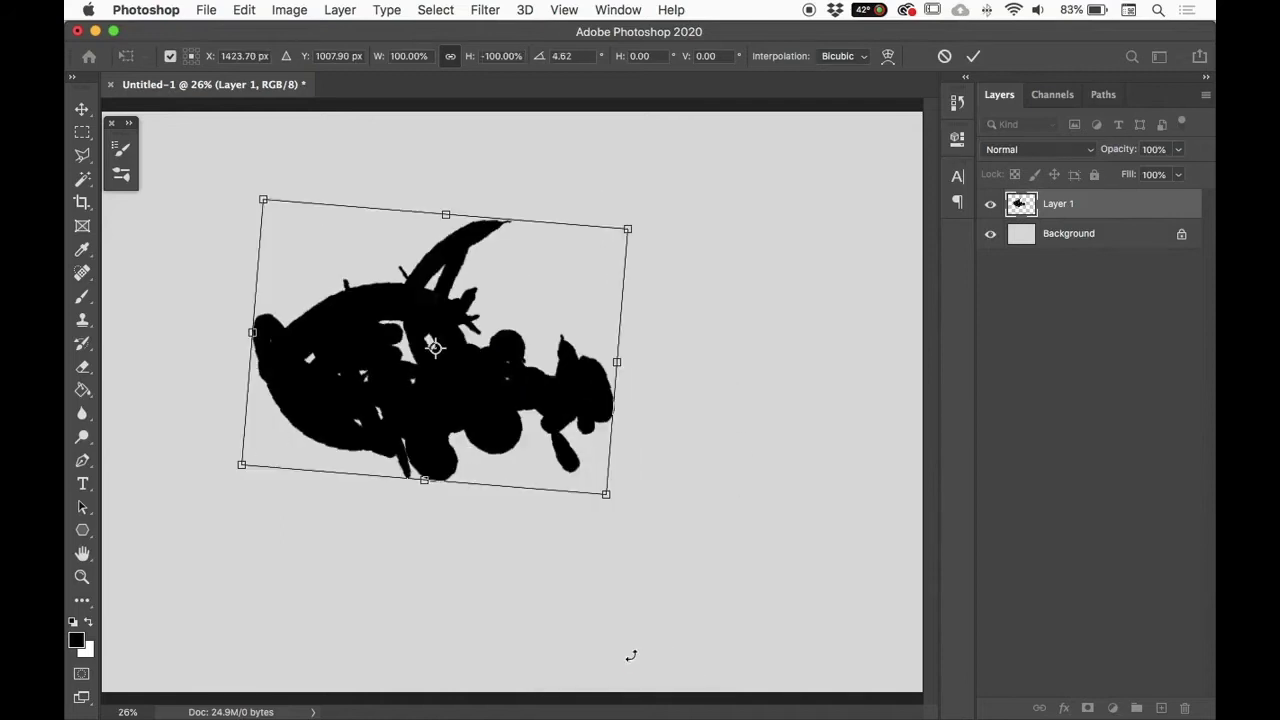
pyautogui.rightClick(511, 415)
pyautogui.click(620, 699)
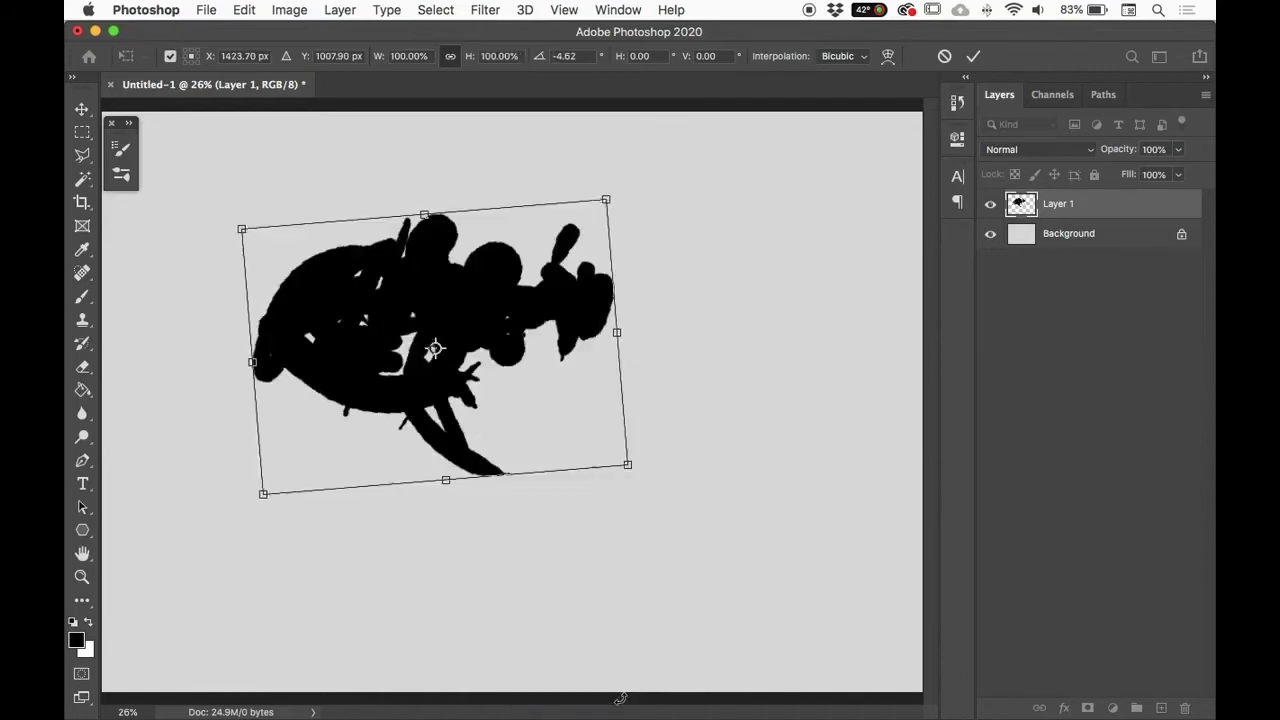
# Step: Scale the shape from its corners, toggling the aspect ratio link, to about 101% width and 96% height
pyautogui.moveTo(628, 465)
pyautogui.mouseDown()
pyautogui.moveTo(560, 385)
pyautogui.moveTo(631, 467)
pyautogui.mouseUp()
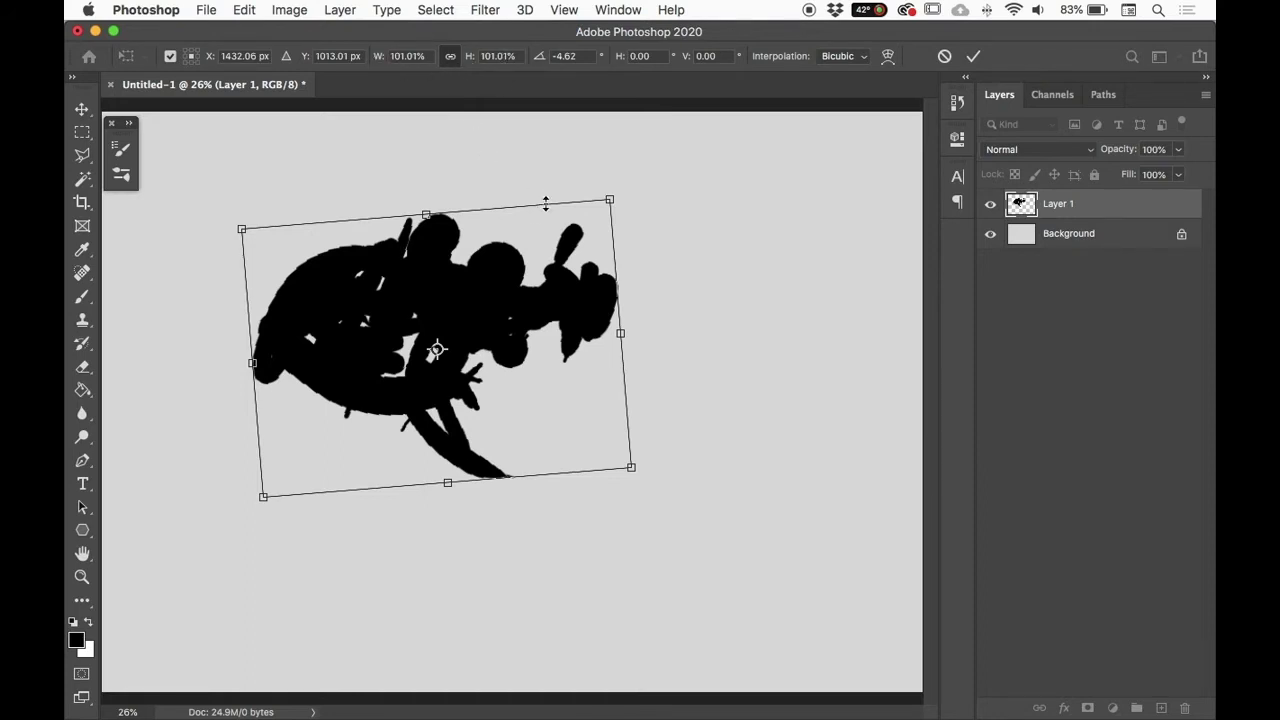
pyautogui.moveTo(611, 198); pyautogui.dragTo(580, 238)
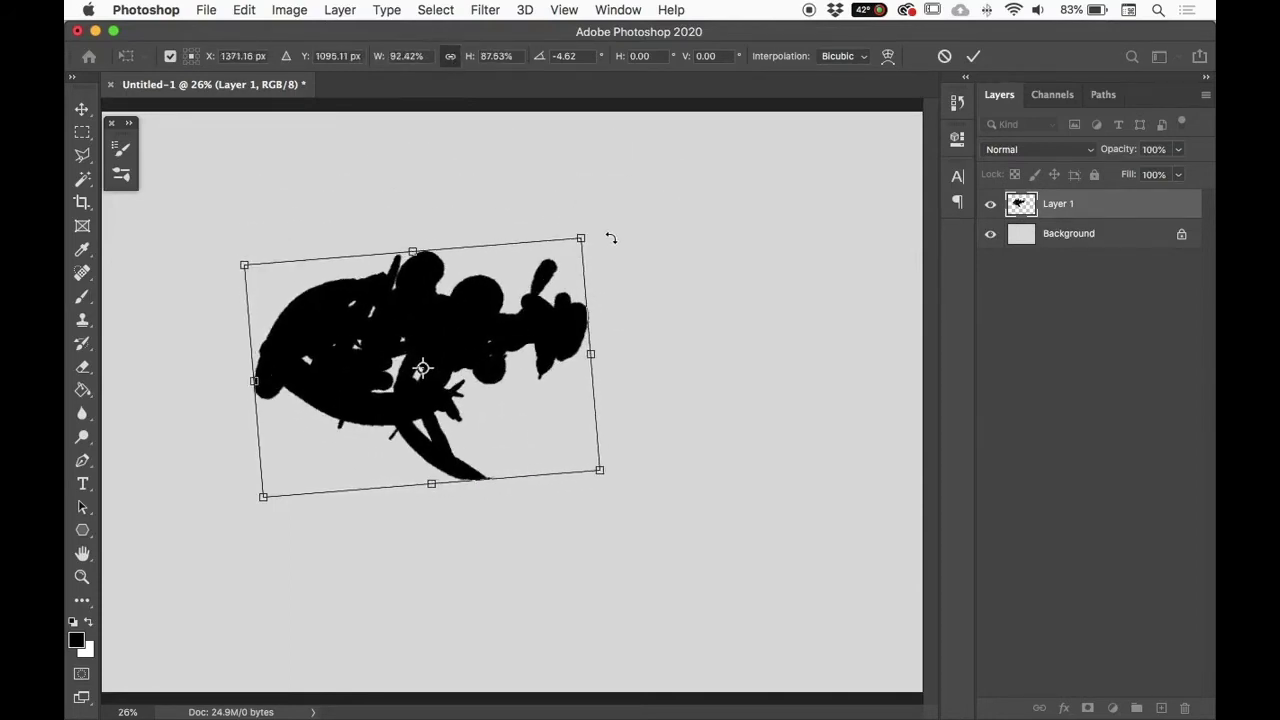
pyautogui.click(450, 56)
pyautogui.moveTo(580, 237); pyautogui.dragTo(609, 203)
# Step: Rotate and reposition the shape until it is roughly upright, commit the transform and hide the transform controls
pyautogui.moveTo(630, 362); pyautogui.dragTo(680, 402)
pyautogui.moveTo(480, 420); pyautogui.dragTo(505, 370)
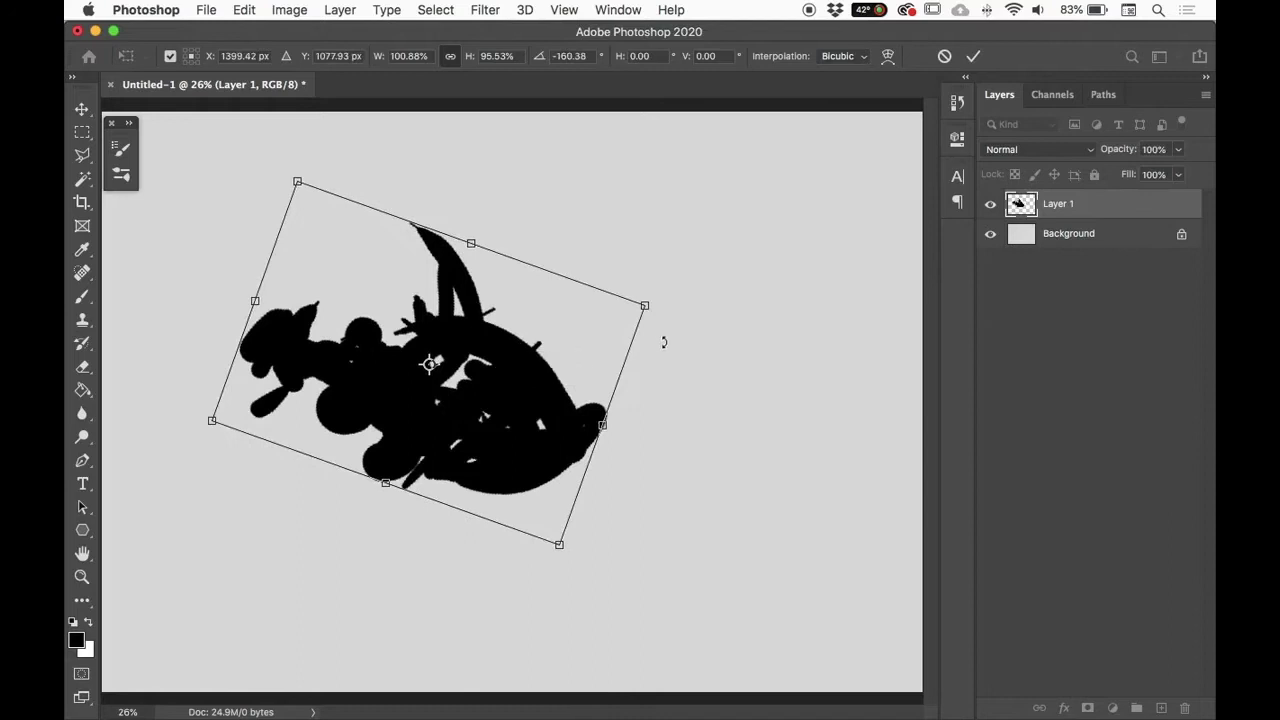
pyautogui.moveTo(655, 440); pyautogui.dragTo(678, 424)
pyautogui.click(973, 56)
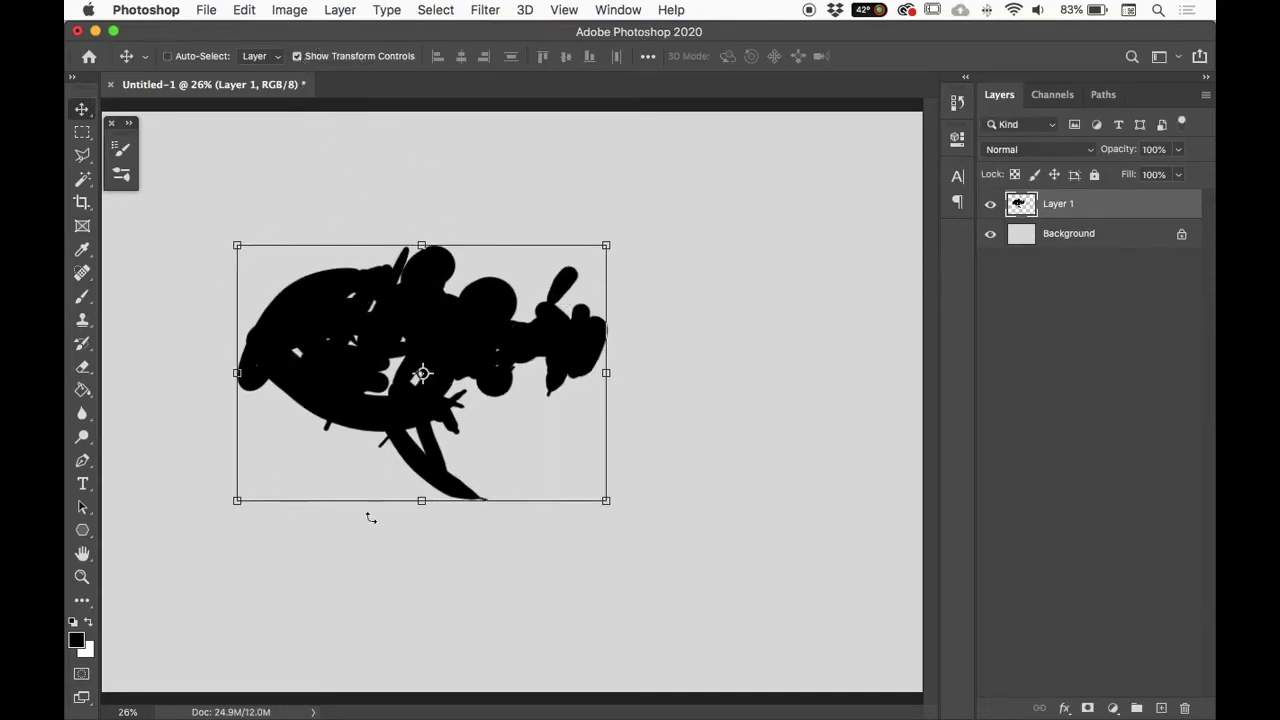
pyautogui.click(297, 57)
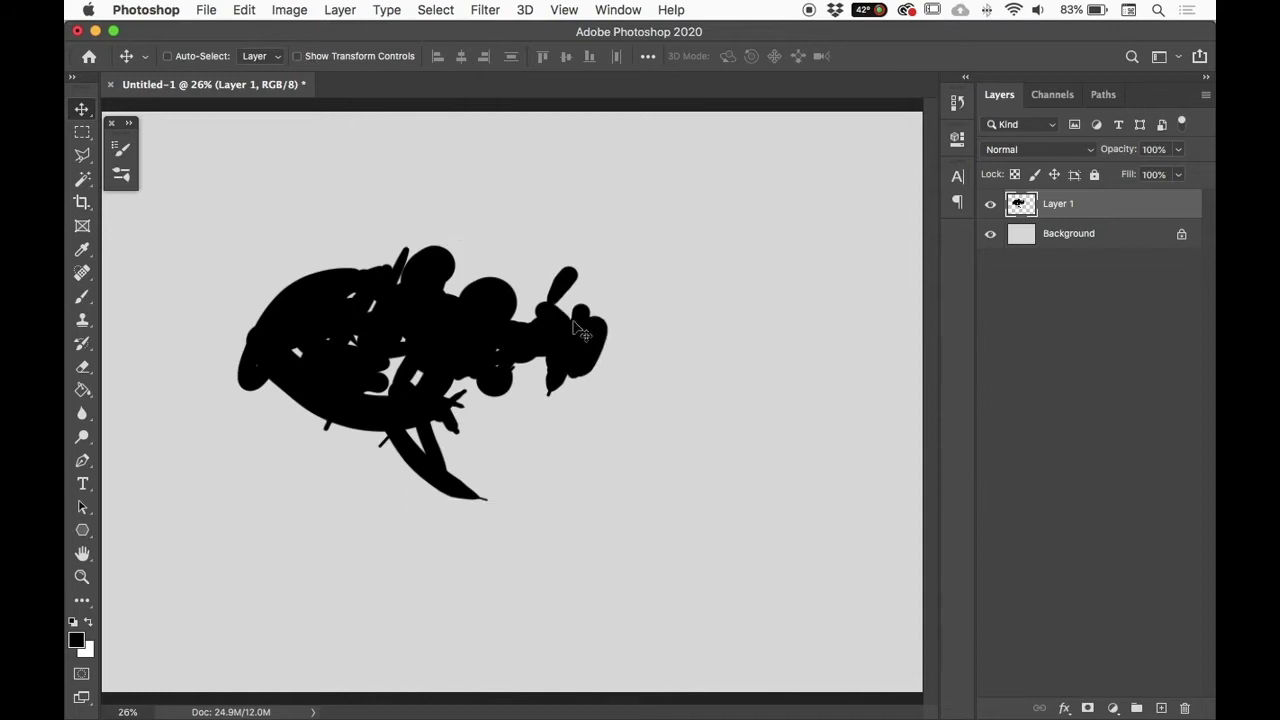
# Step: Paint a flared fish tail at the right end of the shape with the 300 px Brush, adding pointed tips at 150 px
pyautogui.press('b')
pyautogui.moveTo(409, 356)
pyautogui.mouseDown()
pyautogui.moveTo(441, 351)
pyautogui.moveTo(527, 380)
pyautogui.moveTo(532, 366)
pyautogui.moveTo(509, 378)
pyautogui.moveTo(639, 388)
pyautogui.moveTo(601, 330)
pyautogui.moveTo(624, 333)
pyautogui.moveTo(669, 288)
pyautogui.moveTo(606, 338)
pyautogui.moveTo(704, 316)
pyautogui.moveTo(619, 333)
pyautogui.moveTo(663, 348)
pyautogui.moveTo(644, 328)
pyautogui.moveTo(701, 302)
pyautogui.moveTo(662, 370)
pyautogui.moveTo(684, 400)
pyautogui.mouseUp()
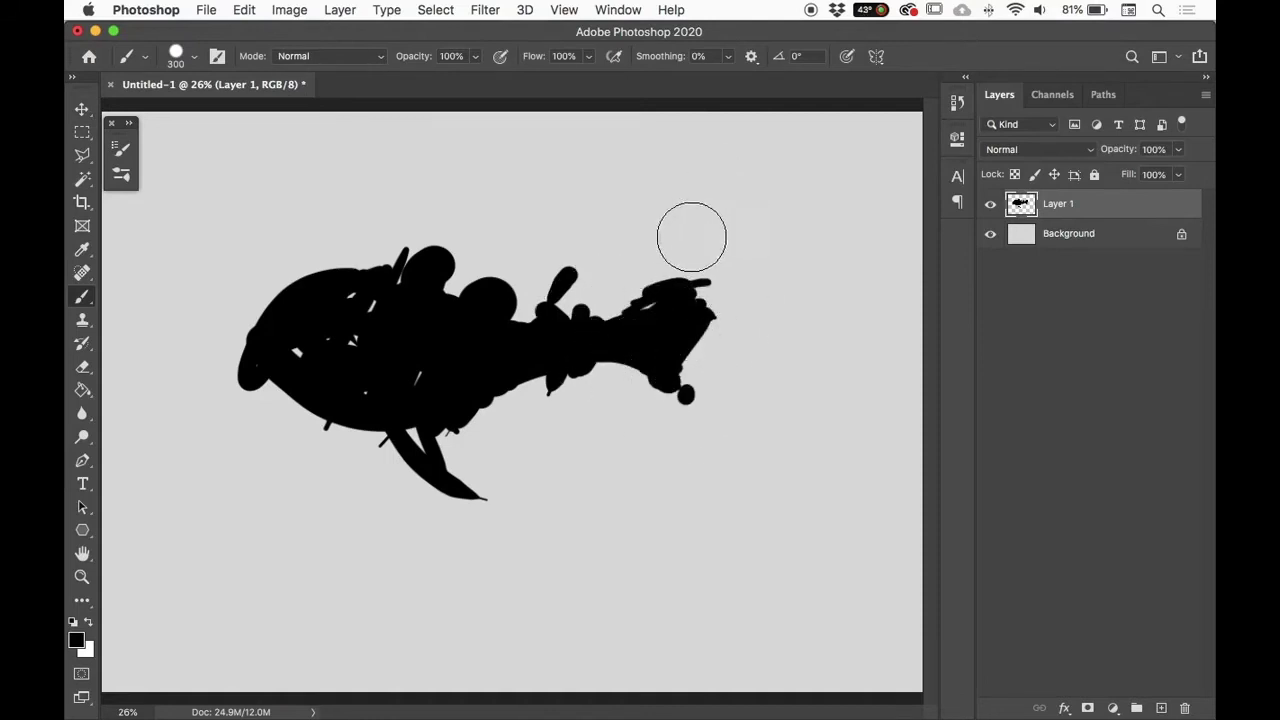
pyautogui.press('[')
pyautogui.press('[')
pyautogui.press('[')
pyautogui.press('[')
pyautogui.moveTo(638, 303)
pyautogui.mouseDown()
pyautogui.moveTo(697, 269)
pyautogui.moveTo(748, 267)
pyautogui.moveTo(714, 268)
pyautogui.moveTo(749, 244)
pyautogui.moveTo(692, 345)
pyautogui.moveTo(684, 393)
pyautogui.mouseUp()
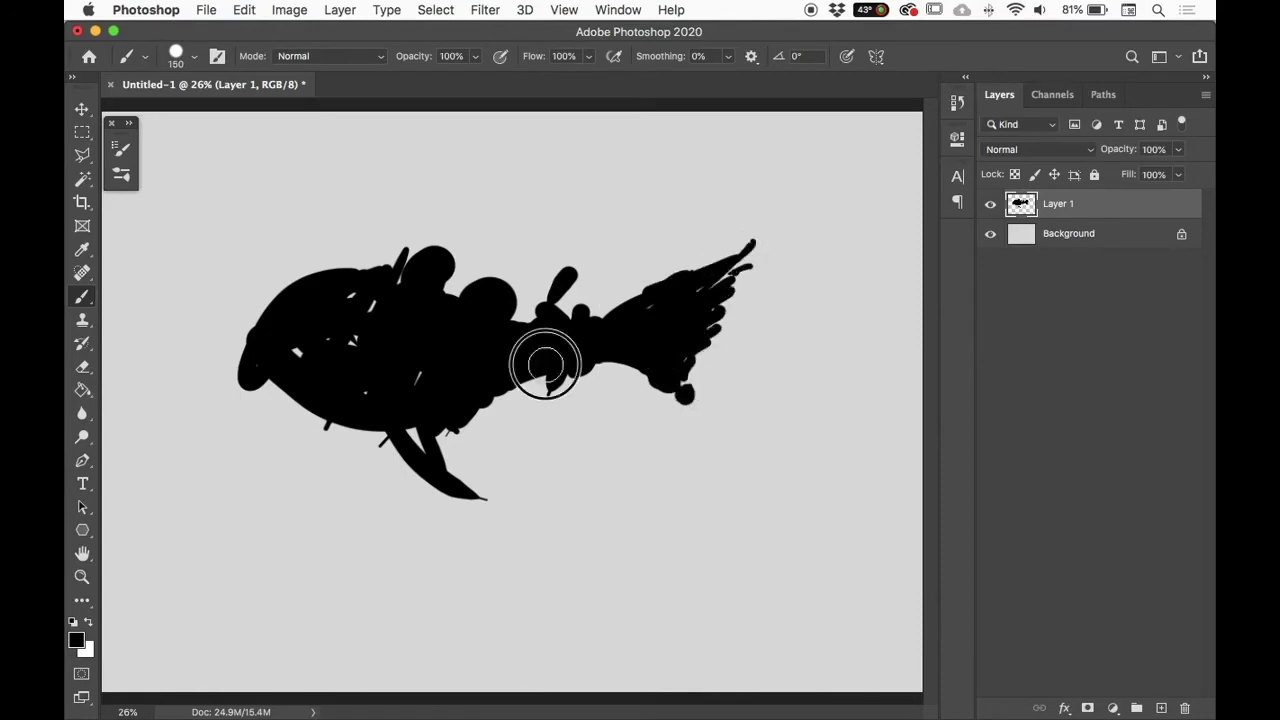
# Step: Fill the gaps inside the body with the 150 px Brush and smooth the belly, lower fin and back outline
pyautogui.moveTo(354, 323)
pyautogui.mouseDown()
pyautogui.moveTo(349, 340)
pyautogui.moveTo(384, 366)
pyautogui.moveTo(289, 366)
pyautogui.moveTo(274, 409)
pyautogui.moveTo(304, 408)
pyautogui.moveTo(320, 434)
pyautogui.moveTo(326, 411)
pyautogui.moveTo(423, 429)
pyautogui.moveTo(480, 391)
pyautogui.moveTo(716, 298)
pyautogui.moveTo(611, 331)
pyautogui.moveTo(423, 434)
pyautogui.moveTo(462, 458)
pyautogui.moveTo(451, 417)
pyautogui.moveTo(434, 451)
pyautogui.moveTo(474, 486)
pyautogui.moveTo(455, 430)
pyautogui.moveTo(626, 343)
pyautogui.mouseUp()
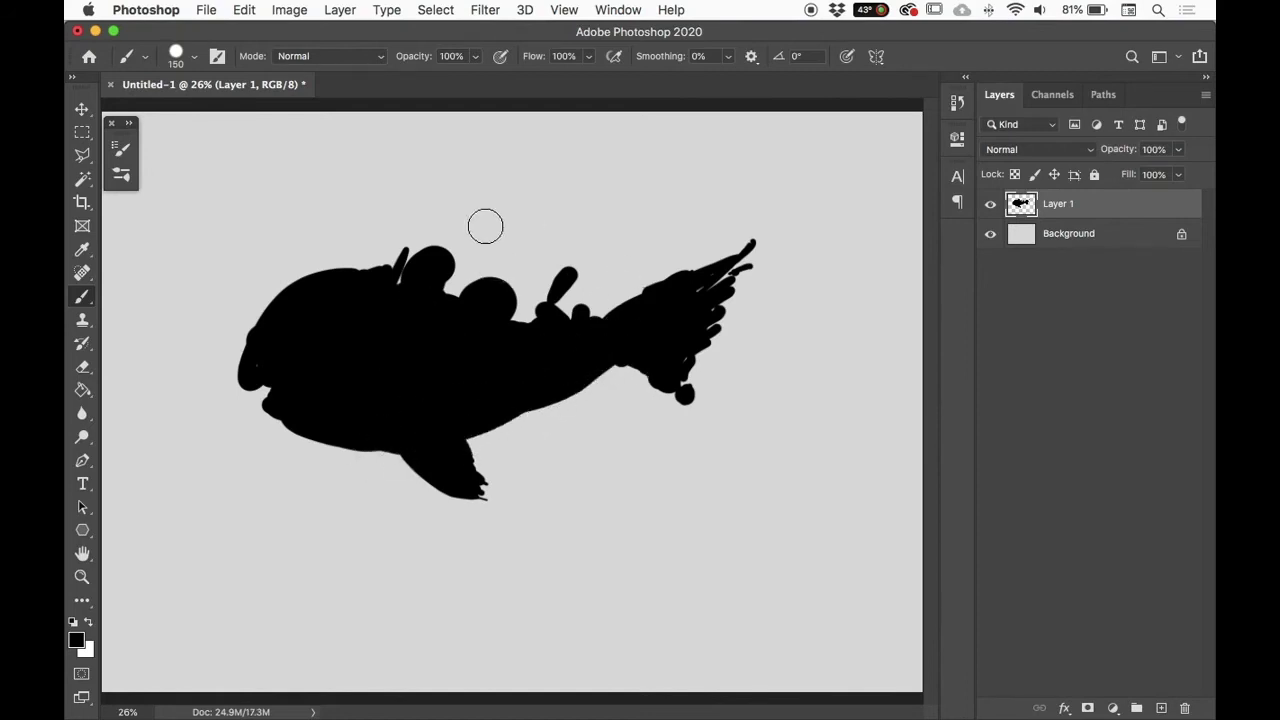
pyautogui.click(381, 276)
pyautogui.moveTo(357, 277)
pyautogui.mouseDown()
pyautogui.moveTo(289, 302)
pyautogui.moveTo(357, 257)
pyautogui.moveTo(398, 257)
pyautogui.moveTo(400, 283)
pyautogui.moveTo(443, 284)
pyautogui.moveTo(427, 270)
pyautogui.moveTo(470, 309)
pyautogui.moveTo(622, 318)
pyautogui.mouseUp()
pyautogui.moveTo(591, 363); pyautogui.dragTo(669, 369)
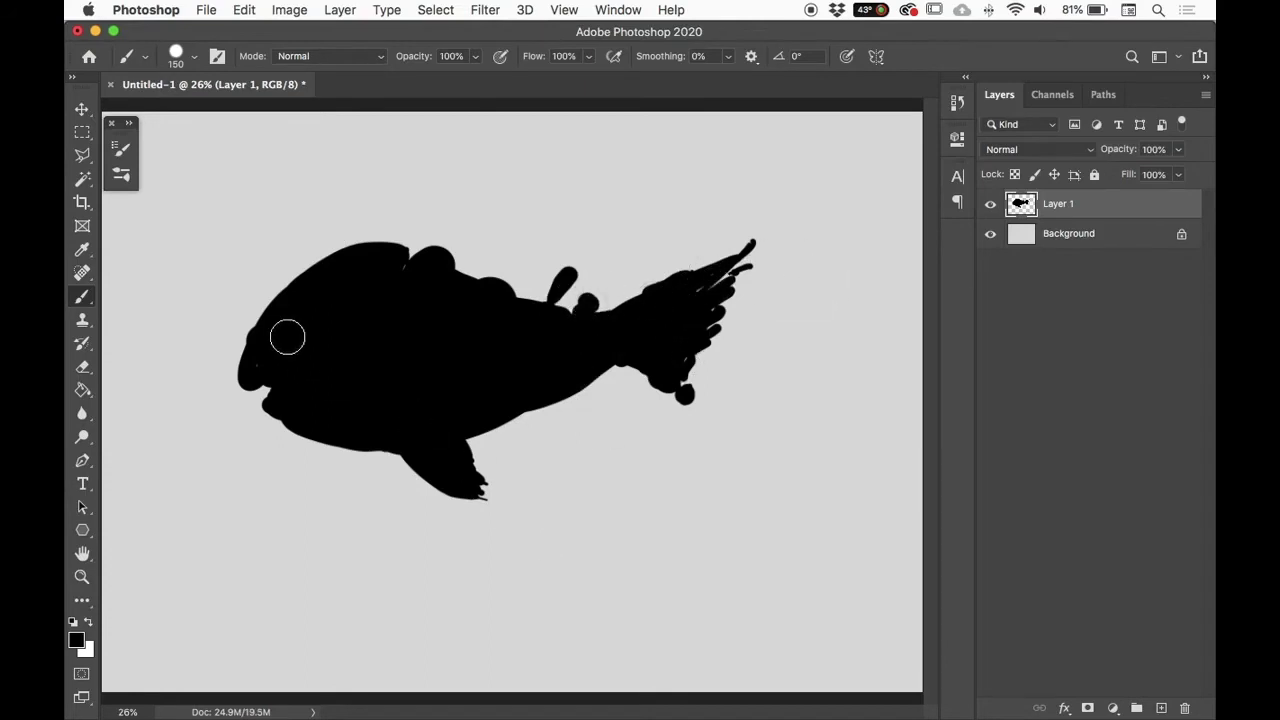
# Step: Enlarge the Brush to 300 px and build up a rounded forehead at the left end of the fish
pyautogui.press(']')
pyautogui.press(']')
pyautogui.moveTo(277, 294)
pyautogui.mouseDown()
pyautogui.moveTo(277, 306)
pyautogui.moveTo(320, 286)
pyautogui.mouseUp()
pyautogui.press(']')
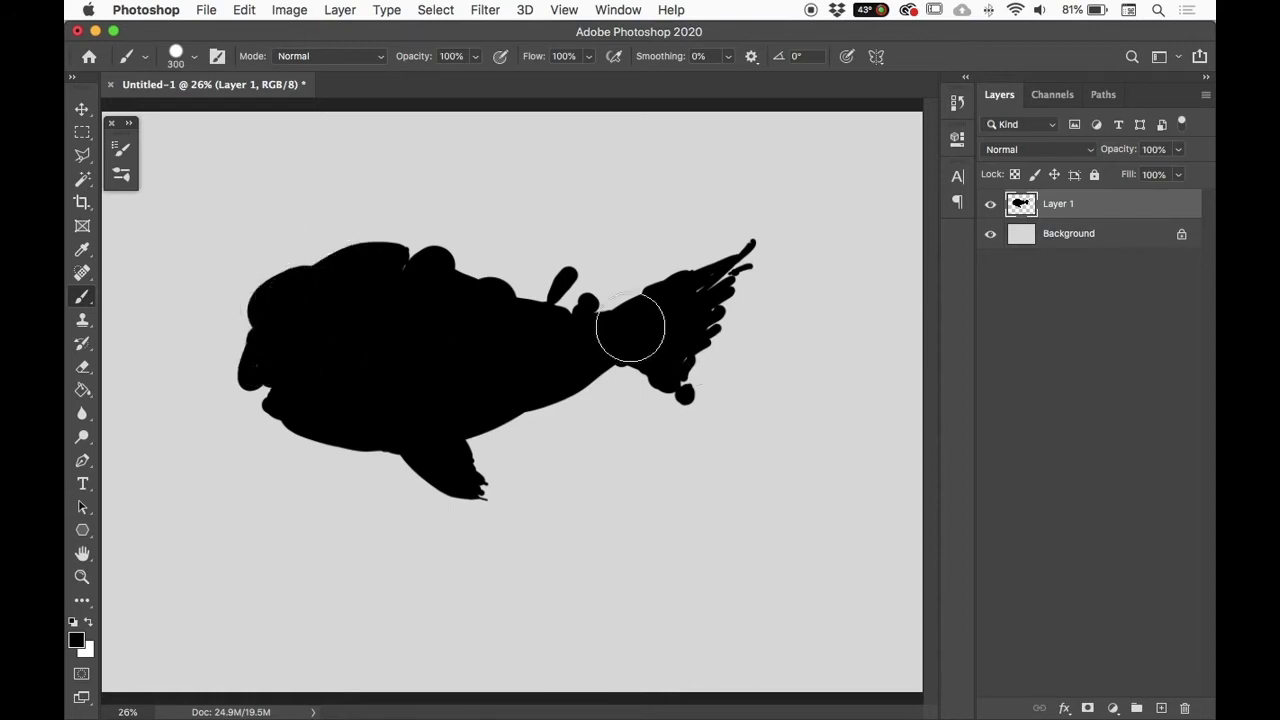
pyautogui.moveTo(257, 323); pyautogui.dragTo(370, 310)
# Step: Shrink the Brush to 90 px and then 70 px to paint thin, ragged tips along the tail fin
pyautogui.press('[')
pyautogui.press('[')
pyautogui.press('[')
pyautogui.press('[')
pyautogui.press('[')
pyautogui.press('[')
pyautogui.press('[')
pyautogui.moveTo(664, 295); pyautogui.dragTo(786, 231)
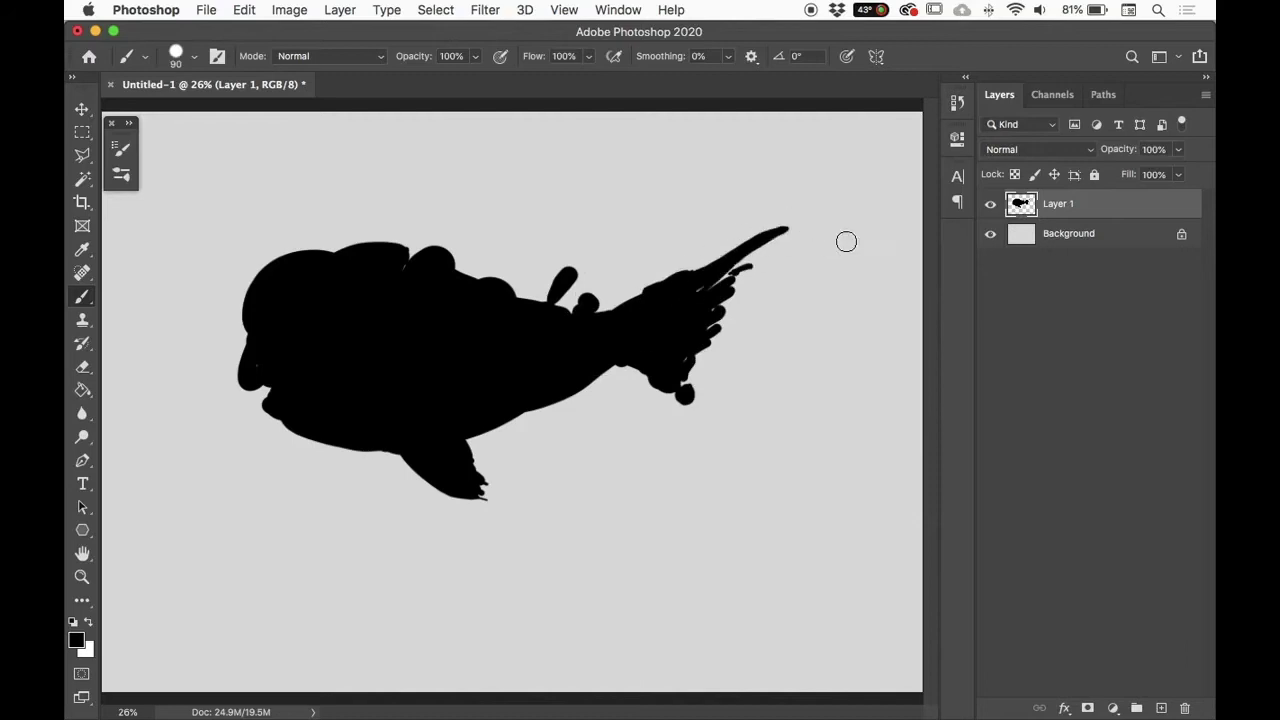
pyautogui.press('[')
pyautogui.moveTo(702, 291); pyautogui.dragTo(774, 259)
pyautogui.moveTo(745, 304); pyautogui.dragTo(704, 336)
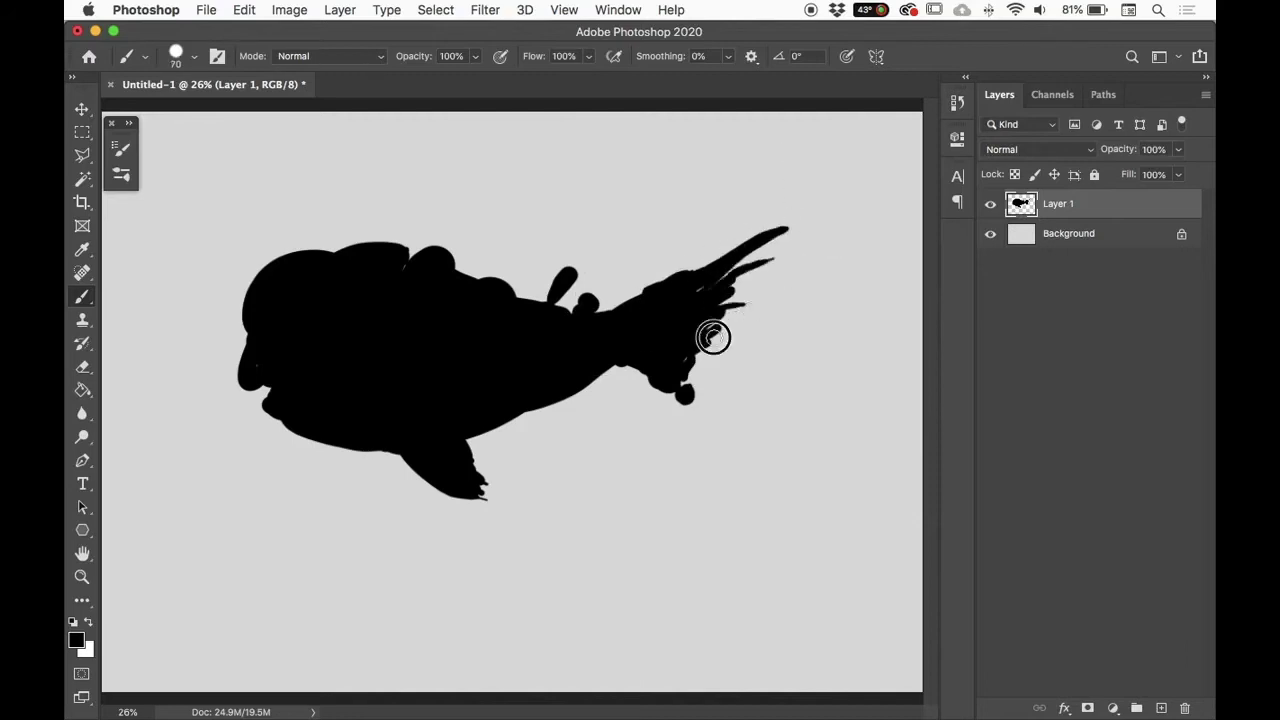
pyautogui.moveTo(686, 395); pyautogui.dragTo(698, 405)
pyautogui.click(668, 392)
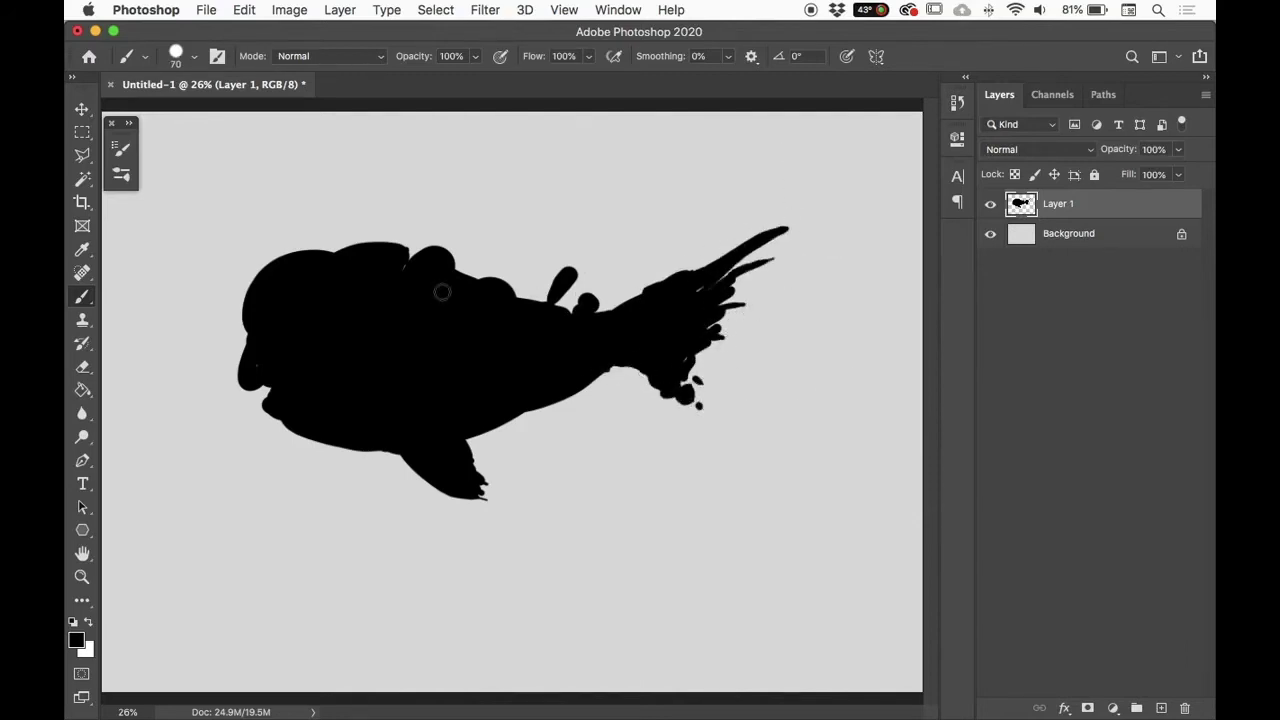
# Step: Set the Eraser to the Hard Round Pressure Size preset at 125 px and trim the belly and upper tail edges
pyautogui.press('e')
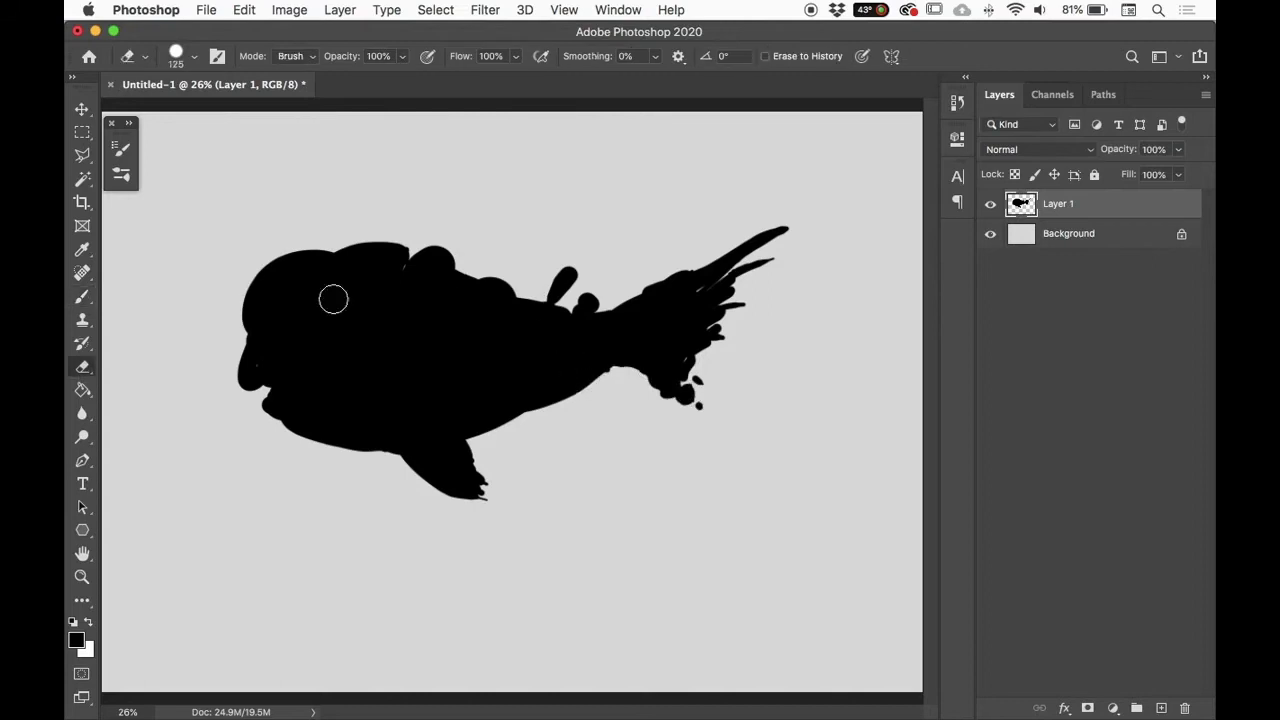
pyautogui.click(85, 372)
pyautogui.click(177, 54)
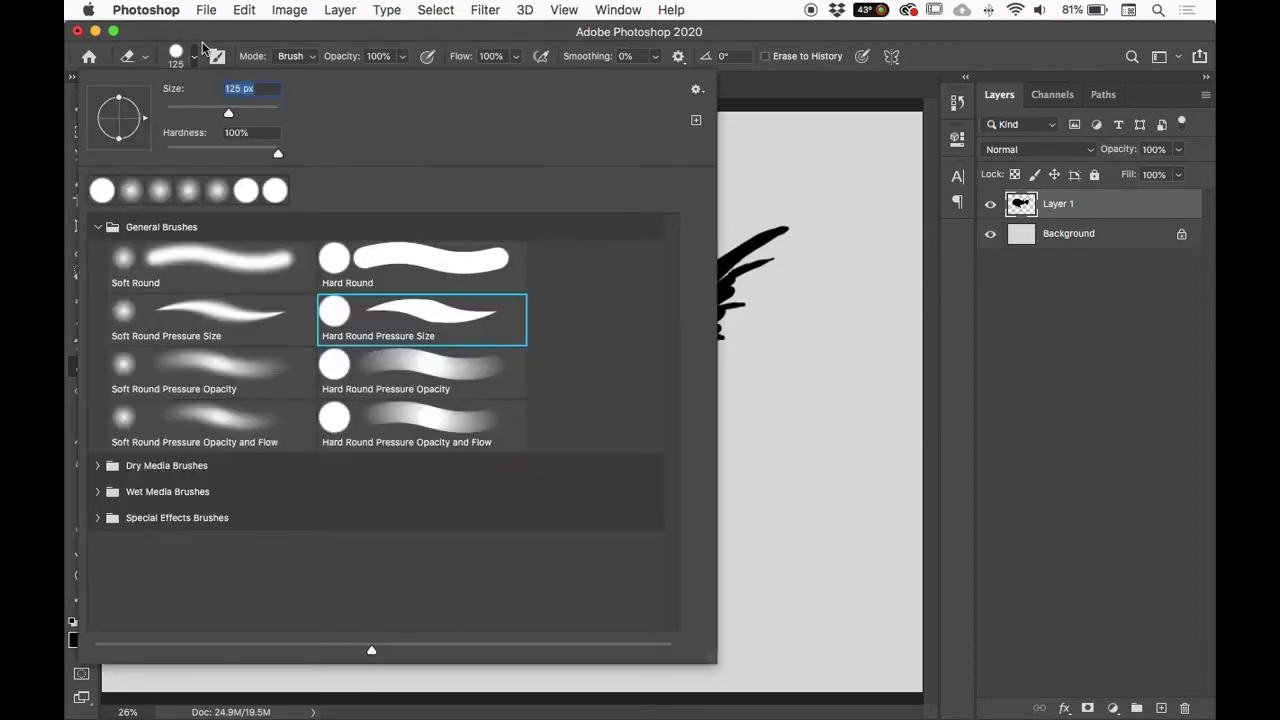
pyautogui.click(440, 272)
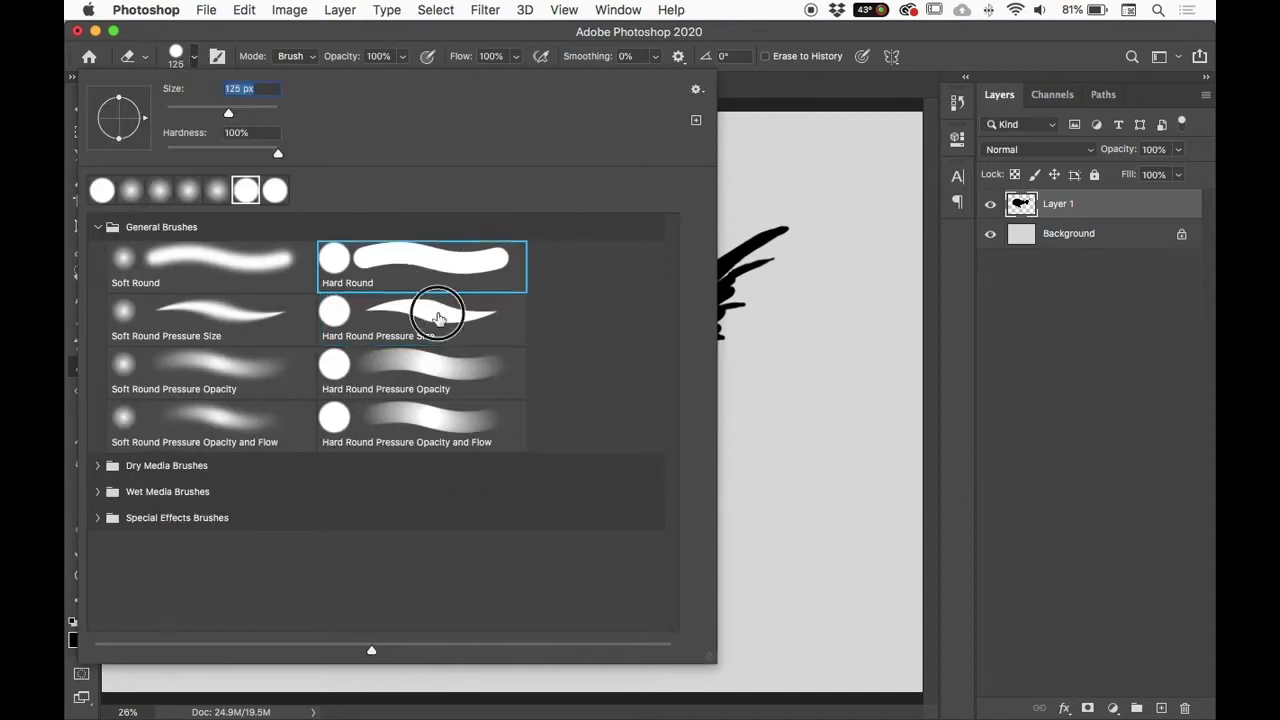
pyautogui.click(472, 308)
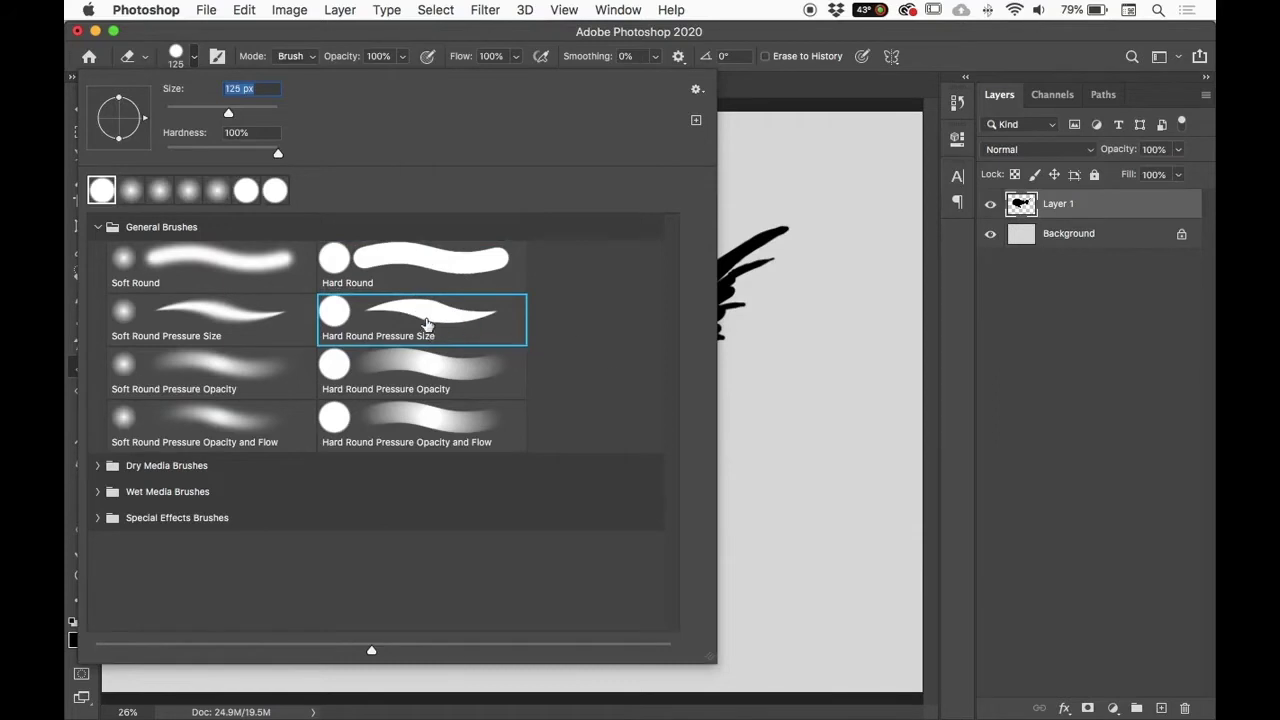
pyautogui.click(779, 384)
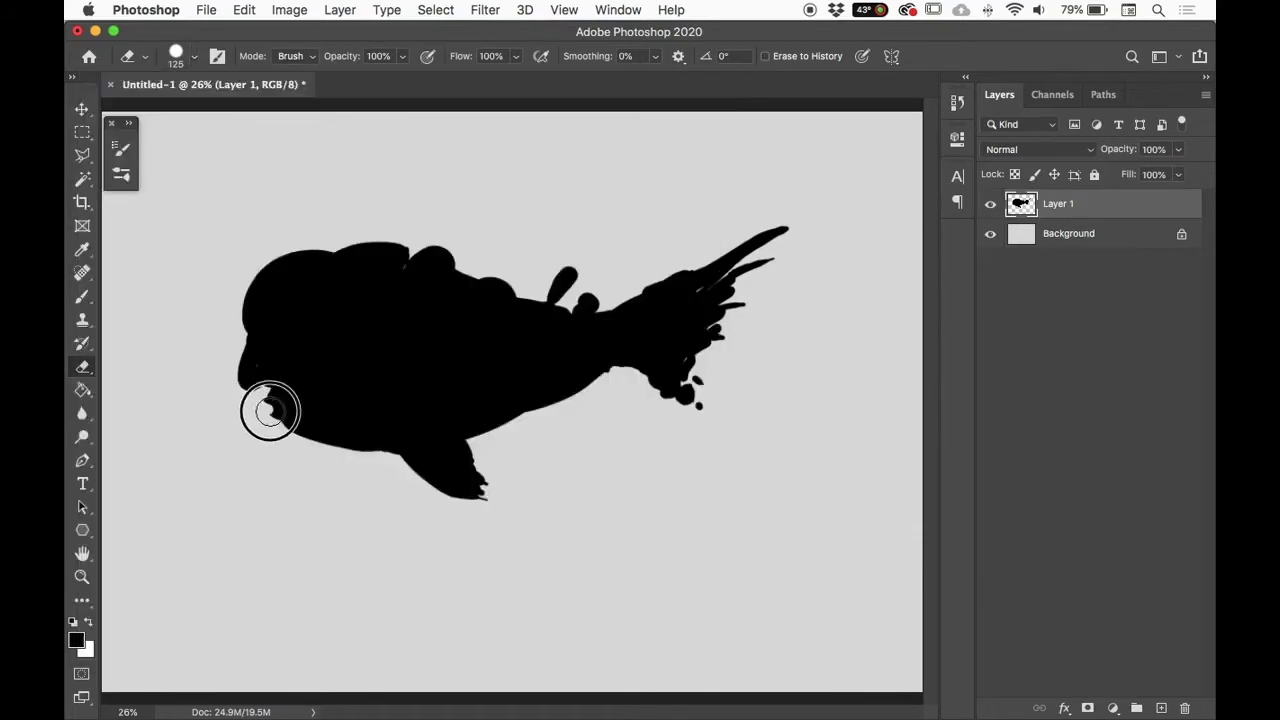
pyautogui.moveTo(284, 419)
pyautogui.mouseDown()
pyautogui.moveTo(425, 460)
pyautogui.moveTo(350, 445)
pyautogui.moveTo(518, 417)
pyautogui.moveTo(484, 438)
pyautogui.moveTo(645, 368)
pyautogui.mouseUp()
pyautogui.moveTo(609, 289)
pyautogui.mouseDown()
pyautogui.moveTo(730, 241)
pyautogui.moveTo(765, 306)
pyautogui.mouseUp()
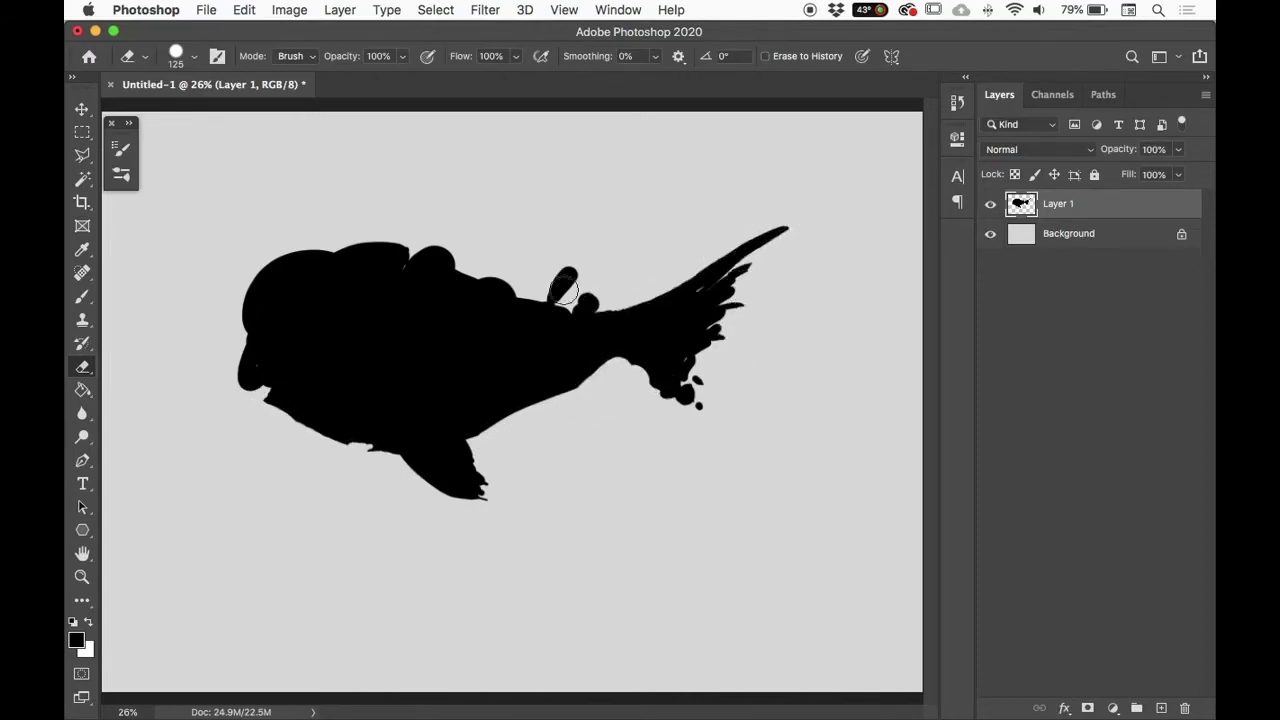
# Step: Erase a row of jagged teeth into the fish's mouth, reducing the Eraser to 50 px for the smaller ones
pyautogui.moveTo(248, 362)
pyautogui.mouseDown()
pyautogui.moveTo(242, 396)
pyautogui.moveTo(294, 385)
pyautogui.mouseUp()
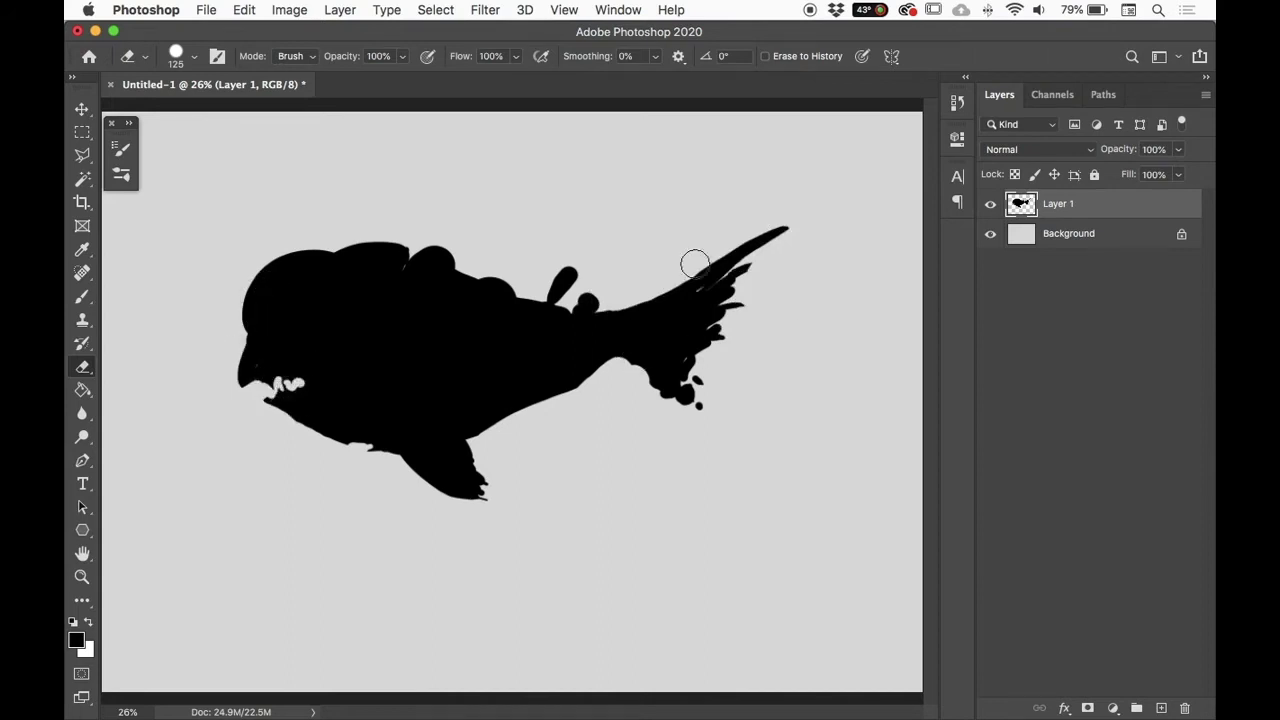
pyautogui.press('[')
pyautogui.press('[')
pyautogui.press('[')
pyautogui.press('[')
pyautogui.press('[')
pyautogui.press('[')
pyautogui.press('[')
pyautogui.moveTo(303, 382); pyautogui.dragTo(317, 379)
pyautogui.moveTo(313, 393); pyautogui.dragTo(315, 386)
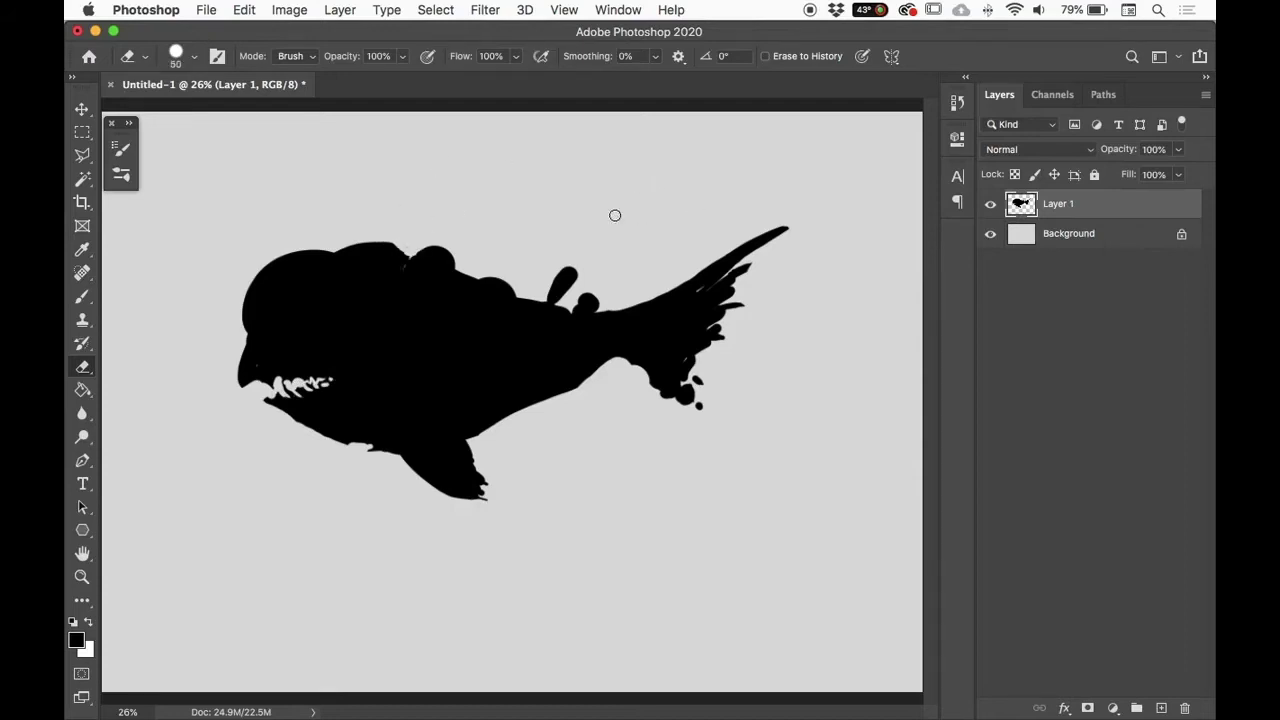
# Step: Smooth the bumps along the back with the Eraser and paint a pointed dorsal fin with the 70 px Brush
pyautogui.moveTo(318, 252)
pyautogui.mouseDown()
pyautogui.moveTo(407, 254)
pyautogui.moveTo(350, 242)
pyautogui.moveTo(406, 253)
pyautogui.moveTo(476, 231)
pyautogui.moveTo(445, 258)
pyautogui.moveTo(462, 256)
pyautogui.moveTo(484, 287)
pyautogui.mouseUp()
pyautogui.press(']')
pyautogui.press(']')
pyautogui.press(']')
pyautogui.press('b')
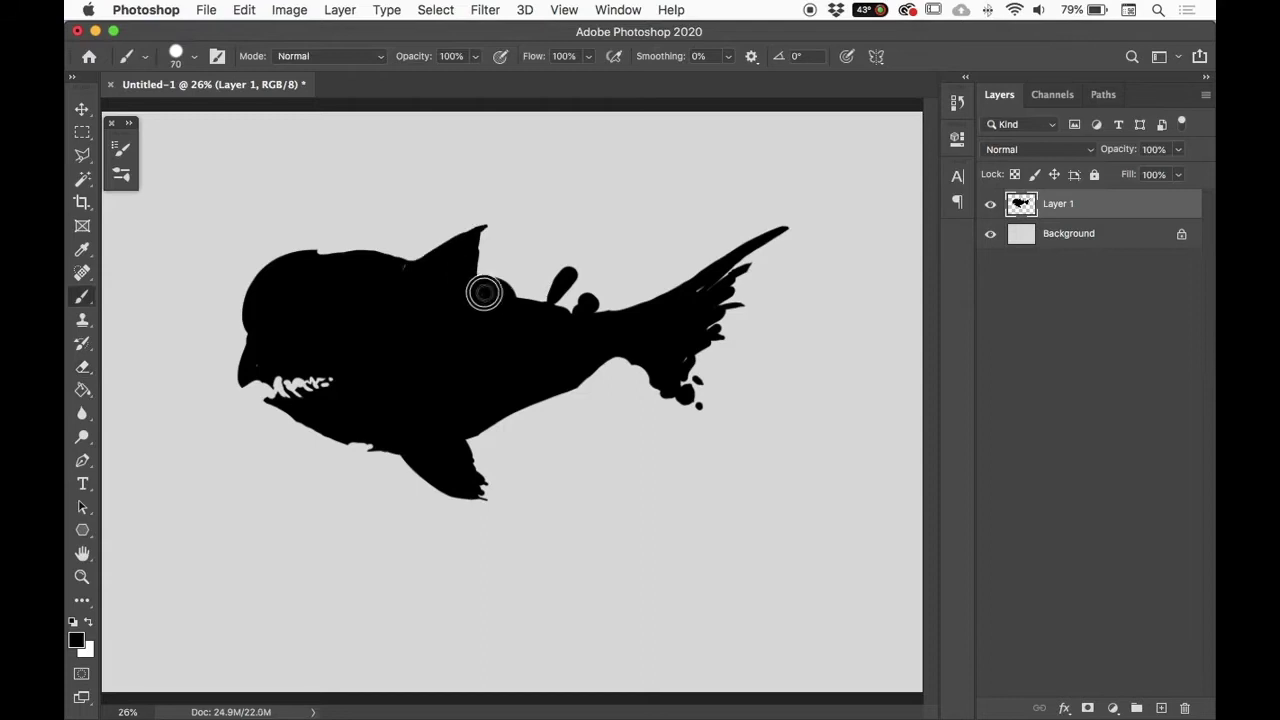
# Step: Erase the stray blobs behind the dorsal fin and below the tail, and clean up the top of the head
pyautogui.press('e')
pyautogui.moveTo(566, 272)
pyautogui.mouseDown()
pyautogui.moveTo(554, 287)
pyautogui.moveTo(580, 271)
pyautogui.moveTo(557, 294)
pyautogui.moveTo(486, 280)
pyautogui.moveTo(592, 304)
pyautogui.mouseUp()
pyautogui.moveTo(649, 387); pyautogui.dragTo(698, 415)
pyautogui.moveTo(327, 225)
pyautogui.mouseDown()
pyautogui.moveTo(314, 249)
pyautogui.moveTo(326, 245)
pyautogui.mouseUp()
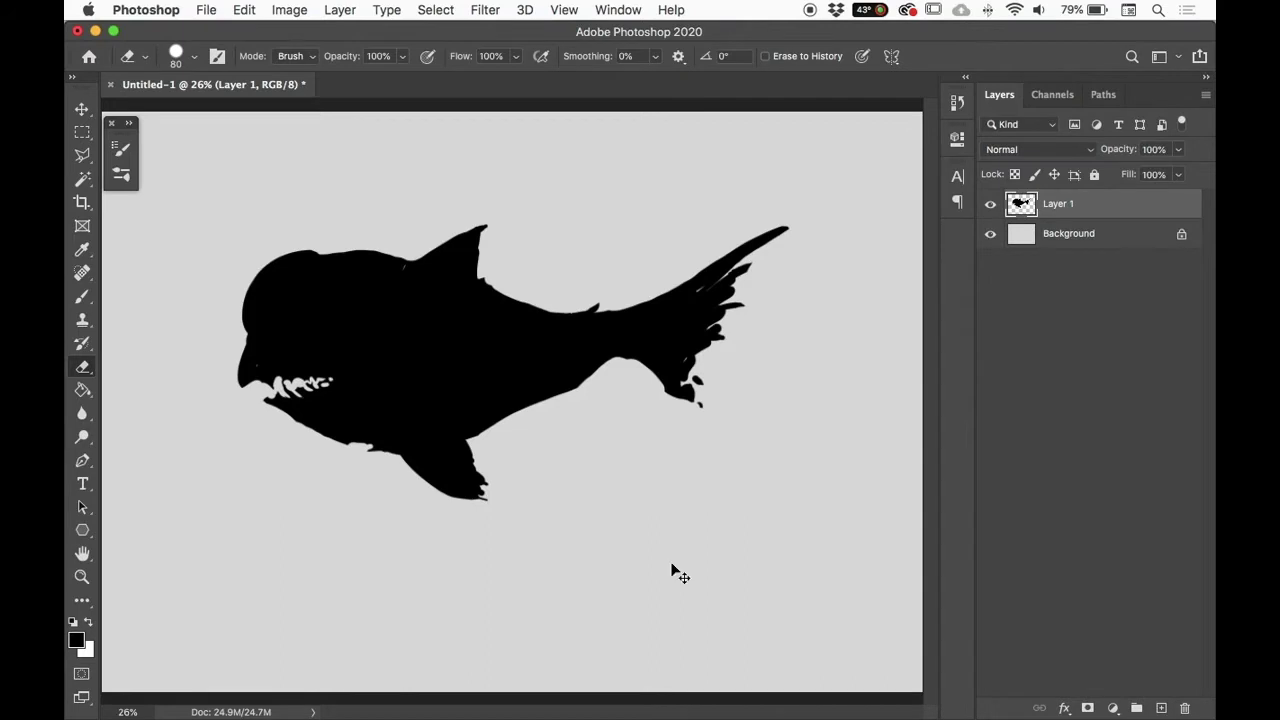
# Step: Free Transform the shark down to a very small size in the canvas's upper left corner and commit it
pyautogui.press('super+minus')
pyautogui.press('super+minus')
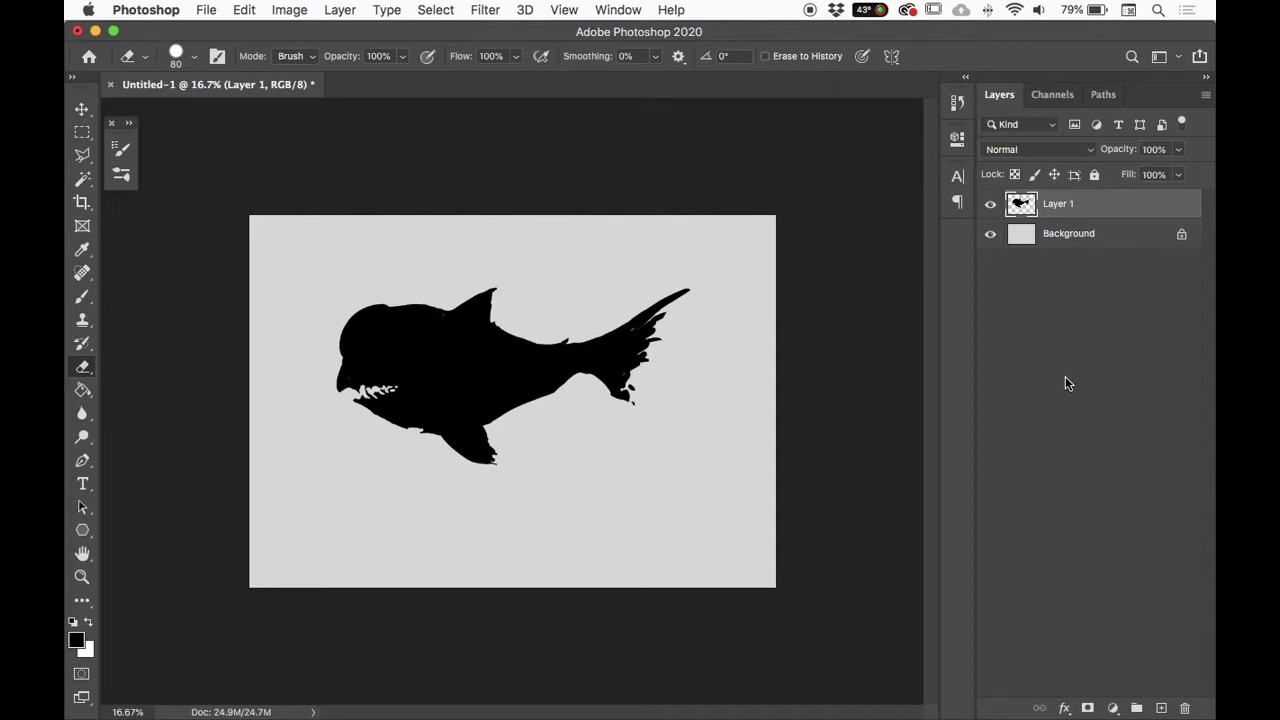
pyautogui.press('super+0')
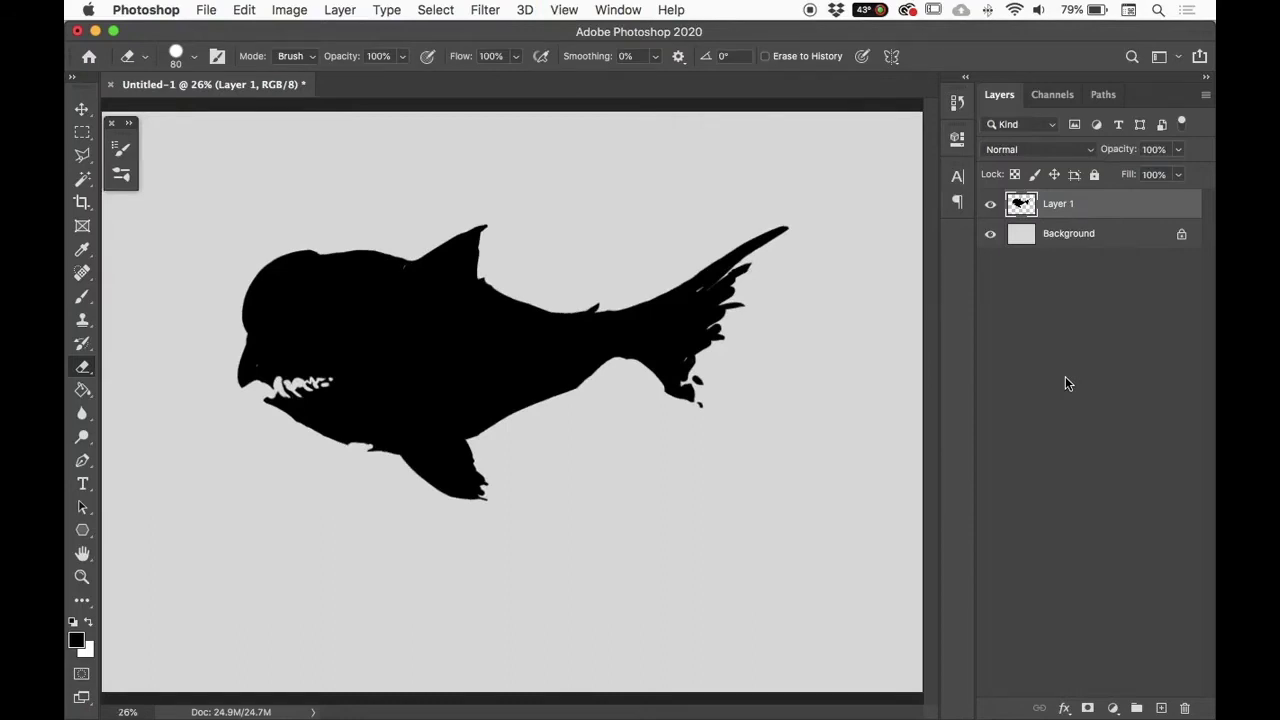
pyautogui.press('super+t')
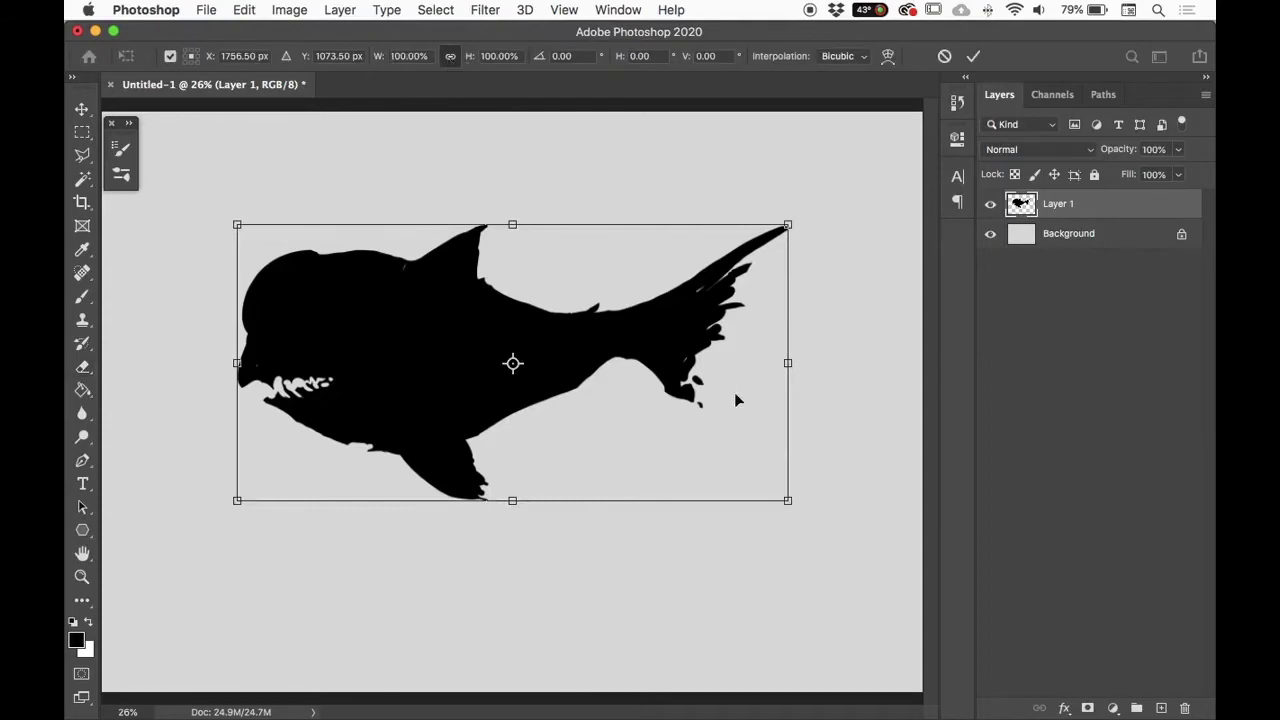
pyautogui.moveTo(787, 505); pyautogui.dragTo(238, 180)
pyautogui.press('Return')
pyautogui.press('e')
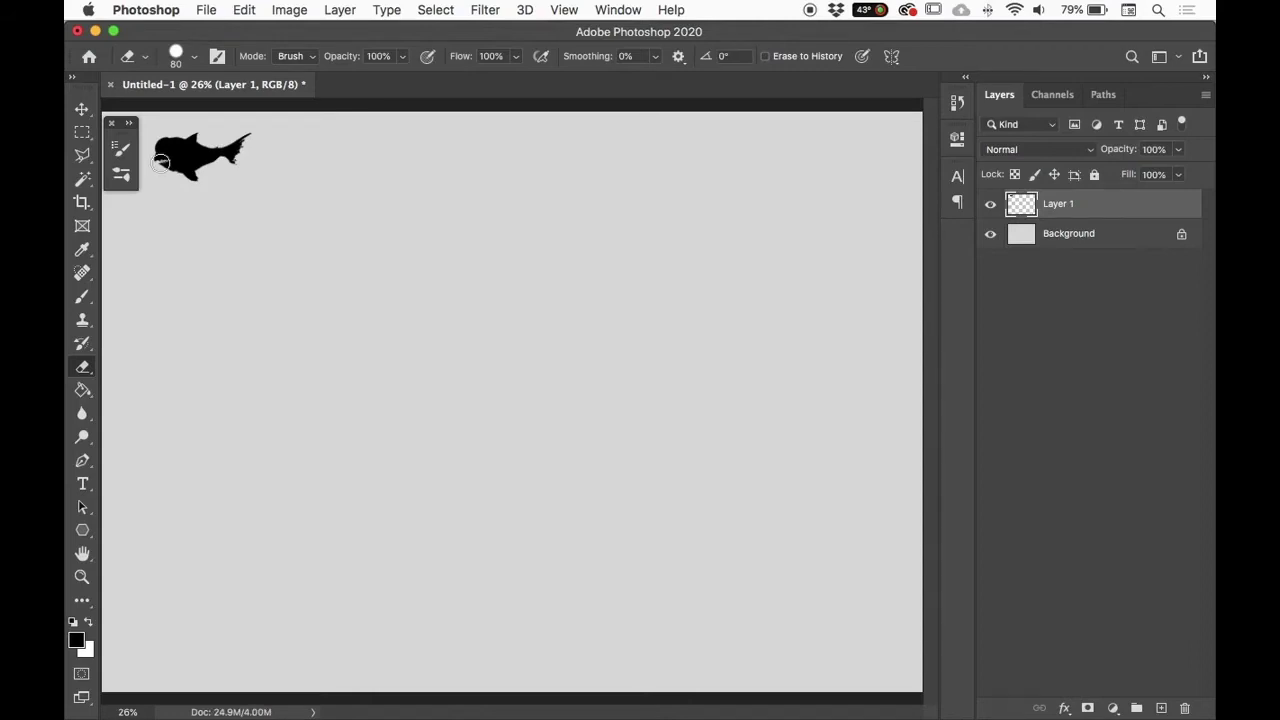
# Step: Free Transform the tiny shark up to about 651%, center it on the canvas and commit
pyautogui.press('super+t')
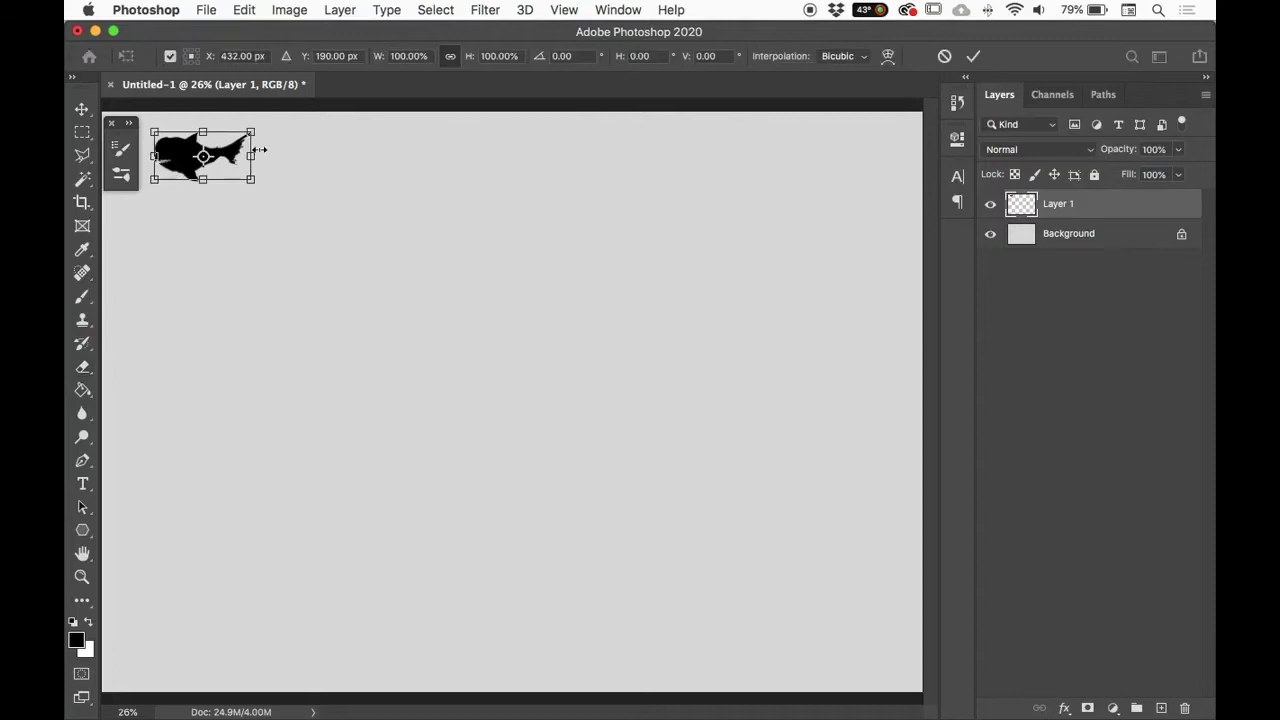
pyautogui.moveTo(251, 178); pyautogui.dragTo(750, 525)
pyautogui.moveTo(557, 357); pyautogui.dragTo(594, 407)
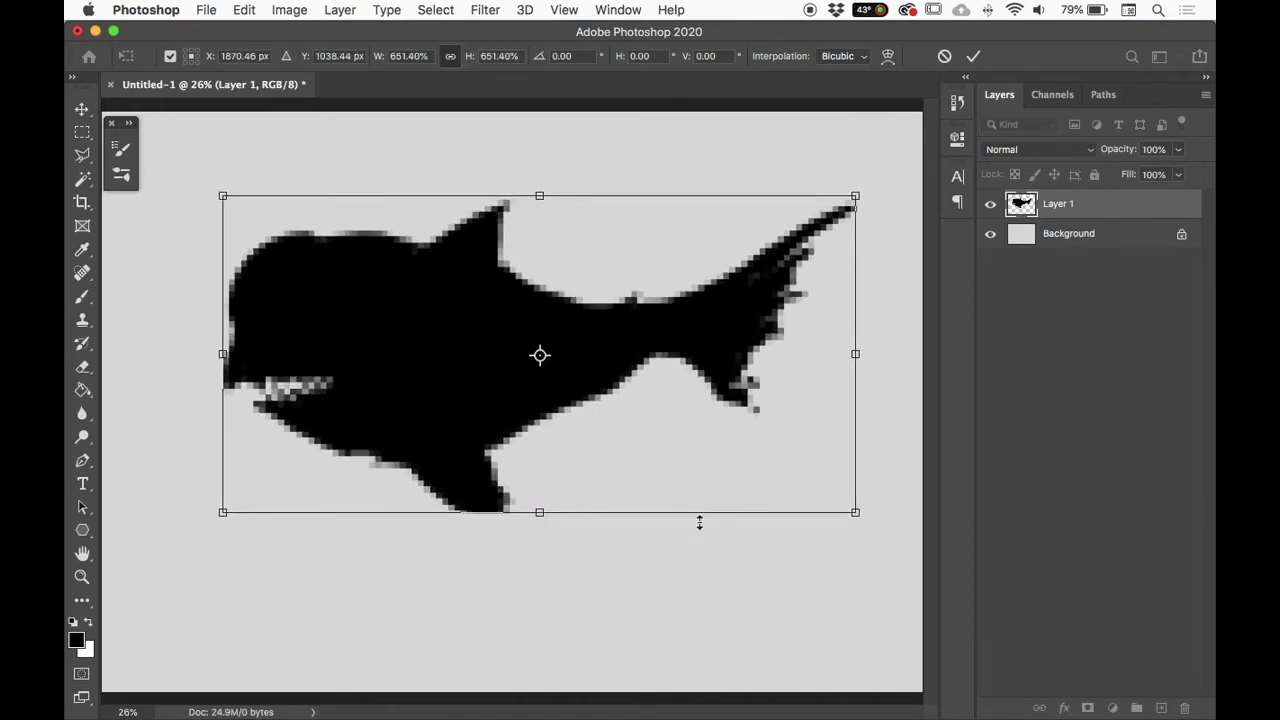
pyautogui.press('Return')
pyautogui.press('e')
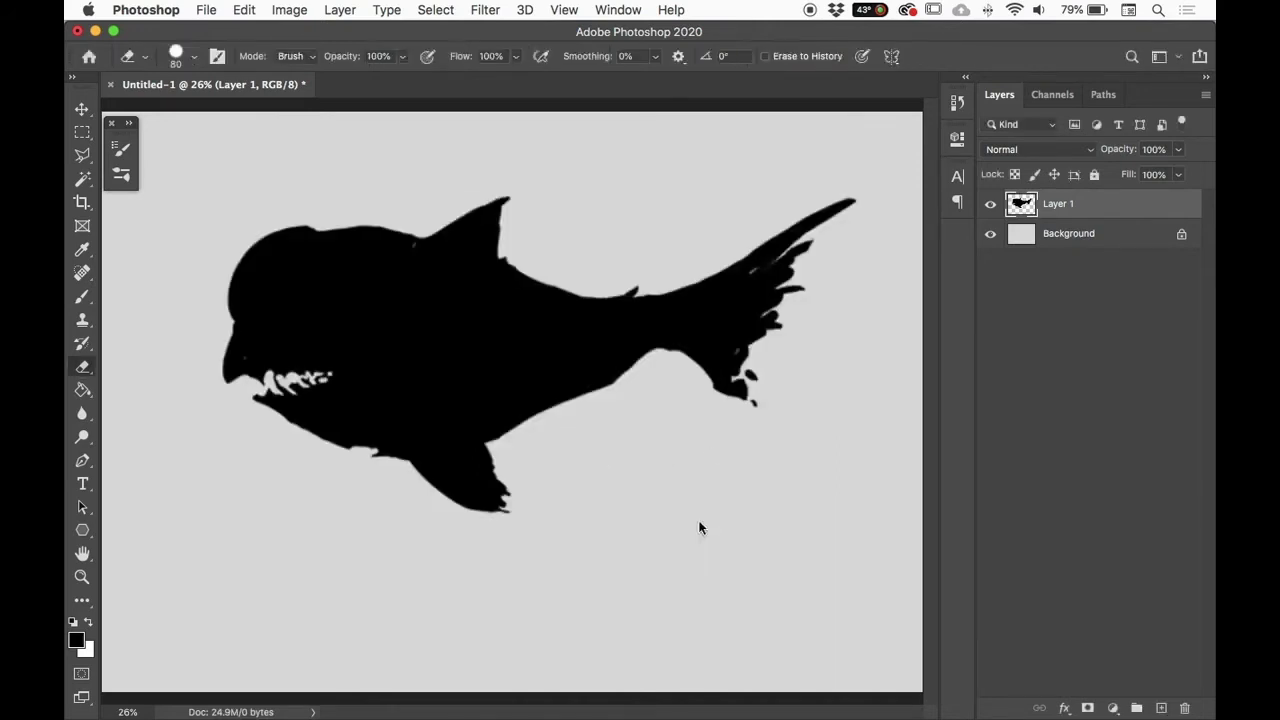
# Step: Examine the edge of the shark's belly up close at 400% magnification
pyautogui.press('[')
pyautogui.press('super+equal')
pyautogui.press('super+equal')
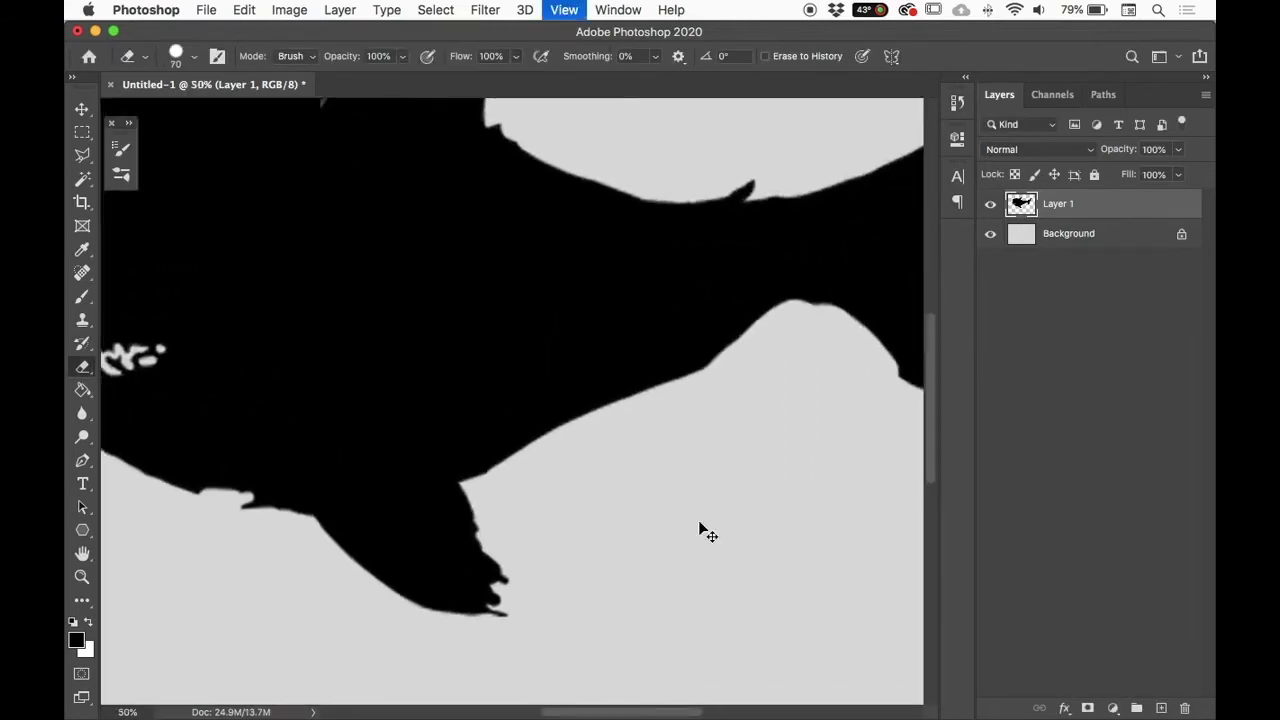
pyautogui.press('super+equal')
pyautogui.press('super+equal')
pyautogui.press('super+equal')
pyautogui.press('super+equal')
pyautogui.press('super+equal')
pyautogui.moveTo(783, 475); pyautogui.dragTo(690, 482)
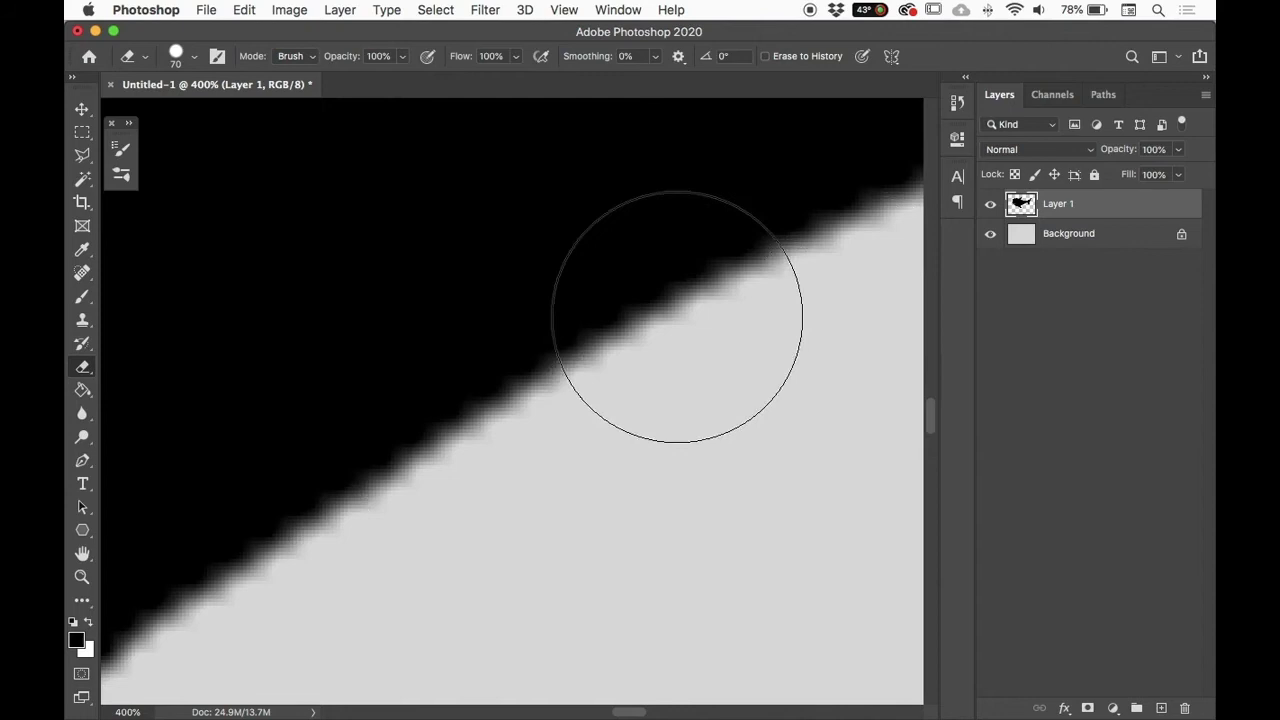
# Step: Undo both Free Transforms of the shark, back to its size before it was shrunk
pyautogui.press('Delete')
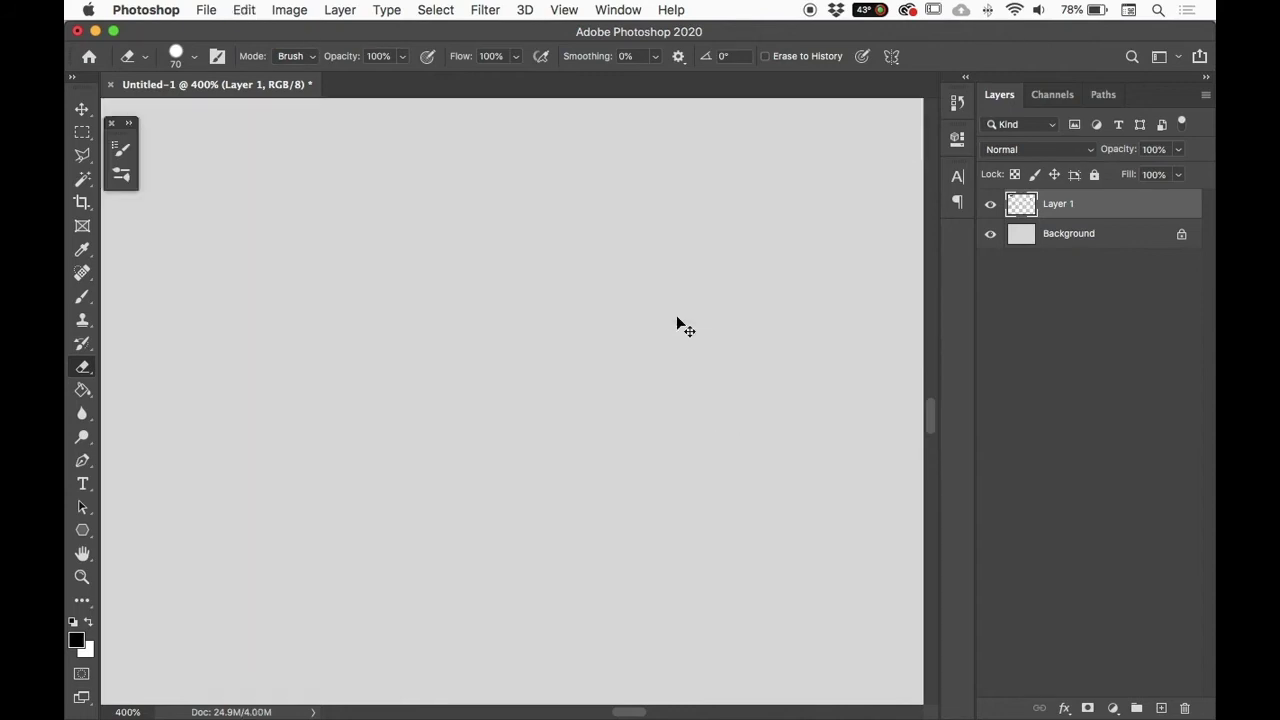
pyautogui.press('super+z')
pyautogui.press('super+0')
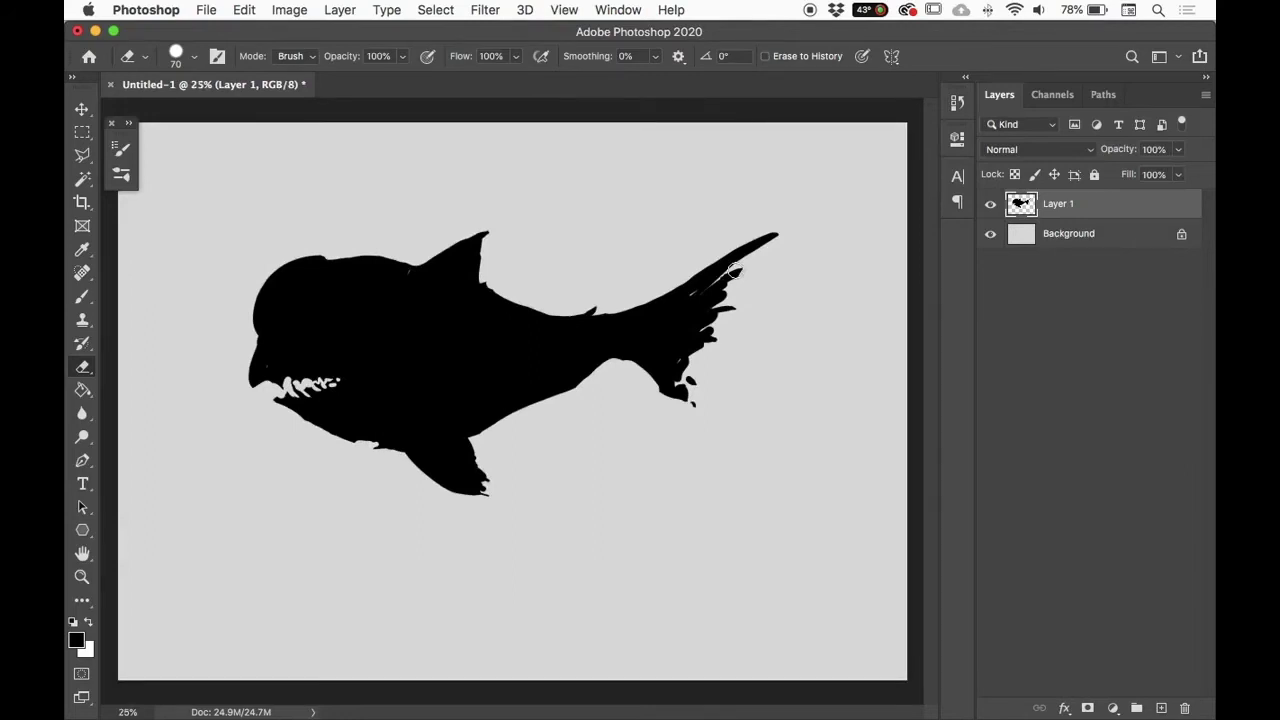
# Step: Convert Layer 1 to a Smart Object, and Free Transform the shark down to about 10% and commit
pyautogui.rightClick(1104, 206)
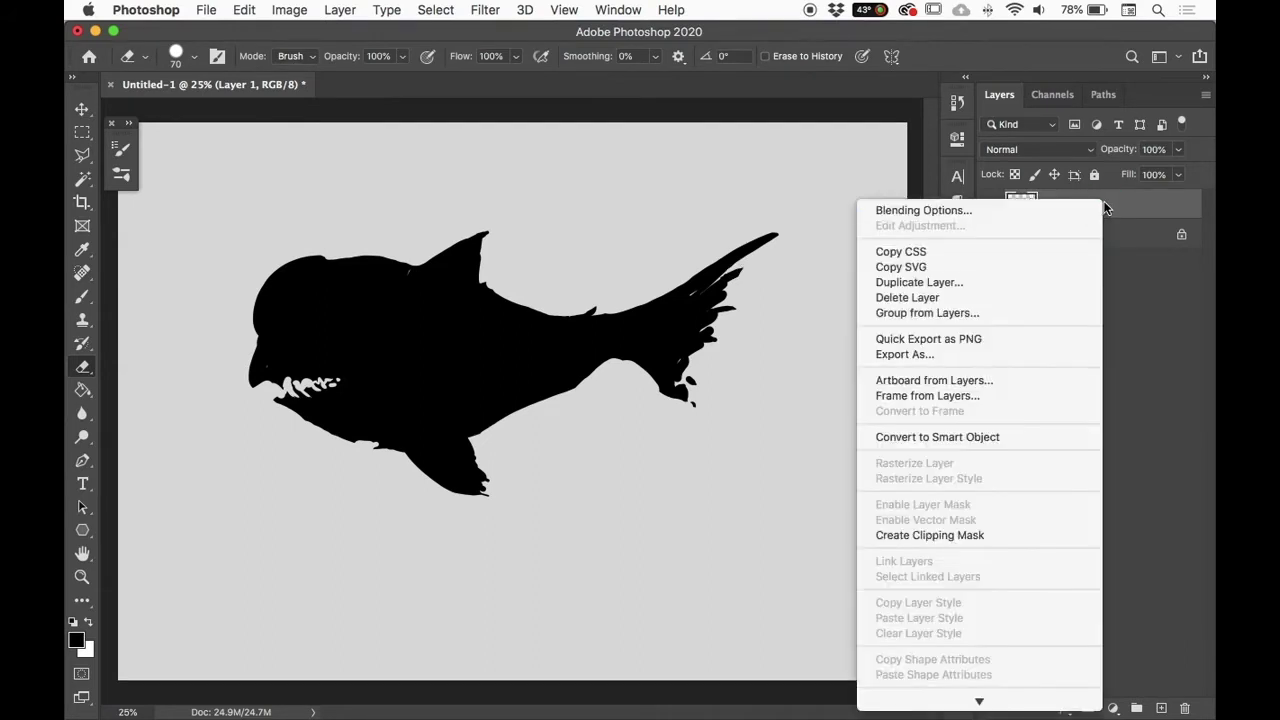
pyautogui.click(988, 444)
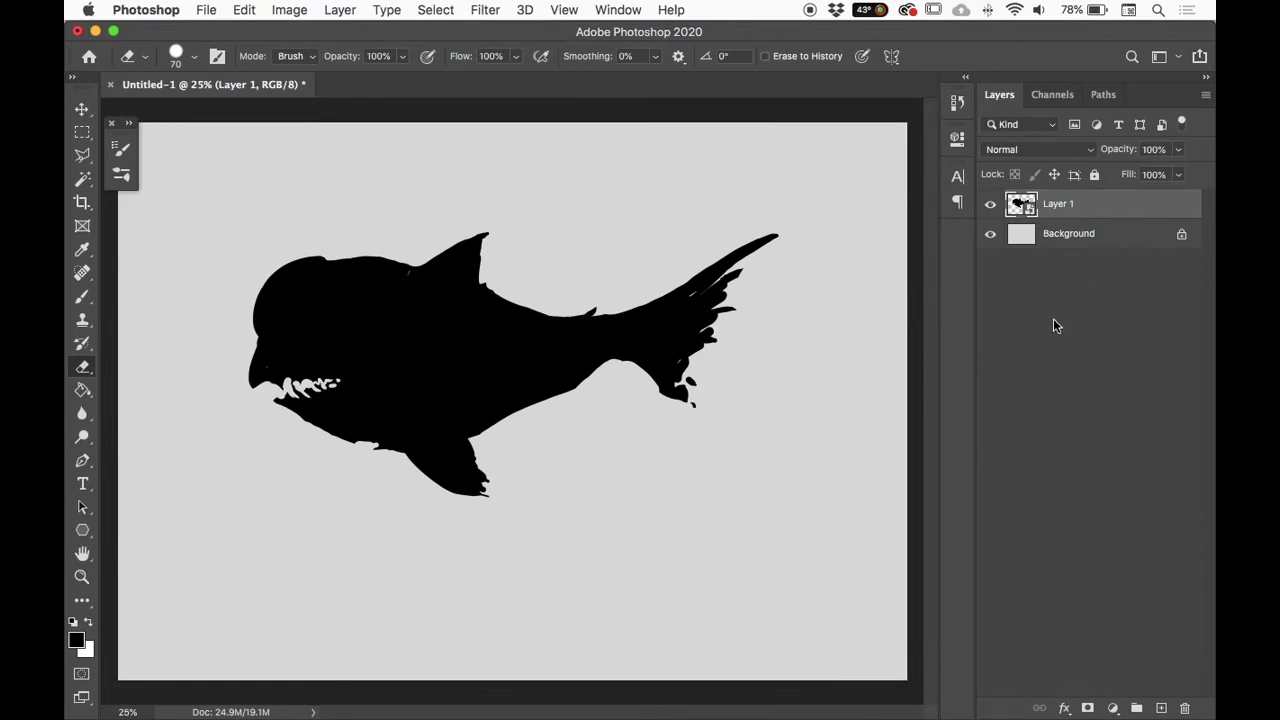
pyautogui.press('cmd+t')
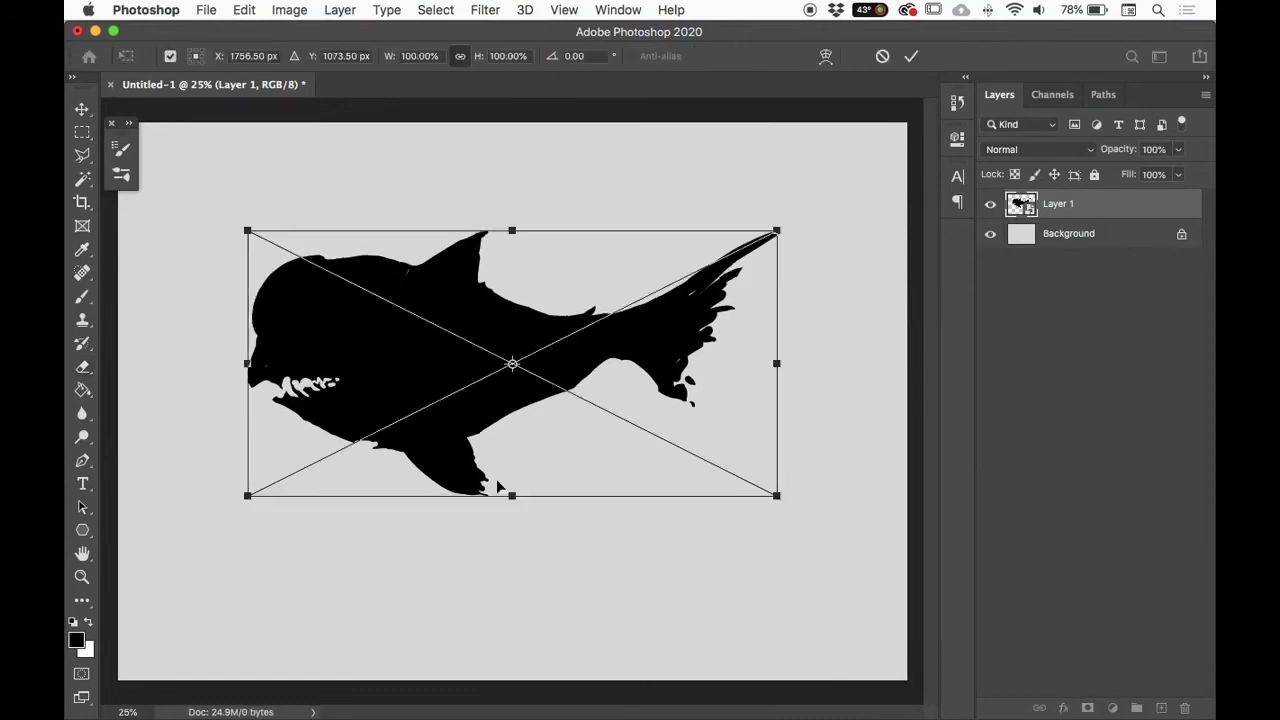
pyautogui.moveTo(778, 497)
pyautogui.mouseDown()
pyautogui.moveTo(697, 430)
pyautogui.moveTo(311, 250)
pyautogui.mouseUp()
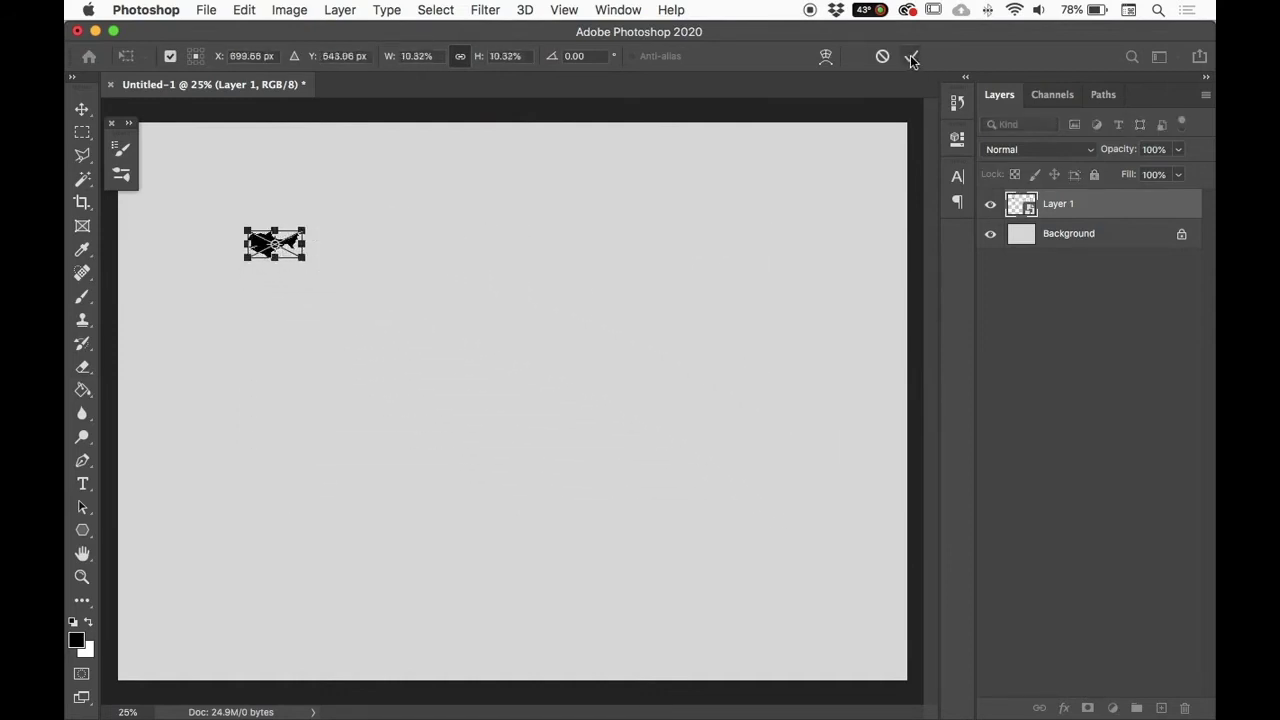
pyautogui.click(911, 56)
# Step: Free Transform the tiny Smart Object shark up until it spans most of the canvas width and commit
pyautogui.press('e')
pyautogui.click(82, 108)
pyautogui.moveTo(290, 252); pyautogui.dragTo(777, 520)
pyautogui.hotkey('ctrl', 't')
pyautogui.press('Return')
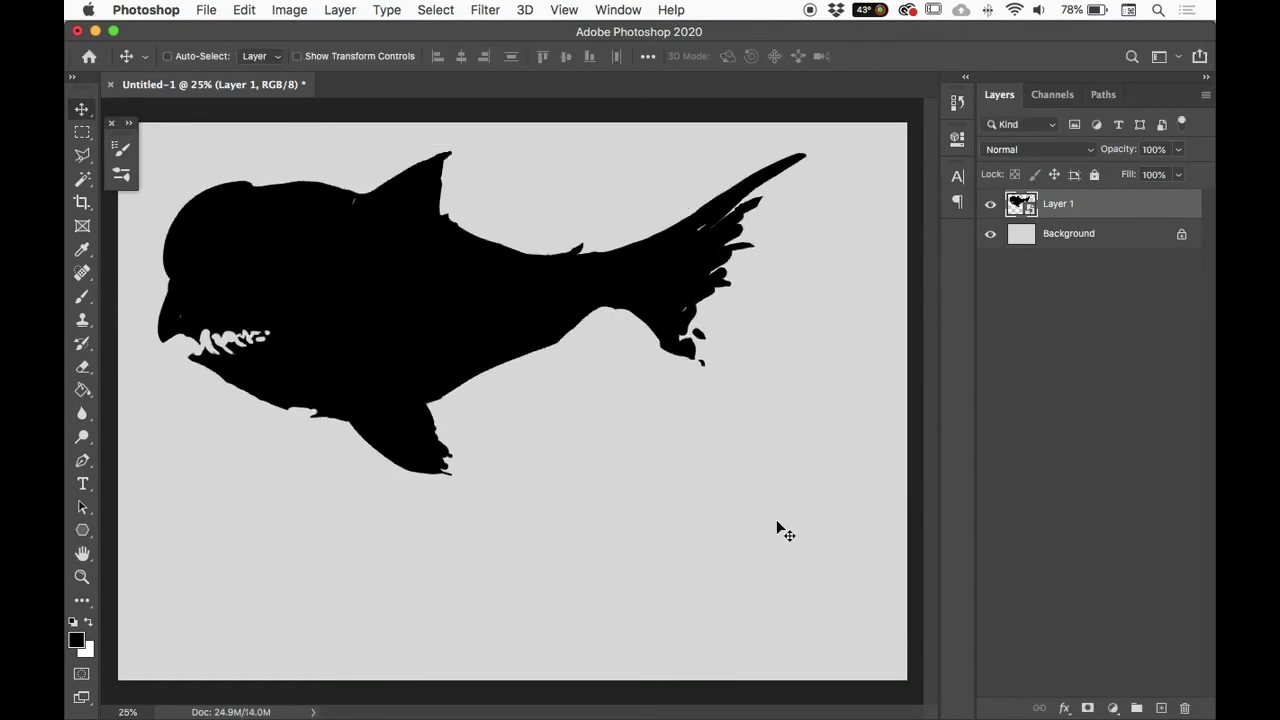
# Step: Inspect the enlarged shark's belly edge up close, and move the shark down to the middle of the canvas
pyautogui.press('super+equal')
pyautogui.press('super+equal')
pyautogui.press('super+equal')
pyautogui.press('super+equal')
pyautogui.press('super+equal')
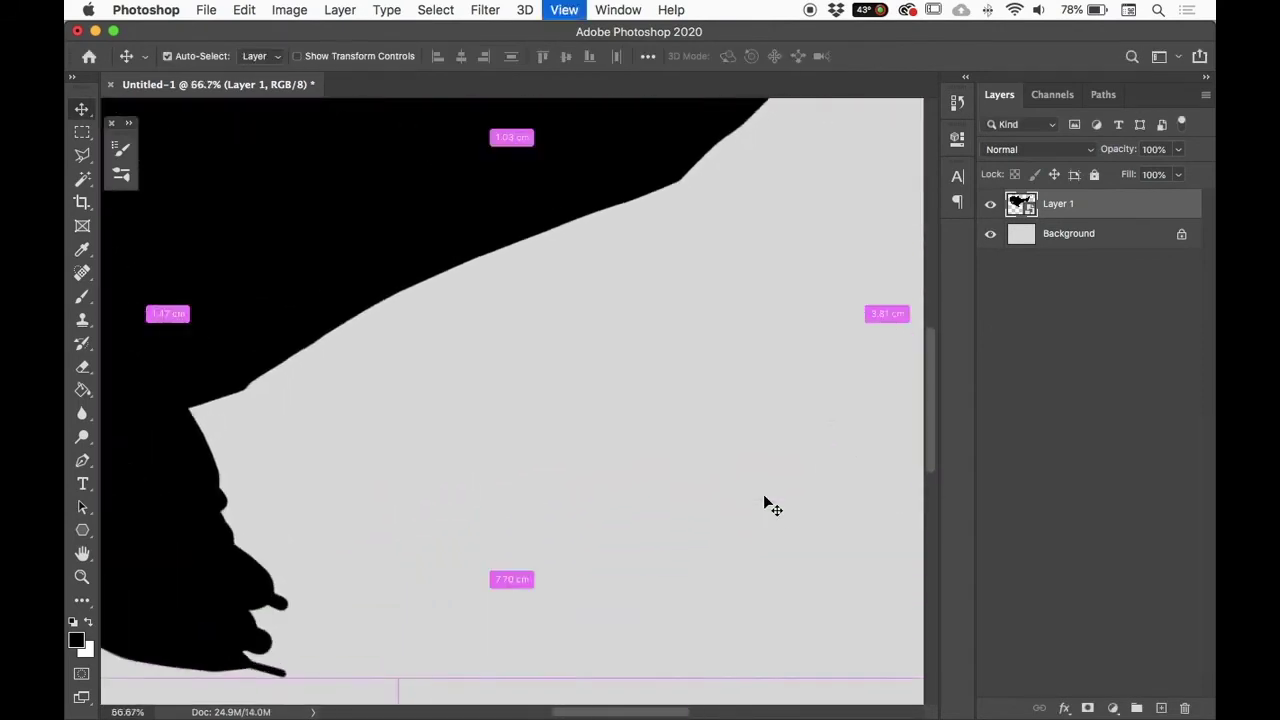
pyautogui.moveTo(506, 414); pyautogui.dragTo(706, 443)
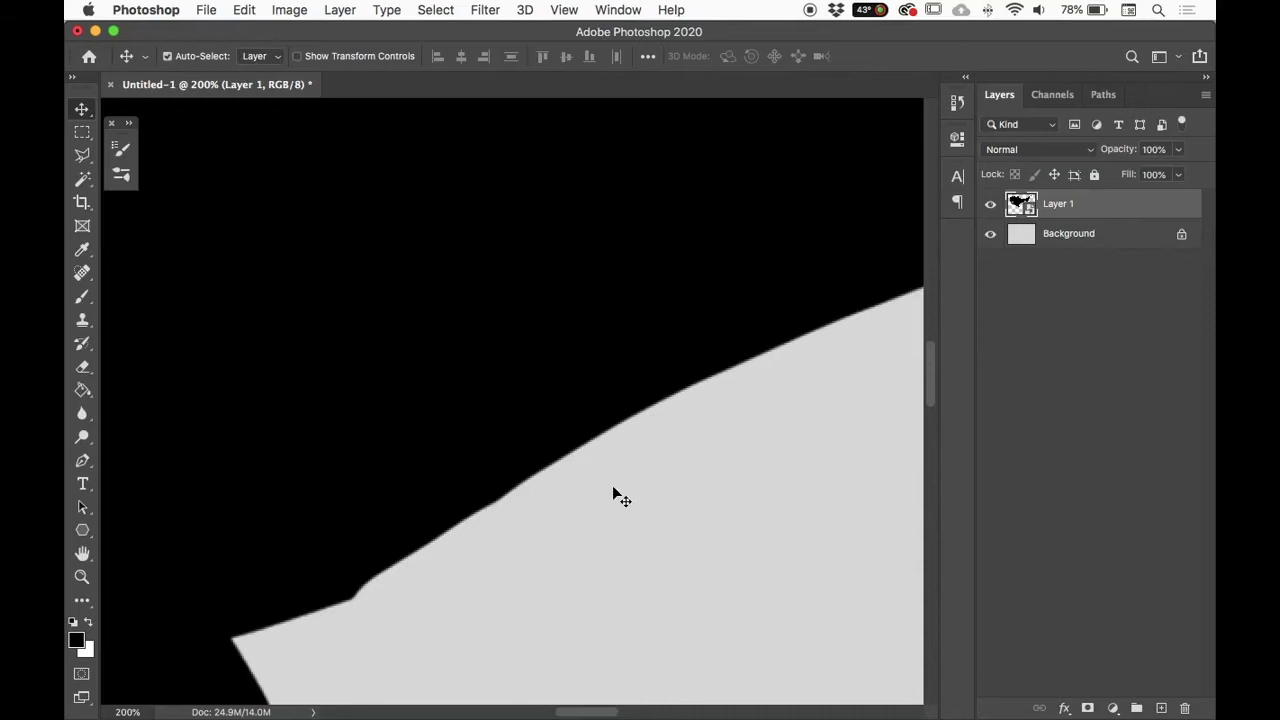
pyautogui.press('super+0')
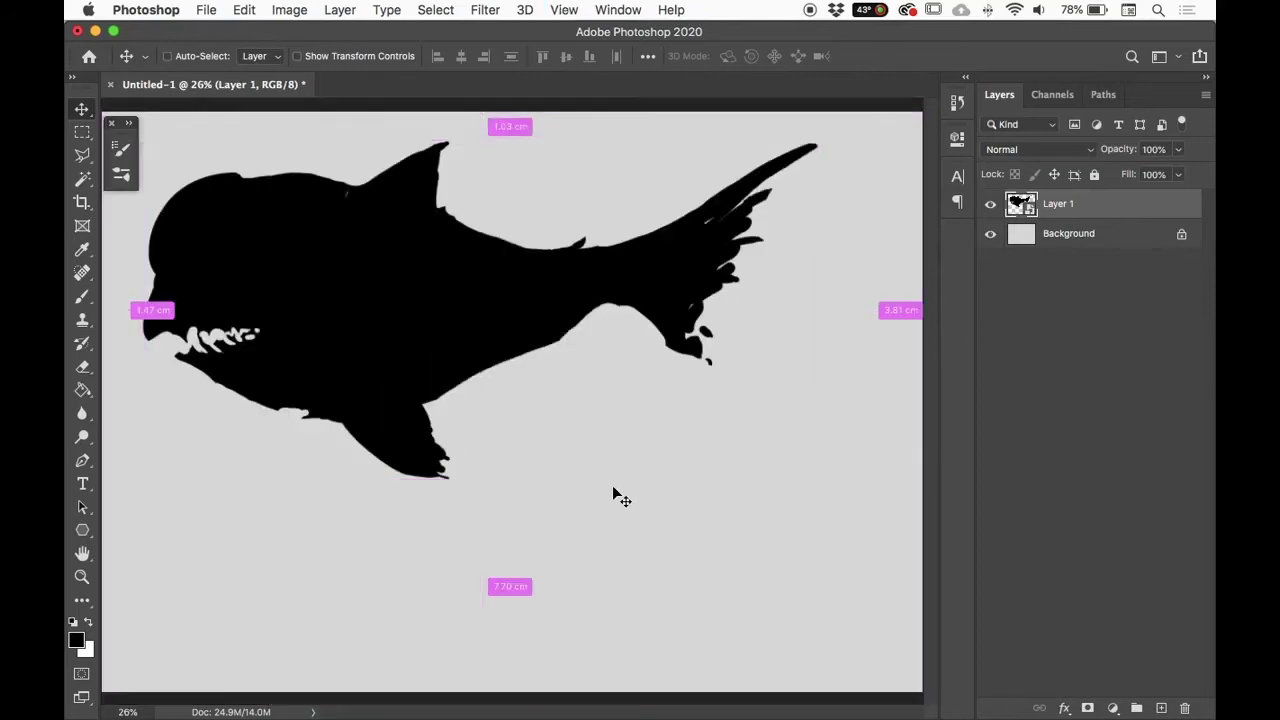
pyautogui.moveTo(433, 371); pyautogui.dragTo(489, 438)
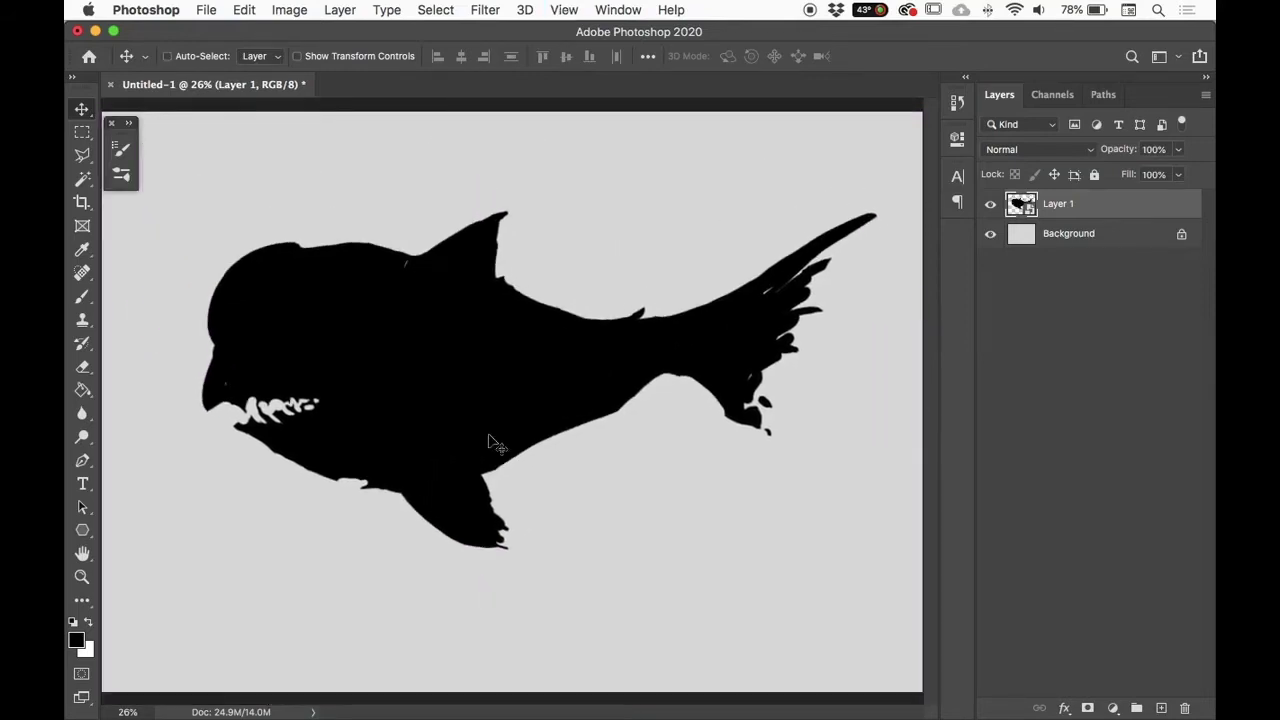
pyautogui.press('super+minus')
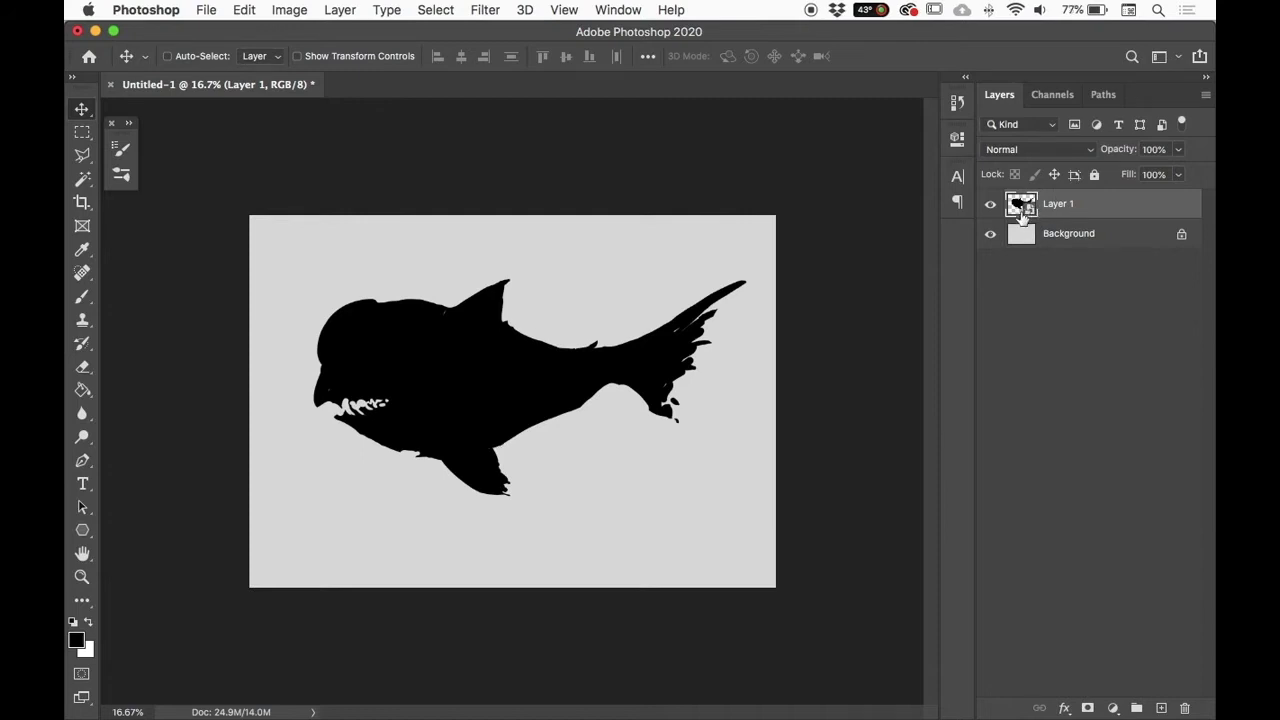
# Step: Try to paint on the Smart Object with the Brush, and decline rasterizing it
pyautogui.press('b')
pyautogui.click(508, 388)
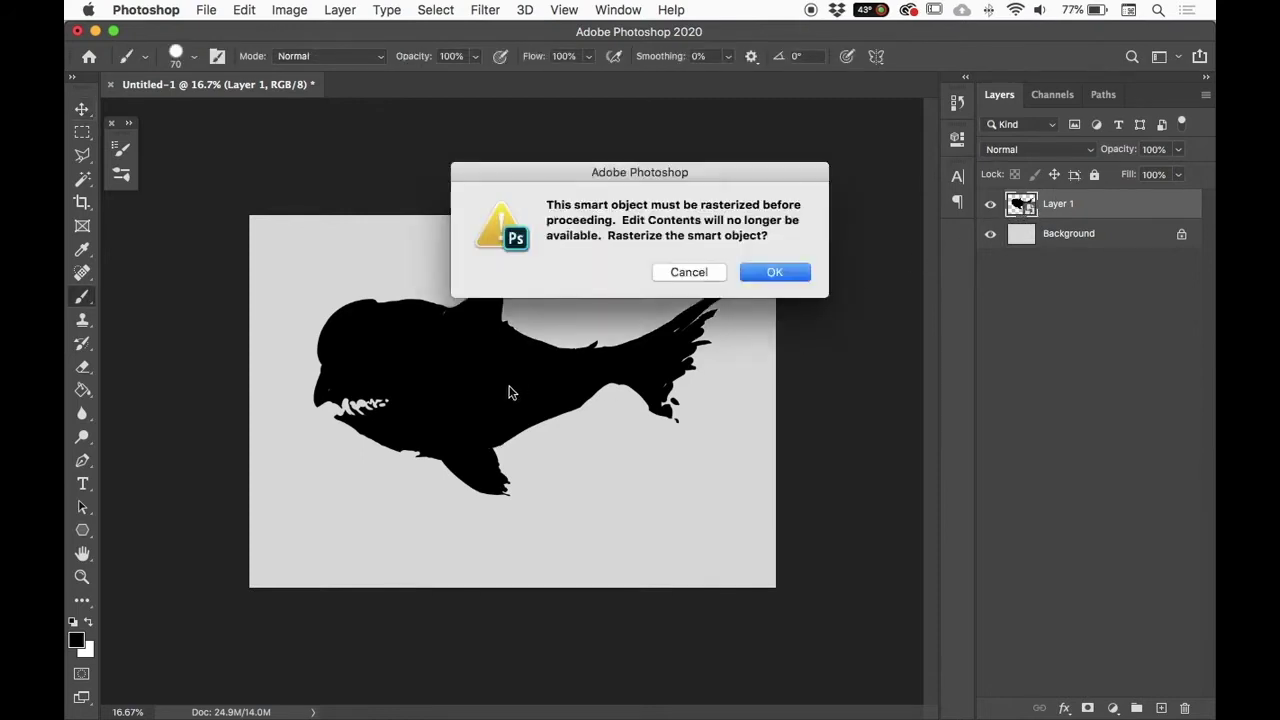
pyautogui.click(689, 272)
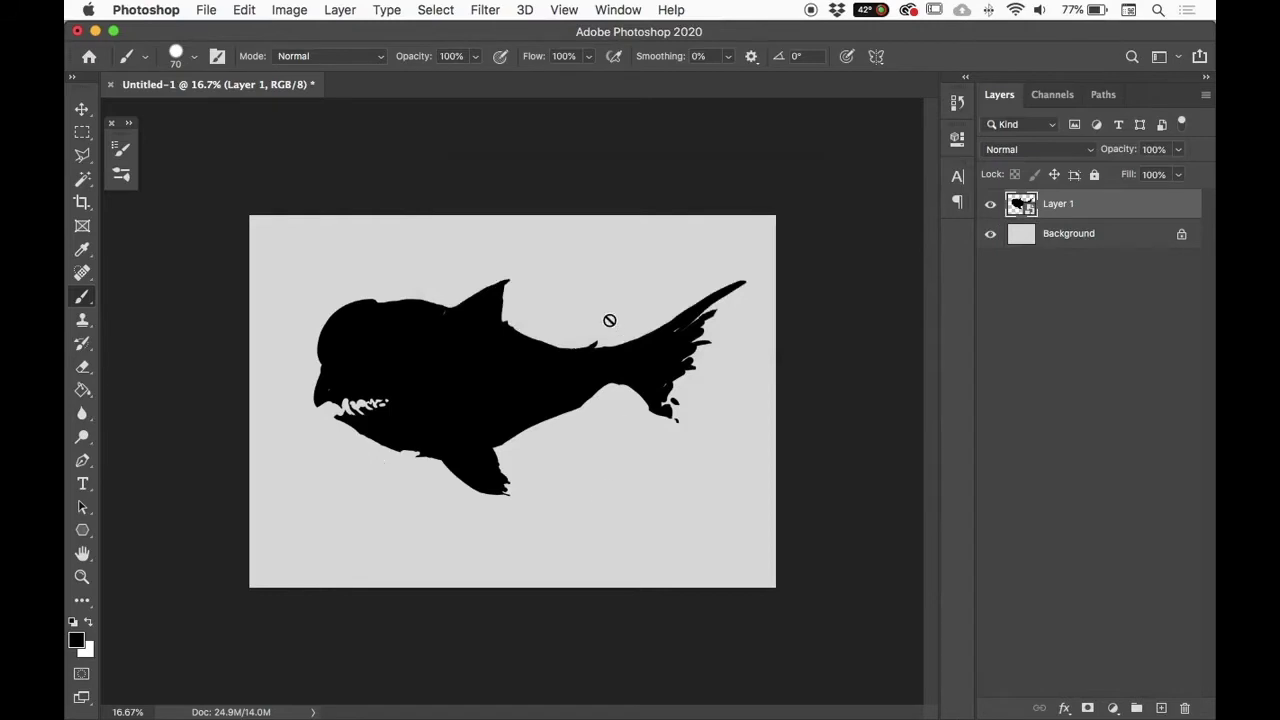
# Step: Rasterize Layer 1 and paint a small black dab under the belly near the tail with the 70 px Brush
pyautogui.rightClick(1095, 207)
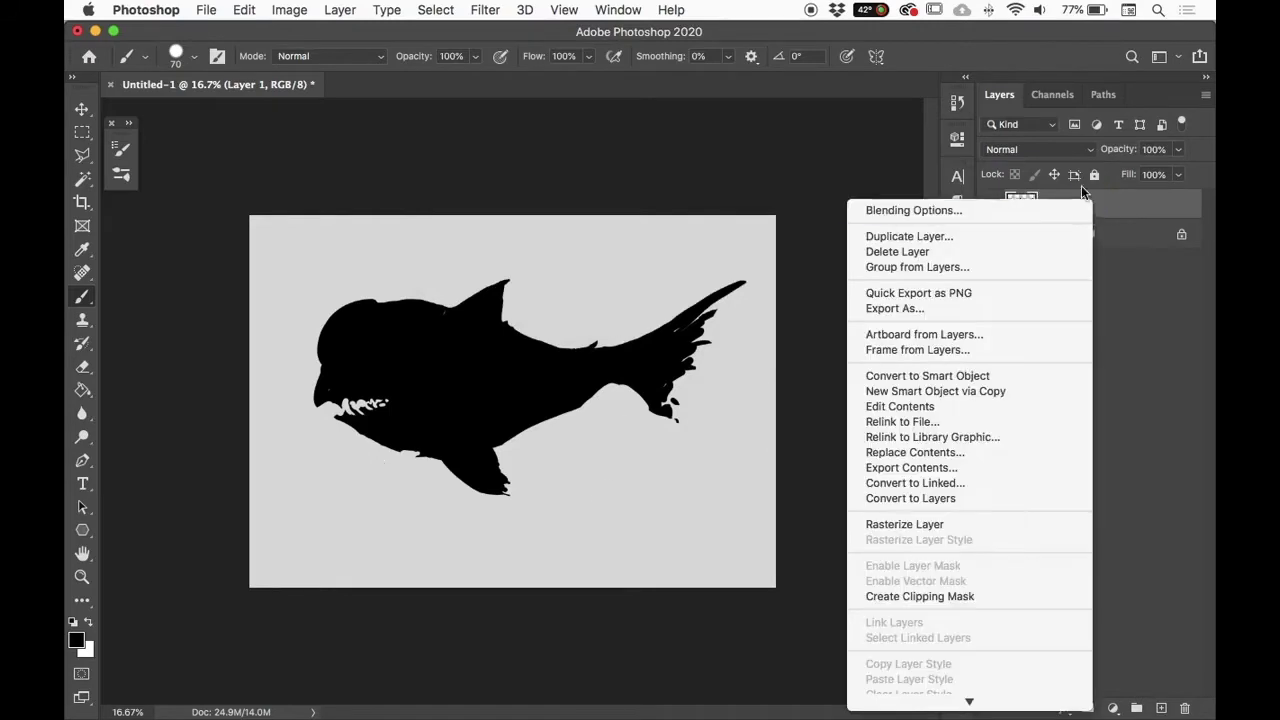
pyautogui.click(962, 529)
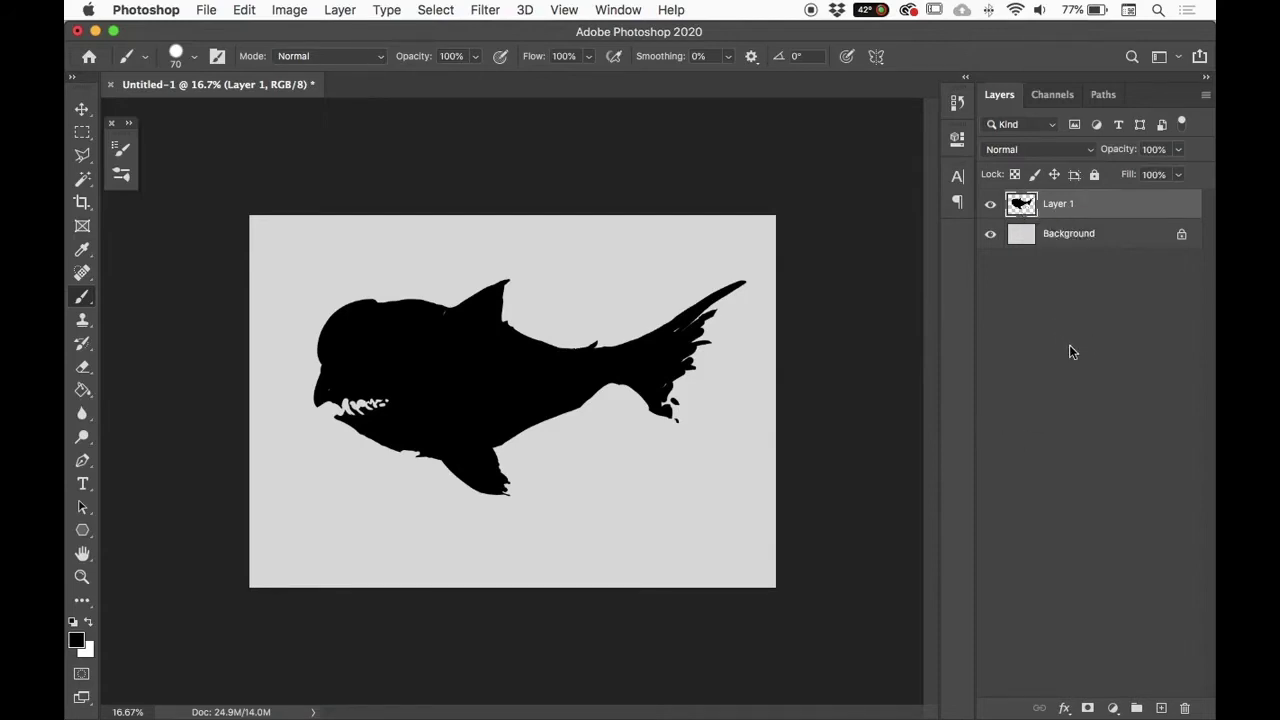
pyautogui.moveTo(592, 402)
pyautogui.mouseDown()
pyautogui.moveTo(580, 414)
pyautogui.moveTo(607, 390)
pyautogui.mouseUp()
# Step: Convert Layer 1 to a Smart Object again and Free Transform the shark down to less than a third of its size
pyautogui.rightClick(1114, 204)
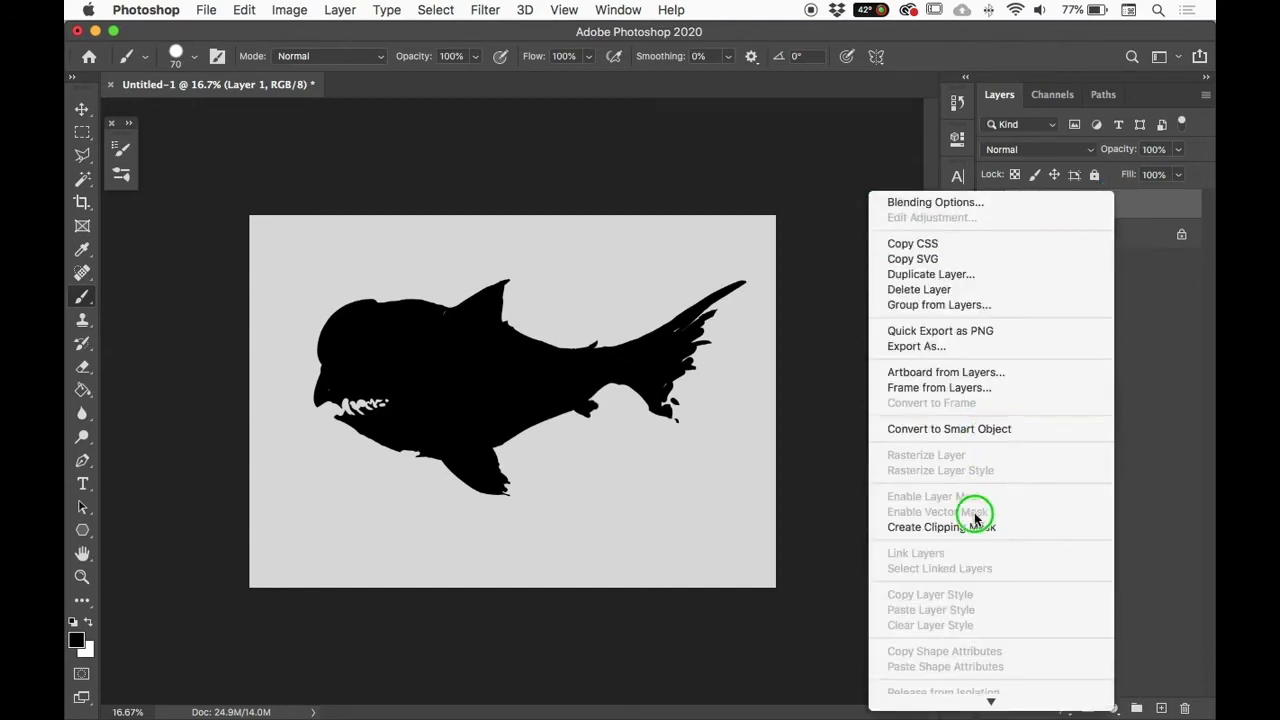
pyautogui.click(986, 430)
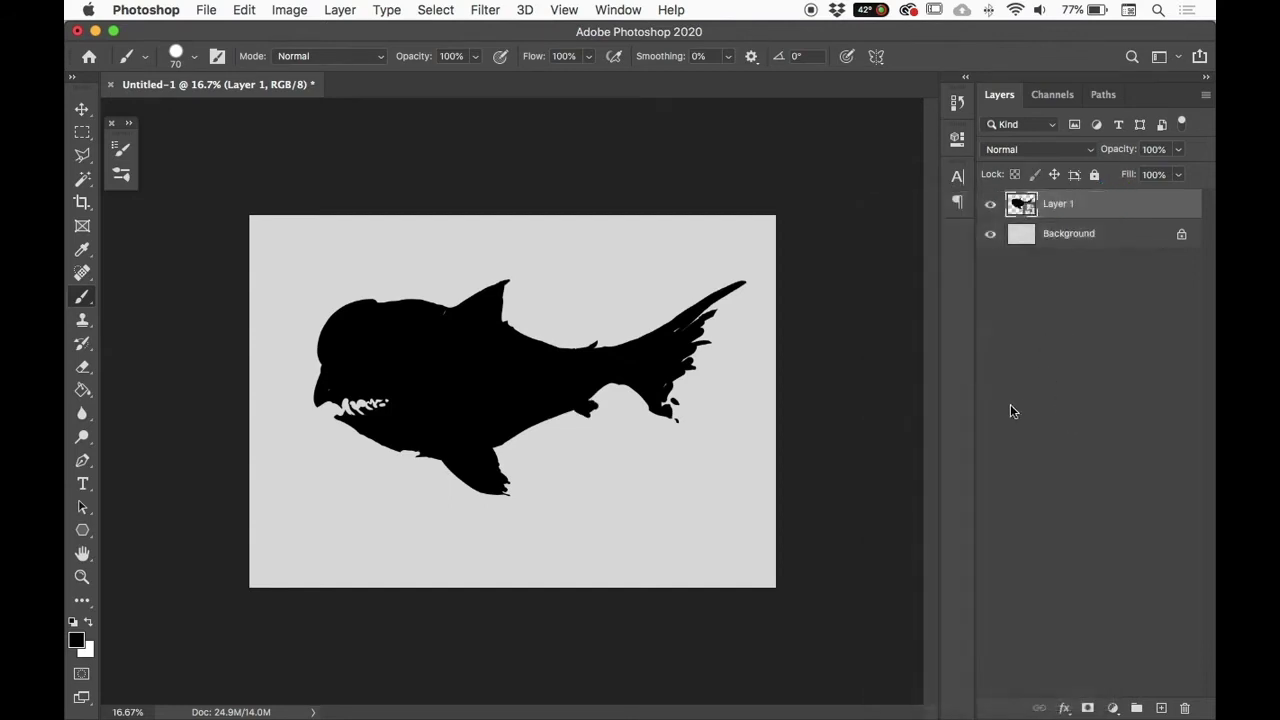
pyautogui.press('super+t')
pyautogui.moveTo(743, 488)
pyautogui.mouseDown()
pyautogui.moveTo(521, 344)
pyautogui.moveTo(521, 372)
pyautogui.moveTo(423, 334)
pyautogui.moveTo(371, 266)
pyautogui.moveTo(438, 342)
pyautogui.mouseUp()
pyautogui.press('Return')
# Step: Try to paint on the shrunken Smart Object shark with the Brush, and cancel the rasterization
pyautogui.press('b')
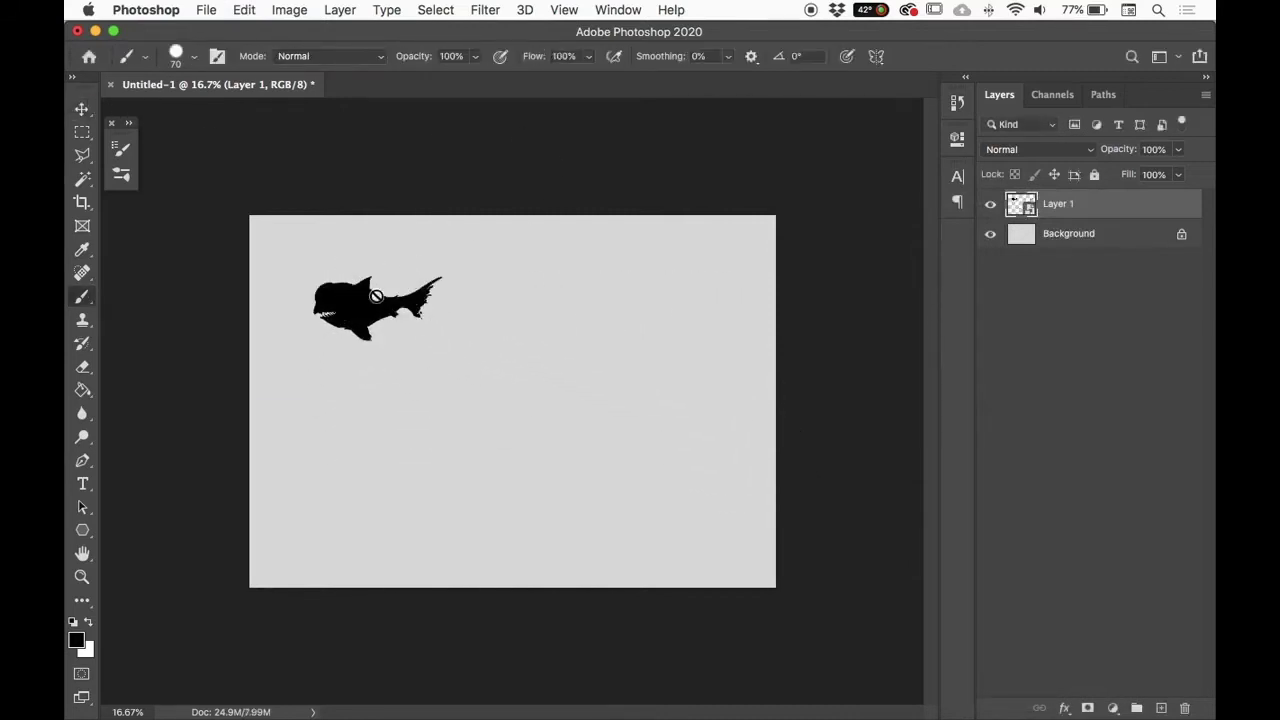
pyautogui.click(381, 288)
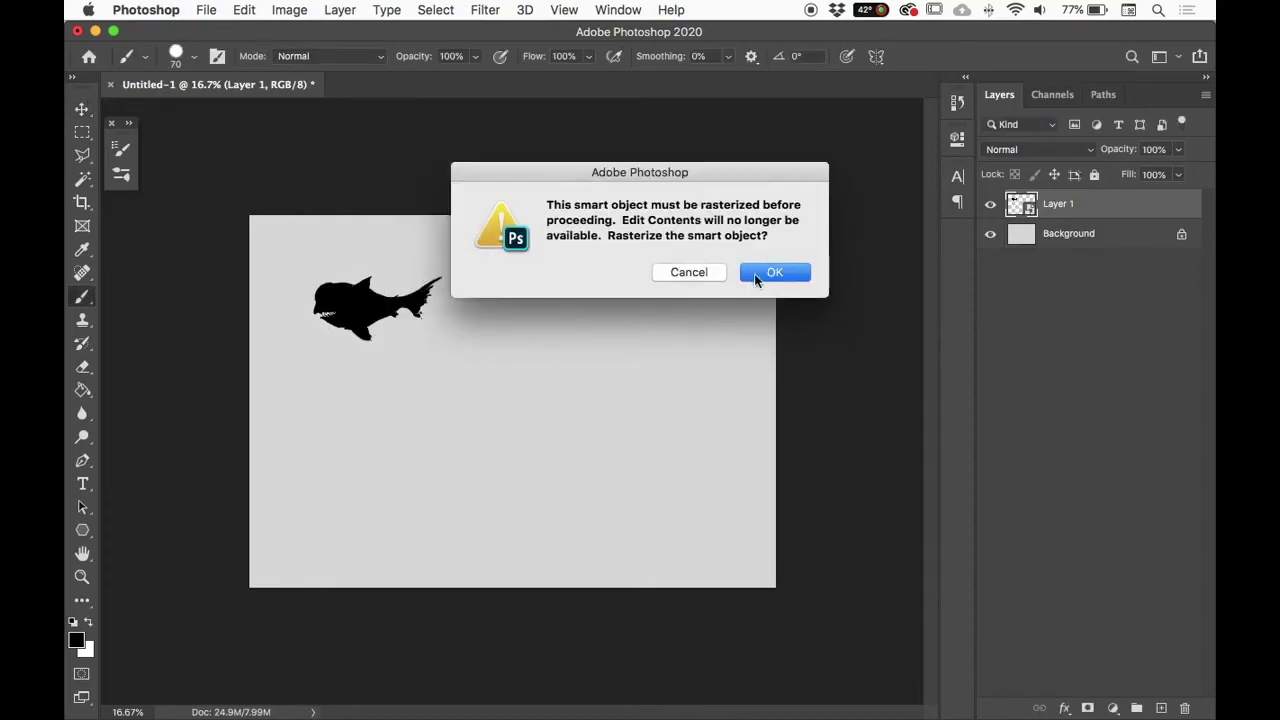
pyautogui.click(718, 272)
# Step: Move the small shark into the canvas's upper left corner and add a new layer above it
pyautogui.press('v')
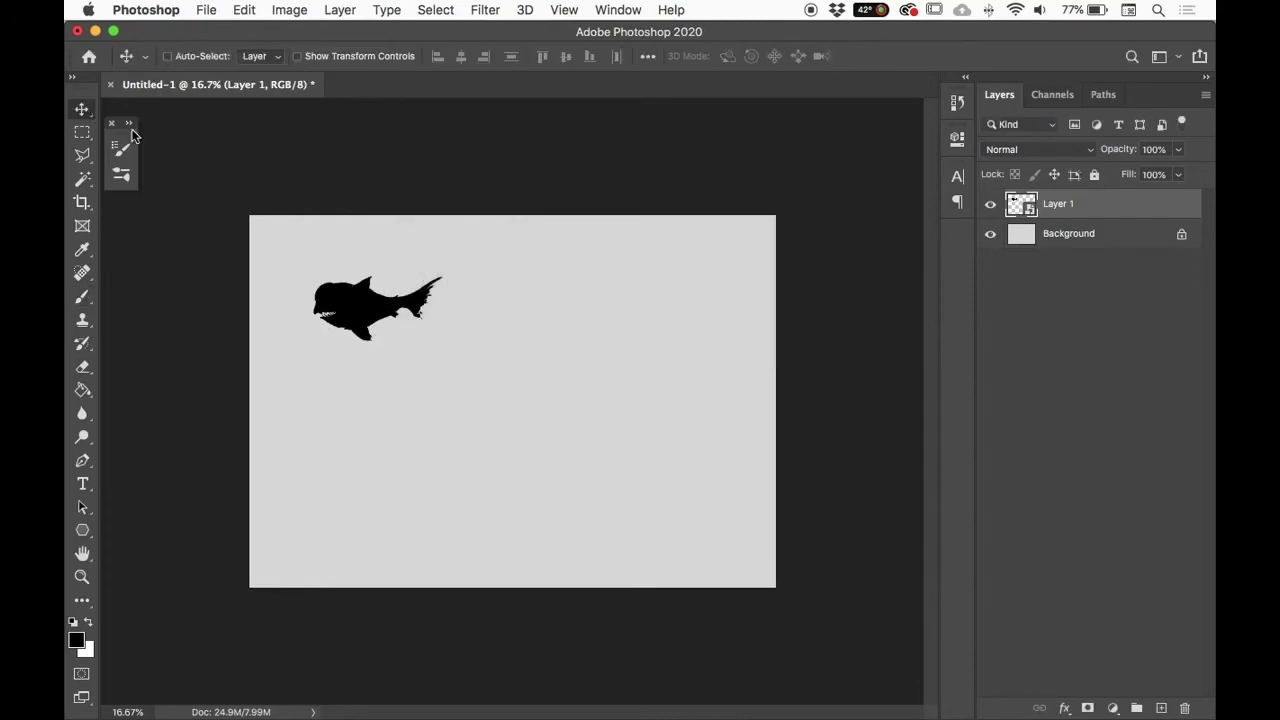
pyautogui.moveTo(394, 319); pyautogui.dragTo(349, 269)
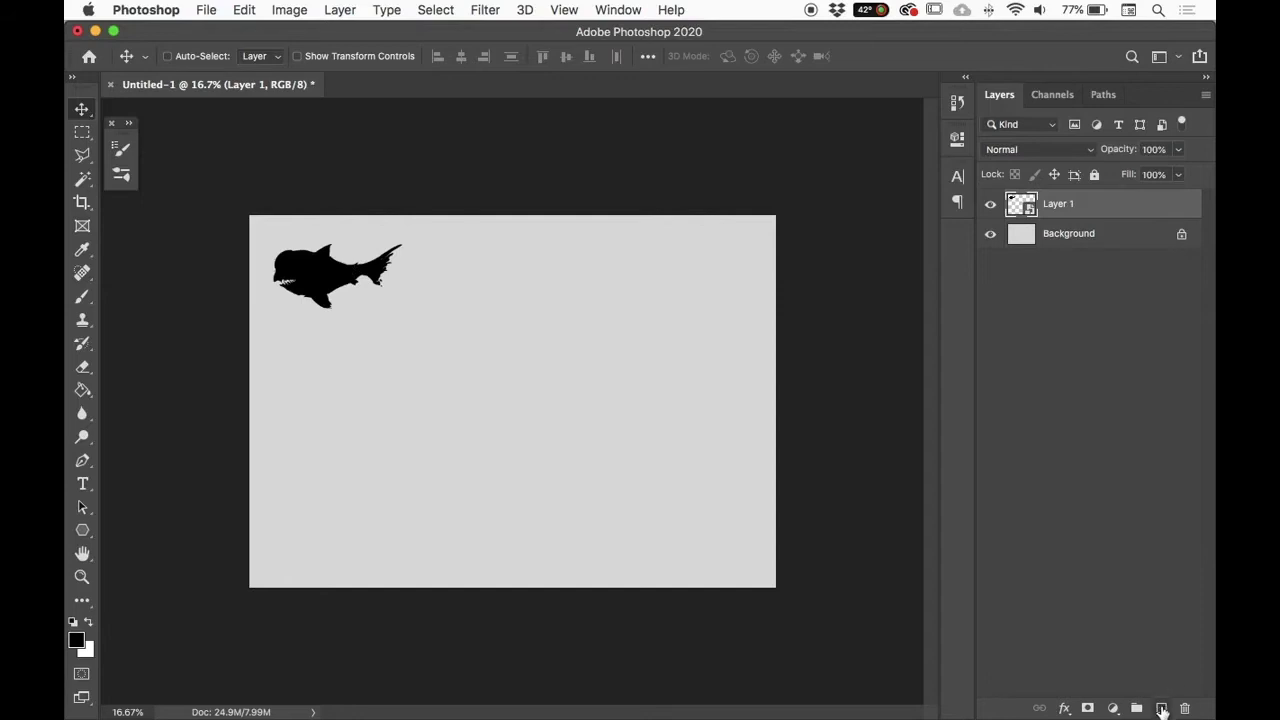
pyautogui.click(1161, 707)
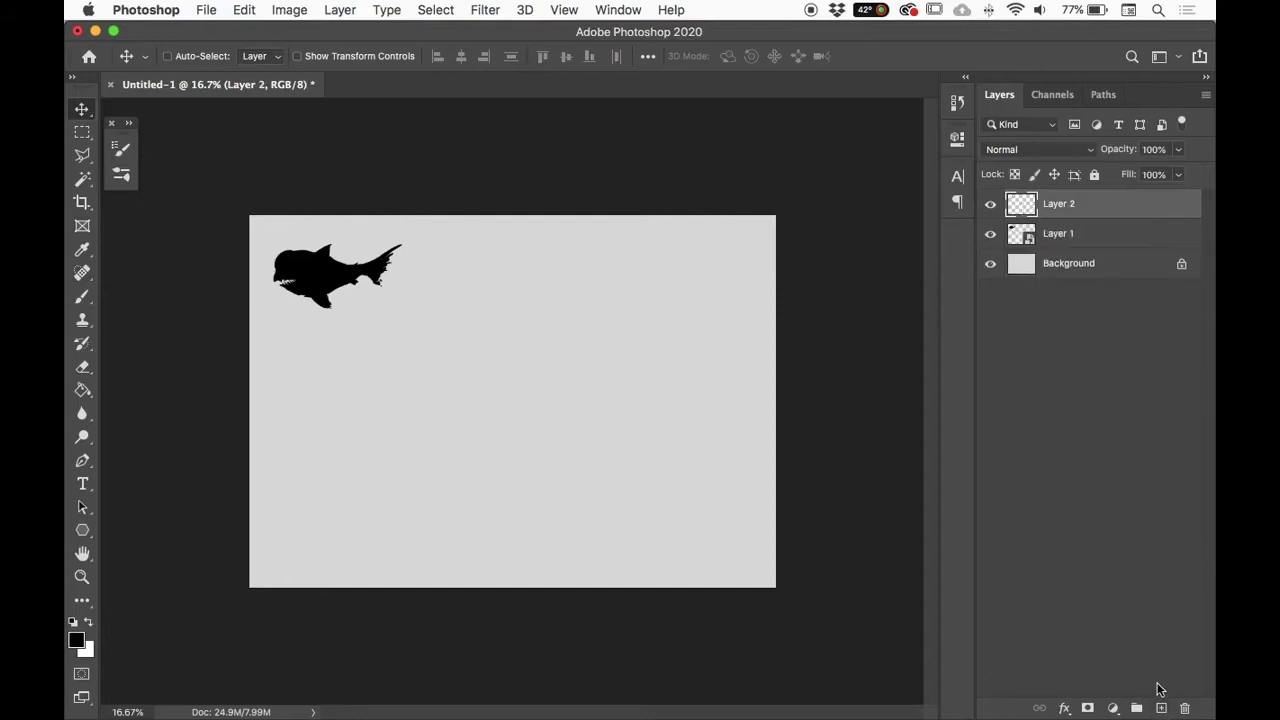
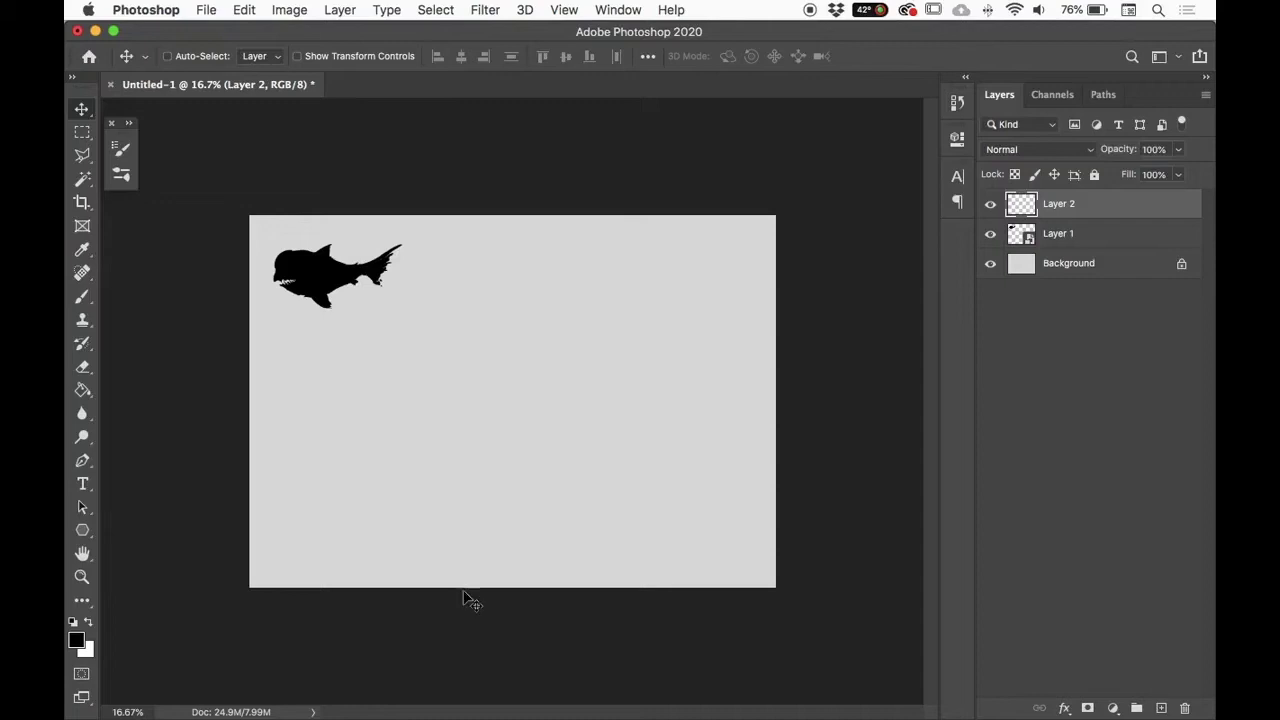
# Step: Select a wide rectangle in the middle of the canvas with the Rectangular Marquee and fill it black with the Paint Bucket
pyautogui.click(82, 133)
pyautogui.moveTo(80, 138); pyautogui.dragTo(174, 111)
pyautogui.moveTo(430, 345); pyautogui.dragTo(614, 421)
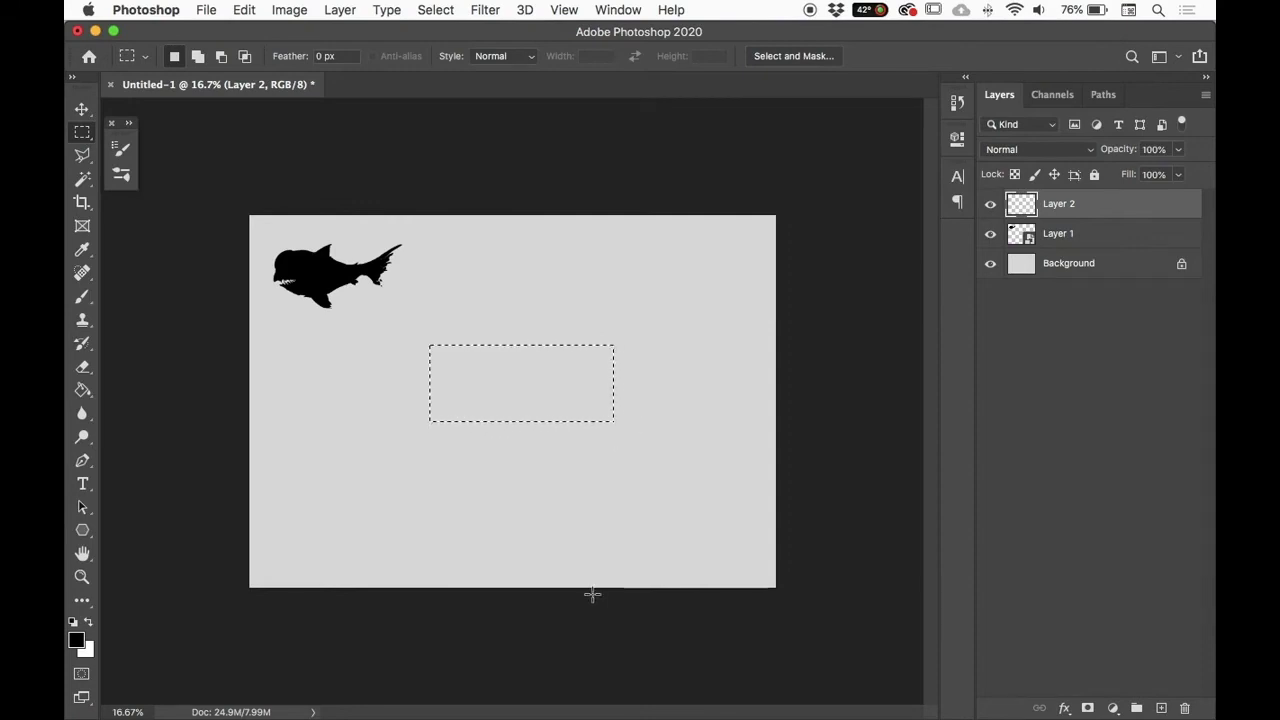
pyautogui.press('g')
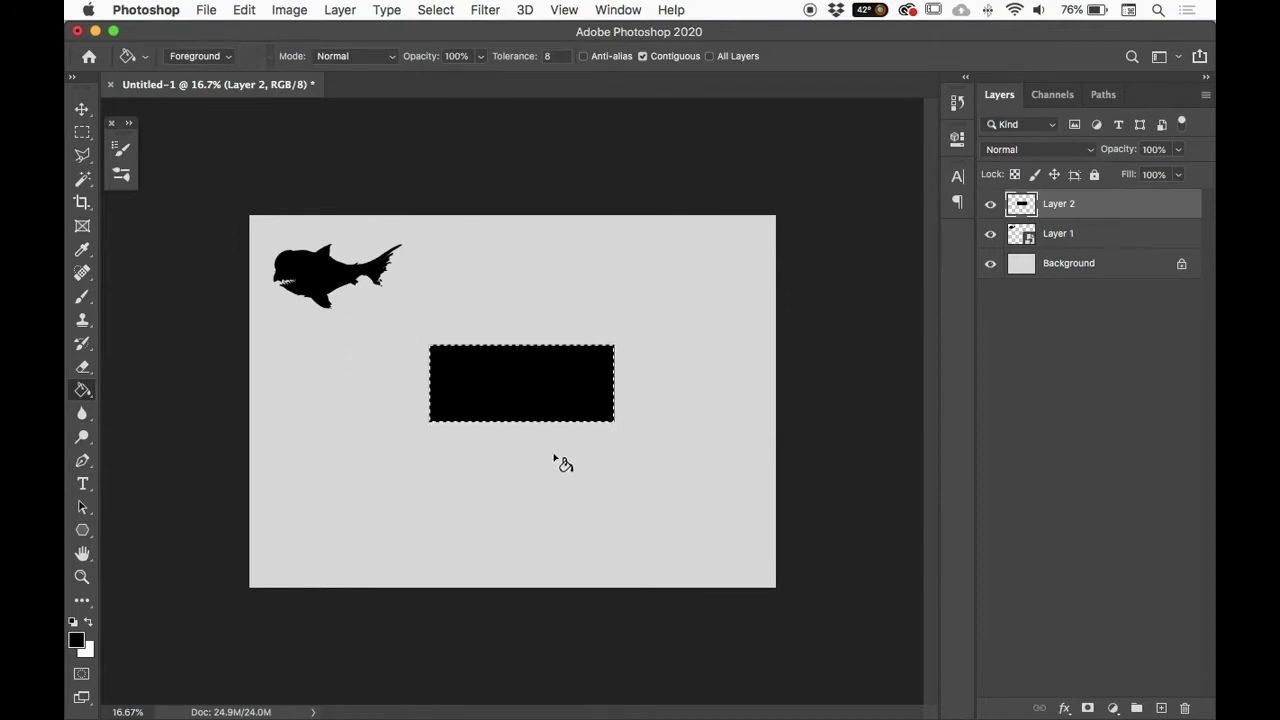
# Step: Choose the Polygonal Lasso tool and deselect the black rectangle
pyautogui.press('l')
pyautogui.click(86, 152)
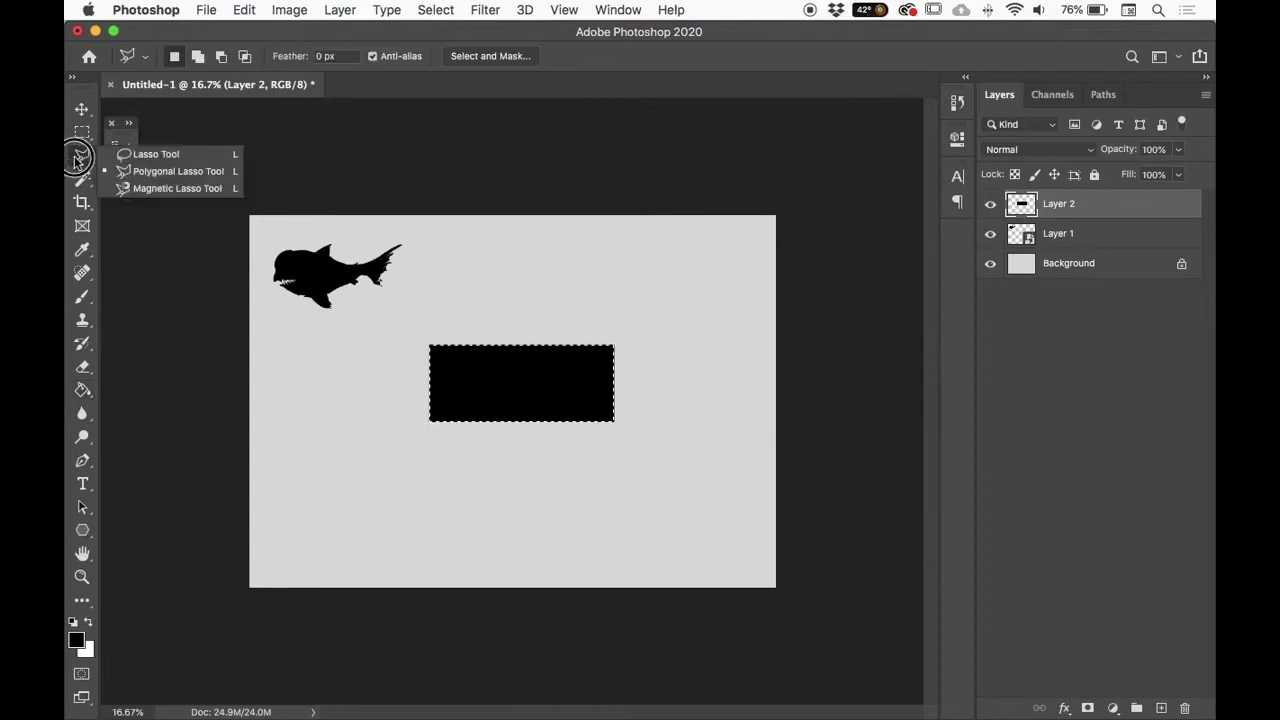
pyautogui.click(178, 172)
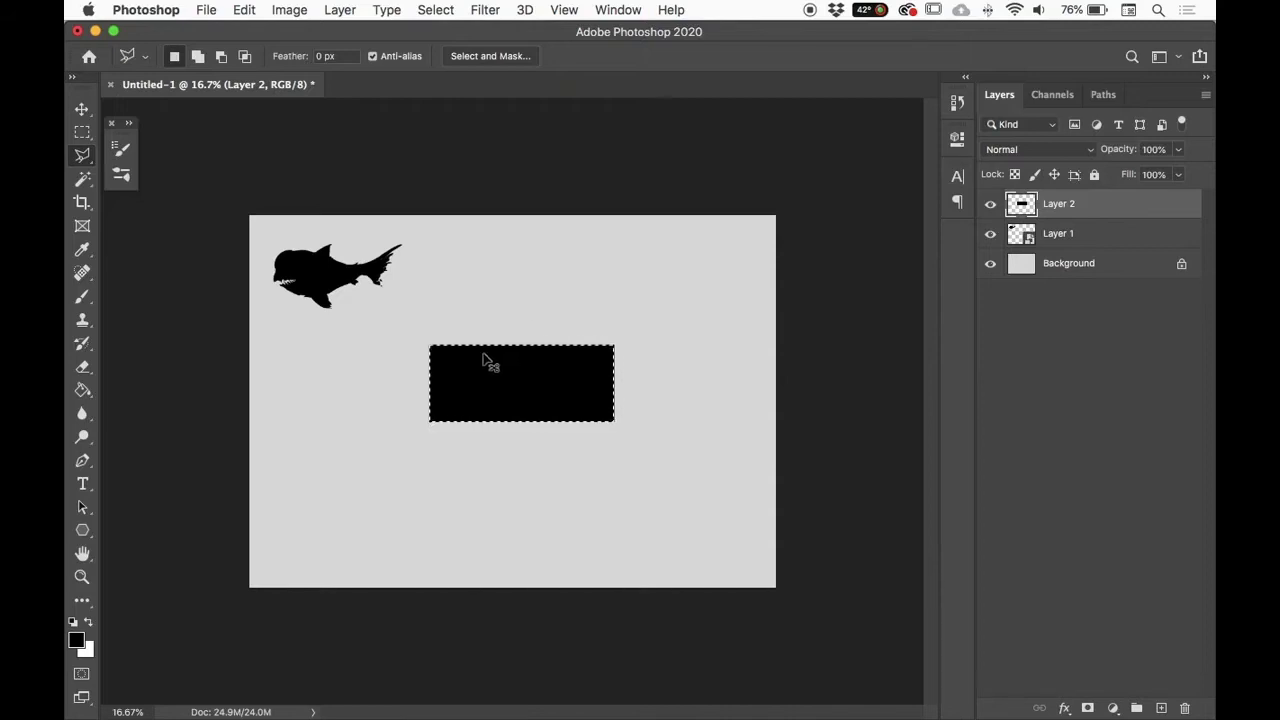
pyautogui.press('super+d')
pyautogui.click(436, 10)
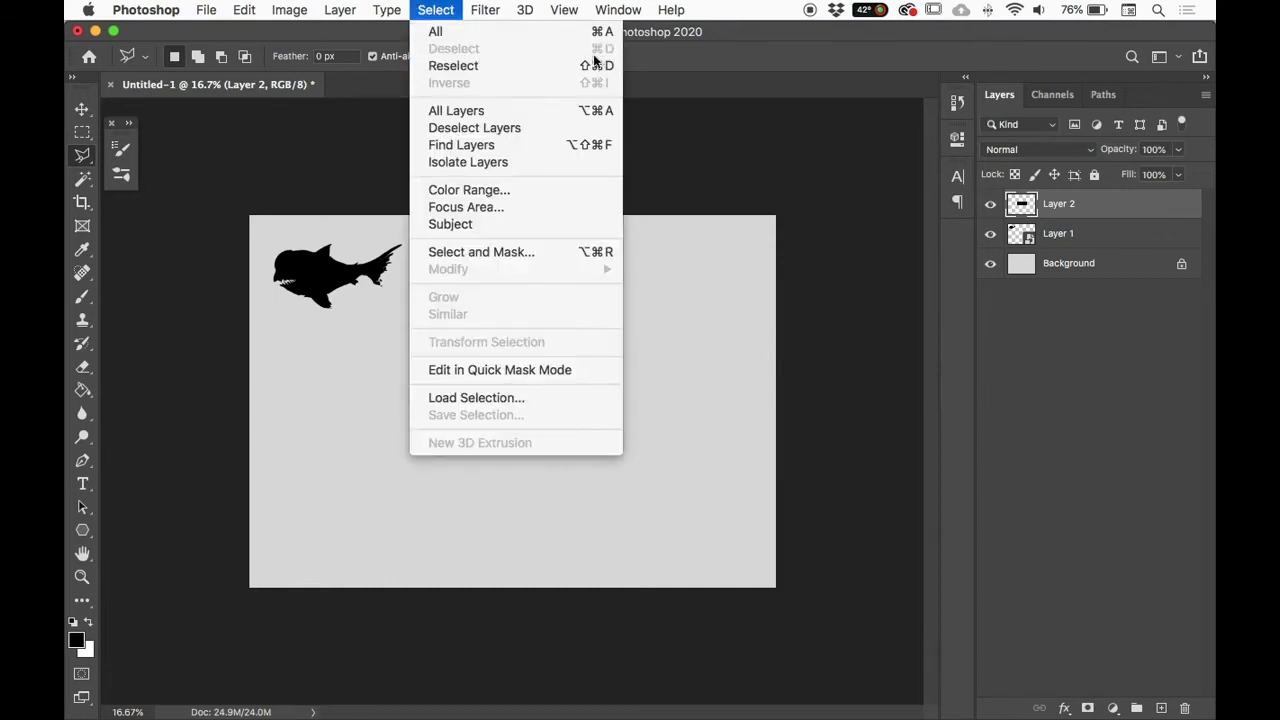
pyautogui.click(789, 44)
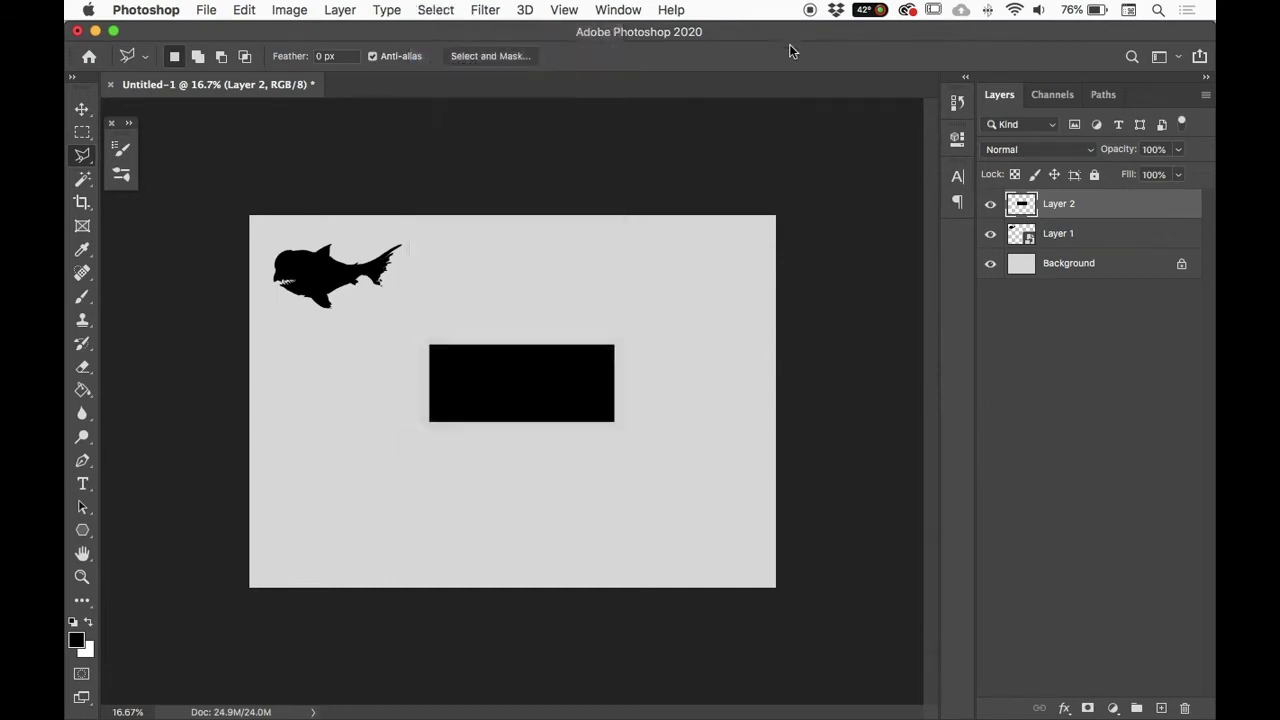
# Step: Outline an angular shape over the rectangle's upper left corner with the Polygonal Lasso, fill it black and deselect
pyautogui.click(453, 368)
pyautogui.click(357, 418)
pyautogui.click(415, 323)
pyautogui.click(478, 308)
pyautogui.click(526, 357)
pyautogui.click(462, 364)
pyautogui.press('g')
pyautogui.click(462, 342)
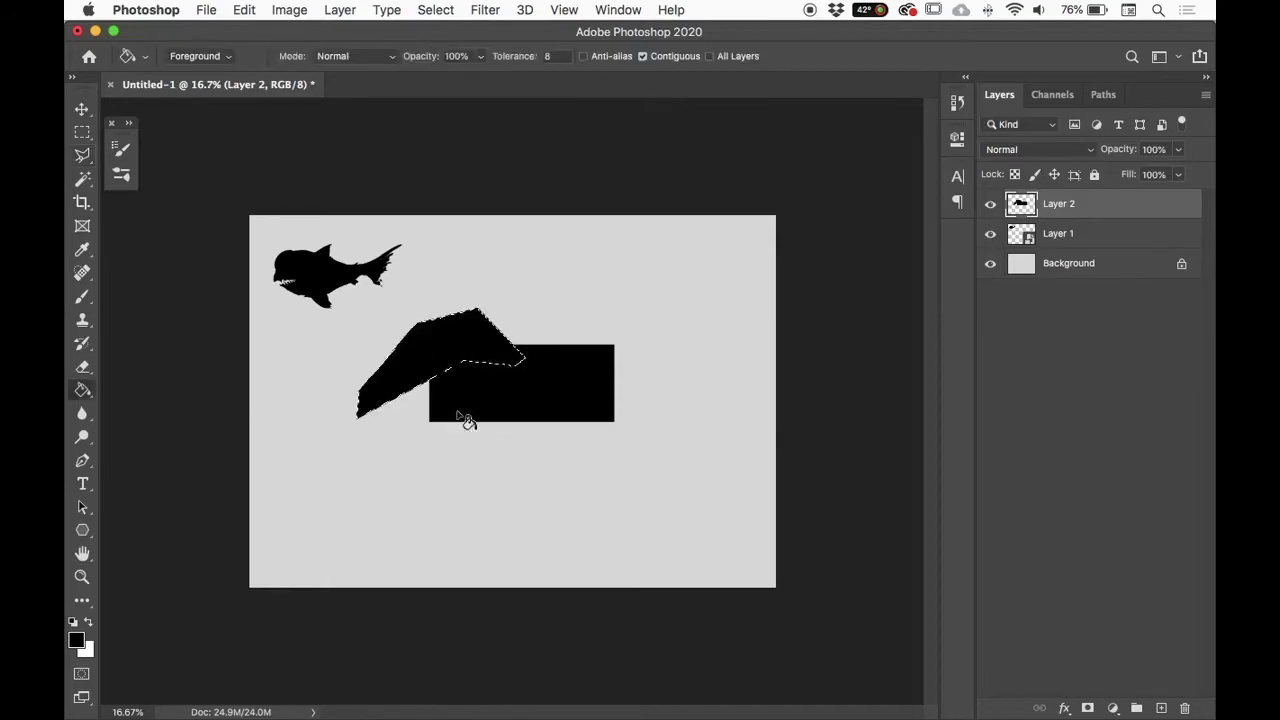
pyautogui.press('super+d')
# Step: Switch to the freehand Lasso and draw a curved selection around the rectangle's upper right corner
pyautogui.press('l')
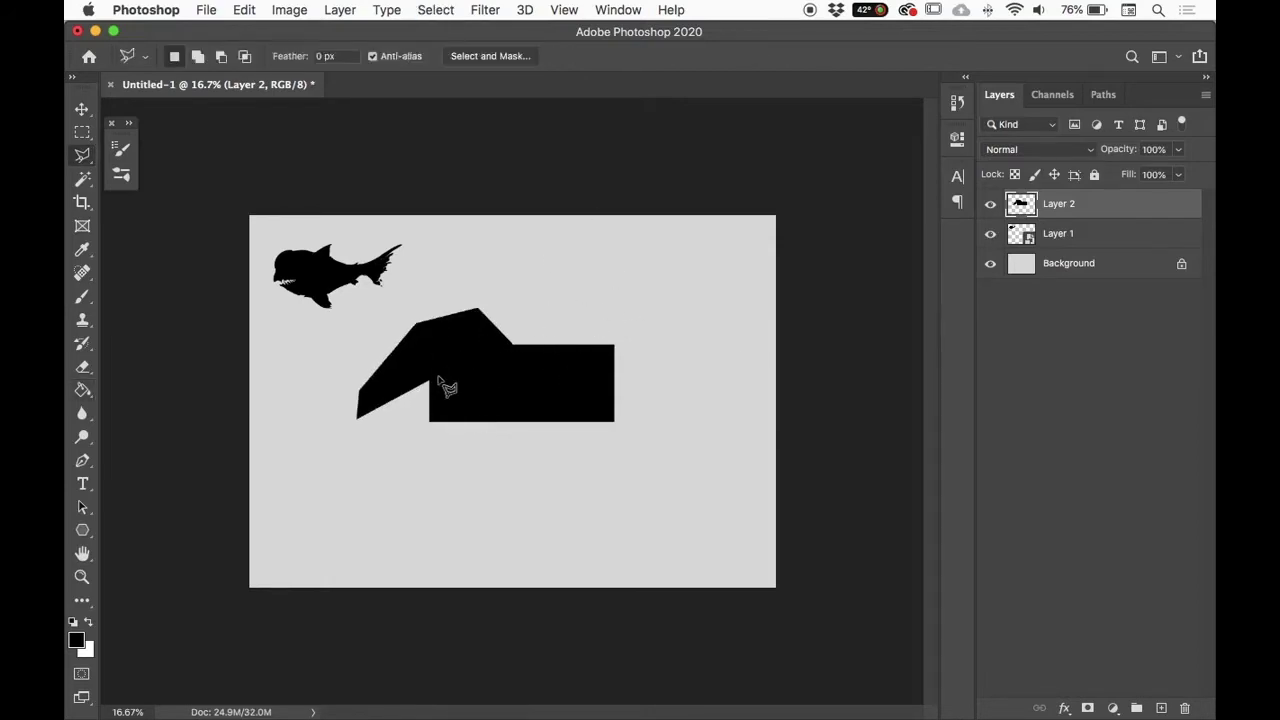
pyautogui.rightClick(95, 163)
pyautogui.click(150, 150)
pyautogui.moveTo(566, 339)
pyautogui.mouseDown()
pyautogui.moveTo(532, 353)
pyautogui.moveTo(590, 321)
pyautogui.moveTo(617, 417)
pyautogui.moveTo(619, 360)
pyautogui.moveTo(536, 353)
pyautogui.mouseUp()
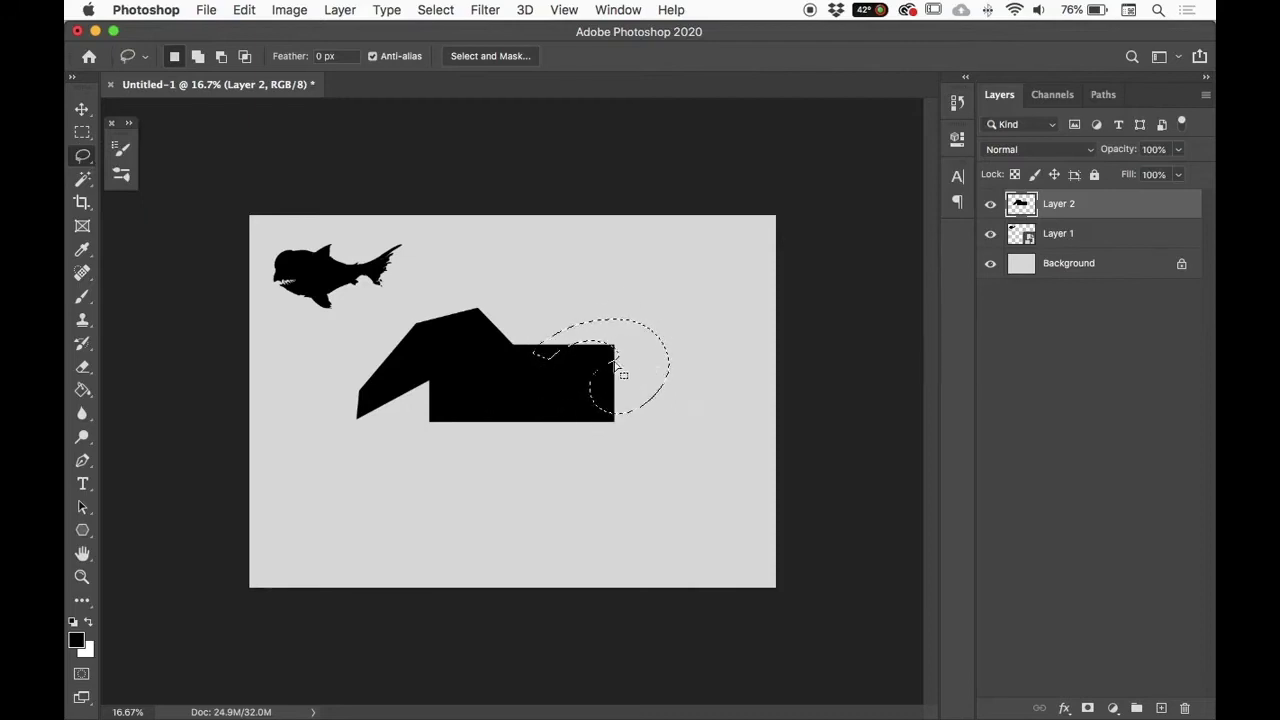
# Step: Add a freehand lasso area around the rectangle's lower left corner and subtract a concave bite from the curved selection's outer edge
pyautogui.press('shift')
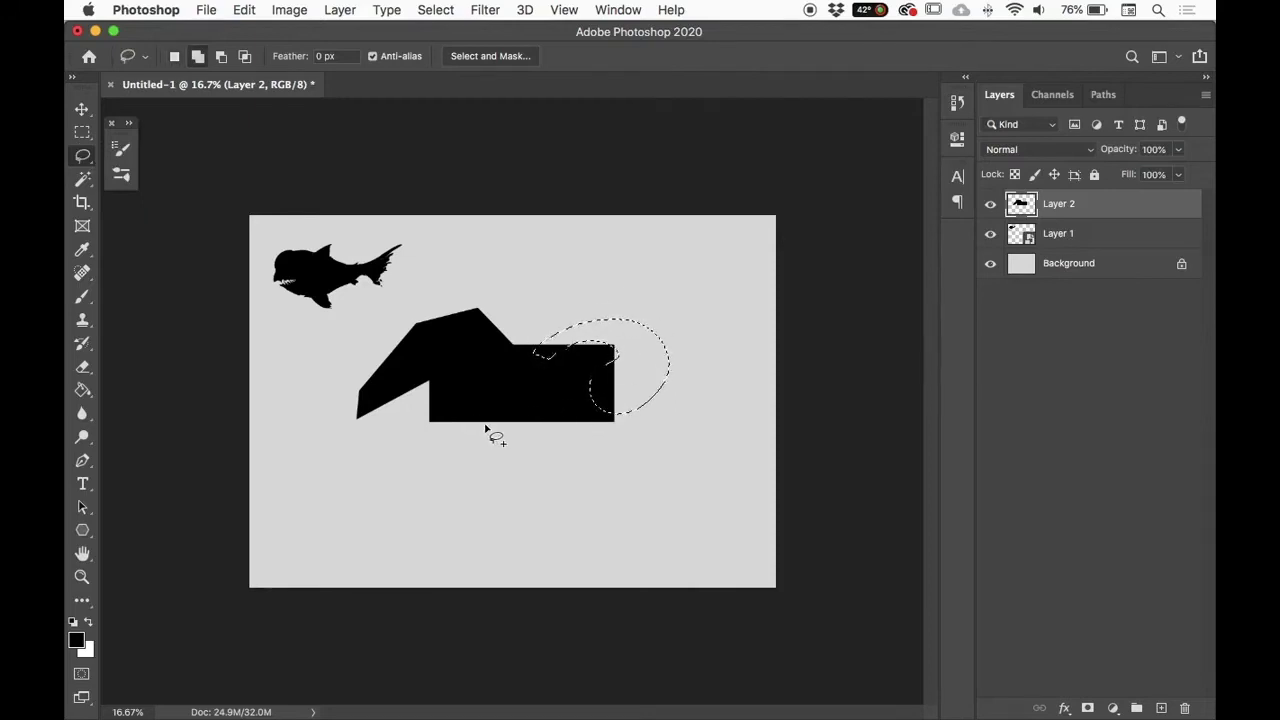
pyautogui.moveTo(466, 417)
pyautogui.mouseDown()
pyautogui.moveTo(495, 436)
pyautogui.moveTo(449, 383)
pyautogui.moveTo(402, 451)
pyautogui.moveTo(452, 445)
pyautogui.moveTo(458, 382)
pyautogui.mouseUp()
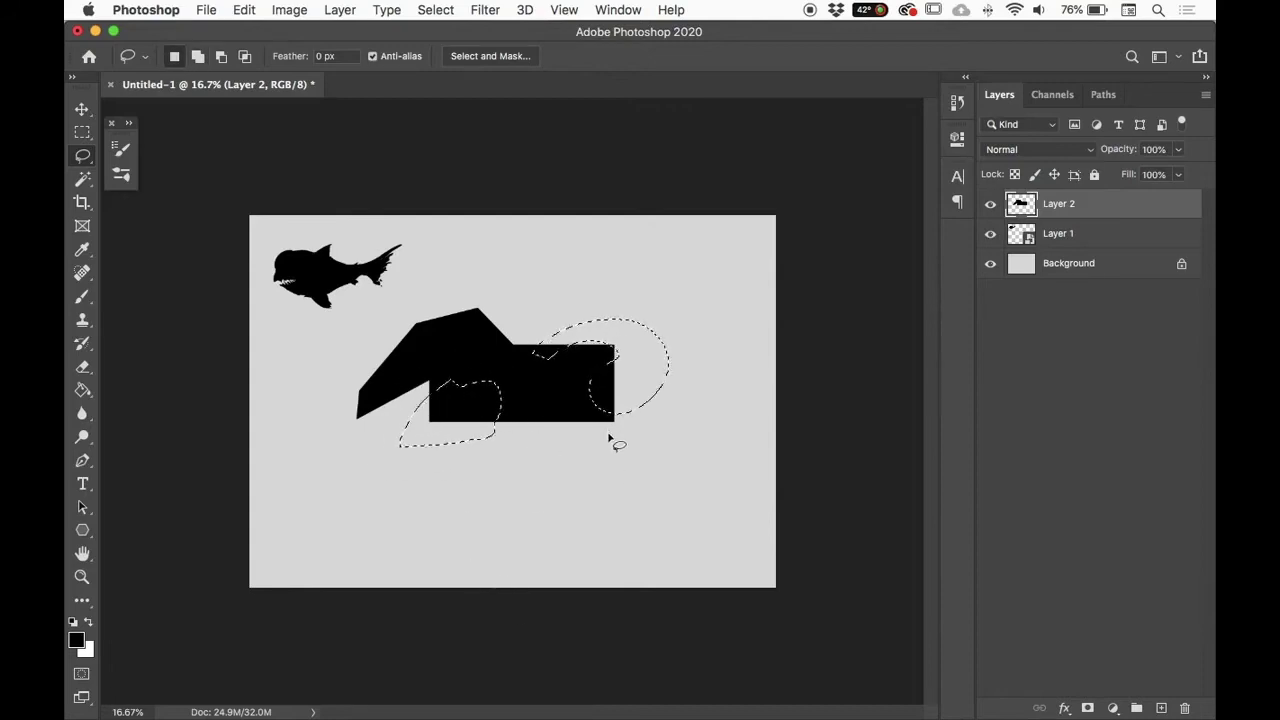
pyautogui.press('alt')
pyautogui.moveTo(623, 380); pyautogui.dragTo(638, 410)
# Step: Fill the combined lasso selections black with the Paint Bucket and deselect
pyautogui.press('g')
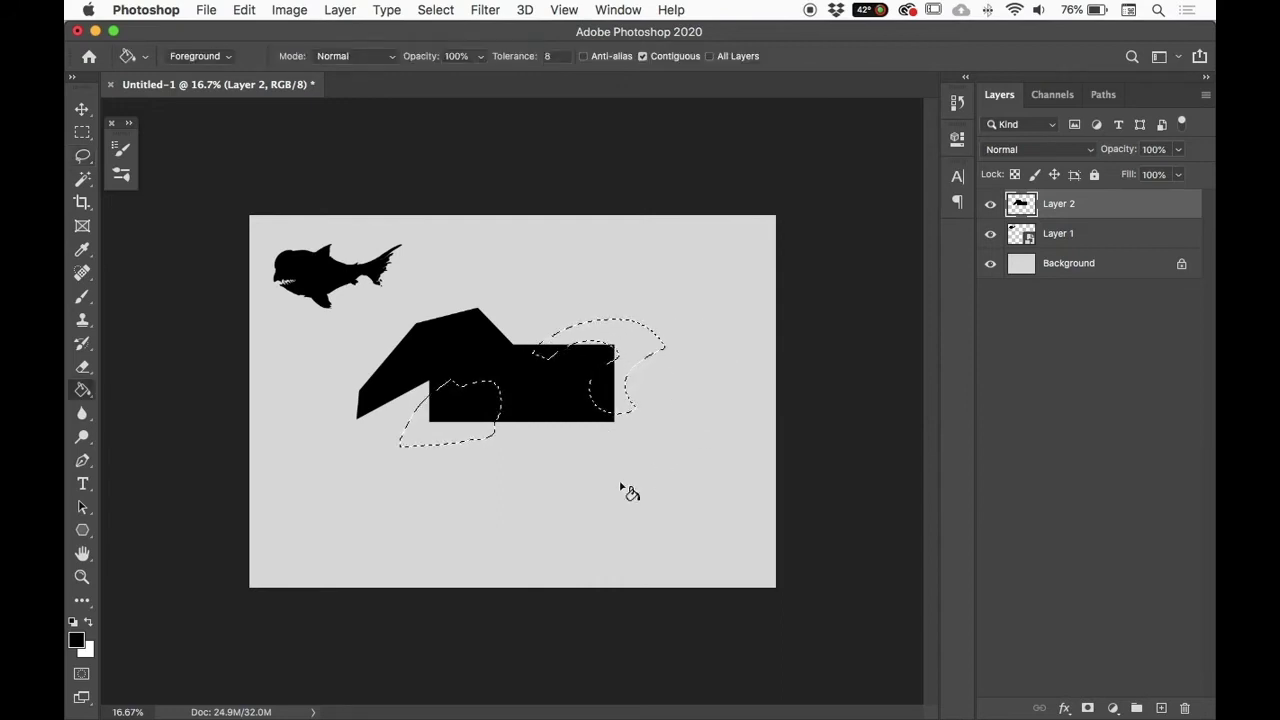
pyautogui.click(650, 342)
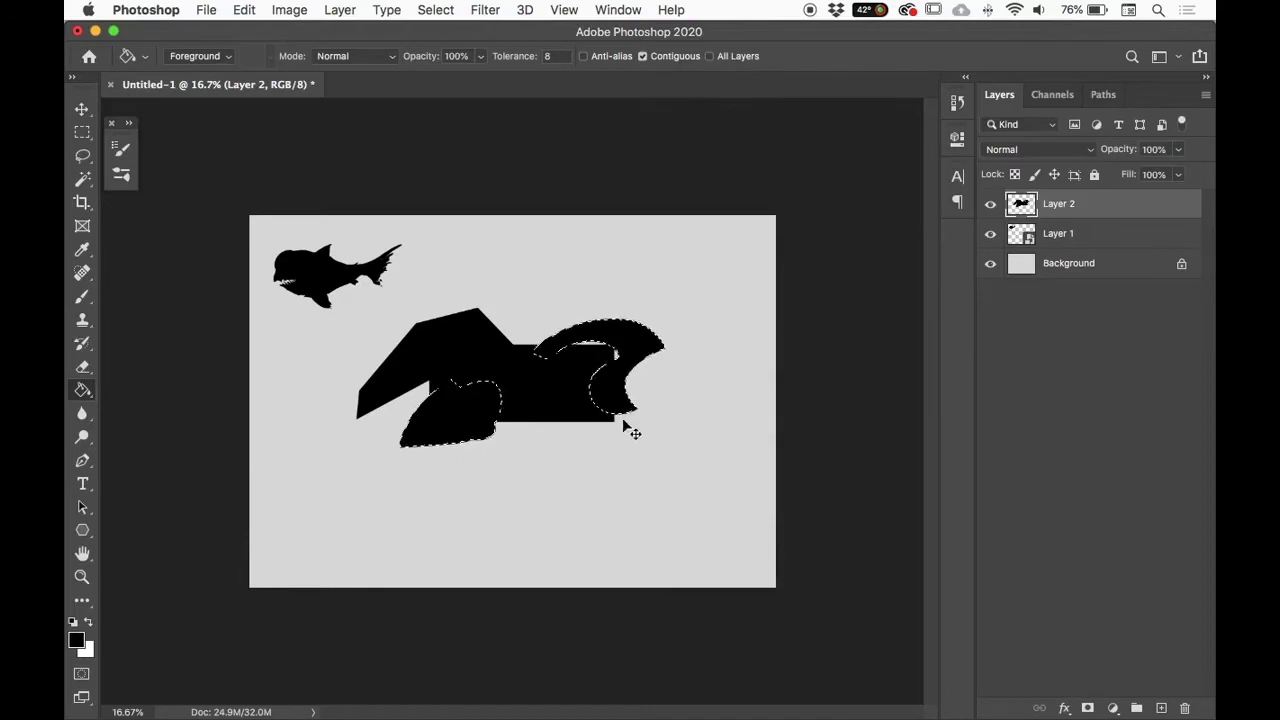
pyautogui.press('super+d')
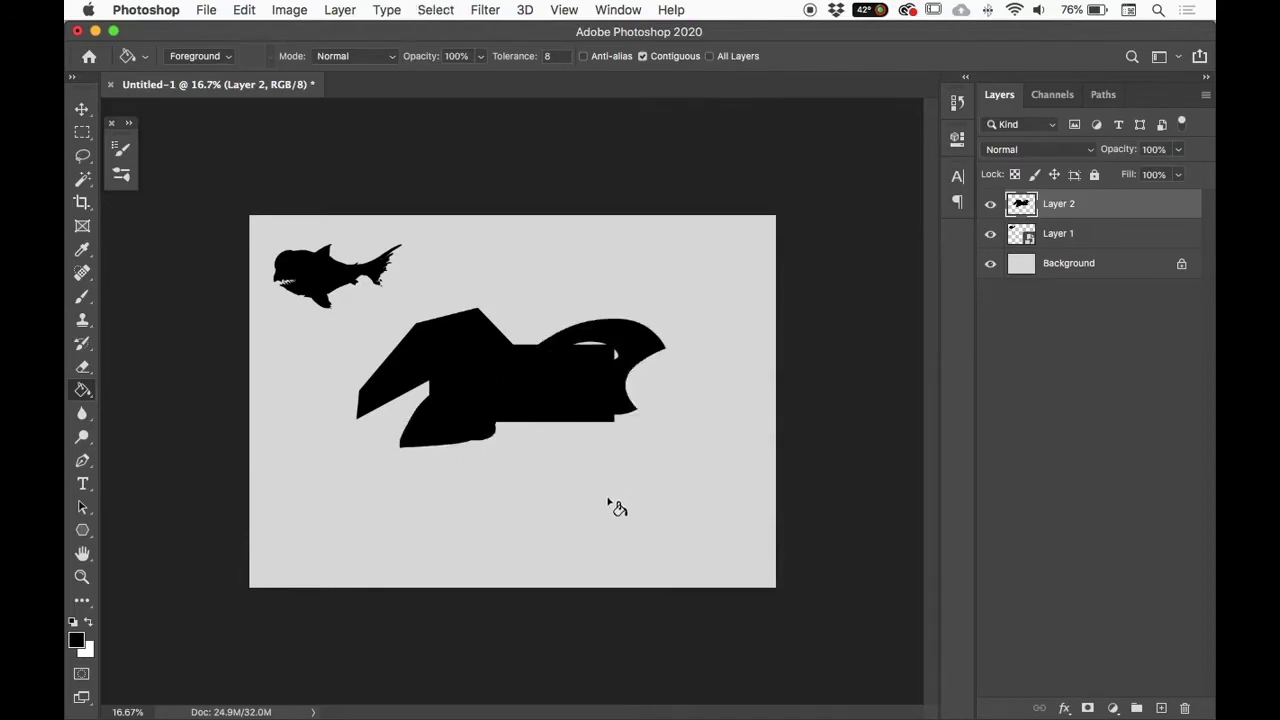
# Step: Brush black strokes along the silhouette's underside, its pointed left end and its curved right end, enlarging the brush to 100 for the left
pyautogui.press('b')
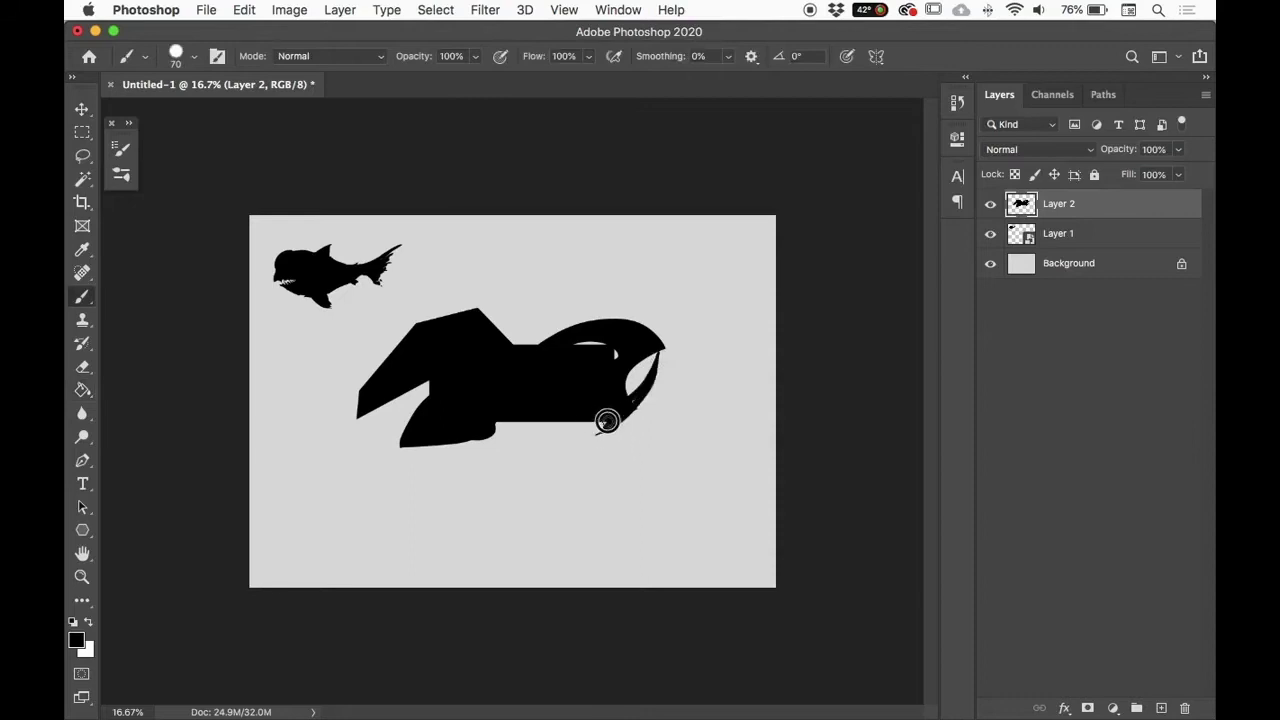
pyautogui.moveTo(587, 430); pyautogui.dragTo(530, 426)
pyautogui.press(']')
pyautogui.press(']')
pyautogui.moveTo(429, 394)
pyautogui.mouseDown()
pyautogui.moveTo(362, 373)
pyautogui.moveTo(414, 340)
pyautogui.moveTo(360, 389)
pyautogui.moveTo(474, 320)
pyautogui.moveTo(371, 355)
pyautogui.moveTo(390, 379)
pyautogui.moveTo(397, 344)
pyautogui.moveTo(345, 402)
pyautogui.moveTo(334, 438)
pyautogui.moveTo(357, 387)
pyautogui.moveTo(341, 398)
pyautogui.moveTo(330, 443)
pyautogui.moveTo(356, 411)
pyautogui.moveTo(339, 418)
pyautogui.moveTo(358, 410)
pyautogui.moveTo(333, 442)
pyautogui.moveTo(369, 407)
pyautogui.moveTo(343, 404)
pyautogui.moveTo(332, 425)
pyautogui.moveTo(355, 396)
pyautogui.moveTo(320, 460)
pyautogui.moveTo(403, 388)
pyautogui.moveTo(333, 437)
pyautogui.moveTo(414, 388)
pyautogui.moveTo(334, 406)
pyautogui.moveTo(324, 463)
pyautogui.moveTo(330, 442)
pyautogui.moveTo(460, 369)
pyautogui.moveTo(368, 424)
pyautogui.moveTo(395, 410)
pyautogui.moveTo(379, 429)
pyautogui.moveTo(454, 383)
pyautogui.moveTo(345, 434)
pyautogui.mouseUp()
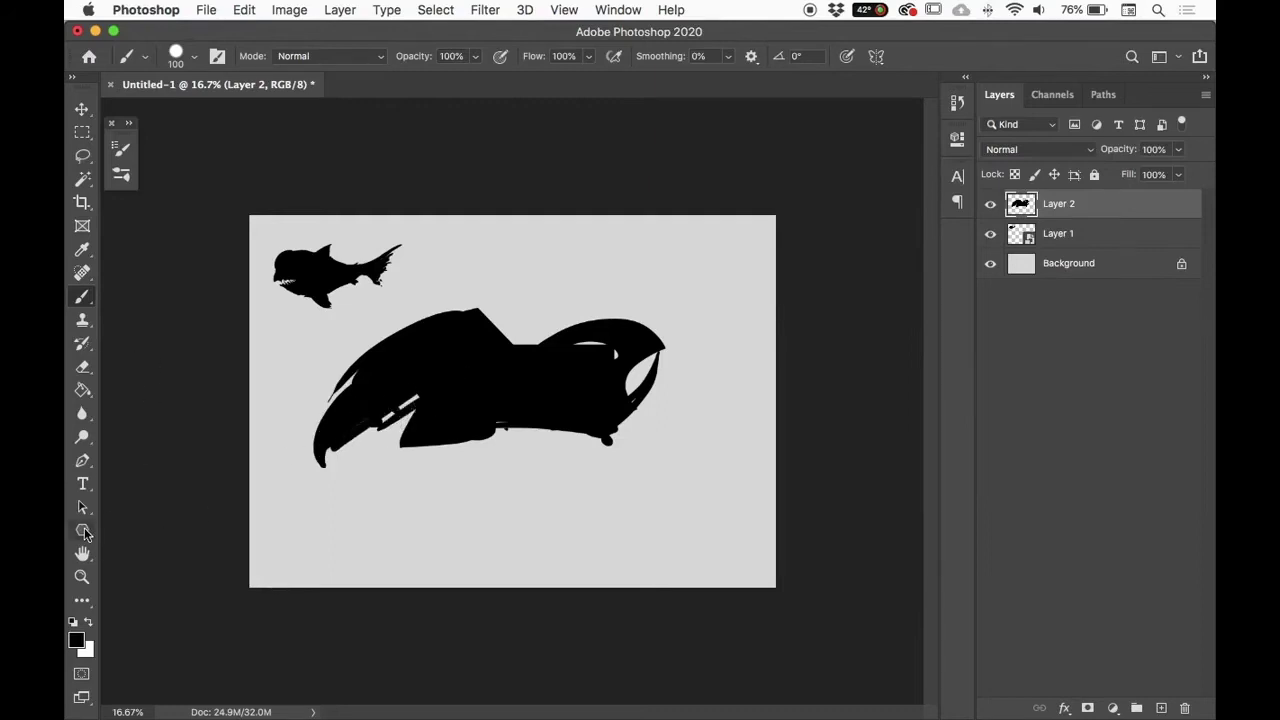
pyautogui.moveTo(384, 423)
pyautogui.mouseDown()
pyautogui.moveTo(440, 397)
pyautogui.moveTo(412, 419)
pyautogui.moveTo(417, 431)
pyautogui.moveTo(356, 446)
pyautogui.moveTo(409, 435)
pyautogui.mouseUp()
pyautogui.moveTo(661, 372)
pyautogui.mouseDown()
pyautogui.moveTo(666, 357)
pyautogui.moveTo(625, 424)
pyautogui.moveTo(651, 435)
pyautogui.mouseUp()
# Step: Outline an angular wing extending from the silhouette's lower right side with the Polygonal Lasso
pyautogui.press('l')
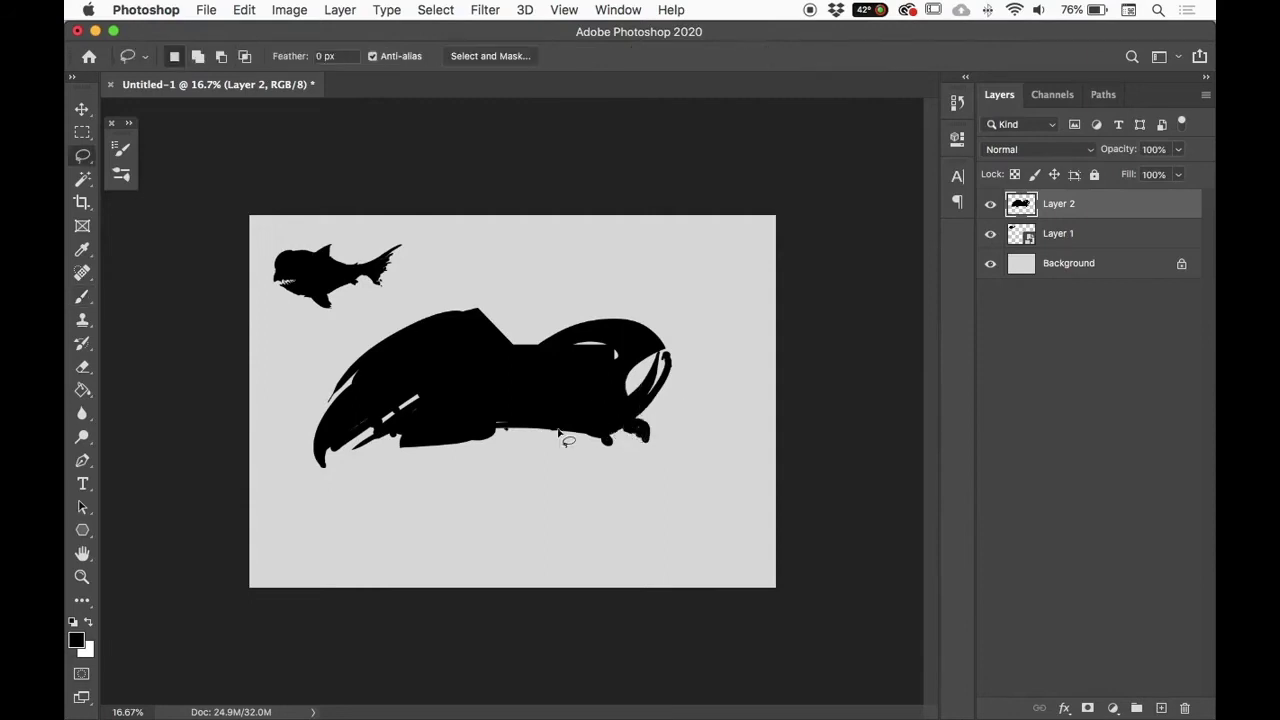
pyautogui.hotkey('shift', 'l')
pyautogui.click(558, 425)
pyautogui.click(562, 476)
pyautogui.click(721, 428)
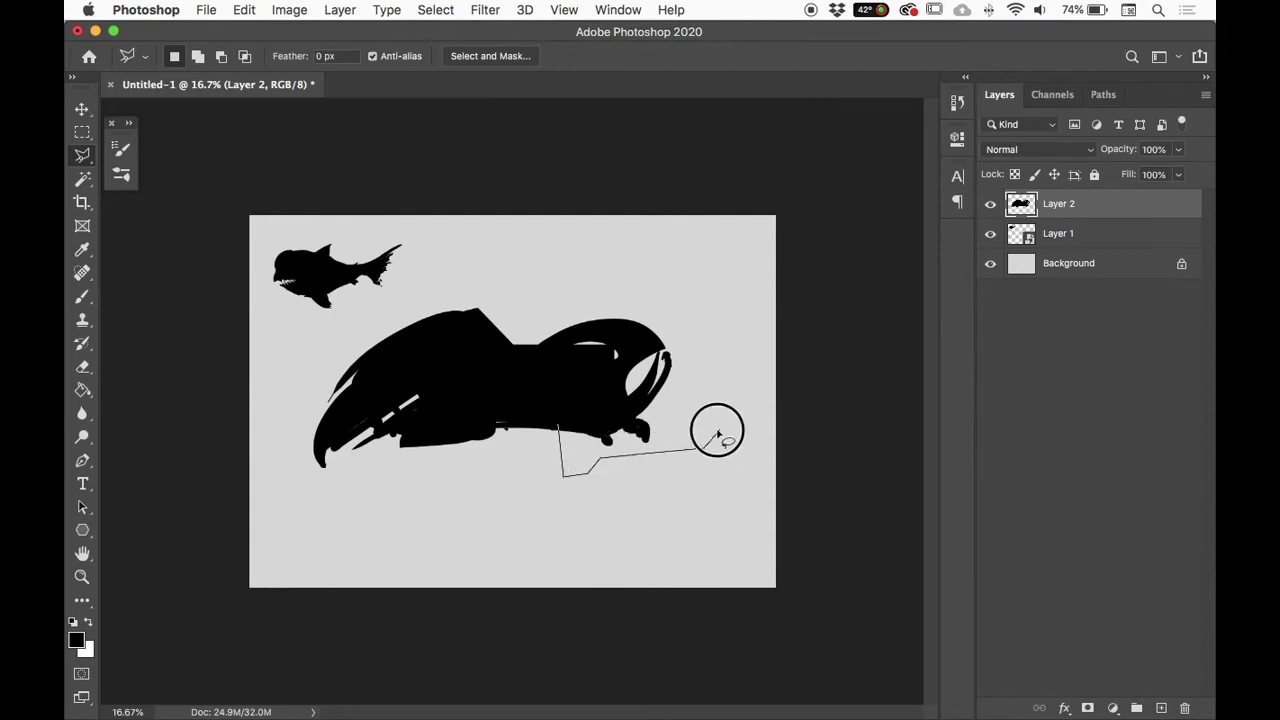
pyautogui.click(560, 425)
pyautogui.click(565, 405)
pyautogui.click(717, 432)
pyautogui.click(563, 476)
pyautogui.click(565, 405)
# Step: Fill the wing selection black, fill it again to close the thin seam along the old edges, and deselect
pyautogui.press('g')
pyautogui.click(610, 445)
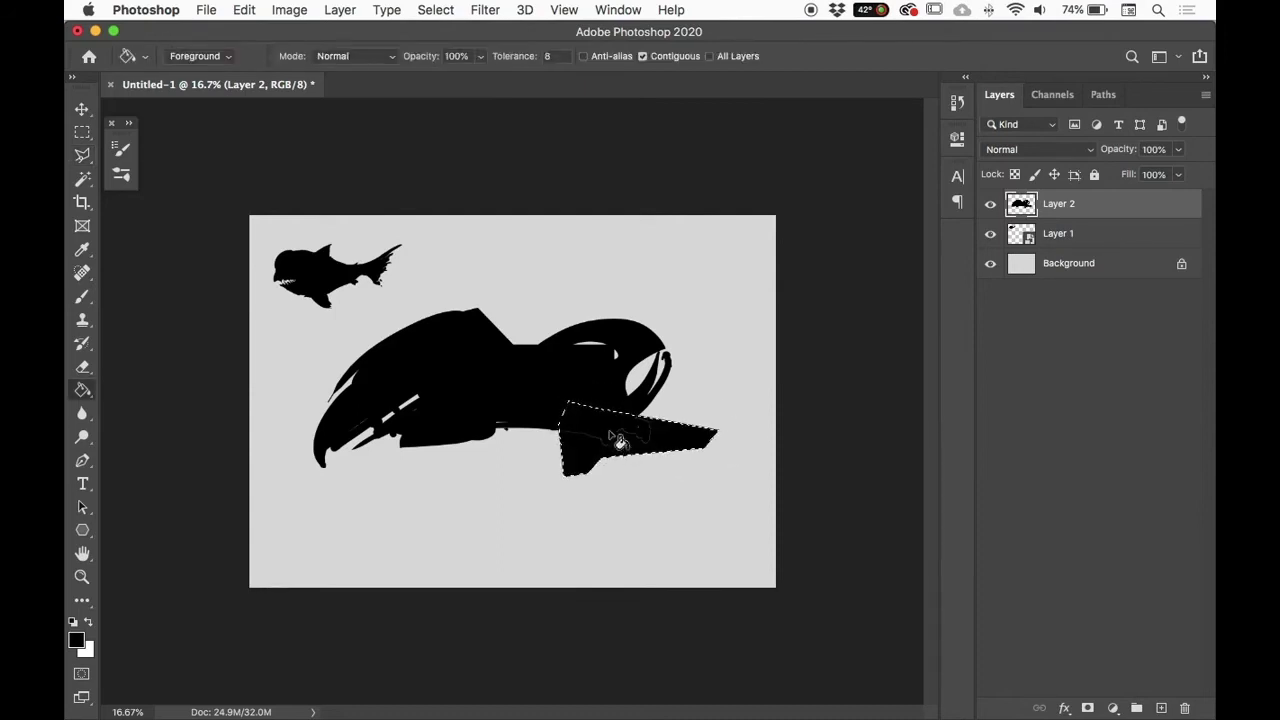
pyautogui.press('super+d')
pyautogui.press('super+equal')
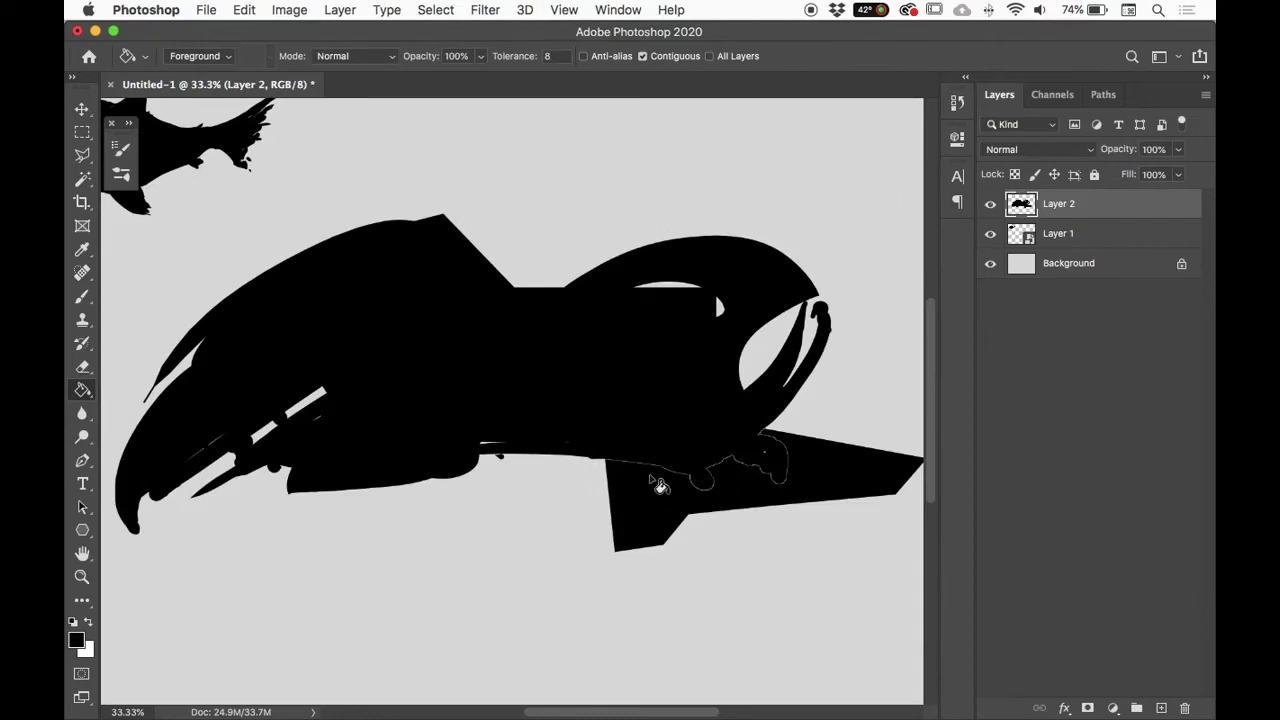
pyautogui.click(718, 496)
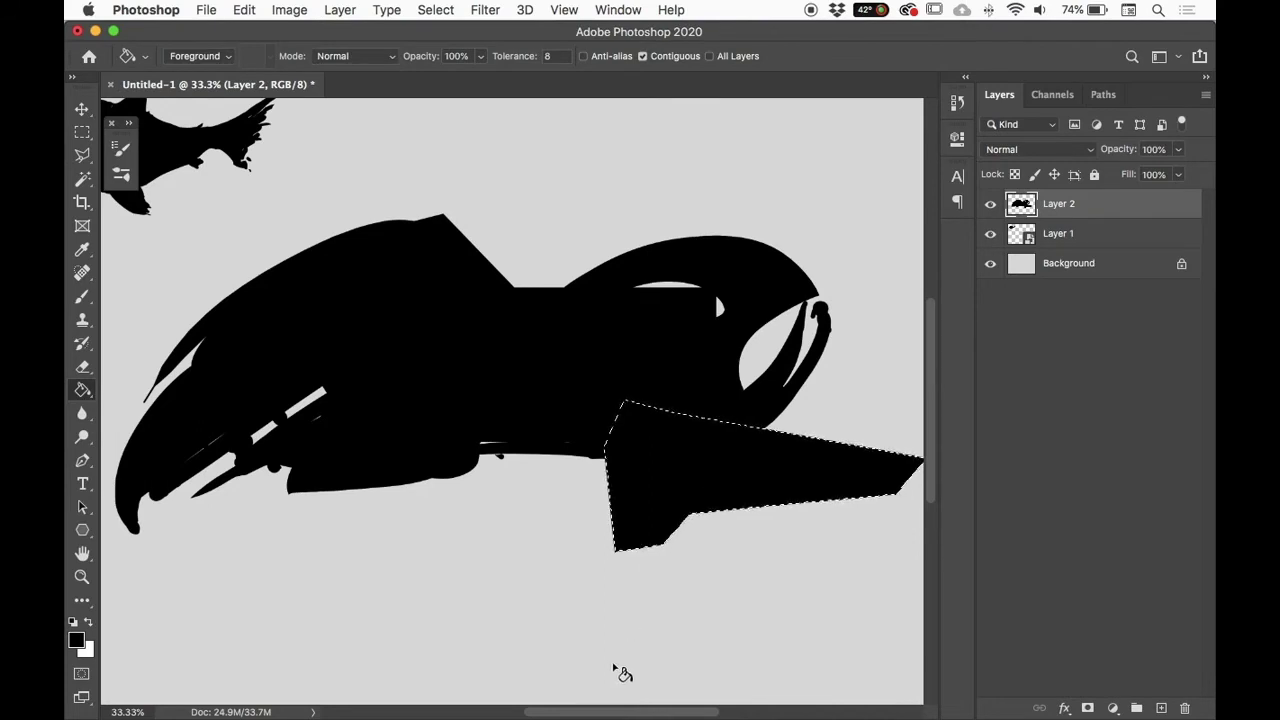
pyautogui.press('super+d')
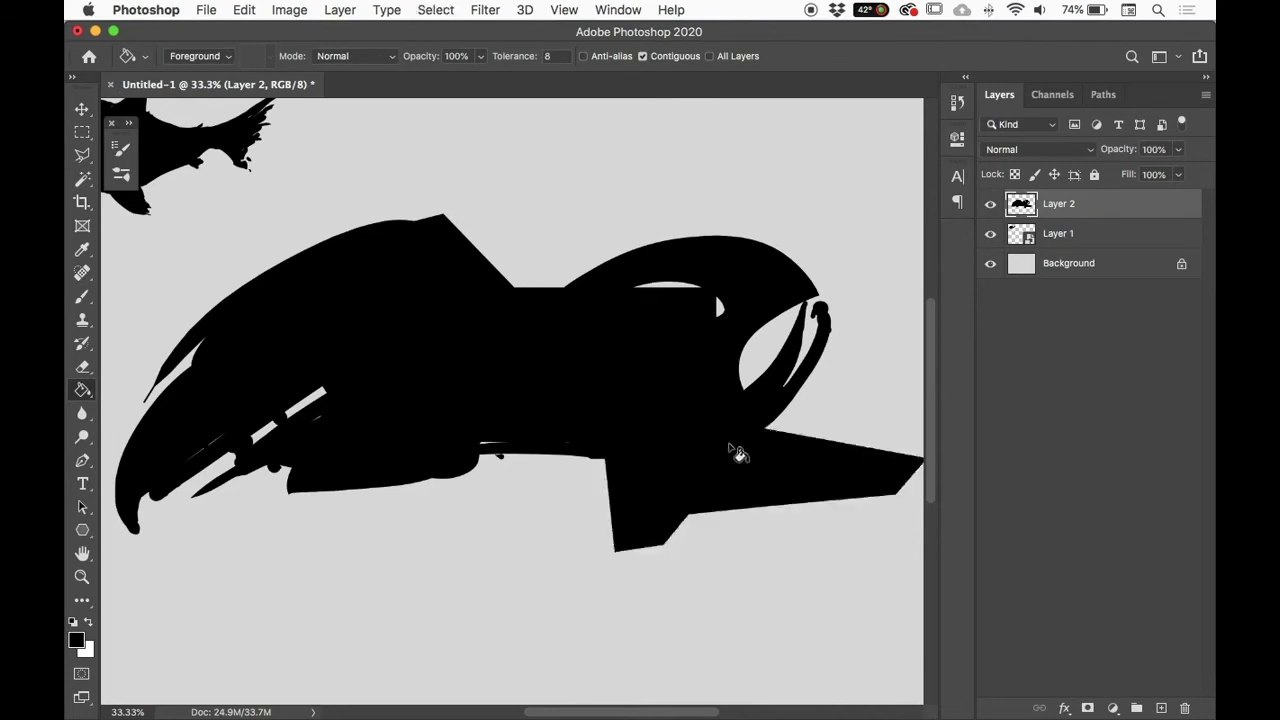
# Step: Paint small black details with a size 70 brush at the wing's inner joint and above the wing at the rear
pyautogui.press('b')
pyautogui.moveTo(585, 465)
pyautogui.mouseDown()
pyautogui.moveTo(605, 541)
pyautogui.moveTo(594, 445)
pyautogui.moveTo(607, 522)
pyautogui.moveTo(605, 461)
pyautogui.moveTo(582, 450)
pyautogui.moveTo(605, 494)
pyautogui.moveTo(612, 483)
pyautogui.moveTo(610, 467)
pyautogui.moveTo(584, 492)
pyautogui.moveTo(633, 469)
pyautogui.mouseUp()
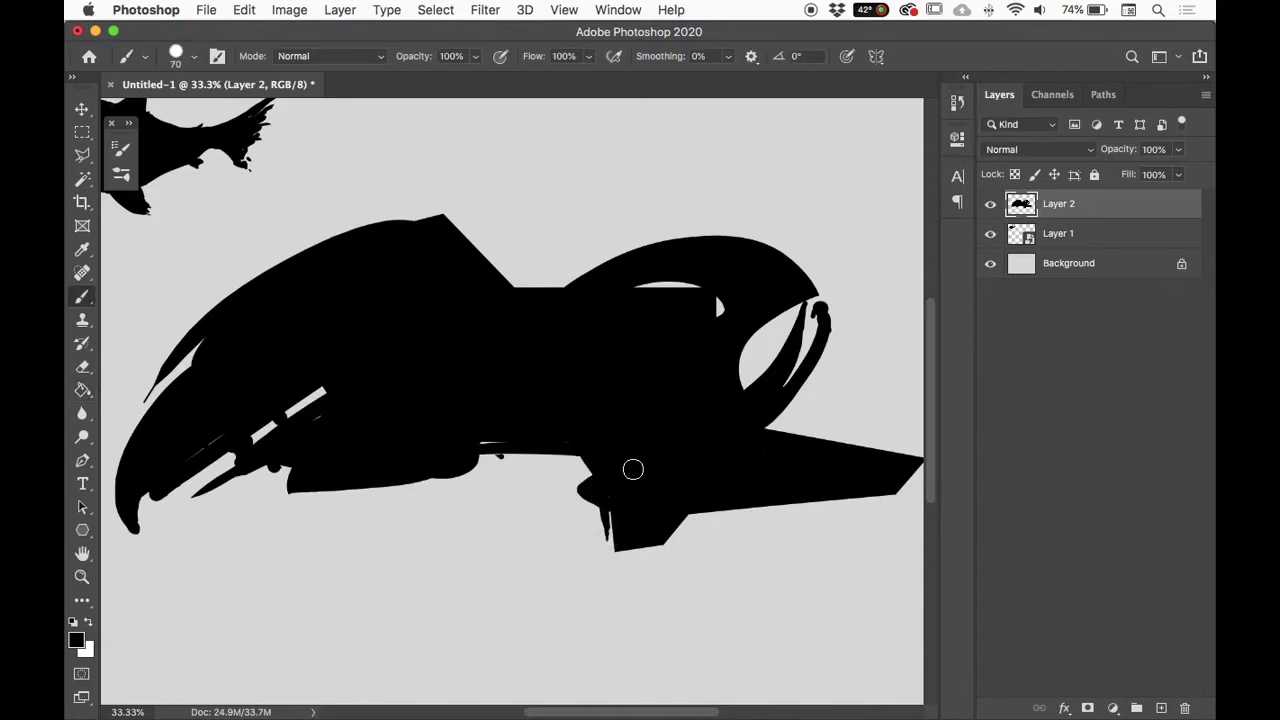
pyautogui.press('super+minus')
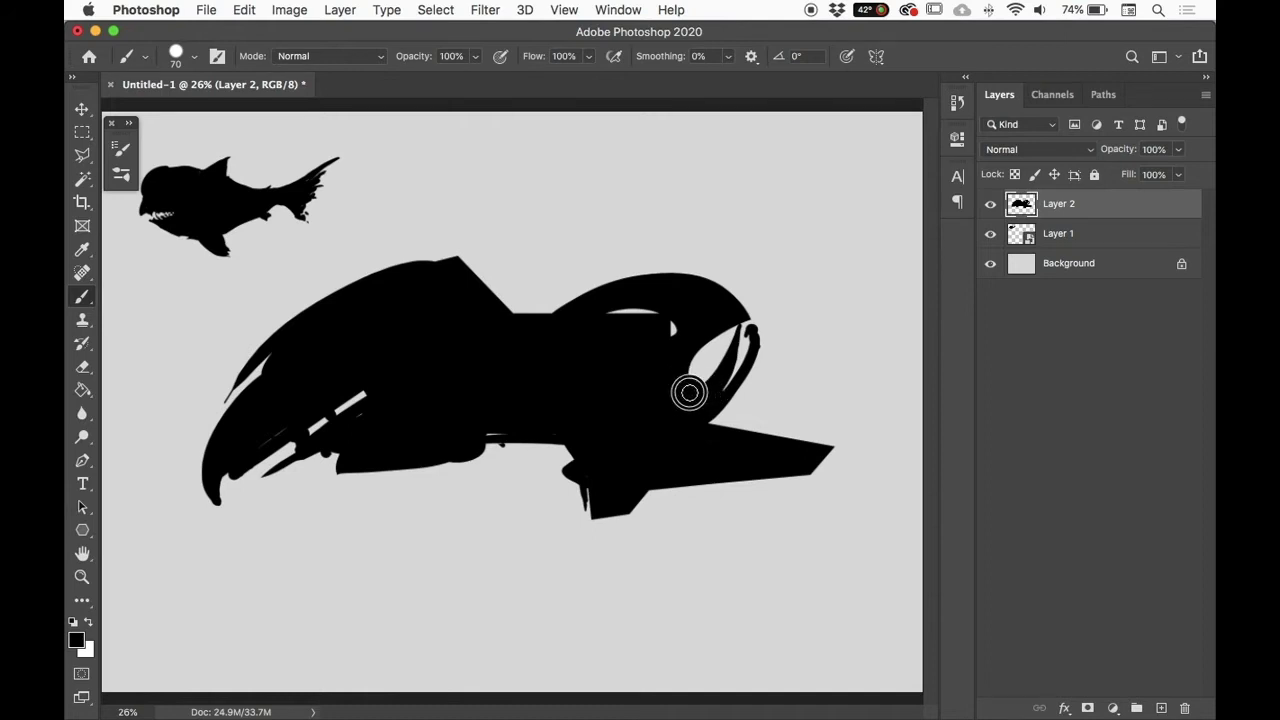
pyautogui.moveTo(706, 391)
pyautogui.mouseDown()
pyautogui.moveTo(723, 406)
pyautogui.moveTo(770, 406)
pyautogui.moveTo(760, 409)
pyautogui.moveTo(775, 426)
pyautogui.mouseUp()
# Step: Convert Layer 2 to a Smart Object, scale it to about 28% and place it beneath the shark
pyautogui.rightClick(1100, 206)
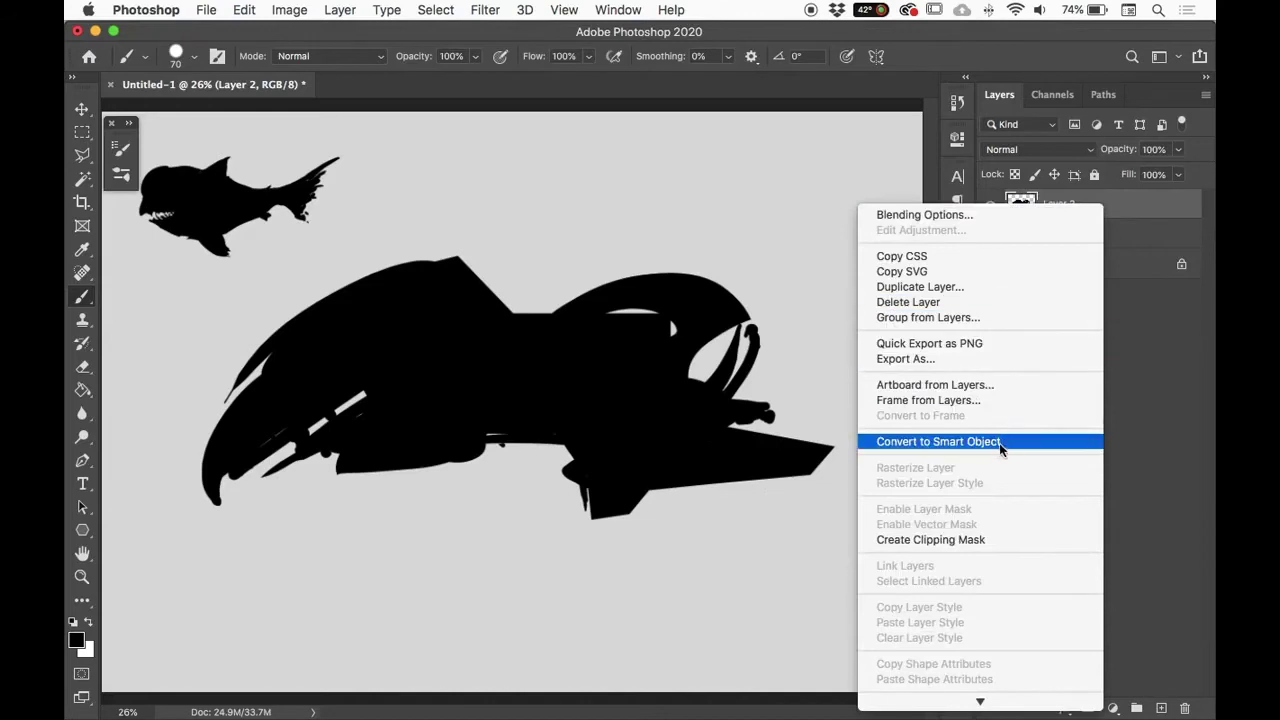
pyautogui.click(1000, 452)
pyautogui.press('super+t')
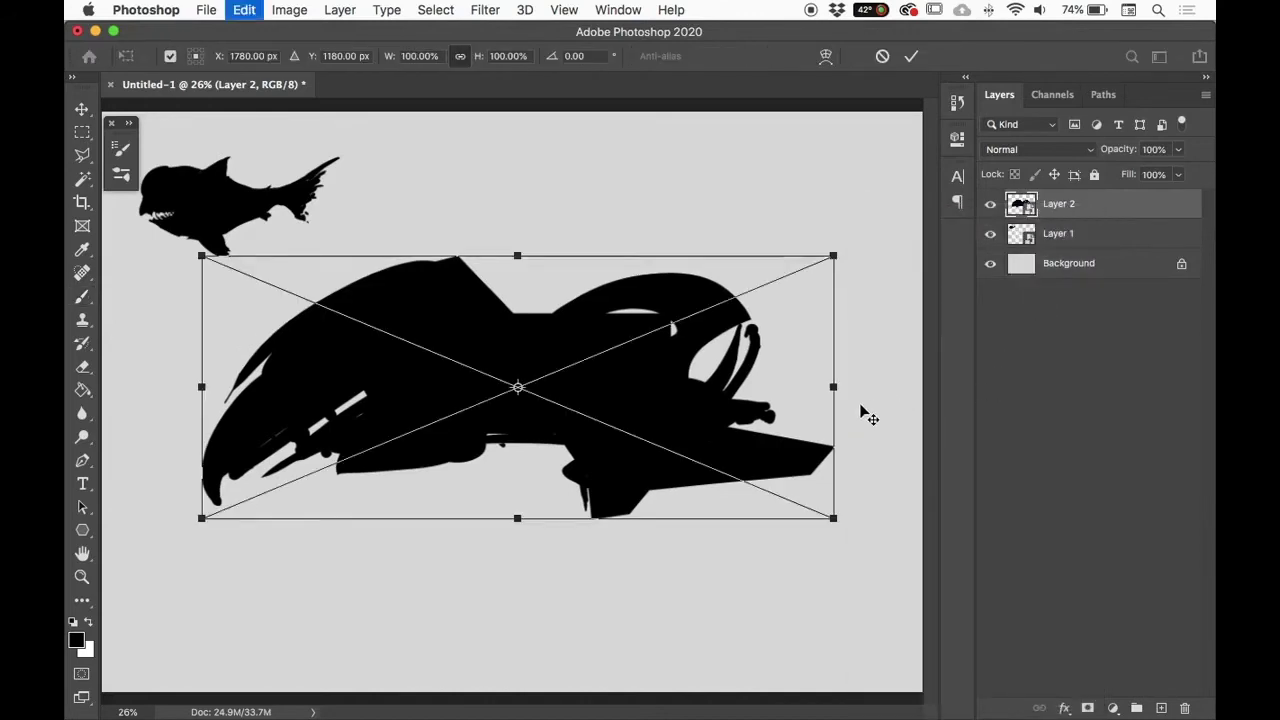
pyautogui.moveTo(831, 256); pyautogui.dragTo(278, 306)
pyautogui.moveTo(284, 372); pyautogui.dragTo(298, 383)
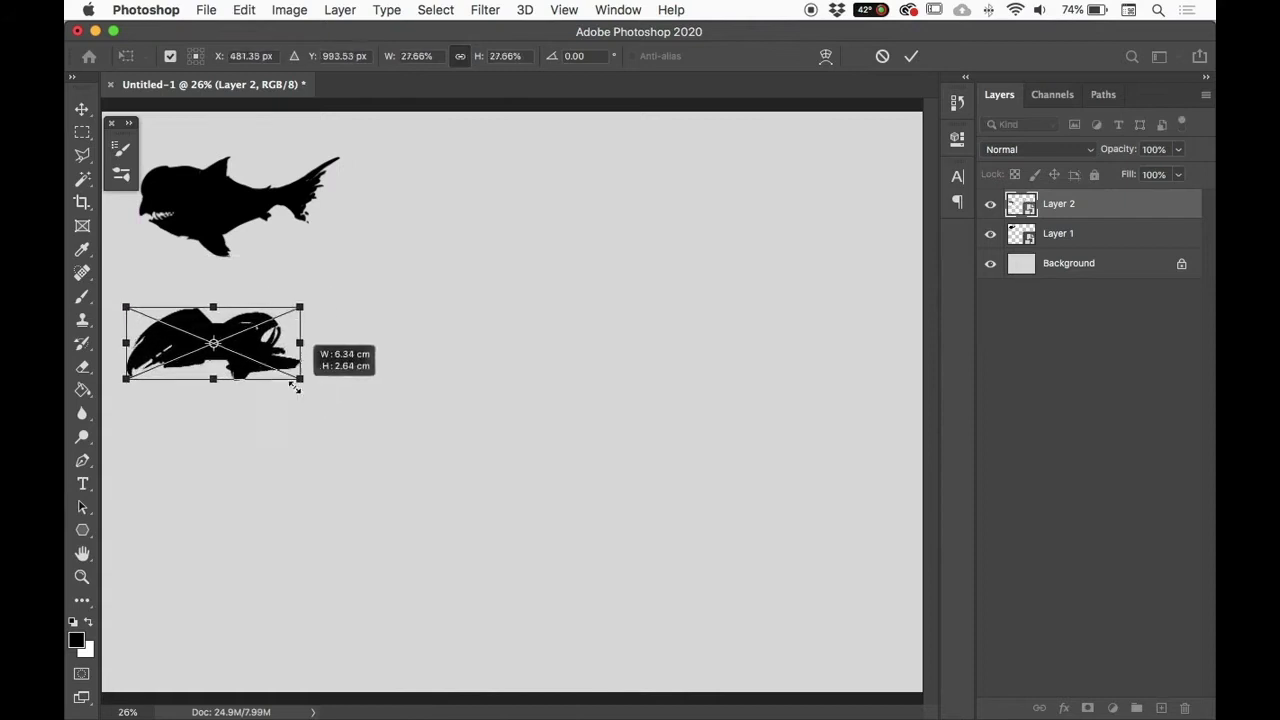
pyautogui.press('Return')
# Step: Create a new layer and paint an insect's head, thorax, round abdomen and large raised wing with an enlarged black brush
pyautogui.press('b')
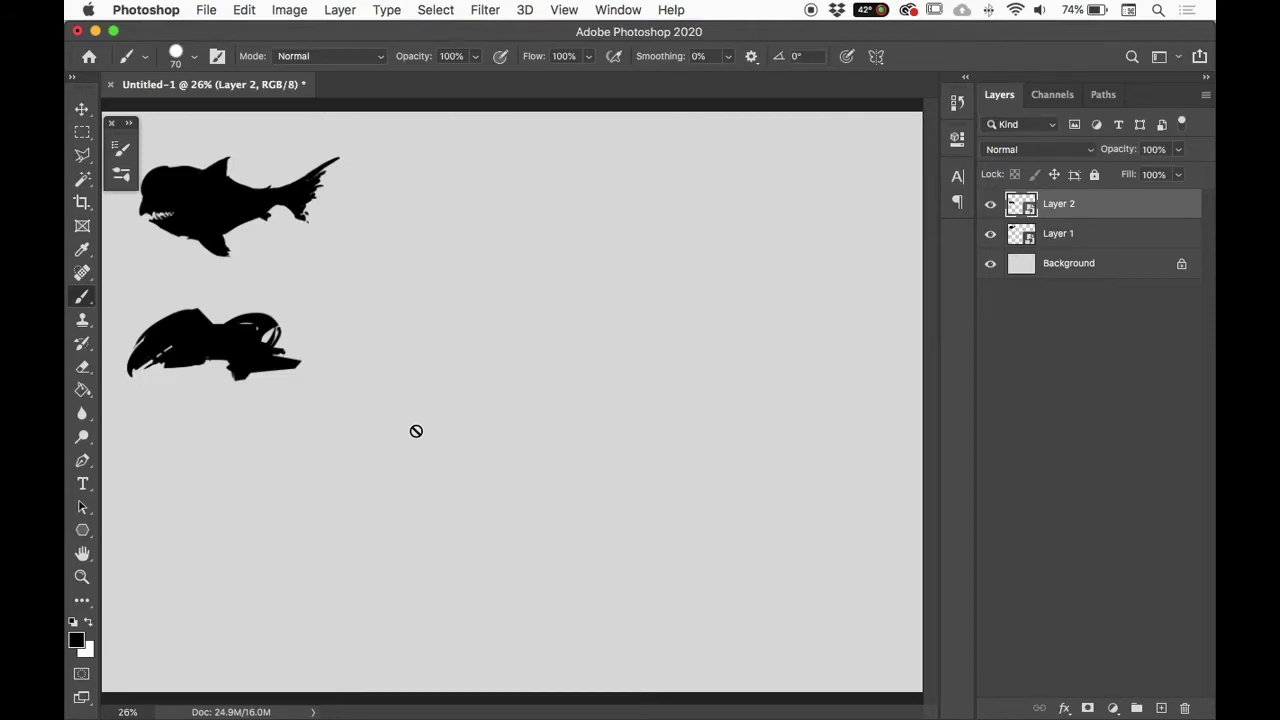
pyautogui.click(1160, 708)
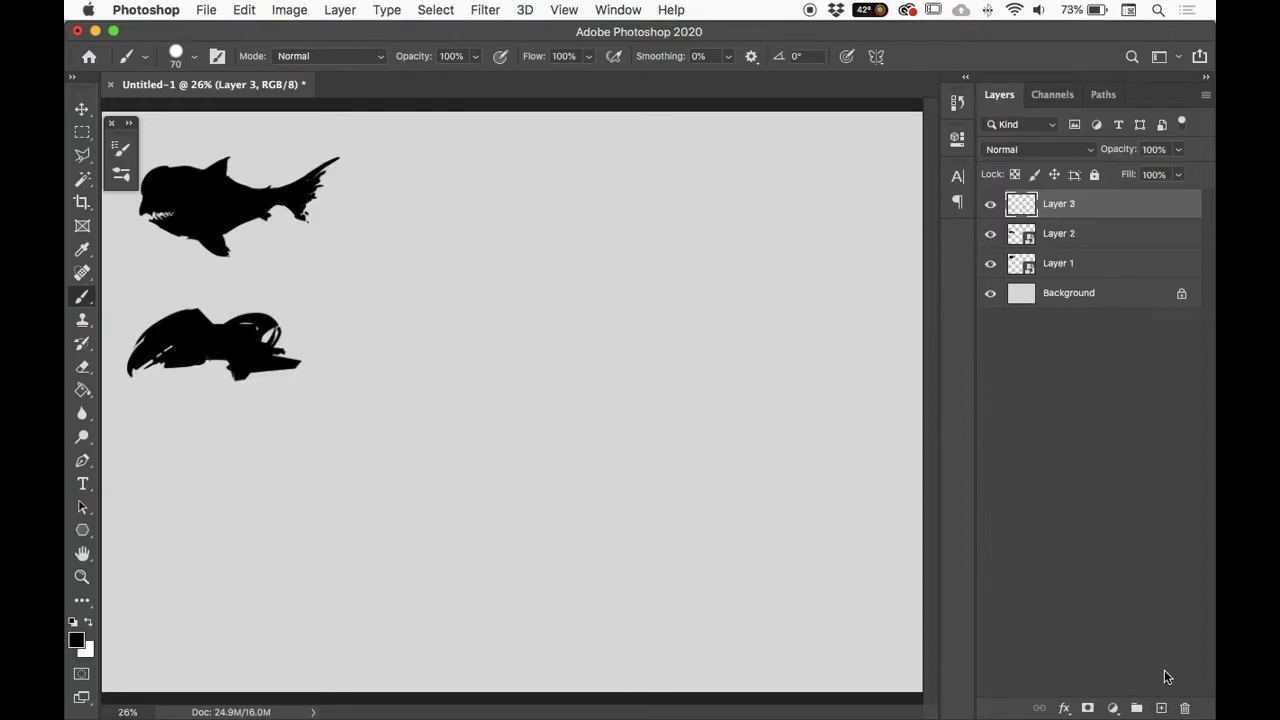
pyautogui.press(']')
pyautogui.press(']')
pyautogui.press(']')
pyautogui.press(']')
pyautogui.moveTo(594, 290)
pyautogui.mouseDown()
pyautogui.moveTo(601, 325)
pyautogui.moveTo(632, 308)
pyautogui.moveTo(622, 332)
pyautogui.moveTo(641, 341)
pyautogui.moveTo(631, 301)
pyautogui.moveTo(663, 318)
pyautogui.moveTo(687, 374)
pyautogui.moveTo(657, 372)
pyautogui.moveTo(587, 291)
pyautogui.moveTo(581, 309)
pyautogui.moveTo(565, 287)
pyautogui.moveTo(502, 299)
pyautogui.moveTo(528, 312)
pyautogui.moveTo(524, 292)
pyautogui.moveTo(554, 276)
pyautogui.moveTo(595, 290)
pyautogui.moveTo(640, 211)
pyautogui.moveTo(657, 212)
pyautogui.moveTo(625, 216)
pyautogui.moveTo(752, 193)
pyautogui.moveTo(742, 181)
pyautogui.moveTo(644, 256)
pyautogui.moveTo(592, 246)
pyautogui.moveTo(641, 241)
pyautogui.moveTo(630, 222)
pyautogui.moveTo(675, 206)
pyautogui.moveTo(649, 243)
pyautogui.moveTo(712, 195)
pyautogui.mouseUp()
pyautogui.click(553, 287)
pyautogui.click(534, 295)
pyautogui.click(504, 299)
pyautogui.click(526, 312)
# Step: Reduce the brush size to 125 and paint a second, narrower wing rising from the insect's thorax
pyautogui.press('[')
pyautogui.press('[')
pyautogui.press('[')
pyautogui.press('[')
pyautogui.press('[')
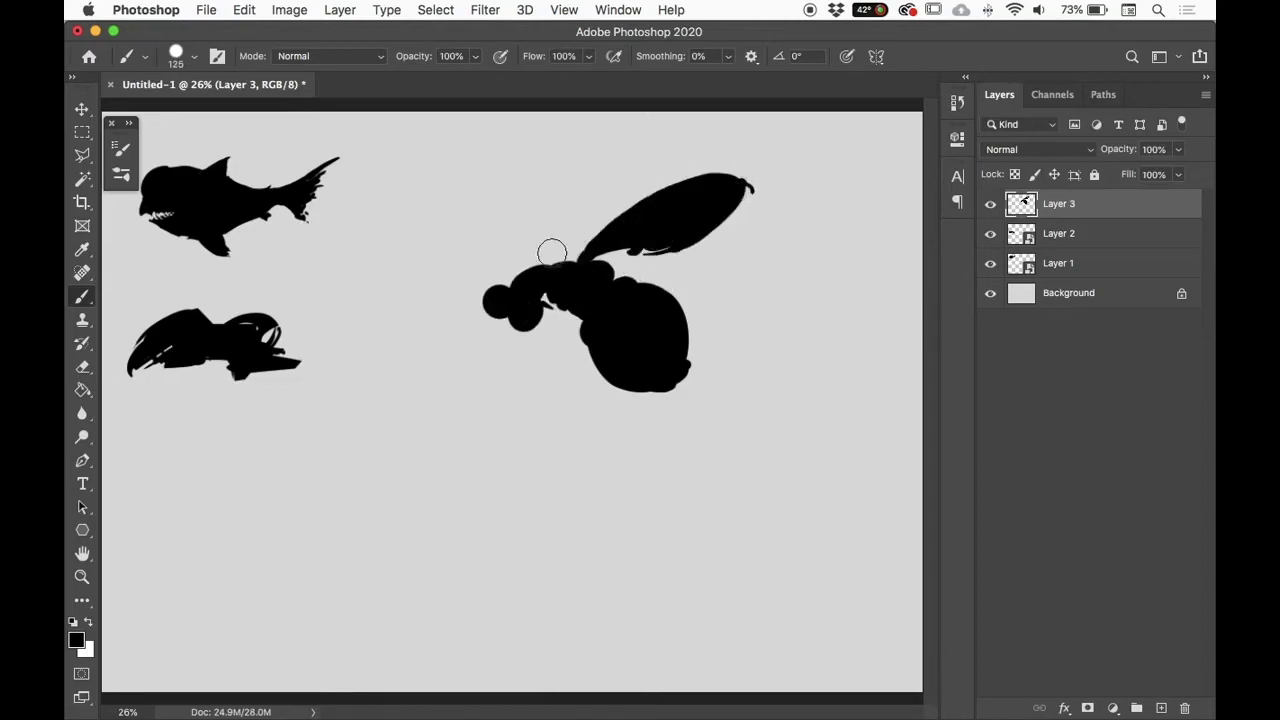
pyautogui.moveTo(551, 251)
pyautogui.mouseDown()
pyautogui.moveTo(602, 175)
pyautogui.moveTo(553, 244)
pyautogui.moveTo(565, 213)
pyautogui.moveTo(611, 176)
pyautogui.moveTo(557, 237)
pyautogui.moveTo(620, 156)
pyautogui.moveTo(567, 296)
pyautogui.moveTo(514, 311)
pyautogui.mouseUp()
# Step: Shrink the brush and paint a long thin proboscis hanging down from the insect's head
pyautogui.press('[')
pyautogui.press('[')
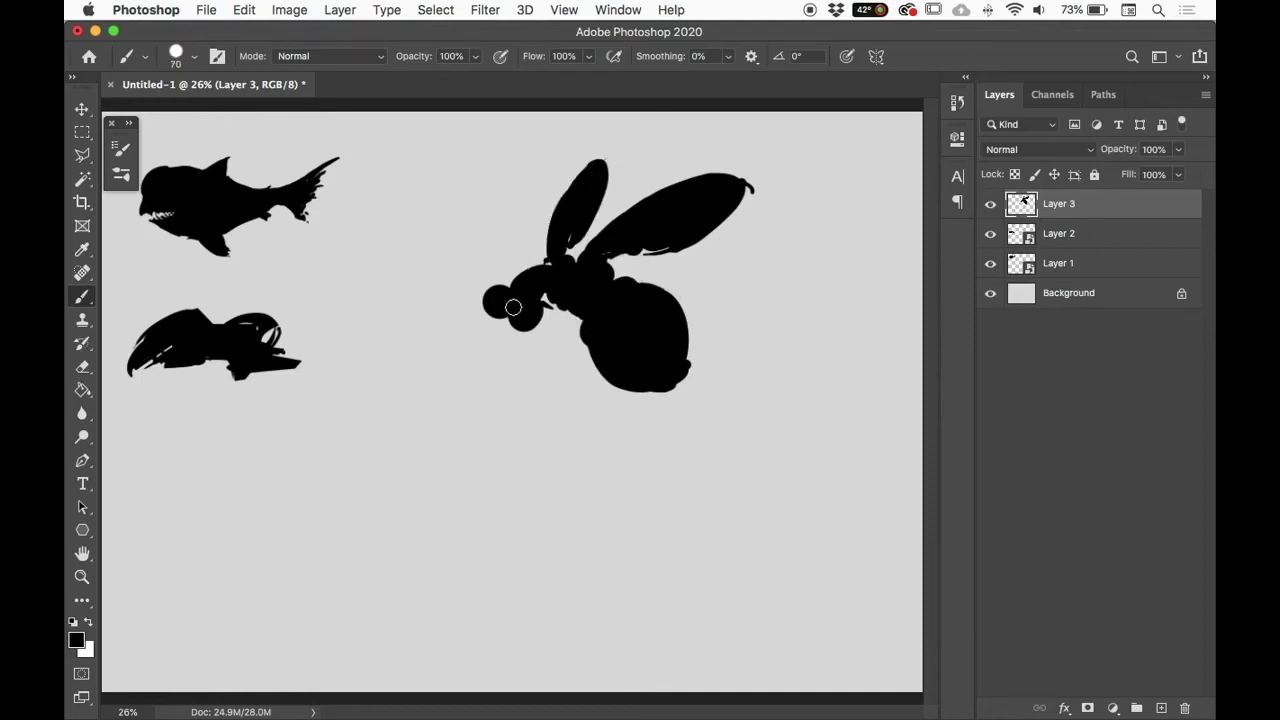
pyautogui.moveTo(505, 370)
pyautogui.mouseDown()
pyautogui.moveTo(509, 322)
pyautogui.moveTo(508, 465)
pyautogui.mouseUp()
# Step: Paint two long jointed legs with curved feet below the insect's thorax using a size 50 brush
pyautogui.moveTo(537, 310)
pyautogui.mouseDown()
pyautogui.moveTo(514, 289)
pyautogui.moveTo(557, 294)
pyautogui.moveTo(582, 360)
pyautogui.mouseUp()
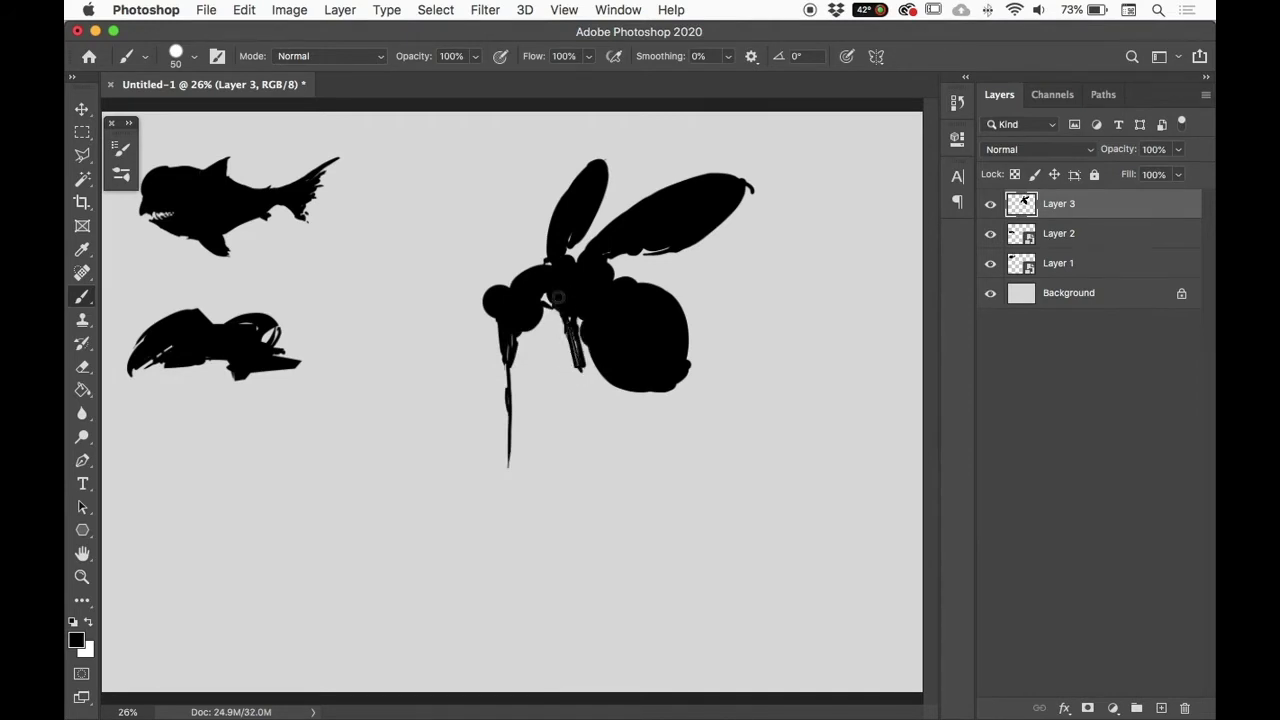
pyautogui.moveTo(586, 329); pyautogui.dragTo(620, 500)
pyautogui.moveTo(604, 432); pyautogui.dragTo(629, 535)
pyautogui.moveTo(586, 363); pyautogui.dragTo(611, 514)
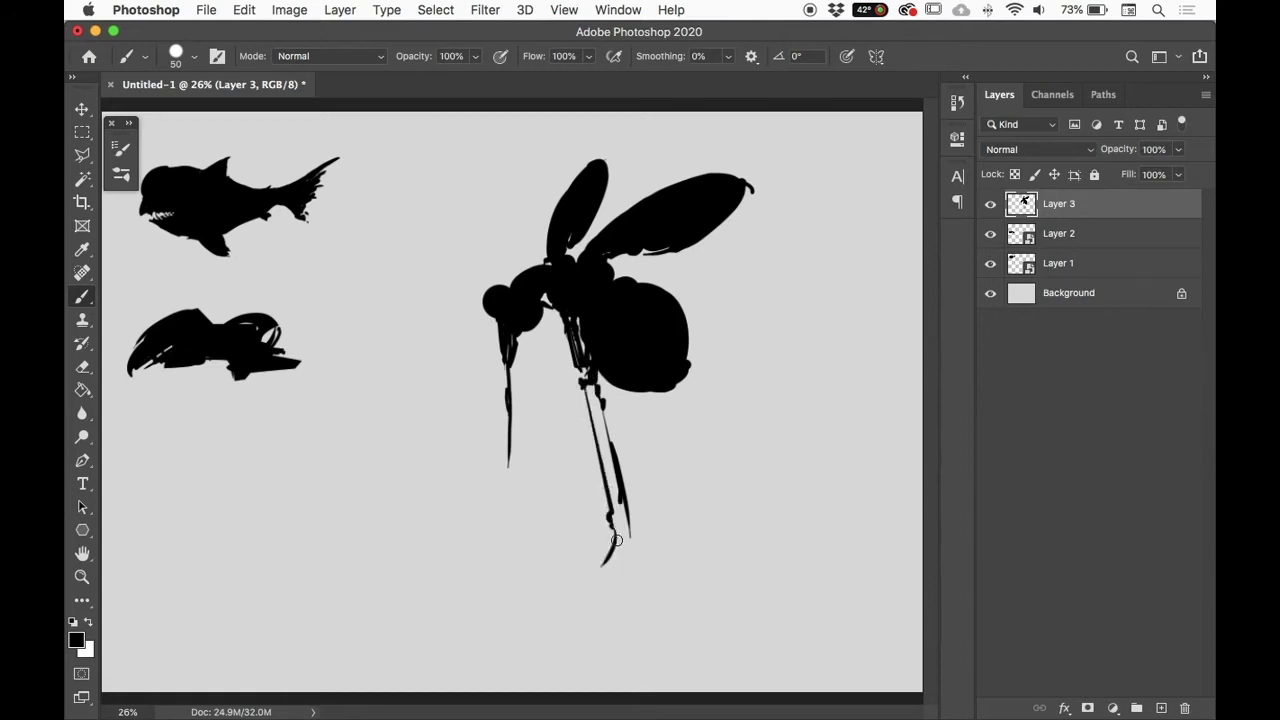
pyautogui.moveTo(607, 561)
pyautogui.mouseDown()
pyautogui.moveTo(610, 507)
pyautogui.moveTo(633, 571)
pyautogui.moveTo(631, 531)
pyautogui.mouseUp()
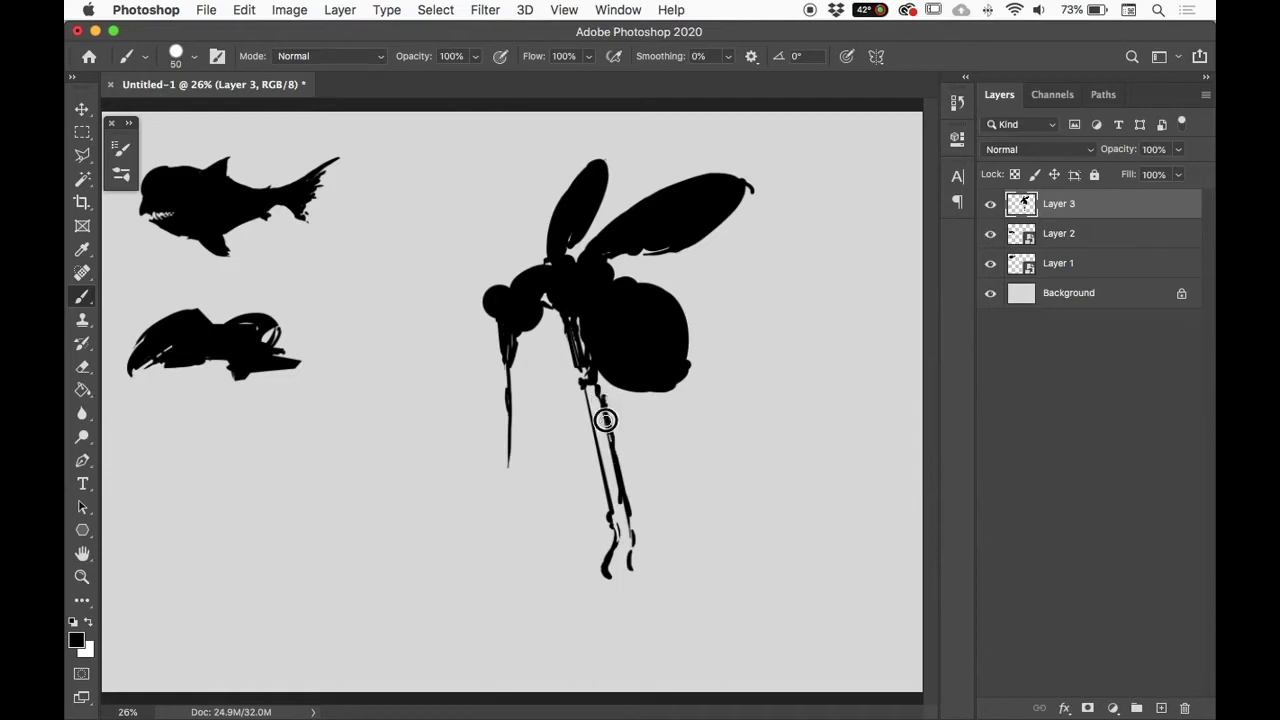
# Step: Paint short forelegs beneath the insect's chest and a curved stinger at the tip of its abdomen
pyautogui.moveTo(558, 327)
pyautogui.mouseDown()
pyautogui.moveTo(560, 376)
pyautogui.moveTo(559, 346)
pyautogui.moveTo(554, 398)
pyautogui.moveTo(558, 333)
pyautogui.mouseUp()
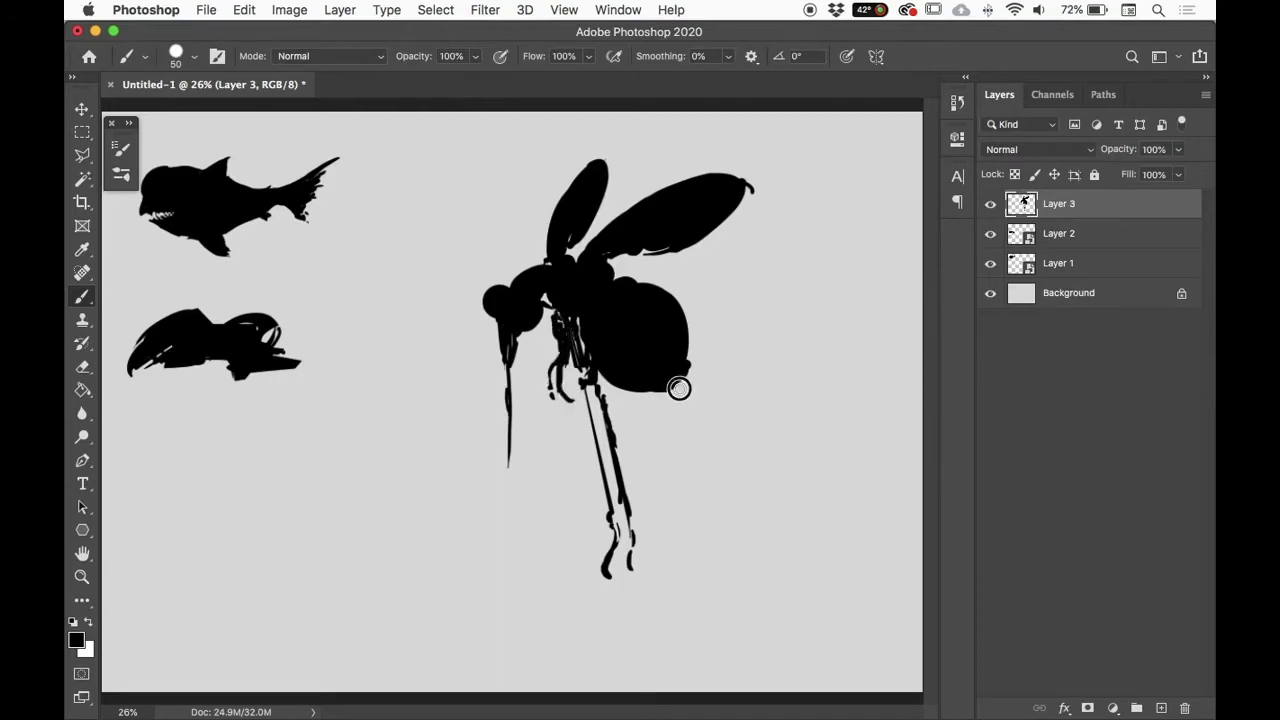
pyautogui.moveTo(678, 418); pyautogui.dragTo(683, 379)
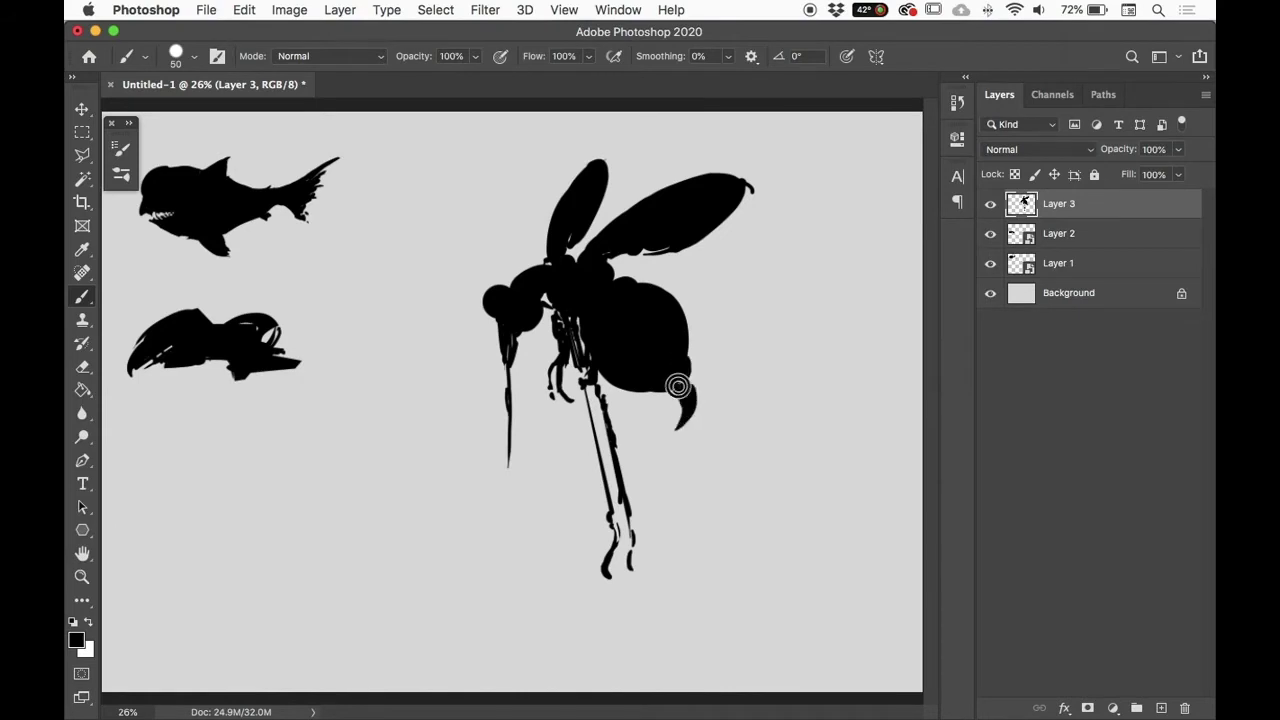
# Step: Touch up the head's lower edge and fill out the wings, rounding off the larger wing's tip
pyautogui.moveTo(499, 326)
pyautogui.mouseDown()
pyautogui.moveTo(486, 320)
pyautogui.moveTo(497, 337)
pyautogui.mouseUp()
pyautogui.moveTo(606, 257)
pyautogui.mouseDown()
pyautogui.moveTo(645, 252)
pyautogui.moveTo(712, 195)
pyautogui.mouseUp()
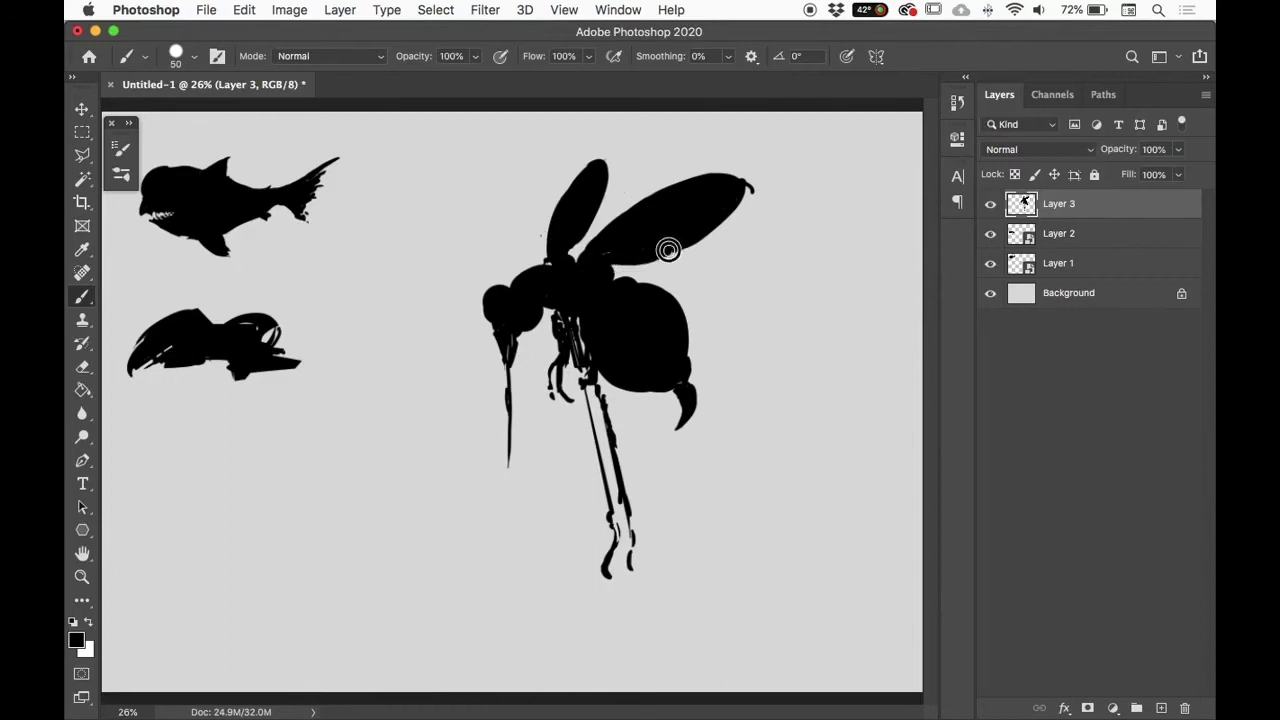
pyautogui.click(604, 251)
pyautogui.moveTo(604, 251)
pyautogui.mouseDown()
pyautogui.moveTo(651, 257)
pyautogui.moveTo(714, 231)
pyautogui.moveTo(749, 192)
pyautogui.moveTo(694, 181)
pyautogui.mouseUp()
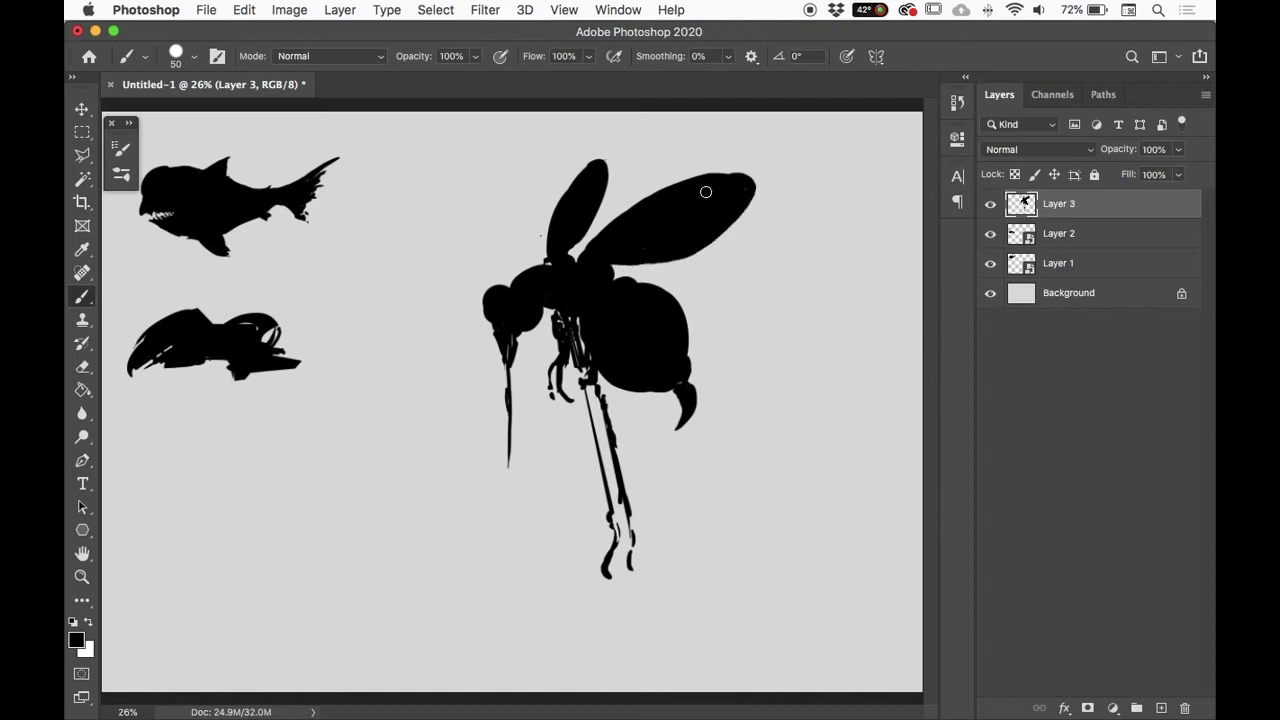
# Step: Fill the gaps in the upper legs, thicken the leg joints and forelegs, and add jagged mouthparts under the head
pyautogui.click(605, 378)
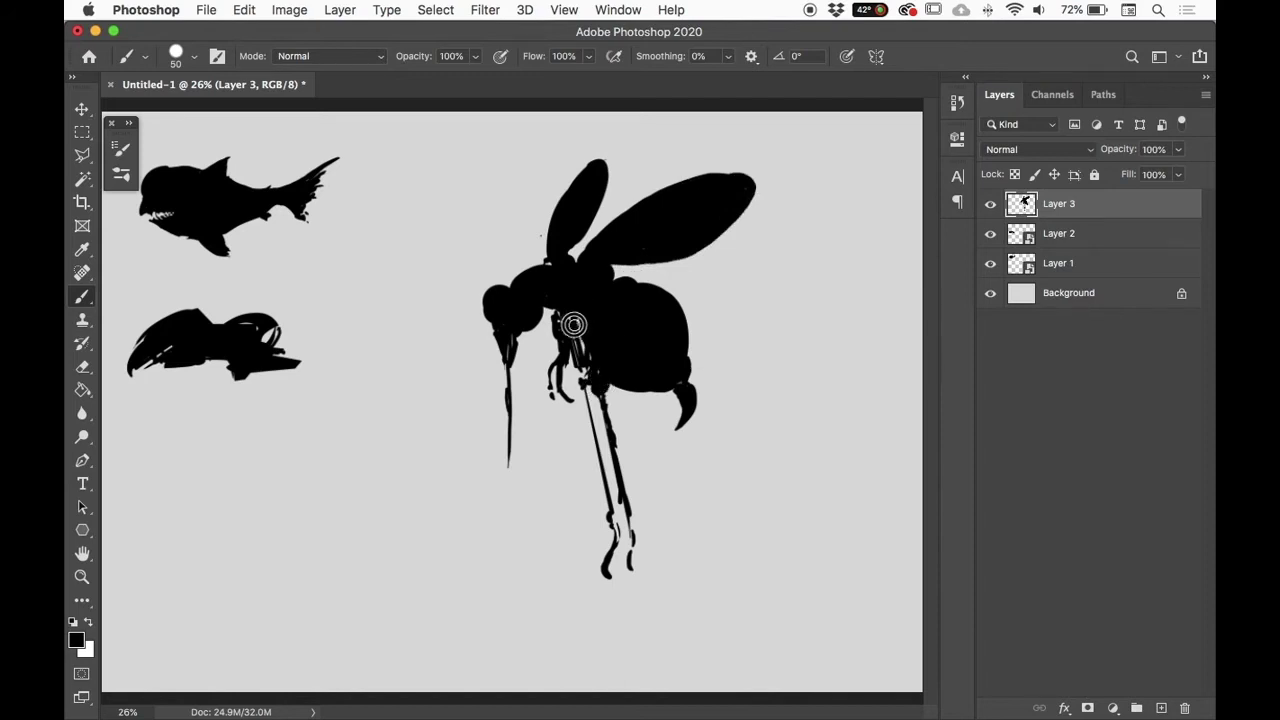
pyautogui.click(601, 377)
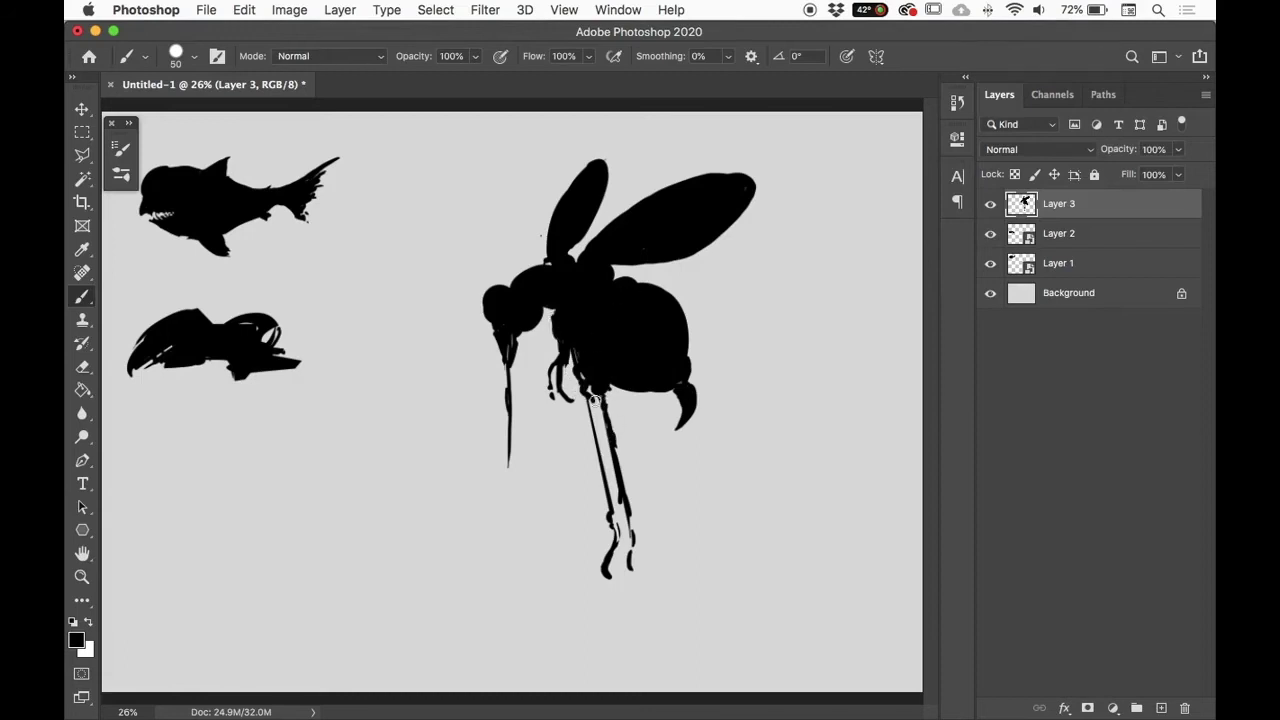
pyautogui.moveTo(617, 540); pyautogui.dragTo(614, 523)
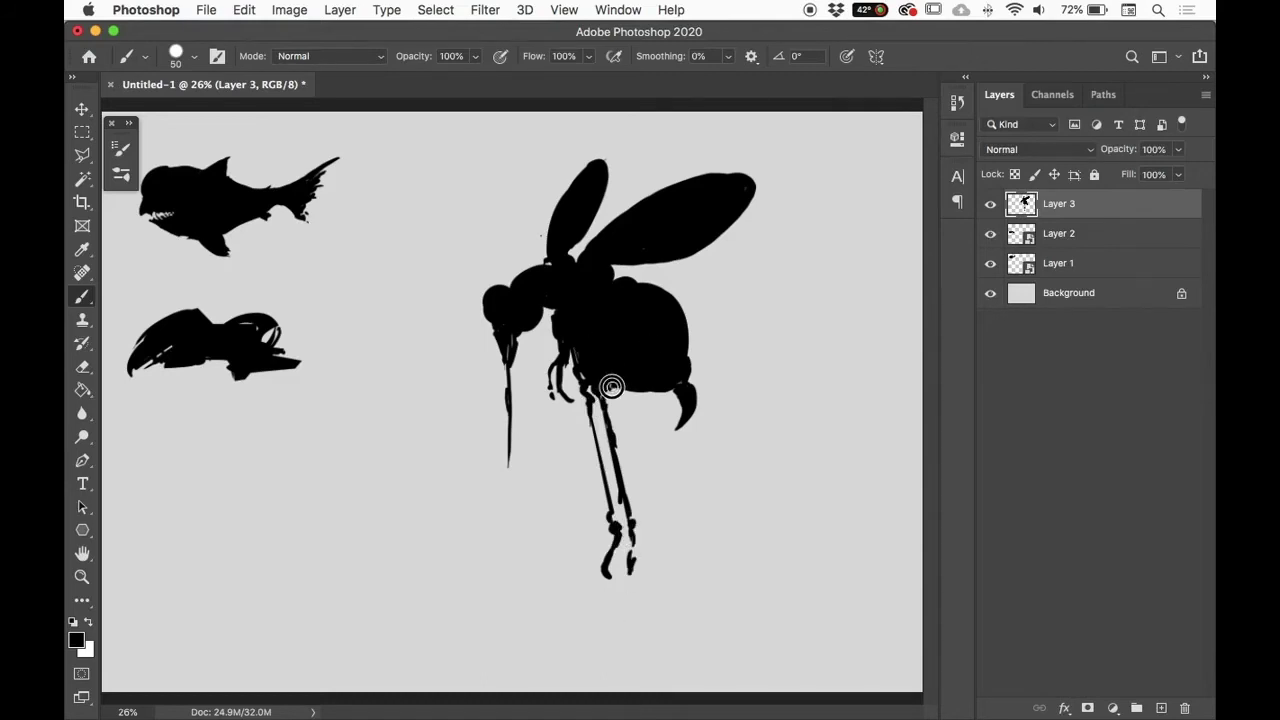
pyautogui.moveTo(611, 380)
pyautogui.mouseDown()
pyautogui.moveTo(615, 419)
pyautogui.moveTo(613, 393)
pyautogui.moveTo(591, 386)
pyautogui.moveTo(589, 435)
pyautogui.moveTo(602, 460)
pyautogui.moveTo(610, 430)
pyautogui.moveTo(618, 472)
pyautogui.moveTo(593, 447)
pyautogui.moveTo(604, 481)
pyautogui.moveTo(609, 424)
pyautogui.mouseUp()
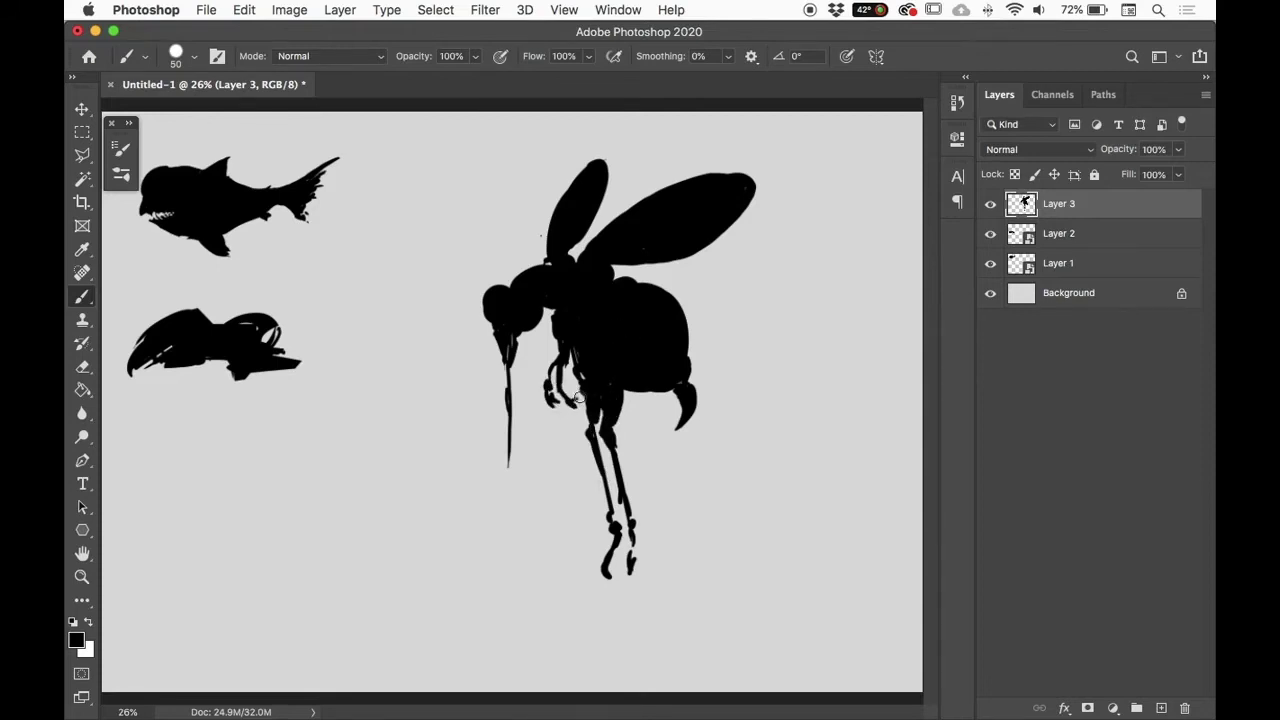
pyautogui.moveTo(550, 387); pyautogui.dragTo(566, 354)
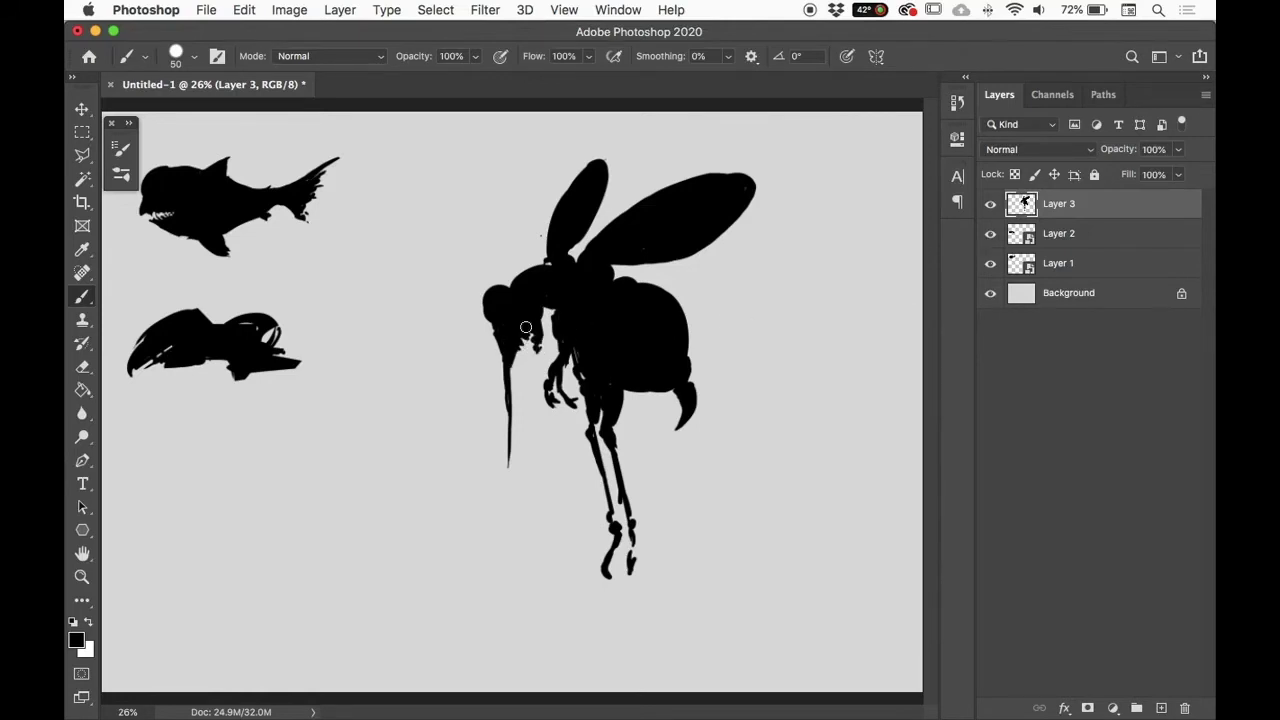
pyautogui.press('super+minus')
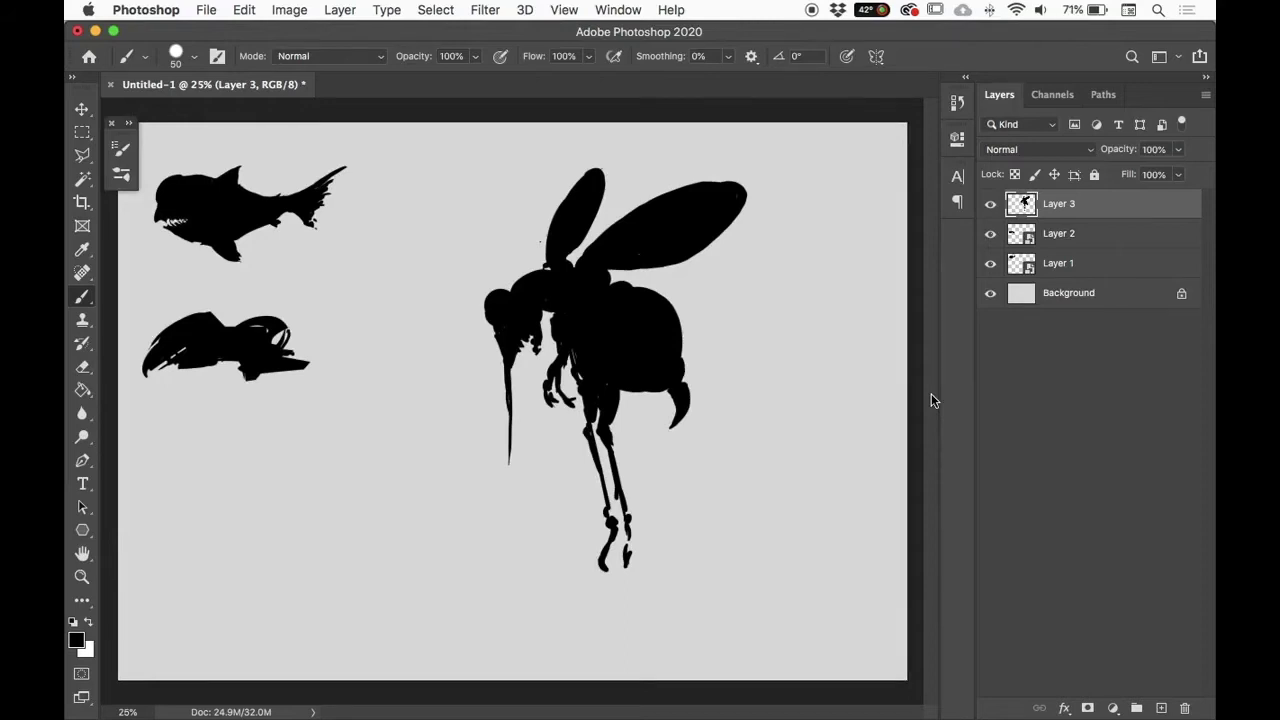
# Step: Hide Layer 2 and Layer 1, and move the insect silhouette on Layer 3 to the left half of the canvas
pyautogui.press('v')
pyautogui.moveTo(615, 366)
pyautogui.mouseDown()
pyautogui.moveTo(543, 366)
pyautogui.moveTo(525, 350)
pyautogui.moveTo(563, 327)
pyautogui.moveTo(571, 303)
pyautogui.mouseUp()
pyautogui.moveTo(990, 233); pyautogui.dragTo(1004, 258)
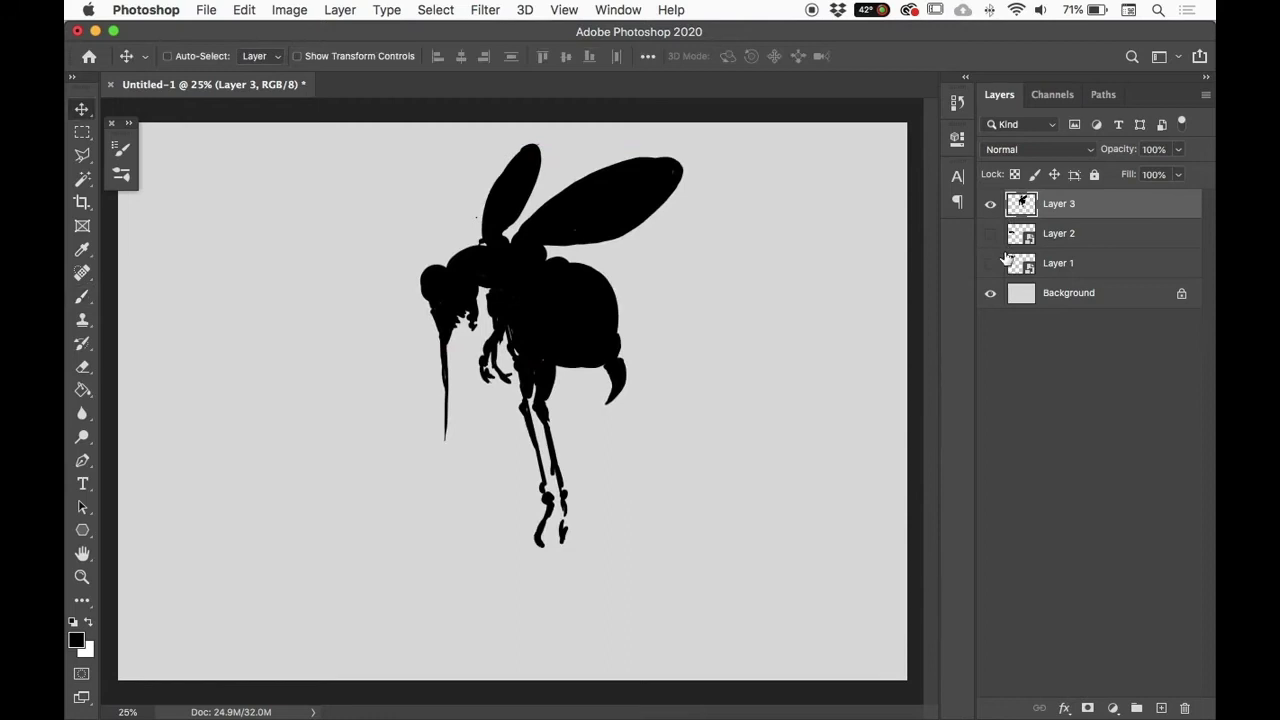
pyautogui.moveTo(571, 330); pyautogui.dragTo(342, 345)
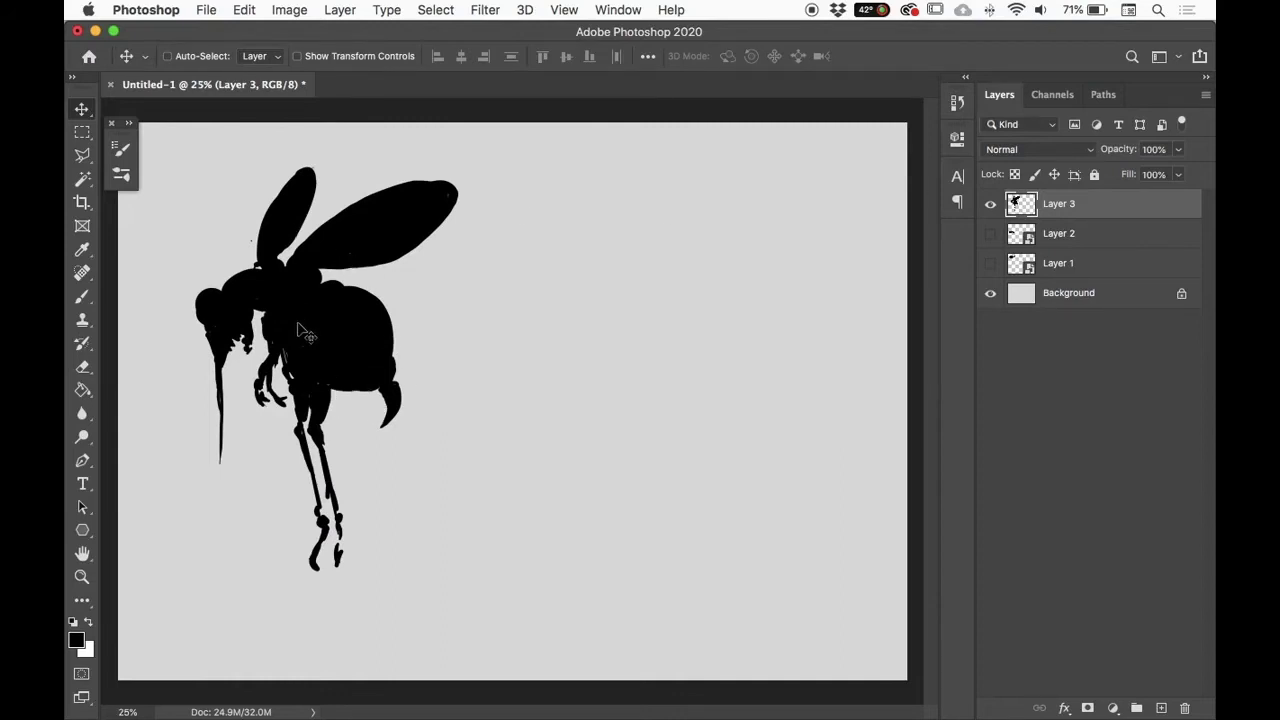
pyautogui.press('b')
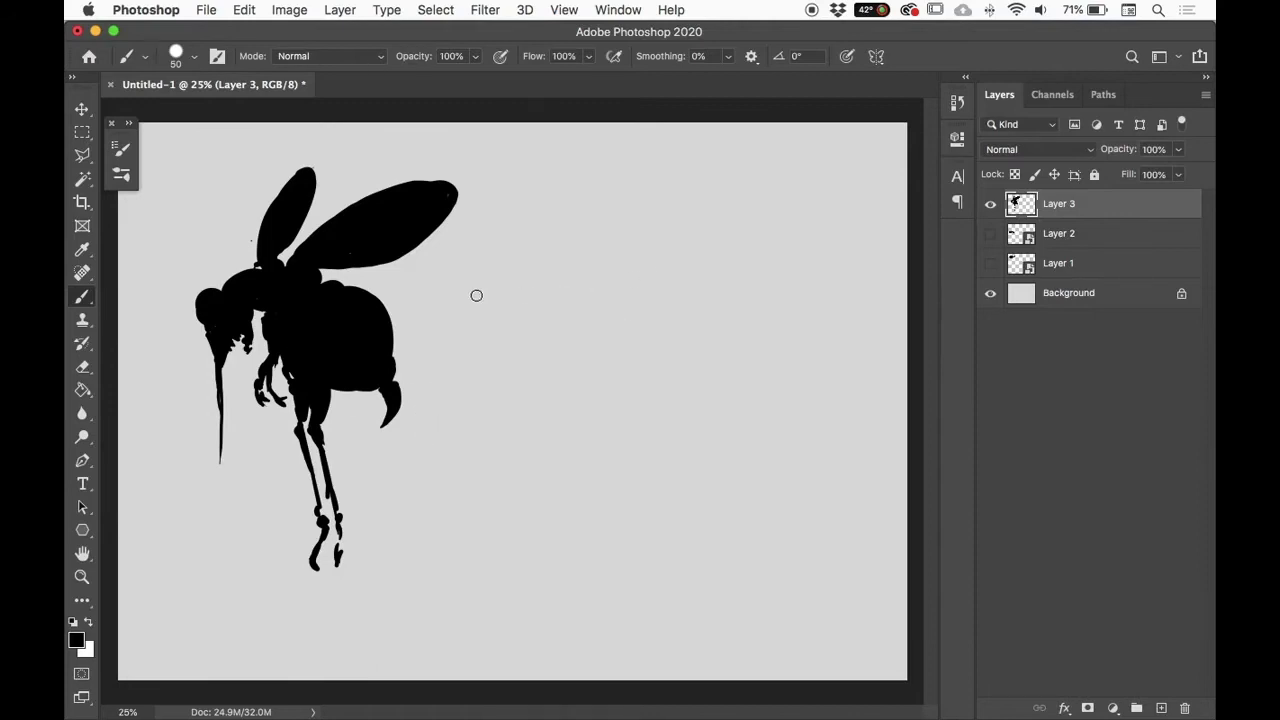
# Step: Make an elliptical marquee selection over the insect's abdomen and rotate the selection to follow the abdomen's tilt
pyautogui.click(82, 132)
pyautogui.click(150, 148)
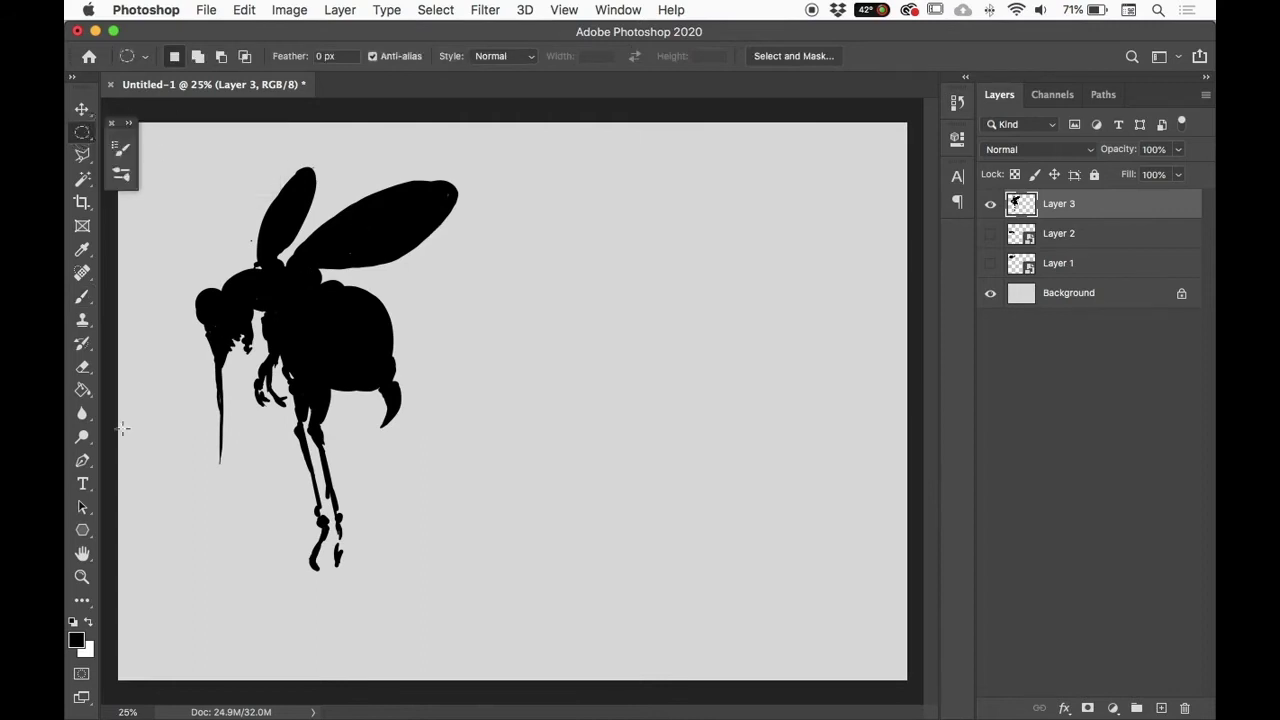
pyautogui.moveTo(296, 289); pyautogui.dragTo(416, 367)
pyautogui.rightClick(352, 322)
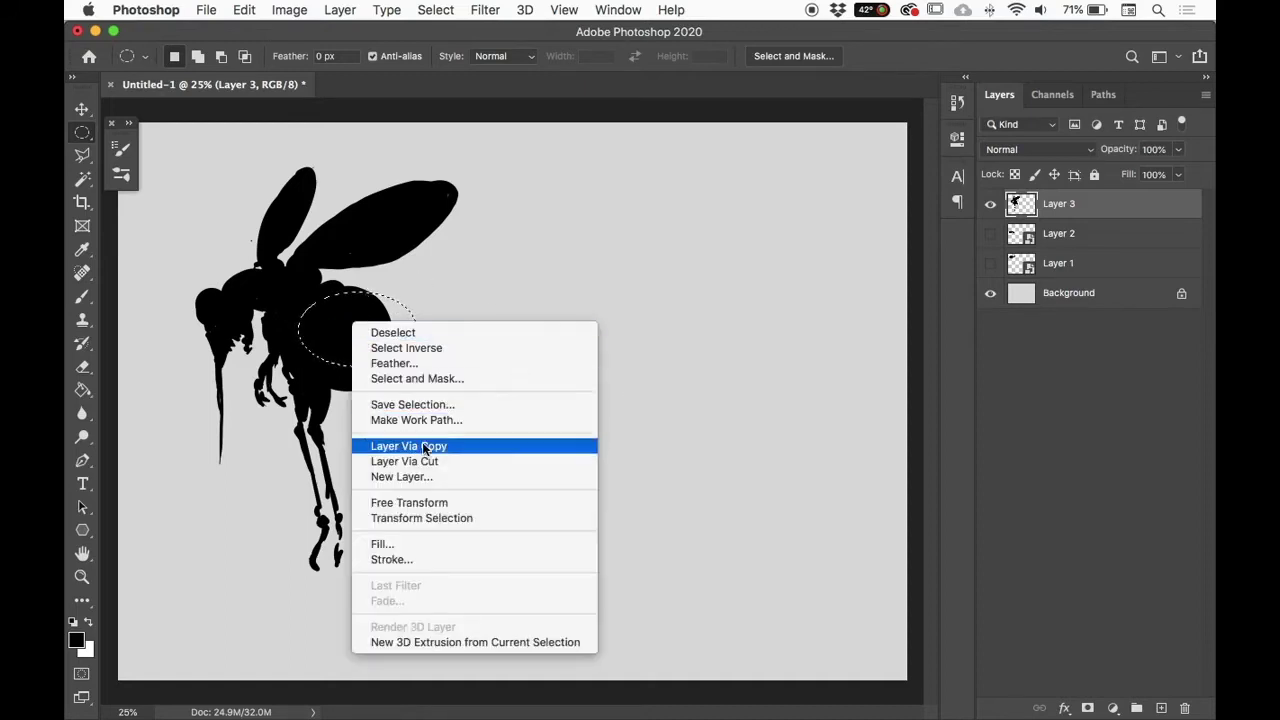
pyautogui.click(433, 520)
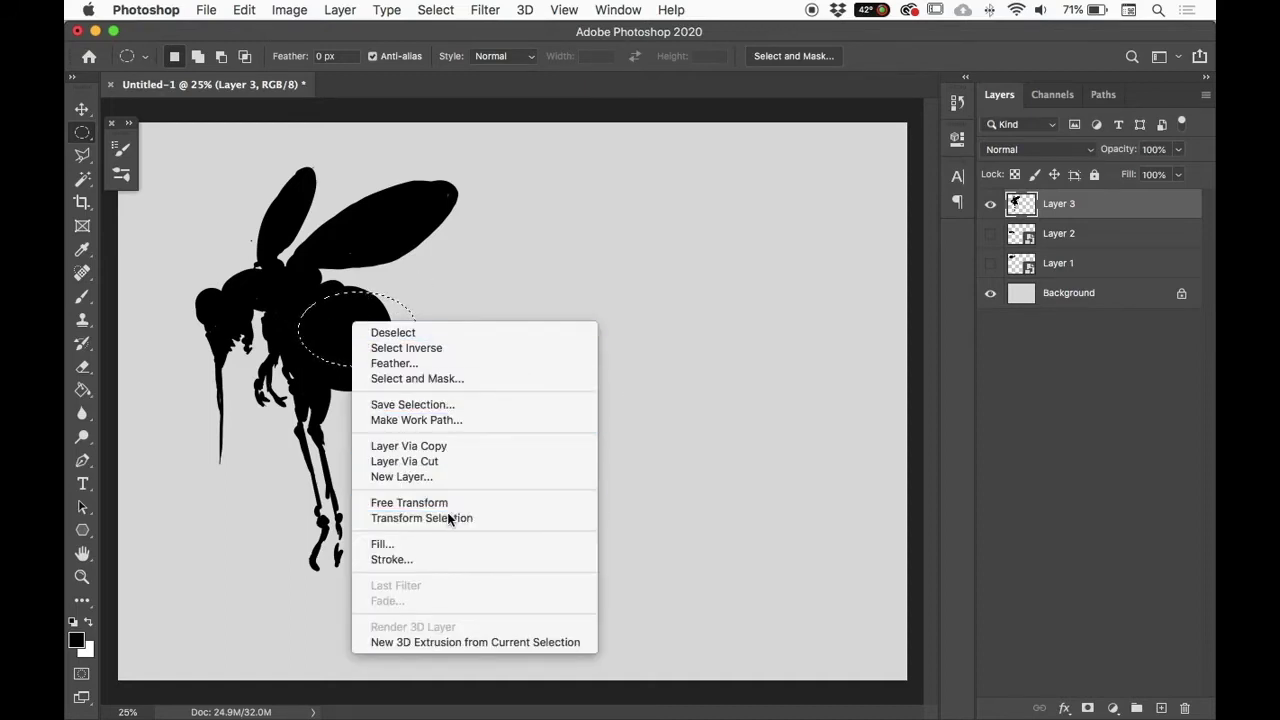
pyautogui.moveTo(427, 278); pyautogui.dragTo(406, 337)
pyautogui.press('Return')
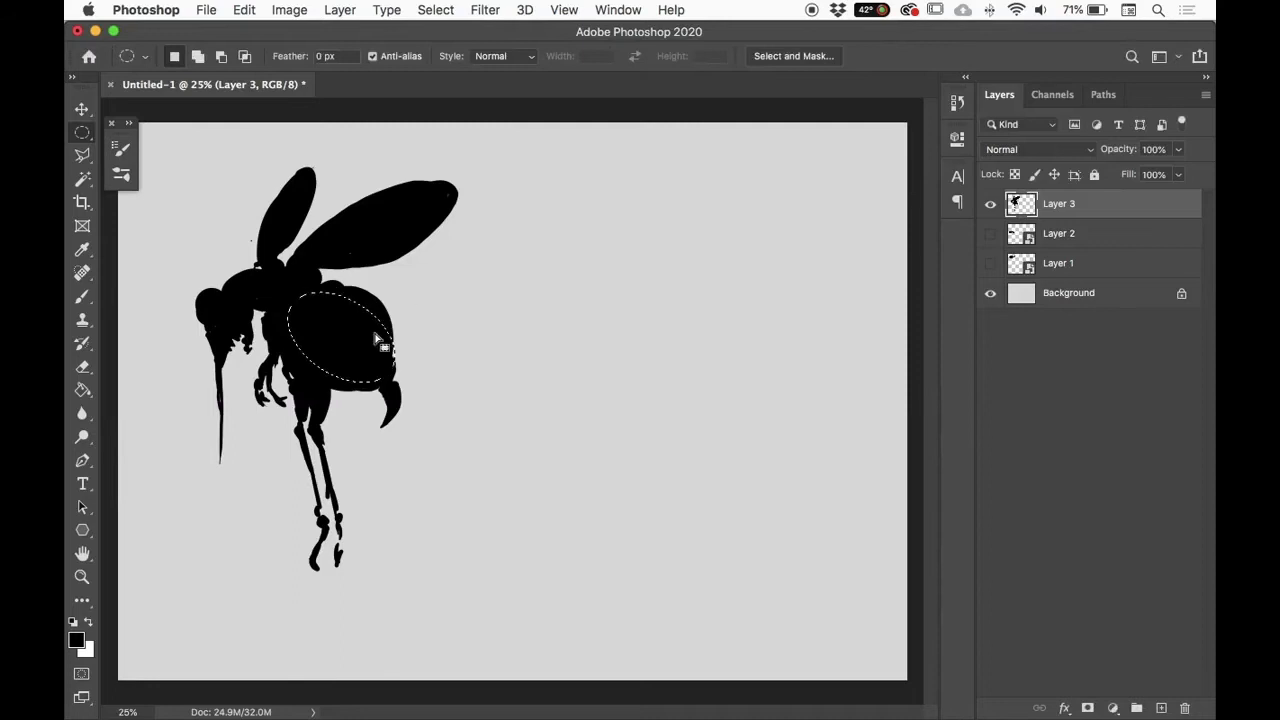
# Step: Transform the elliptical selection again, shifting it onto the abdomen's upper edge and distorting its corners to fit the rounded outline
pyautogui.rightClick(370, 345)
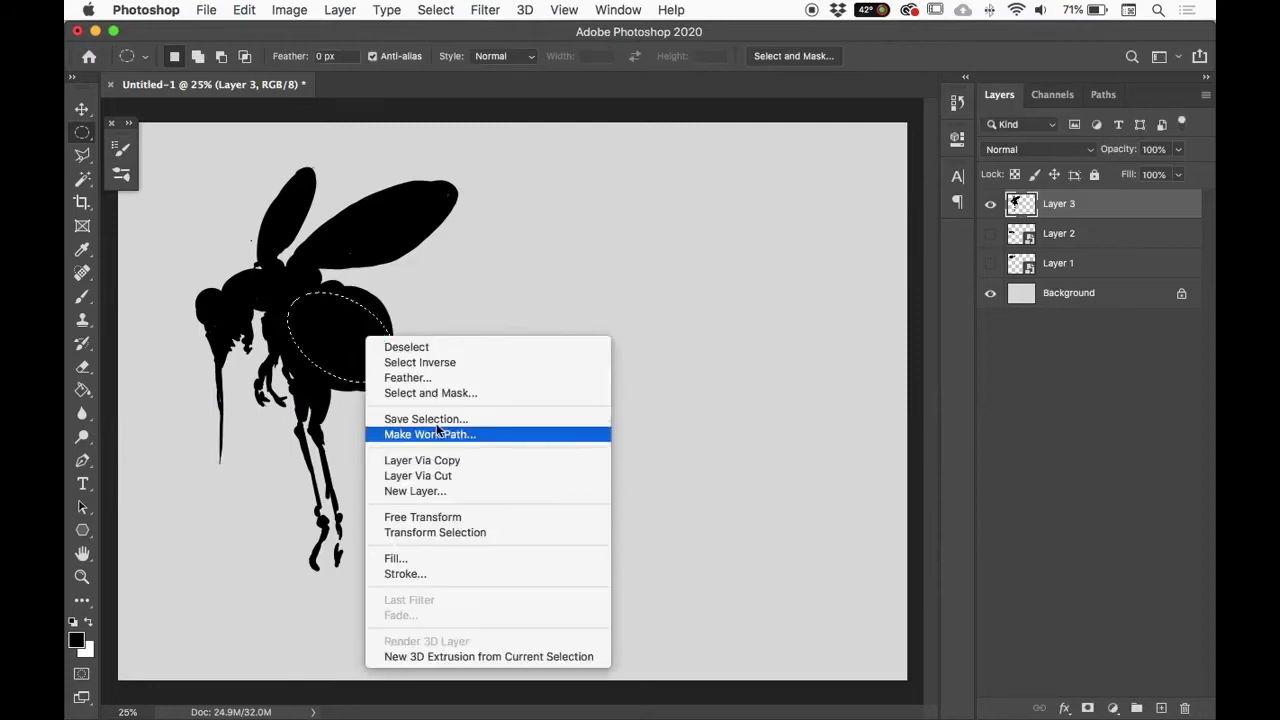
pyautogui.click(440, 531)
pyautogui.moveTo(362, 322)
pyautogui.mouseDown()
pyautogui.moveTo(368, 335)
pyautogui.moveTo(362, 323)
pyautogui.mouseUp()
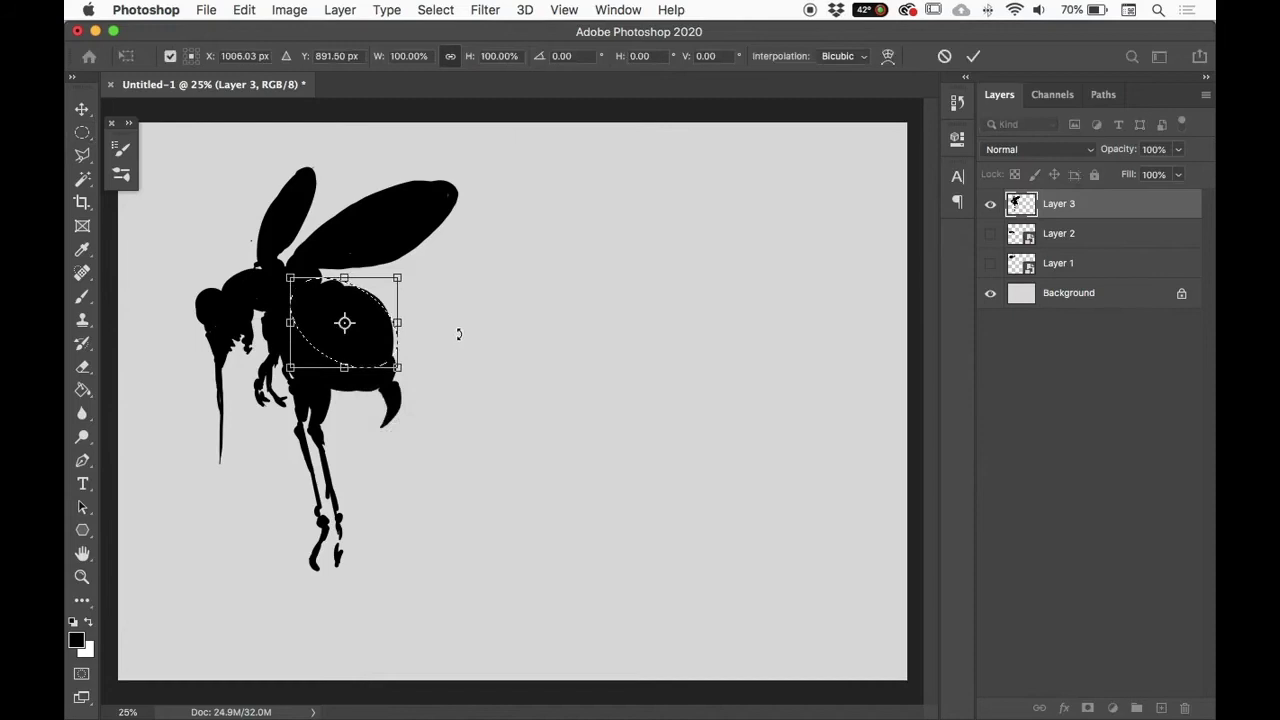
pyautogui.rightClick(377, 336)
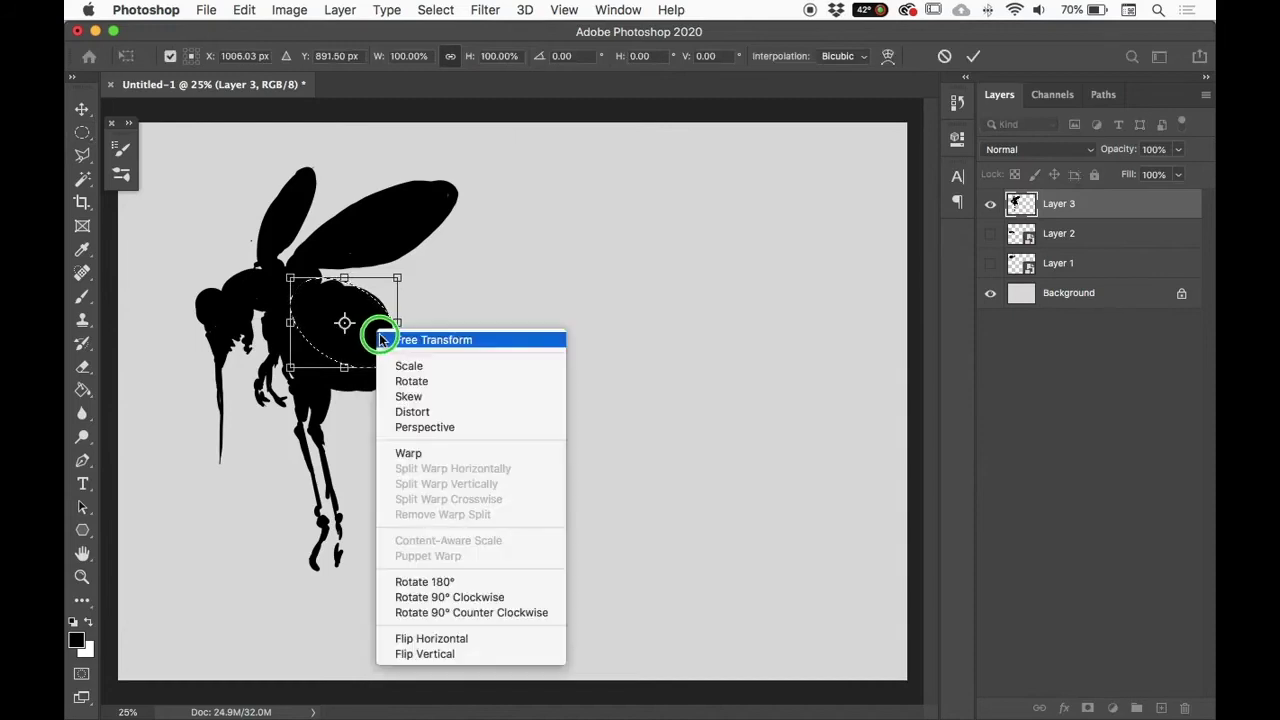
pyautogui.click(434, 413)
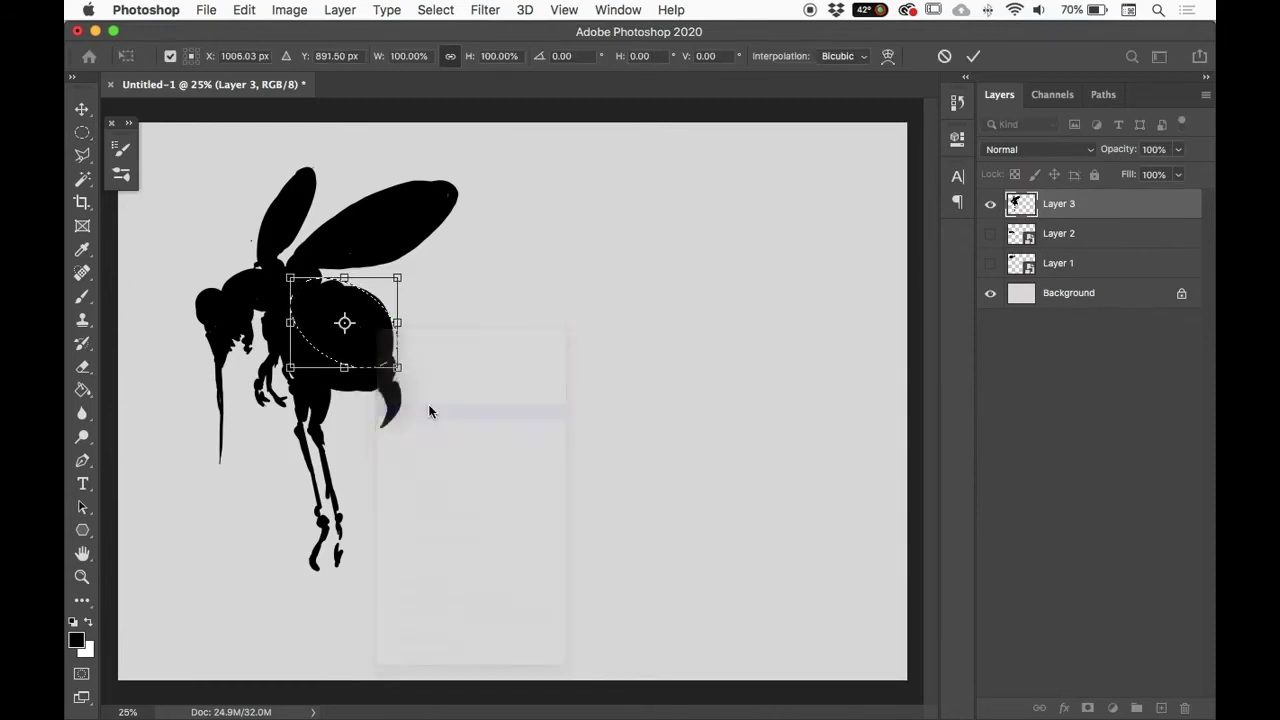
pyautogui.moveTo(290, 280); pyautogui.dragTo(297, 286)
pyautogui.moveTo(397, 277); pyautogui.dragTo(399, 274)
pyautogui.moveTo(297, 286); pyautogui.dragTo(295, 290)
pyautogui.moveTo(290, 368); pyautogui.dragTo(281, 382)
pyautogui.moveTo(397, 368); pyautogui.dragTo(391, 370)
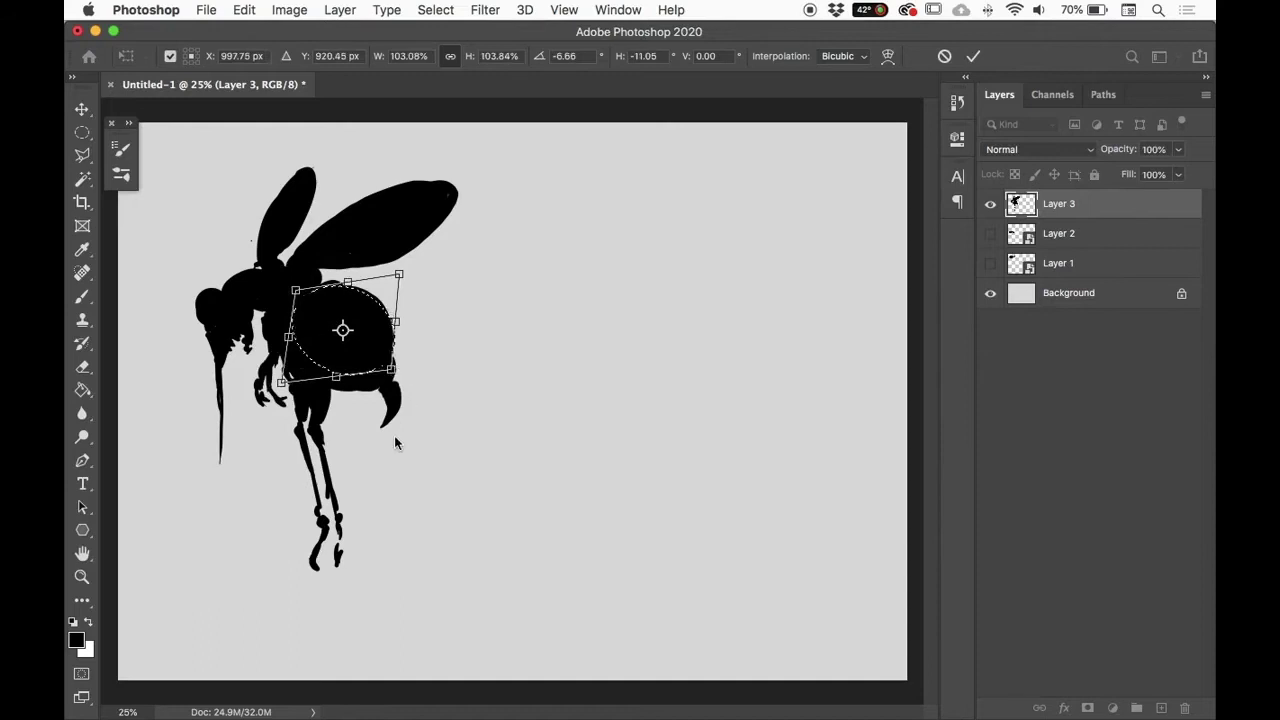
# Step: Refine two corners of the distorted selection so it follows the abdomen's curve closely, and apply the transformation
pyautogui.press('super+plus')
pyautogui.press('super+plus')
pyautogui.press('super+plus')
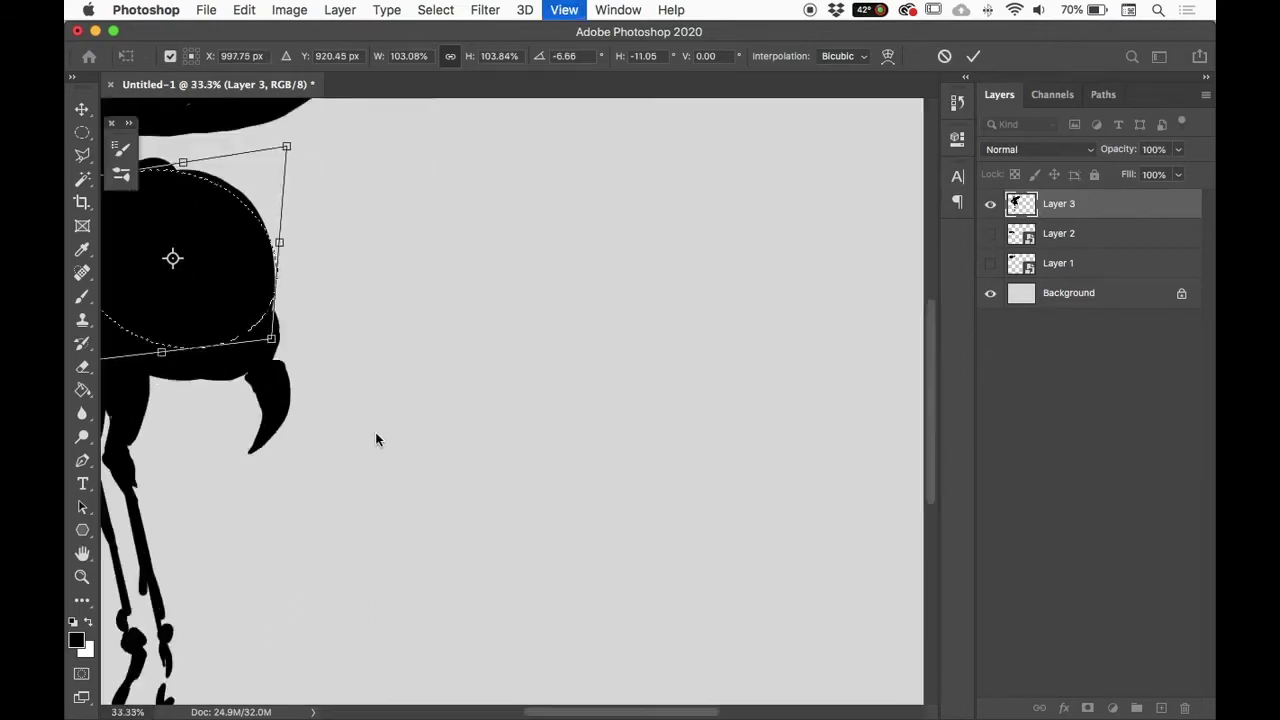
pyautogui.moveTo(375, 432); pyautogui.dragTo(813, 562)
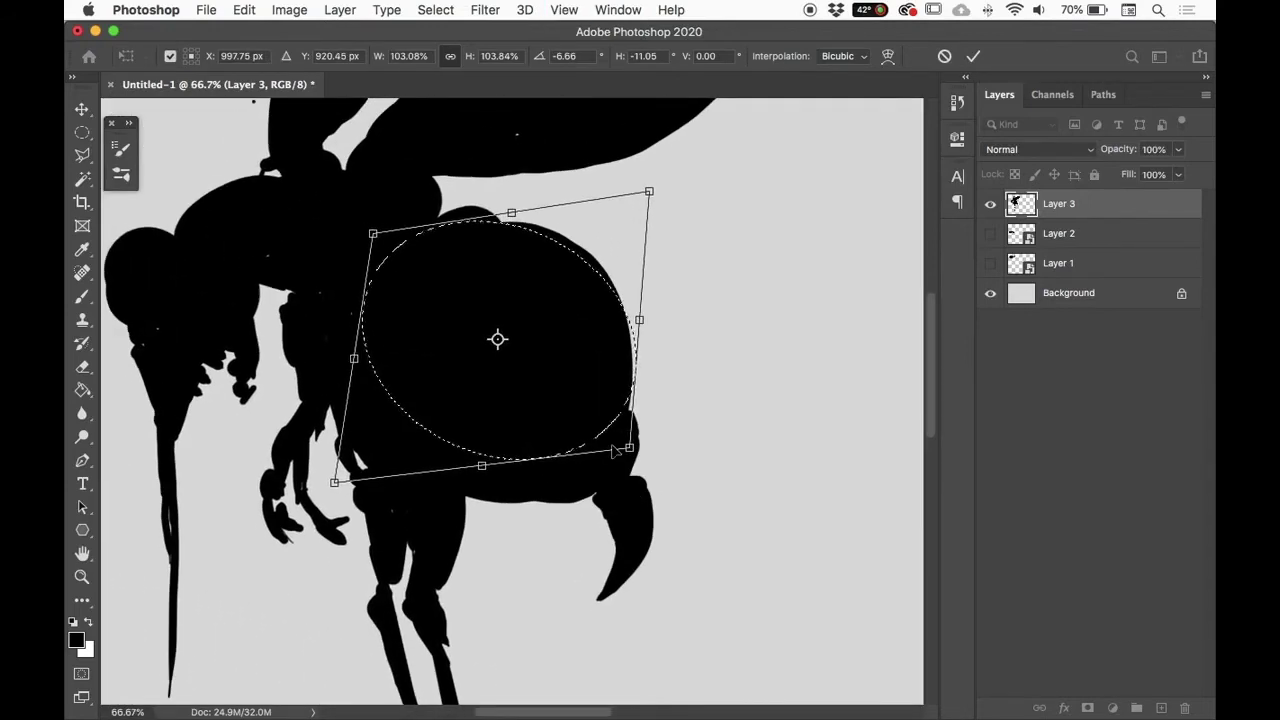
pyautogui.moveTo(629, 447); pyautogui.dragTo(622, 453)
pyautogui.moveTo(373, 234); pyautogui.dragTo(383, 235)
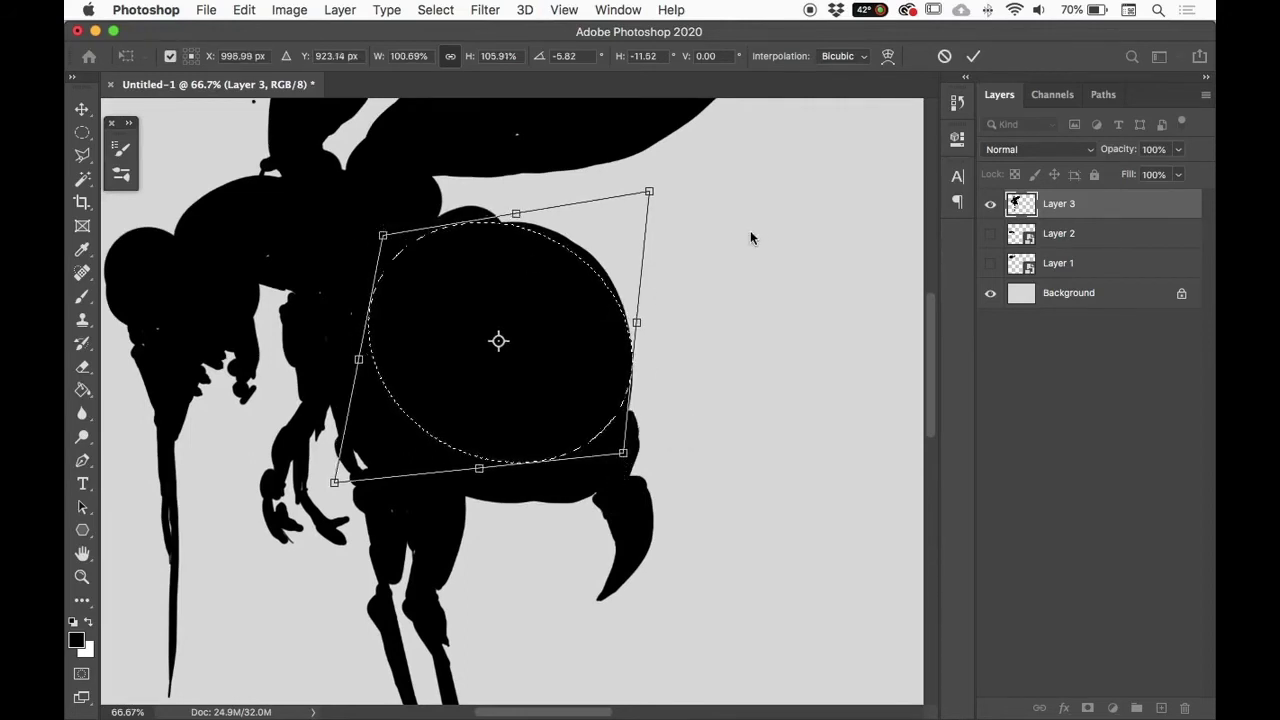
pyautogui.rightClick(581, 376)
pyautogui.click(614, 294)
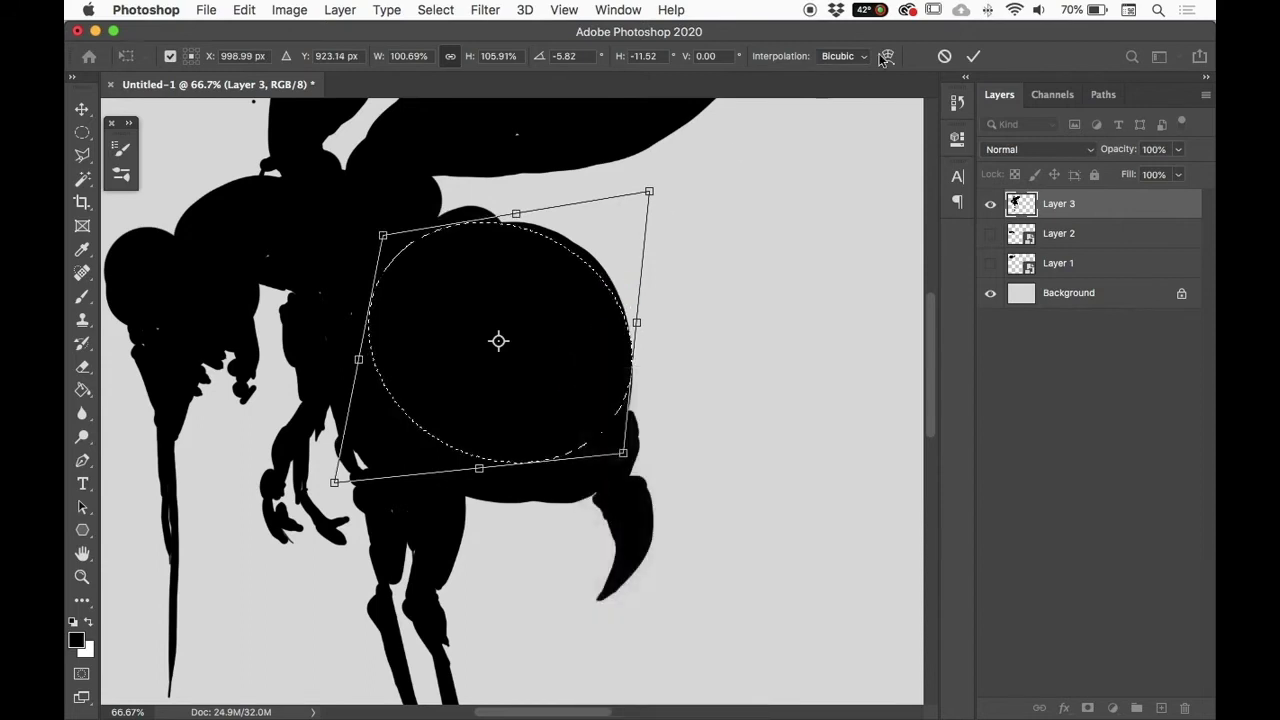
pyautogui.click(972, 57)
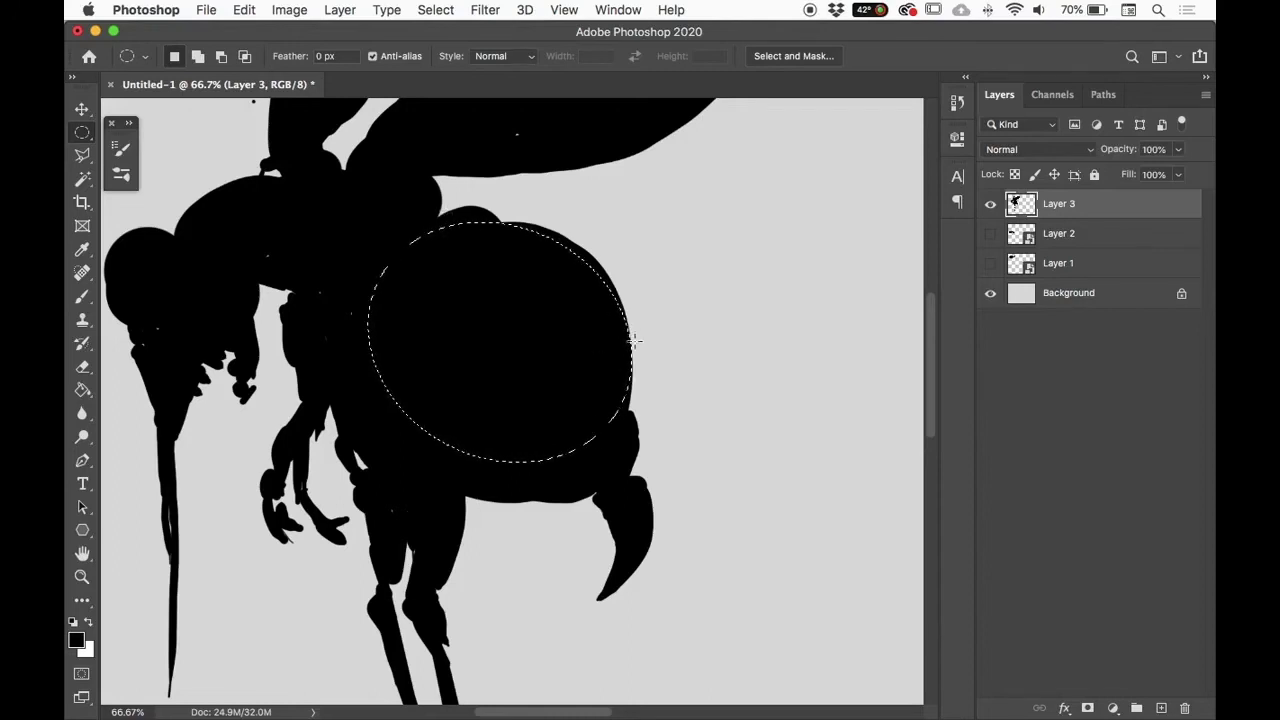
# Step: Invert the selection, erase the bumps along the abdomen's upper edge with a size 70 eraser, and deselect
pyautogui.click(436, 10)
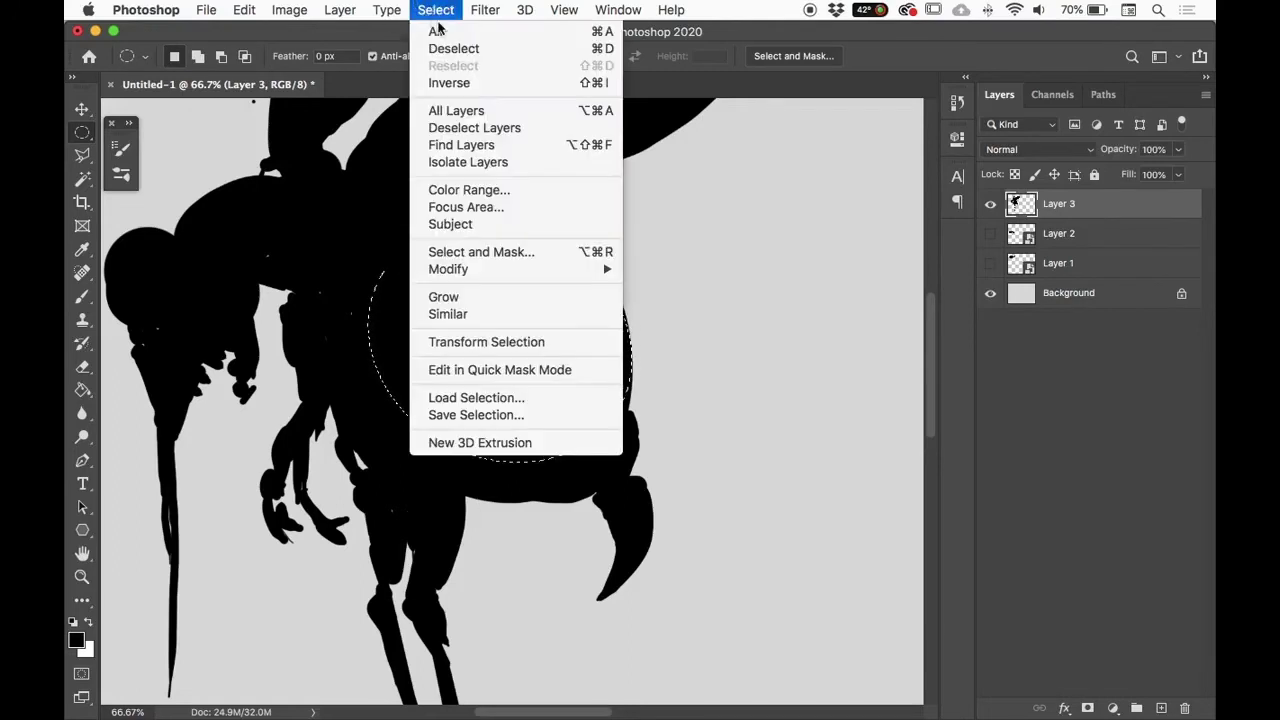
pyautogui.click(604, 88)
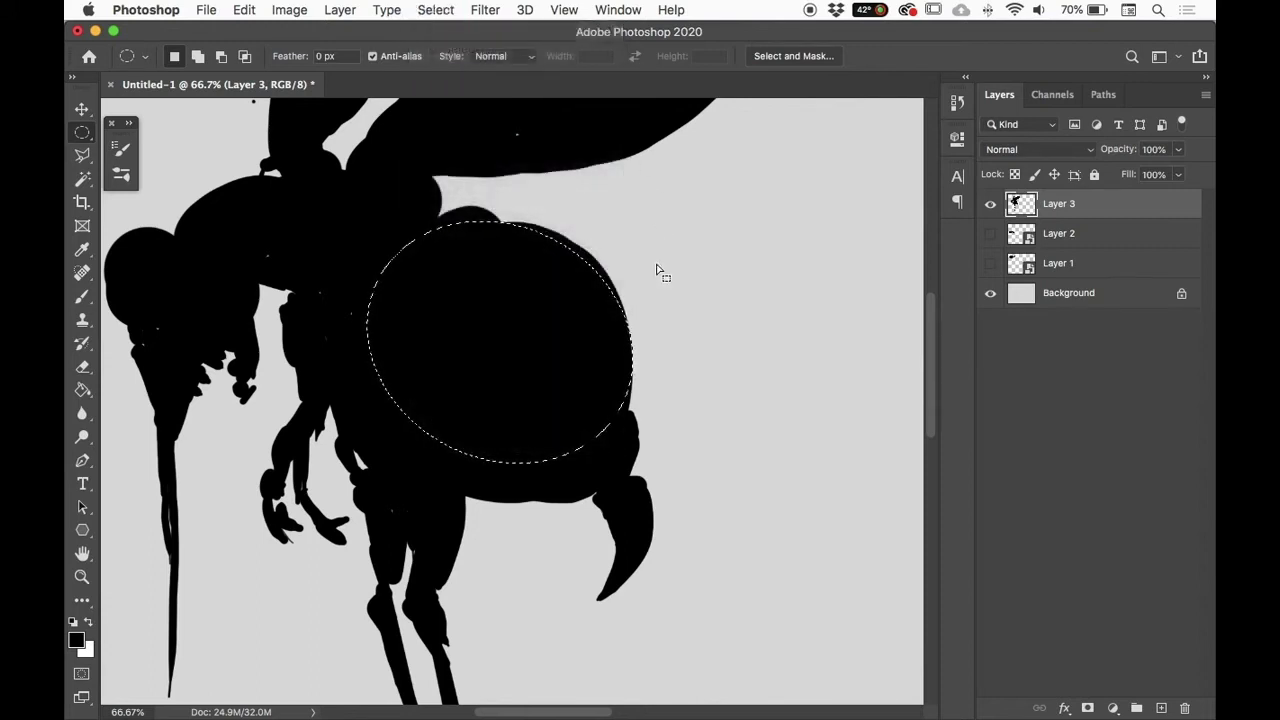
pyautogui.press('e')
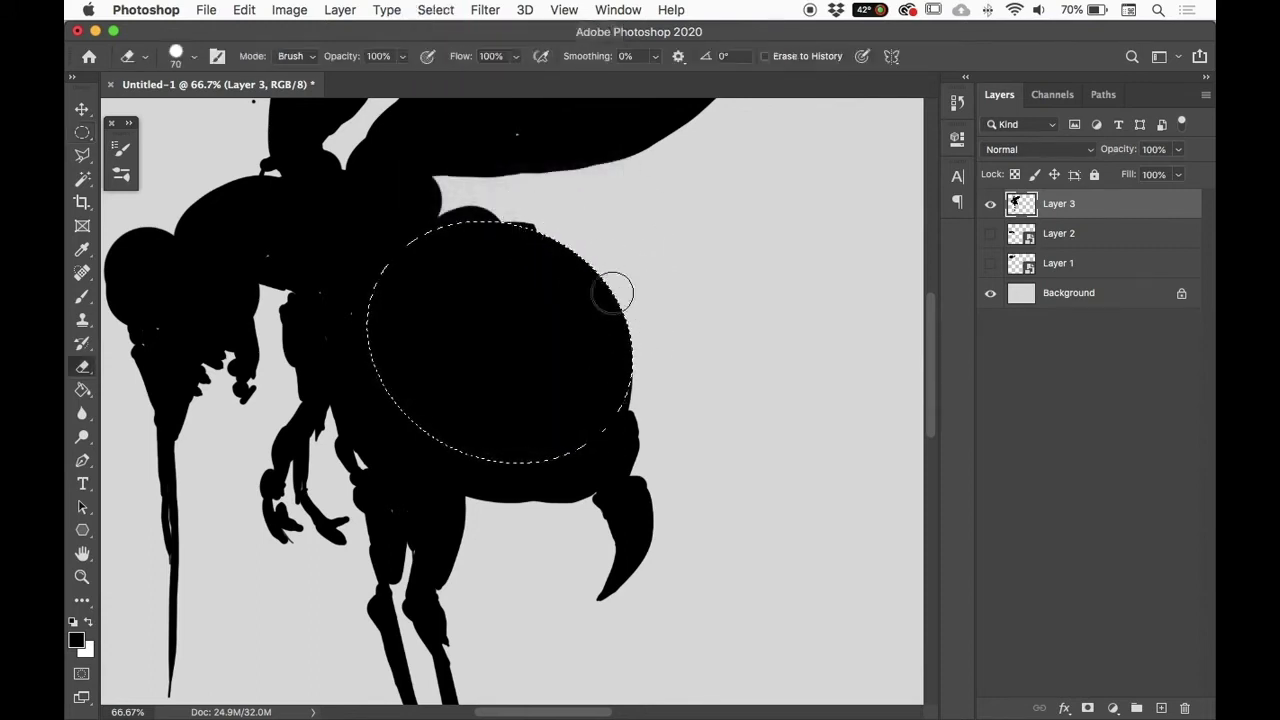
pyautogui.moveTo(458, 230)
pyautogui.mouseDown()
pyautogui.moveTo(477, 200)
pyautogui.moveTo(440, 247)
pyautogui.moveTo(461, 198)
pyautogui.moveTo(437, 229)
pyautogui.mouseUp()
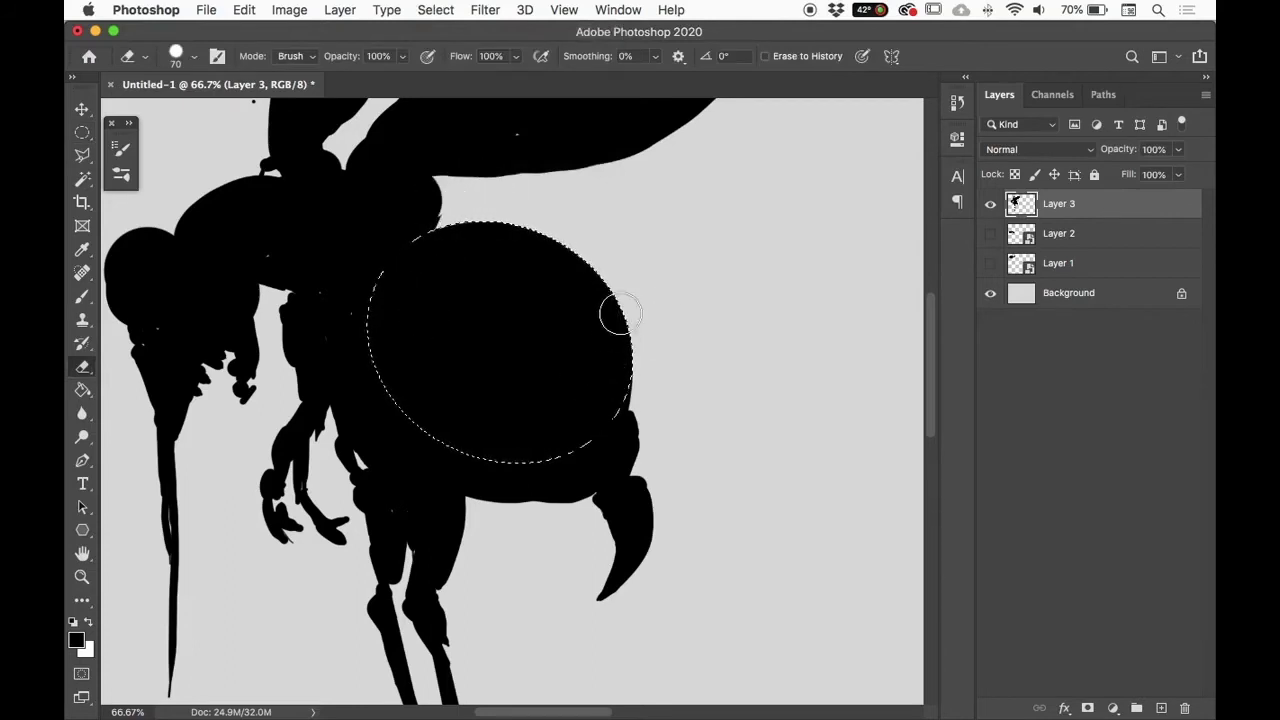
pyautogui.press('super+d')
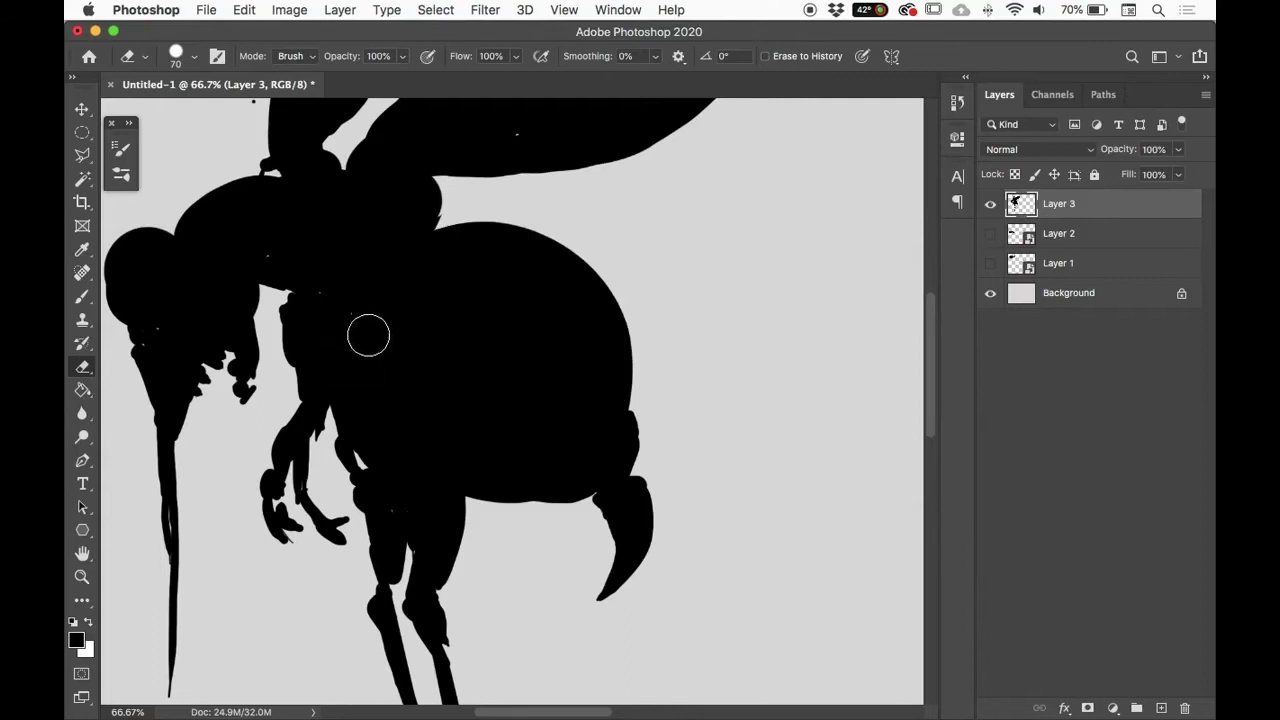
pyautogui.press('b')
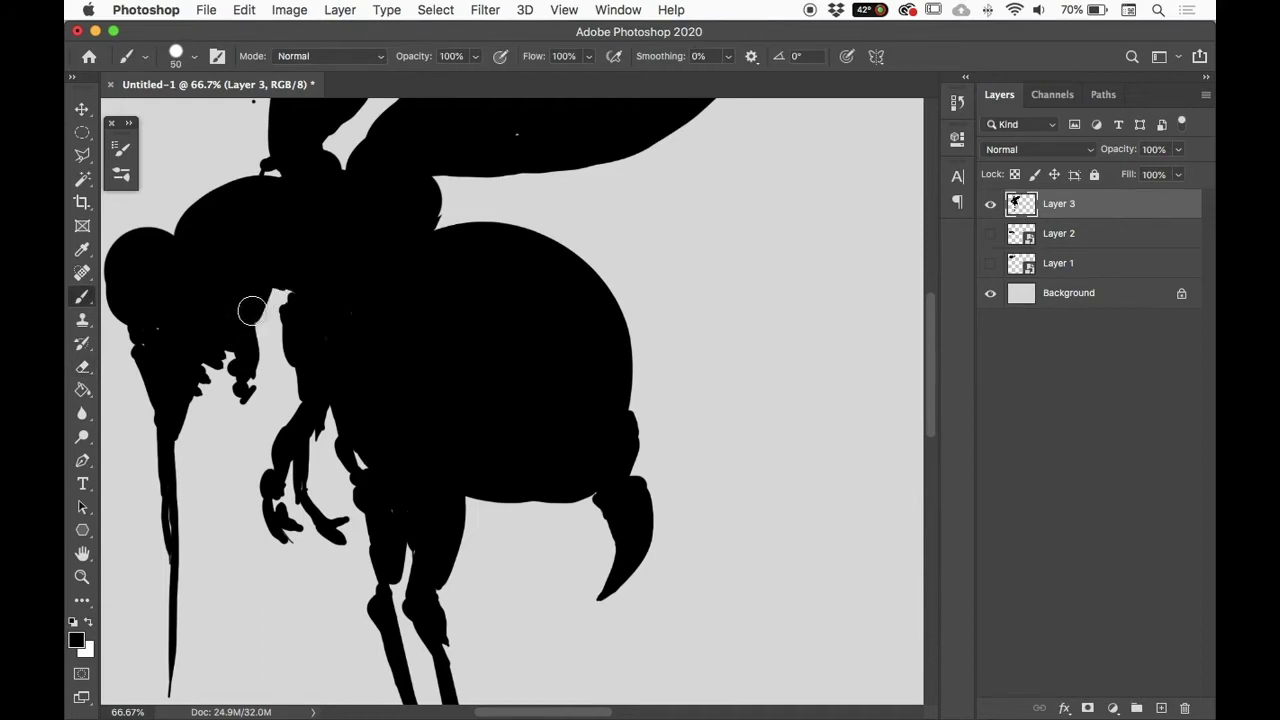
pyautogui.press('super+minus')
pyautogui.press('super+minus')
pyautogui.press('super+minus')
pyautogui.press('super+minus')
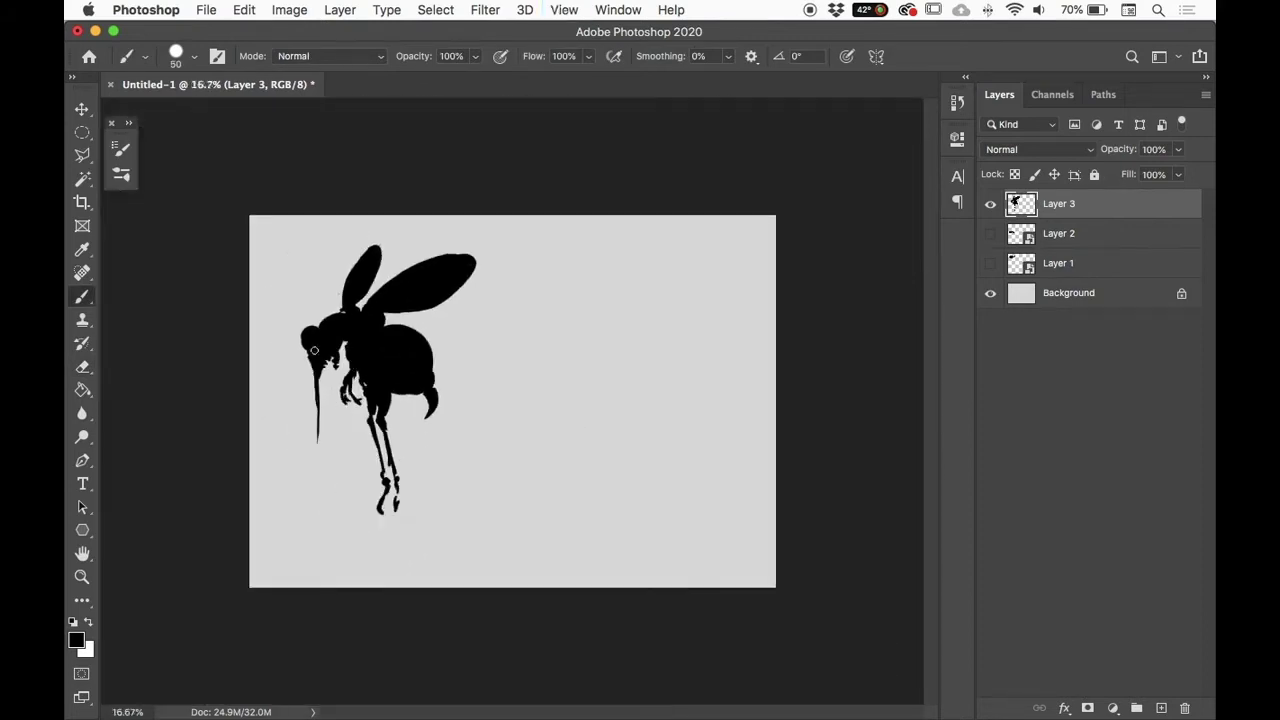
pyautogui.press('super+plus')
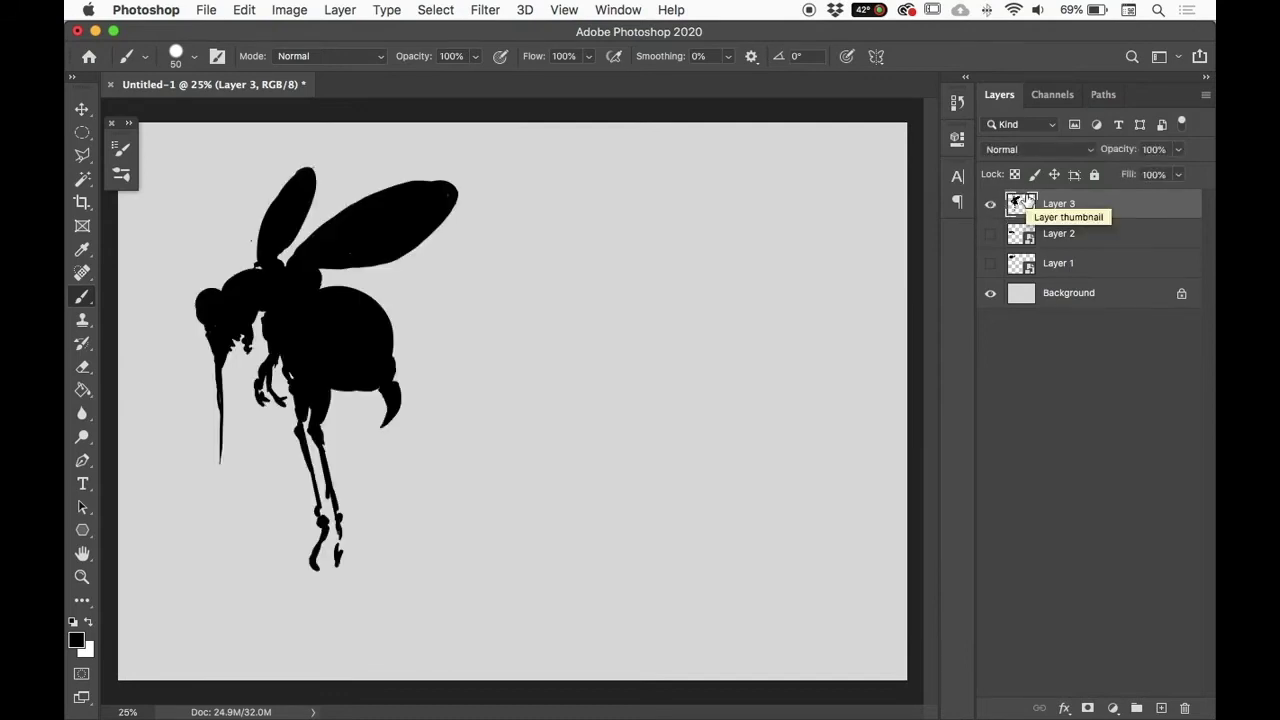
pyautogui.click(86, 107)
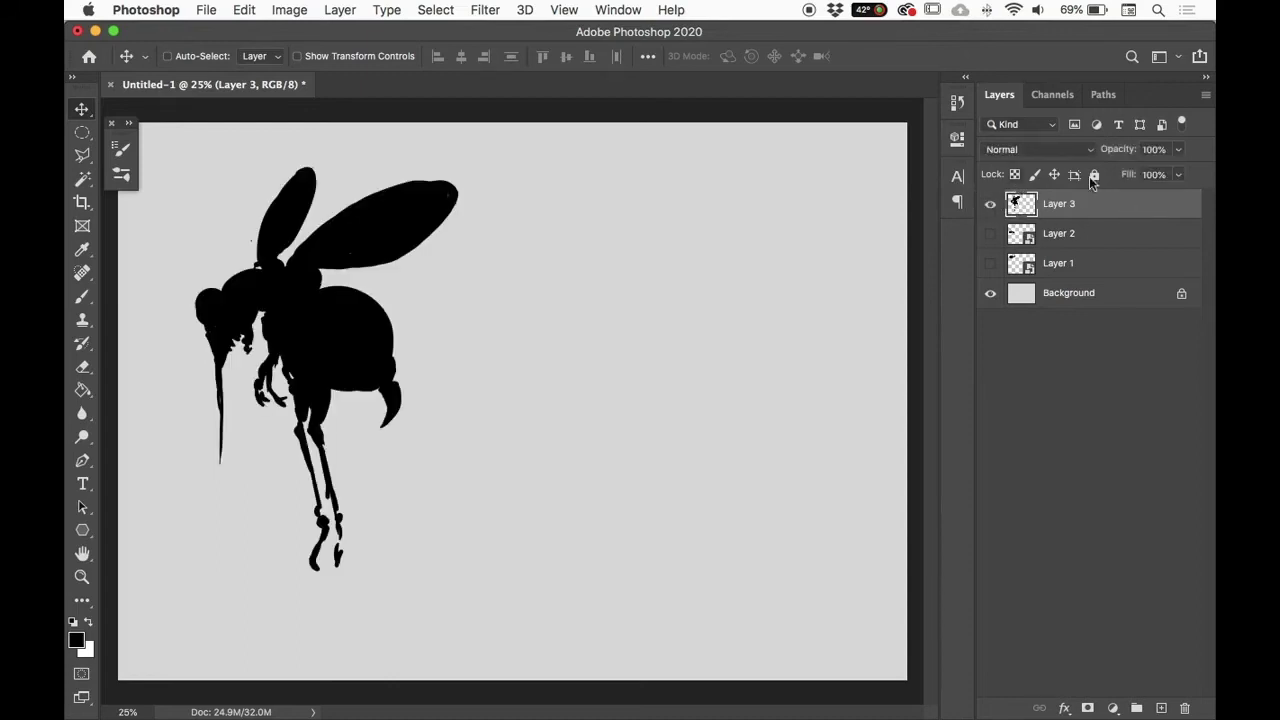
pyautogui.rightClick(1140, 208)
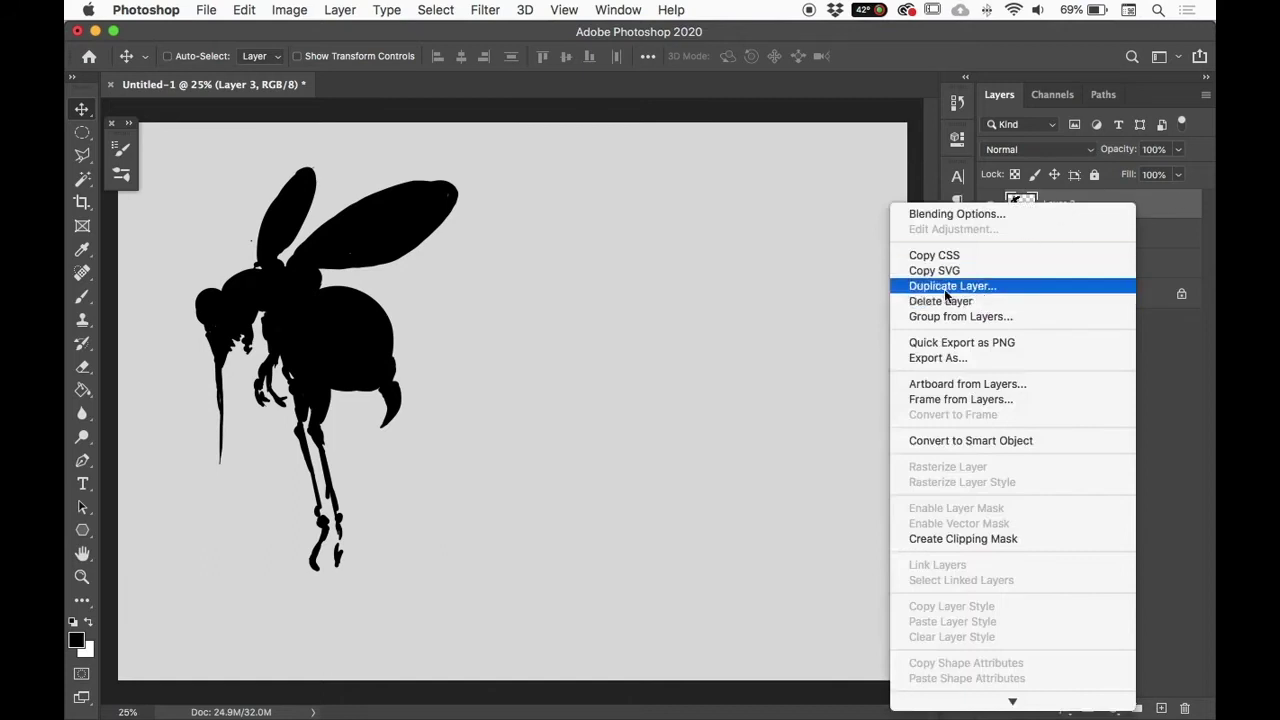
pyautogui.click(1184, 377)
pyautogui.moveTo(1155, 207); pyautogui.dragTo(1103, 208)
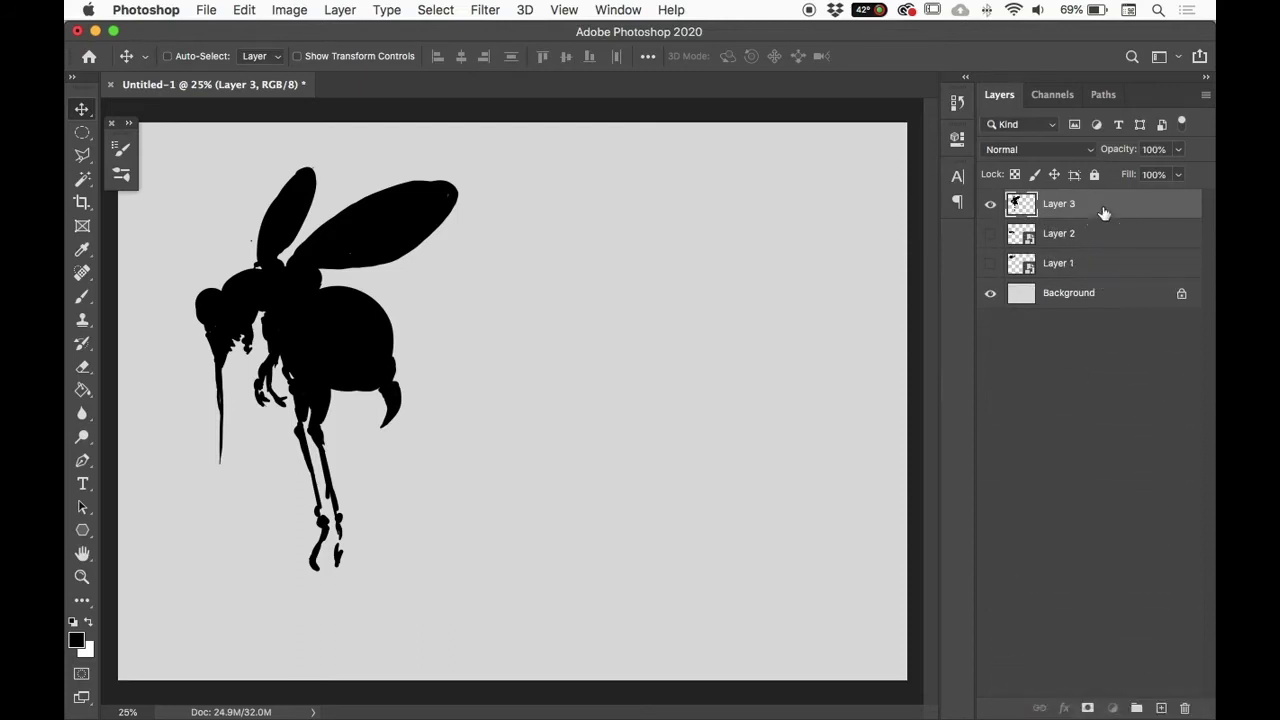
pyautogui.click(340, 10)
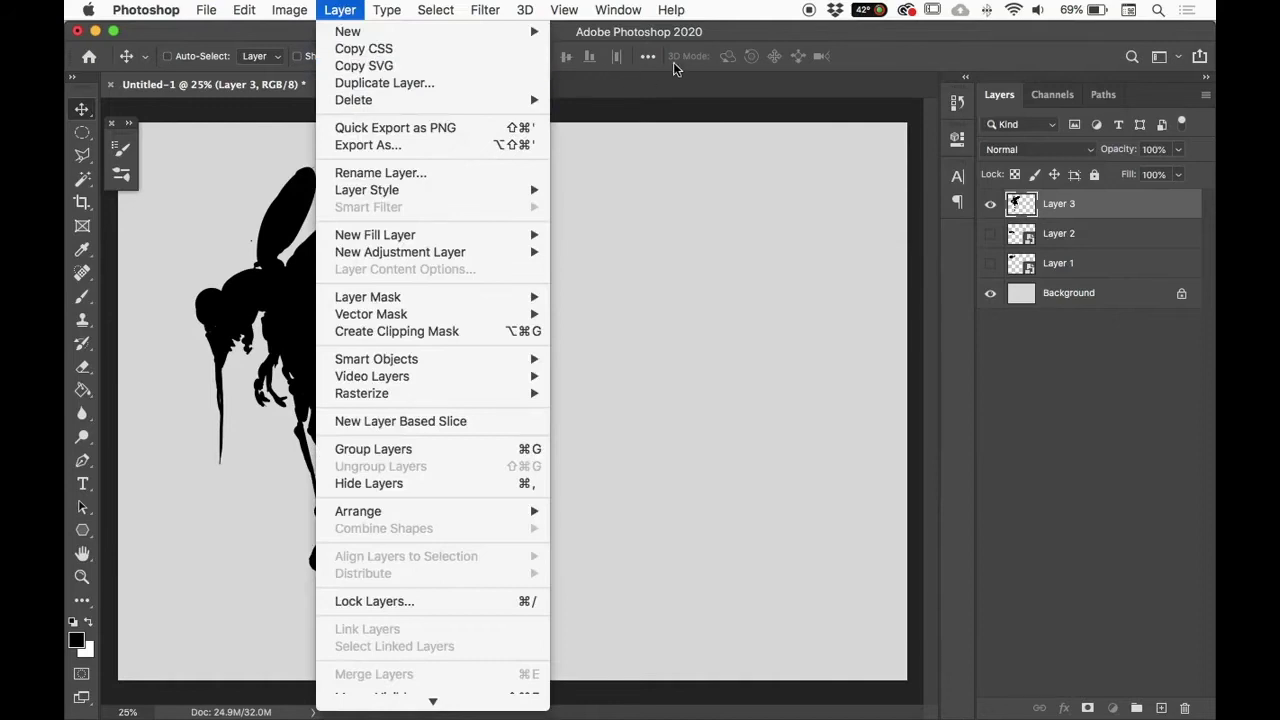
pyautogui.click(935, 36)
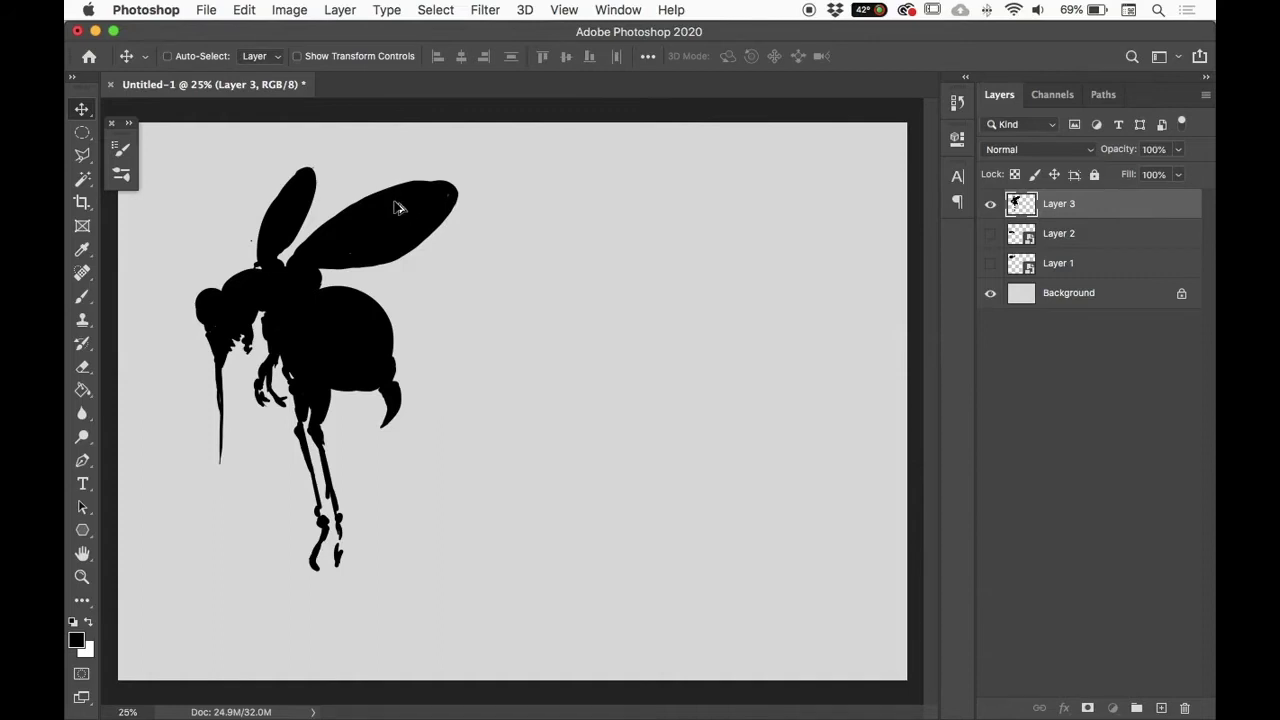
# Step: Duplicate the insect with the Move tool, place the copy to the right of the original, and keep Layer 3 copy active
pyautogui.moveTo(394, 220); pyautogui.dragTo(652, 217)
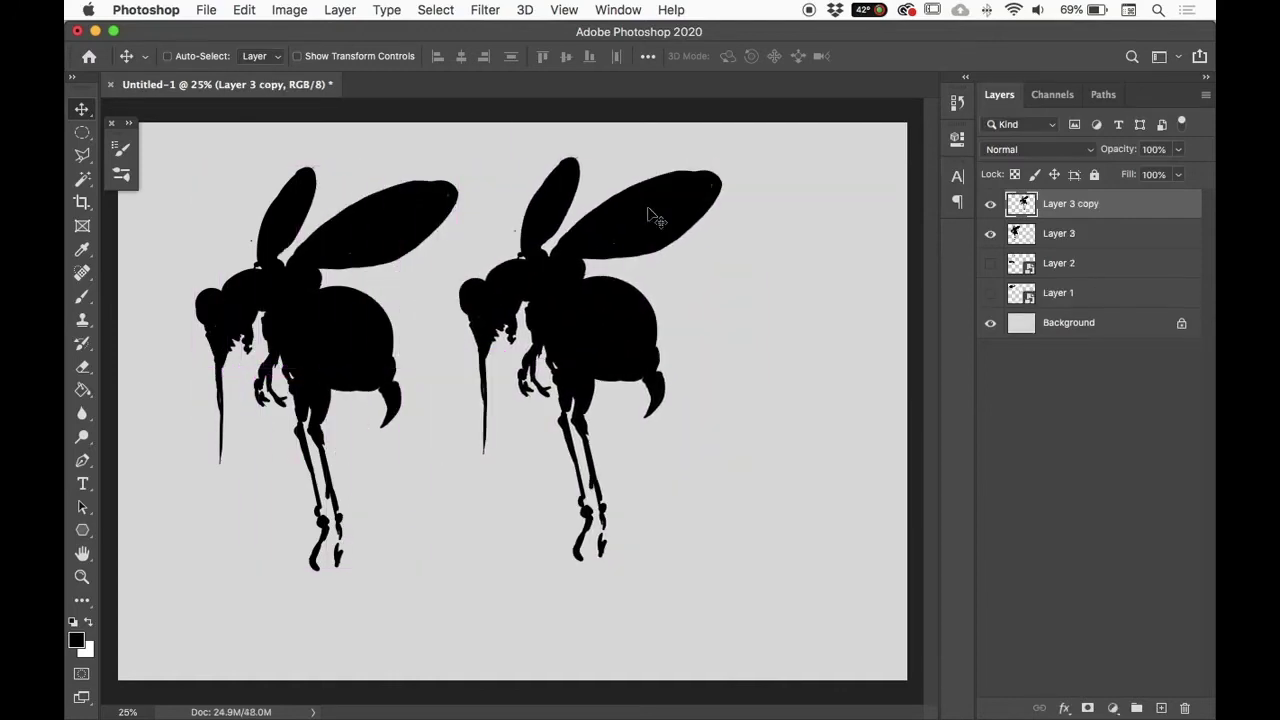
pyautogui.moveTo(605, 350); pyautogui.dragTo(631, 342)
pyautogui.click(991, 205)
pyautogui.click(991, 205)
pyautogui.click(1075, 235)
pyautogui.click(1065, 207)
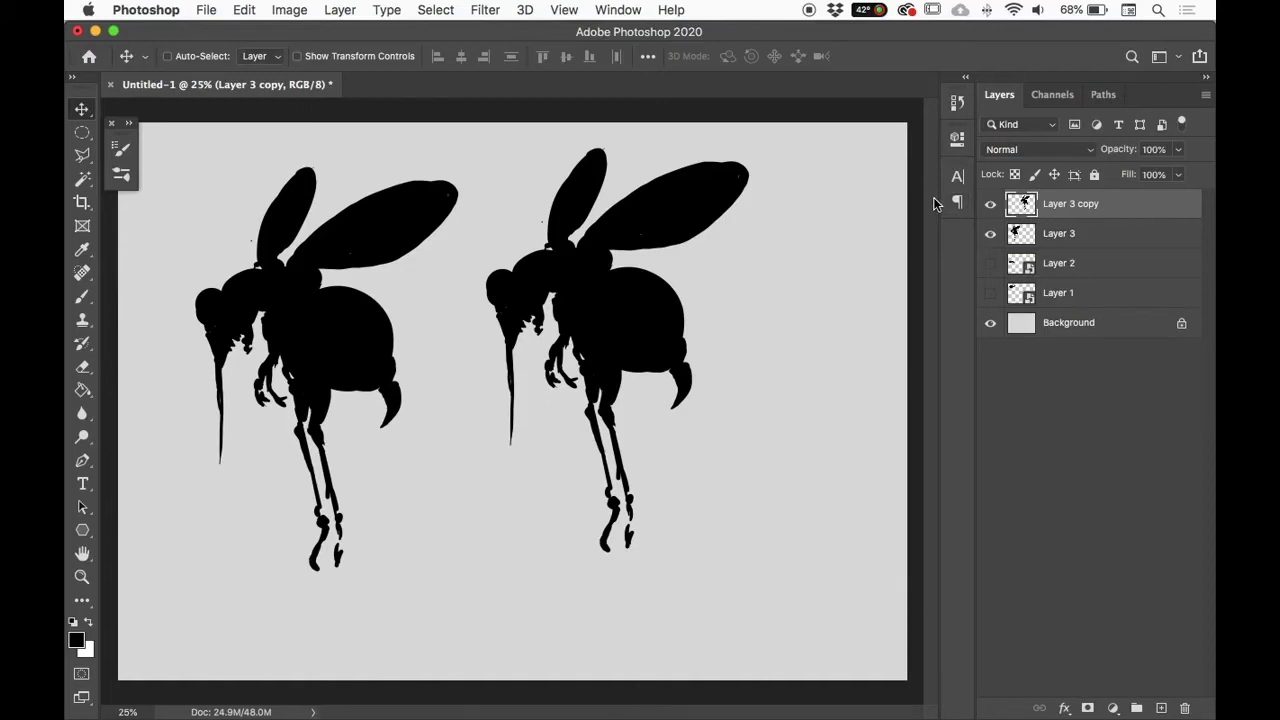
# Step: Select the rear lower leg of the copied insect, from below the knee joint to the foot, with the Polygonal Lasso
pyautogui.press('super+equal')
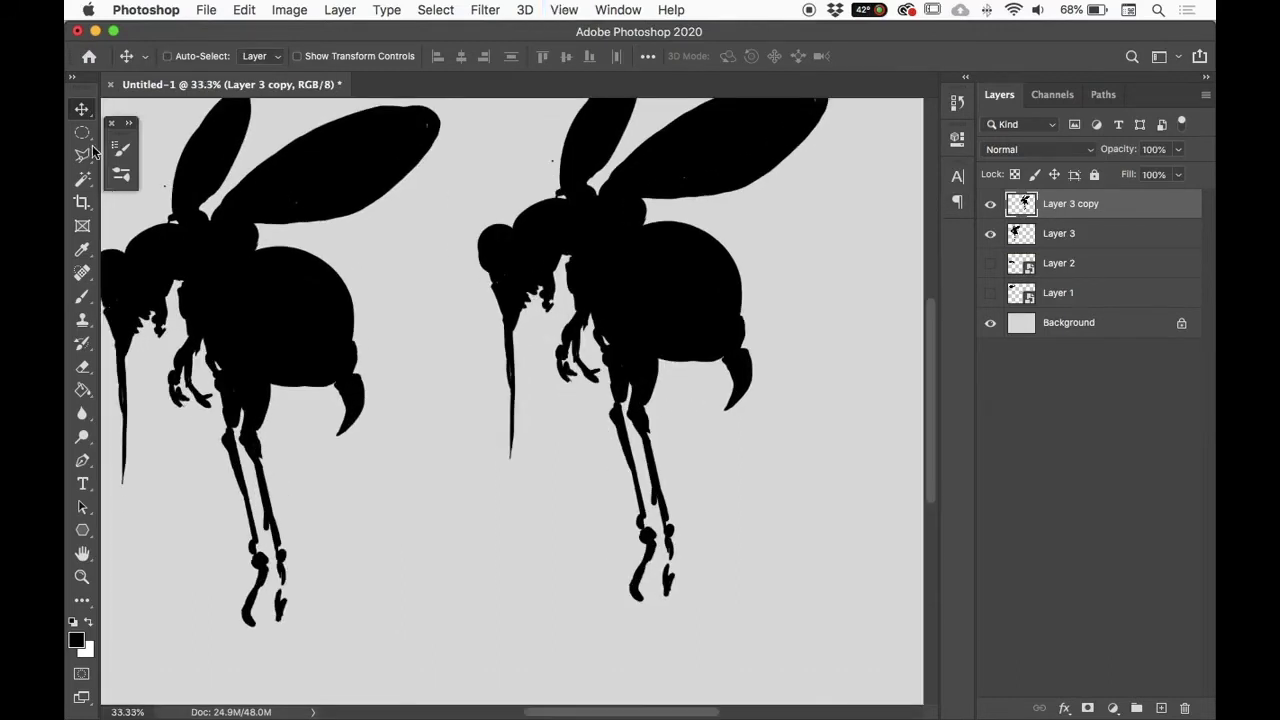
pyautogui.click(83, 155)
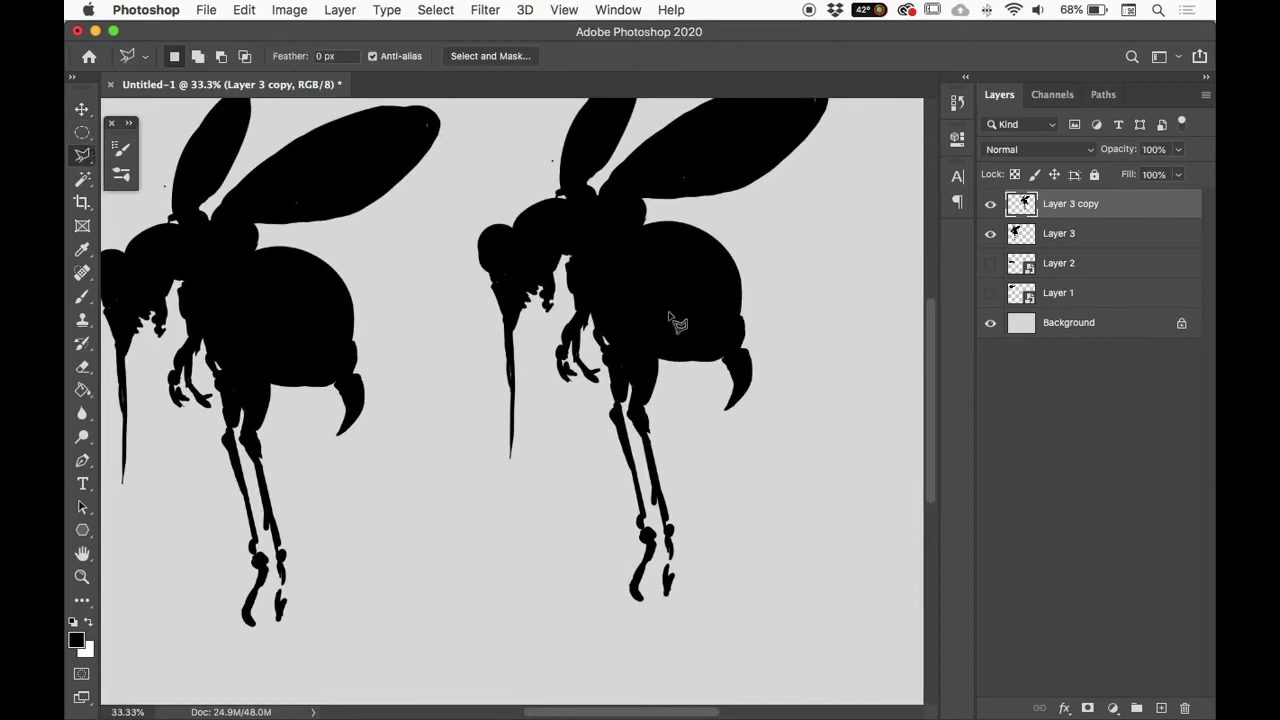
pyautogui.click(652, 409)
pyautogui.click(658, 528)
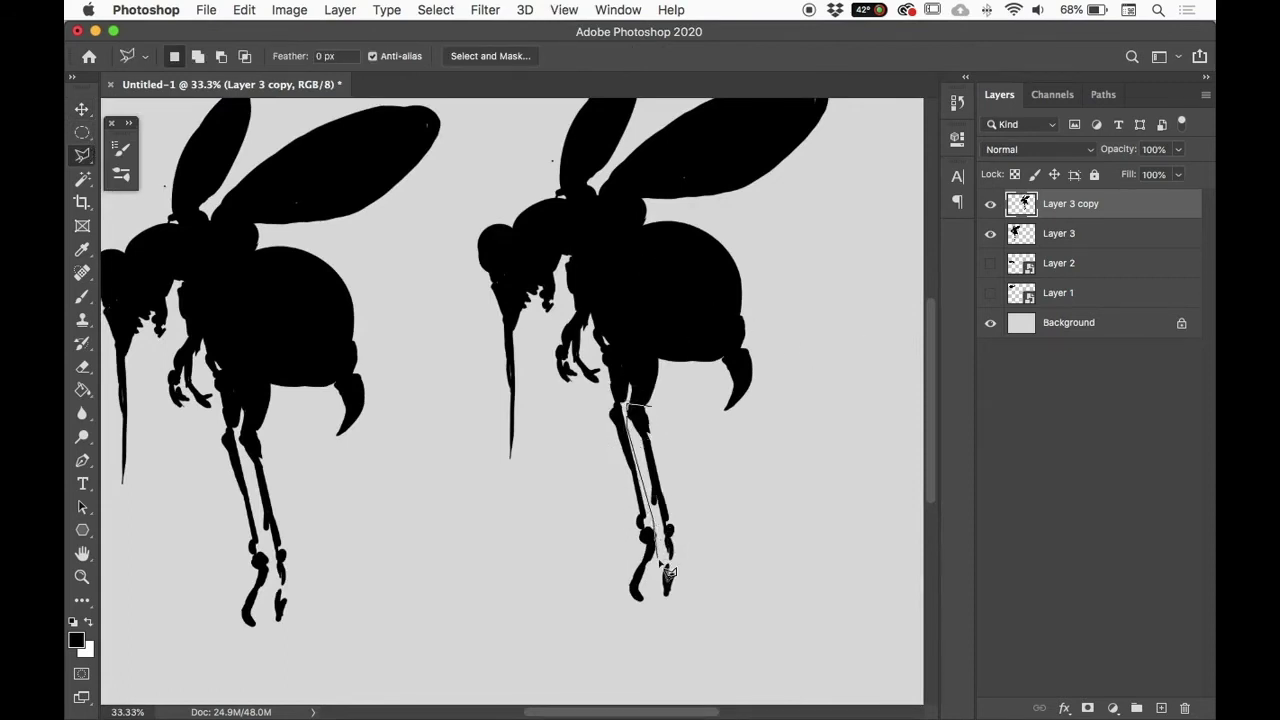
pyautogui.click(677, 625)
pyautogui.click(695, 582)
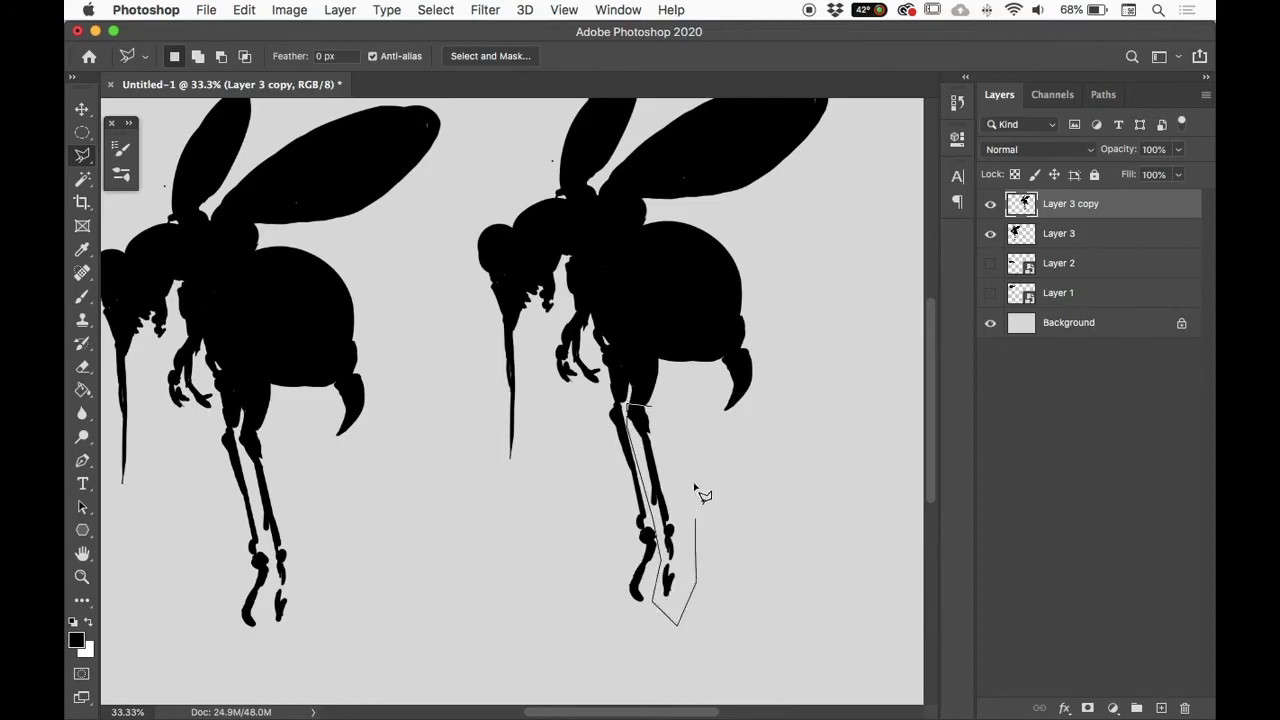
pyautogui.click(662, 414)
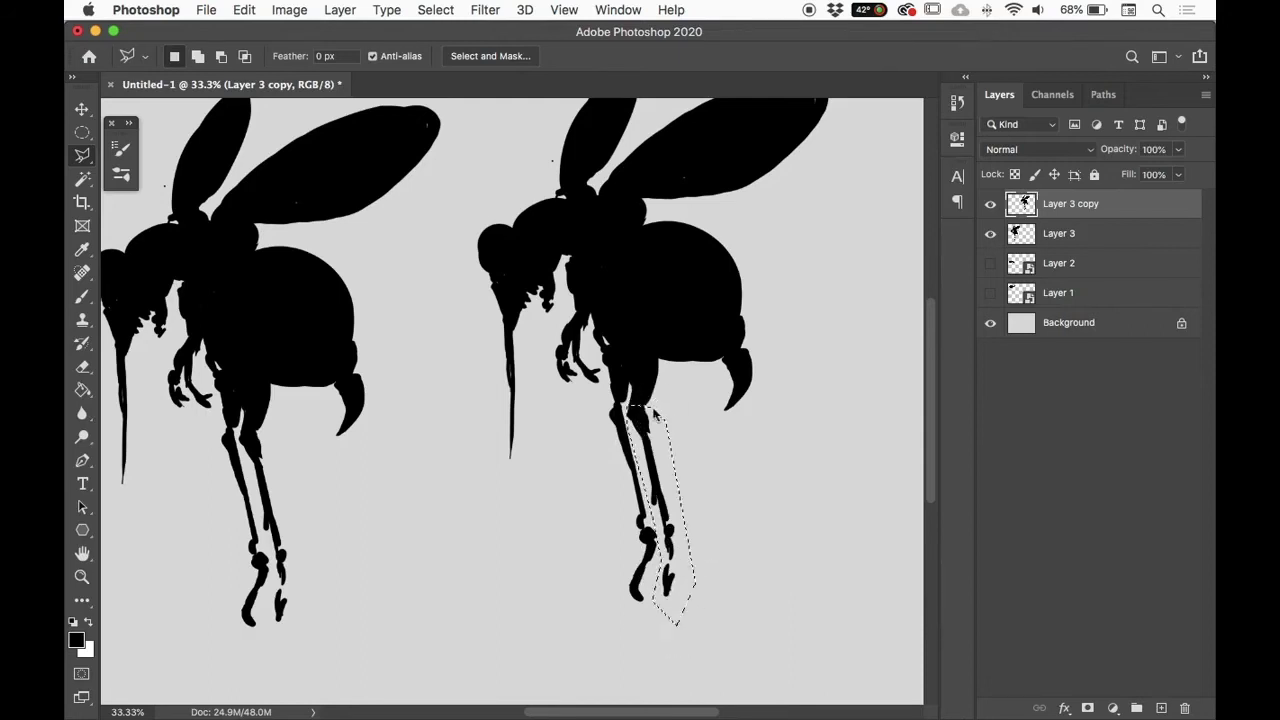
# Step: Free-transform the selected leg, moving its pivot to the top of the knee and rotating it outward to -47.74 degrees
pyautogui.scroll(2, 662, 412)
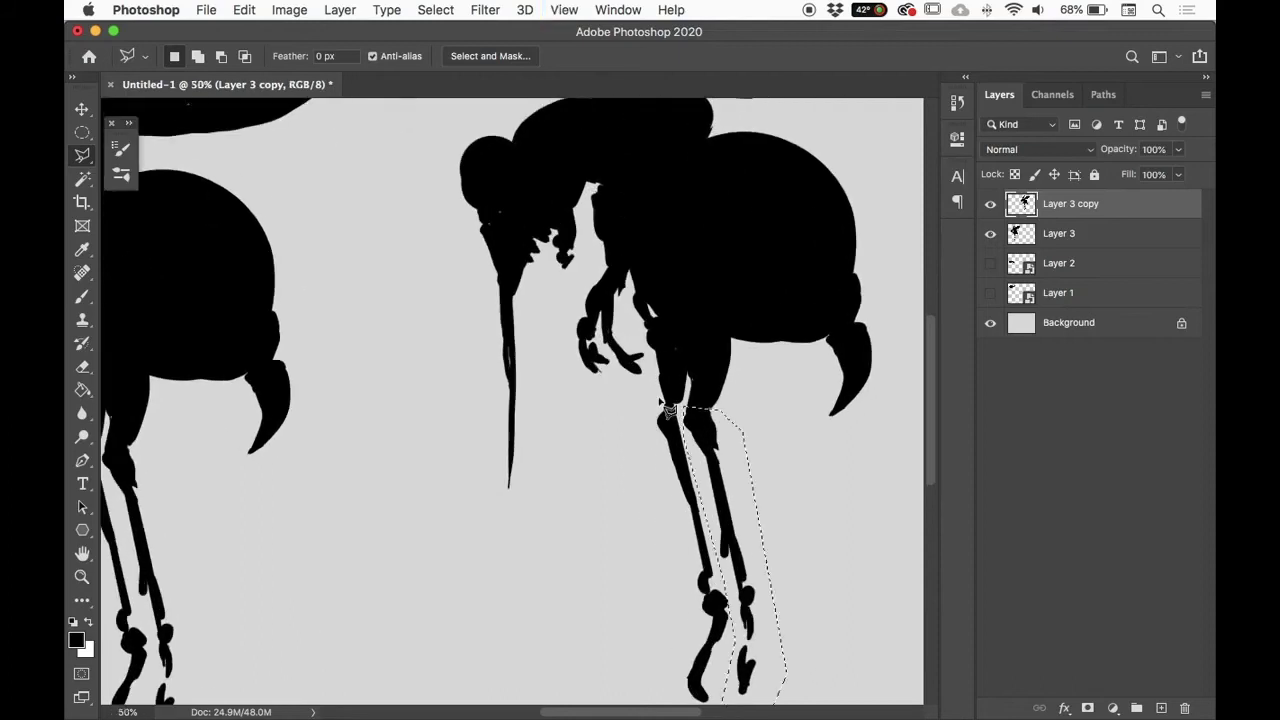
pyautogui.scroll(-3, 662, 412)
pyautogui.hscroll(5, 662, 412)
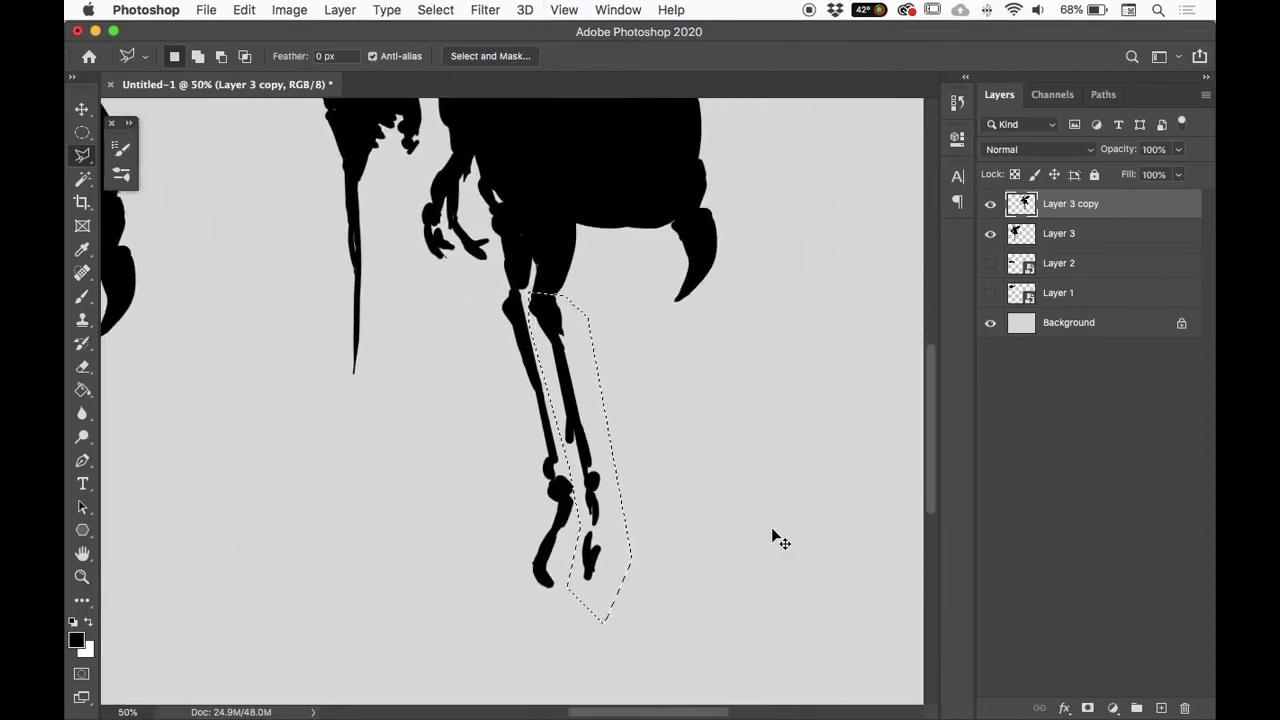
pyautogui.press('super+t')
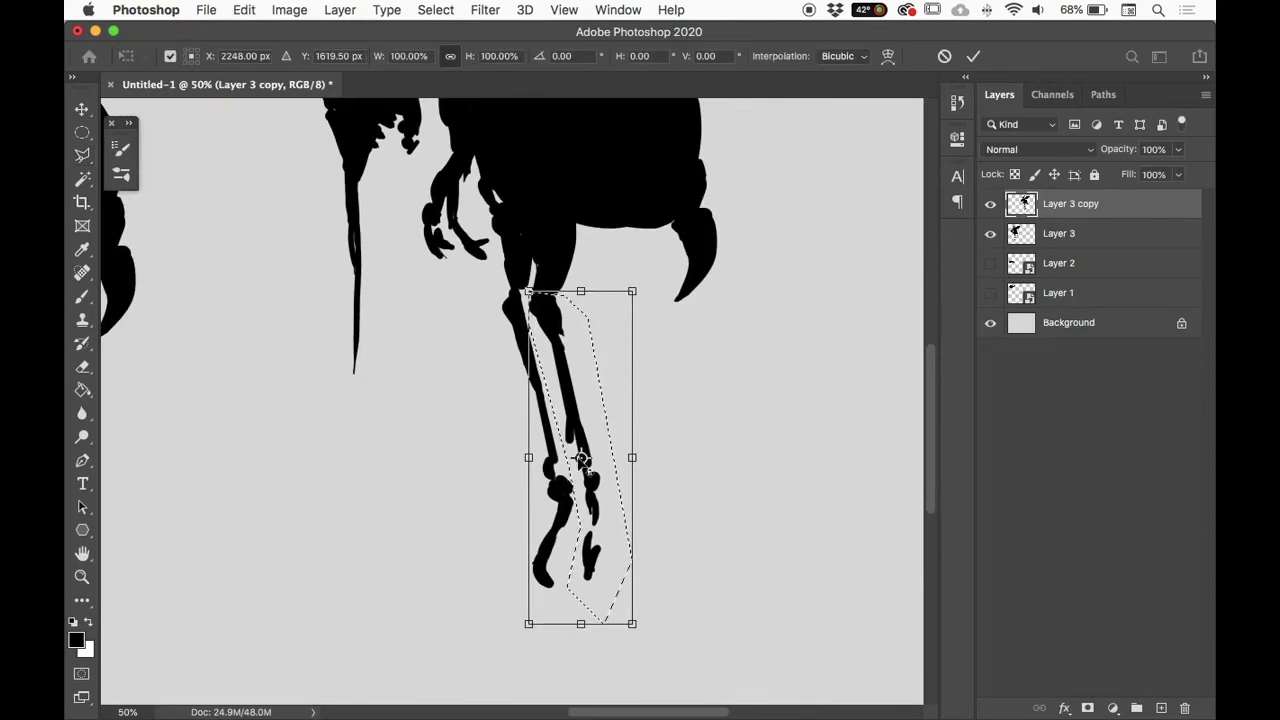
pyautogui.moveTo(581, 459); pyautogui.dragTo(543, 280)
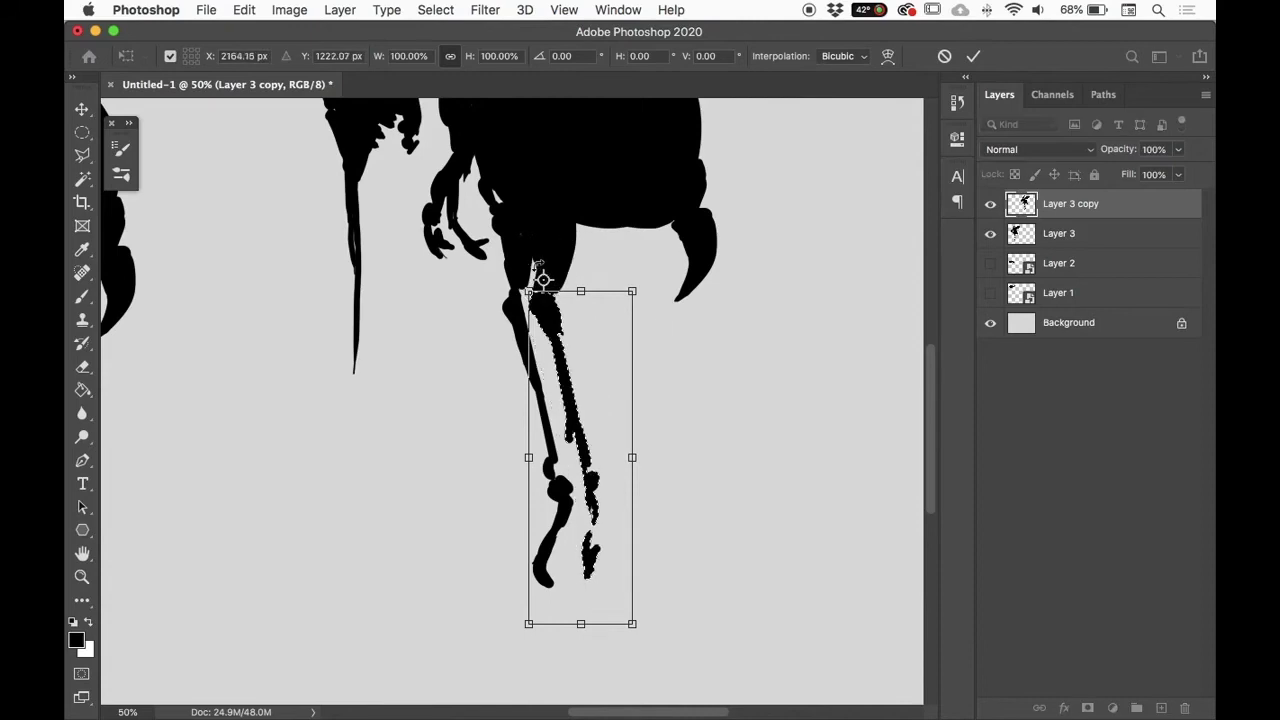
pyautogui.moveTo(657, 280); pyautogui.dragTo(630, 322)
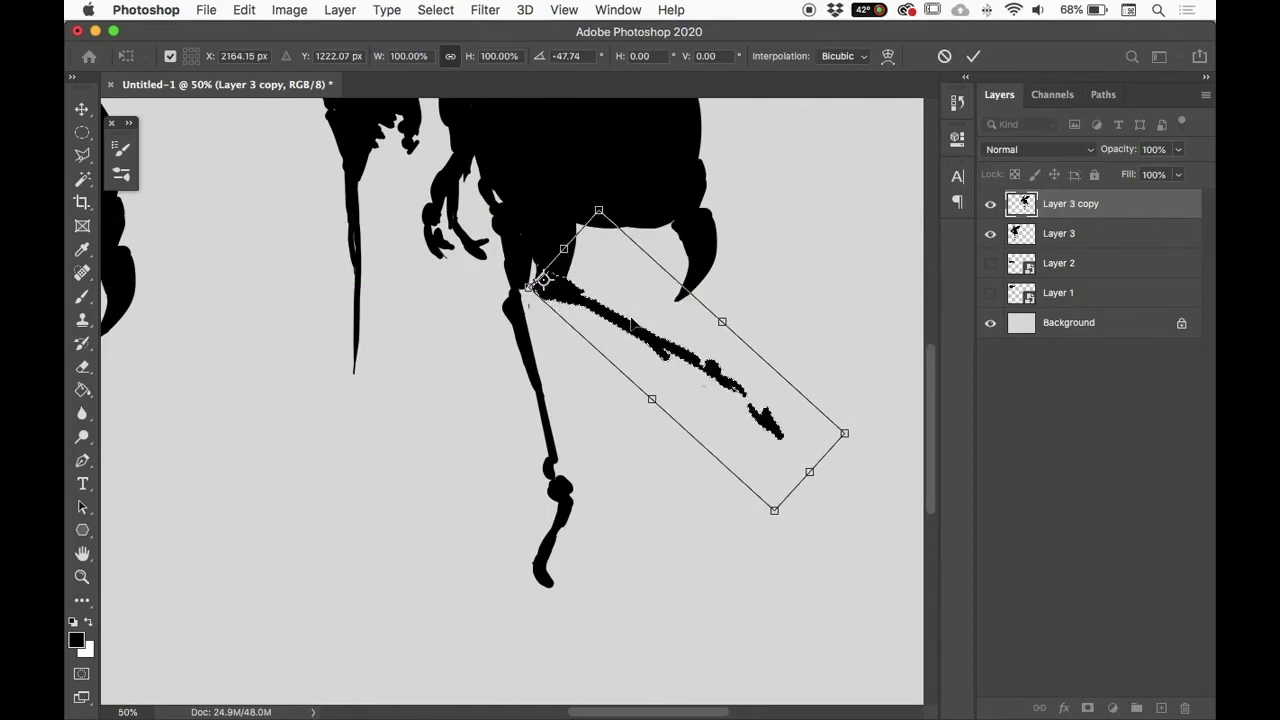
# Step: Relocate the pivot to the middle of the leg and adjust the leg's rotation to -23.62 degrees
pyautogui.moveTo(543, 282); pyautogui.dragTo(705, 362)
pyautogui.moveTo(805, 330); pyautogui.dragTo(751, 443)
pyautogui.press('super+z')
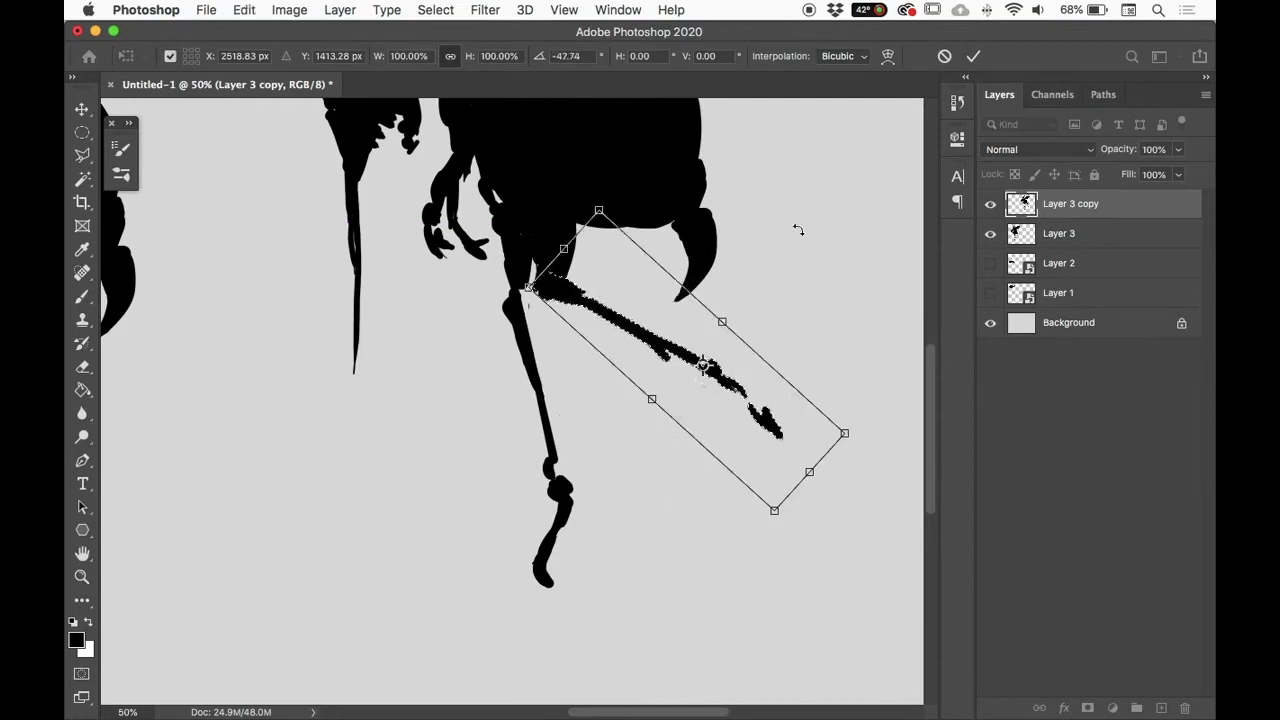
pyautogui.moveTo(766, 300); pyautogui.dragTo(786, 334)
pyautogui.moveTo(703, 366); pyautogui.dragTo(676, 405)
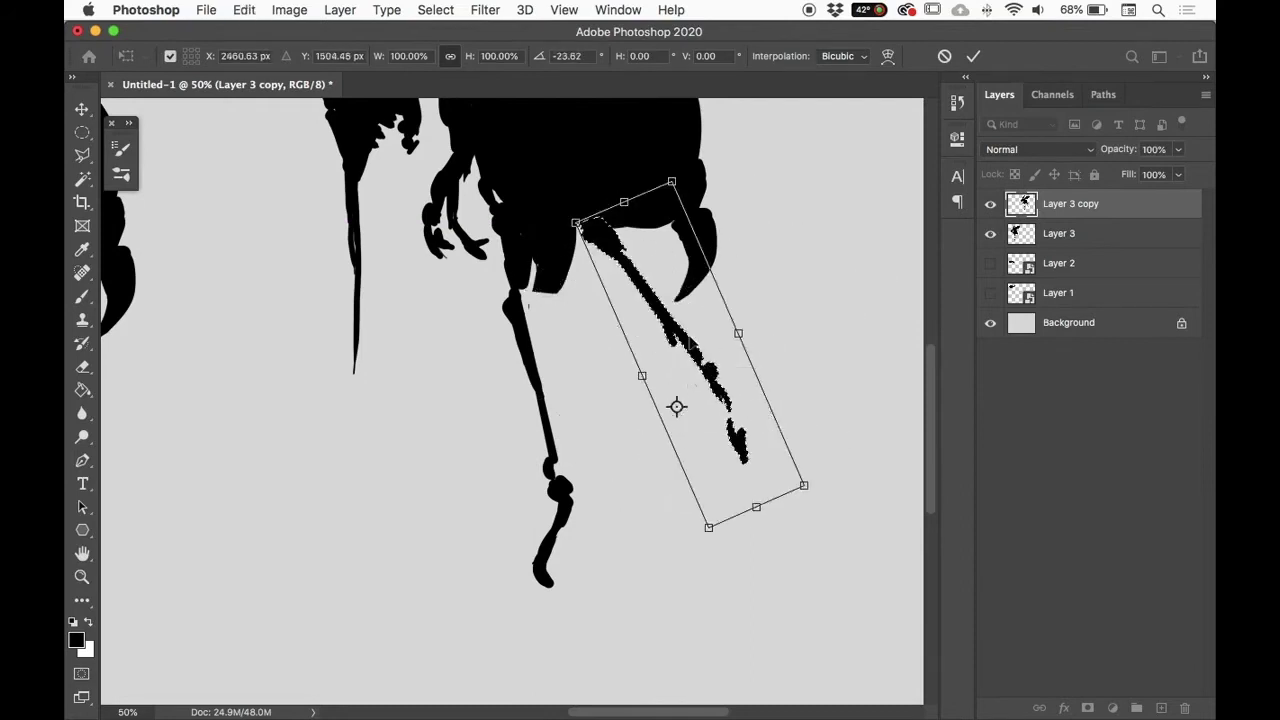
# Step: Move the rotated leg back against the end of the thigh with the transformation applied, and deselect
pyautogui.press('Return')
pyautogui.press('l')
pyautogui.moveTo(674, 338); pyautogui.dragTo(633, 382)
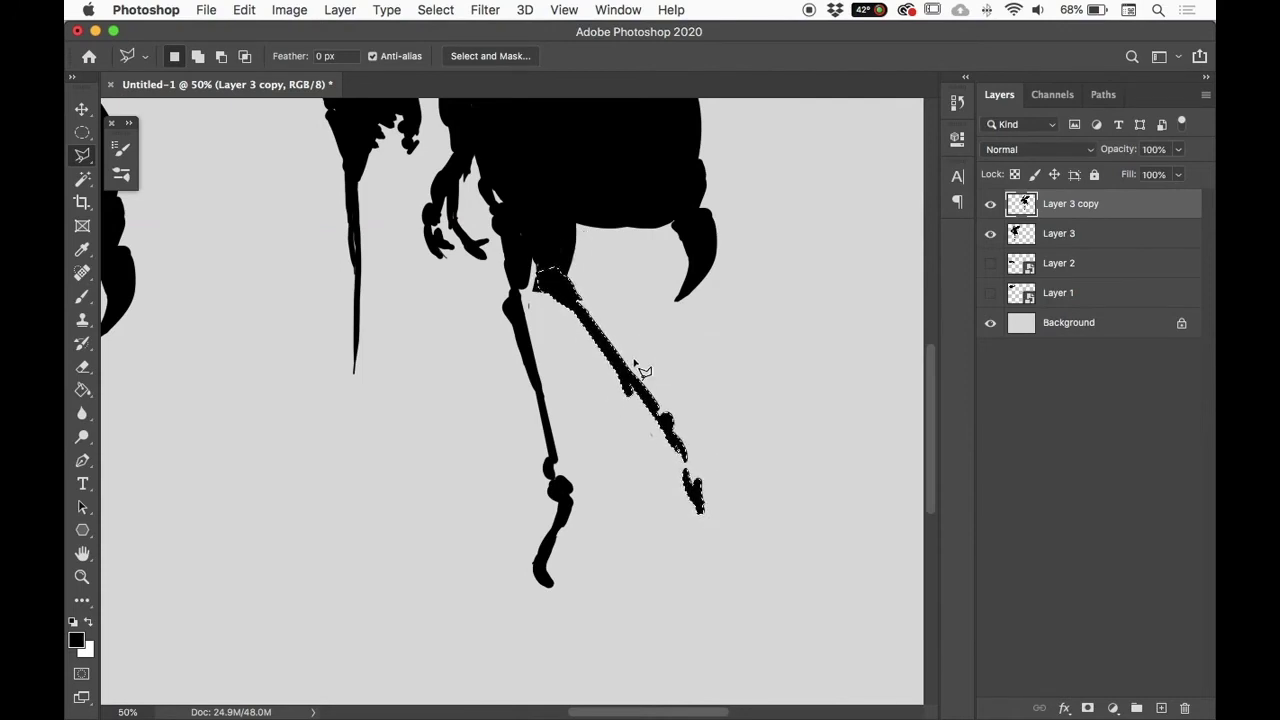
pyautogui.press('super+d')
pyautogui.press('super+minus')
pyautogui.press('super+minus')
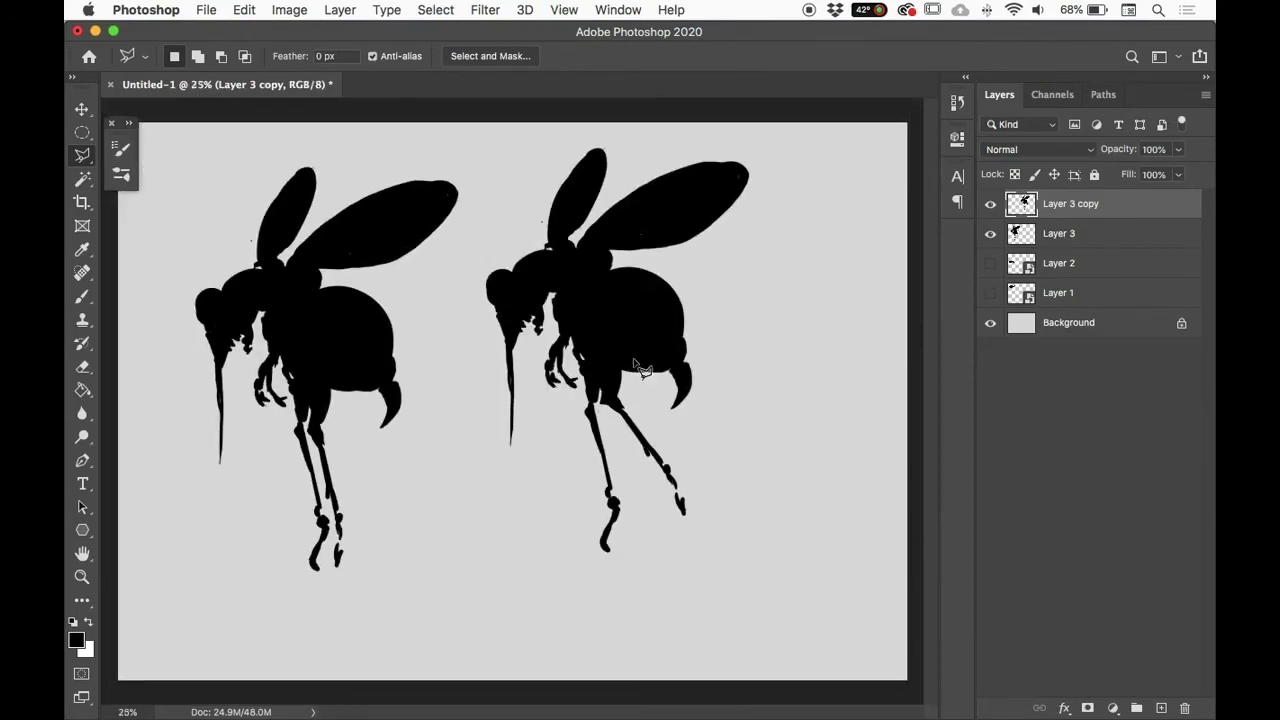
# Step: Outline the copied insect's large rear wing with a polygonal selection
pyautogui.scroll(1, 640, 368)
pyautogui.hscroll(5, 646, 366)
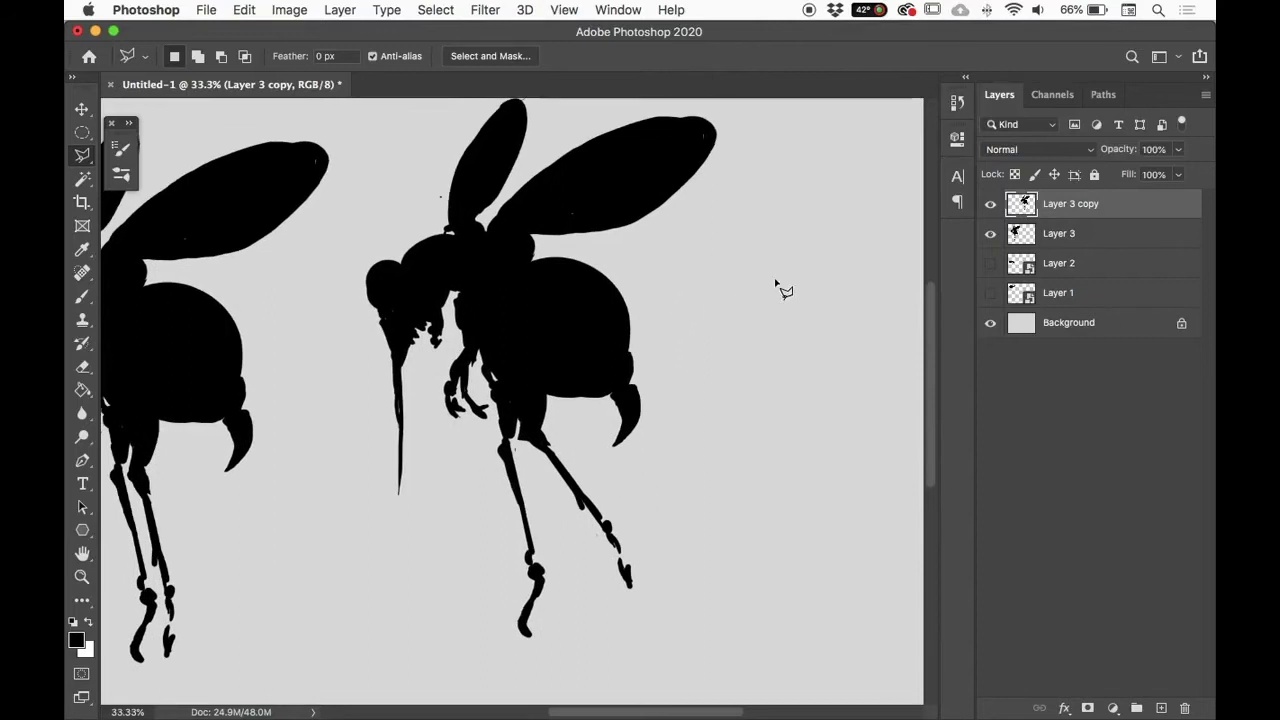
pyautogui.click(489, 224)
pyautogui.click(570, 247)
pyautogui.click(712, 220)
pyautogui.click(755, 122)
pyautogui.click(636, 101)
pyautogui.doubleClick(520, 163)
# Step: Try scaling the wing to 118.76% and rotating it 4.91 degrees about its base, and undo the transformation
pyautogui.press('super+t')
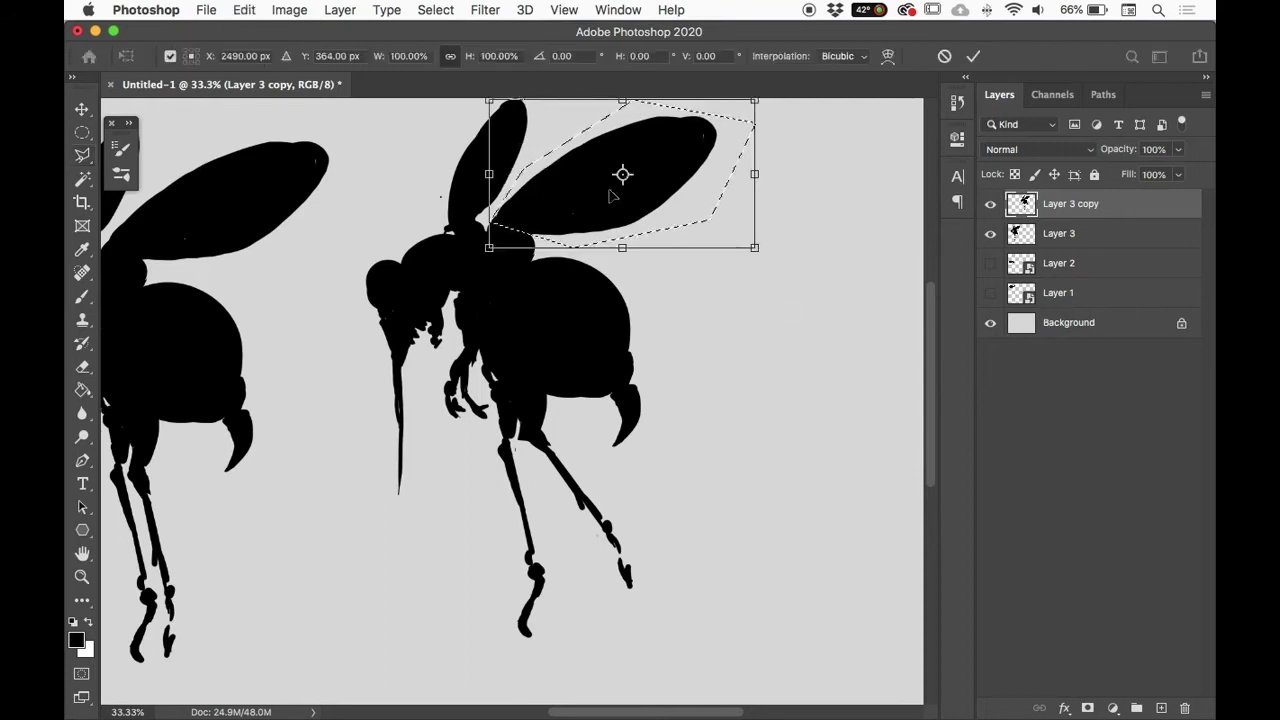
pyautogui.moveTo(623, 198); pyautogui.dragTo(526, 223)
pyautogui.moveTo(755, 242); pyautogui.dragTo(795, 283)
pyautogui.moveTo(786, 137); pyautogui.dragTo(814, 109)
pyautogui.moveTo(869, 331); pyautogui.dragTo(870, 306)
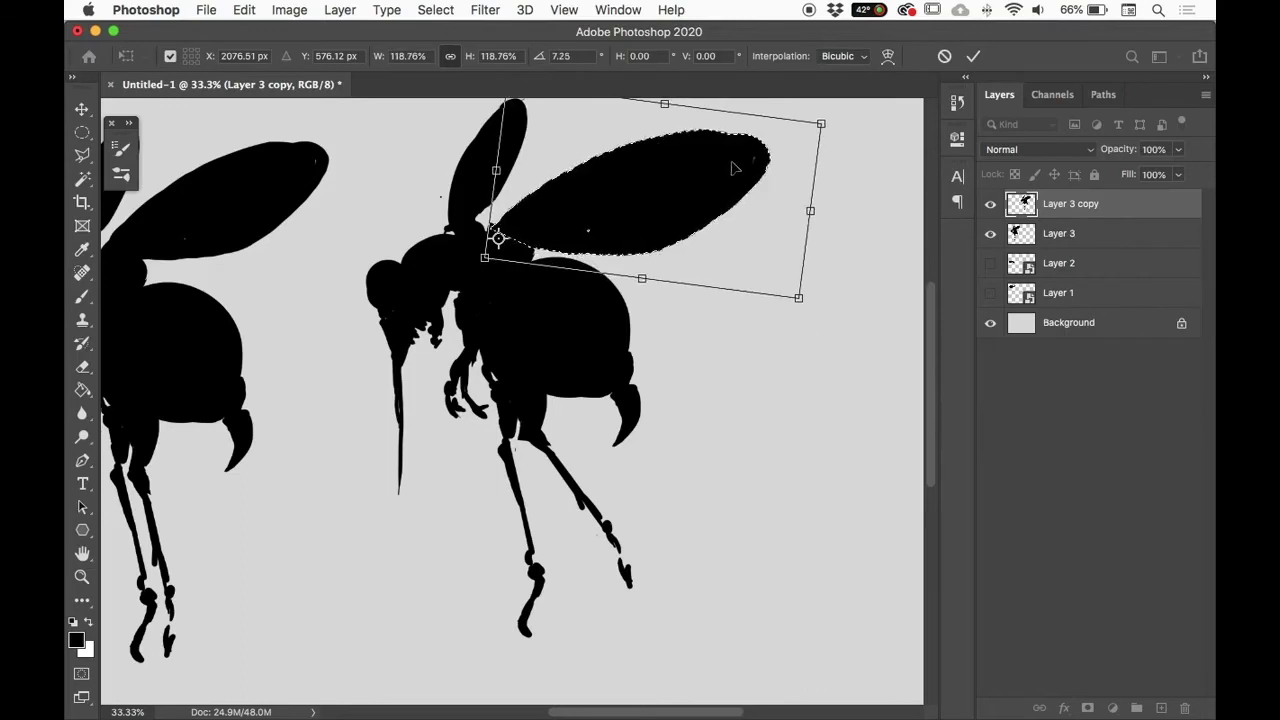
pyautogui.moveTo(741, 351); pyautogui.dragTo(686, 437)
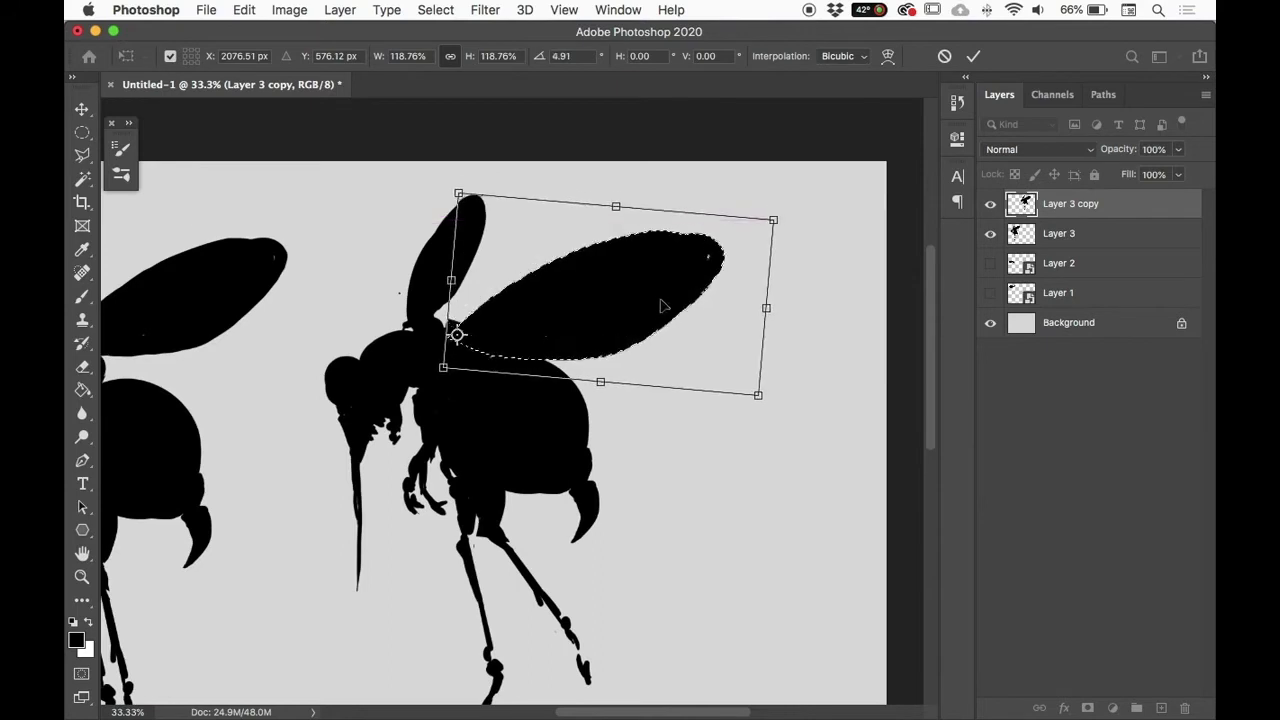
pyautogui.doubleClick(625, 297)
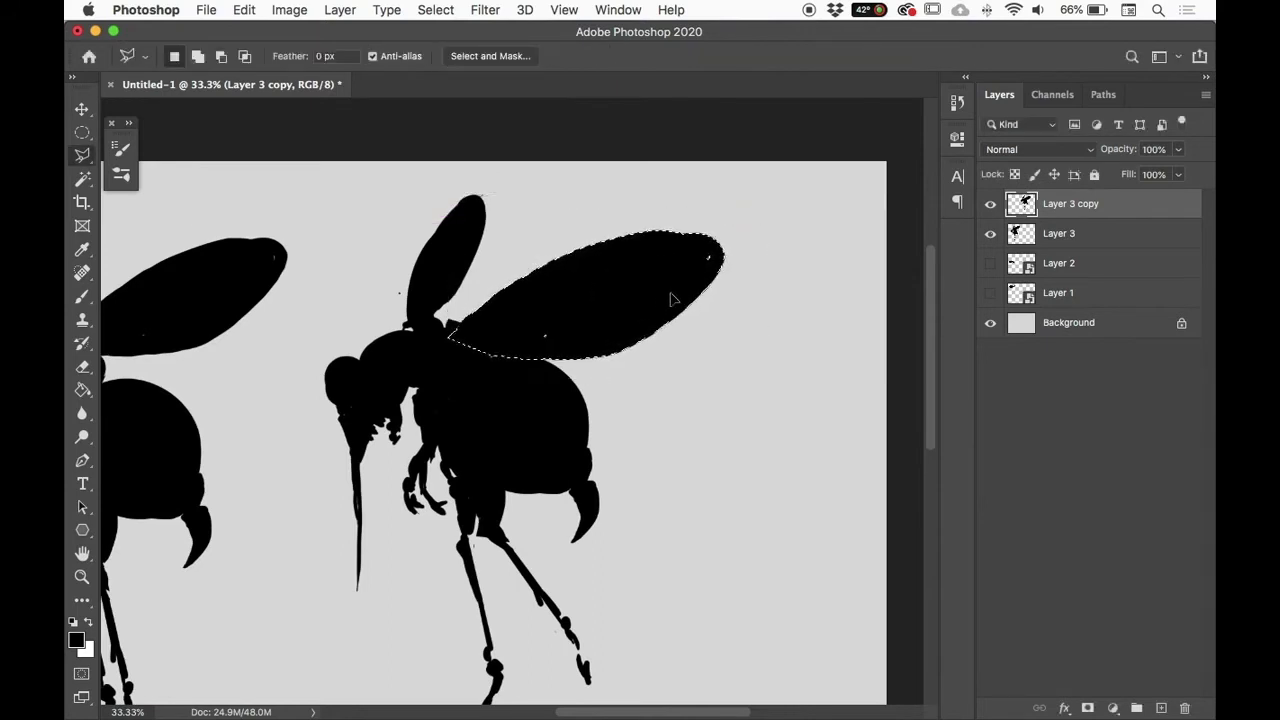
pyautogui.press('super+z')
pyautogui.press('super+z')
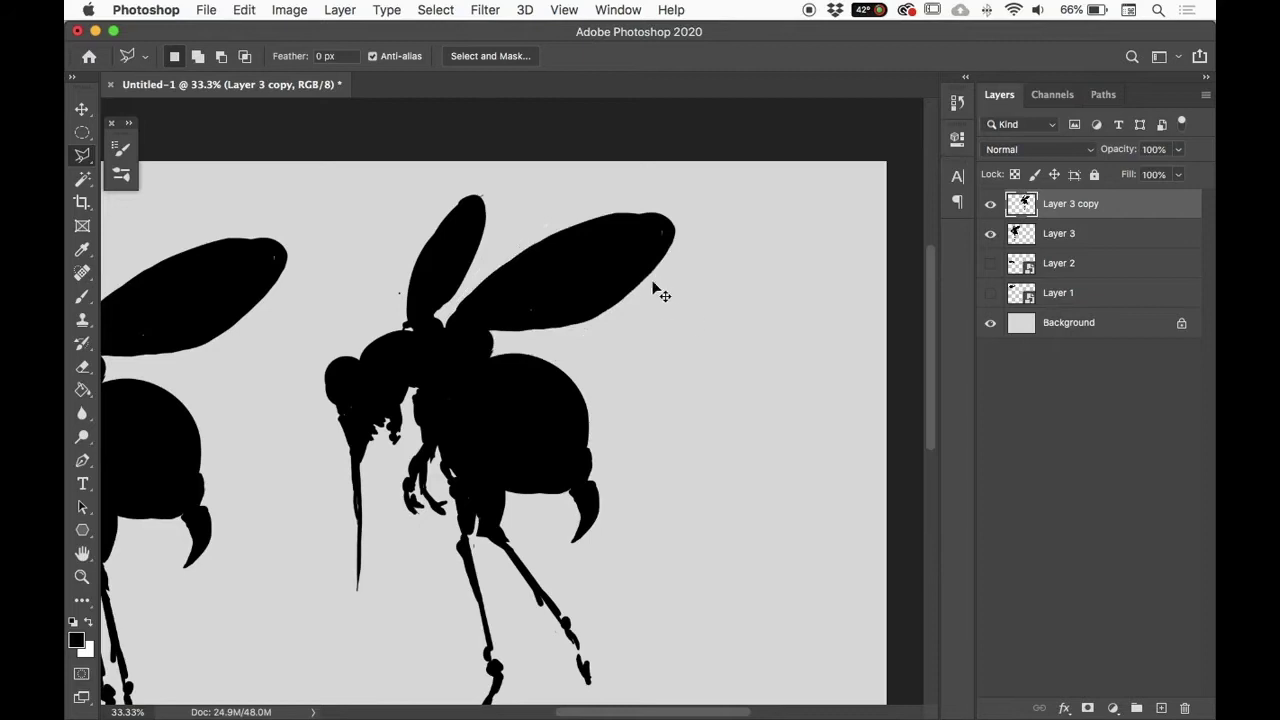
# Step: Restore the wing selection and free-transform it, setting the pivot at the wing's base and rotating it to -3.49 degrees
pyautogui.press('super+shift+d')
pyautogui.press('super+t')
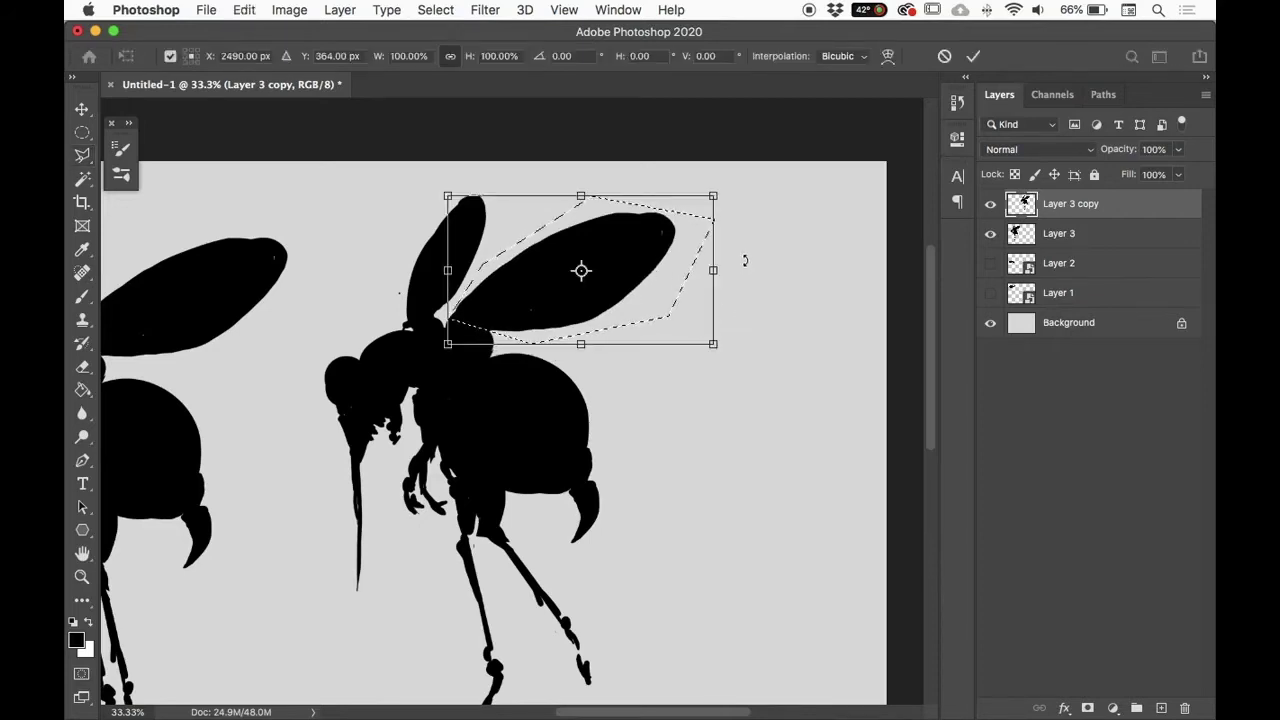
pyautogui.moveTo(581, 271); pyautogui.dragTo(464, 325)
pyautogui.moveTo(745, 281); pyautogui.dragTo(751, 267)
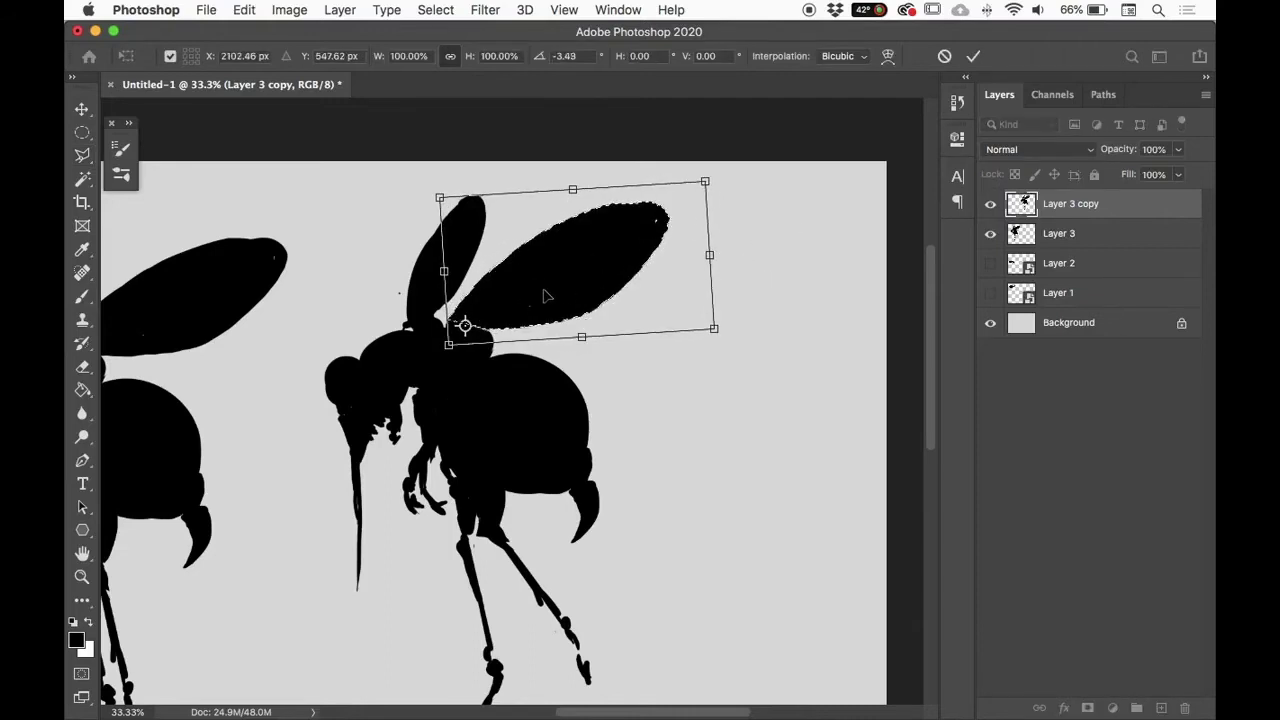
# Step: Distort the wing by pulling both outer corners and the lower inner corner outward to lengthen it
pyautogui.rightClick(597, 259)
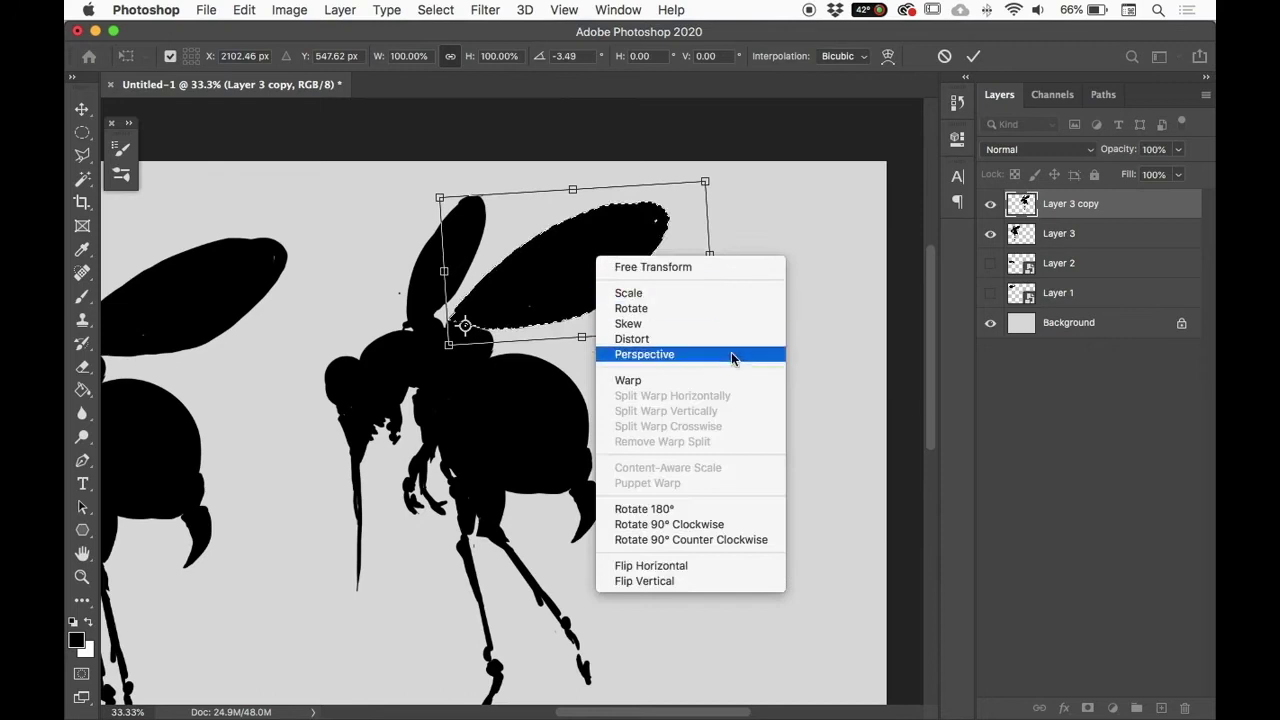
pyautogui.click(661, 340)
pyautogui.moveTo(705, 182); pyautogui.dragTo(727, 163)
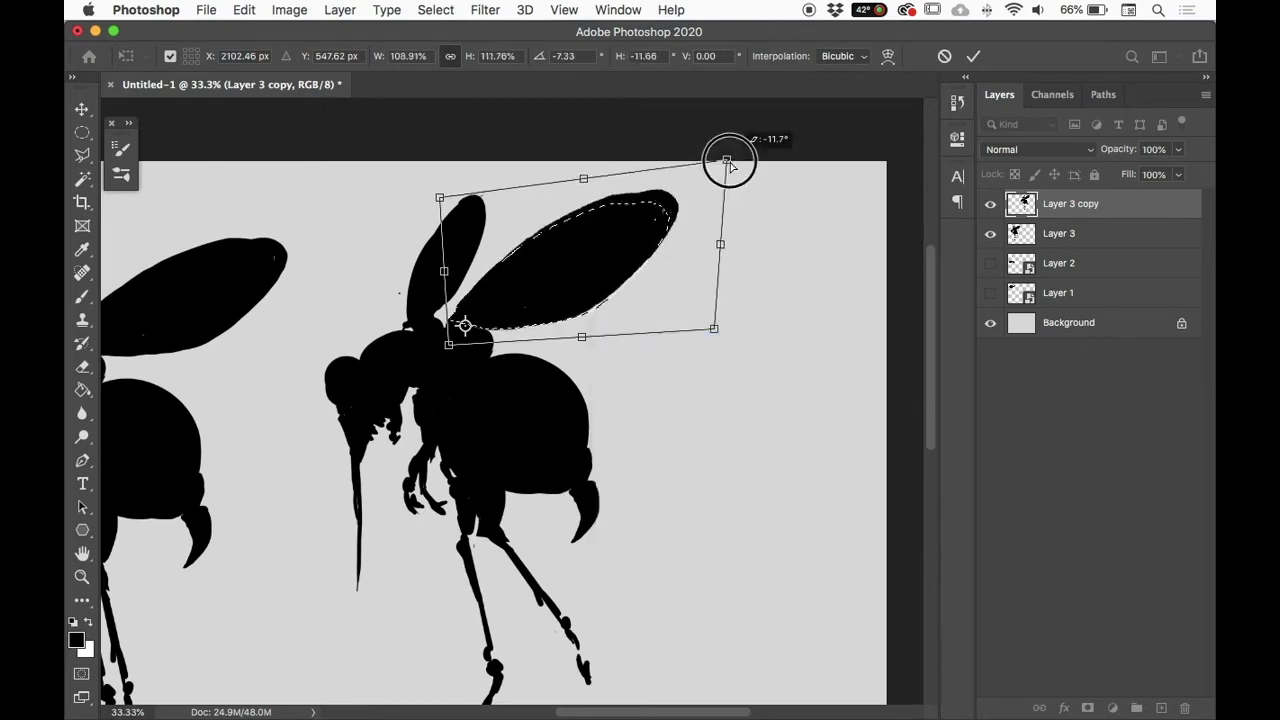
pyautogui.moveTo(714, 329); pyautogui.dragTo(771, 305)
pyautogui.moveTo(449, 346); pyautogui.dragTo(443, 356)
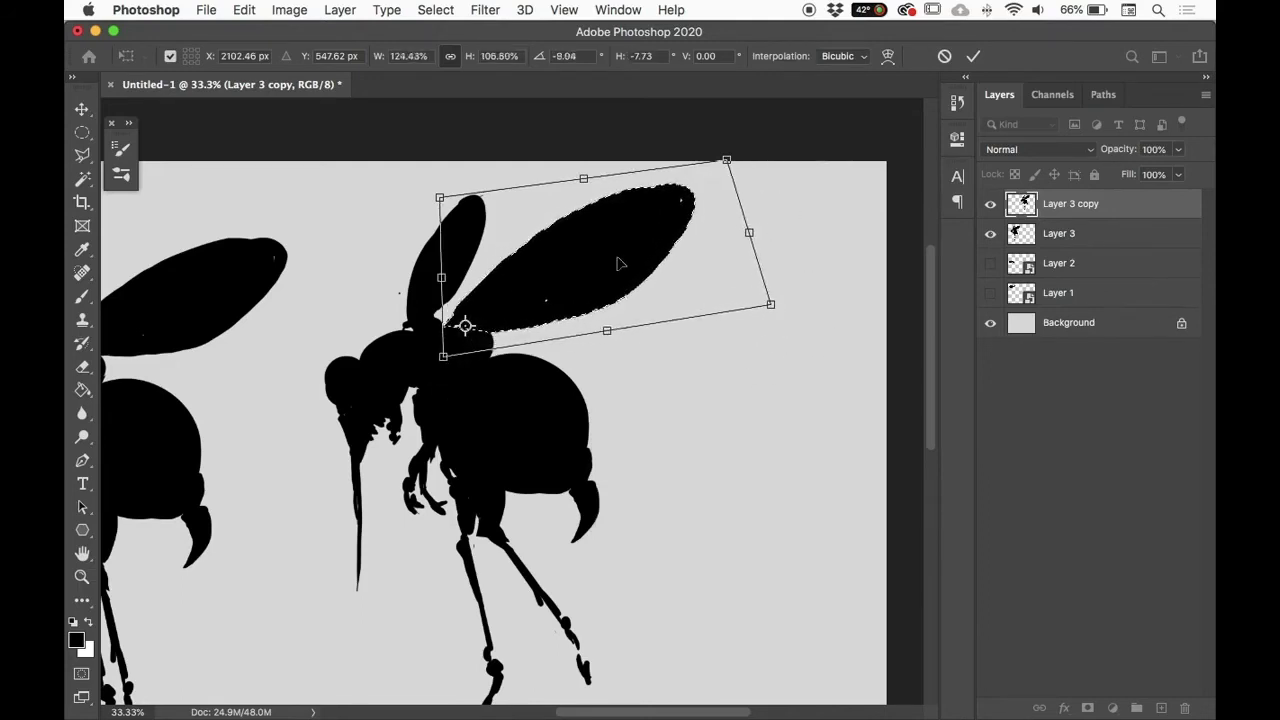
# Step: Switch the wing's transformation to Warp and bulge its outer end outward
pyautogui.rightClick(619, 256)
pyautogui.click(676, 377)
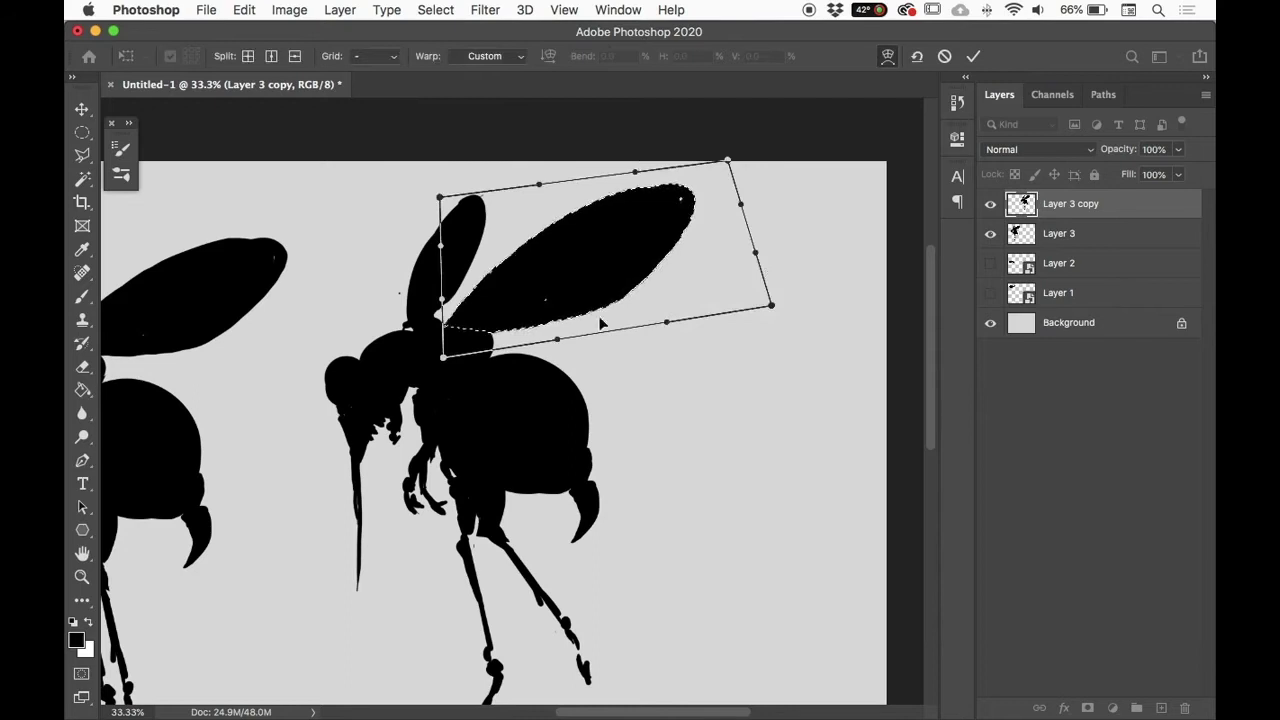
pyautogui.moveTo(548, 265); pyautogui.dragTo(560, 241)
pyautogui.moveTo(640, 252); pyautogui.dragTo(808, 237)
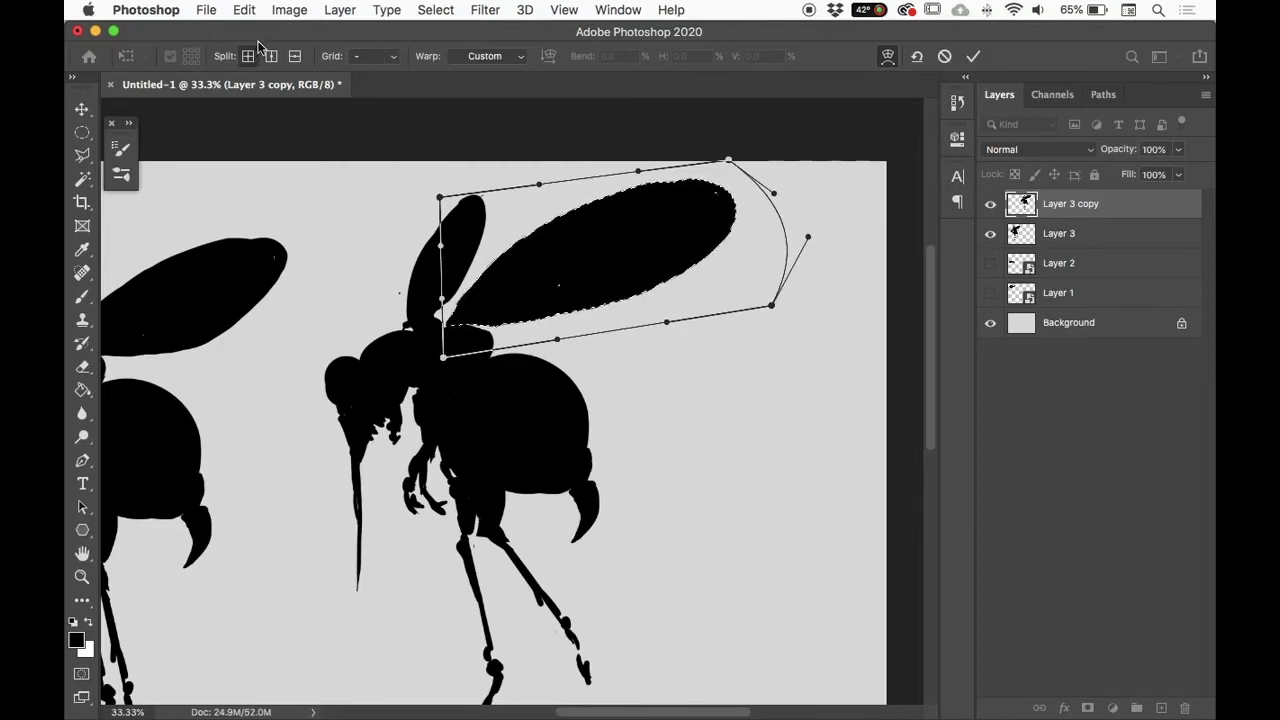
# Step: Set a 3 x 3 warp grid, reshape the wing's upper edge near its base, apply the warp, and deselect
pyautogui.click(369, 57)
pyautogui.click(387, 79)
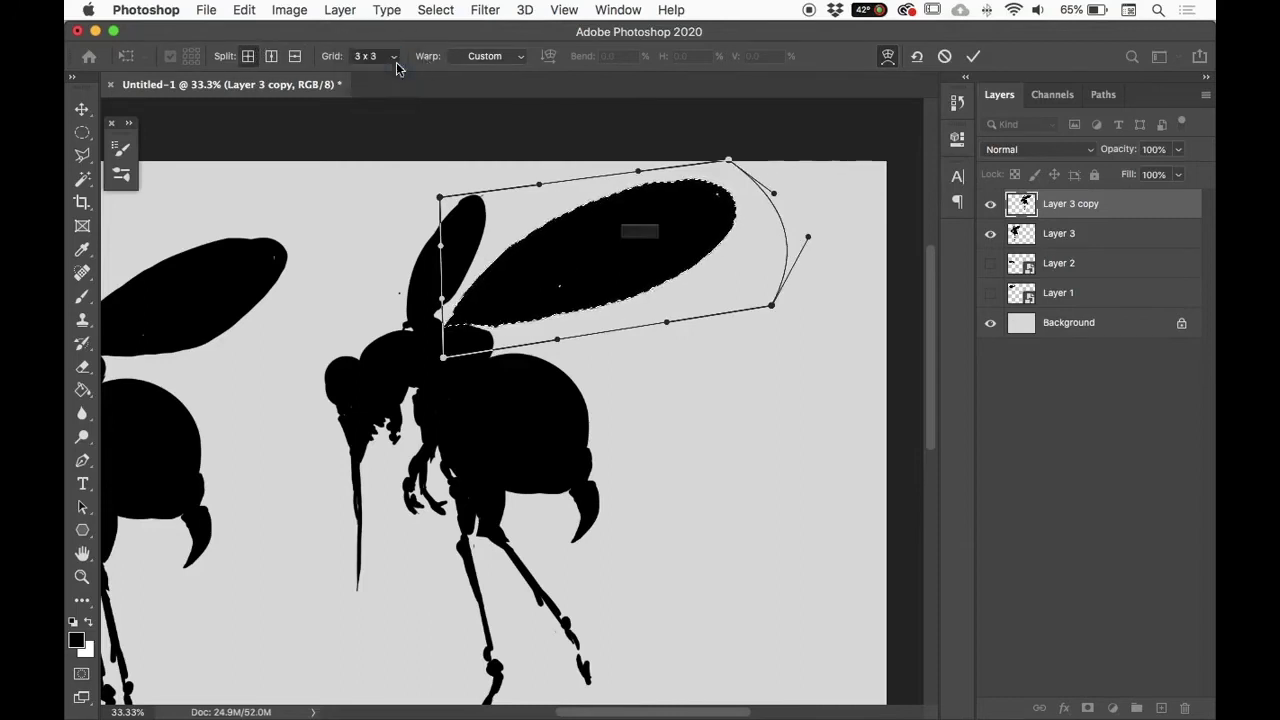
pyautogui.click(776, 276)
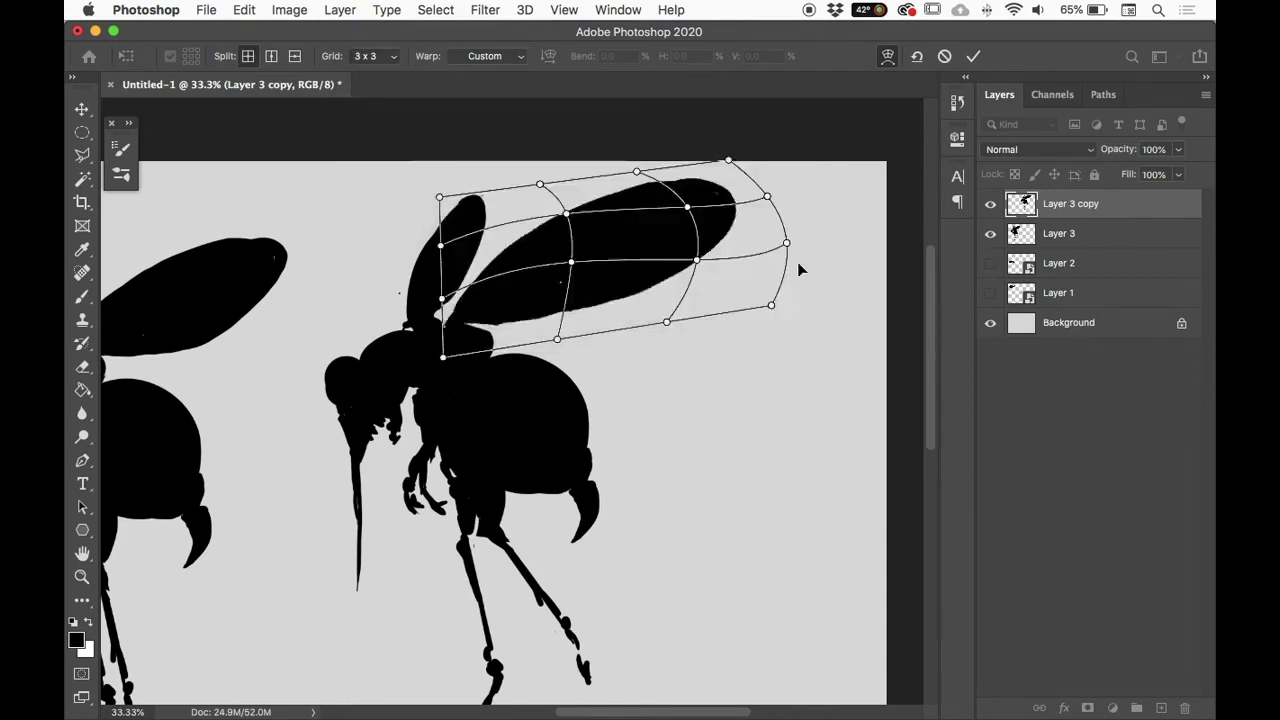
pyautogui.keyDown('alt'); pyautogui.click(708, 232); pyautogui.keyUp('alt')
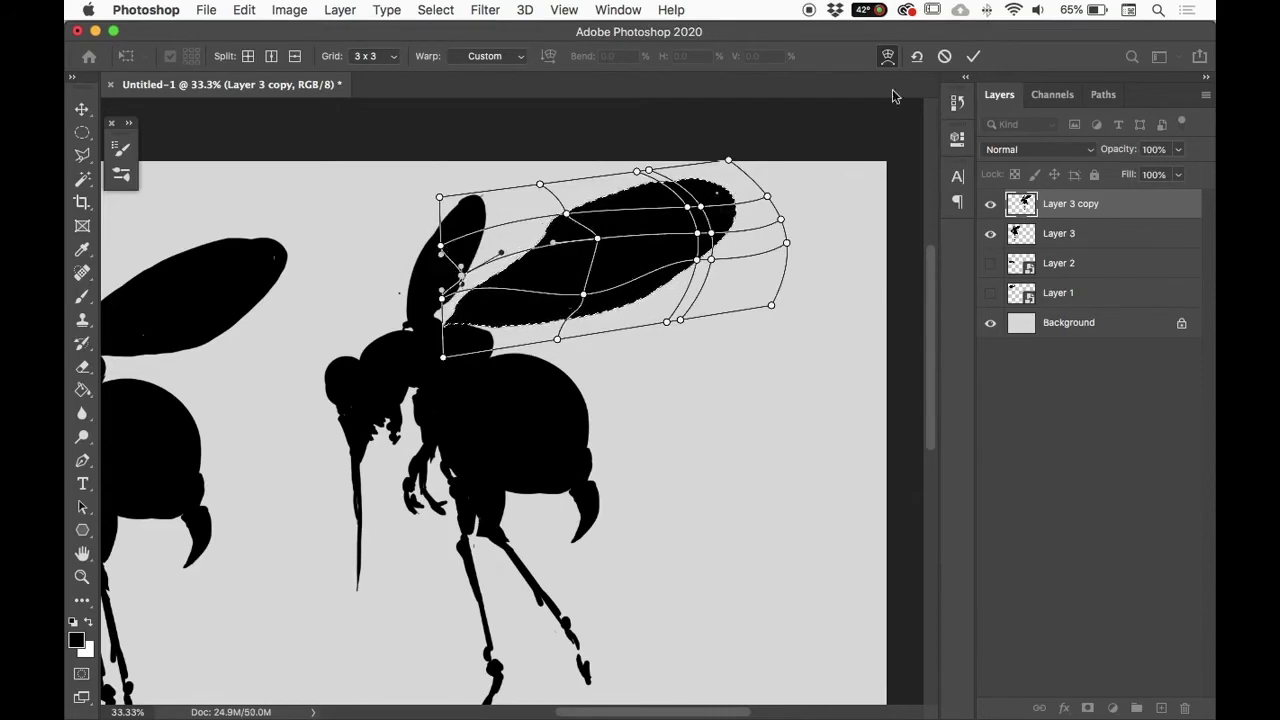
pyautogui.click(975, 57)
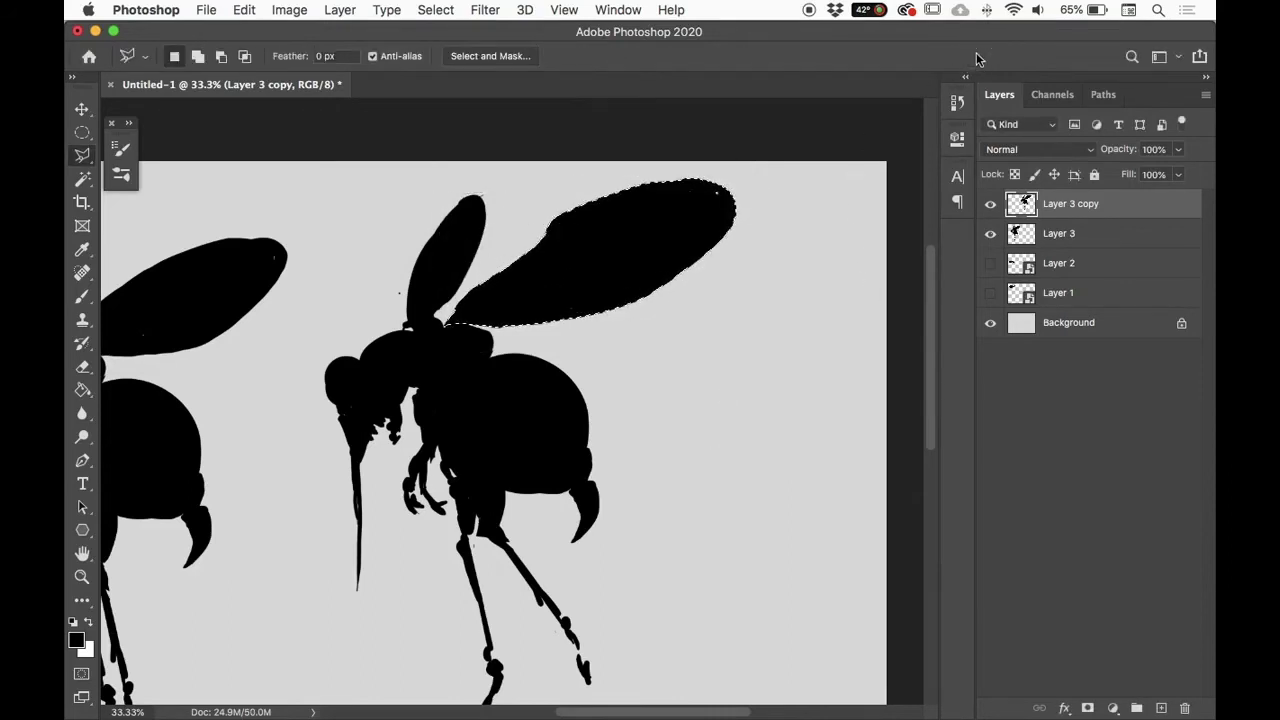
pyautogui.press('super+d')
pyautogui.press('super+minus')
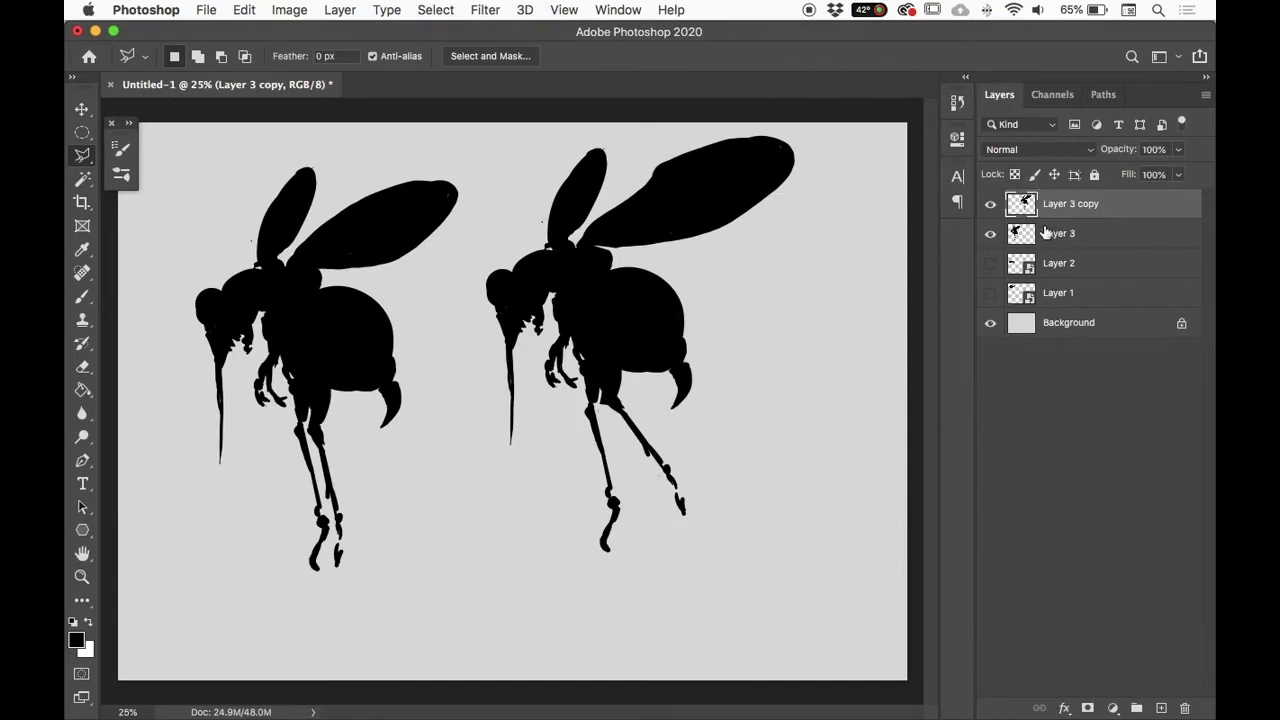
# Step: Start a Puppet Warp on the Layer 3 copy creature with density Fewer Points and the mesh hidden
pyautogui.click(245, 10)
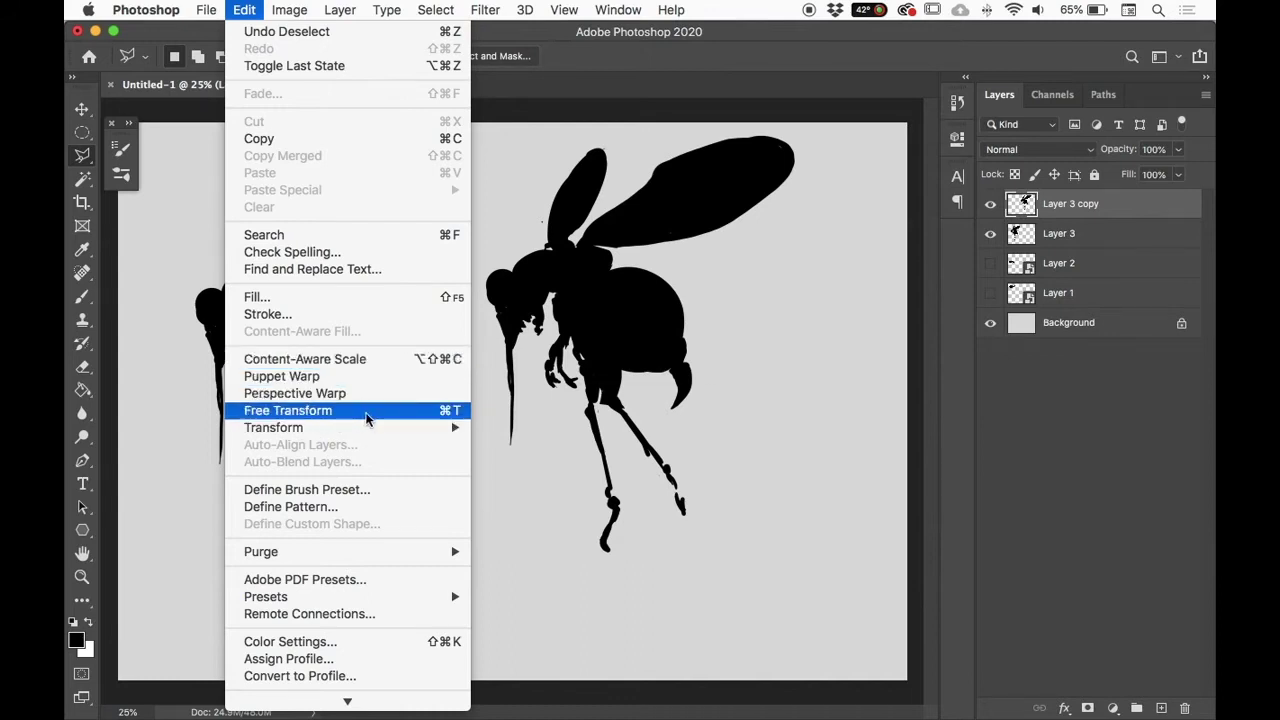
pyautogui.moveTo(410, 427)
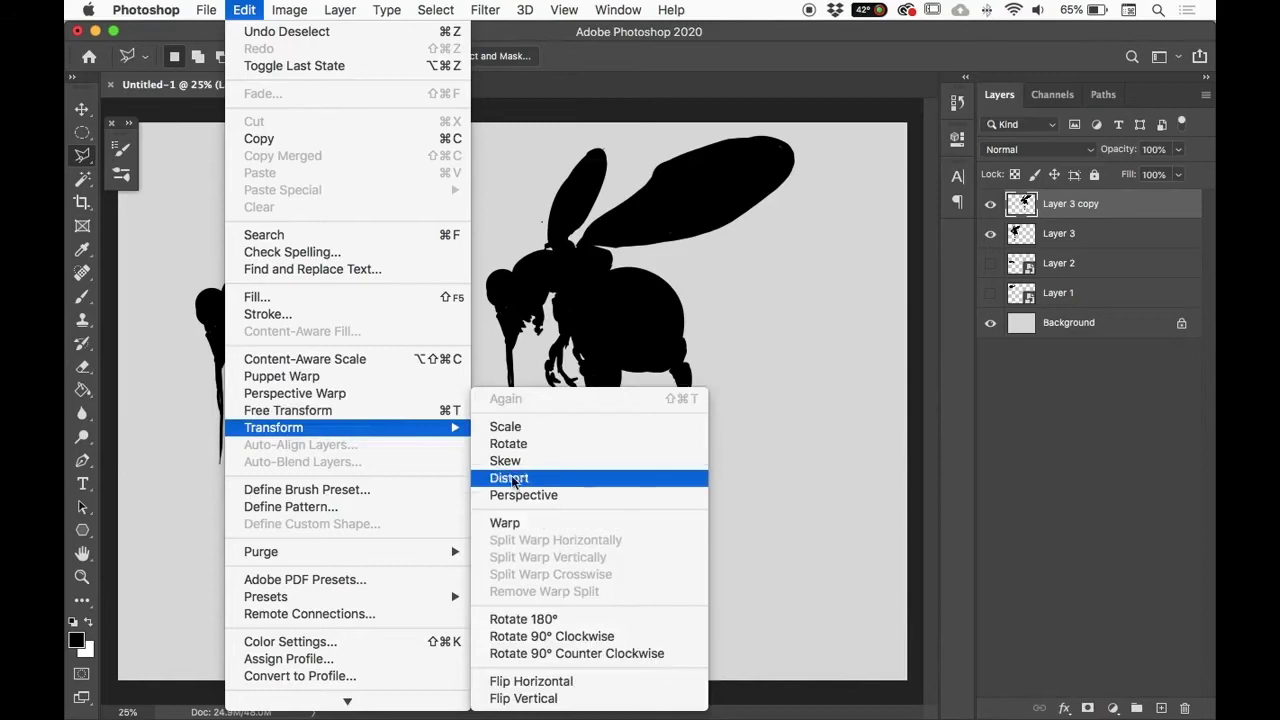
pyautogui.click(281, 376)
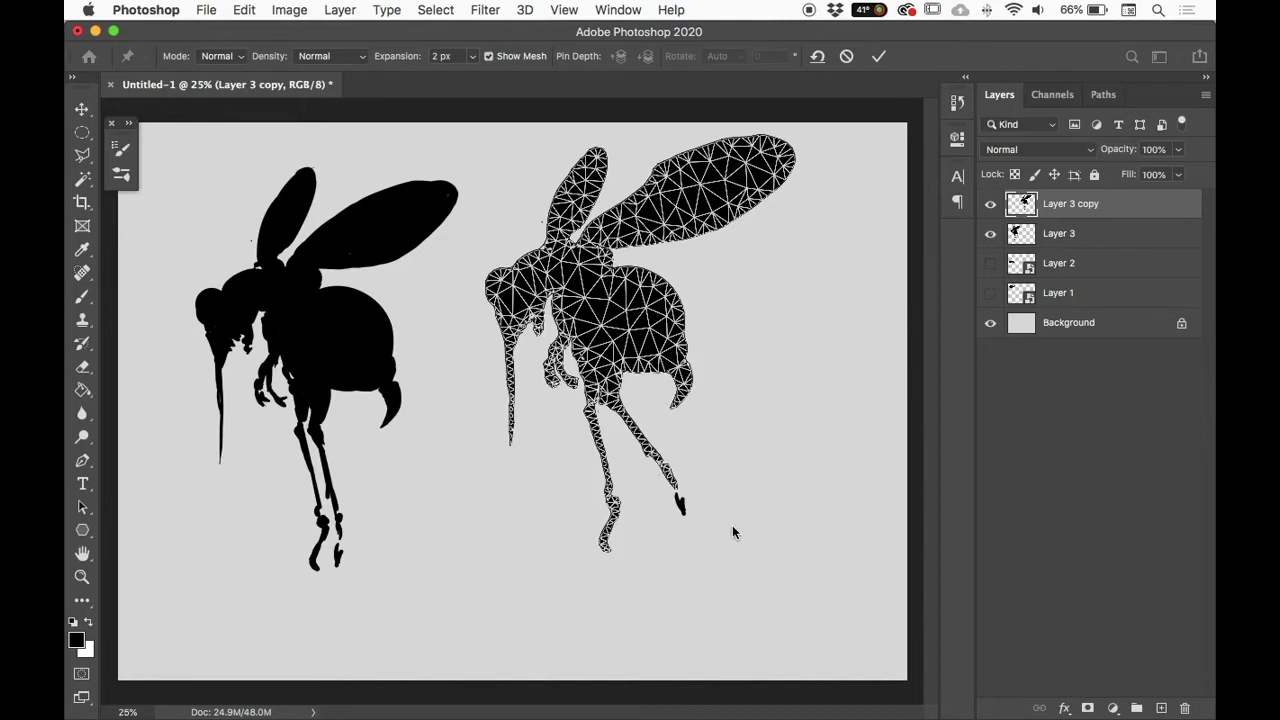
pyautogui.click(335, 54)
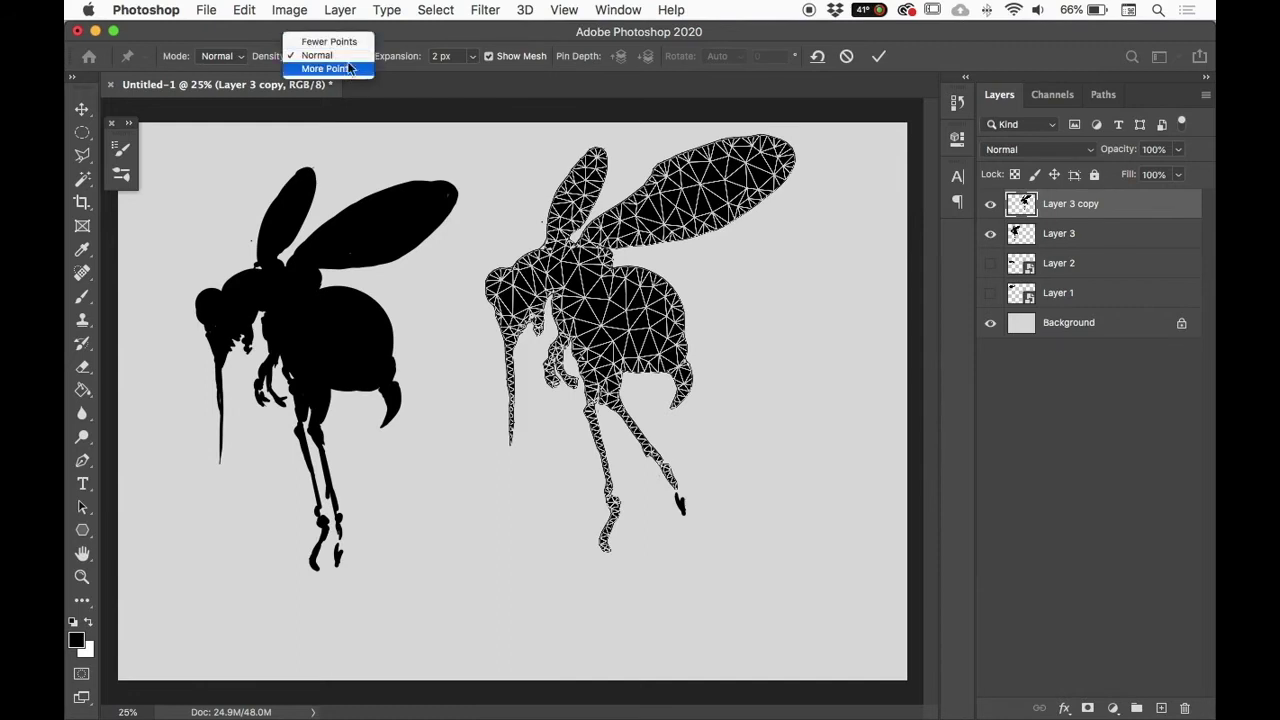
pyautogui.click(343, 41)
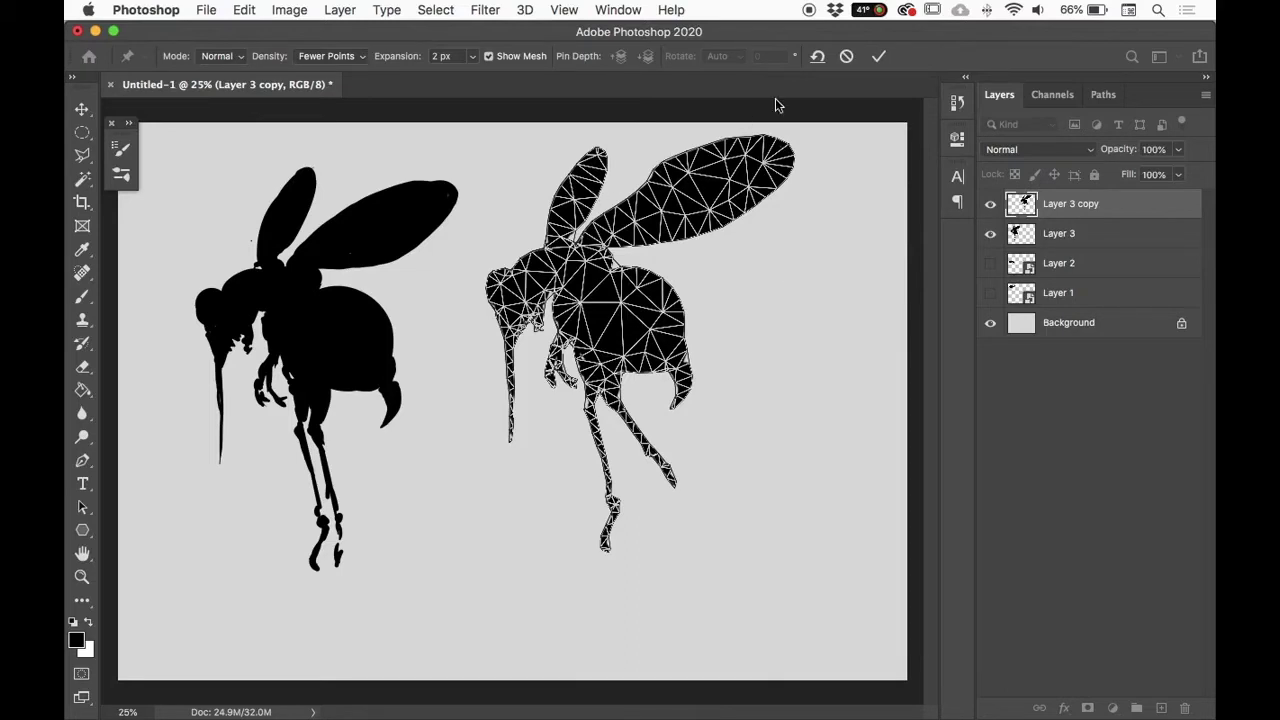
pyautogui.click(488, 56)
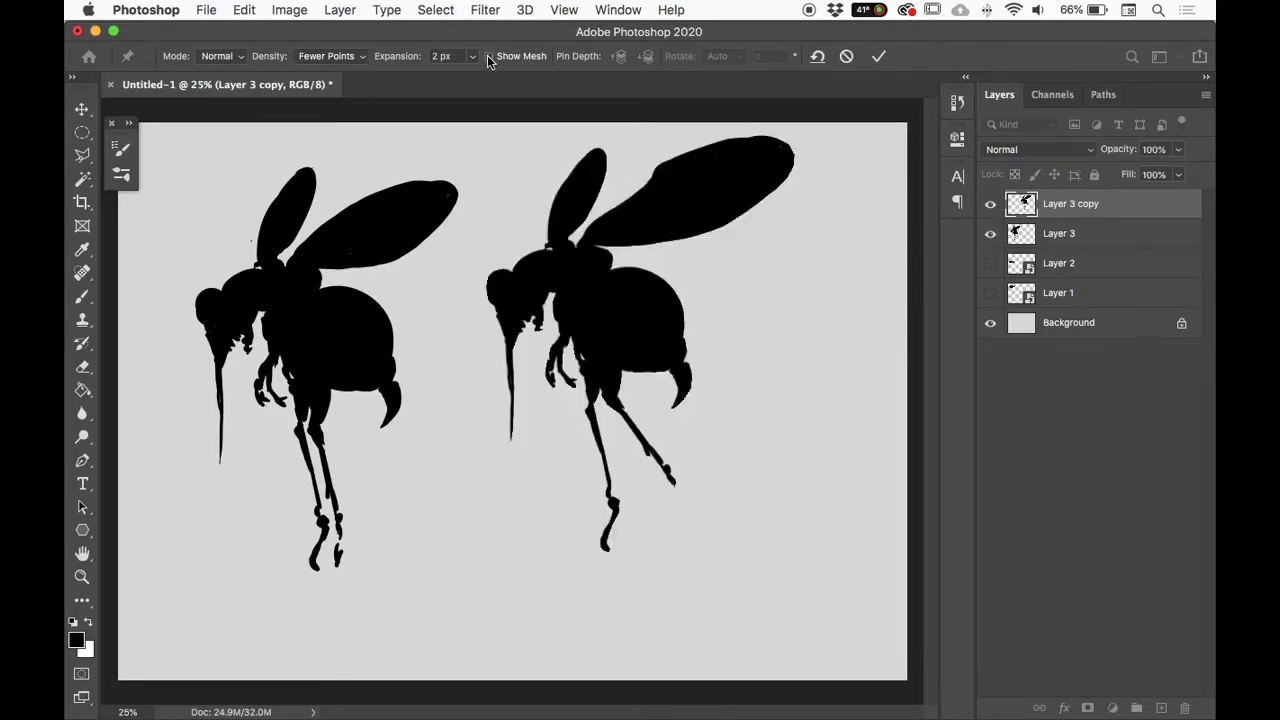
# Step: Place Puppet Warp pins at the base and middle of both wings on the duplicated creature
pyautogui.press('super+equal')
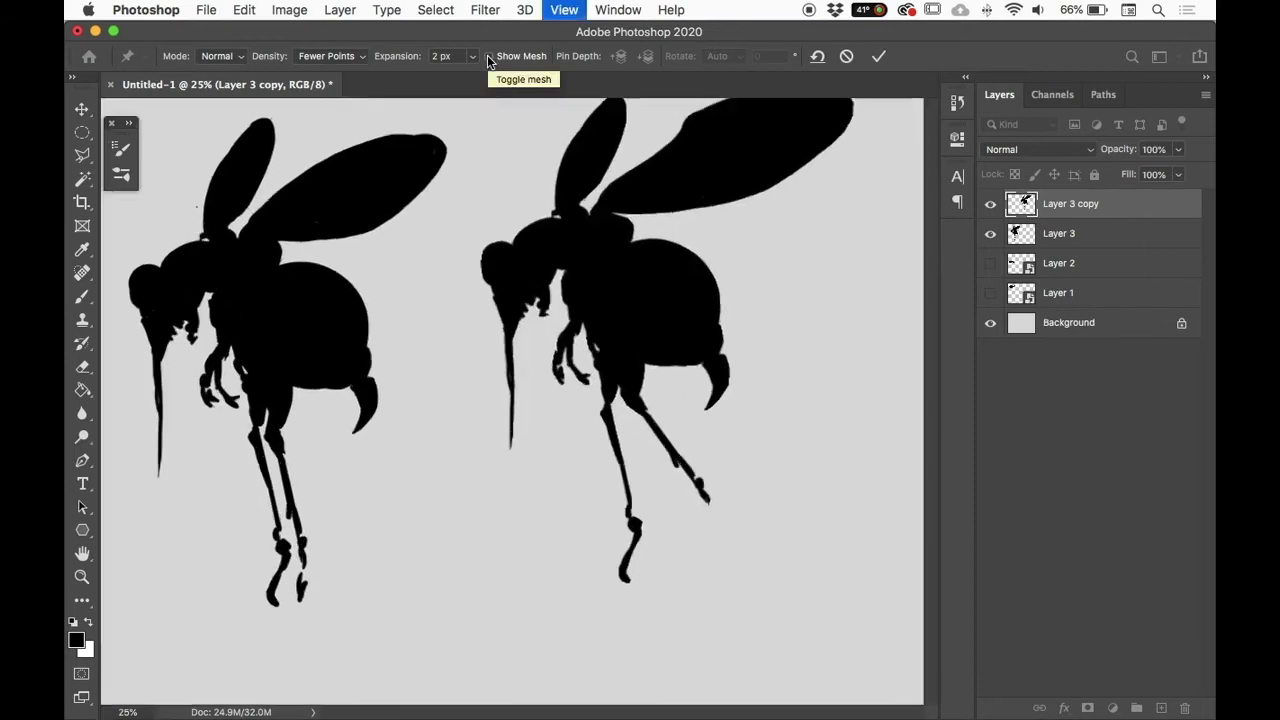
pyautogui.moveTo(760, 286); pyautogui.dragTo(663, 403)
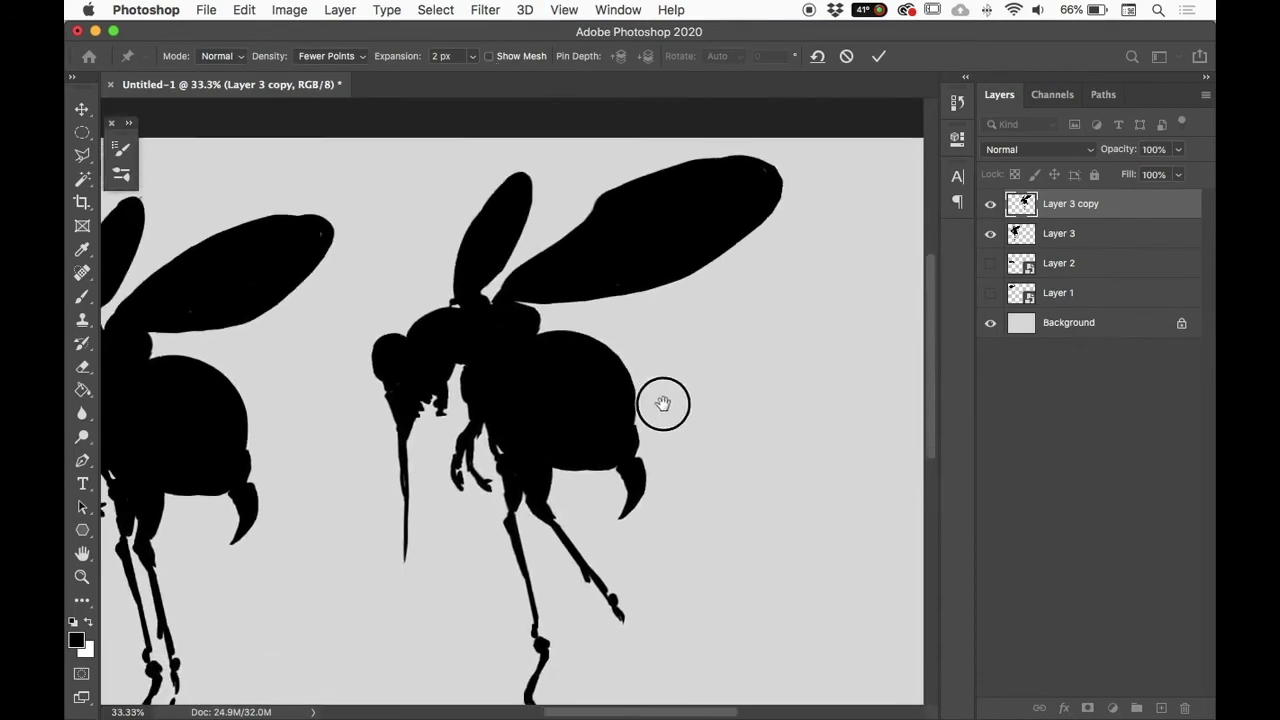
pyautogui.click(506, 300)
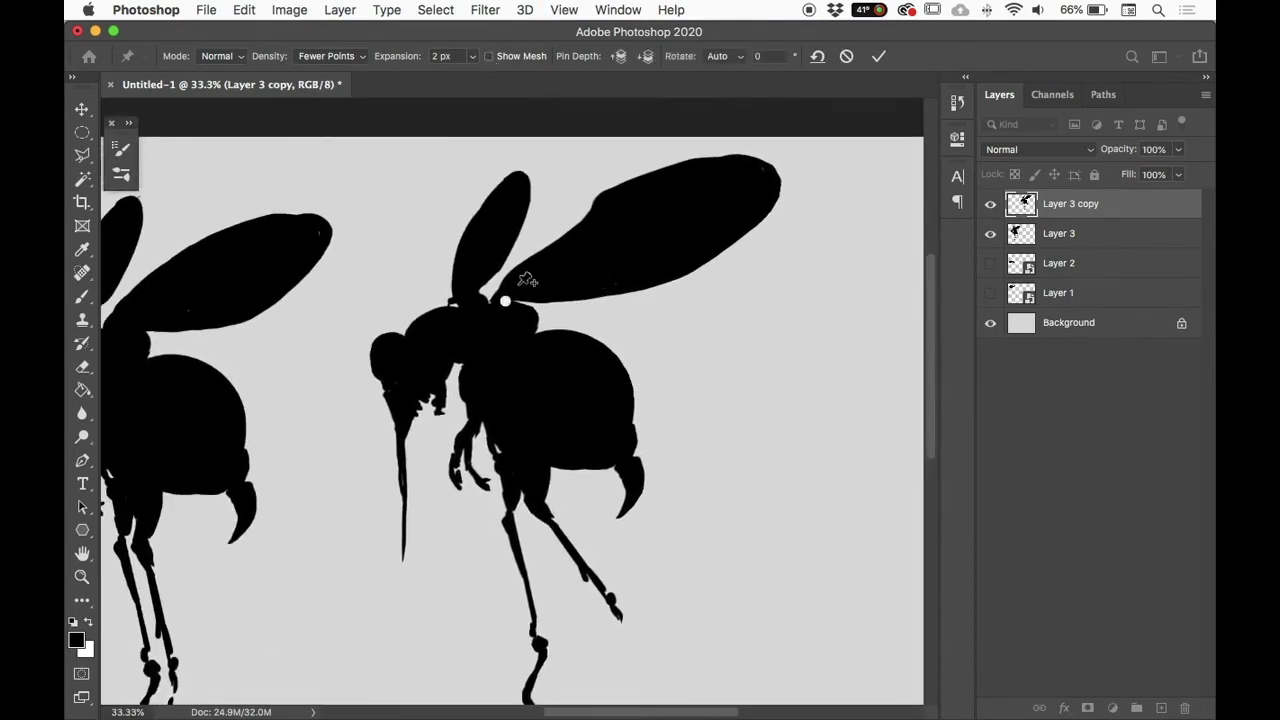
pyautogui.click(641, 227)
pyautogui.click(470, 298)
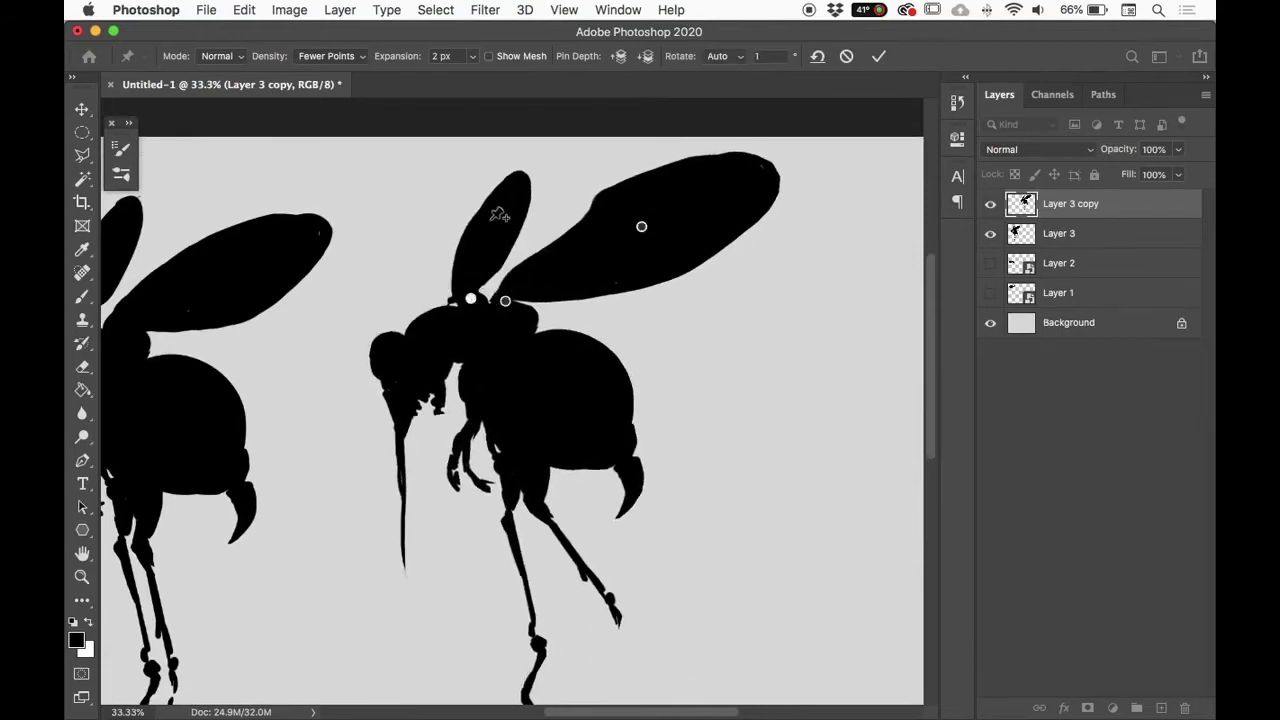
pyautogui.click(489, 223)
# Step: Pin the creature's thorax, head, abdomen, tail stinger and the joints of both hind legs
pyautogui.click(481, 326)
pyautogui.click(416, 349)
pyautogui.click(506, 358)
pyautogui.click(618, 451)
pyautogui.click(625, 505)
pyautogui.click(525, 463)
pyautogui.click(531, 503)
pyautogui.click(612, 614)
pyautogui.click(501, 519)
pyautogui.click(504, 471)
pyautogui.click(540, 646)
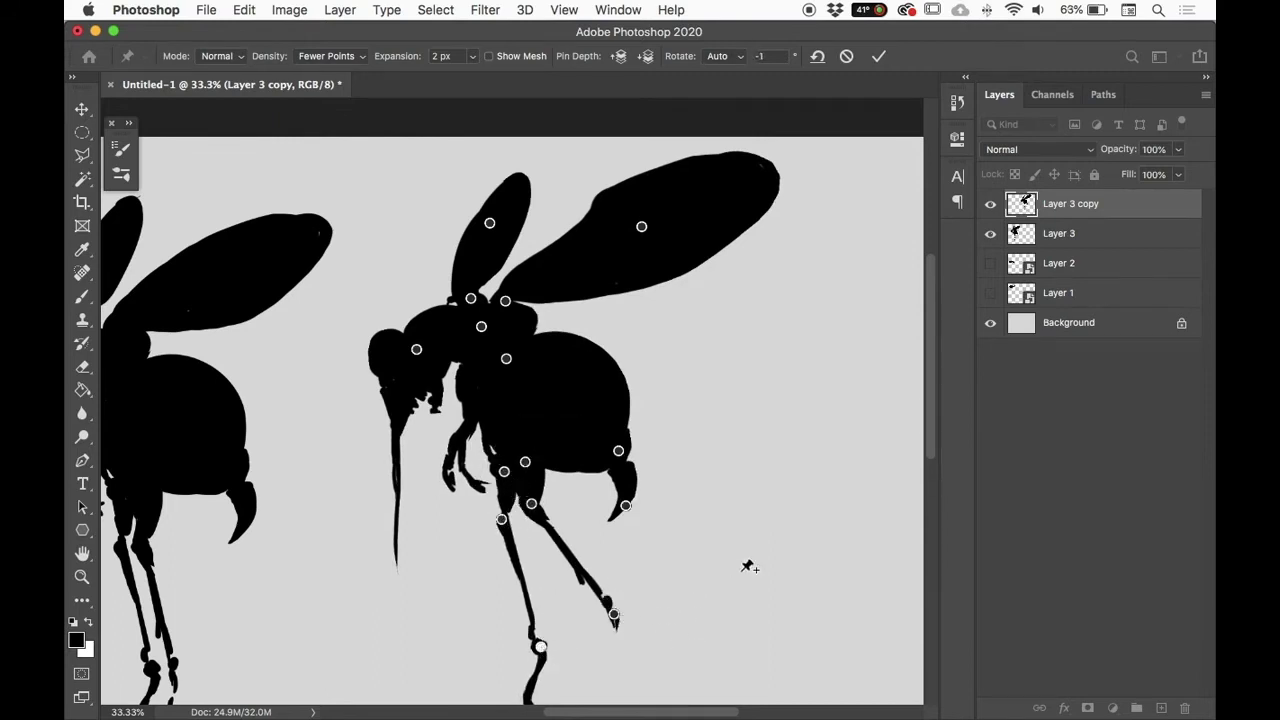
# Step: Pin the base of the proboscis and the joints of the small front legs
pyautogui.moveTo(408, 402); pyautogui.dragTo(398, 405)
pyautogui.click(460, 435)
pyautogui.moveTo(470, 457); pyautogui.dragTo(463, 470)
pyautogui.click(449, 471)
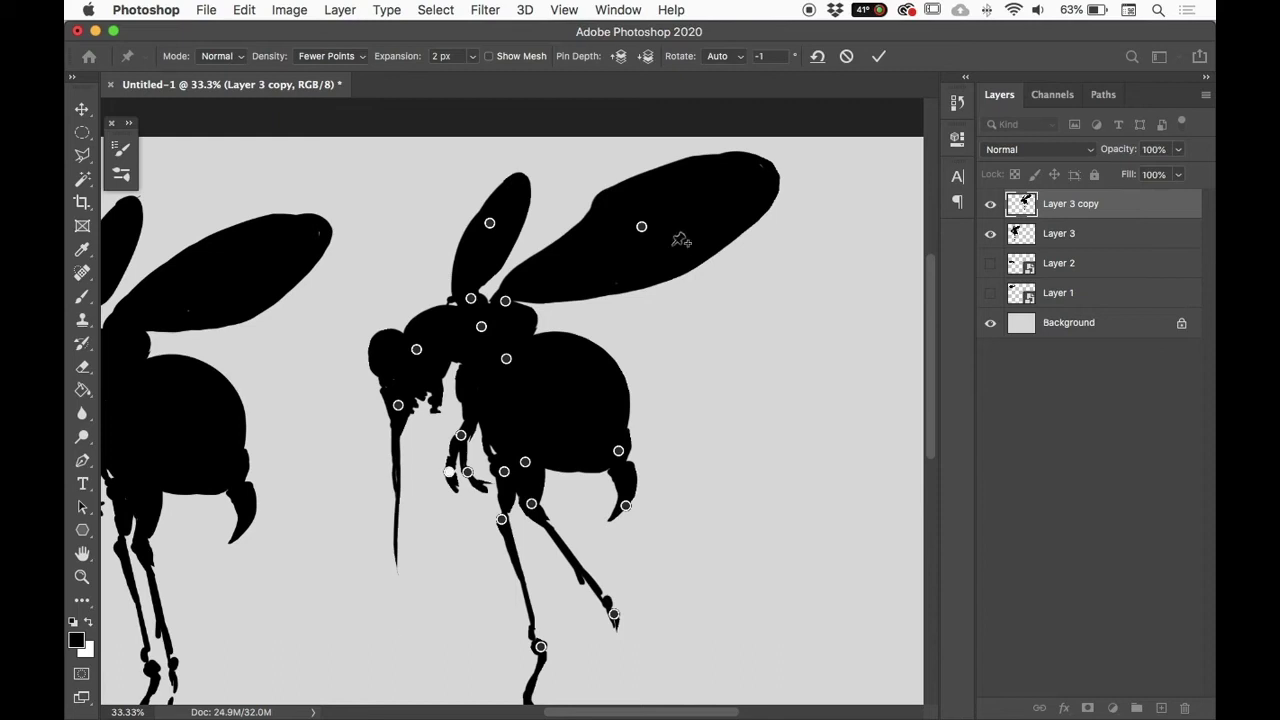
# Step: Shift the upper body pin slightly down and bend the proboscis into a curve toward the front legs, using pins along its length
pyautogui.moveTo(507, 360)
pyautogui.mouseDown()
pyautogui.moveTo(481, 373)
pyautogui.moveTo(513, 376)
pyautogui.moveTo(503, 421)
pyautogui.moveTo(540, 380)
pyautogui.moveTo(520, 395)
pyautogui.moveTo(526, 378)
pyautogui.moveTo(497, 373)
pyautogui.mouseUp()
pyautogui.click(407, 548)
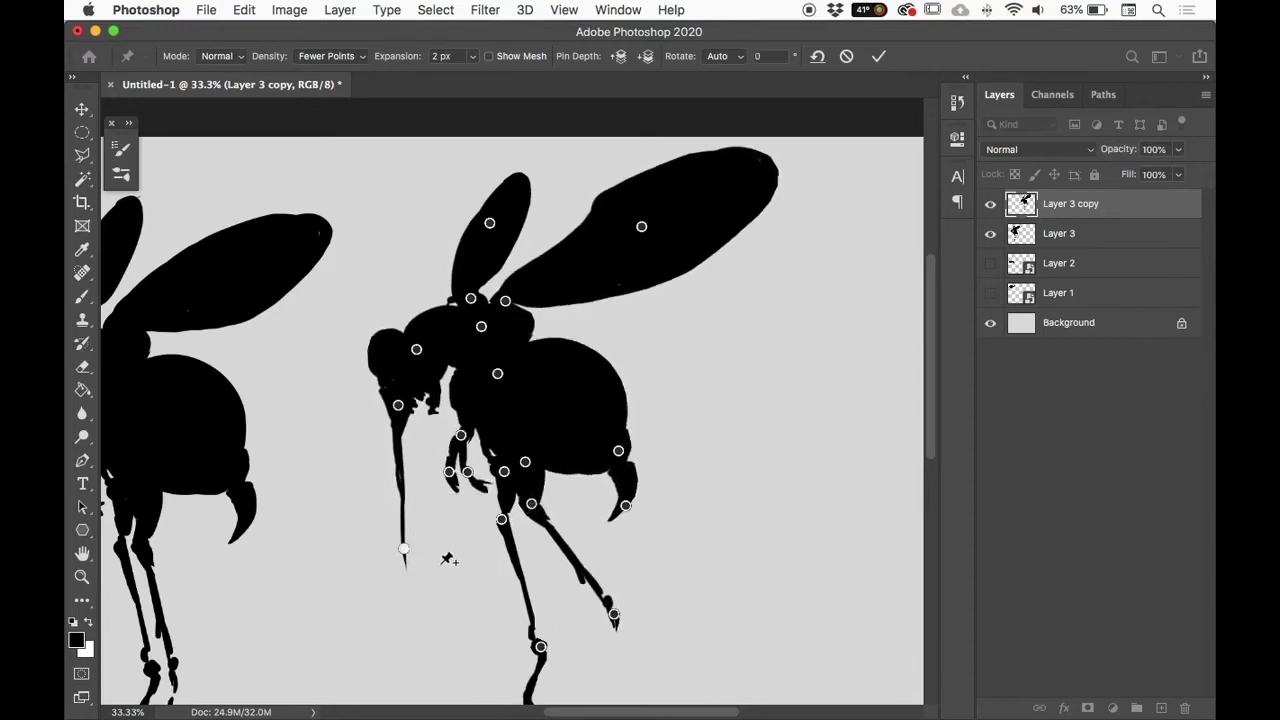
pyautogui.moveTo(407, 548); pyautogui.dragTo(445, 550)
pyautogui.moveTo(412, 476); pyautogui.dragTo(399, 478)
pyautogui.moveTo(443, 545)
pyautogui.mouseDown()
pyautogui.moveTo(455, 533)
pyautogui.moveTo(430, 532)
pyautogui.mouseUp()
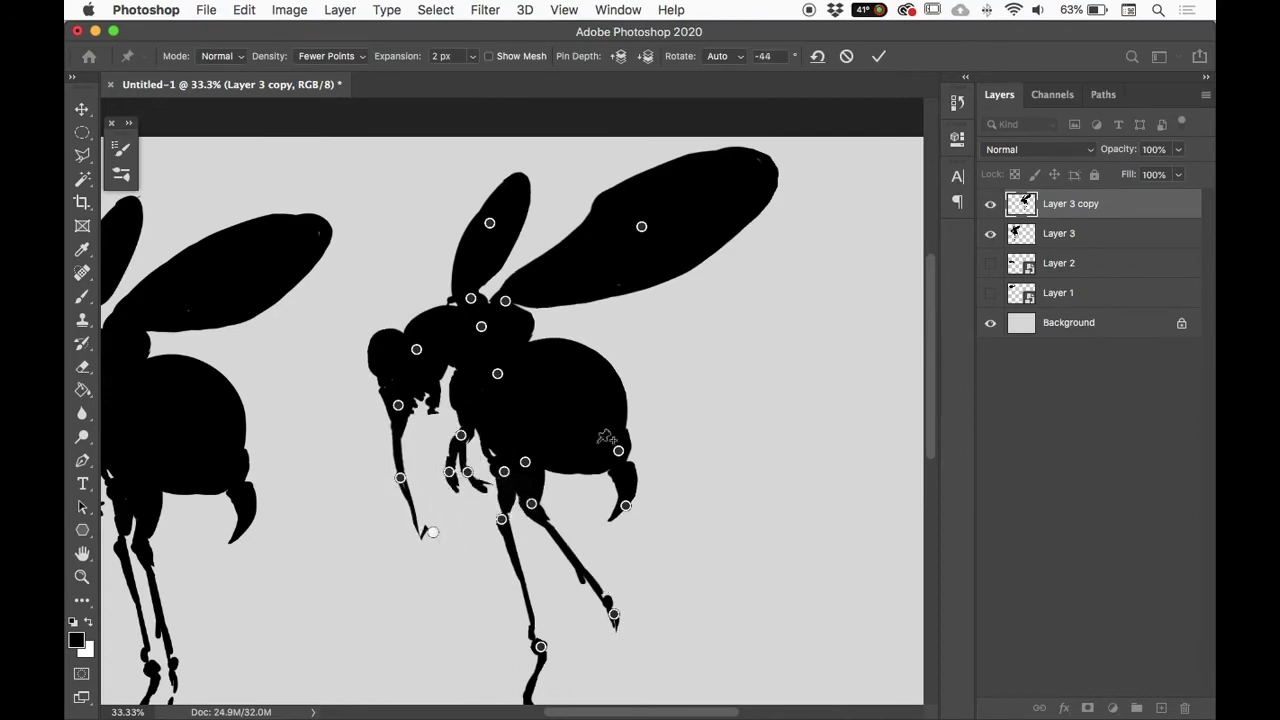
pyautogui.moveTo(398, 405); pyautogui.dragTo(383, 402)
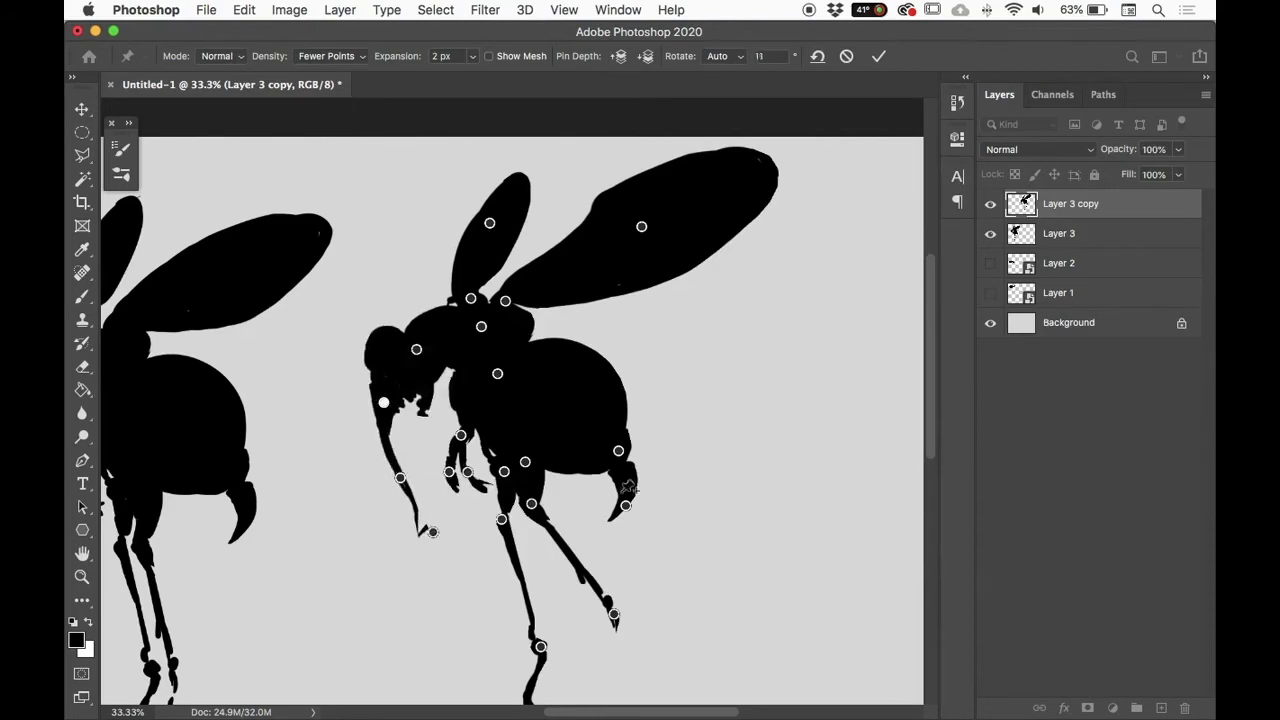
# Step: Curl the tail stinger inward and bend both hind legs up and backward
pyautogui.moveTo(625, 505); pyautogui.dragTo(616, 497)
pyautogui.moveTo(613, 614); pyautogui.dragTo(632, 563)
pyautogui.moveTo(541, 646); pyautogui.dragTo(565, 621)
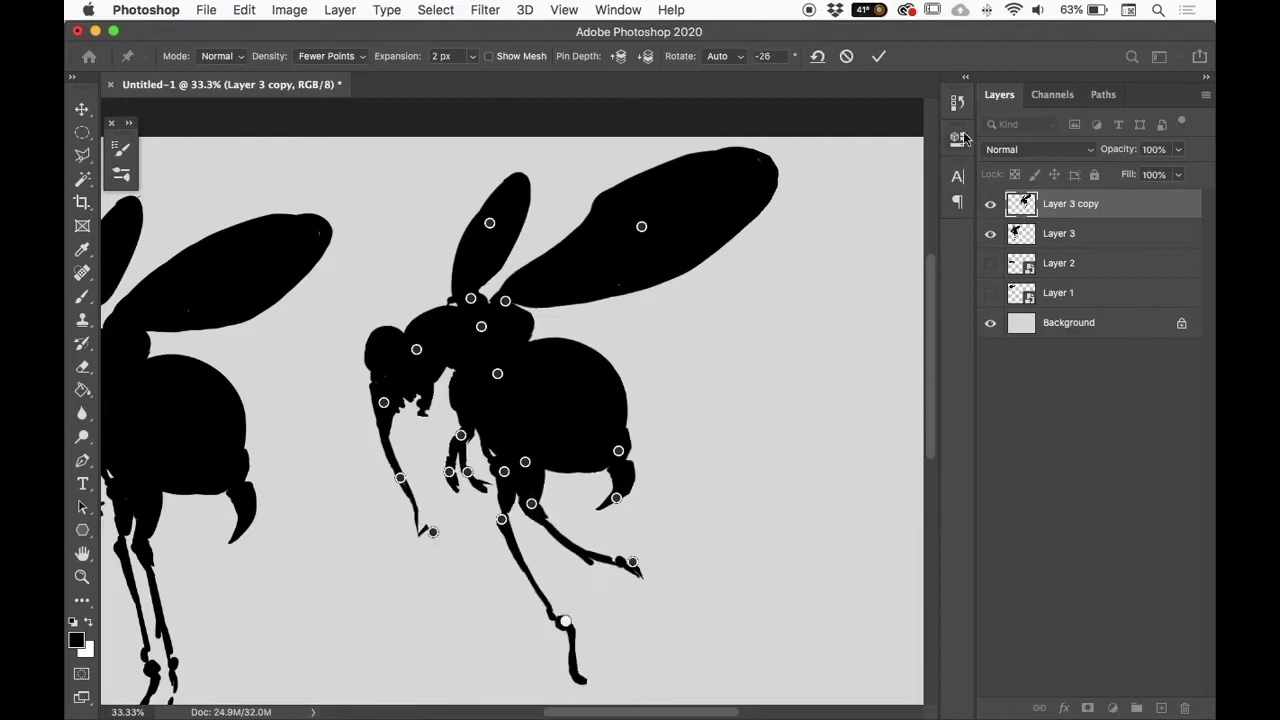
# Step: Swing the narrow wing upright, tilt the large wing inward, extend its tip outward, and apply the Puppet Warp
pyautogui.moveTo(489, 223); pyautogui.dragTo(469, 210)
pyautogui.moveTo(497, 164); pyautogui.dragTo(472, 156)
pyautogui.moveTo(641, 226); pyautogui.dragTo(645, 224)
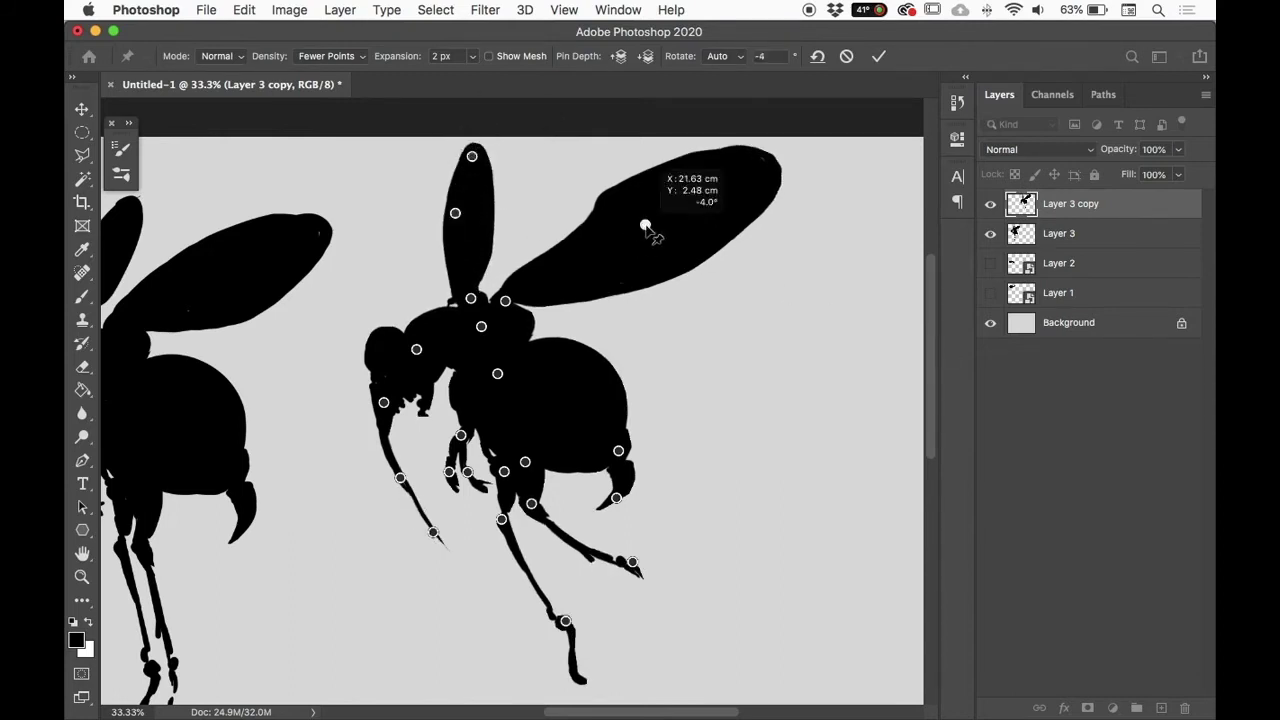
pyautogui.rightClick(648, 224)
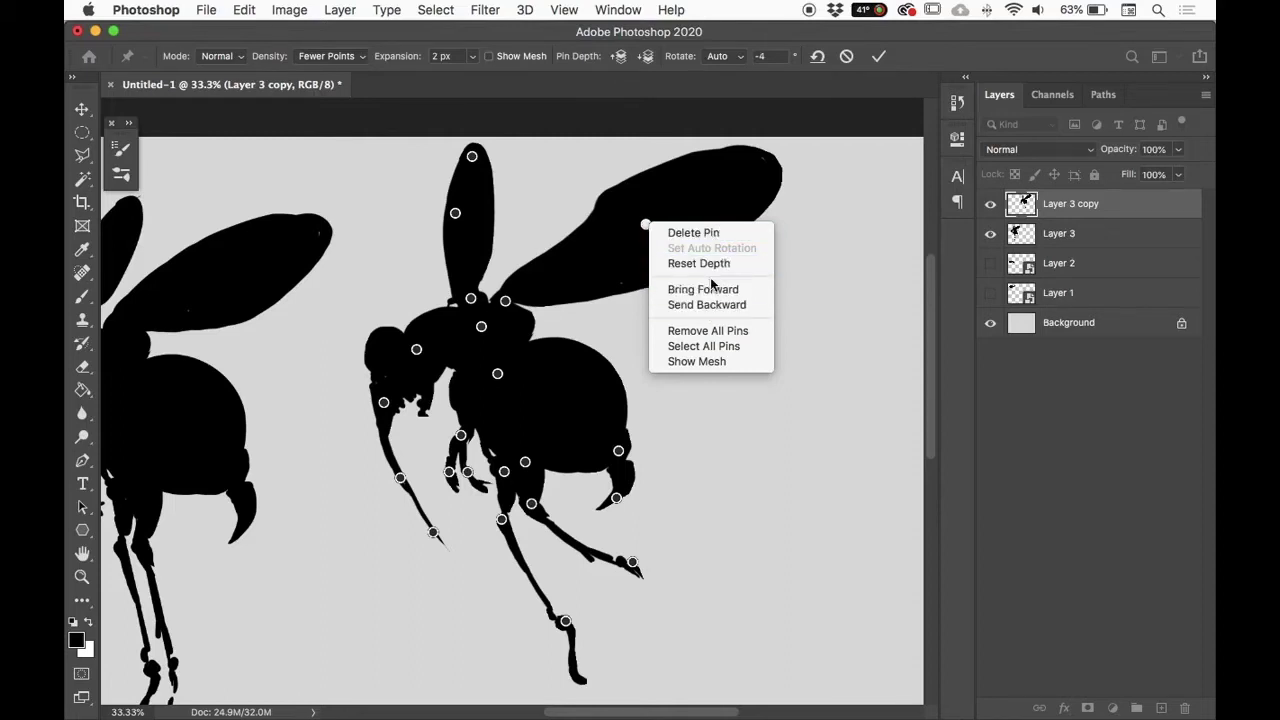
pyautogui.click(644, 228)
pyautogui.moveTo(644, 228); pyautogui.dragTo(604, 236)
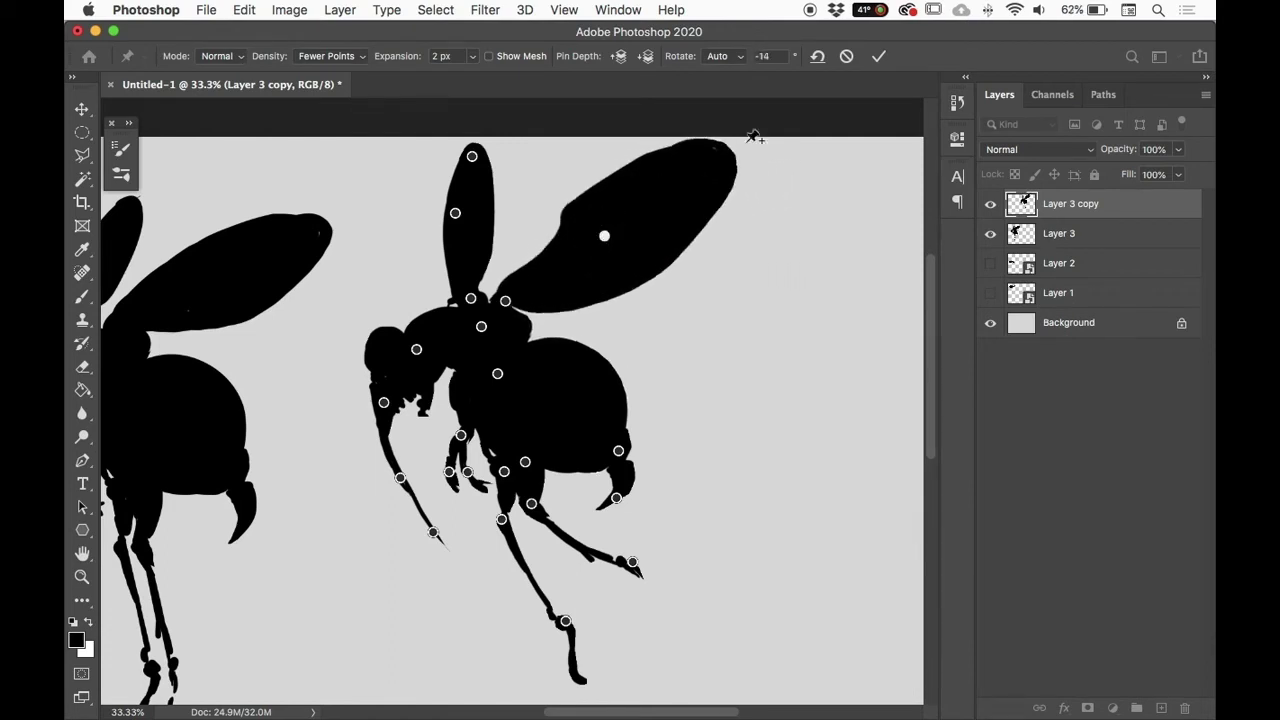
pyautogui.moveTo(714, 160); pyautogui.dragTo(732, 162)
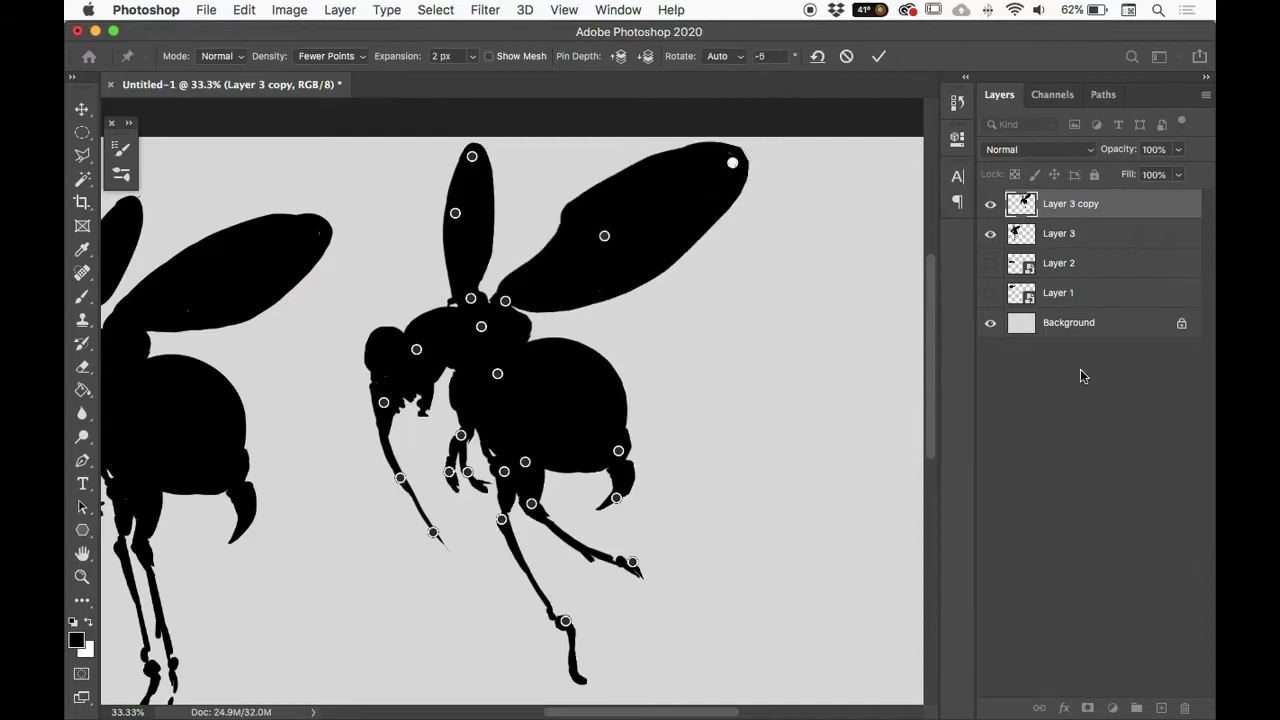
pyautogui.click(877, 57)
# Step: Bring the sketch image from the desktop into the document and place it at its fitted size
pyautogui.press('super+minus')
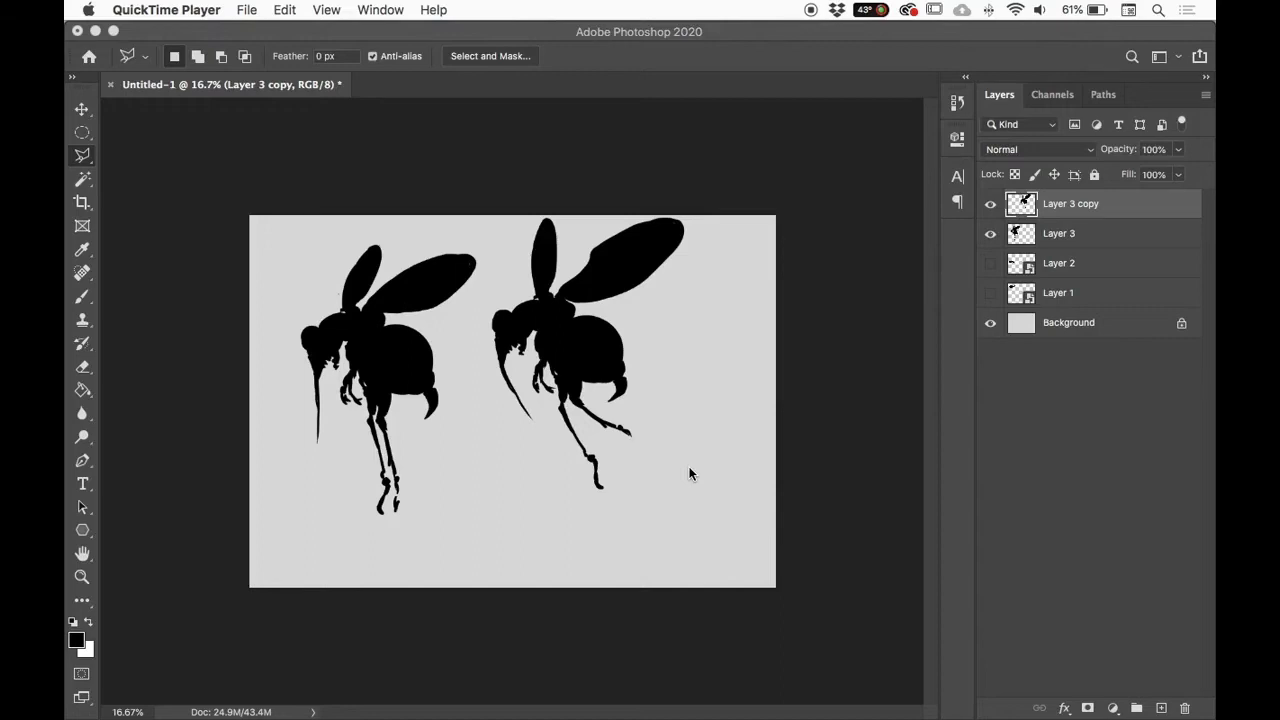
pyautogui.hotkey('ctrl', 'Up')
pyautogui.click(689, 474)
pyautogui.press('F11')
pyautogui.moveTo(1158, 598)
pyautogui.mouseDown()
pyautogui.moveTo(1095, 595)
pyautogui.moveTo(786, 466)
pyautogui.moveTo(565, 438)
pyautogui.mouseUp()
pyautogui.press('XF86MonBrightnessUp')
pyautogui.press('F11')
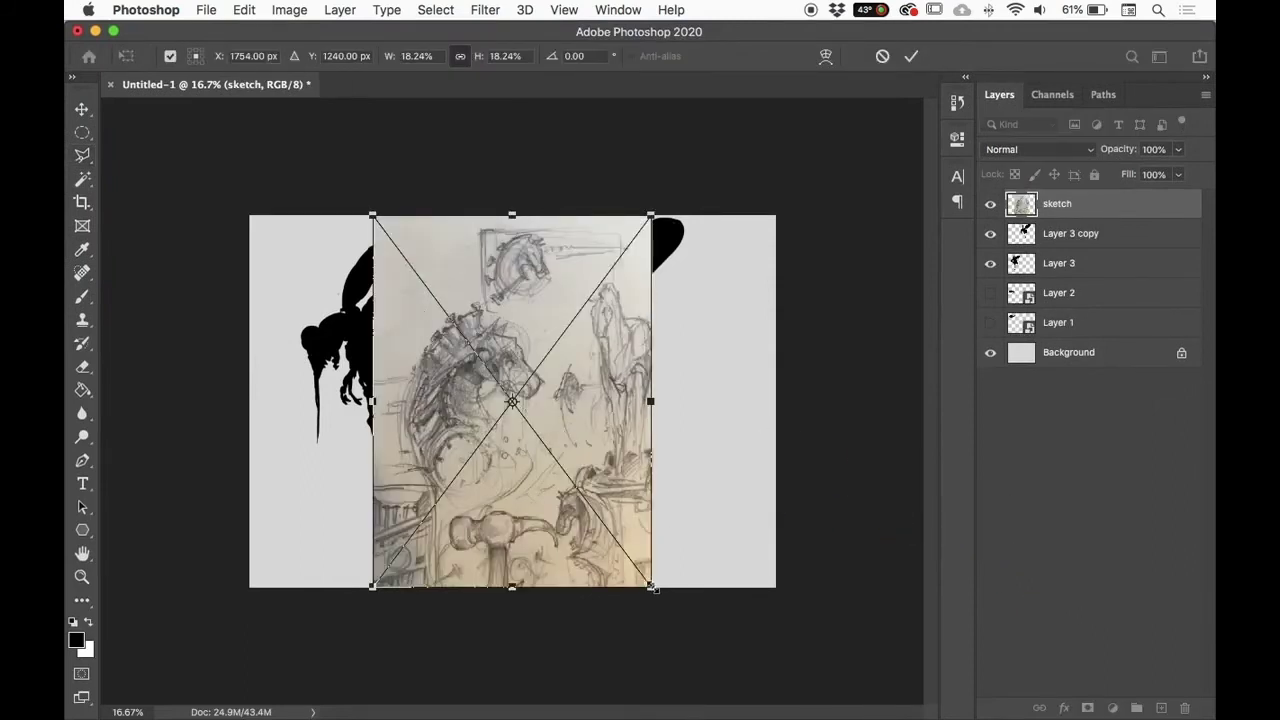
pyautogui.click(911, 56)
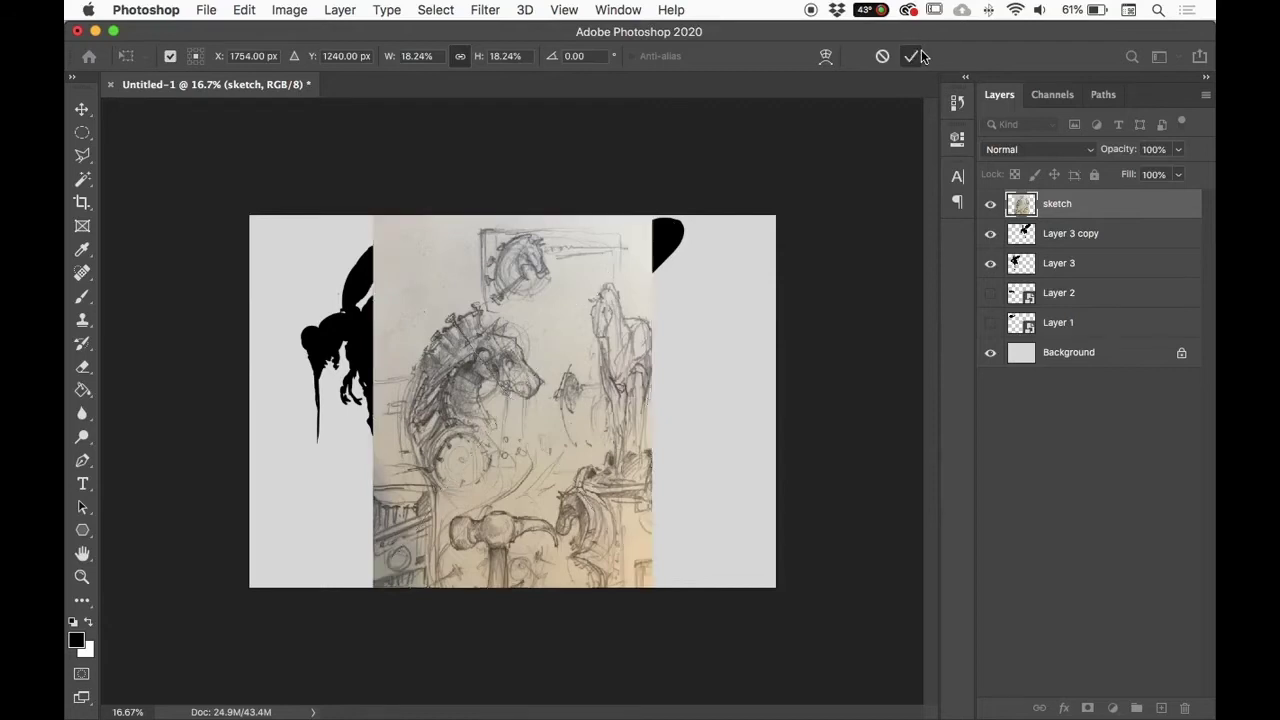
# Step: Hide the Layer 3 copy and Layer 3 creature silhouettes
pyautogui.press('l')
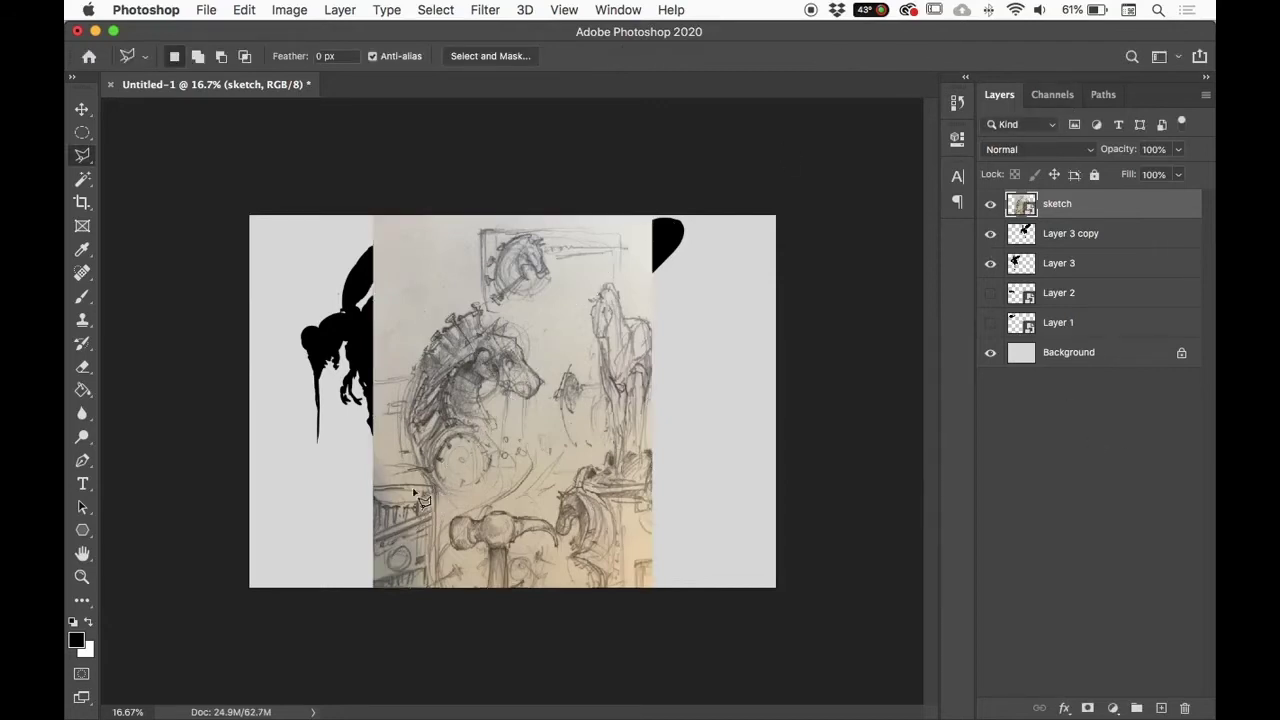
pyautogui.click(990, 233)
pyautogui.click(990, 263)
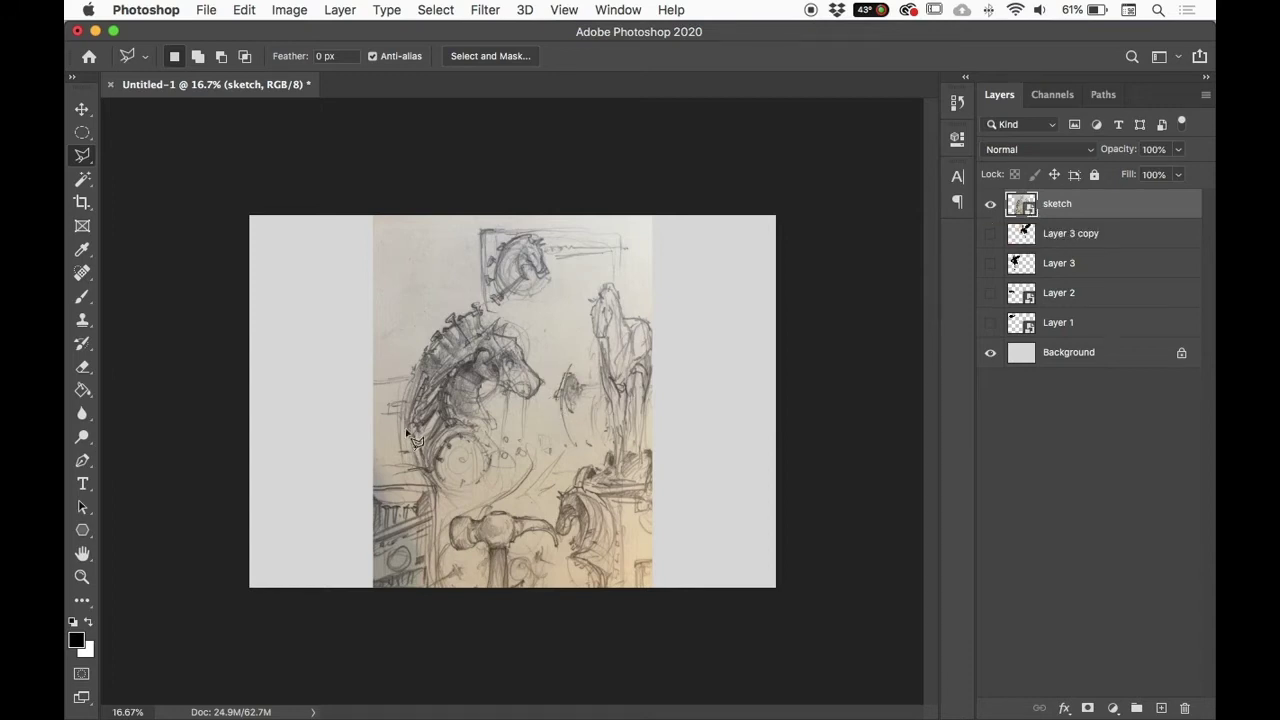
# Step: Rasterize the sketch layer
pyautogui.press('super+equal')
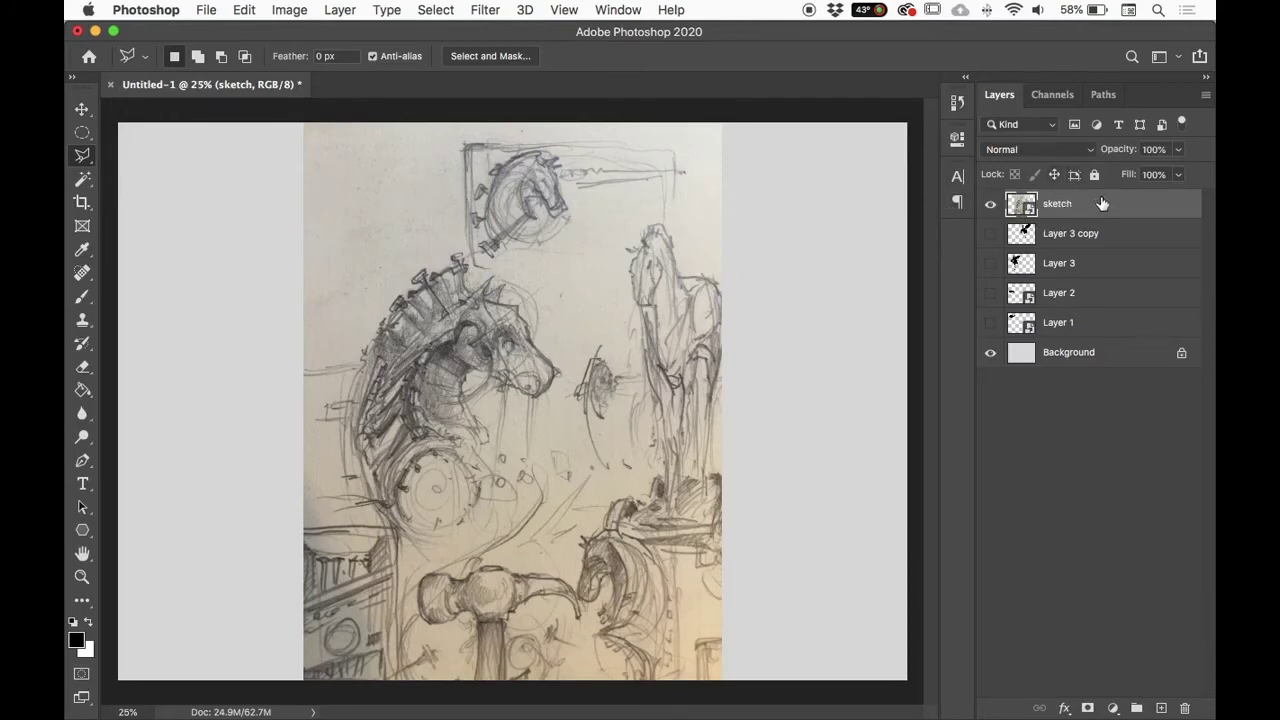
pyautogui.rightClick(1084, 205)
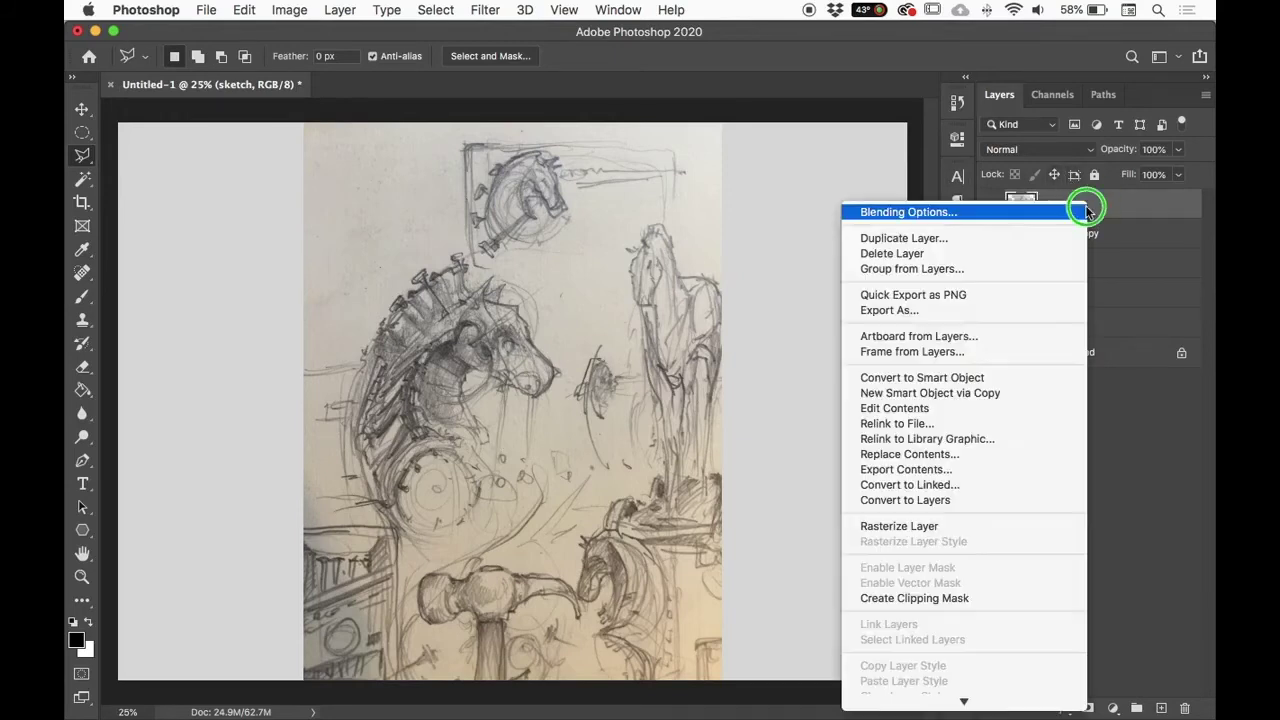
pyautogui.click(945, 528)
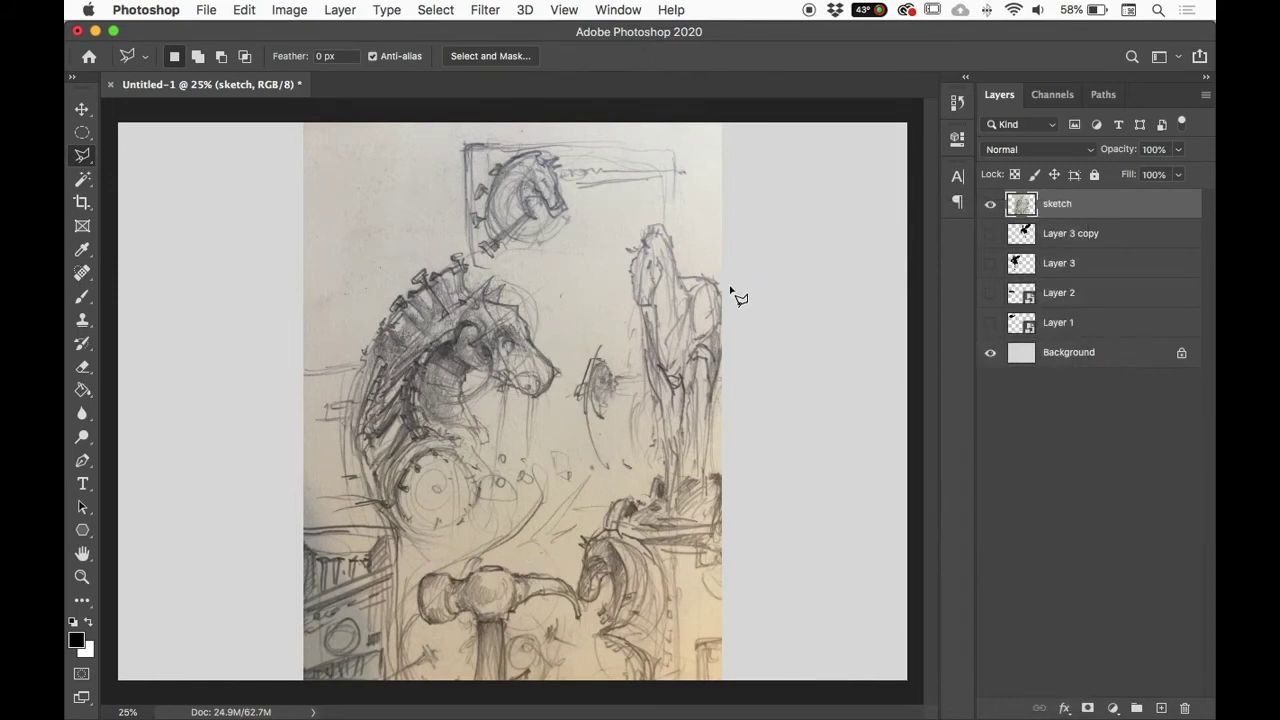
# Step: Outline the large horse head and the wheel below it with a Polygonal Lasso selection
pyautogui.click(77, 157)
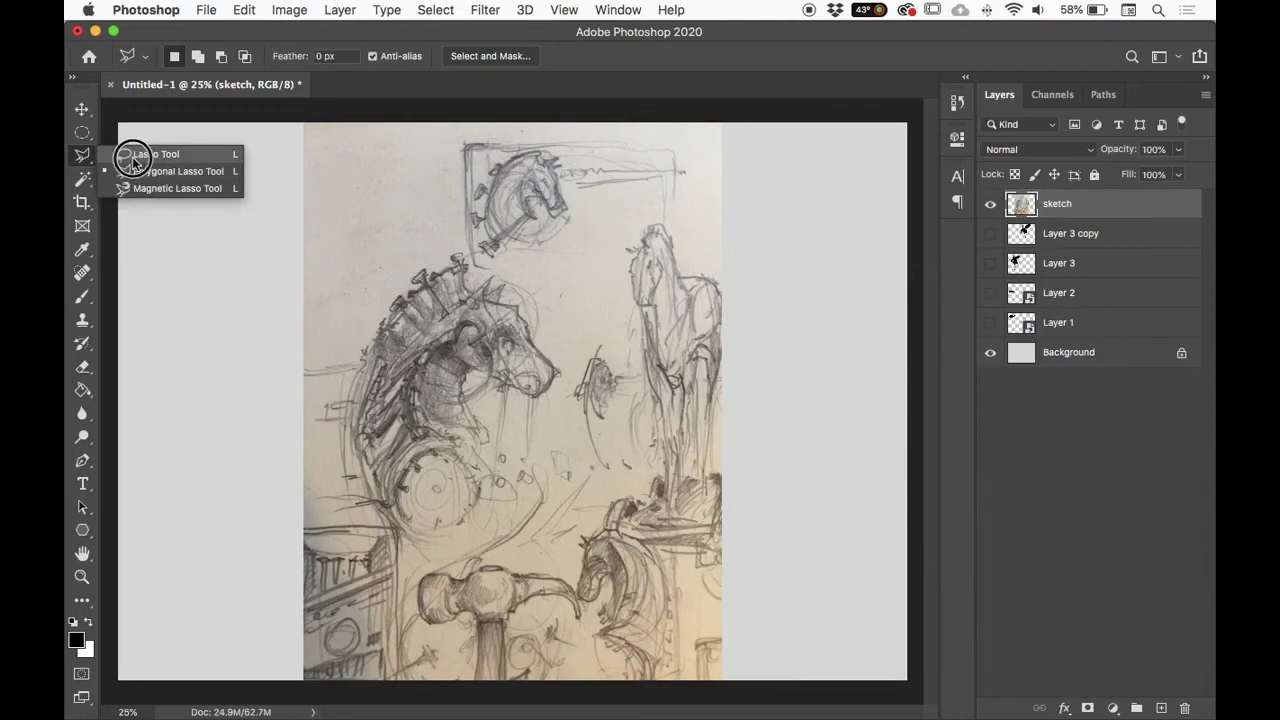
pyautogui.moveTo(103, 160)
pyautogui.mouseDown()
pyautogui.moveTo(128, 170)
pyautogui.moveTo(88, 150)
pyautogui.moveTo(145, 162)
pyautogui.moveTo(145, 174)
pyautogui.mouseUp()
pyautogui.click(365, 452)
pyautogui.click(355, 404)
pyautogui.click(362, 370)
pyautogui.click(372, 322)
pyautogui.click(392, 285)
pyautogui.click(418, 263)
pyautogui.click(445, 251)
pyautogui.click(468, 248)
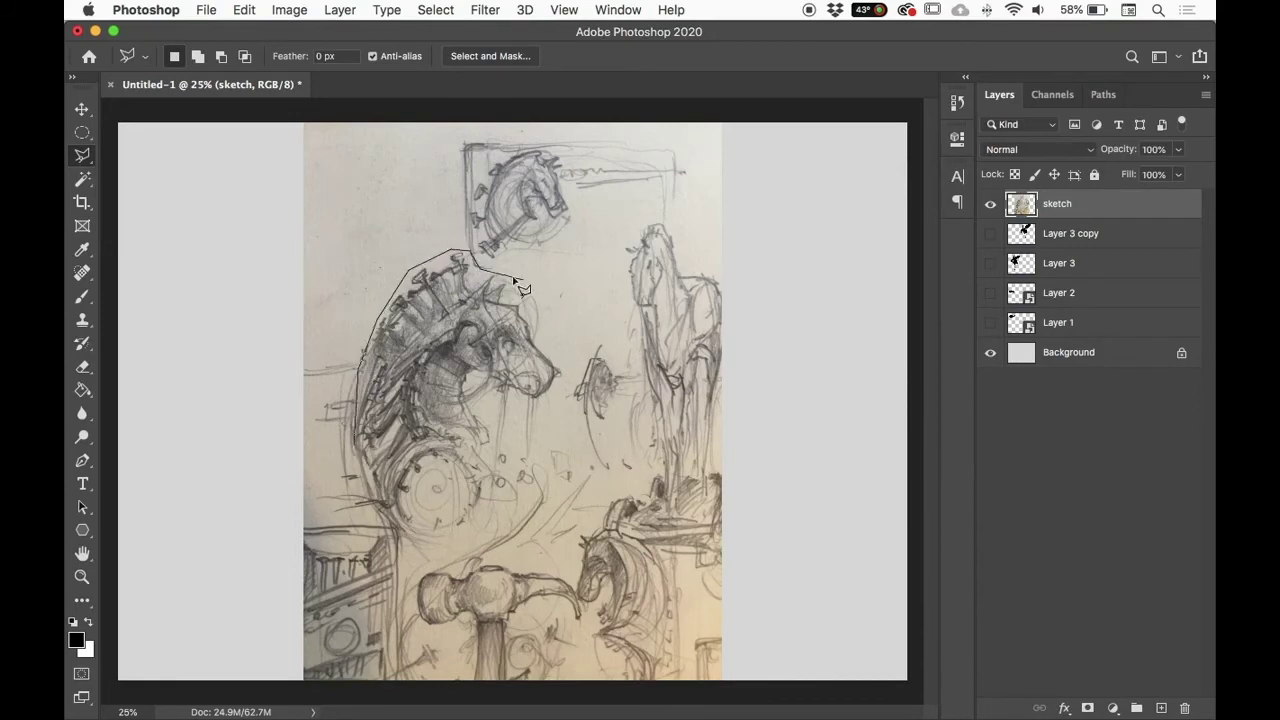
pyautogui.click(476, 272)
pyautogui.click(497, 266)
pyautogui.click(528, 285)
pyautogui.click(563, 345)
pyautogui.click(576, 392)
pyautogui.click(546, 420)
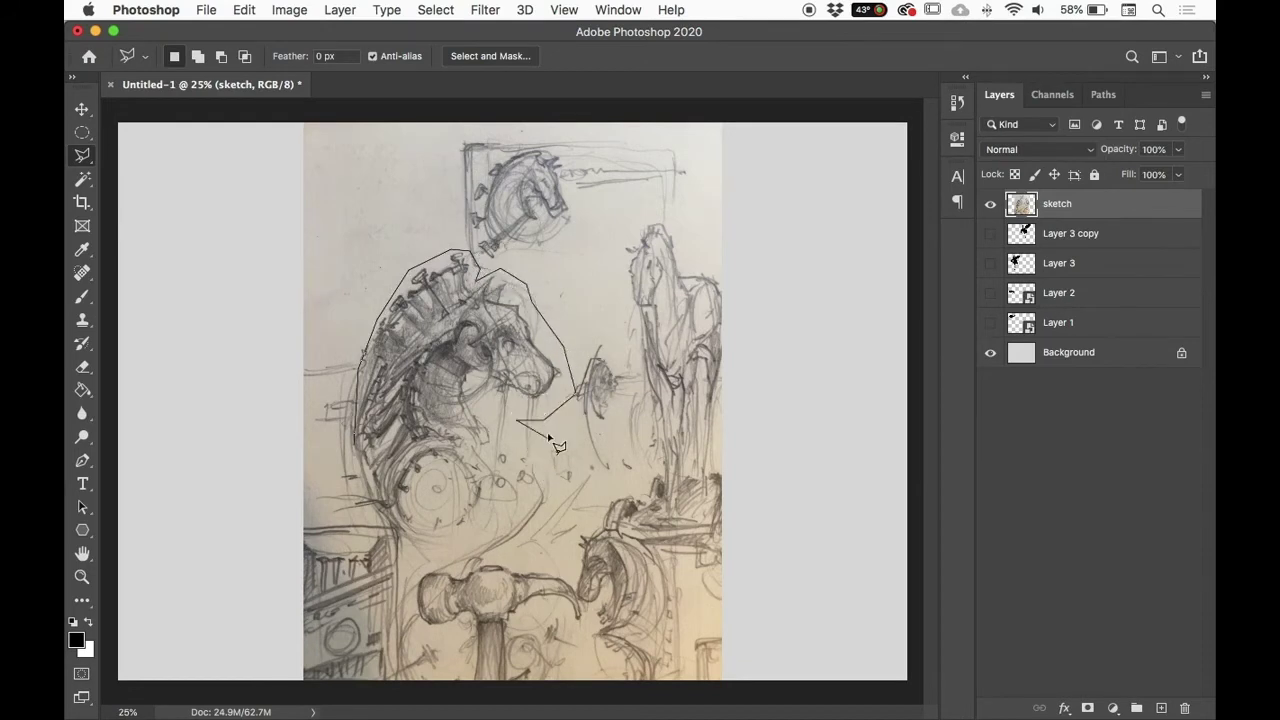
pyautogui.click(547, 489)
pyautogui.click(497, 556)
pyautogui.click(414, 578)
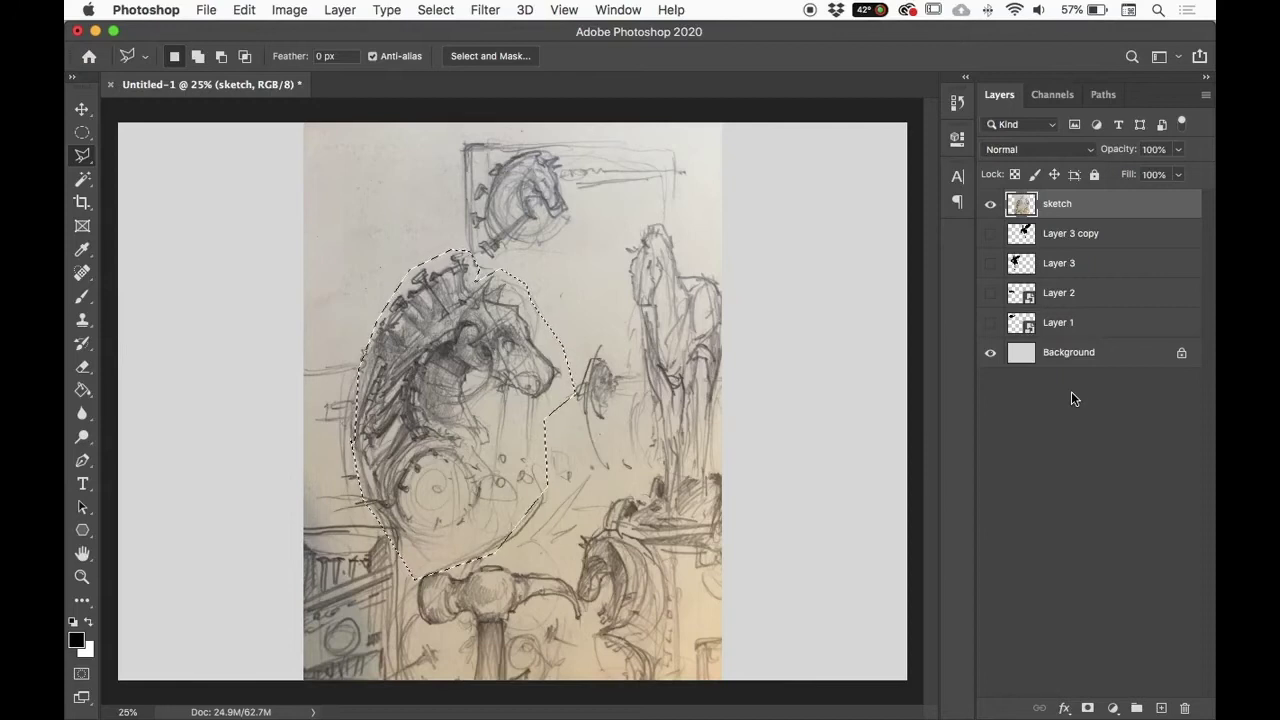
# Step: Copy the selected horse head to a new layer and hide the sketch layer
pyautogui.press('super+j')
pyautogui.click(990, 235)
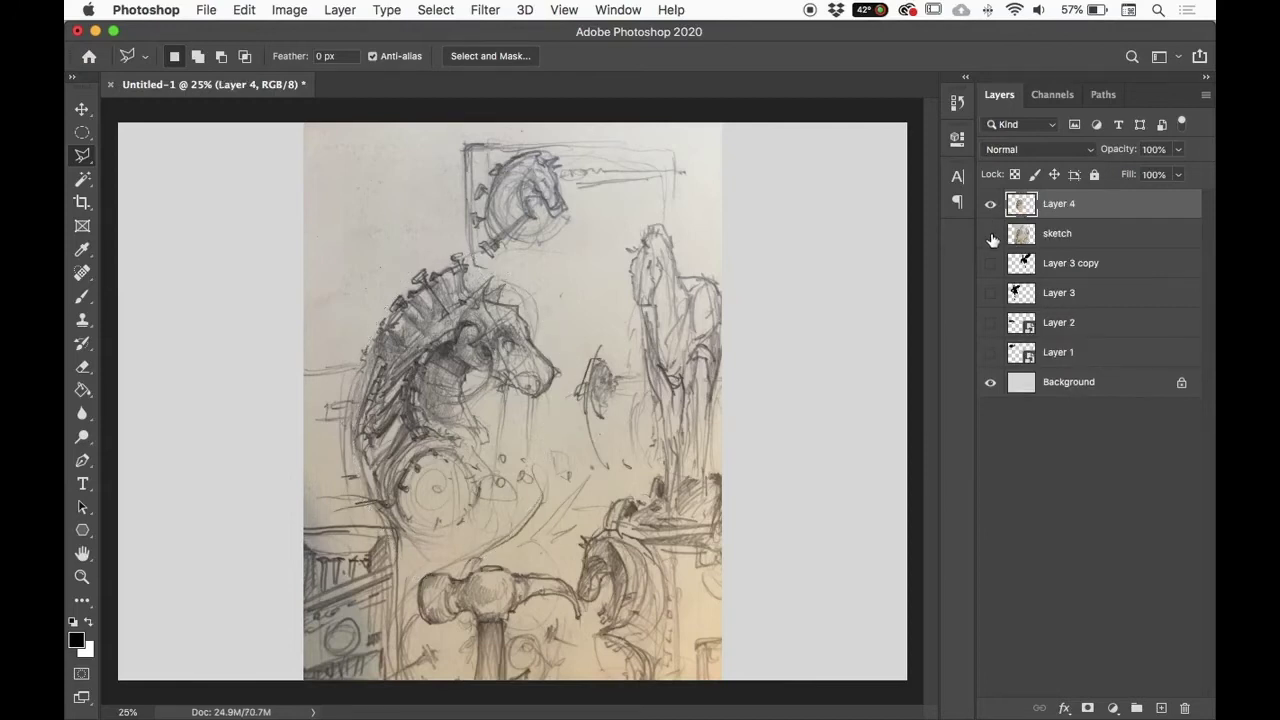
pyautogui.click(990, 234)
pyautogui.click(990, 234)
pyautogui.click(990, 234)
pyautogui.click(990, 234)
# Step: Delete the sketch layer, keeping the cut-out horse head on Layer 4 visible
pyautogui.click(1074, 233)
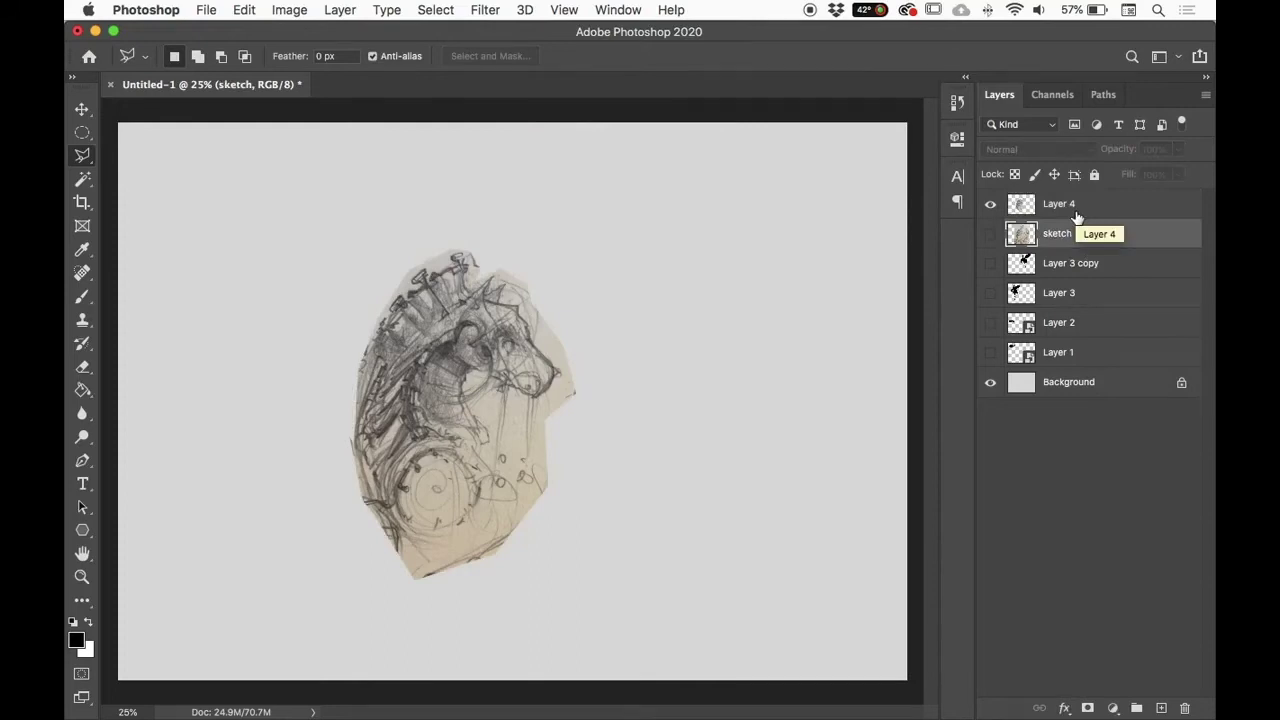
pyautogui.press('Delete')
pyautogui.click(990, 204)
pyautogui.click(990, 204)
pyautogui.press('super+minus')
pyautogui.press('super+plus')
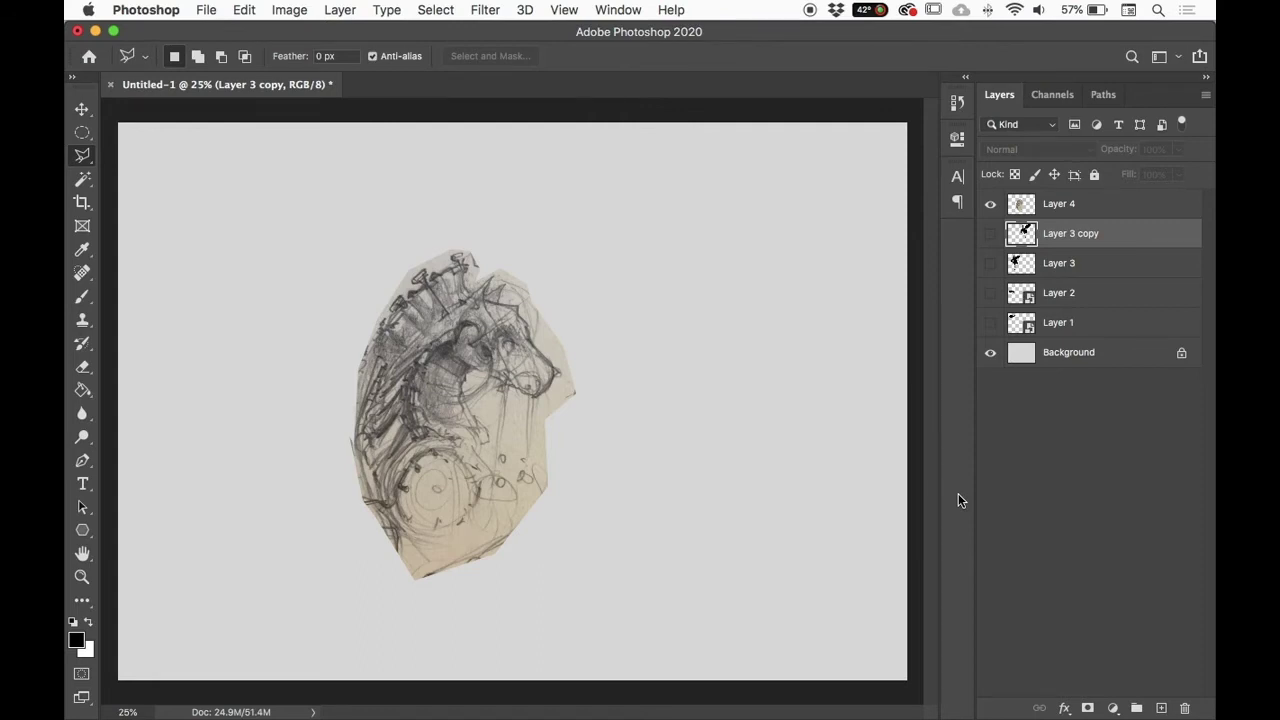
# Step: Add a new empty layer directly below the horse head cut-out on Layer 4, and rename the cut-out layer "drawing"
pyautogui.click(1068, 204)
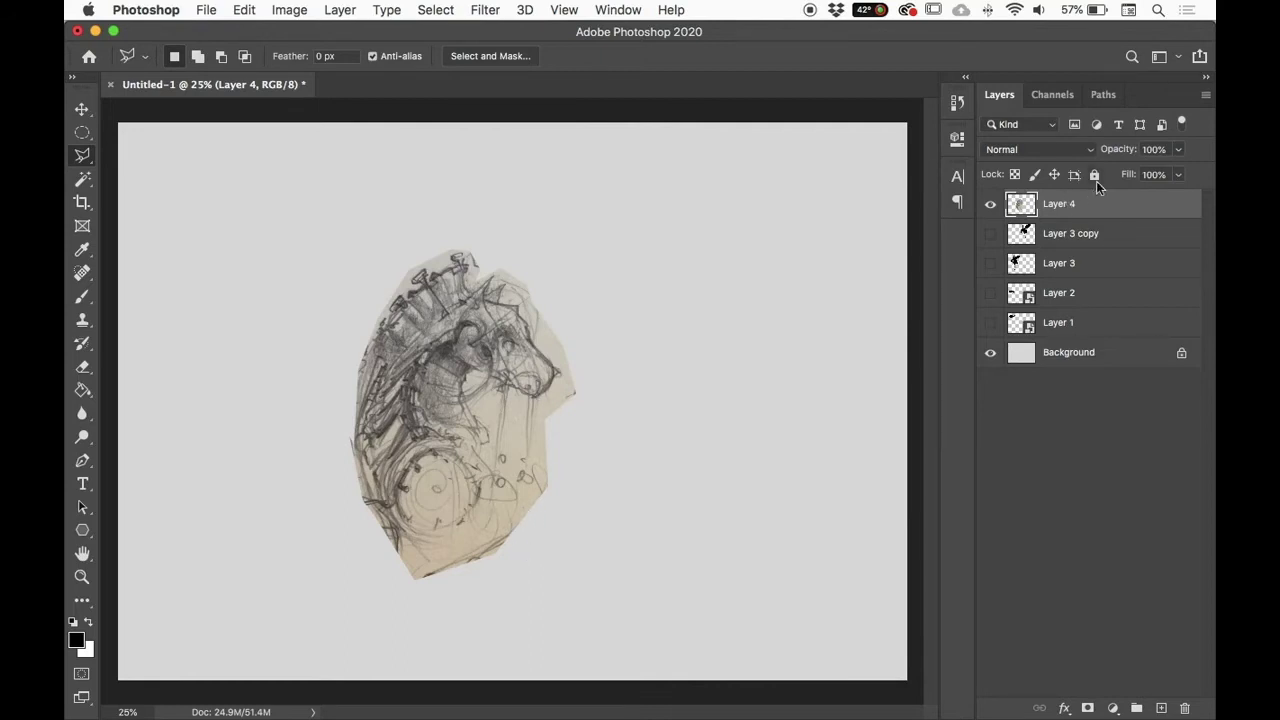
pyautogui.click(1160, 708)
pyautogui.moveTo(1088, 213)
pyautogui.mouseDown()
pyautogui.moveTo(1086, 251)
pyautogui.moveTo(1089, 237)
pyautogui.mouseUp()
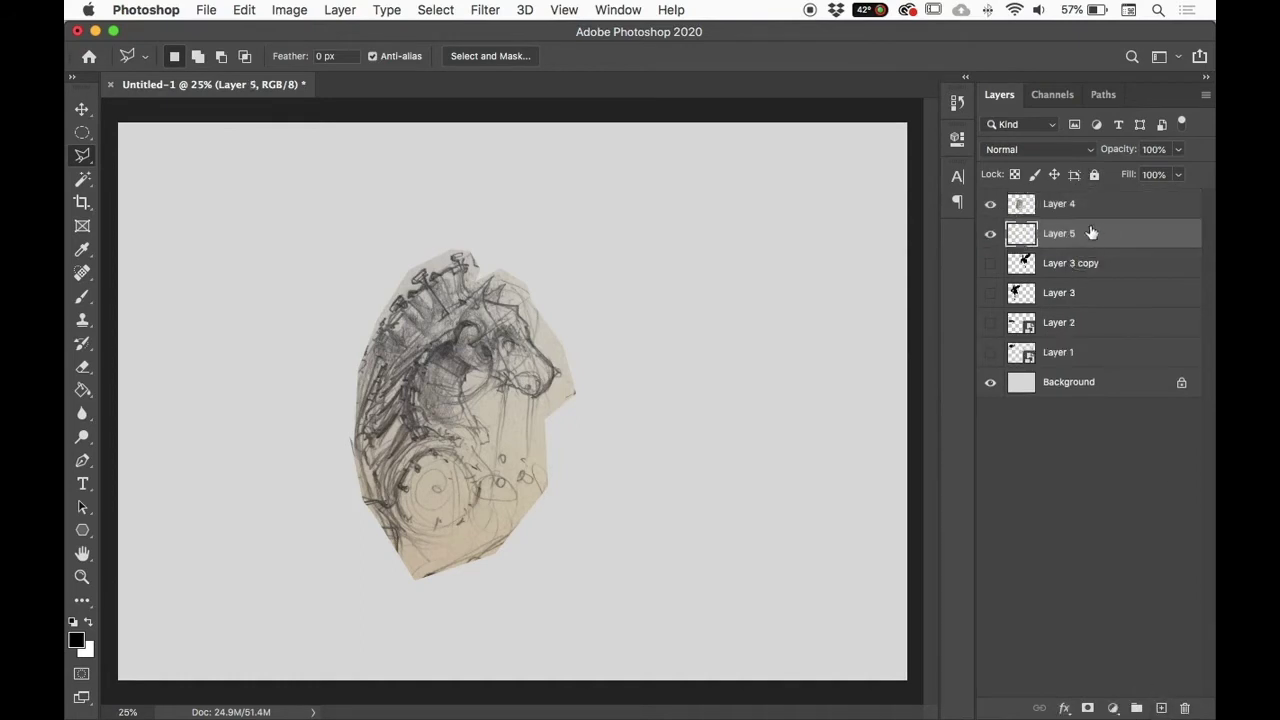
pyautogui.doubleClick(1080, 198)
pyautogui.write('drawing')
pyautogui.press('Return')
# Step: Paint loose black zigzag strokes across the horse head on Layer 5 with a 50 px Hard Round Pressure Size brush
pyautogui.click(1052, 236)
pyautogui.press('b')
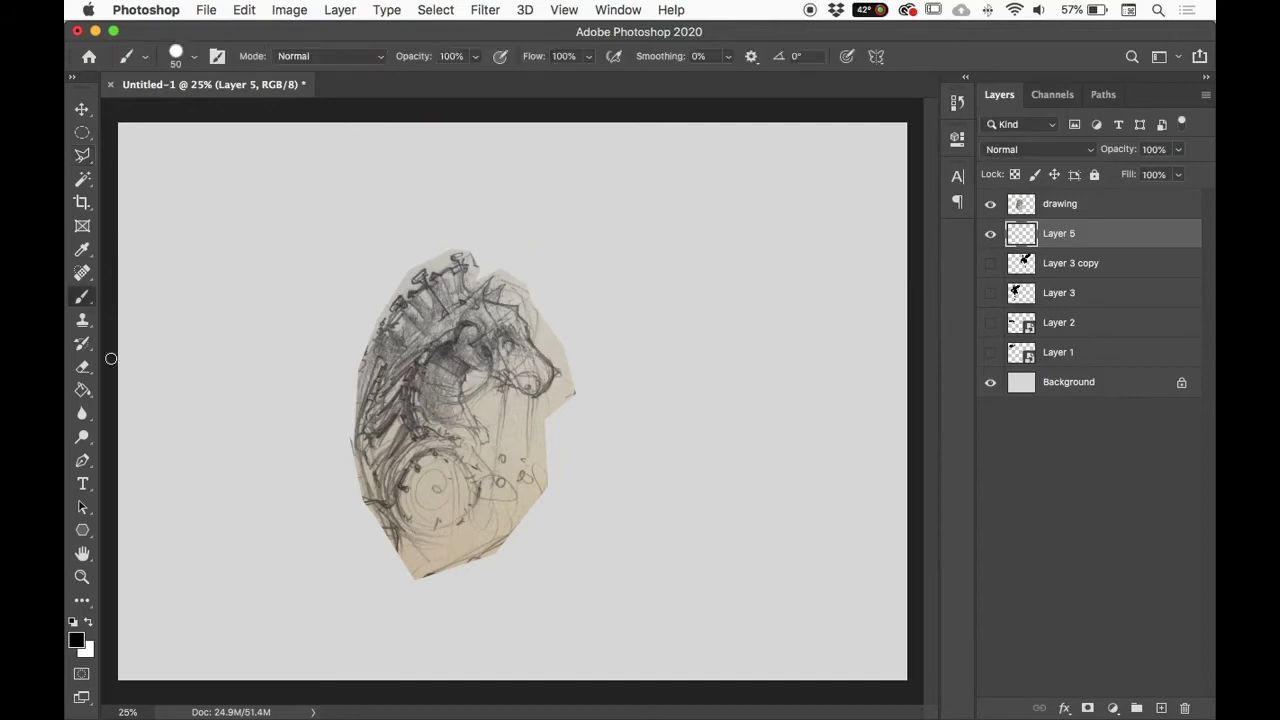
pyautogui.rightClick(402, 275)
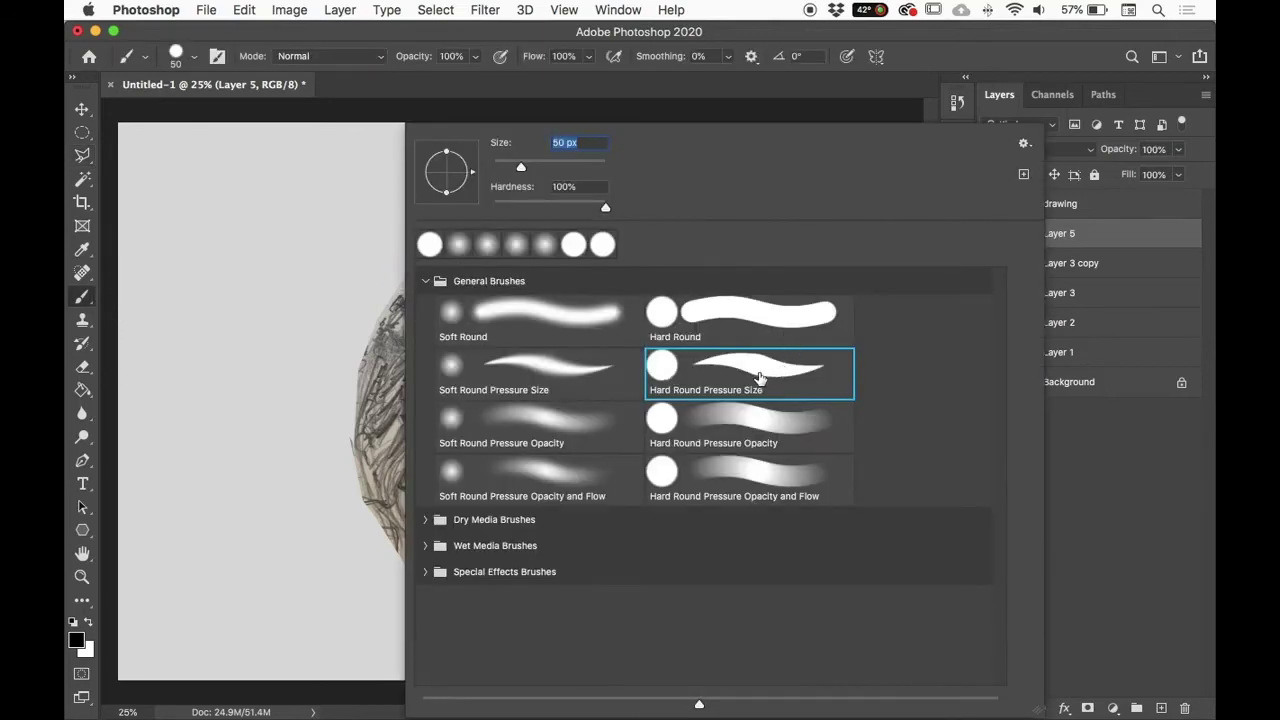
pyautogui.press('Return')
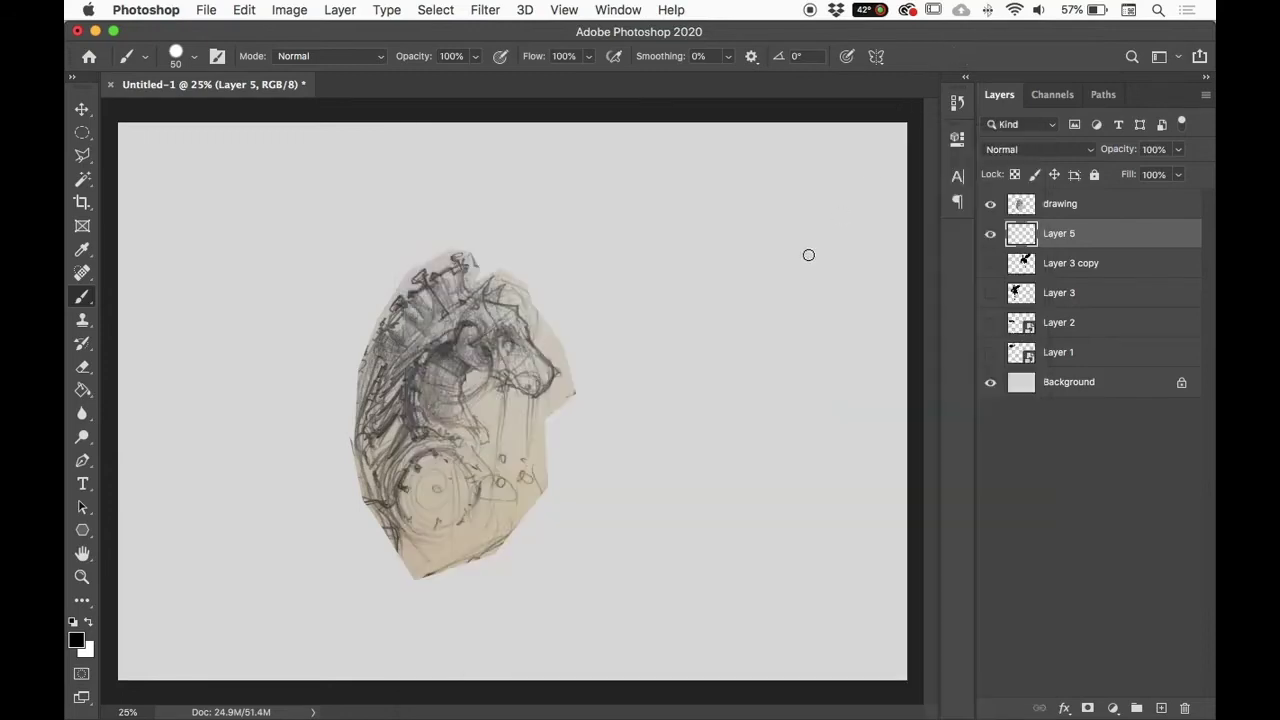
pyautogui.moveTo(565, 262); pyautogui.dragTo(532, 300)
pyautogui.moveTo(572, 372); pyautogui.dragTo(545, 435)
pyautogui.moveTo(548, 478); pyautogui.dragTo(595, 570)
pyautogui.moveTo(368, 345)
pyautogui.mouseDown()
pyautogui.moveTo(294, 360)
pyautogui.moveTo(358, 485)
pyautogui.mouseUp()
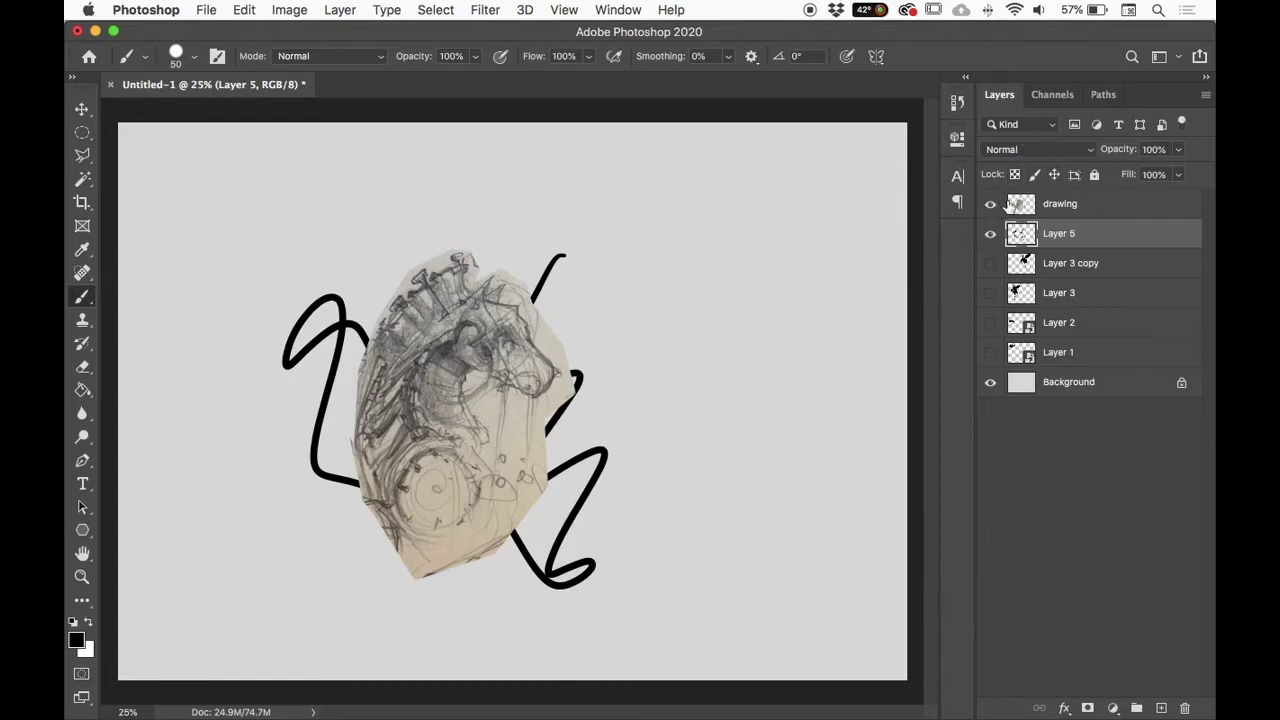
# Step: Set the blend mode of the "drawing" layer to Multiply
pyautogui.click(1045, 204)
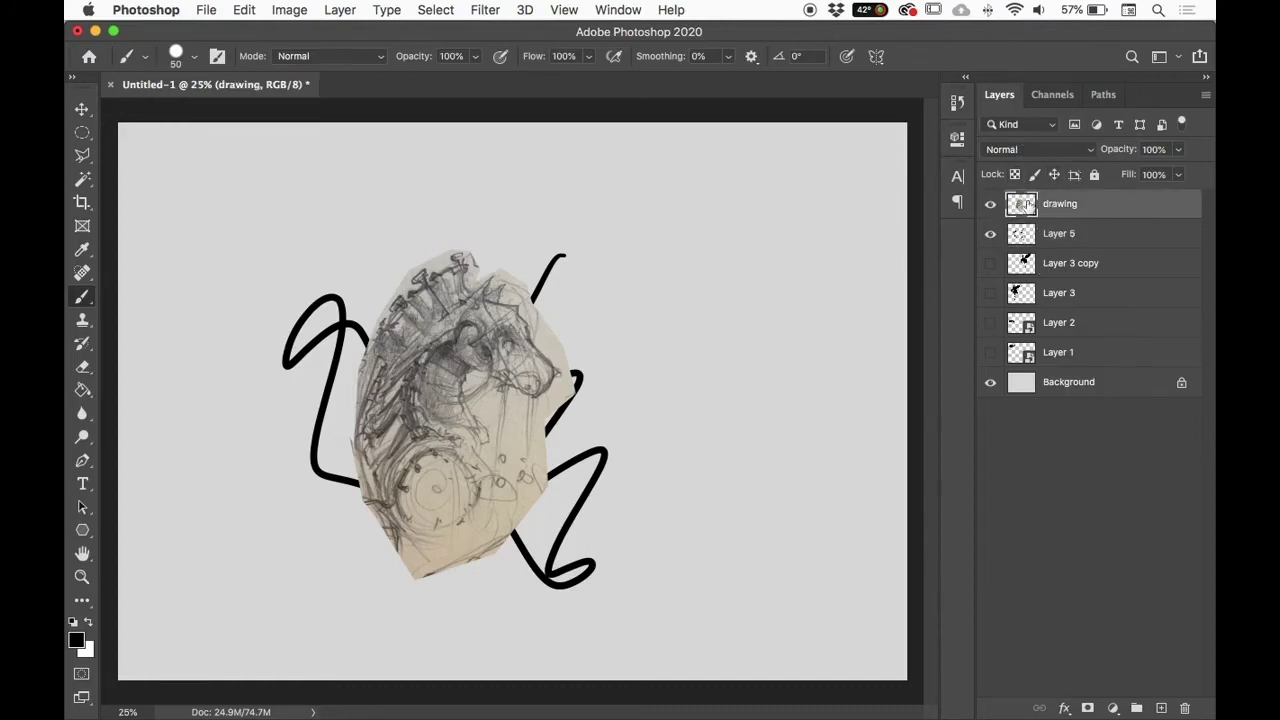
pyautogui.click(1016, 148)
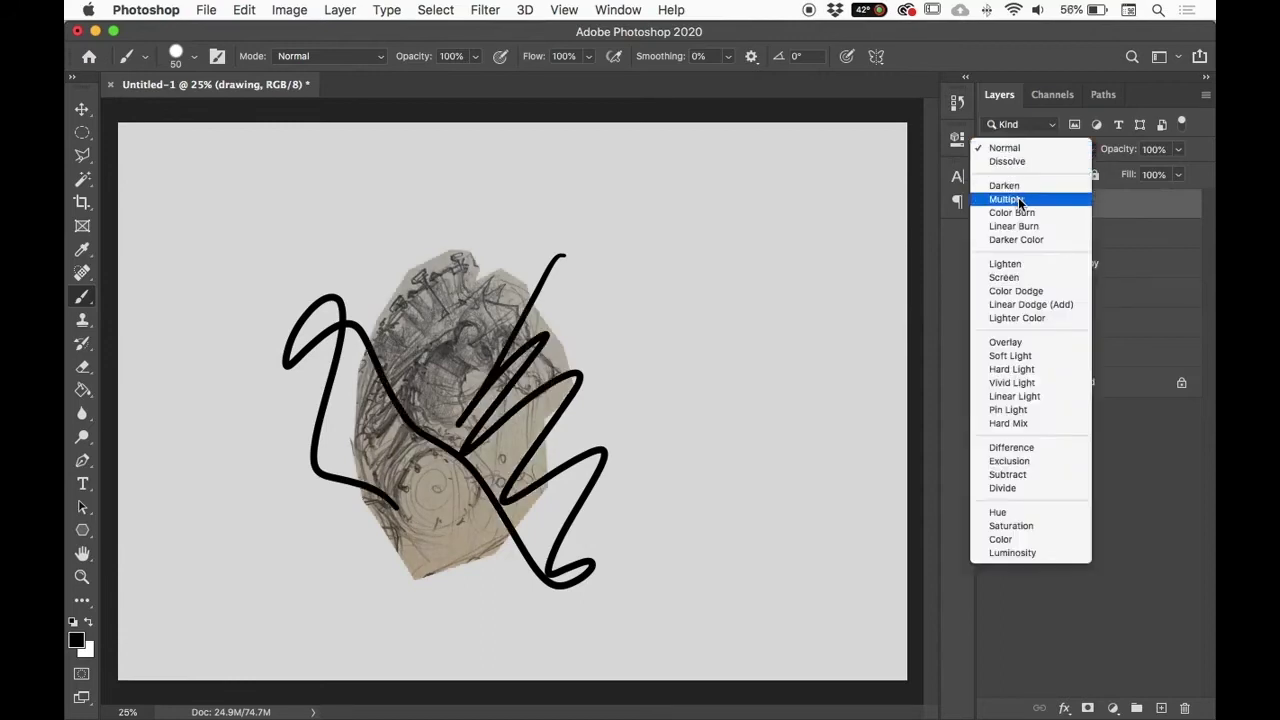
pyautogui.click(1005, 193)
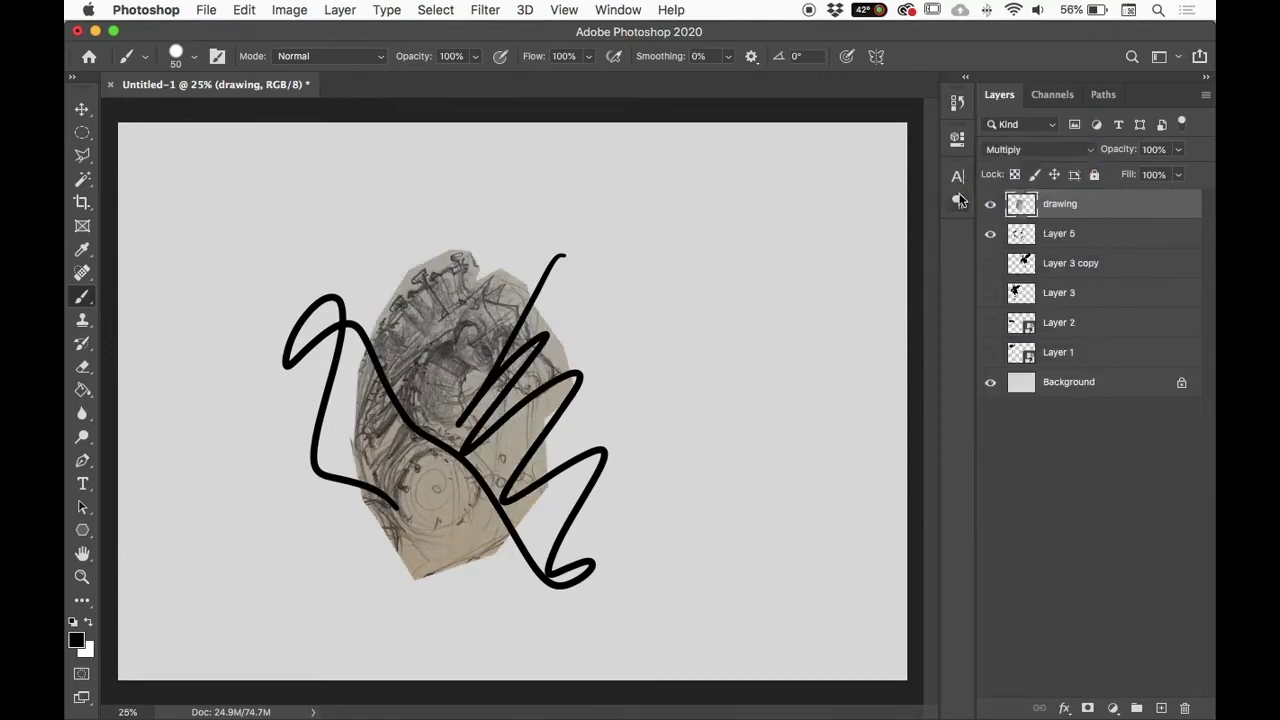
# Step: Compare the drawing layer in Normal and Multiply blend modes, ending on Multiply
pyautogui.click(1030, 150)
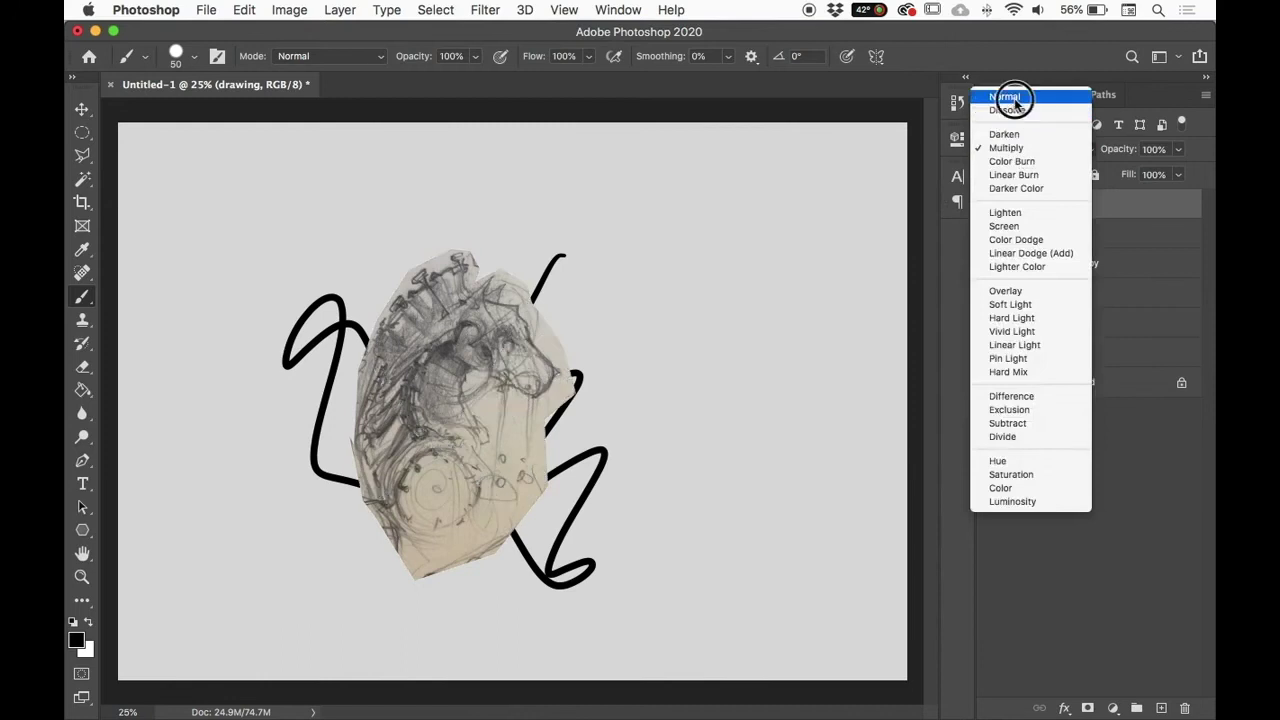
pyautogui.click(1020, 96)
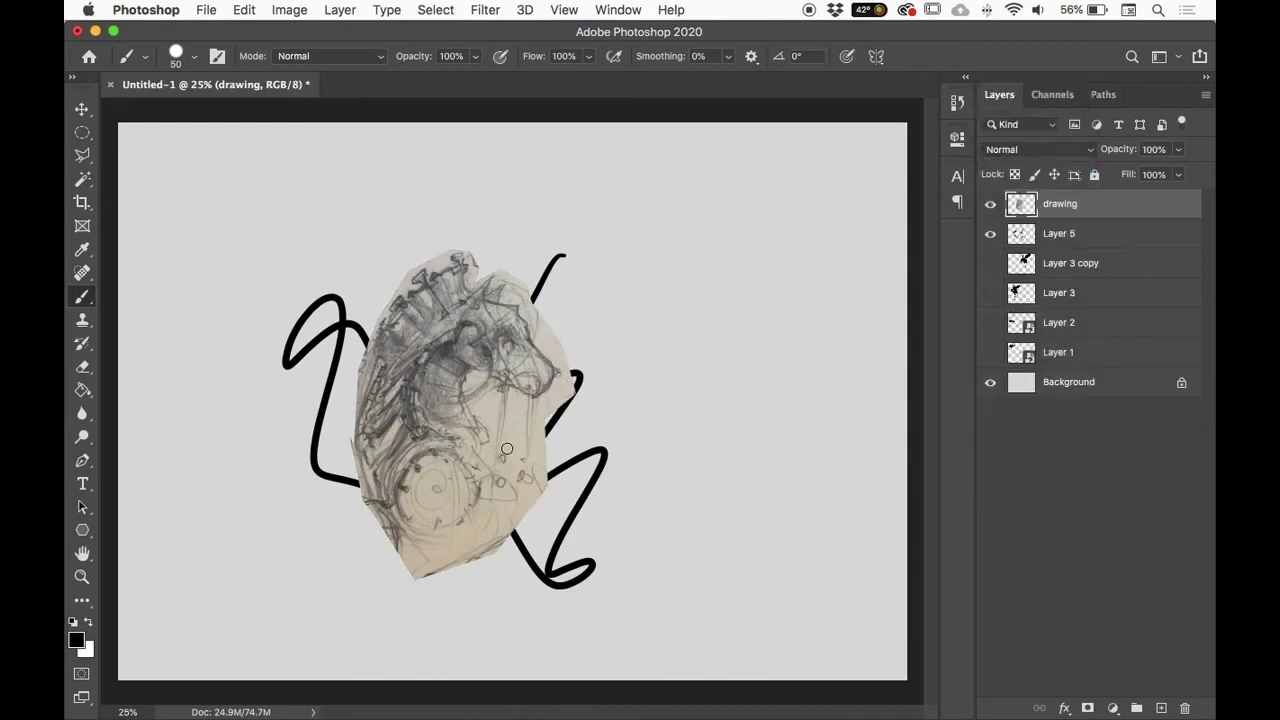
pyautogui.click(1037, 149)
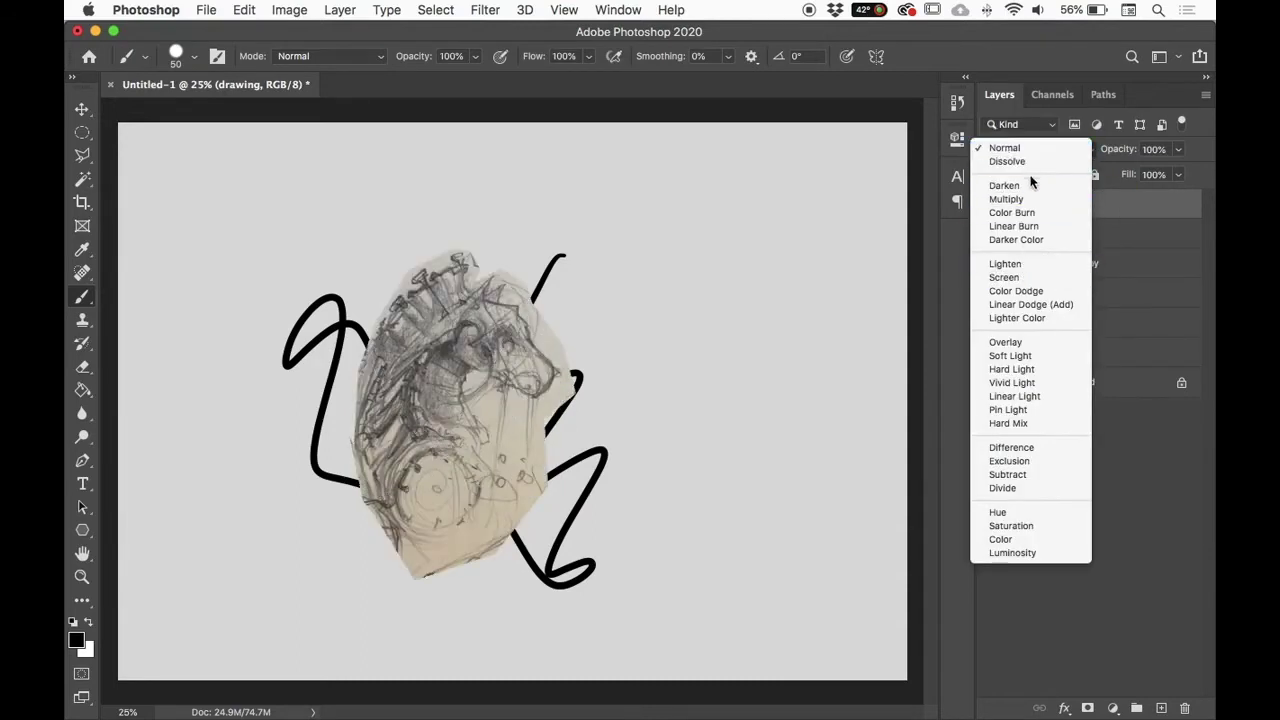
pyautogui.click(1027, 198)
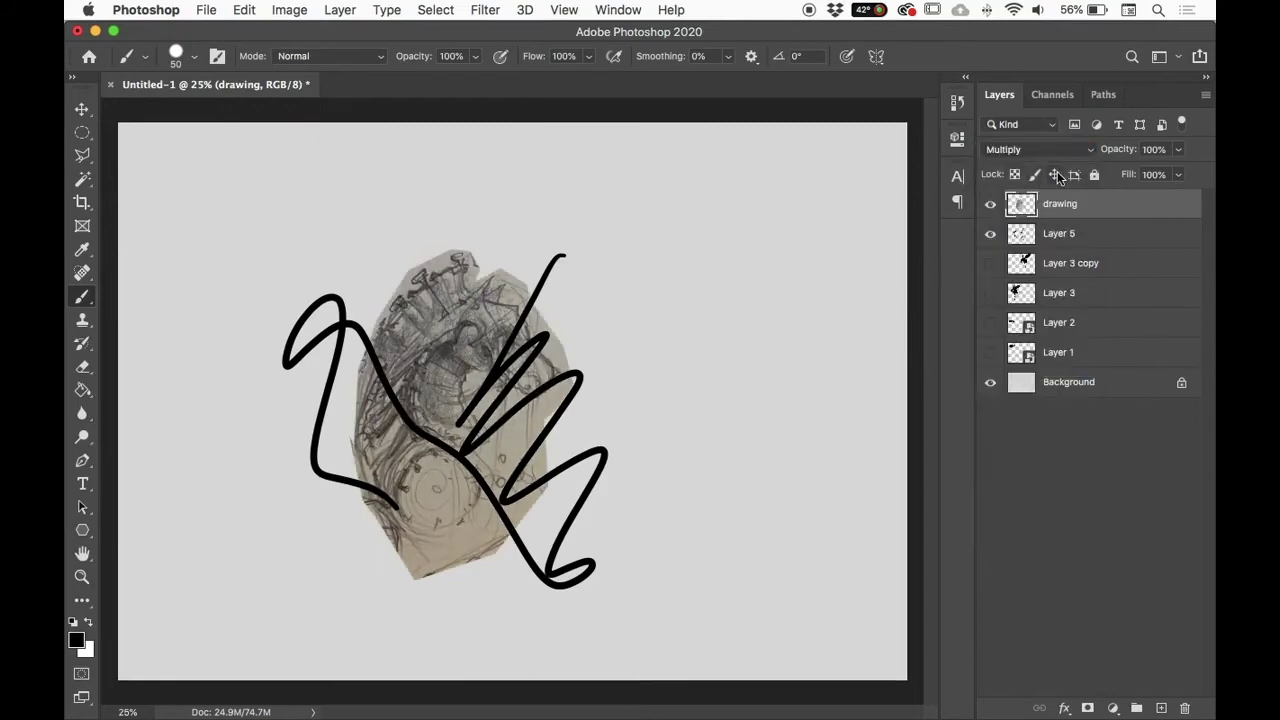
# Step: Delete Layer 5 with the black scribble and add a new empty layer directly below the drawing layer
pyautogui.click(991, 233)
pyautogui.click(991, 233)
pyautogui.click(1082, 234)
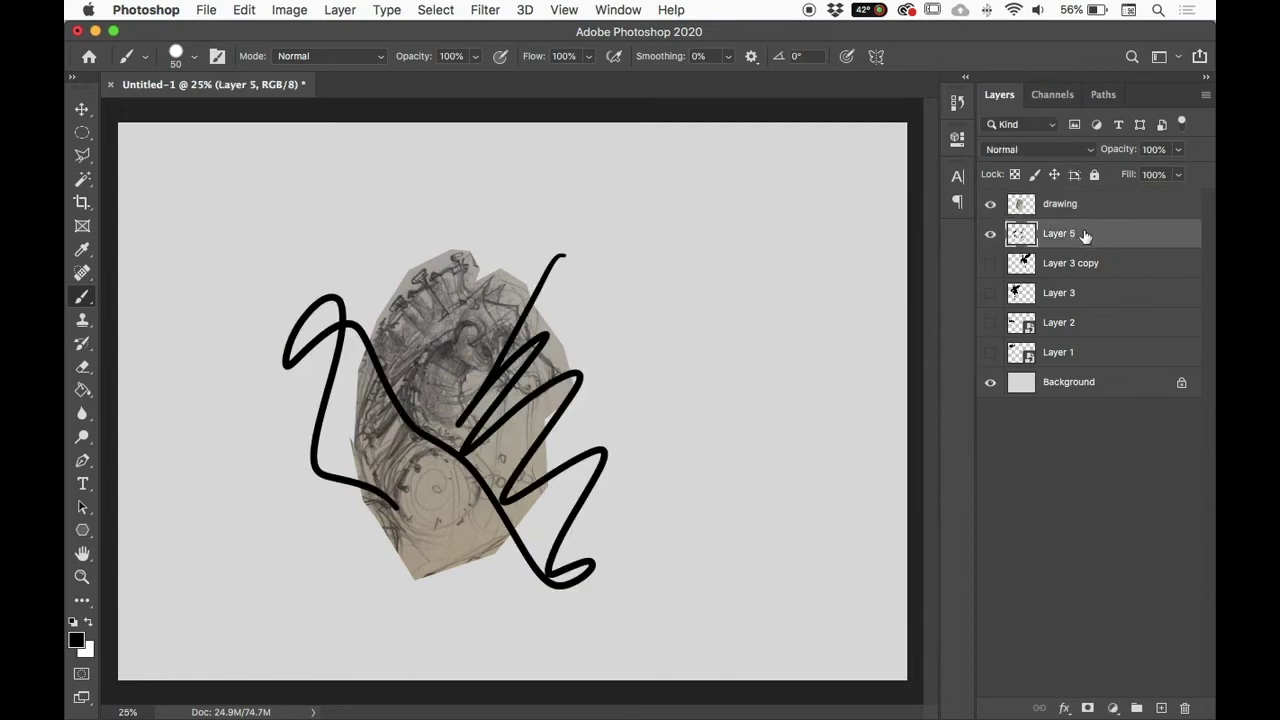
pyautogui.press('Delete')
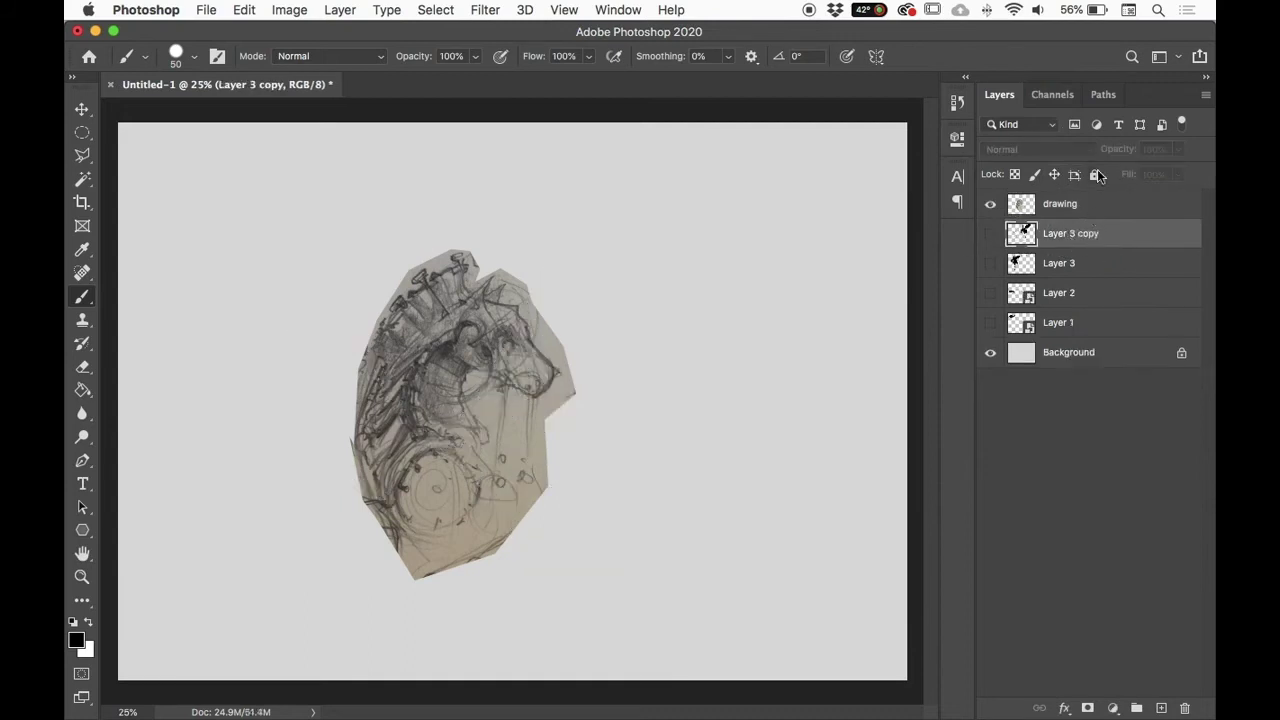
pyautogui.click(1161, 707)
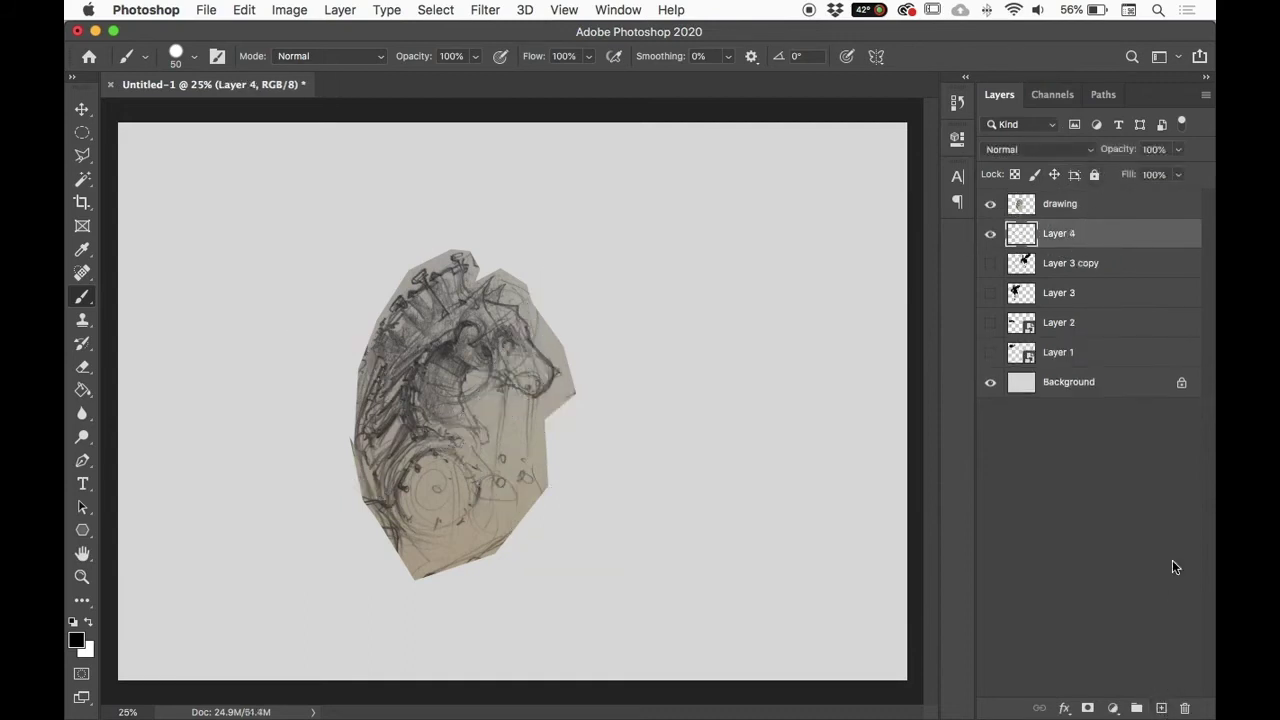
# Step: Keep the drawing layer on Multiply, lock it completely, and make the empty Layer 4 active
pyautogui.click(989, 203)
pyautogui.click(1062, 204)
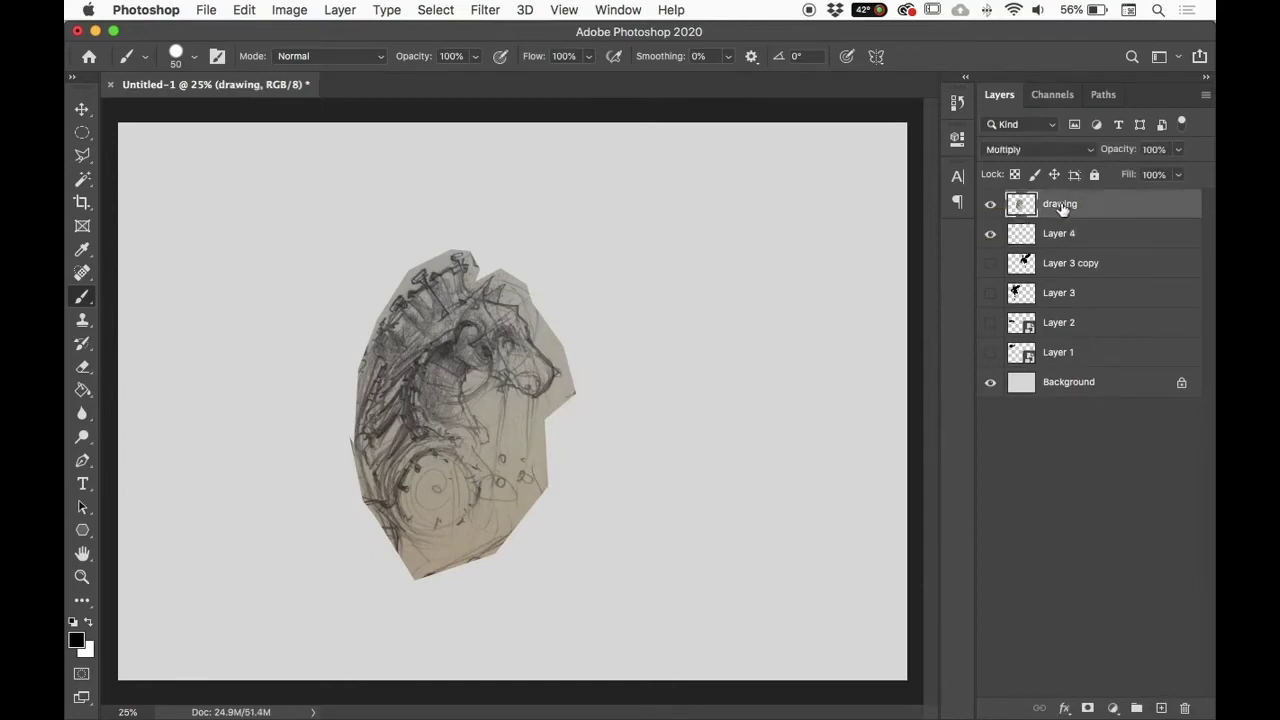
pyautogui.hotkey('alt', 'shift', 'm')
pyautogui.click(1068, 233)
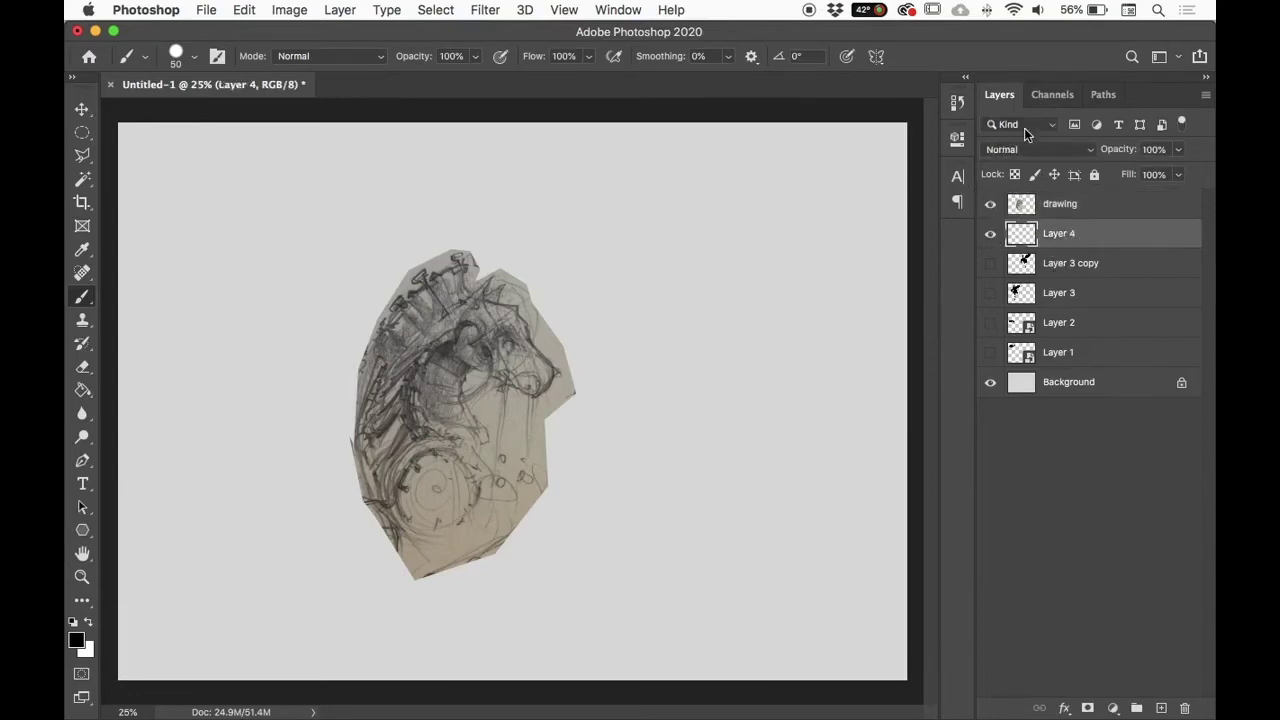
pyautogui.click(1058, 203)
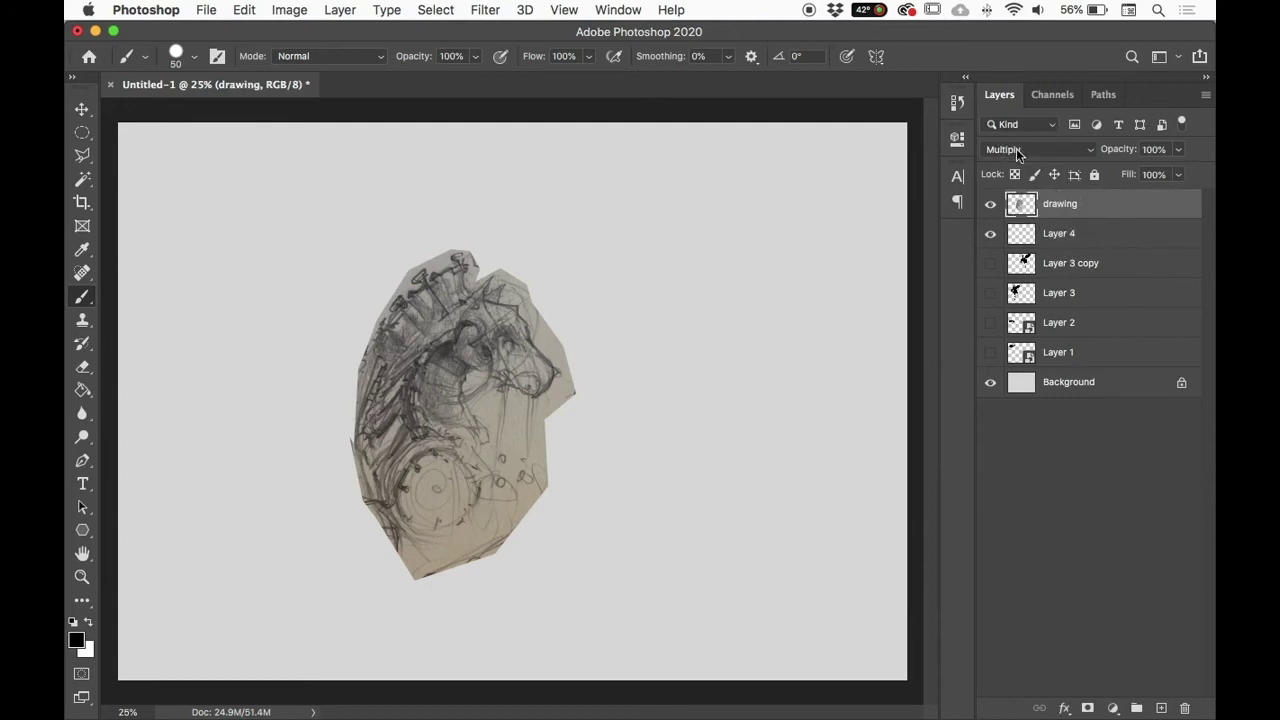
pyautogui.click(1062, 236)
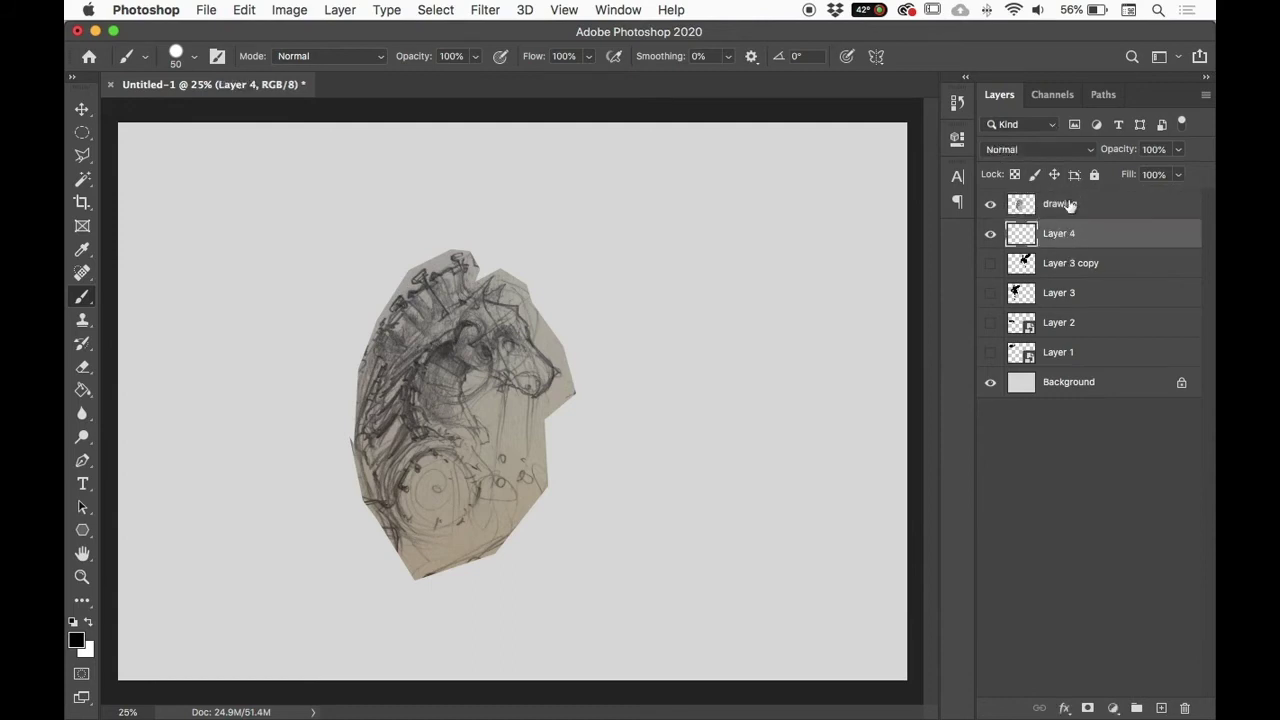
pyautogui.click(1058, 205)
pyautogui.click(1094, 175)
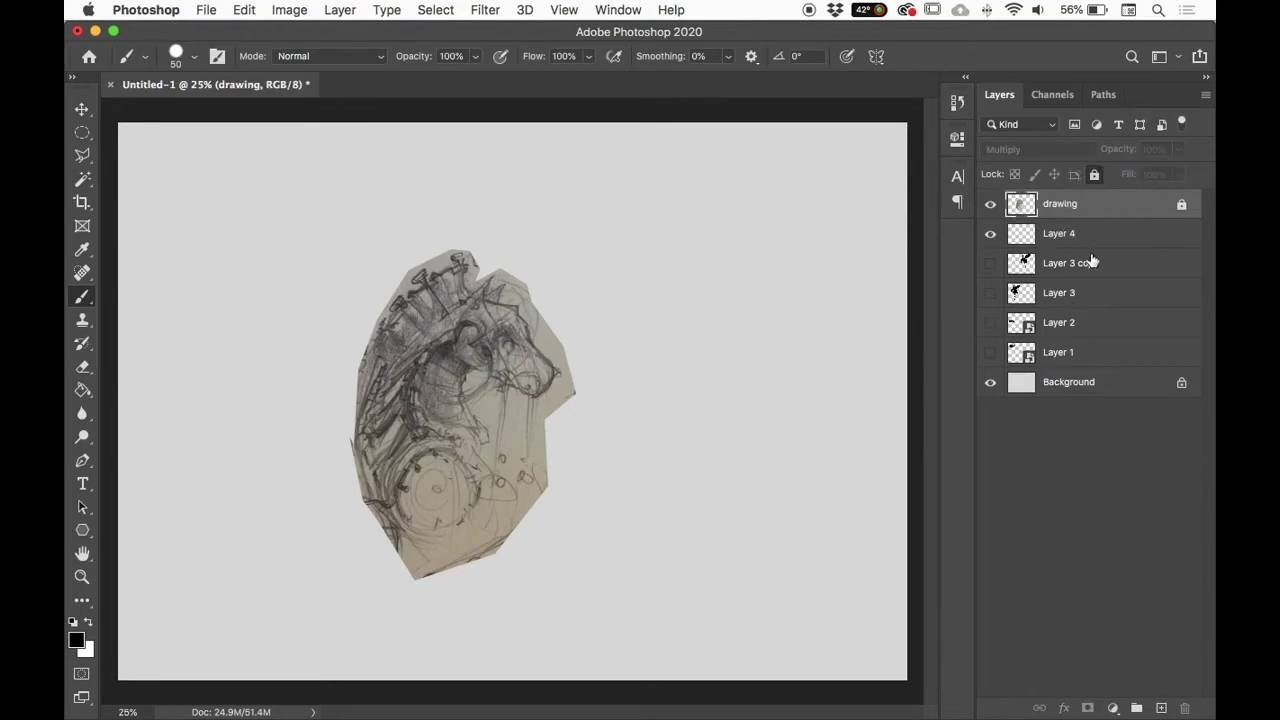
pyautogui.click(1085, 238)
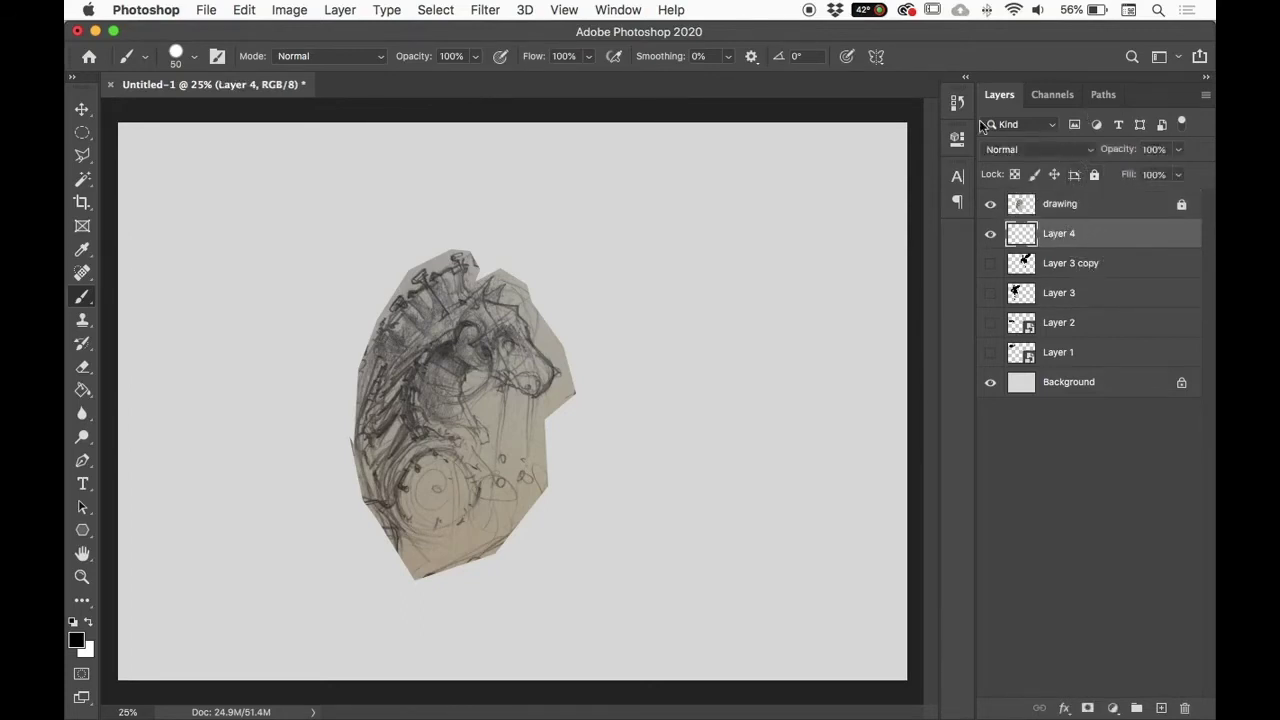
pyautogui.moveTo(448, 355); pyautogui.dragTo(465, 434)
pyautogui.press('super+z')
pyautogui.click(77, 641)
pyautogui.moveTo(318, 293); pyautogui.dragTo(293, 296)
pyautogui.click(700, 208)
pyautogui.moveTo(388, 404)
pyautogui.mouseDown()
pyautogui.moveTo(390, 450)
pyautogui.moveTo(445, 388)
pyautogui.moveTo(463, 463)
pyautogui.mouseUp()
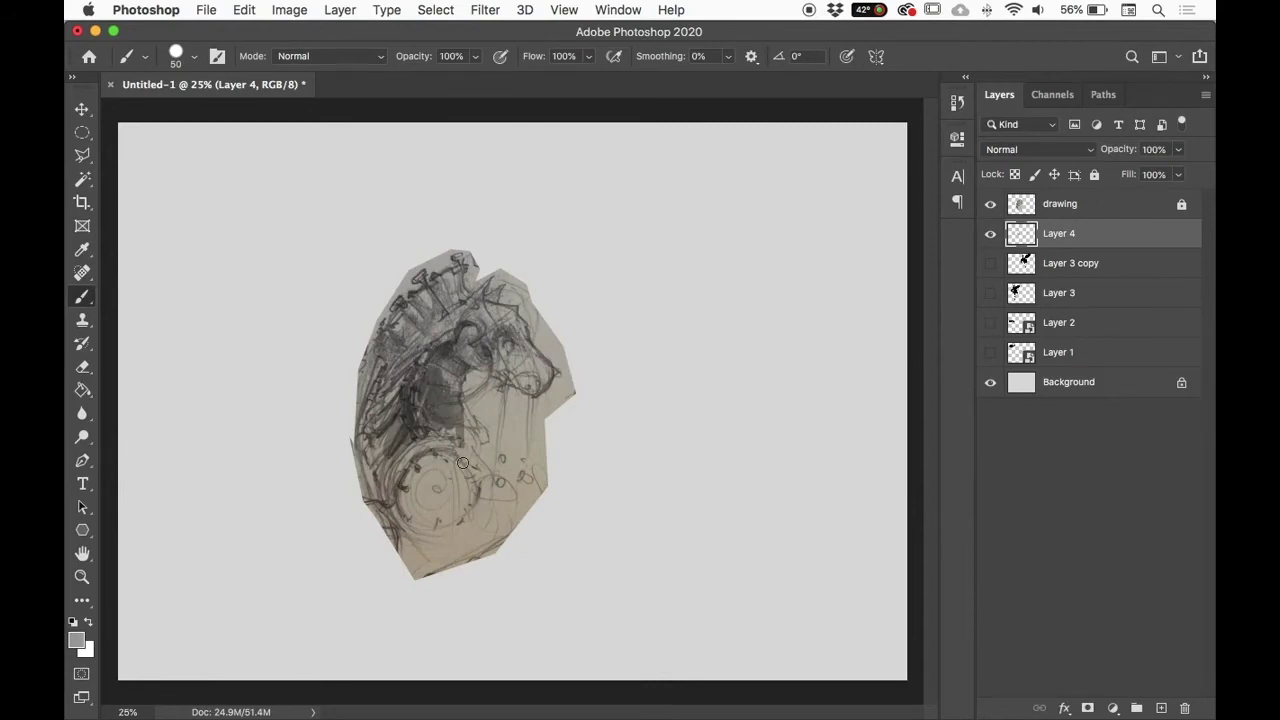
pyautogui.press('super+z')
# Step: Set the foreground colour to pink, test it with a brush stroke over the horse's neck and undo the stroke
pyautogui.click(77, 640)
pyautogui.click(398, 230)
pyautogui.click(705, 207)
pyautogui.moveTo(445, 362); pyautogui.dragTo(466, 452)
pyautogui.press('super+z')
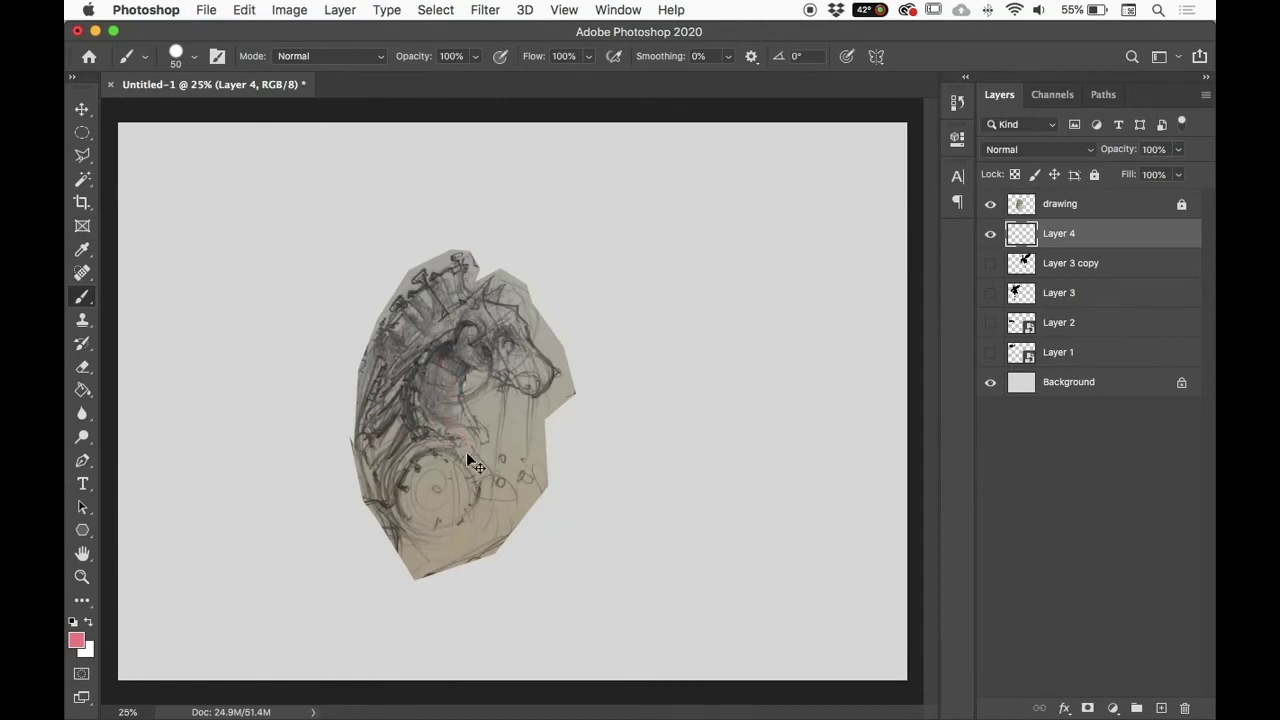
# Step: Trace the horse's mane, ears, face, neck, curved collar and back in pink on Layer 4 with the 50 px brush
pyautogui.press('super+equal')
pyautogui.press('super+equal')
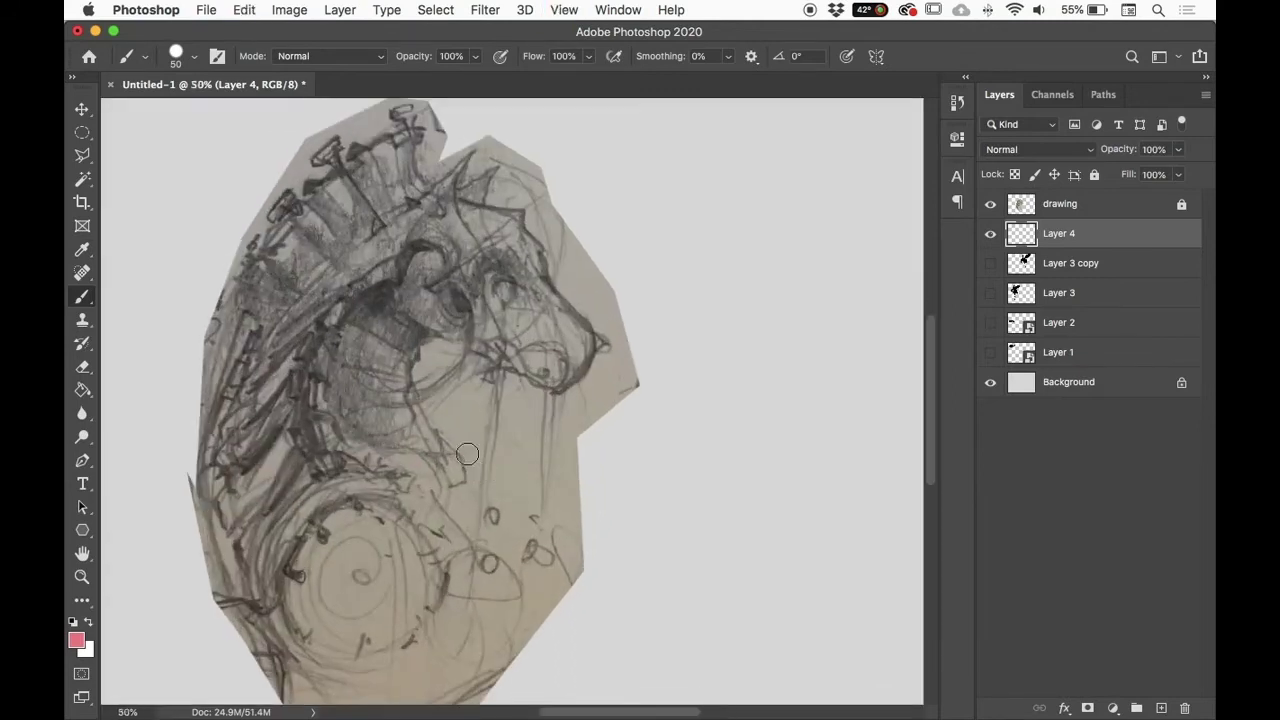
pyautogui.moveTo(314, 157)
pyautogui.mouseDown()
pyautogui.moveTo(348, 139)
pyautogui.moveTo(332, 157)
pyautogui.moveTo(348, 181)
pyautogui.moveTo(354, 153)
pyautogui.moveTo(387, 156)
pyautogui.moveTo(377, 150)
pyautogui.moveTo(405, 134)
pyautogui.moveTo(408, 113)
pyautogui.moveTo(412, 132)
pyautogui.moveTo(429, 126)
pyautogui.moveTo(408, 149)
pyautogui.moveTo(460, 210)
pyautogui.moveTo(434, 186)
pyautogui.moveTo(477, 153)
pyautogui.moveTo(462, 212)
pyautogui.mouseUp()
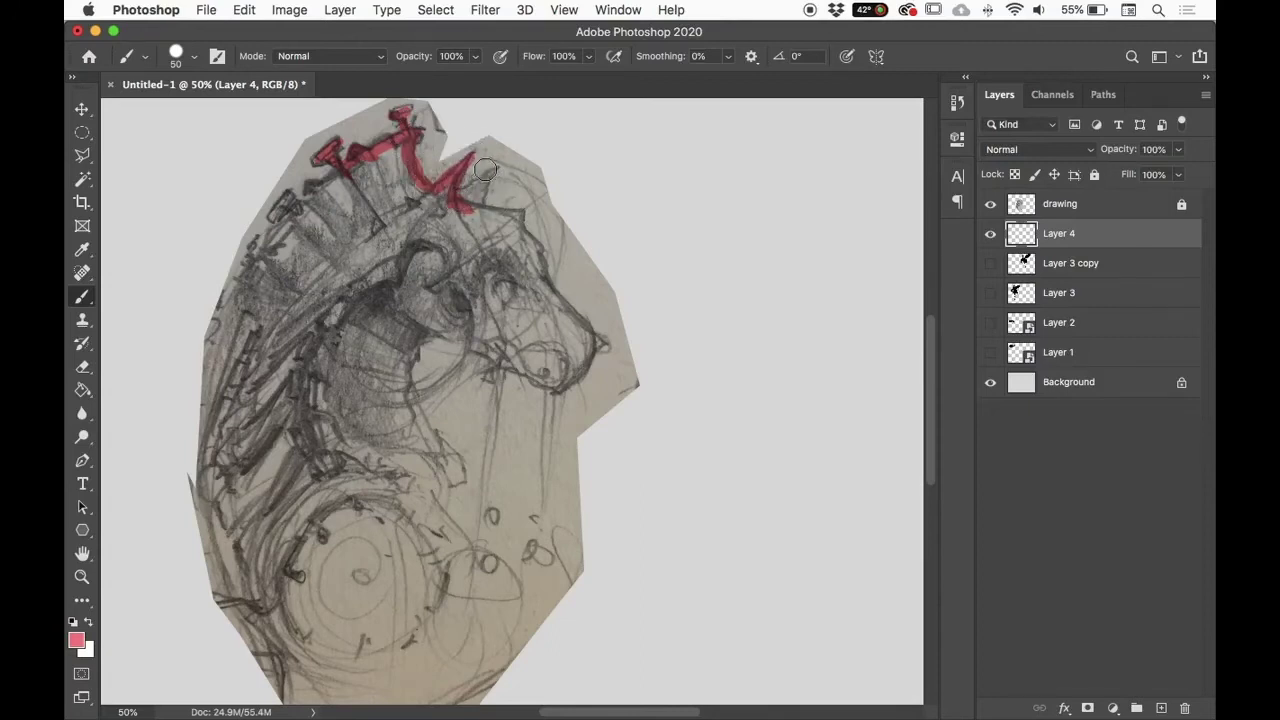
pyautogui.moveTo(476, 157)
pyautogui.mouseDown()
pyautogui.moveTo(486, 195)
pyautogui.moveTo(496, 174)
pyautogui.moveTo(517, 234)
pyautogui.moveTo(594, 340)
pyautogui.moveTo(557, 383)
pyautogui.moveTo(457, 334)
pyautogui.moveTo(417, 337)
pyautogui.moveTo(406, 446)
pyautogui.moveTo(447, 518)
pyautogui.moveTo(429, 520)
pyautogui.moveTo(440, 603)
pyautogui.mouseUp()
pyautogui.moveTo(277, 578)
pyautogui.mouseDown()
pyautogui.moveTo(324, 499)
pyautogui.moveTo(401, 501)
pyautogui.moveTo(426, 536)
pyautogui.moveTo(426, 498)
pyautogui.moveTo(314, 504)
pyautogui.moveTo(266, 602)
pyautogui.moveTo(282, 557)
pyautogui.moveTo(285, 630)
pyautogui.mouseUp()
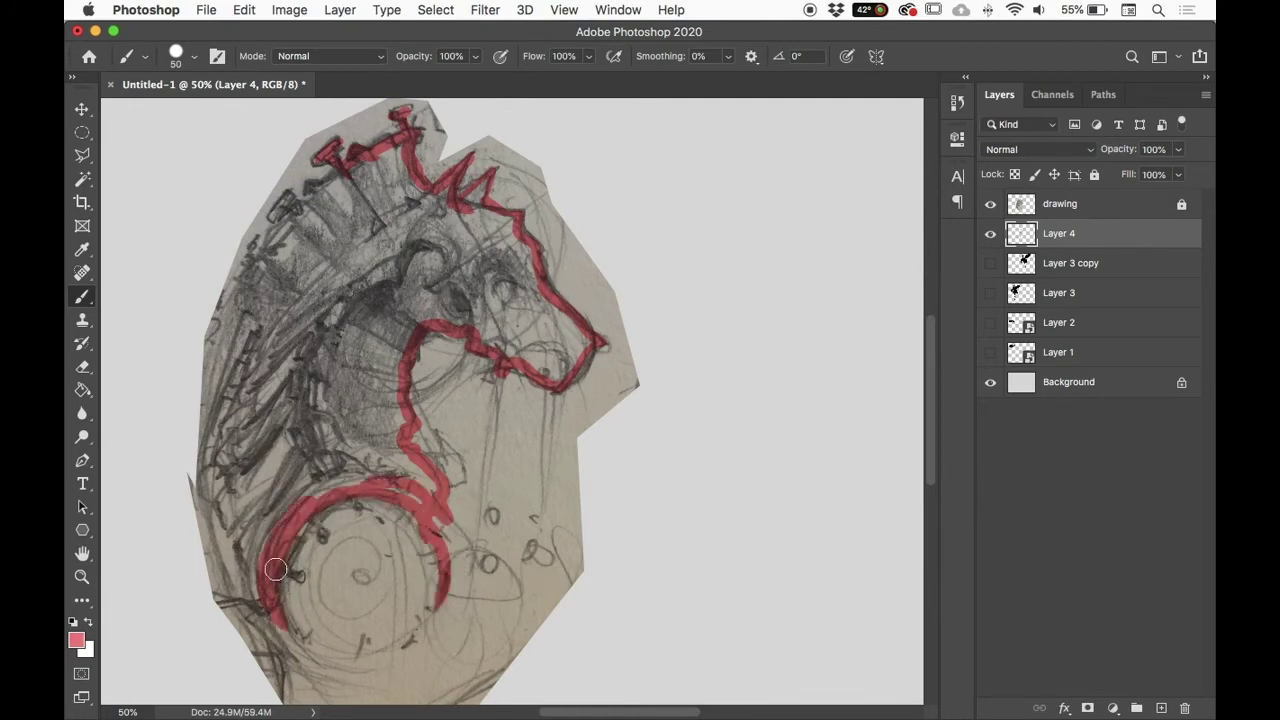
pyautogui.click(322, 188)
pyautogui.moveTo(322, 188)
pyautogui.mouseDown()
pyautogui.moveTo(289, 197)
pyautogui.moveTo(273, 213)
pyautogui.moveTo(292, 221)
pyautogui.moveTo(248, 255)
pyautogui.moveTo(208, 410)
pyautogui.moveTo(223, 599)
pyautogui.moveTo(284, 614)
pyautogui.mouseUp()
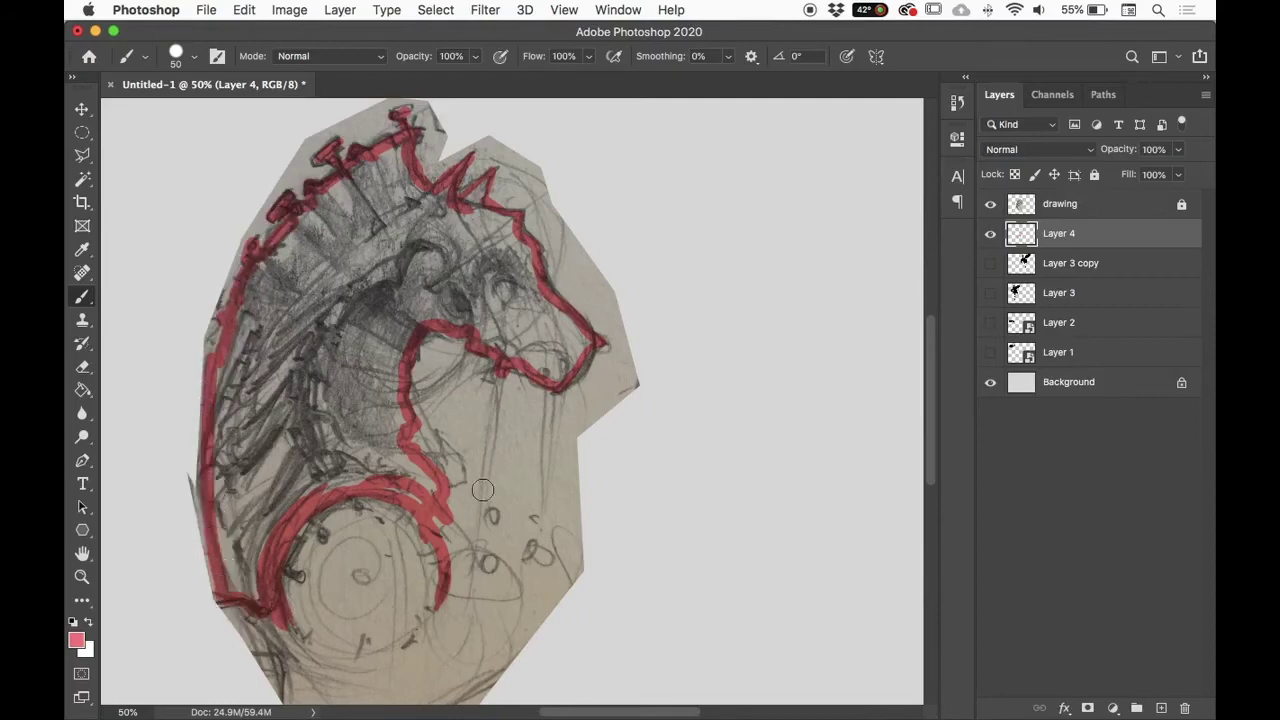
# Step: Extend the pink band around the wheel, add three short spokes inside it and outline the protruding edge of the chest
pyautogui.moveTo(471, 544); pyautogui.dragTo(488, 380)
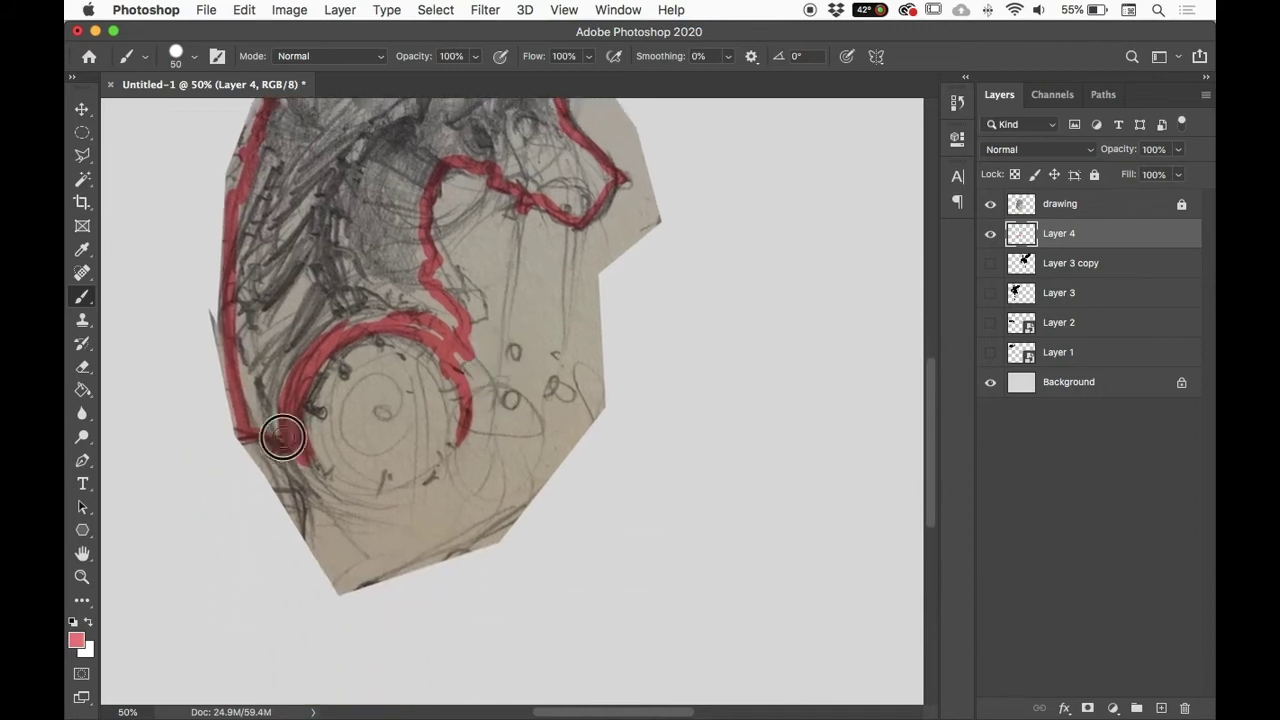
pyautogui.moveTo(277, 423); pyautogui.dragTo(350, 498)
pyautogui.moveTo(337, 361)
pyautogui.mouseDown()
pyautogui.moveTo(323, 420)
pyautogui.moveTo(324, 401)
pyautogui.moveTo(380, 350)
pyautogui.mouseUp()
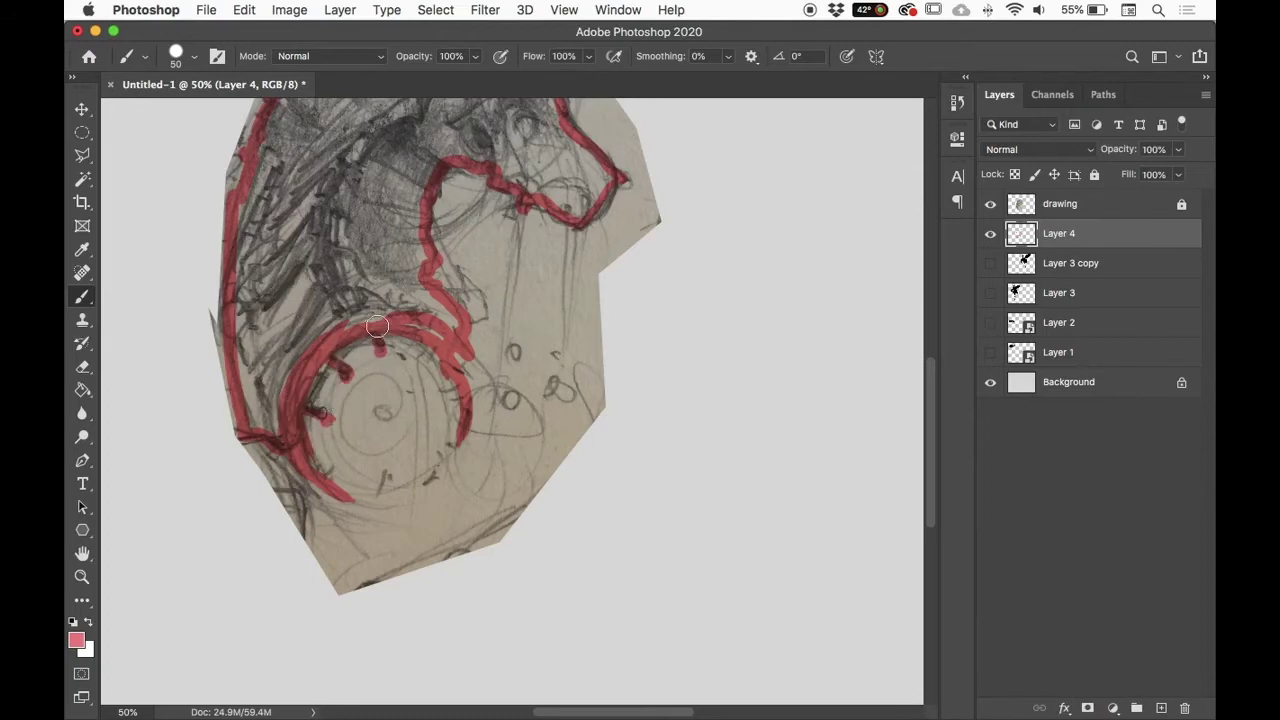
pyautogui.moveTo(428, 210); pyautogui.dragTo(482, 324)
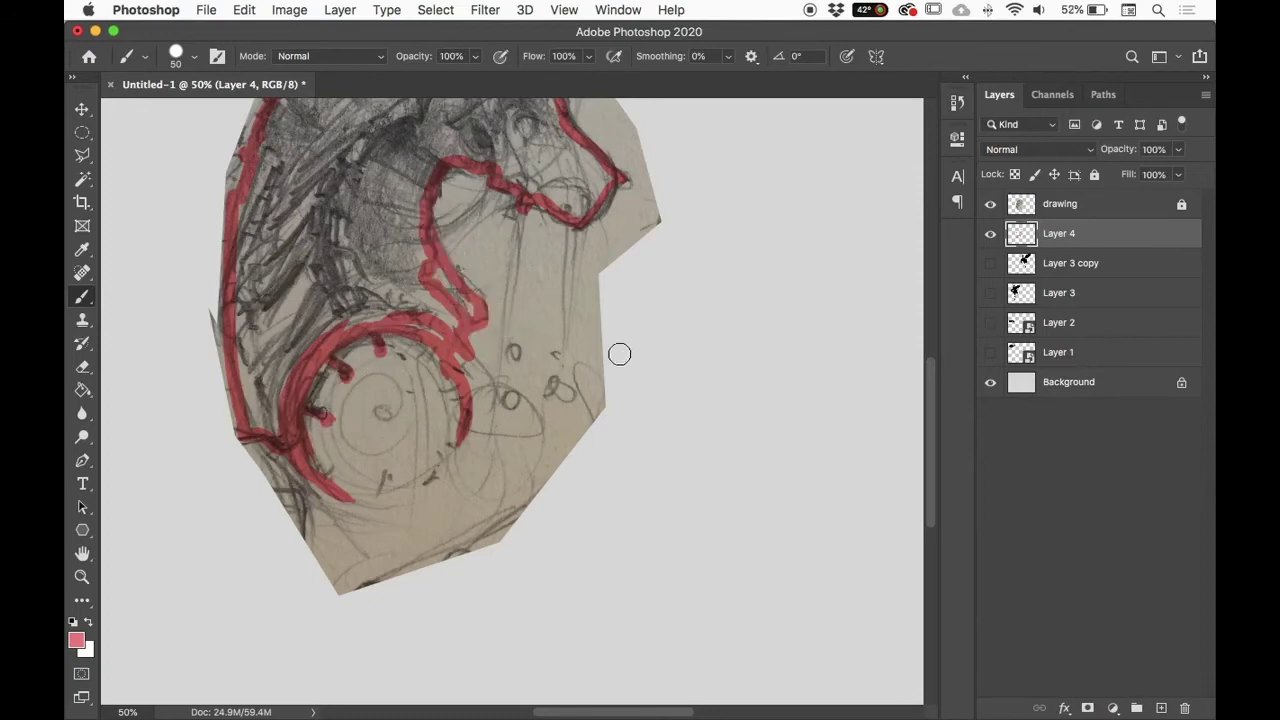
# Step: Paint two straight rods hanging from the jaw, small round knobs beside the first rod, and a solid disc in the wheel's centre
pyautogui.click(524, 206)
pyautogui.keyDown('shift'); pyautogui.click(494, 422); pyautogui.keyUp('shift')
pyautogui.click(577, 217)
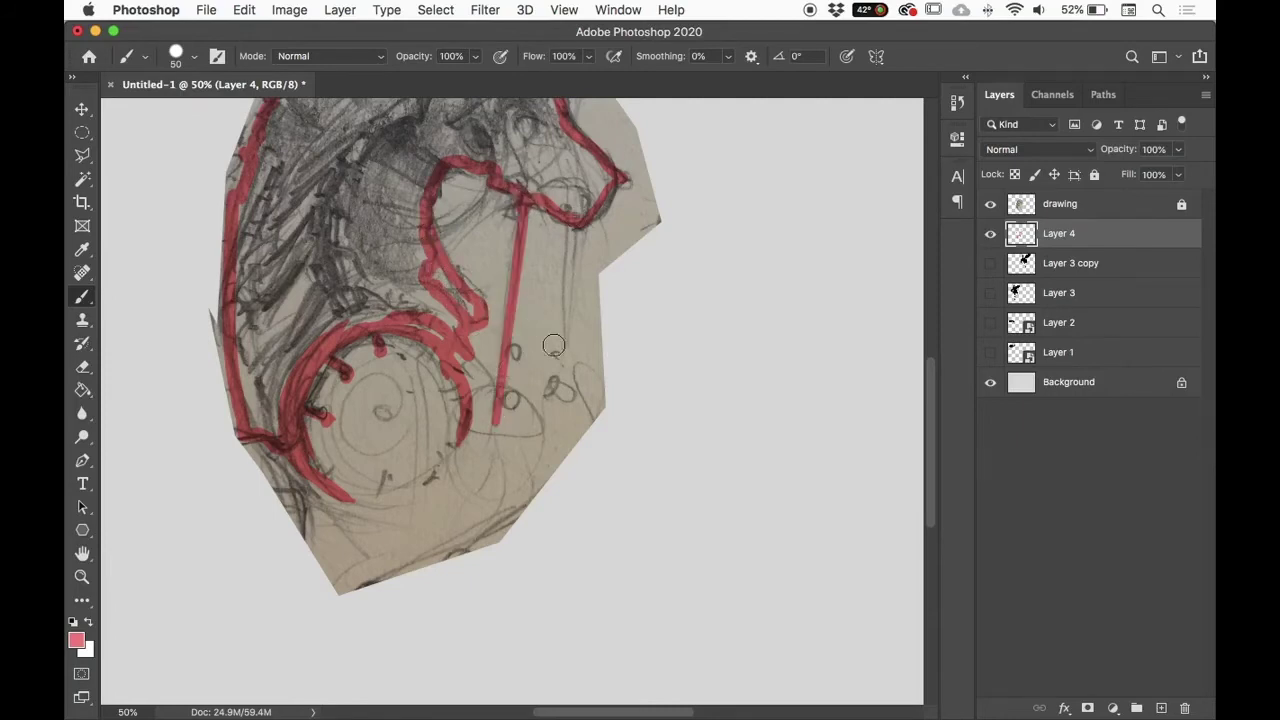
pyautogui.keyDown('shift'); pyautogui.click(560, 392); pyautogui.keyUp('shift')
pyautogui.click(513, 354)
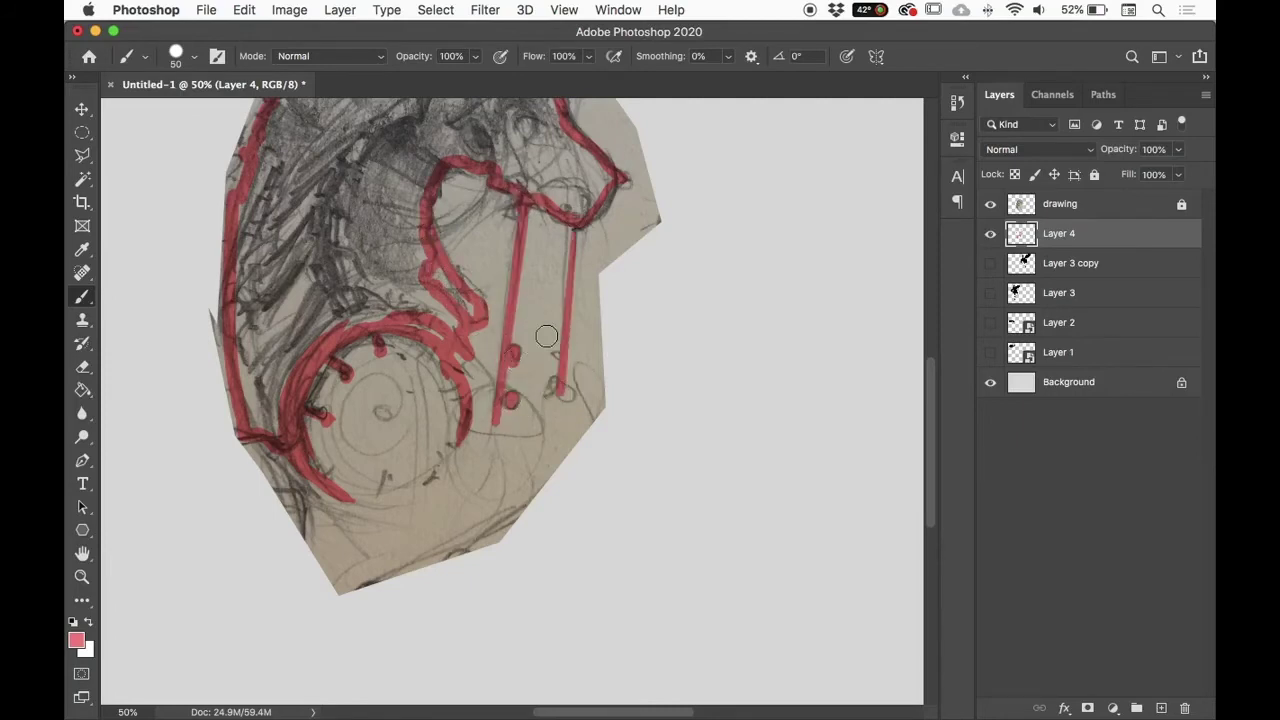
pyautogui.click(378, 376)
pyautogui.moveTo(378, 376)
pyautogui.mouseDown()
pyautogui.moveTo(392, 452)
pyautogui.moveTo(413, 409)
pyautogui.moveTo(387, 382)
pyautogui.moveTo(367, 400)
pyautogui.moveTo(403, 376)
pyautogui.mouseUp()
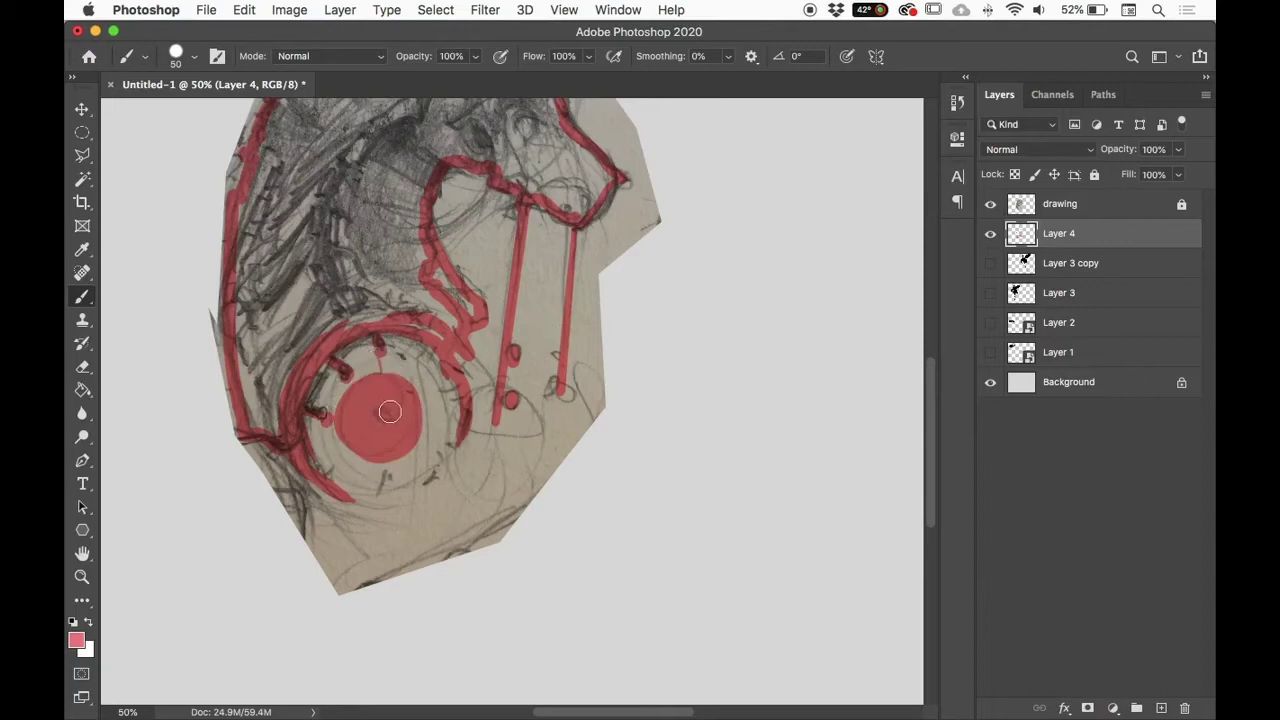
# Step: Round off the outline of the muzzle and flood the closed horse silhouette with pink using the Paint Bucket
pyautogui.moveTo(485, 305); pyautogui.dragTo(505, 466)
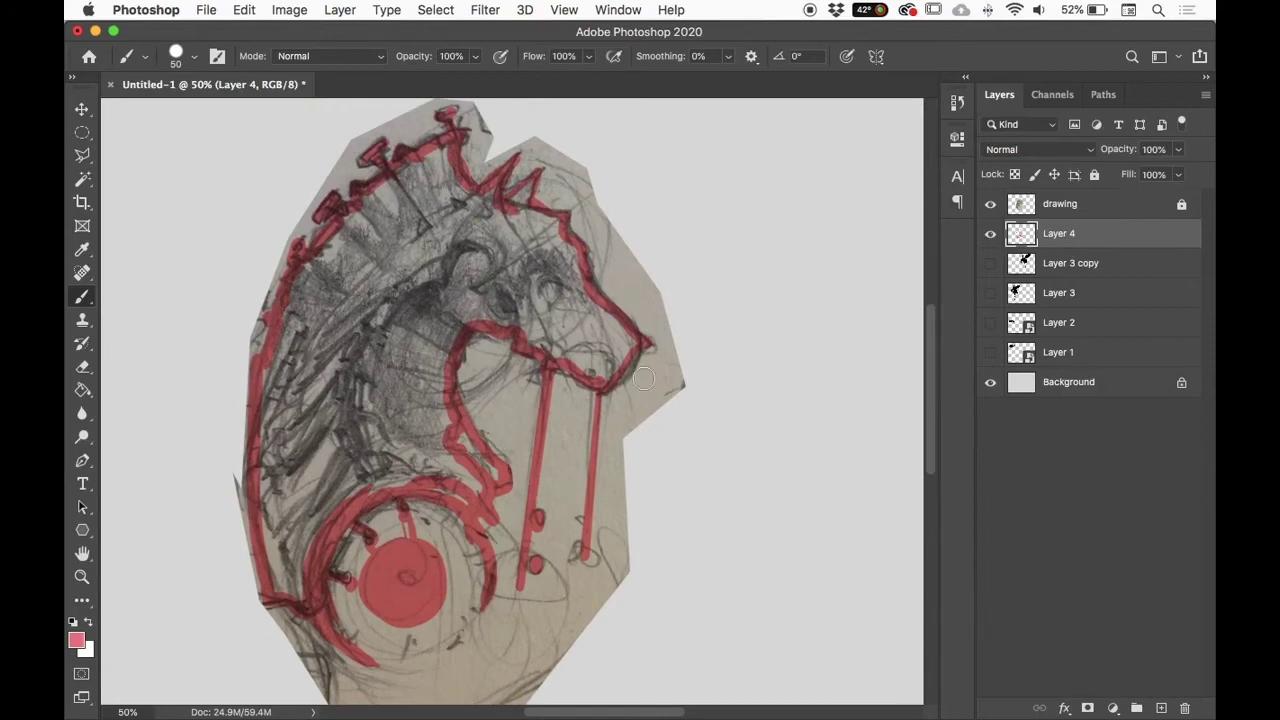
pyautogui.moveTo(655, 342); pyautogui.dragTo(598, 388)
pyautogui.press('g')
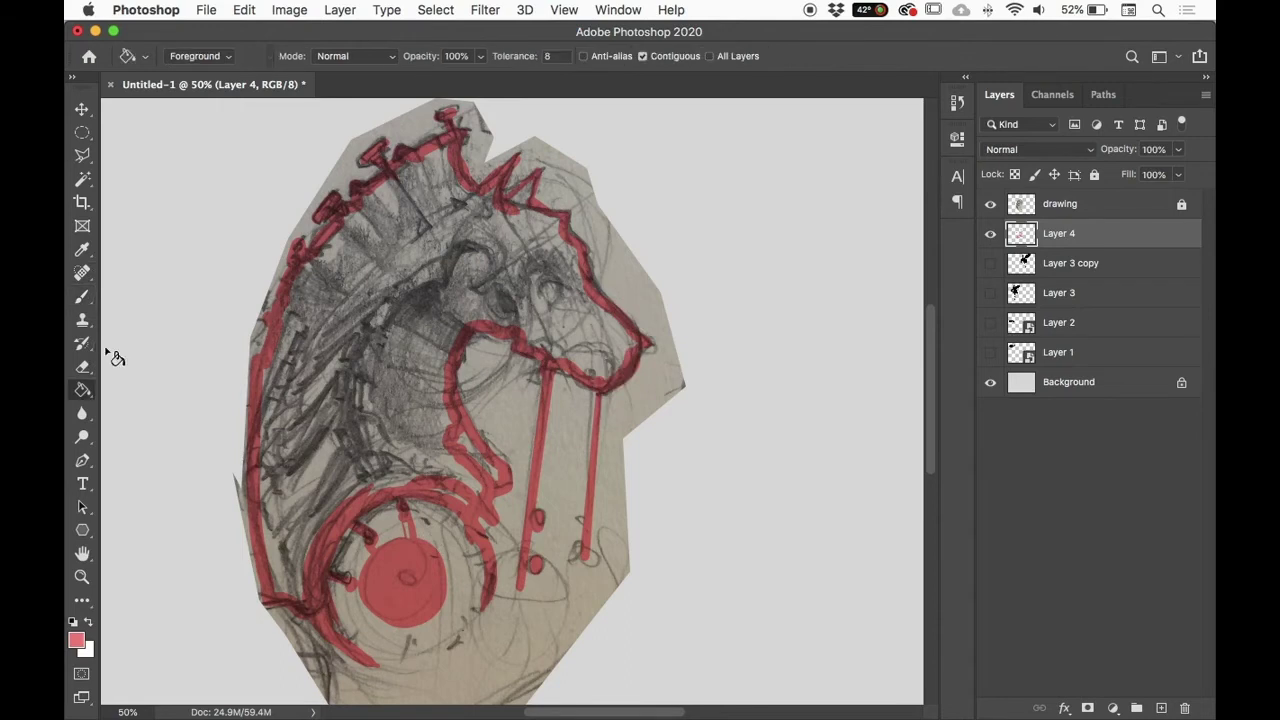
pyautogui.click(494, 282)
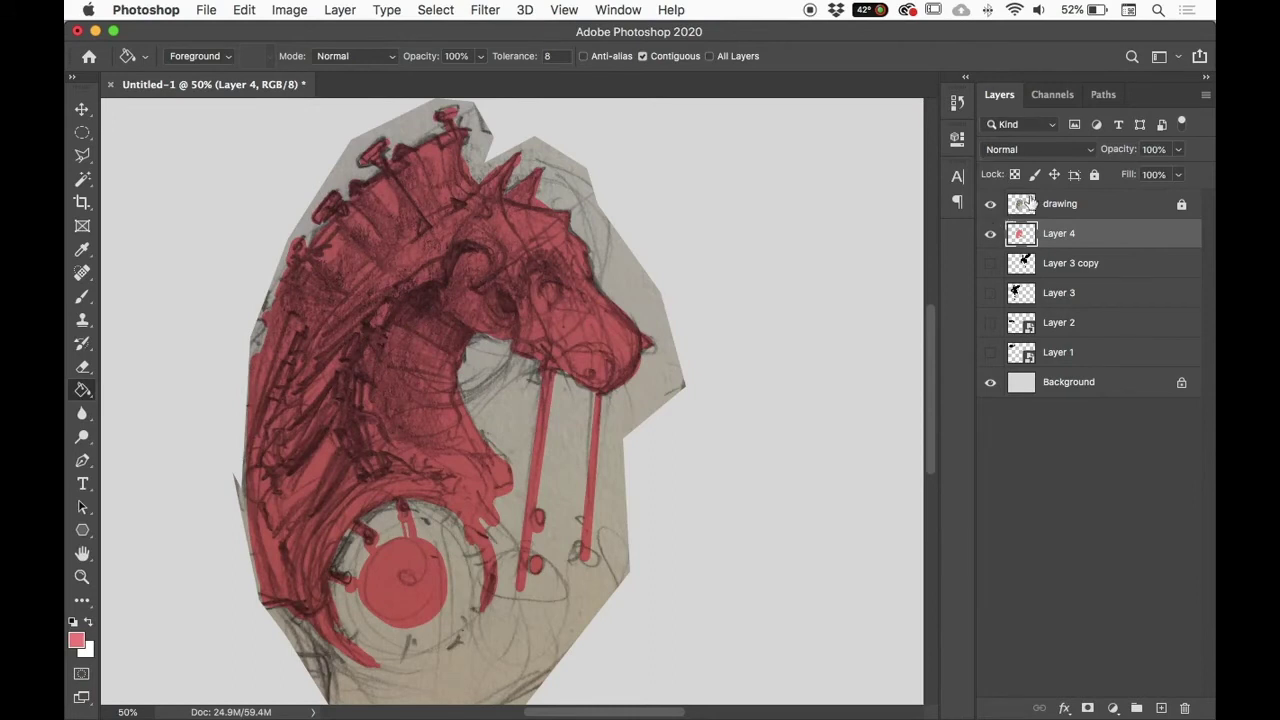
# Step: Inspect the pink silhouette on its own by hiding the drawing layer and showing it again, keeping Layer 4 and the Brush active
pyautogui.click(1025, 204)
pyautogui.click(1020, 234)
pyautogui.click(1022, 205)
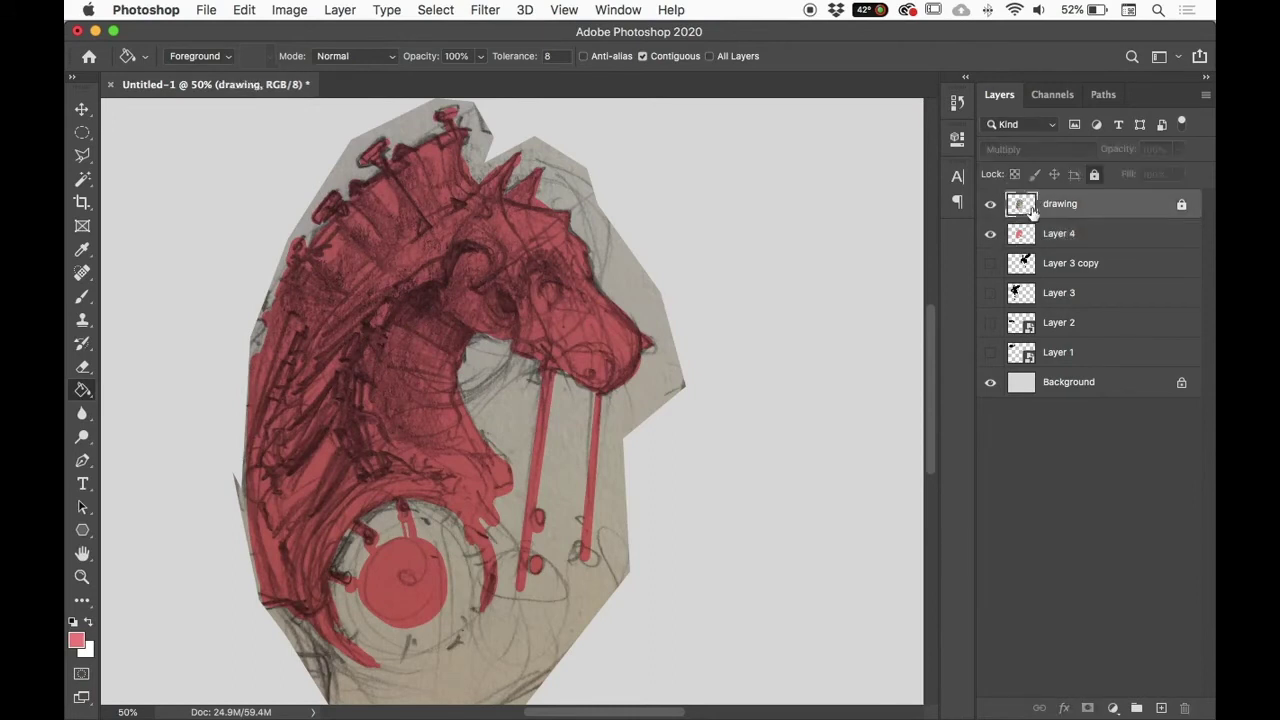
pyautogui.click(1022, 234)
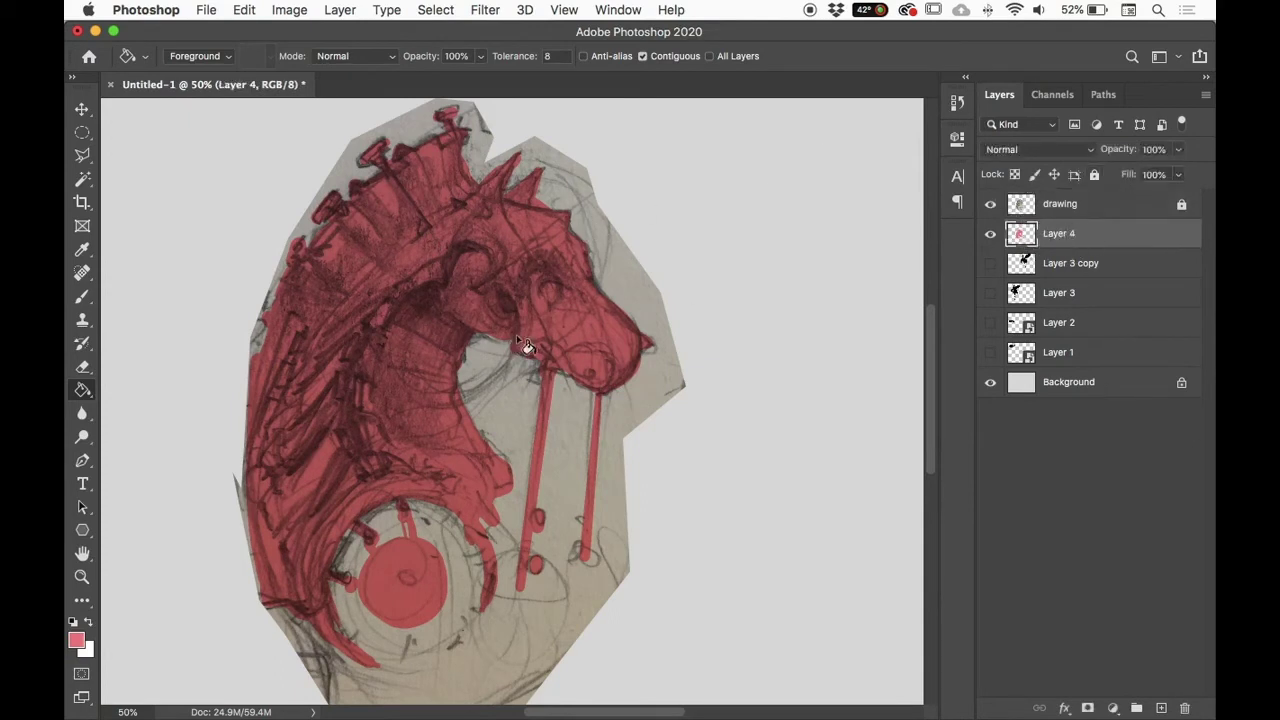
pyautogui.press('b')
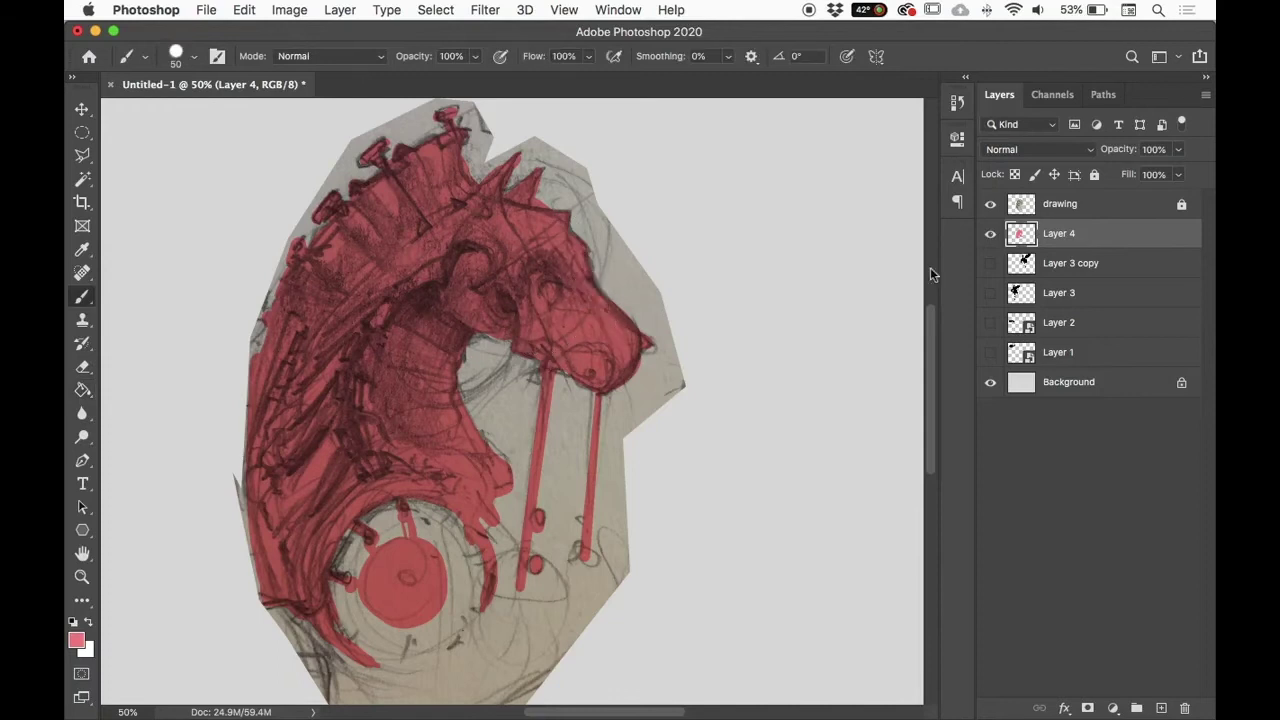
pyautogui.click(990, 206)
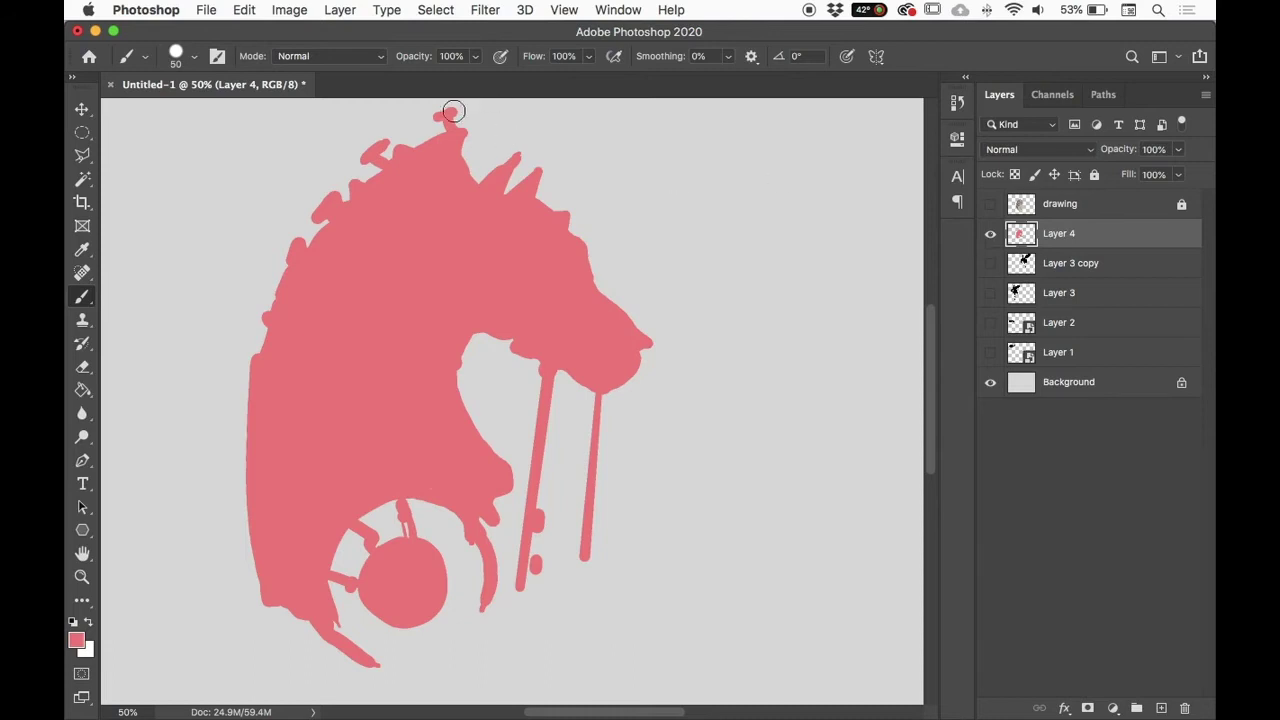
pyautogui.click(991, 205)
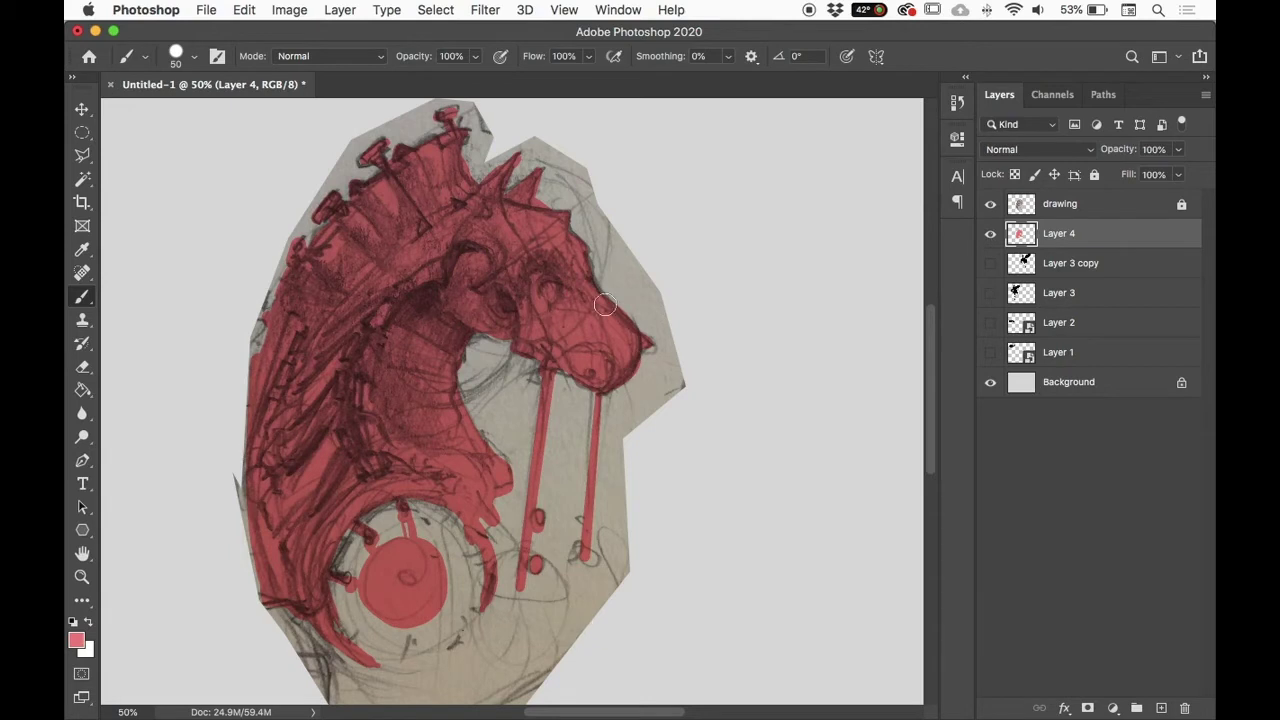
# Step: Move pink to the background colour and set the foreground colour to a medium blue
pyautogui.click(88, 622)
pyautogui.click(76, 640)
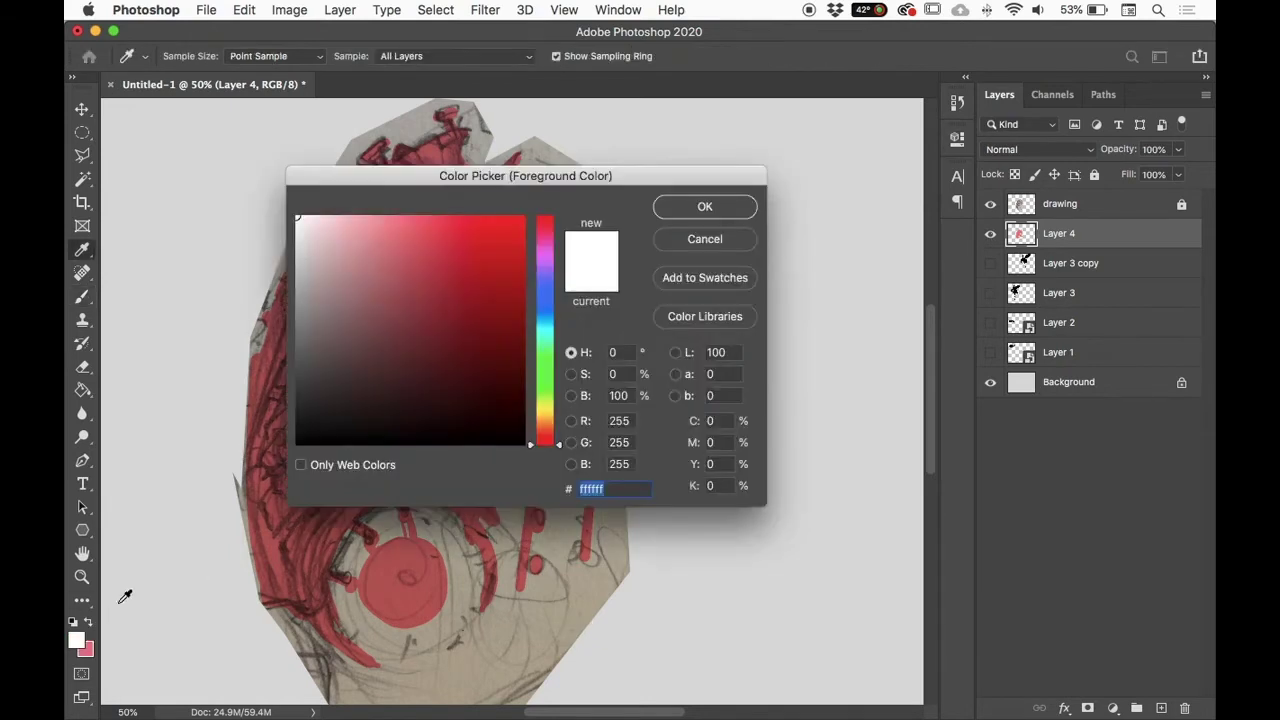
pyautogui.click(545, 298)
pyautogui.click(494, 337)
pyautogui.click(705, 206)
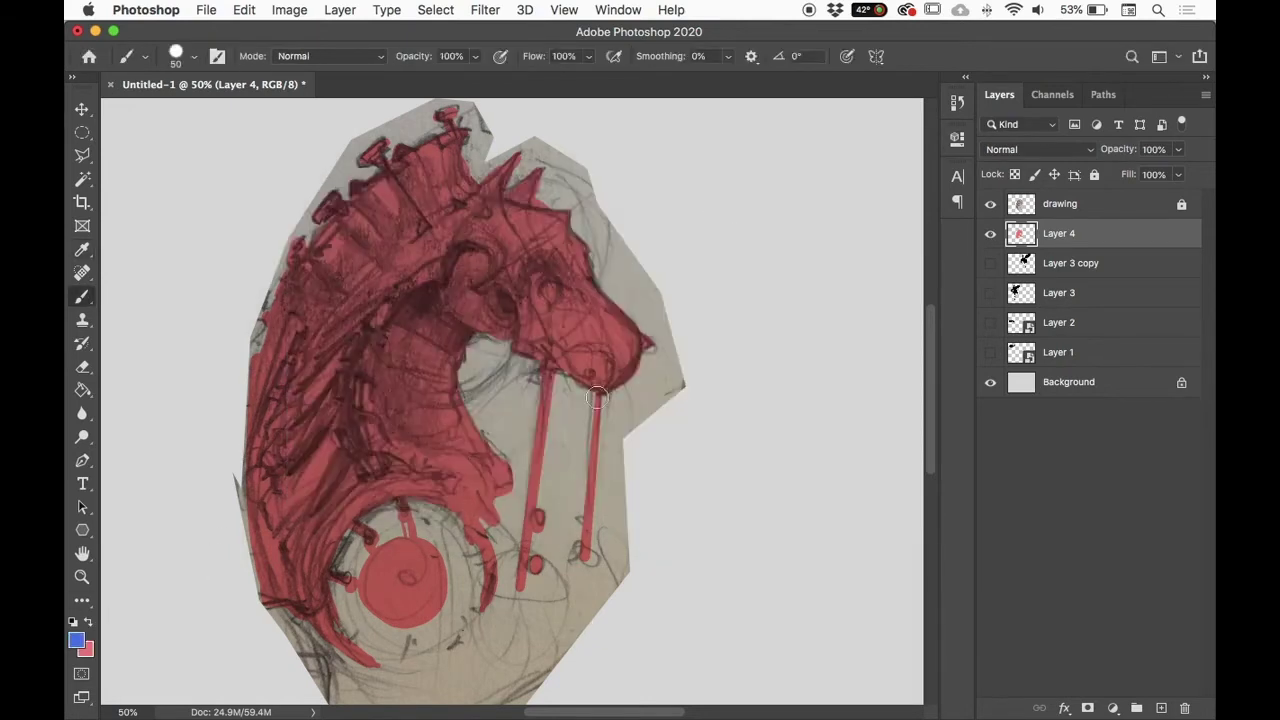
# Step: Try blue brush strokes around the outside of the horse silhouette on Layer 4 and undo them all
pyautogui.moveTo(636, 398)
pyautogui.mouseDown()
pyautogui.moveTo(671, 403)
pyautogui.moveTo(682, 370)
pyautogui.mouseUp()
pyautogui.moveTo(620, 232); pyautogui.dragTo(657, 268)
pyautogui.moveTo(494, 375)
pyautogui.mouseDown()
pyautogui.moveTo(515, 400)
pyautogui.moveTo(506, 372)
pyautogui.mouseUp()
pyautogui.moveTo(549, 422); pyautogui.dragTo(550, 478)
pyautogui.moveTo(626, 455); pyautogui.dragTo(622, 510)
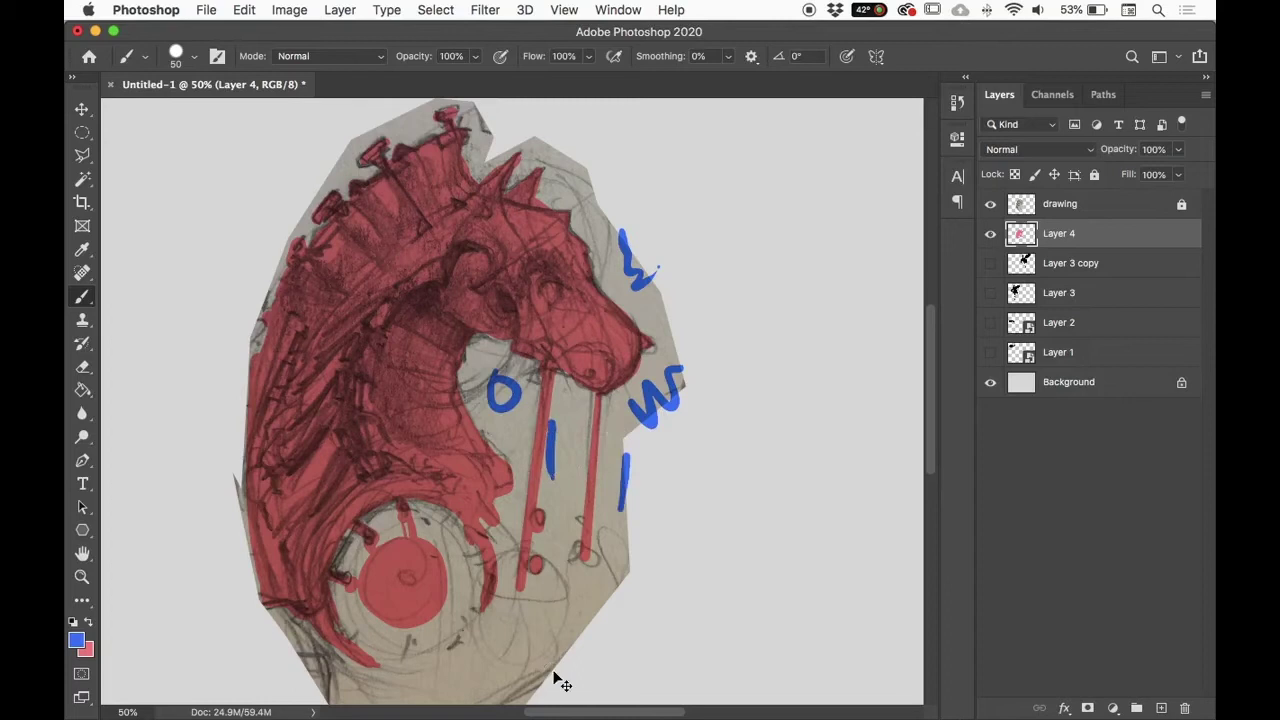
pyautogui.press('super+z')
pyautogui.press('super+z')
pyautogui.press('super+z')
pyautogui.press('super+z')
pyautogui.press('super+z')
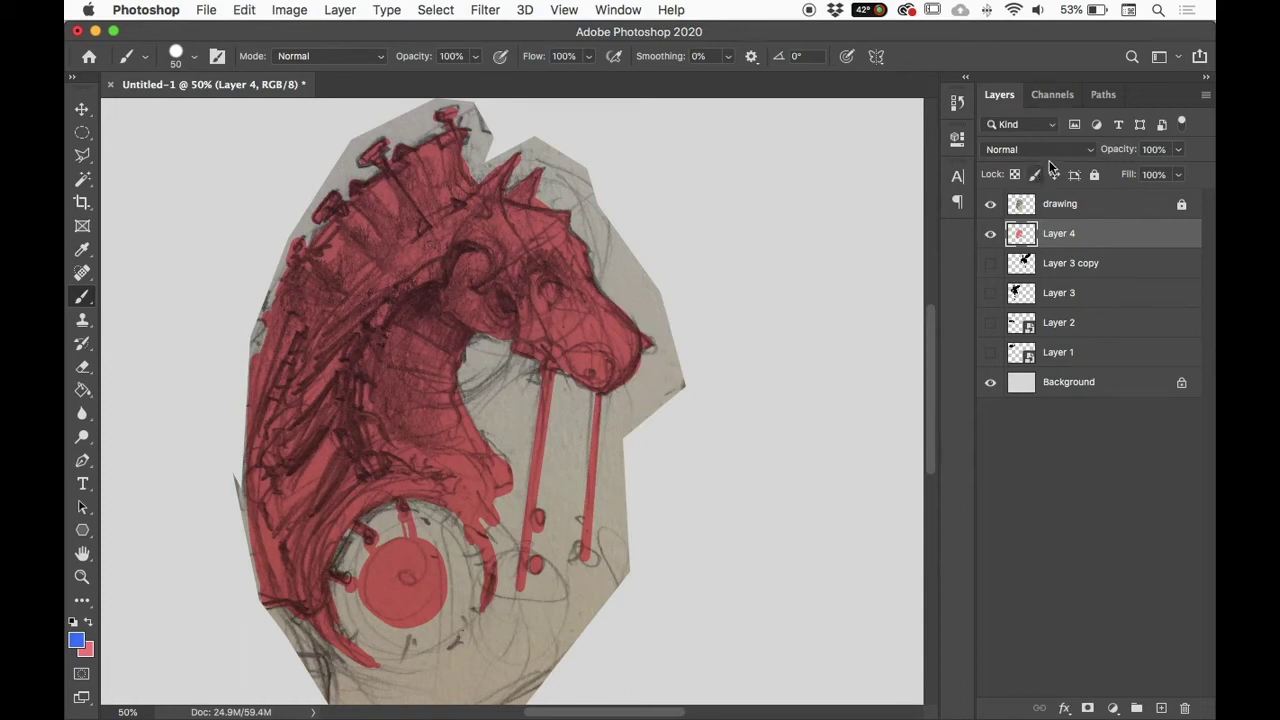
# Step: Unlock the drawing layer and load the pink silhouette of Layer 4 as a selection
pyautogui.click(1040, 206)
pyautogui.click(1094, 176)
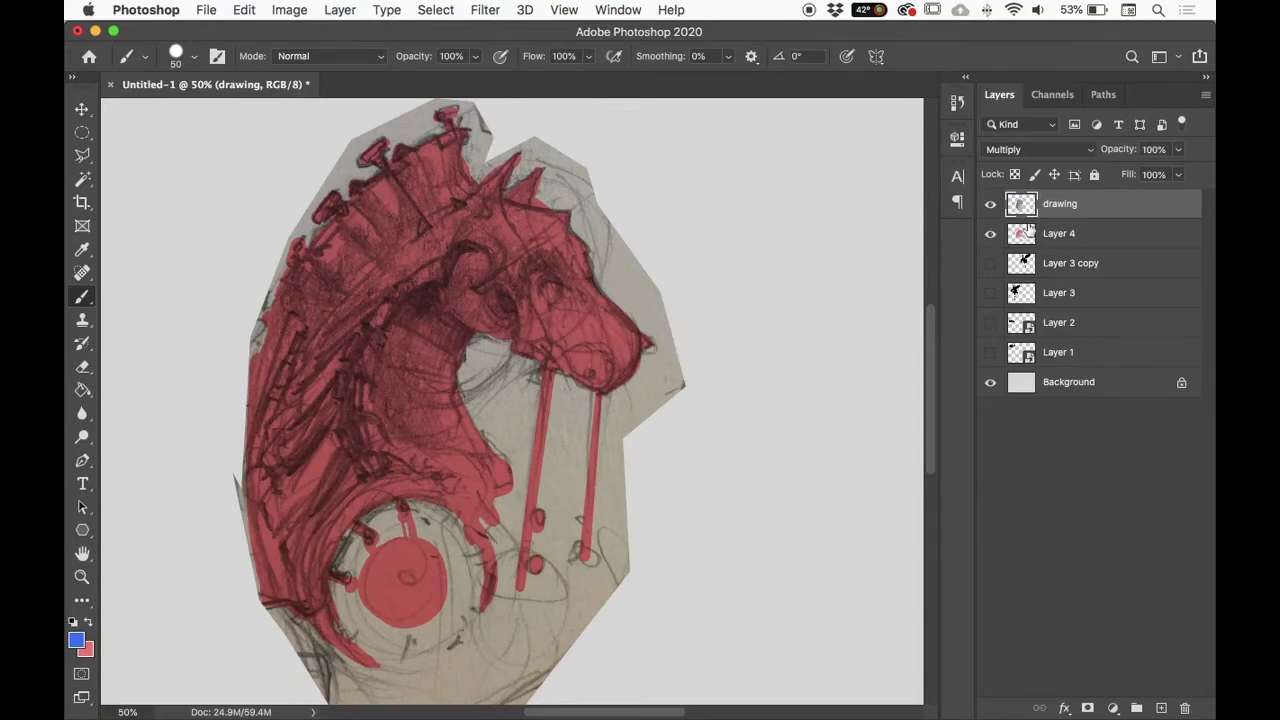
pyautogui.click(990, 233)
pyautogui.click(991, 233)
pyautogui.keyDown('super'); pyautogui.click(1022, 235); pyautogui.keyUp('super')
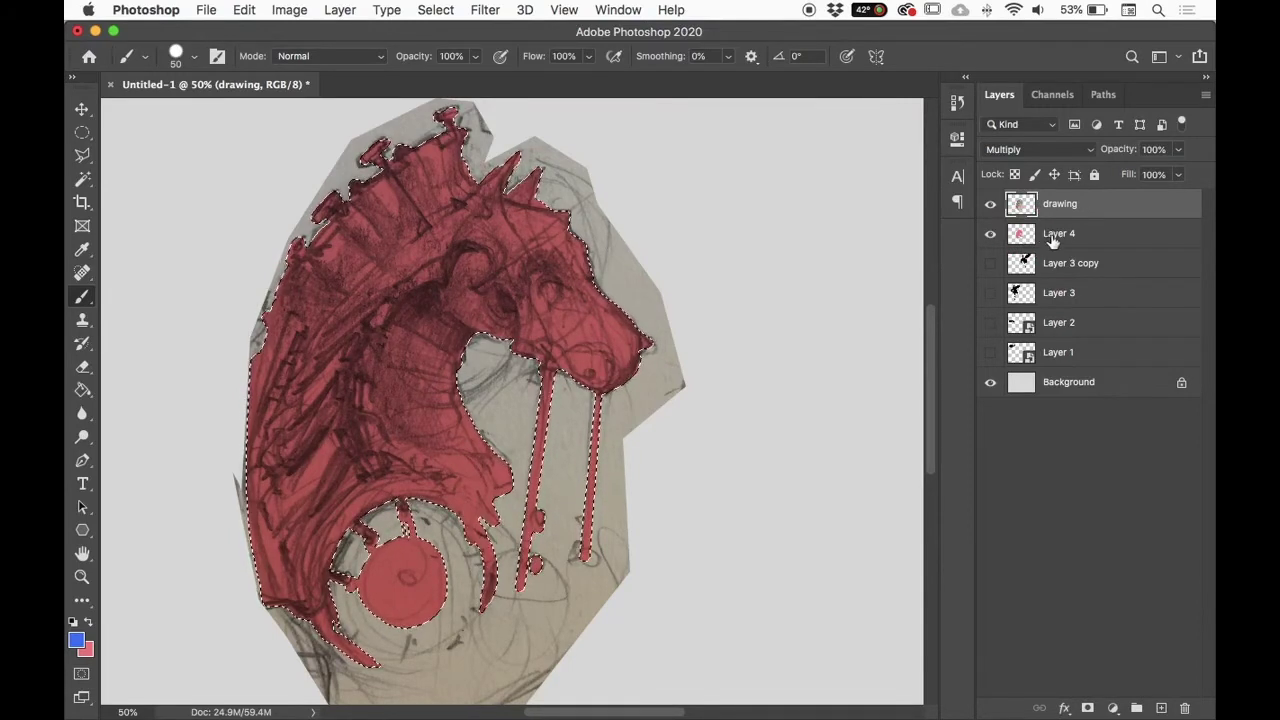
# Step: Check the silhouette selection with the drawing hidden and shown, and add a layer mask to the drawing from that selection
pyautogui.click(1052, 234)
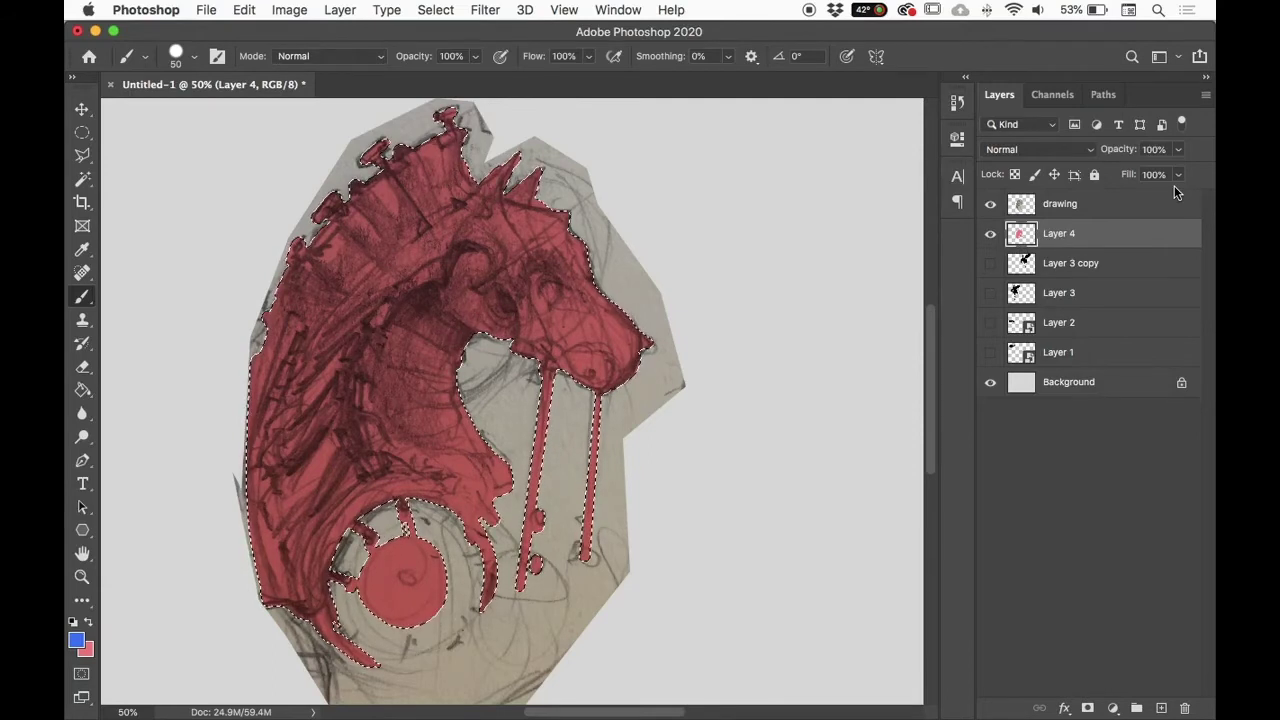
pyautogui.click(990, 203)
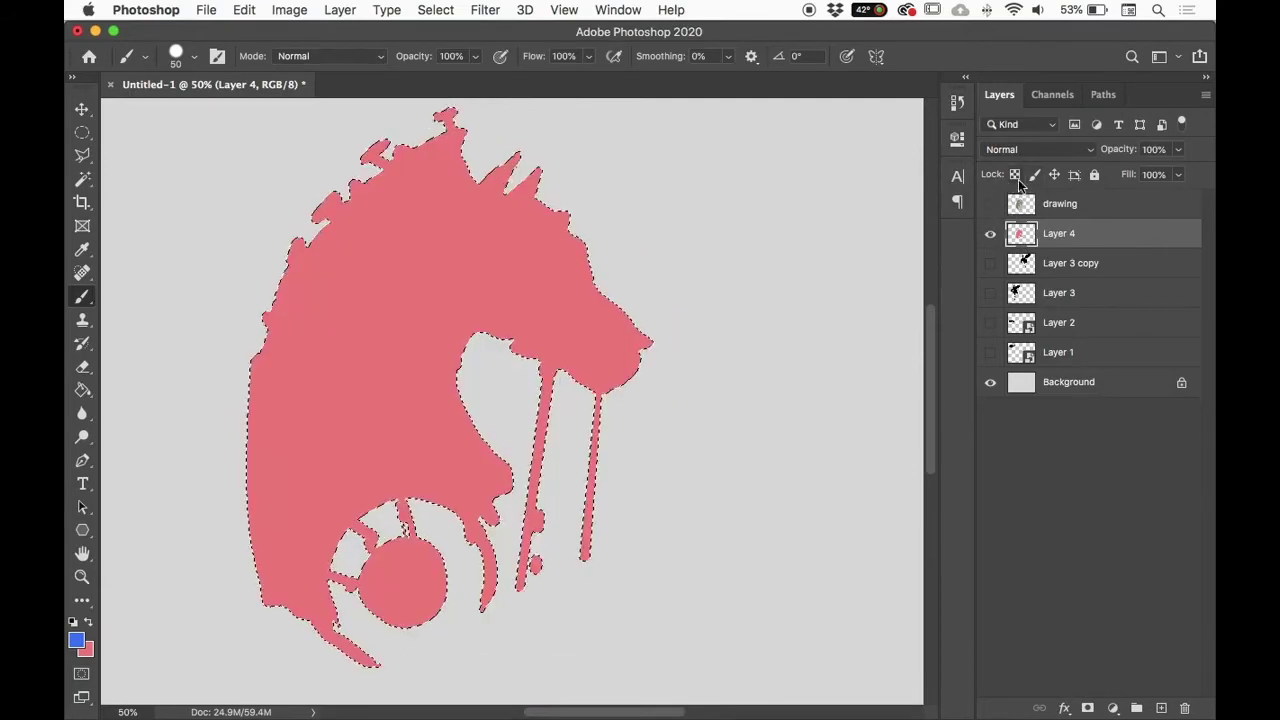
pyautogui.click(990, 203)
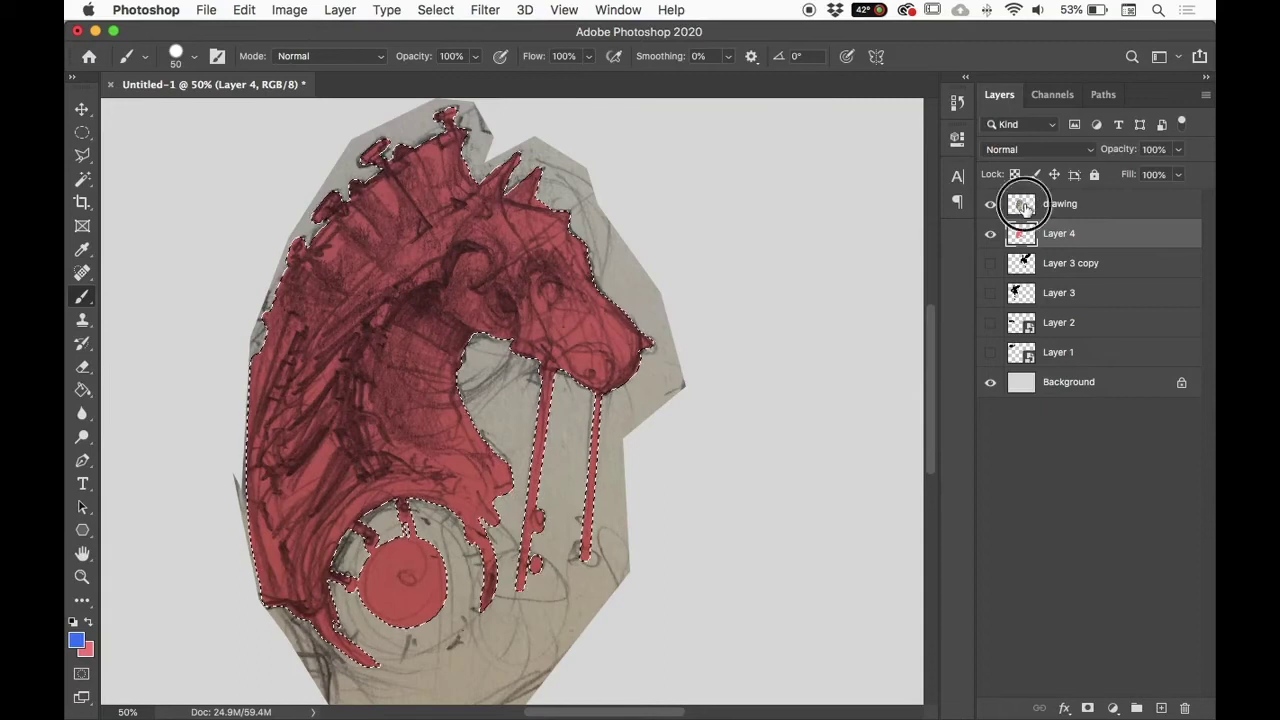
pyautogui.click(1025, 205)
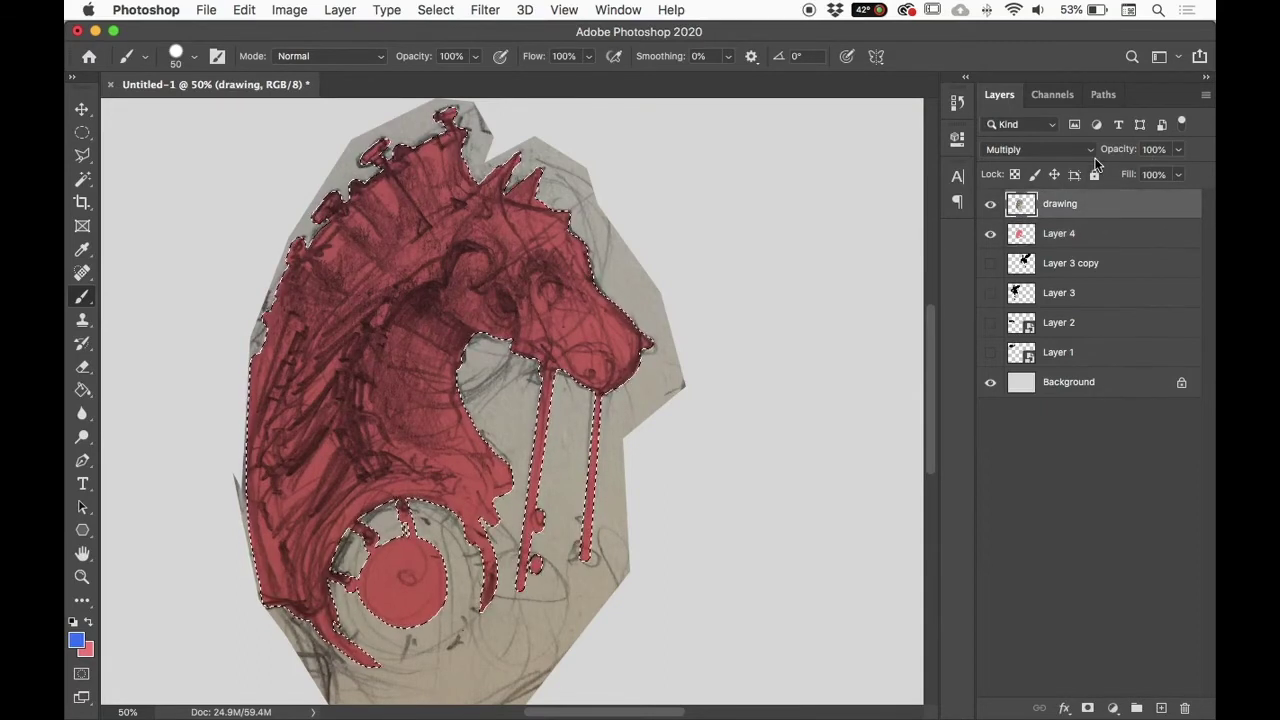
pyautogui.click(1088, 708)
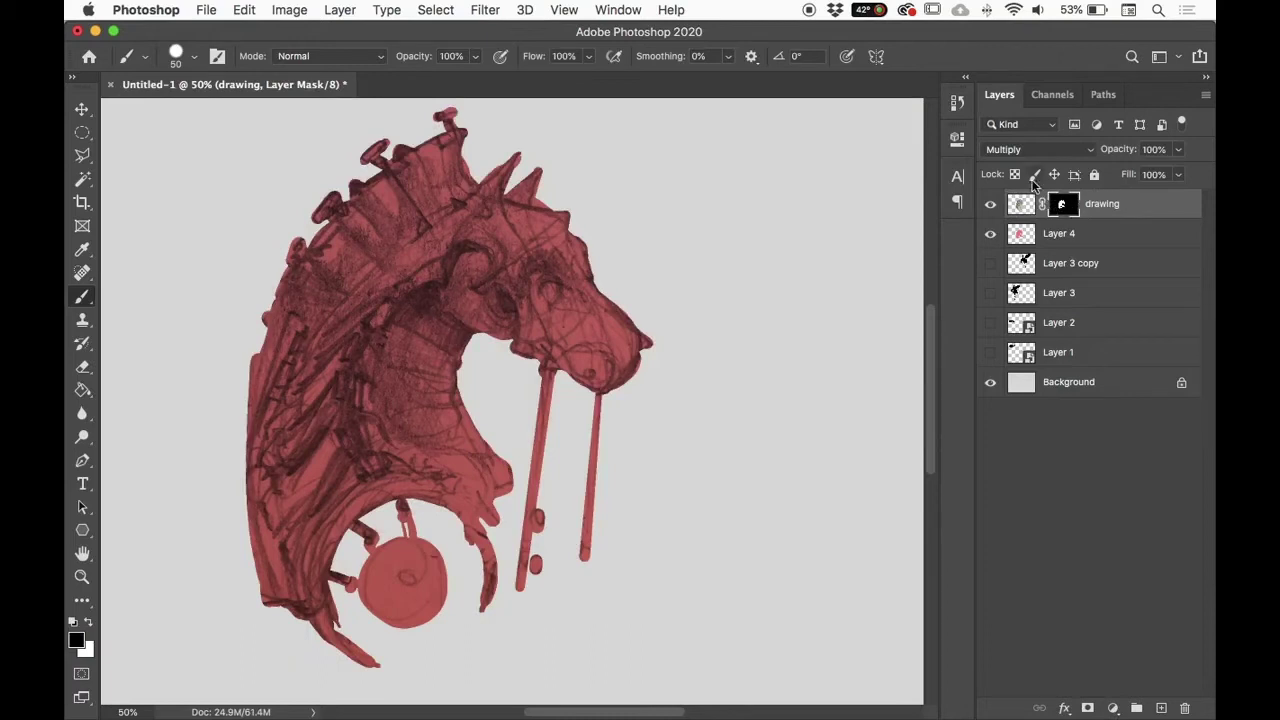
# Step: Compare the drawing with its layer mask disabled and enabled, and lock the drawing layer's position
pyautogui.moveTo(1064, 204); pyautogui.dragTo(1064, 206)
pyautogui.rightClick(1066, 204)
pyautogui.click(1047, 207)
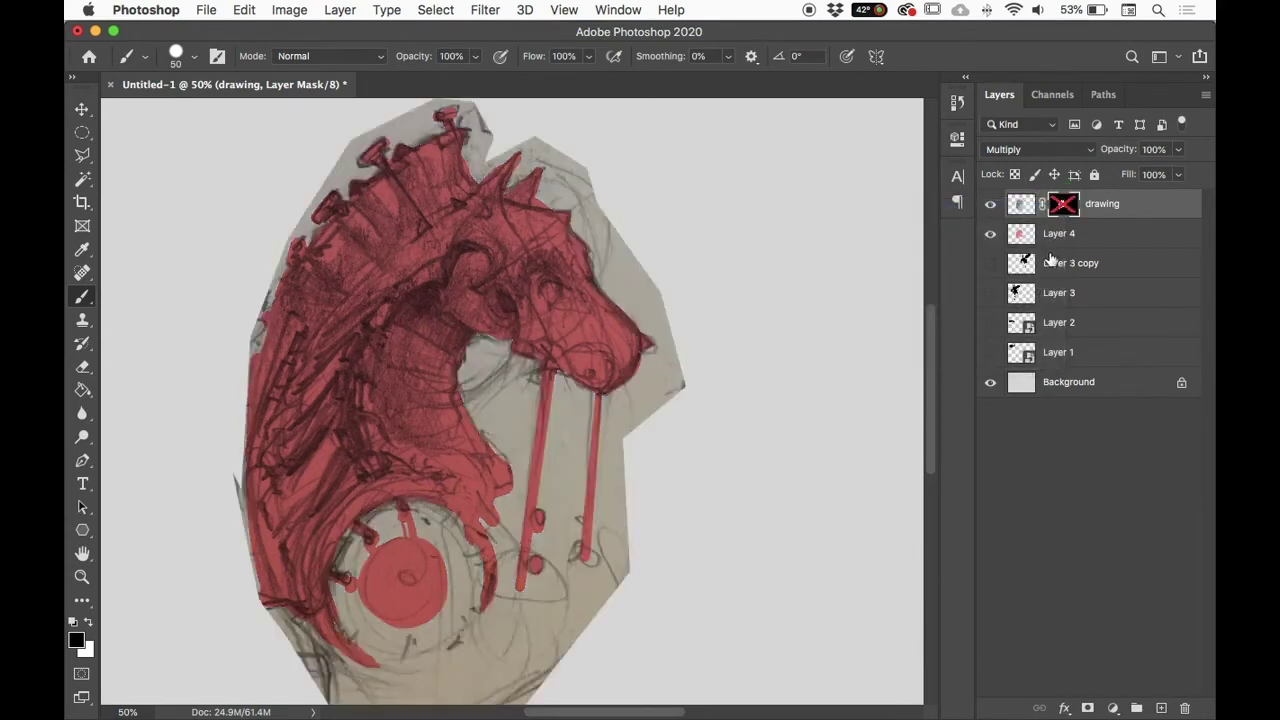
pyautogui.keyDown('shift'); pyautogui.click(1066, 206); pyautogui.keyUp('shift')
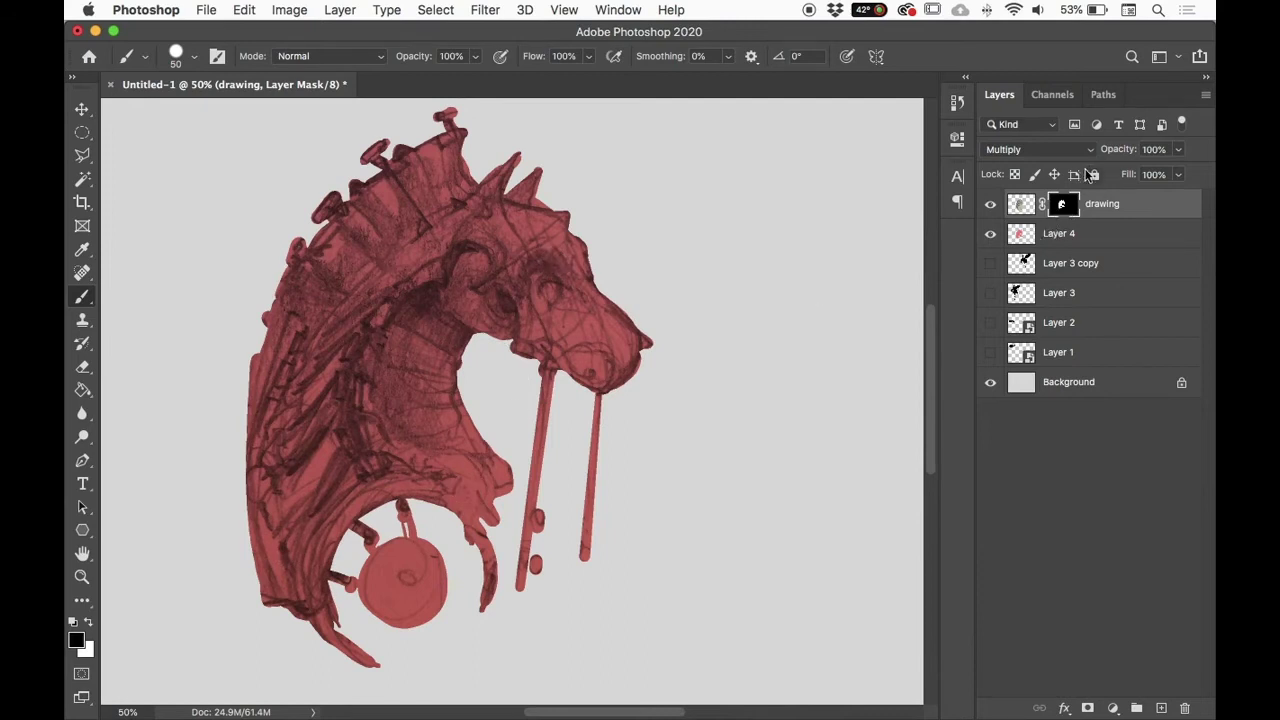
pyautogui.click(1054, 174)
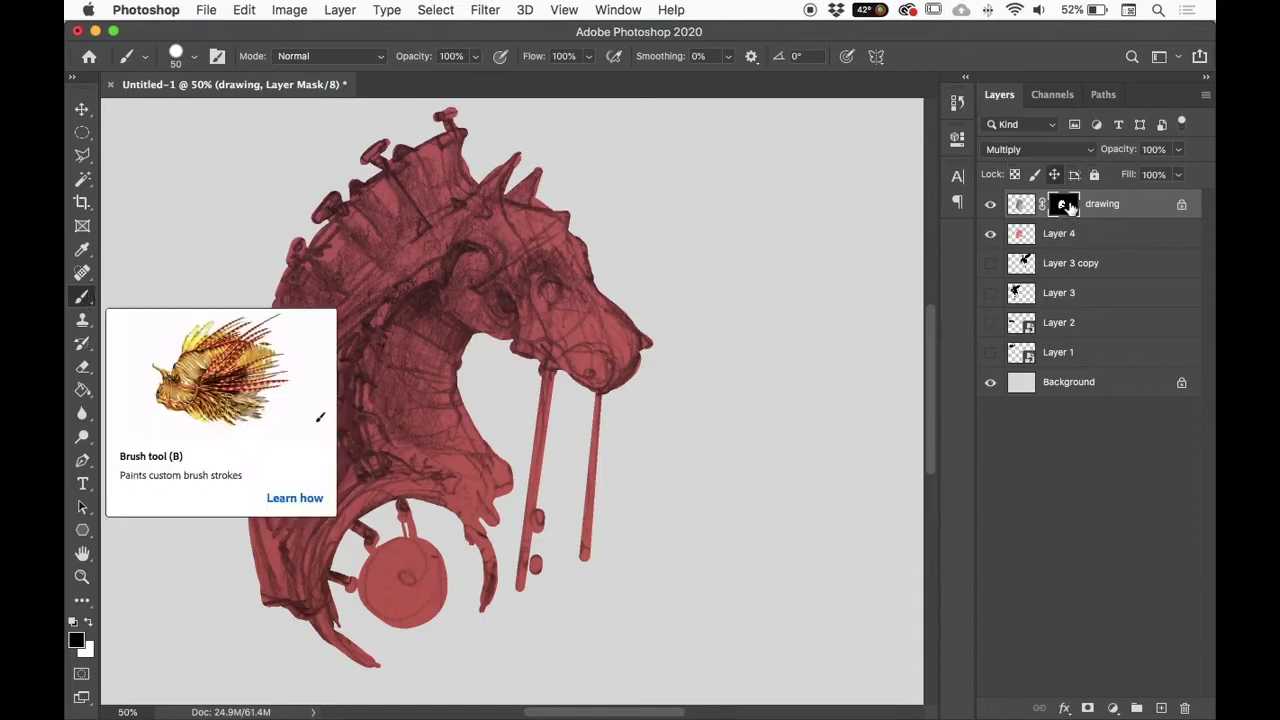
# Step: Try painting in black on the drawing's layer mask around the neck, and undo the strokes
pyautogui.click(1021, 204)
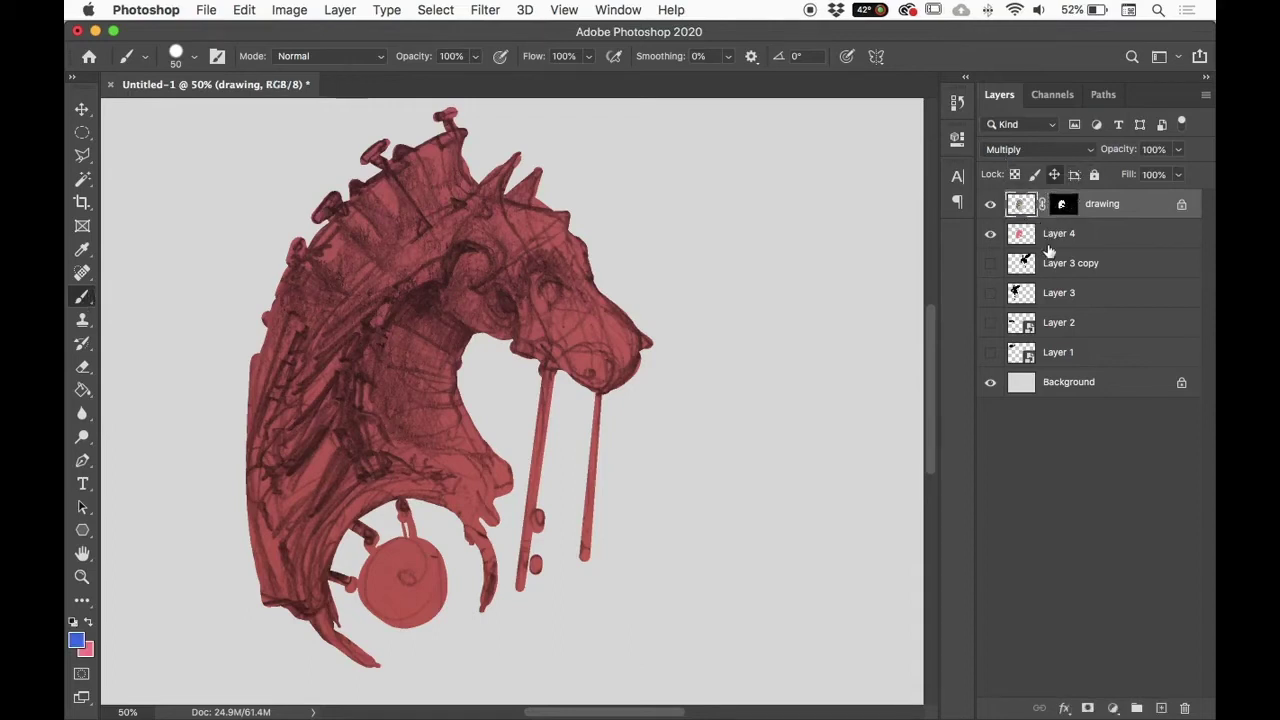
pyautogui.click(1062, 204)
pyautogui.click(1018, 207)
pyautogui.click(1062, 205)
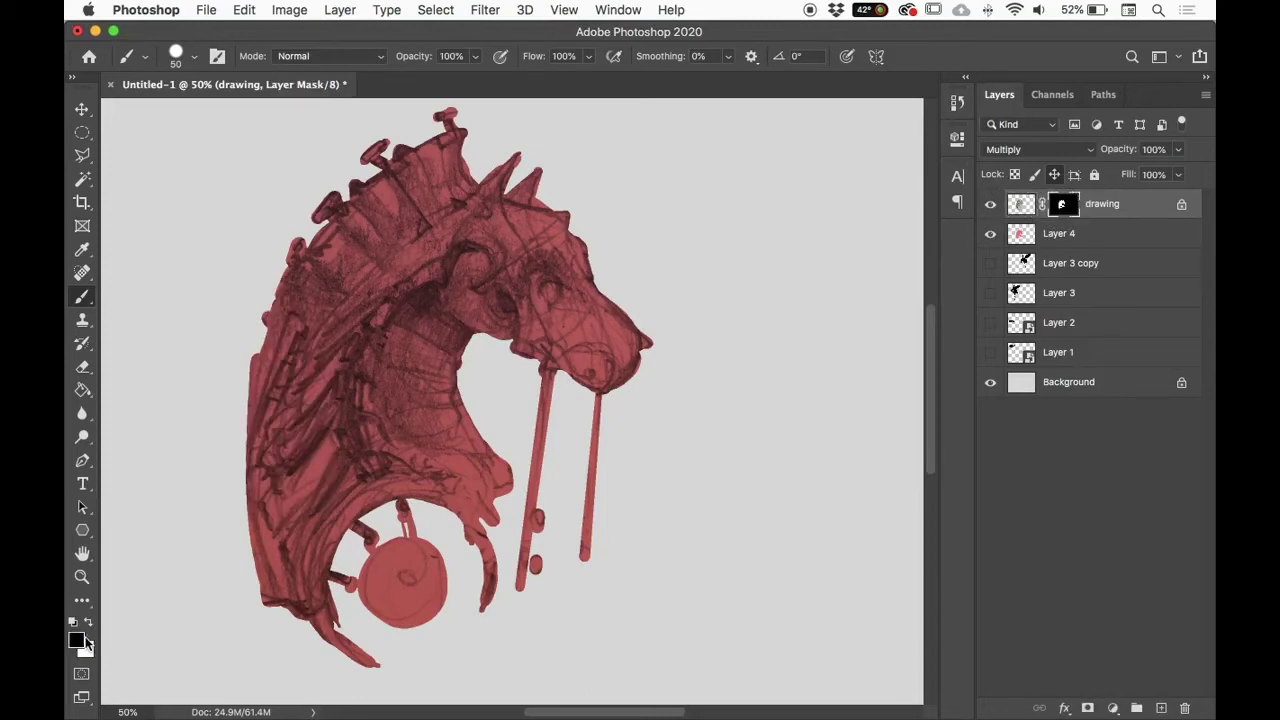
pyautogui.moveTo(451, 369)
pyautogui.mouseDown()
pyautogui.moveTo(495, 443)
pyautogui.moveTo(467, 507)
pyautogui.mouseUp()
pyautogui.press('super+z')
pyautogui.press('super+z')
pyautogui.press('super+z')
pyautogui.press('super+z')
# Step: Try painting in white on the mask near the neck, undo it, and compare the artwork with the drawing hidden and shown
pyautogui.press('x')
pyautogui.moveTo(451, 402)
pyautogui.mouseDown()
pyautogui.moveTo(498, 403)
pyautogui.moveTo(469, 398)
pyautogui.moveTo(499, 387)
pyautogui.moveTo(498, 438)
pyautogui.mouseUp()
pyautogui.press('super+z')
pyautogui.press('super+z')
pyautogui.click(991, 205)
pyautogui.click(991, 205)
pyautogui.click(991, 205)
pyautogui.click(991, 205)
# Step: Brighten the drawing image itself with Levels, setting midtones to 1.20, raising the black input and lowering the white input
pyautogui.click(289, 10)
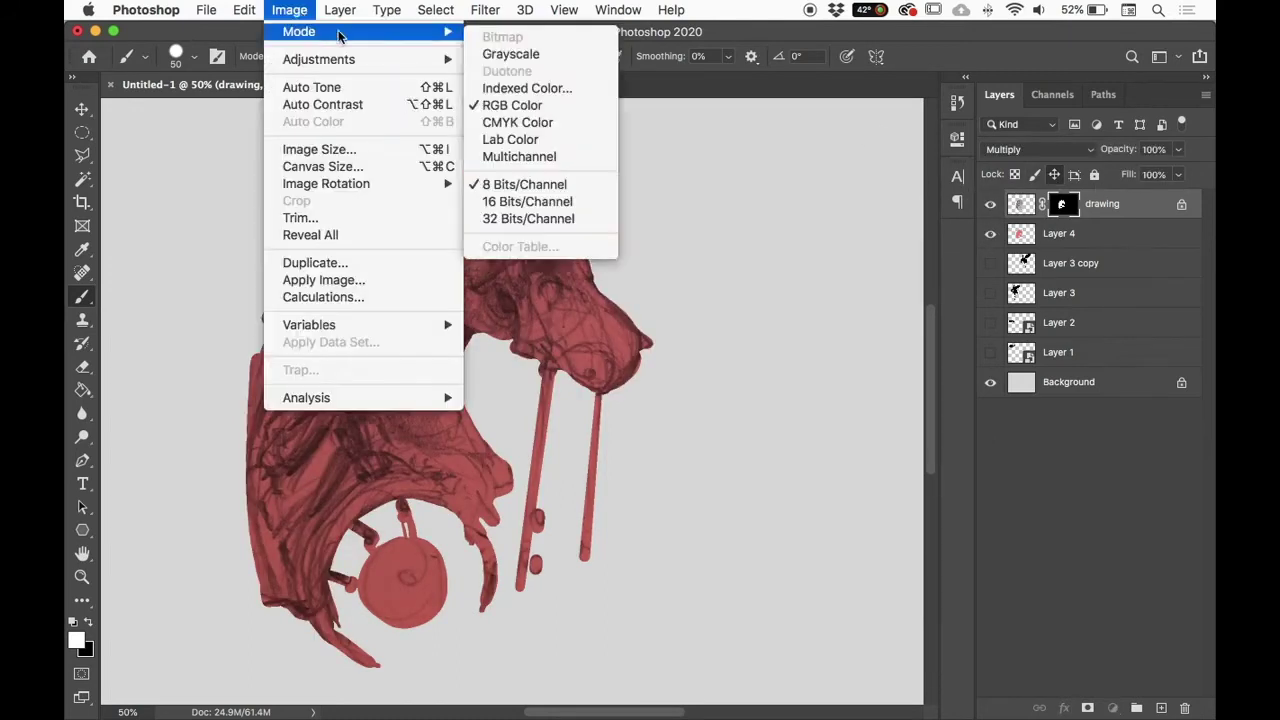
pyautogui.click(1022, 207)
pyautogui.click(289, 10)
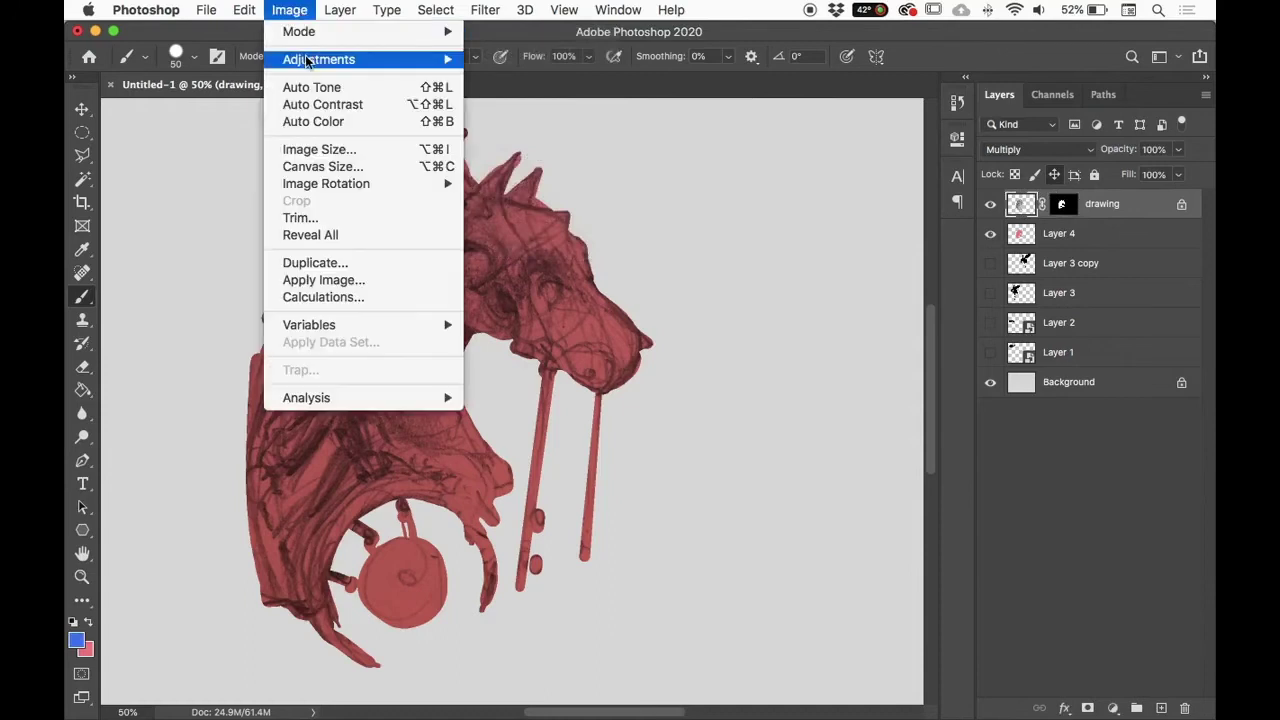
pyautogui.moveTo(320, 60)
pyautogui.click(580, 77)
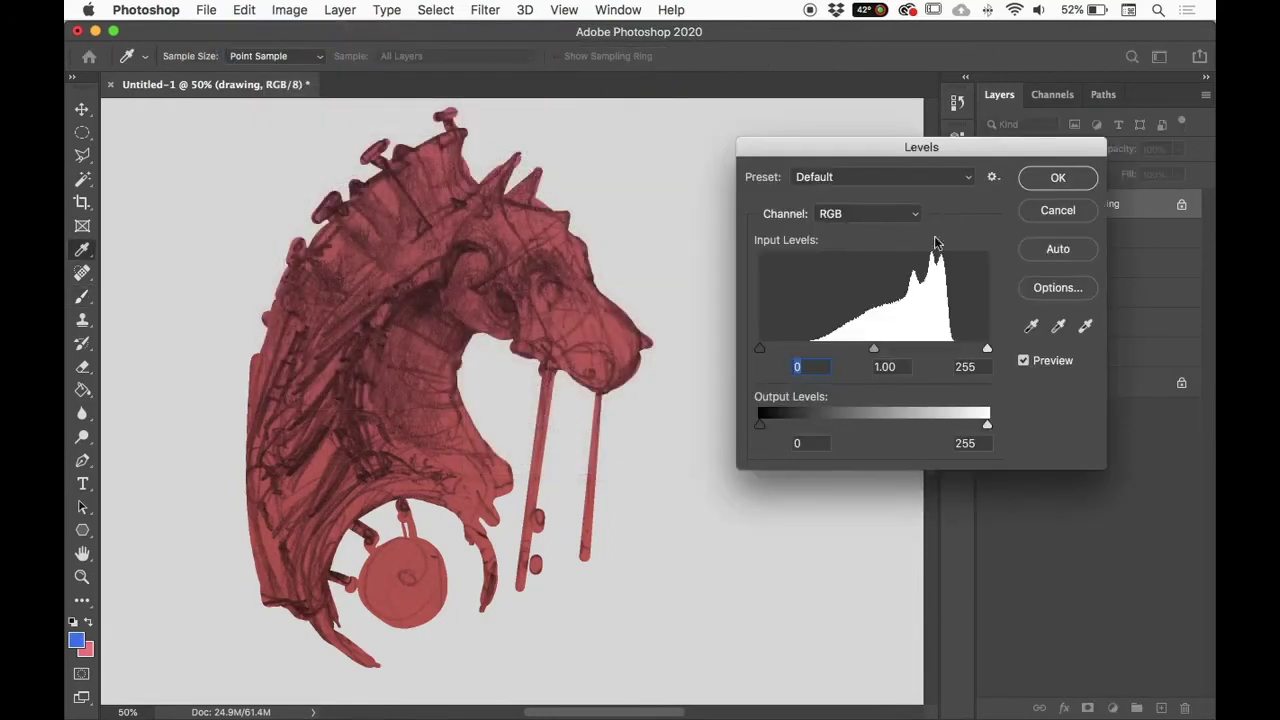
pyautogui.moveTo(874, 349)
pyautogui.mouseDown()
pyautogui.moveTo(889, 349)
pyautogui.moveTo(858, 349)
pyautogui.mouseUp()
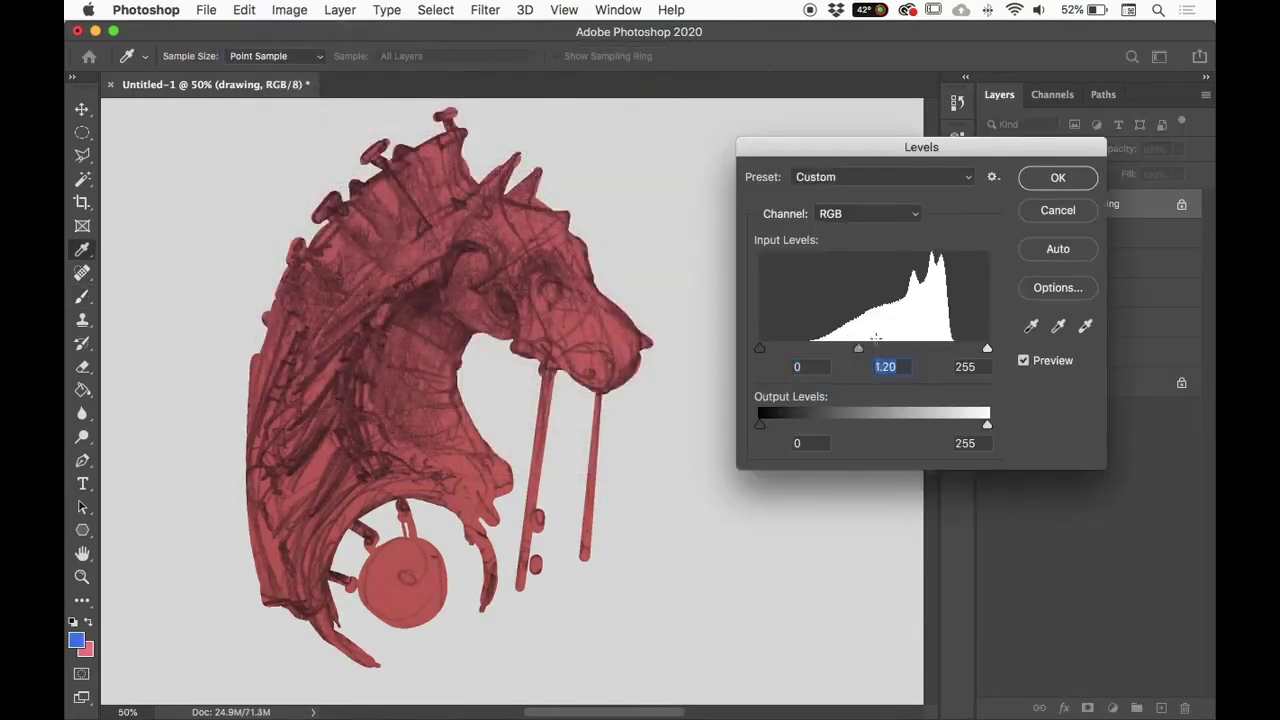
pyautogui.moveTo(758, 350); pyautogui.dragTo(801, 349)
pyautogui.moveTo(987, 349); pyautogui.dragTo(936, 349)
pyautogui.click(1058, 180)
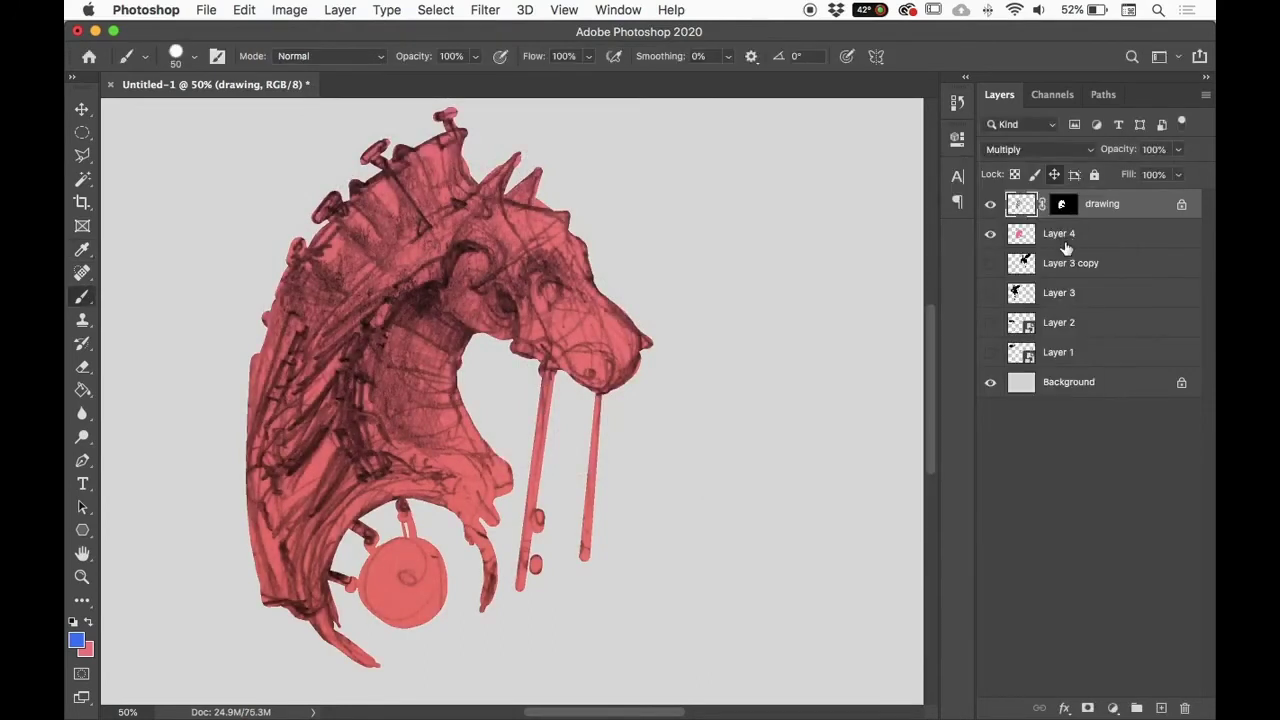
# Step: Set the drawing layer's opacity to 77% and compare the artwork with the drawing hidden and shown
pyautogui.moveTo(1113, 145); pyautogui.dragTo(1127, 158)
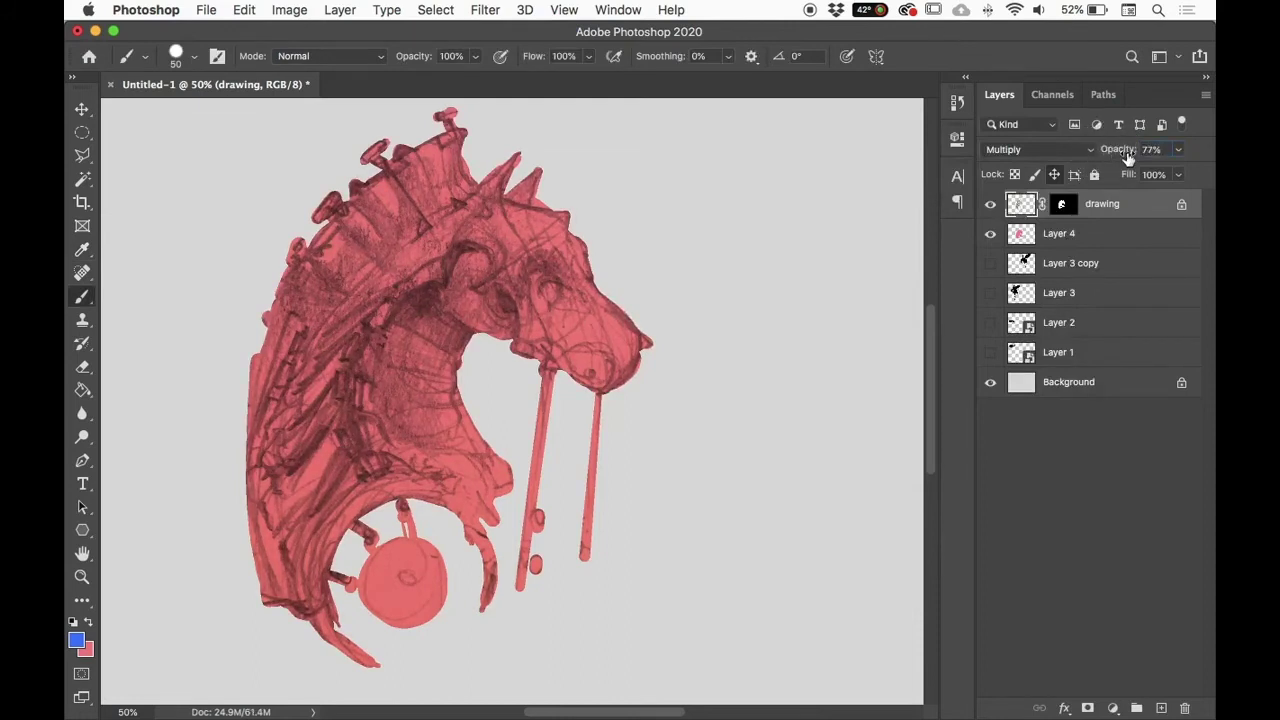
pyautogui.click(991, 204)
pyautogui.click(991, 204)
# Step: Group the drawing layer and Layer 4 together and name the group "horse"
pyautogui.click(1079, 231)
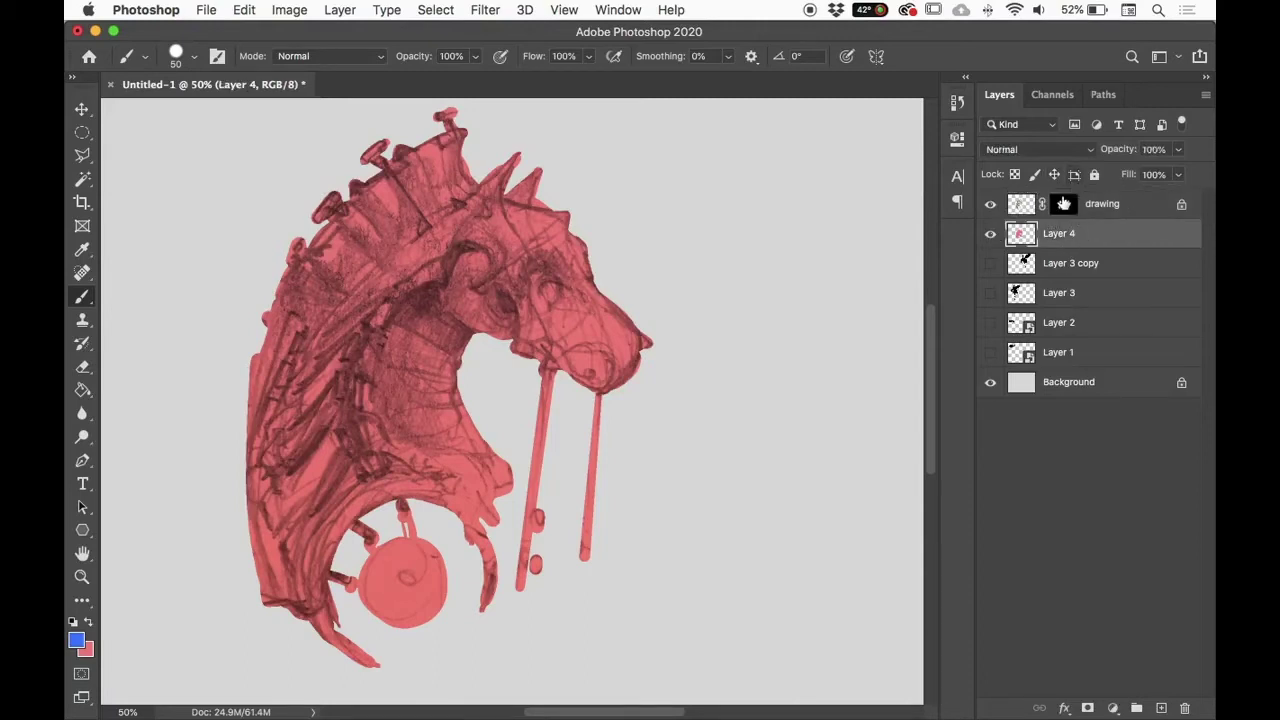
pyautogui.click(1115, 205)
pyautogui.click(1115, 228)
pyautogui.keyDown('shift'); pyautogui.click(1120, 205); pyautogui.keyUp('shift')
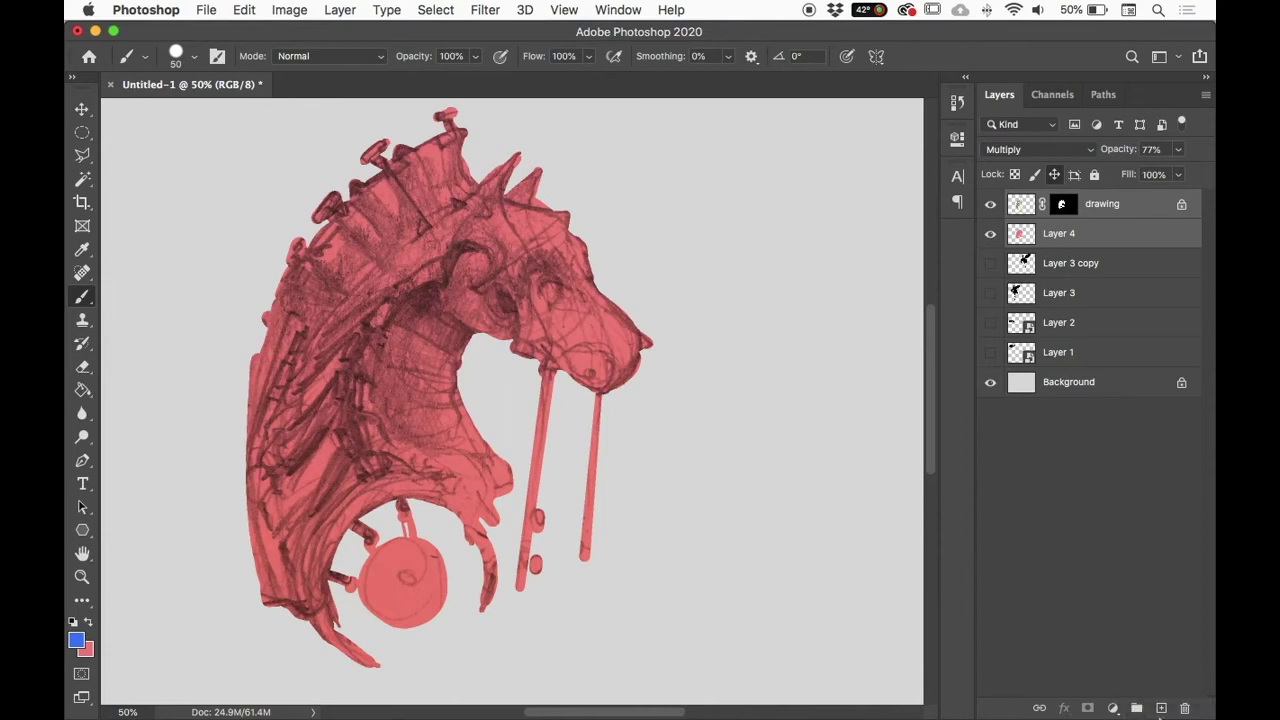
pyautogui.click(1137, 708)
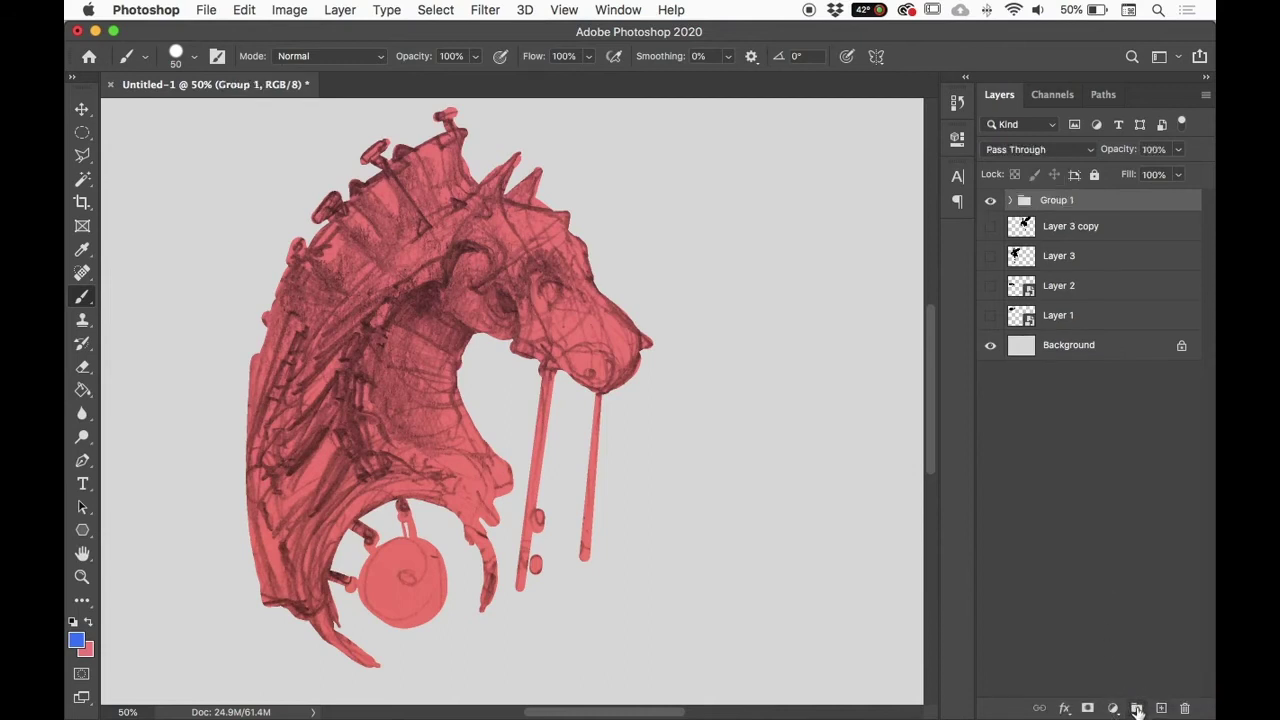
pyautogui.doubleClick(1055, 200)
pyautogui.write('horse')
# Step: Mark the horse group with the red colour label
pyautogui.click(1105, 200)
pyautogui.click(1108, 199)
pyautogui.rightClick(1107, 199)
pyautogui.moveTo(1003, 705)
pyautogui.click(1016, 612)
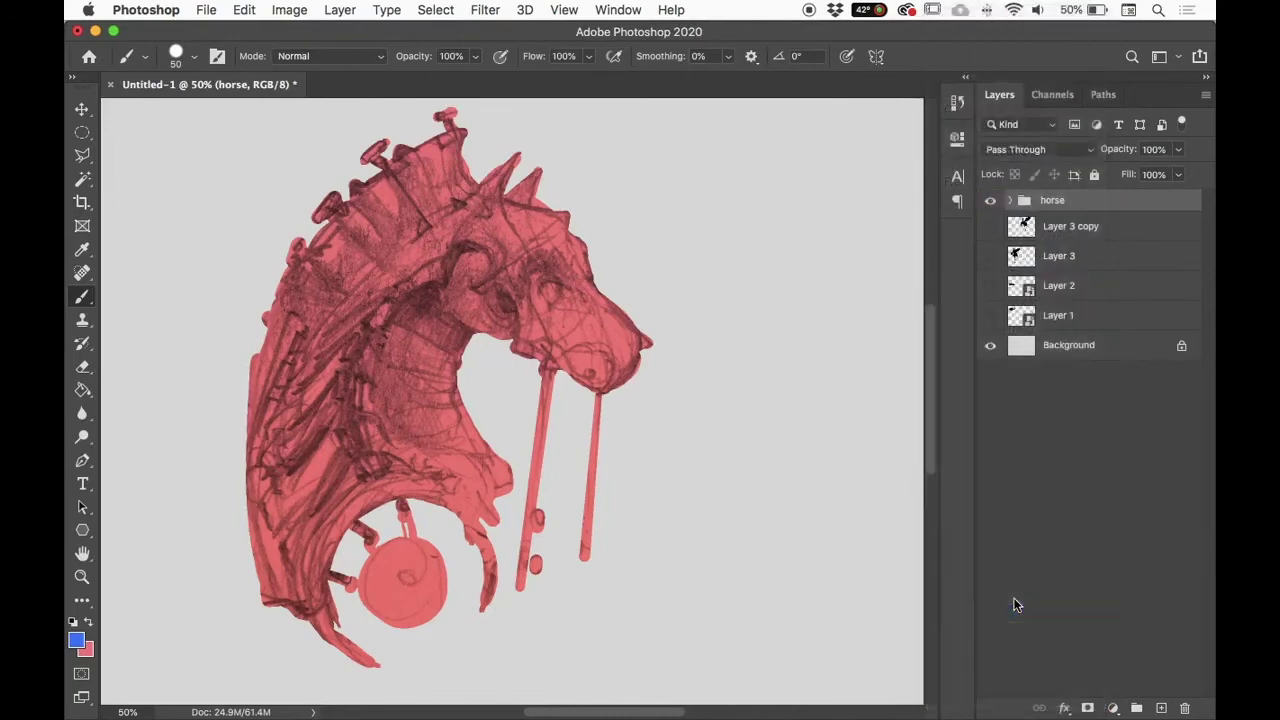
pyautogui.rightClick(1108, 201)
pyautogui.moveTo(1016, 703)
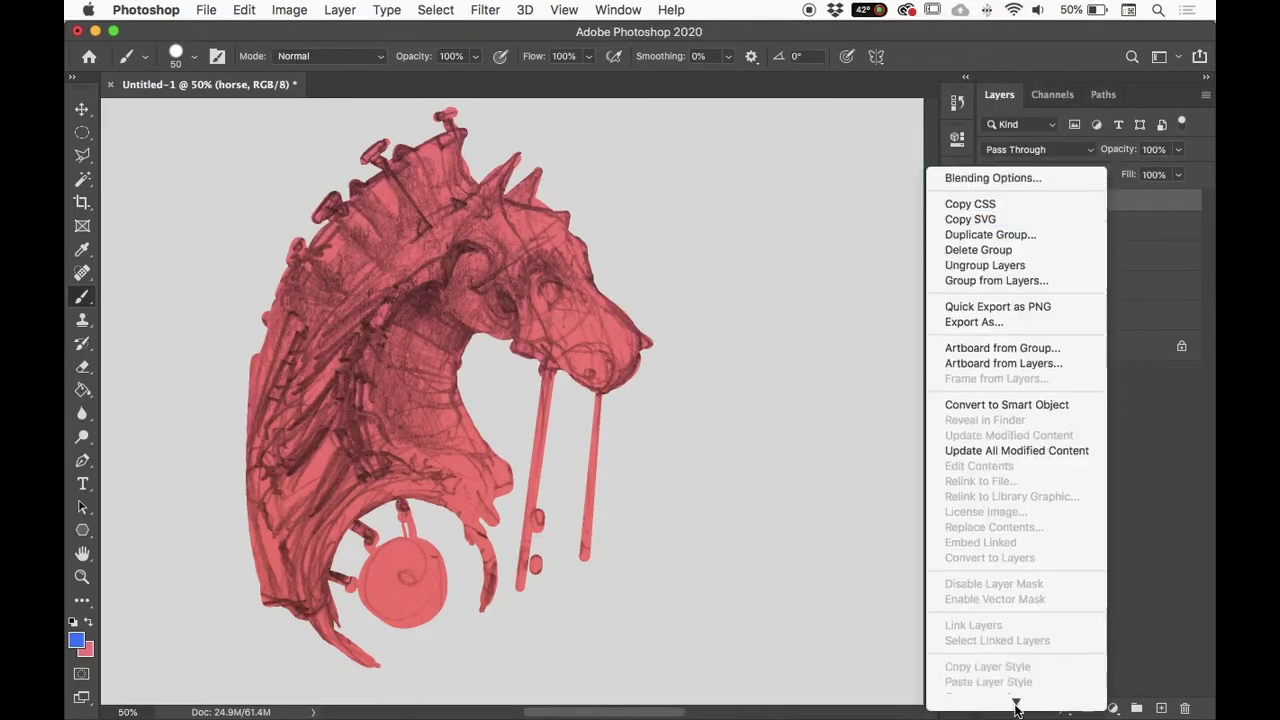
pyautogui.click(1010, 595)
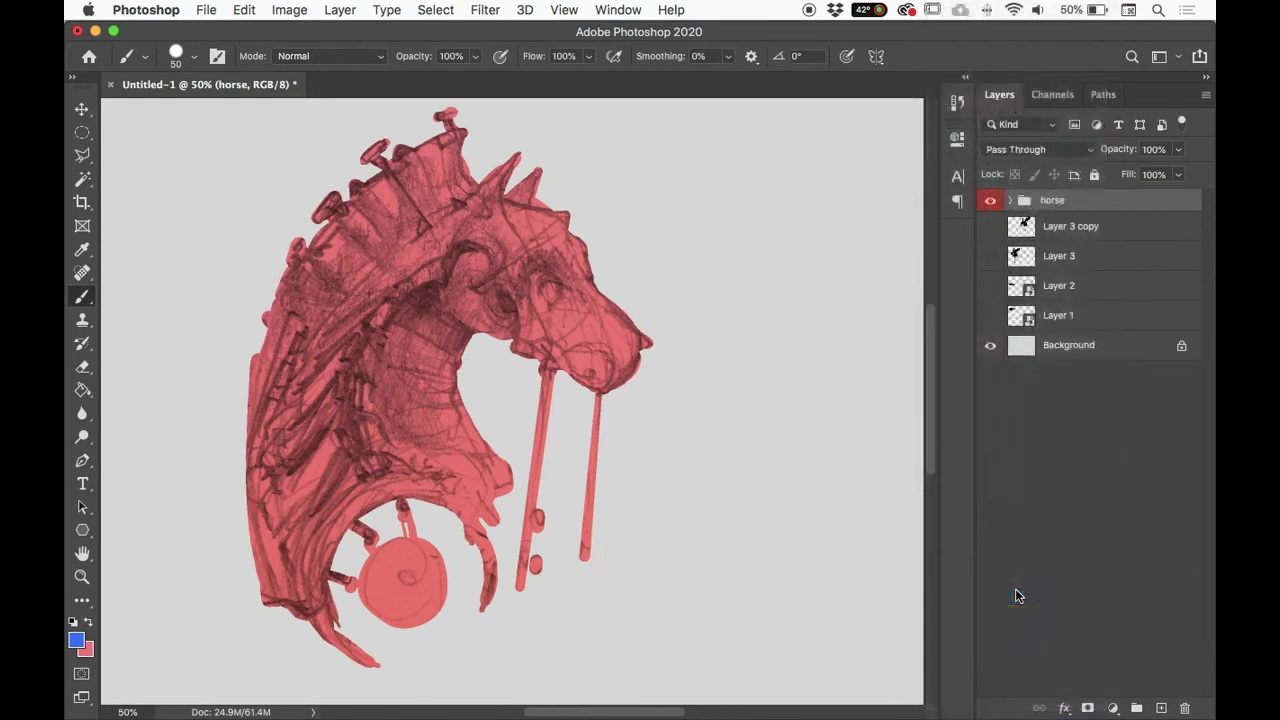
# Step: Check the horse group and its two layers by hiding and showing each, and leave the whole collapsed group hidden
pyautogui.click(990, 201)
pyautogui.click(990, 201)
pyautogui.click(1010, 200)
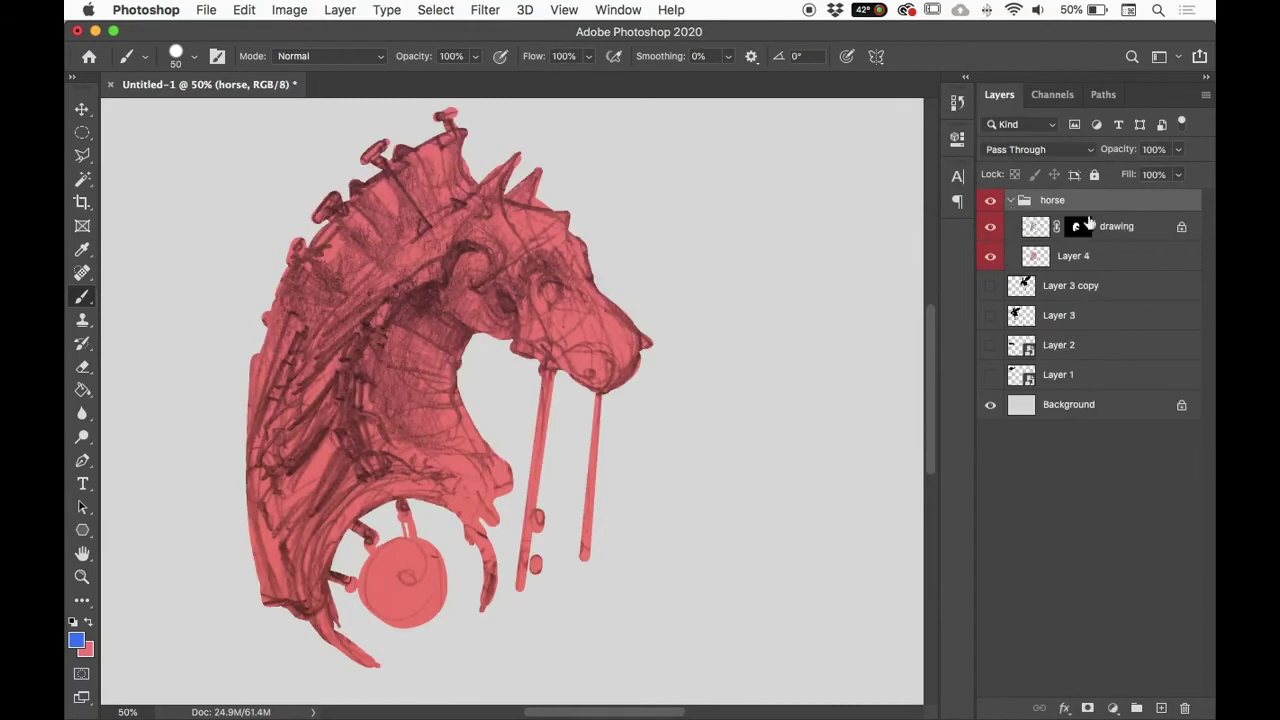
pyautogui.click(990, 227)
pyautogui.click(990, 227)
pyautogui.click(990, 256)
pyautogui.click(990, 256)
pyautogui.click(1008, 201)
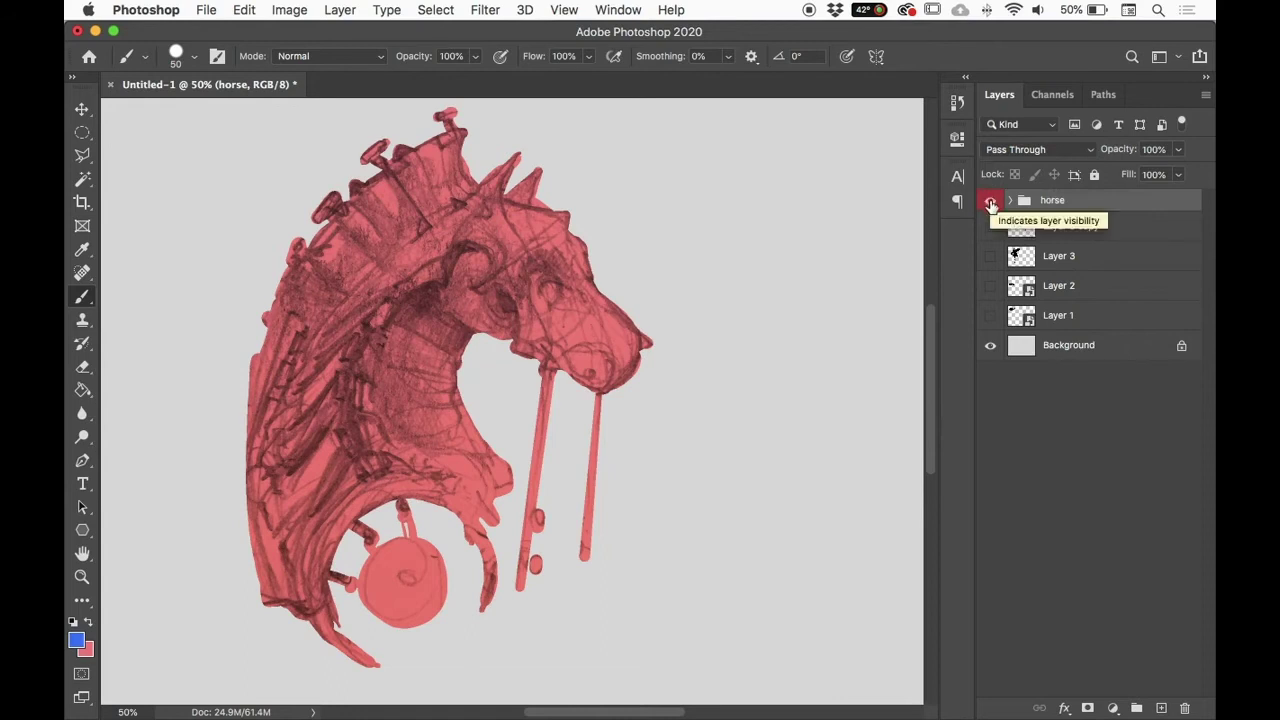
pyautogui.click(991, 203)
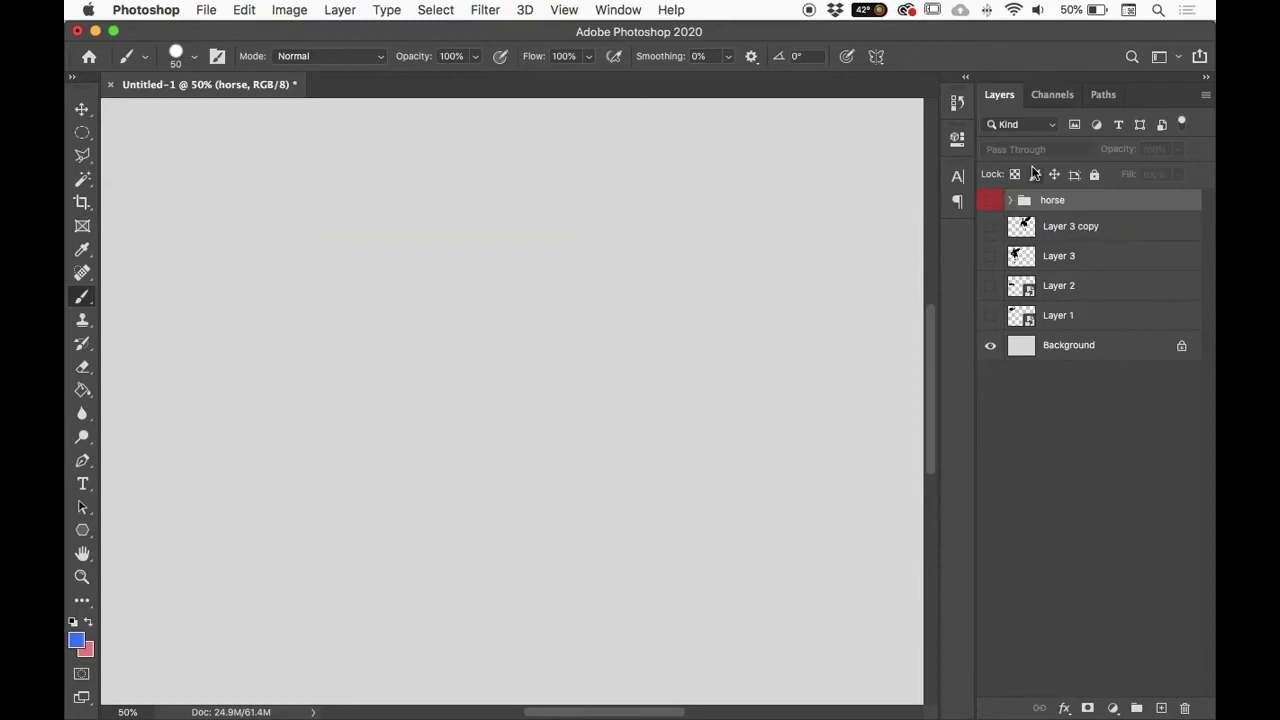
# Step: Switch to the Finder desktop, move the "parts for silohette" folder below the Ultimate Guide PDF, and open it
pyautogui.press('F11')
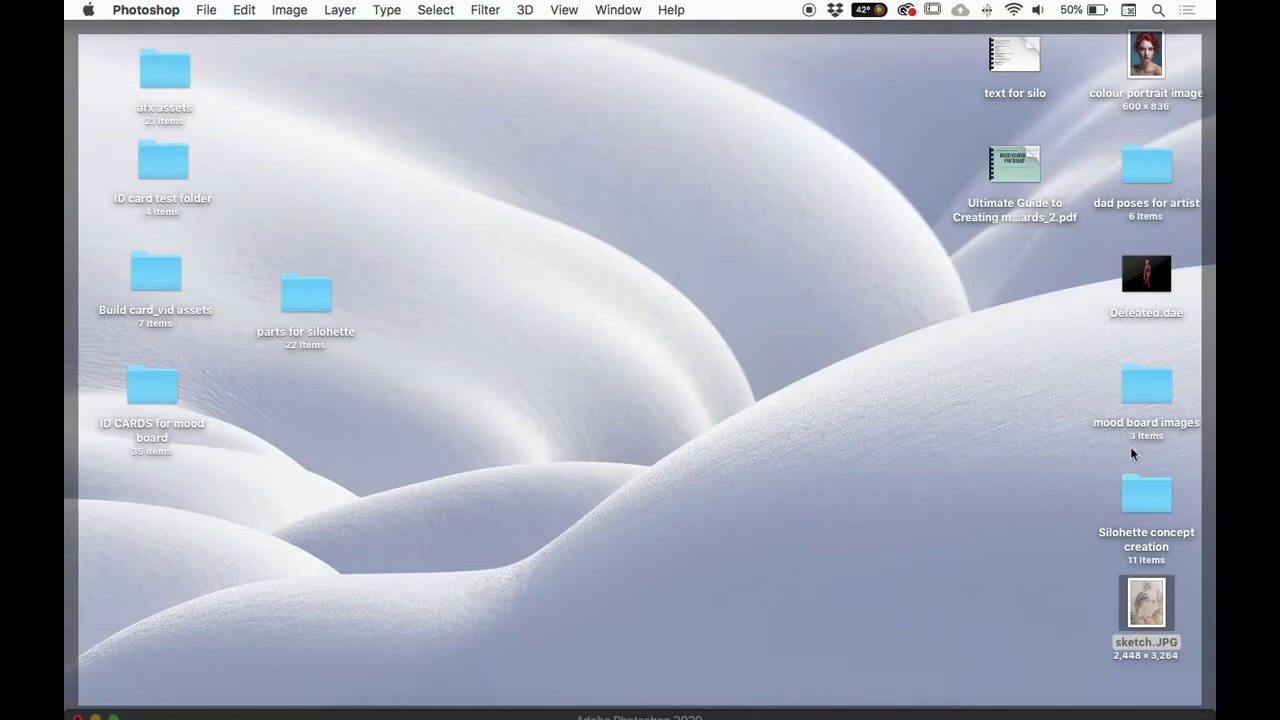
pyautogui.moveTo(300, 296); pyautogui.dragTo(1027, 302)
pyautogui.click(1027, 301)
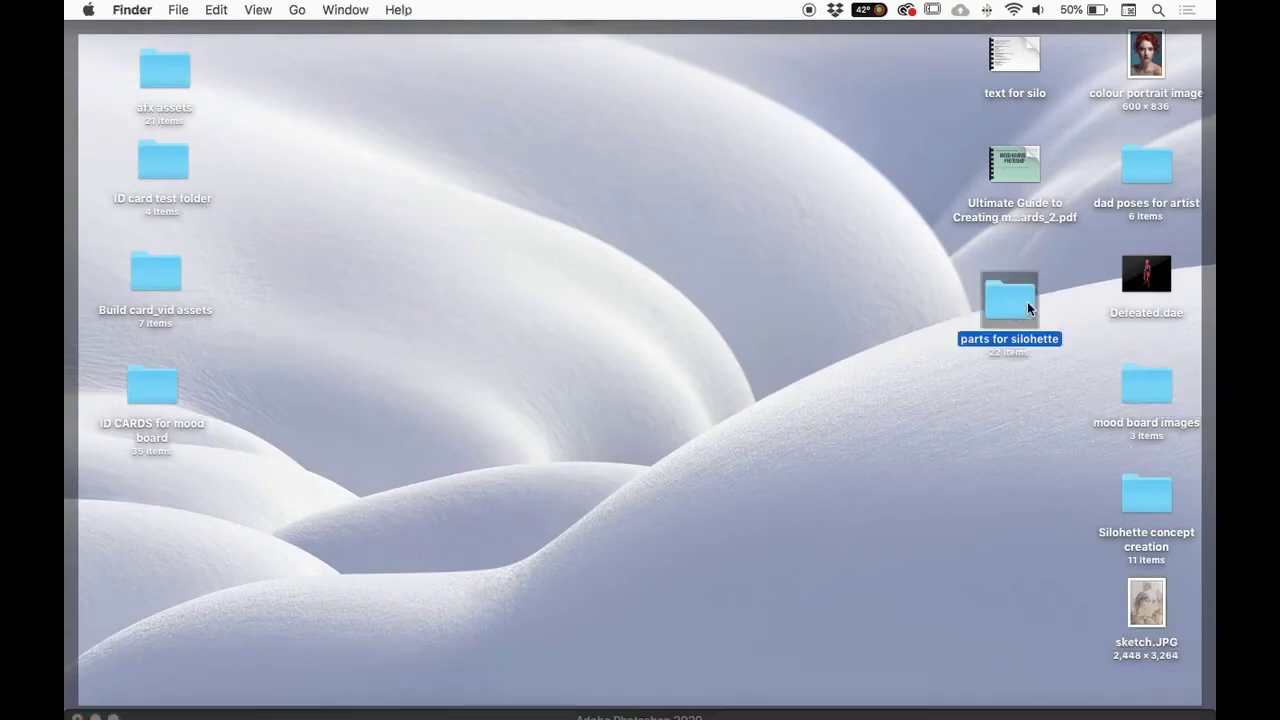
pyautogui.doubleClick(1027, 301)
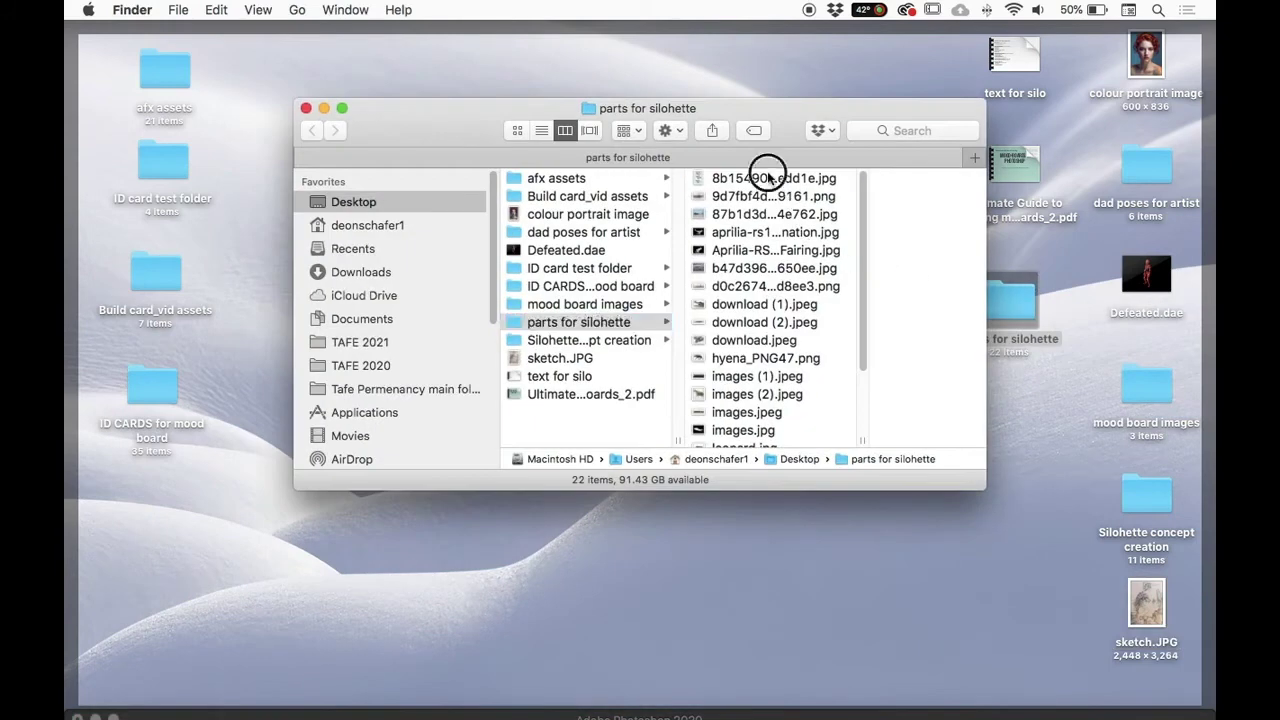
# Step: Preview the images in the "parts for silohette" folder one after another to examine the available animal, vehicle and mechanical parts
pyautogui.click(768, 178)
pyautogui.press('space')
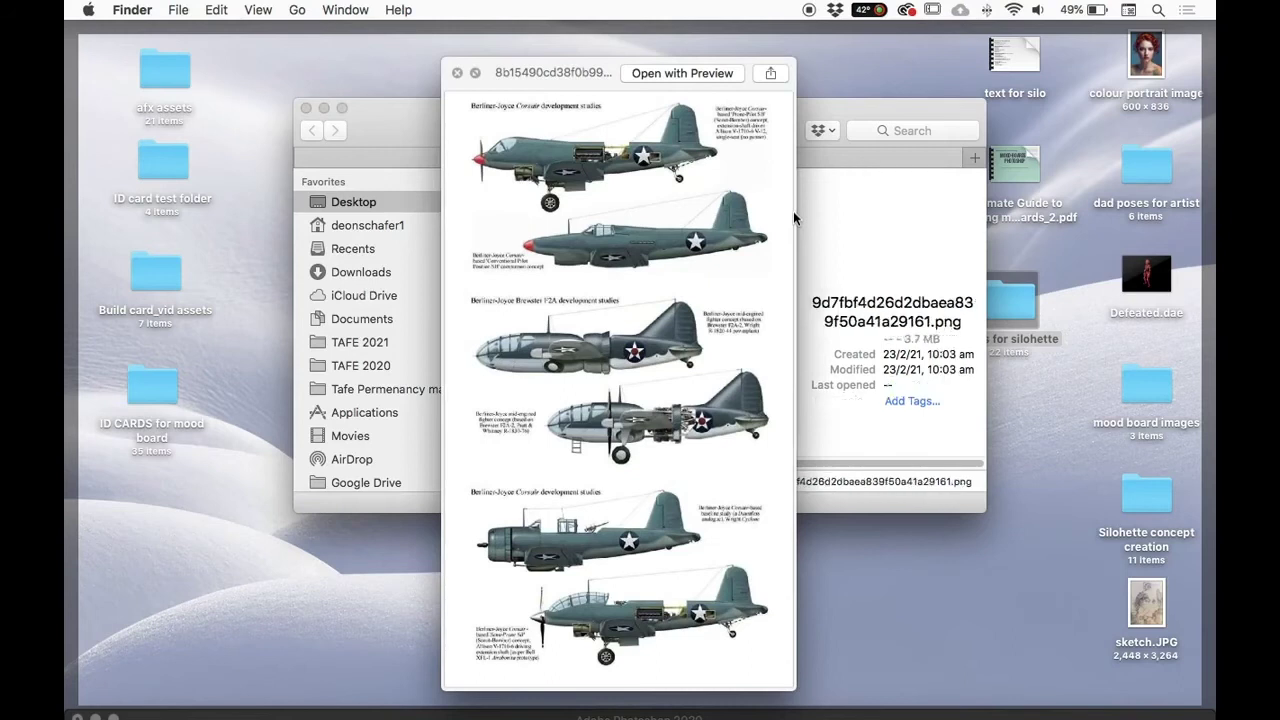
pyautogui.press('Down')
pyautogui.press('Down')
pyautogui.press('Down')
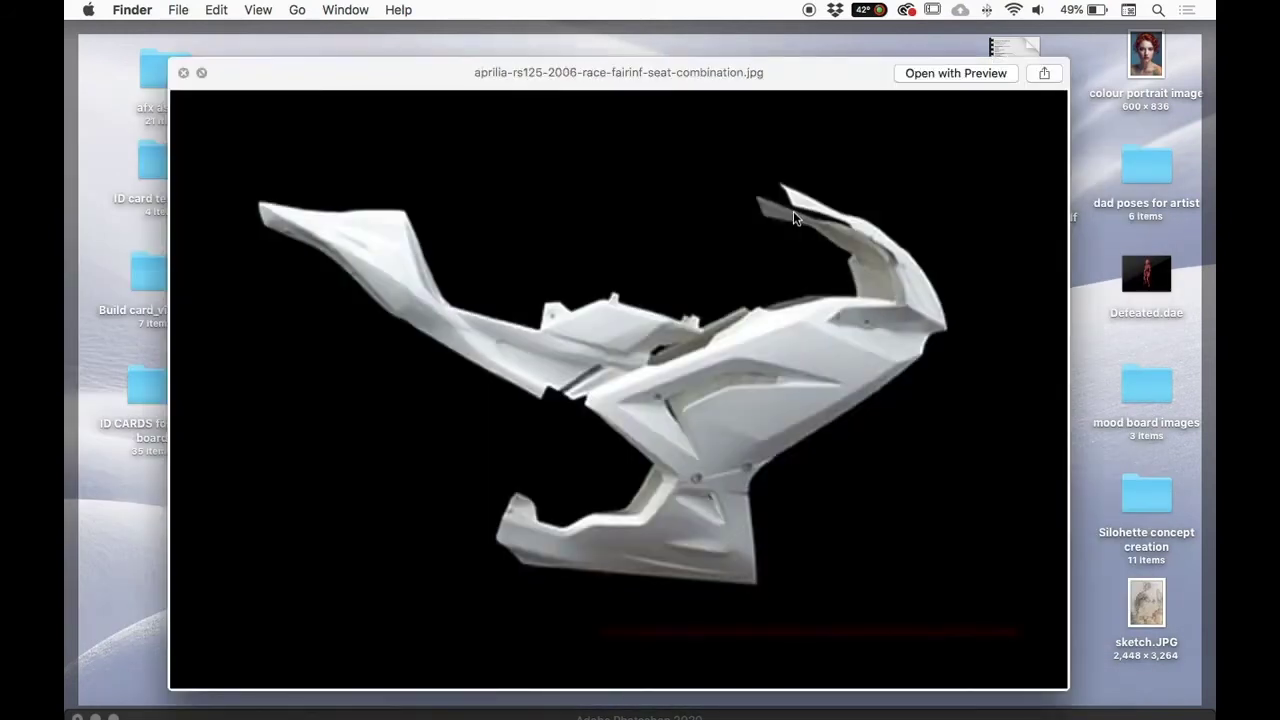
pyautogui.press('Down')
pyautogui.press('Down')
pyautogui.press('Down')
pyautogui.press('Down')
pyautogui.press('Down')
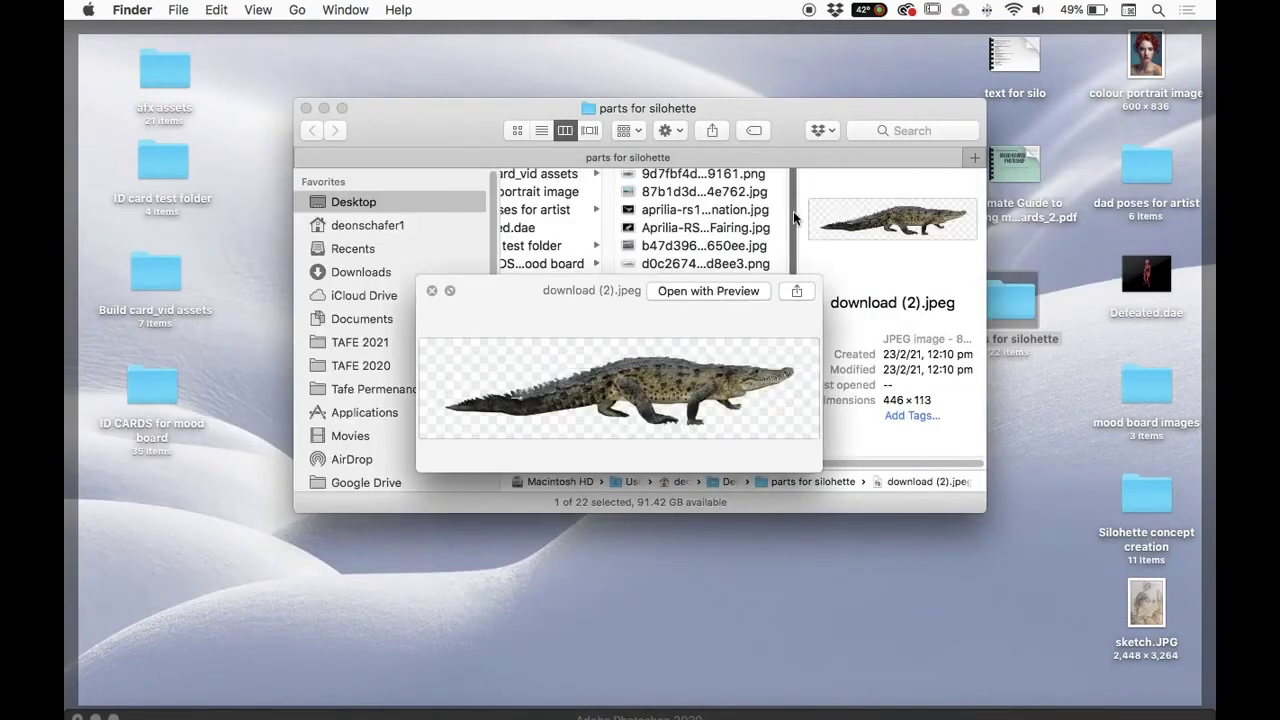
pyautogui.press('Down')
pyautogui.press('Up')
pyautogui.press('Down')
pyautogui.press('Down')
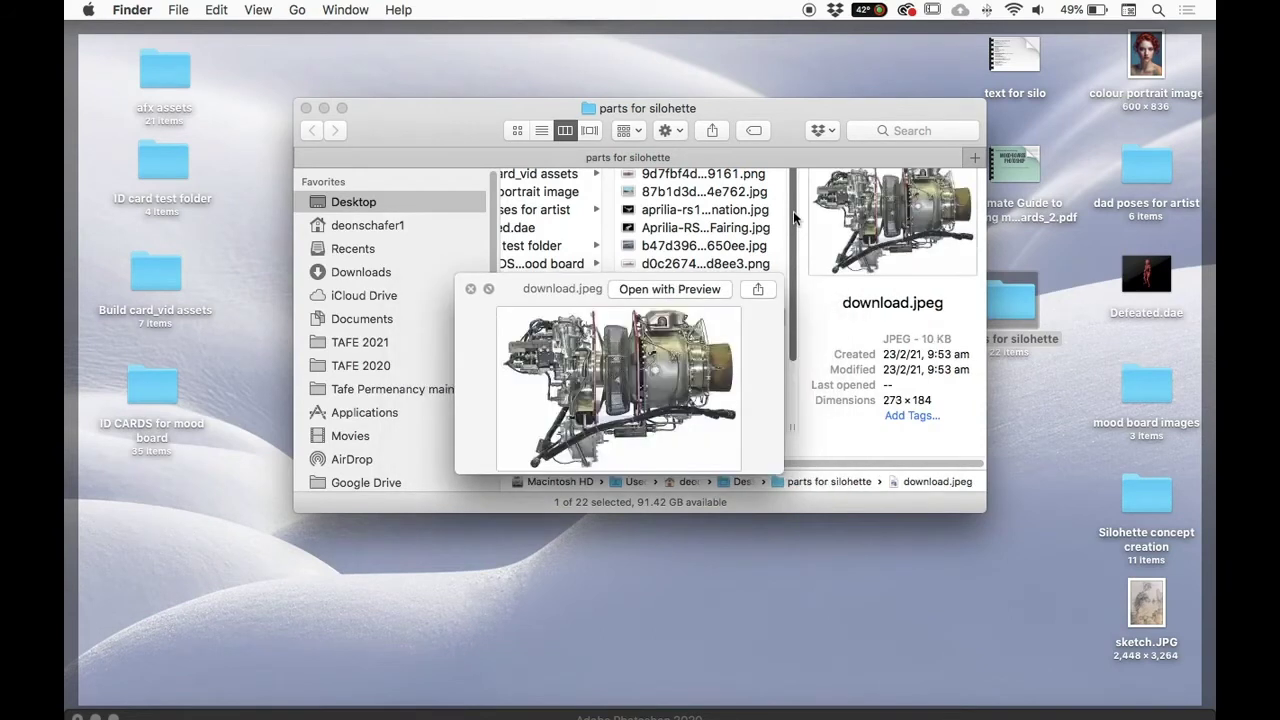
pyautogui.press('Down')
pyautogui.press('Down')
pyautogui.press('Down')
pyautogui.press('Down')
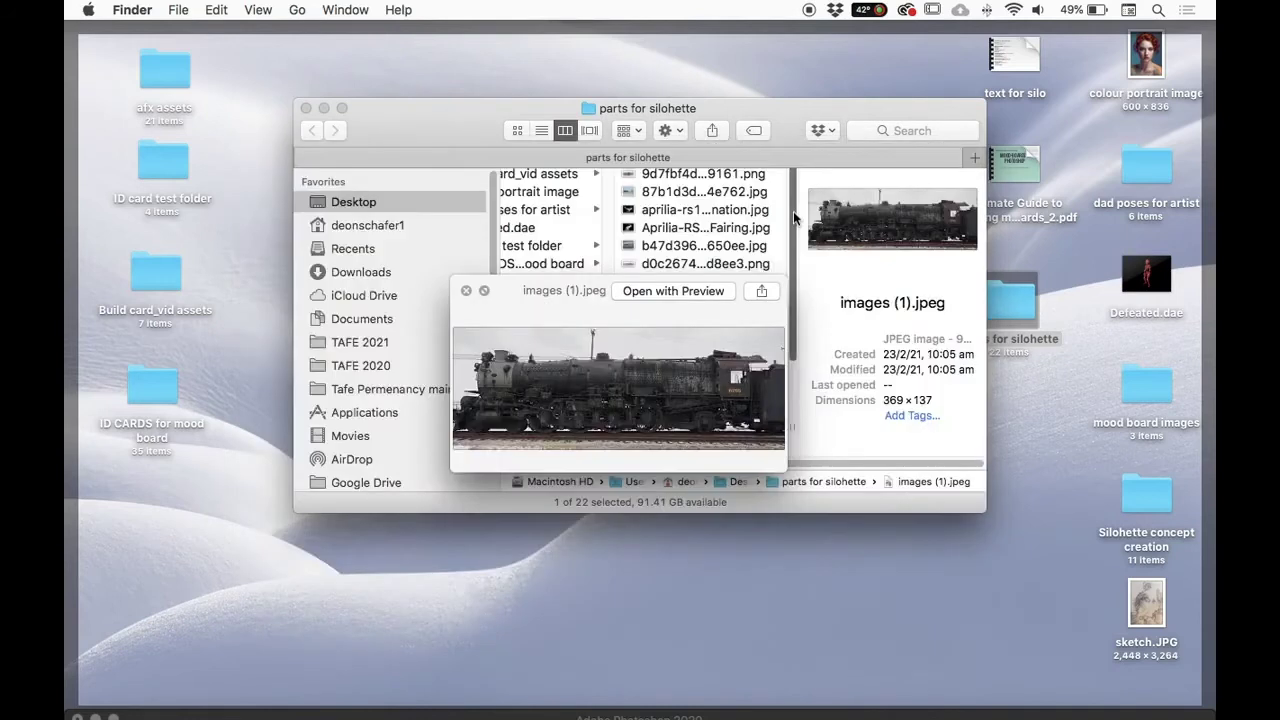
pyautogui.press('Down')
pyautogui.press('Down')
pyautogui.press('Down')
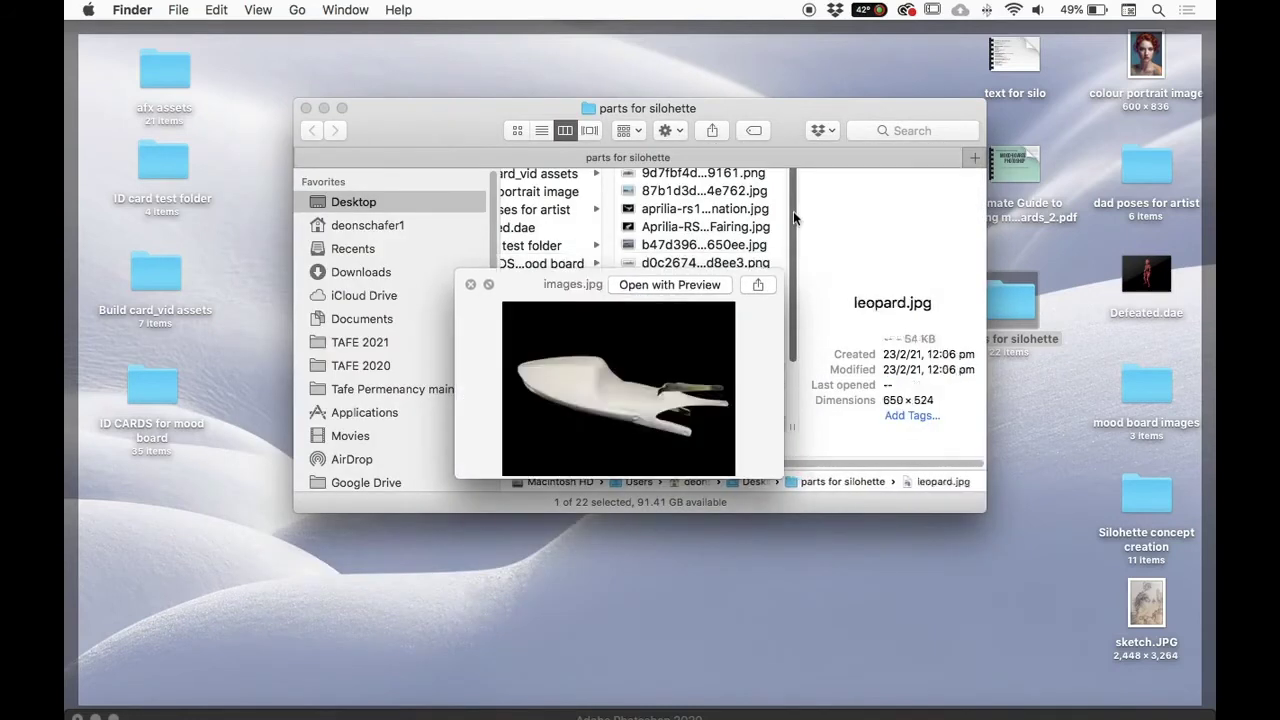
pyautogui.press('Up')
pyautogui.press('Down')
pyautogui.press('Up')
pyautogui.press('Up')
pyautogui.press('Up')
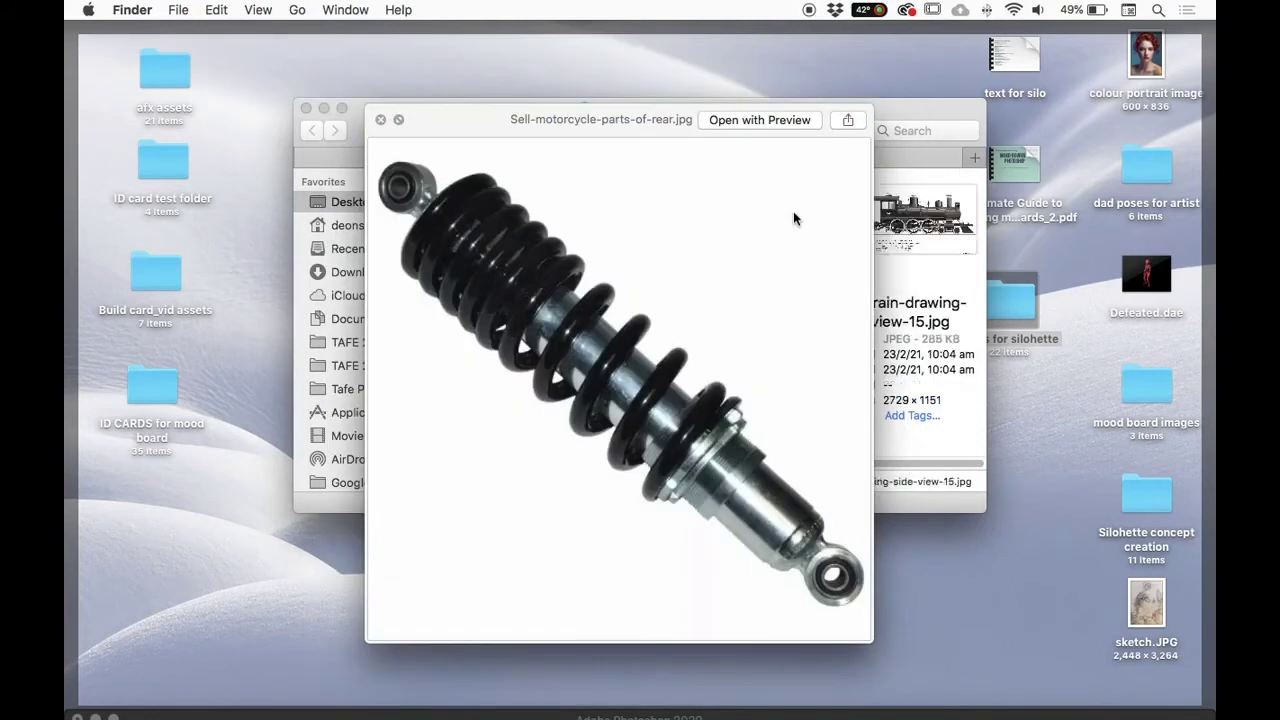
pyautogui.press('Down')
pyautogui.press('Up')
pyautogui.press('Up')
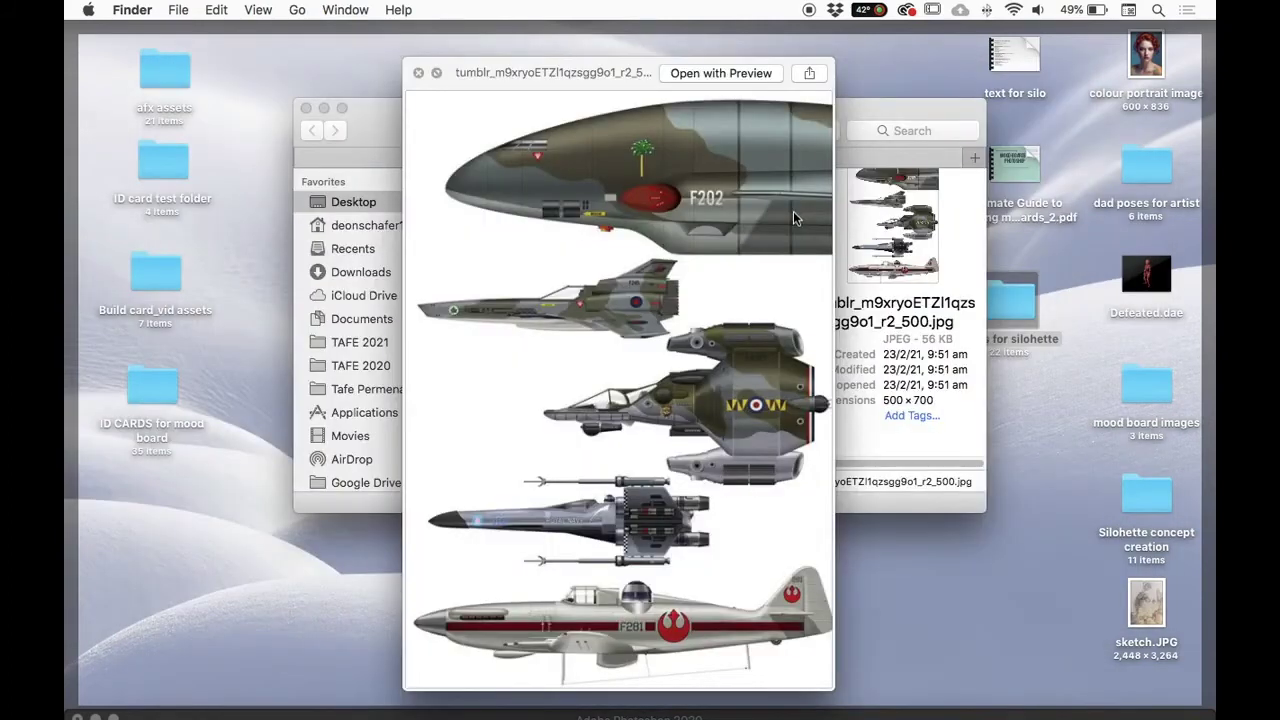
pyautogui.press('Down')
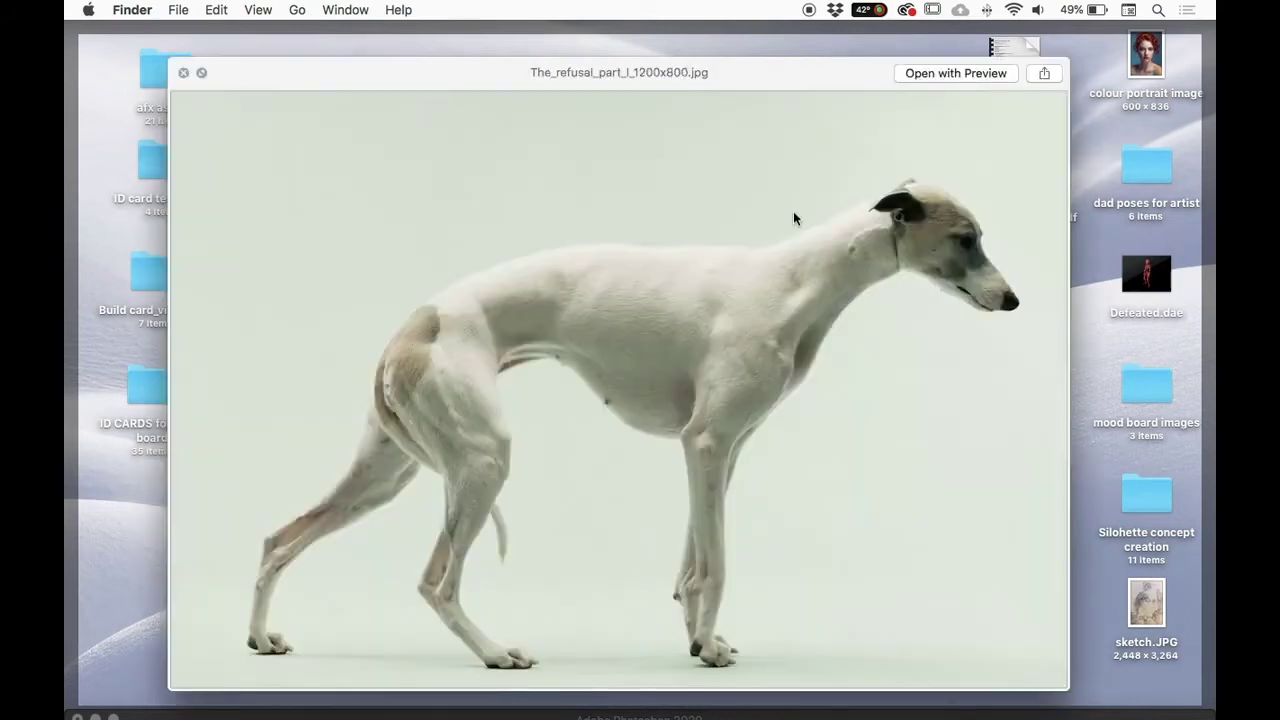
# Step: Place The_refusal_part_I_1200x800.jpg from the folder into the Photoshop document, enlarge it slightly, centre it on the canvas and commit the placement
pyautogui.press('Up')
pyautogui.press('Down')
pyautogui.press('space')
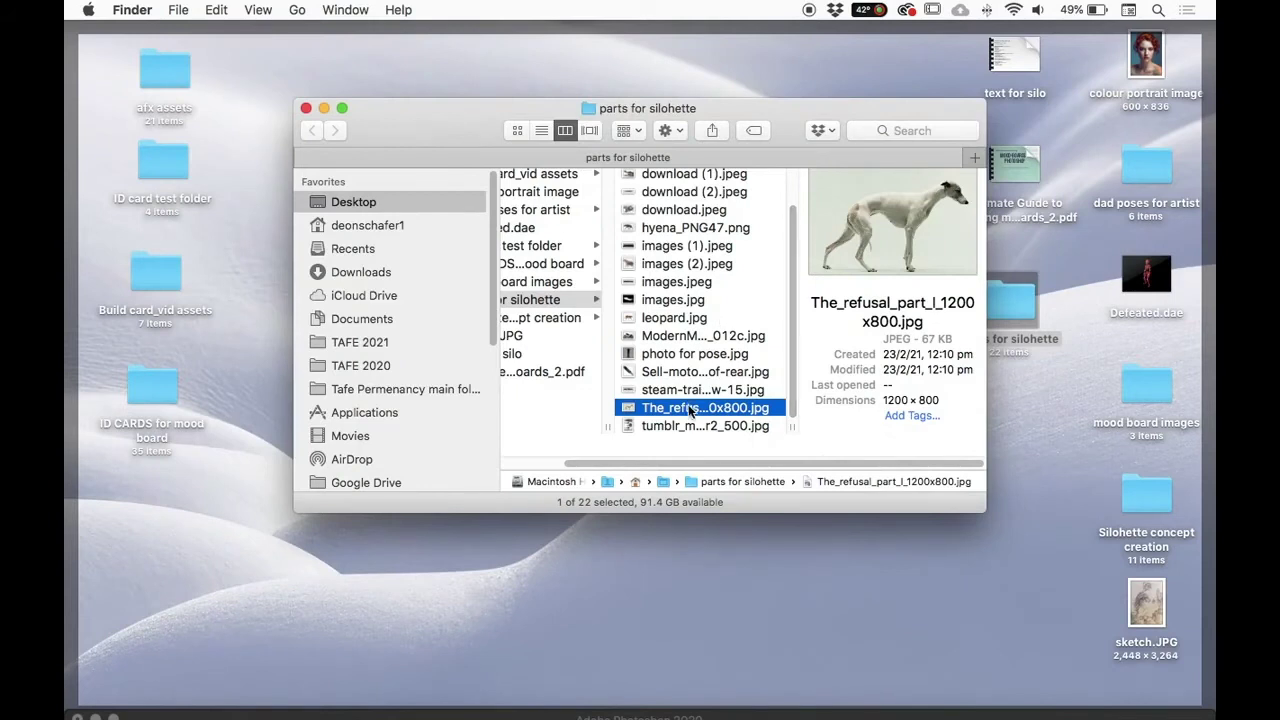
pyautogui.moveTo(692, 412); pyautogui.dragTo(632, 613)
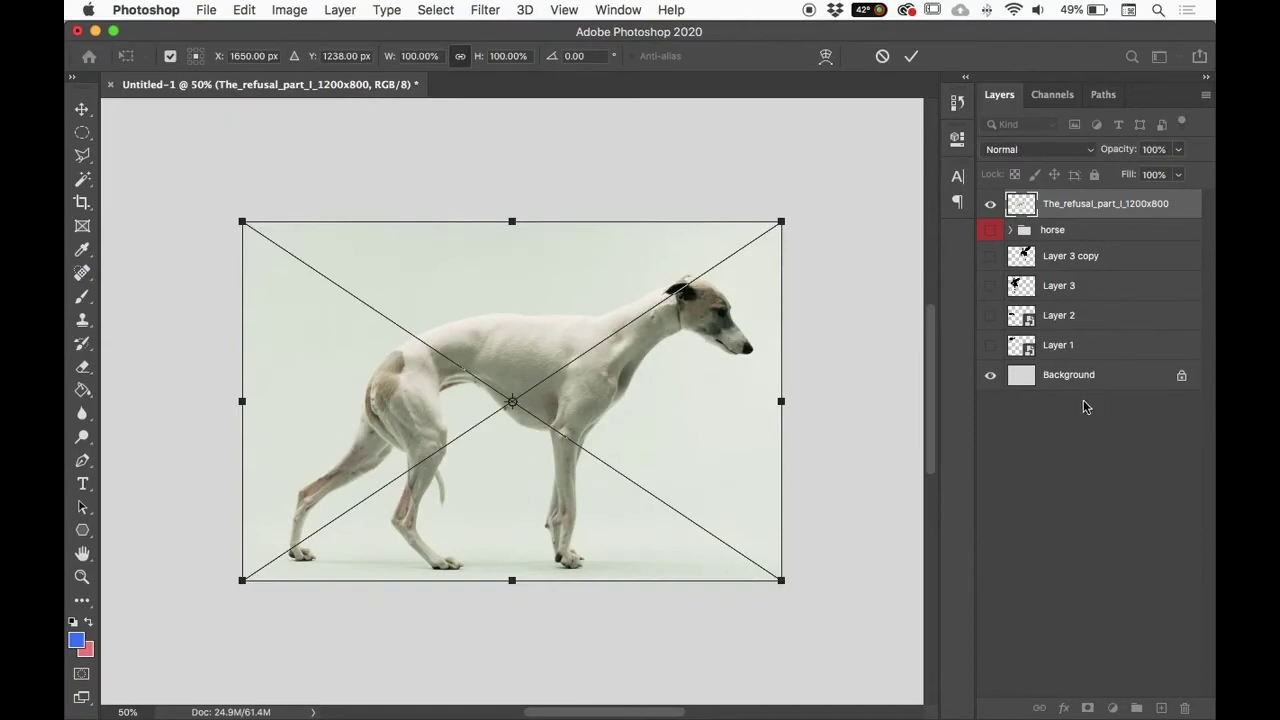
pyautogui.moveTo(781, 581); pyautogui.dragTo(820, 611)
pyautogui.moveTo(747, 457); pyautogui.dragTo(717, 454)
pyautogui.press('Return')
pyautogui.press('b')
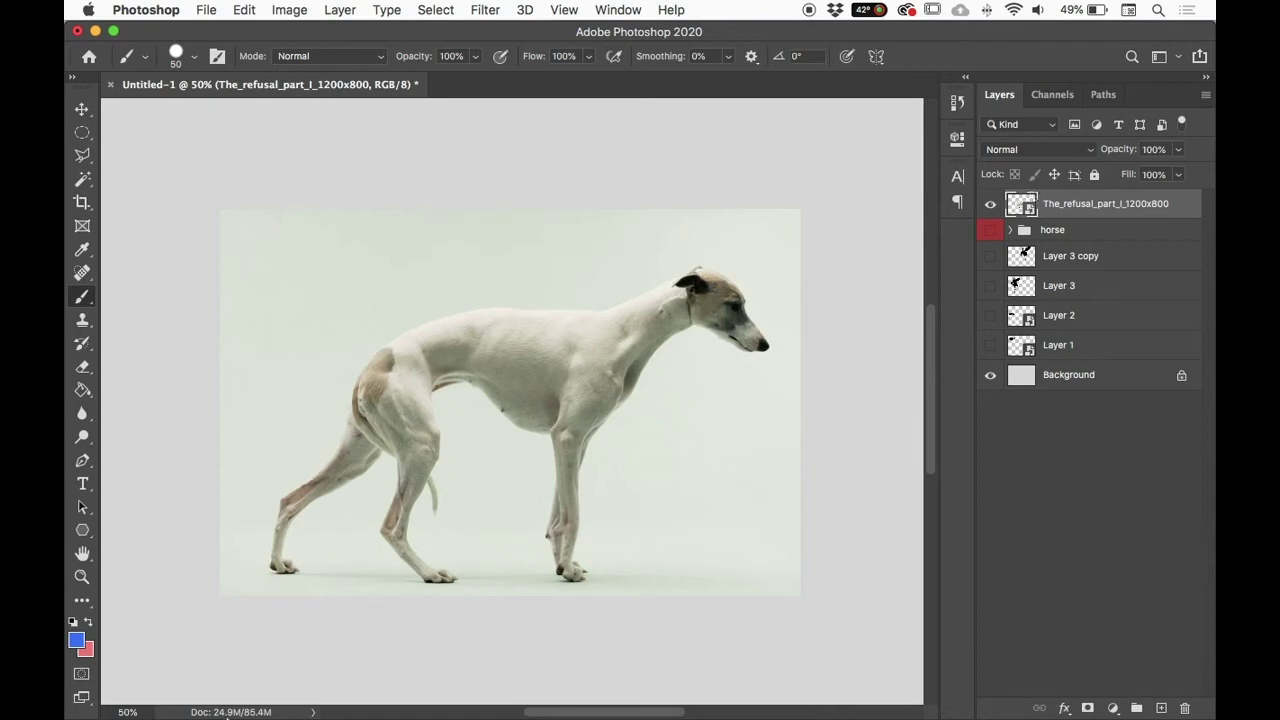
# Step: Copy The_refusal_part_I_1200x800.jpg in the Finder and paste it into the Photoshop document as a separate layer
pyautogui.moveTo(220, 712)
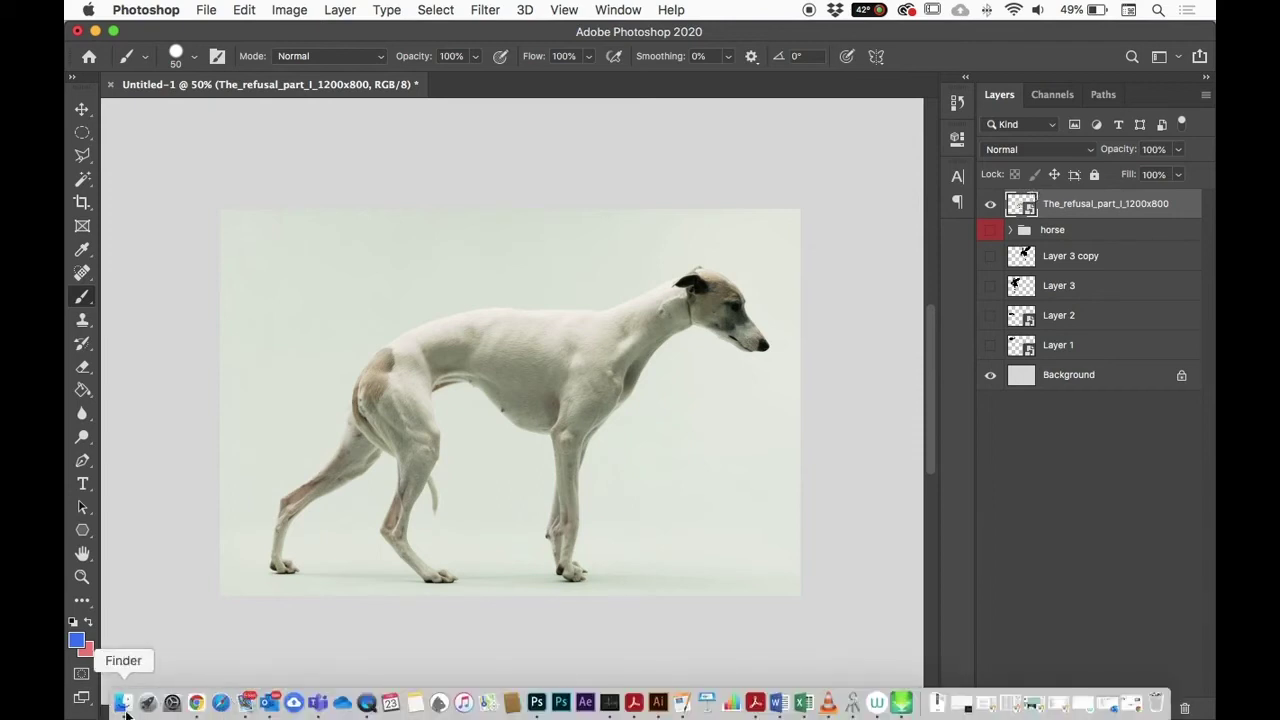
pyautogui.press('F11')
pyautogui.press('F11')
pyautogui.hotkey('ctrl', 'Up')
pyautogui.click(432, 233)
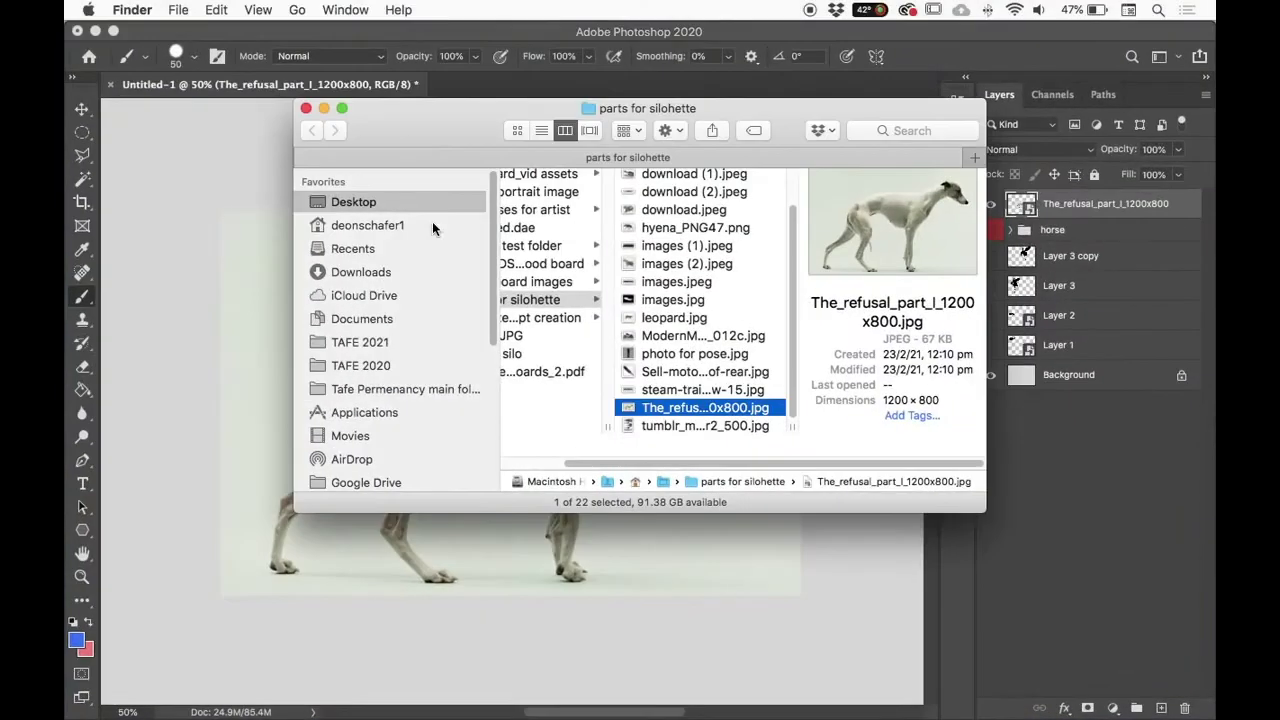
pyautogui.rightClick(686, 402)
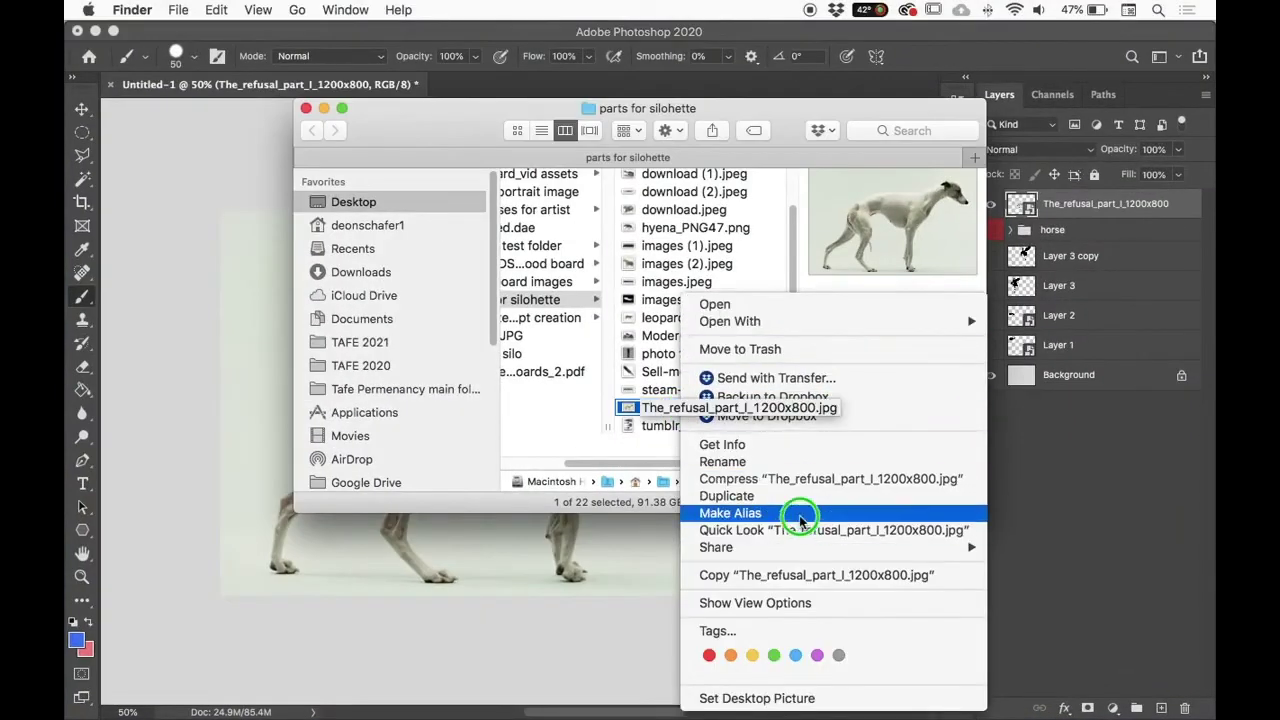
pyautogui.click(843, 578)
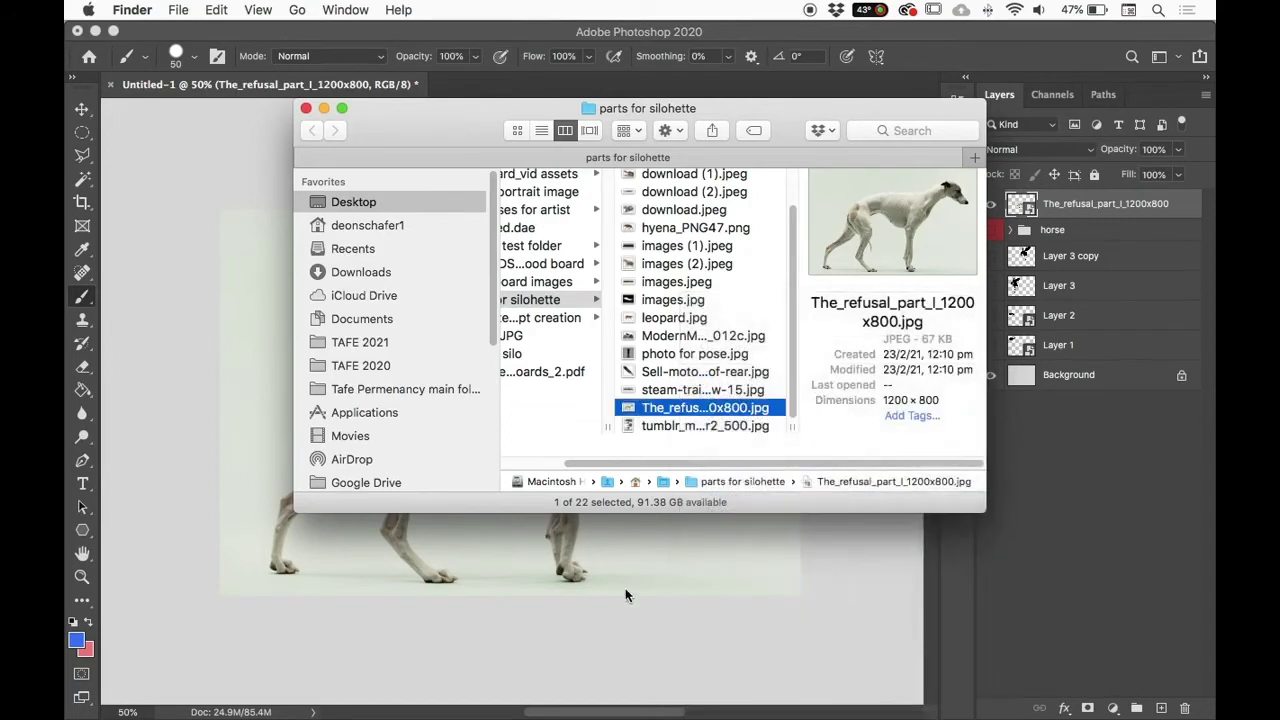
pyautogui.click(650, 582)
pyautogui.press('super+v')
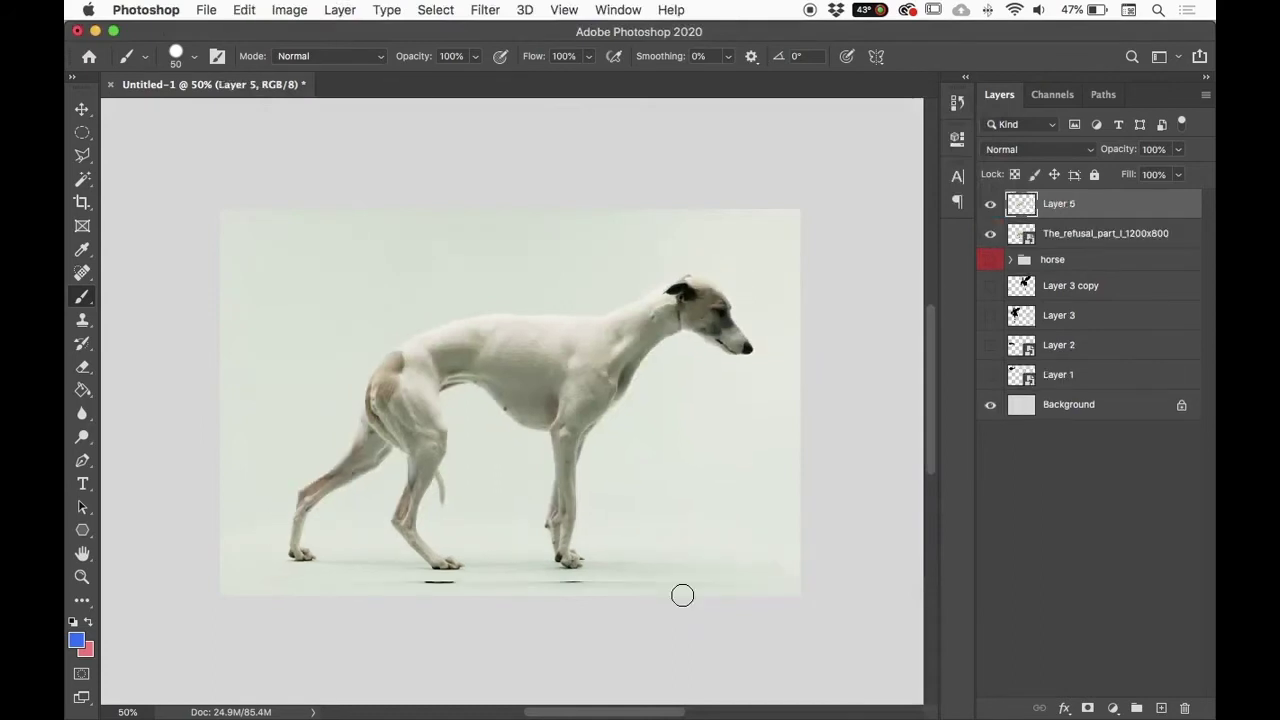
# Step: Compare the pasted and placed greyhound layers, leaving the pasted Layer 5 hidden and the placed layer visible
pyautogui.click(996, 232)
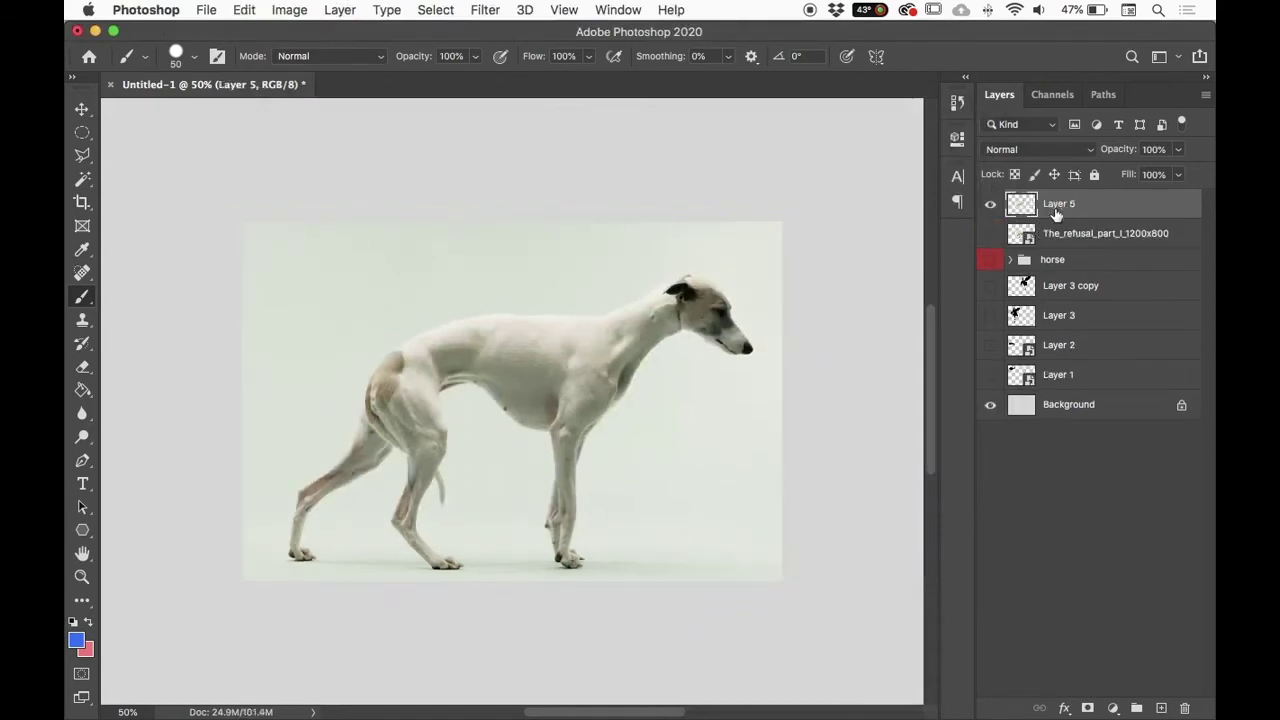
pyautogui.click(990, 204)
pyautogui.click(991, 233)
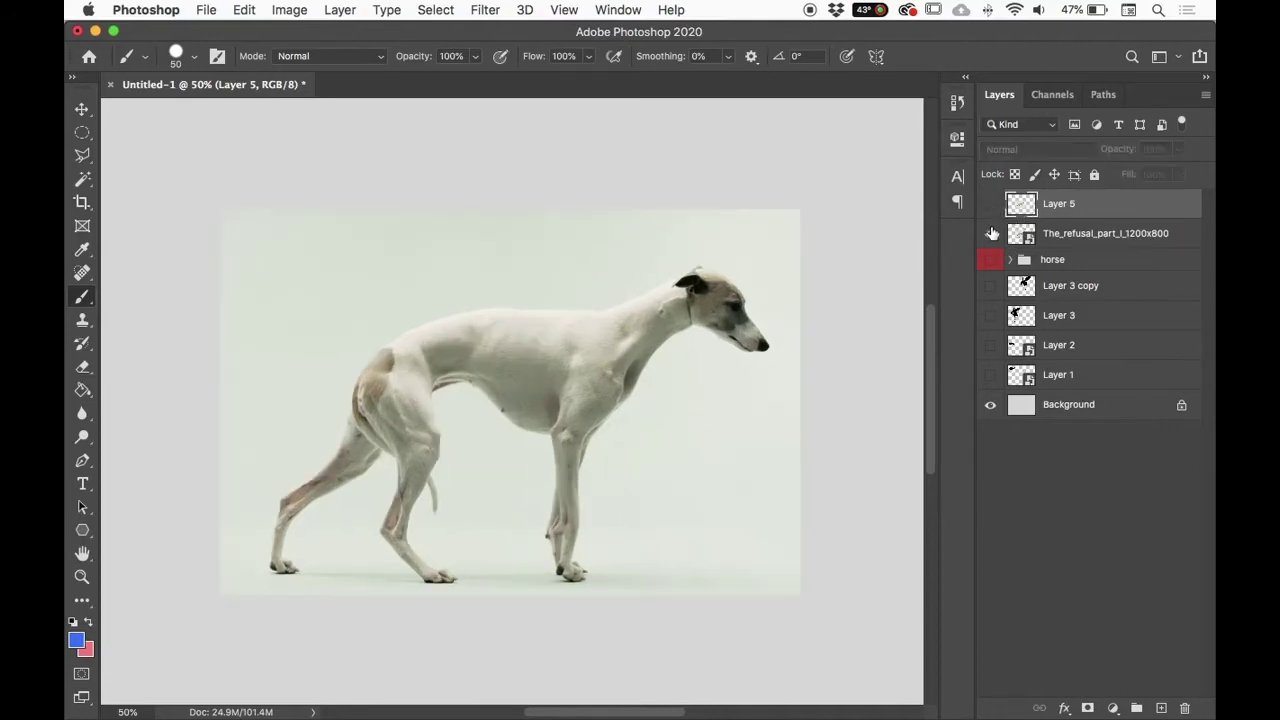
# Step: Rasterize the The_refusal_part_I_1200x800 layer and check it by hiding and showing it again
pyautogui.click(1090, 236)
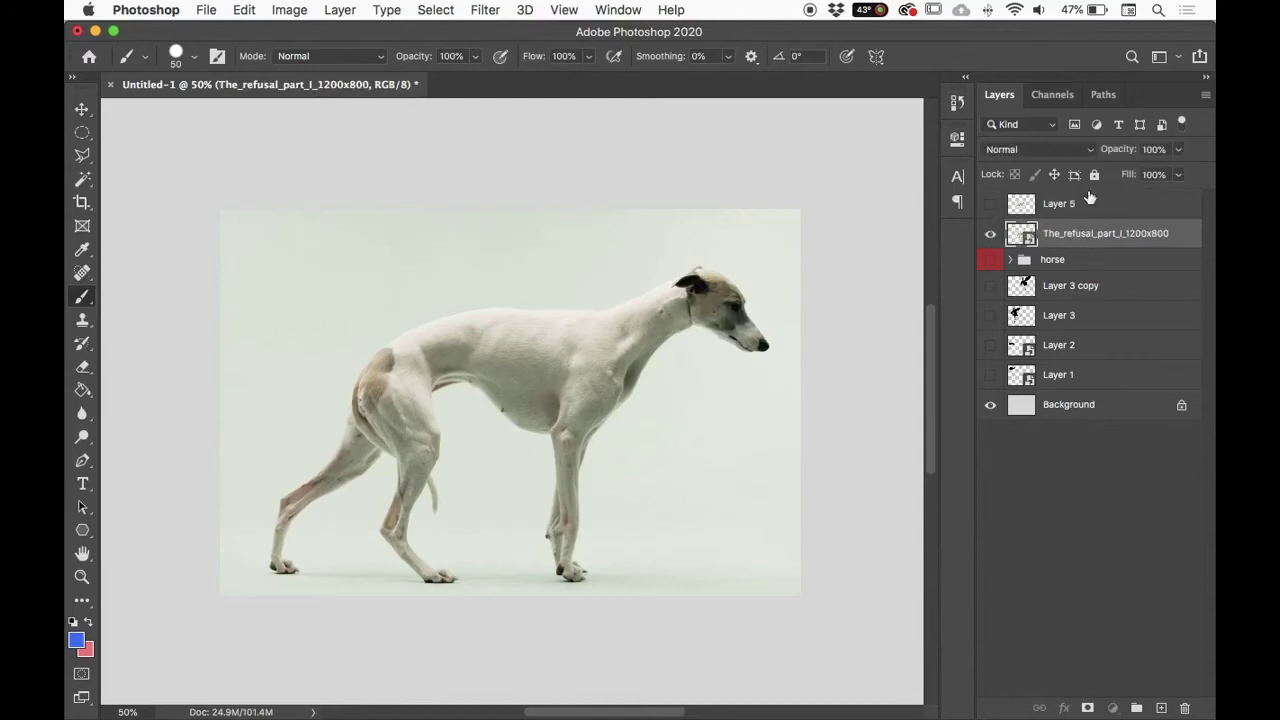
pyautogui.rightClick(1100, 230)
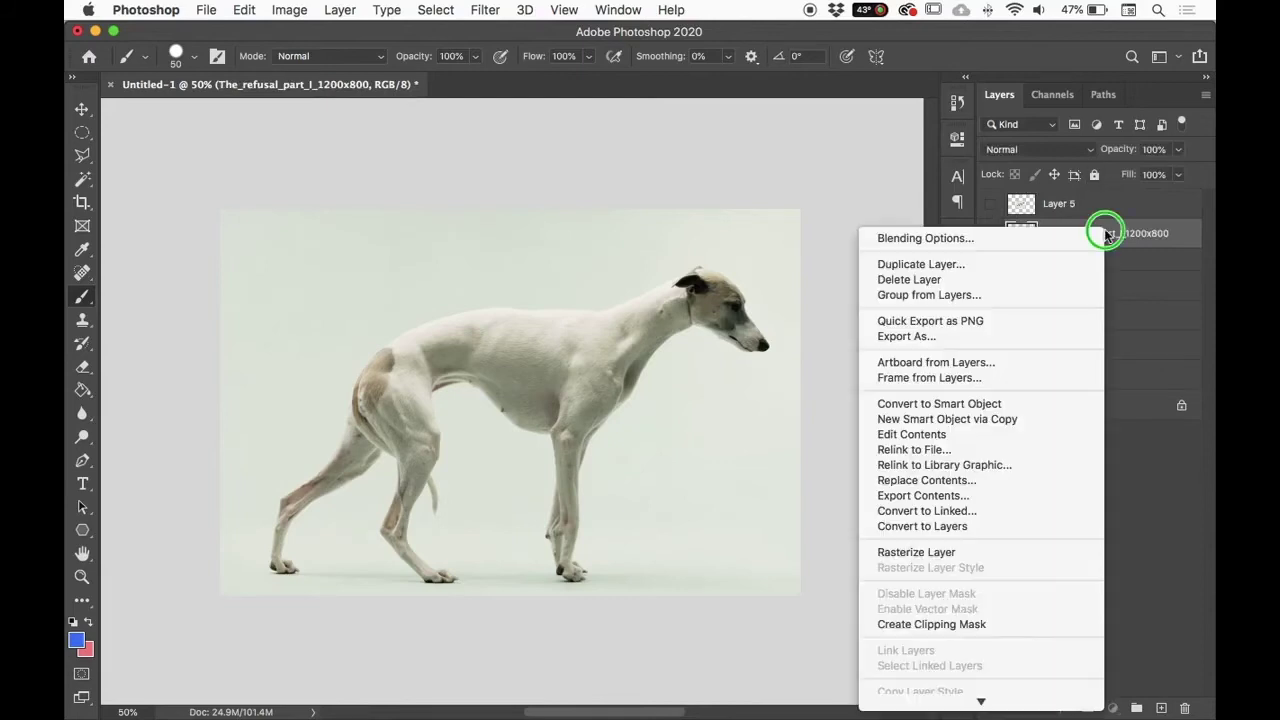
pyautogui.click(1005, 549)
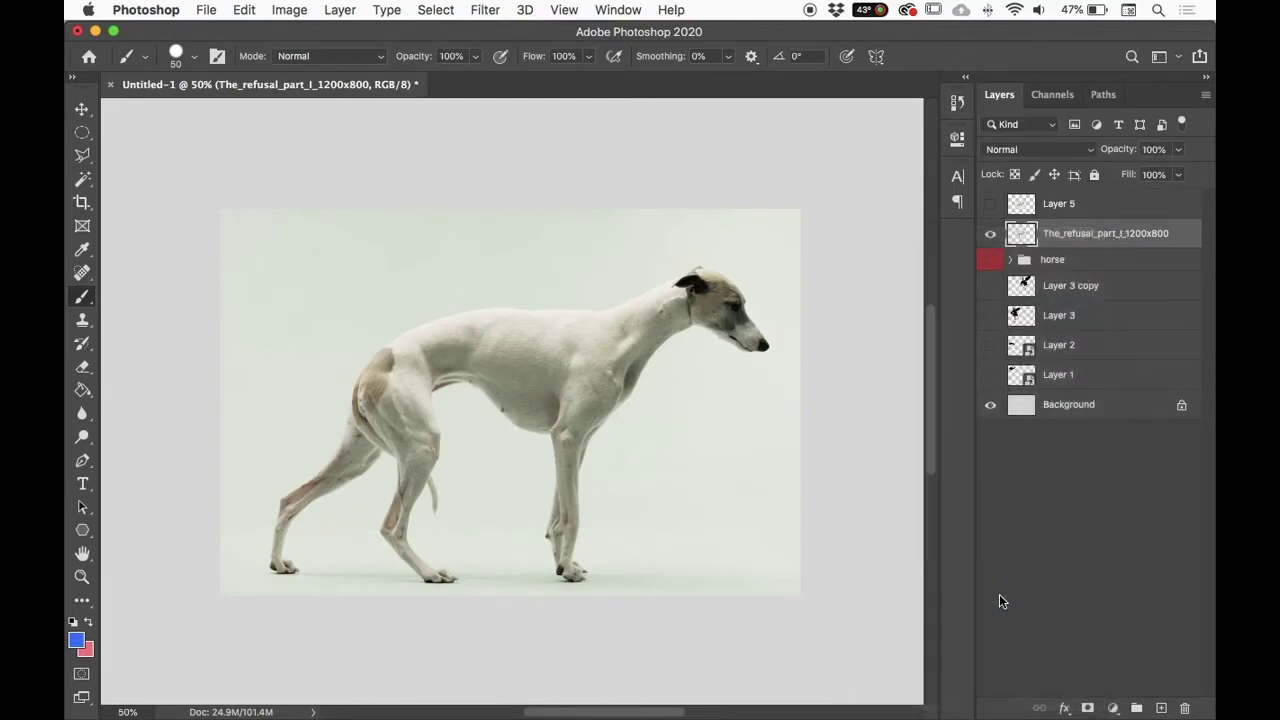
pyautogui.click(991, 234)
pyautogui.click(991, 234)
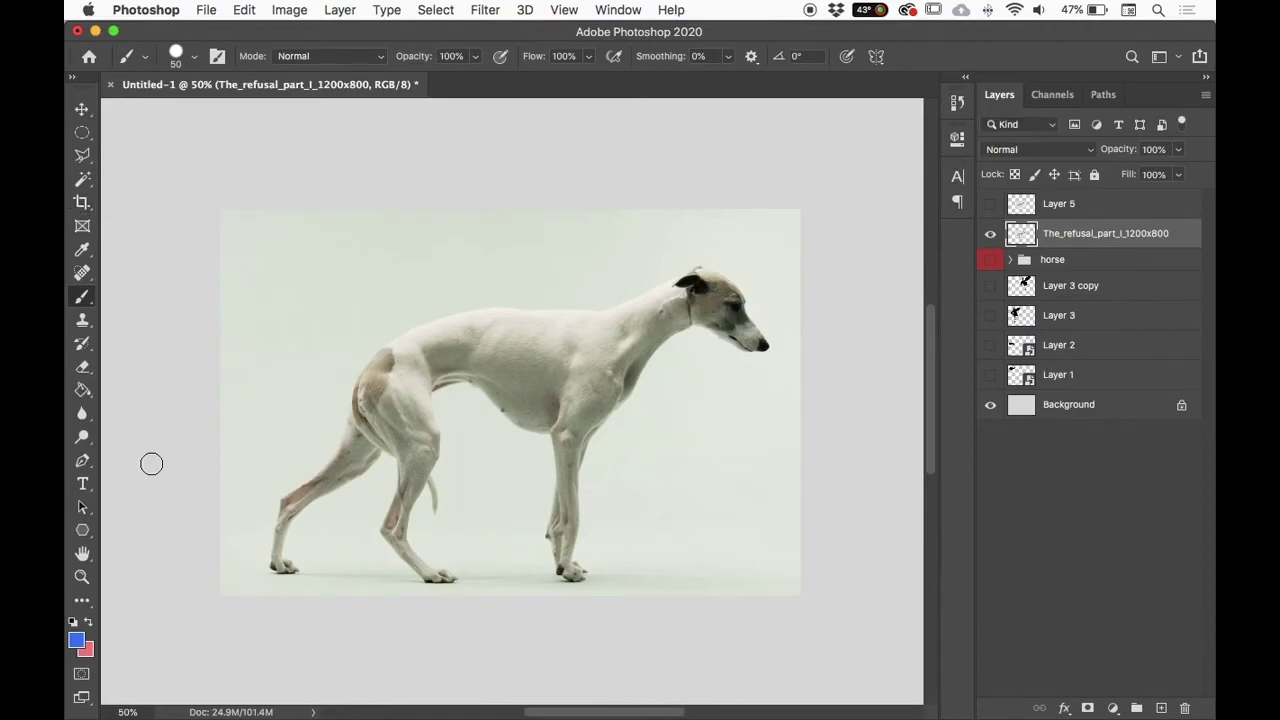
# Step: Select the whole greyhound with the Object Selection tool in Rectangle mode
pyautogui.click(82, 178)
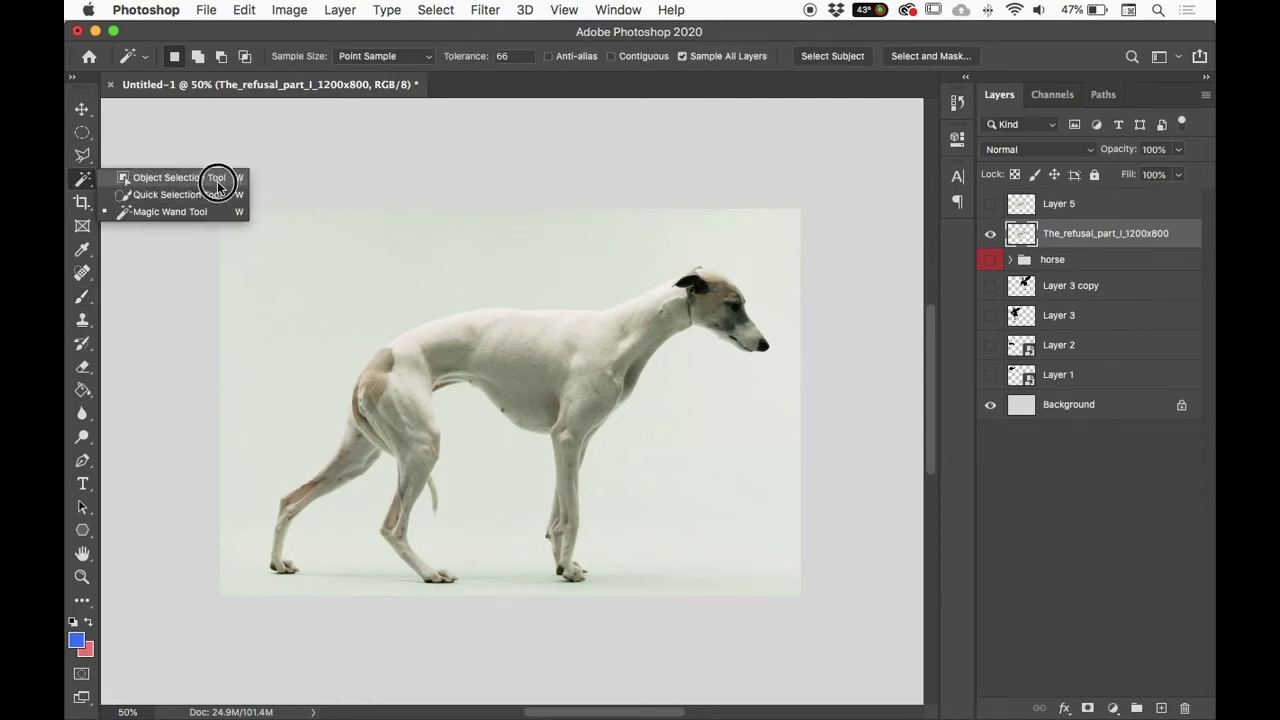
pyautogui.click(219, 187)
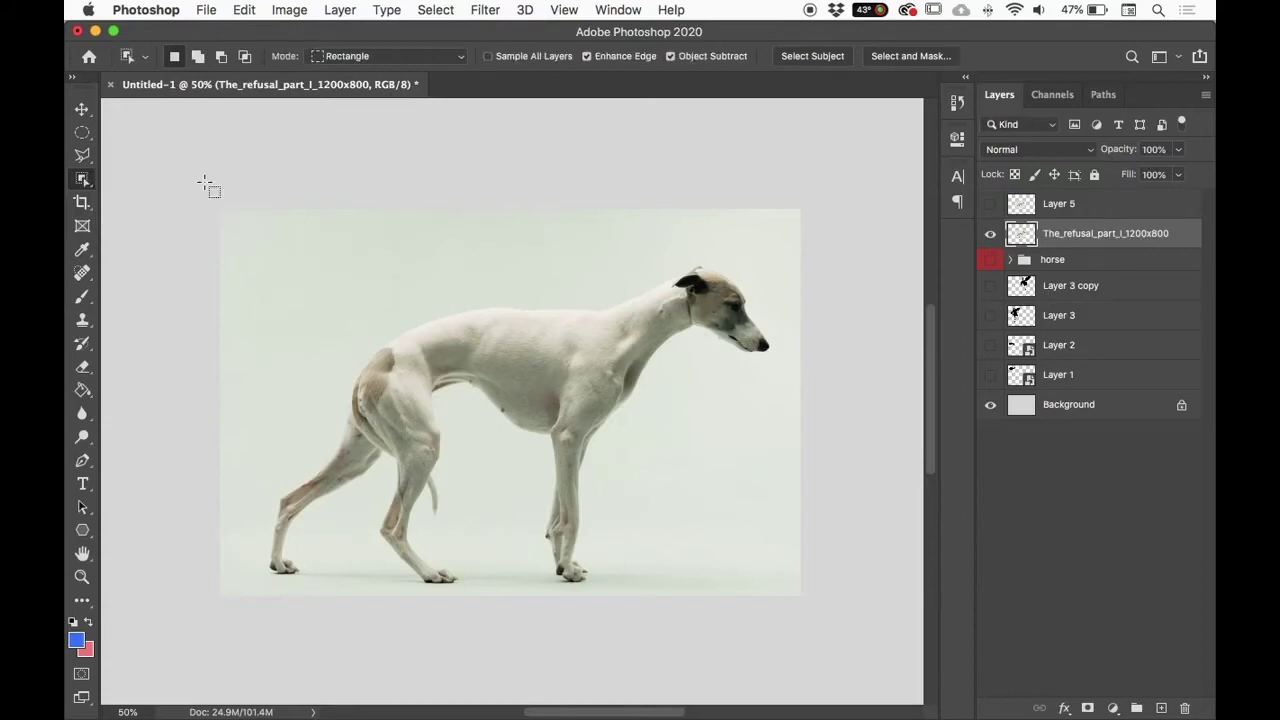
pyautogui.moveTo(243, 246)
pyautogui.mouseDown()
pyautogui.moveTo(460, 438)
pyautogui.moveTo(782, 595)
pyautogui.mouseUp()
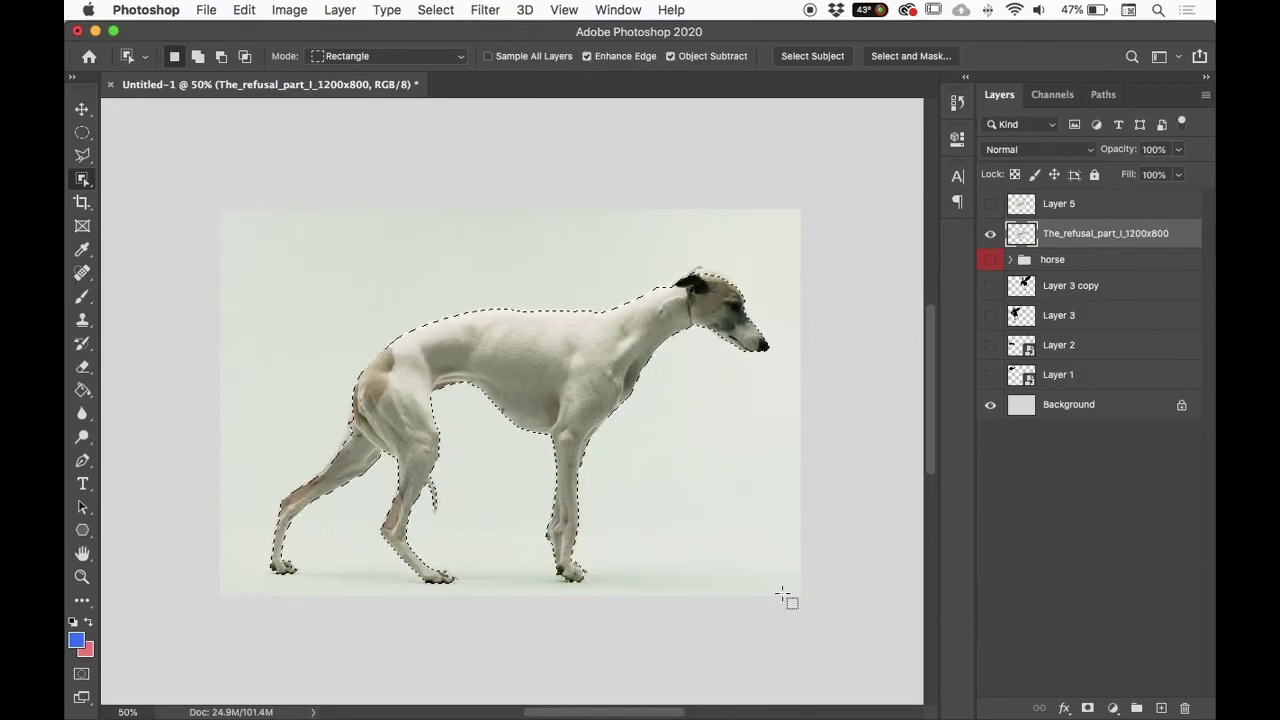
# Step: Set the Object Selection mode to Lasso and add the missed top of the head and the far ear to the selection
pyautogui.press('super+equal')
pyautogui.press('super+equal')
pyautogui.press('super+equal')
pyautogui.press('super+equal')
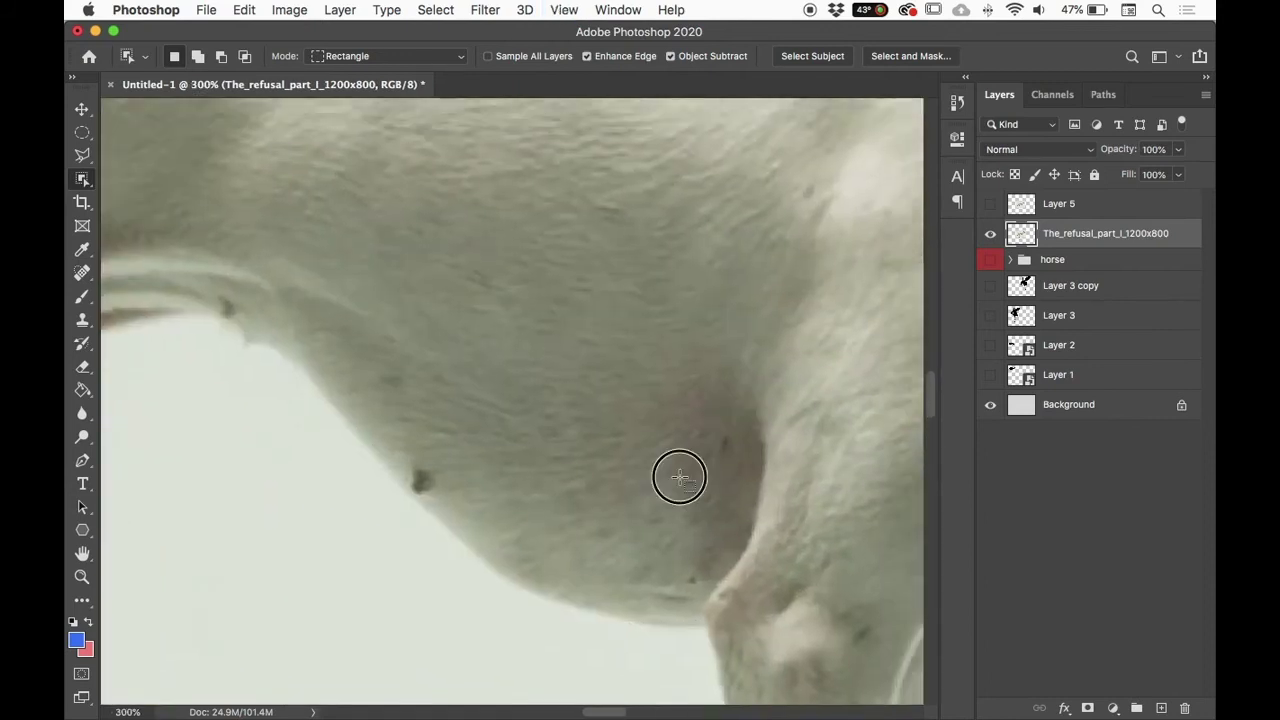
pyautogui.scroll(10, 749, 402)
pyautogui.hscroll(5, 749, 402)
pyautogui.hscroll(3, 662, 428)
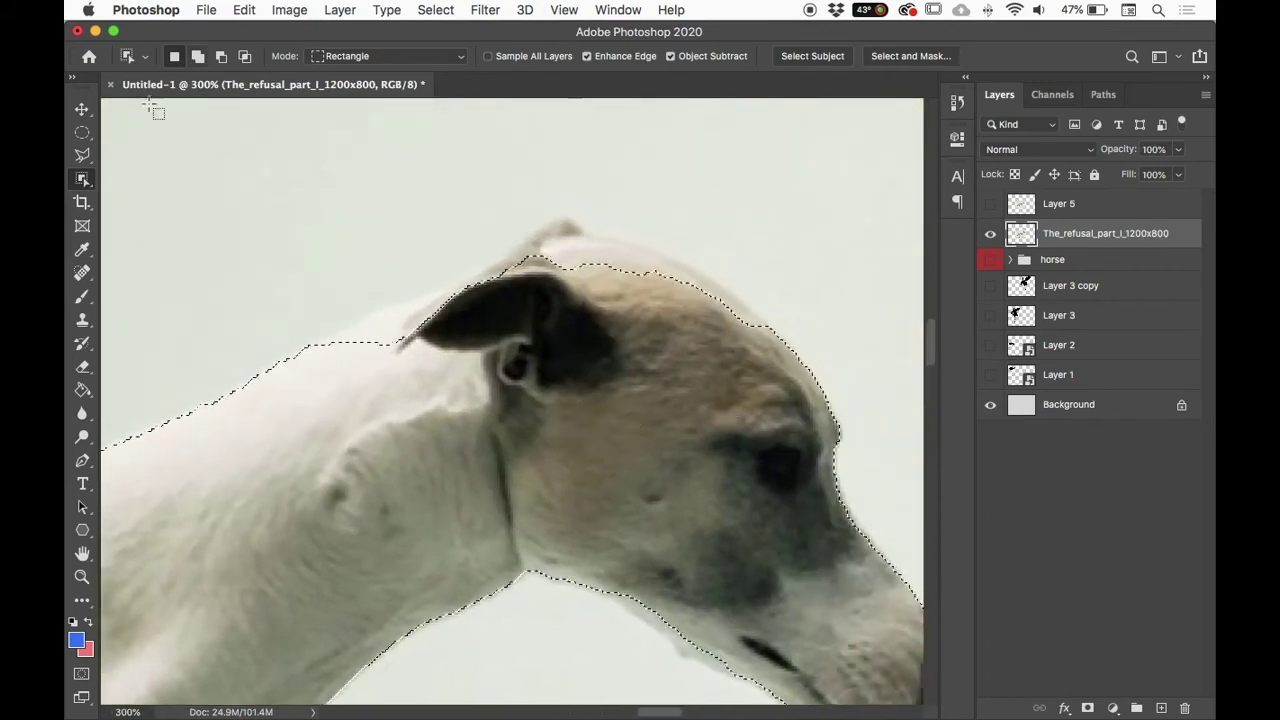
pyautogui.click(400, 56)
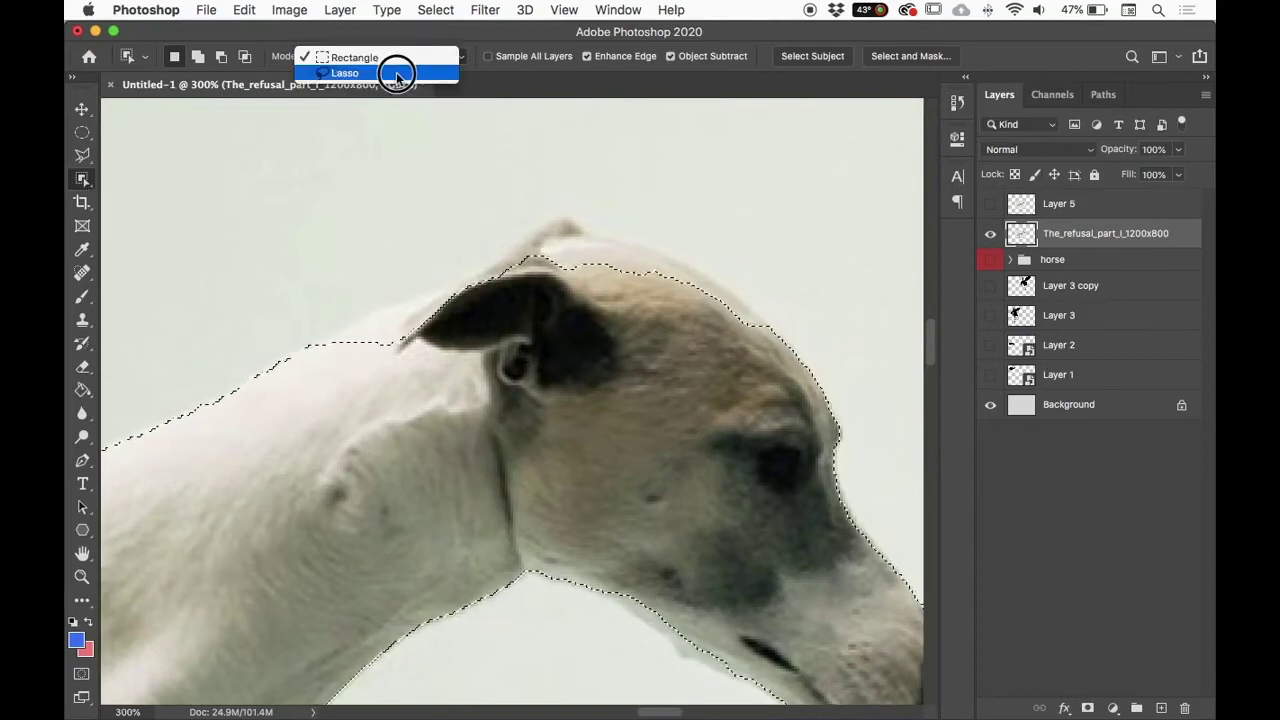
pyautogui.click(397, 74)
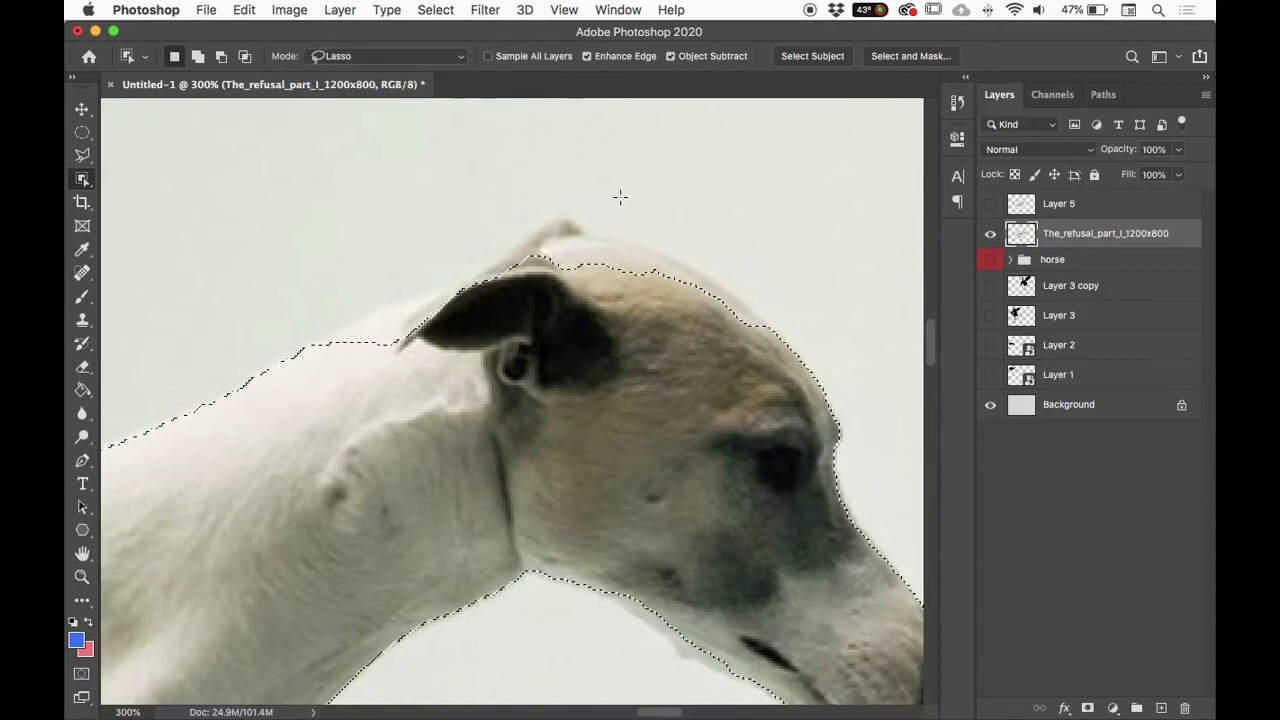
pyautogui.press('shift')
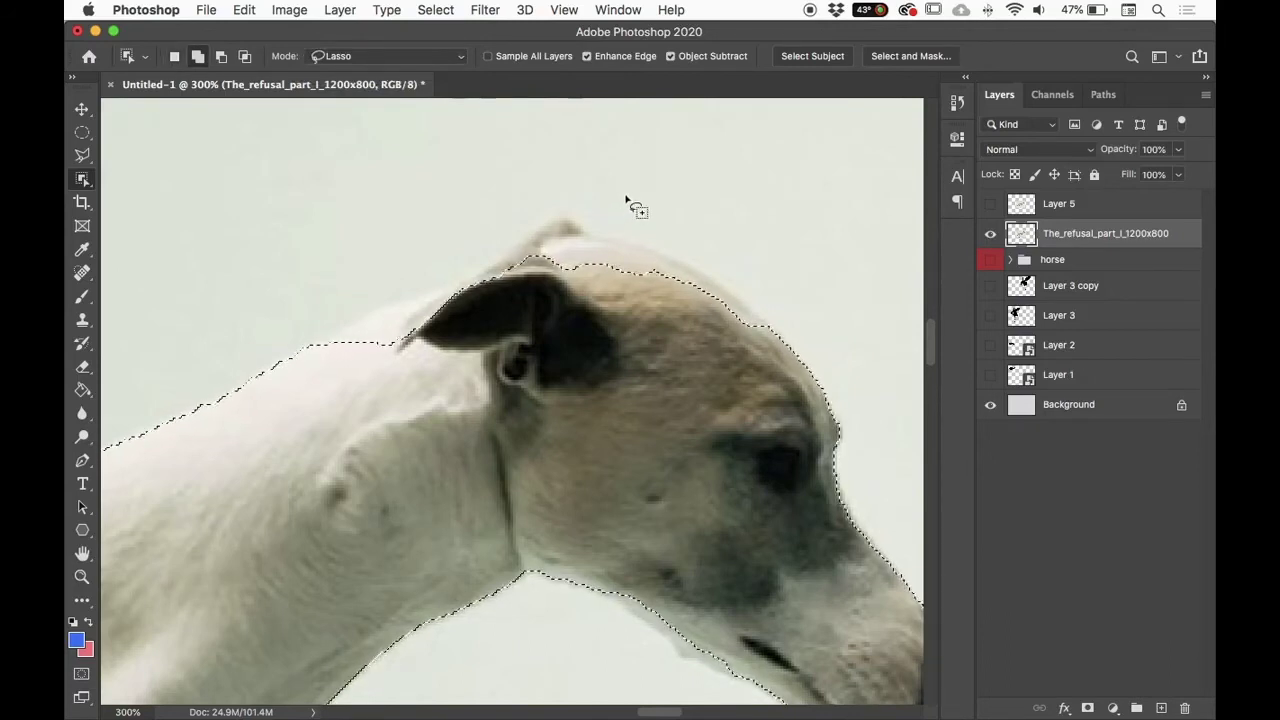
pyautogui.moveTo(299, 355)
pyautogui.mouseDown()
pyautogui.moveTo(484, 248)
pyautogui.moveTo(700, 212)
pyautogui.moveTo(834, 304)
pyautogui.moveTo(817, 458)
pyautogui.moveTo(549, 446)
pyautogui.moveTo(326, 317)
pyautogui.mouseUp()
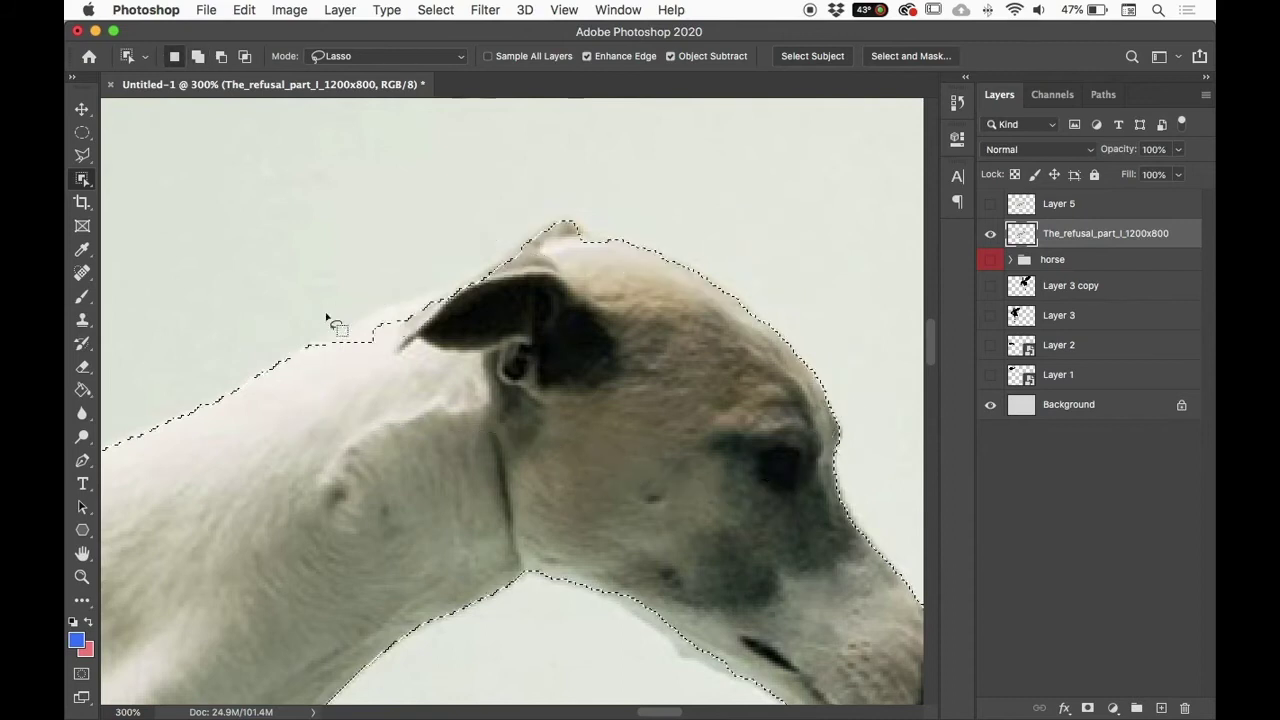
# Step: Add the missed strip along the upper neck behind the ear to the greyhound selection with two more lasso outlines
pyautogui.press('shift')
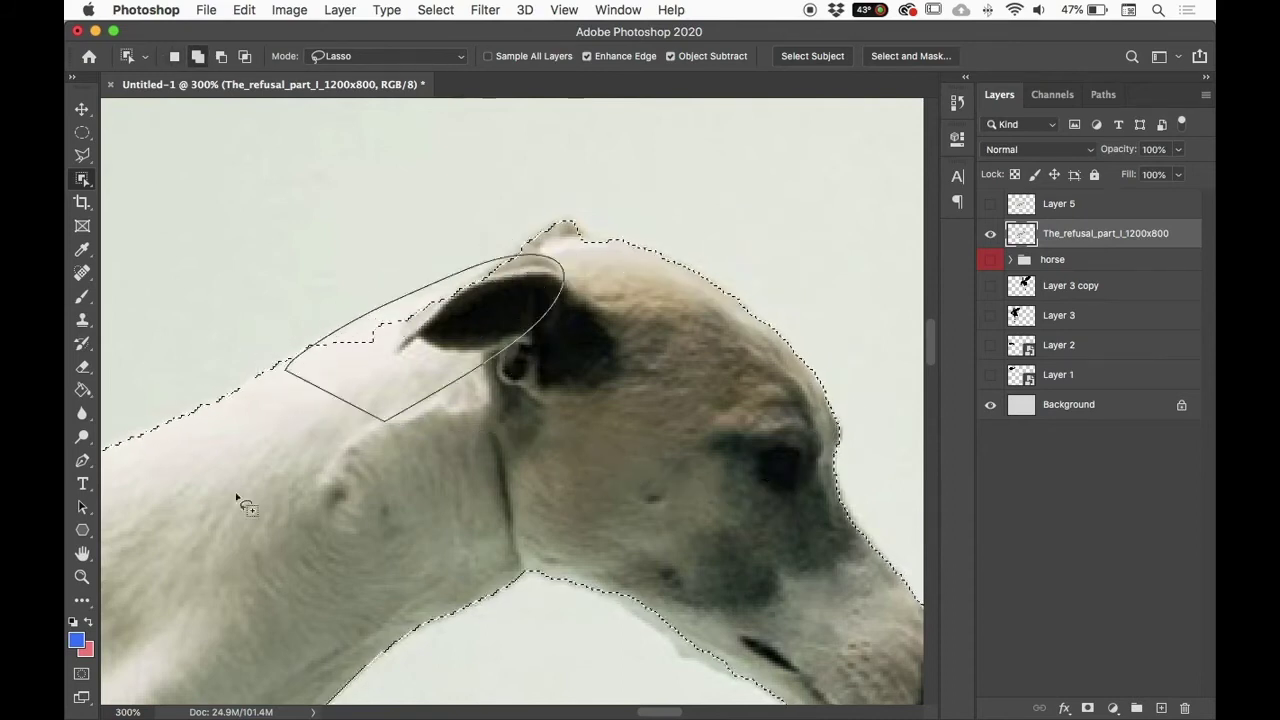
pyautogui.moveTo(362, 340)
pyautogui.mouseDown()
pyautogui.moveTo(514, 320)
pyautogui.moveTo(410, 393)
pyautogui.mouseUp()
pyautogui.moveTo(380, 314); pyautogui.dragTo(362, 345)
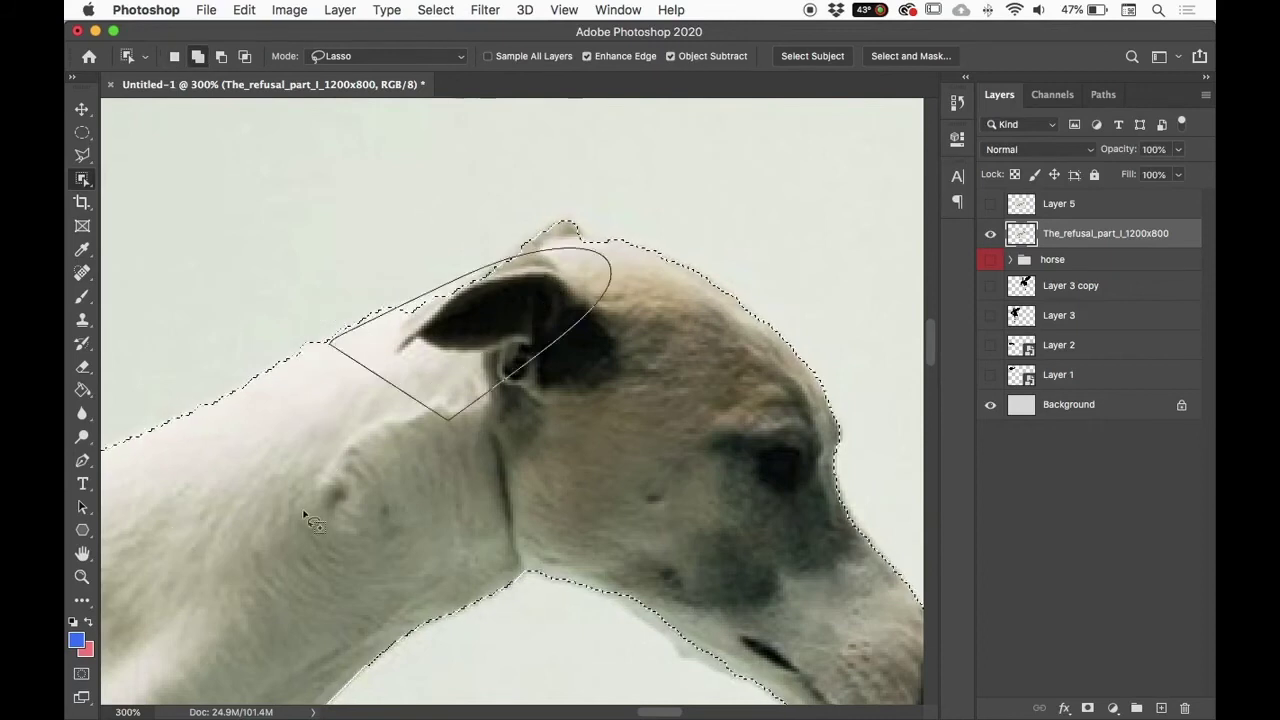
pyautogui.scroll(-5, 657, 343)
pyautogui.hscroll(2, 606, 349)
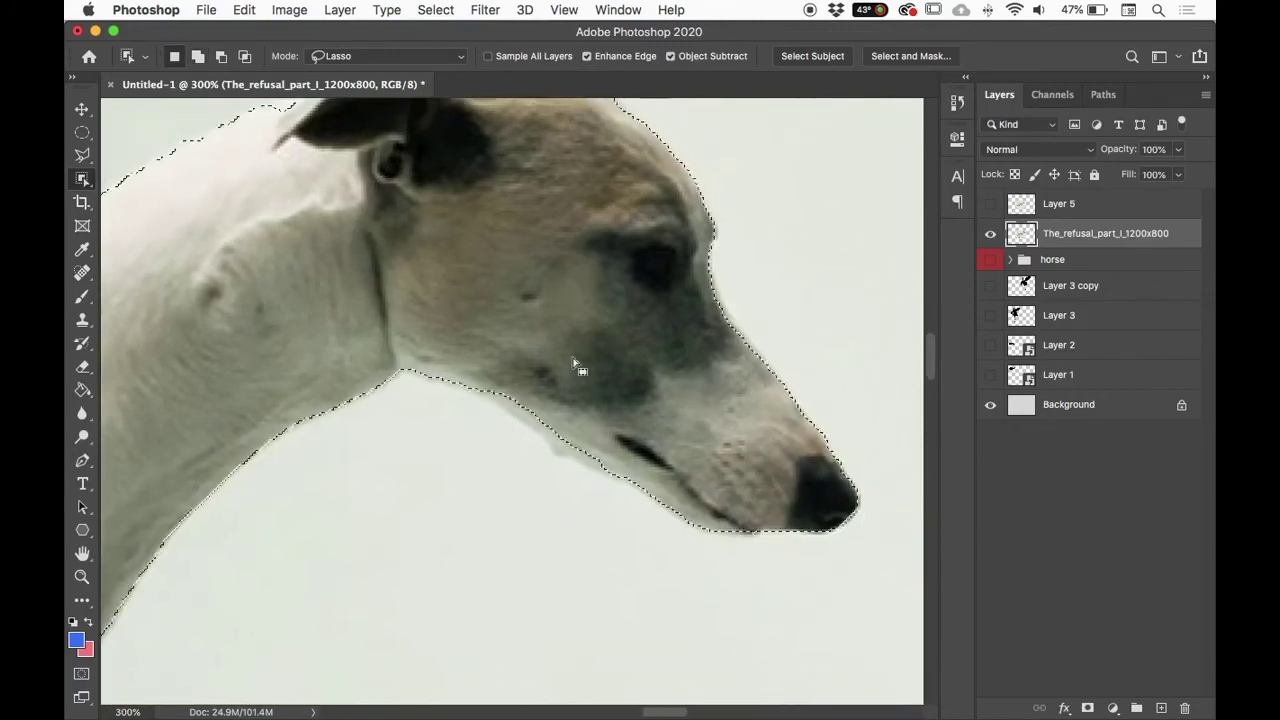
# Step: Add the missed strip along the lower jaw to the greyhound selection and check the outline over the chest, body and hindquarters
pyautogui.moveTo(470, 385)
pyautogui.mouseDown()
pyautogui.moveTo(766, 491)
pyautogui.moveTo(480, 390)
pyautogui.mouseUp()
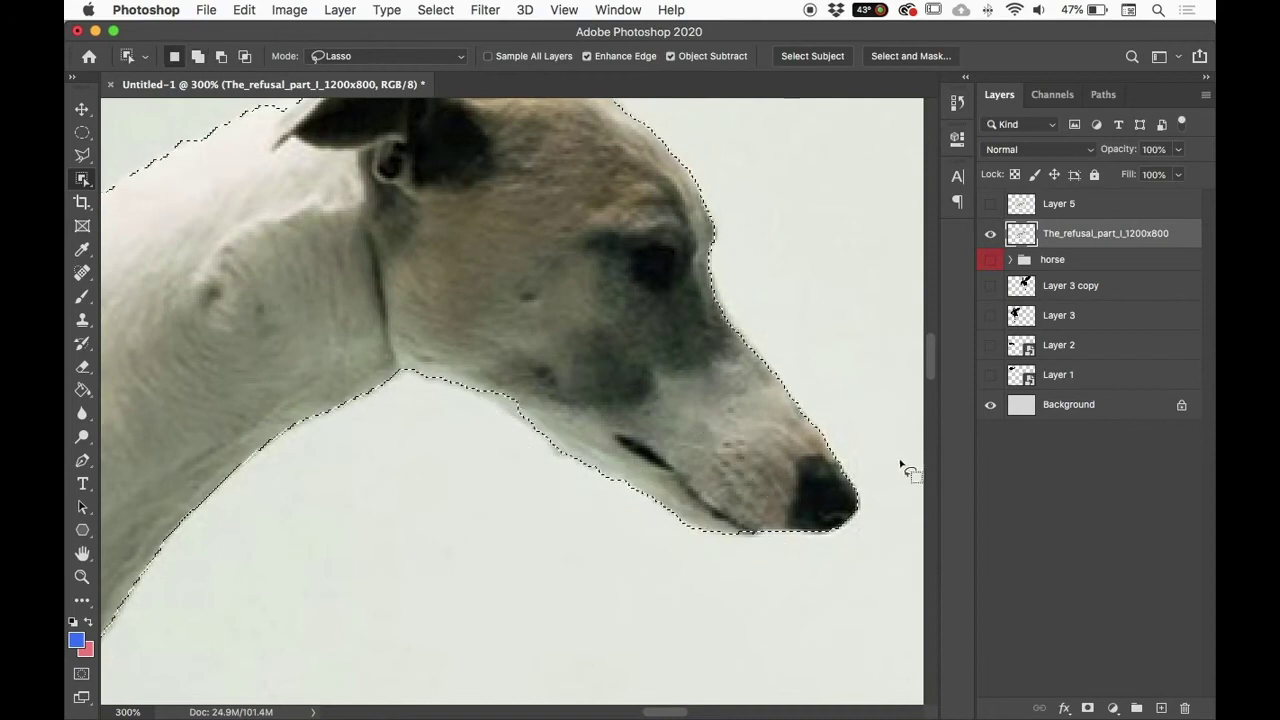
pyautogui.scroll(-8, 692, 510)
pyautogui.hscroll(-2, 734, 406)
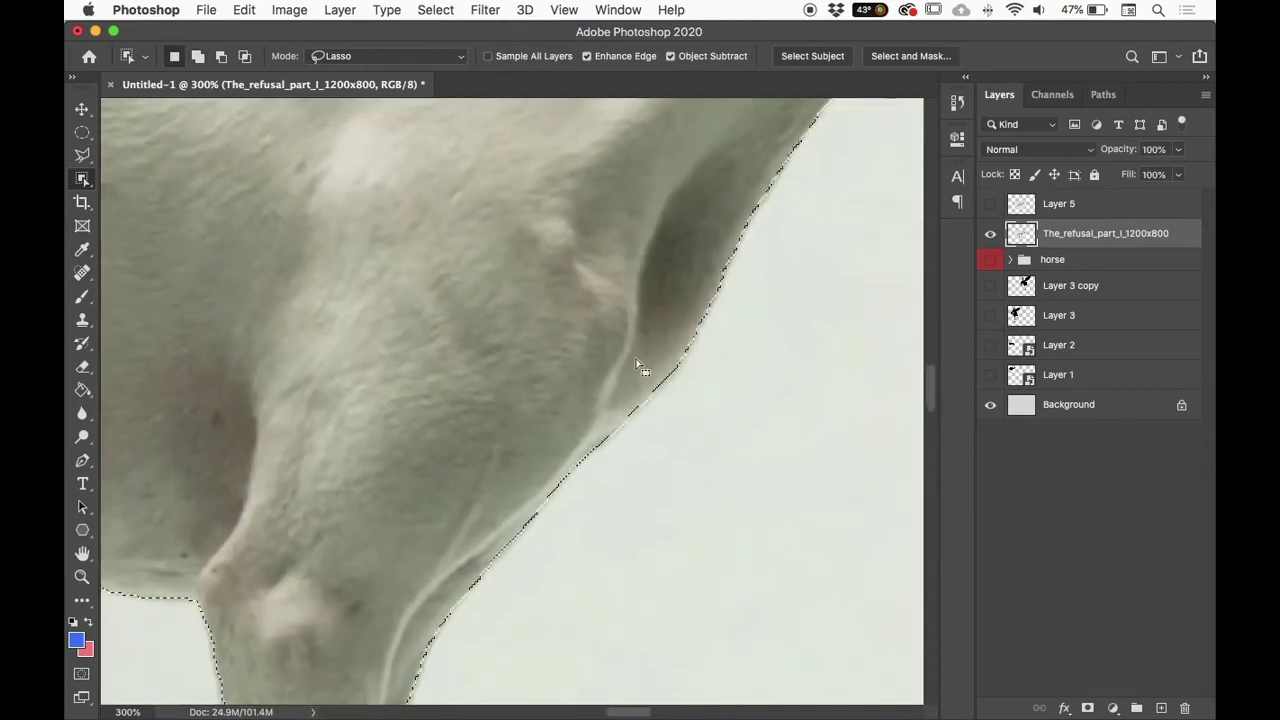
pyautogui.scroll(-8, 640, 367)
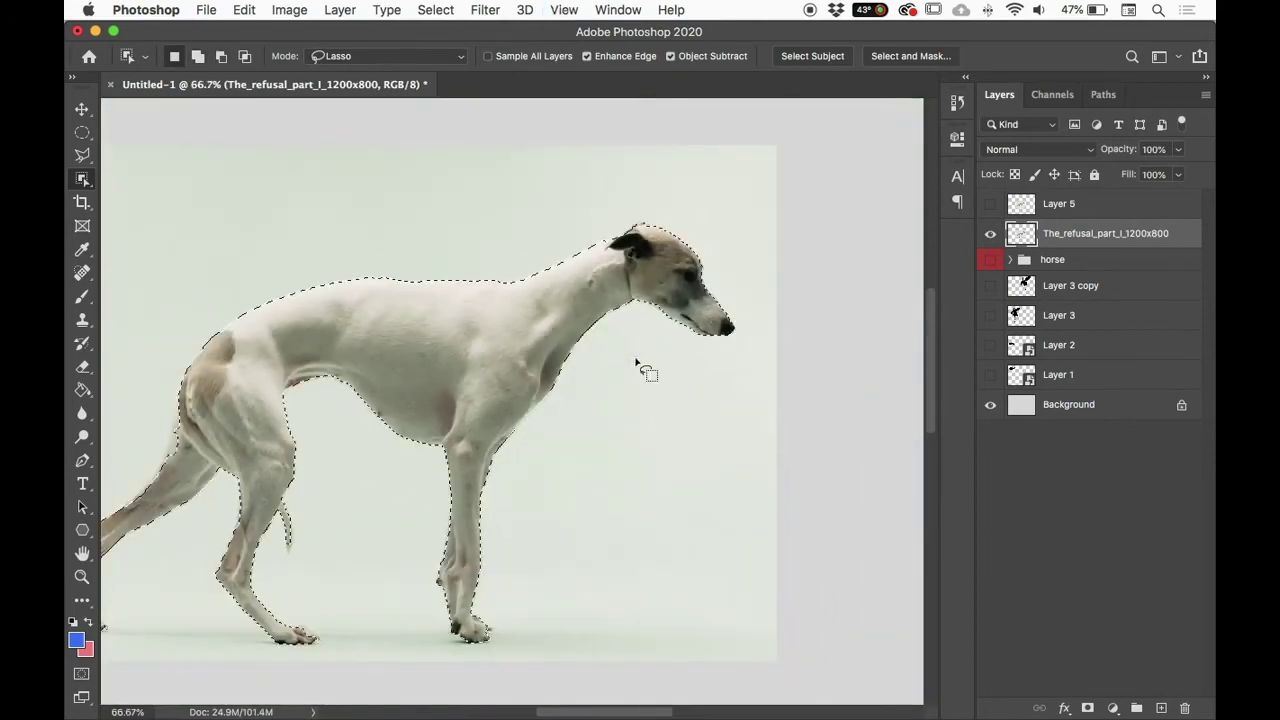
pyautogui.hscroll(-5, 634, 357)
pyautogui.scroll(-1, 634, 357)
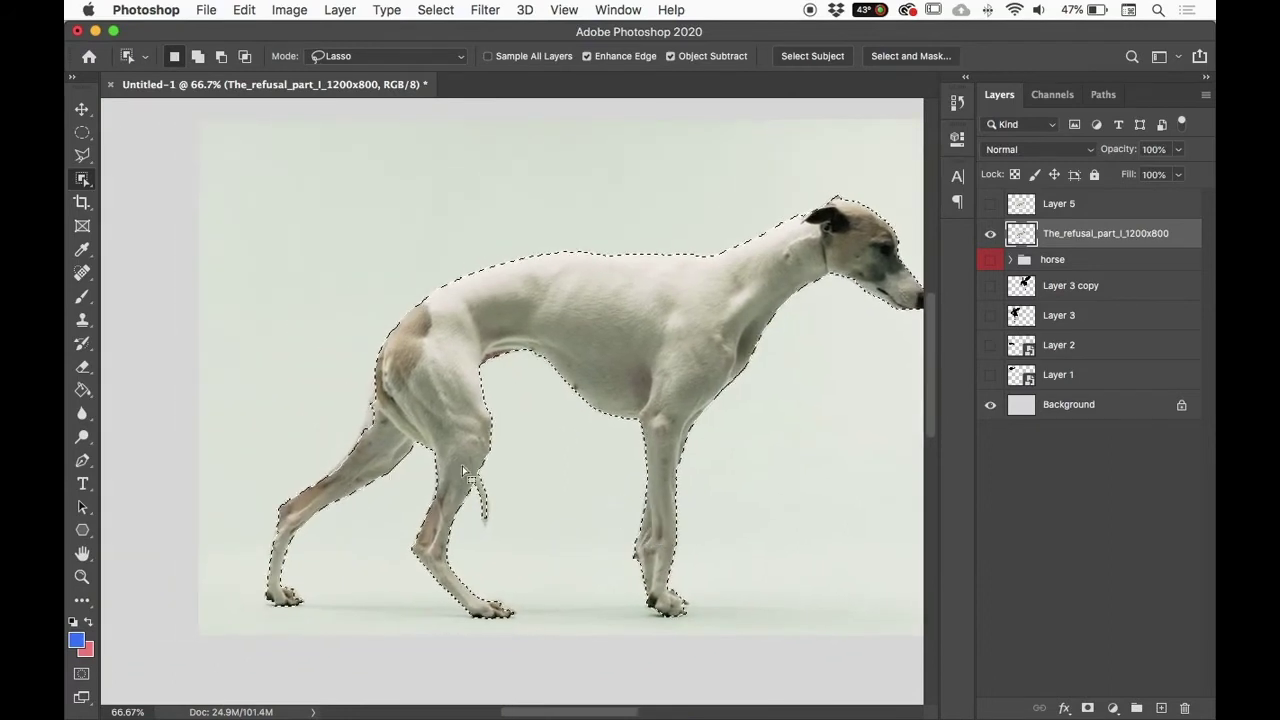
pyautogui.press('shift')
pyautogui.moveTo(384, 356); pyautogui.dragTo(344, 452)
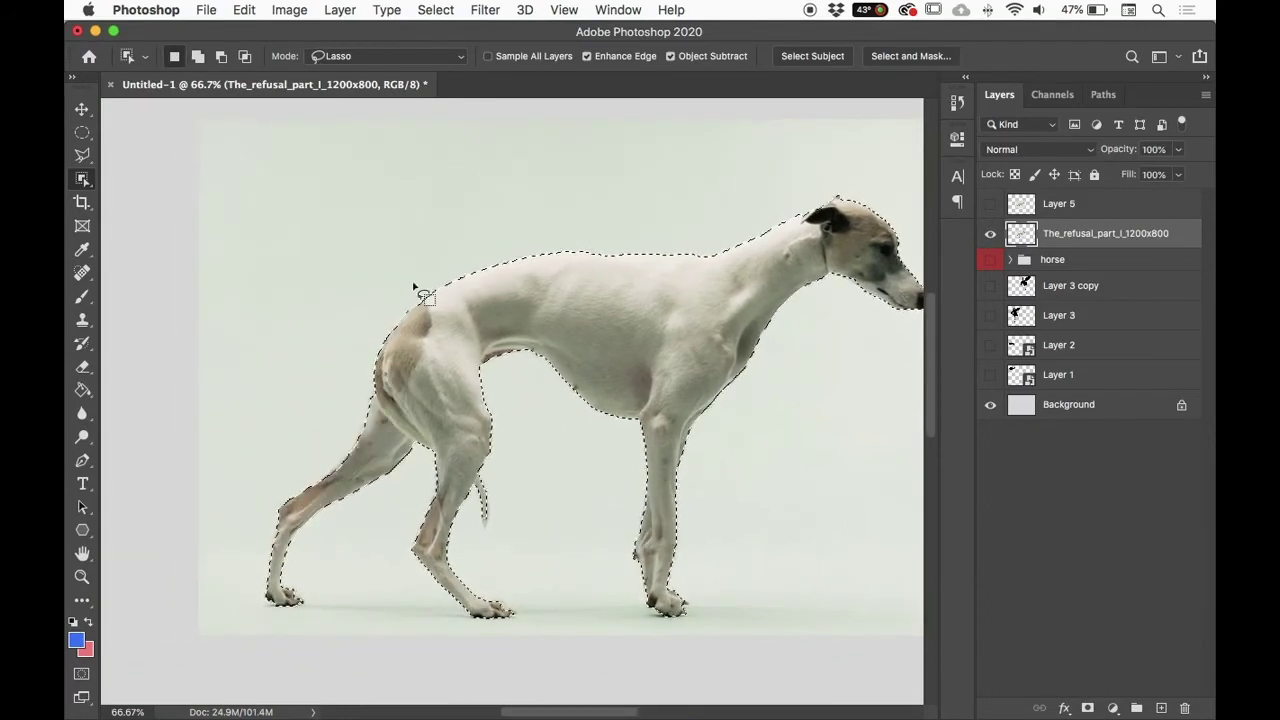
# Step: Try to refine the greyhound selection around the tail with the freehand Lasso tool
pyautogui.rightClick(85, 179)
pyautogui.click(83, 155)
pyautogui.rightClick(83, 155)
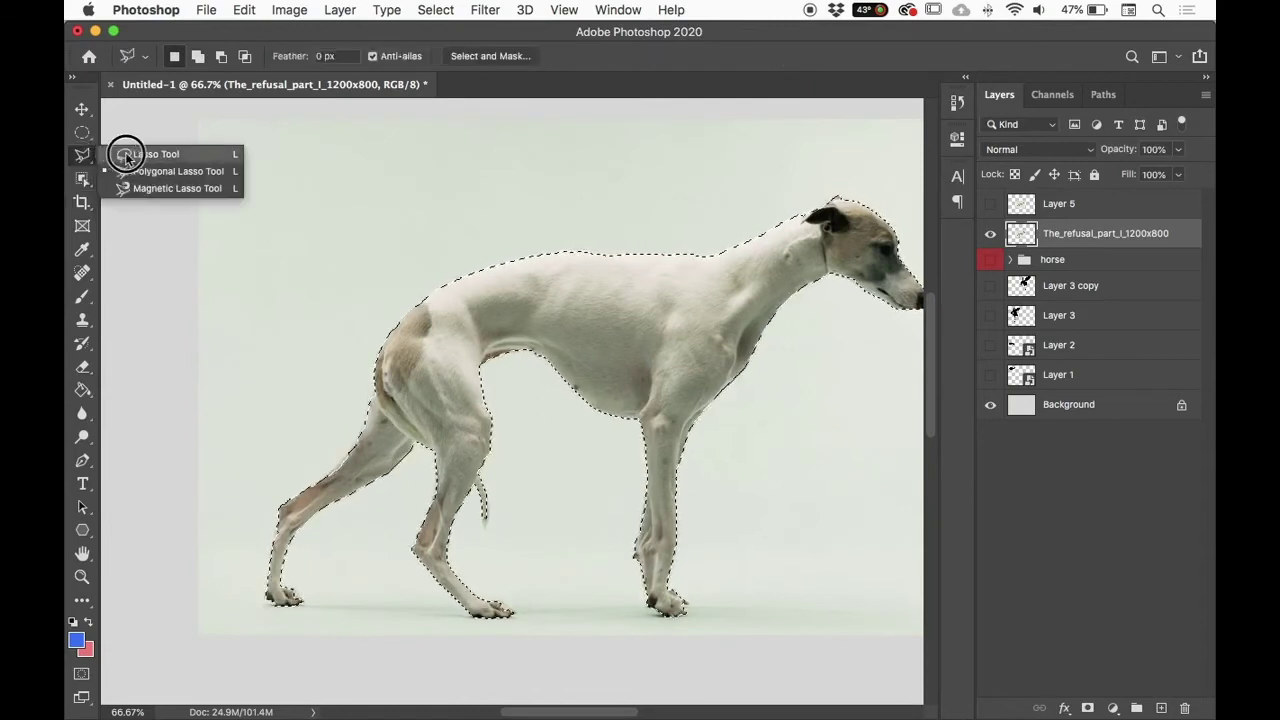
pyautogui.click(135, 158)
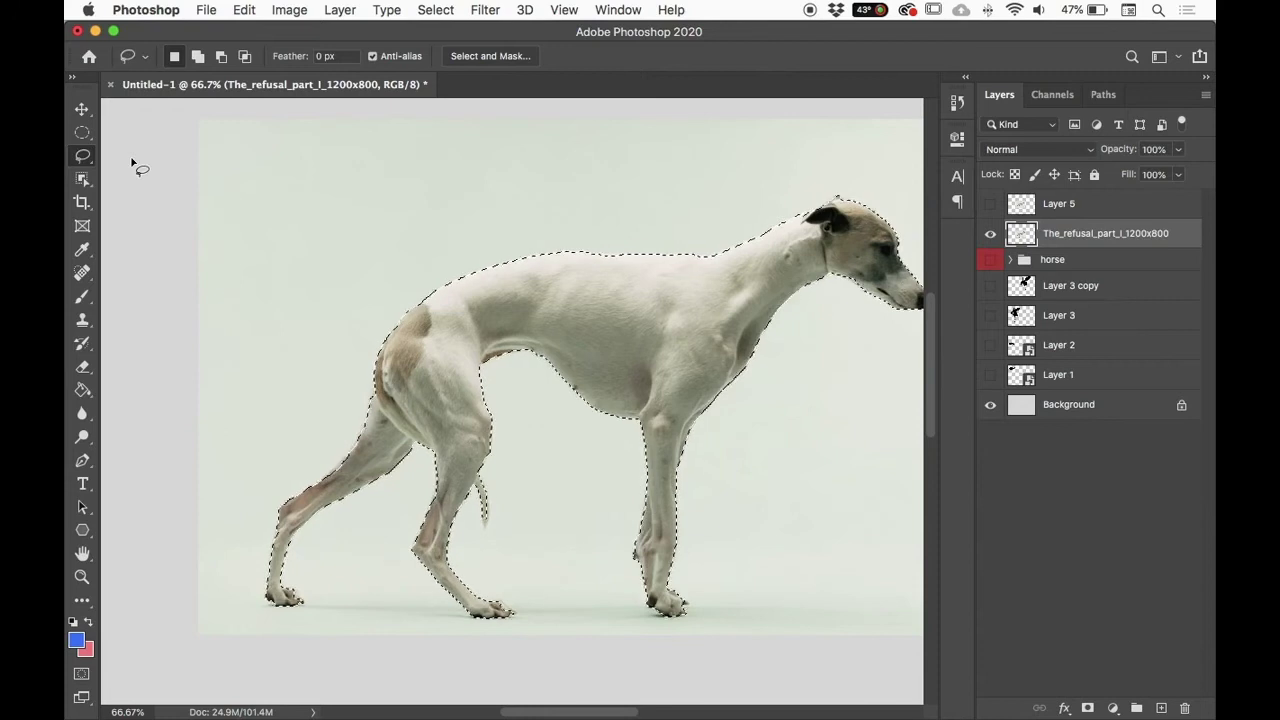
pyautogui.press('super+plus')
pyautogui.press('super+plus')
pyautogui.press('super+plus')
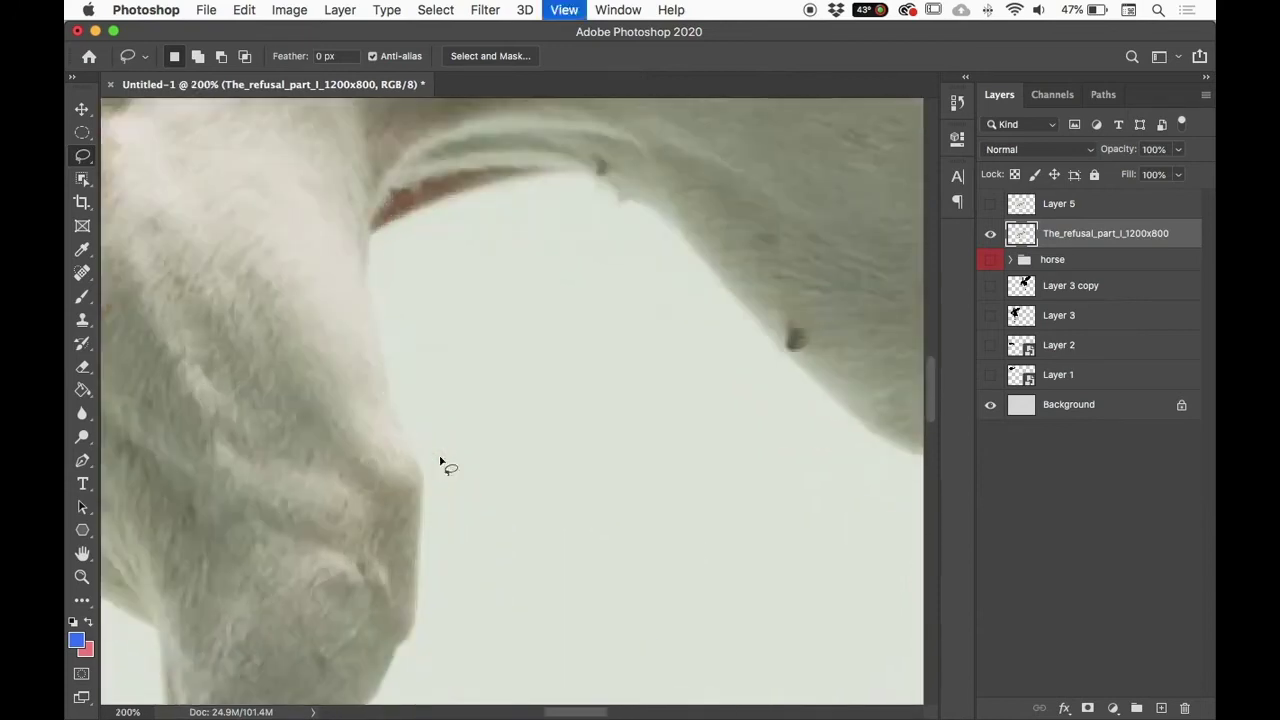
pyautogui.scroll(-3, 686, 463)
pyautogui.moveTo(392, 606)
pyautogui.mouseDown()
pyautogui.moveTo(414, 655)
pyautogui.moveTo(380, 620)
pyautogui.mouseUp()
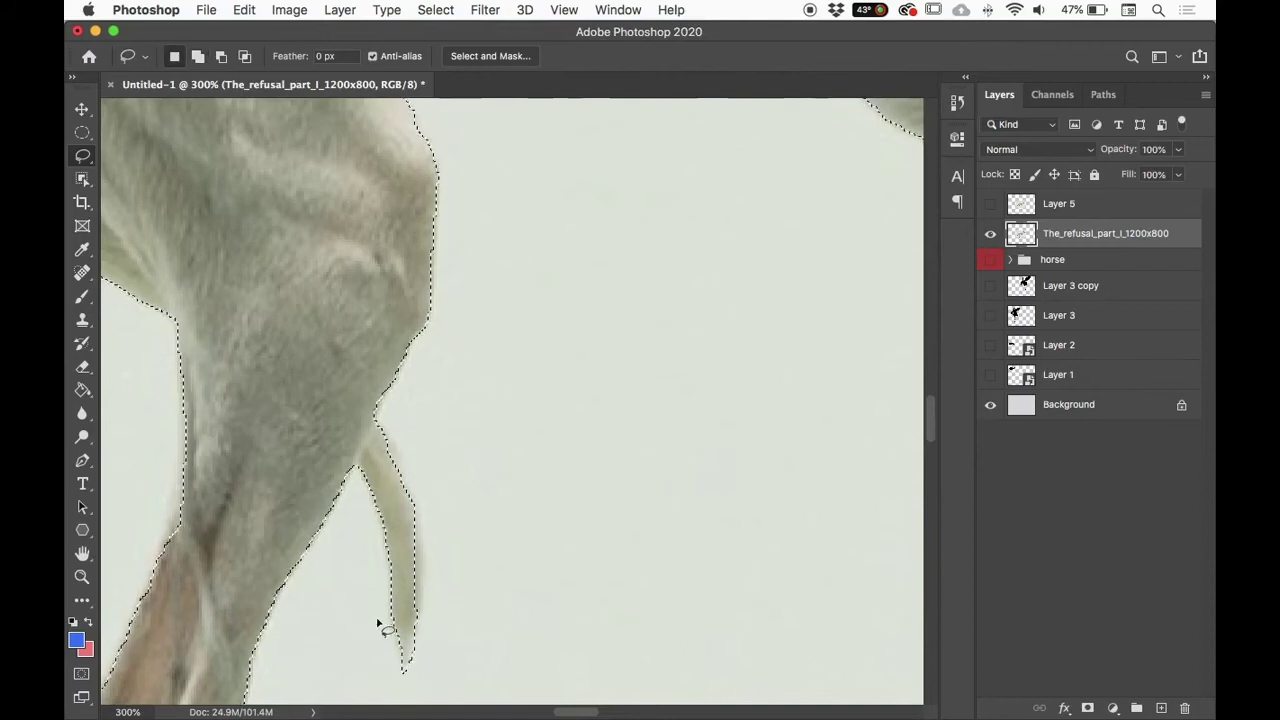
pyautogui.press('super+h')
pyautogui.press('super+minus')
pyautogui.press('super+minus')
pyautogui.press('super+minus')
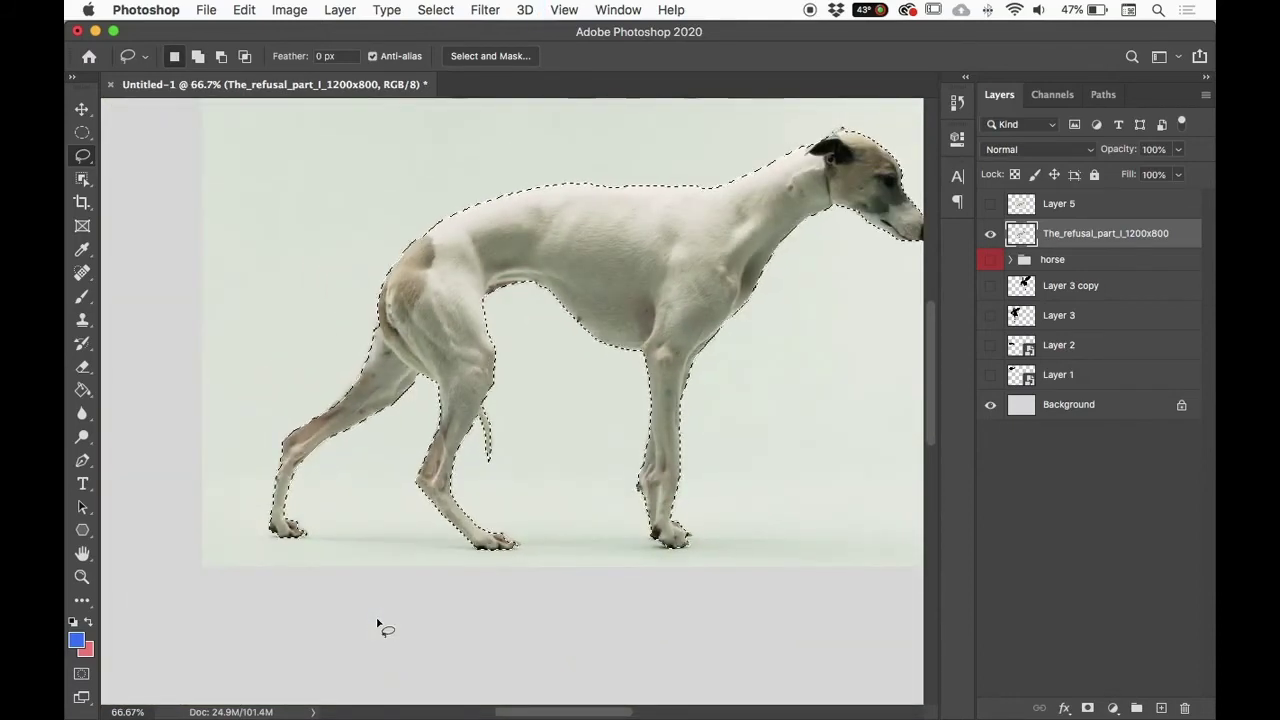
# Step: Clear the selection and use the Quick Selection tool to select the greyhound's torso and near hind leg
pyautogui.press('super+d')
pyautogui.moveTo(85, 178)
pyautogui.mouseDown()
pyautogui.moveTo(214, 177)
pyautogui.moveTo(226, 200)
pyautogui.mouseUp()
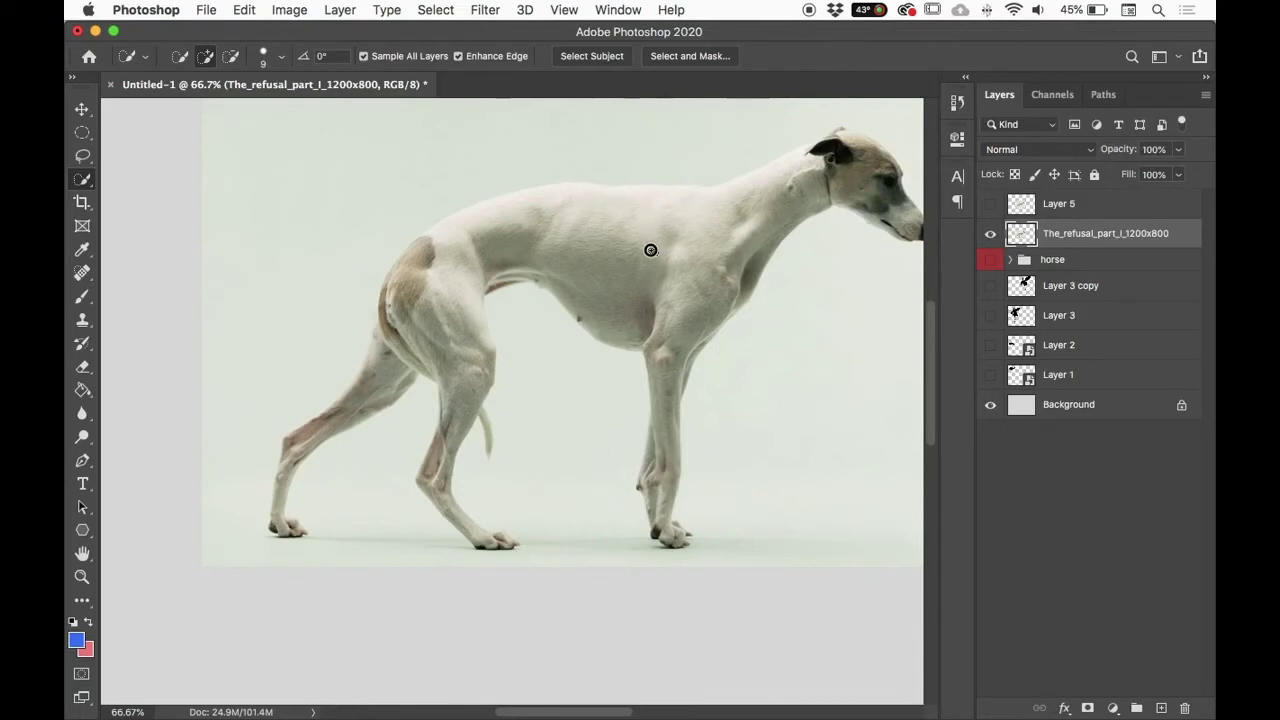
pyautogui.moveTo(578, 230)
pyautogui.mouseDown()
pyautogui.moveTo(668, 254)
pyautogui.moveTo(631, 244)
pyautogui.moveTo(636, 288)
pyautogui.moveTo(664, 314)
pyautogui.moveTo(736, 292)
pyautogui.moveTo(677, 251)
pyautogui.moveTo(698, 229)
pyautogui.moveTo(677, 212)
pyautogui.moveTo(625, 220)
pyautogui.moveTo(621, 205)
pyautogui.moveTo(534, 207)
pyautogui.moveTo(542, 200)
pyautogui.moveTo(512, 212)
pyautogui.mouseUp()
pyautogui.moveTo(428, 280)
pyautogui.mouseDown()
pyautogui.moveTo(410, 311)
pyautogui.moveTo(447, 353)
pyautogui.moveTo(446, 299)
pyautogui.moveTo(469, 391)
pyautogui.moveTo(441, 495)
pyautogui.moveTo(494, 565)
pyautogui.moveTo(466, 526)
pyautogui.moveTo(495, 540)
pyautogui.mouseUp()
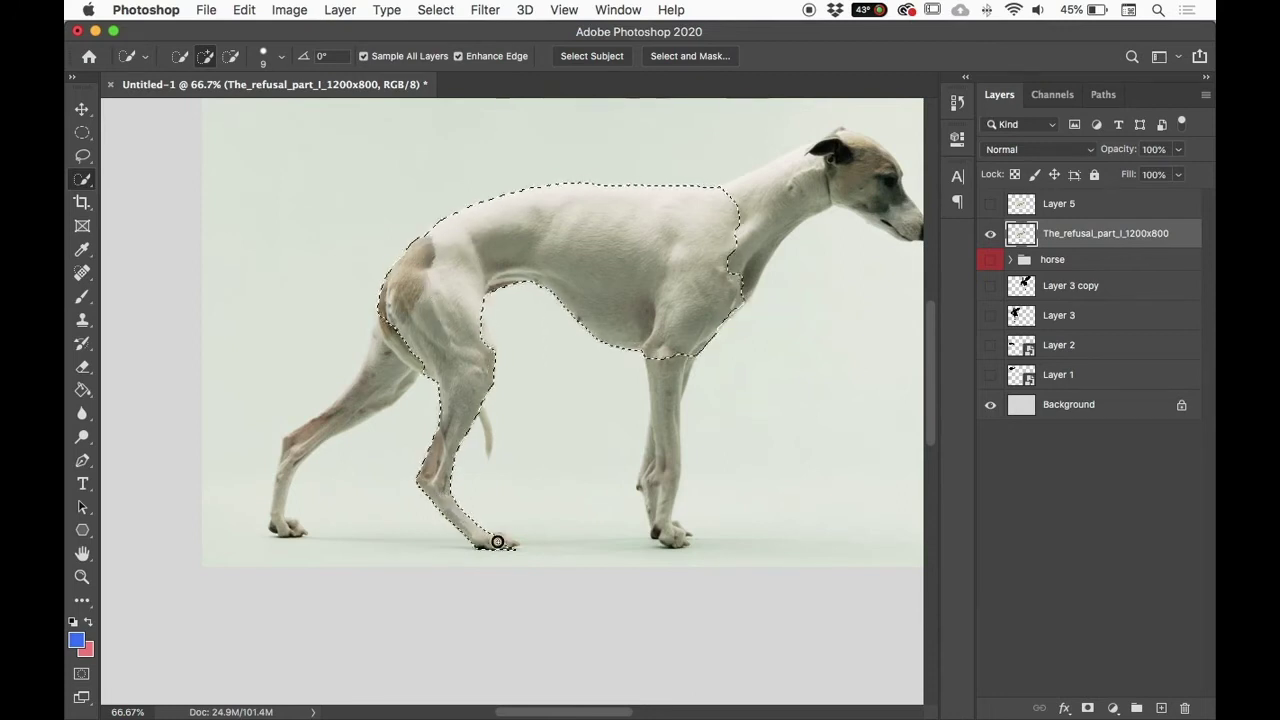
# Step: Add the tail, far hind leg, front legs, neck and whole head, including the lower jaw, to the greyhound selection
pyautogui.moveTo(479, 405); pyautogui.dragTo(488, 440)
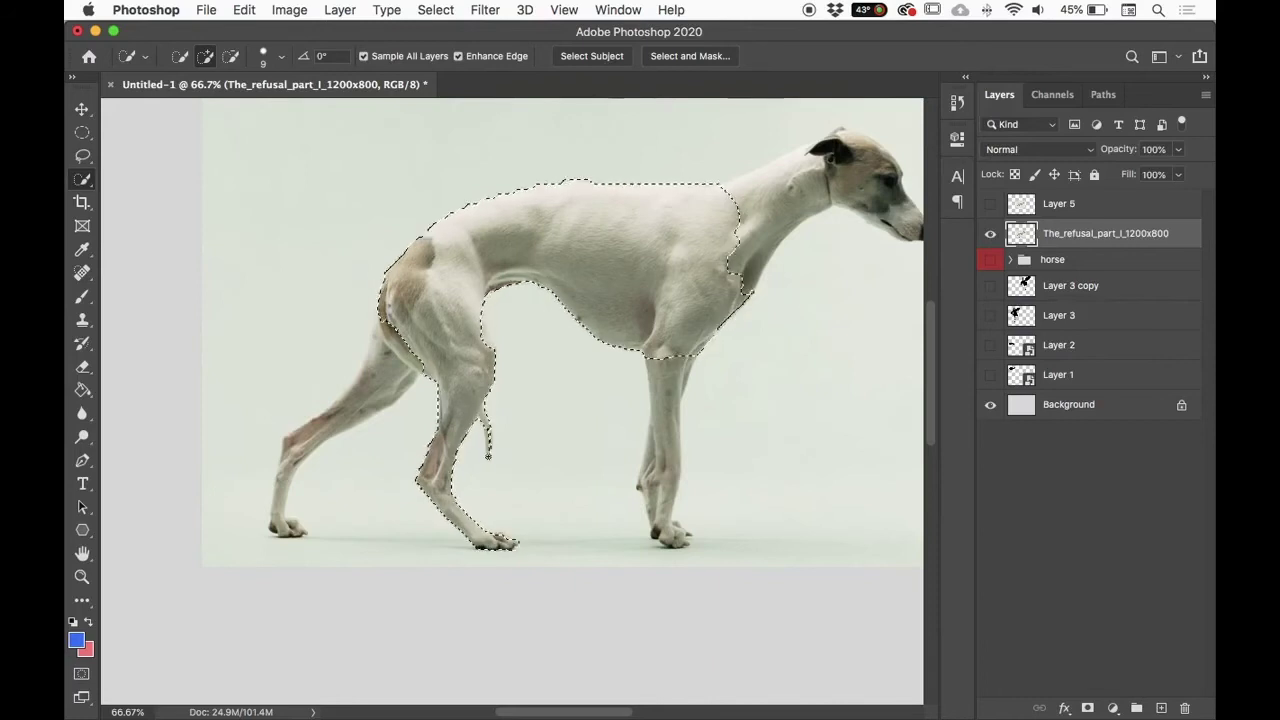
pyautogui.moveTo(395, 322)
pyautogui.mouseDown()
pyautogui.moveTo(370, 382)
pyautogui.moveTo(386, 304)
pyautogui.moveTo(370, 400)
pyautogui.moveTo(291, 462)
pyautogui.mouseUp()
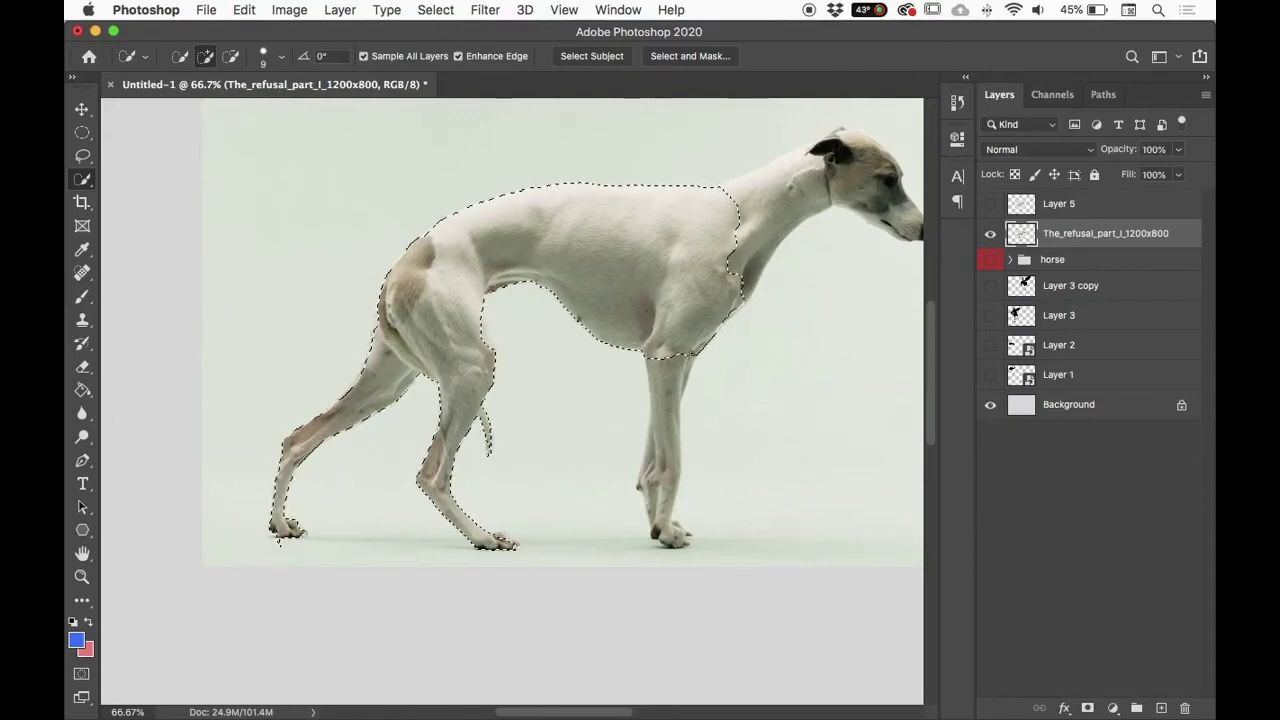
pyautogui.moveTo(666, 449)
pyautogui.mouseDown()
pyautogui.moveTo(660, 520)
pyautogui.moveTo(680, 540)
pyautogui.mouseUp()
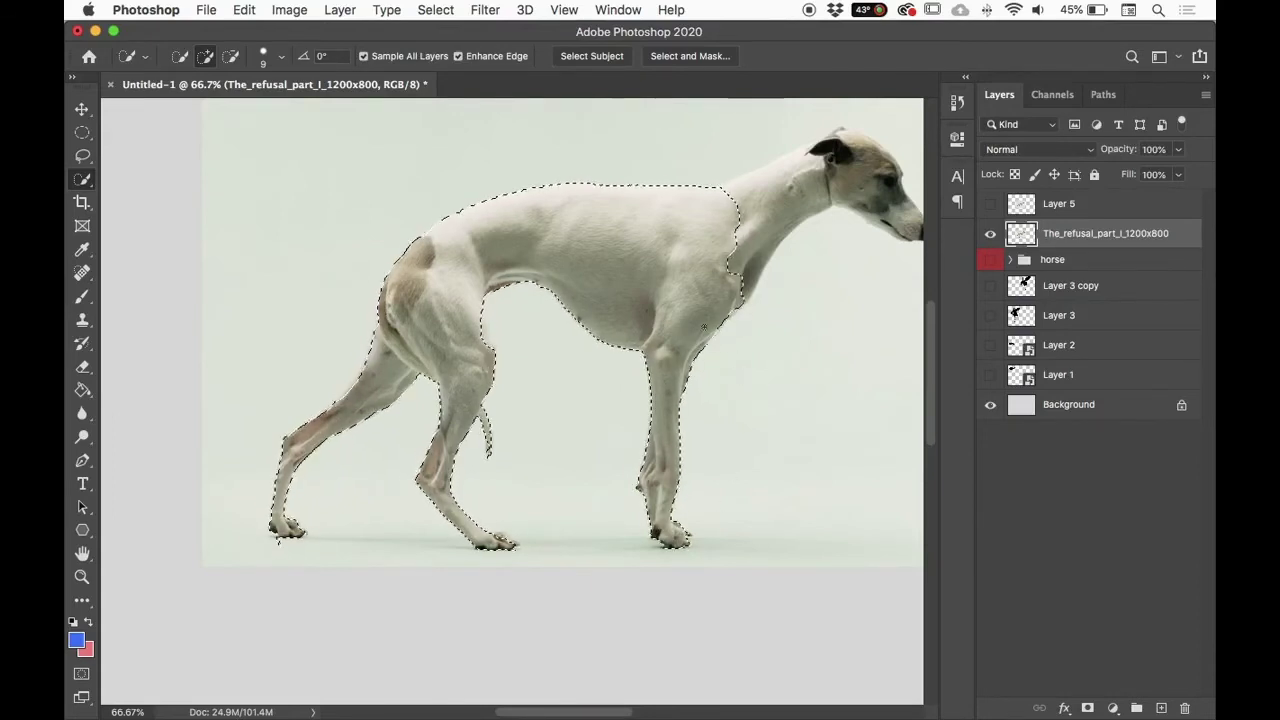
pyautogui.moveTo(826, 175); pyautogui.dragTo(768, 182)
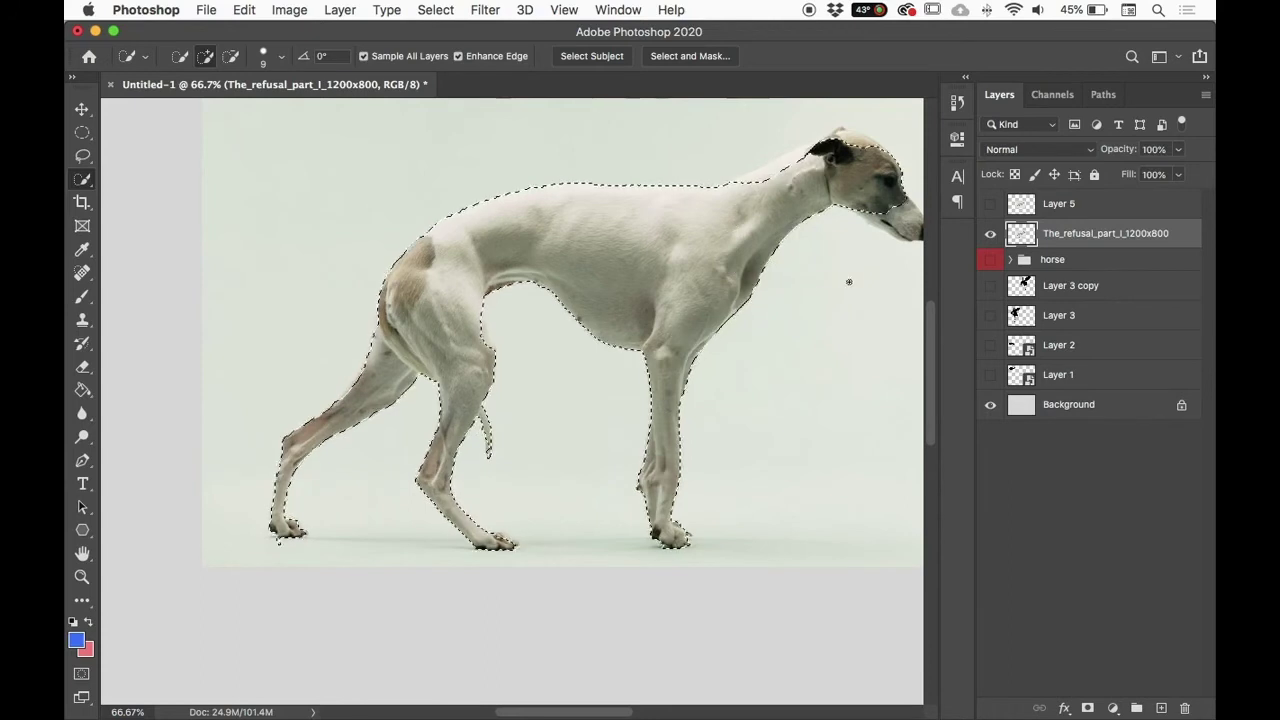
pyautogui.hscroll(5, 817, 229)
pyautogui.scroll(3, 817, 229)
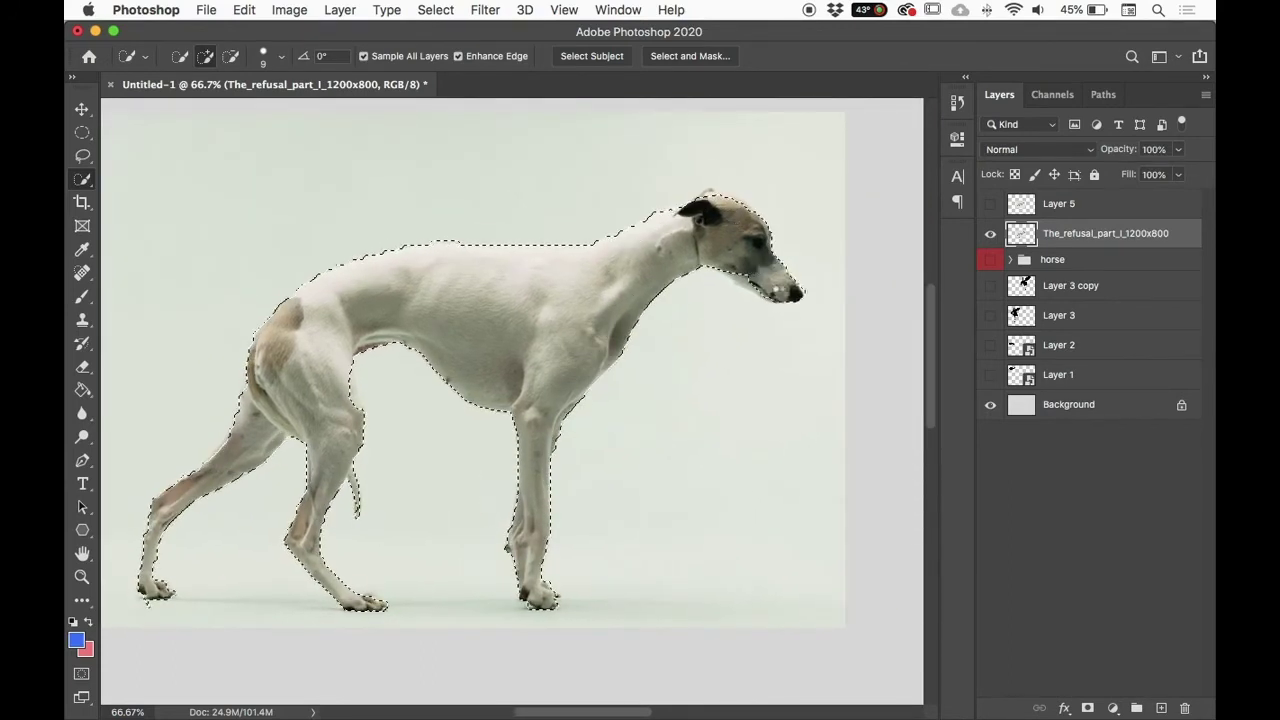
pyautogui.moveTo(786, 300); pyautogui.dragTo(745, 284)
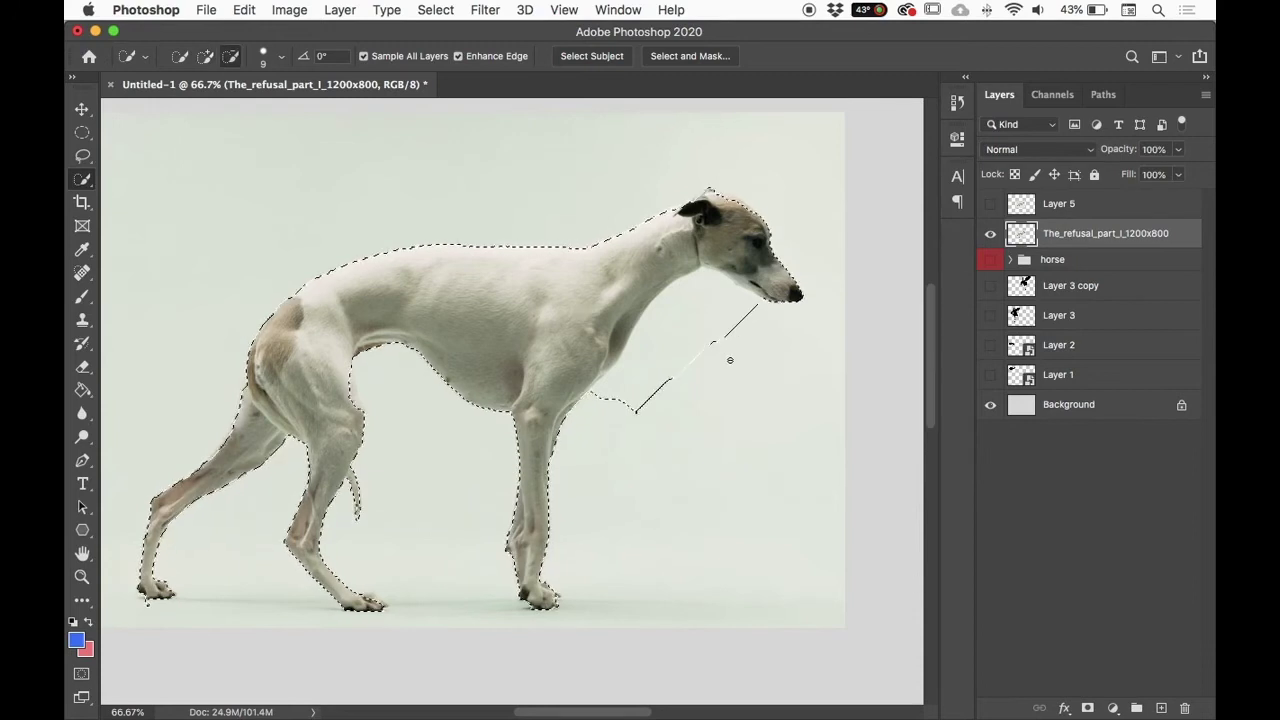
# Step: Subtract the background area below the neck and jaw from the selection with a size 50 Quick Selection brush
pyautogui.press(']')
pyautogui.press(']')
pyautogui.press(']')
pyautogui.press(']')
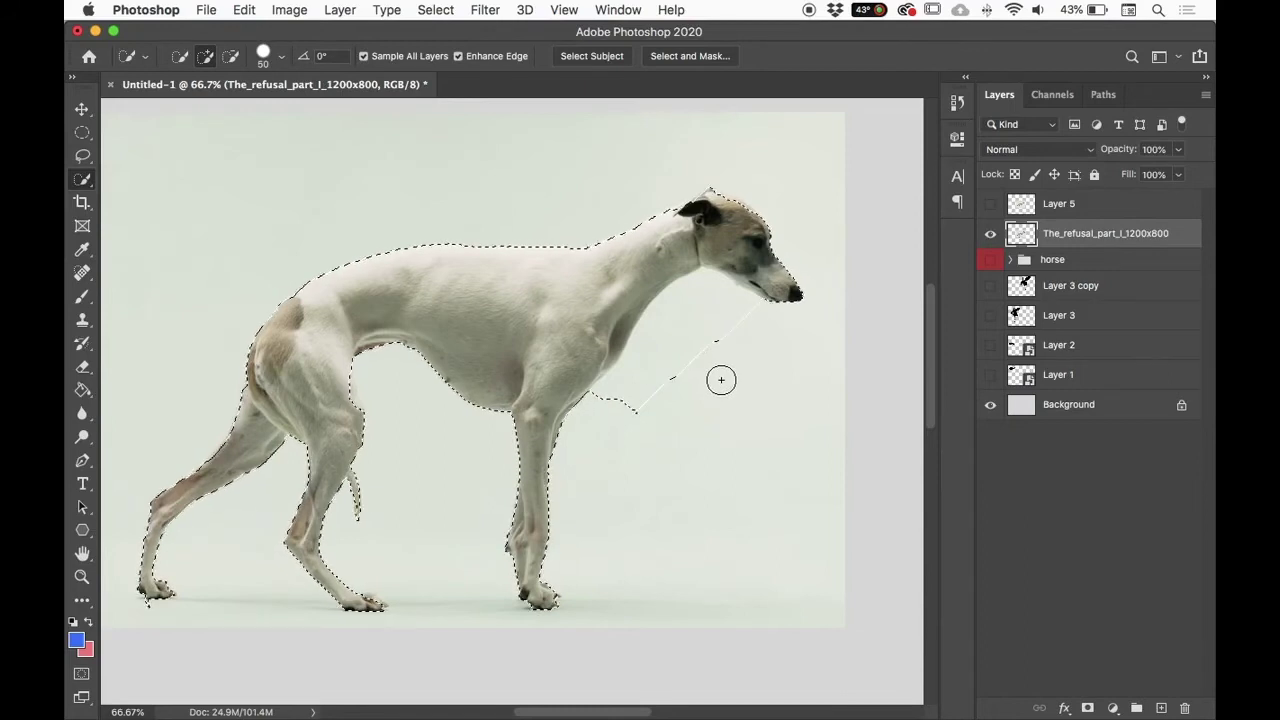
pyautogui.press('alt')
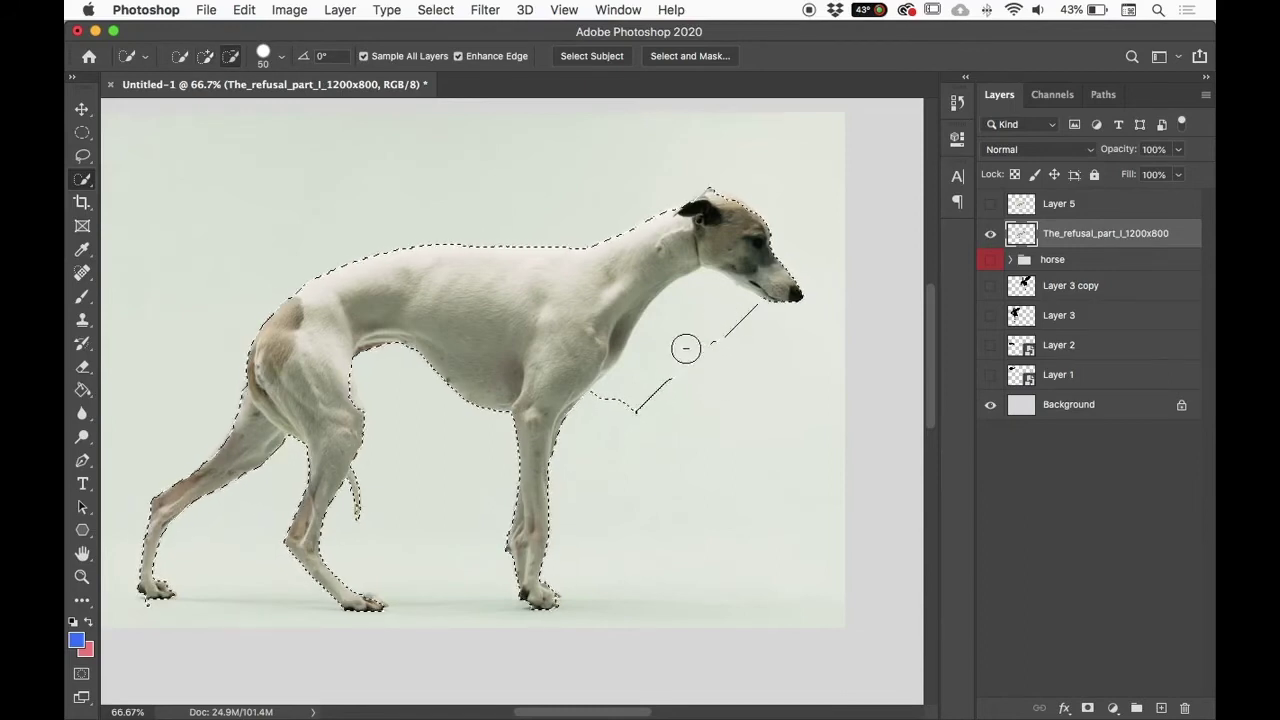
pyautogui.moveTo(657, 408); pyautogui.dragTo(646, 380)
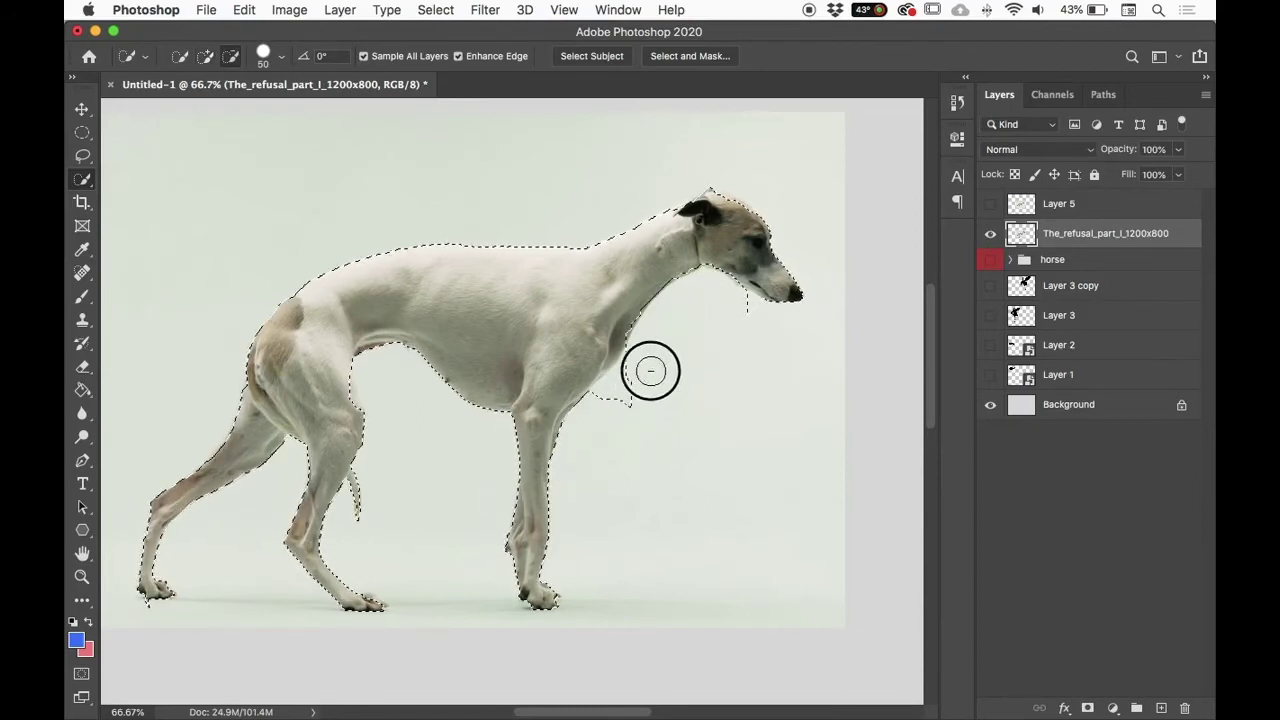
pyautogui.click(650, 343)
pyautogui.click(746, 302)
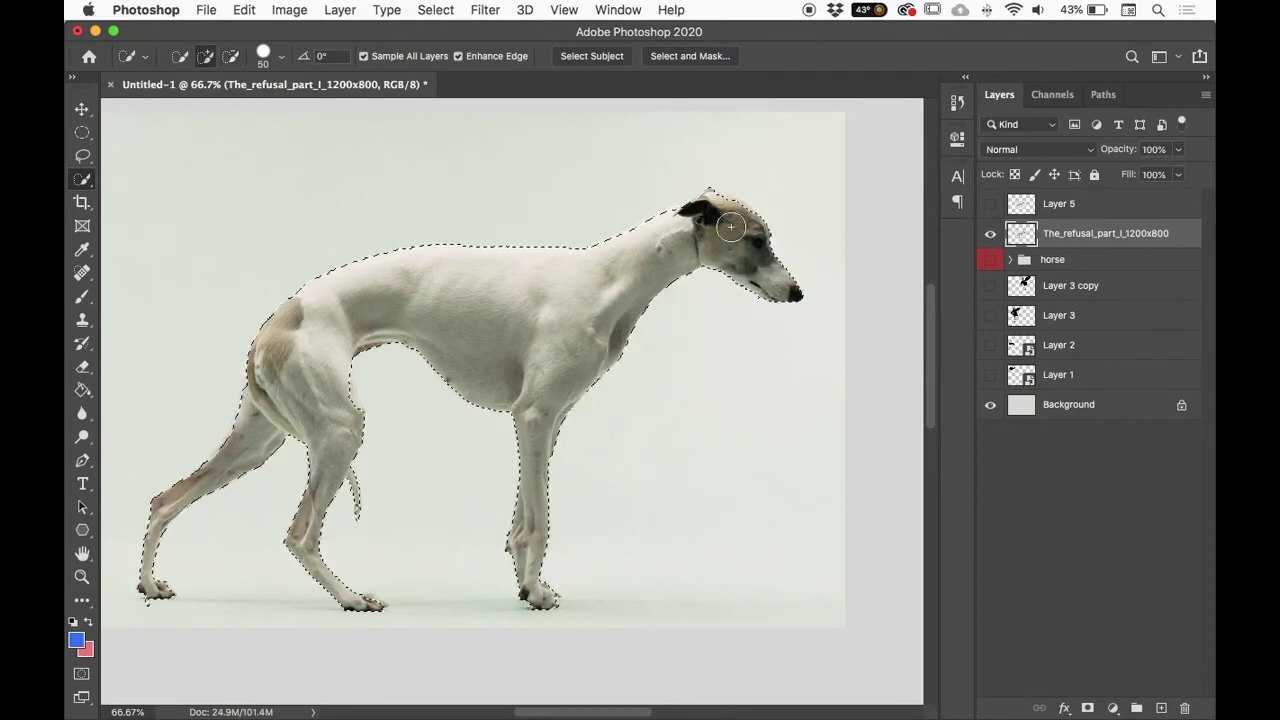
# Step: Clean up the selection edge along the hind thigh and under the belly by adding and subtracting with a size 35 brush
pyautogui.press('alt')
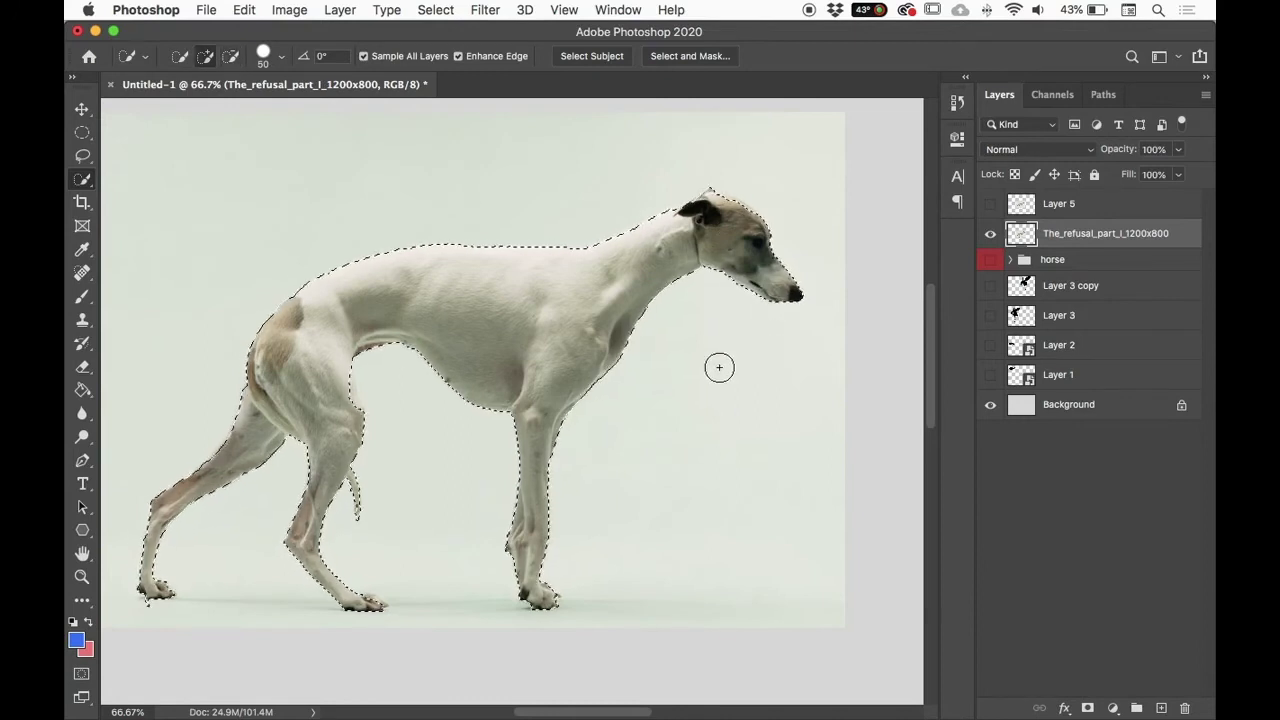
pyautogui.press('[')
pyautogui.press('[')
pyautogui.press('[')
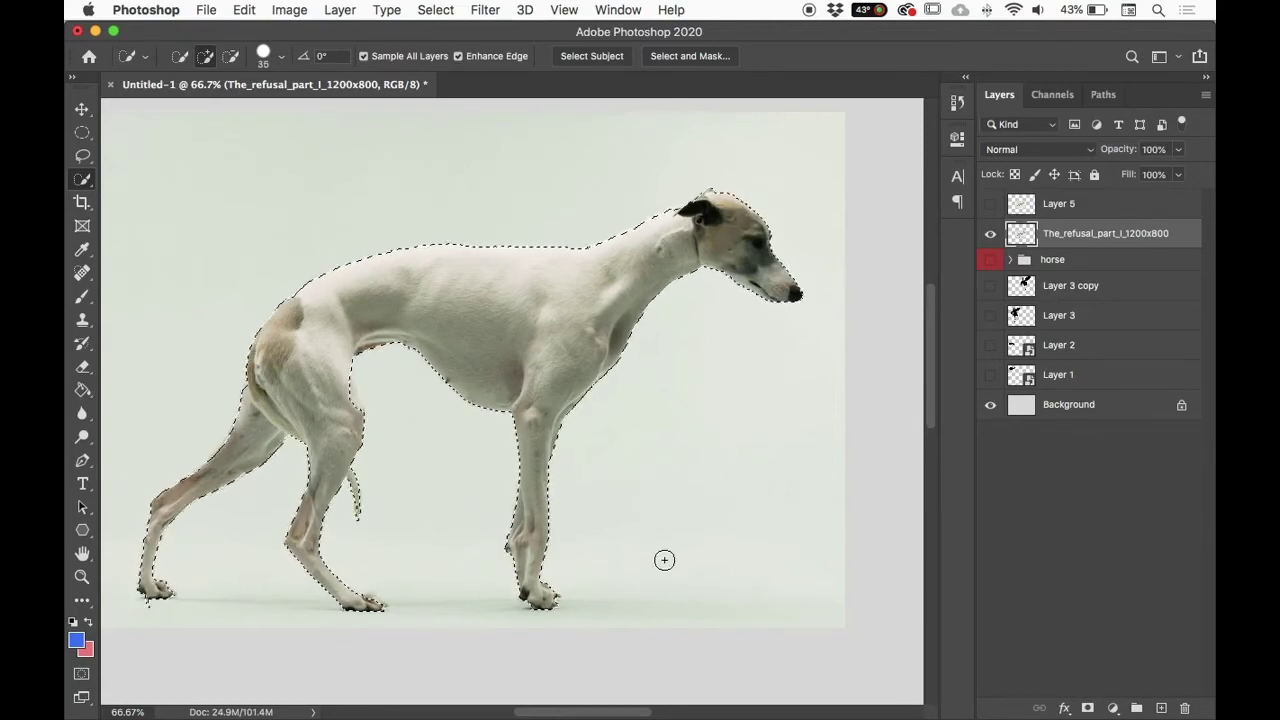
pyautogui.click(357, 423)
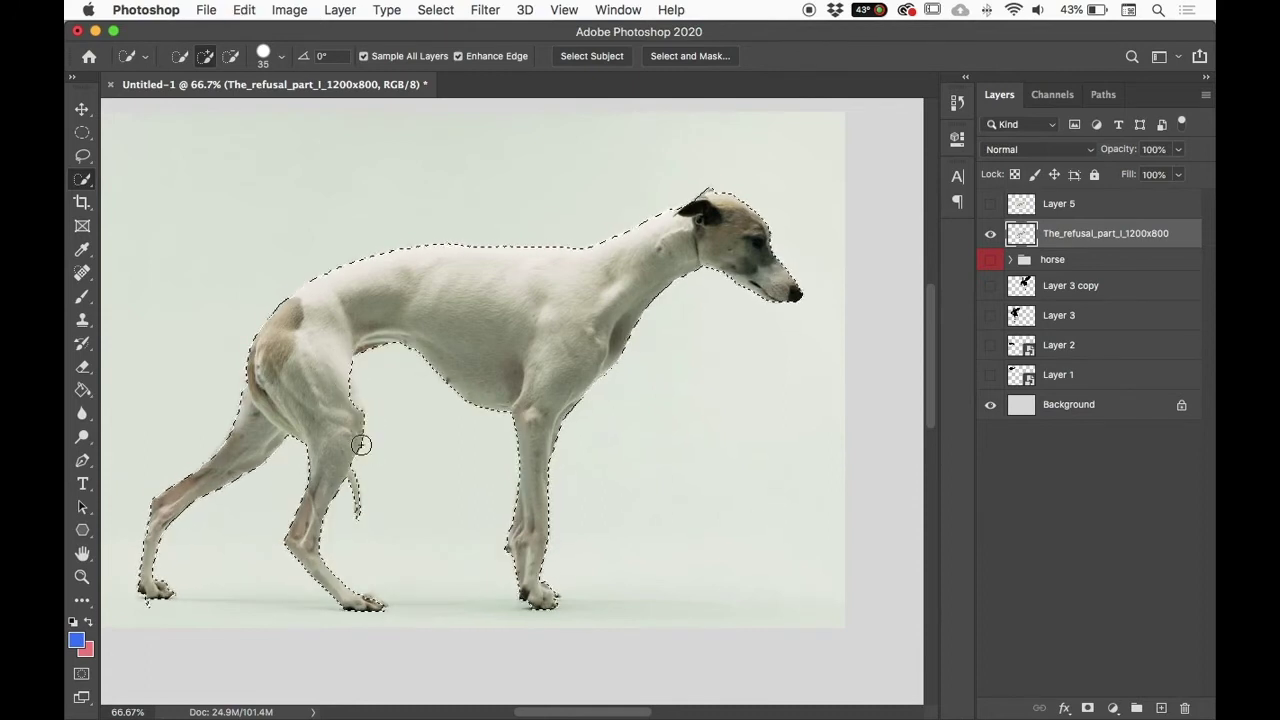
pyautogui.keyDown('alt'); pyautogui.click(358, 368); pyautogui.keyUp('alt')
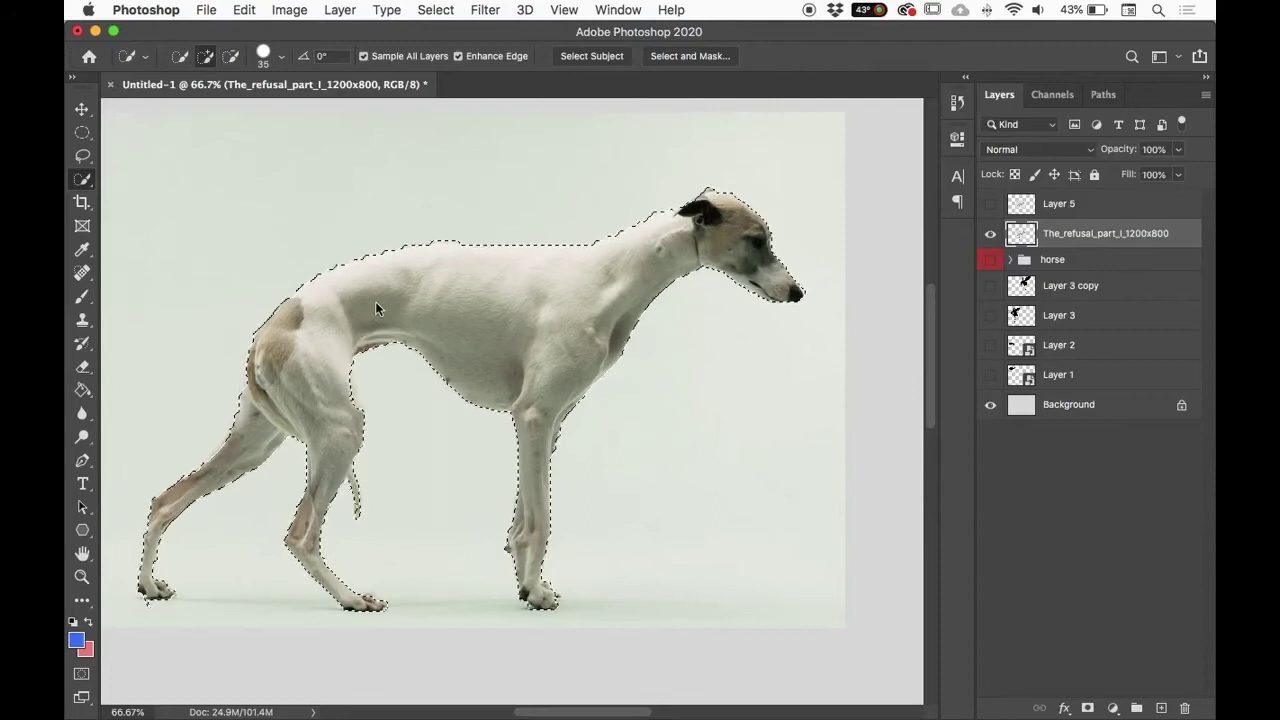
pyautogui.click(369, 443)
pyautogui.keyDown('alt'); pyautogui.click(371, 449); pyautogui.keyUp('alt')
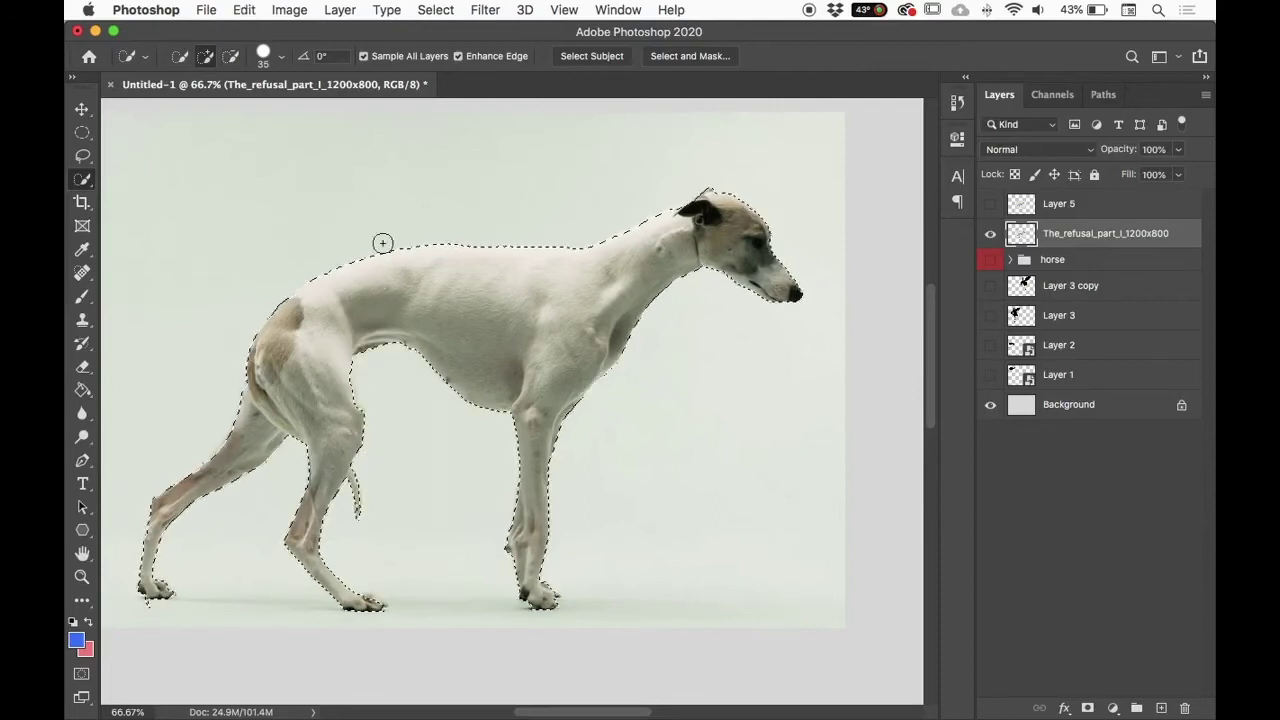
pyautogui.click(366, 403)
pyautogui.keyDown('alt'); pyautogui.click(449, 606); pyautogui.keyUp('alt')
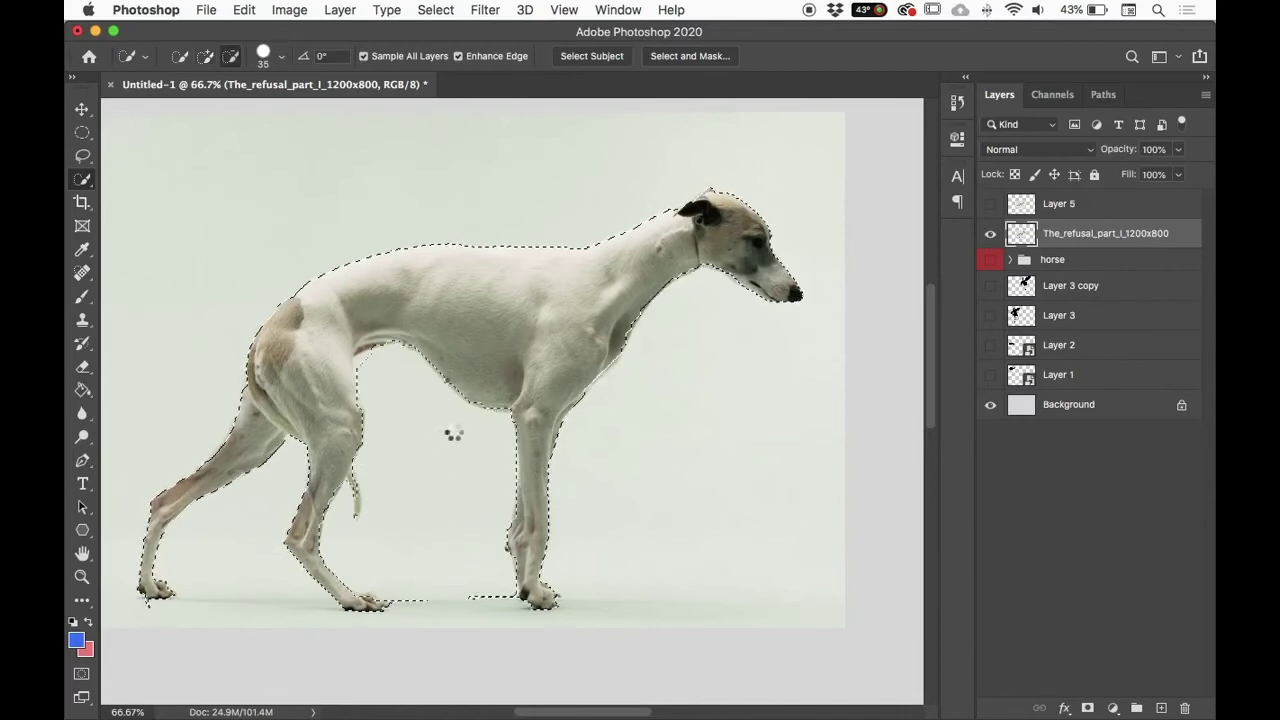
pyautogui.keyDown('alt'); pyautogui.click(365, 373); pyautogui.keyUp('alt')
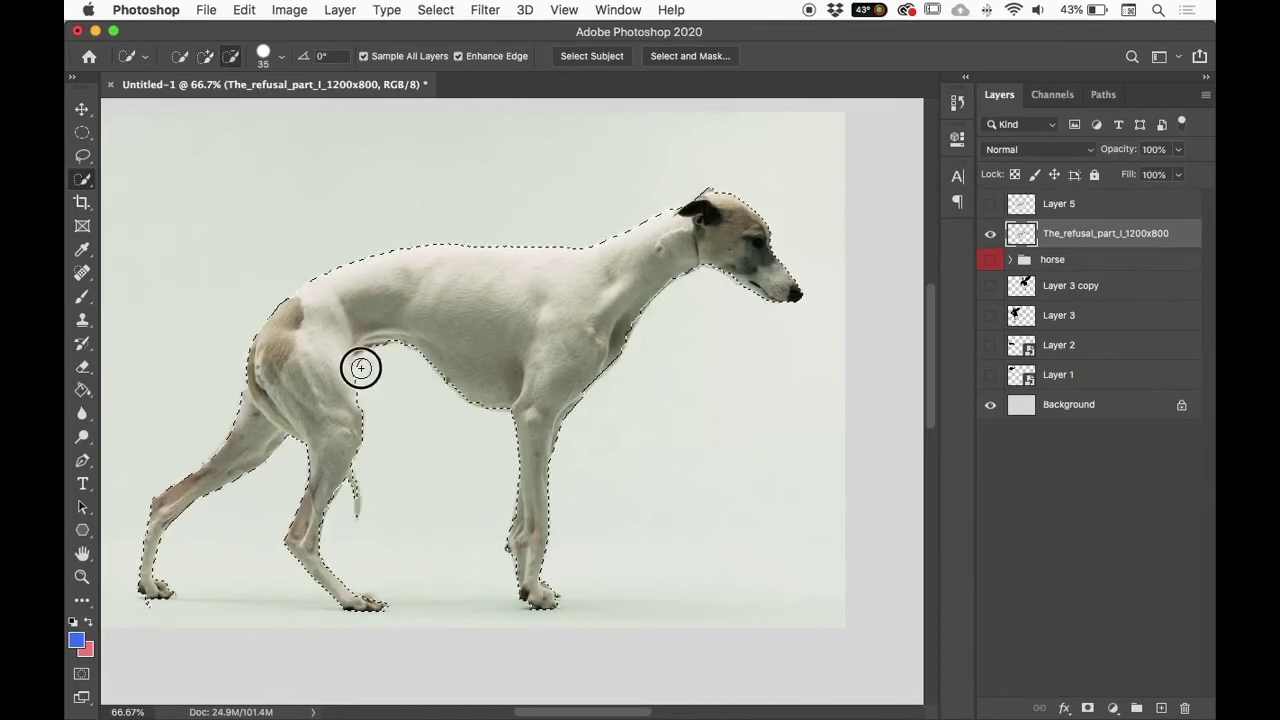
pyautogui.keyDown('alt'); pyautogui.click(370, 349); pyautogui.keyUp('alt')
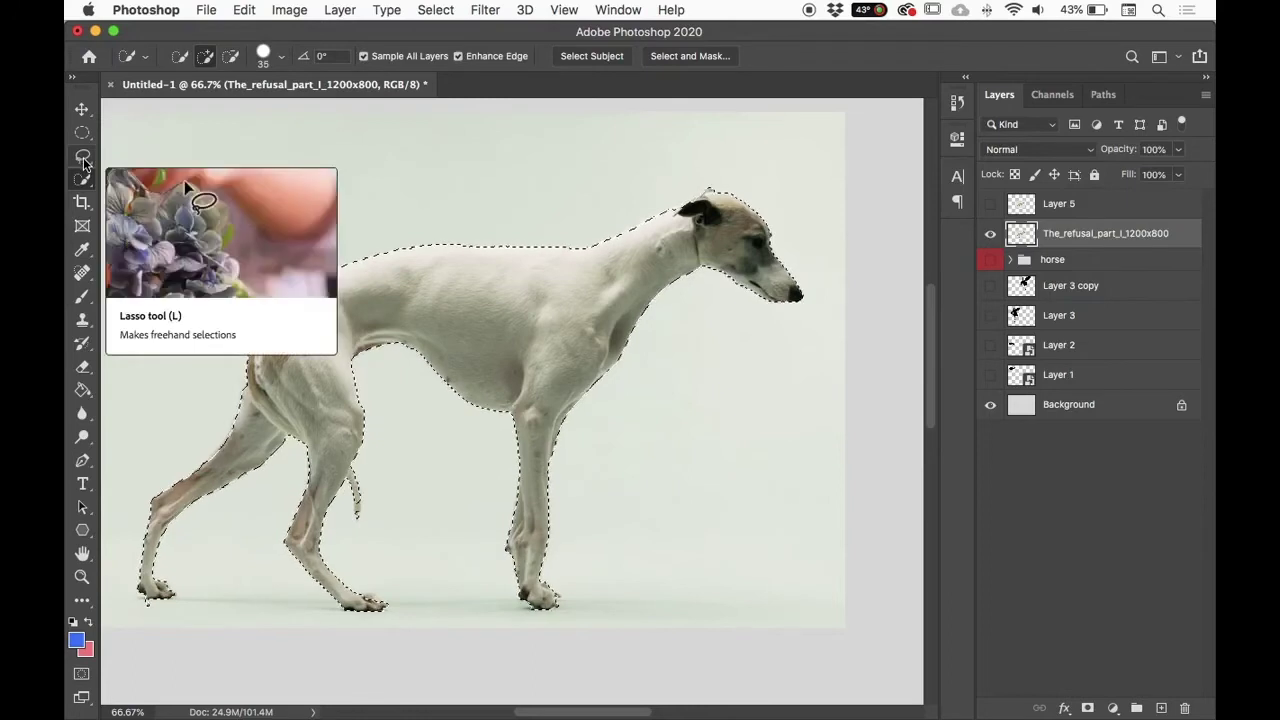
pyautogui.moveTo(83, 179)
pyautogui.mouseDown()
pyautogui.moveTo(192, 185)
pyautogui.moveTo(200, 194)
pyautogui.moveTo(180, 194)
pyautogui.moveTo(205, 202)
pyautogui.moveTo(193, 218)
pyautogui.moveTo(97, 178)
pyautogui.mouseUp()
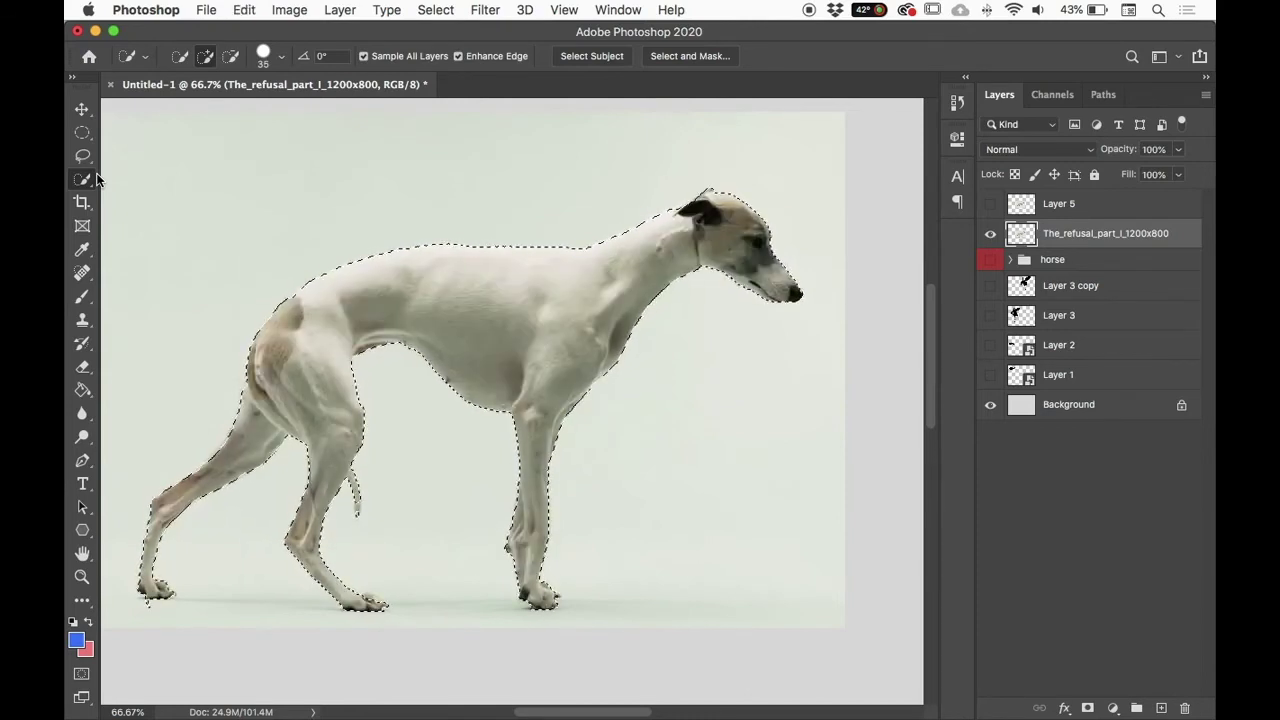
# Step: Invert the selection and try deleting the photo background around the greyhound, undoing the deletion
pyautogui.click(436, 10)
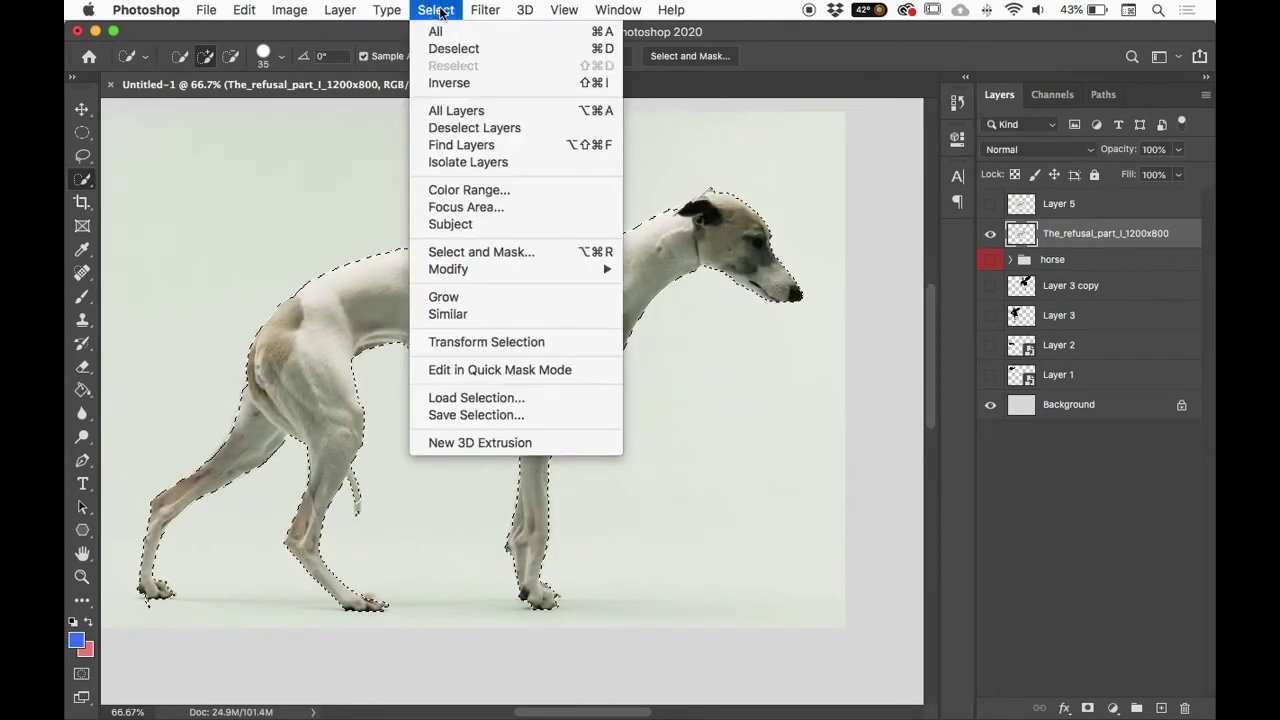
pyautogui.click(592, 84)
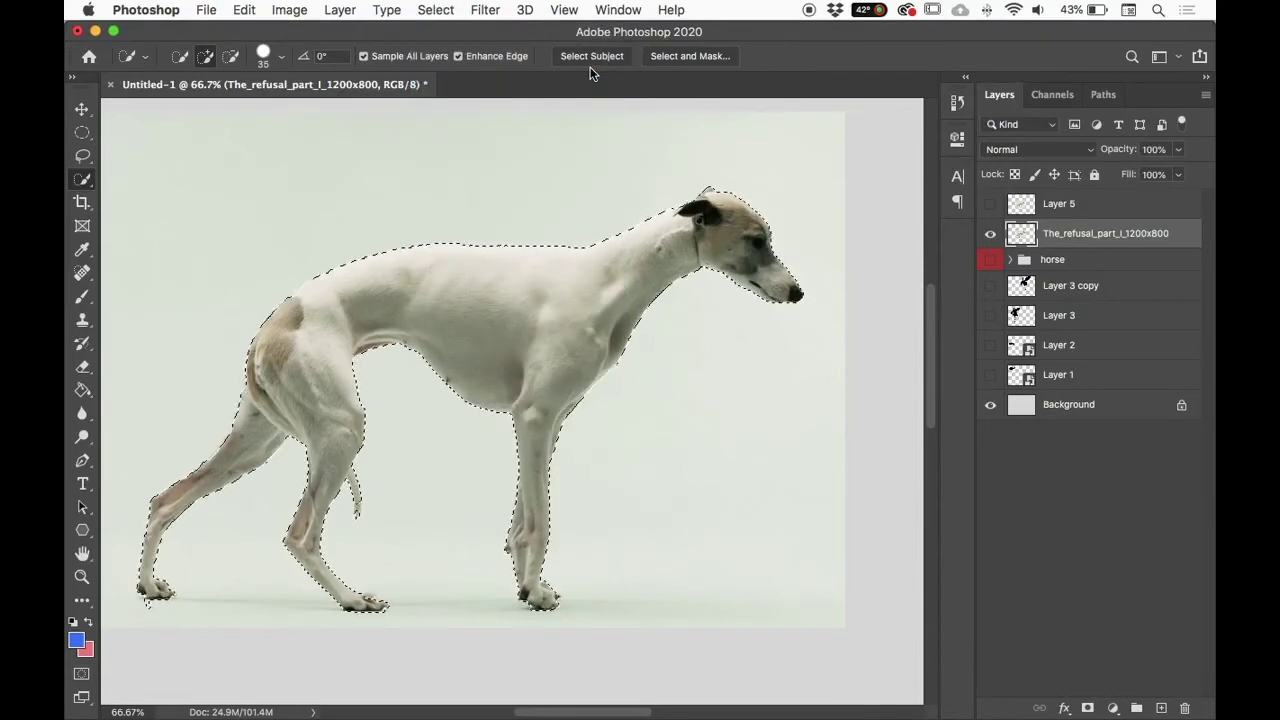
pyautogui.press('Delete')
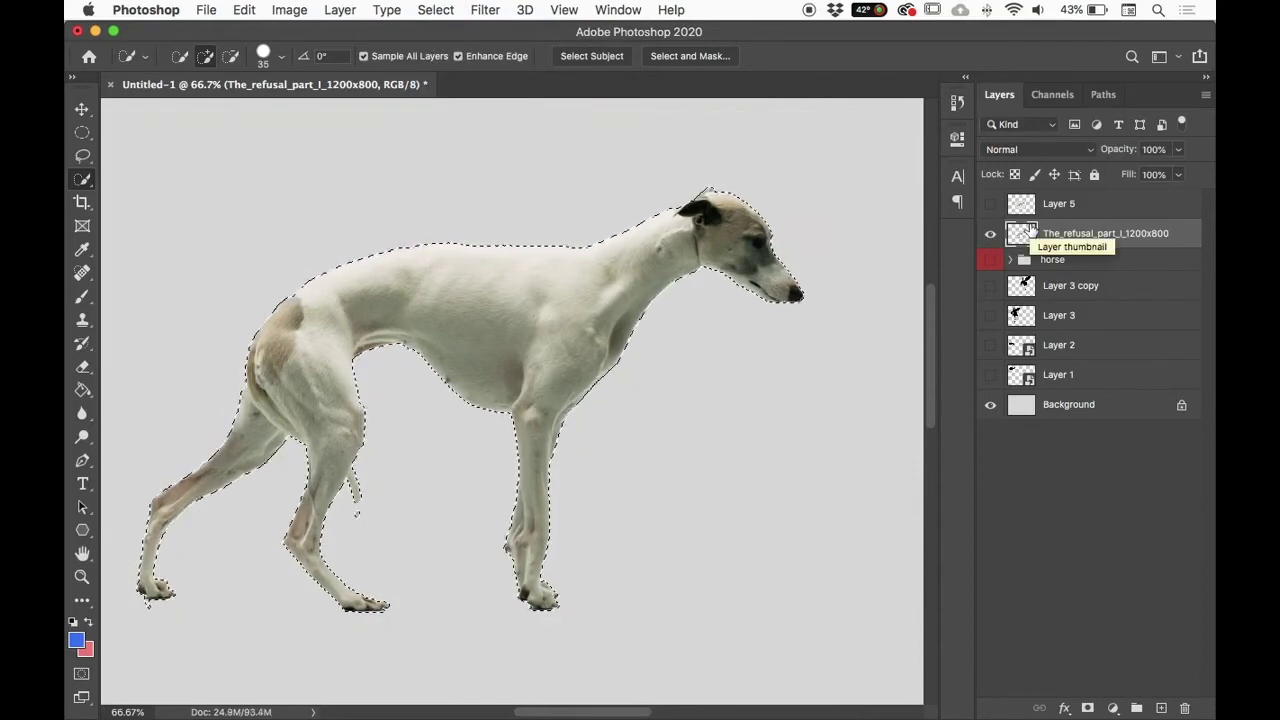
pyautogui.hotkey('ctrl', 'z')
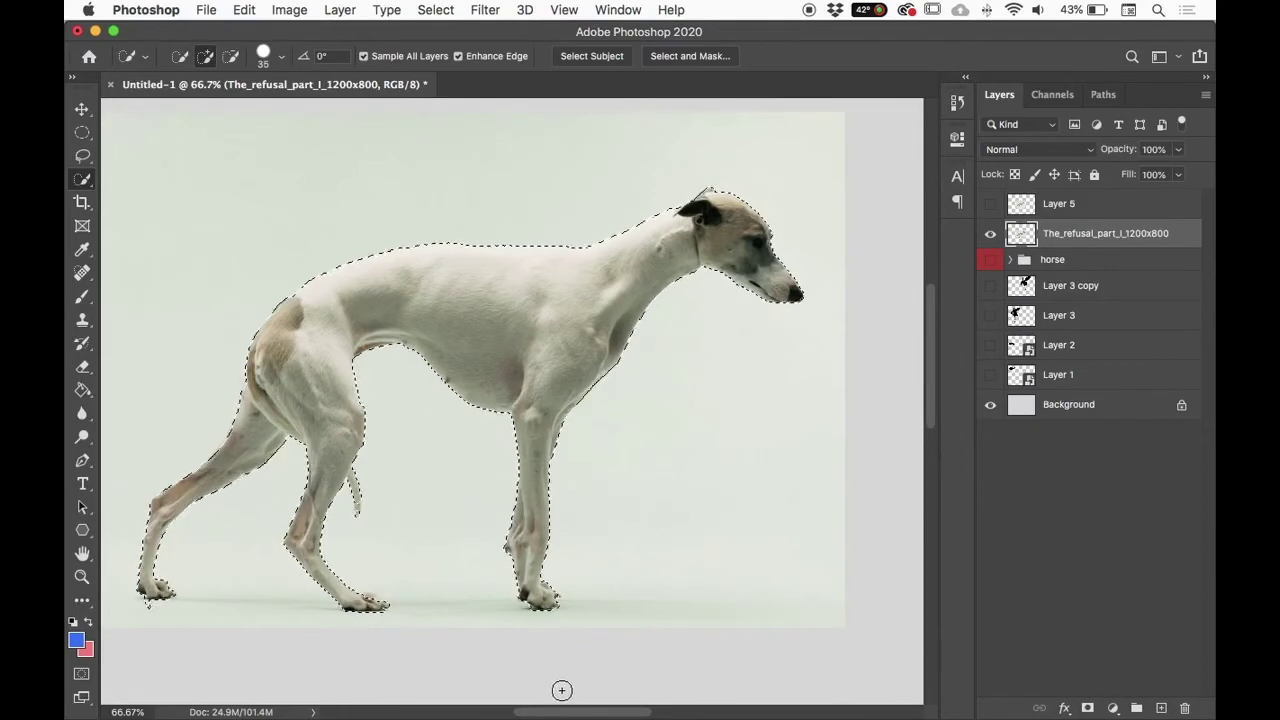
# Step: Invert the selection back onto the greyhound and add it as a layer mask that hides the photo background
pyautogui.press('super+0')
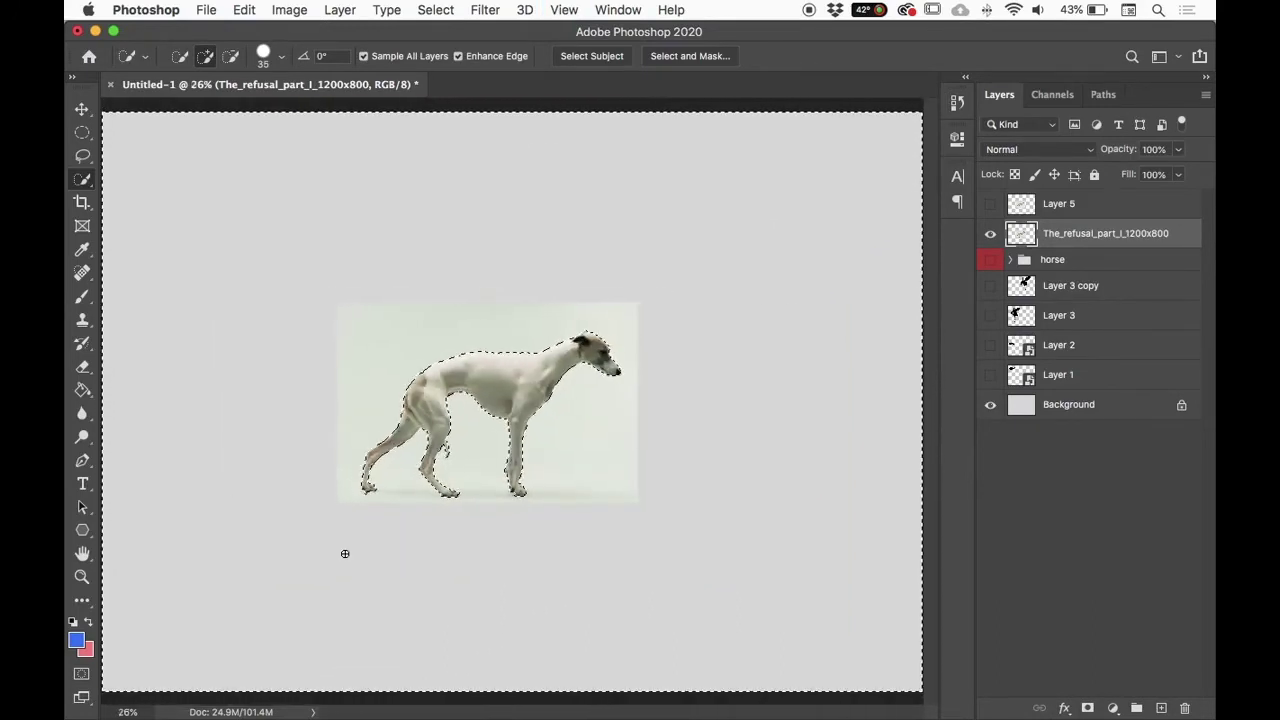
pyautogui.press('shift+super+i')
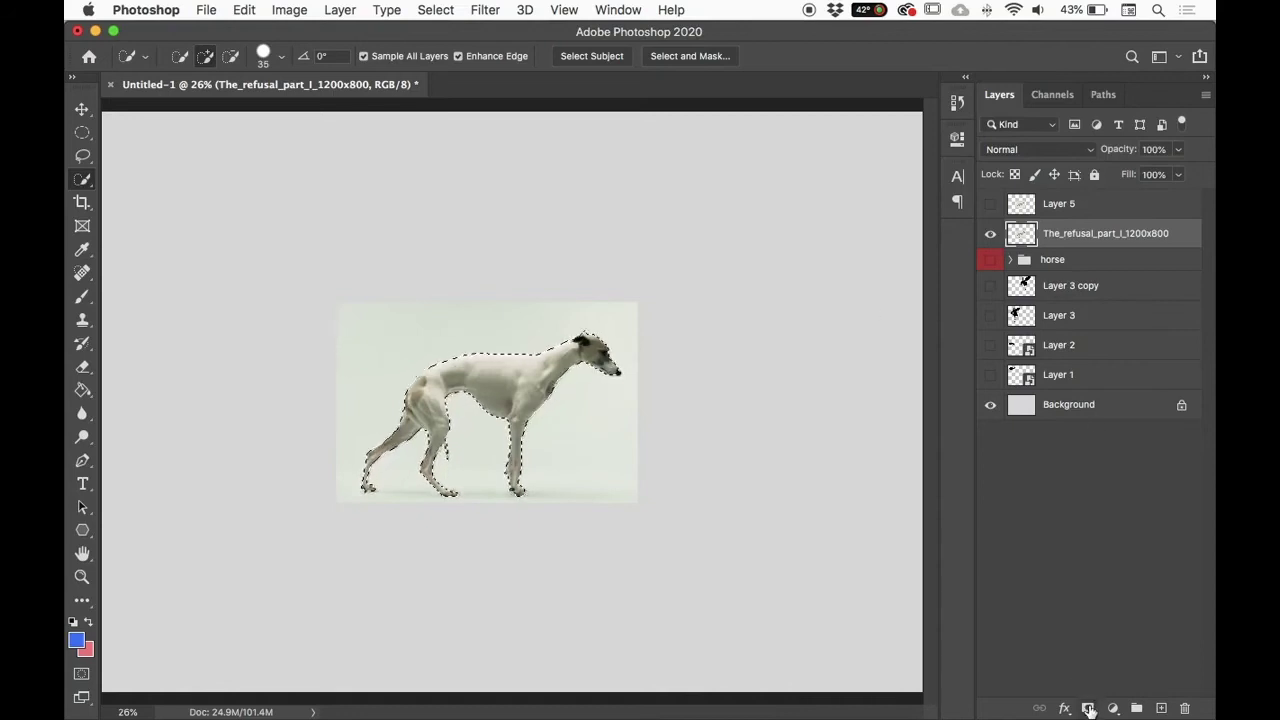
pyautogui.click(1089, 708)
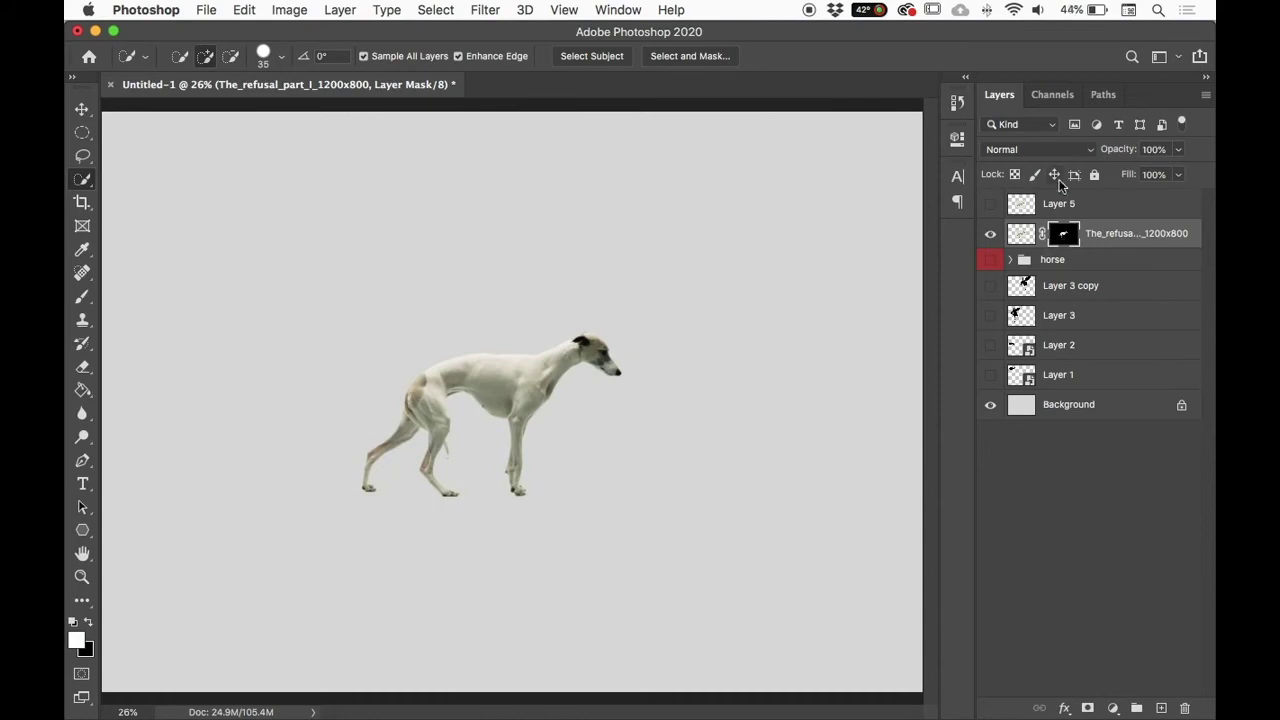
pyautogui.press('super+minus')
pyautogui.press('super+minus')
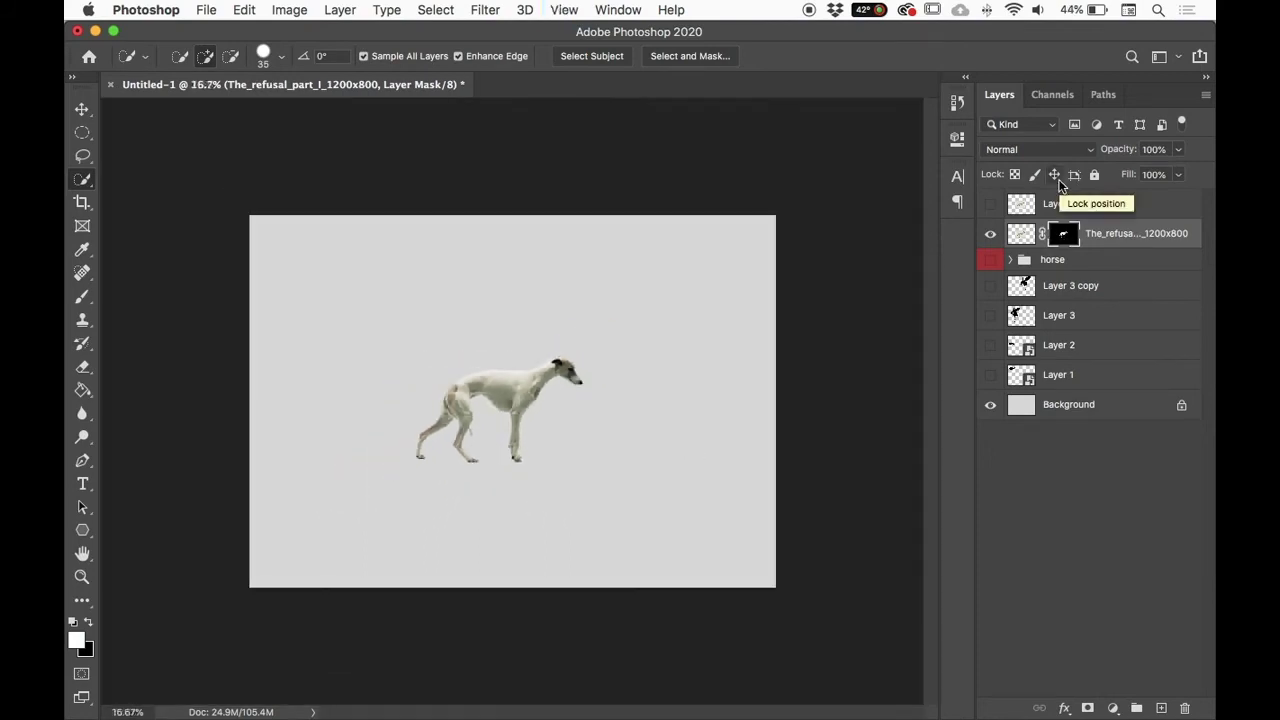
pyautogui.press('super+plus')
pyautogui.press('super+plus')
pyautogui.press('super+plus')
pyautogui.press('super+plus')
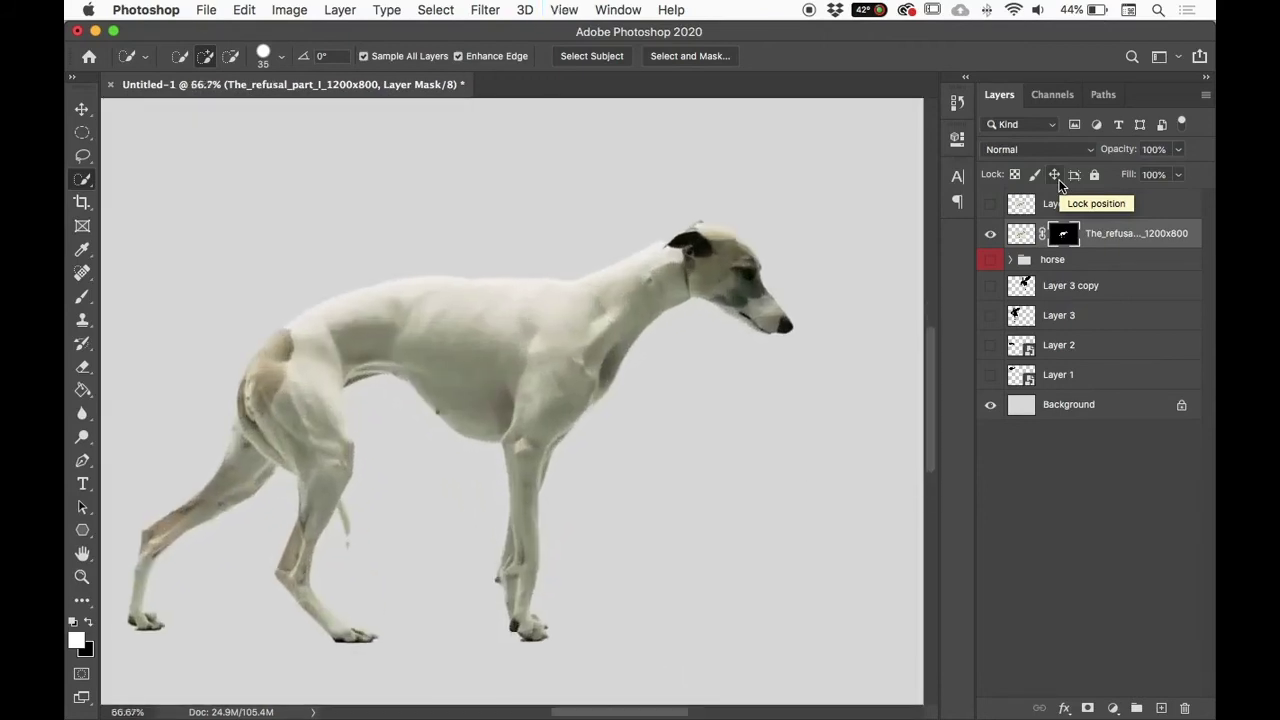
# Step: Open the layer mask for refinement and try painting background back in above the greyhound's back with a size 50 brush, undoing the strokes
pyautogui.doubleClick(1064, 232)
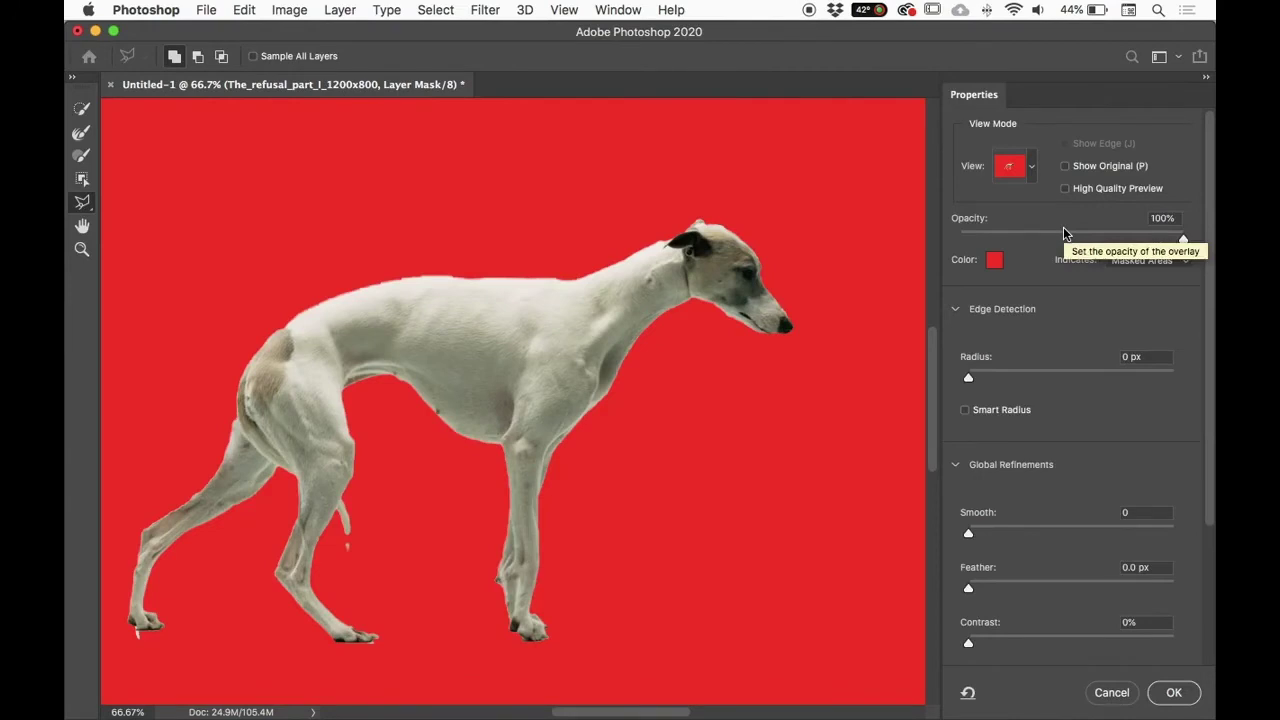
pyautogui.click(81, 157)
pyautogui.moveTo(468, 214)
pyautogui.mouseDown()
pyautogui.moveTo(528, 257)
pyautogui.moveTo(568, 262)
pyautogui.mouseUp()
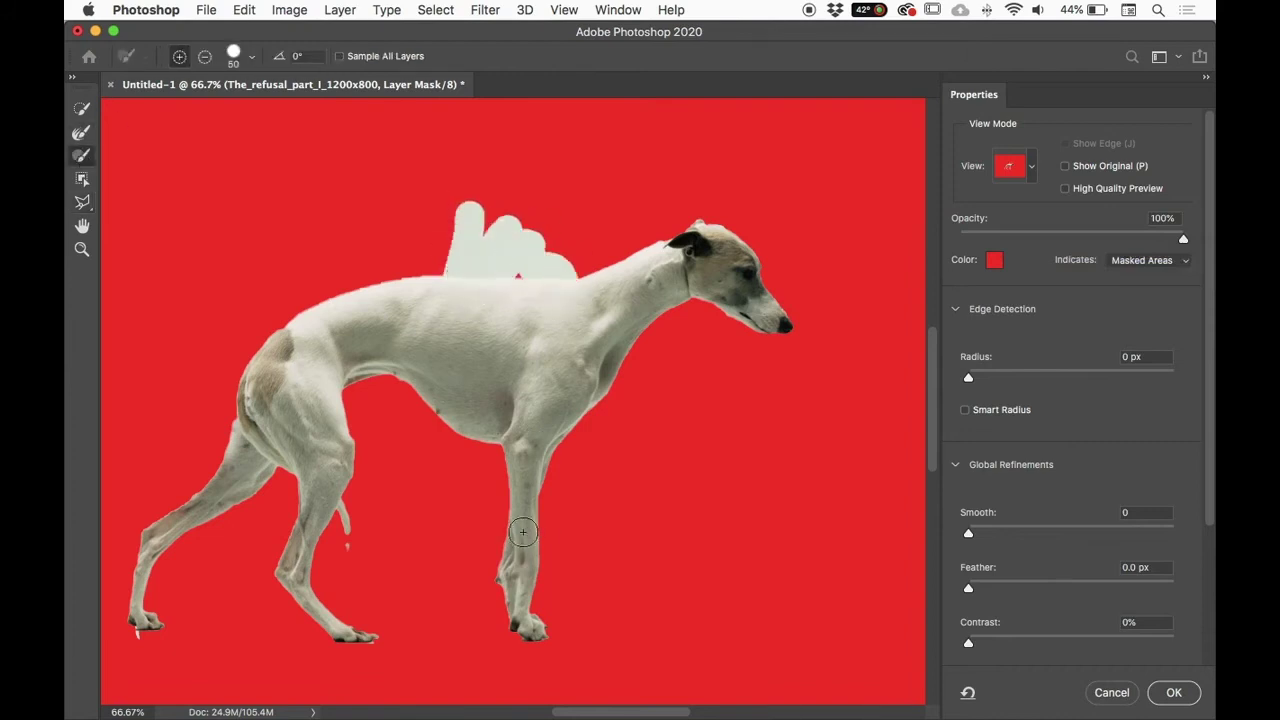
pyautogui.press('super+z')
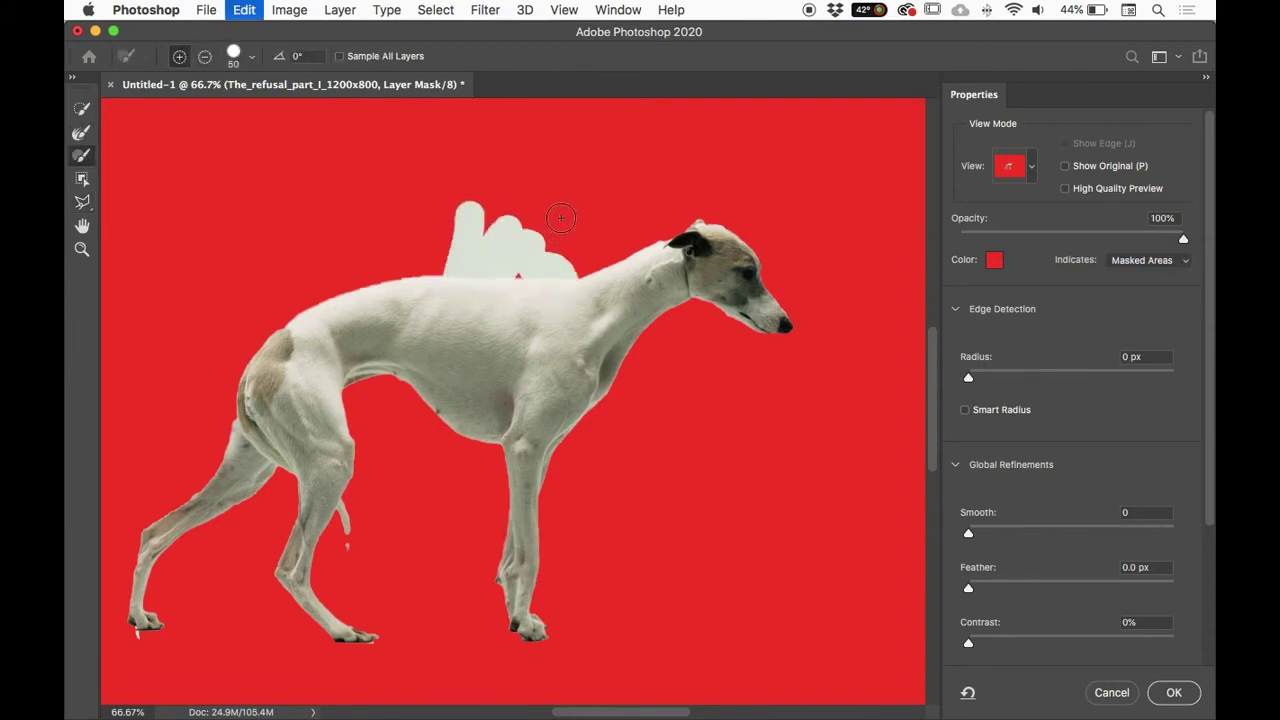
# Step: Refine the mask edge along the top of the head and forehead with a size 15 Refine Edge Brush
pyautogui.press('super+minus')
pyautogui.press('super+equal')
pyautogui.press('super+equal')
pyautogui.moveTo(739, 333); pyautogui.dragTo(797, 462)
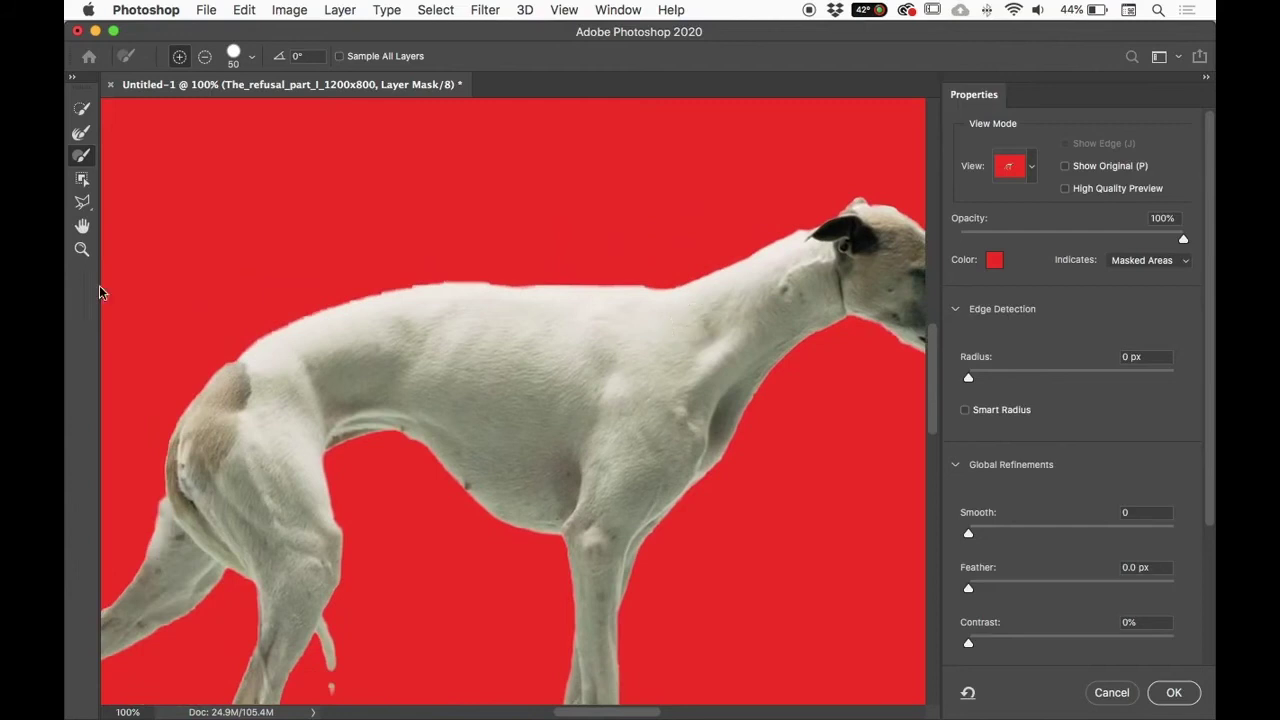
pyautogui.click(82, 135)
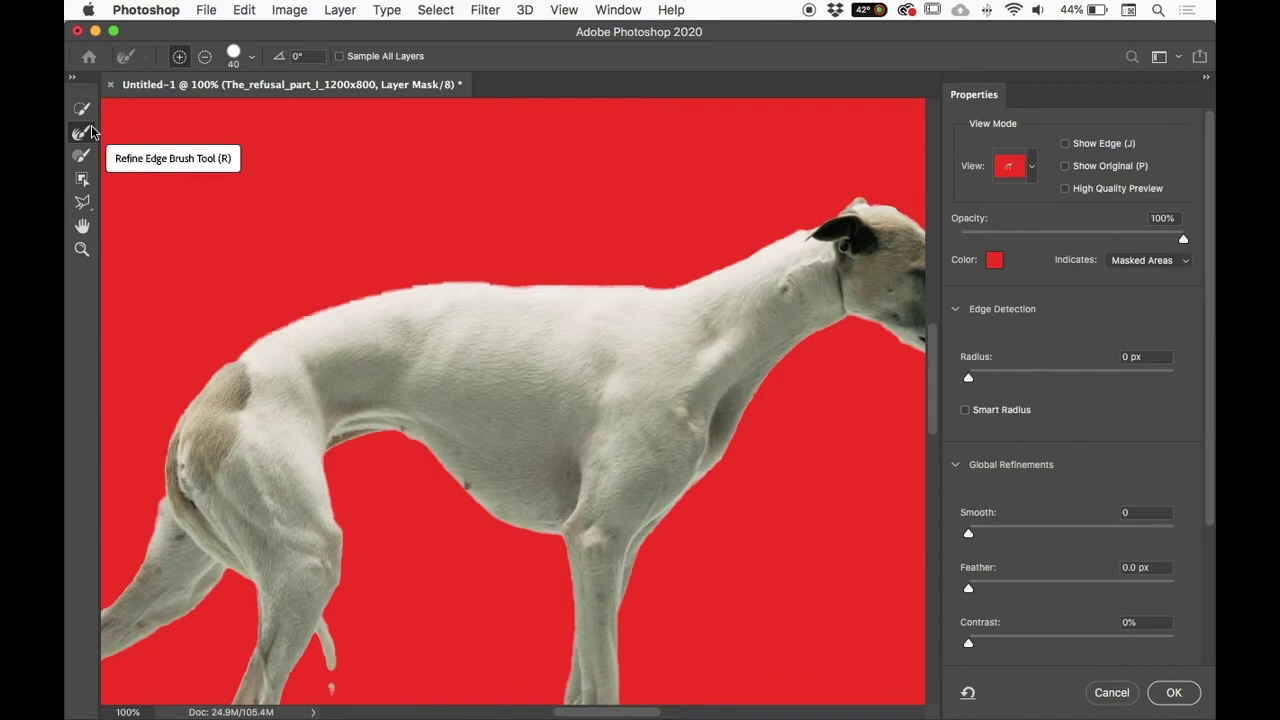
pyautogui.hscroll(6, 480, 417)
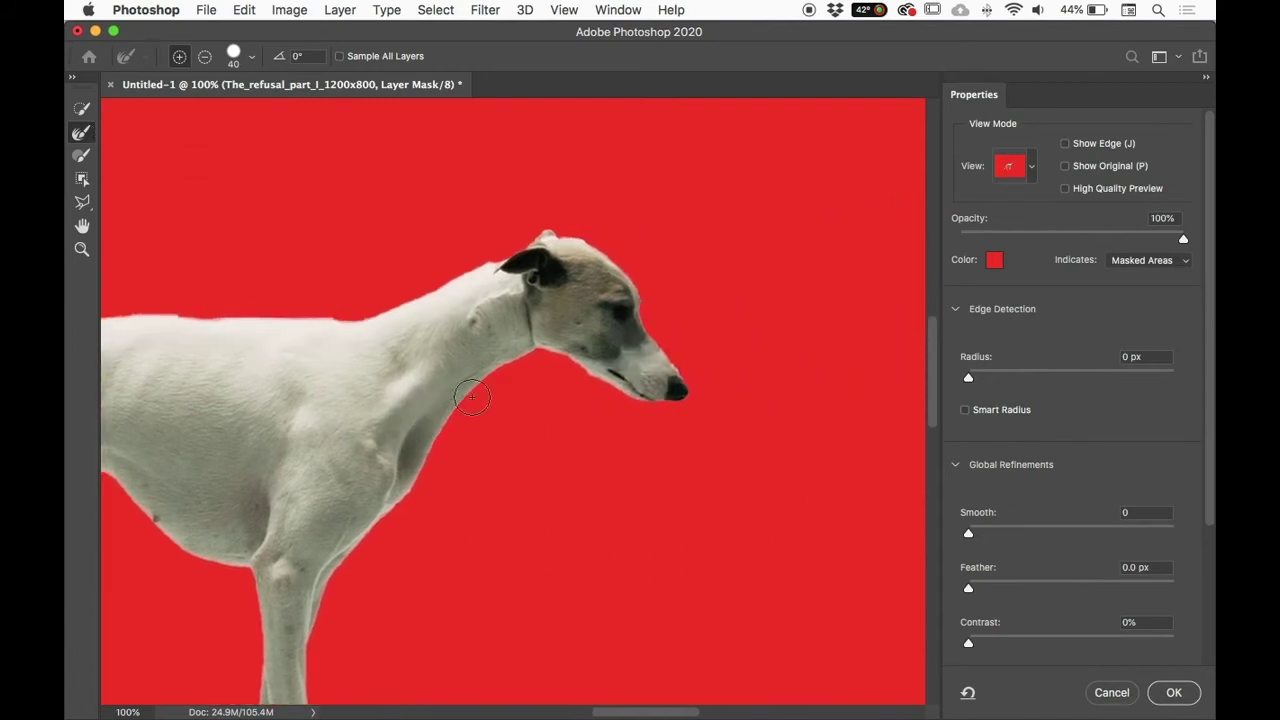
pyautogui.press('super+plus')
pyautogui.press('super+plus')
pyautogui.scroll(3, 757, 391)
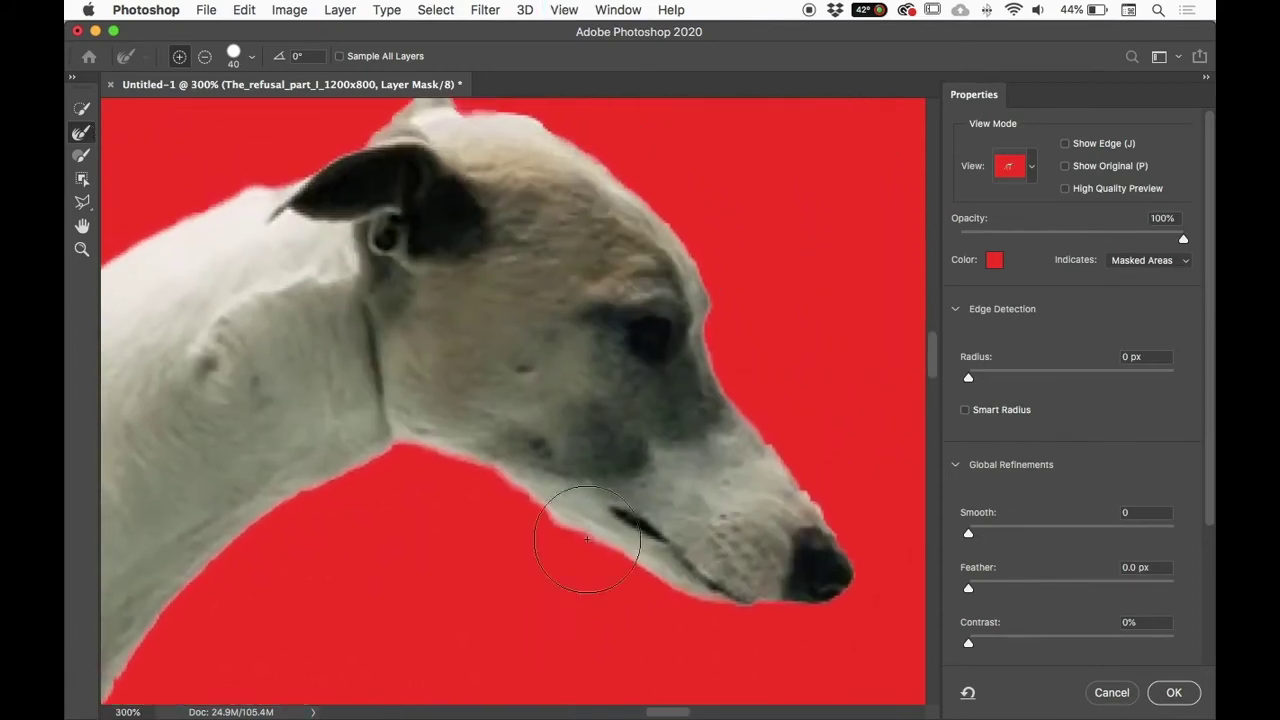
pyautogui.moveTo(677, 177); pyautogui.dragTo(777, 329)
pyautogui.press('super+z')
pyautogui.press('[')
pyautogui.press('[')
pyautogui.press('[')
pyautogui.press('[')
pyautogui.press('[')
pyautogui.hscroll(-5, 614, 337)
pyautogui.moveTo(695, 160)
pyautogui.mouseDown()
pyautogui.moveTo(638, 148)
pyautogui.moveTo(835, 307)
pyautogui.mouseUp()
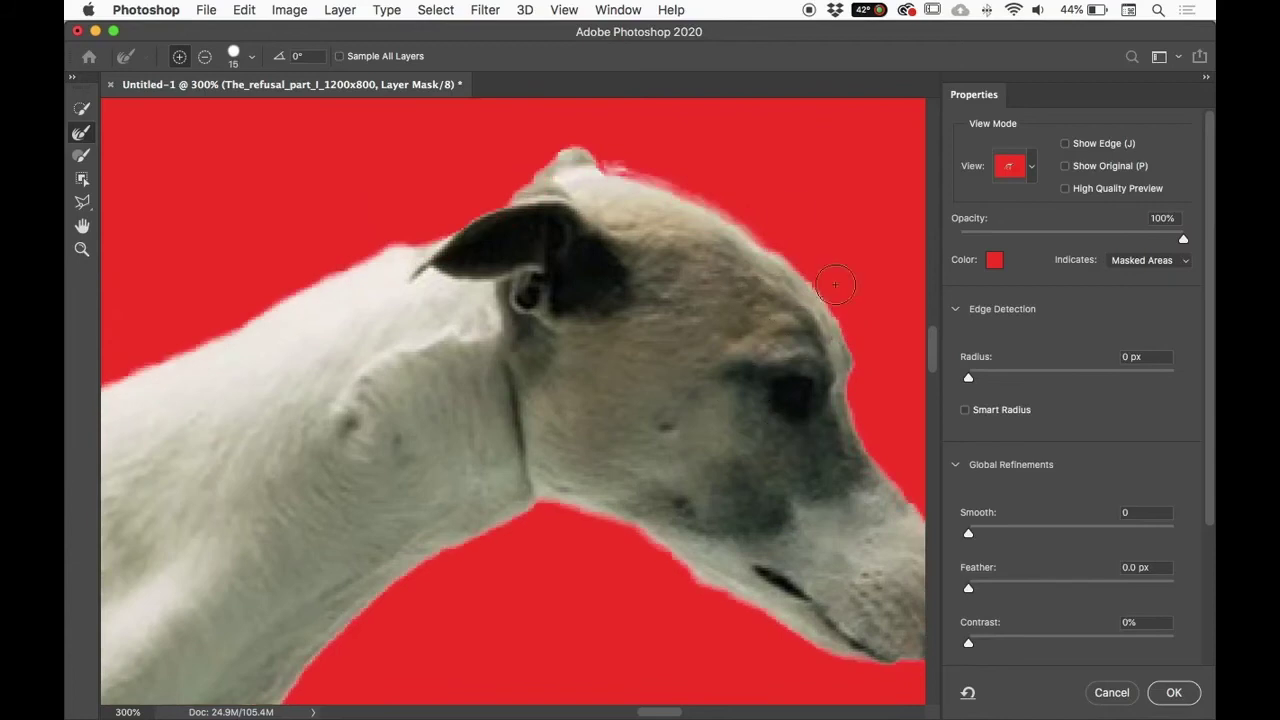
# Step: Refine the mask around the tail tip with the size 15 Refine Edge Brush and accept the mask refinements
pyautogui.moveTo(846, 531)
pyautogui.mouseDown()
pyautogui.moveTo(683, 577)
pyautogui.moveTo(631, 533)
pyautogui.moveTo(711, 473)
pyautogui.moveTo(638, 506)
pyautogui.mouseUp()
pyautogui.moveTo(471, 611)
pyautogui.mouseDown()
pyautogui.moveTo(613, 531)
pyautogui.moveTo(668, 420)
pyautogui.moveTo(668, 446)
pyautogui.moveTo(491, 500)
pyautogui.moveTo(606, 472)
pyautogui.moveTo(626, 329)
pyautogui.moveTo(680, 446)
pyautogui.moveTo(671, 386)
pyautogui.mouseUp()
pyautogui.click(642, 586)
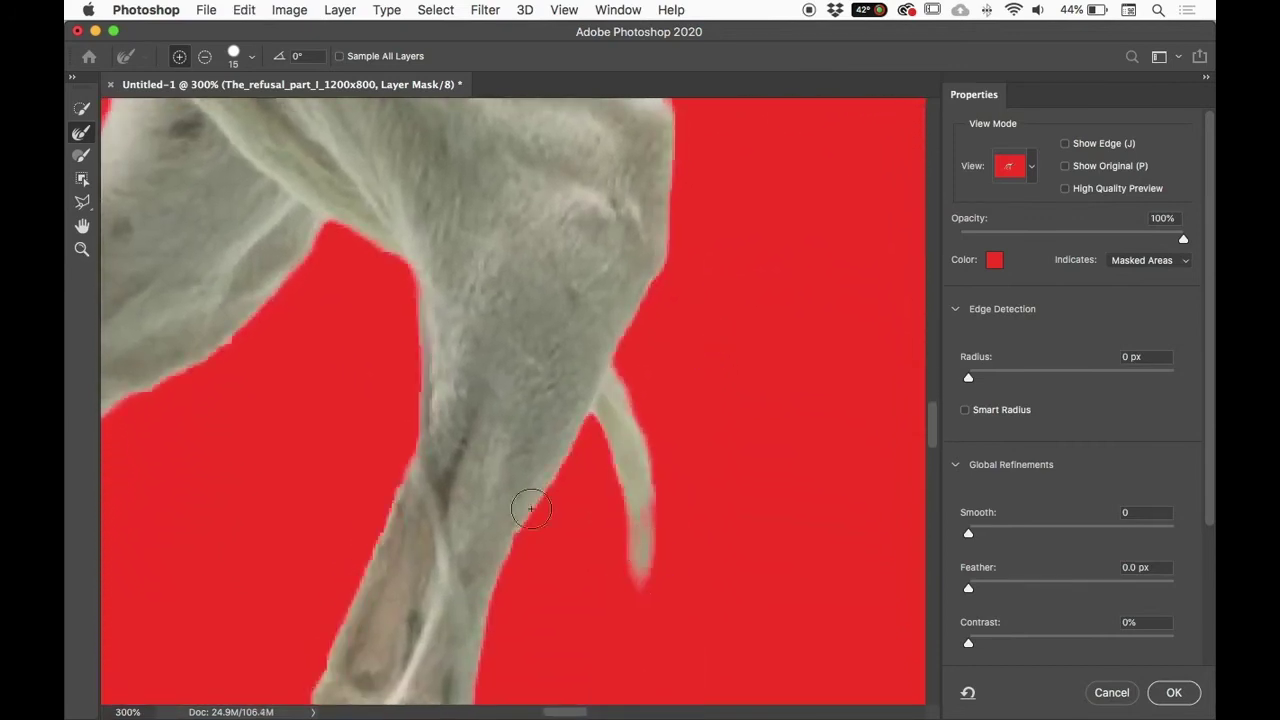
pyautogui.moveTo(243, 478); pyautogui.dragTo(480, 290)
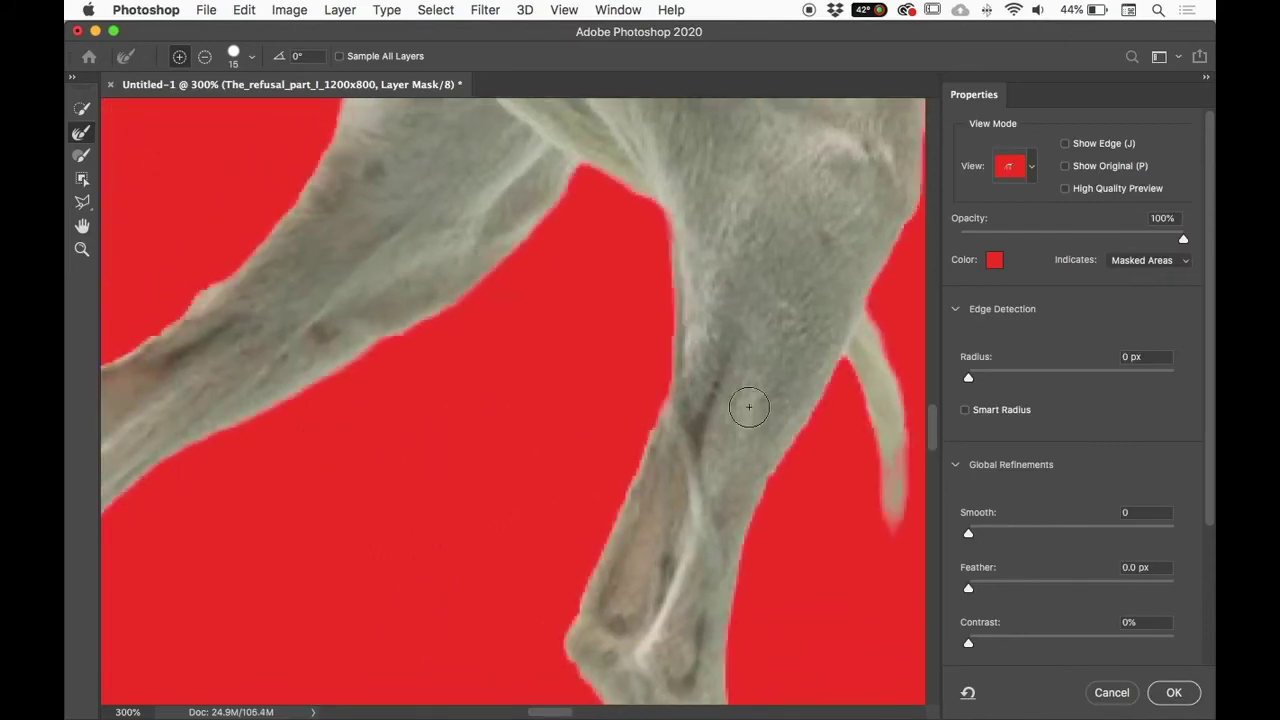
pyautogui.click(1166, 690)
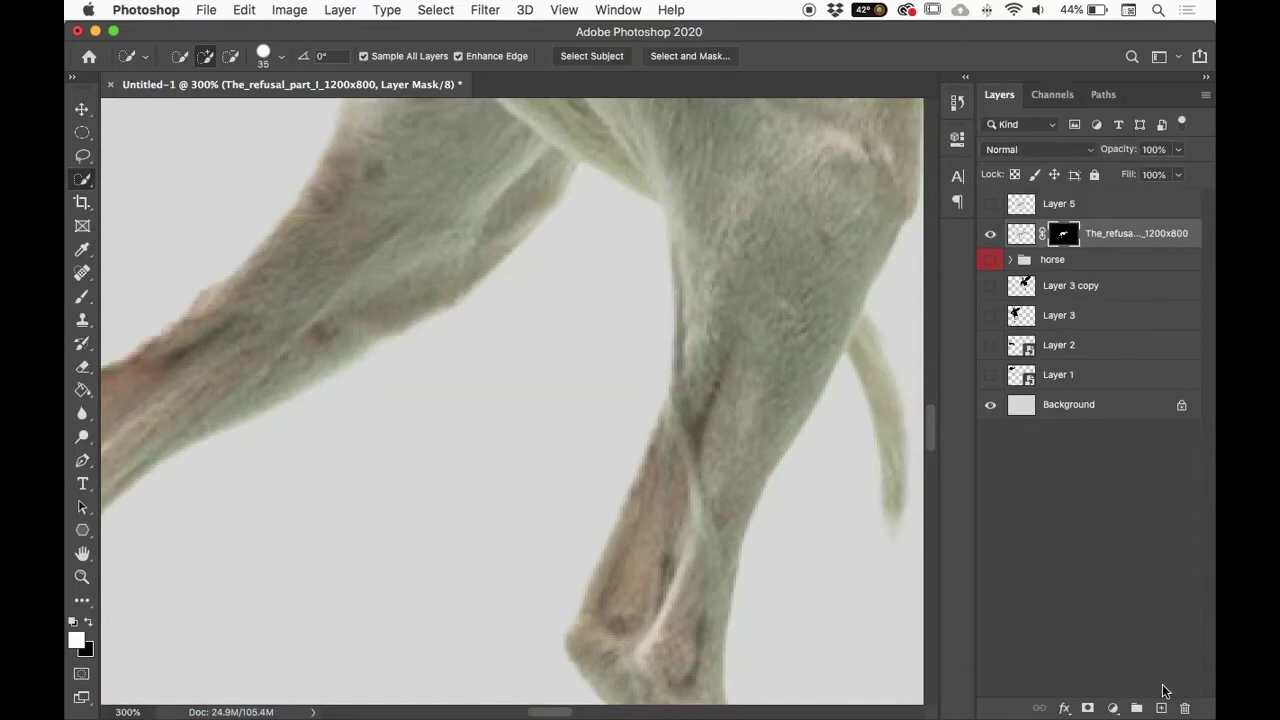
# Step: Apply the layer mask permanently to the greyhound photo layer
pyautogui.press('super+minus')
pyautogui.press('super+minus')
pyautogui.press('super+minus')
pyautogui.press('super+minus')
pyautogui.moveTo(668, 477); pyautogui.dragTo(538, 574)
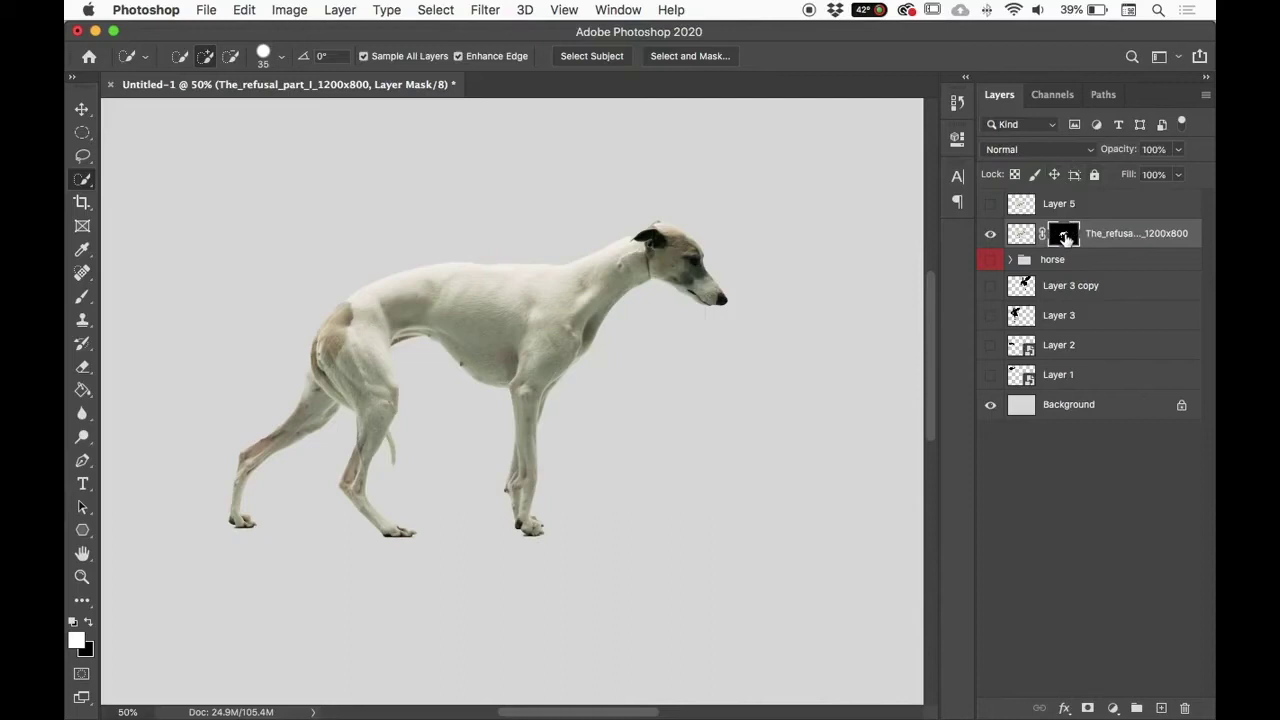
pyautogui.rightClick(1062, 238)
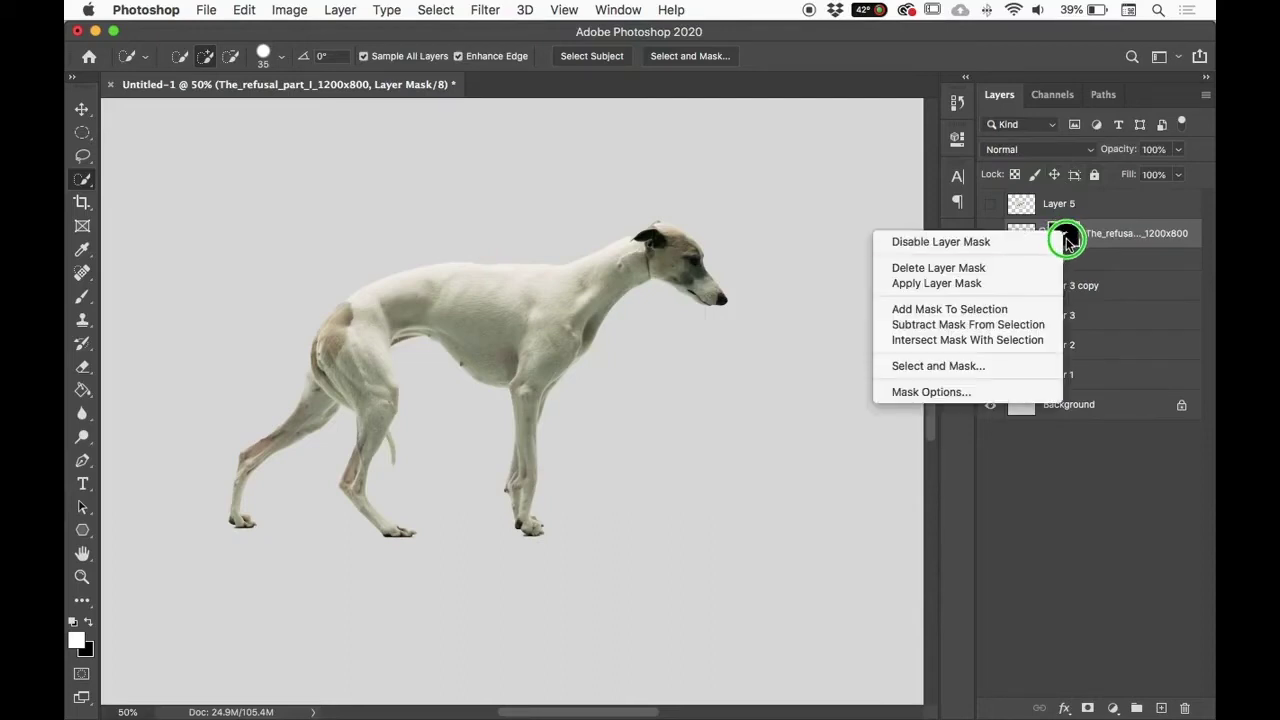
pyautogui.click(997, 287)
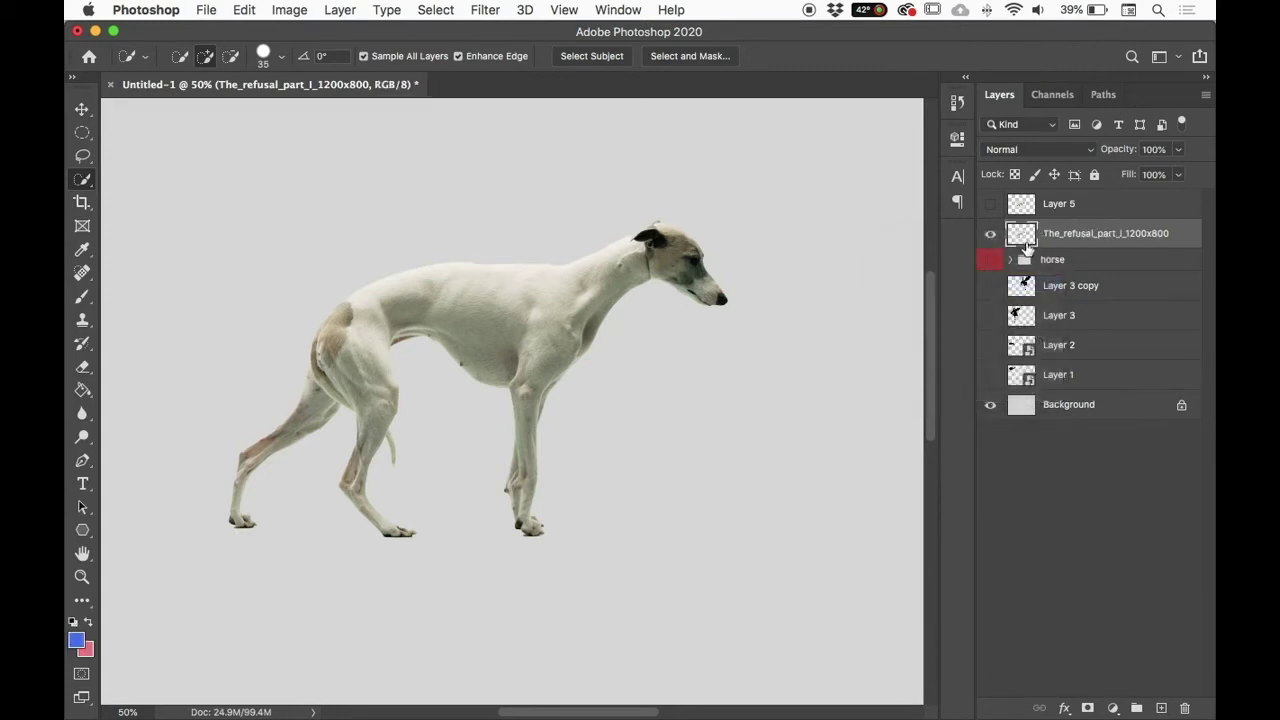
# Step: Load the outline of the cut-out greyhound layer as a selection
pyautogui.click(990, 234)
pyautogui.click(990, 234)
pyautogui.moveTo(1025, 240); pyautogui.dragTo(1022, 238)
pyautogui.doubleClick(1022, 238)
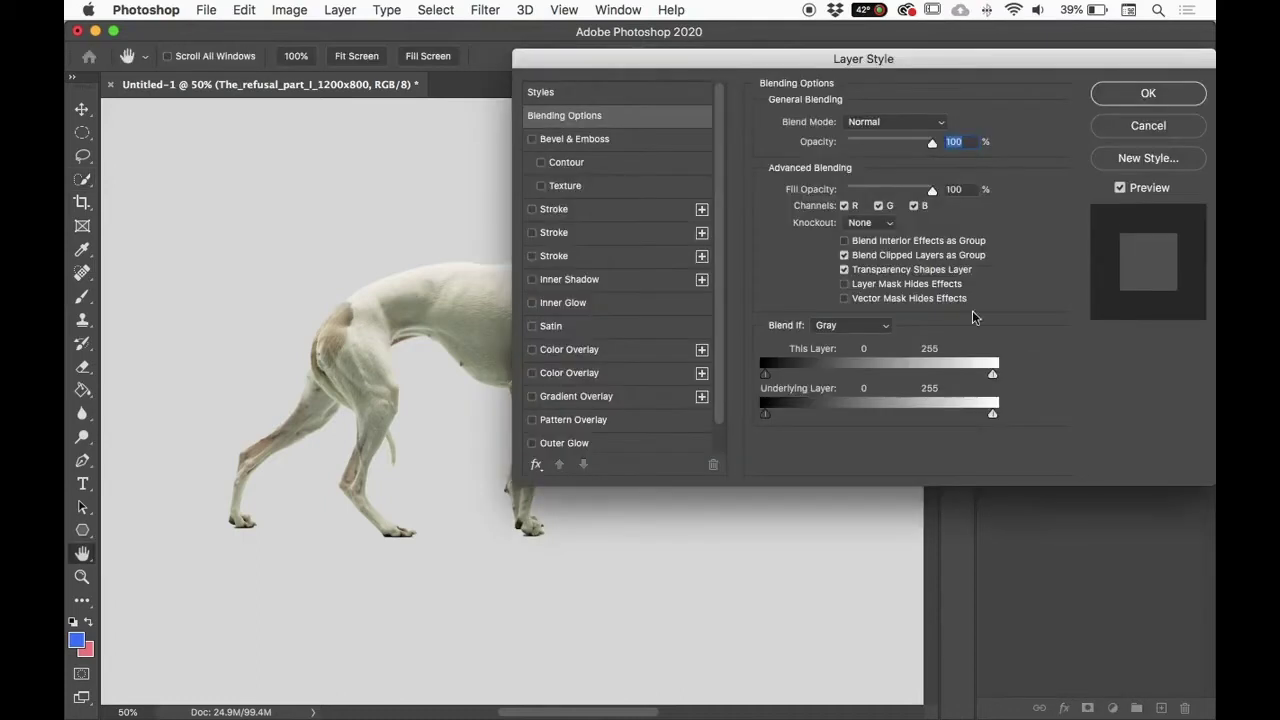
pyautogui.click(1135, 126)
pyautogui.keyDown('super'); pyautogui.click(1022, 237); pyautogui.keyUp('super')
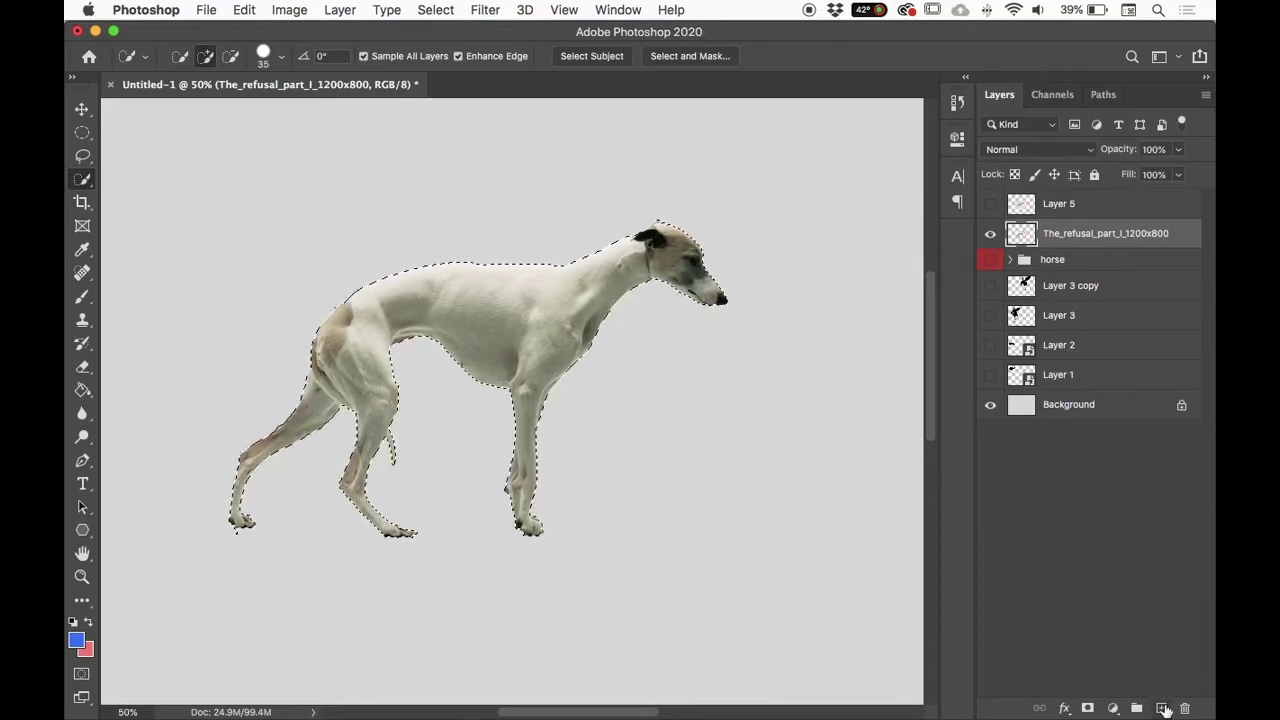
# Step: Add a new layer above the greyhound and fill the selected outline with black (#000000) using the Paint Bucket
pyautogui.click(1161, 708)
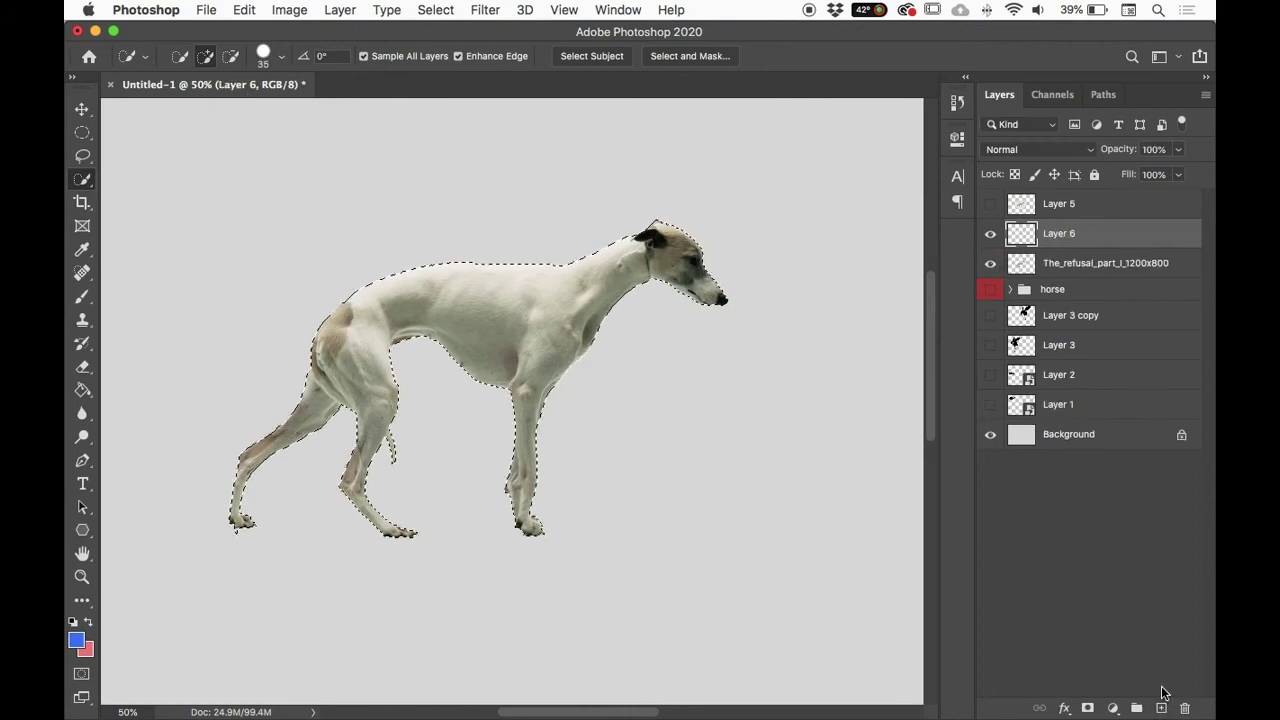
pyautogui.press('g')
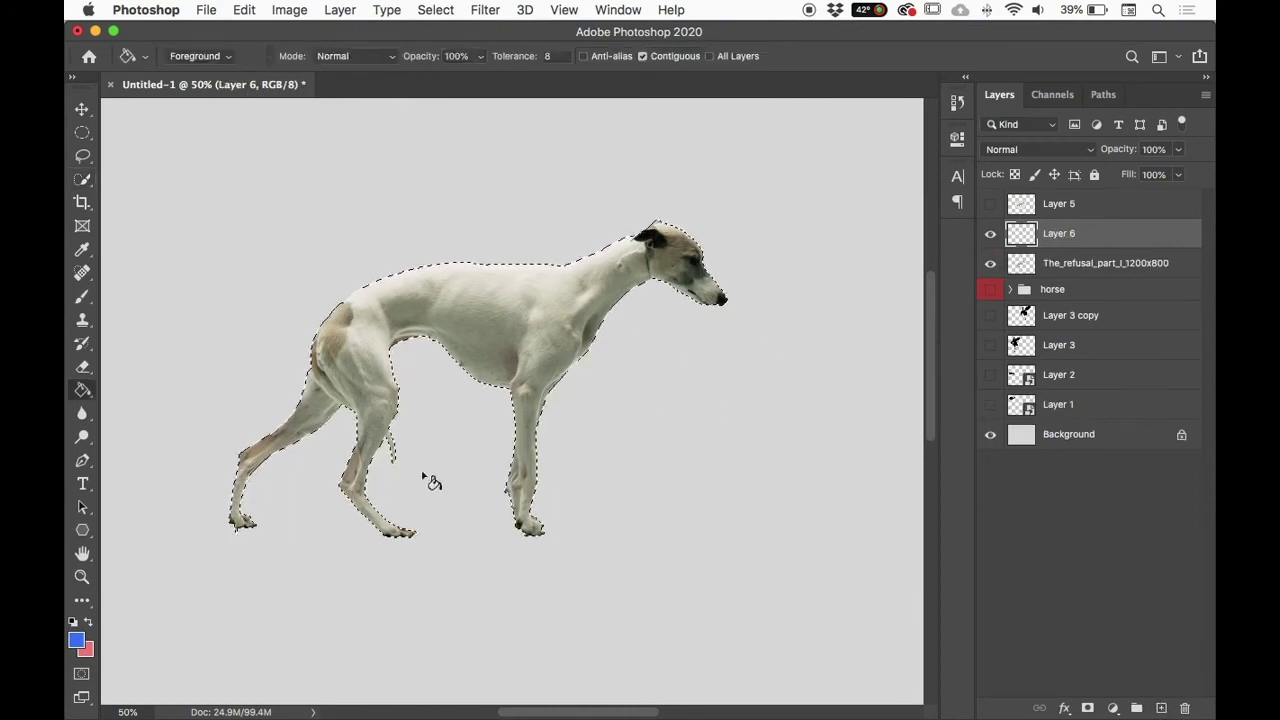
pyautogui.click(80, 639)
pyautogui.click(297, 443)
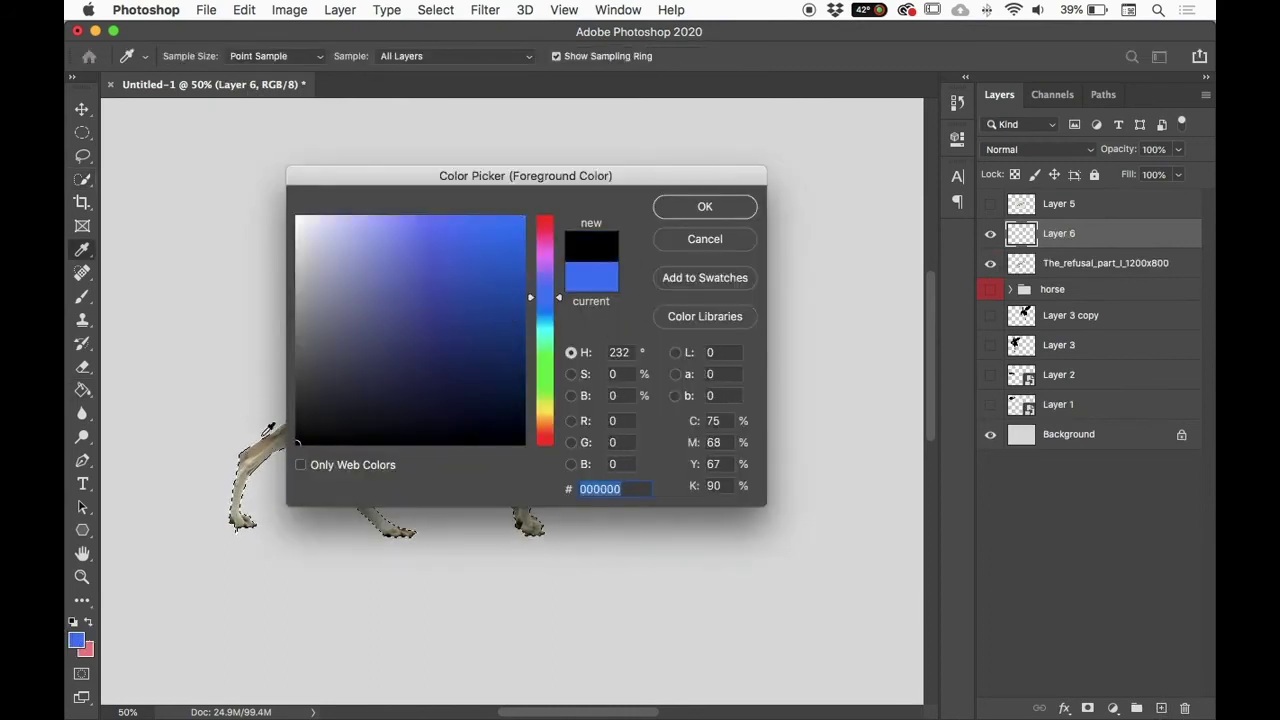
pyautogui.click(705, 207)
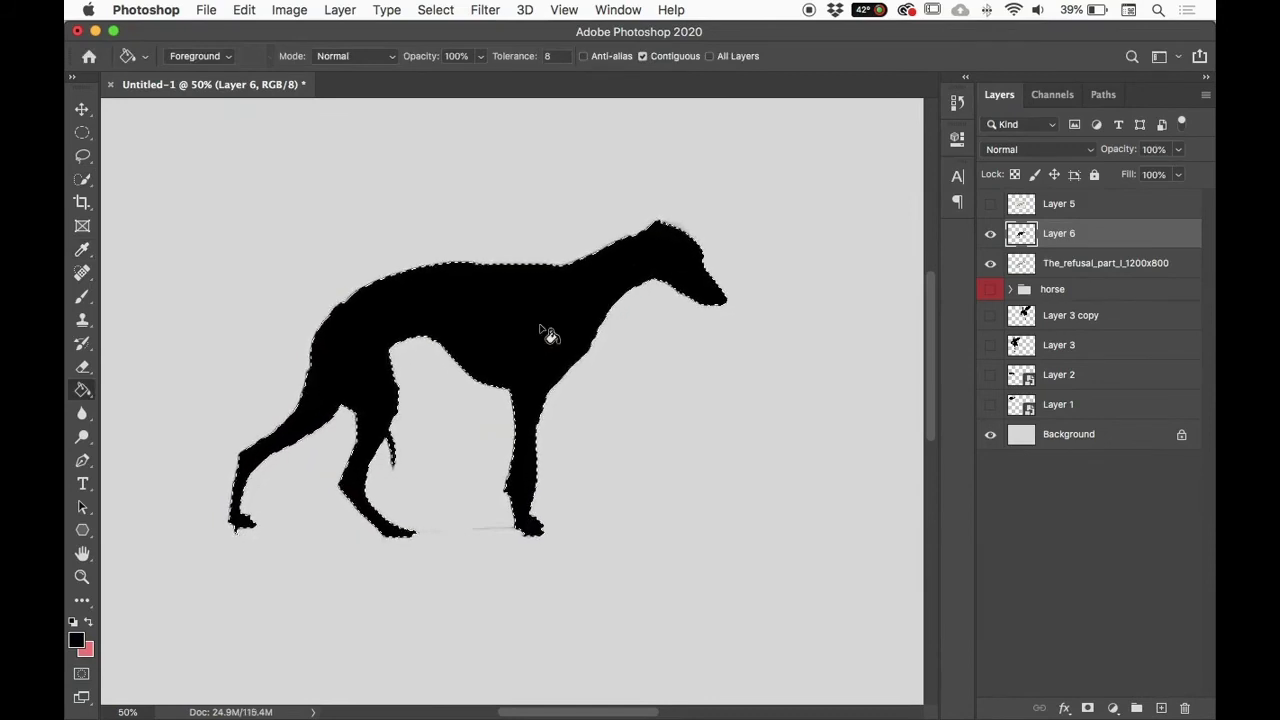
# Step: Discard the black fill together with its new layer and clear the selection
pyautogui.click(990, 234)
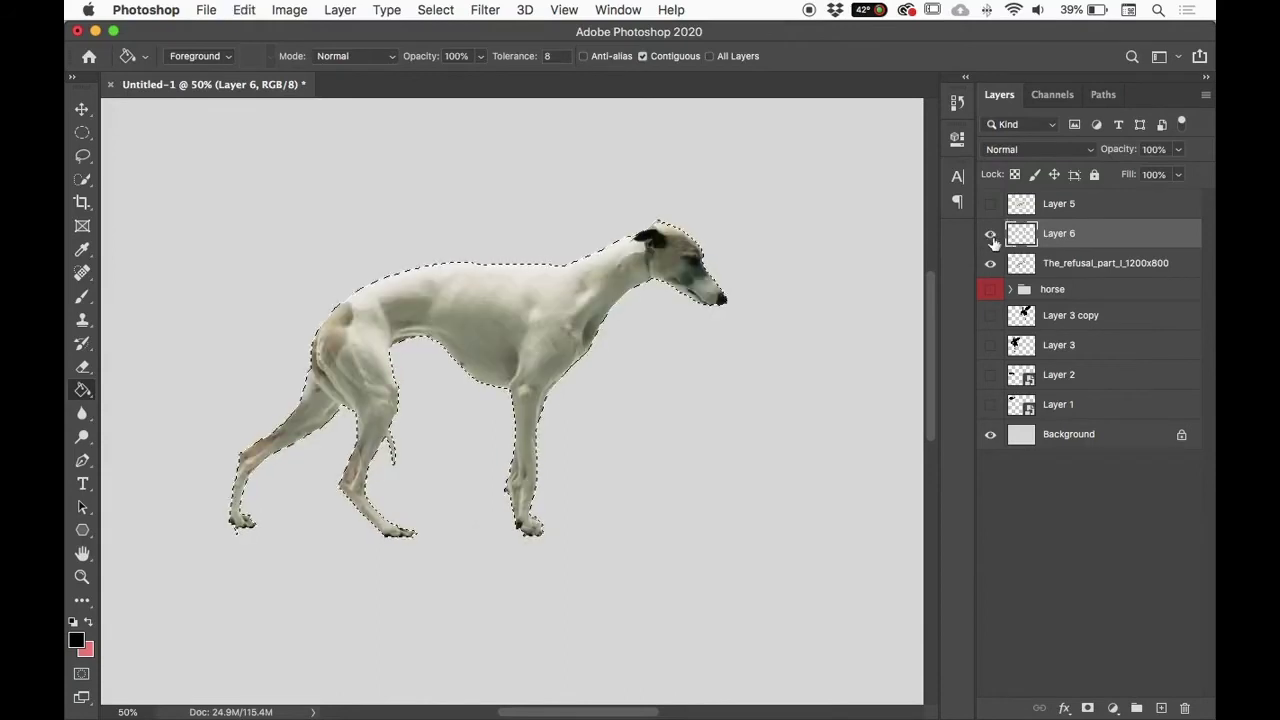
pyautogui.click(991, 234)
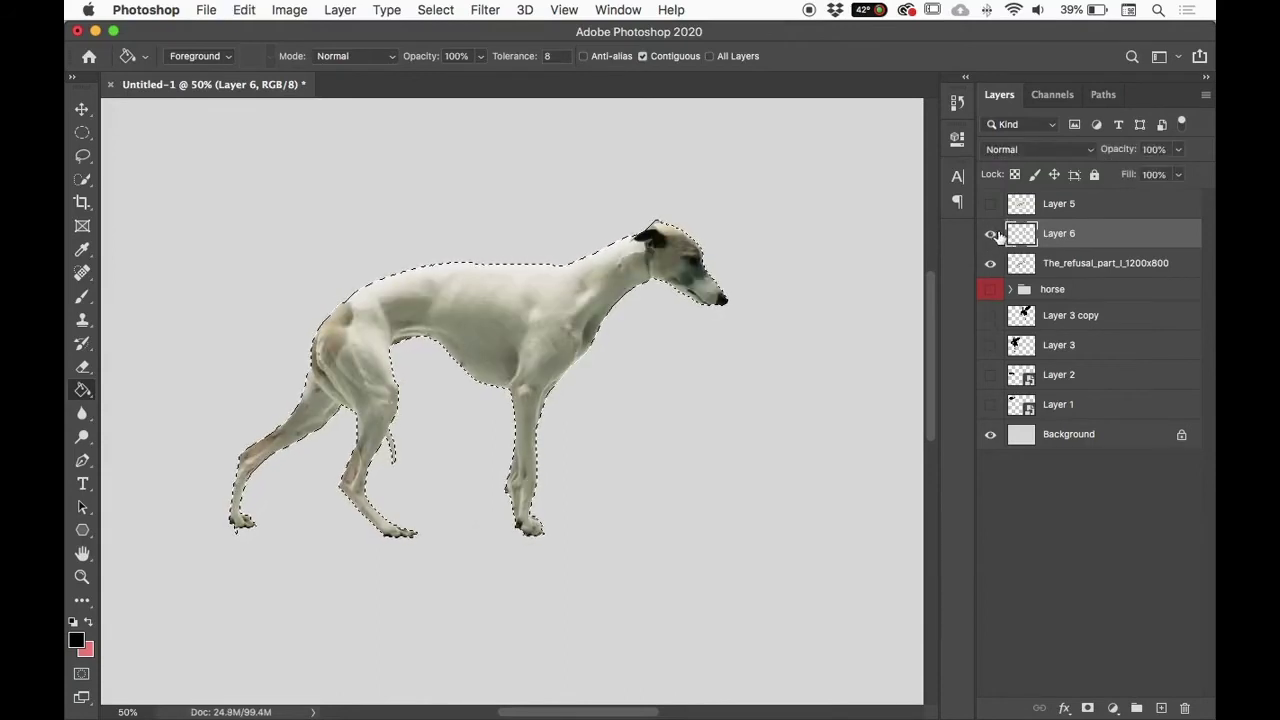
pyautogui.moveTo(1106, 246); pyautogui.dragTo(1190, 710)
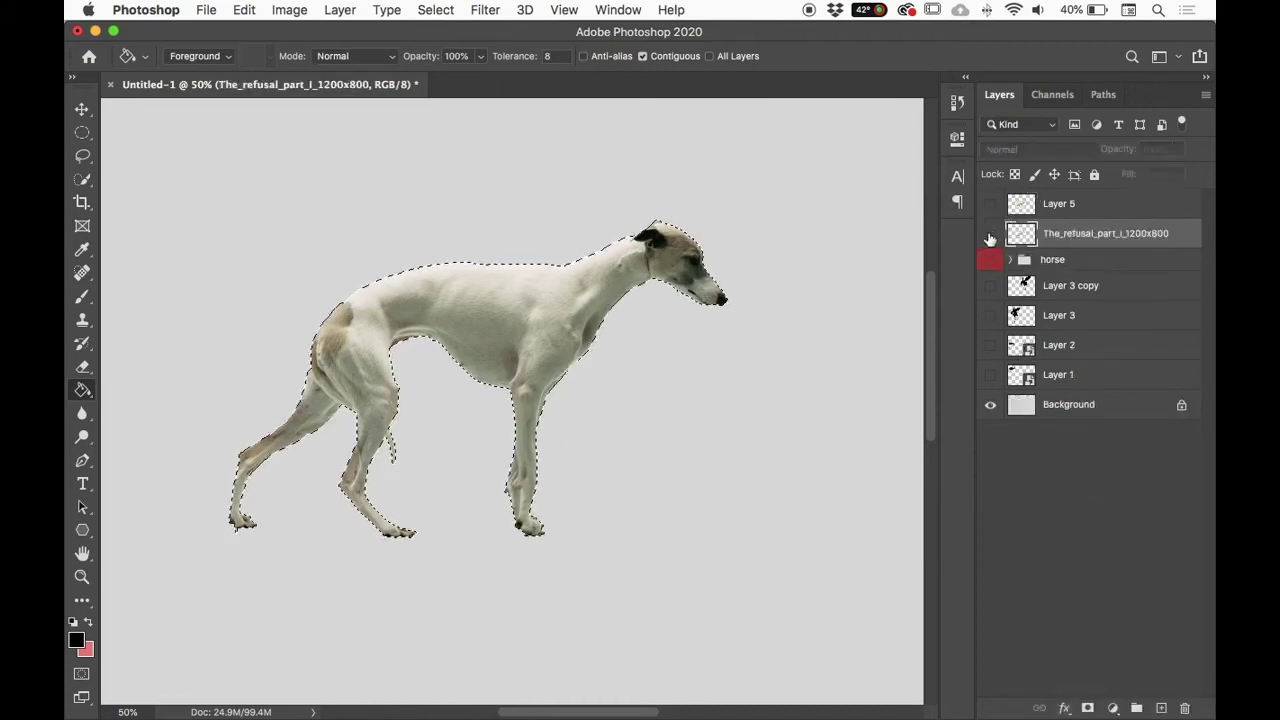
pyautogui.press('super+d')
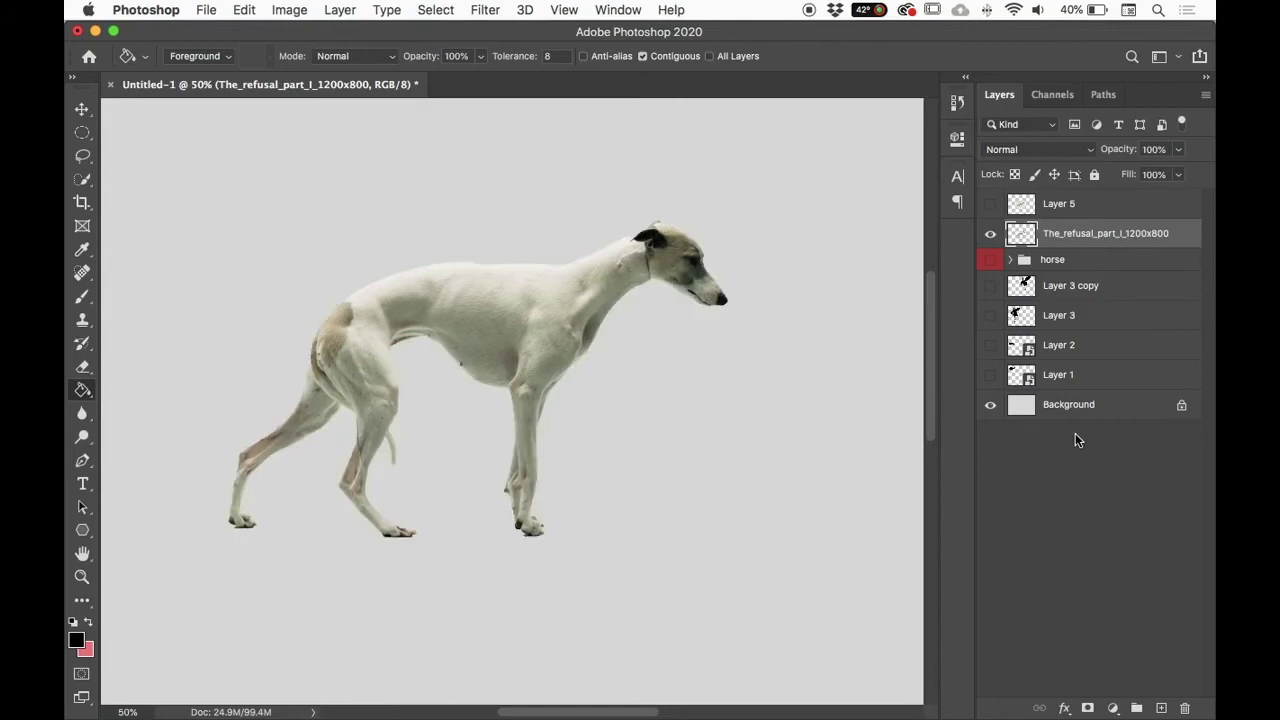
# Step: Give the cut-out greyhound layer a black (#000000) Color Overlay with Normal blend mode at 100% opacity
pyautogui.click(1065, 709)
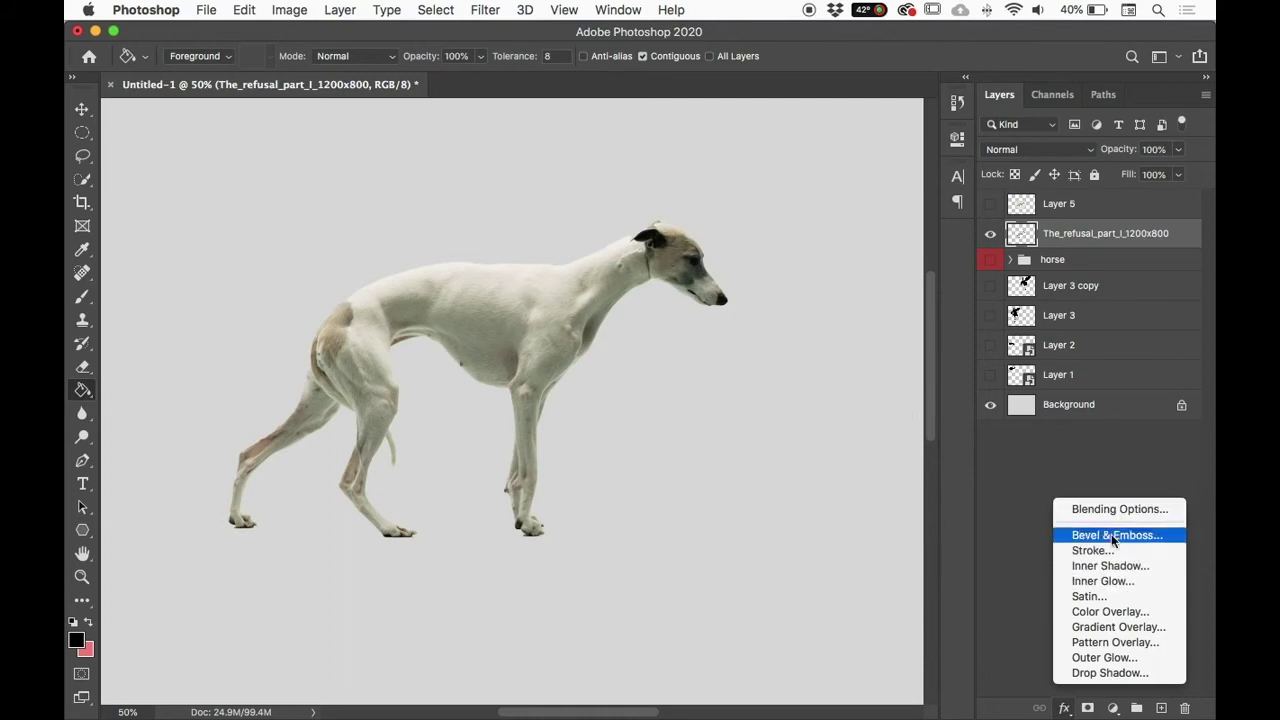
pyautogui.click(1136, 613)
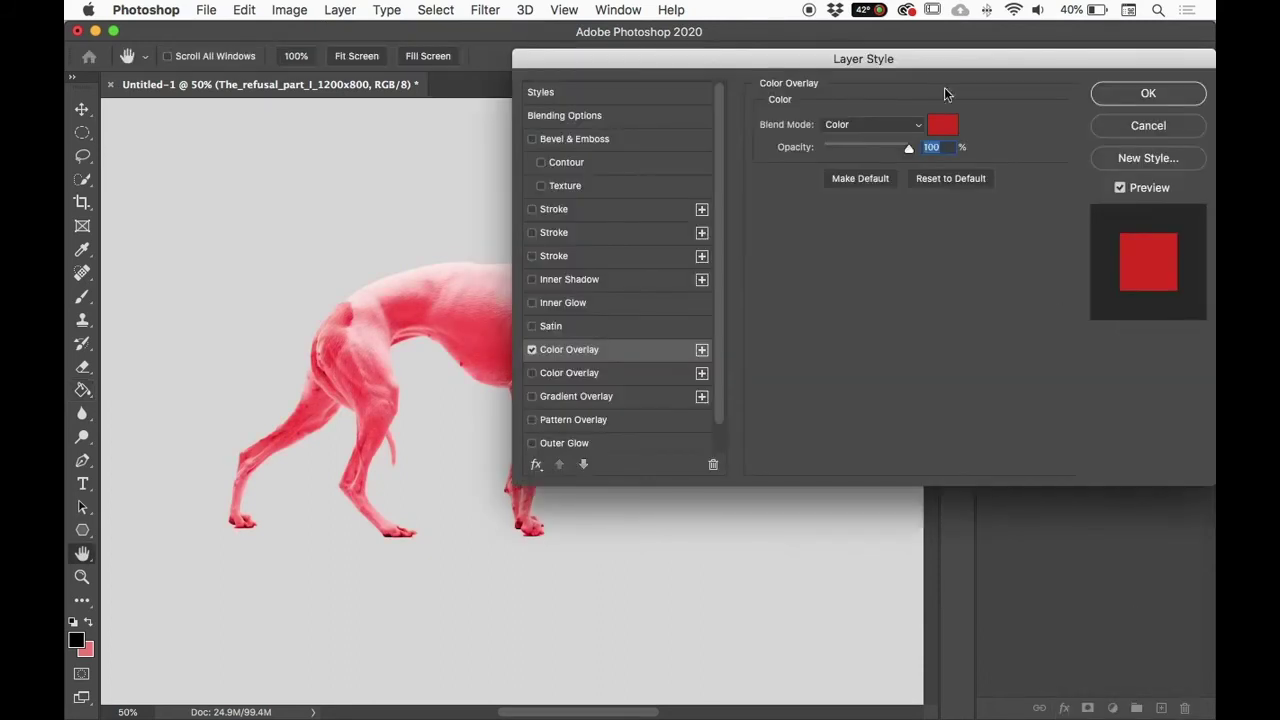
pyautogui.moveTo(900, 57); pyautogui.dragTo(941, 126)
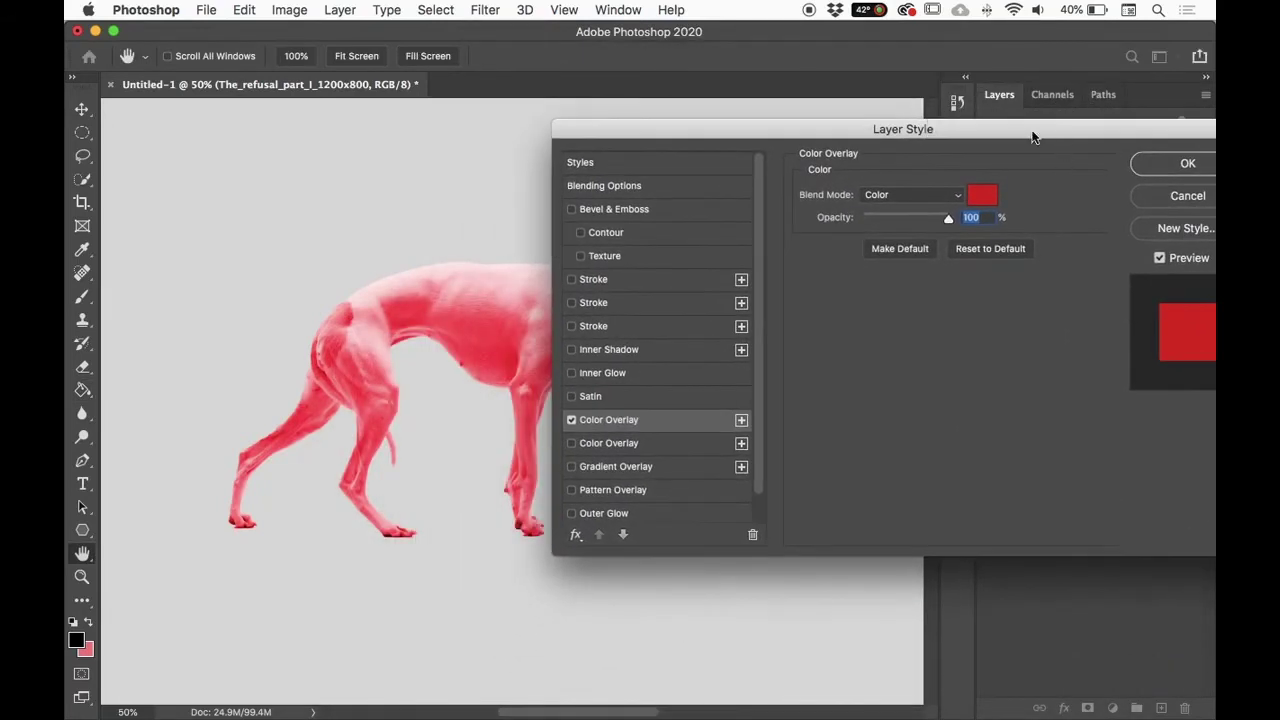
pyautogui.click(935, 196)
pyautogui.moveTo(910, 12)
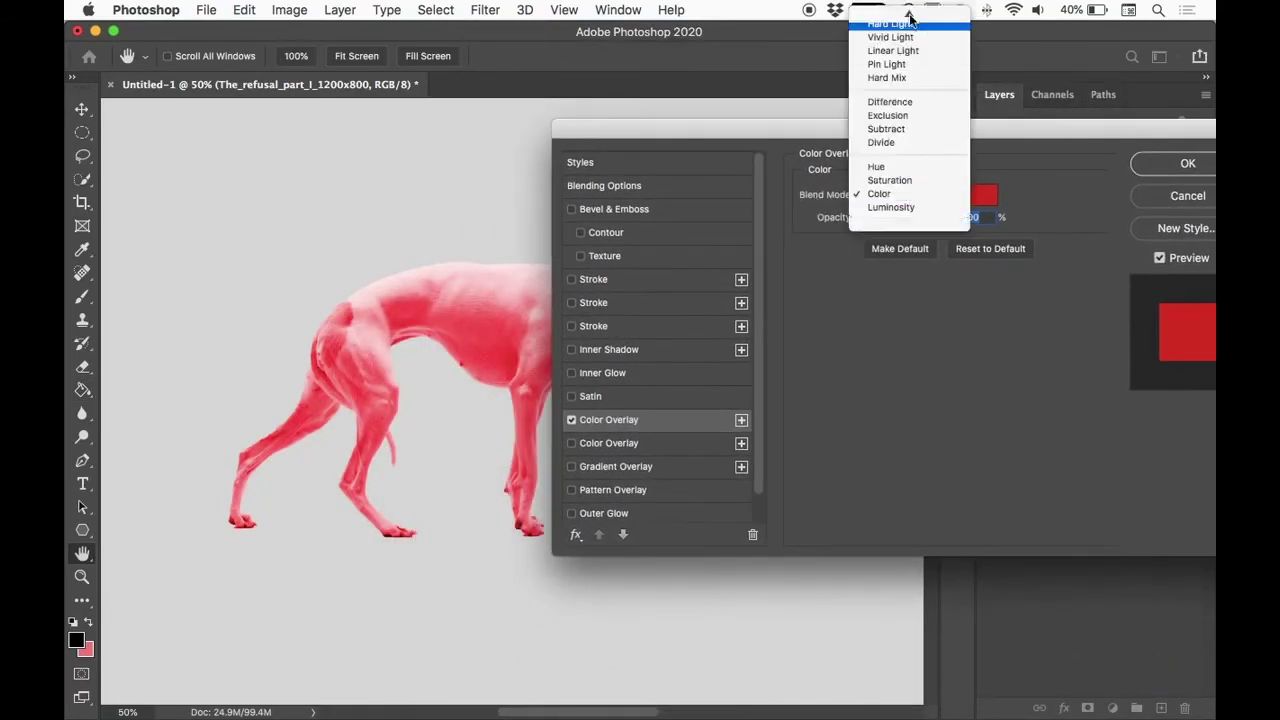
pyautogui.click(912, 12)
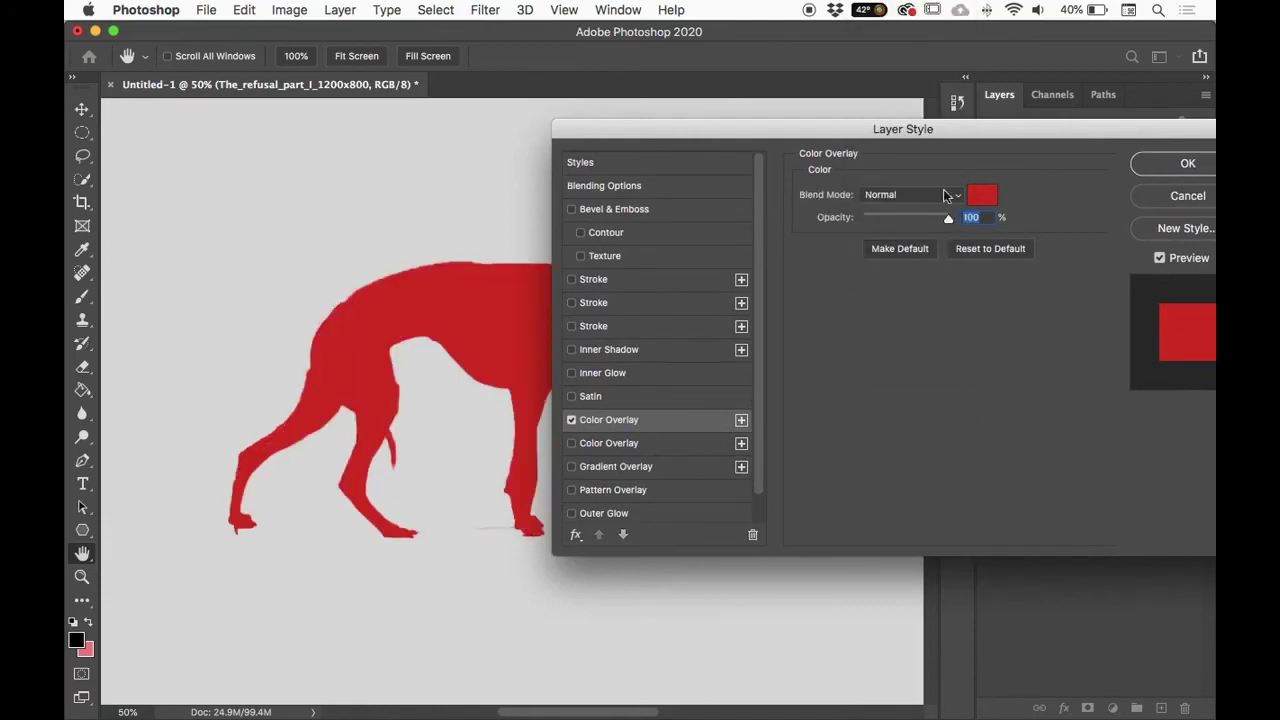
pyautogui.click(982, 195)
pyautogui.click(522, 443)
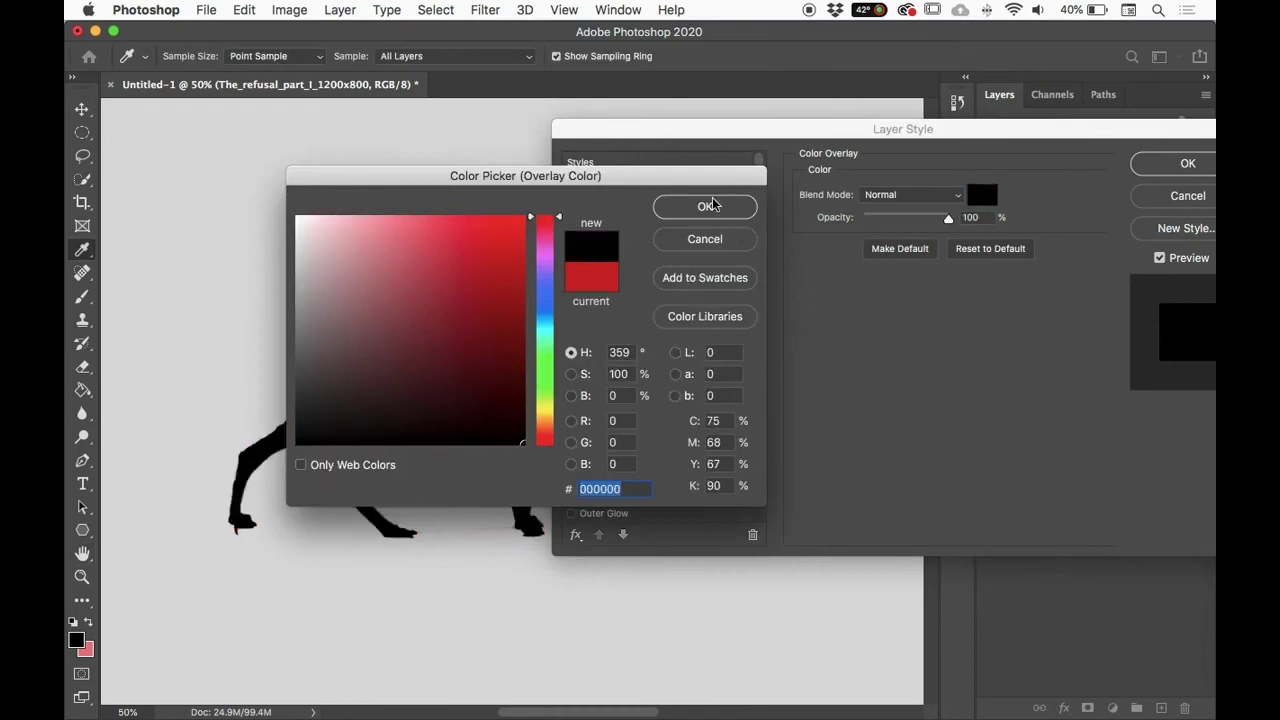
pyautogui.click(704, 206)
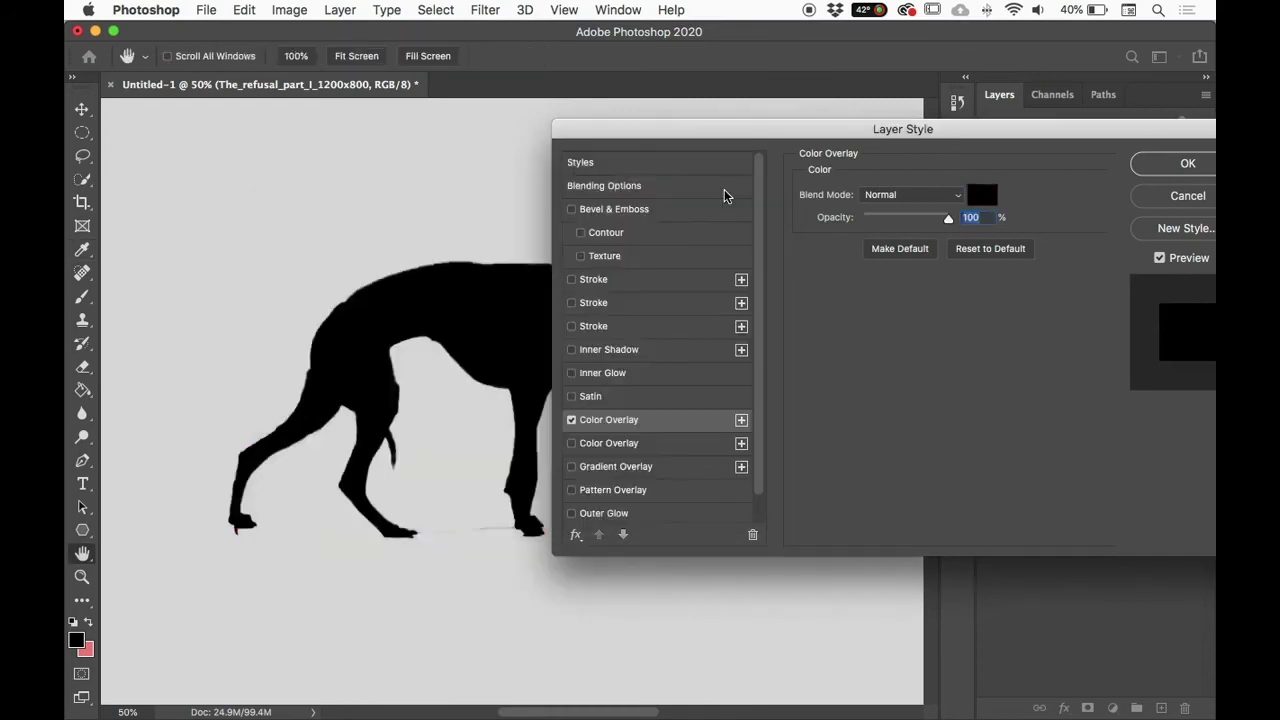
pyautogui.click(1180, 164)
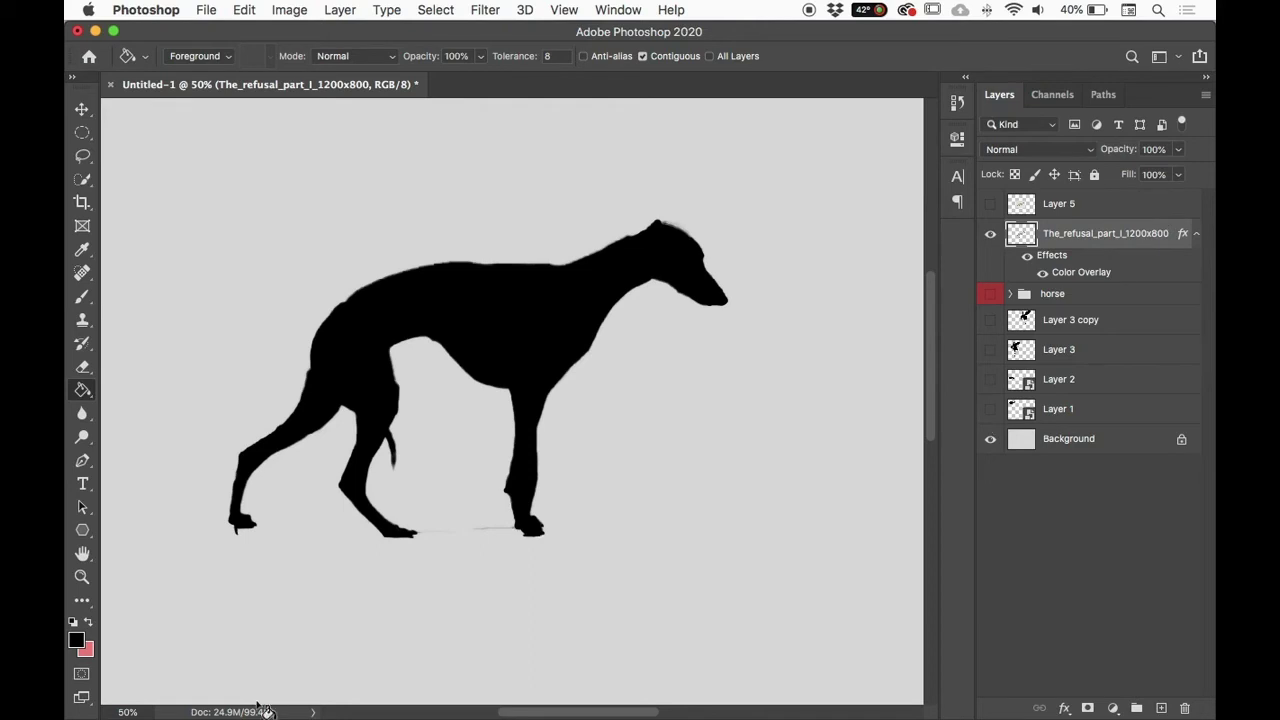
# Step: Switch to the Finder folder "parts for silohette" and open a quick preview of its aircraft reference images
pyautogui.moveTo(265, 712)
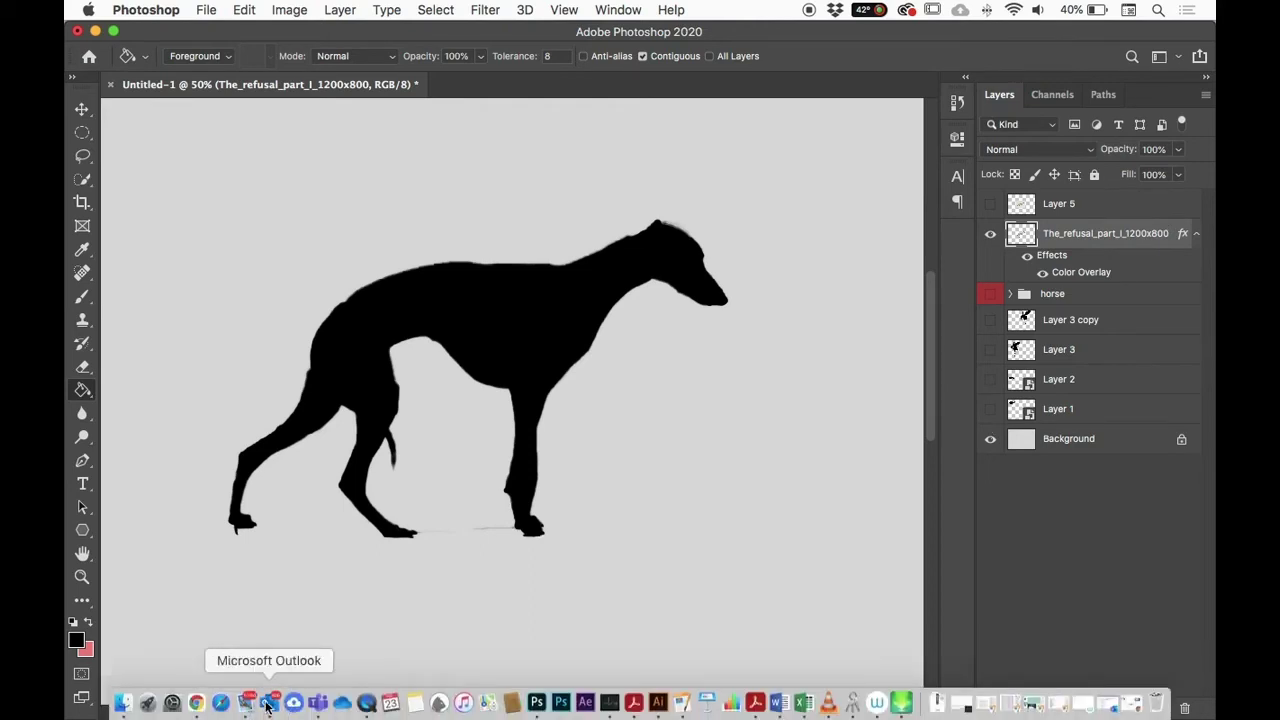
pyautogui.hotkey('ctrl', 'Up')
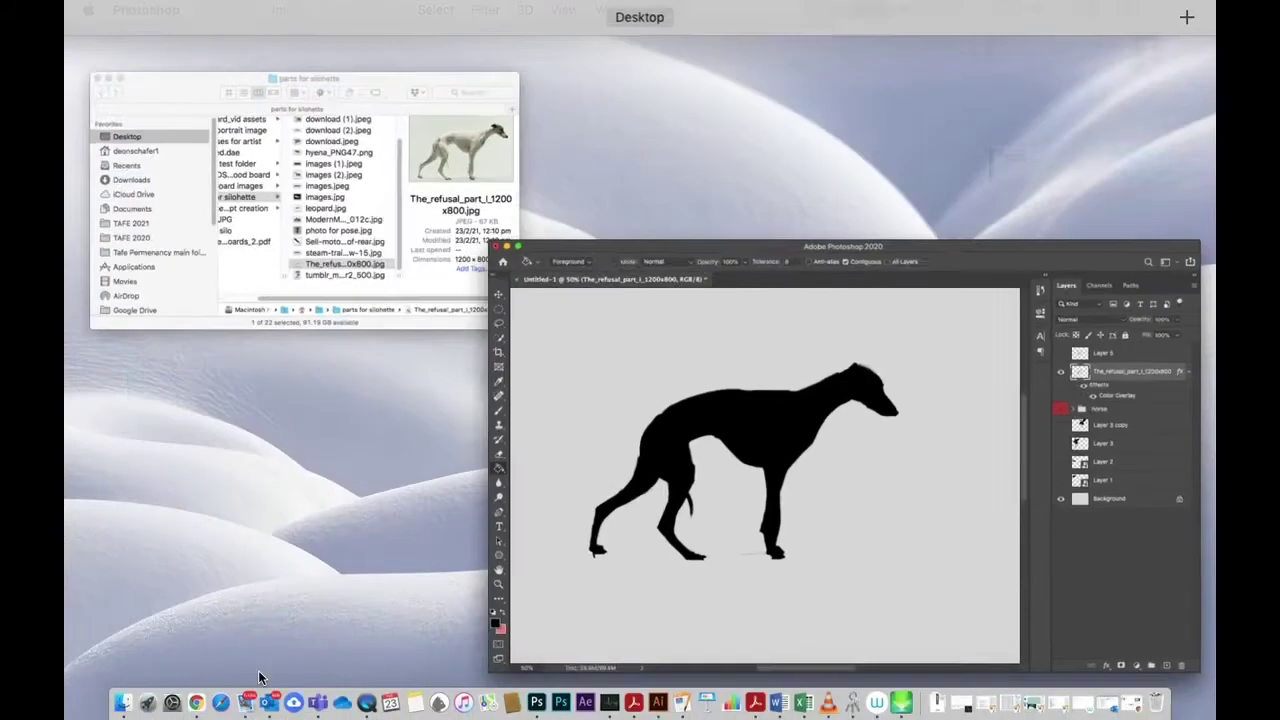
pyautogui.hotkey('ctrl', 'Up')
pyautogui.click(728, 372)
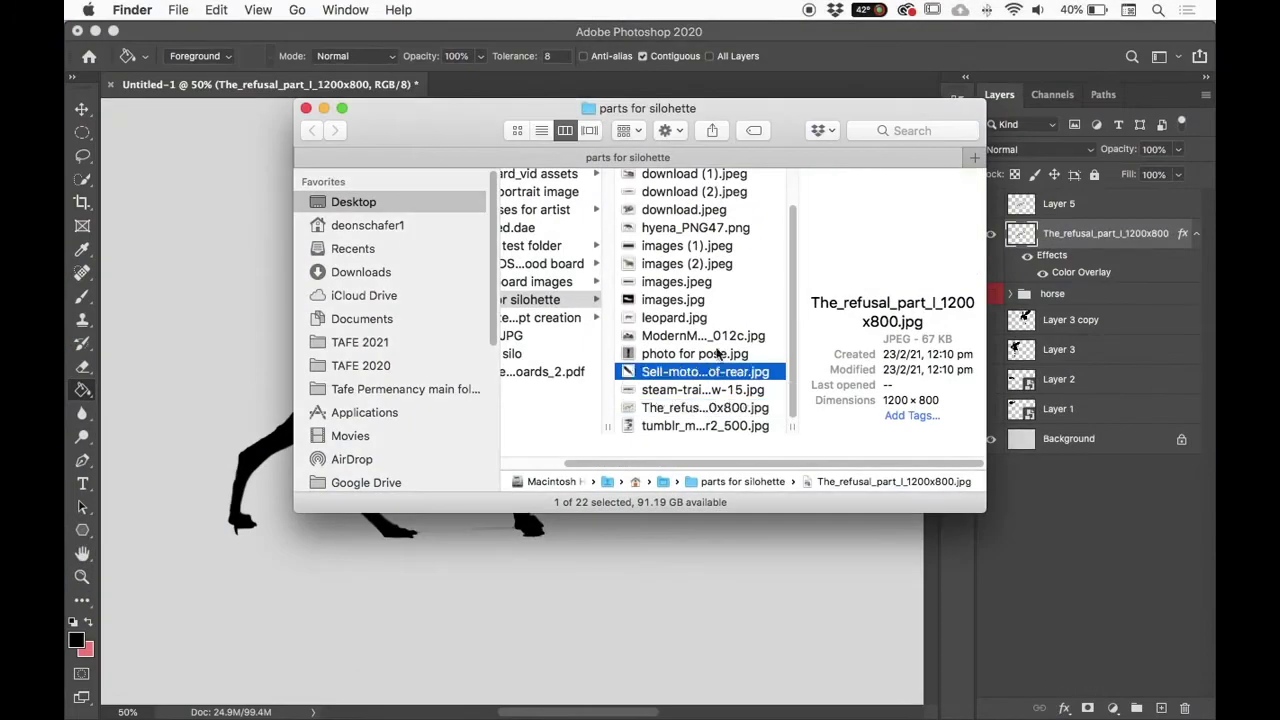
pyautogui.press('b')
pyautogui.press('space')
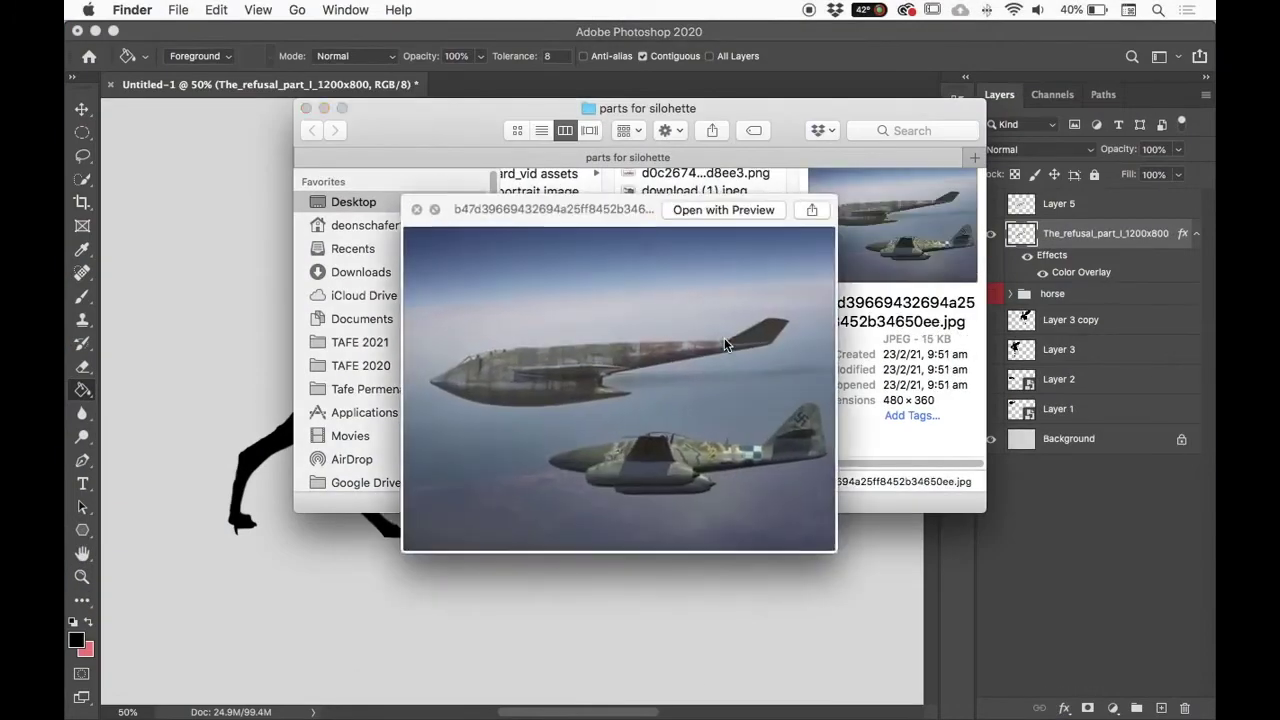
# Step: Look through the previews of the reference images in the folder for the next silhouette part, ending on the motorcycle photo
pyautogui.press('Up')
pyautogui.press('Up')
pyautogui.press('Up')
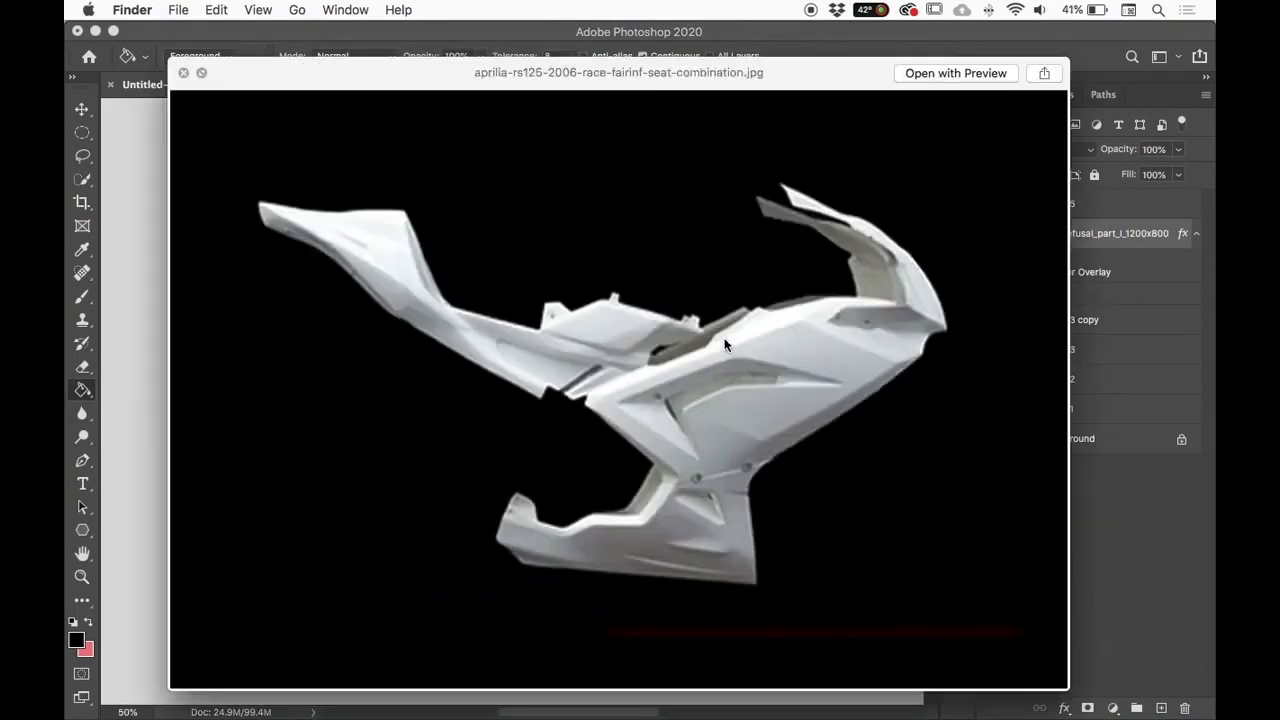
pyautogui.press('Up')
pyautogui.press('Up')
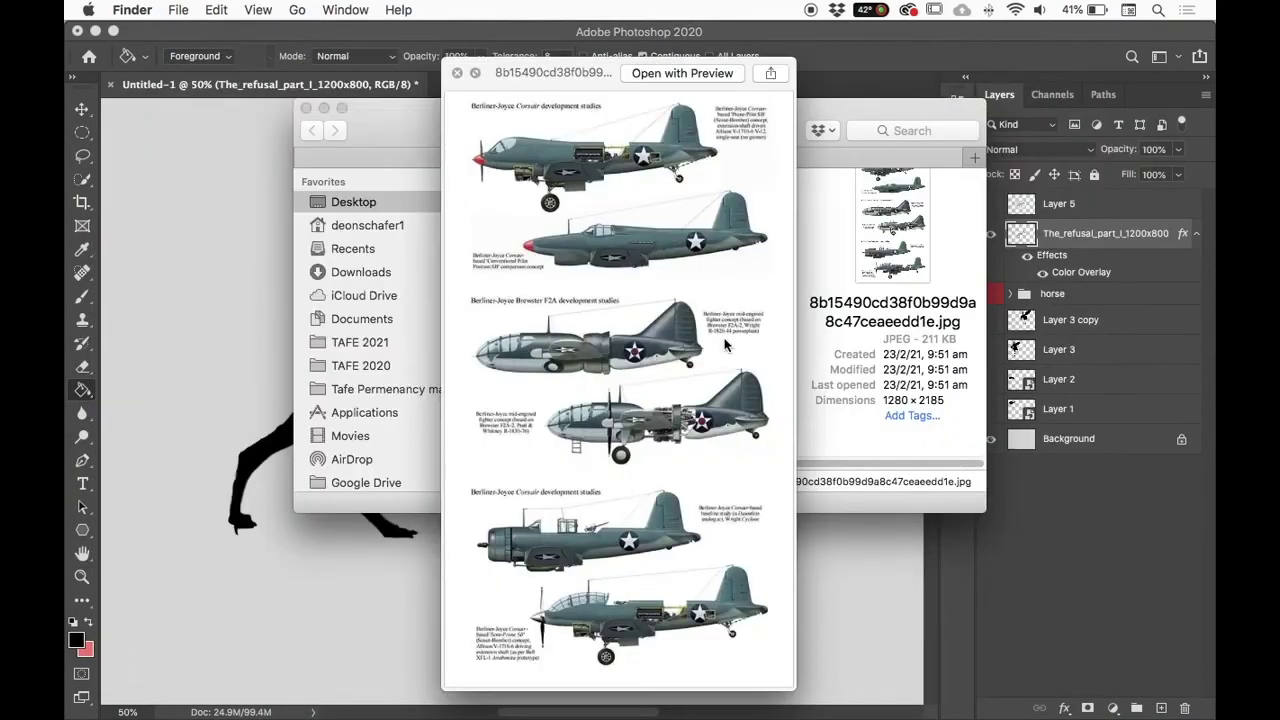
pyautogui.press('Up')
pyautogui.press('Up')
pyautogui.press('Up')
pyautogui.press('Up')
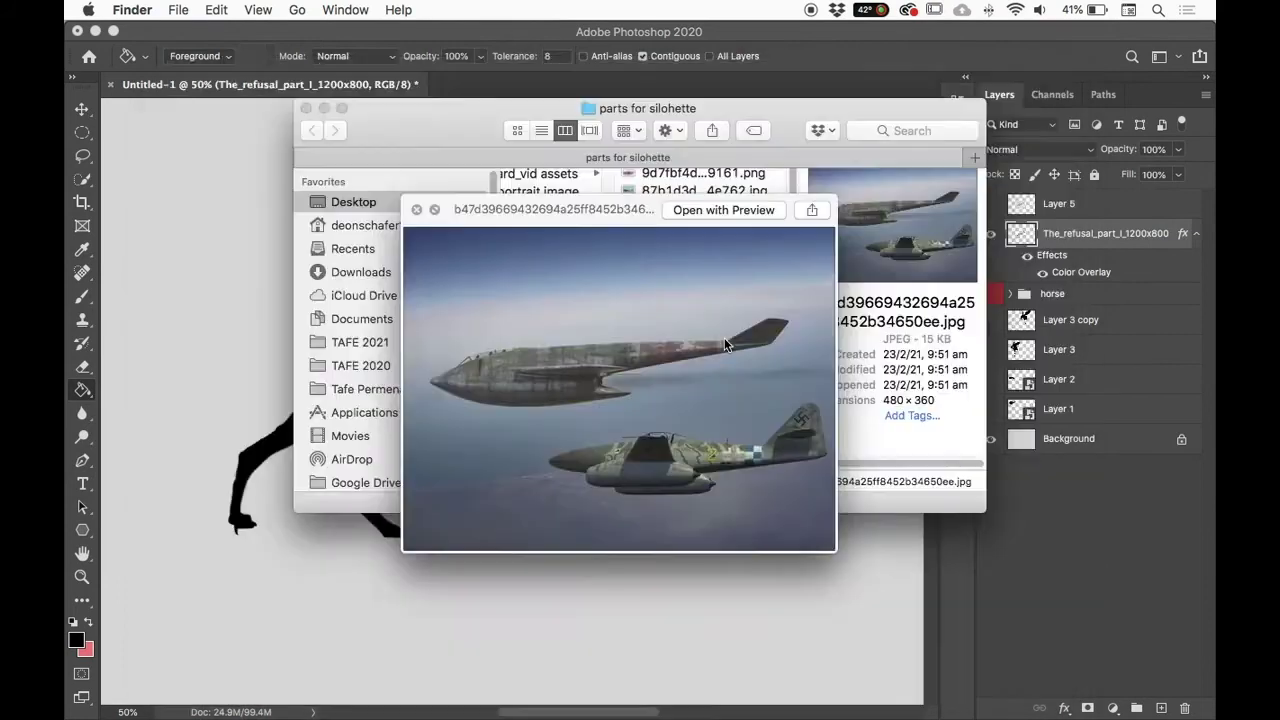
pyautogui.press('Down')
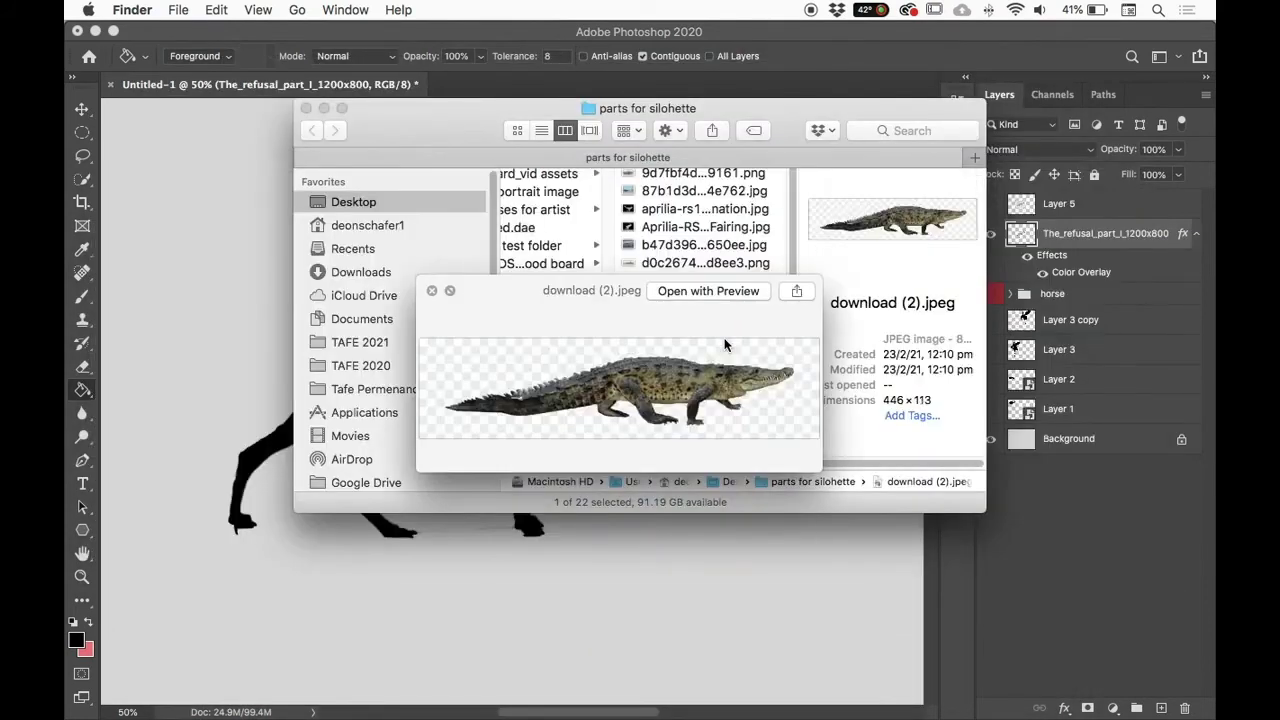
pyautogui.press('Down')
pyautogui.press('Down')
pyautogui.press('Up')
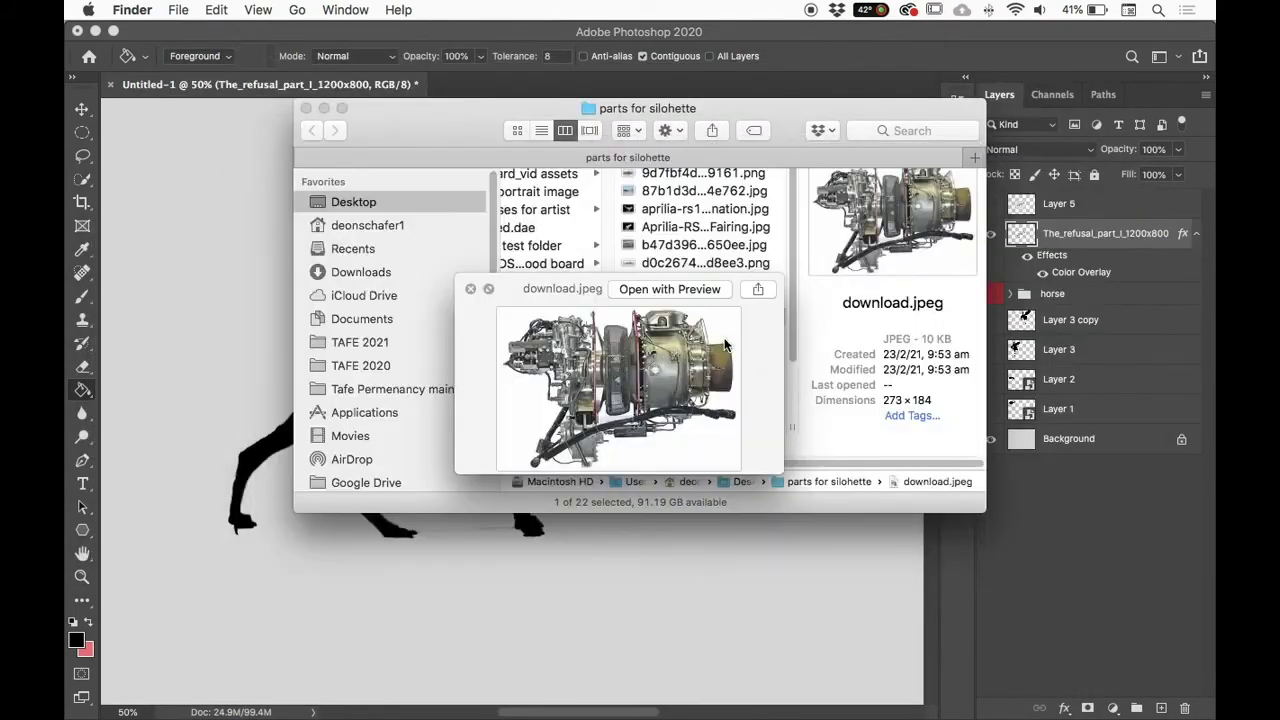
pyautogui.press('Down')
pyautogui.press('Down')
pyautogui.press('Down')
pyautogui.press('Down')
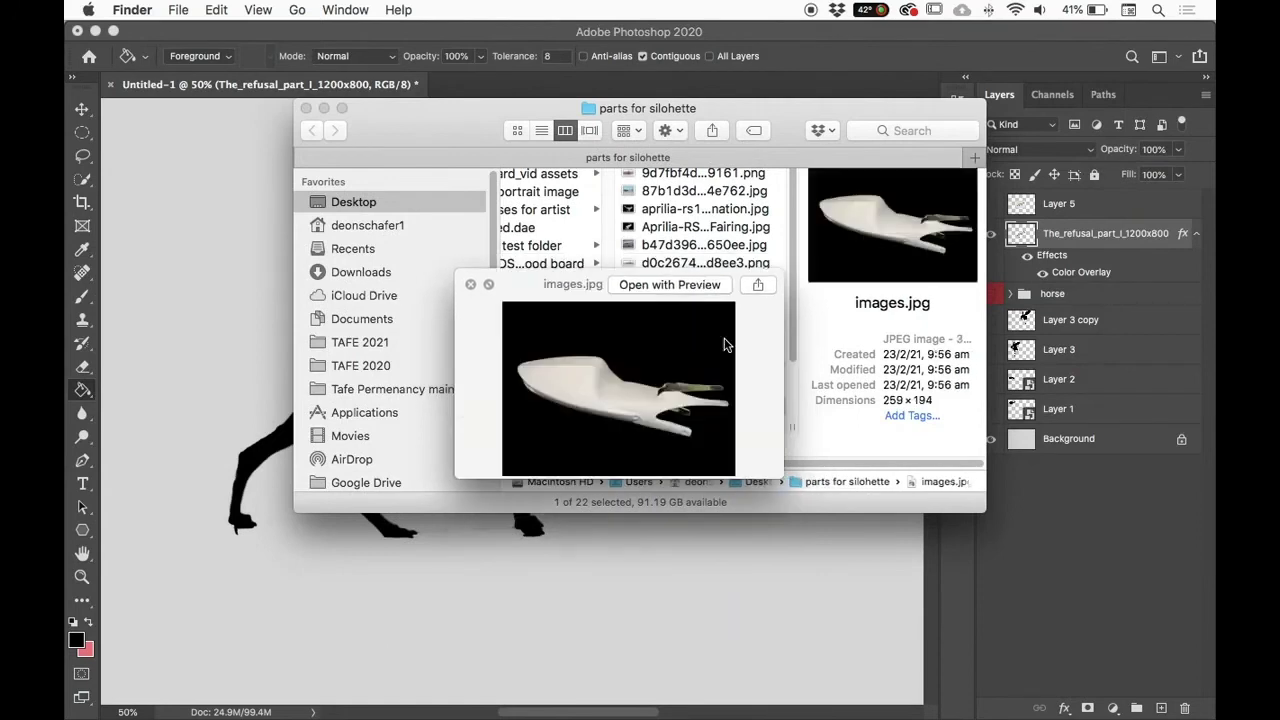
pyautogui.press('Down')
pyautogui.press('Down')
pyautogui.press('Up')
pyautogui.press('Down')
pyautogui.press('Up')
pyautogui.press('Down')
pyautogui.press('Down')
pyautogui.press('Up')
pyautogui.press('Up')
pyautogui.press('space')
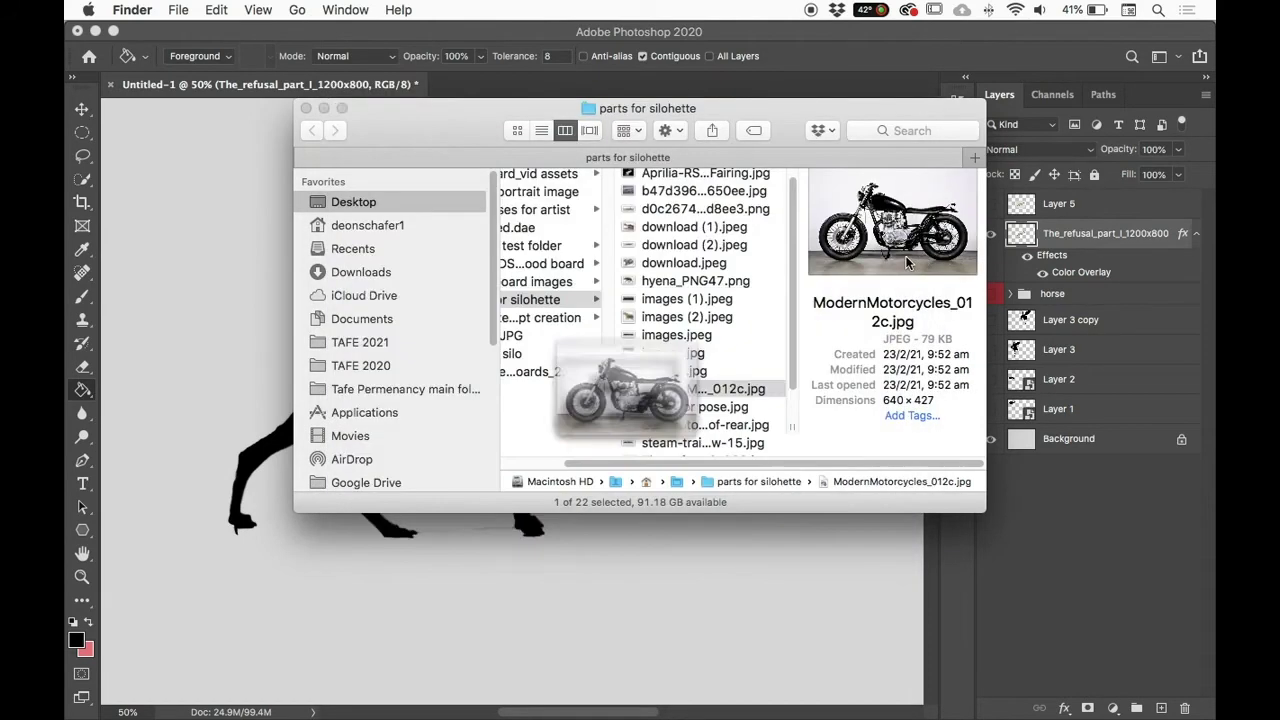
# Step: Place ModernMotorcycles_012c.jpg in the Photoshop document above the greyhound layer, keeping its initial placement size
pyautogui.moveTo(712, 423); pyautogui.dragTo(857, 555)
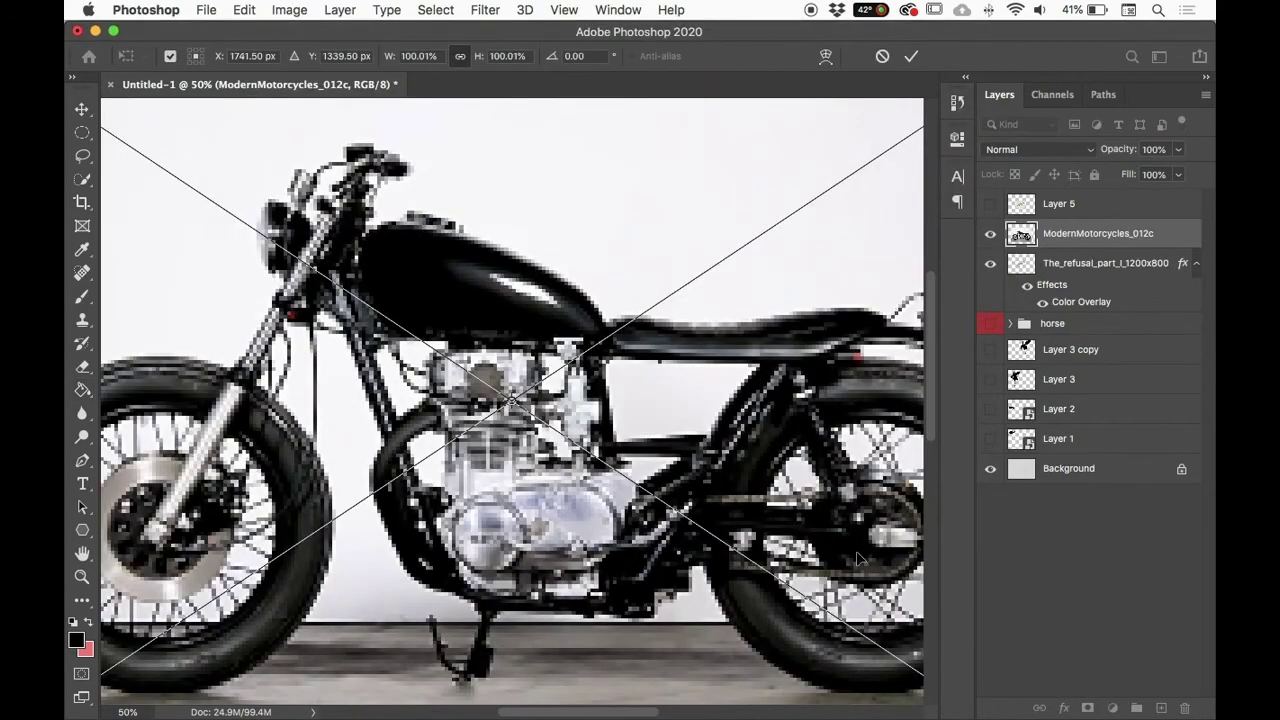
pyautogui.press('super+0')
pyautogui.moveTo(815, 221); pyautogui.dragTo(648, 350)
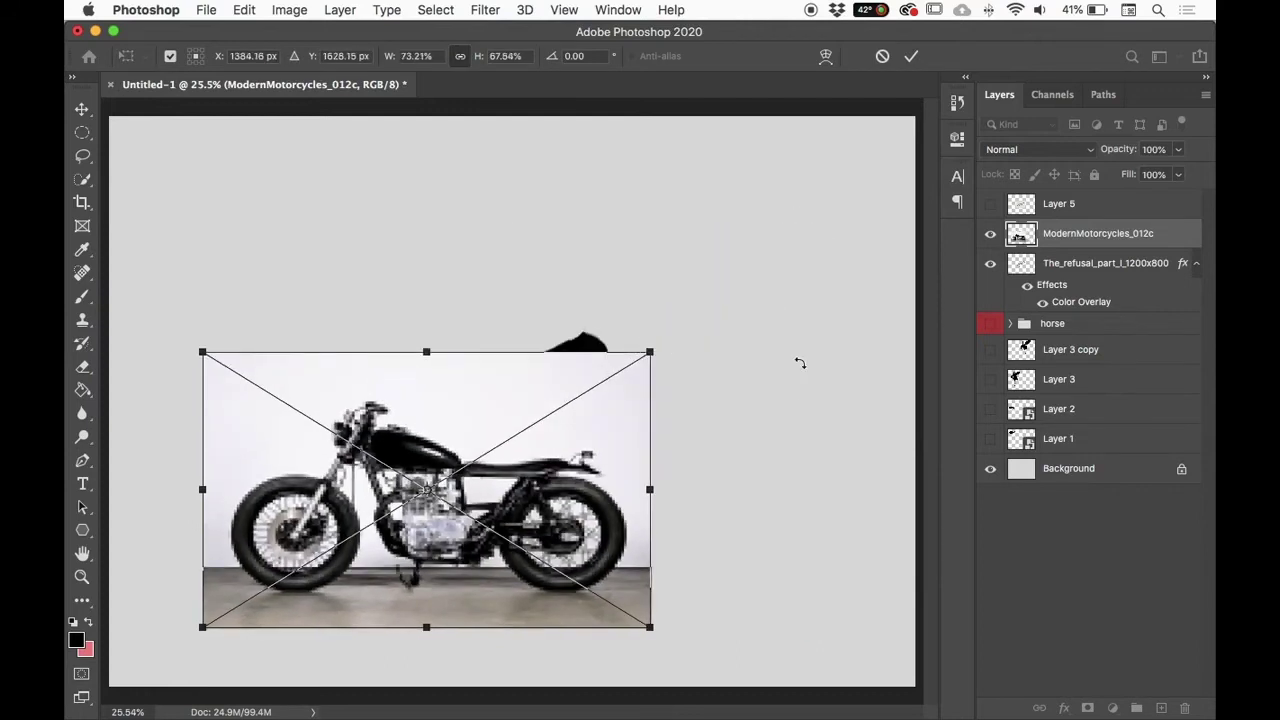
pyautogui.press('super+z')
pyautogui.click(884, 56)
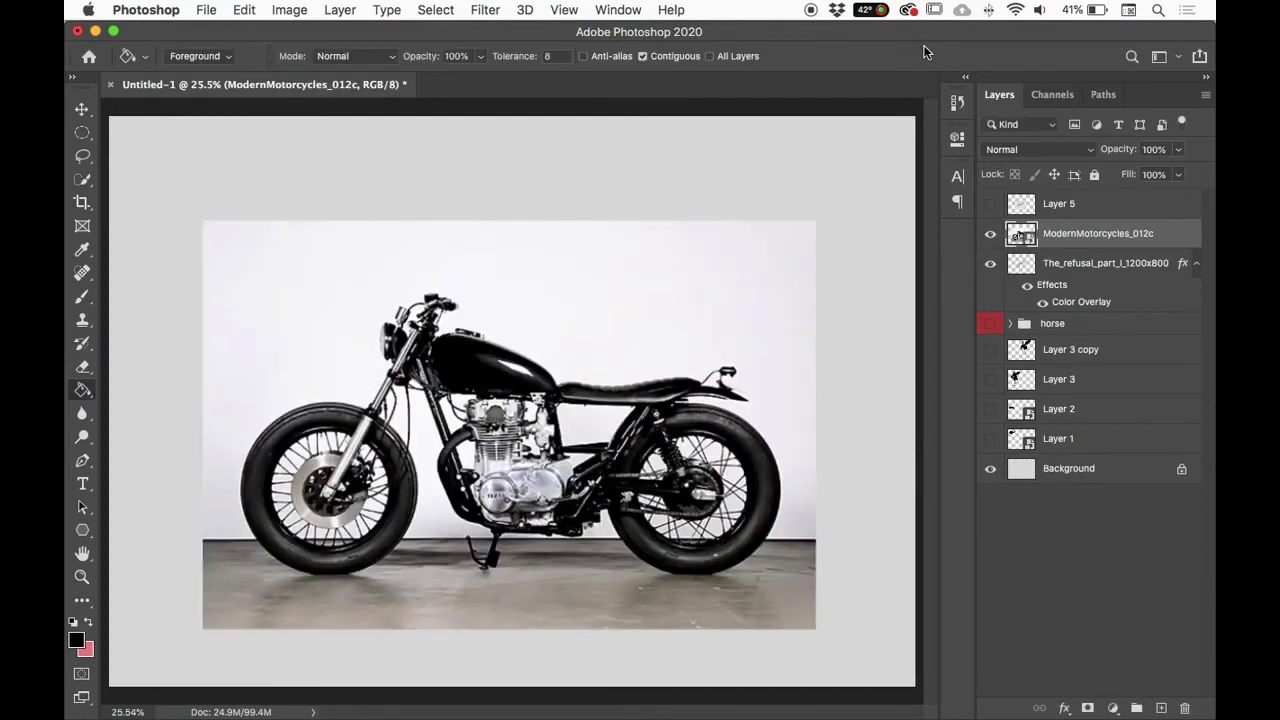
# Step: Rasterize the placed motorcycle photo layer
pyautogui.rightClick(1078, 237)
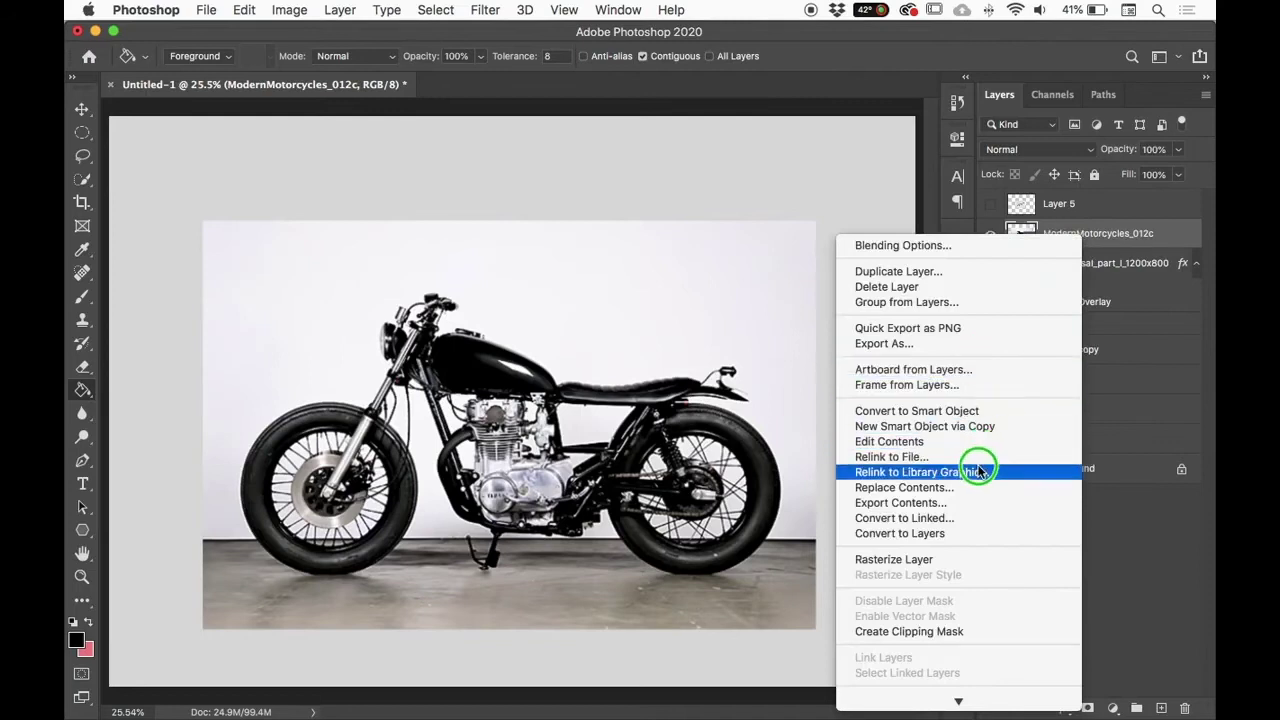
pyautogui.click(1127, 226)
pyautogui.rightClick(1127, 226)
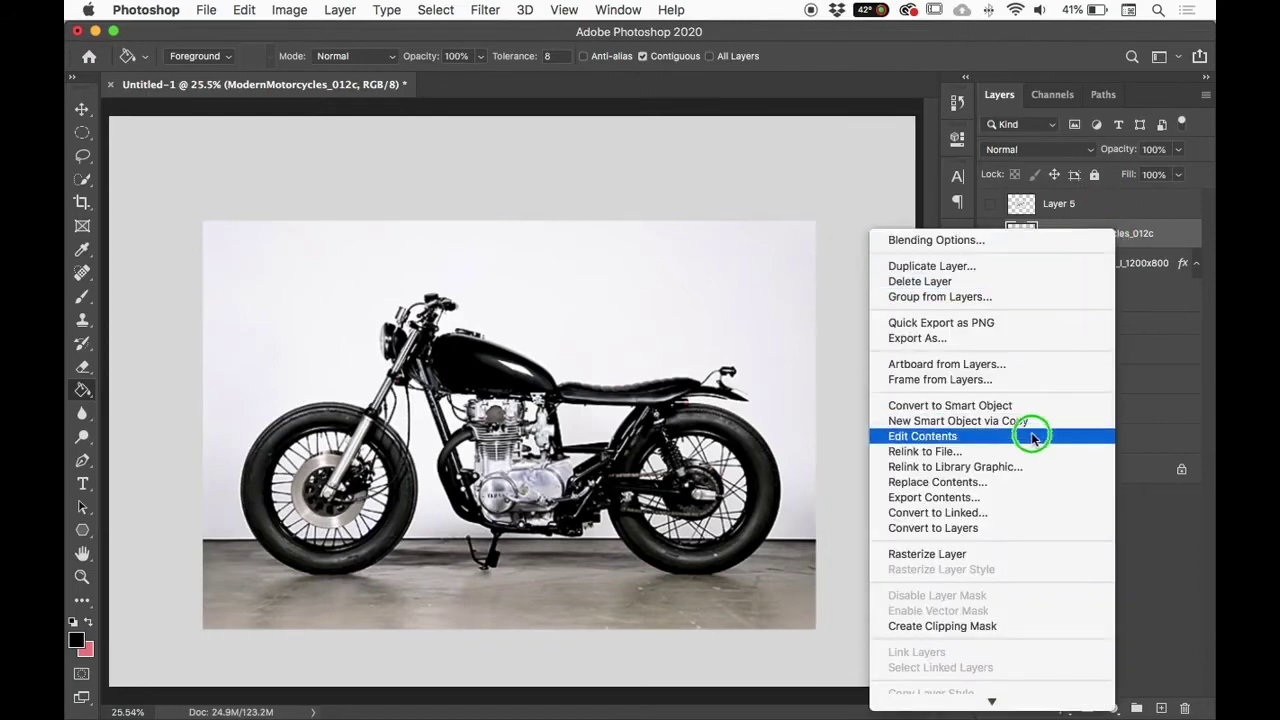
pyautogui.click(995, 554)
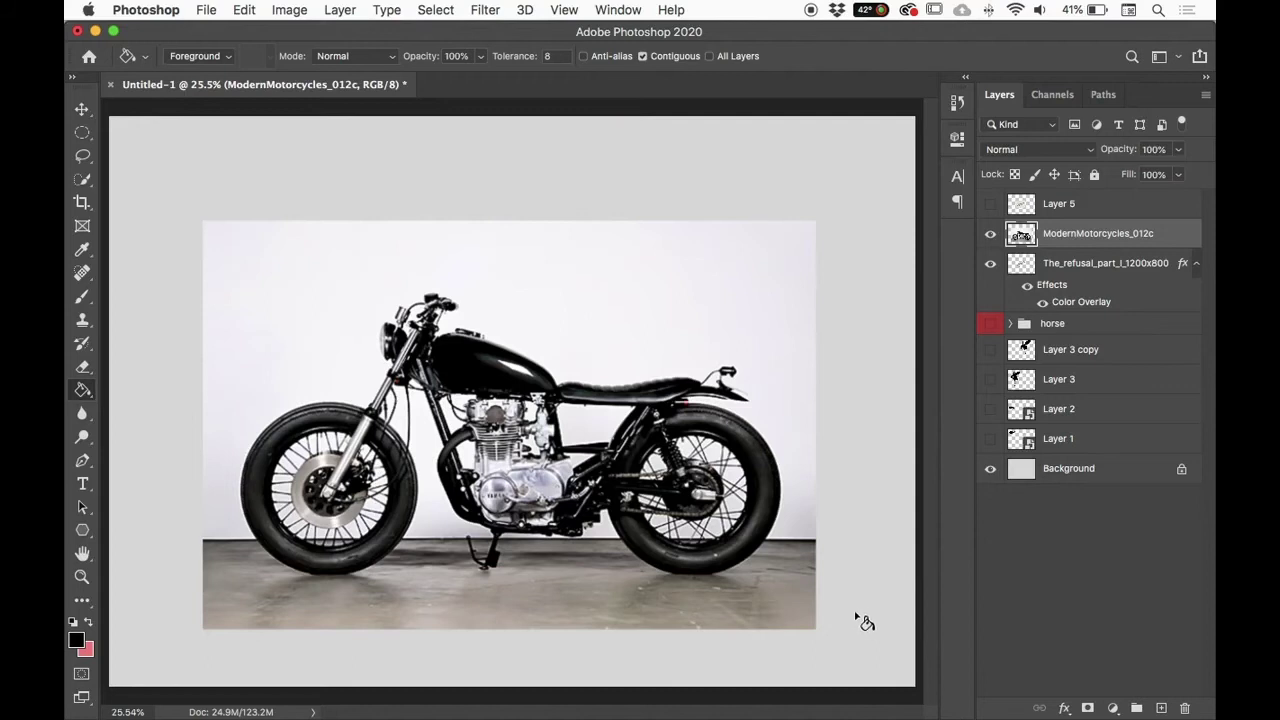
# Step: Set the Magic Wand to Anti-alias without Sample All Layers and select the pale wall behind the motorcycle
pyautogui.press('w')
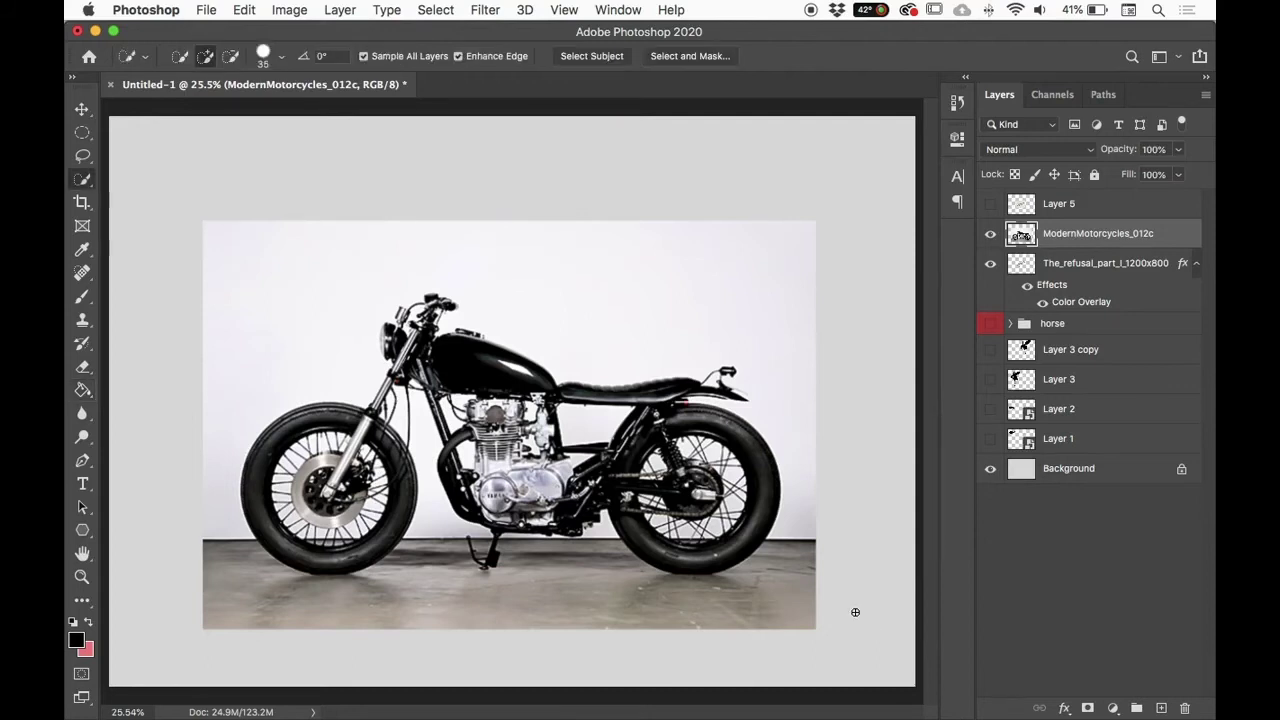
pyautogui.hotkey('shift', 'w')
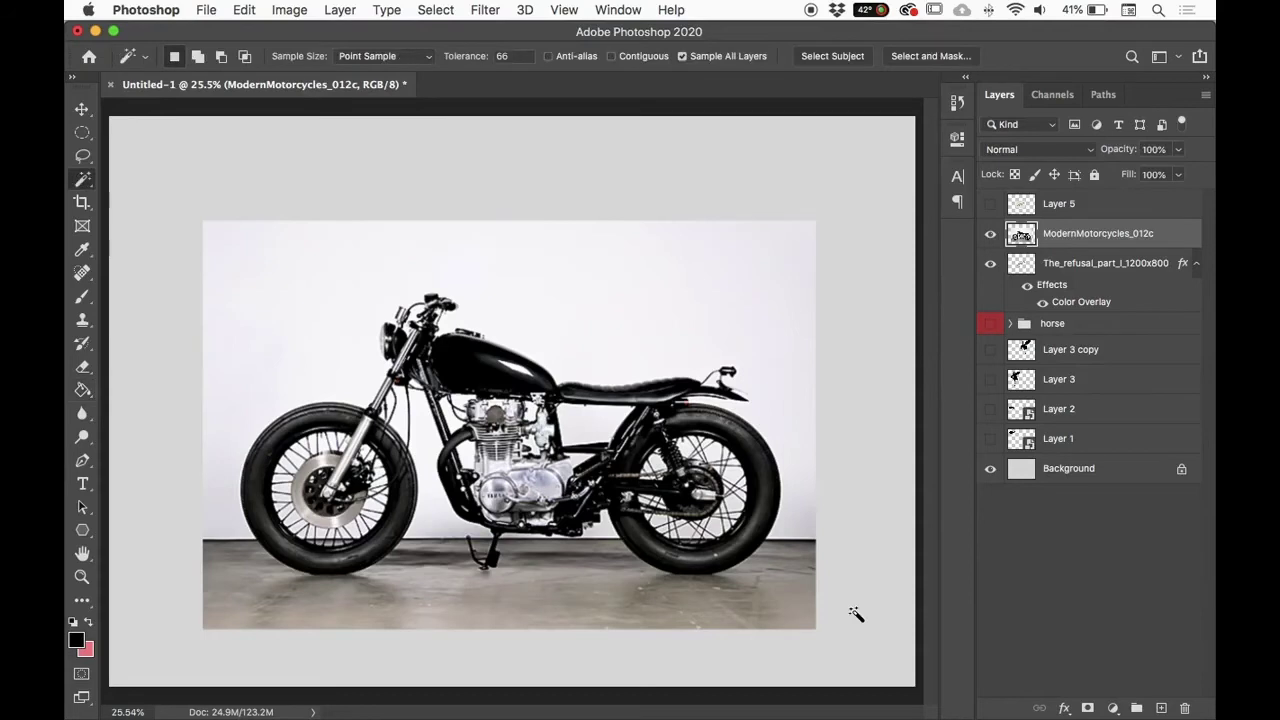
pyautogui.click(85, 180)
pyautogui.click(552, 57)
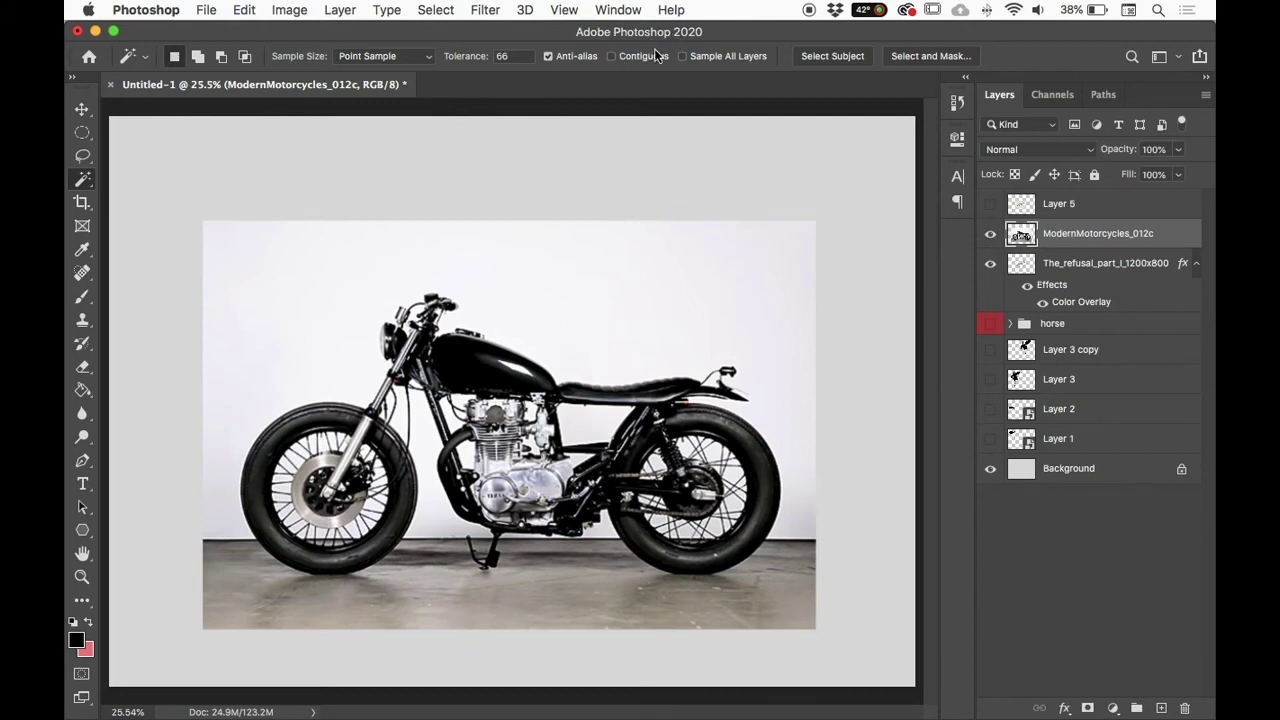
pyautogui.click(586, 309)
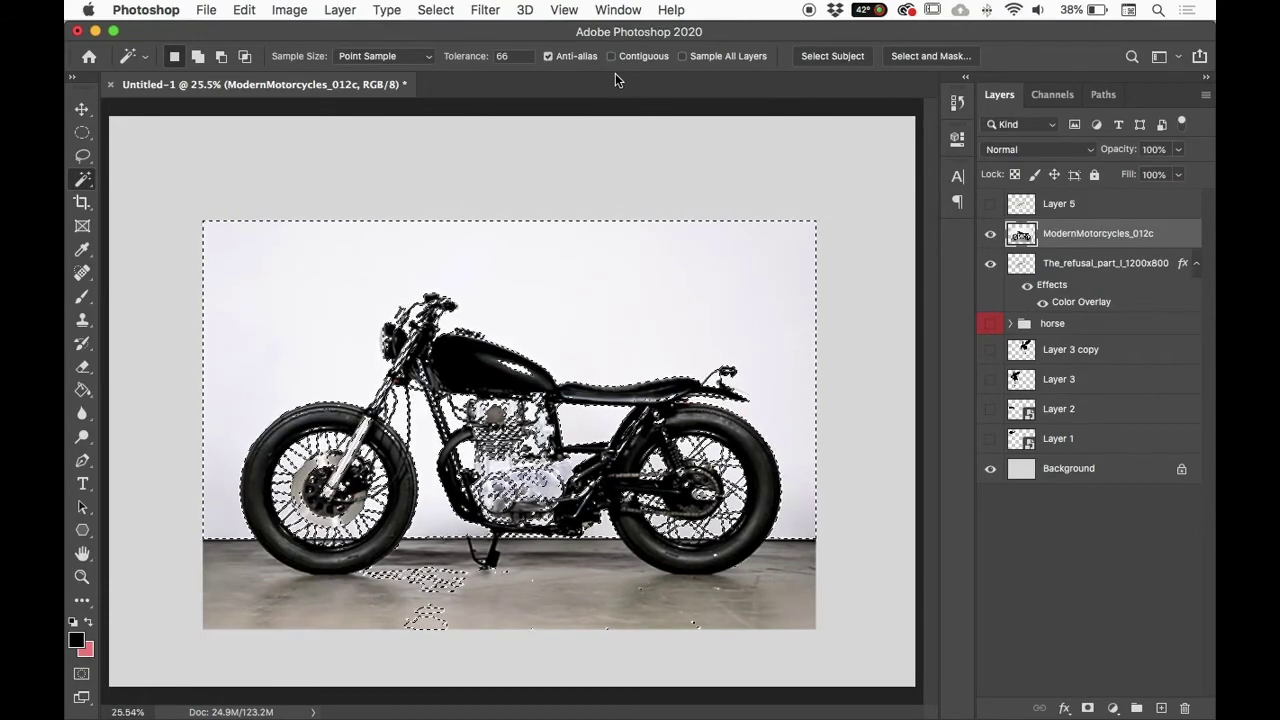
# Step: Try the Magic Wand with Contiguous on, and reselect the pale wall around the front wheel with Contiguous off
pyautogui.press('super+equal')
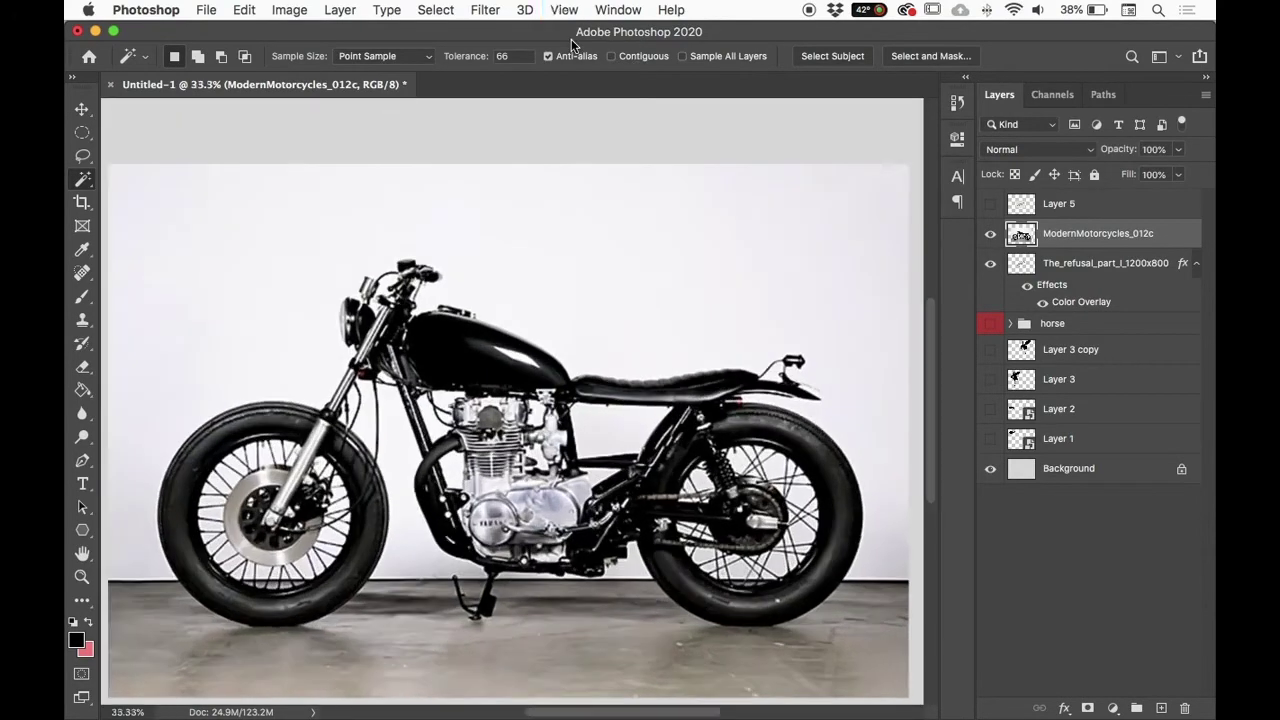
pyautogui.press('super+equal')
pyautogui.scroll(-3, 540, 400)
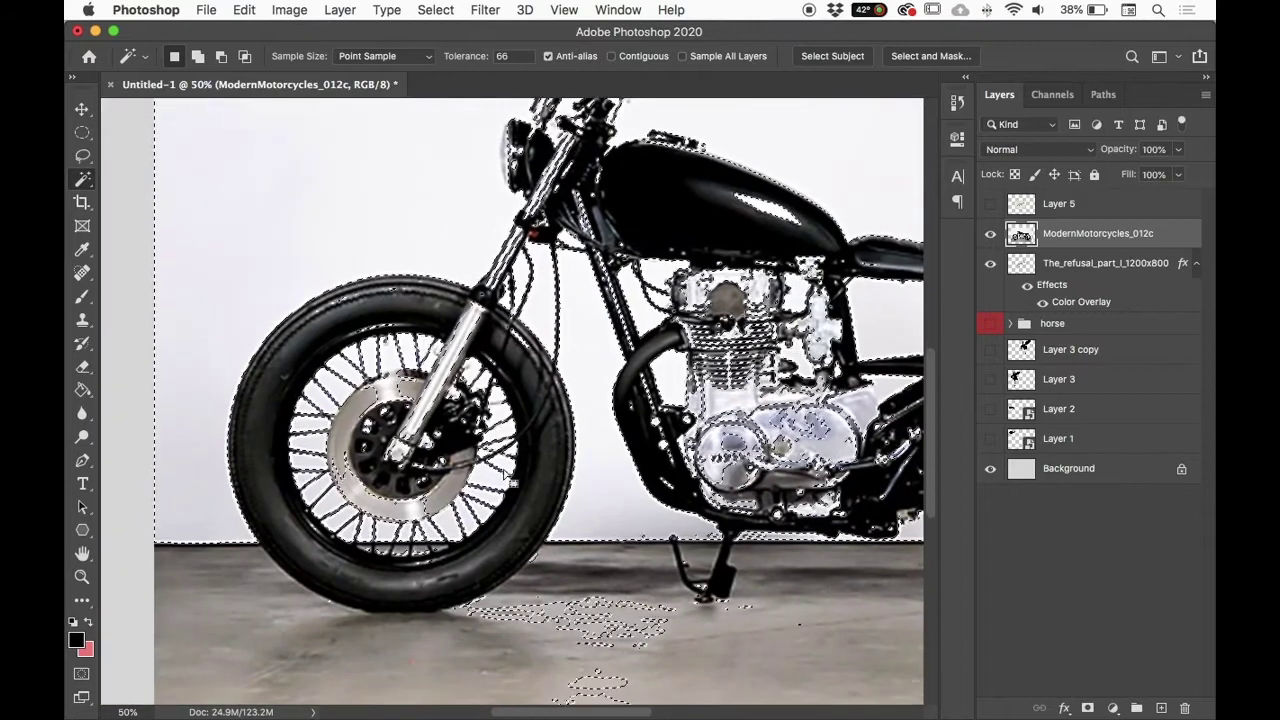
pyautogui.click(430, 237)
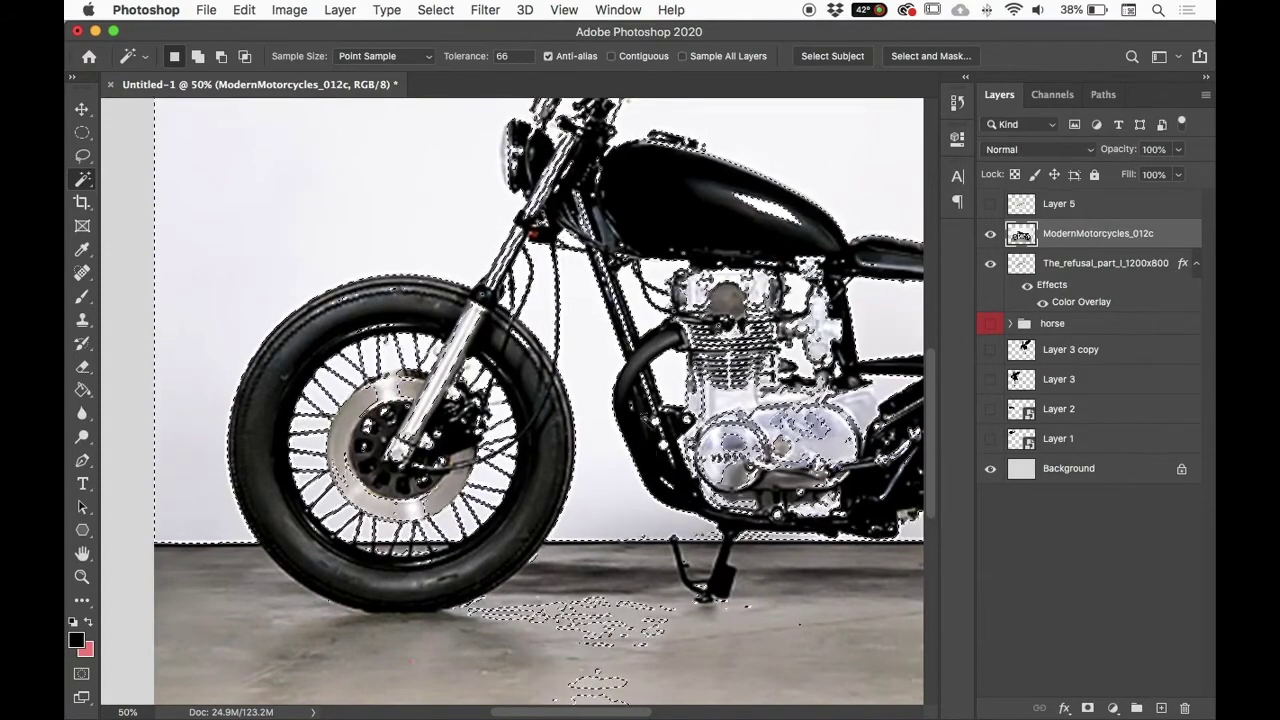
pyautogui.click(611, 56)
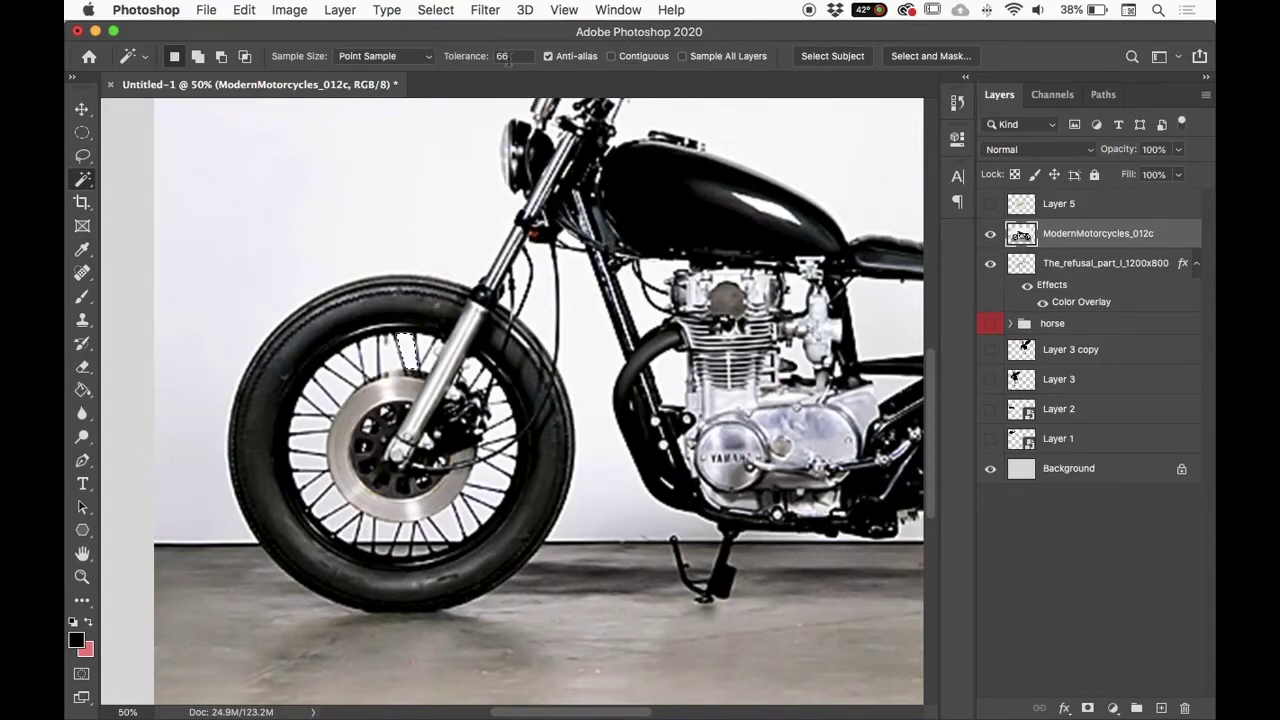
pyautogui.click(444, 232)
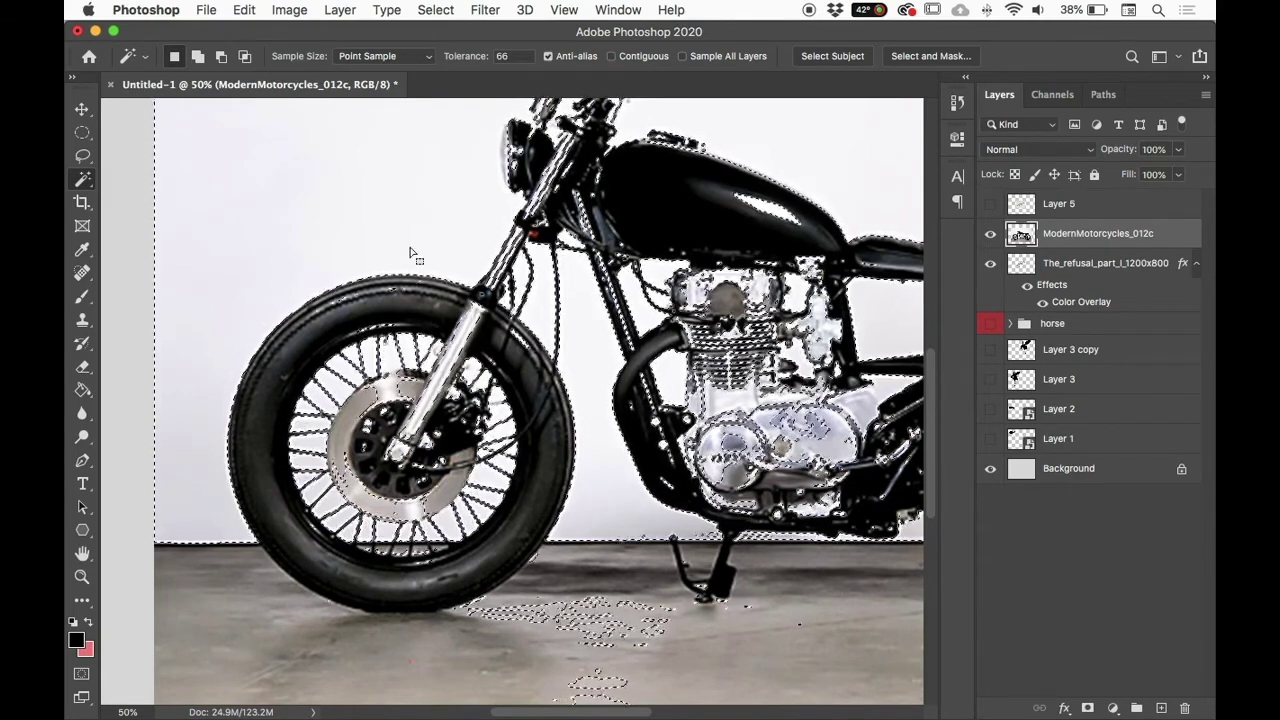
# Step: Try Magic Wand tolerances of 6, 19 and 13 on the pale wall around the motorcycle
pyautogui.moveTo(446, 57); pyautogui.dragTo(452, 58)
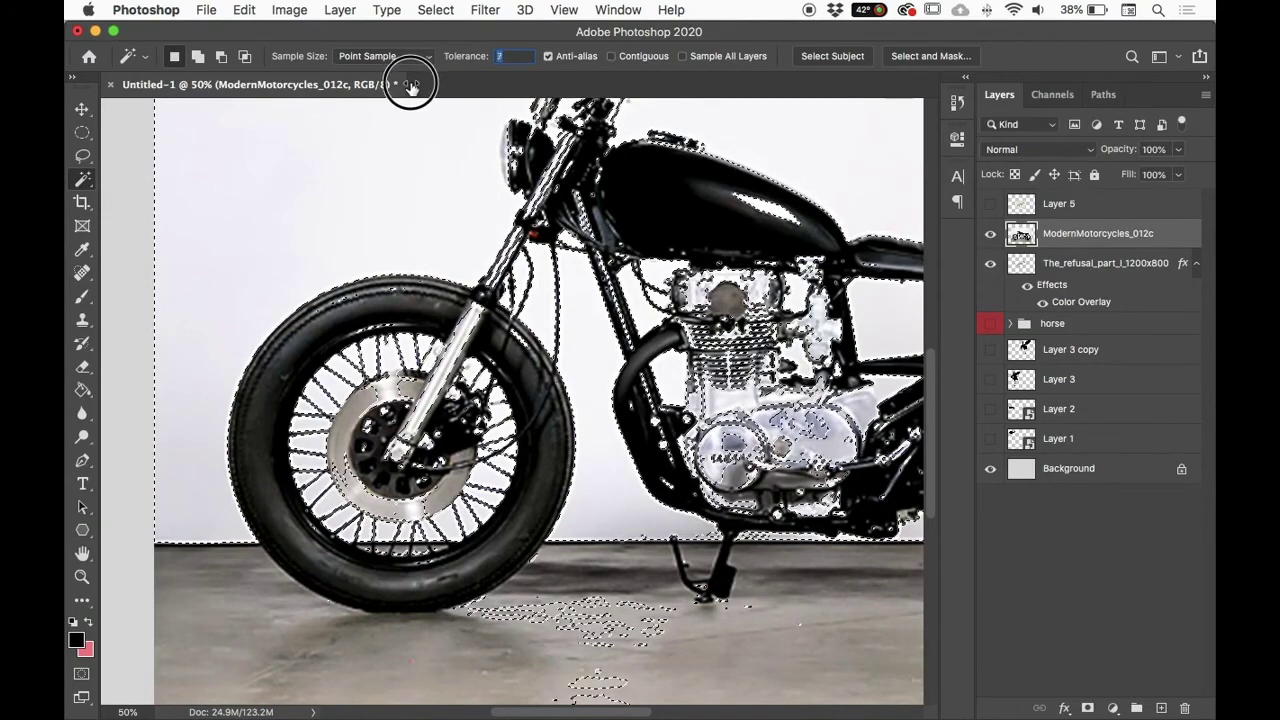
pyautogui.click(444, 224)
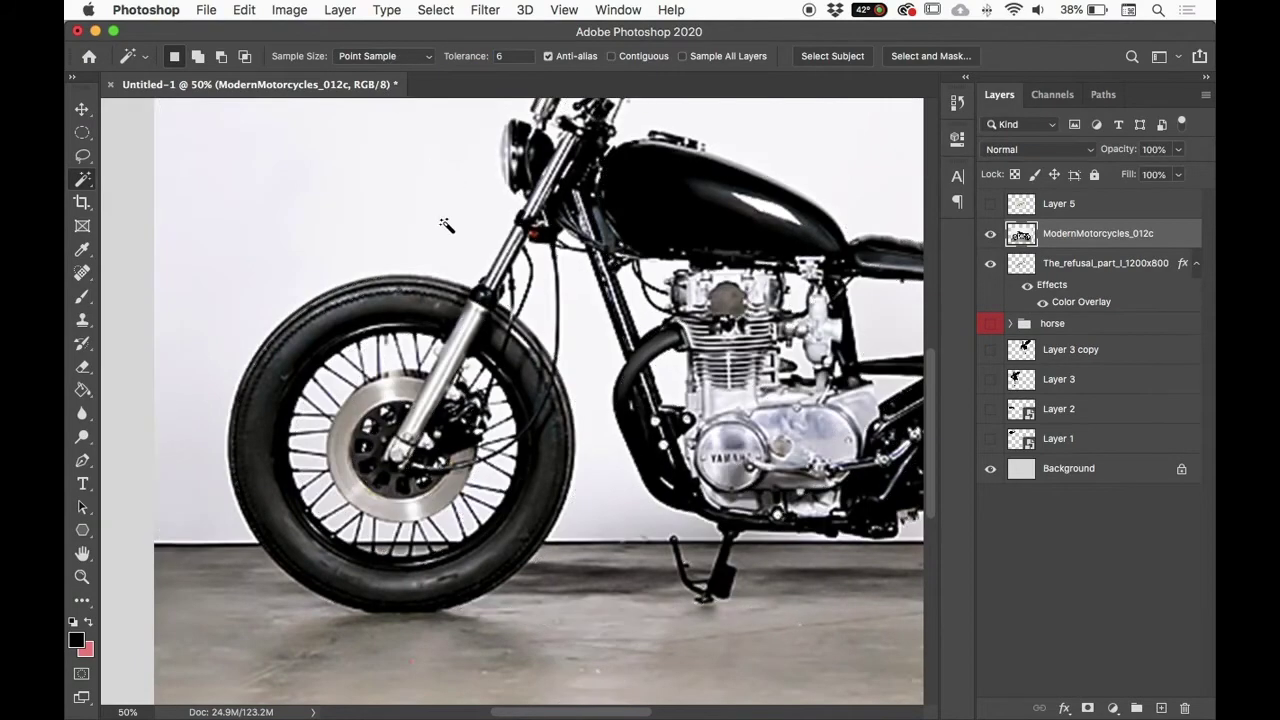
pyautogui.moveTo(468, 57); pyautogui.dragTo(474, 58)
pyautogui.click(463, 213)
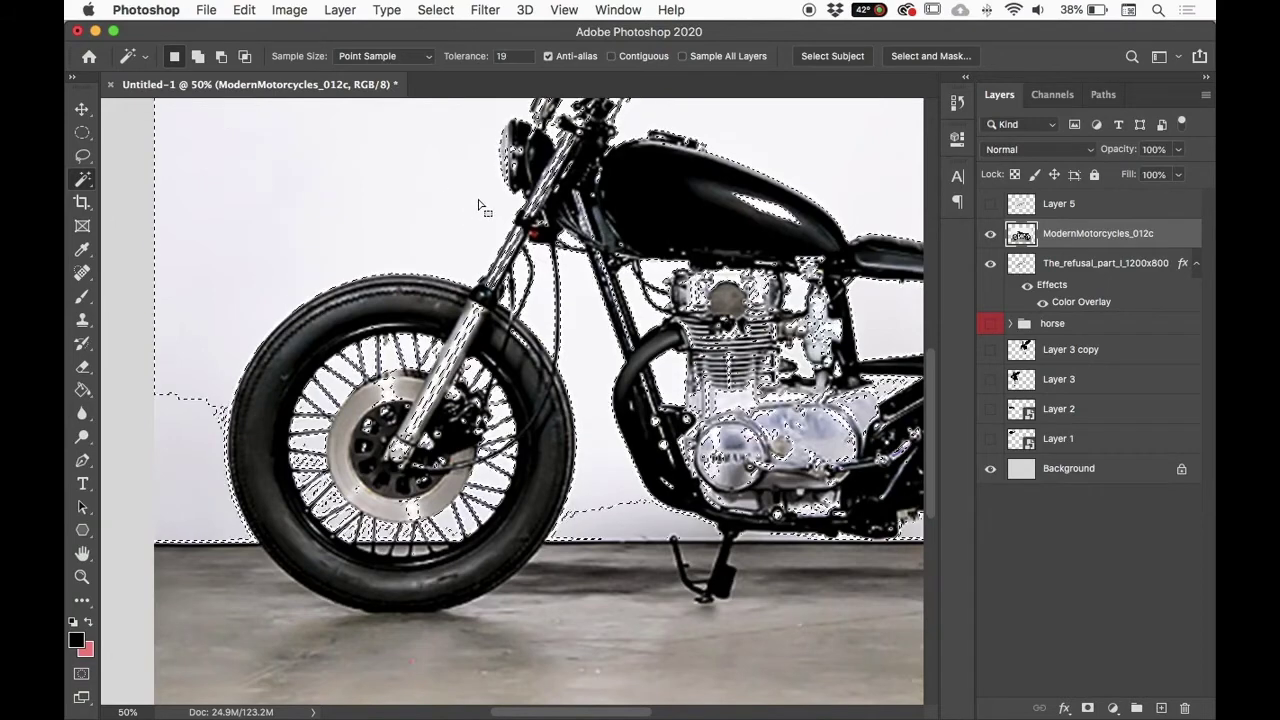
pyautogui.hscroll(5, 483, 204)
pyautogui.scroll(3, 483, 204)
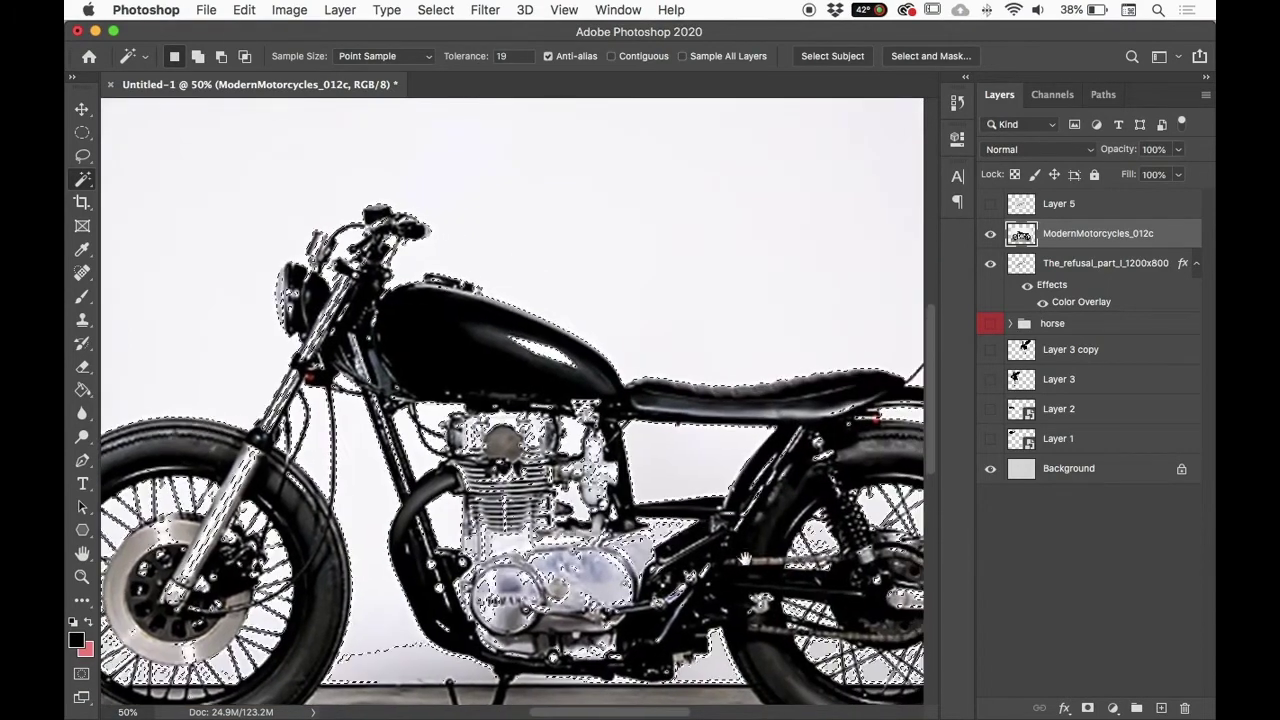
pyautogui.moveTo(460, 53); pyautogui.dragTo(466, 54)
pyautogui.click(580, 277)
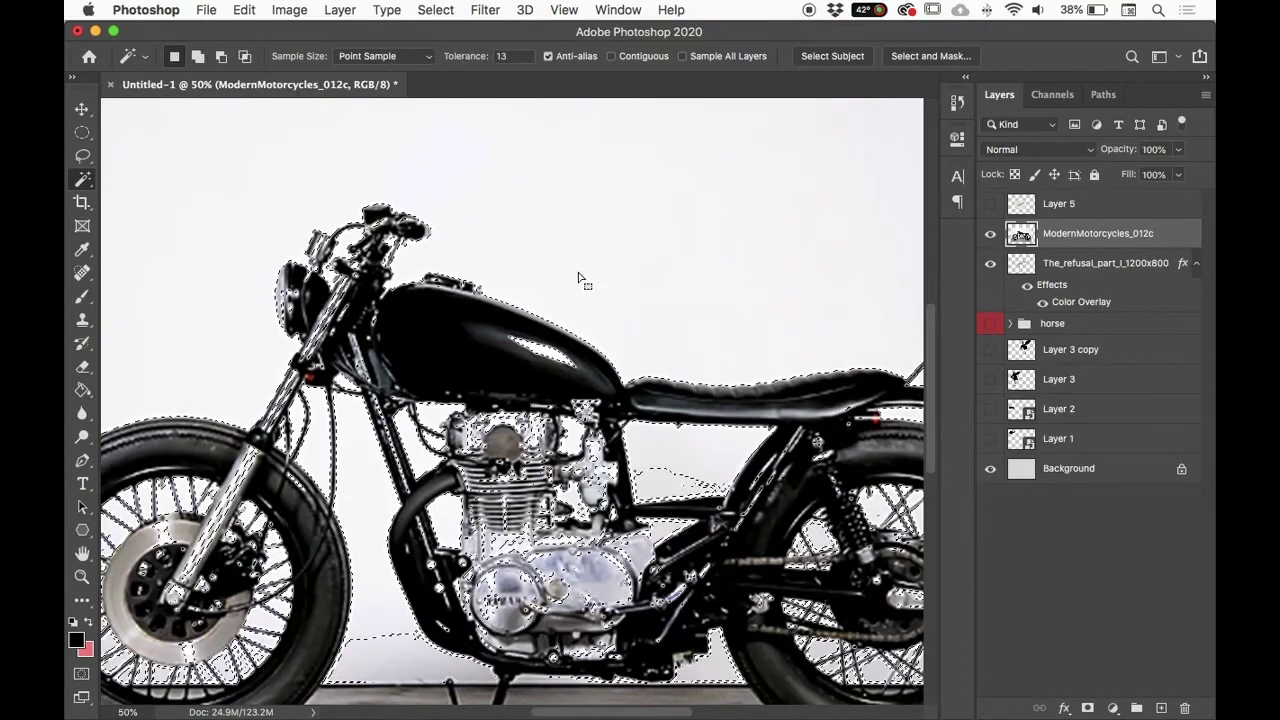
# Step: Set the Magic Wand tolerance to 9 and reselect the pale wall above the motorcycle's tank
pyautogui.moveTo(460, 55); pyautogui.dragTo(452, 55)
pyautogui.click(580, 225)
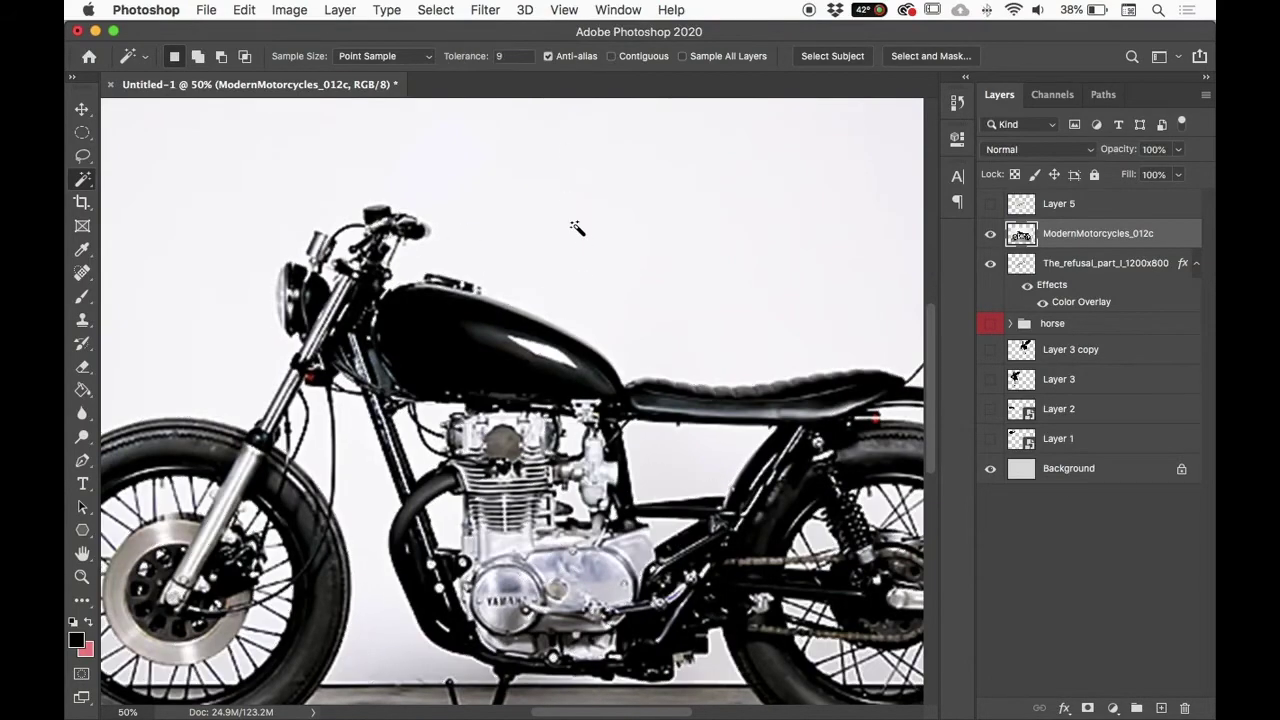
pyautogui.click(582, 237)
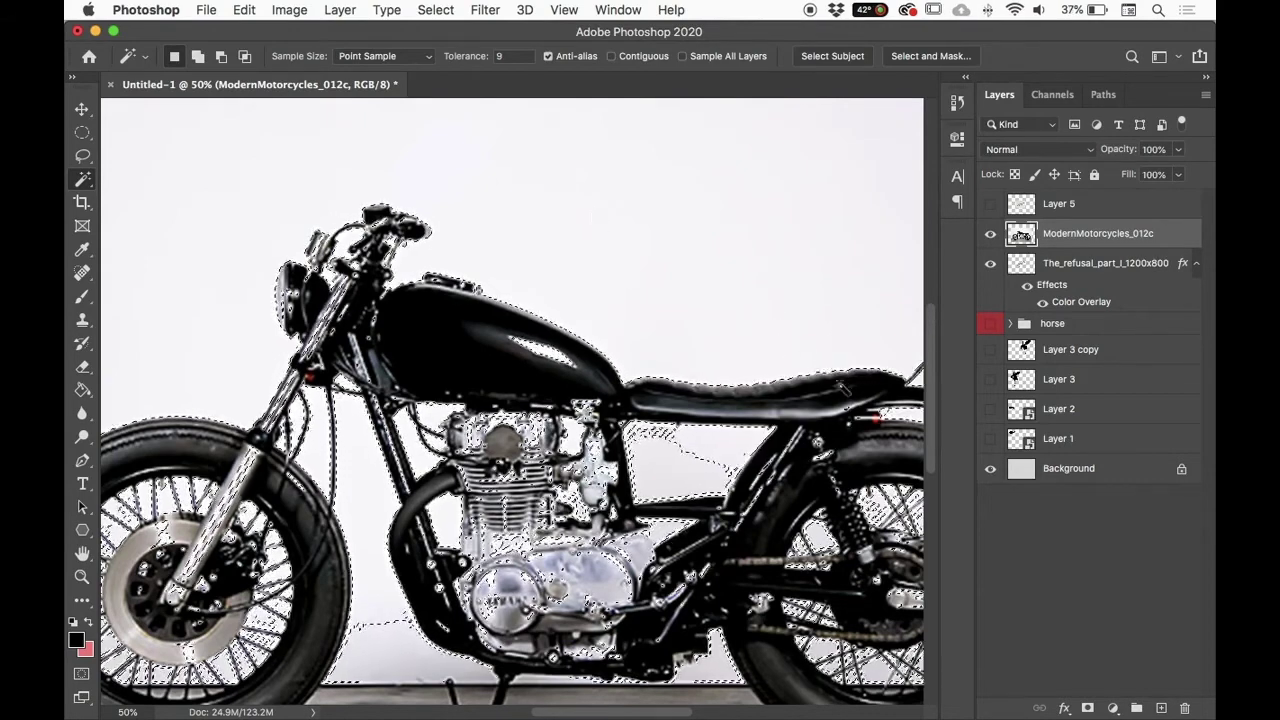
# Step: Subtract the engine area from the wall selection with a freehand Lasso loop around it
pyautogui.scroll(-1, 653, 491)
pyautogui.scroll(-2, 653, 491)
pyautogui.hscroll(-2, 653, 491)
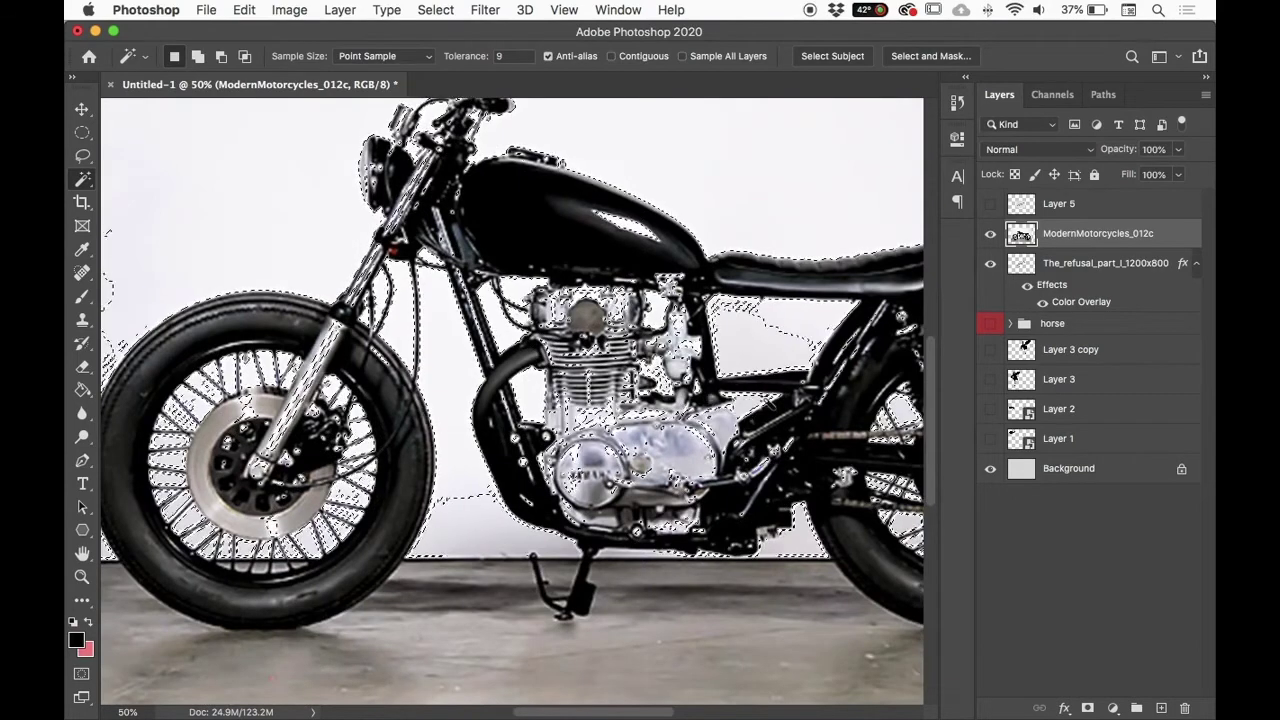
pyautogui.scroll(1, 661, 449)
pyautogui.hscroll(1, 661, 449)
pyautogui.press('l')
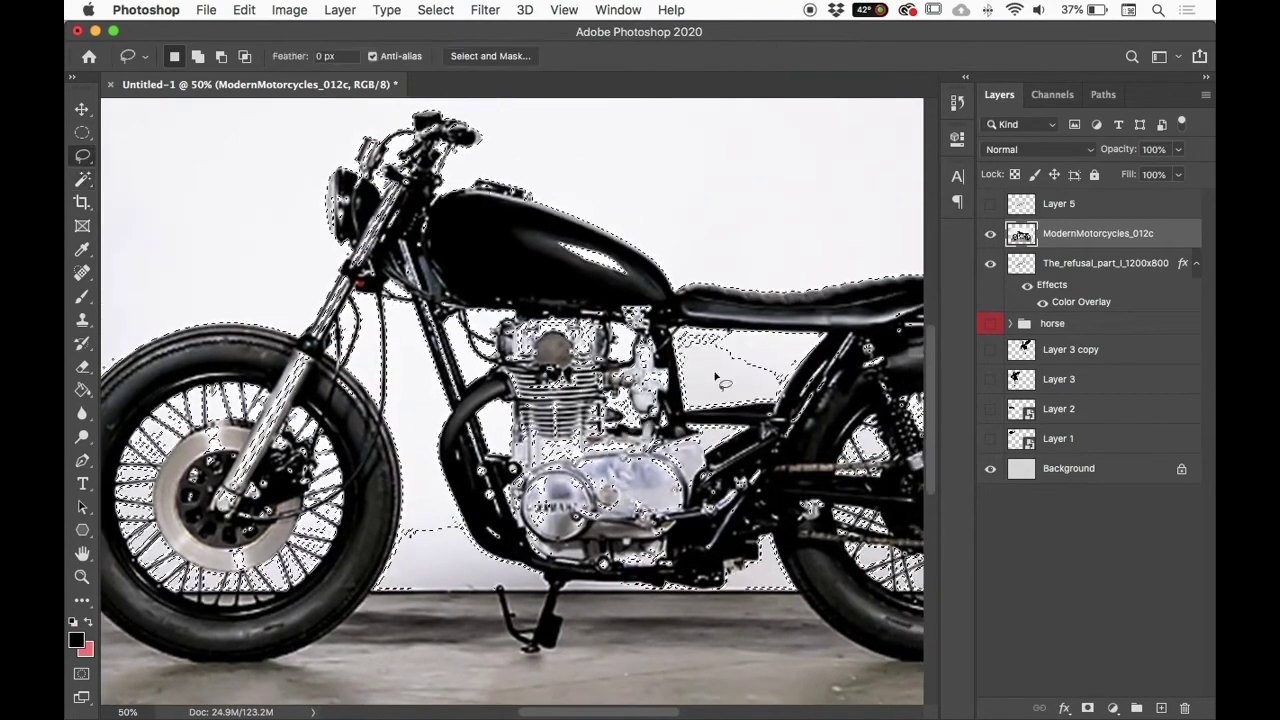
pyautogui.moveTo(556, 466); pyautogui.dragTo(553, 498)
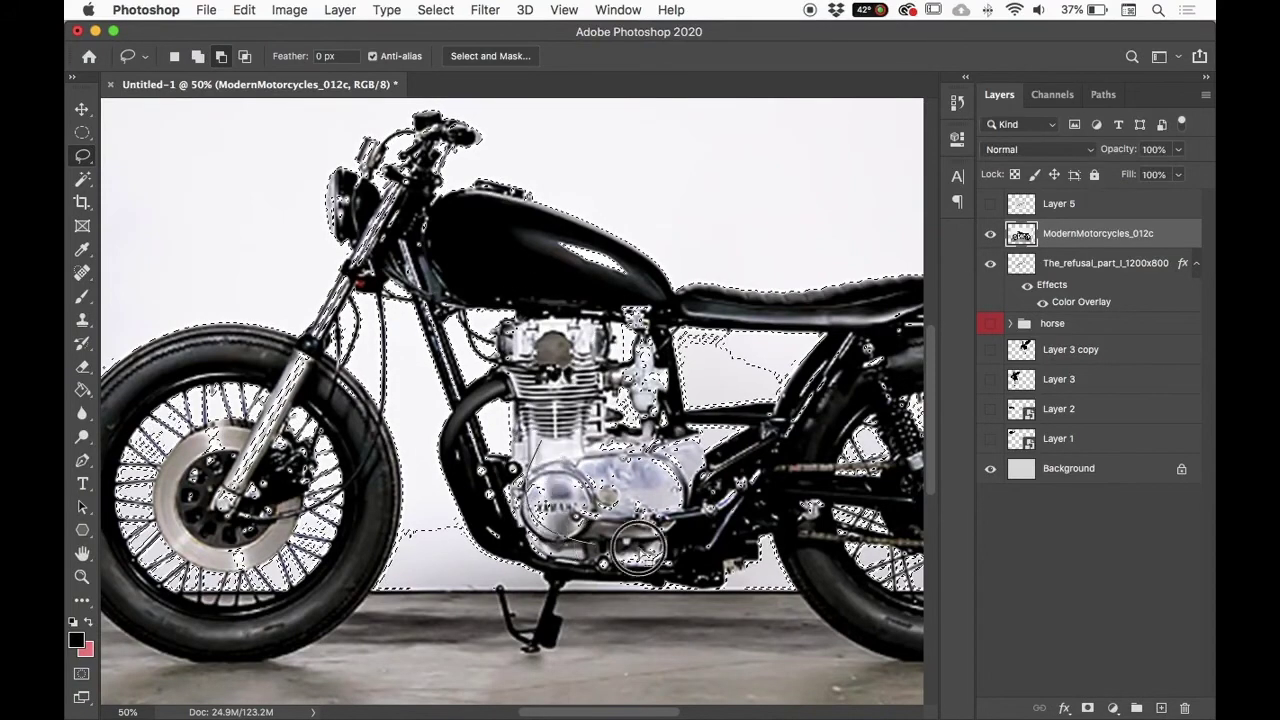
# Step: Subtract the partly selected gap beneath the motorcycle's seat with the Polygonal Lasso
pyautogui.hscroll(1, 665, 385)
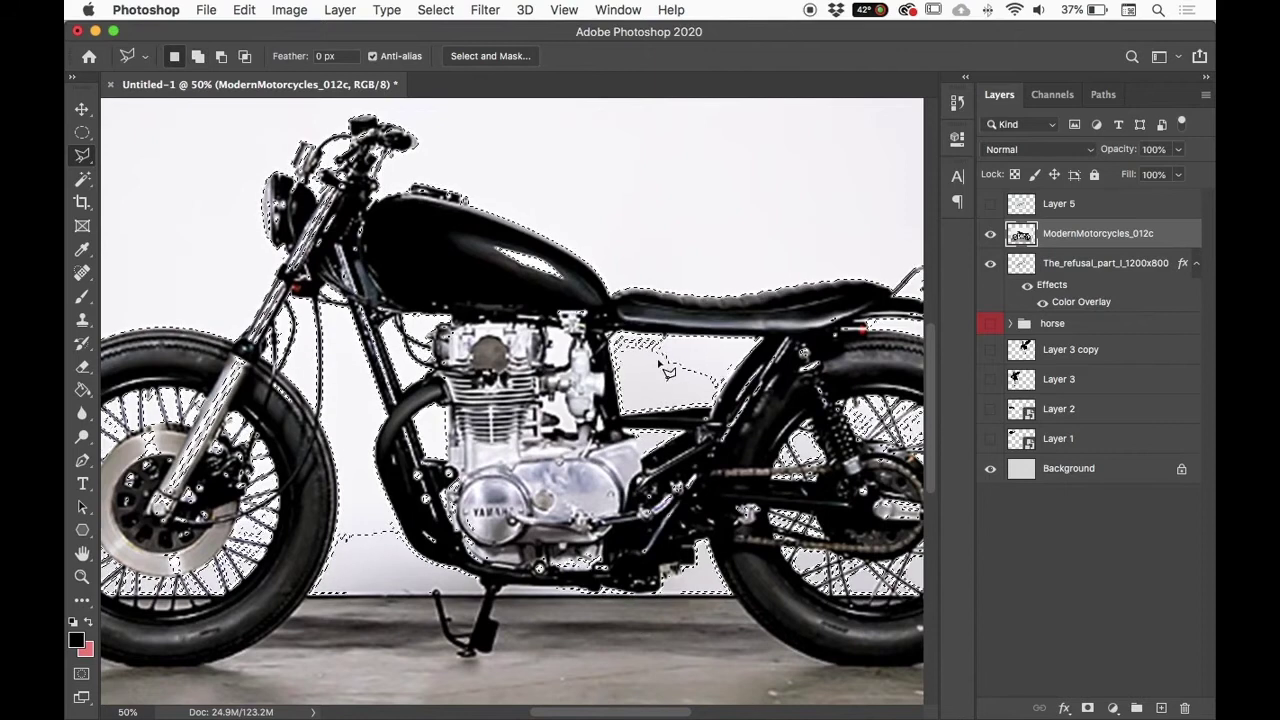
pyautogui.hotkey('shift', 'l')
pyautogui.press('alt')
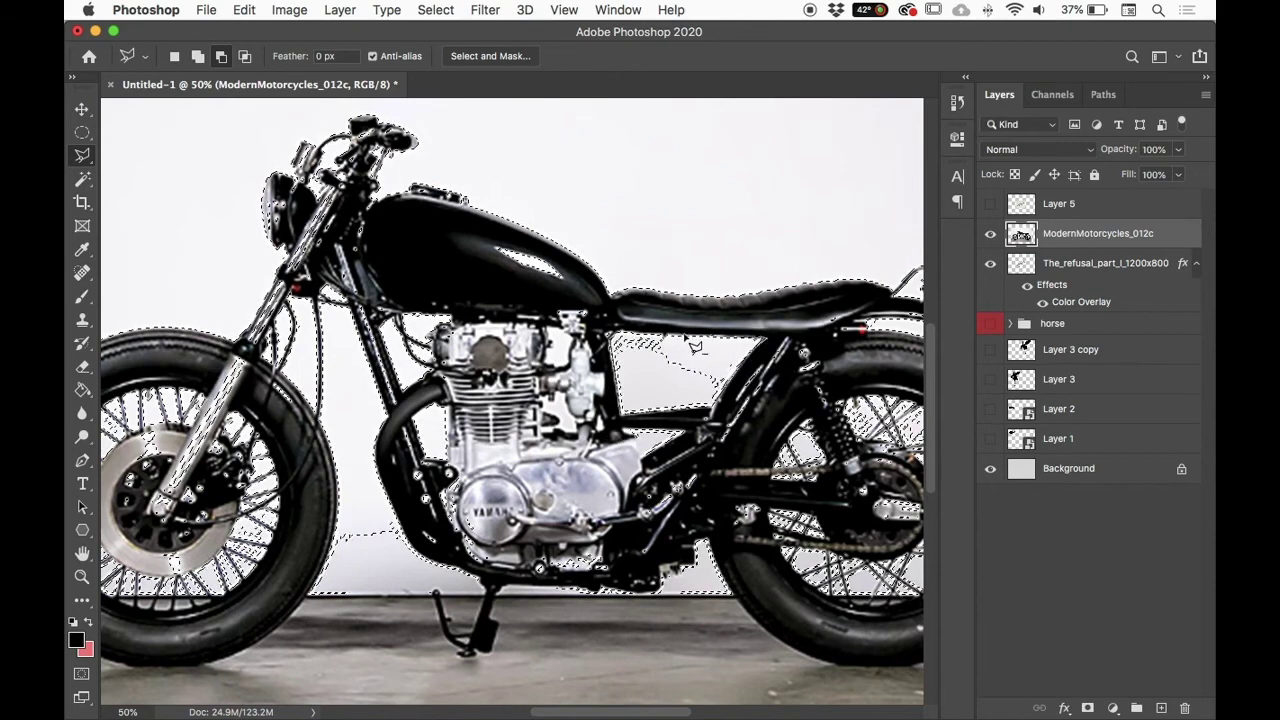
pyautogui.click(637, 331)
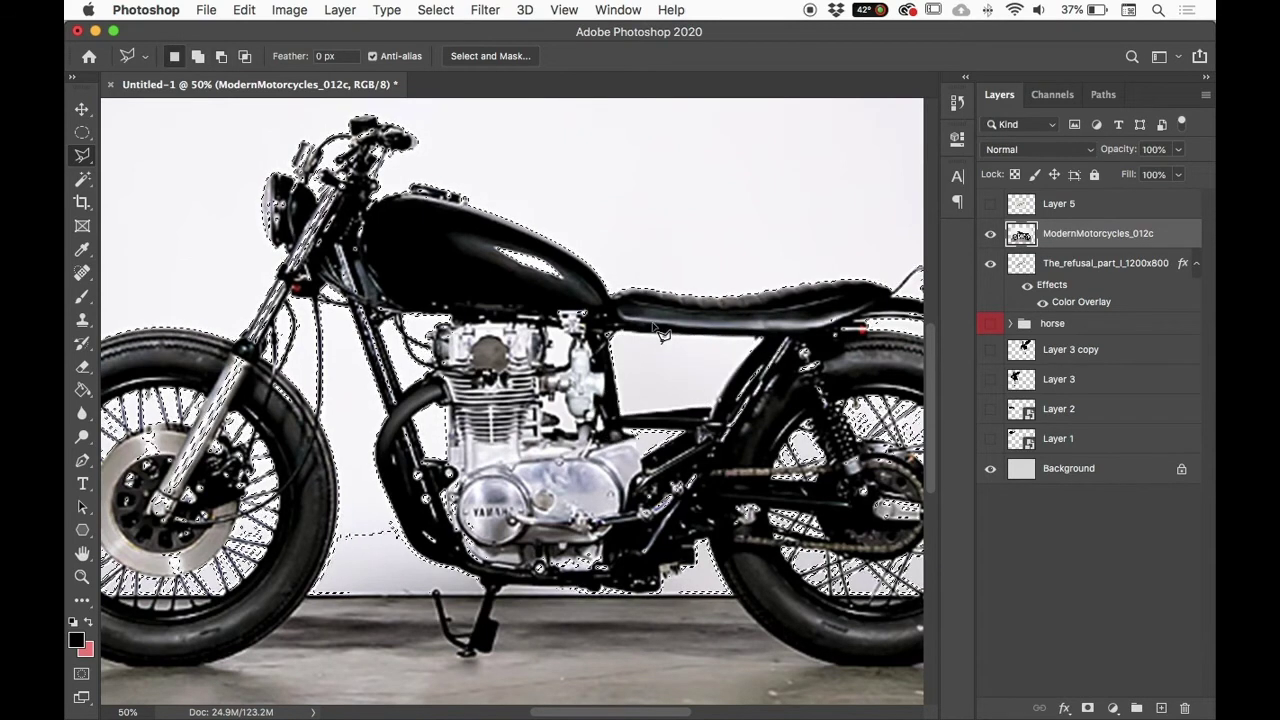
# Step: Add the remaining wall and floor tones to the selection with the Magic Wand, delete the selected pixels and deselect
pyautogui.scroll(-3, 665, 337)
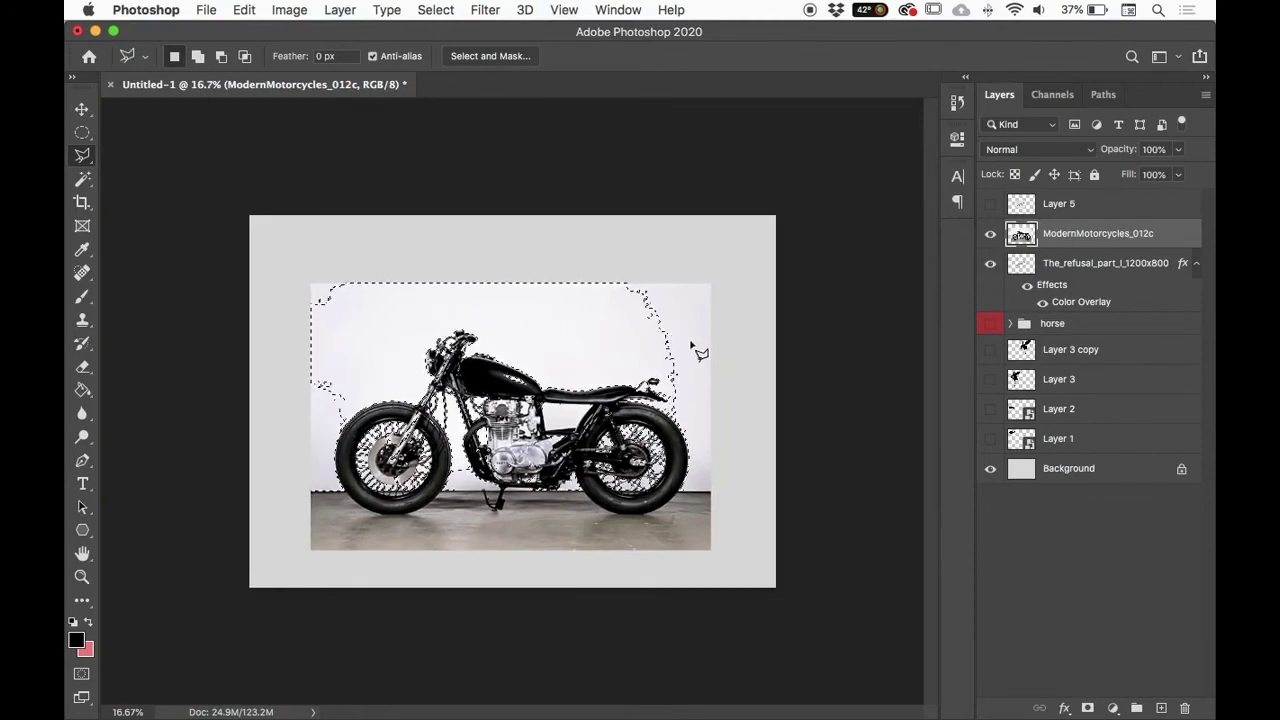
pyautogui.press('w')
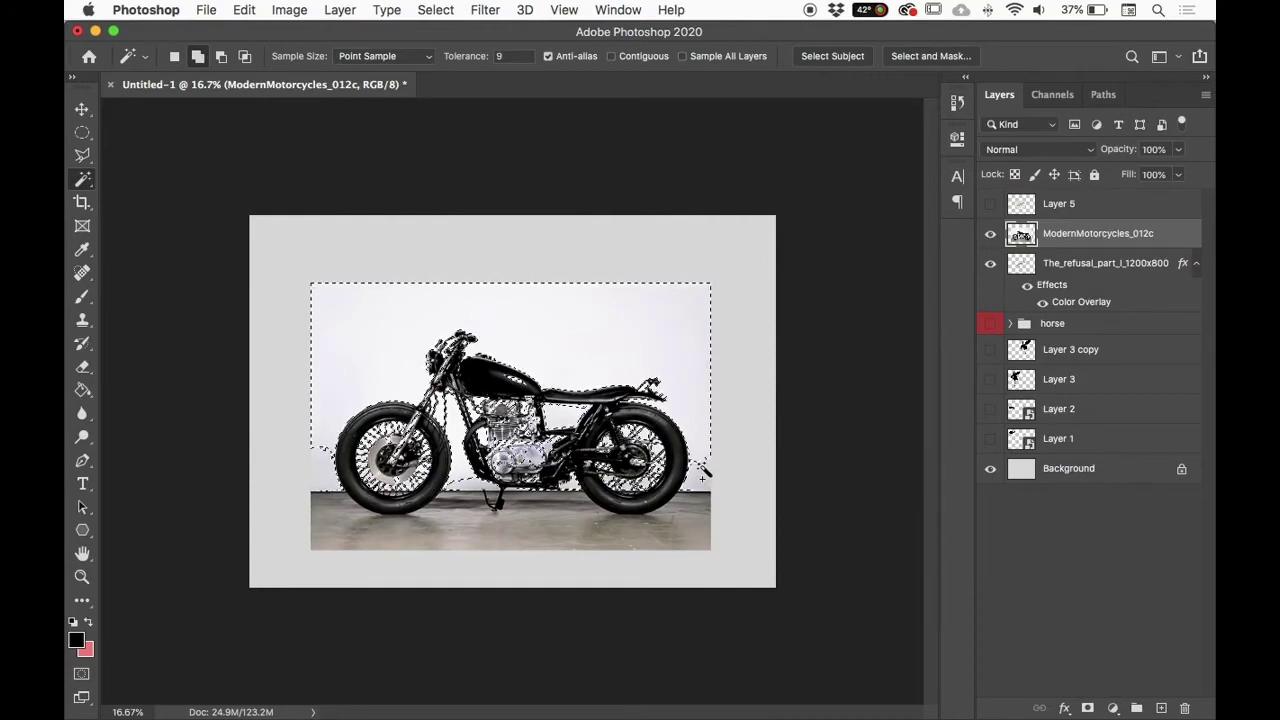
pyautogui.keyDown('shift'); pyautogui.click(705, 498); pyautogui.keyUp('shift')
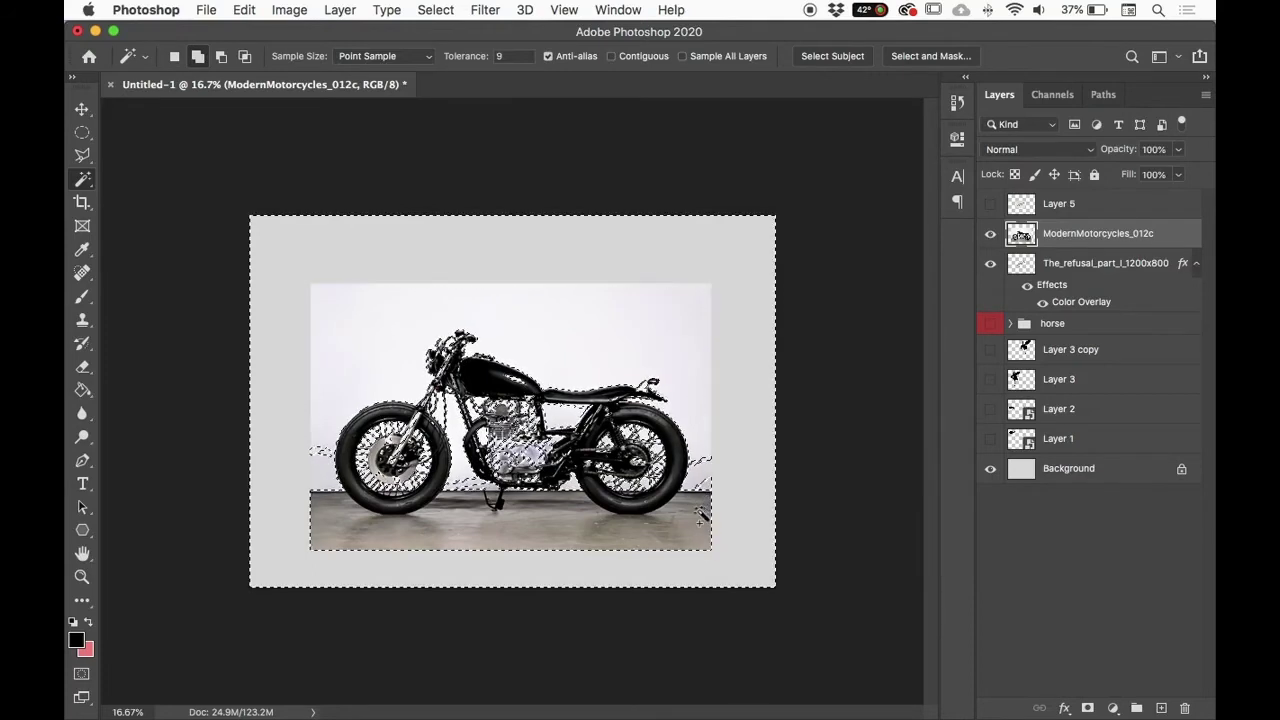
pyautogui.press('Delete')
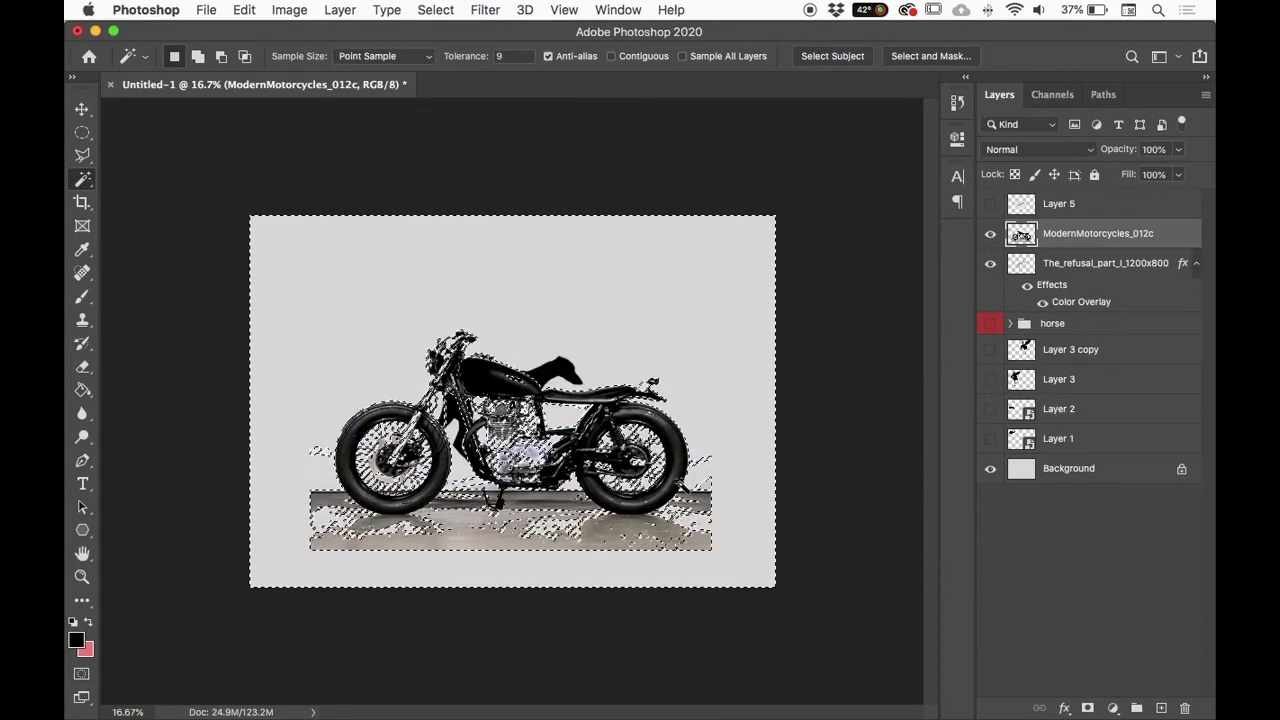
pyautogui.press('v')
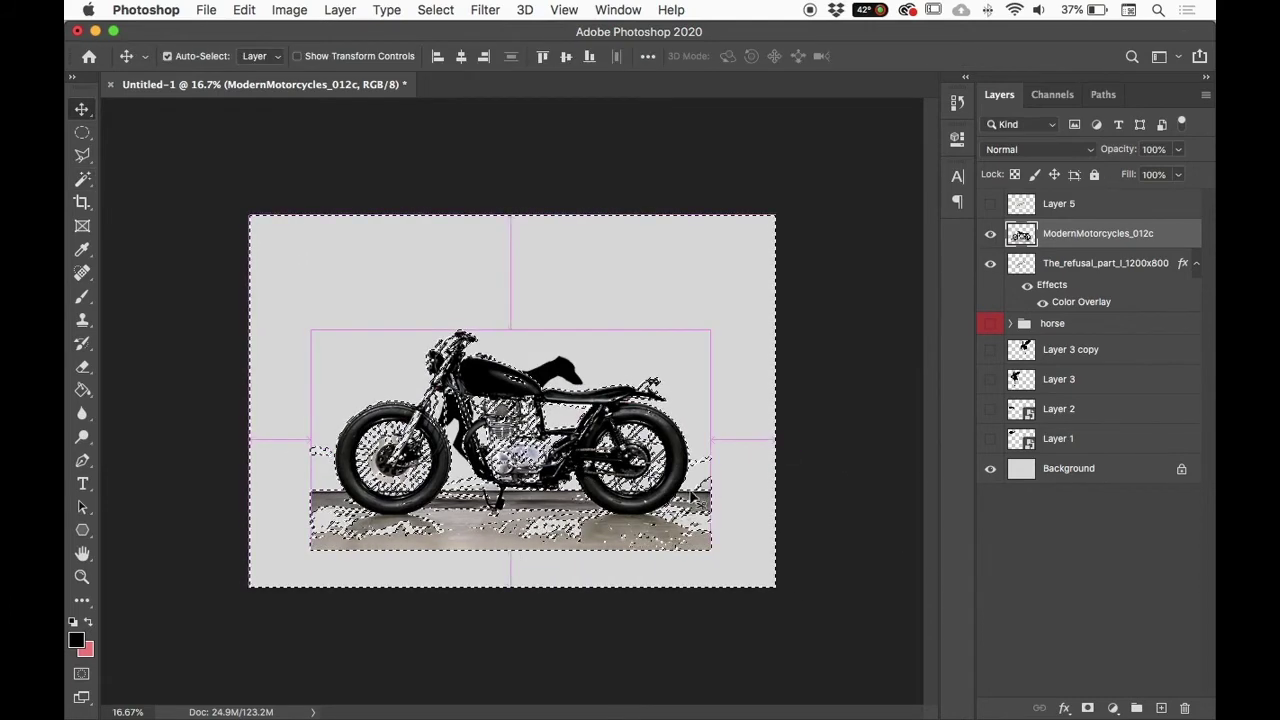
pyautogui.press('super+d')
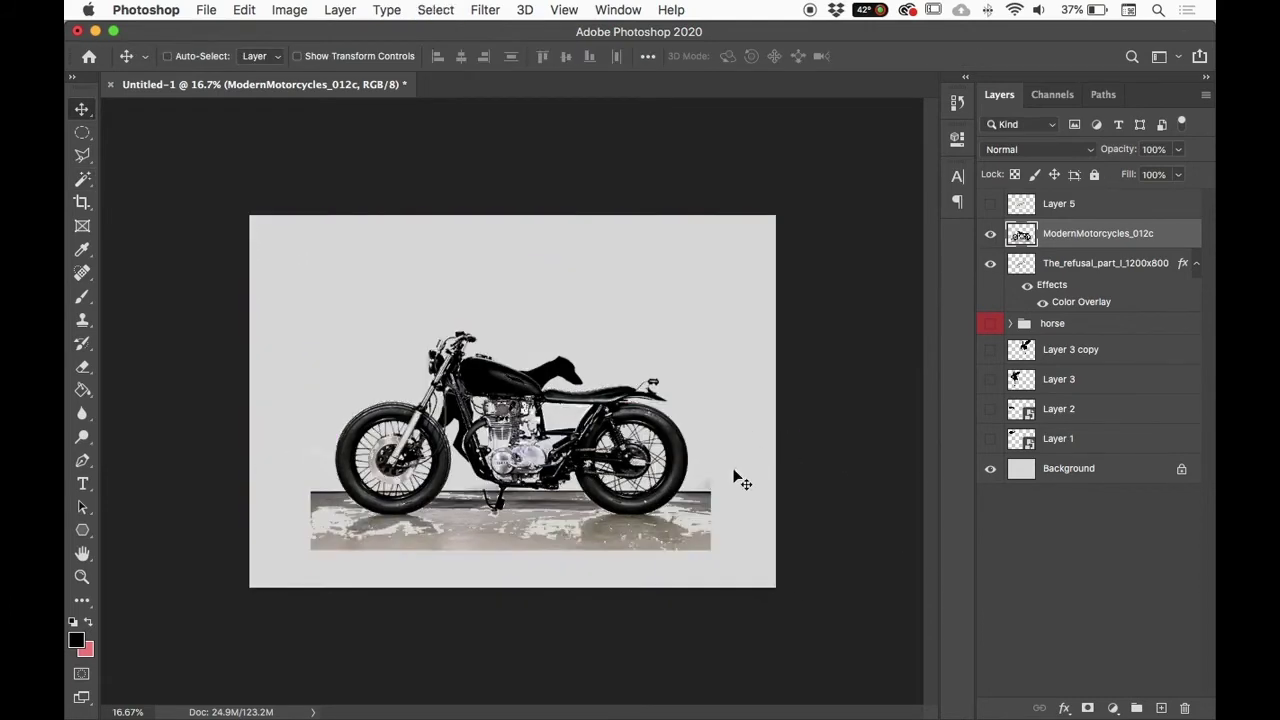
# Step: Delete the floor strip along with the wheel bottoms using the Polygonal Lasso, and move the motorcycle up above the greyhound
pyautogui.press('l')
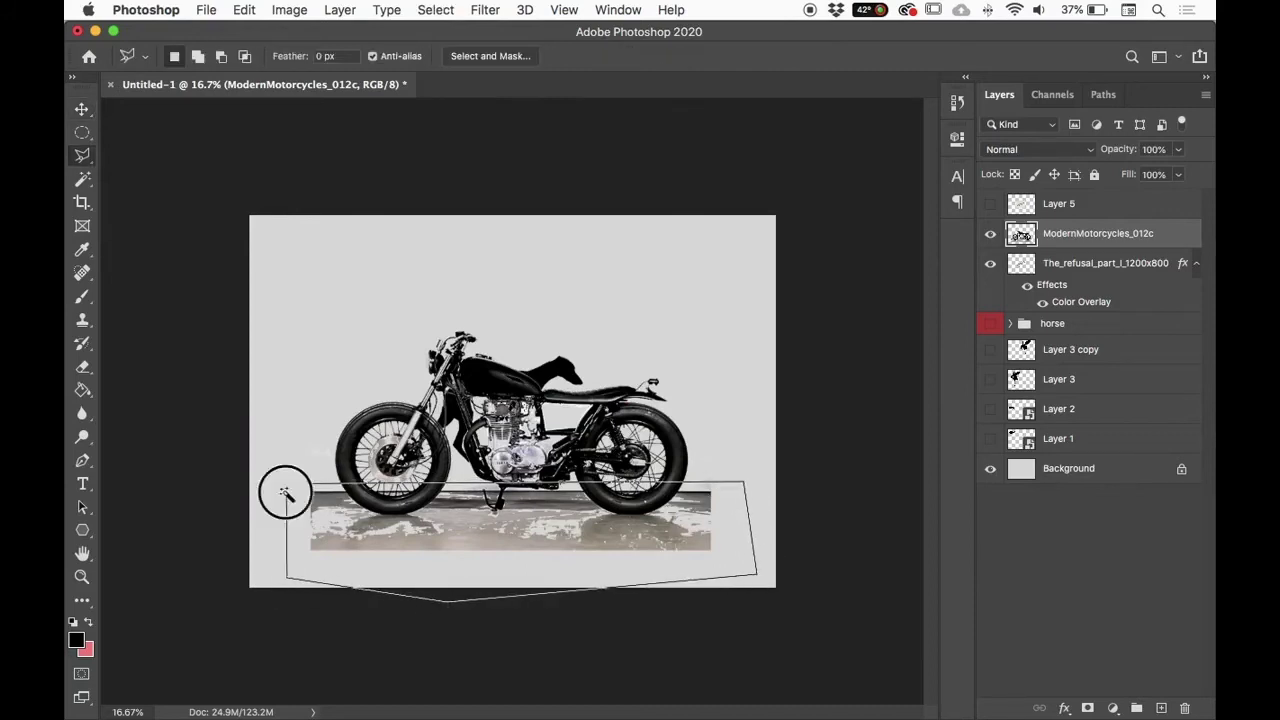
pyautogui.press('Delete')
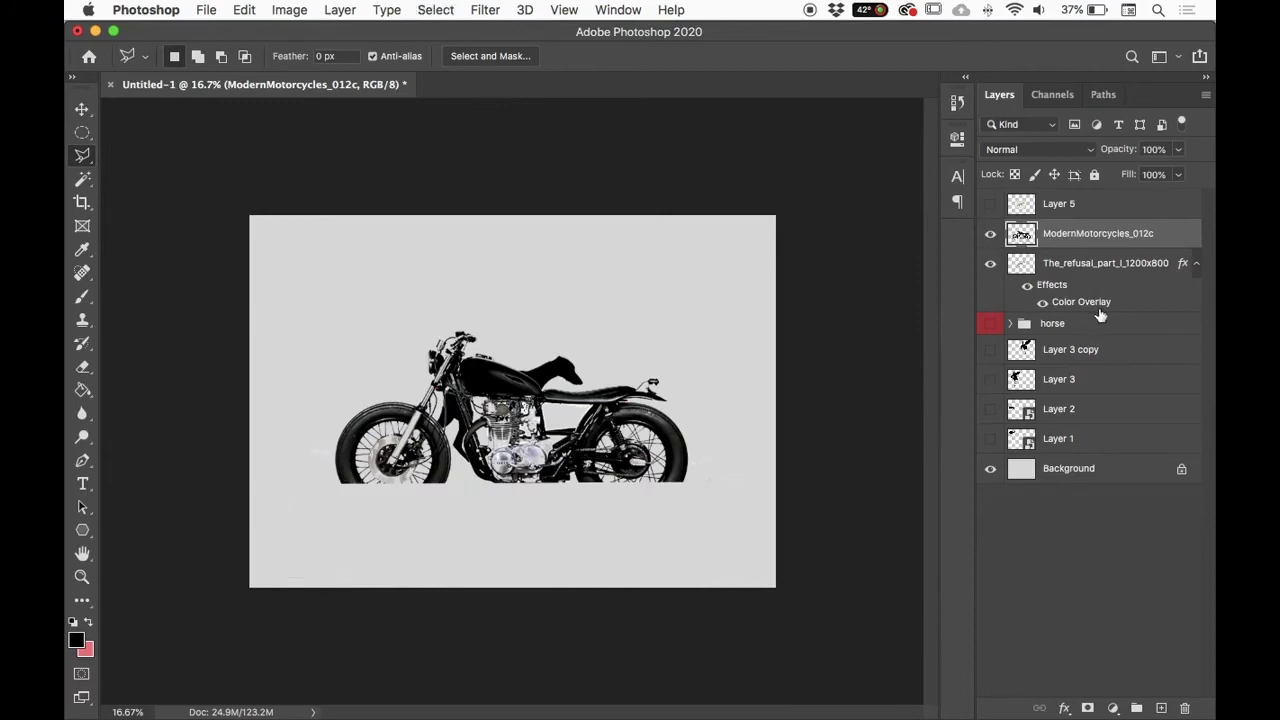
pyautogui.press('v')
pyautogui.moveTo(663, 417)
pyautogui.mouseDown()
pyautogui.moveTo(663, 313)
pyautogui.moveTo(690, 312)
pyautogui.mouseUp()
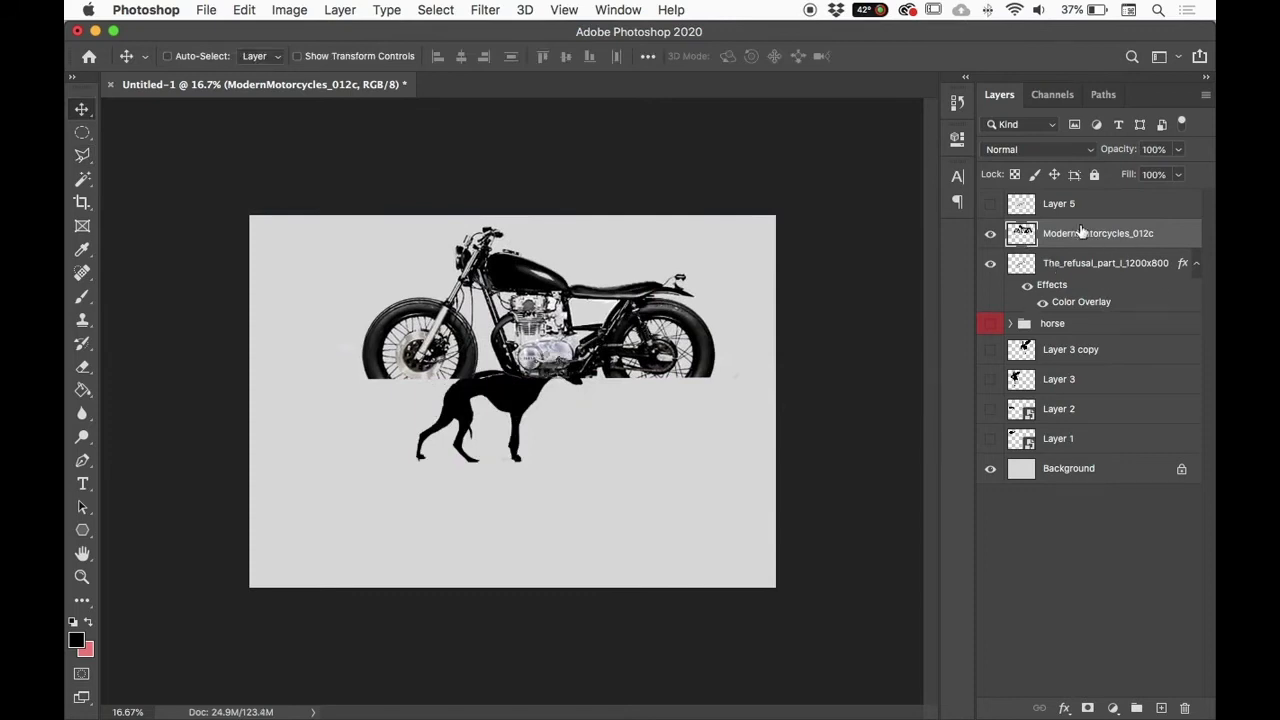
# Step: Apply a black Color Overlay to the ModernMotorcycles_012c layer
pyautogui.click(1066, 707)
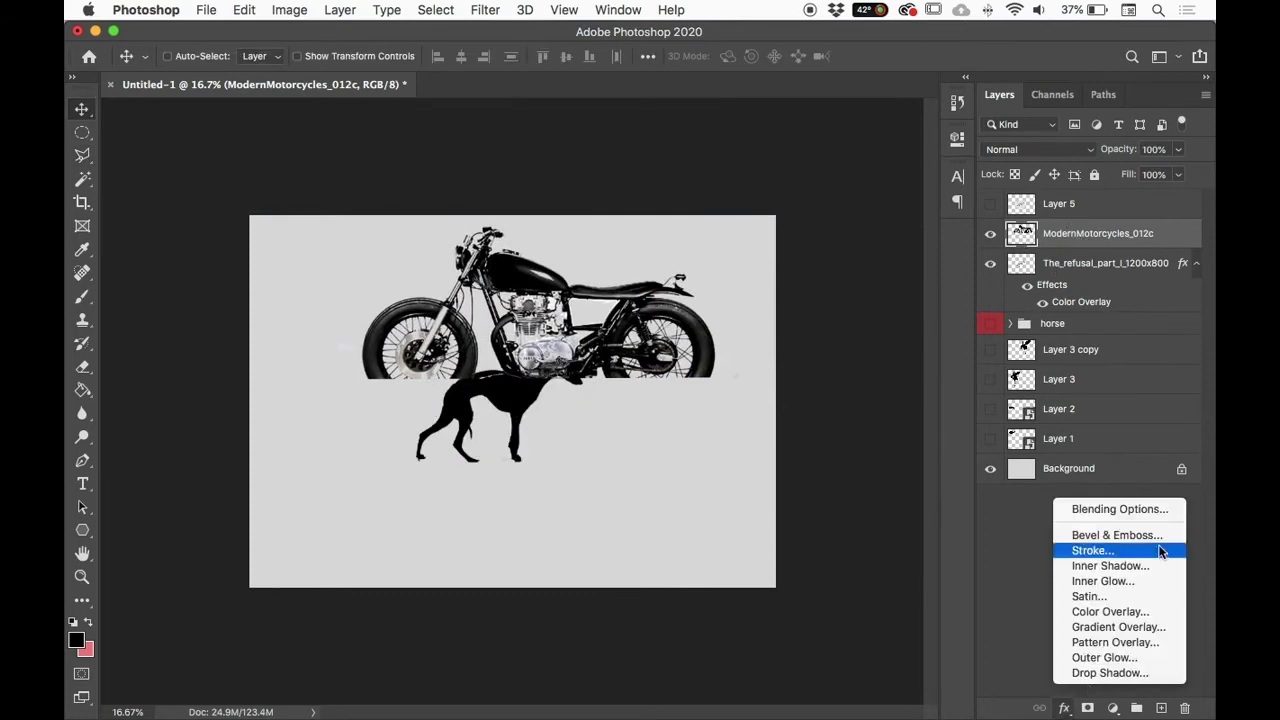
pyautogui.click(1127, 610)
pyautogui.moveTo(800, 129); pyautogui.dragTo(793, 231)
pyautogui.click(1127, 268)
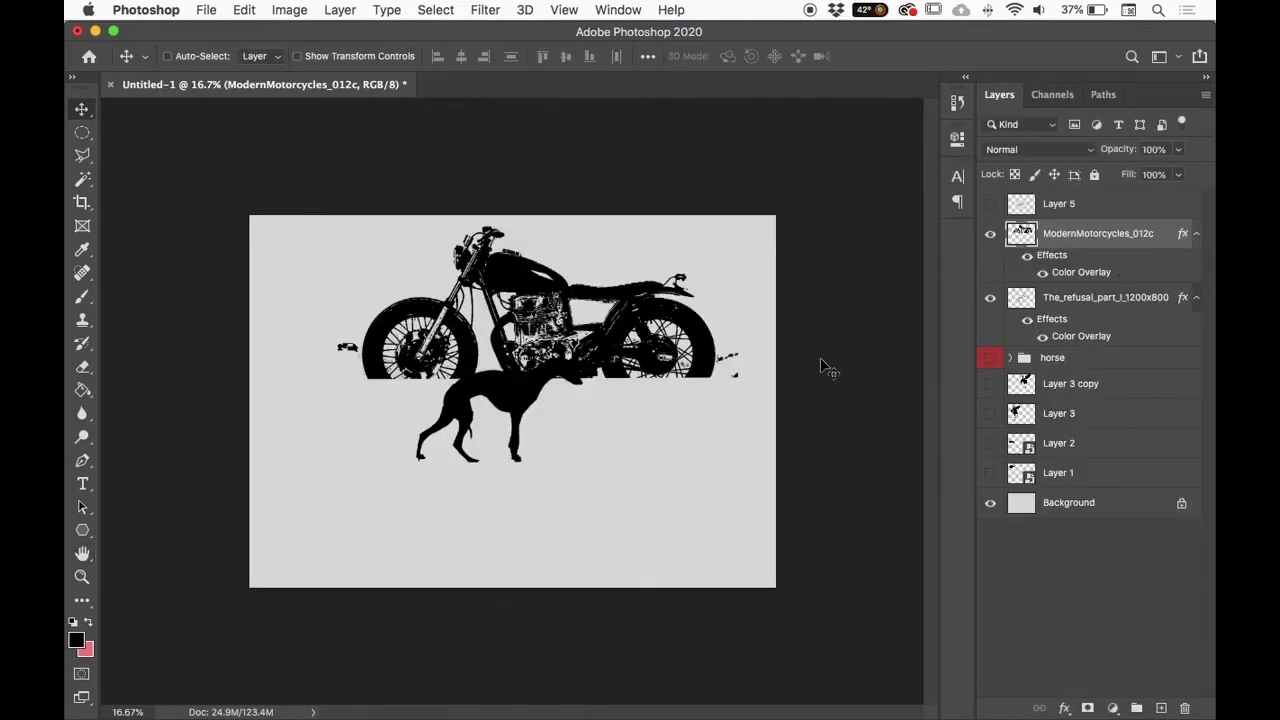
# Step: Scale the motorcycle to about 43% with Free Transform and flip it horizontally
pyautogui.press('super+t')
pyautogui.moveTo(735, 226); pyautogui.dragTo(510, 313)
pyautogui.rightClick(490, 352)
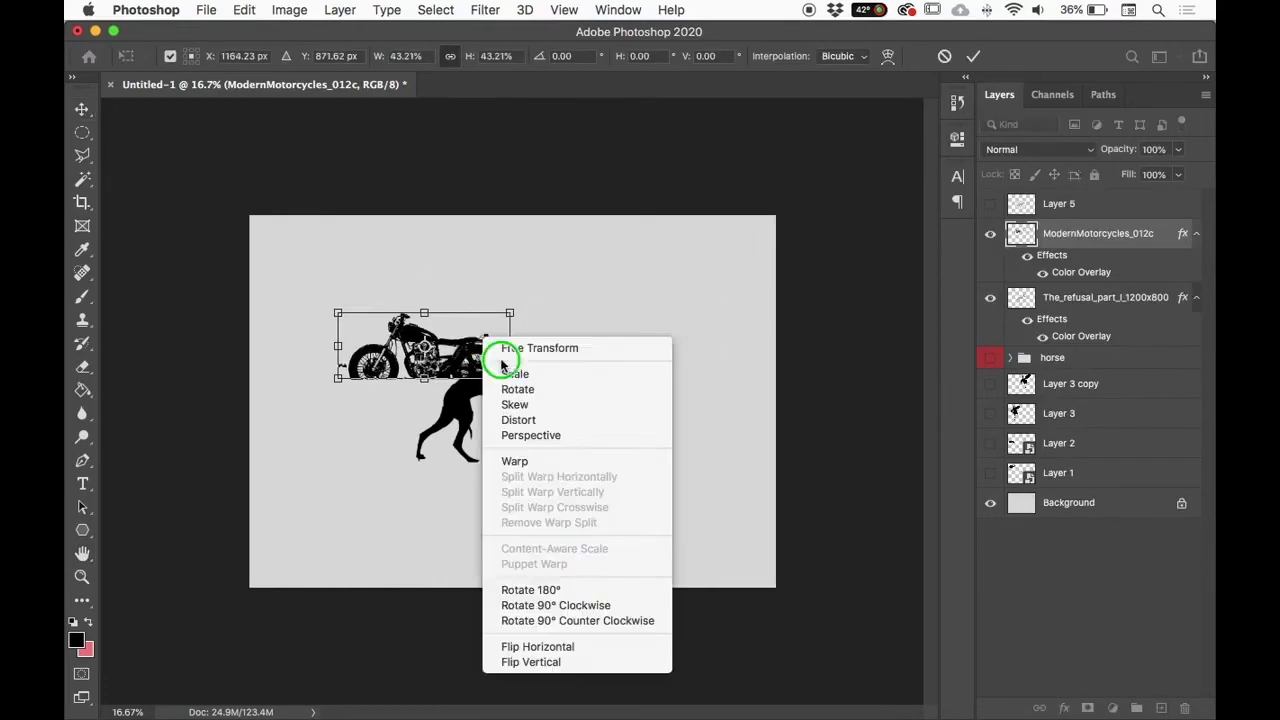
pyautogui.click(572, 646)
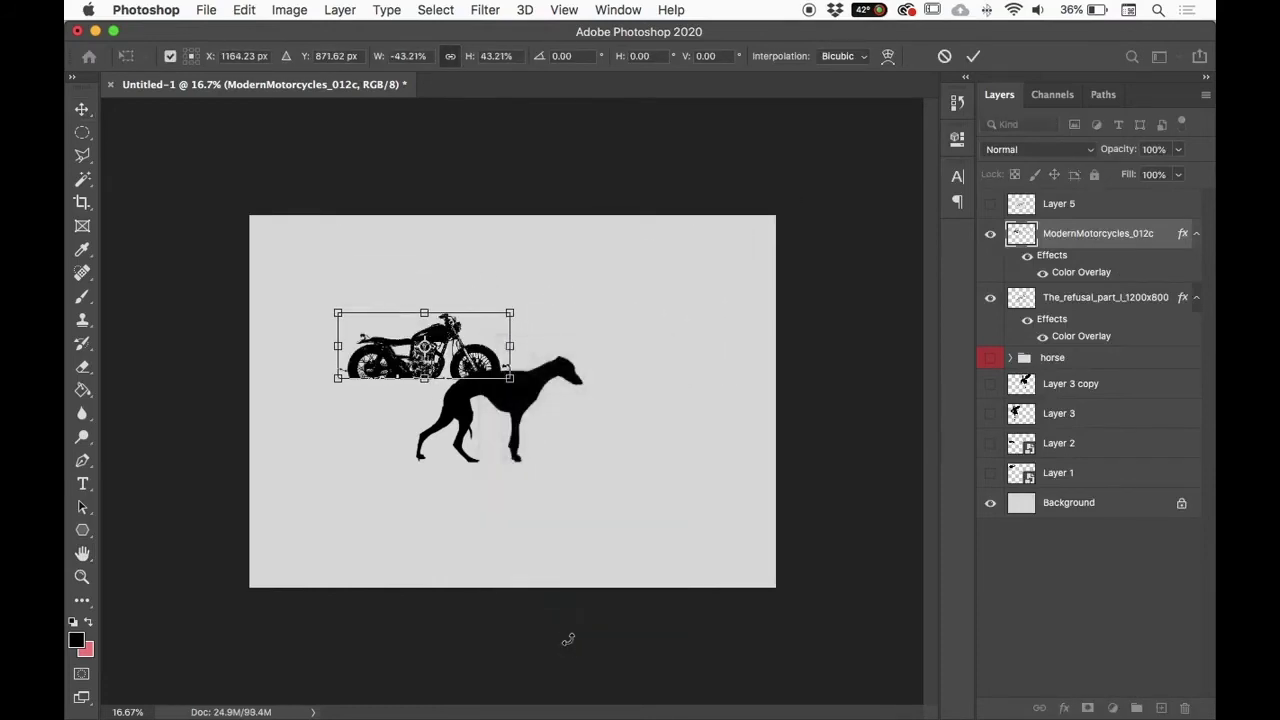
# Step: Move the motorcycle over the greyhound's body, scale it to about 40% by 37%, and tilt it slightly clockwise
pyautogui.press('super+plus')
pyautogui.press('super+plus')
pyautogui.moveTo(440, 281); pyautogui.dragTo(691, 341)
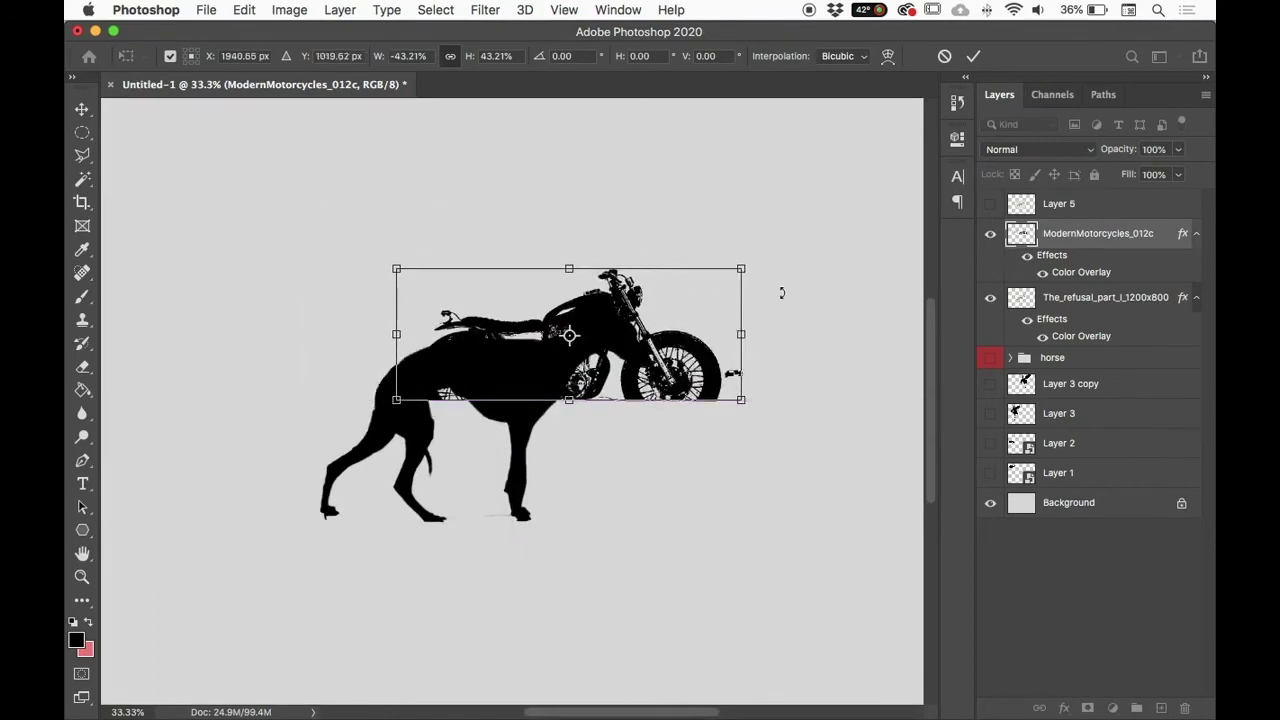
pyautogui.moveTo(785, 294); pyautogui.dragTo(748, 258)
pyautogui.moveTo(695, 300); pyautogui.dragTo(650, 313)
pyautogui.moveTo(742, 330); pyautogui.dragTo(706, 330)
pyautogui.moveTo(672, 266)
pyautogui.mouseDown()
pyautogui.moveTo(700, 251)
pyautogui.moveTo(689, 283)
pyautogui.moveTo(686, 257)
pyautogui.mouseUp()
pyautogui.moveTo(757, 223); pyautogui.dragTo(760, 255)
pyautogui.moveTo(671, 291); pyautogui.dragTo(665, 341)
pyautogui.moveTo(712, 300)
pyautogui.mouseDown()
pyautogui.moveTo(724, 258)
pyautogui.moveTo(731, 288)
pyautogui.mouseUp()
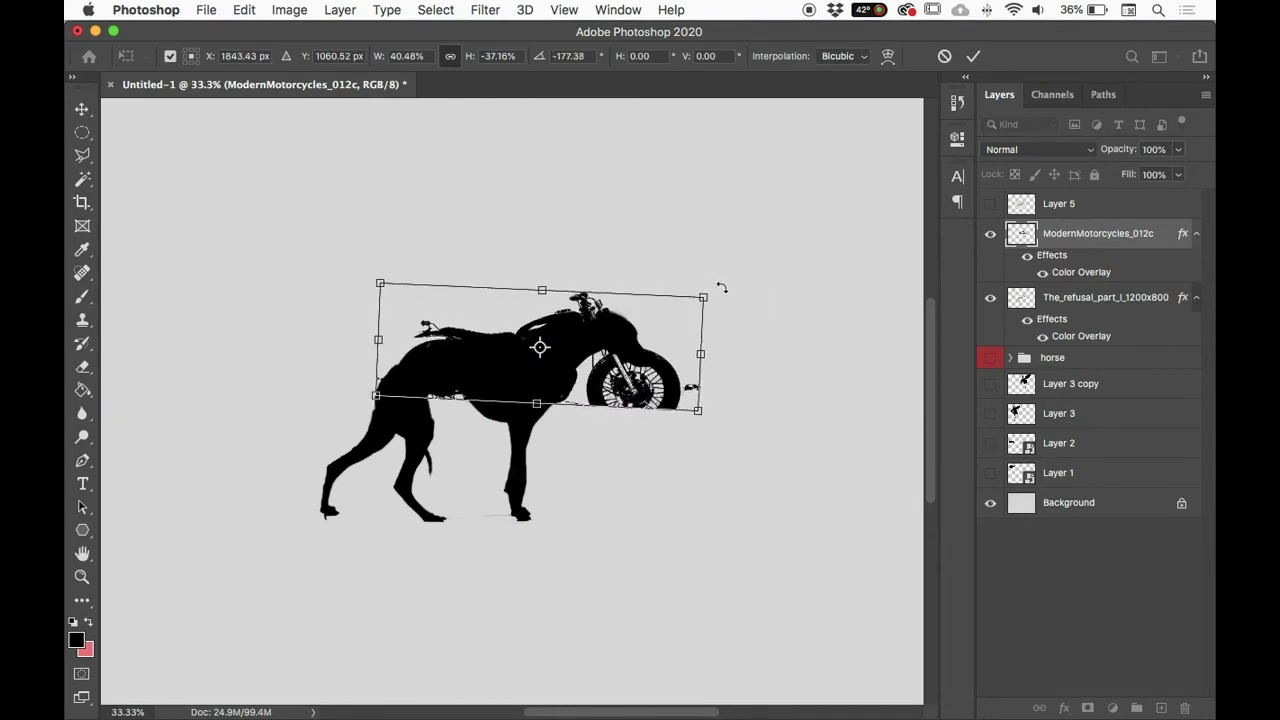
# Step: Resize the motorcycle to about 42.6% by 43.9%, place its front wheel beneath the greyhound's head, and apply the transform
pyautogui.moveTo(391, 290); pyautogui.dragTo(330, 268)
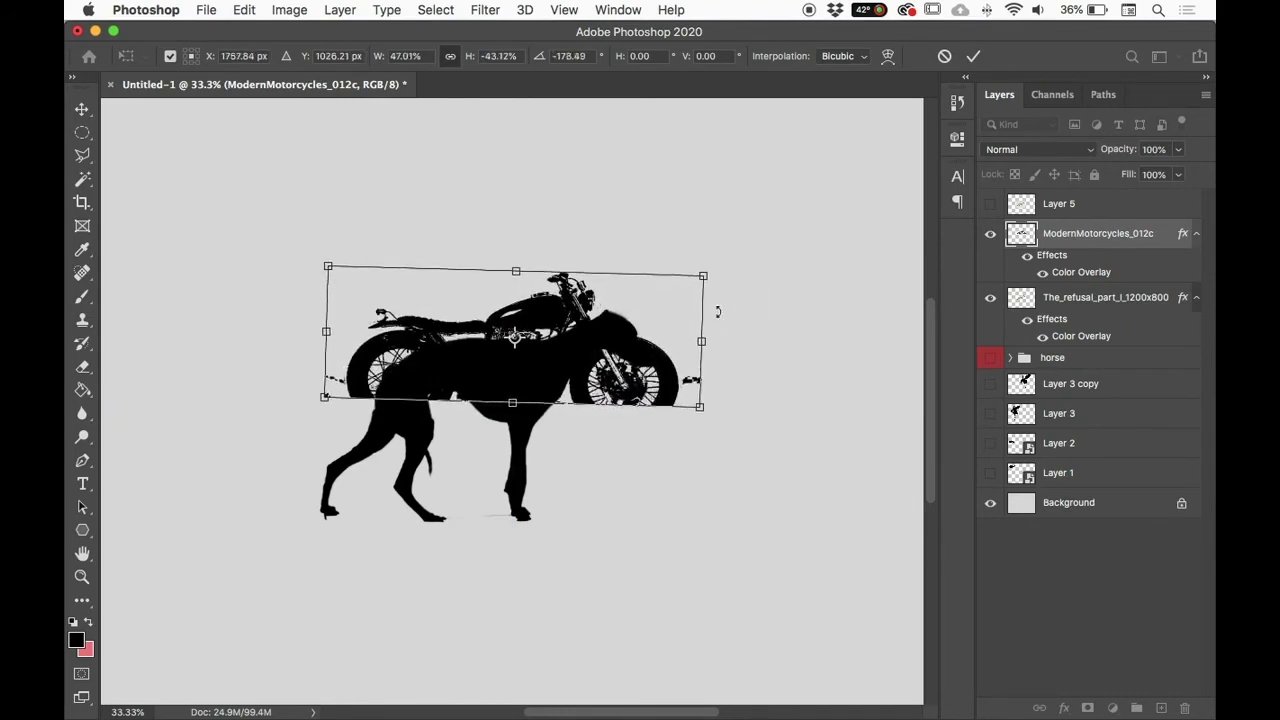
pyautogui.moveTo(325, 395); pyautogui.dragTo(358, 400)
pyautogui.moveTo(650, 362); pyautogui.dragTo(657, 377)
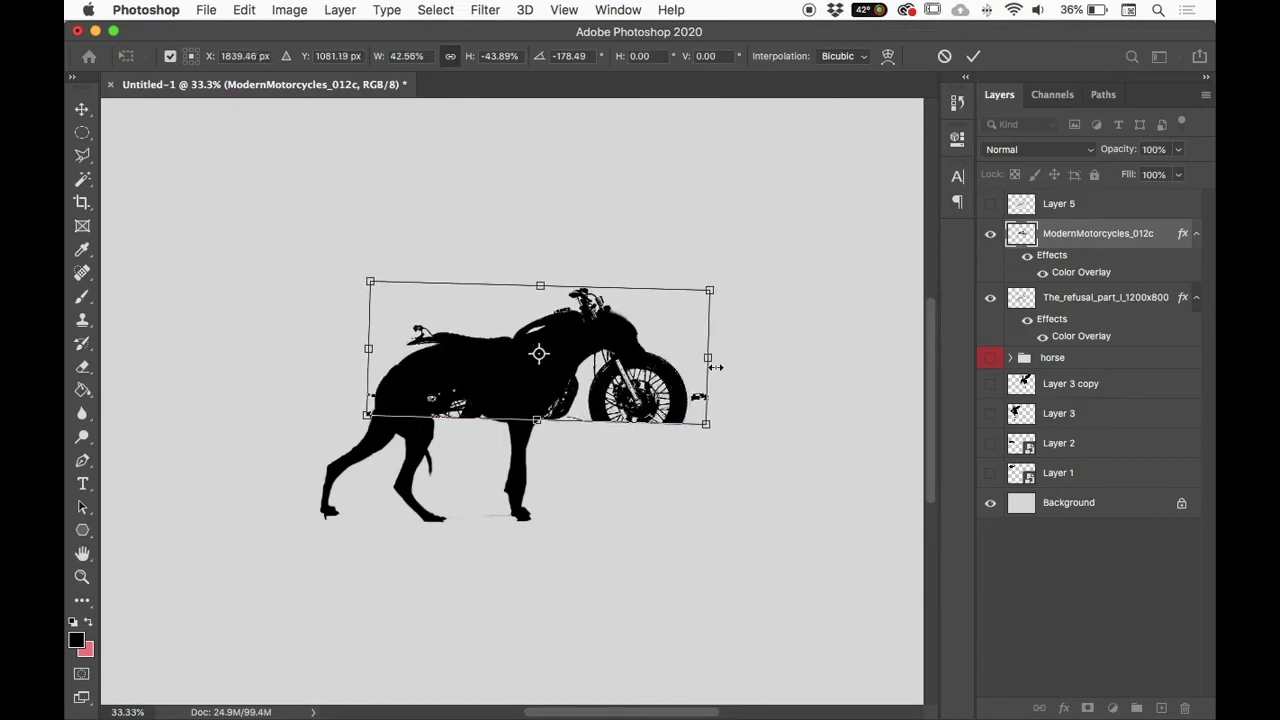
pyautogui.press('Return')
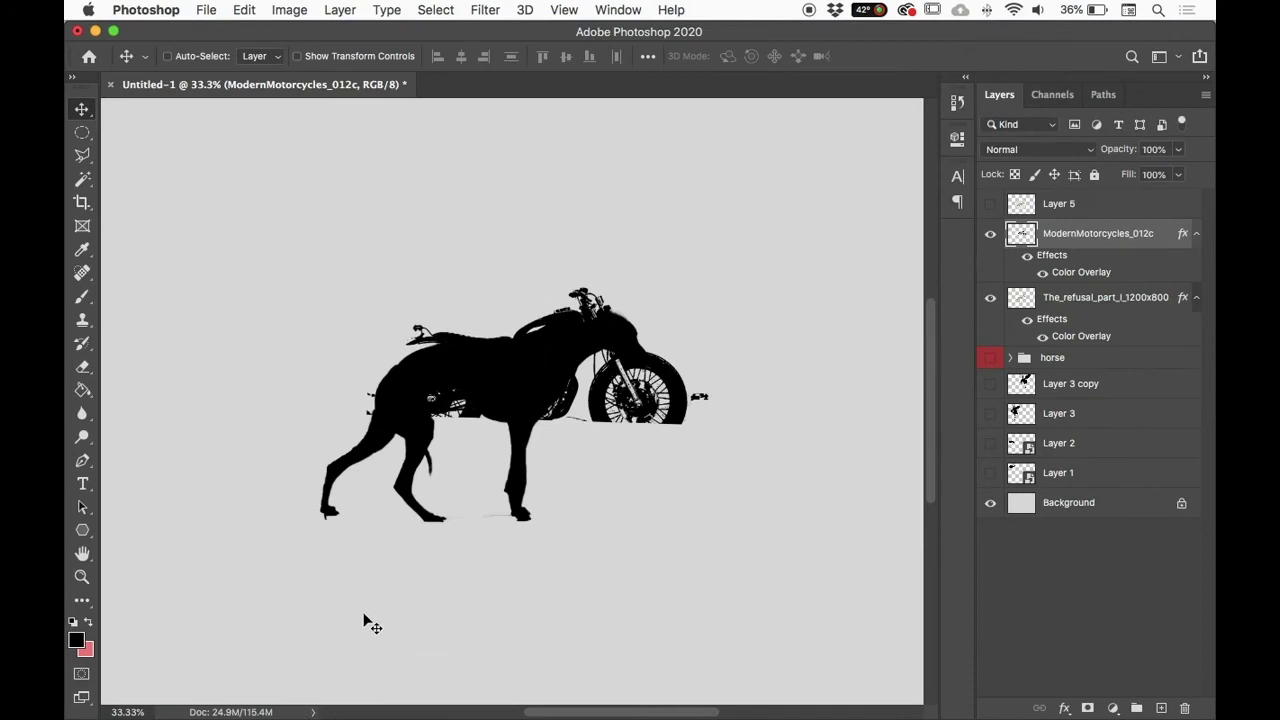
pyautogui.click(197, 706)
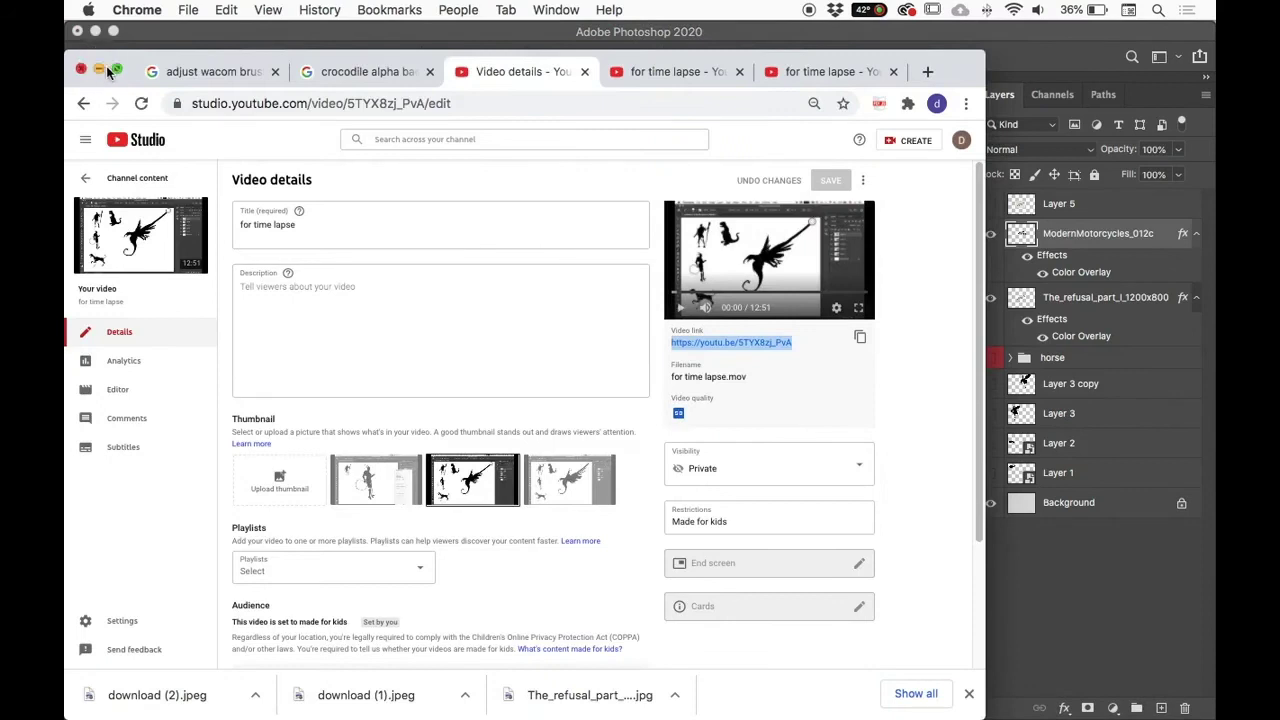
pyautogui.click(98, 71)
pyautogui.moveTo(317, 704)
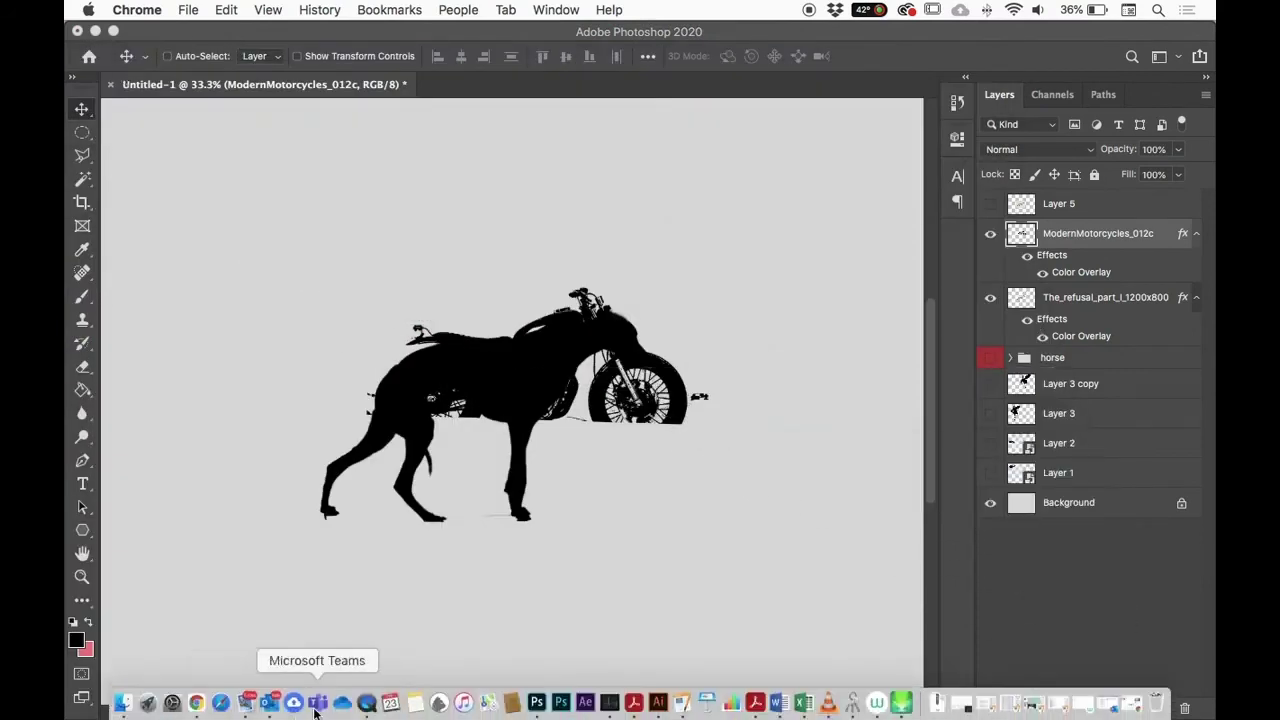
pyautogui.hotkey('ctrl', 'Up')
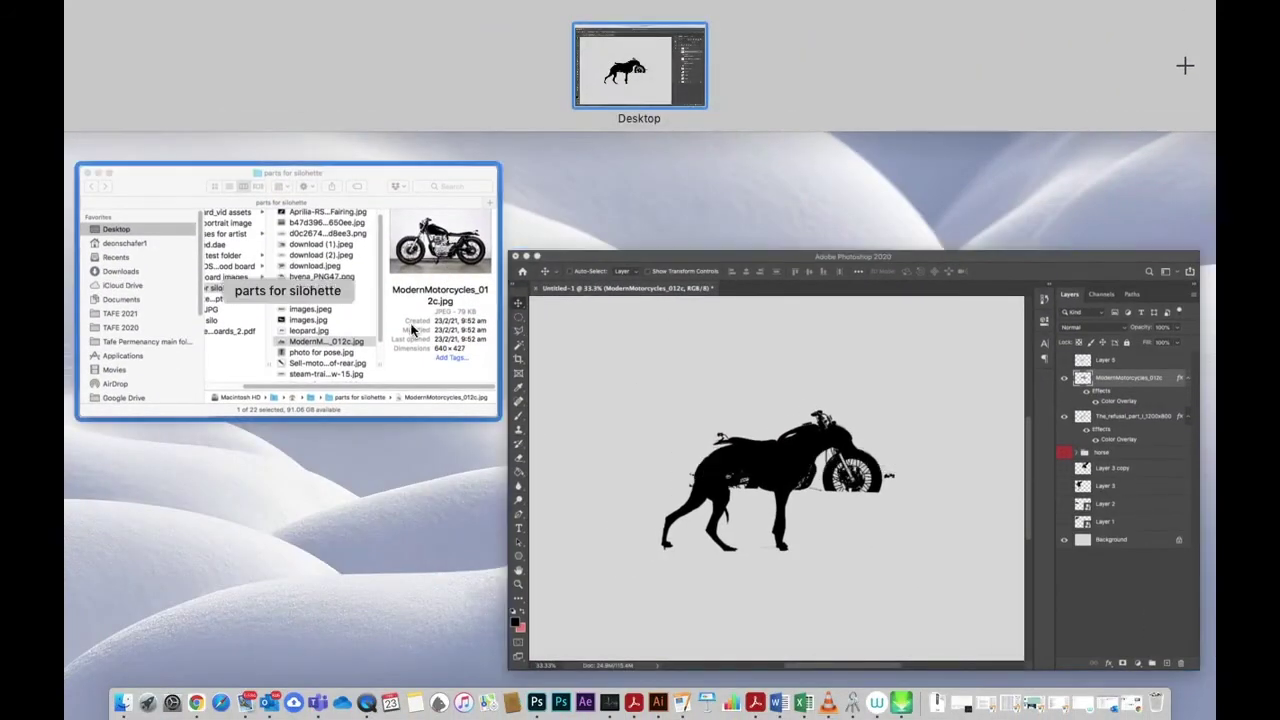
pyautogui.click(685, 380)
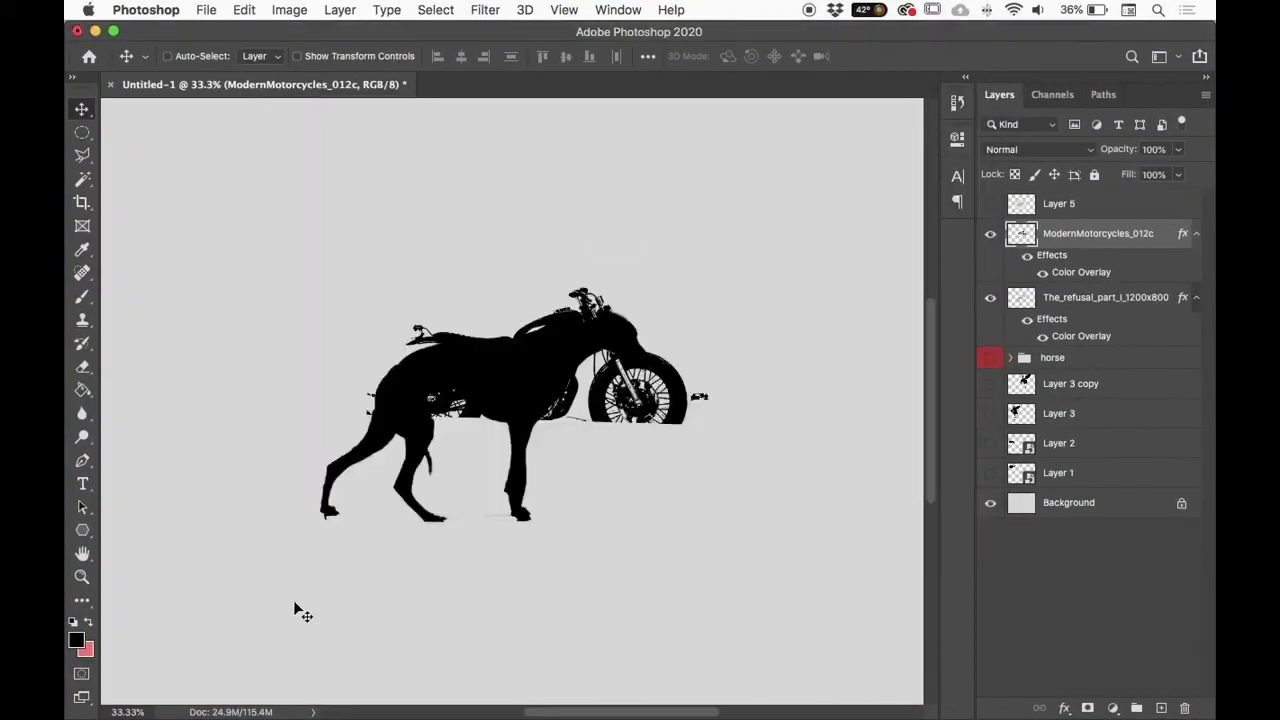
# Step: Switch to Finder and copy the open-mouthed crocodile image download (1).jpeg from the parts for silohette folder
pyautogui.hotkey('ctrl', 'Up')
pyautogui.click(290, 220)
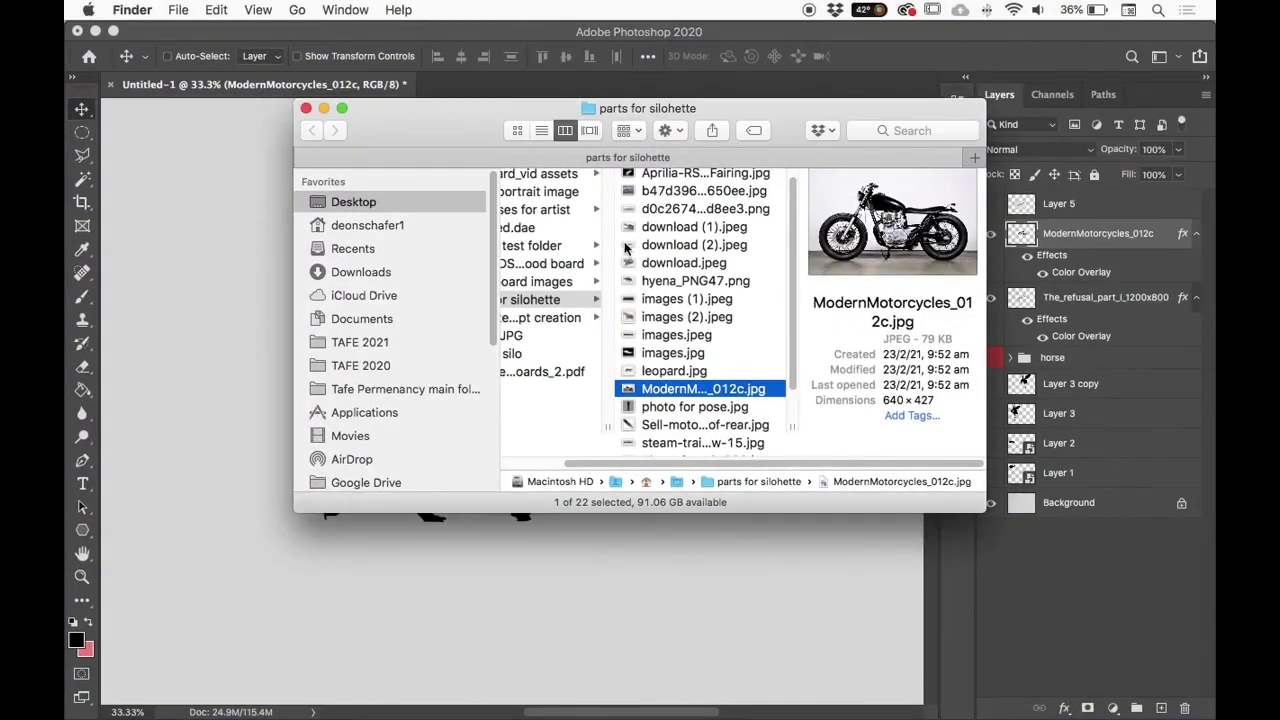
pyautogui.click(696, 317)
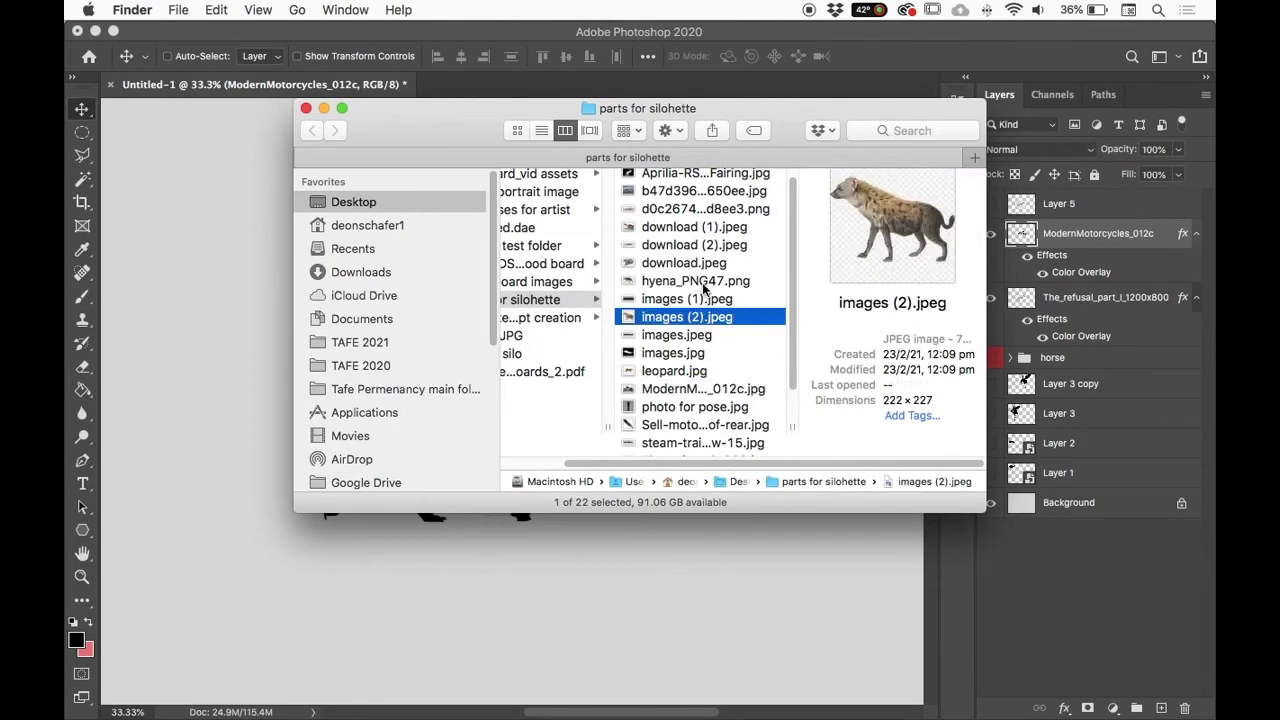
pyautogui.press('Up')
pyautogui.press('Up')
pyautogui.press('Up')
pyautogui.press('Up')
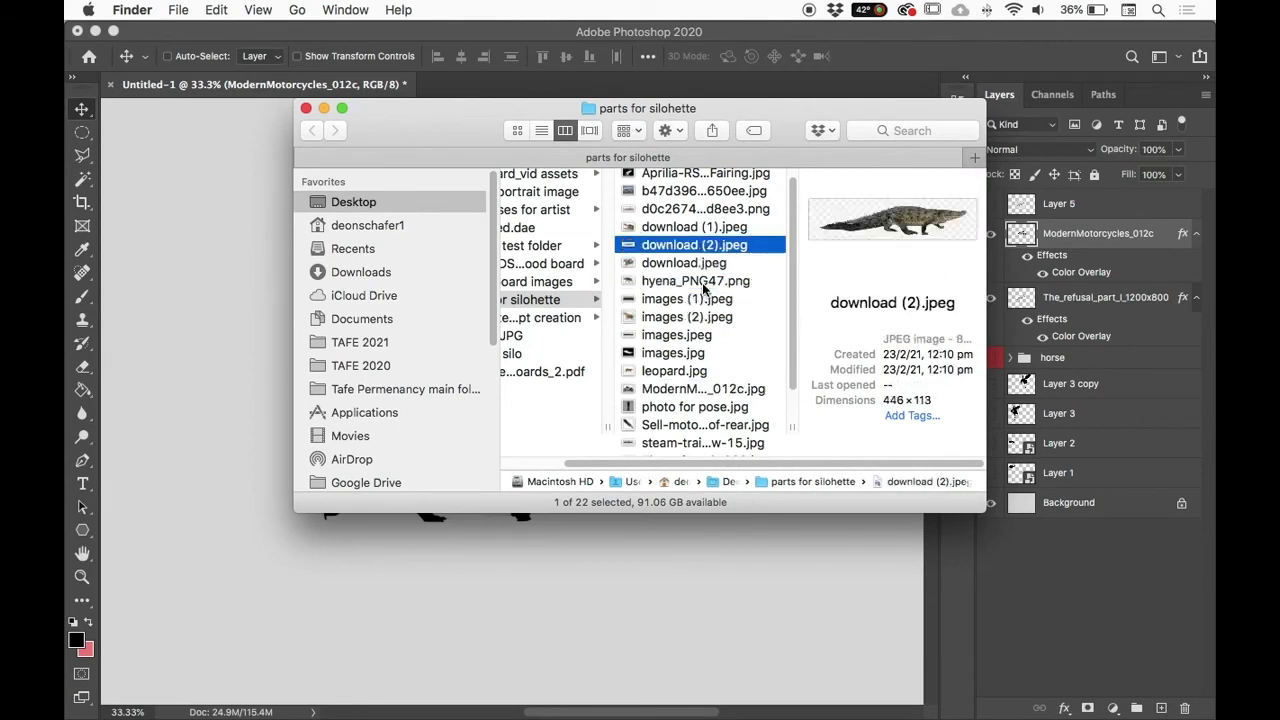
pyautogui.press('Up')
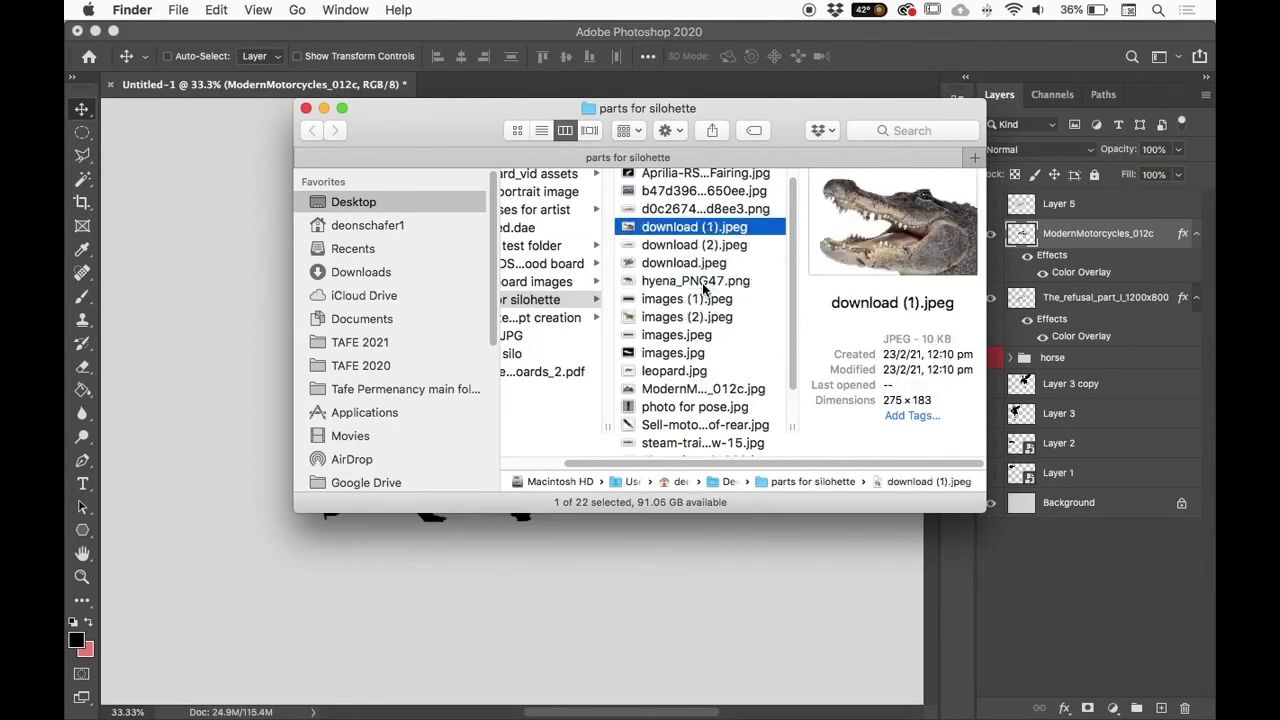
pyautogui.moveTo(690, 228)
pyautogui.mouseDown()
pyautogui.moveTo(634, 277)
pyautogui.moveTo(688, 228)
pyautogui.mouseUp()
pyautogui.rightClick(688, 228)
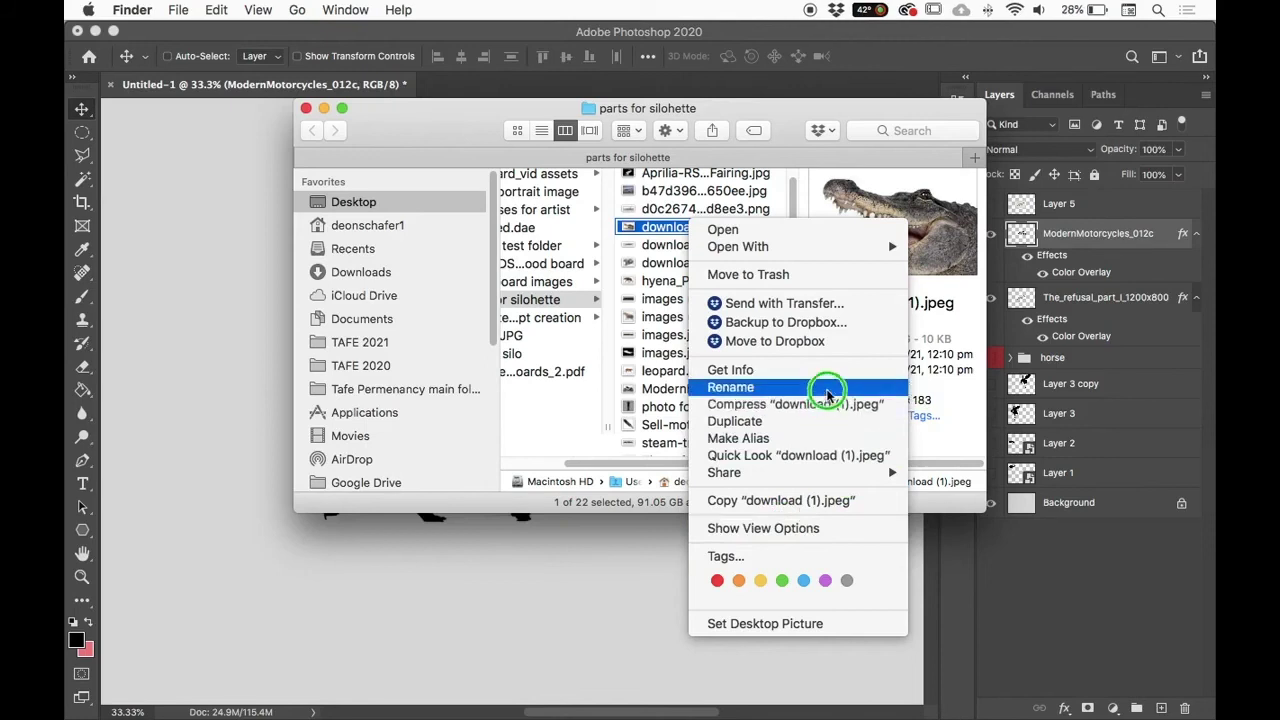
pyautogui.click(790, 500)
pyautogui.click(757, 580)
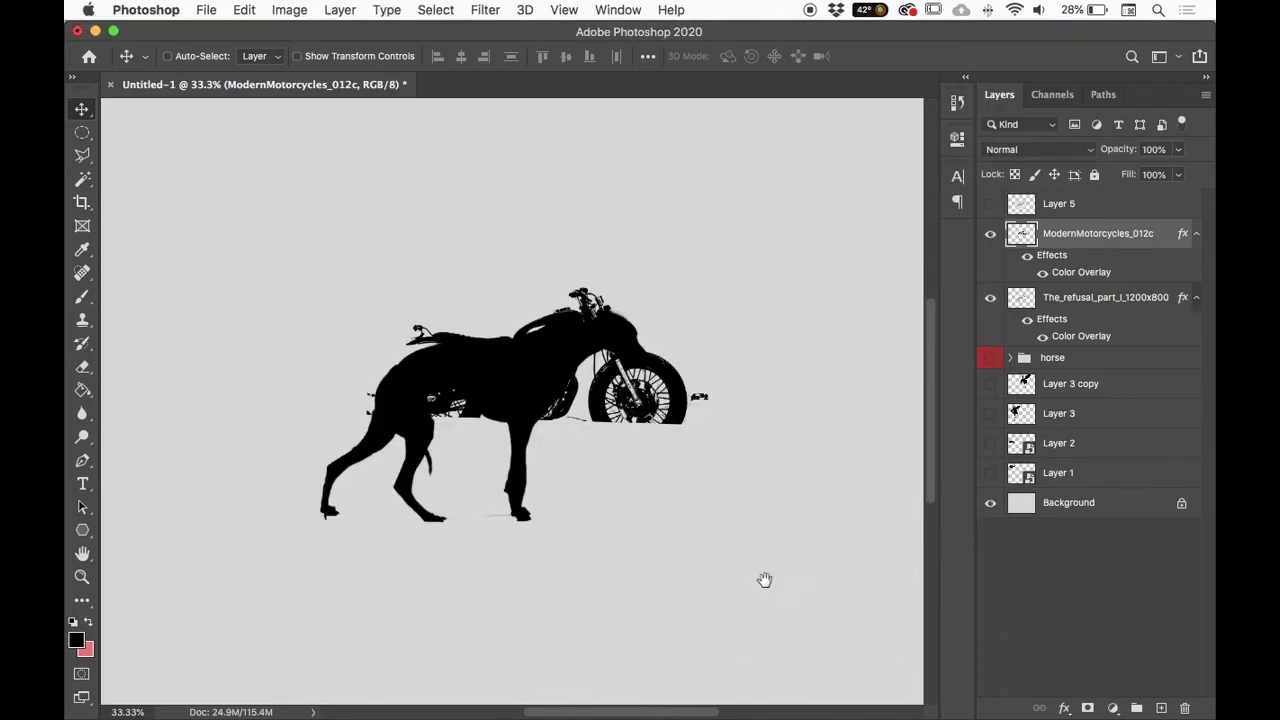
# Step: Paste the crocodile image into the Photoshop document and enlarge it to more than twice its size over the greyhound's front
pyautogui.press('super+v')
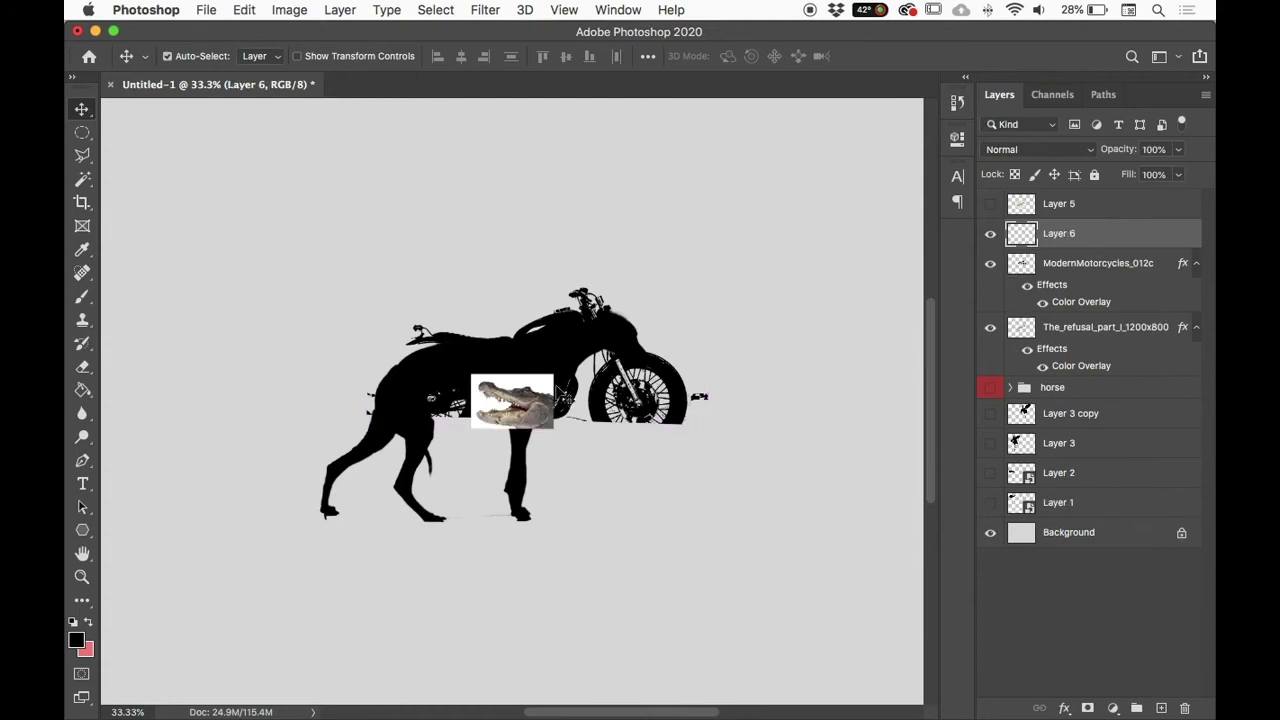
pyautogui.press('super+t')
pyautogui.moveTo(551, 374); pyautogui.dragTo(670, 294)
pyautogui.press('Return')
# Step: Delete the crocodile image's white background using the Magic Wand and flip the cutout horizontally
pyautogui.press('w')
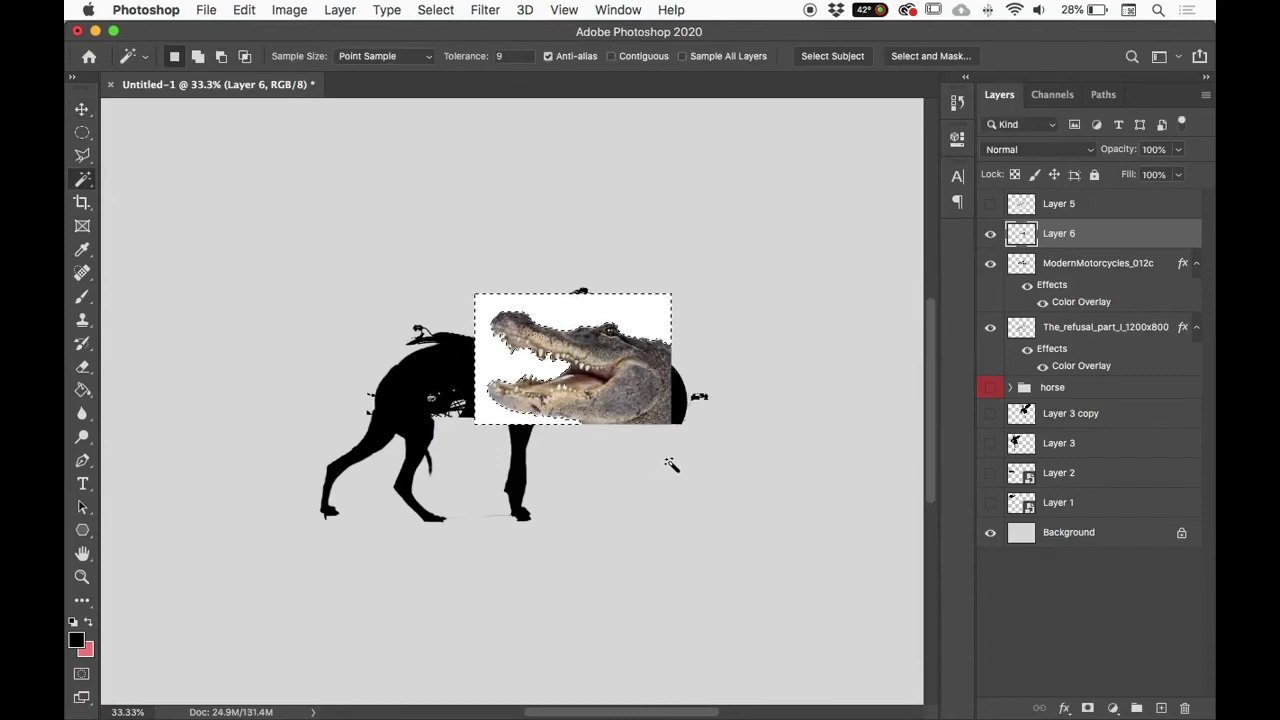
pyautogui.press('Delete')
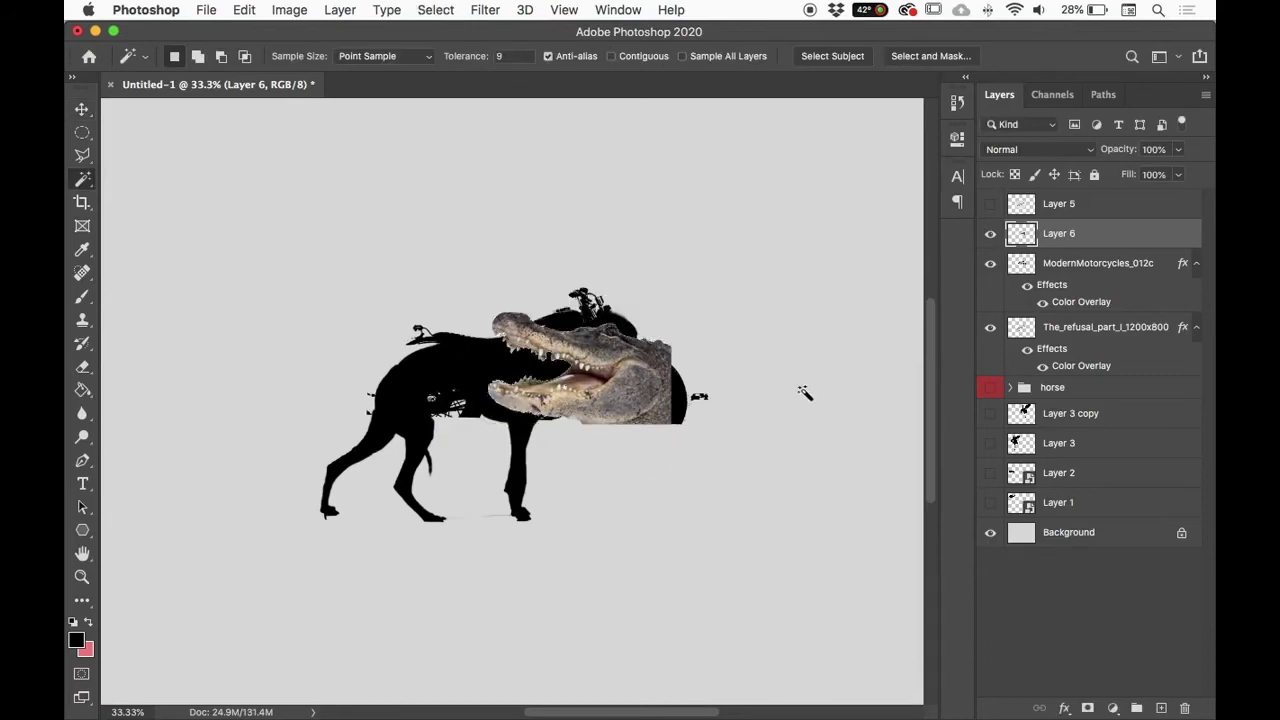
pyautogui.press('super+t')
pyautogui.rightClick(646, 349)
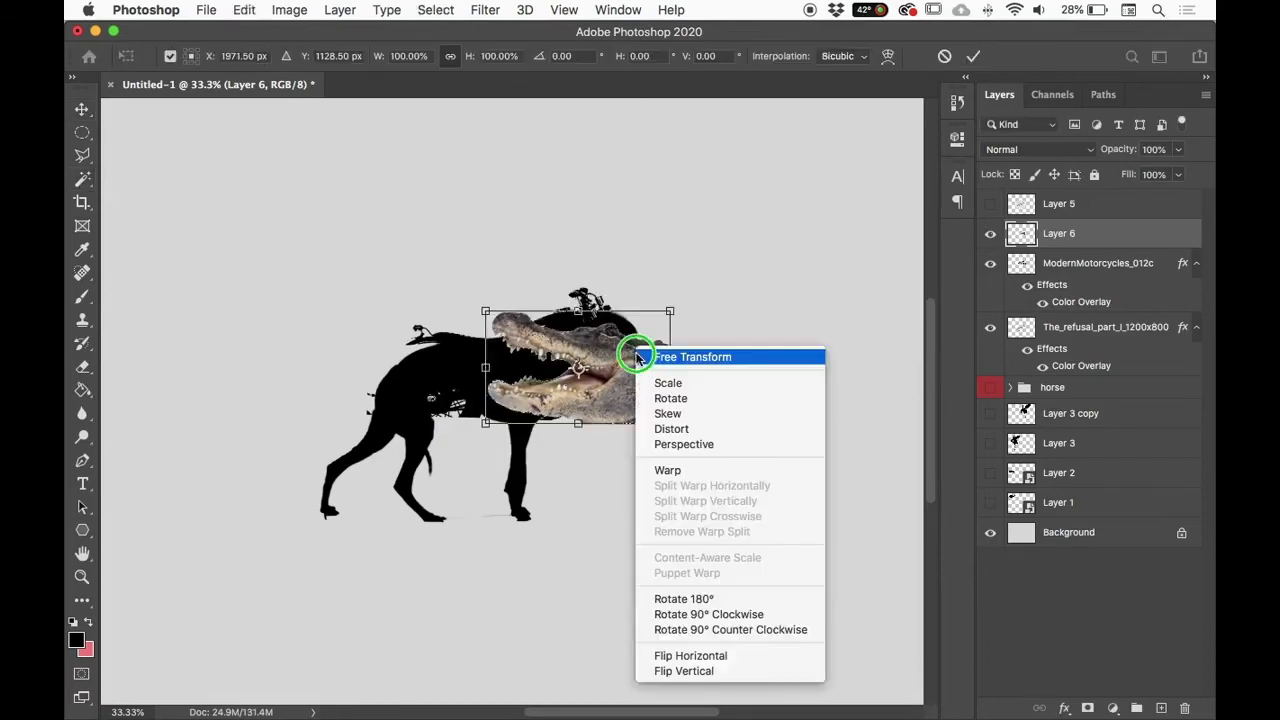
pyautogui.click(725, 655)
pyautogui.press('Return')
# Step: Check the motorcycle and crocodile layers by hiding and showing each one
pyautogui.rightClick(1080, 236)
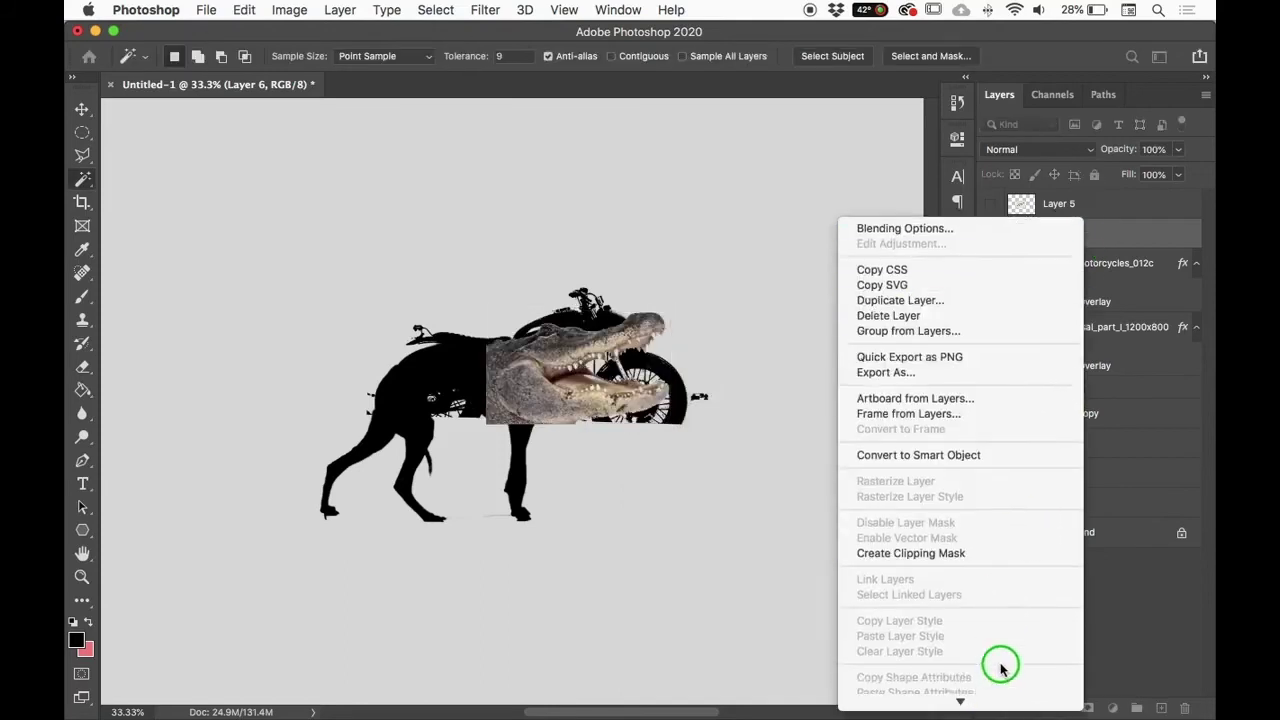
pyautogui.click(1157, 617)
pyautogui.click(575, 386)
pyautogui.click(801, 274)
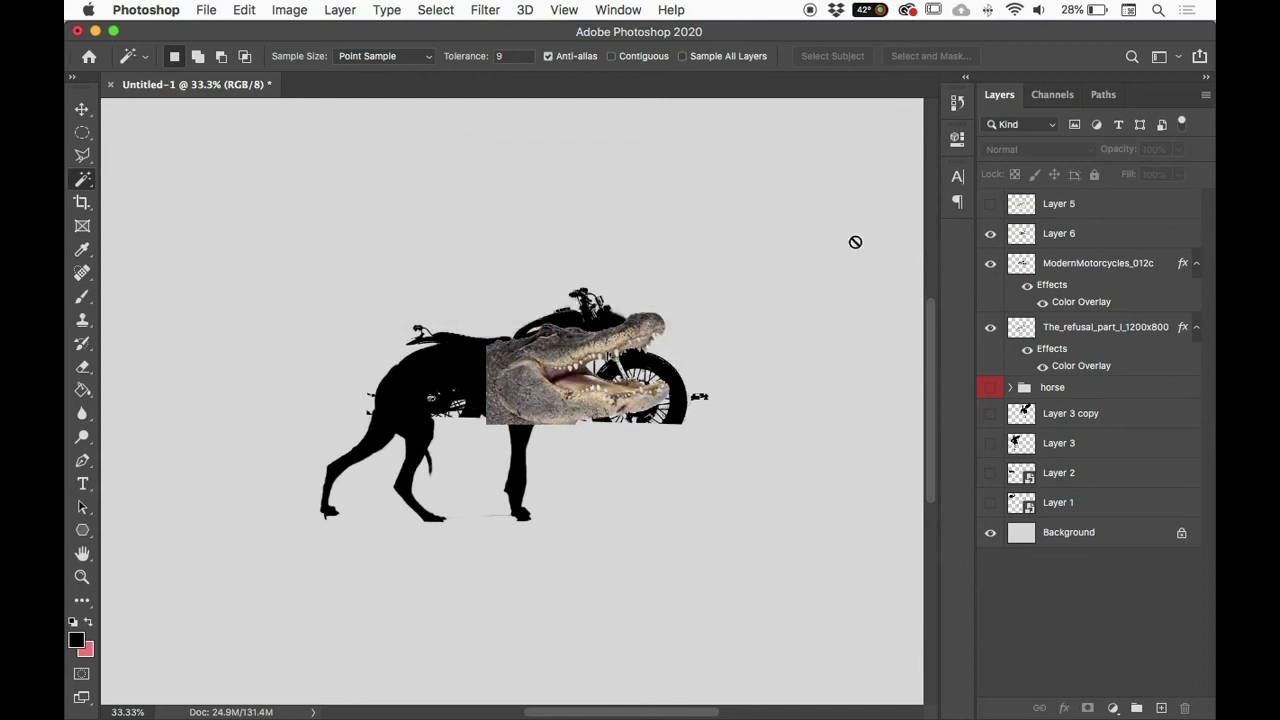
pyautogui.click(1143, 263)
pyautogui.click(990, 263)
pyautogui.click(990, 263)
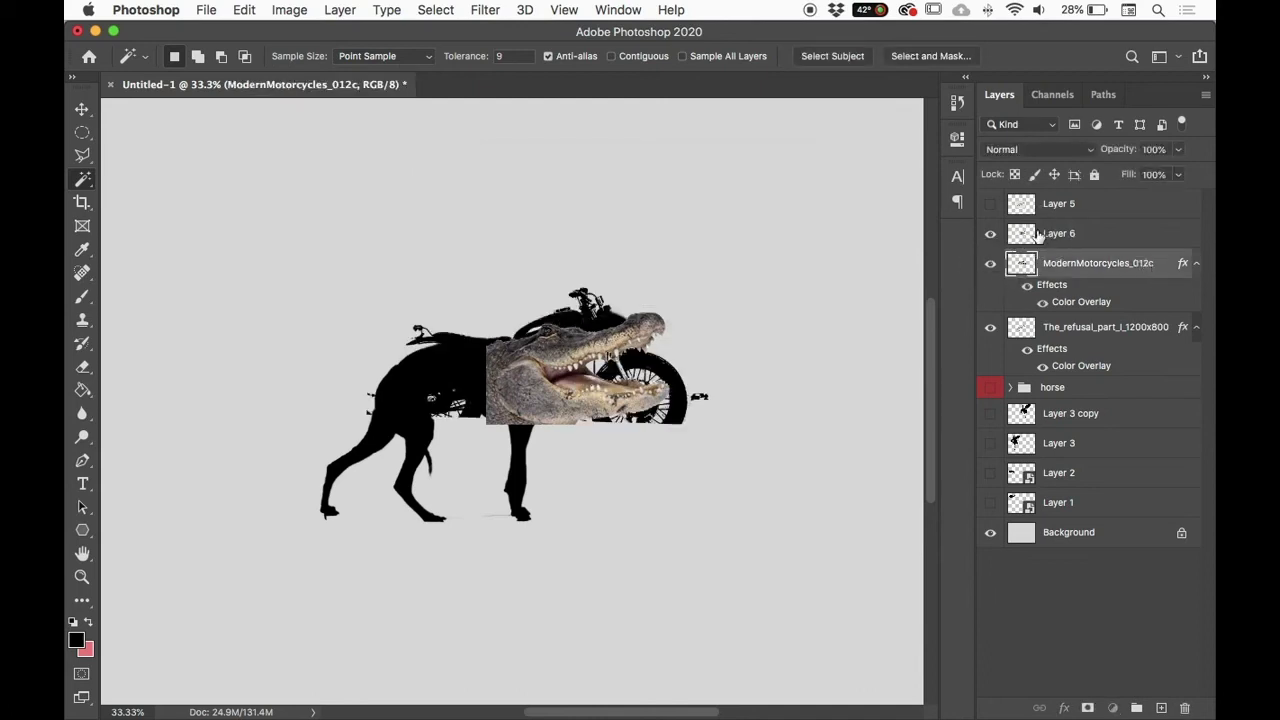
pyautogui.click(1059, 233)
pyautogui.click(990, 233)
pyautogui.click(990, 233)
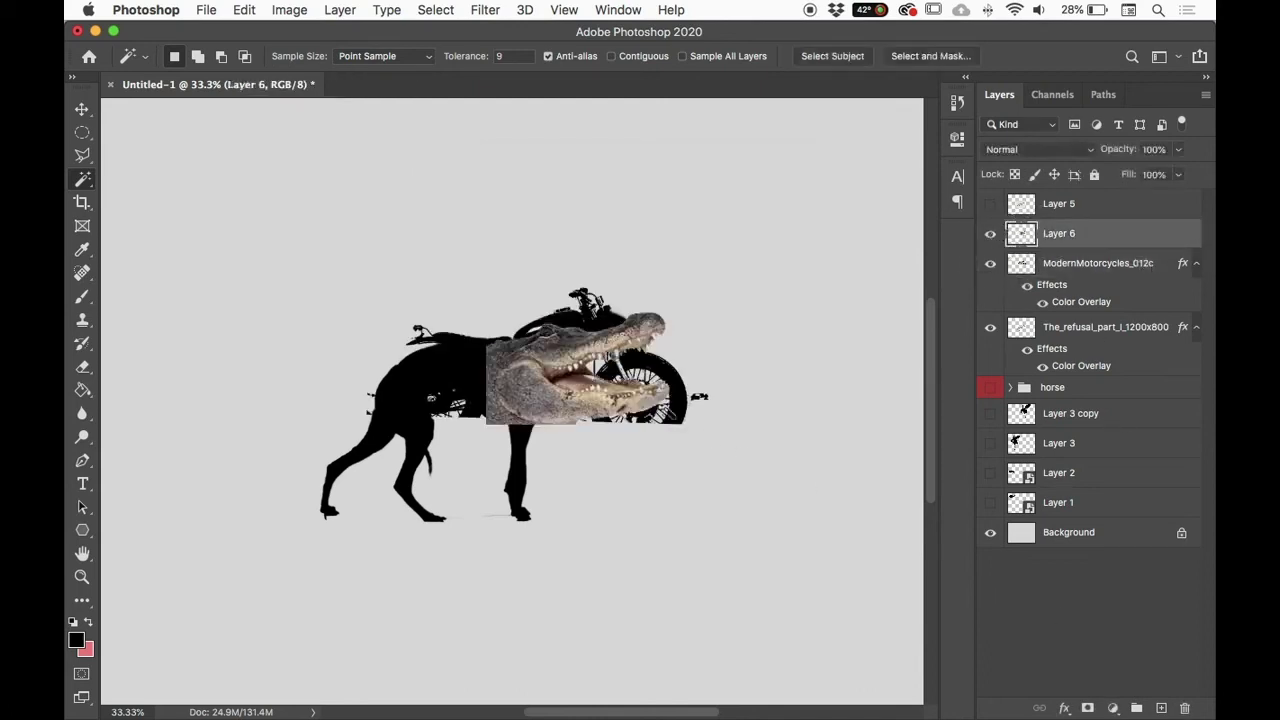
# Step: Move the crocodile head in front of the greyhound's head and apply a black Color Overlay to Layer 6
pyautogui.press('v')
pyautogui.moveTo(606, 374); pyautogui.dragTo(737, 305)
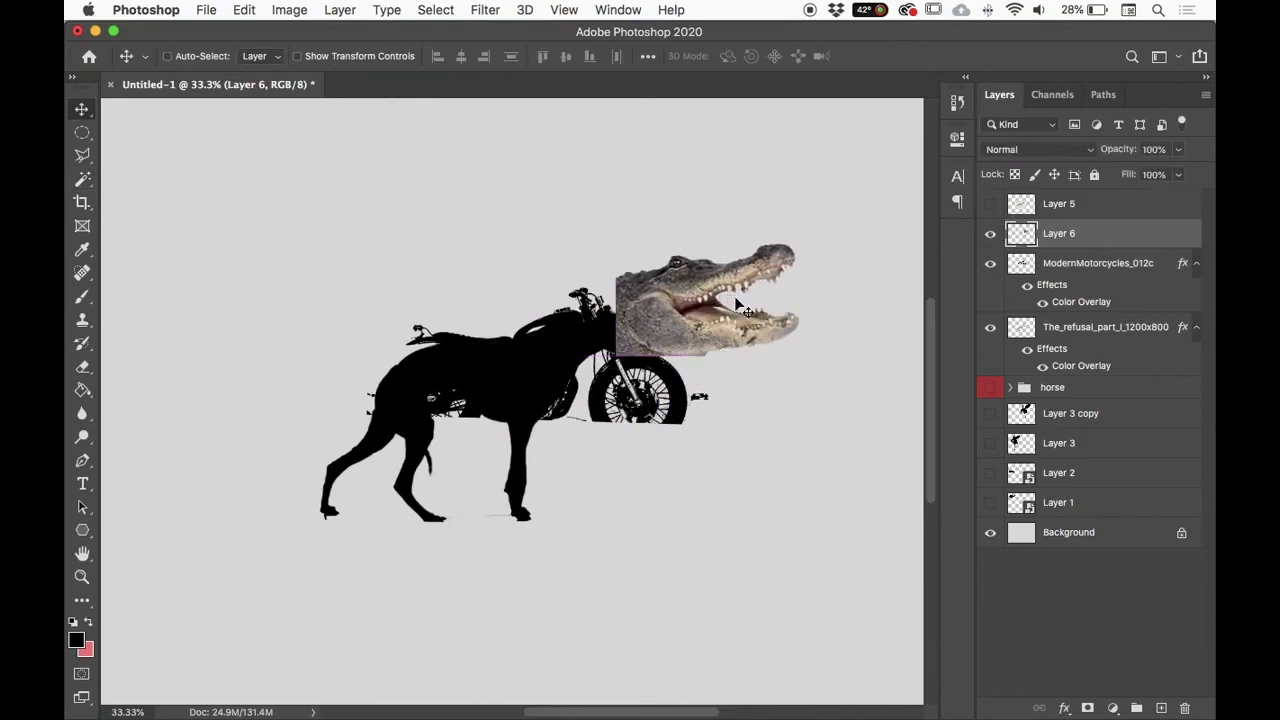
pyautogui.click(1060, 706)
pyautogui.click(1118, 613)
pyautogui.click(1115, 266)
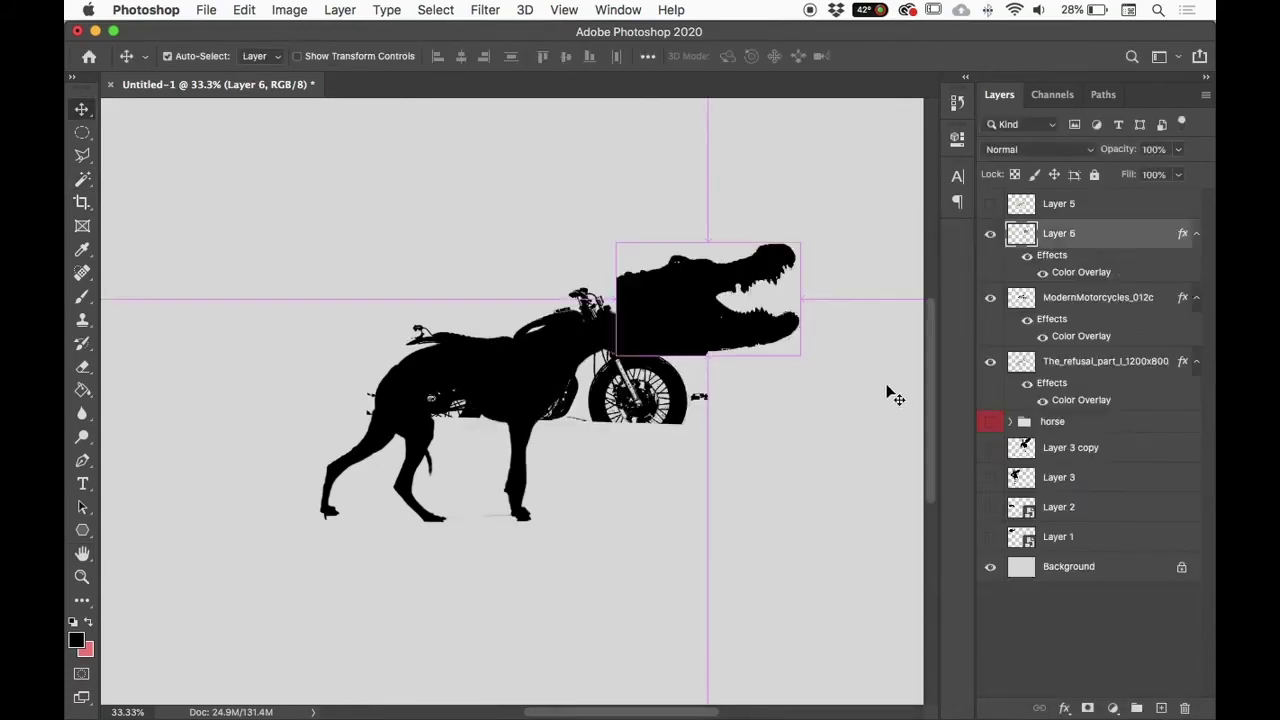
# Step: Scale the crocodile head down with Free Transform, rotate it slightly, and fit it over the greyhound's head
pyautogui.press('super+t')
pyautogui.moveTo(800, 244); pyautogui.dragTo(714, 320)
pyautogui.moveTo(780, 360); pyautogui.dragTo(763, 373)
pyautogui.moveTo(684, 343)
pyautogui.mouseDown()
pyautogui.moveTo(687, 357)
pyautogui.moveTo(740, 335)
pyautogui.moveTo(745, 370)
pyautogui.moveTo(712, 345)
pyautogui.moveTo(745, 335)
pyautogui.moveTo(700, 337)
pyautogui.mouseUp()
pyautogui.press('Return')
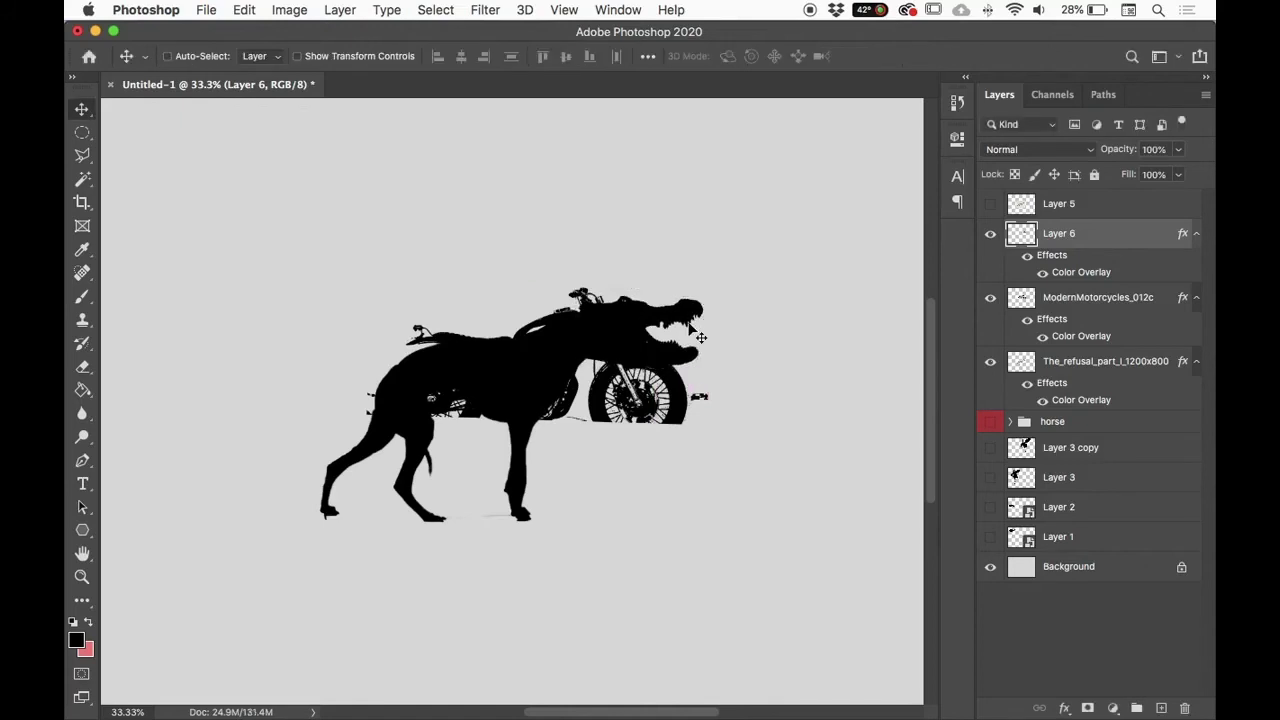
# Step: Erase the motorcycle's front wheel on the ModernMotorcycles_012c layer
pyautogui.click(1075, 300)
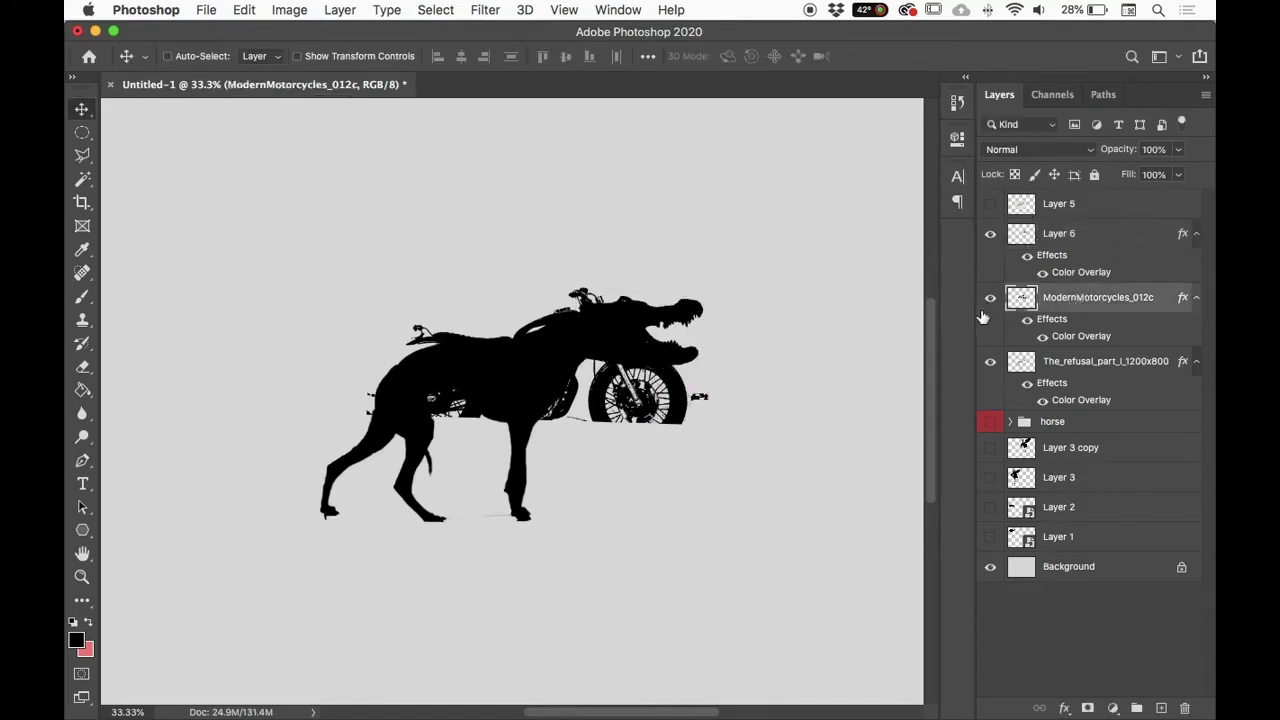
pyautogui.press('e')
pyautogui.moveTo(655, 440)
pyautogui.mouseDown()
pyautogui.moveTo(689, 367)
pyautogui.moveTo(585, 425)
pyautogui.moveTo(621, 361)
pyautogui.moveTo(602, 369)
pyautogui.moveTo(598, 354)
pyautogui.moveTo(595, 399)
pyautogui.moveTo(655, 361)
pyautogui.moveTo(639, 376)
pyautogui.moveTo(672, 432)
pyautogui.mouseUp()
# Step: Scale the remaining motorcycle parts to about 112.6% across the greyhound's body and apply the transform
pyautogui.press('super+t')
pyautogui.moveTo(520, 432); pyautogui.dragTo(520, 436)
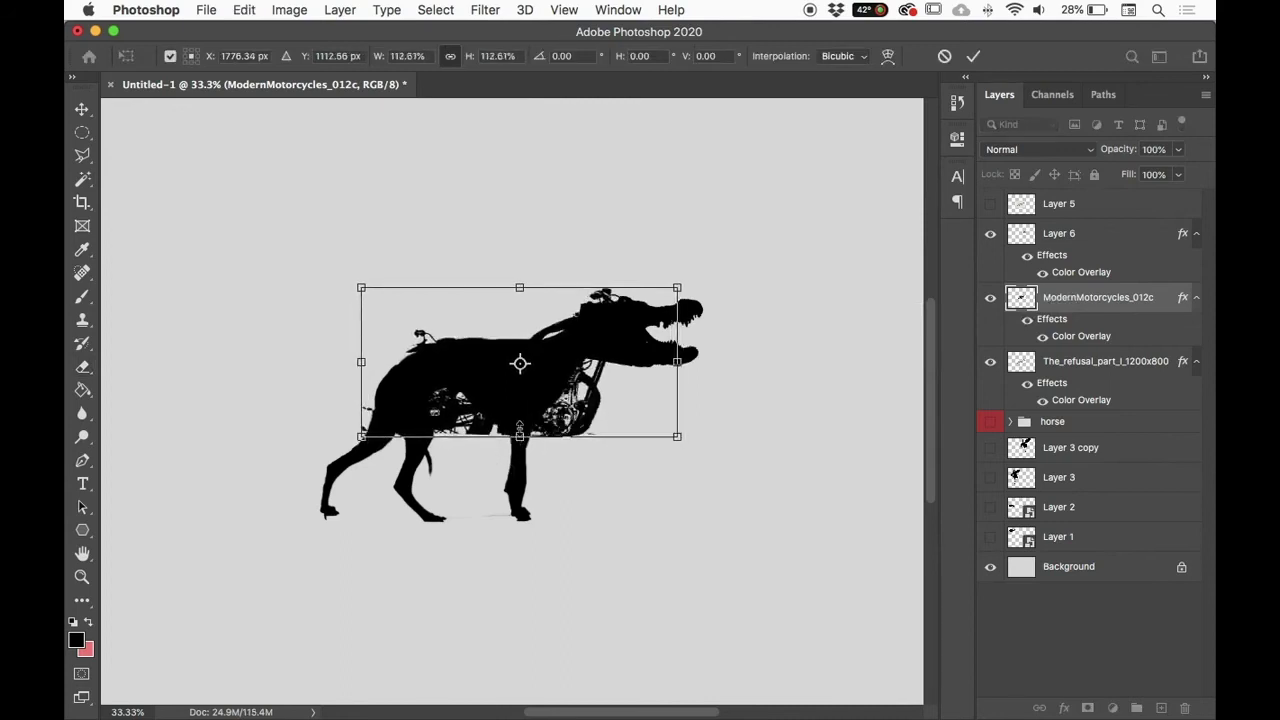
pyautogui.press('Return')
pyautogui.press('e')
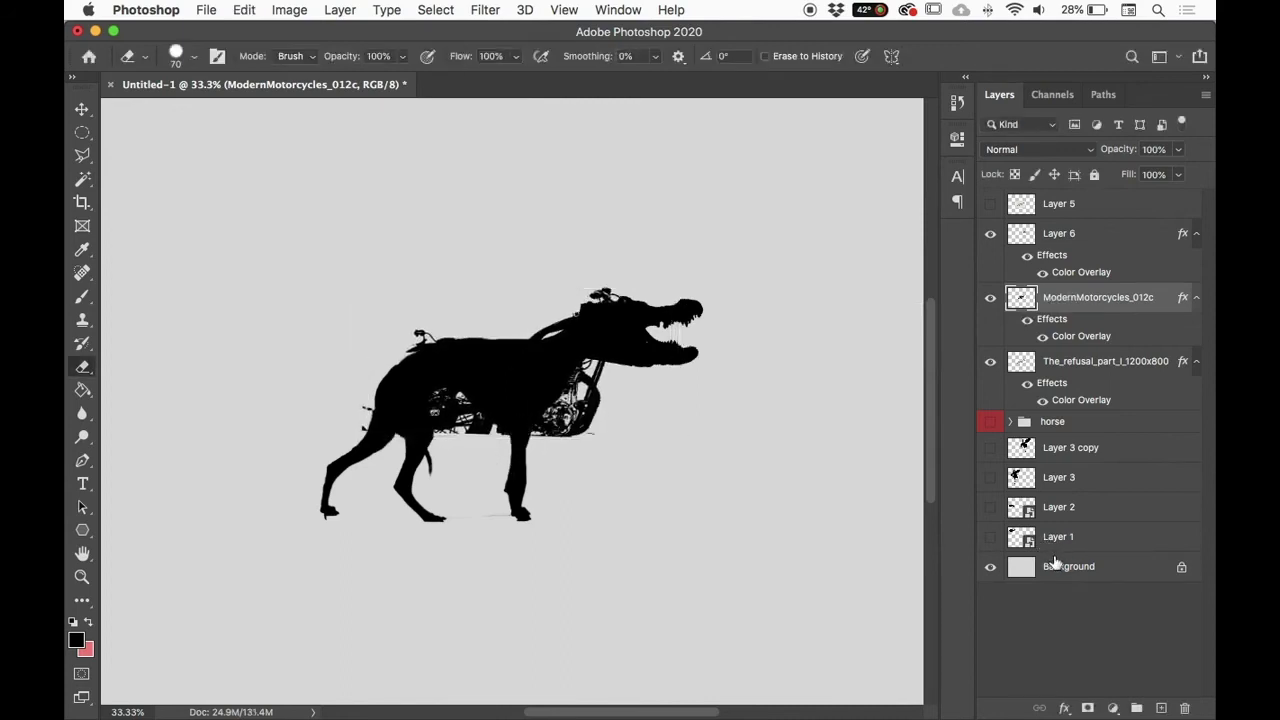
# Step: Toggle the visibility of Layer 6 and ModernMotorcycles_012c to see what each contributes to the silhouette
pyautogui.click(1013, 248)
pyautogui.click(990, 233)
pyautogui.click(990, 233)
pyautogui.click(990, 297)
pyautogui.click(990, 297)
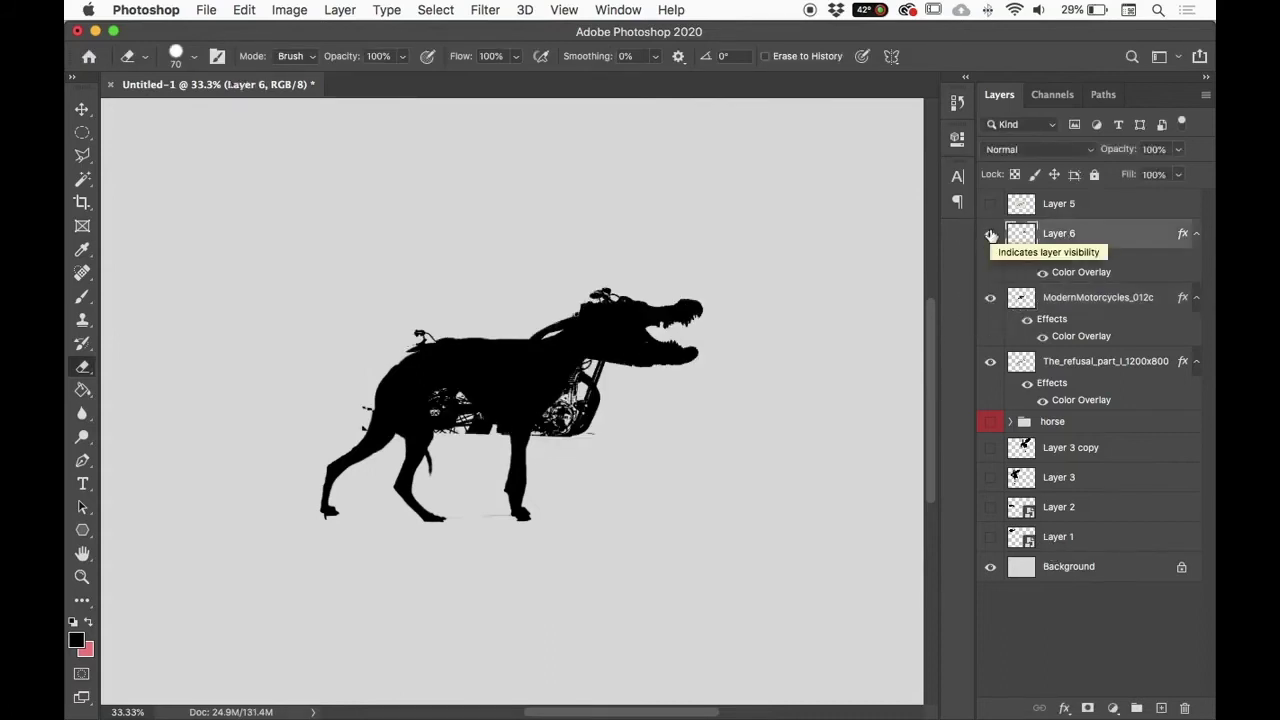
# Step: Duplicate the ModernMotorcycles_012c layer and flip the copy horizontally with Free Transform
pyautogui.moveTo(1110, 290); pyautogui.dragTo(1161, 707)
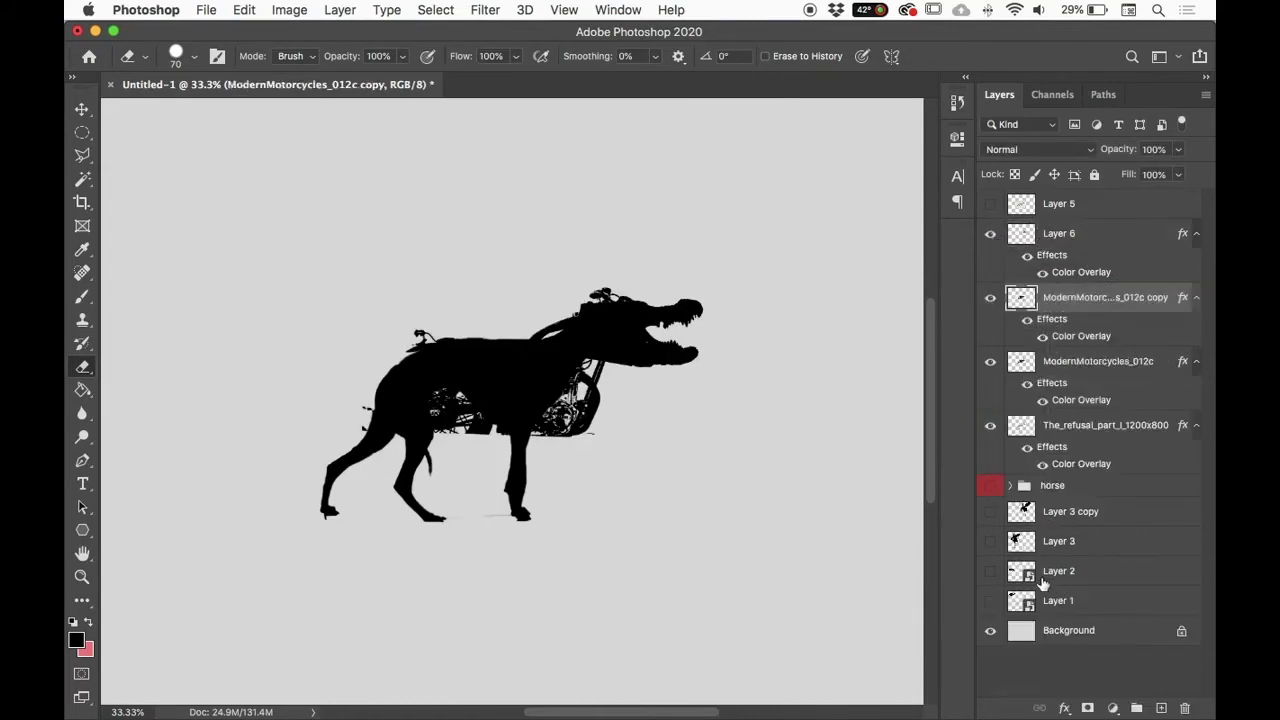
pyautogui.press('super+t')
pyautogui.rightClick(566, 360)
pyautogui.click(838, 347)
pyautogui.rightClick(543, 410)
pyautogui.click(646, 683)
# Step: Shrink and rotate the motorcycle copy, place it over the greyhound's hindquarters and back leg, and apply the transform
pyautogui.moveTo(595, 394); pyautogui.dragTo(572, 372)
pyautogui.moveTo(734, 293); pyautogui.dragTo(663, 240)
pyautogui.moveTo(602, 333); pyautogui.dragTo(568, 362)
pyautogui.moveTo(450, 370); pyautogui.dragTo(493, 355)
pyautogui.moveTo(560, 322); pyautogui.dragTo(605, 272)
pyautogui.moveTo(560, 346); pyautogui.dragTo(486, 366)
pyautogui.moveTo(560, 250); pyautogui.dragTo(500, 290)
pyautogui.moveTo(472, 367); pyautogui.dragTo(440, 374)
pyautogui.moveTo(478, 285); pyautogui.dragTo(500, 251)
pyautogui.moveTo(460, 330)
pyautogui.mouseDown()
pyautogui.moveTo(443, 343)
pyautogui.moveTo(458, 340)
pyautogui.mouseUp()
pyautogui.press('Return')
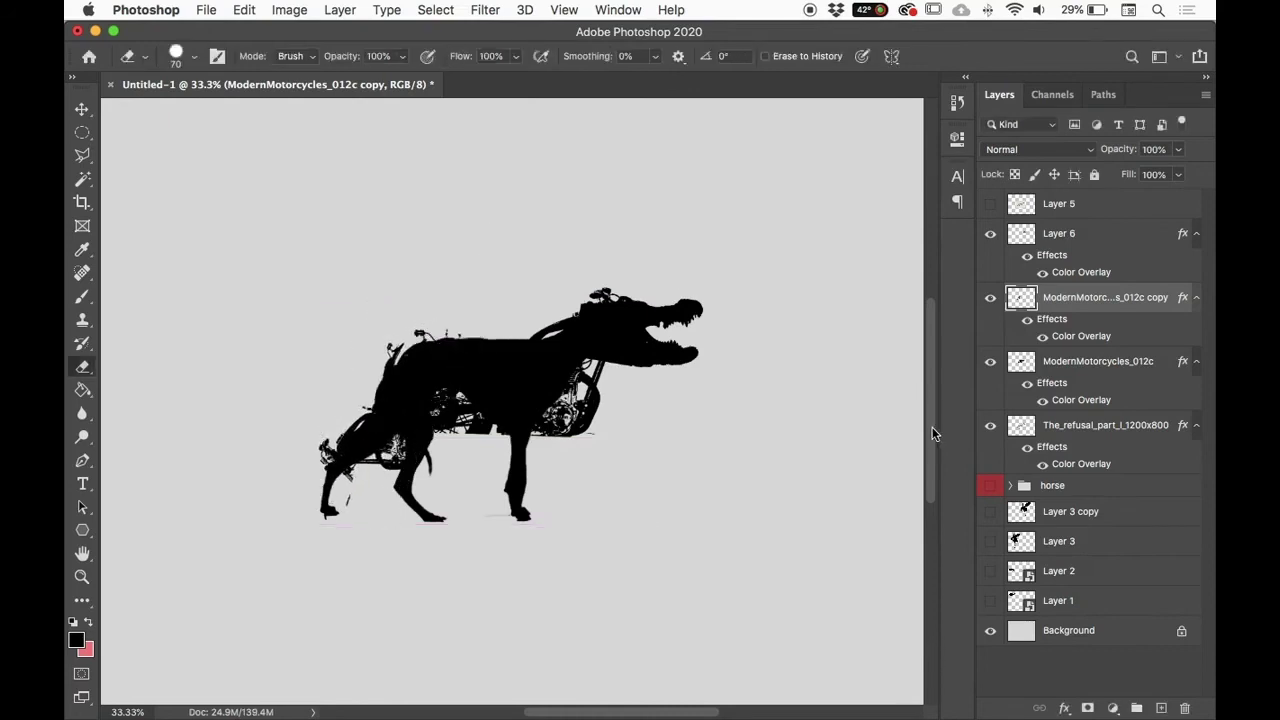
# Step: Erase the motorcycle parts beneath the greyhound's belly on the original ModernMotorcycles_012c layer
pyautogui.click(990, 361)
pyautogui.click(990, 361)
pyautogui.click(990, 361)
pyautogui.click(990, 361)
pyautogui.click(1064, 364)
pyautogui.moveTo(465, 412)
pyautogui.mouseDown()
pyautogui.moveTo(445, 410)
pyautogui.moveTo(460, 428)
pyautogui.moveTo(440, 410)
pyautogui.moveTo(495, 441)
pyautogui.moveTo(551, 418)
pyautogui.mouseUp()
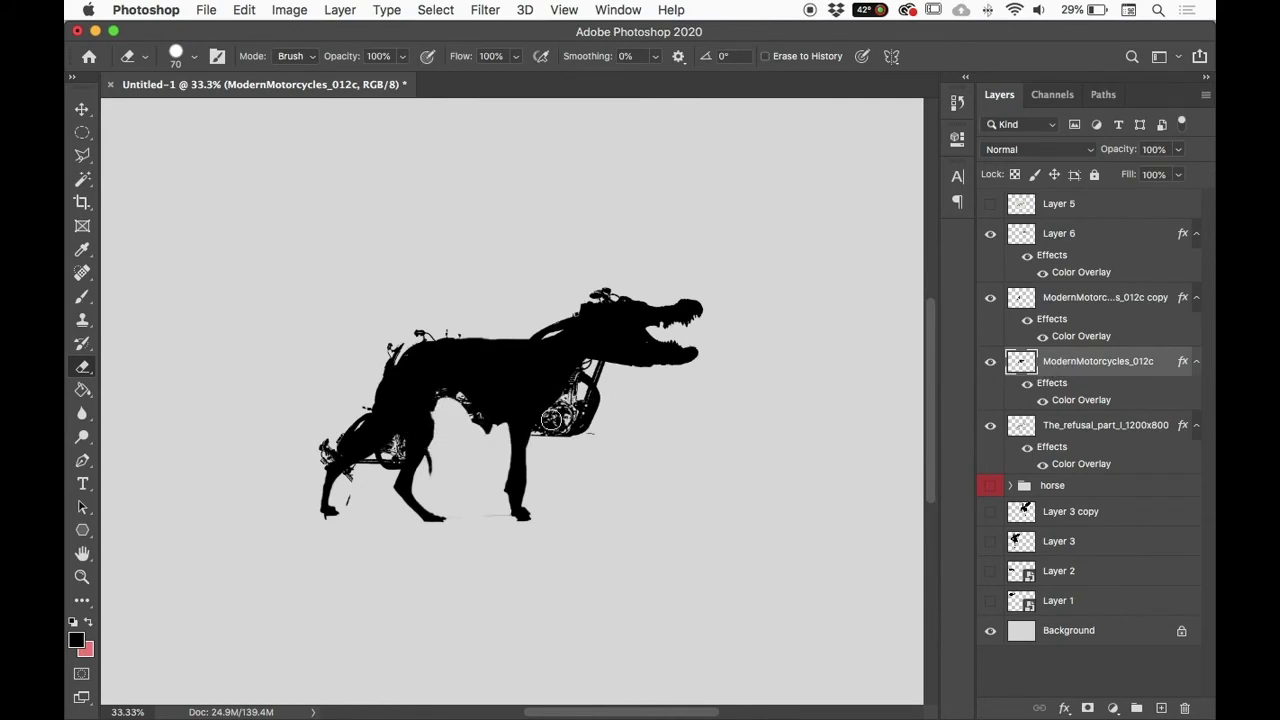
# Step: Group the layers from Layer 6 down to The_refusal_part_I_1200x800 and name the group crockdog
pyautogui.click(1082, 233)
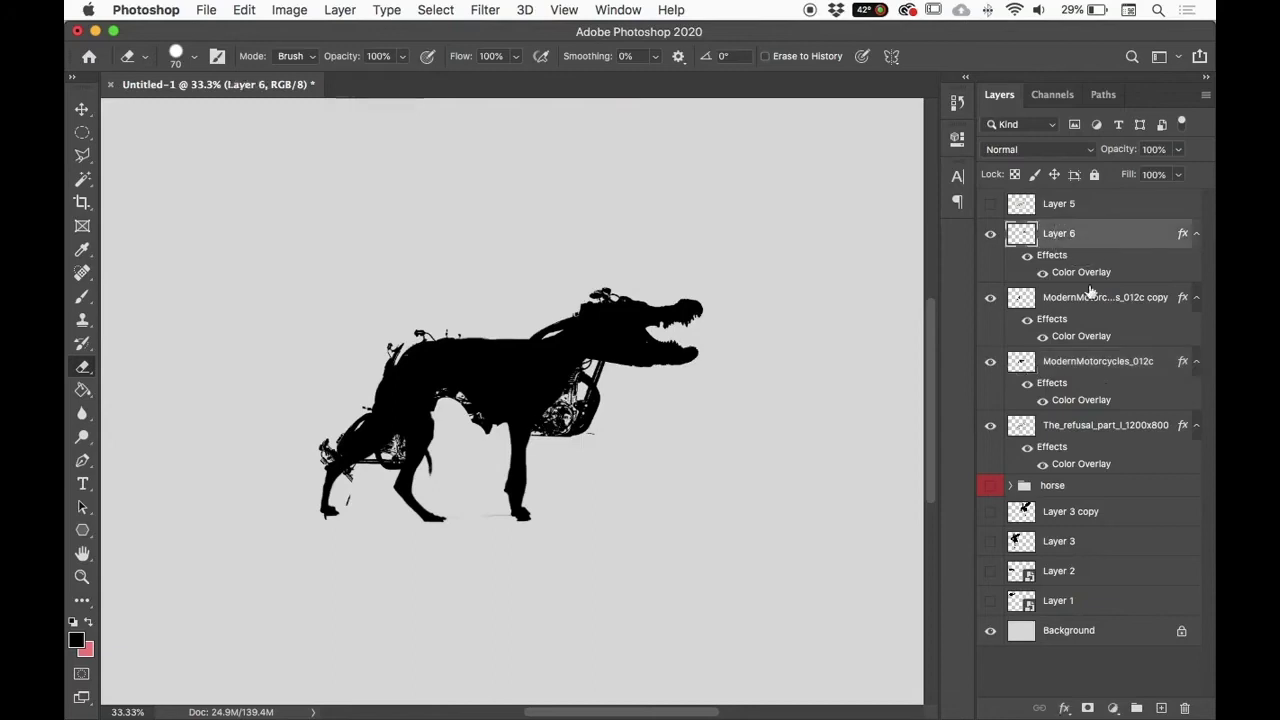
pyautogui.keyDown('shift'); pyautogui.click(1090, 425); pyautogui.keyUp('shift')
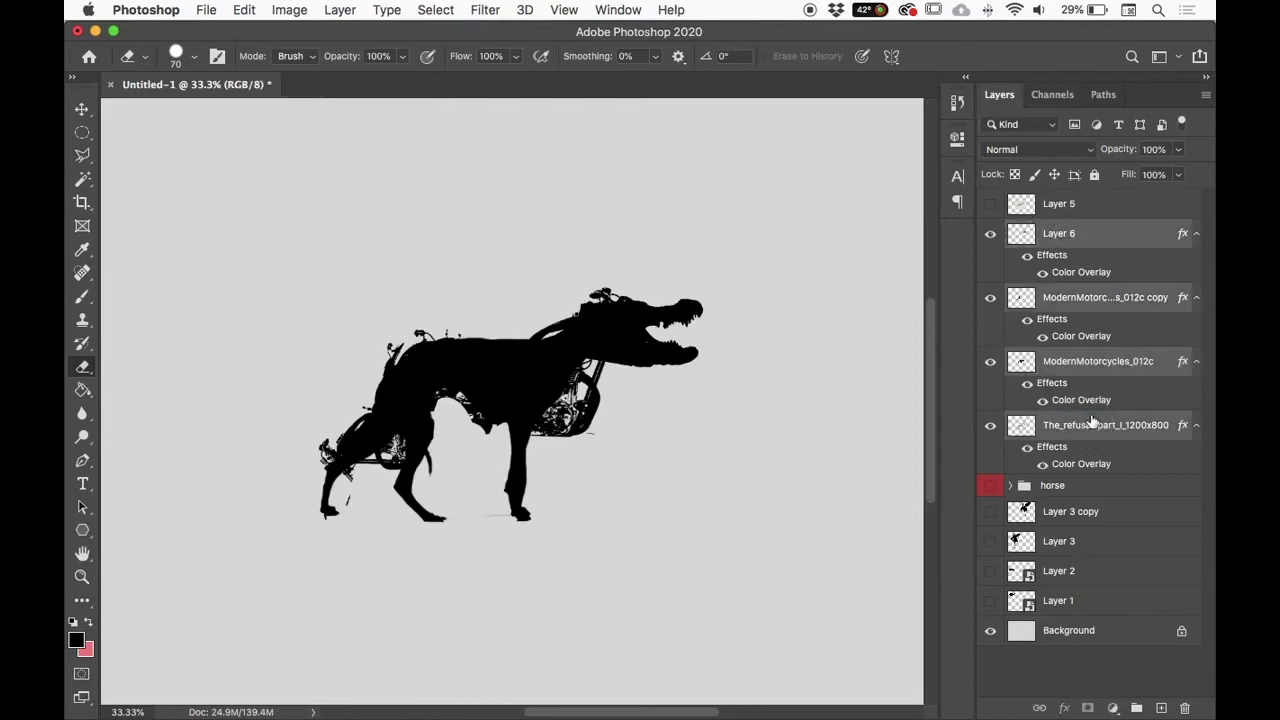
pyautogui.click(1137, 707)
pyautogui.doubleClick(1071, 226)
pyautogui.write('crockdog')
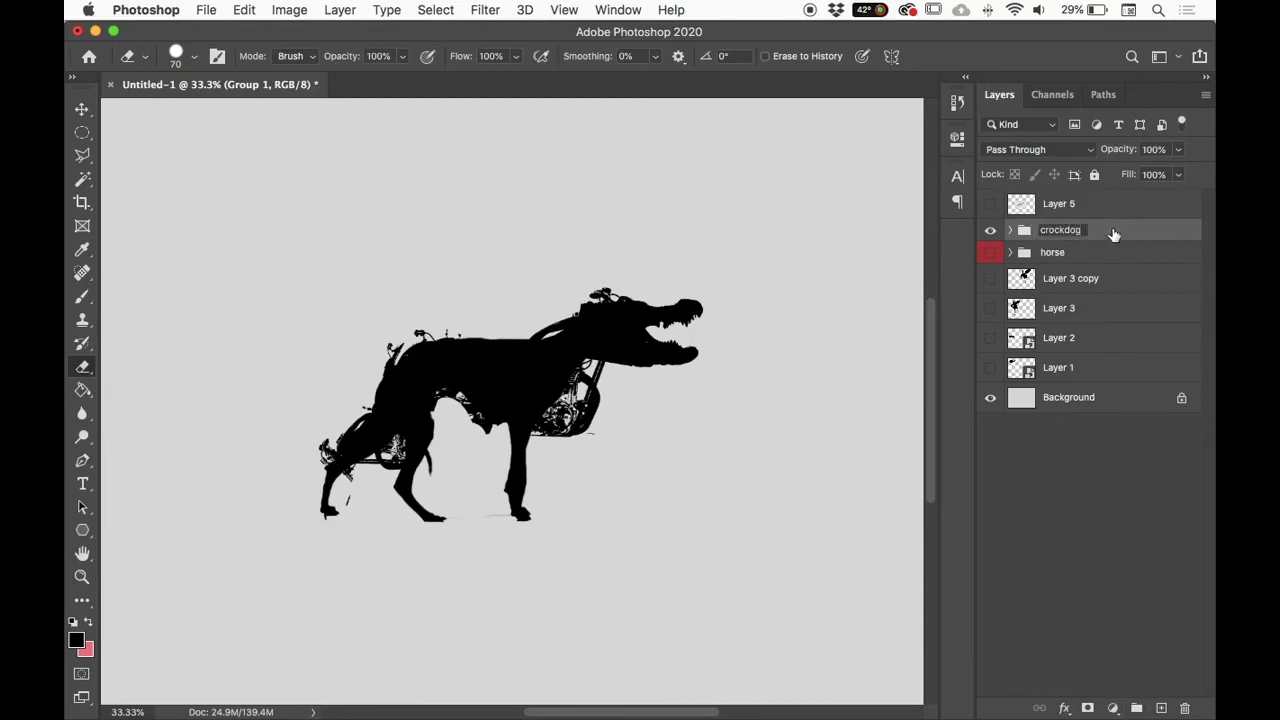
pyautogui.click(1118, 235)
# Step: Assign the green colour label to the crockdog group
pyautogui.rightClick(1122, 233)
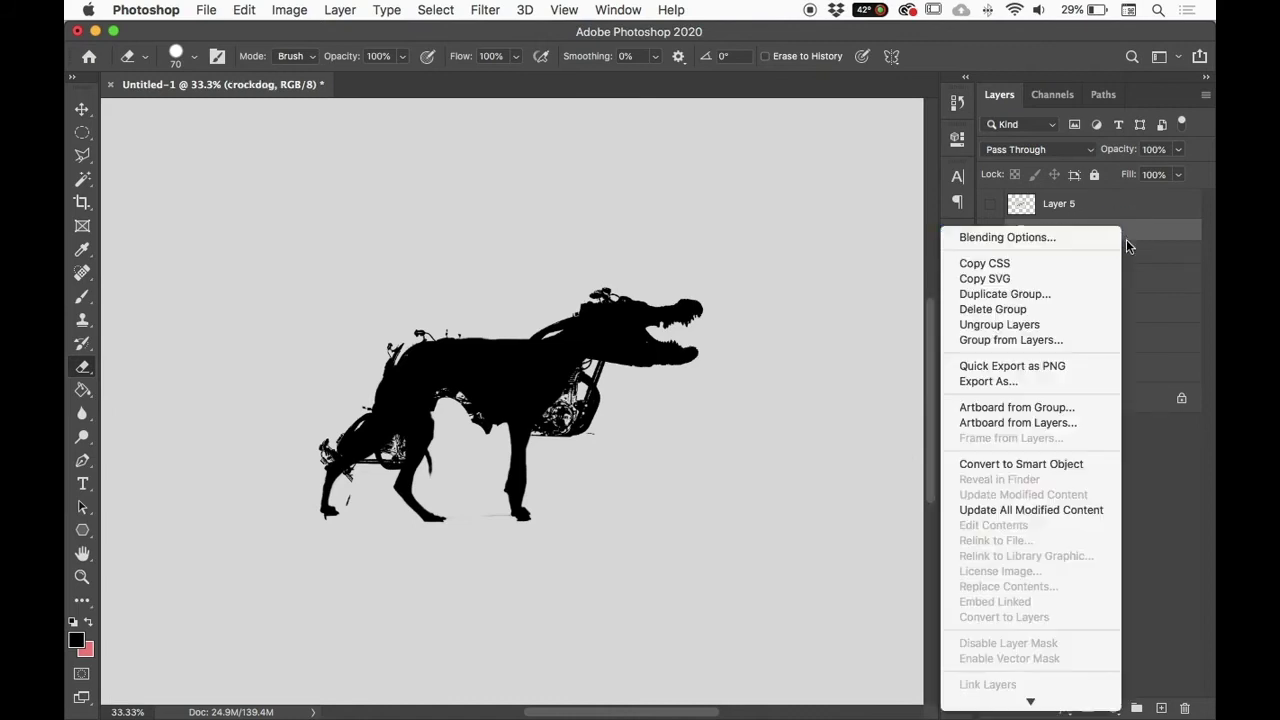
pyautogui.moveTo(1035, 712)
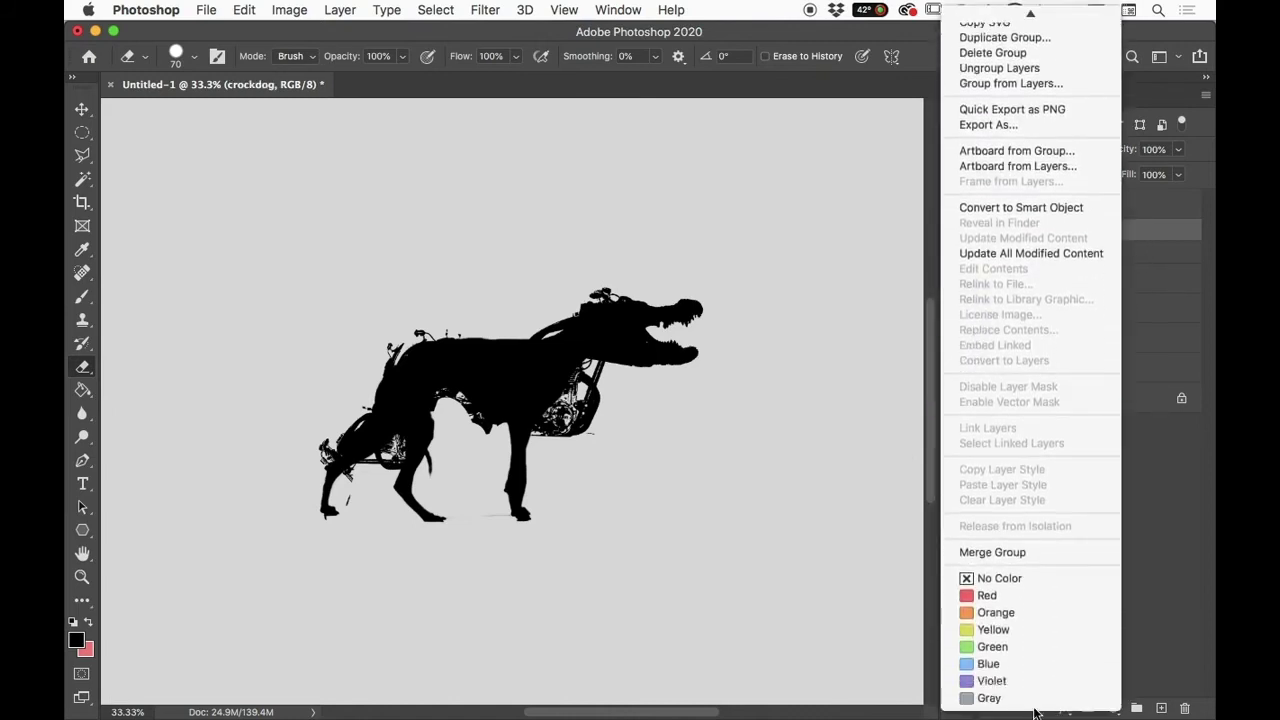
pyautogui.click(1031, 646)
# Step: Compare the crockdog, horse and Layer 3 copy silhouettes by toggling their visibility, ending with only crockdog shown
pyautogui.moveTo(990, 231); pyautogui.dragTo(991, 253)
pyautogui.click(991, 254)
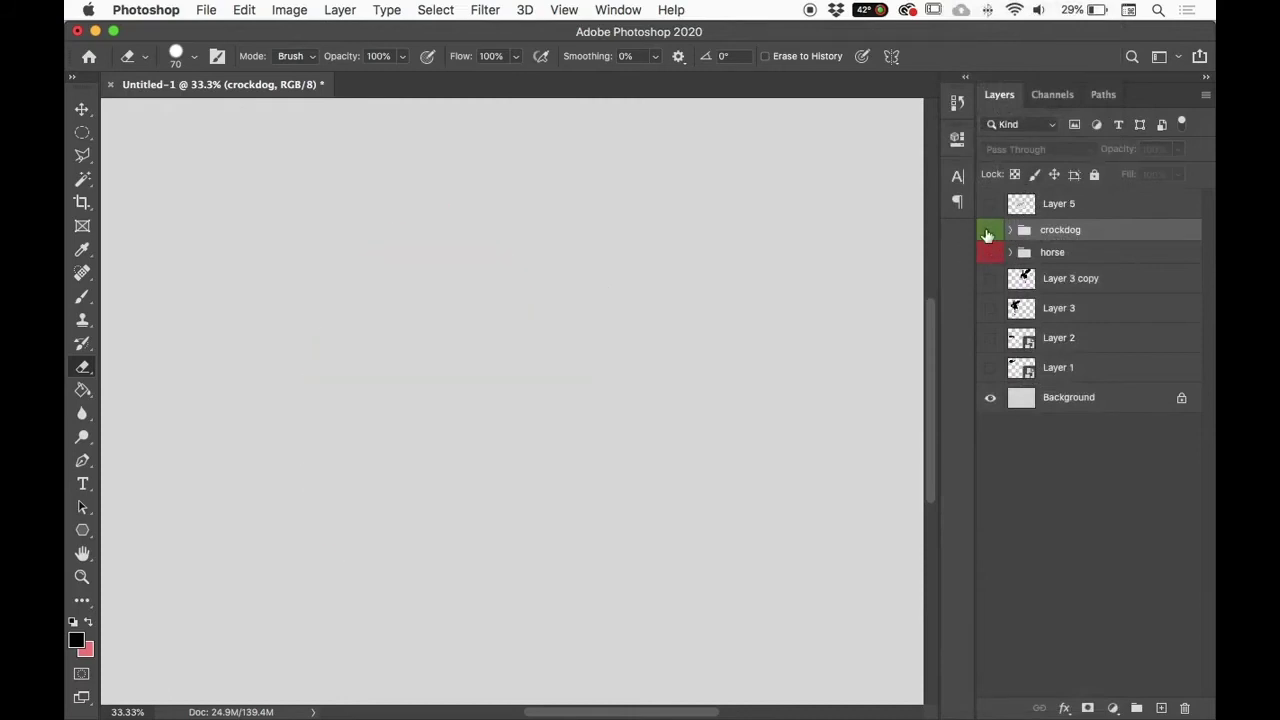
pyautogui.click(990, 279)
pyautogui.click(990, 279)
pyautogui.click(990, 279)
pyautogui.click(990, 253)
pyautogui.click(990, 230)
pyautogui.moveTo(990, 231); pyautogui.dragTo(991, 280)
pyautogui.click(990, 279)
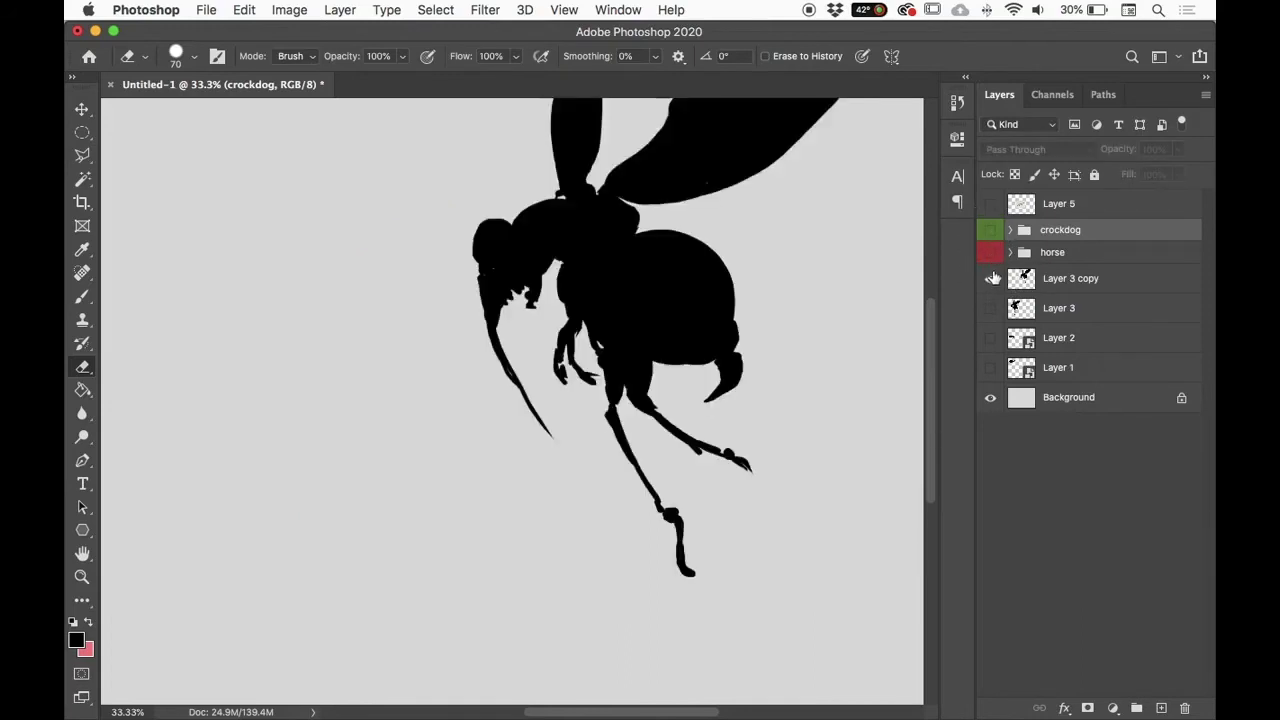
pyautogui.click(990, 279)
pyautogui.click(990, 279)
pyautogui.moveTo(990, 230); pyautogui.dragTo(997, 252)
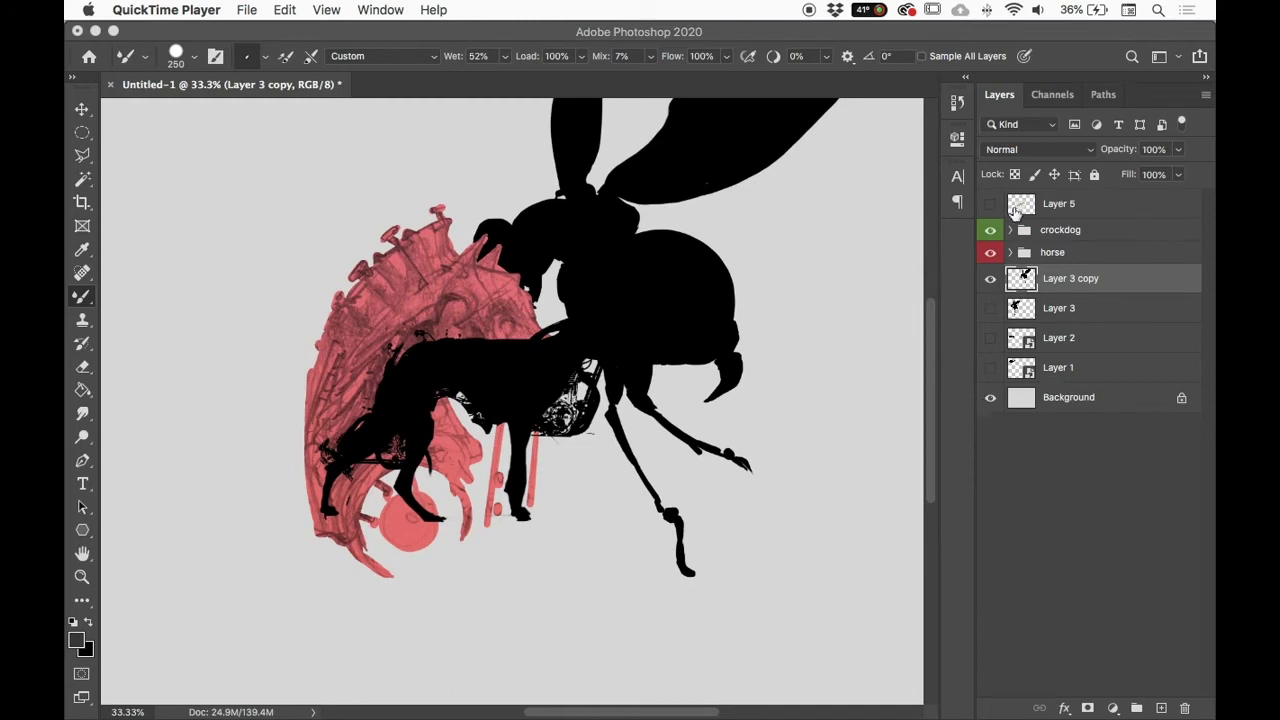
pyautogui.click(990, 278)
pyautogui.click(990, 252)
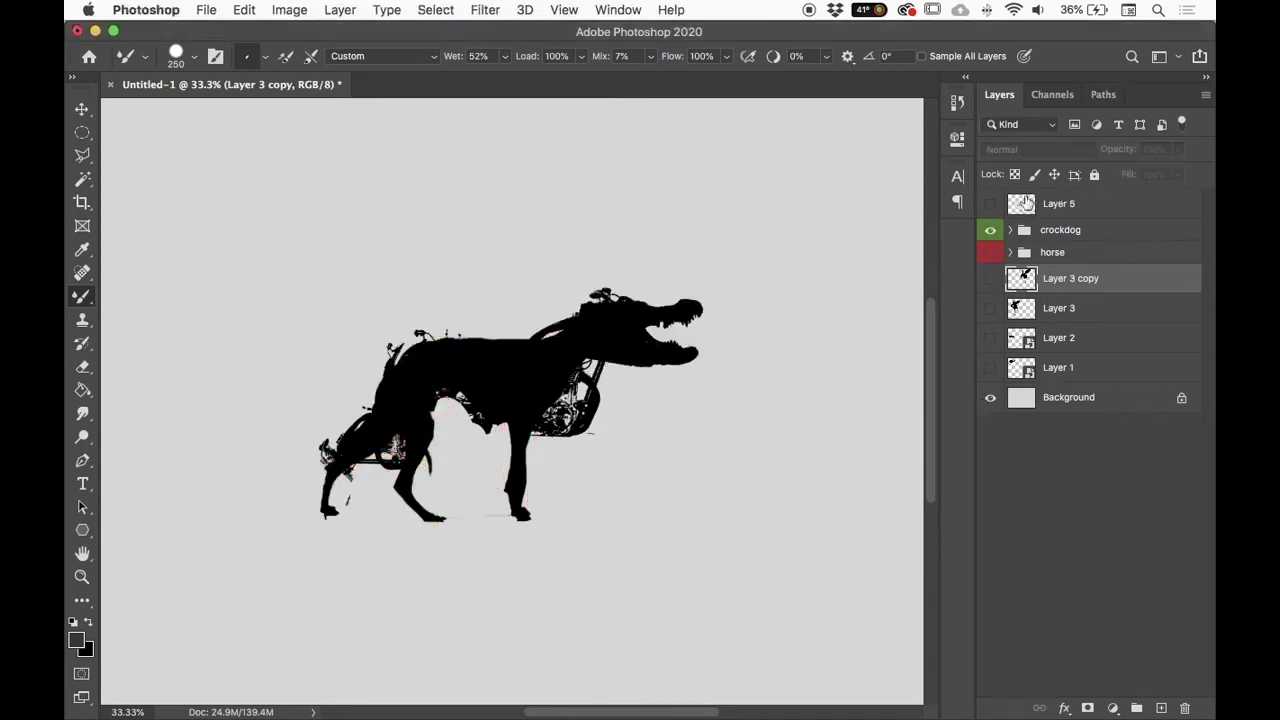
# Step: Toggle the crockdog group's visibility, expand it to review its layers, collapse it again, and select the group
pyautogui.click(990, 230)
pyautogui.click(990, 230)
pyautogui.click(990, 230)
pyautogui.click(990, 230)
pyautogui.click(1009, 230)
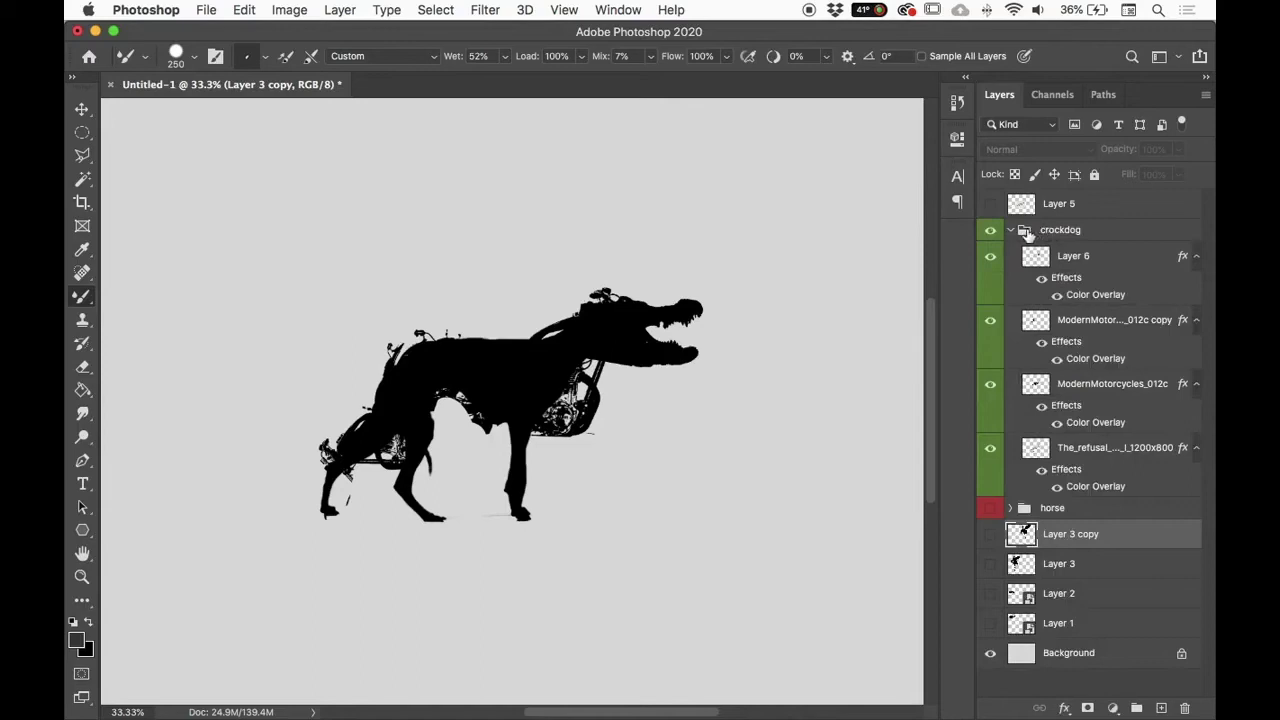
pyautogui.click(1009, 230)
pyautogui.click(1060, 232)
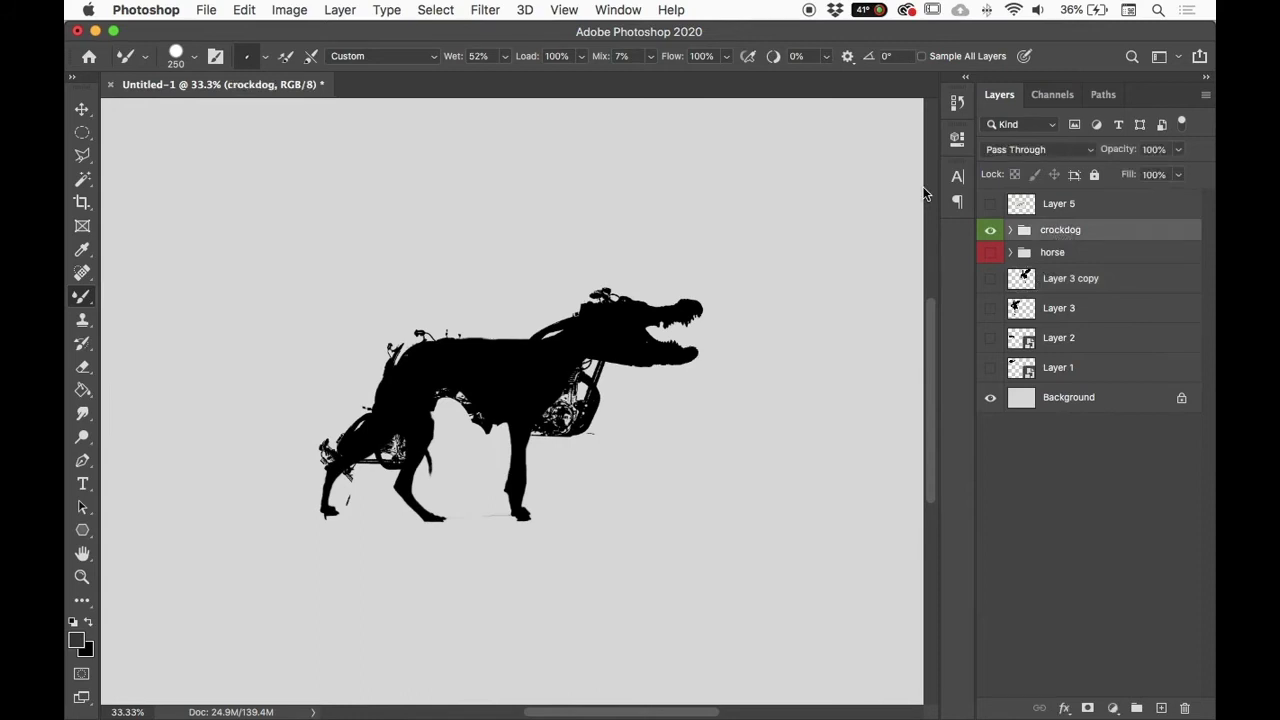
# Step: Hide the crockdog group and show the horse group, toggling its visibility to check the artwork
pyautogui.click(990, 232)
pyautogui.click(990, 254)
pyautogui.click(1000, 257)
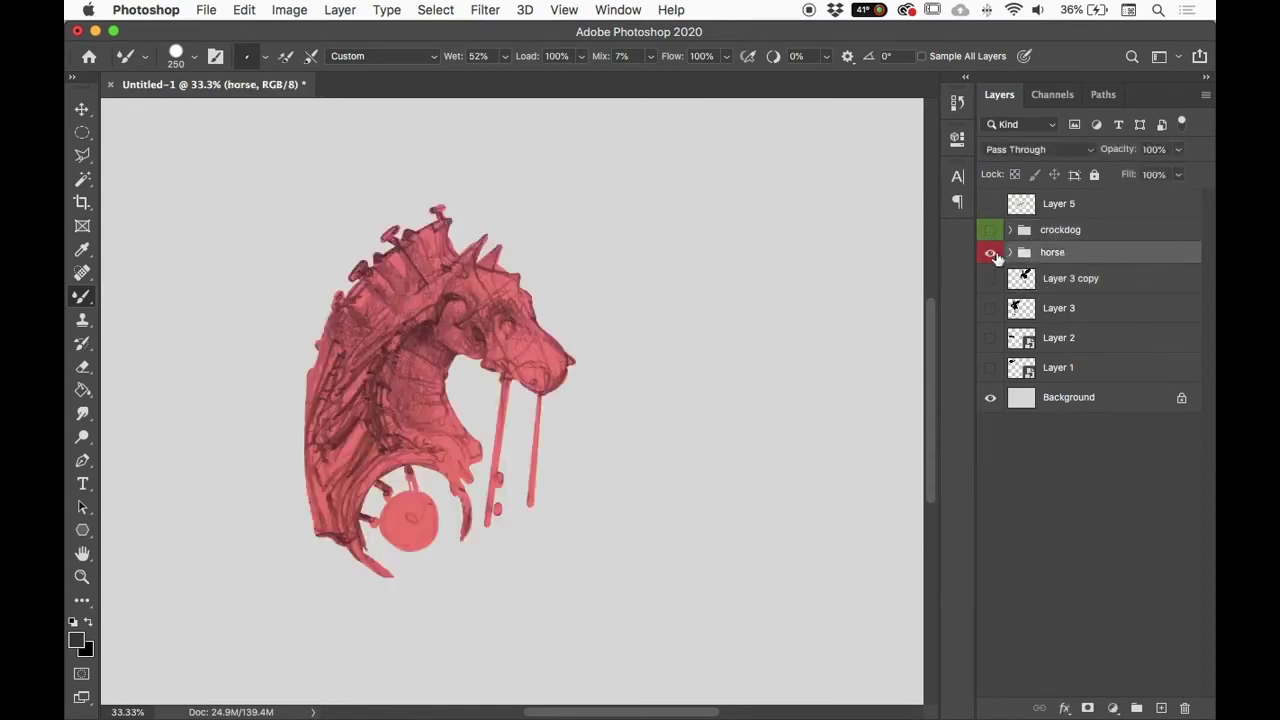
pyautogui.click(990, 253)
pyautogui.click(990, 253)
# Step: Expand the horse group, select Layer 4 and toggle its visibility to check the shape beneath the drawing
pyautogui.click(1010, 253)
pyautogui.click(1036, 310)
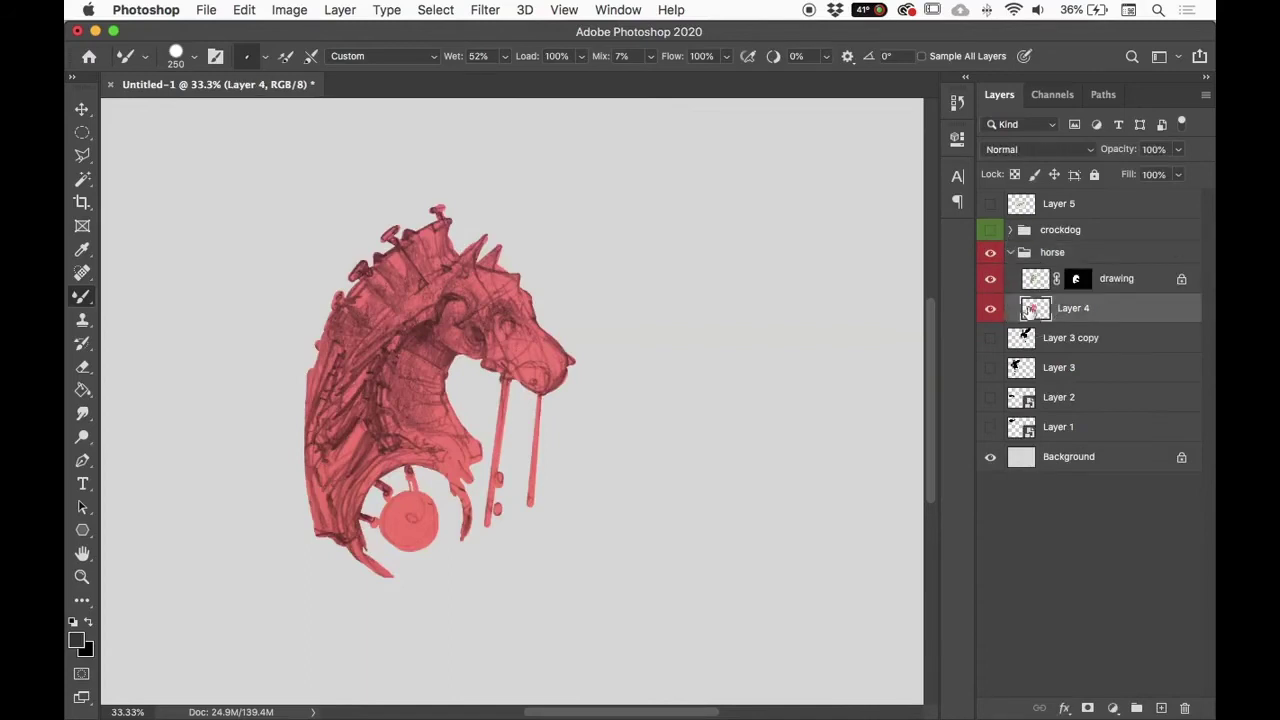
pyautogui.click(991, 308)
pyautogui.click(991, 308)
# Step: Add a Color Overlay effect to Layer 4 in light grey adadad
pyautogui.click(1064, 708)
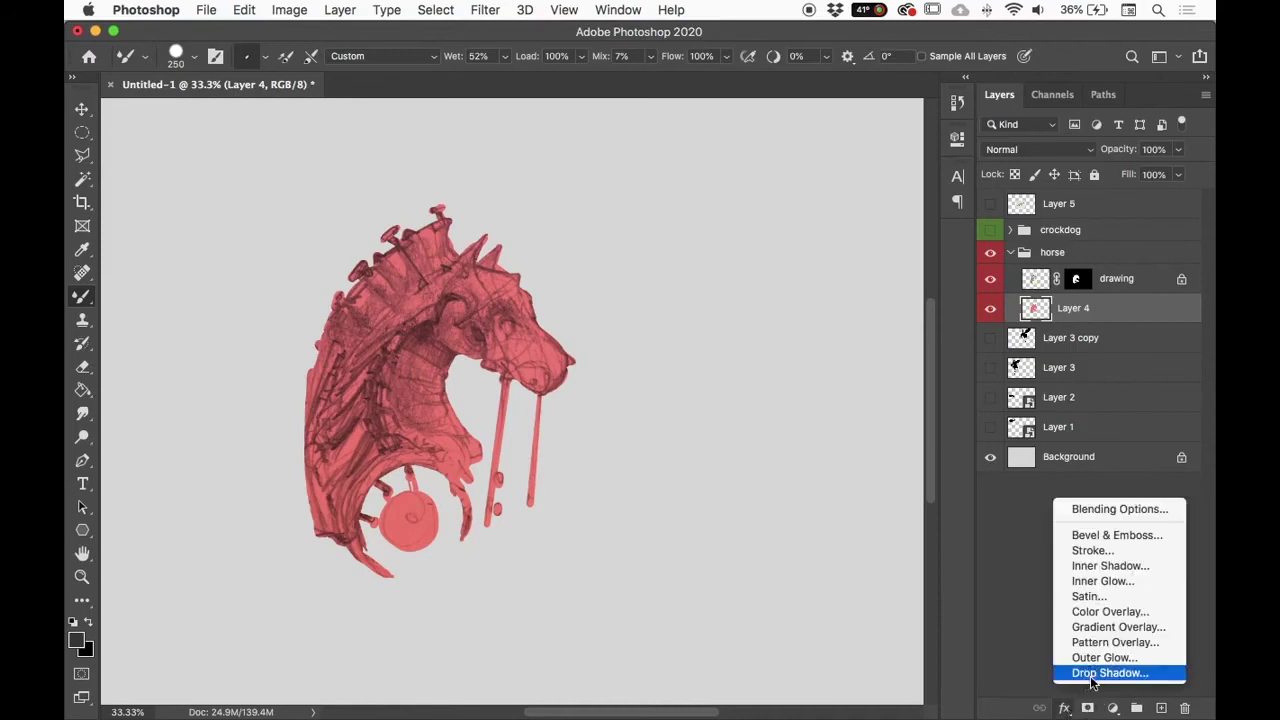
pyautogui.click(1128, 613)
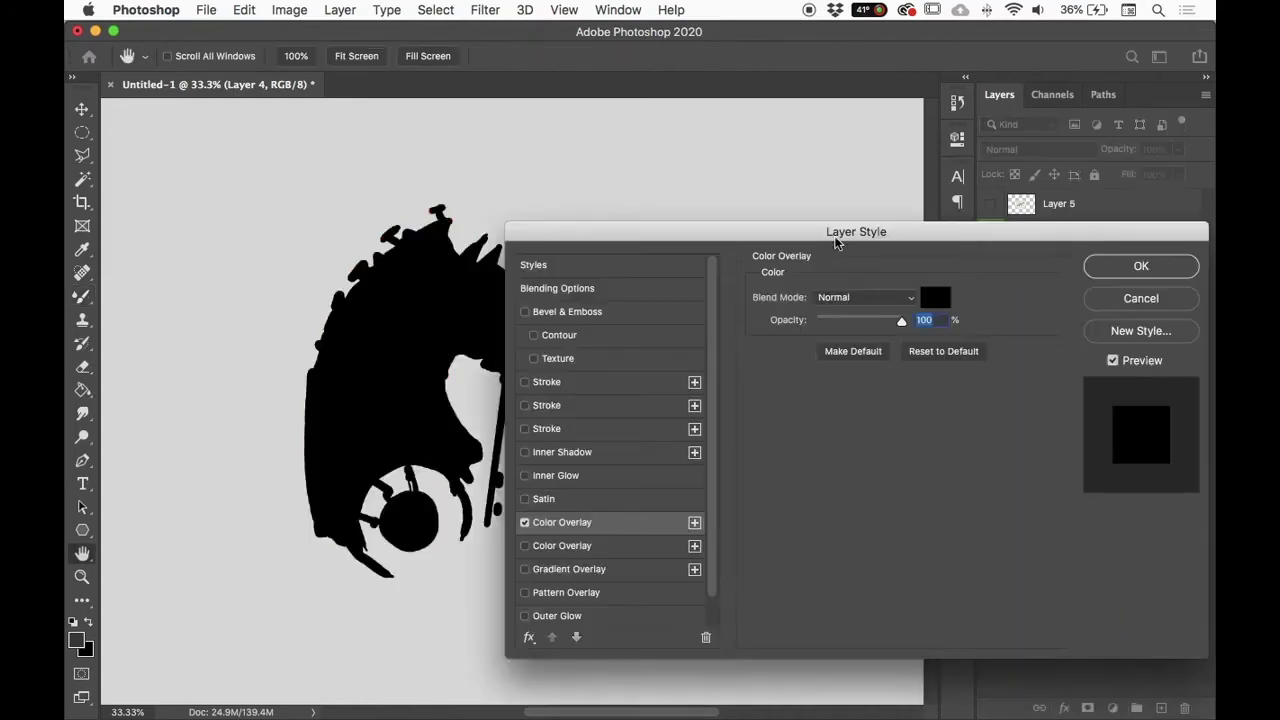
pyautogui.moveTo(842, 232); pyautogui.dragTo(962, 187)
pyautogui.click(1054, 258)
pyautogui.moveTo(379, 333); pyautogui.dragTo(255, 359)
pyautogui.click(298, 293)
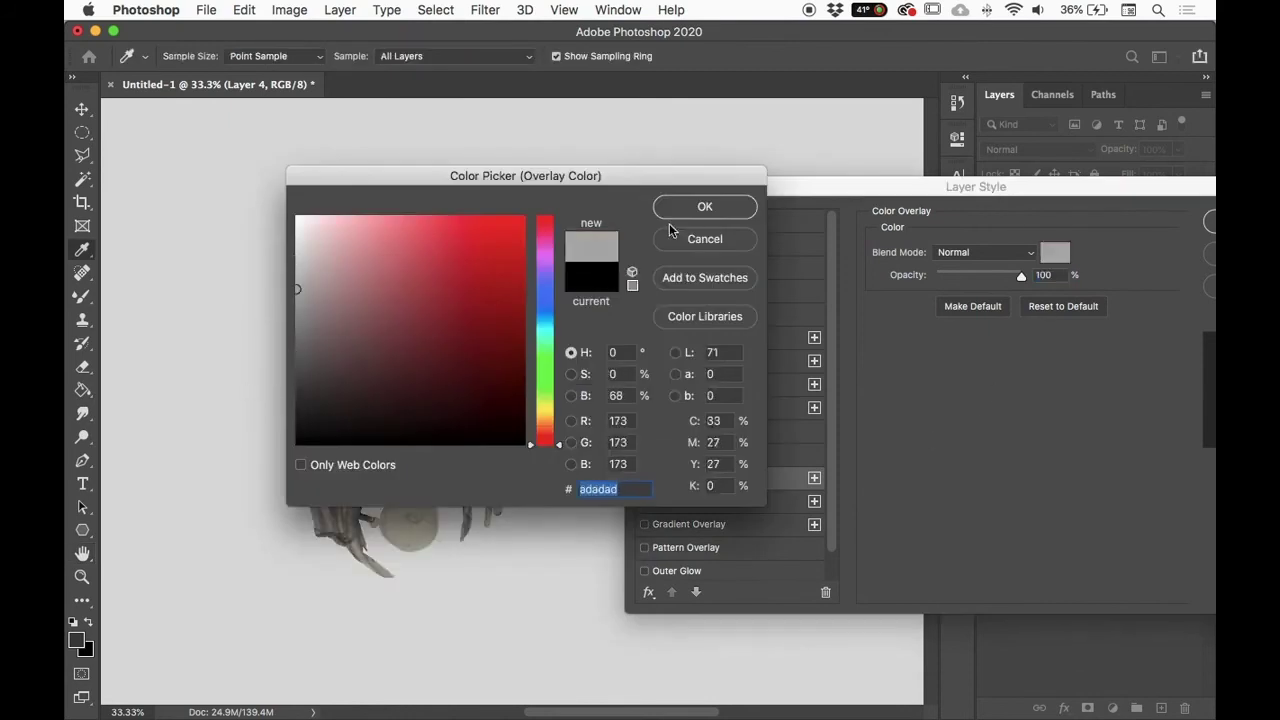
pyautogui.click(676, 210)
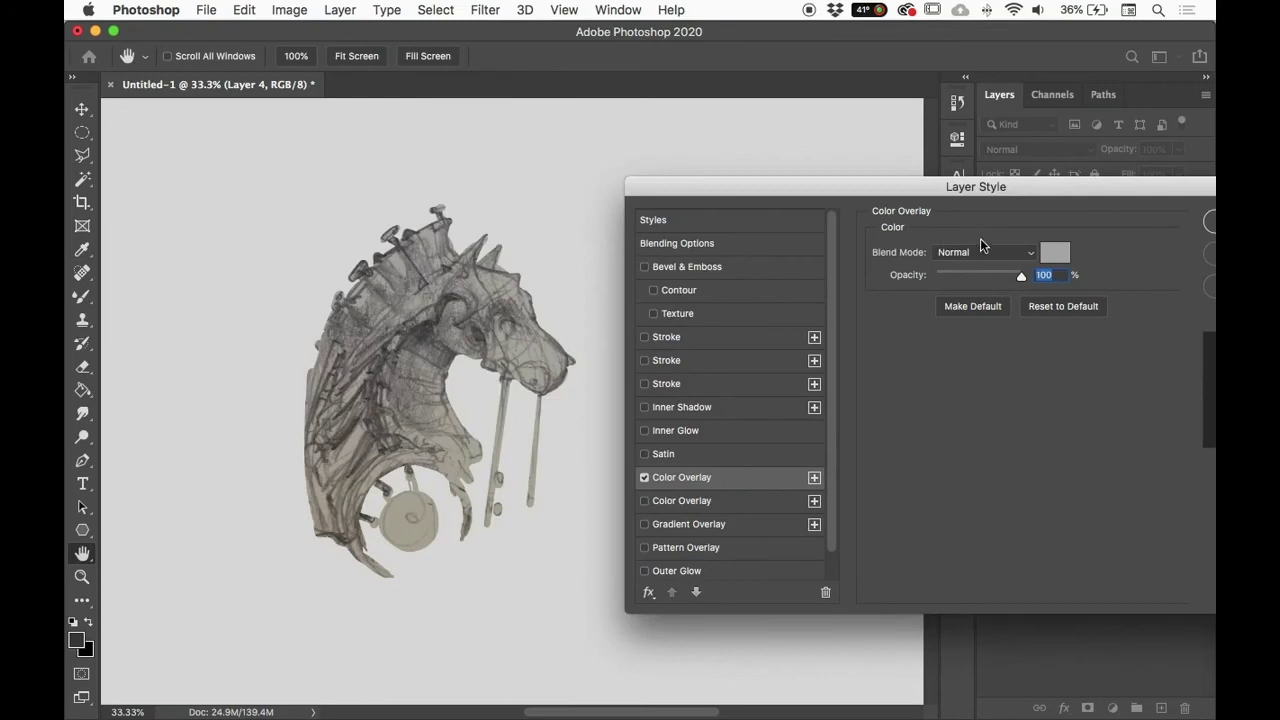
# Step: Darken Layer 4's overlay colour to grey 676767 and apply the layer style
pyautogui.click(1055, 253)
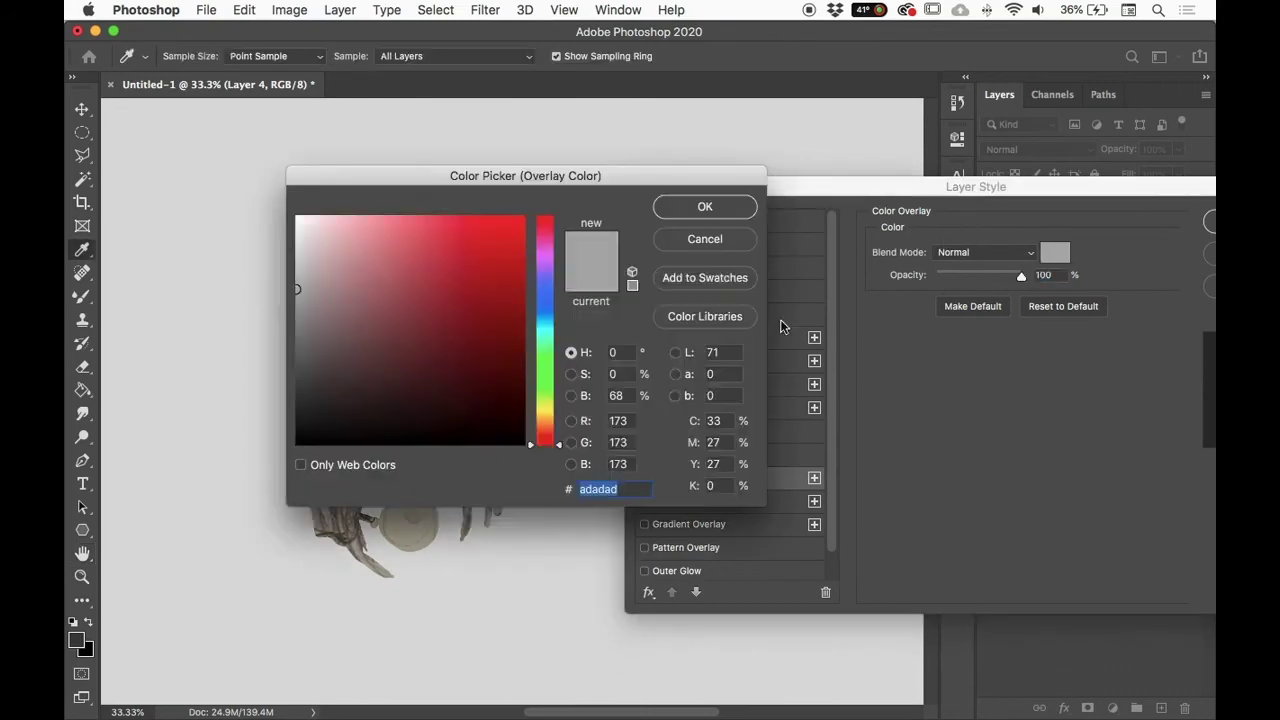
pyautogui.moveTo(527, 180); pyautogui.dragTo(786, 173)
pyautogui.write('676767')
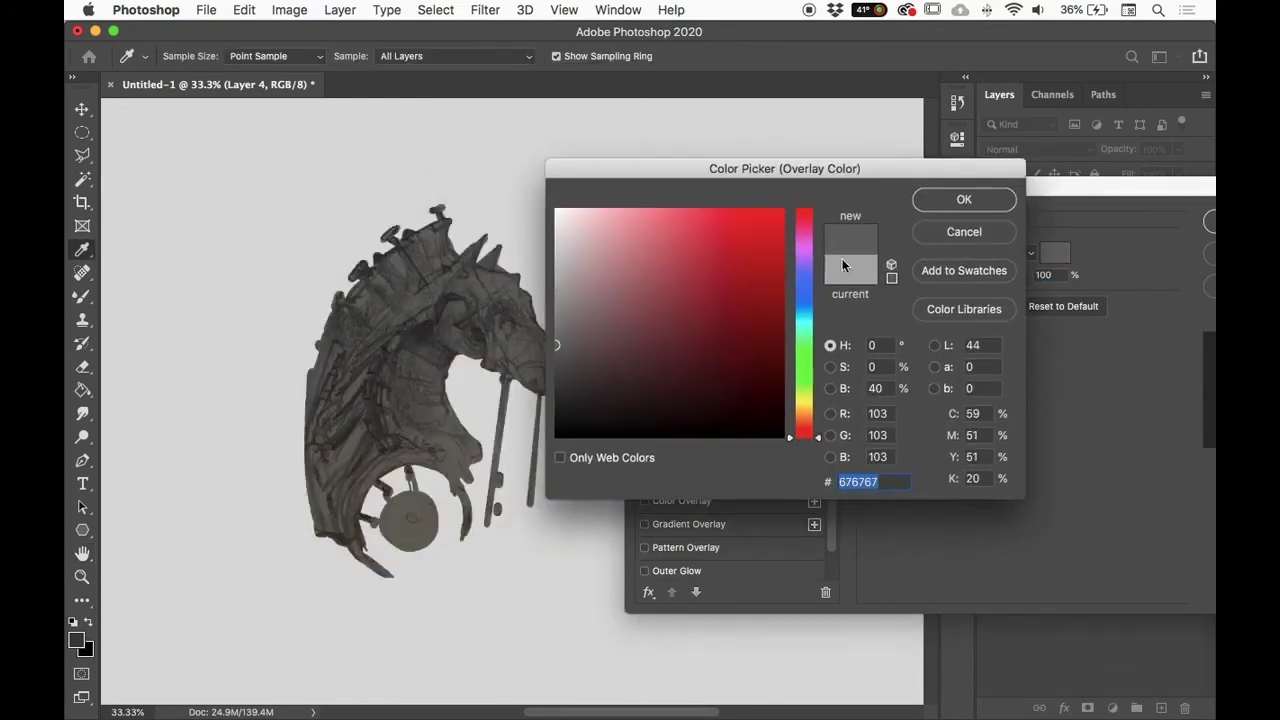
pyautogui.click(930, 207)
pyautogui.moveTo(1151, 191); pyautogui.dragTo(1056, 191)
pyautogui.click(1168, 222)
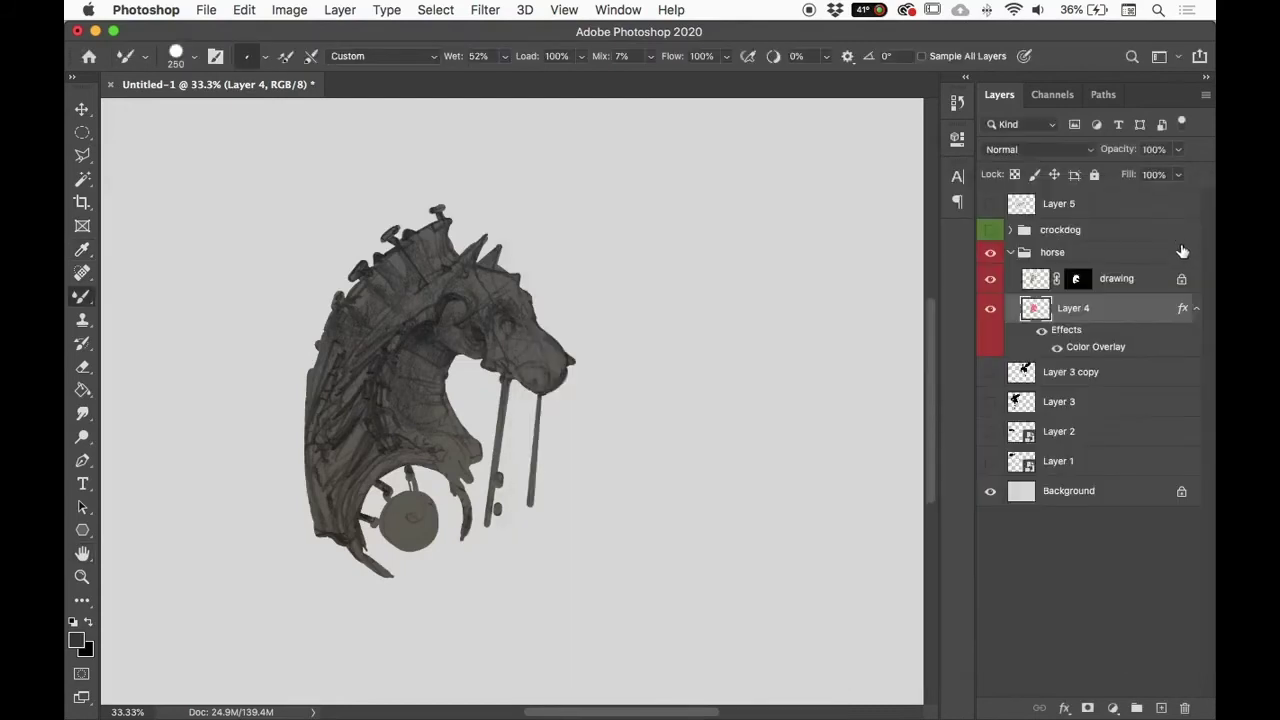
# Step: Toggle the drawing layer's visibility to inspect the horse silhouette, then collapse the horse group
pyautogui.click(991, 279)
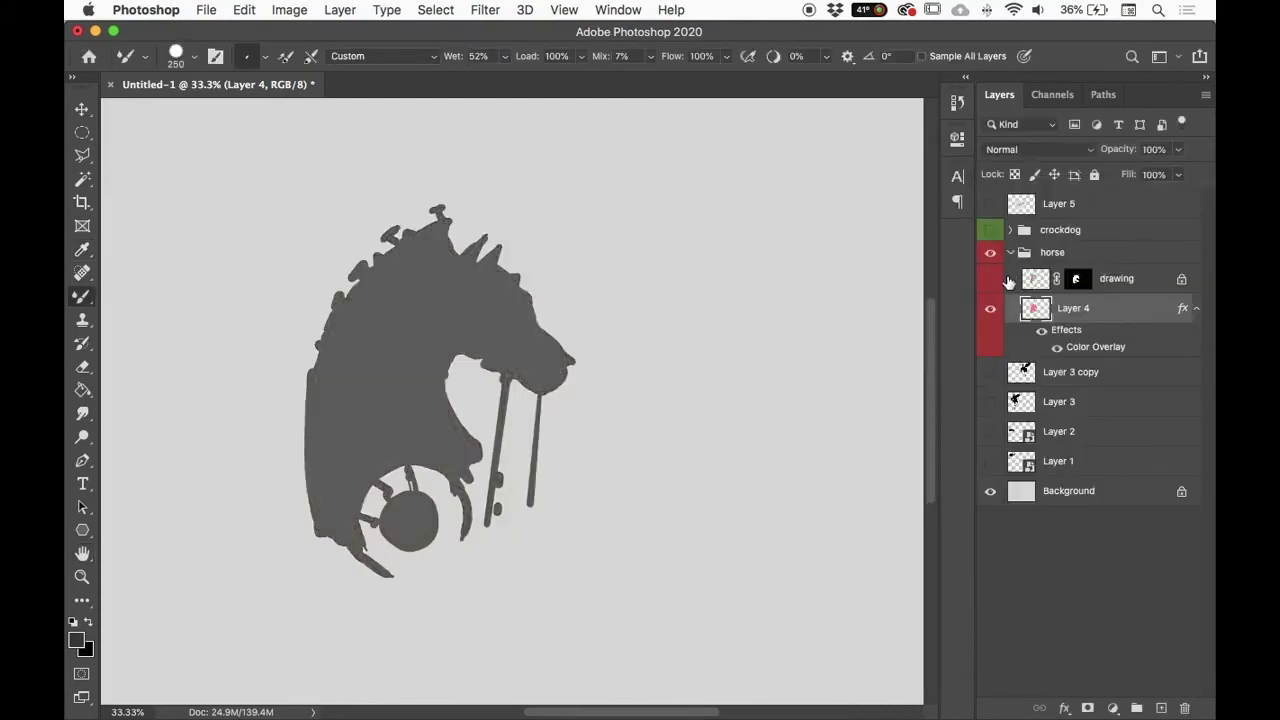
pyautogui.click(991, 279)
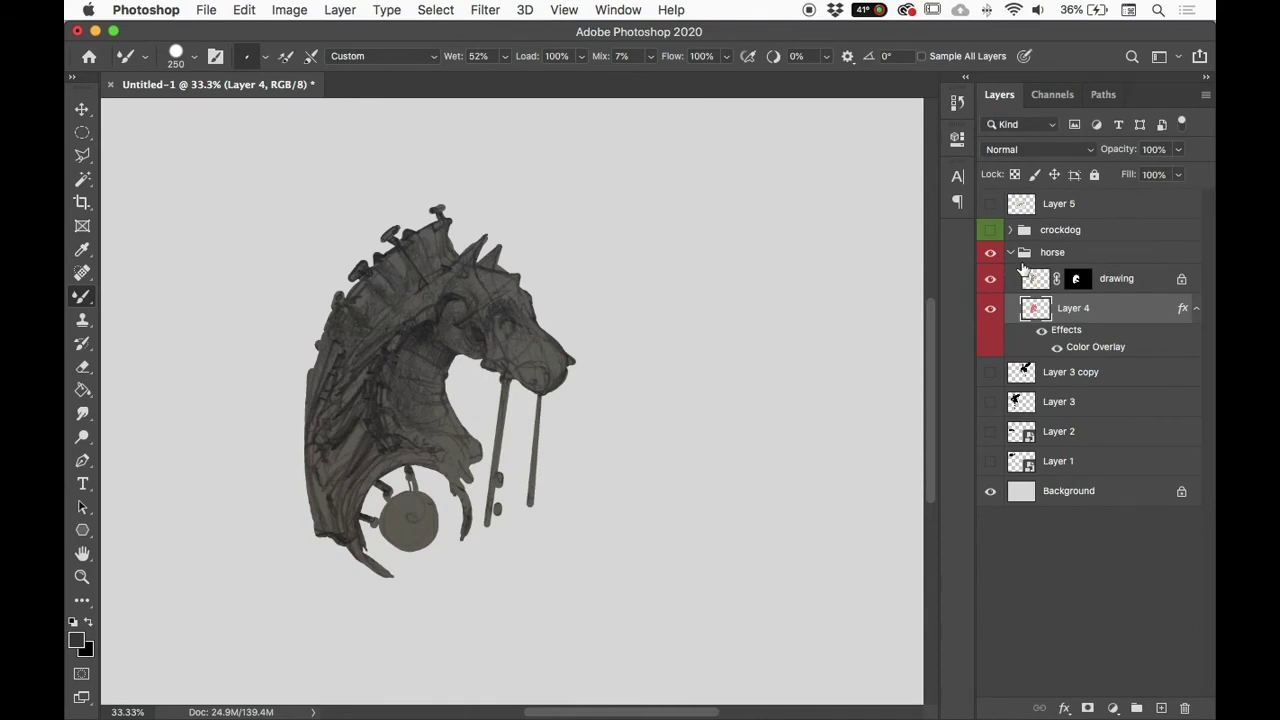
pyautogui.click(1011, 252)
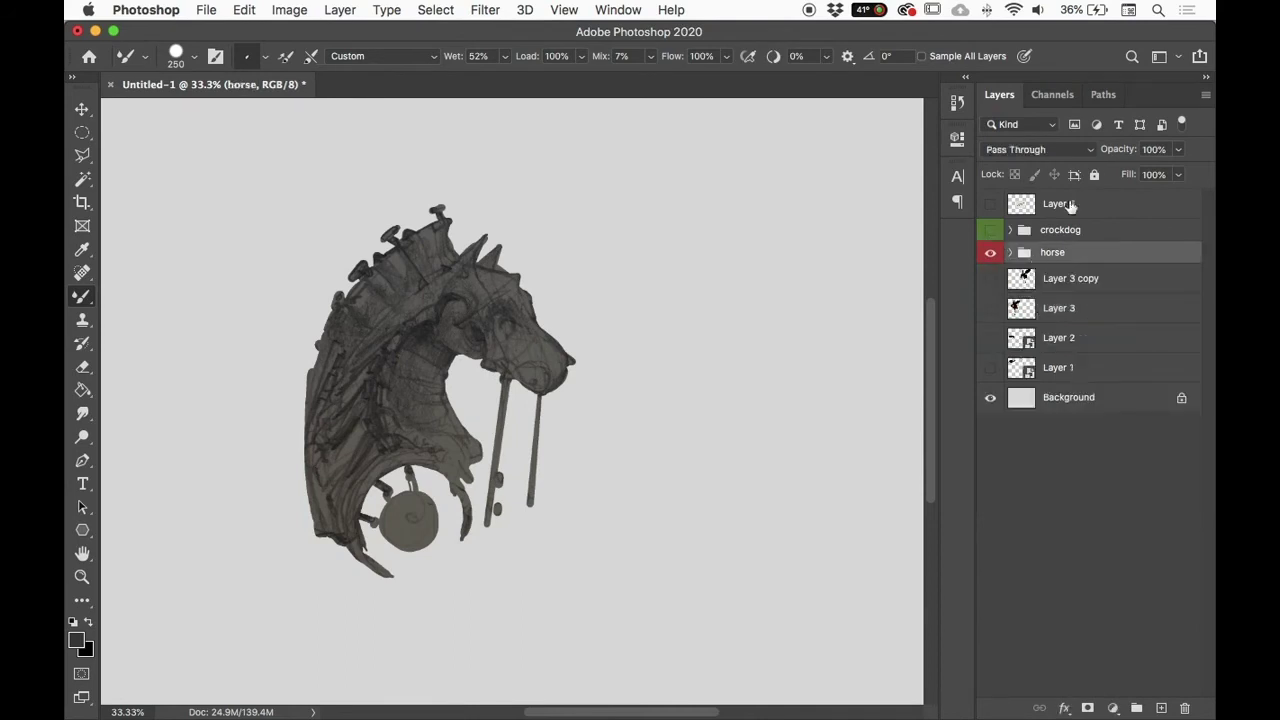
# Step: Hide the horse group, show the crockdog group and briefly expand it to review its layers
pyautogui.click(990, 252)
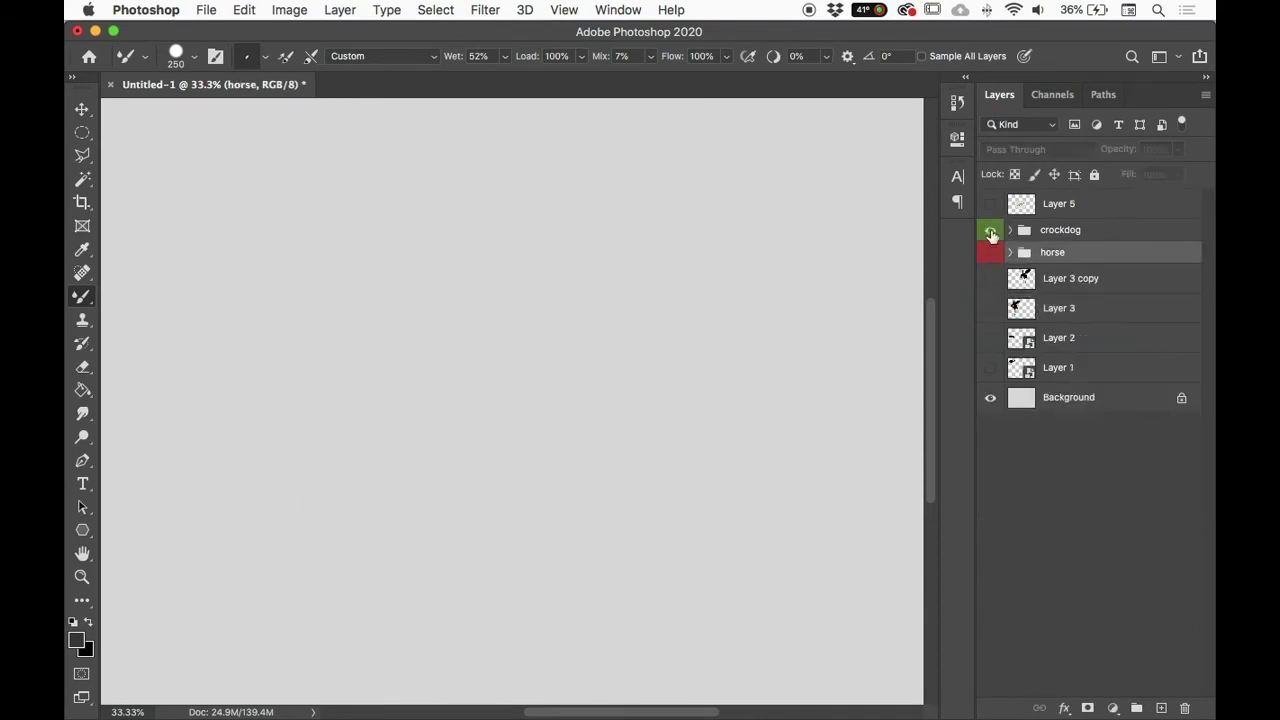
pyautogui.click(990, 230)
pyautogui.click(1010, 230)
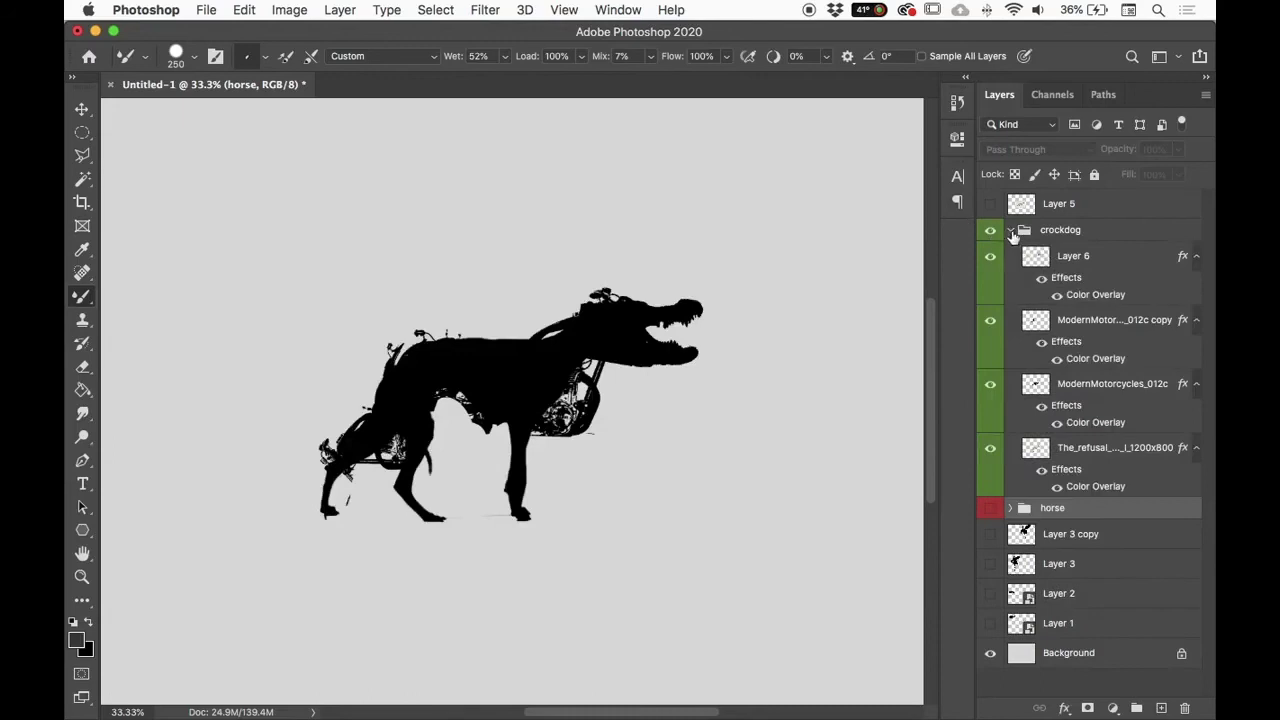
pyautogui.click(1013, 232)
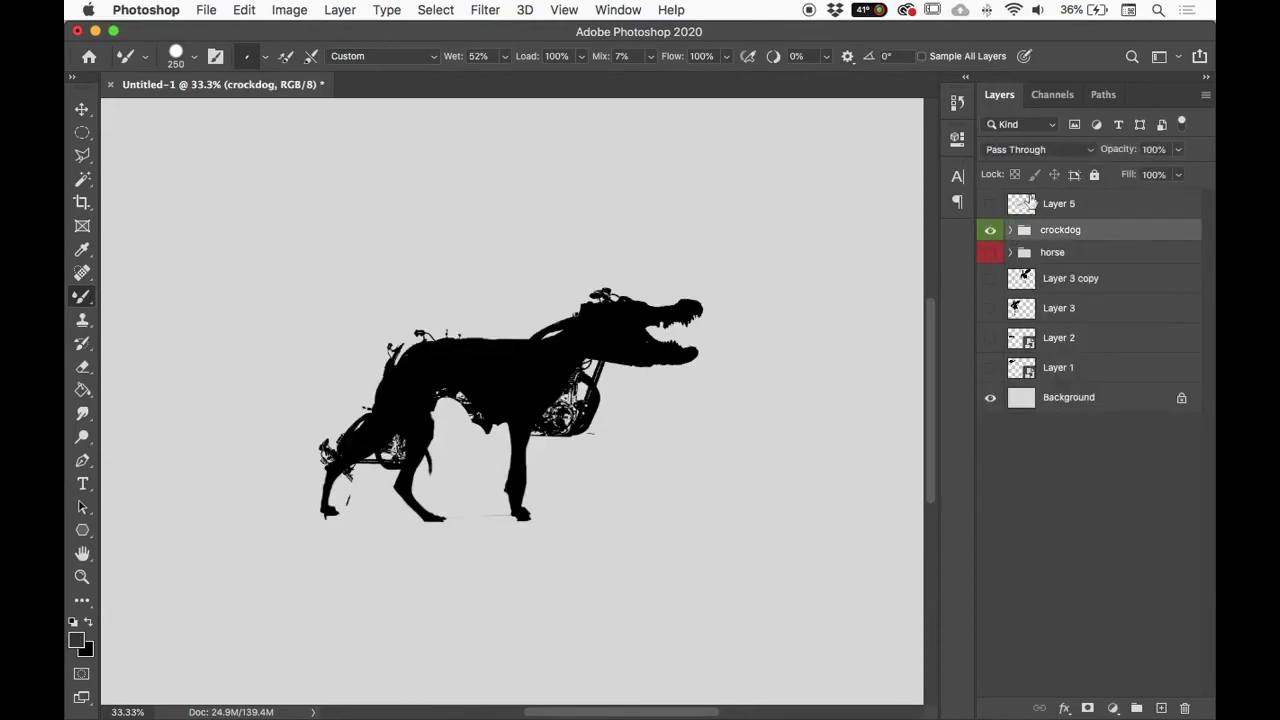
# Step: Preview Layer 5 by toggling its visibility, then delete the layer
pyautogui.click(990, 204)
pyautogui.click(990, 204)
pyautogui.click(1080, 204)
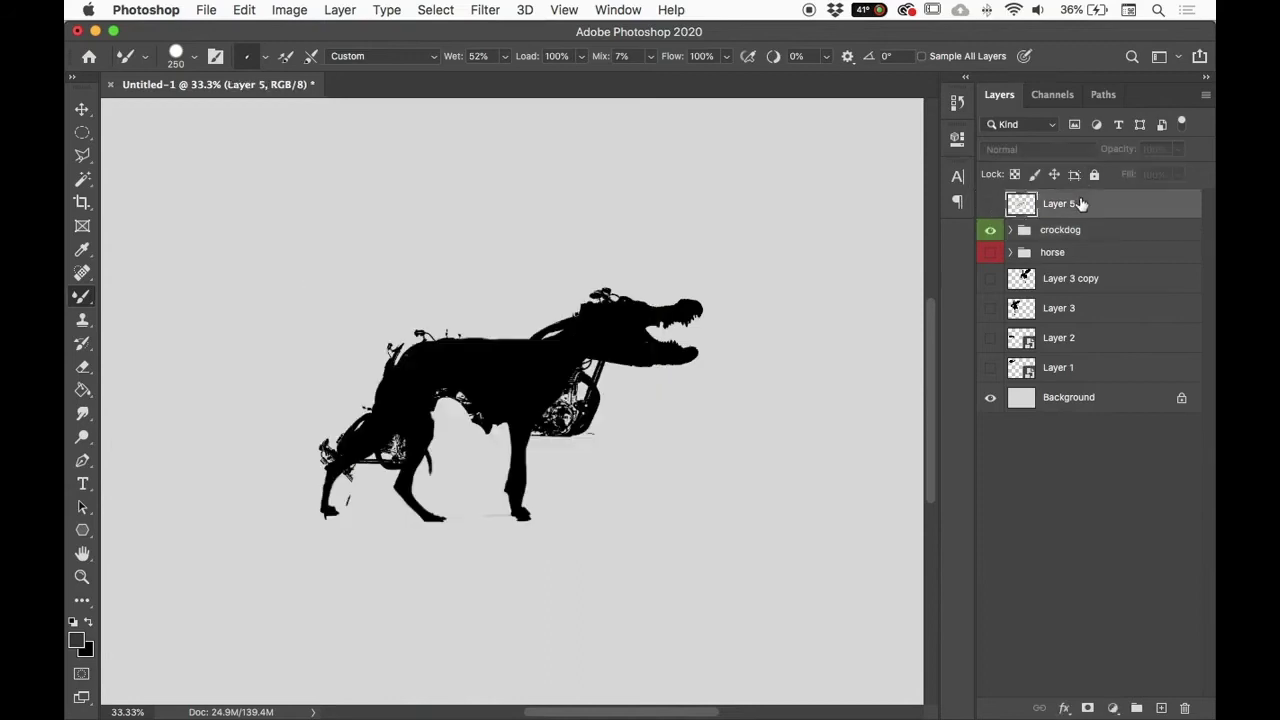
pyautogui.press('Delete')
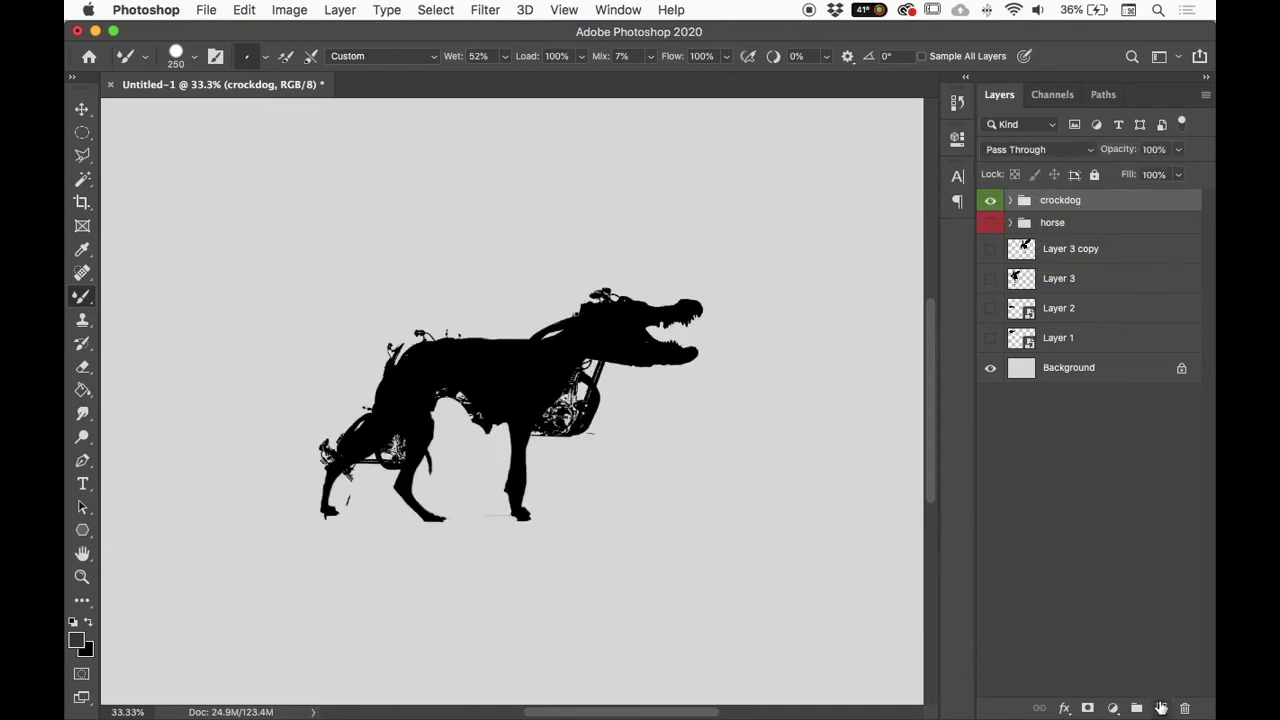
# Step: Create a new layer above the crockdog group and set up the Brush tool with a bright blue foreground colour
pyautogui.click(1160, 708)
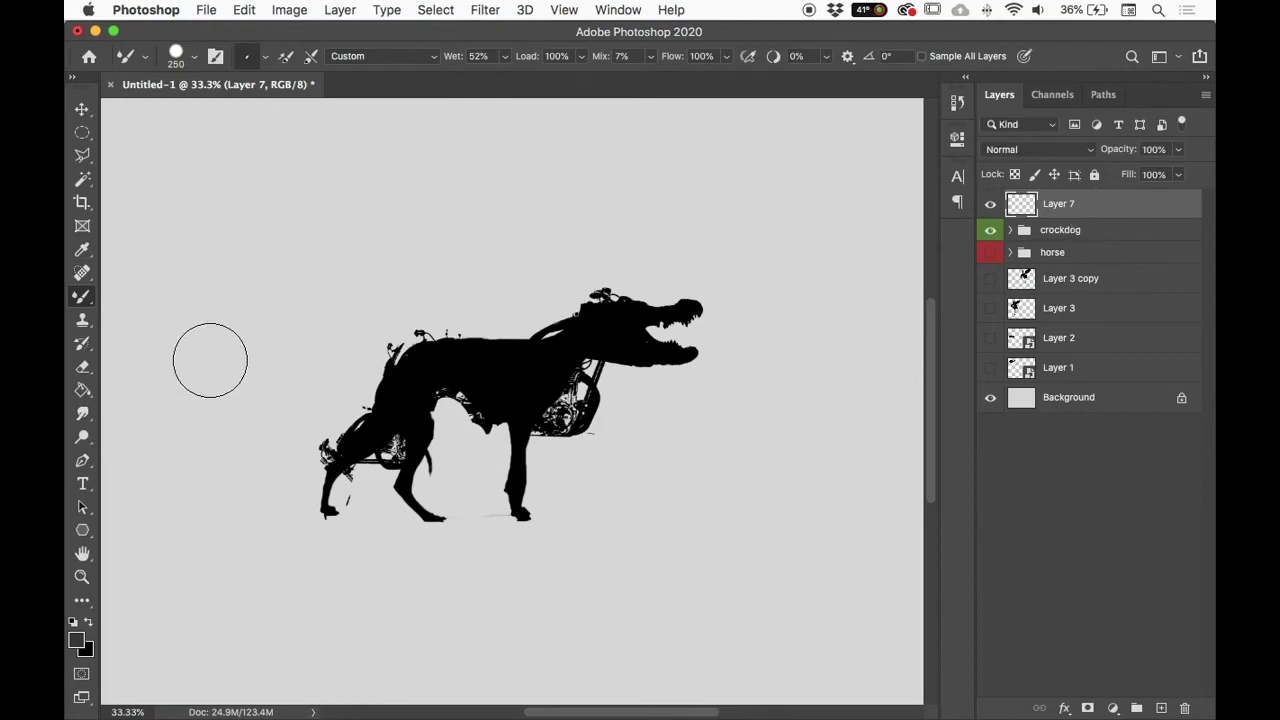
pyautogui.moveTo(80, 296); pyautogui.dragTo(134, 292)
pyautogui.click(78, 640)
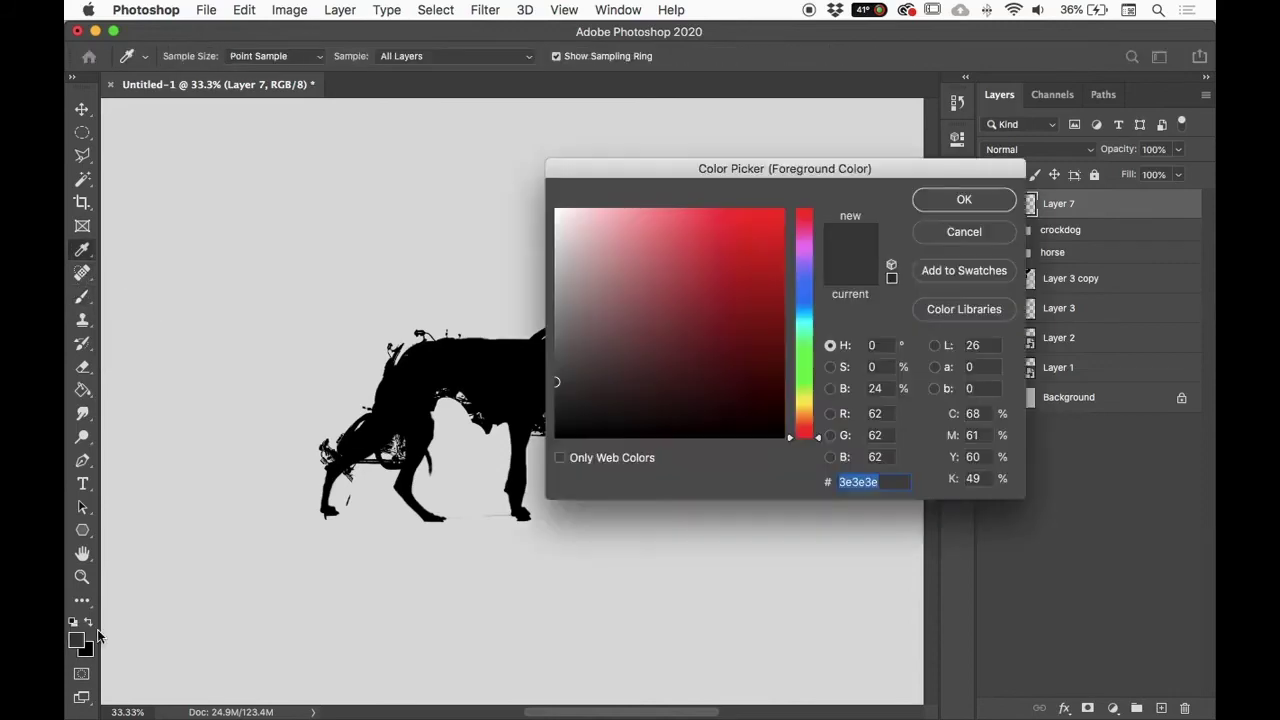
pyautogui.moveTo(799, 262)
pyautogui.mouseDown()
pyautogui.moveTo(803, 300)
pyautogui.moveTo(803, 281)
pyautogui.mouseUp()
pyautogui.click(782, 211)
pyautogui.click(958, 203)
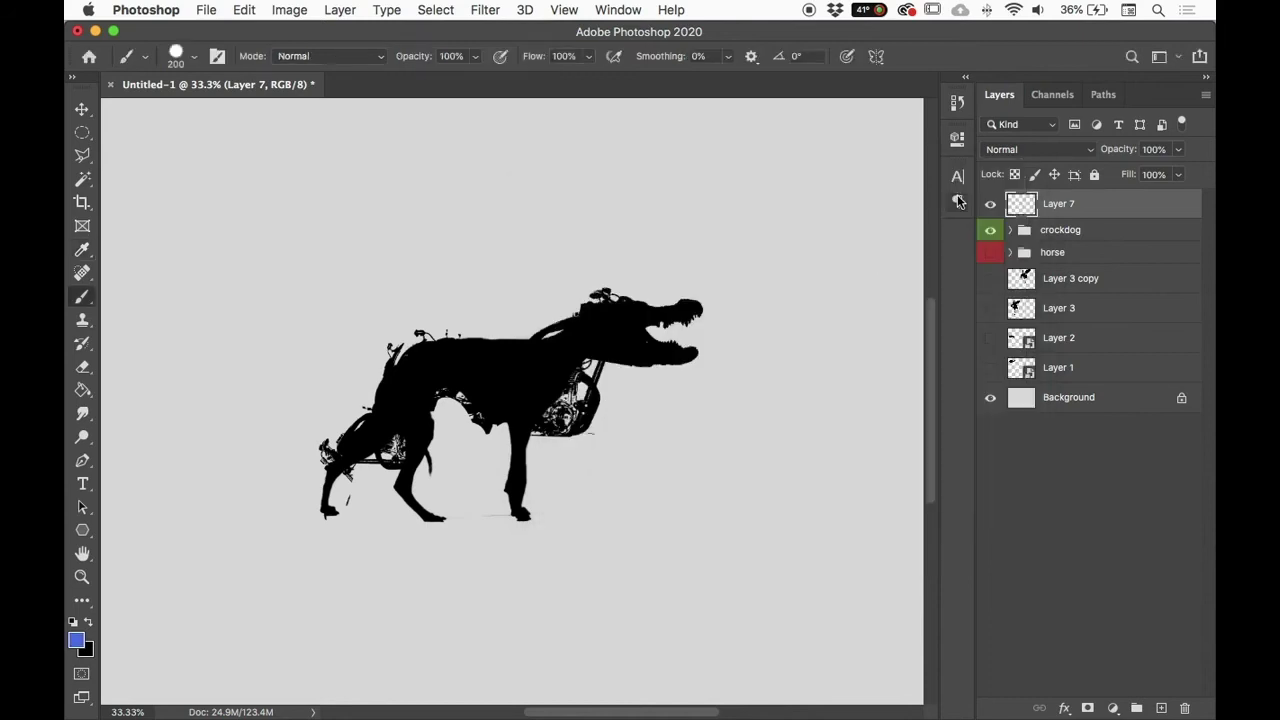
# Step: Paint long curving blue strokes across and beyond the crockdog silhouette on Layer 7 with the Hard Round Pressure Size brush
pyautogui.moveTo(318, 395)
pyautogui.mouseDown()
pyautogui.moveTo(400, 329)
pyautogui.moveTo(591, 457)
pyautogui.moveTo(785, 462)
pyautogui.mouseUp()
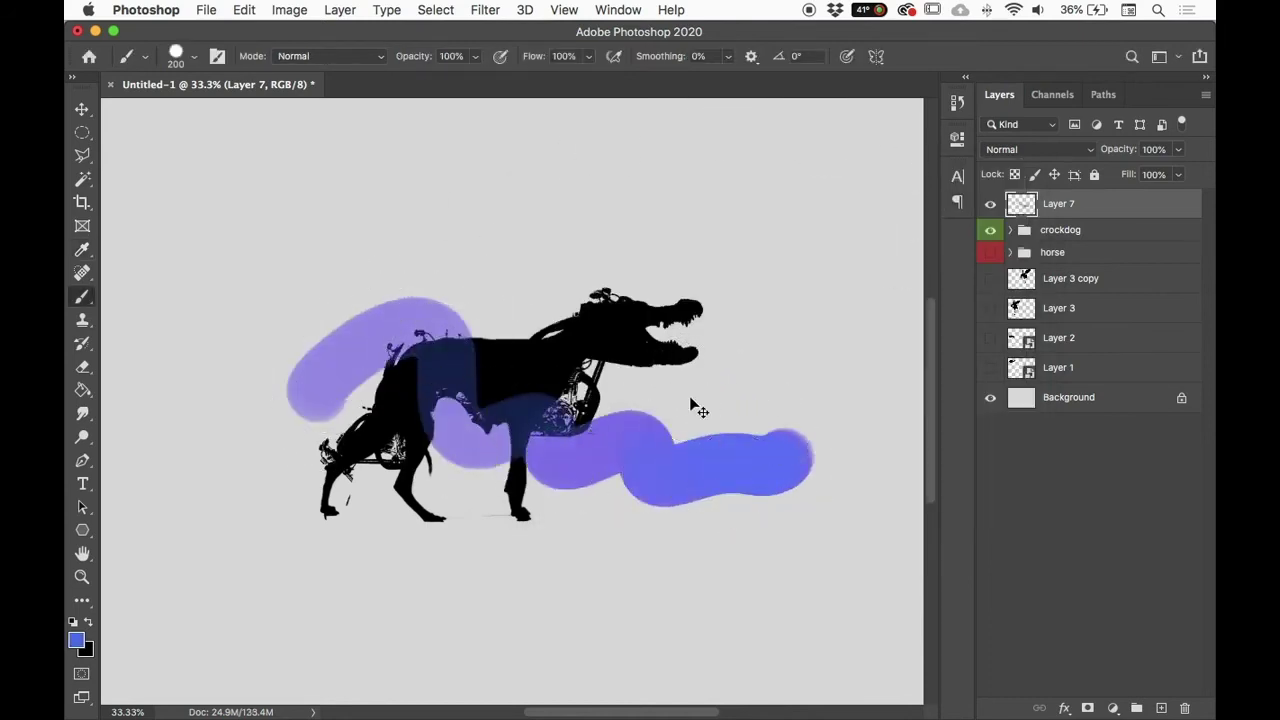
pyautogui.hotkey('ctrl', 'z')
pyautogui.rightClick(647, 357)
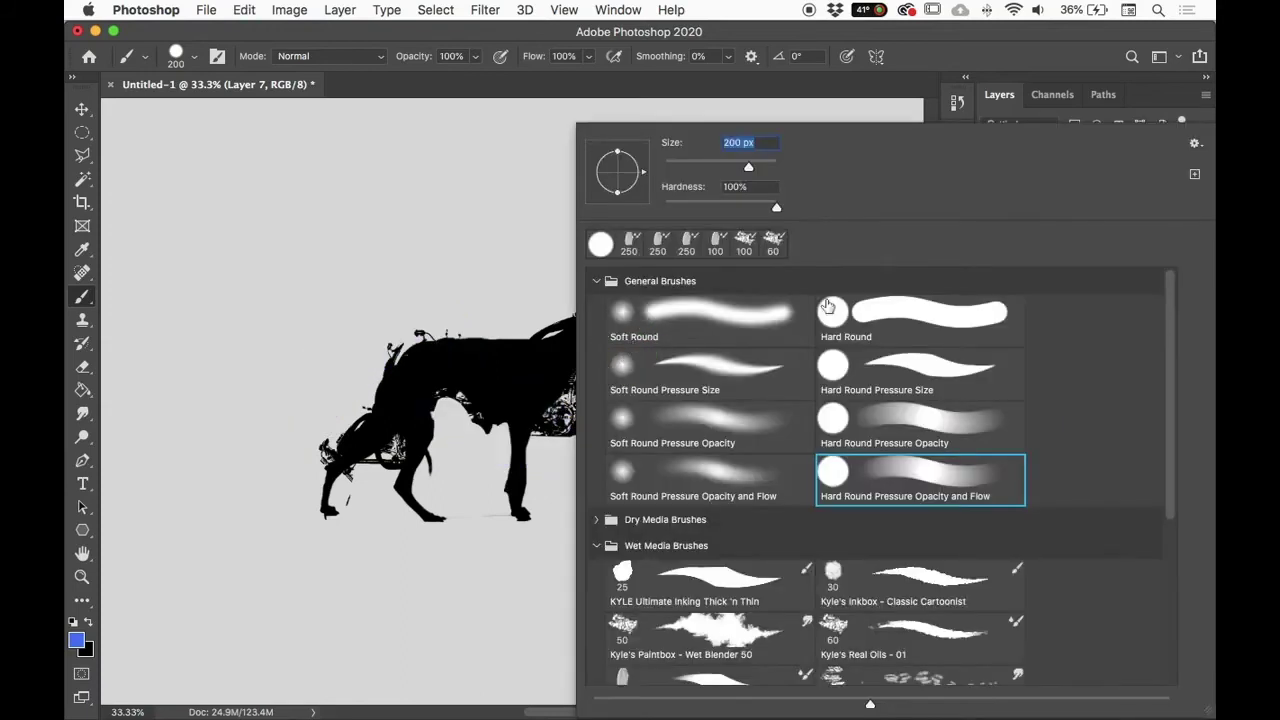
pyautogui.click(937, 373)
pyautogui.moveTo(280, 349)
pyautogui.mouseDown()
pyautogui.moveTo(409, 317)
pyautogui.moveTo(429, 400)
pyautogui.moveTo(864, 437)
pyautogui.mouseUp()
pyautogui.moveTo(758, 257)
pyautogui.mouseDown()
pyautogui.moveTo(549, 334)
pyautogui.moveTo(234, 480)
pyautogui.mouseUp()
pyautogui.click(990, 205)
pyautogui.click(989, 206)
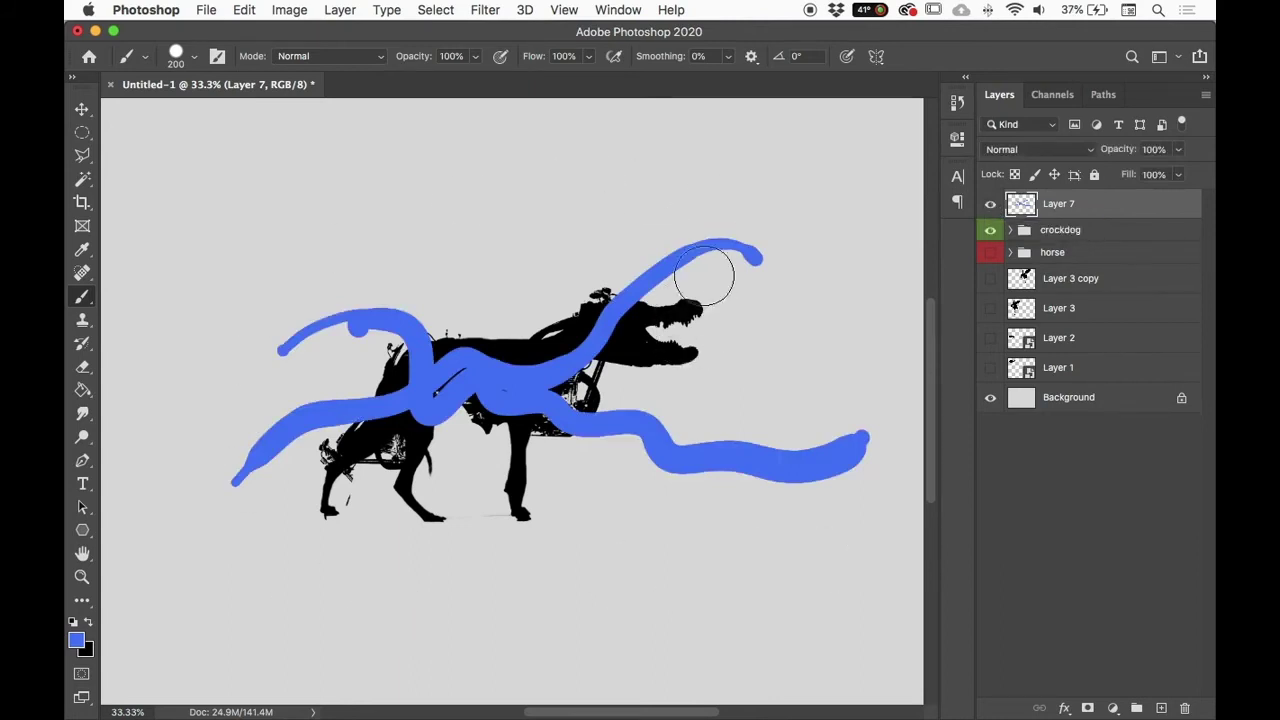
# Step: Clip Layer 7 to the crockdog group with a clipping mask and briefly expand the group to review its layers
pyautogui.press('super+equal')
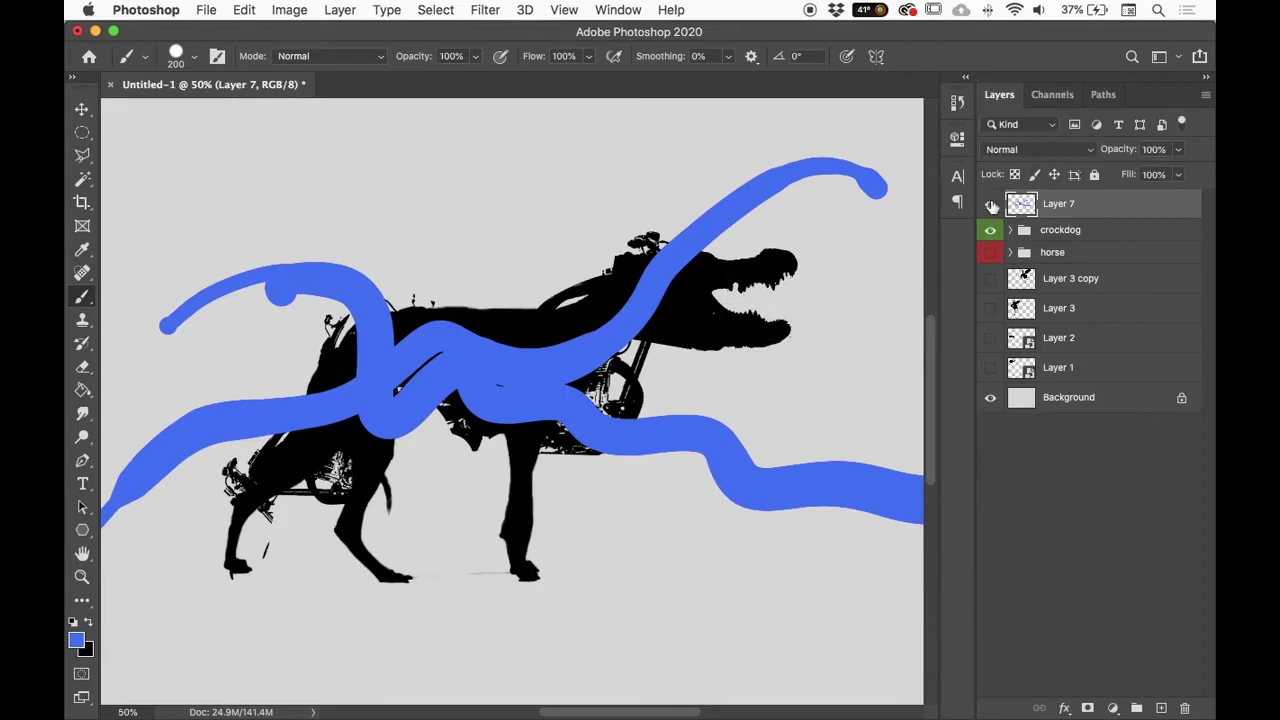
pyautogui.rightClick(1091, 210)
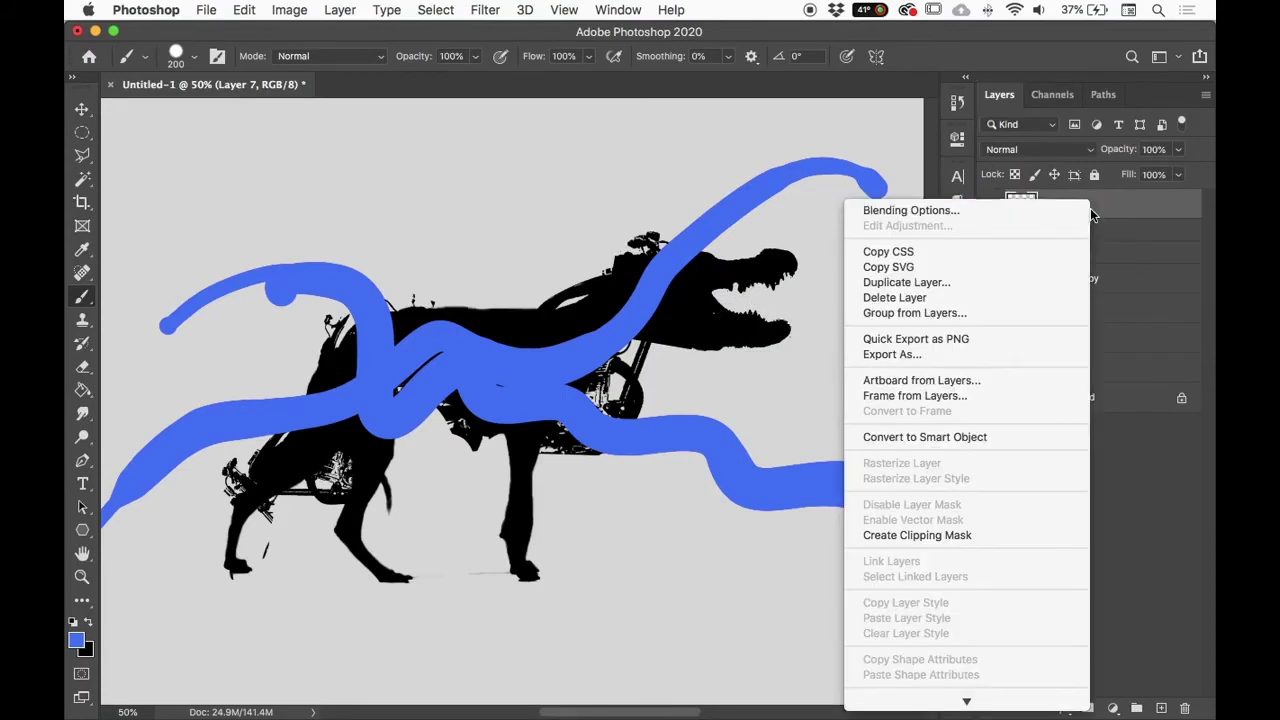
pyautogui.click(990, 537)
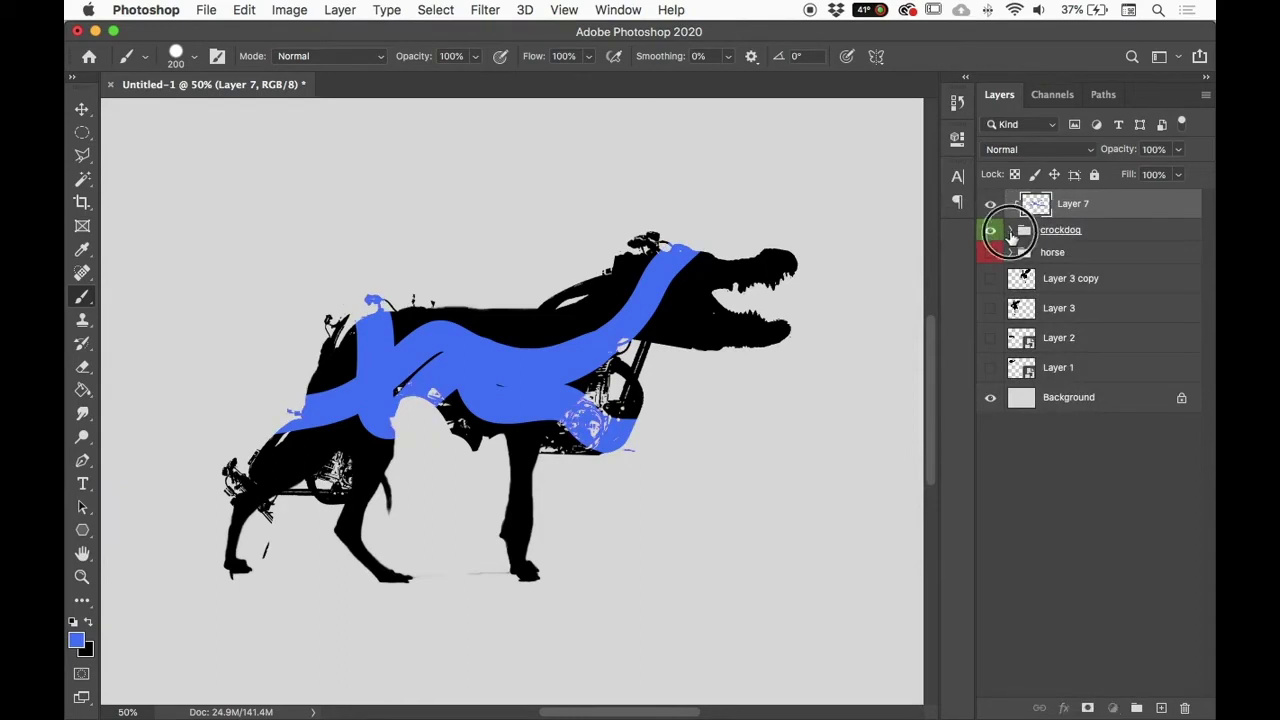
pyautogui.click(1023, 232)
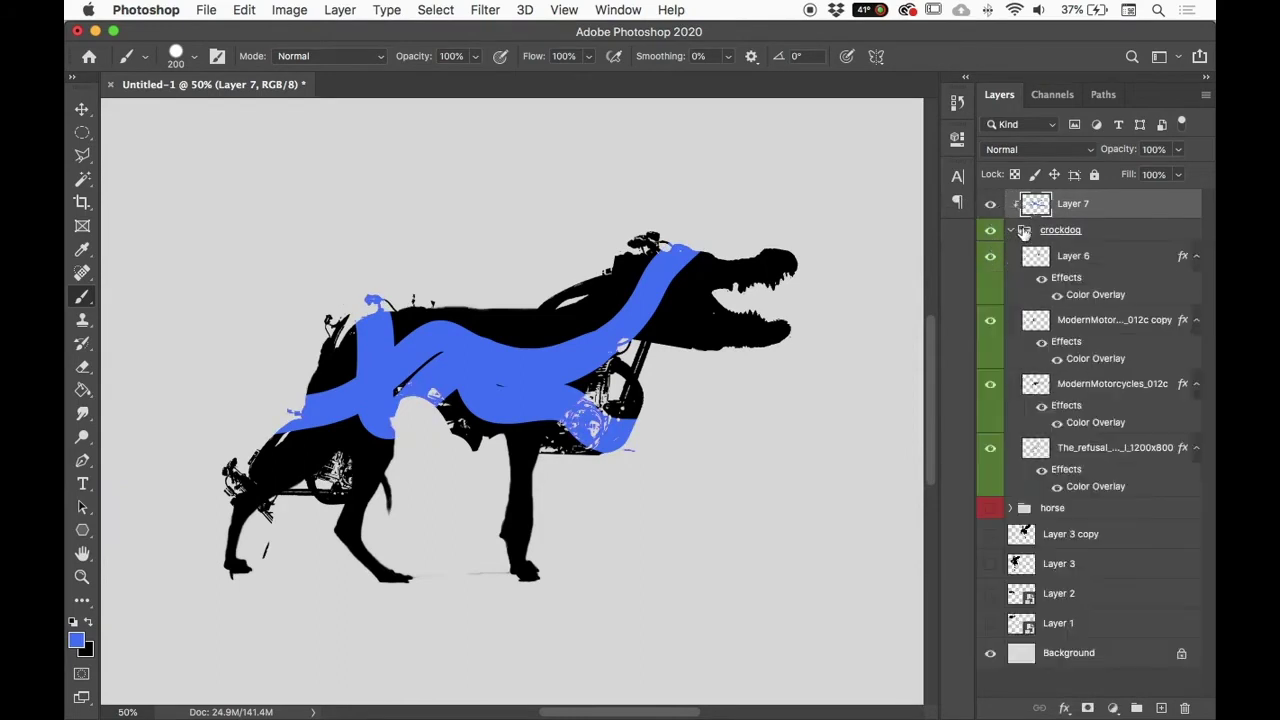
pyautogui.click(1015, 231)
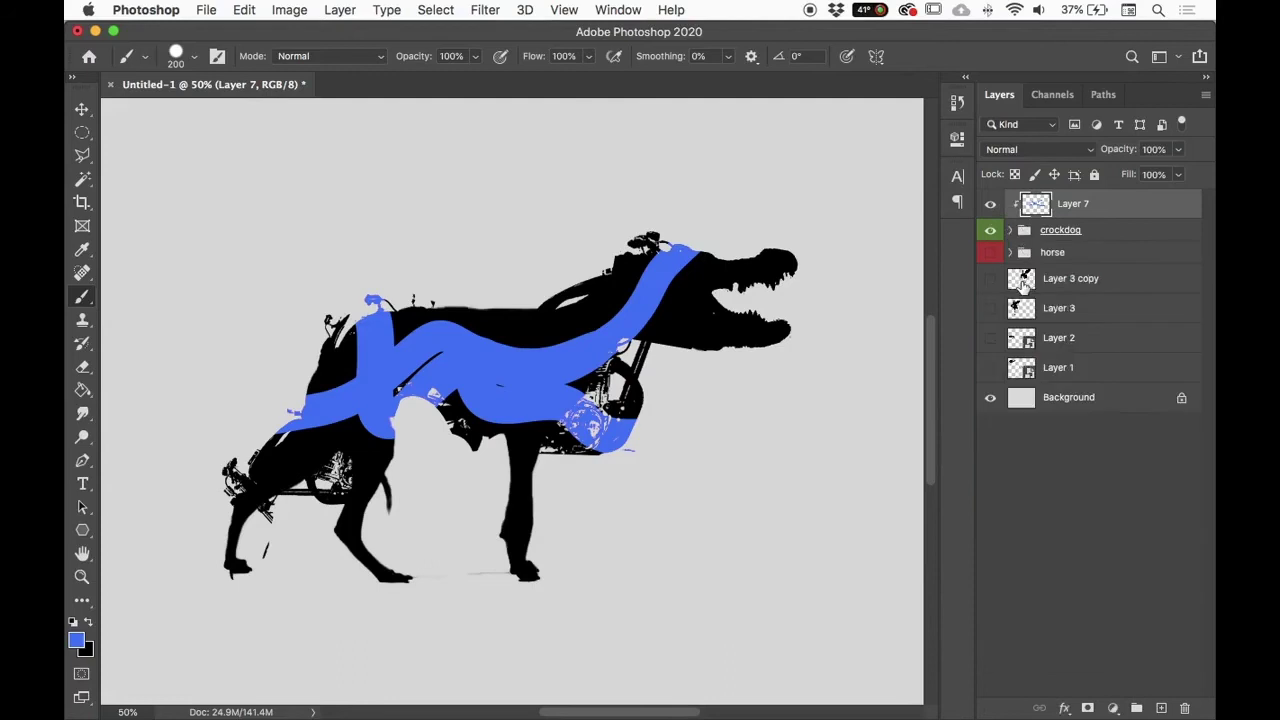
# Step: Paint blue stripes over the crockdog's head, neck, body, legs and hindquarters on the clipped Layer 7
pyautogui.moveTo(770, 262); pyautogui.dragTo(686, 386)
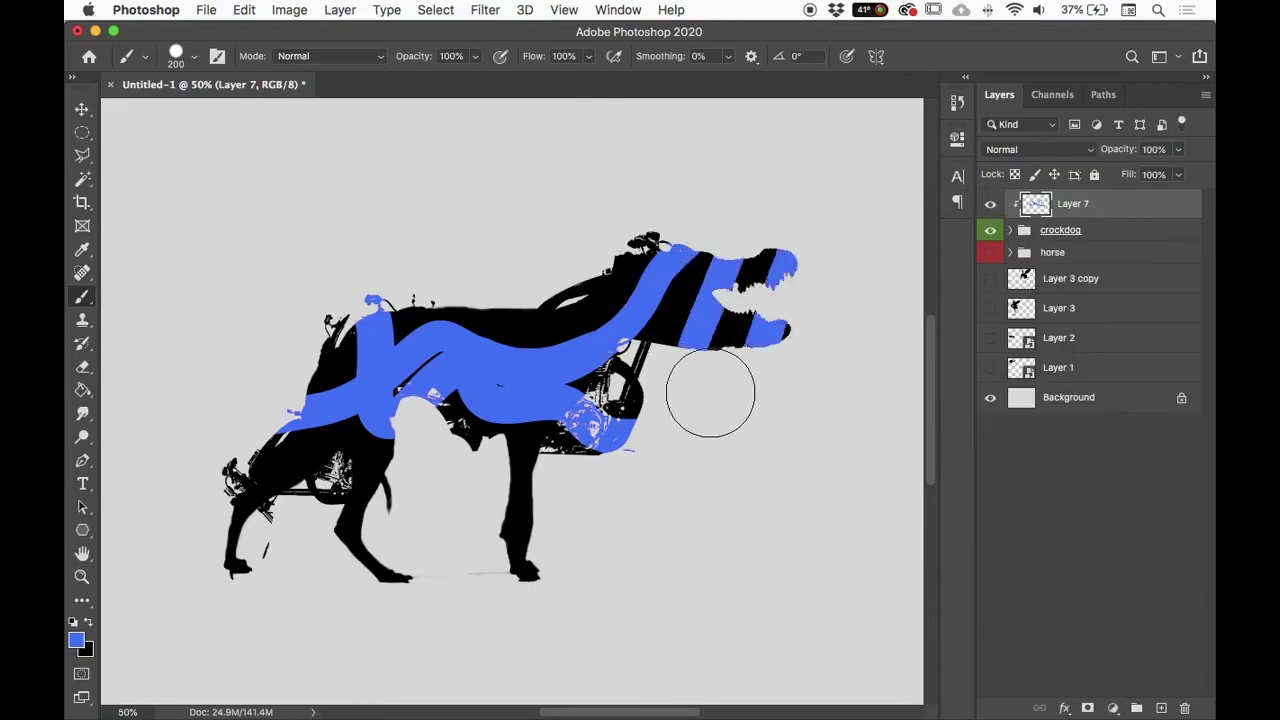
pyautogui.moveTo(616, 258); pyautogui.dragTo(638, 420)
pyautogui.moveTo(540, 305); pyautogui.dragTo(520, 525)
pyautogui.moveTo(345, 520); pyautogui.dragTo(362, 555)
pyautogui.moveTo(238, 560); pyautogui.dragTo(240, 572)
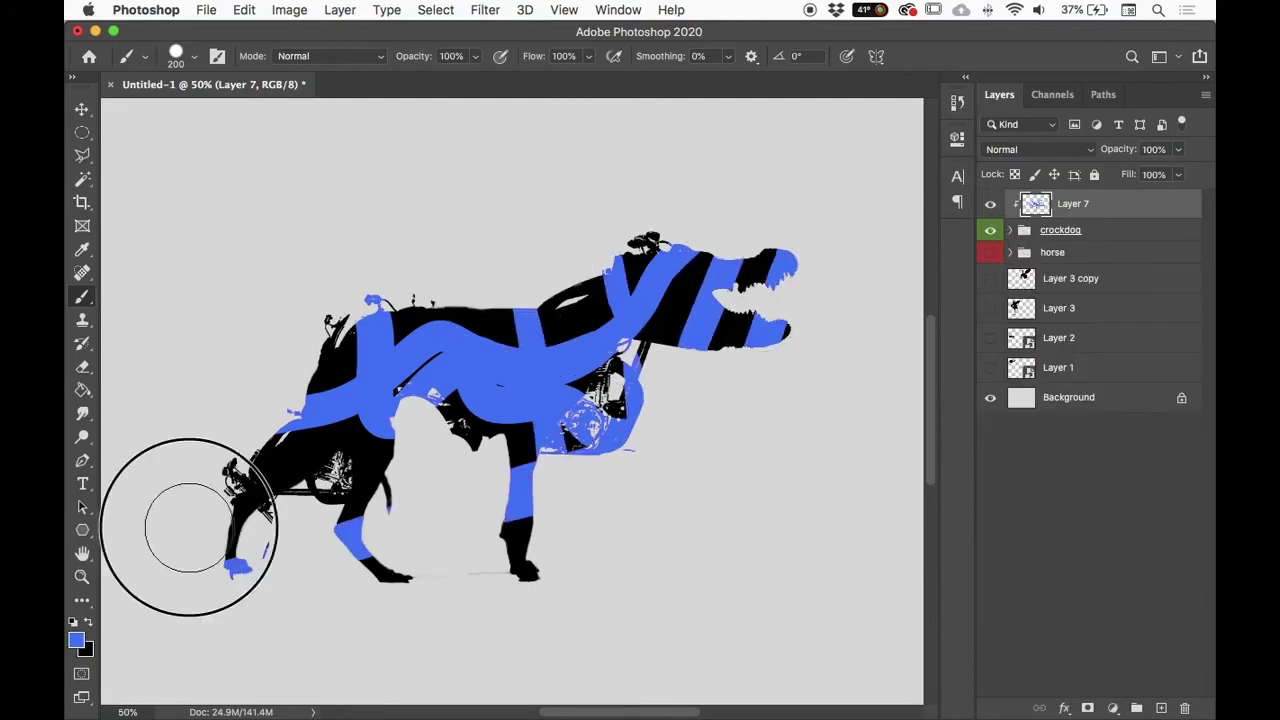
pyautogui.moveTo(248, 493); pyautogui.dragTo(378, 430)
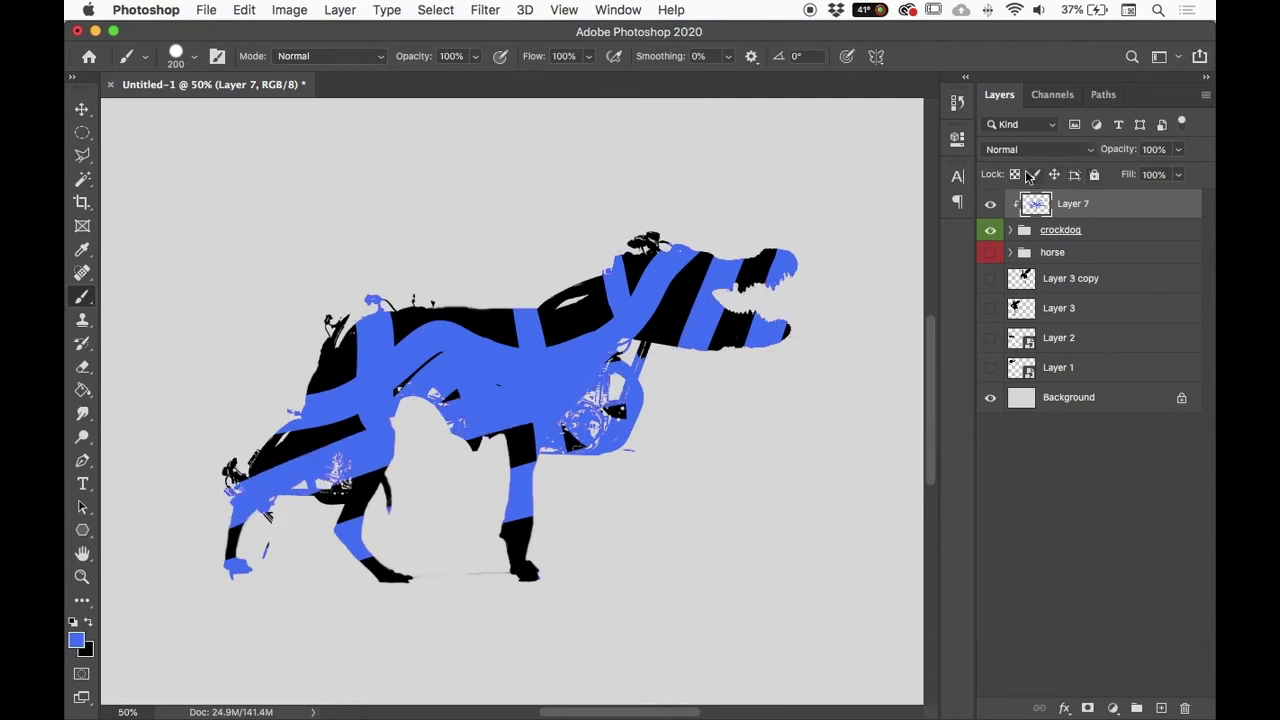
# Step: Try moving the crockdog group below Layer 3 copy, undo the move, and reselect Layer 7 and the group in turn
pyautogui.moveTo(1095, 229)
pyautogui.mouseDown()
pyautogui.moveTo(1110, 229)
pyautogui.moveTo(1100, 296)
pyautogui.mouseUp()
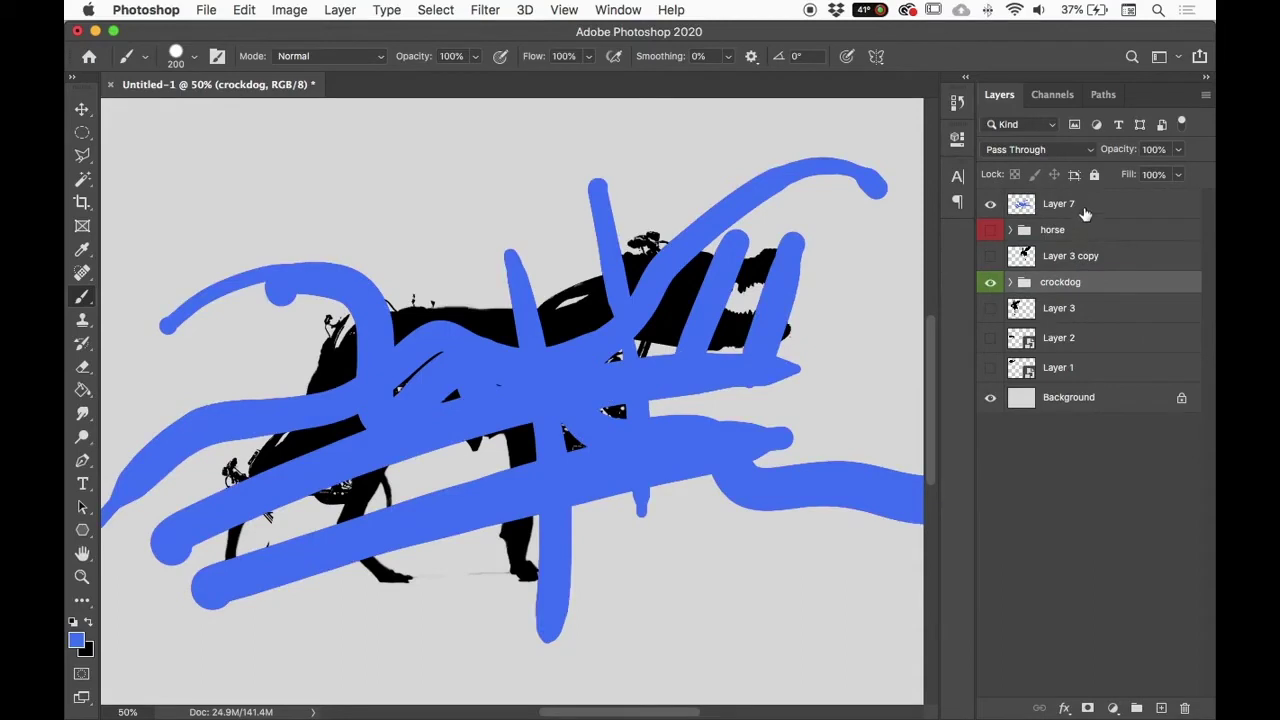
pyautogui.press('super+z')
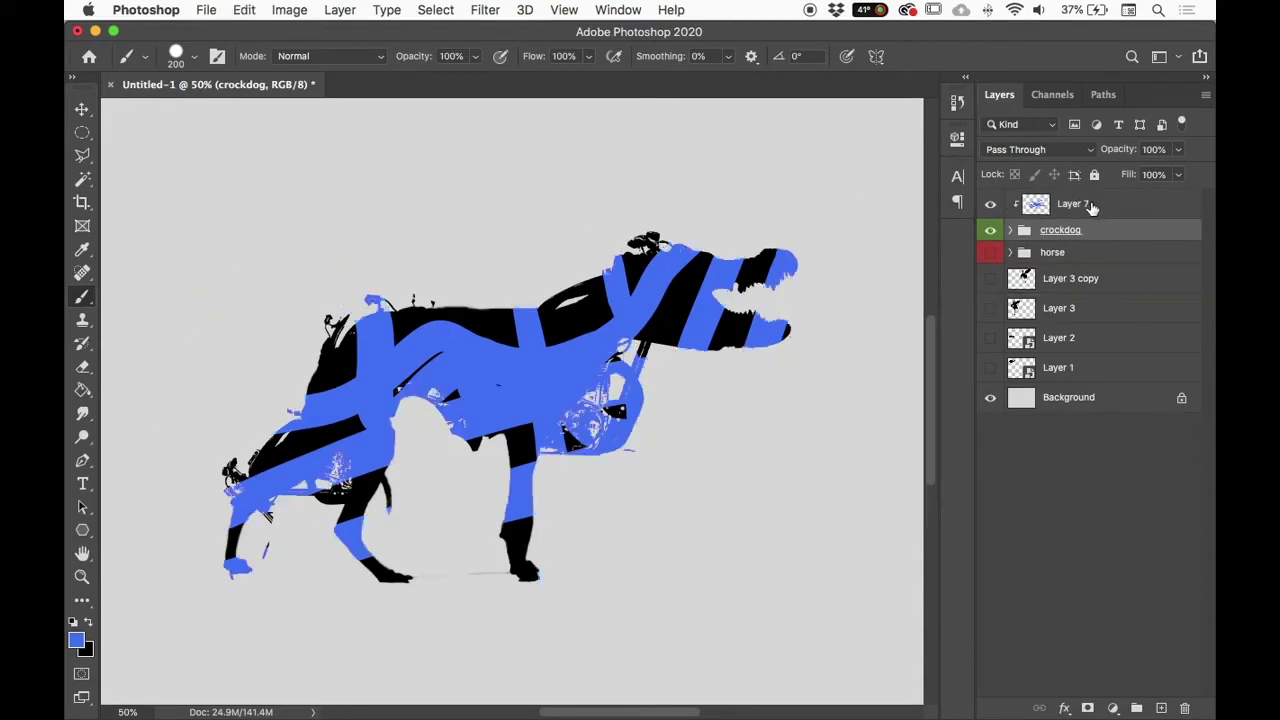
pyautogui.click(1106, 206)
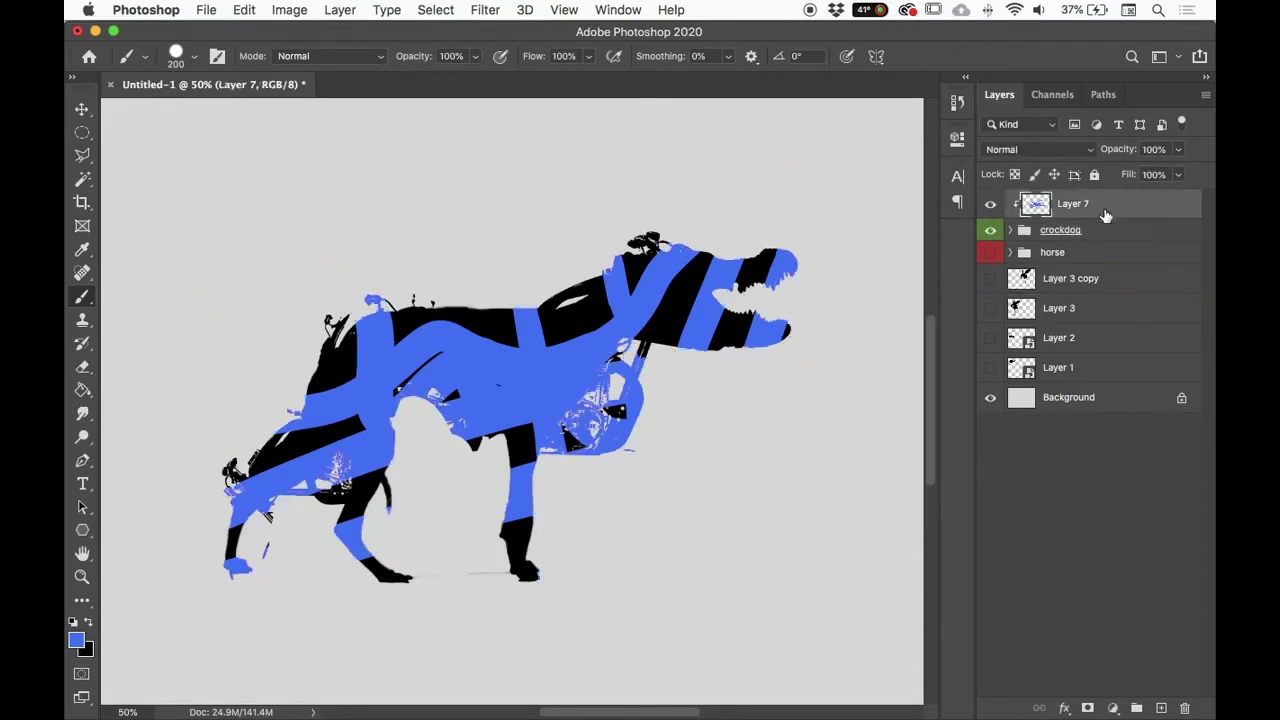
pyautogui.click(1092, 236)
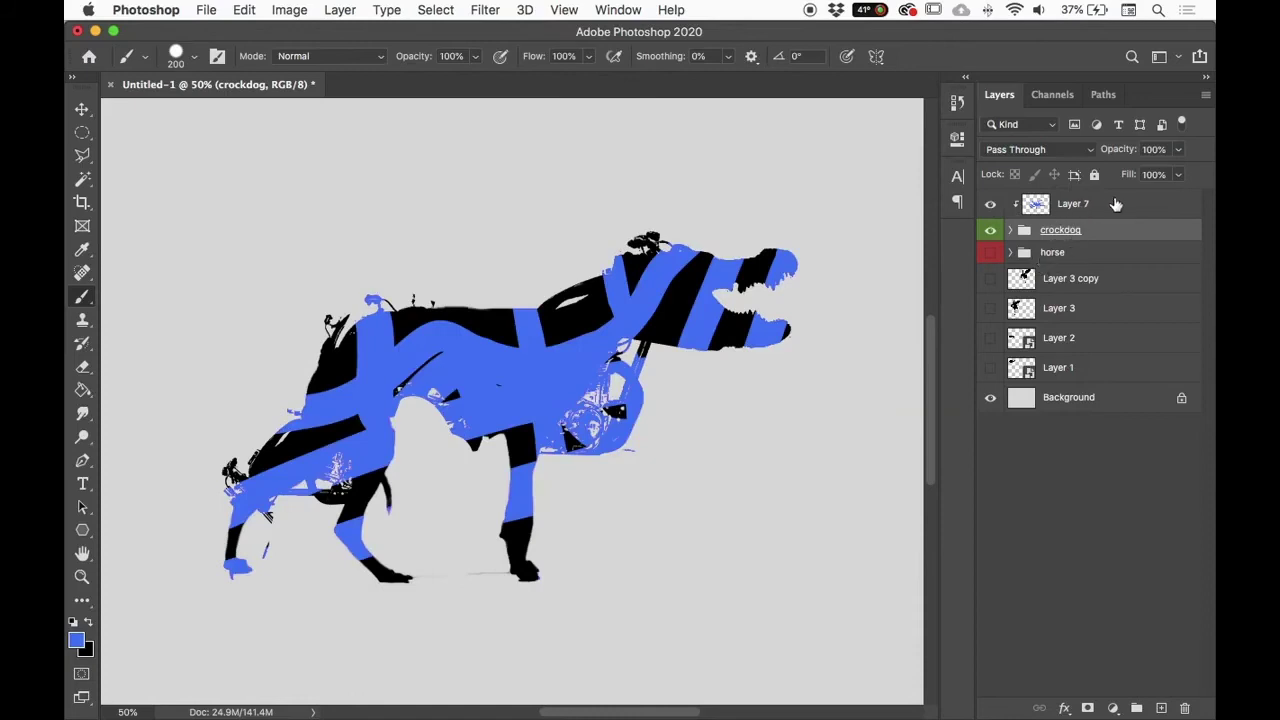
# Step: Add a new Layer 8 above Layer 7 and clip it to the crockdog group with a clipping mask
pyautogui.click(1088, 204)
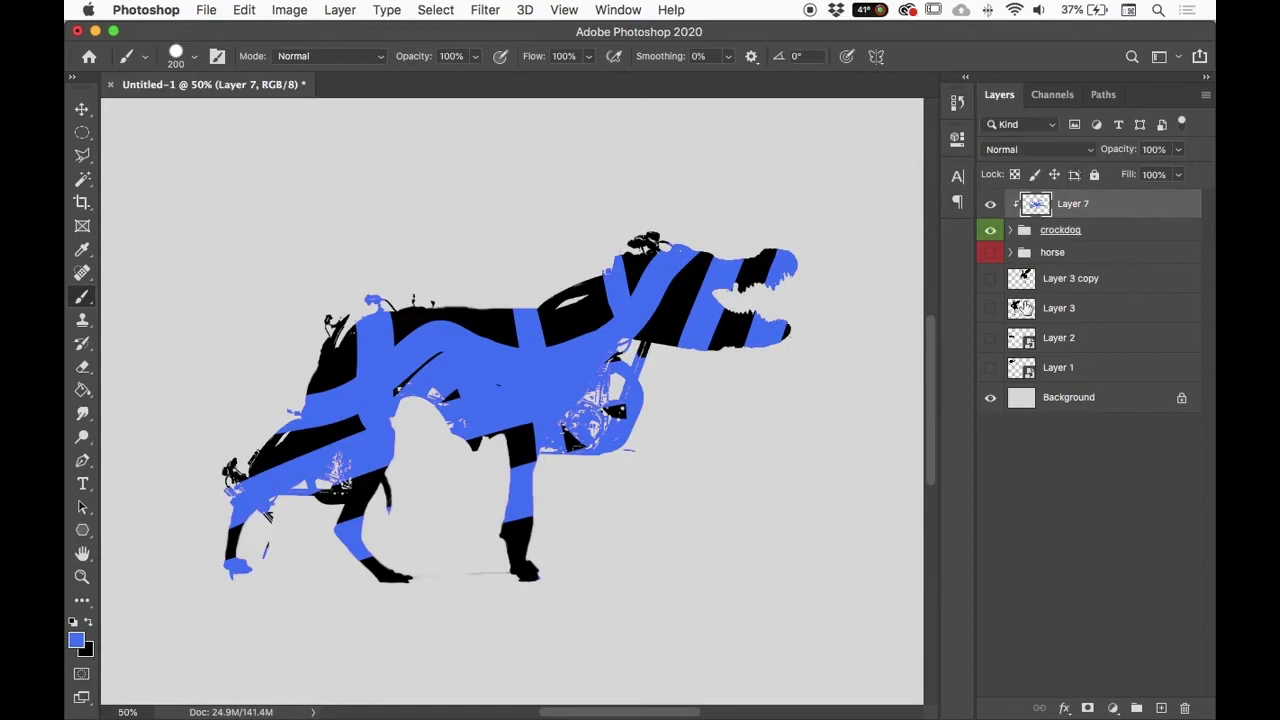
pyautogui.click(1161, 708)
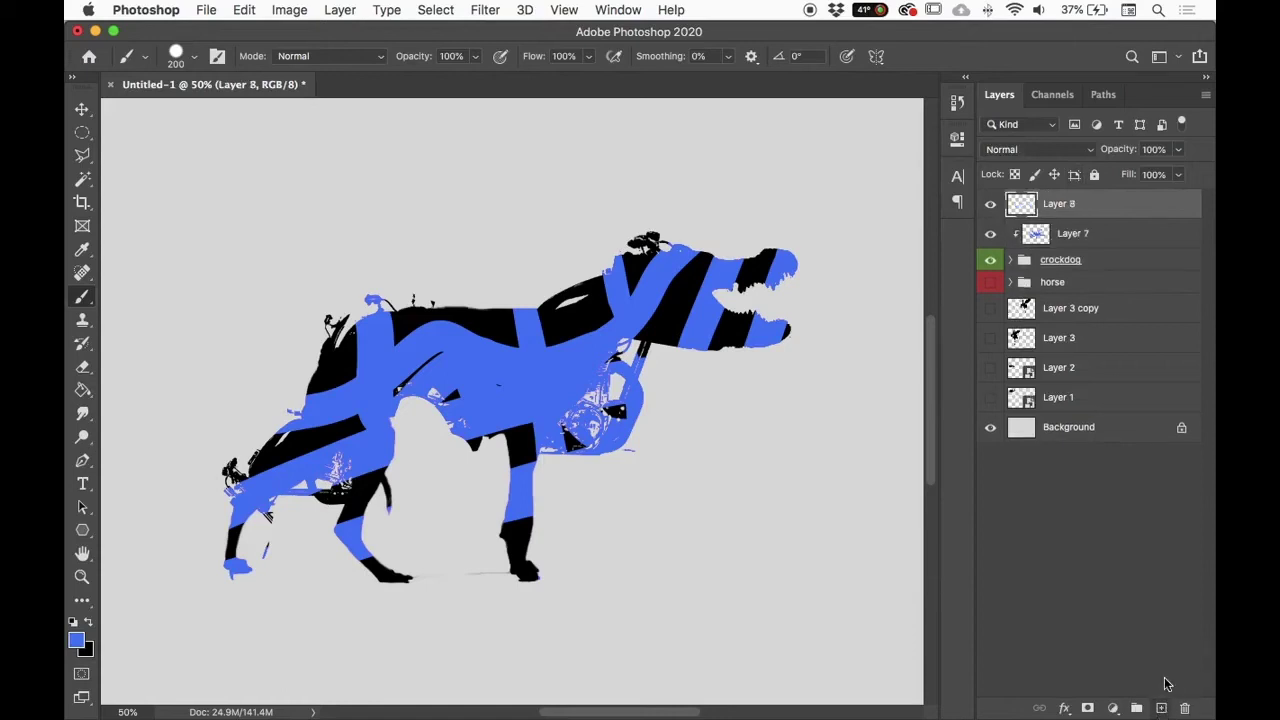
pyautogui.rightClick(1092, 208)
pyautogui.click(988, 534)
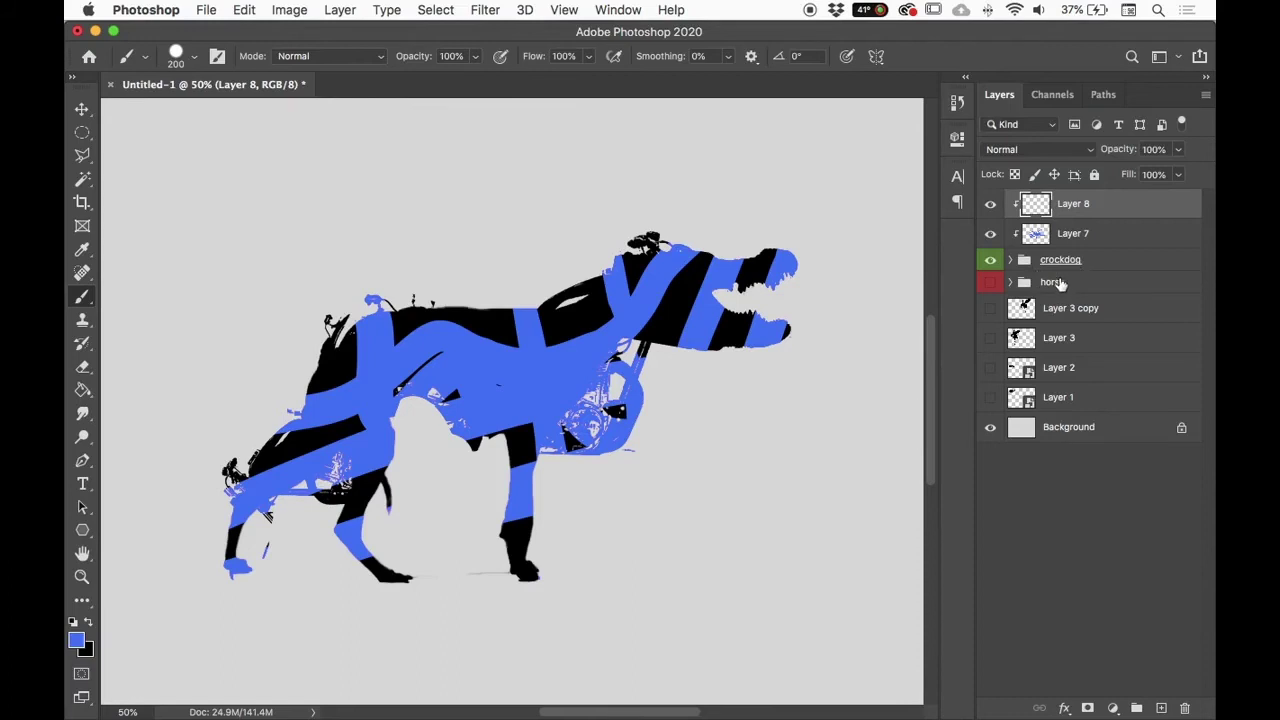
# Step: Set the foreground colour to red and dab round spots over the crockdog's body, head, jaws and legs on Layer 8
pyautogui.click(76, 640)
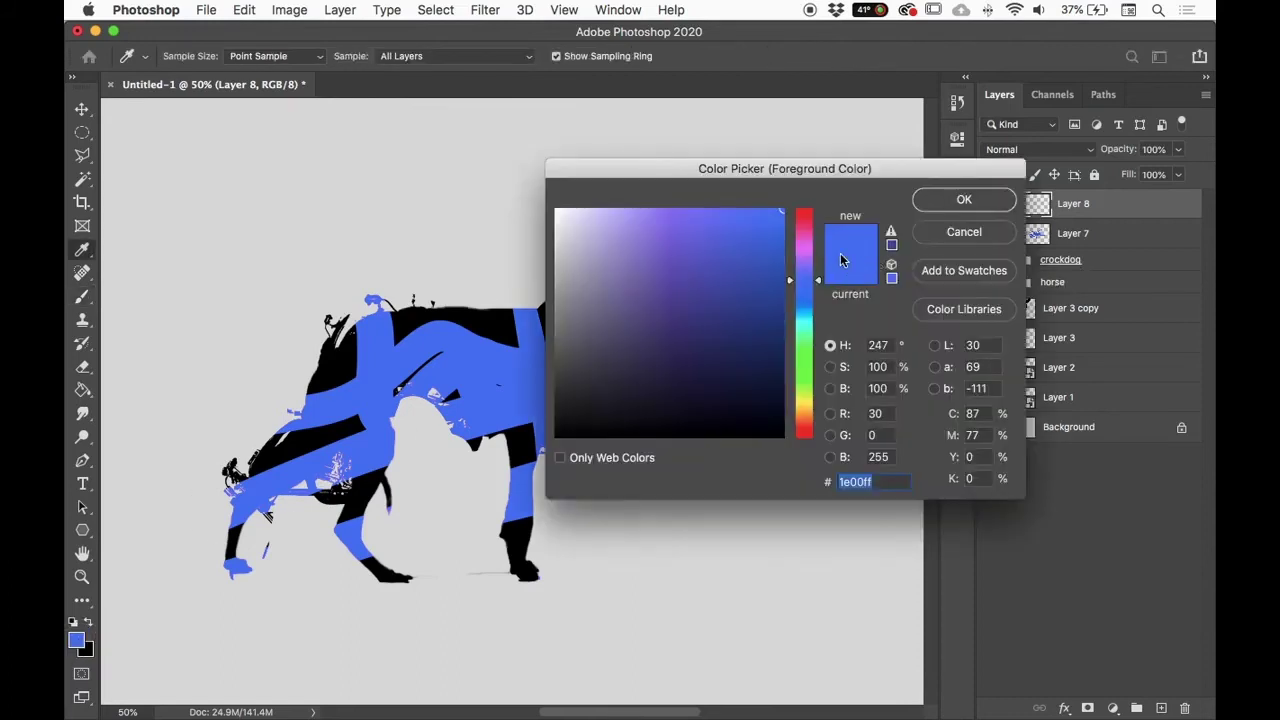
pyautogui.click(804, 211)
pyautogui.click(995, 200)
pyautogui.click(516, 352)
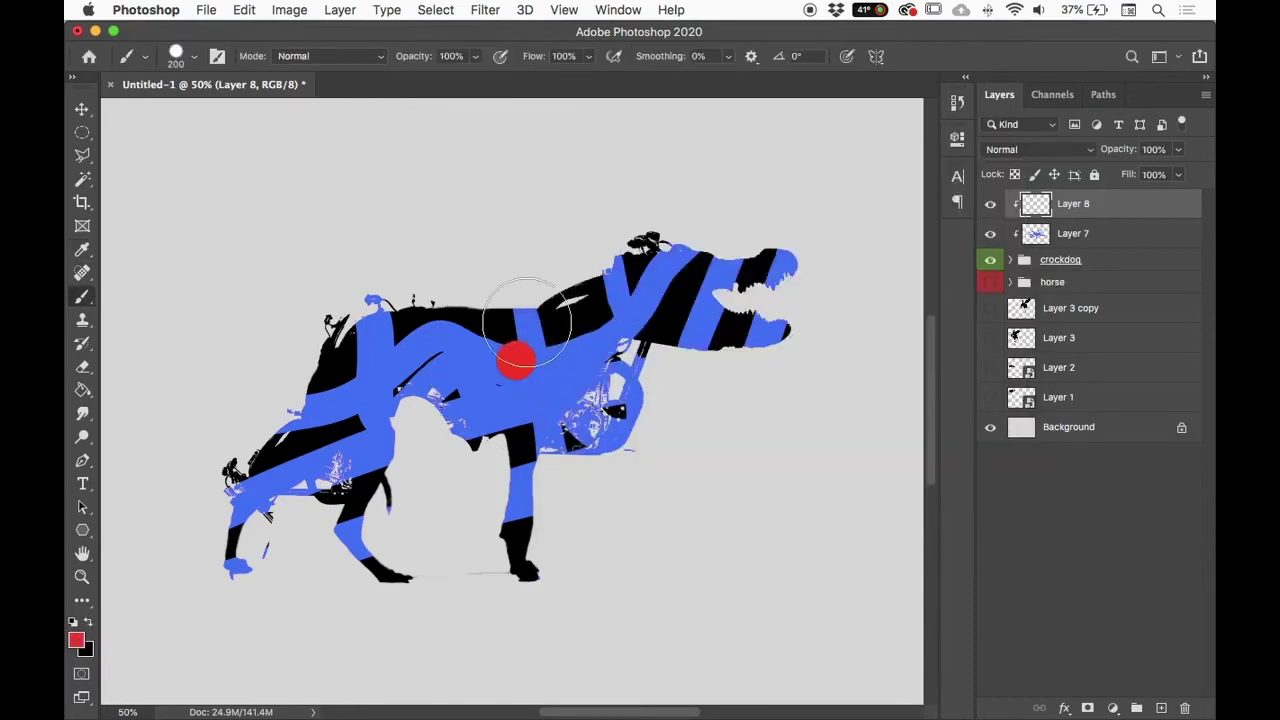
pyautogui.click(458, 318)
pyautogui.click(500, 308)
pyautogui.click(641, 285)
pyautogui.click(640, 405)
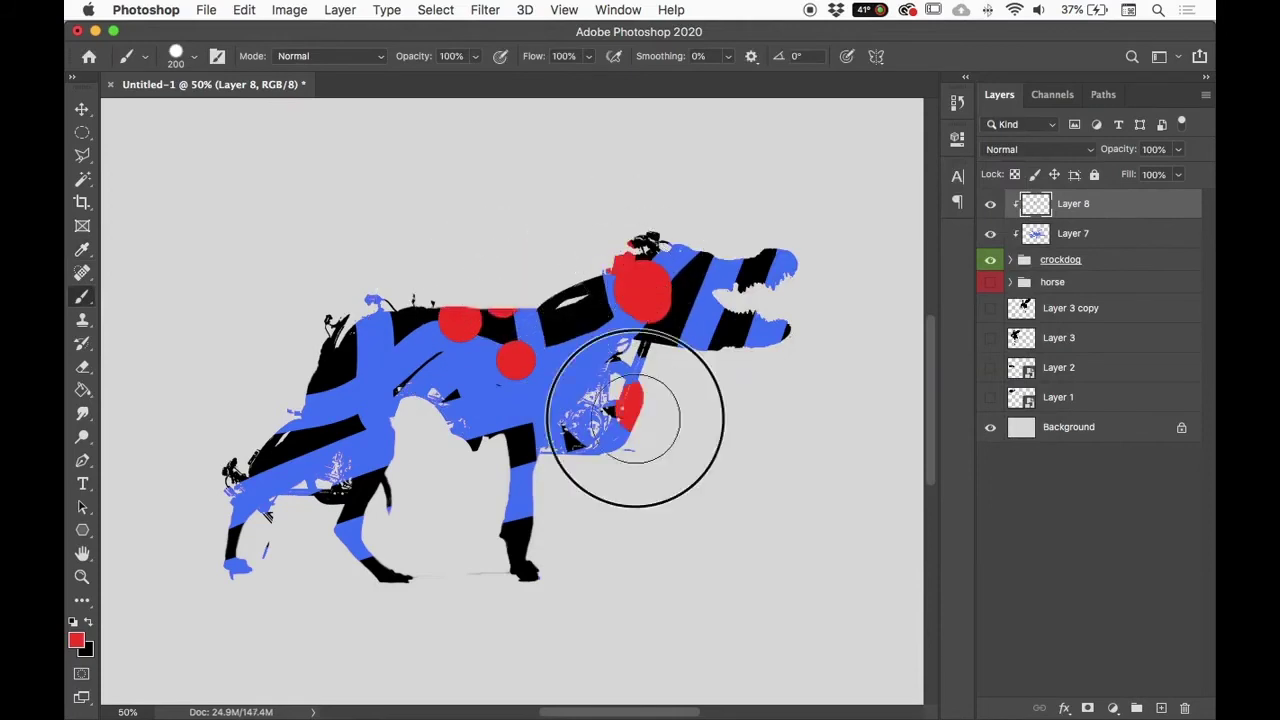
pyautogui.click(514, 523)
pyautogui.click(457, 457)
pyautogui.click(414, 434)
pyautogui.click(352, 430)
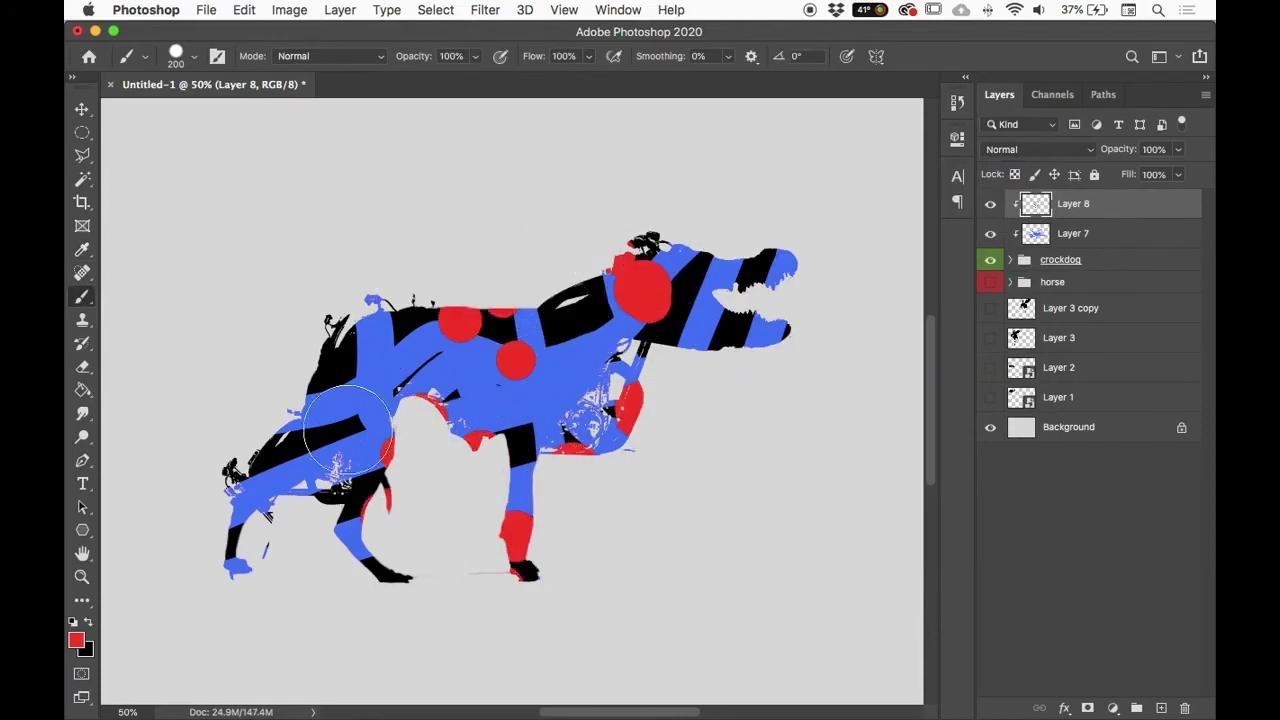
pyautogui.click(344, 428)
pyautogui.click(318, 388)
pyautogui.click(333, 322)
pyautogui.click(370, 300)
pyautogui.click(768, 262)
pyautogui.click(757, 328)
pyautogui.click(345, 530)
pyautogui.click(243, 495)
pyautogui.click(240, 555)
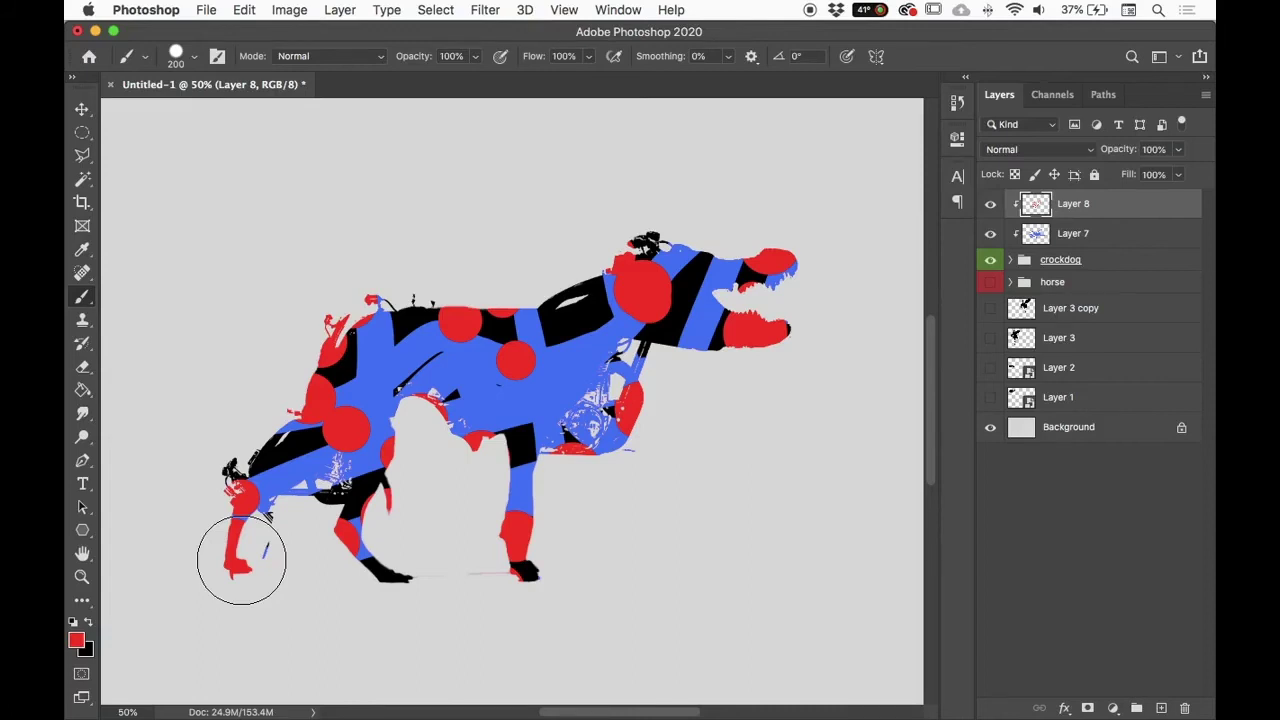
# Step: Delete the clipped Layer 7 and Layer 8 together, and hide the crockdog group
pyautogui.keyDown('shift'); pyautogui.click(1100, 236); pyautogui.keyUp('shift')
pyautogui.press('Delete')
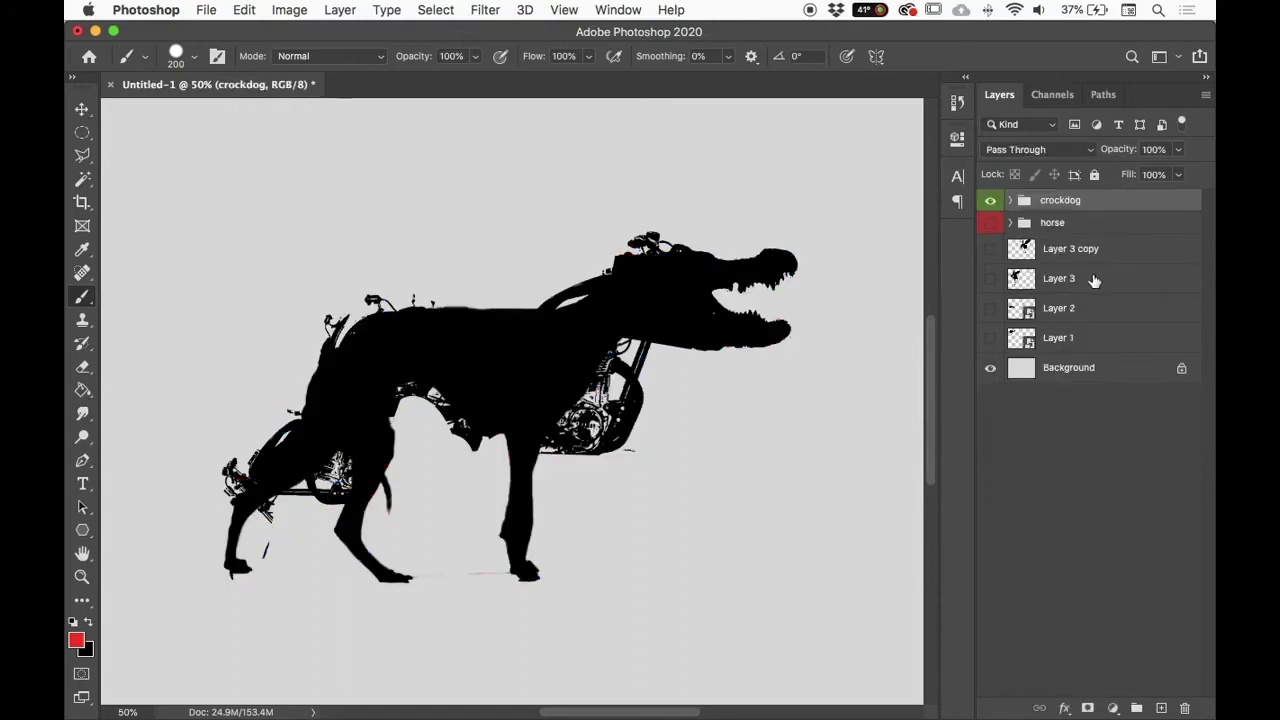
pyautogui.click(990, 200)
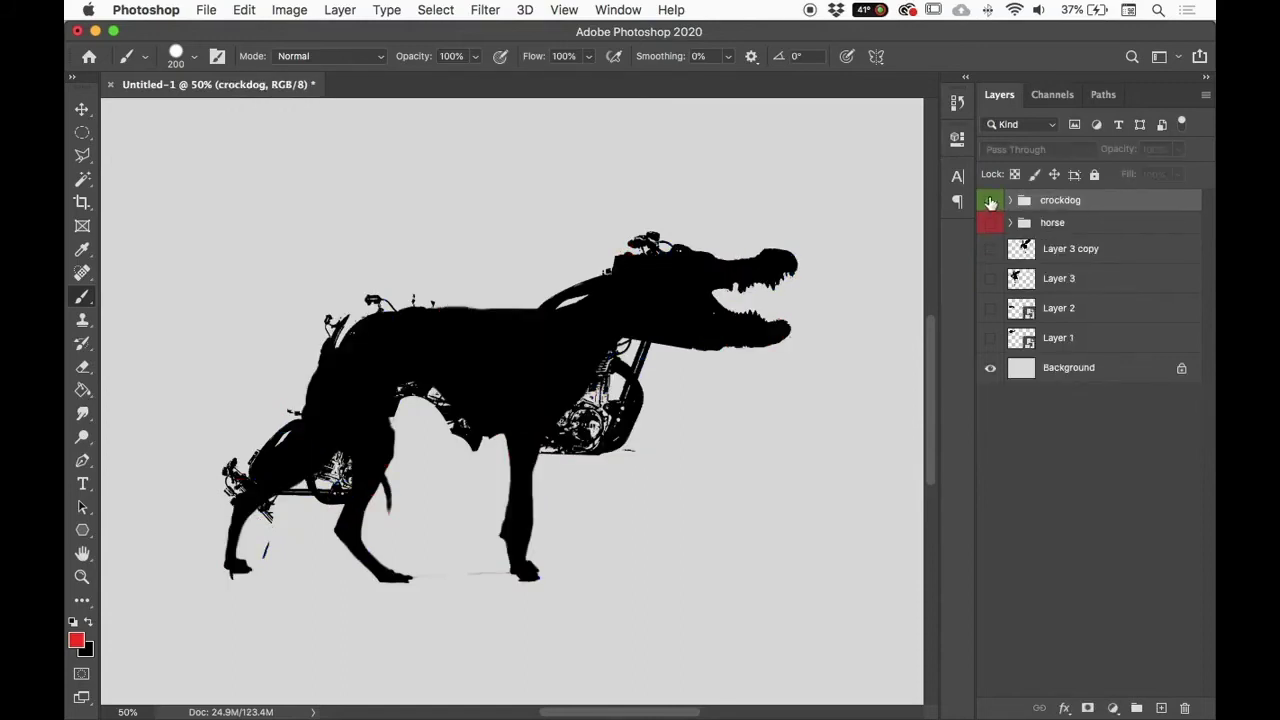
# Step: Show Layer 3 copy and Layer 3, with the whole canvas fitted in view
pyautogui.click(1084, 247)
pyautogui.click(990, 249)
pyautogui.click(990, 278)
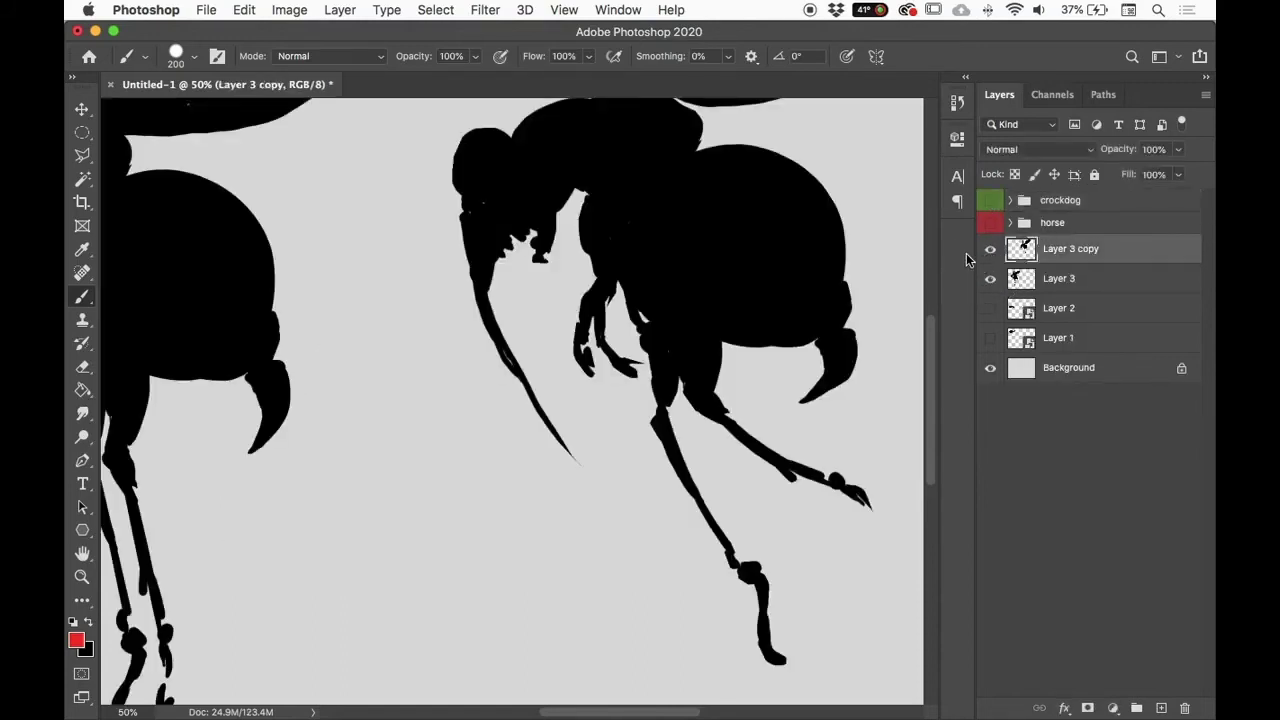
pyautogui.press('super+0')
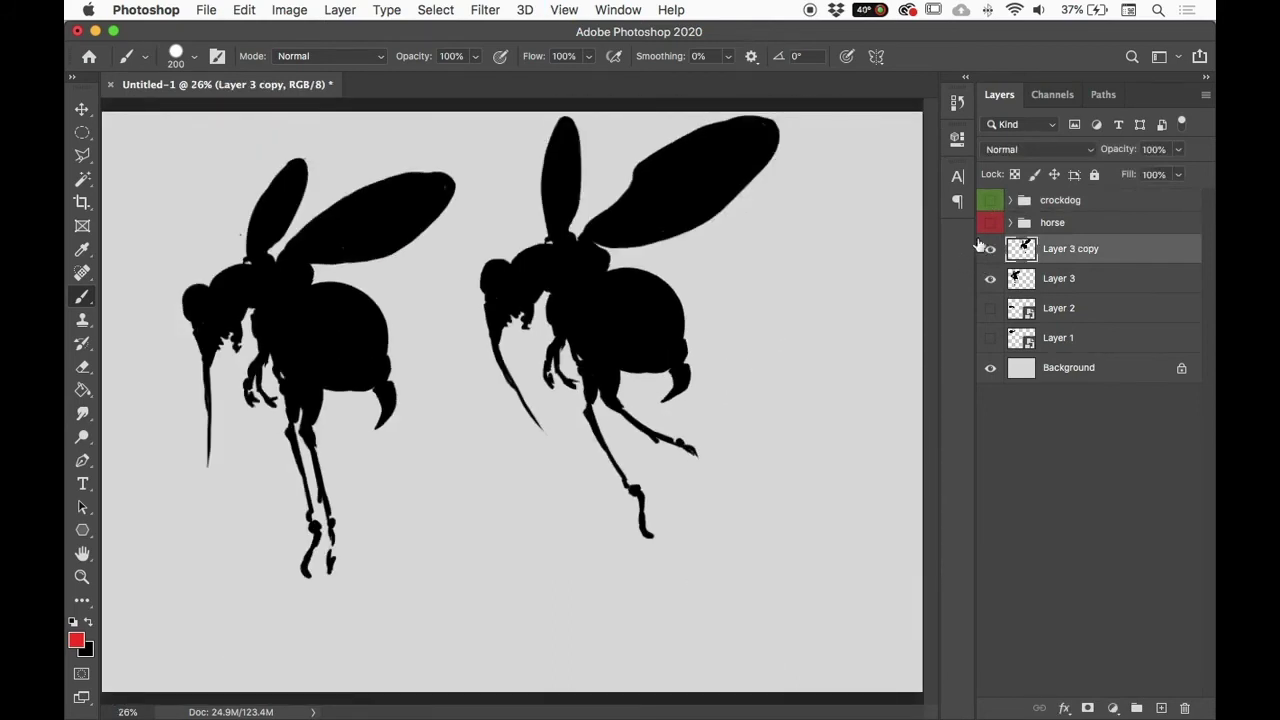
# Step: Hide and delete Layer 3 copy, and move the Layer 3 insect silhouette to the middle of the canvas
pyautogui.click(990, 249)
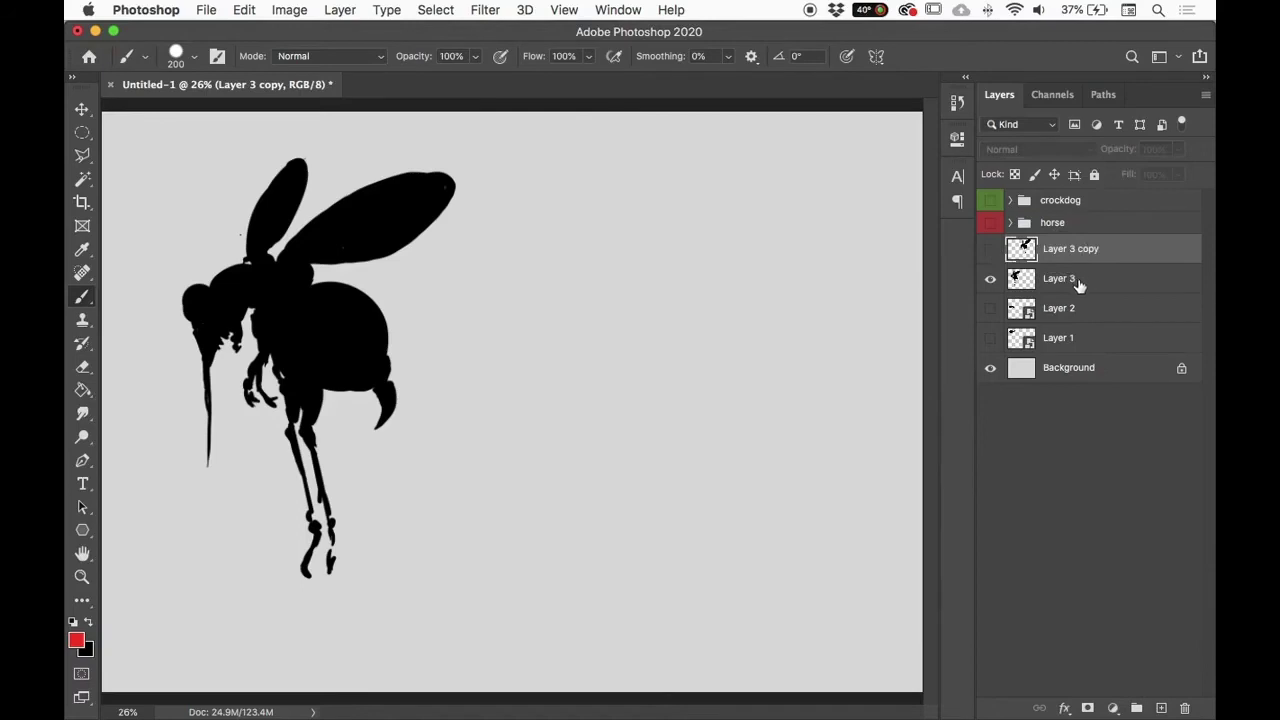
pyautogui.press('Delete')
pyautogui.press('v')
pyautogui.moveTo(372, 350); pyautogui.dragTo(585, 355)
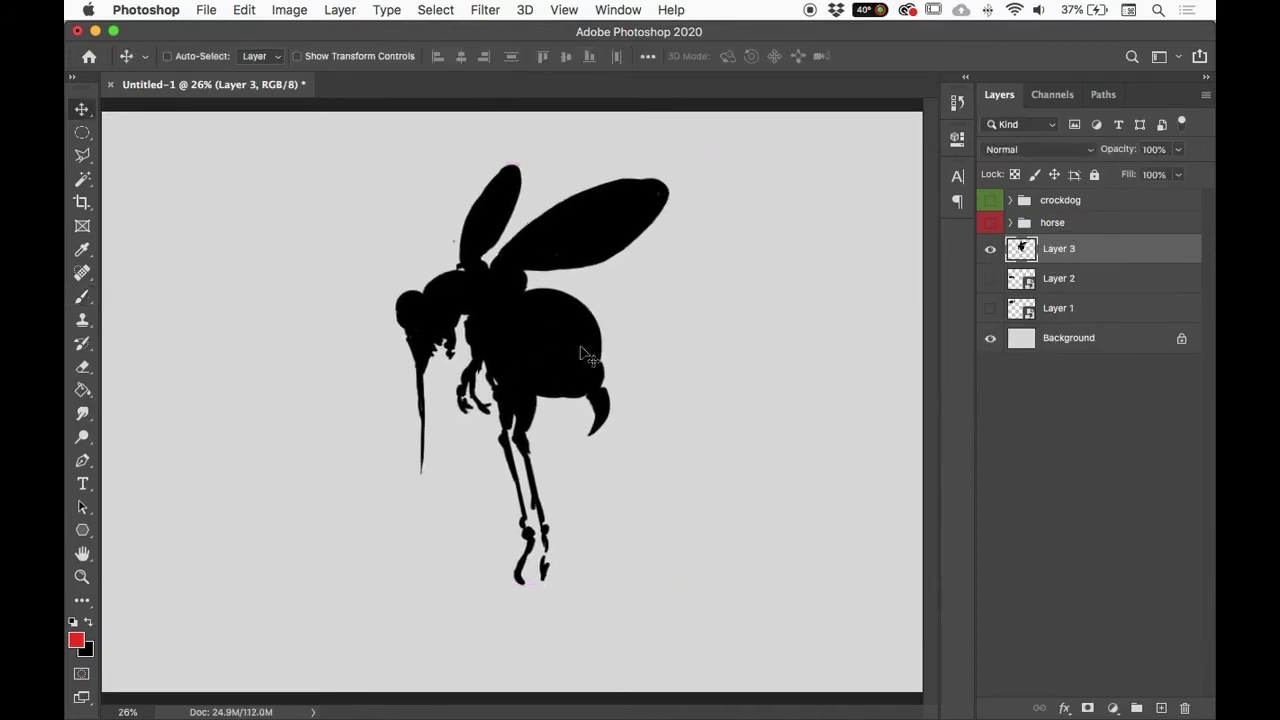
# Step: Move the crockdog and horse groups together down the layer stack to just above the Background
pyautogui.click(1087, 224)
pyautogui.keyDown('shift'); pyautogui.click(1098, 200); pyautogui.keyUp('shift')
pyautogui.moveTo(1120, 222); pyautogui.dragTo(1121, 327)
# Step: Give Layer 3 a yellow colour label and rename it "bee"
pyautogui.click(1080, 212)
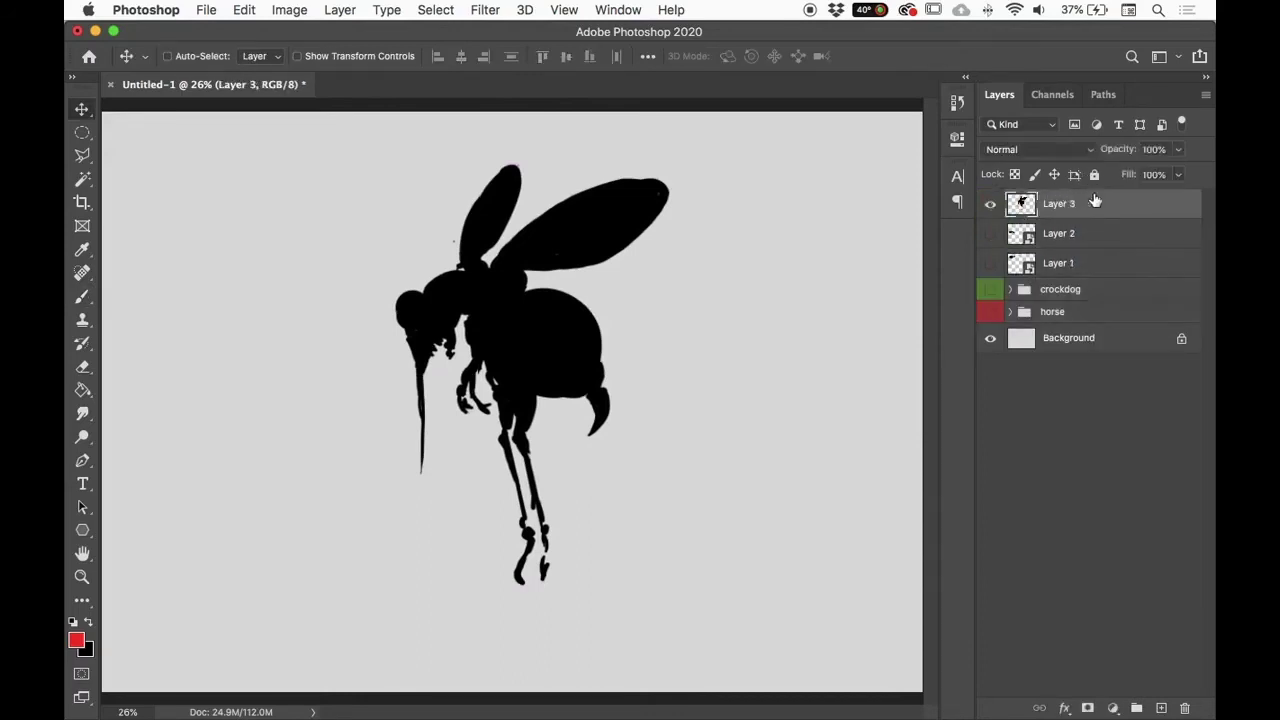
pyautogui.rightClick(1095, 209)
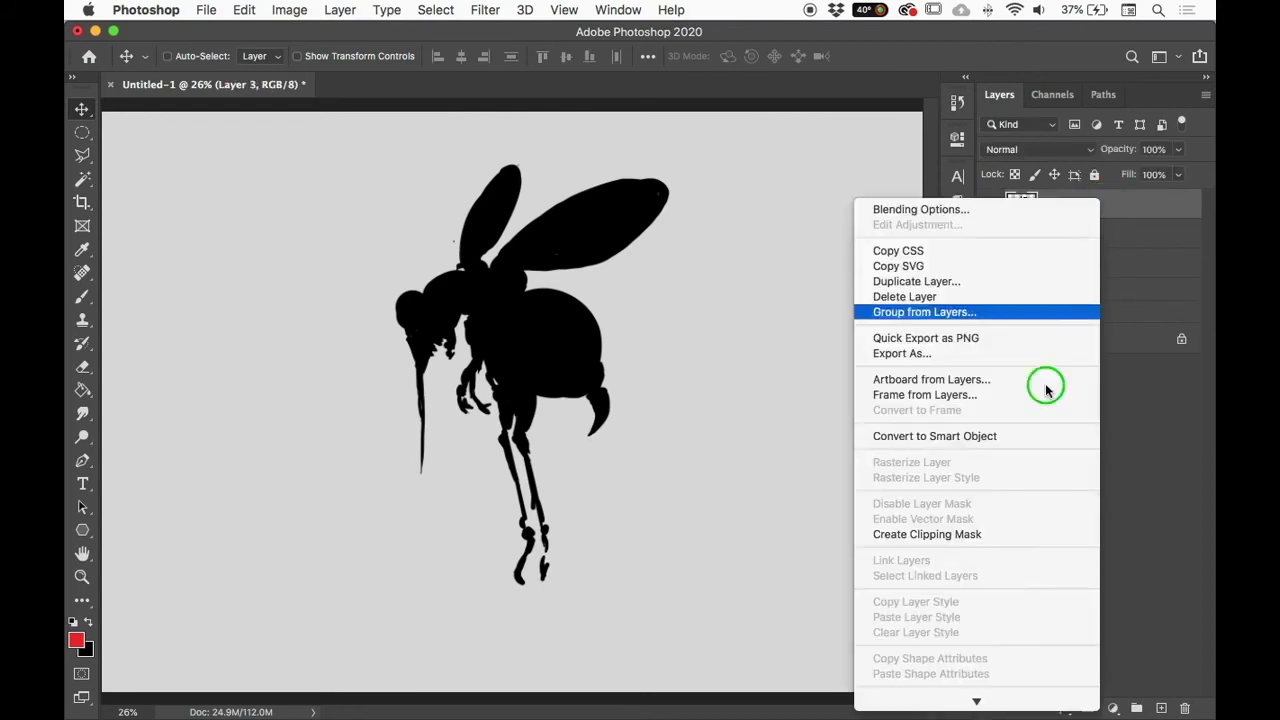
pyautogui.moveTo(950, 700)
pyautogui.click(935, 570)
pyautogui.doubleClick(1062, 205)
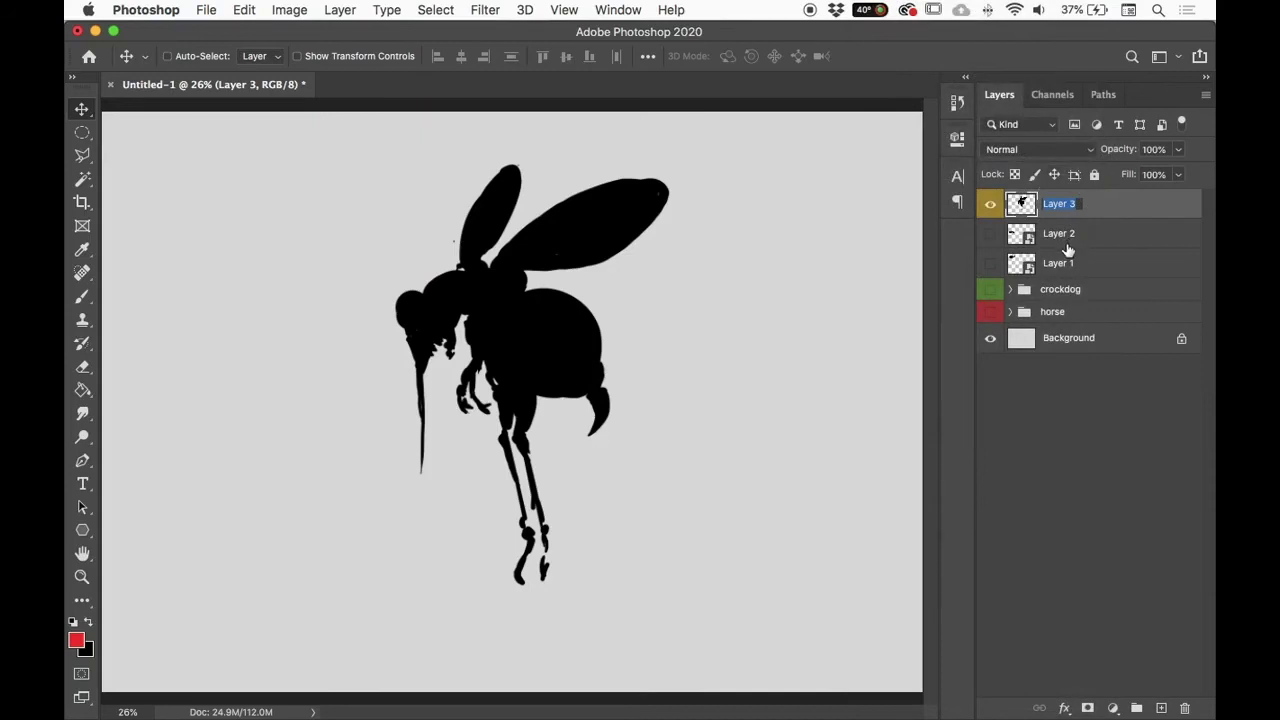
pyautogui.write('bee')
pyautogui.press('Return')
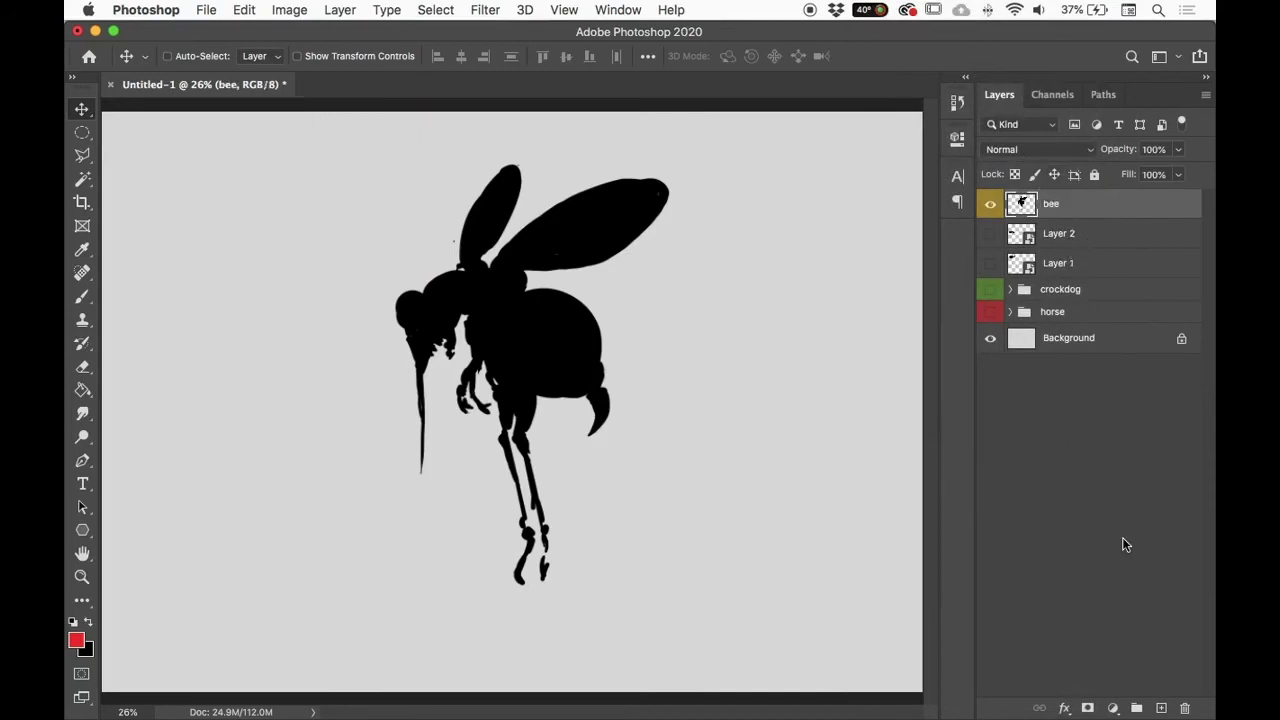
# Step: Add a new Layer 7 above the bee layer and clip it to the bee with a clipping mask
pyautogui.click(1162, 705)
pyautogui.rightClick(1073, 207)
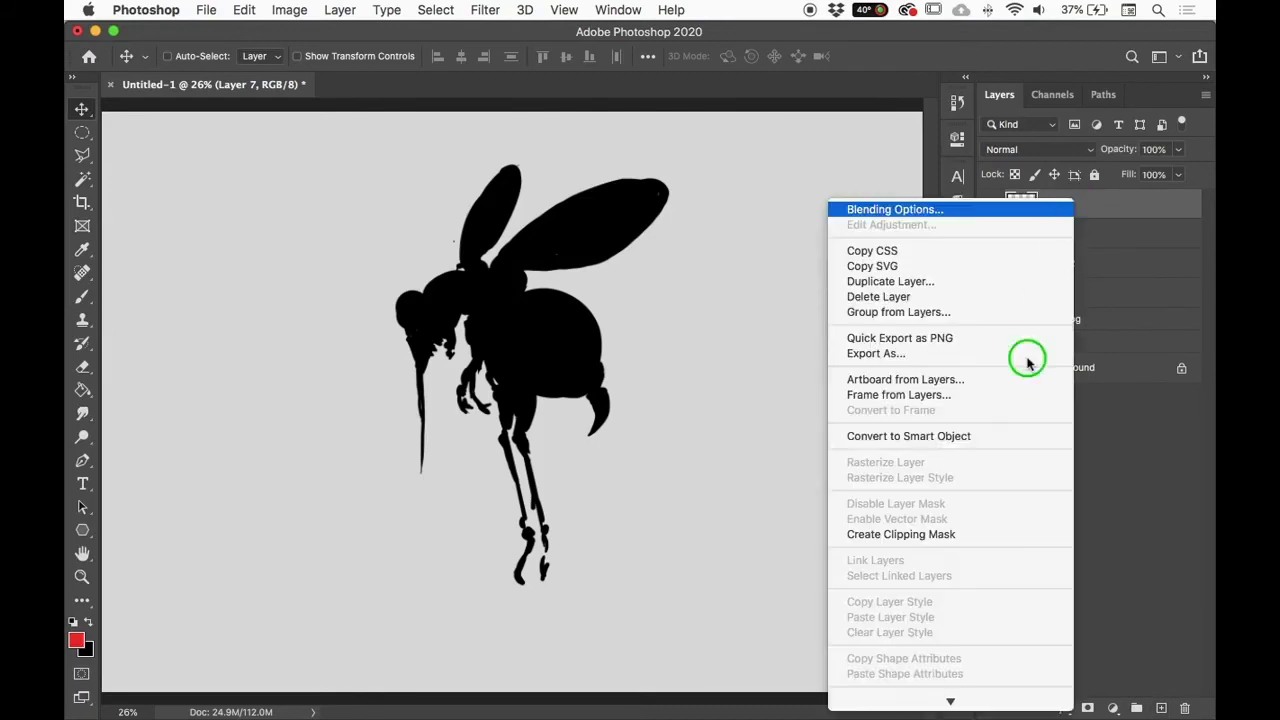
pyautogui.click(969, 540)
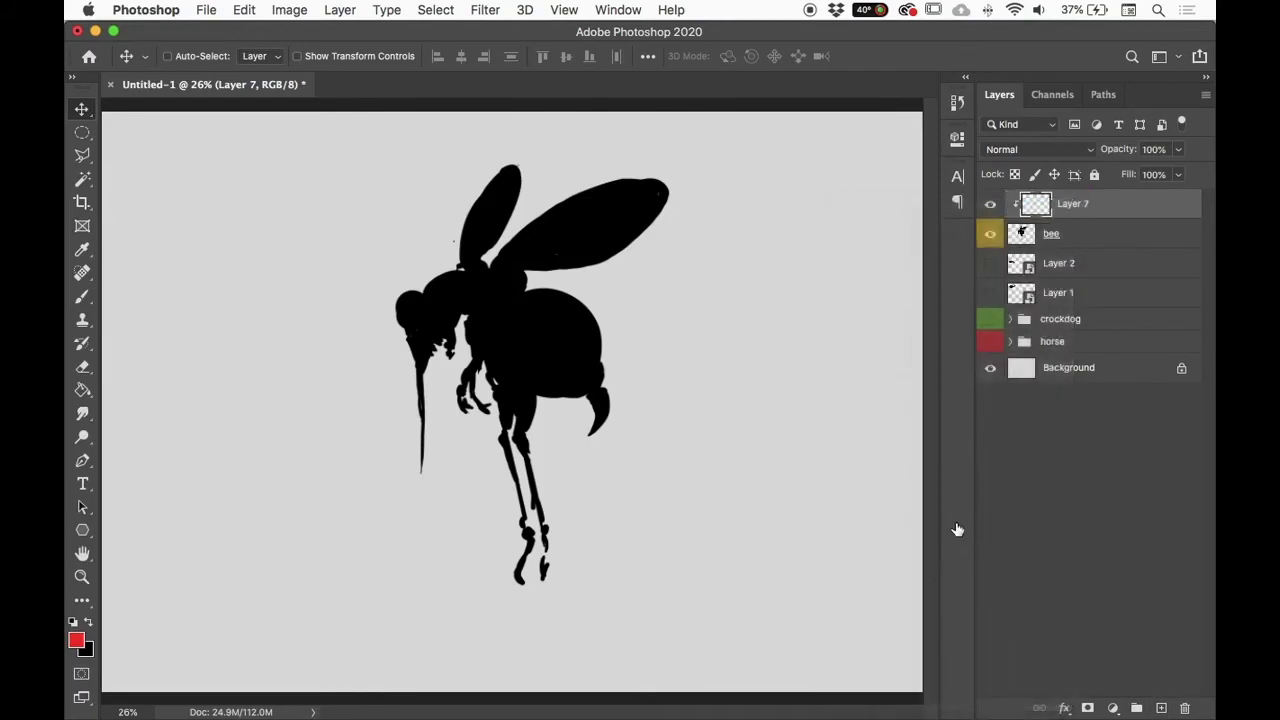
# Step: Set up the Soft Round Pressure Opacity and Flow brush with white as the foreground colour and black as the background
pyautogui.press('b')
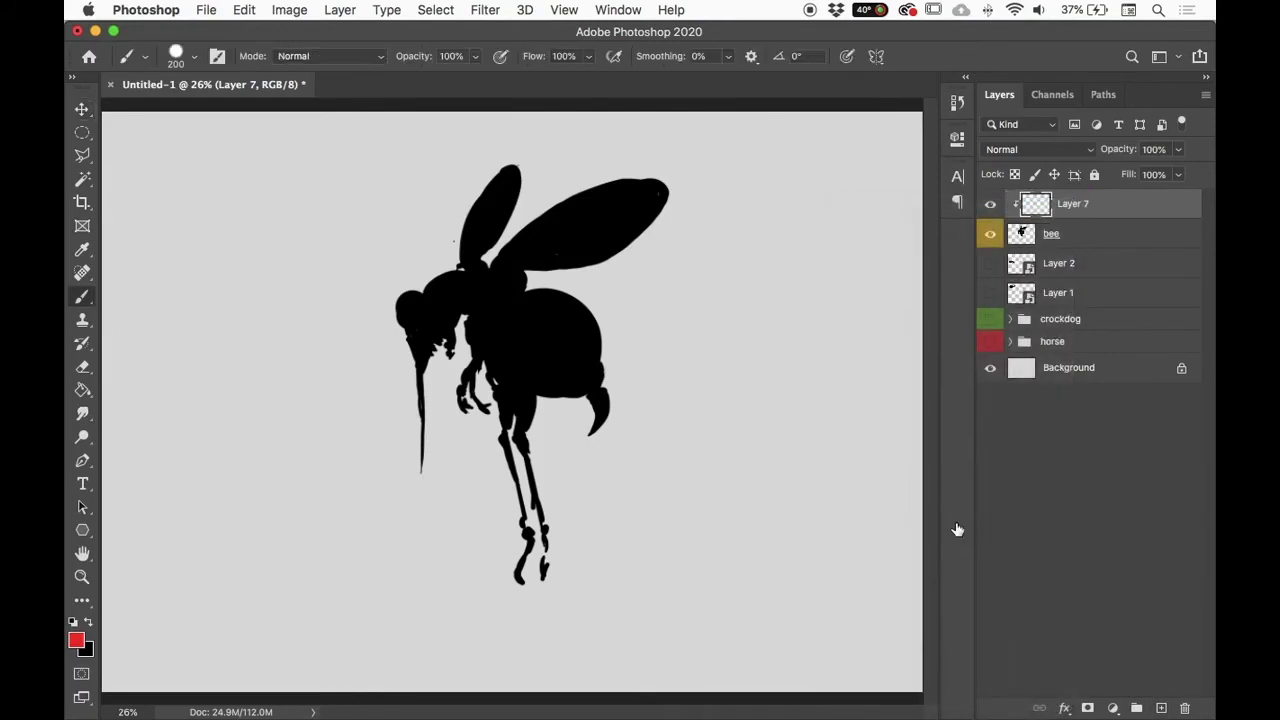
pyautogui.press('d')
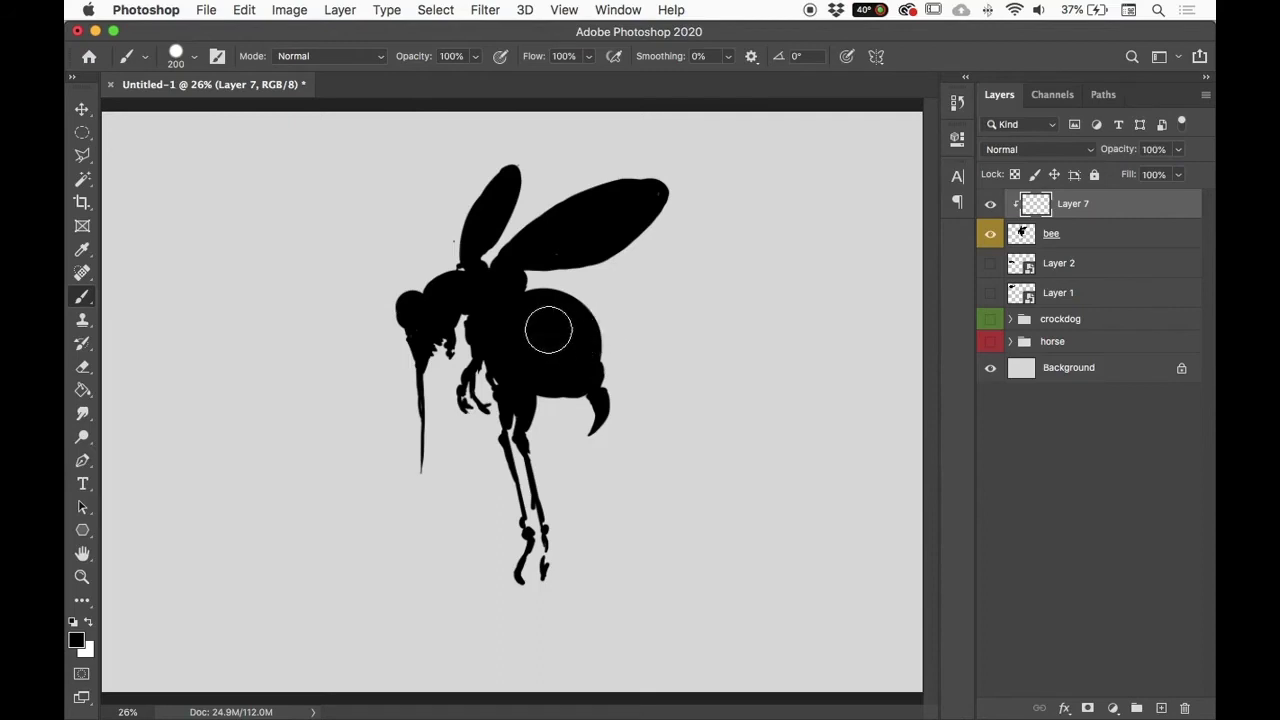
pyautogui.click(195, 57)
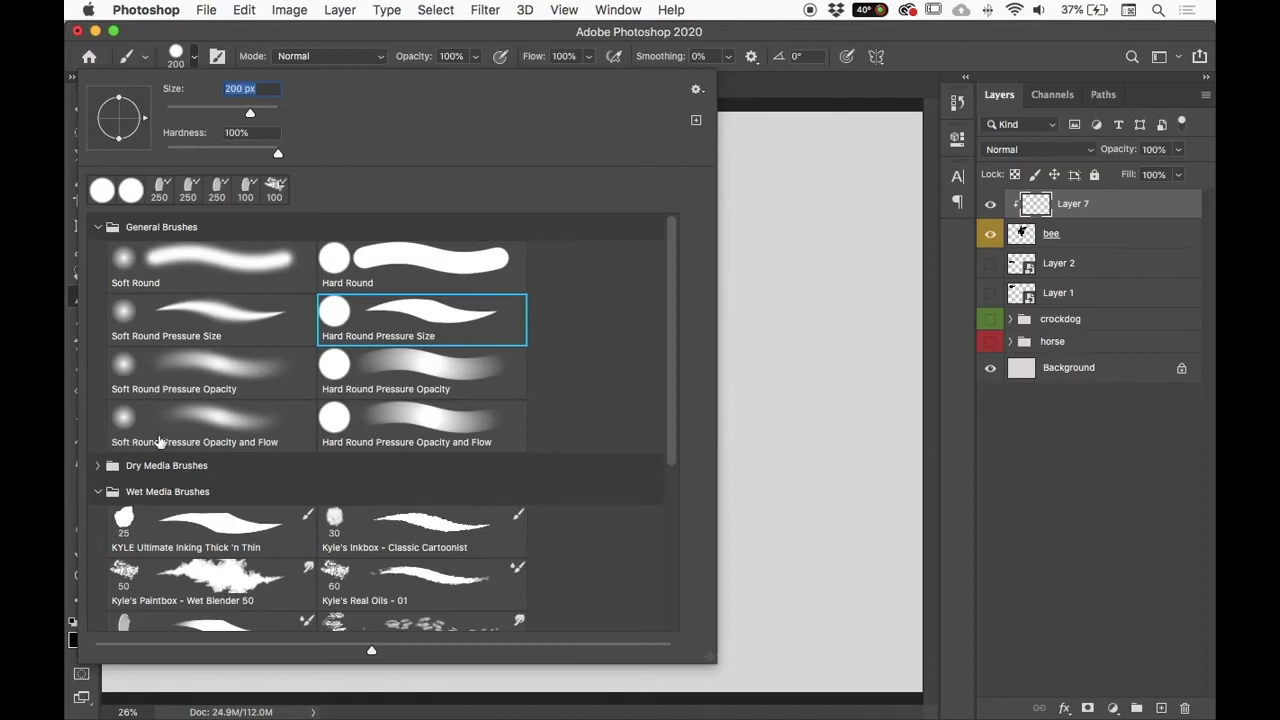
pyautogui.click(224, 426)
pyautogui.press('Return')
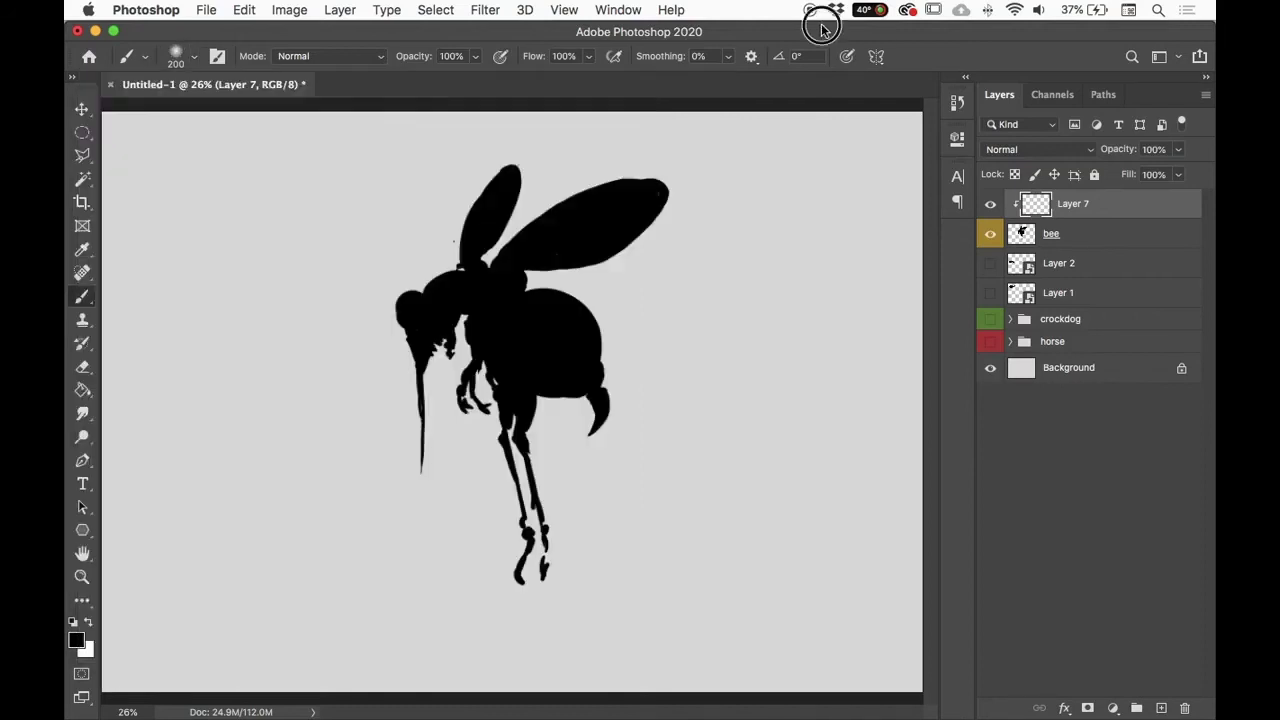
pyautogui.click(92, 620)
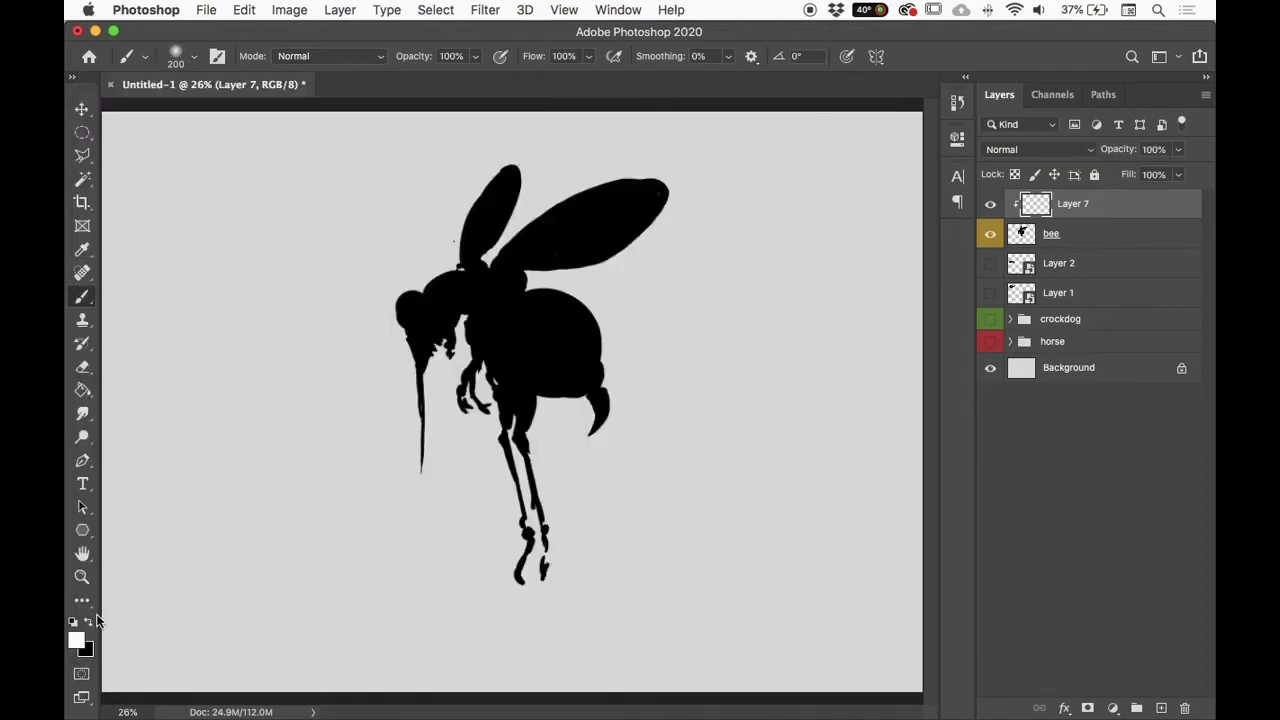
# Step: Paint soft white shading over the bee's abdomen, thorax and head on the clipped Layer 7
pyautogui.moveTo(554, 309)
pyautogui.mouseDown()
pyautogui.moveTo(524, 292)
pyautogui.moveTo(603, 398)
pyautogui.moveTo(528, 277)
pyautogui.mouseUp()
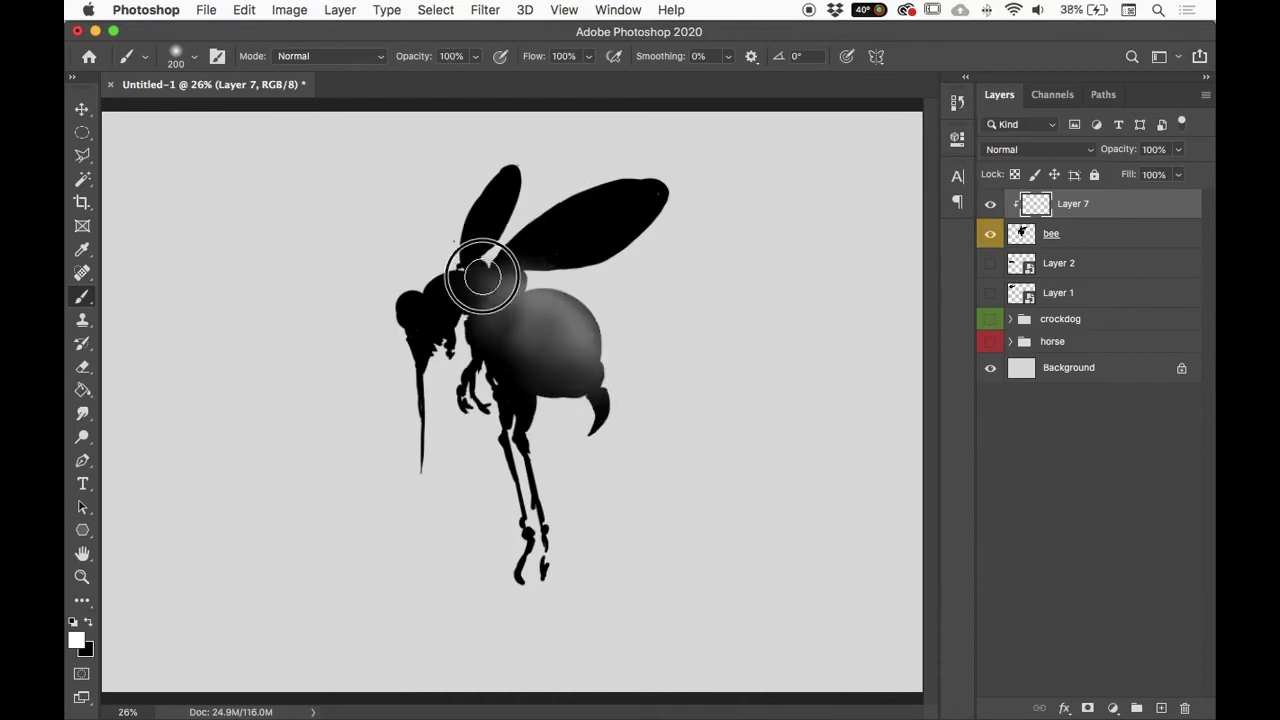
pyautogui.moveTo(417, 297)
pyautogui.mouseDown()
pyautogui.moveTo(427, 366)
pyautogui.moveTo(437, 280)
pyautogui.moveTo(455, 262)
pyautogui.mouseUp()
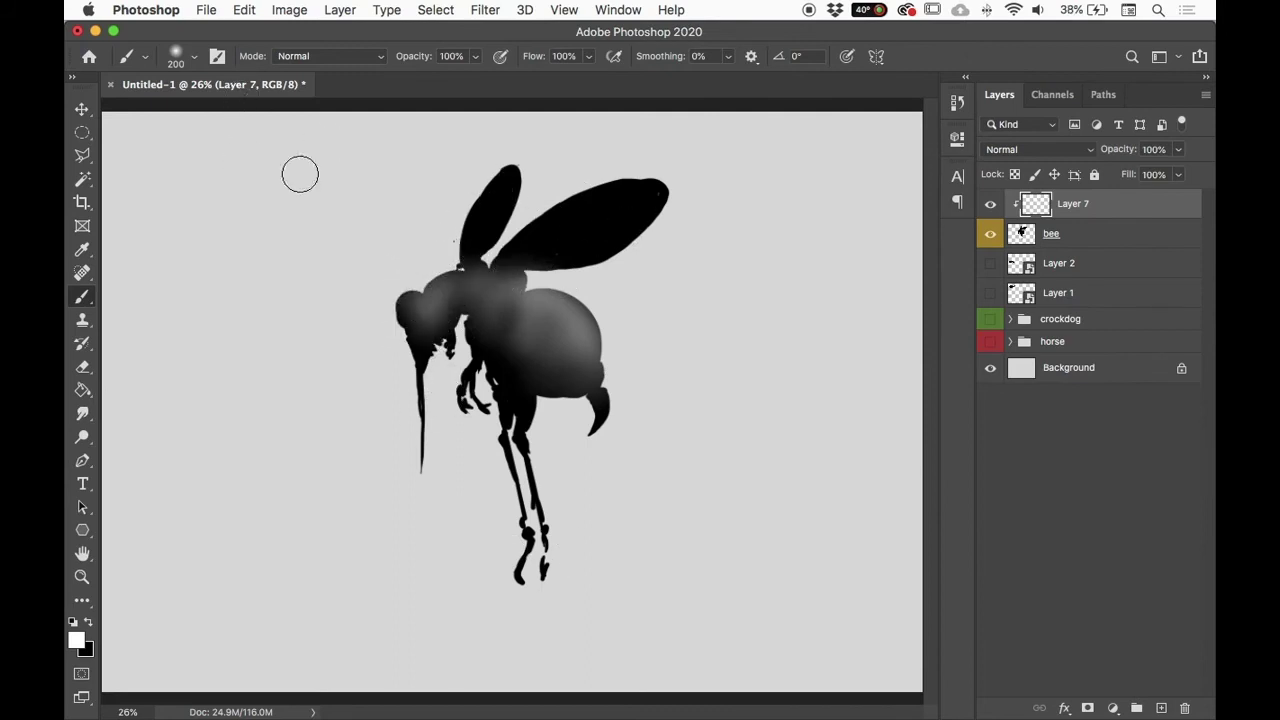
# Step: Reselect the Soft Round Pressure Opacity and Flow brush and lower its opacity to 67%
pyautogui.rightClick(696, 339)
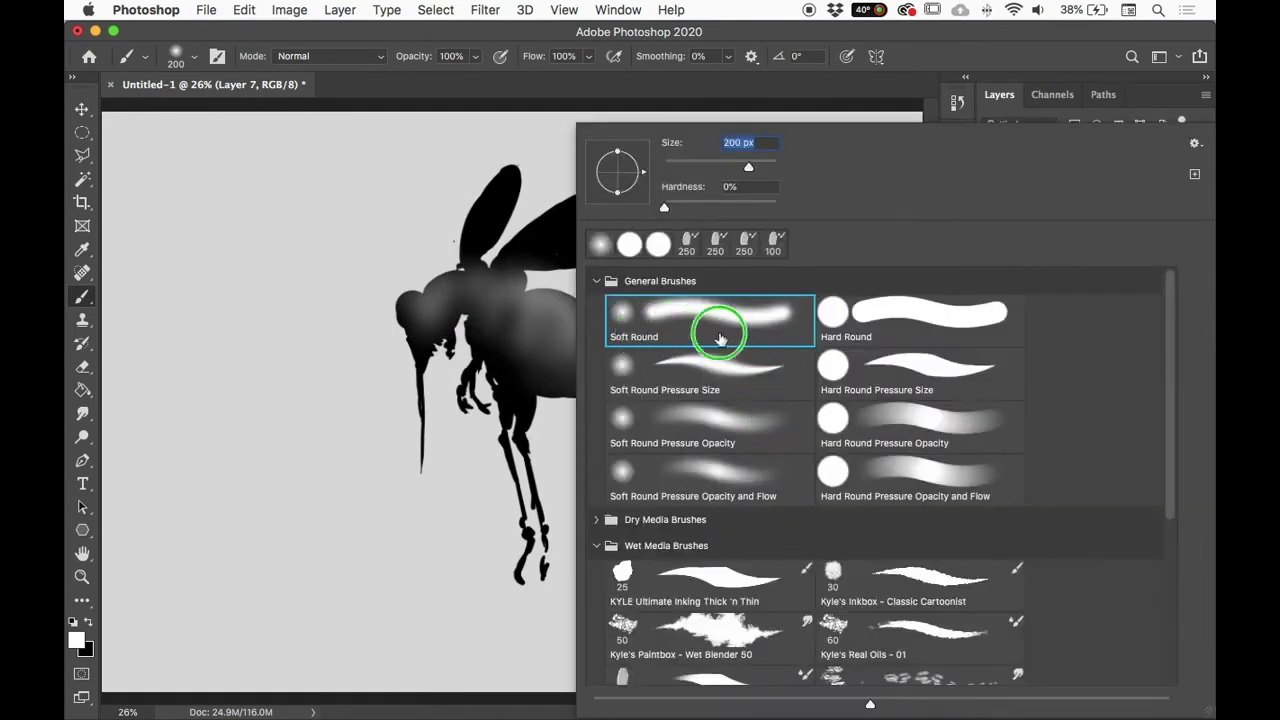
pyautogui.click(746, 484)
pyautogui.click(444, 506)
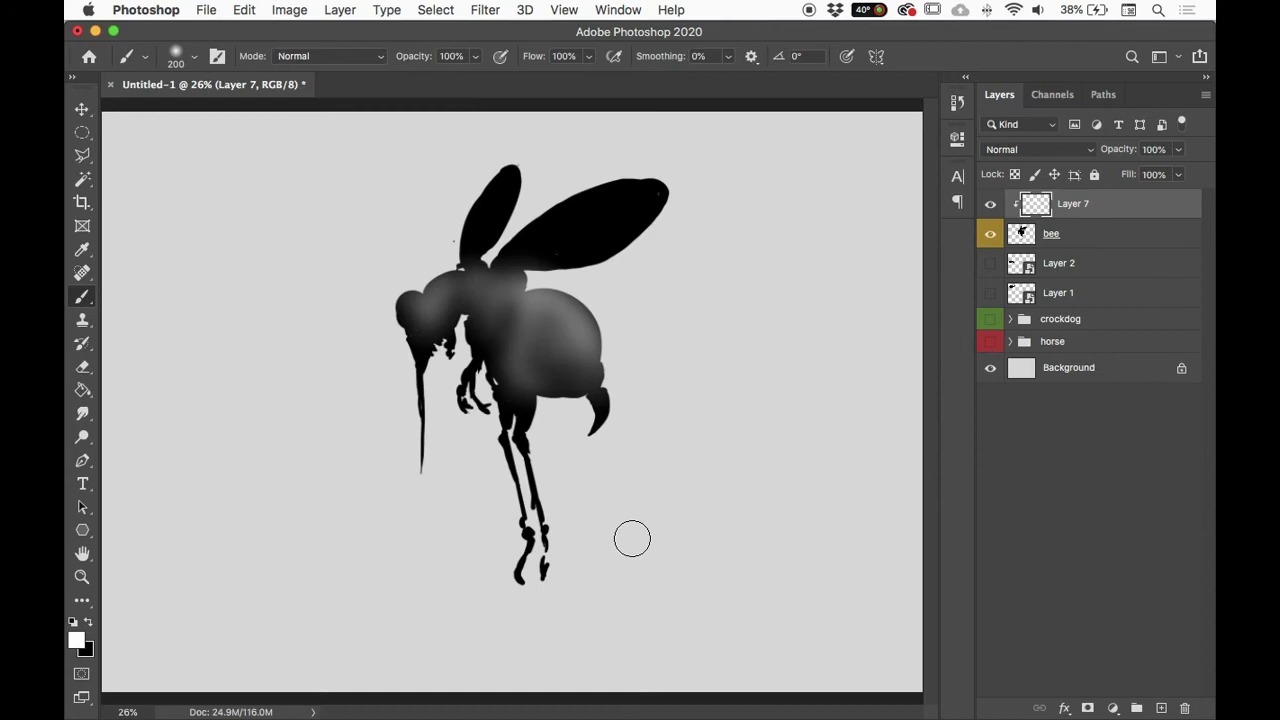
pyautogui.moveTo(420, 57); pyautogui.dragTo(388, 52)
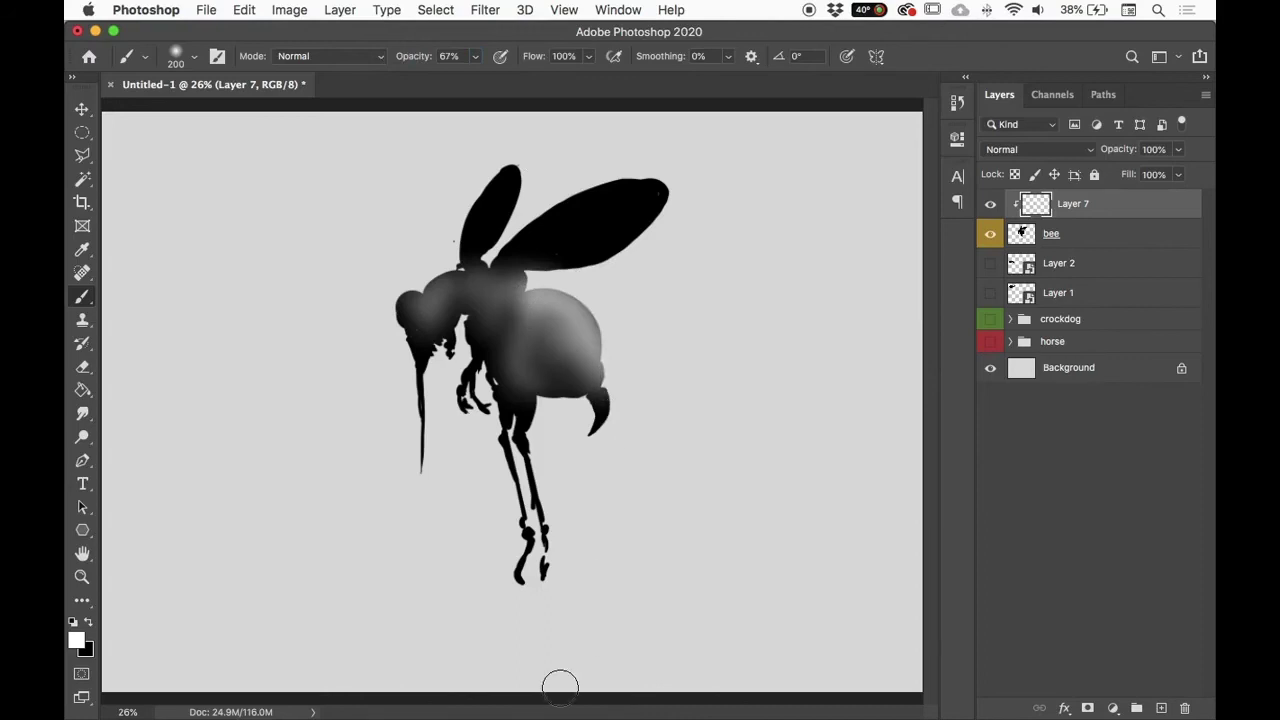
# Step: Enlarge the brush and paint broad, soft white shading over the bee's wings, head and thorax
pyautogui.press(']')
pyautogui.press(']')
pyautogui.press(']')
pyautogui.press(']')
pyautogui.press(']')
pyautogui.moveTo(588, 230)
pyautogui.mouseDown()
pyautogui.moveTo(562, 214)
pyautogui.moveTo(510, 250)
pyautogui.moveTo(702, 169)
pyautogui.moveTo(561, 228)
pyautogui.moveTo(714, 185)
pyautogui.moveTo(448, 291)
pyautogui.moveTo(738, 190)
pyautogui.moveTo(579, 268)
pyautogui.moveTo(569, 180)
pyautogui.moveTo(487, 237)
pyautogui.moveTo(474, 232)
pyautogui.moveTo(486, 137)
pyautogui.mouseUp()
pyautogui.moveTo(415, 297); pyautogui.dragTo(457, 271)
# Step: Shrink the brush to 175 px and shade the bee's legs and lower abdomen in soft white
pyautogui.press('[')
pyautogui.press('[')
pyautogui.press('[')
pyautogui.press('[')
pyautogui.moveTo(519, 357); pyautogui.dragTo(510, 465)
pyautogui.press('[')
pyautogui.moveTo(538, 330)
pyautogui.mouseDown()
pyautogui.moveTo(603, 409)
pyautogui.moveTo(509, 366)
pyautogui.moveTo(582, 367)
pyautogui.moveTo(569, 409)
pyautogui.mouseUp()
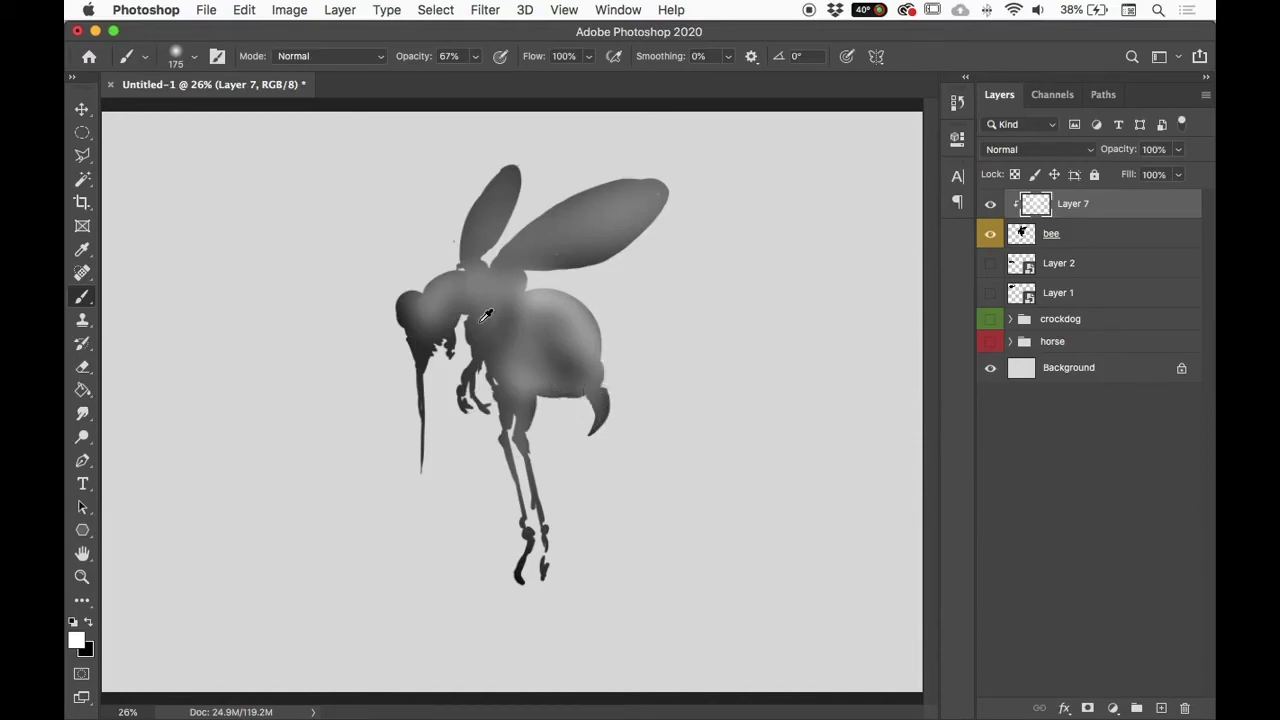
# Step: Sample dark grey from the bee's mouthparts and paint soft shadows on its head, underside and thorax near the wing base
pyautogui.keyDown('alt'); pyautogui.click(421, 343); pyautogui.keyUp('alt')
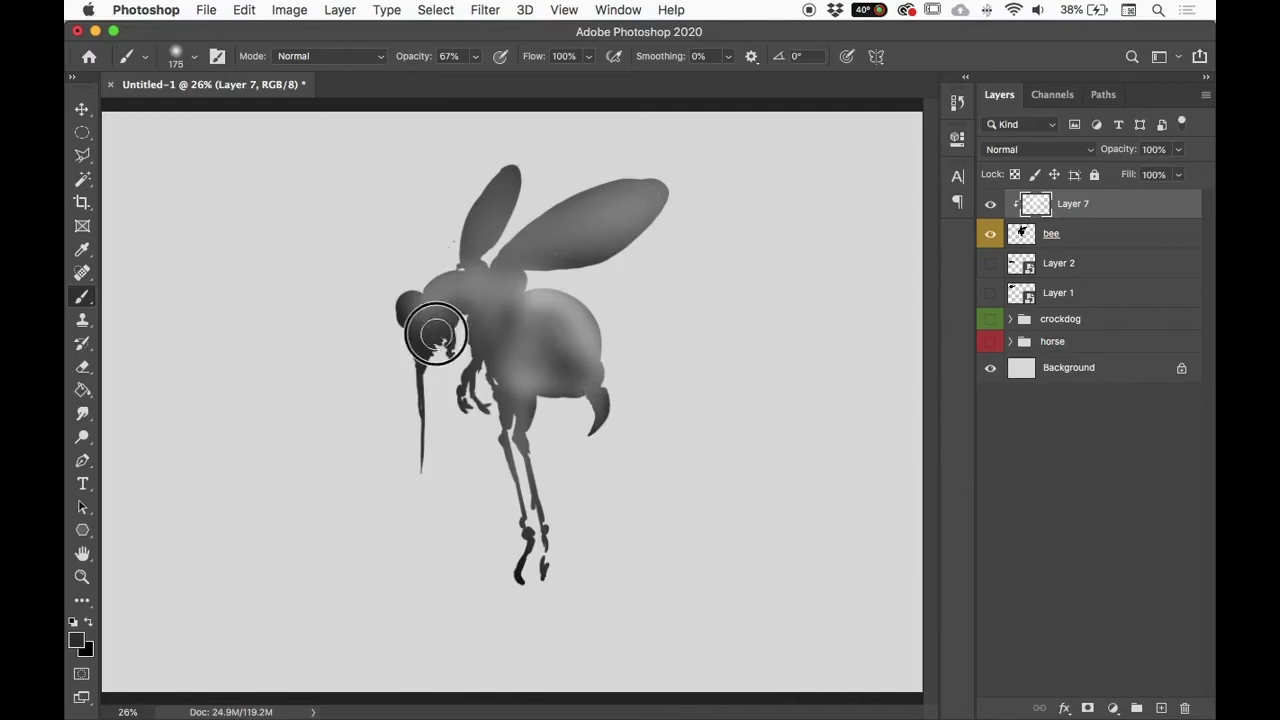
pyautogui.moveTo(441, 325)
pyautogui.mouseDown()
pyautogui.moveTo(477, 322)
pyautogui.moveTo(498, 381)
pyautogui.moveTo(474, 370)
pyautogui.moveTo(472, 408)
pyautogui.moveTo(523, 378)
pyautogui.moveTo(508, 385)
pyautogui.moveTo(512, 414)
pyautogui.moveTo(530, 396)
pyautogui.moveTo(531, 429)
pyautogui.moveTo(538, 390)
pyautogui.moveTo(519, 363)
pyautogui.moveTo(562, 394)
pyautogui.moveTo(585, 393)
pyautogui.moveTo(517, 578)
pyautogui.moveTo(532, 395)
pyautogui.moveTo(517, 406)
pyautogui.moveTo(495, 388)
pyautogui.moveTo(487, 339)
pyautogui.mouseUp()
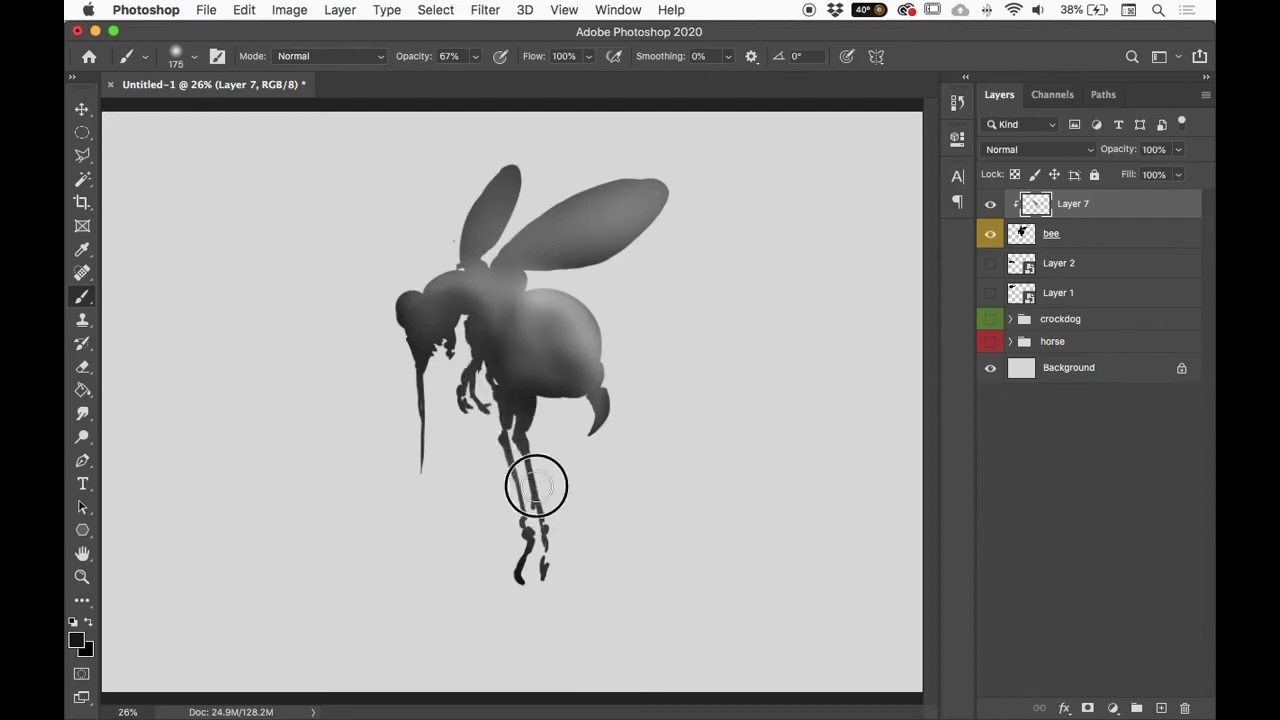
pyautogui.moveTo(513, 282); pyautogui.dragTo(524, 316)
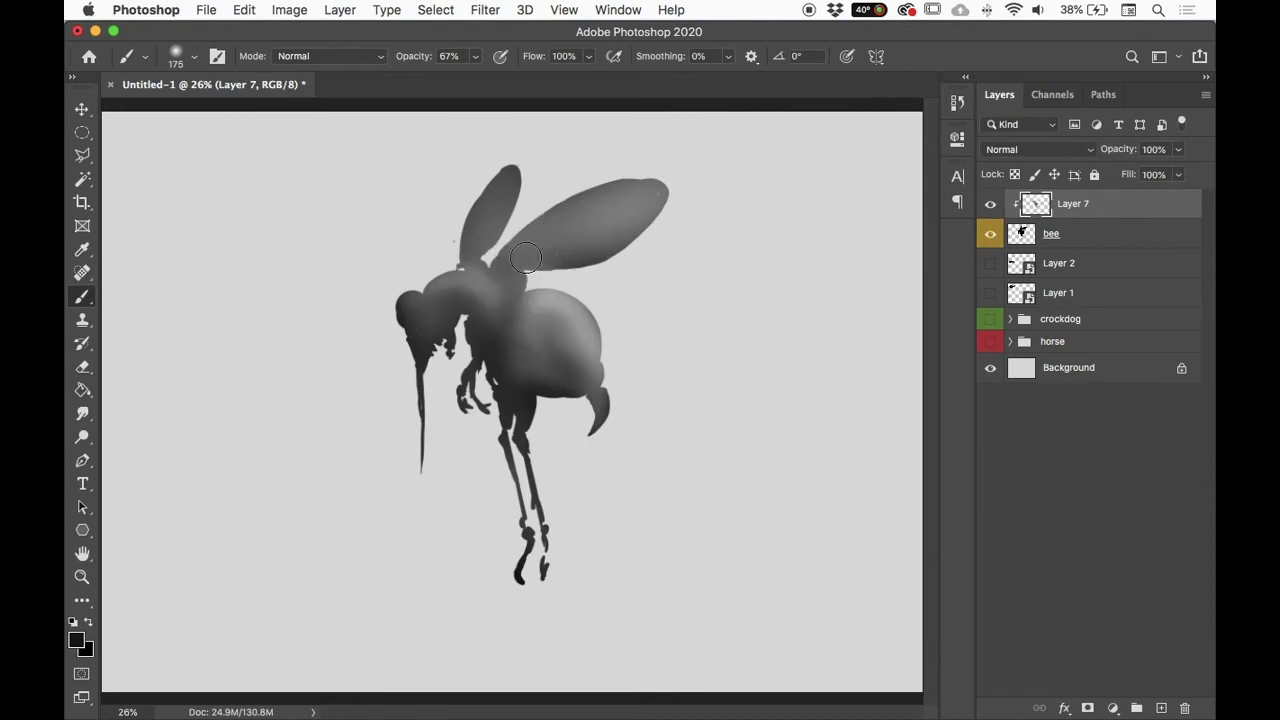
# Step: Shrink the brush to 80 px and paint a soft dark shadow between the bee's head and thorax
pyautogui.press('[')
pyautogui.press('[')
pyautogui.press('[')
pyautogui.press('[')
pyautogui.press('[')
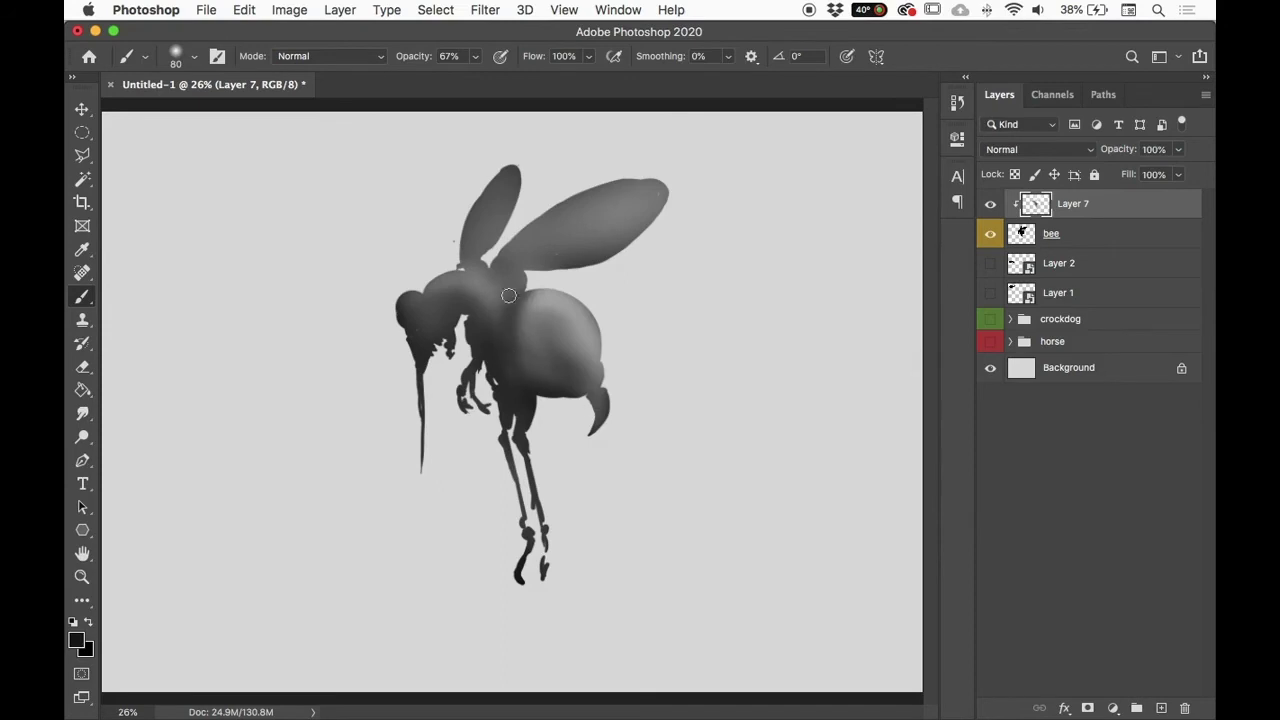
pyautogui.moveTo(487, 273)
pyautogui.mouseDown()
pyautogui.moveTo(426, 286)
pyautogui.moveTo(423, 305)
pyautogui.moveTo(448, 292)
pyautogui.moveTo(455, 319)
pyautogui.moveTo(416, 288)
pyautogui.moveTo(462, 316)
pyautogui.mouseUp()
# Step: Sample light grey from the background and paint a small soft highlight on the bee's near eye
pyautogui.press('[')
pyautogui.press('[')
pyautogui.press('[')
pyautogui.press('[')
pyautogui.press('[')
pyautogui.press('[')
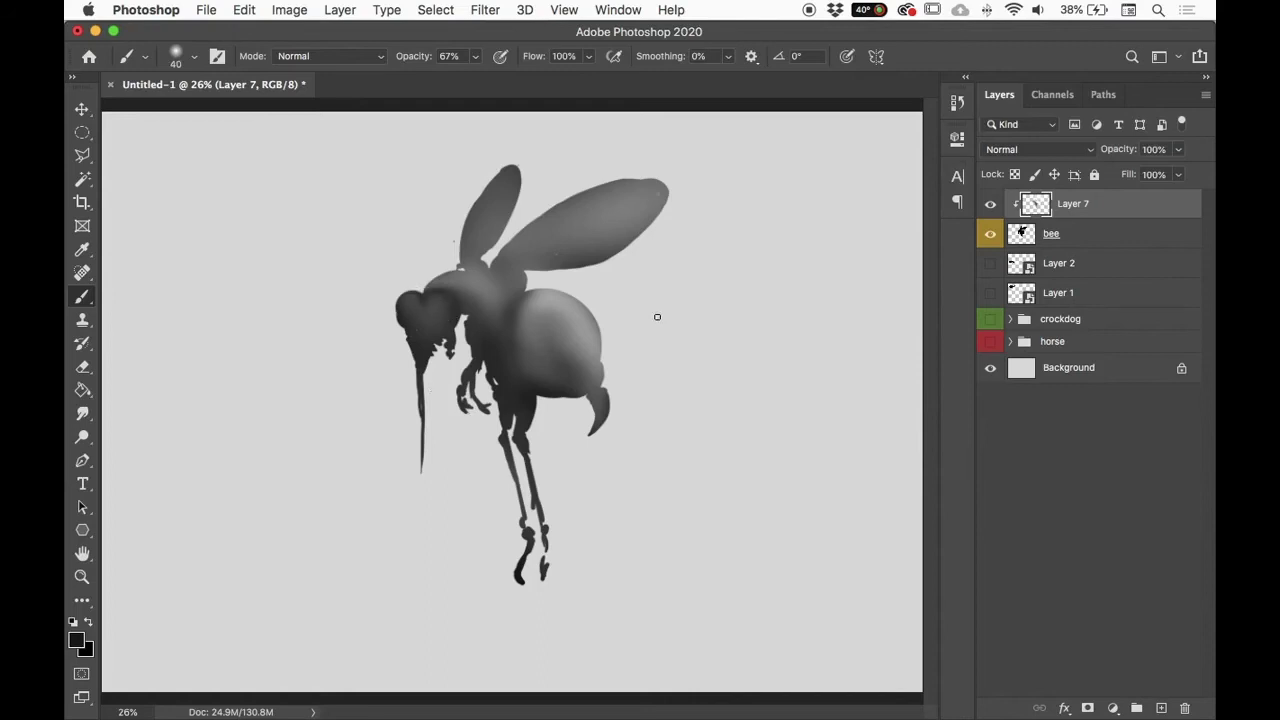
pyautogui.keyDown('alt'); pyautogui.click(606, 272); pyautogui.keyUp('alt')
pyautogui.moveTo(428, 300)
pyautogui.mouseDown()
pyautogui.moveTo(449, 296)
pyautogui.moveTo(423, 294)
pyautogui.moveTo(457, 270)
pyautogui.mouseUp()
pyautogui.press(']')
pyautogui.moveTo(437, 312); pyautogui.dragTo(446, 306)
# Step: Lower the brush opacity to 20% and softly lighten the bee's head, thorax and upper legs, using brush sizes from 150 down to 40 px
pyautogui.moveTo(416, 57); pyautogui.dragTo(408, 58)
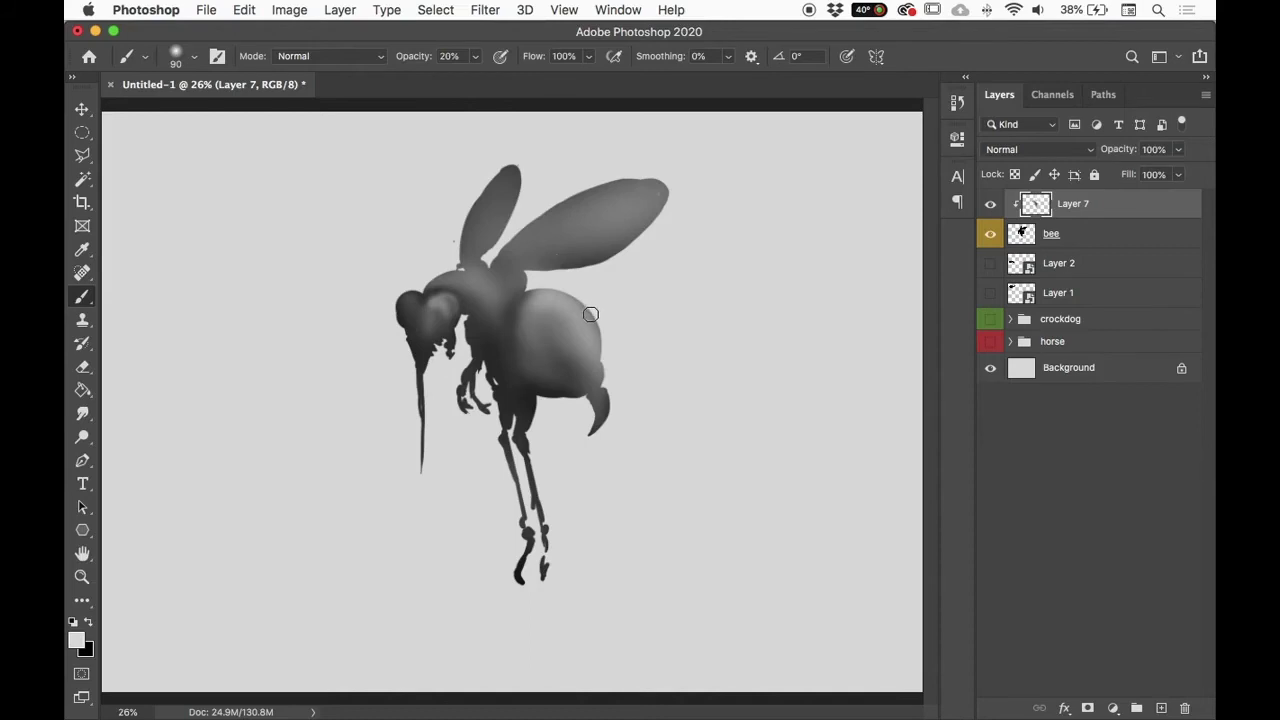
pyautogui.press(']')
pyautogui.press(']')
pyautogui.press(']')
pyautogui.moveTo(442, 309)
pyautogui.mouseDown()
pyautogui.moveTo(409, 344)
pyautogui.moveTo(419, 429)
pyautogui.moveTo(440, 366)
pyautogui.mouseUp()
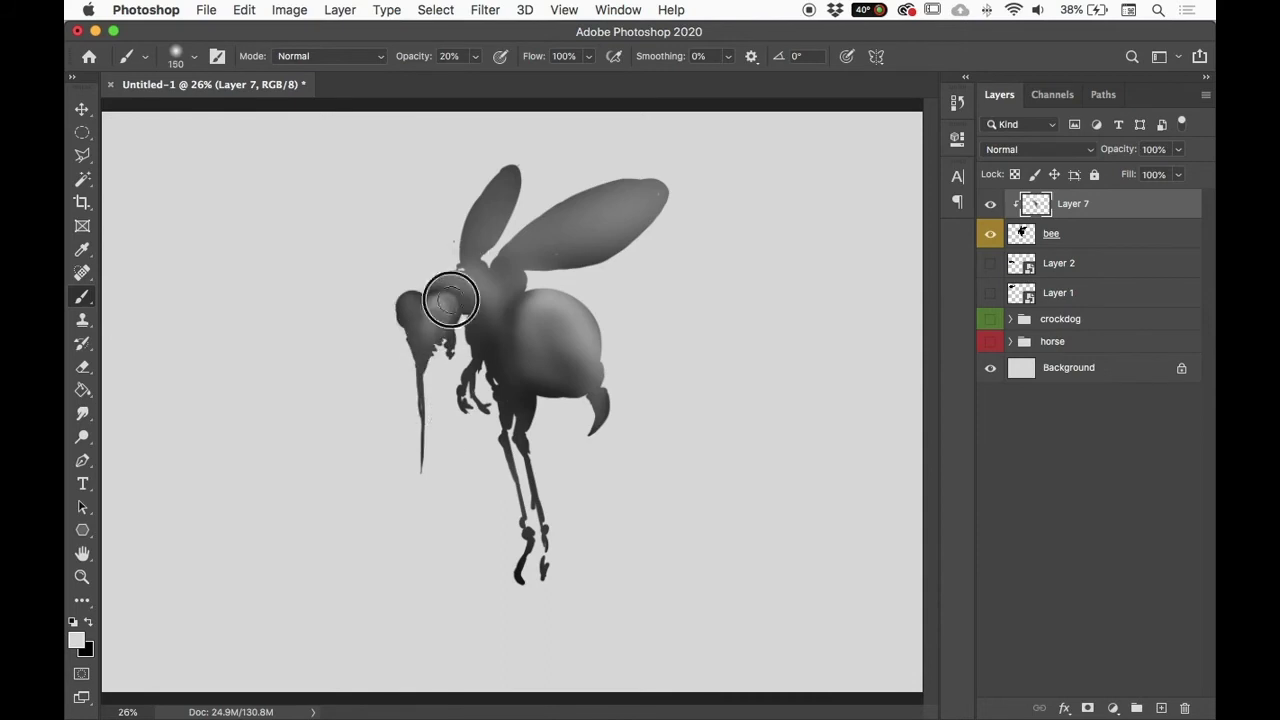
pyautogui.moveTo(531, 314)
pyautogui.mouseDown()
pyautogui.moveTo(537, 366)
pyautogui.moveTo(565, 326)
pyautogui.moveTo(584, 362)
pyautogui.moveTo(569, 390)
pyautogui.moveTo(519, 286)
pyautogui.moveTo(492, 355)
pyautogui.moveTo(507, 436)
pyautogui.moveTo(538, 255)
pyautogui.moveTo(529, 241)
pyautogui.moveTo(648, 185)
pyautogui.moveTo(605, 230)
pyautogui.moveTo(523, 256)
pyautogui.moveTo(496, 187)
pyautogui.moveTo(523, 392)
pyautogui.moveTo(487, 344)
pyautogui.moveTo(521, 406)
pyautogui.moveTo(522, 391)
pyautogui.moveTo(520, 424)
pyautogui.moveTo(505, 341)
pyautogui.mouseUp()
pyautogui.press('[')
pyautogui.press('[')
pyautogui.press('[')
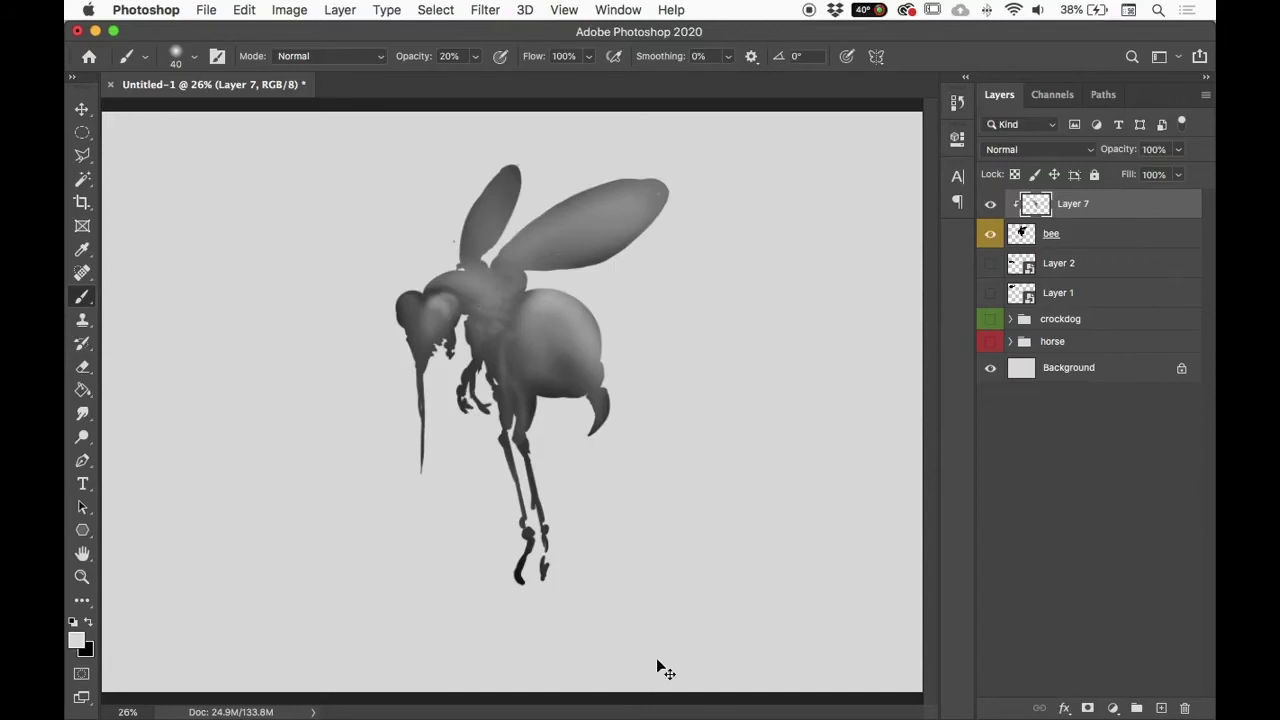
# Step: Paint fine black contours around both of the bee's eyes and along the face creases, raising the brush opacity to 44%
pyautogui.press('super+equal')
pyautogui.press('super+equal')
pyautogui.moveTo(620, 328)
pyautogui.mouseDown()
pyautogui.moveTo(703, 500)
pyautogui.moveTo(691, 473)
pyautogui.mouseUp()
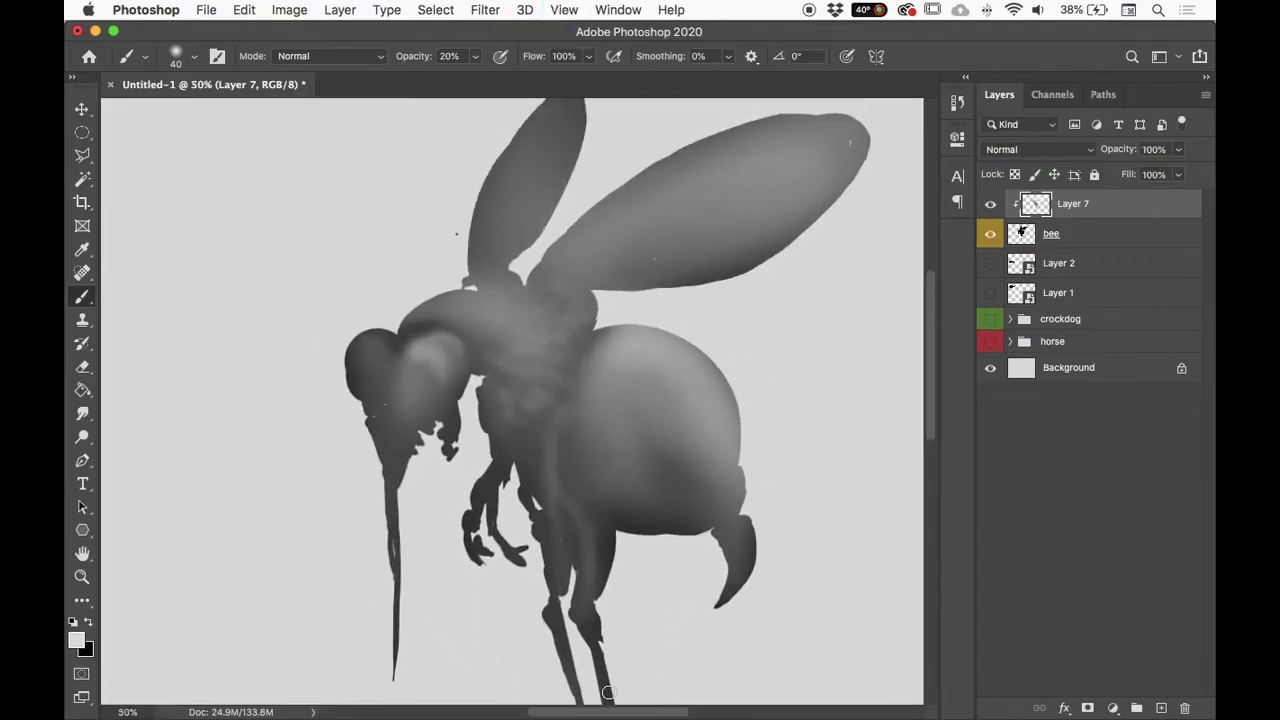
pyautogui.press('x')
pyautogui.press(']')
pyautogui.press(']')
pyautogui.press(']')
pyautogui.moveTo(360, 343)
pyautogui.mouseDown()
pyautogui.moveTo(405, 352)
pyautogui.moveTo(437, 337)
pyautogui.moveTo(408, 366)
pyautogui.moveTo(430, 333)
pyautogui.mouseUp()
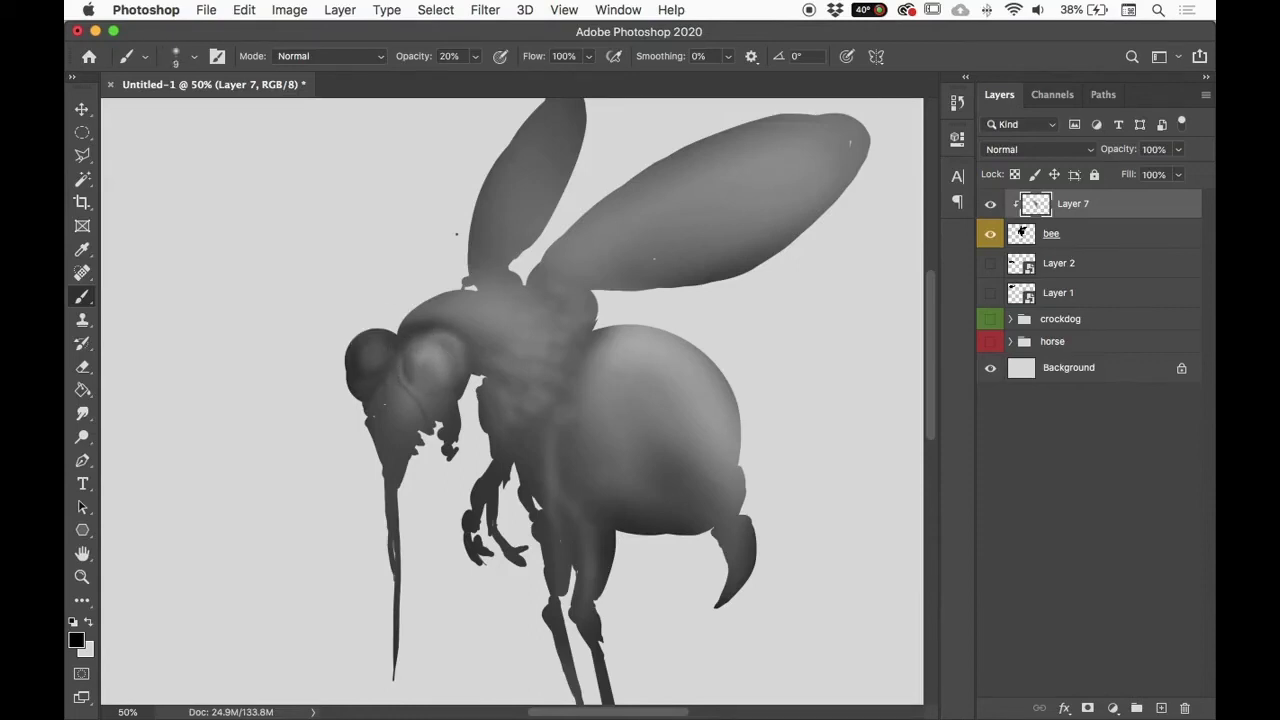
pyautogui.moveTo(429, 61); pyautogui.dragTo(441, 50)
pyautogui.press(']')
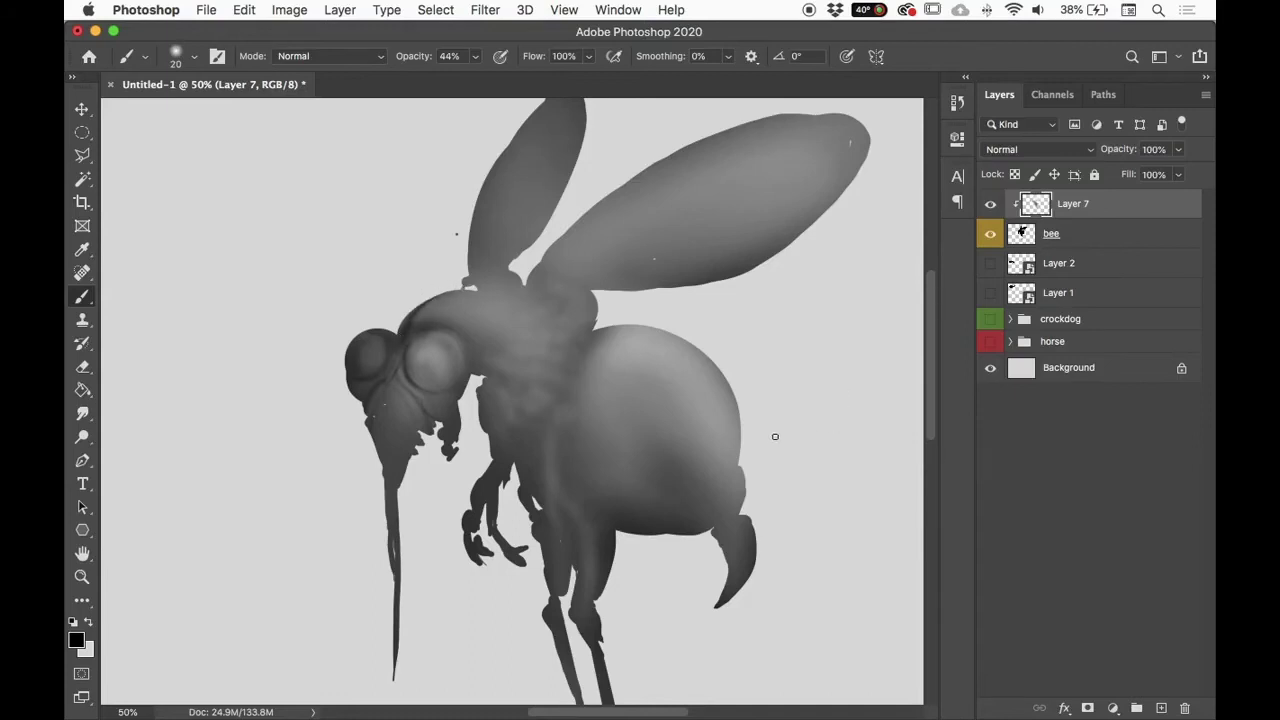
# Step: Sample the light grey background and paint highlights on the near eye and upper thorax, enlarging the brush to 60 px
pyautogui.keyDown('alt'); pyautogui.click(636, 311); pyautogui.keyUp('alt')
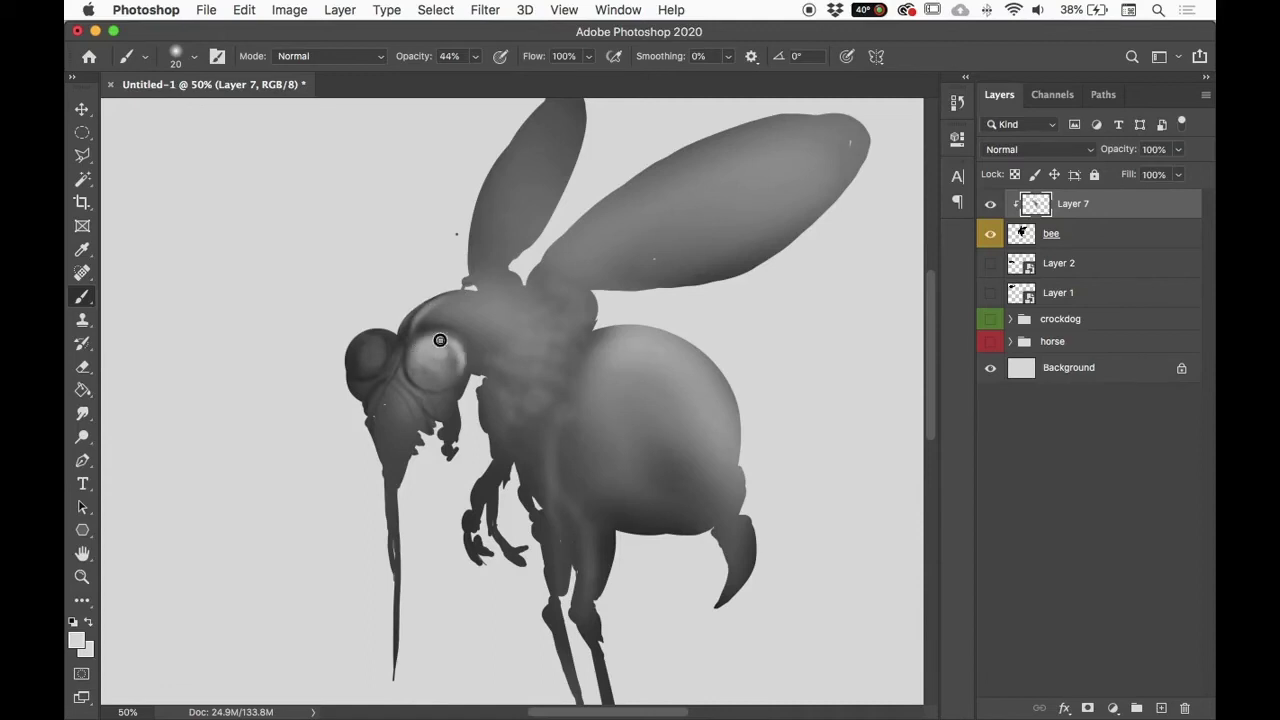
pyautogui.press(']')
pyautogui.press(']')
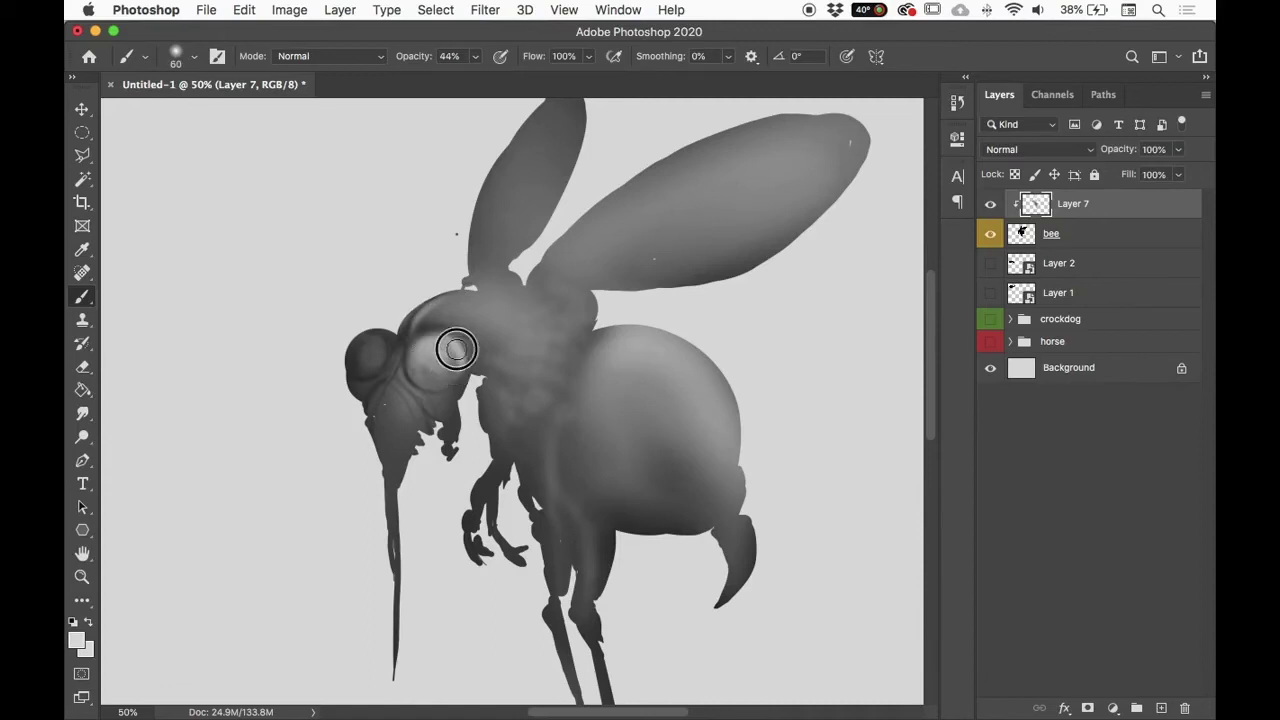
pyautogui.moveTo(469, 325)
pyautogui.mouseDown()
pyautogui.moveTo(486, 334)
pyautogui.moveTo(503, 300)
pyautogui.moveTo(563, 360)
pyautogui.mouseUp()
# Step: Shrink the brush to 40 px and paint light grey highlights along the bee's snout and mouthparts
pyautogui.press('[')
pyautogui.moveTo(427, 434)
pyautogui.mouseDown()
pyautogui.moveTo(400, 468)
pyautogui.moveTo(391, 402)
pyautogui.moveTo(386, 486)
pyautogui.mouseUp()
pyautogui.press('[')
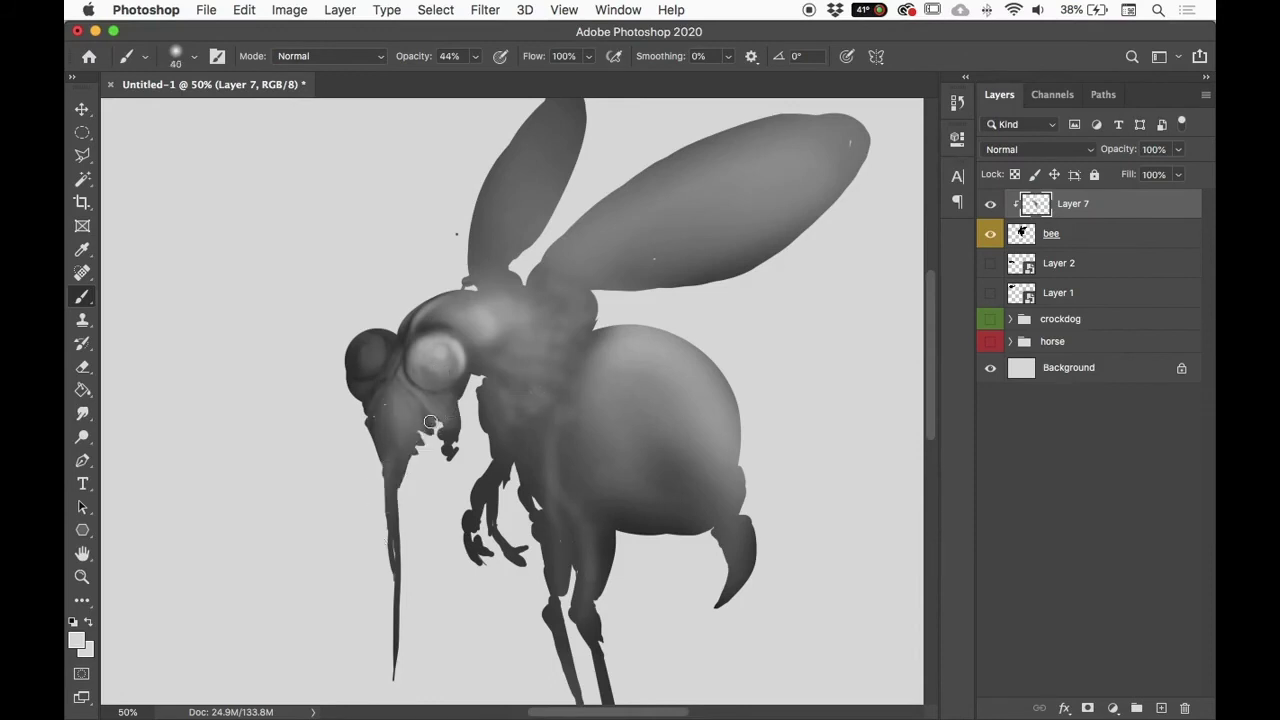
pyautogui.moveTo(389, 477); pyautogui.dragTo(424, 432)
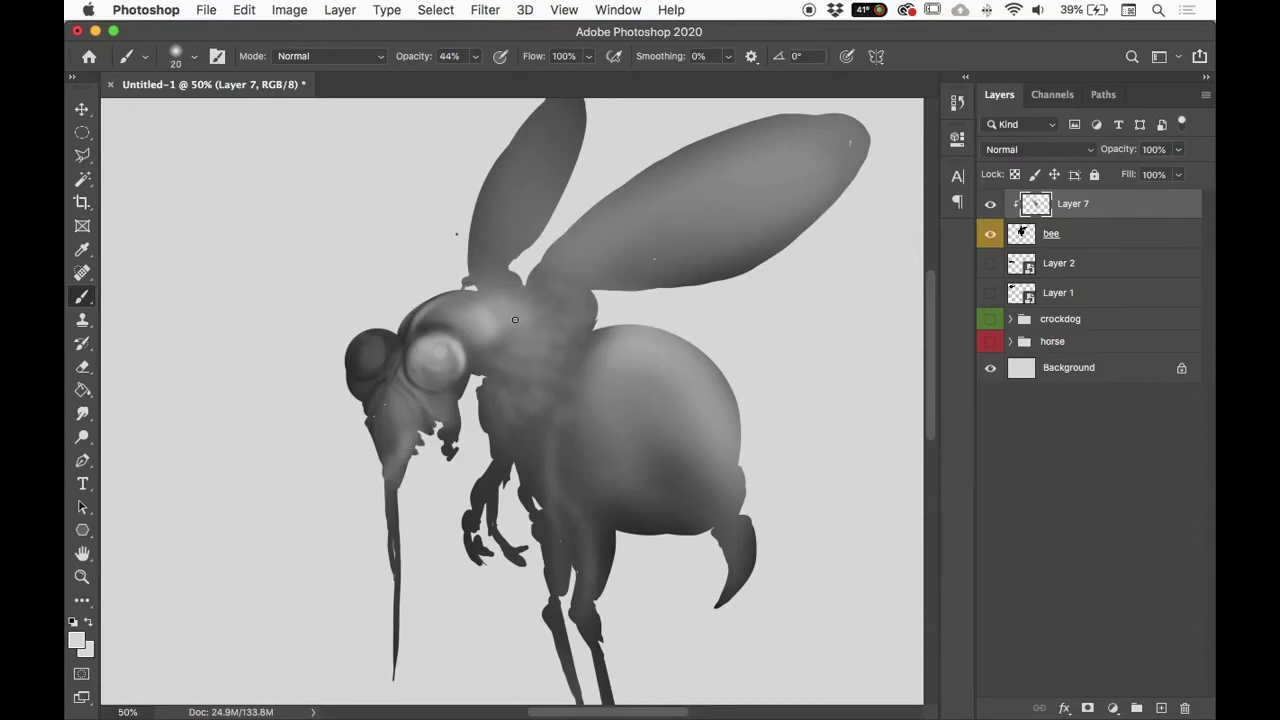
# Step: Paint thin light grey highlights along the edges of both wings with a 20 px brush
pyautogui.scroll(-3, 515, 319)
pyautogui.scroll(4, 680, 323)
pyautogui.hscroll(1, 608, 486)
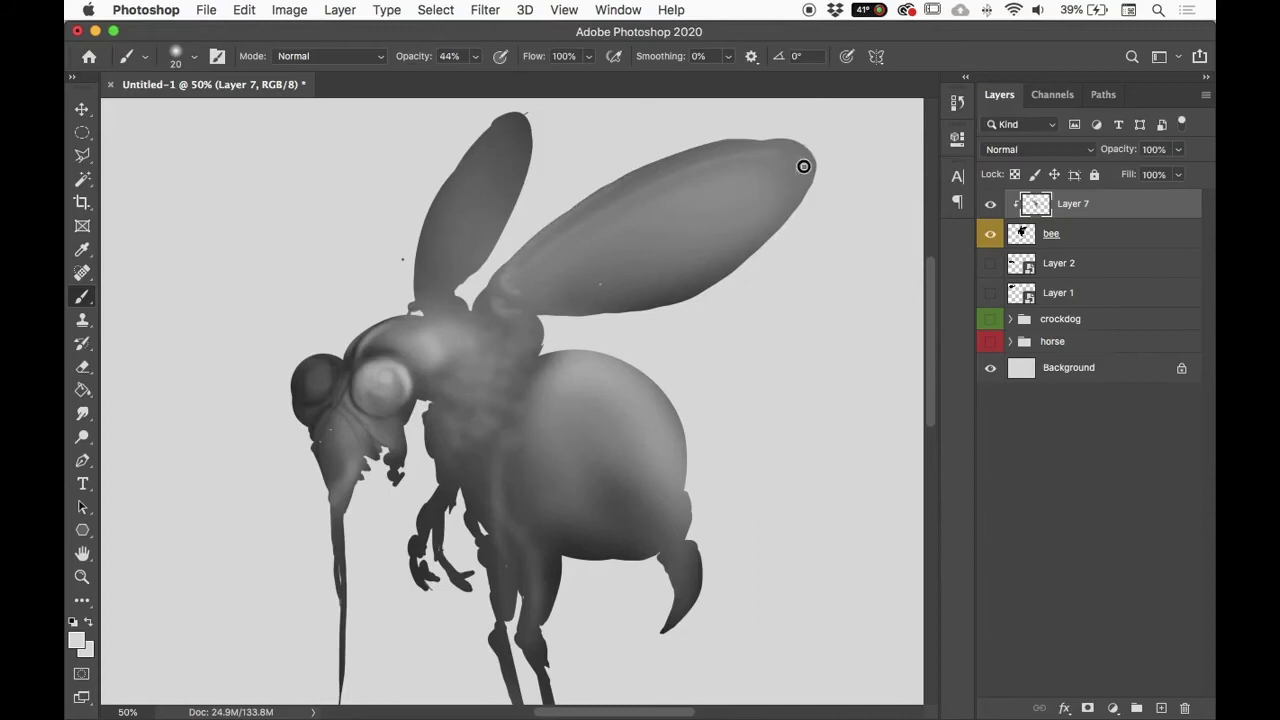
pyautogui.moveTo(443, 236); pyautogui.dragTo(440, 180)
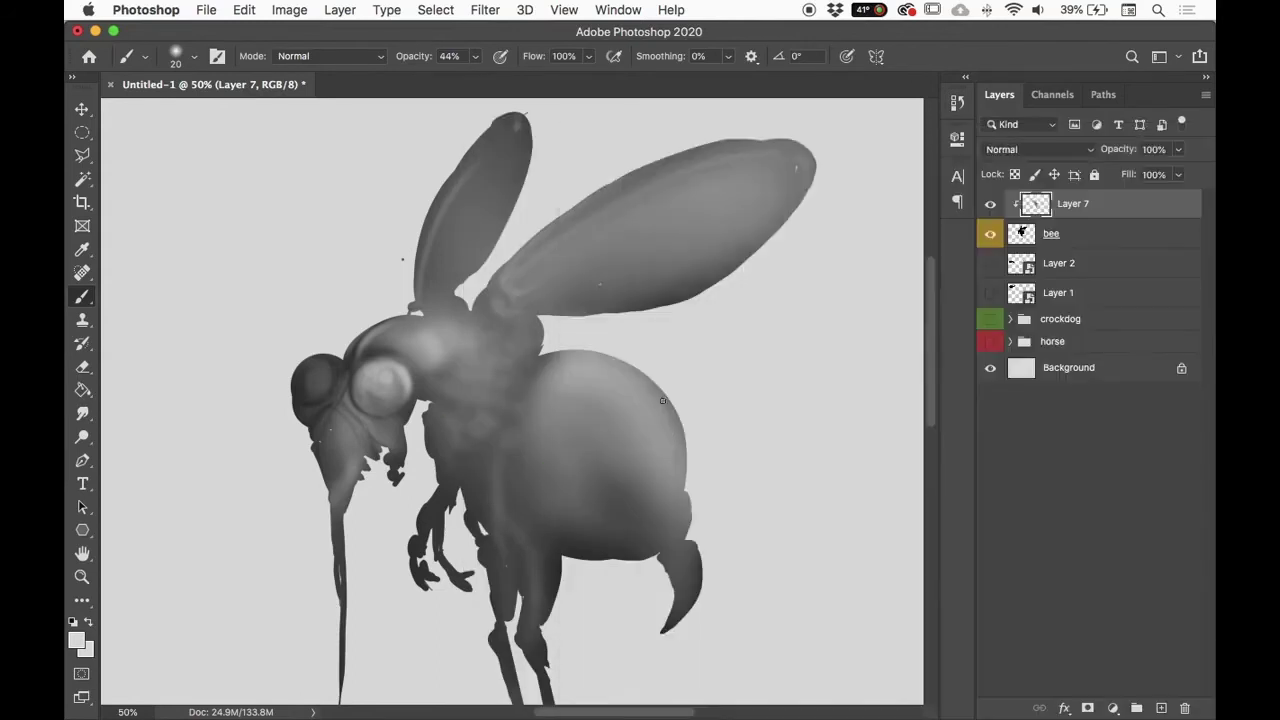
# Step: Paint wet mixer strokes across the bee's thorax and wing base with the 100 px Kyle's Real Oils Round Flex Wet brush
pyautogui.rightClick(586, 397)
pyautogui.click(862, 400)
pyautogui.click(682, 428)
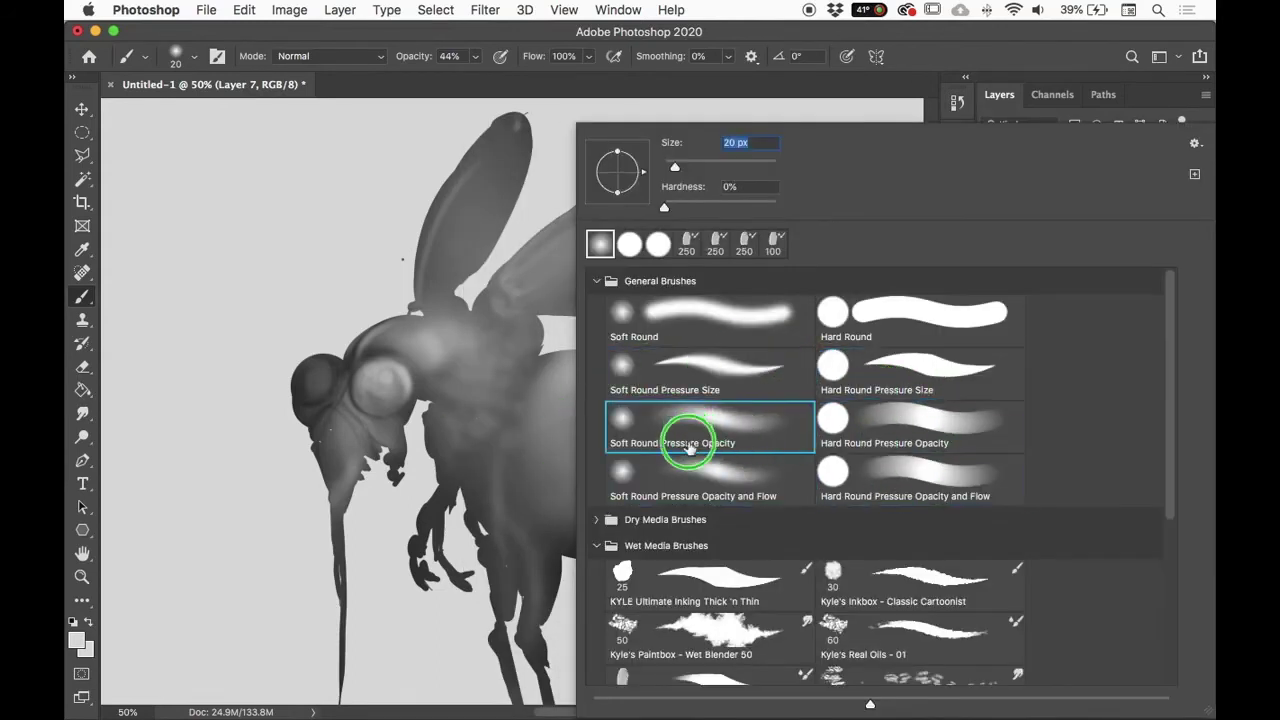
pyautogui.click(728, 473)
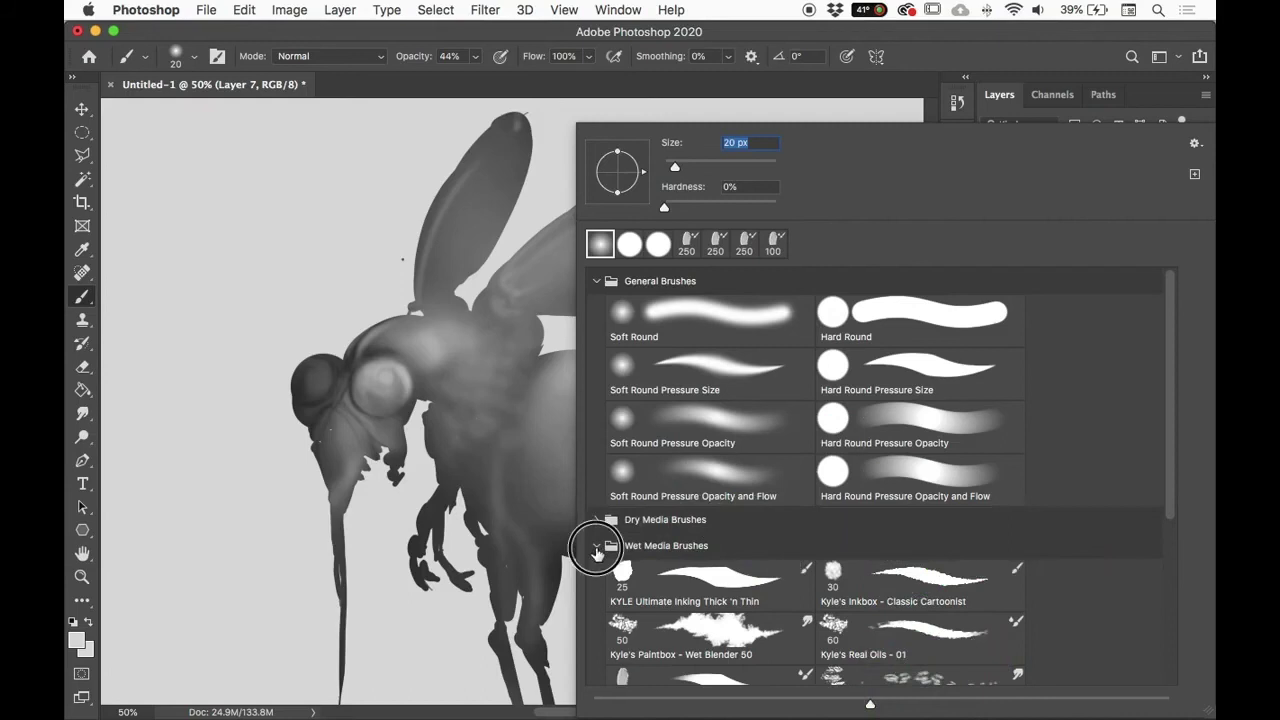
pyautogui.click(597, 549)
pyautogui.moveTo(1168, 450); pyautogui.dragTo(1166, 563)
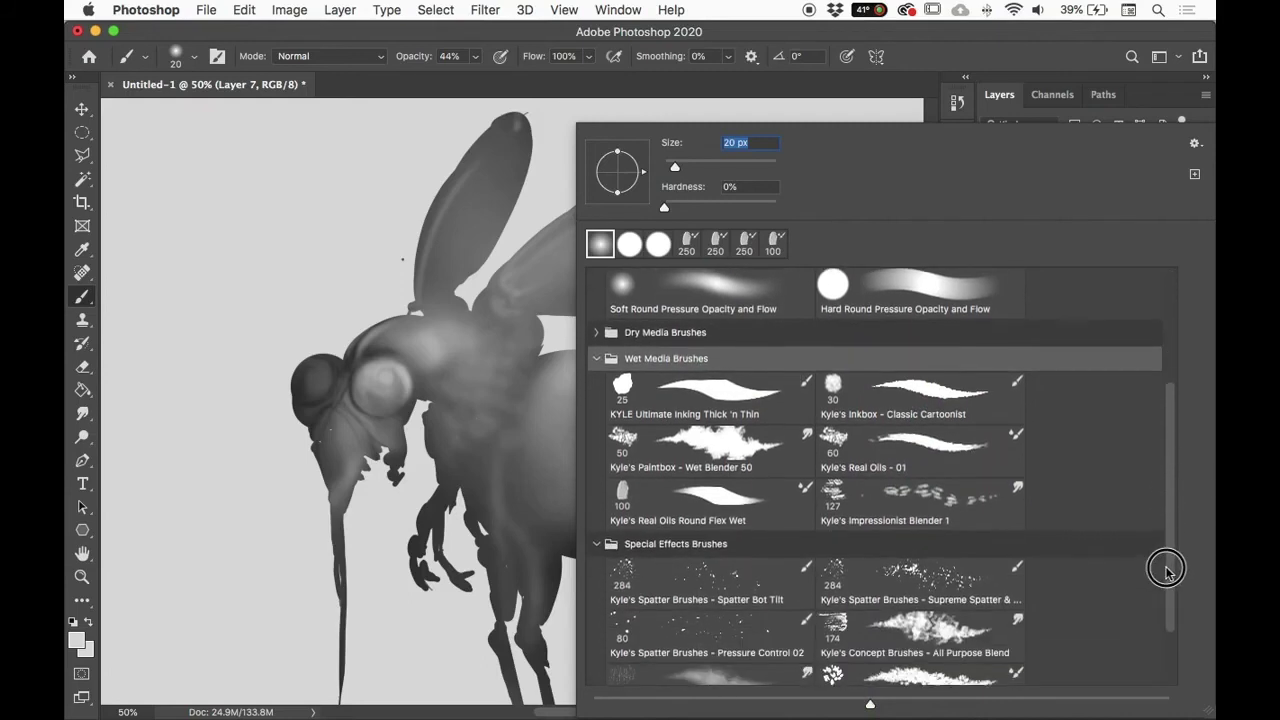
pyautogui.click(732, 500)
pyautogui.press('Return')
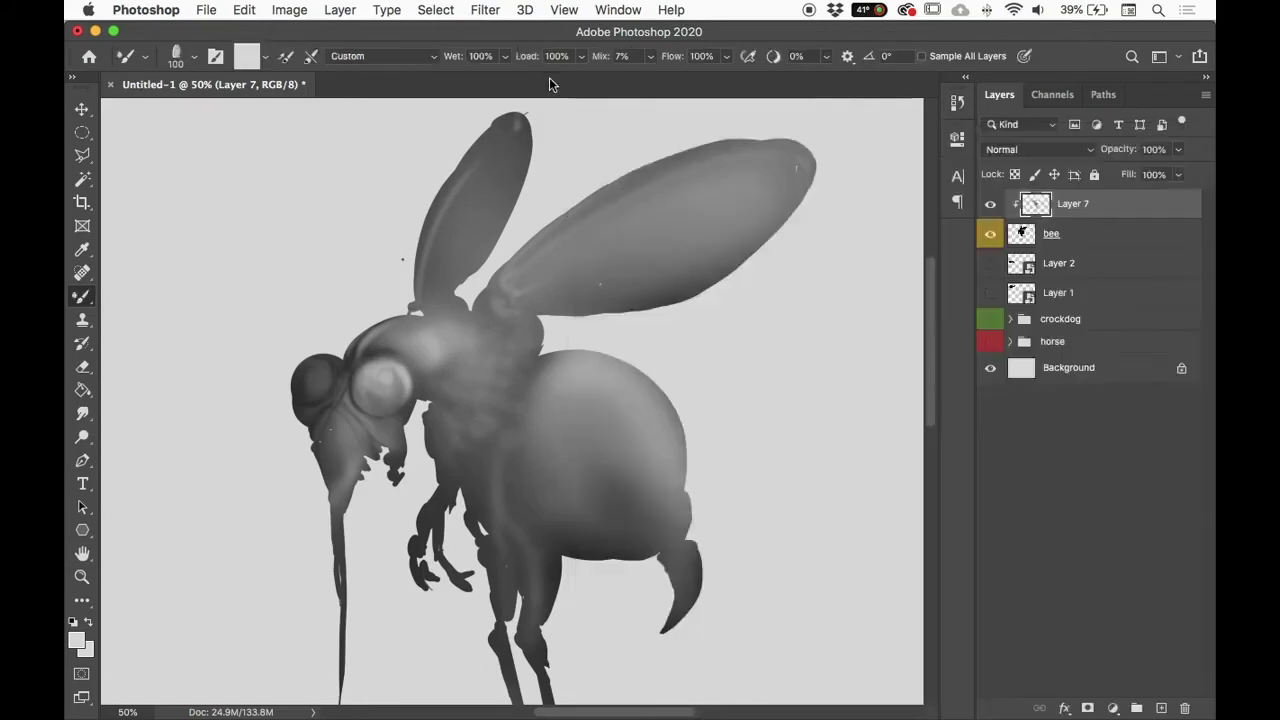
pyautogui.moveTo(476, 424)
pyautogui.mouseDown()
pyautogui.moveTo(463, 443)
pyautogui.moveTo(514, 449)
pyautogui.mouseUp()
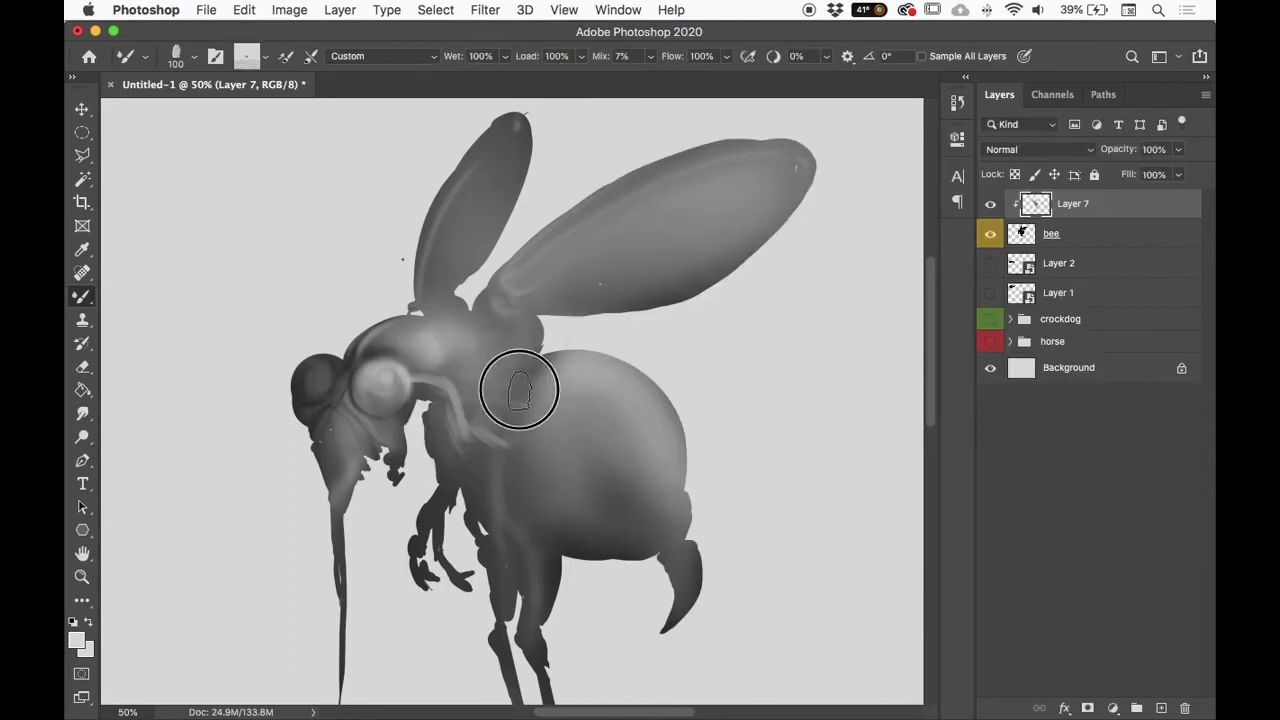
pyautogui.moveTo(514, 344)
pyautogui.mouseDown()
pyautogui.moveTo(486, 423)
pyautogui.moveTo(520, 335)
pyautogui.moveTo(470, 300)
pyautogui.mouseUp()
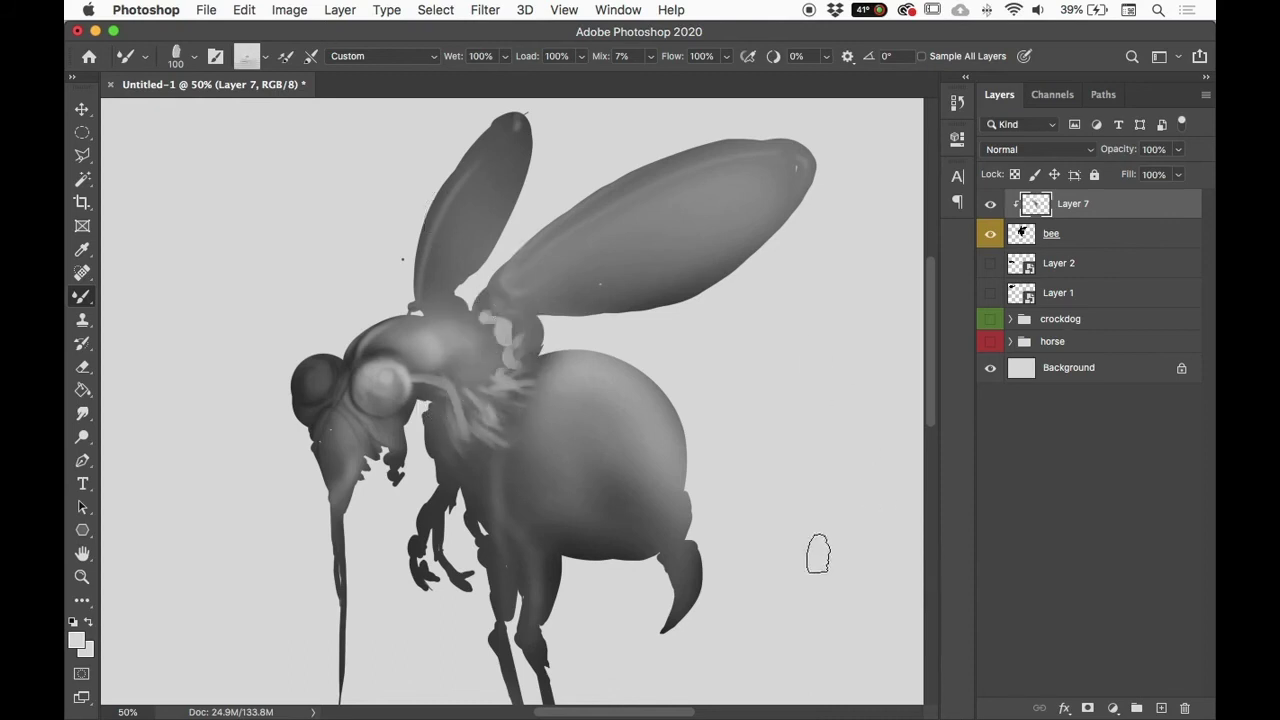
# Step: Smudge the fresh thorax strokes together with Kyle's Concept Brushes - All Purpose Blend at 24% strength
pyautogui.rightClick(726, 490)
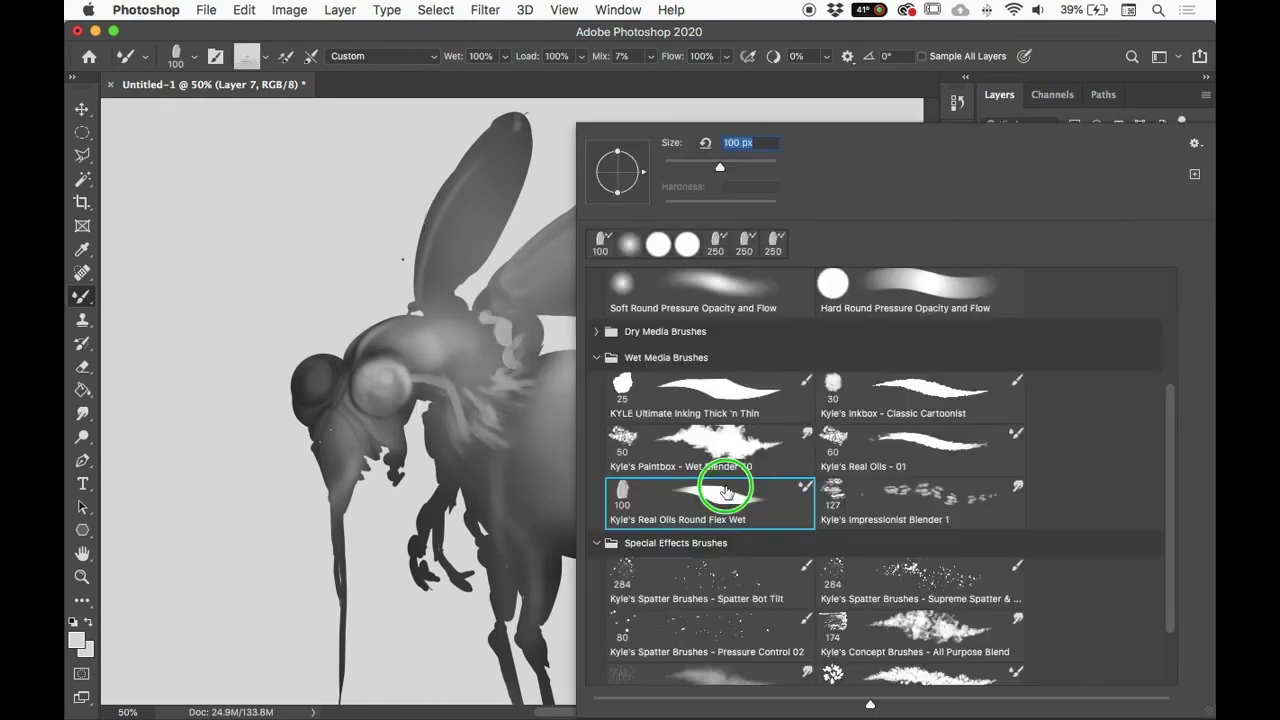
pyautogui.click(968, 632)
pyautogui.press('Return')
pyautogui.moveTo(474, 434)
pyautogui.mouseDown()
pyautogui.moveTo(430, 358)
pyautogui.moveTo(443, 414)
pyautogui.moveTo(530, 434)
pyautogui.moveTo(517, 353)
pyautogui.moveTo(531, 380)
pyautogui.mouseUp()
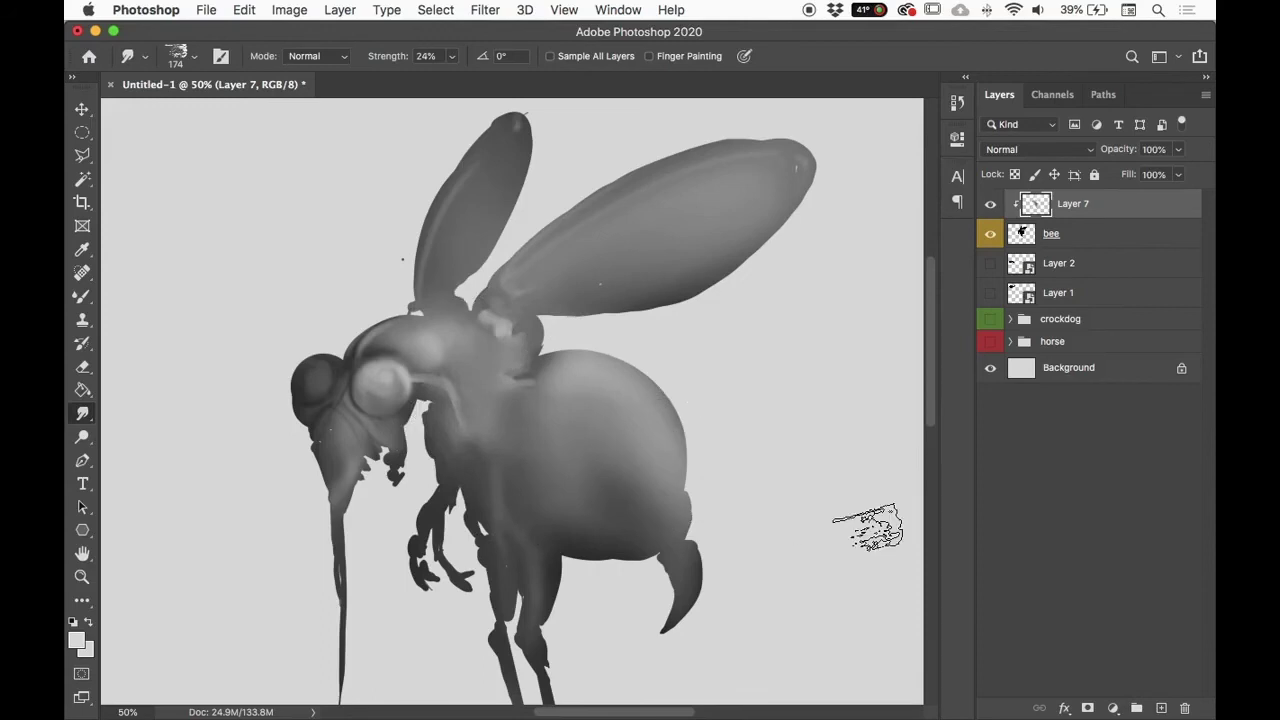
# Step: Switch back to the Mixer Brush tool with the Kyle's Real Oils Round Flex Wet preset
pyautogui.press('b')
pyautogui.moveTo(690, 500); pyautogui.dragTo(695, 485)
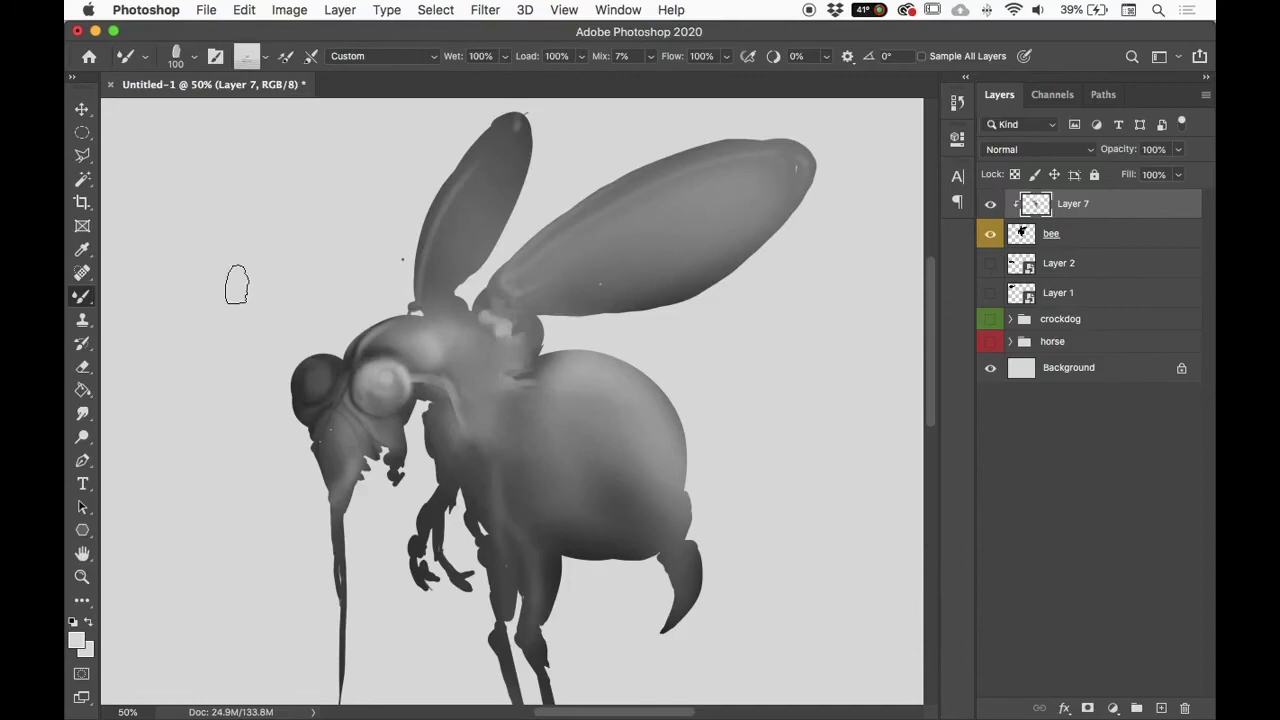
pyautogui.rightClick(722, 366)
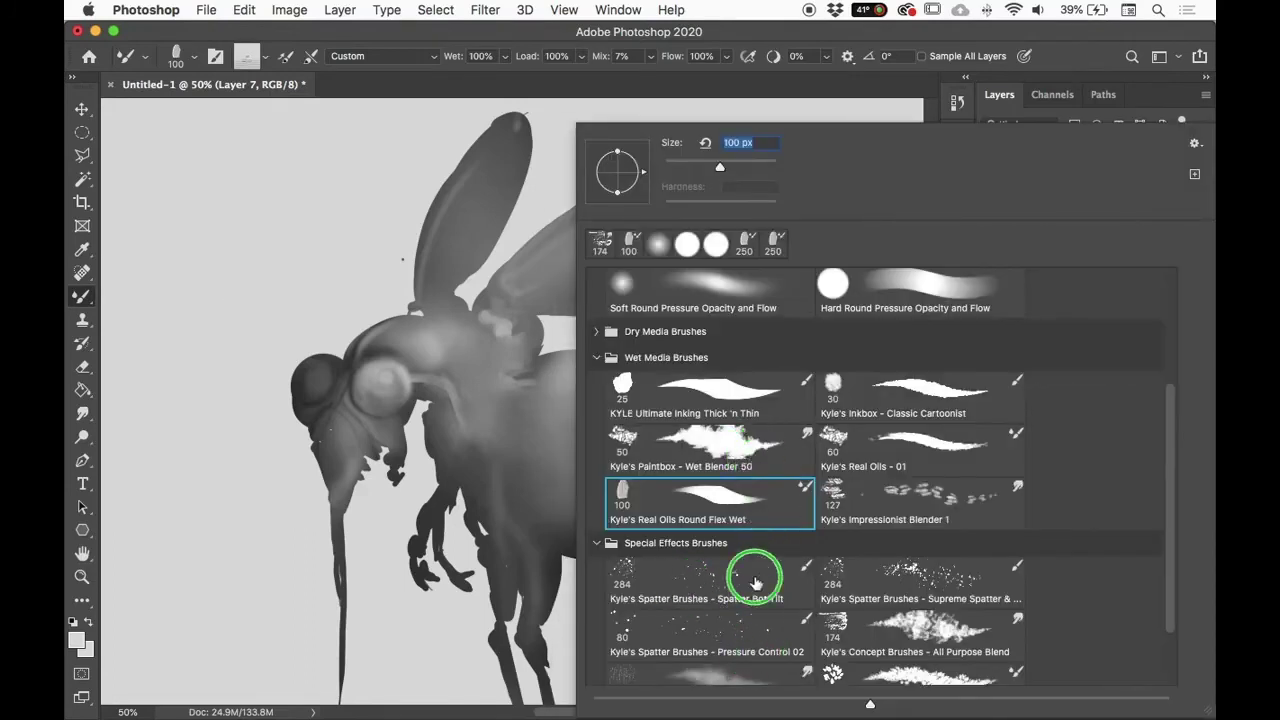
pyautogui.click(775, 506)
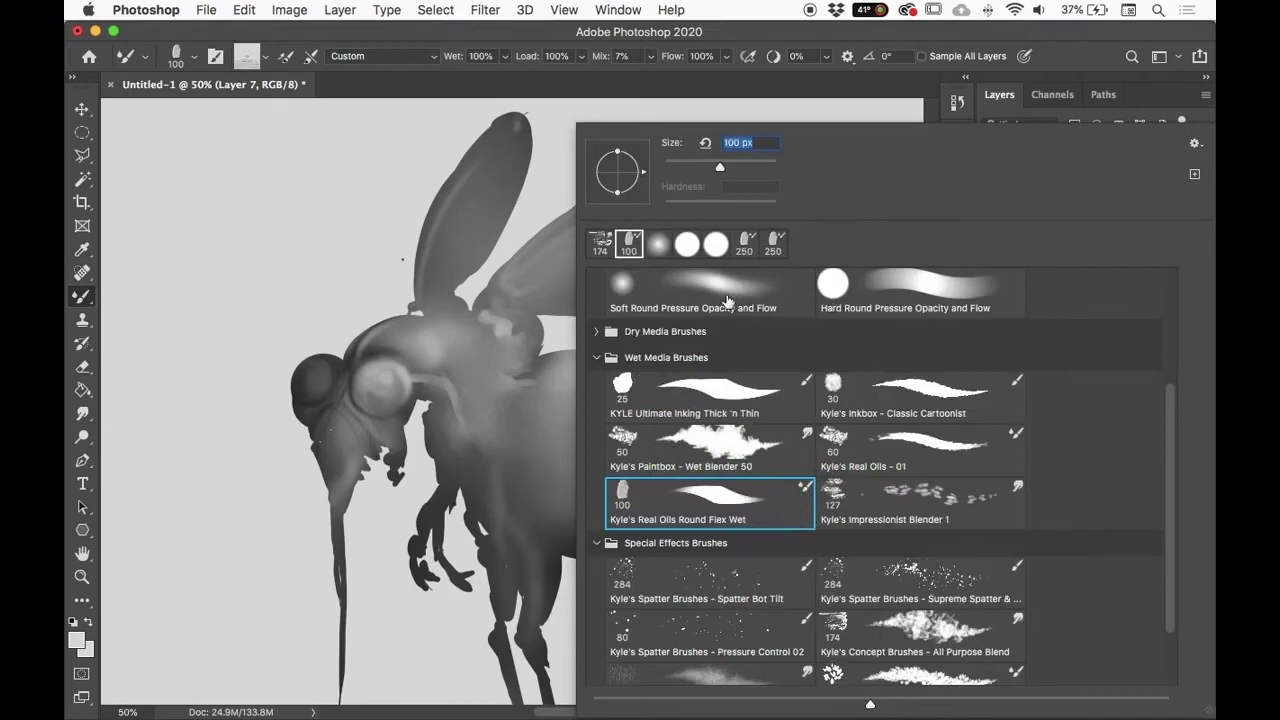
pyautogui.click(80, 297)
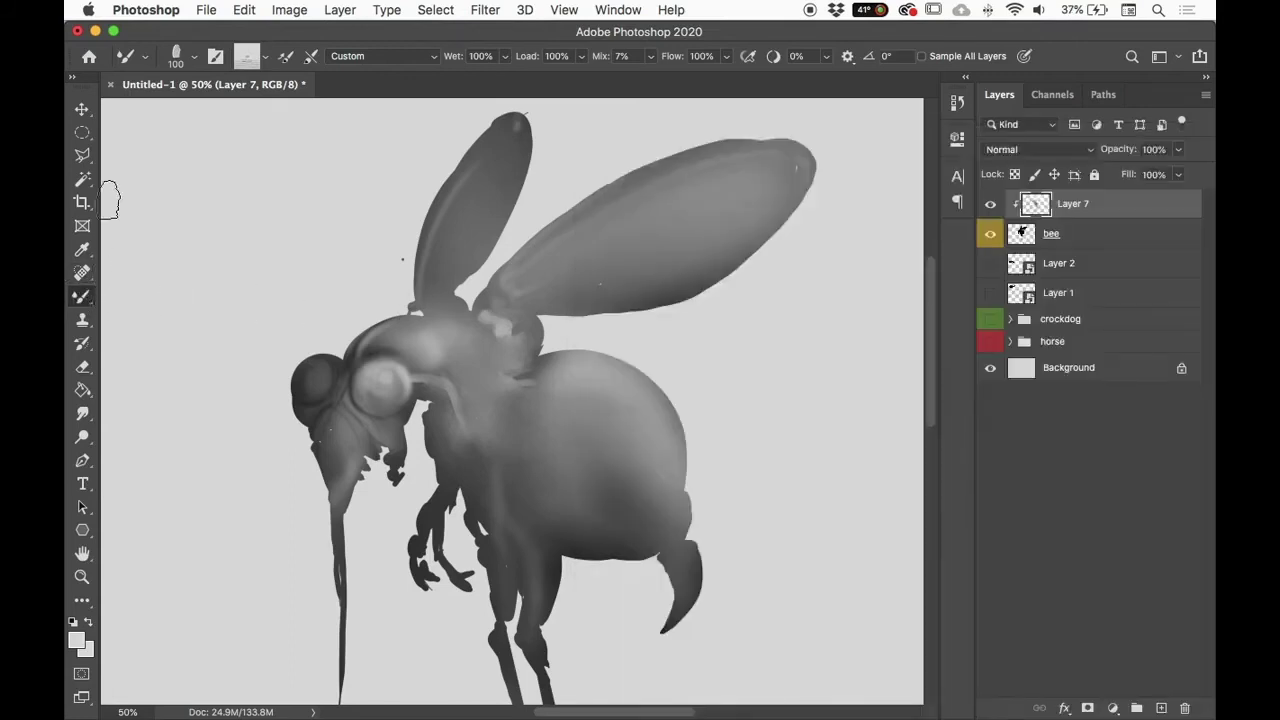
pyautogui.rightClick(82, 298)
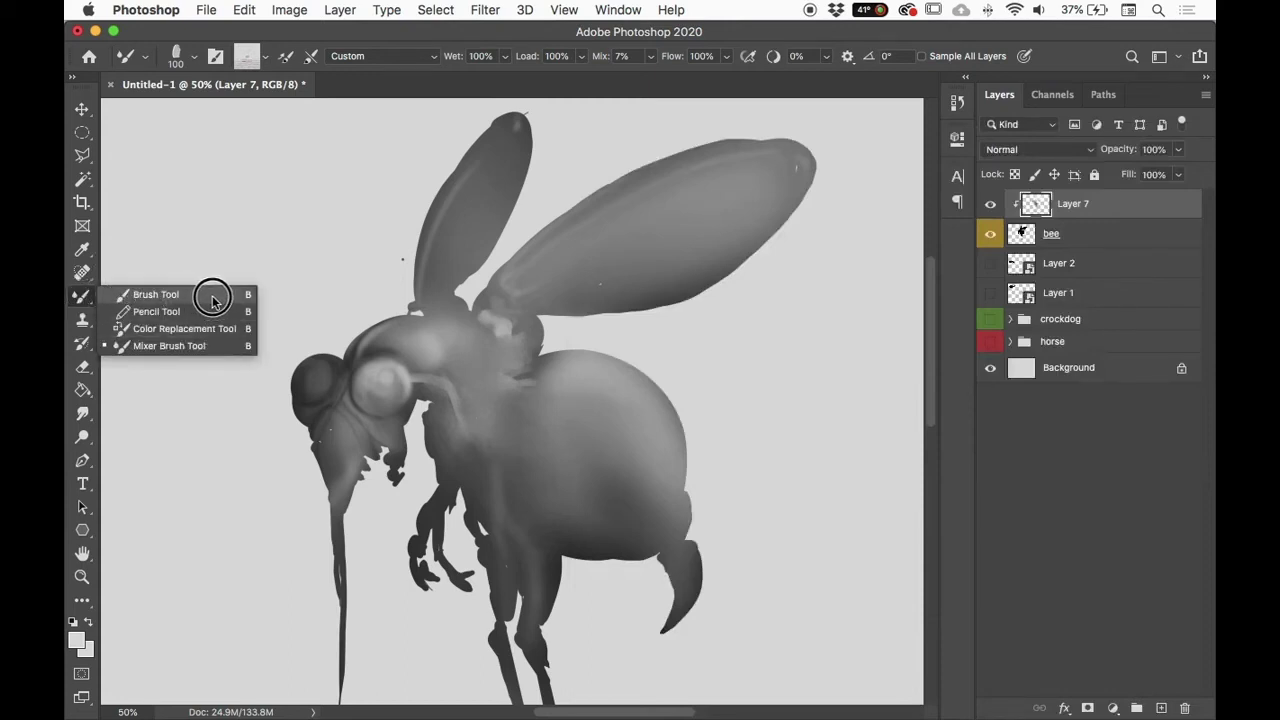
pyautogui.click(190, 346)
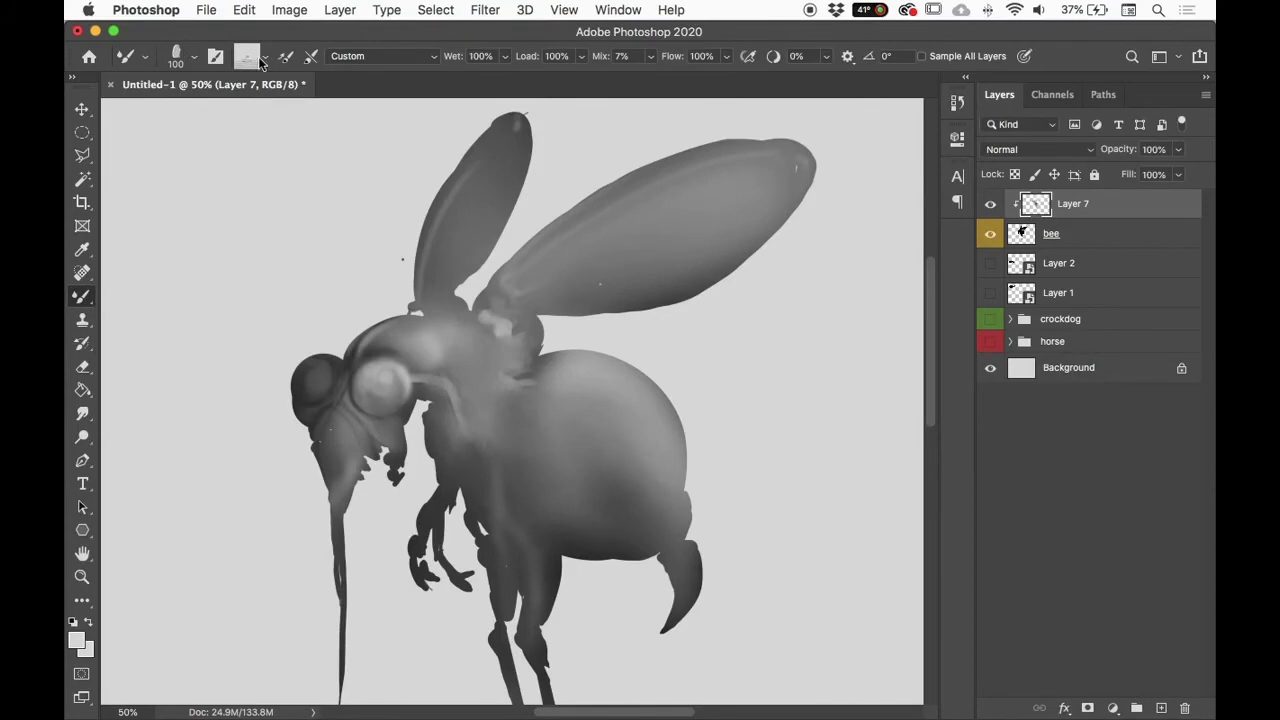
# Step: Try a zigzag Mixer Brush stroke across the abdomen with the 100 px Hard Round Pressure Size preset
pyautogui.rightClick(501, 325)
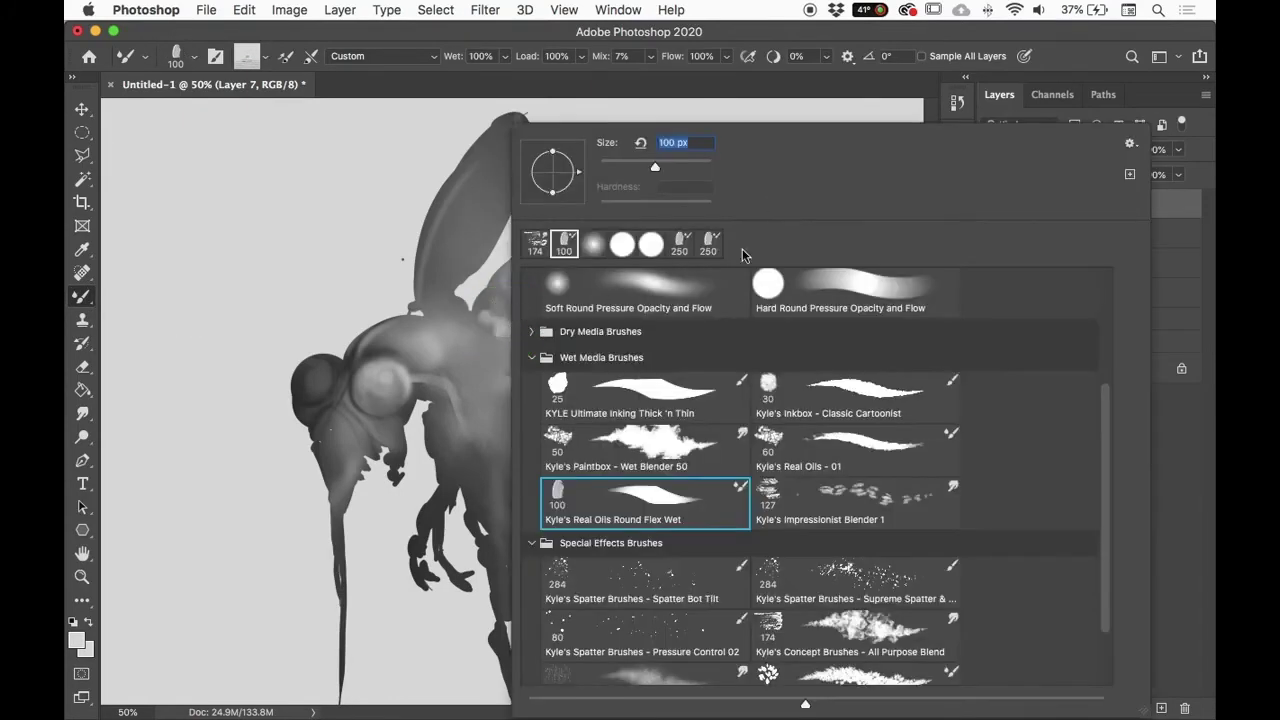
pyautogui.moveTo(1103, 462); pyautogui.dragTo(1103, 340)
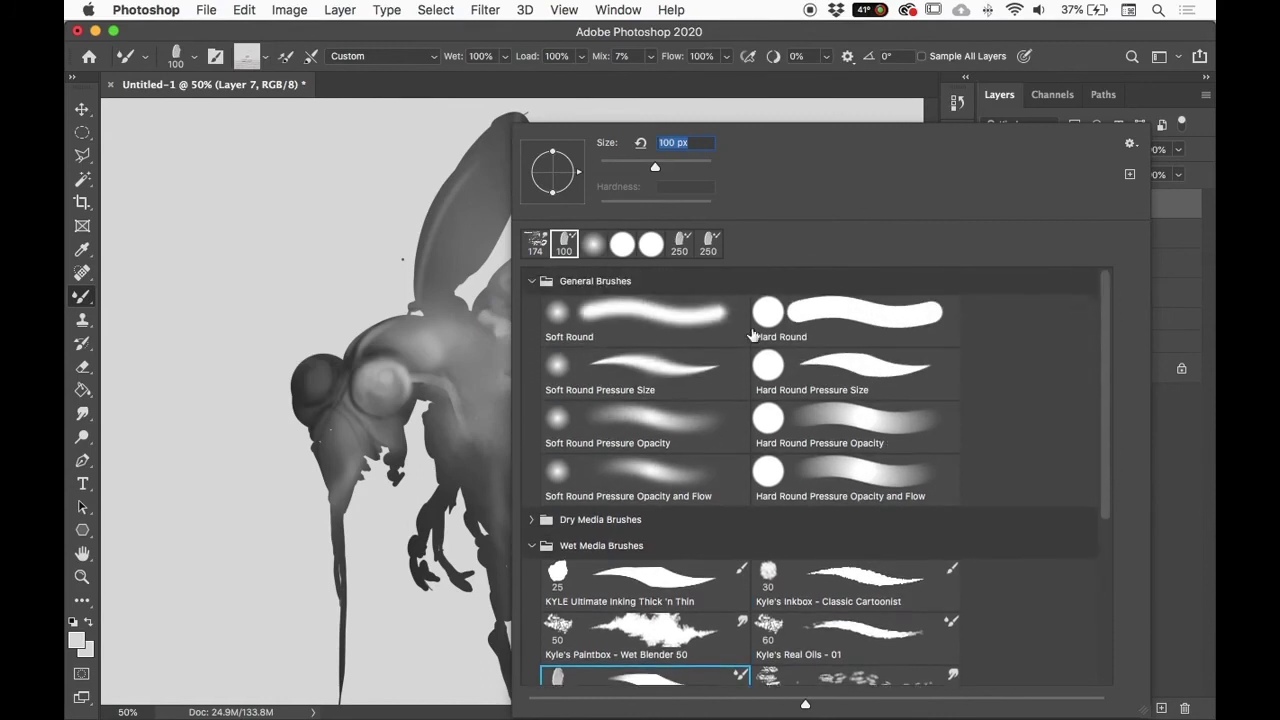
pyautogui.click(871, 363)
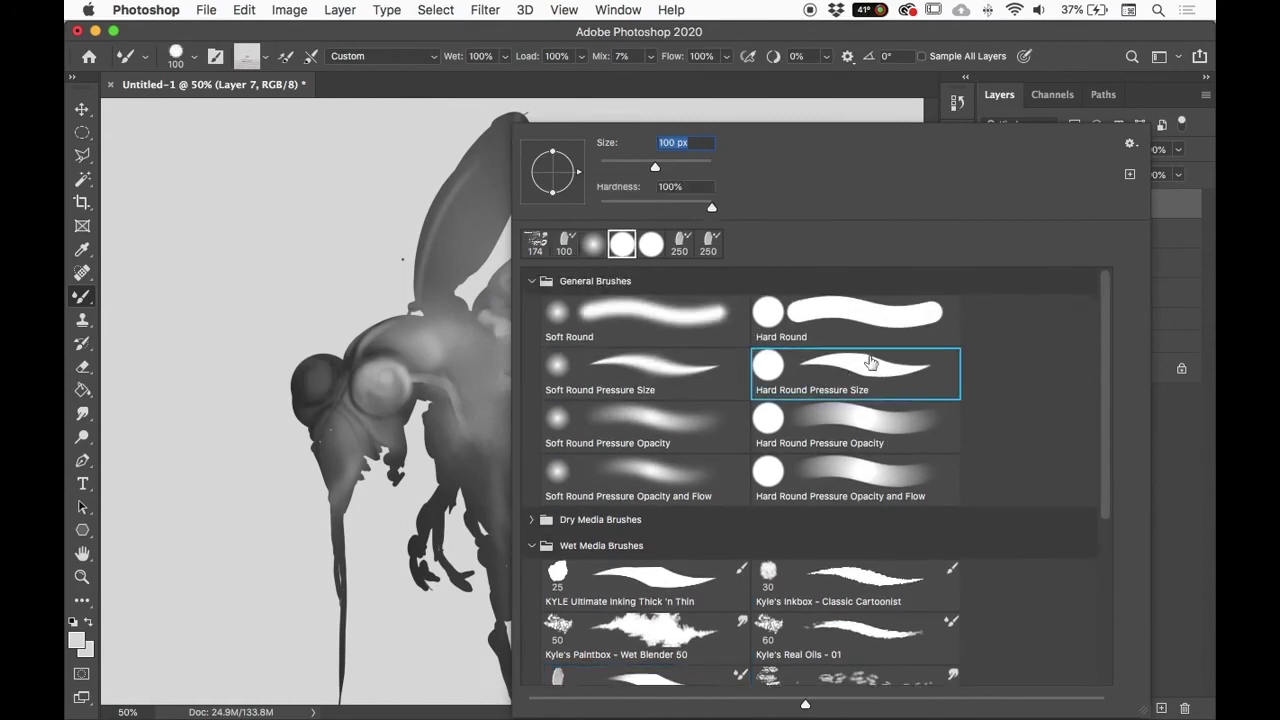
pyautogui.click(1049, 57)
pyautogui.moveTo(522, 405)
pyautogui.mouseDown()
pyautogui.moveTo(517, 459)
pyautogui.moveTo(615, 515)
pyautogui.mouseUp()
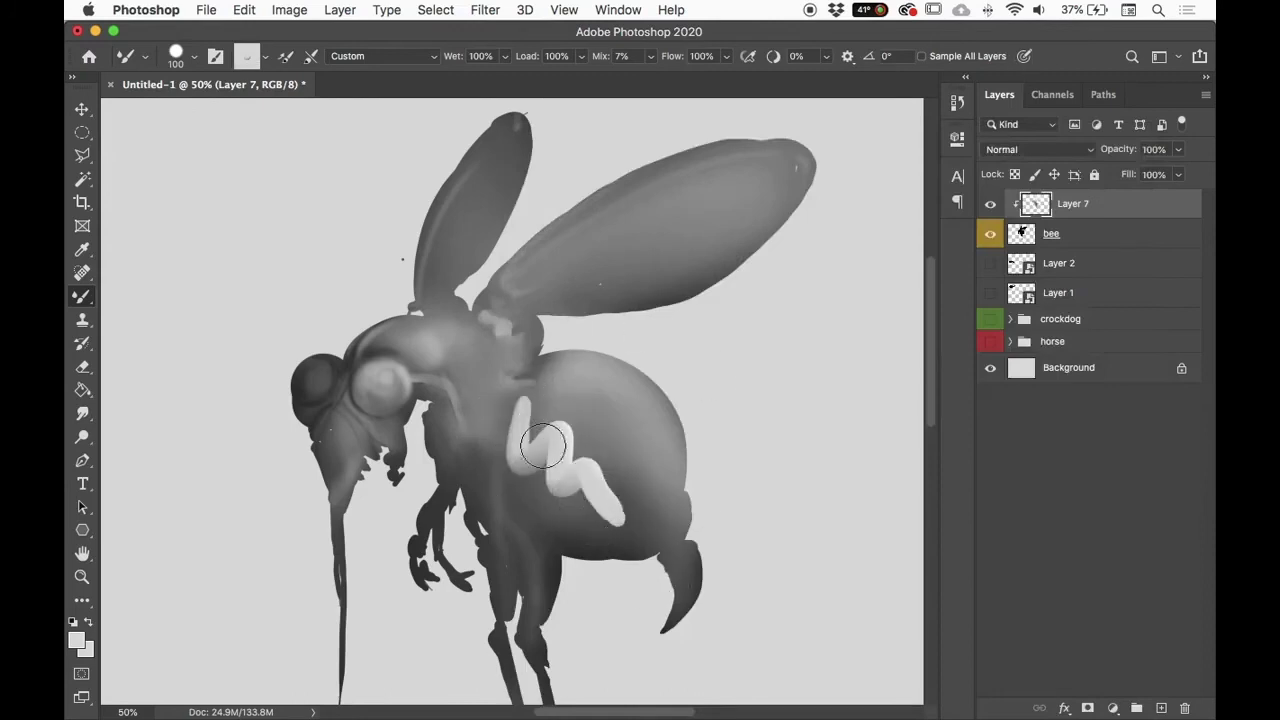
pyautogui.click(83, 298)
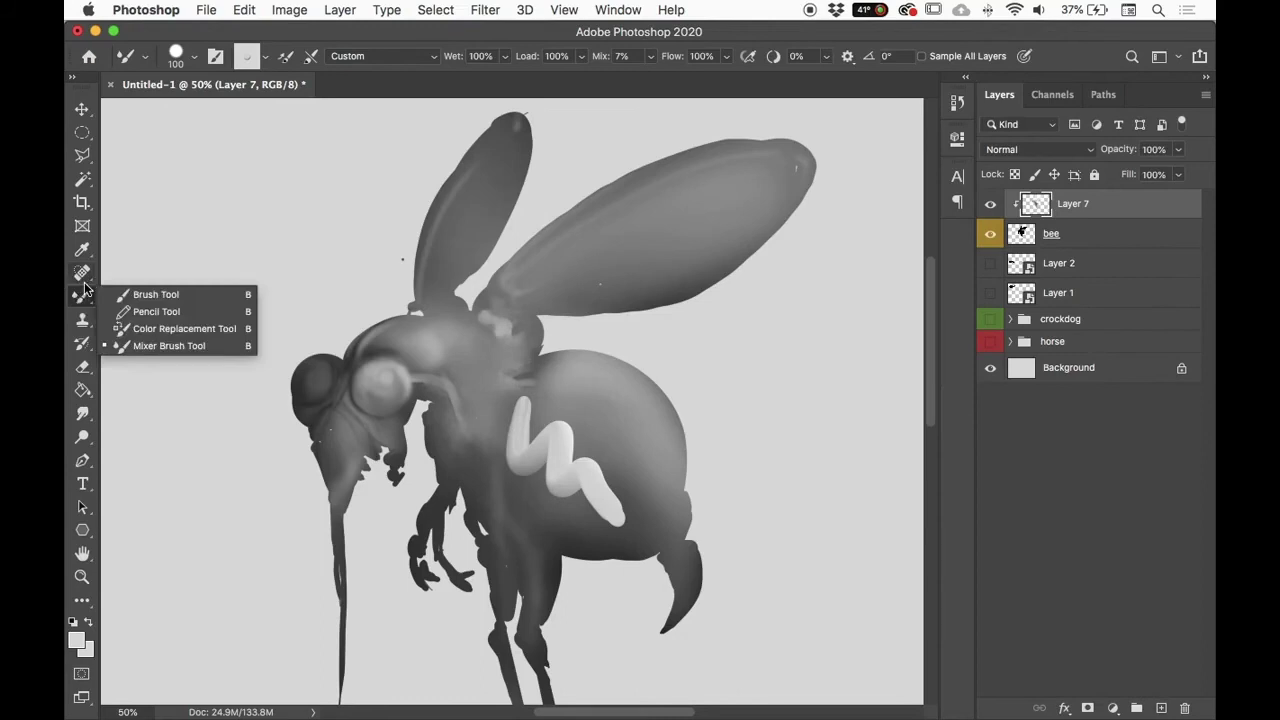
pyautogui.click(176, 346)
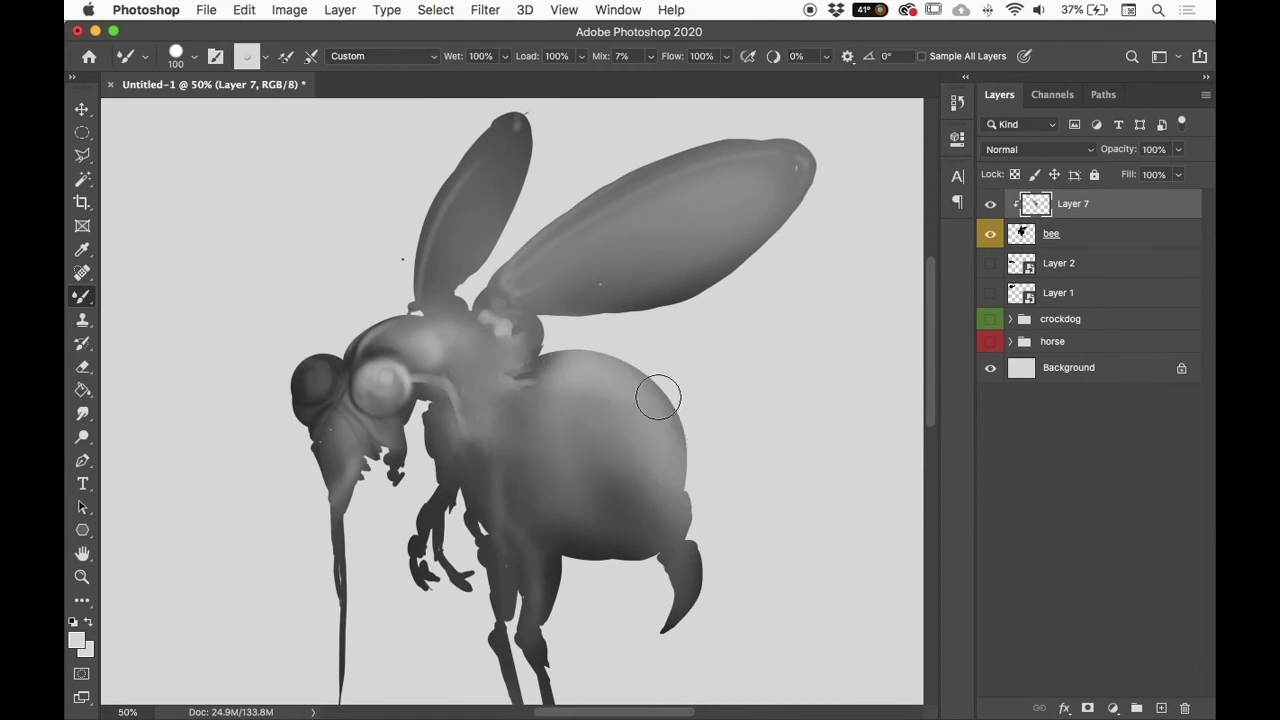
# Step: Blend a soft highlight from the thorax down into the abdomen using a 100 px soft round Mixer Brush
pyautogui.rightClick(657, 400)
pyautogui.click(738, 474)
pyautogui.click(500, 430)
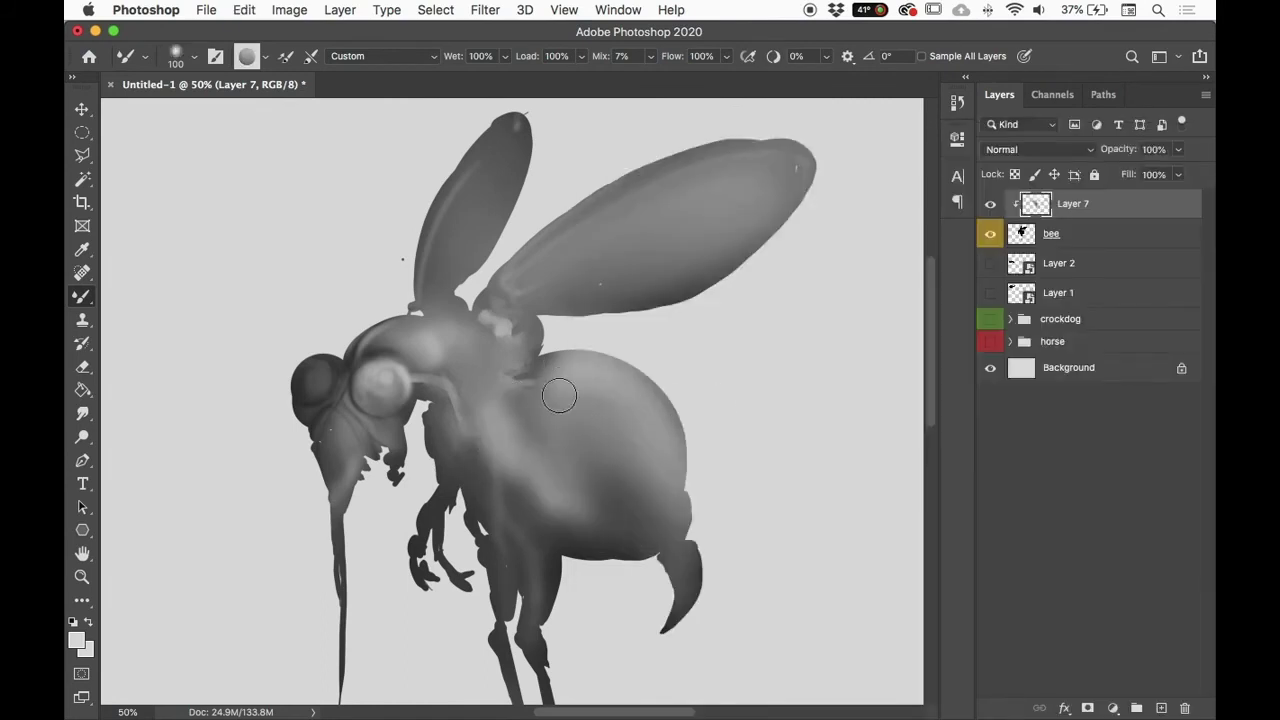
# Step: Switch to the regular Brush tool and paint along the top of the head and the neck ridge at 44% opacity
pyautogui.moveTo(79, 300)
pyautogui.mouseDown()
pyautogui.moveTo(166, 294)
pyautogui.moveTo(159, 286)
pyautogui.mouseUp()
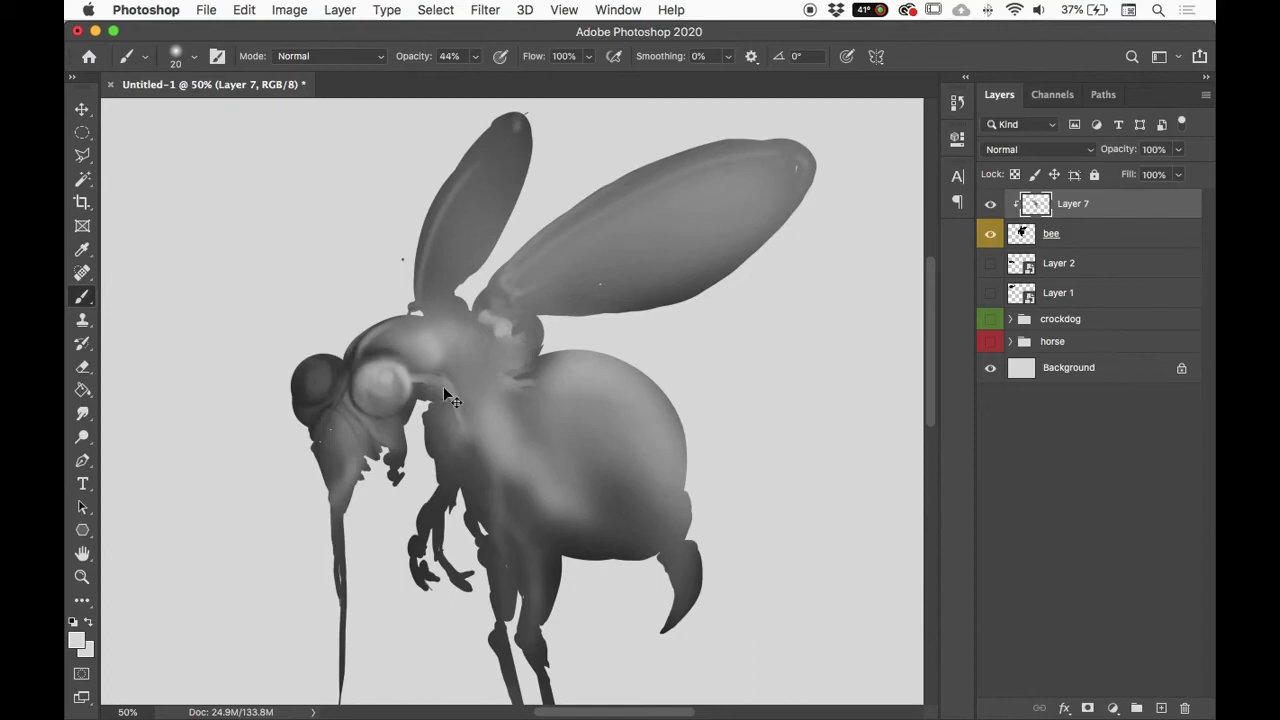
pyautogui.moveTo(371, 340)
pyautogui.mouseDown()
pyautogui.moveTo(366, 349)
pyautogui.moveTo(391, 346)
pyautogui.moveTo(451, 271)
pyautogui.moveTo(371, 345)
pyautogui.moveTo(334, 354)
pyautogui.moveTo(343, 344)
pyautogui.mouseUp()
pyautogui.moveTo(444, 394); pyautogui.dragTo(455, 440)
# Step: Reset the colors to default black and white and paint dark creases on the thorax and near the wing base
pyautogui.press('d')
pyautogui.moveTo(451, 458); pyautogui.dragTo(466, 470)
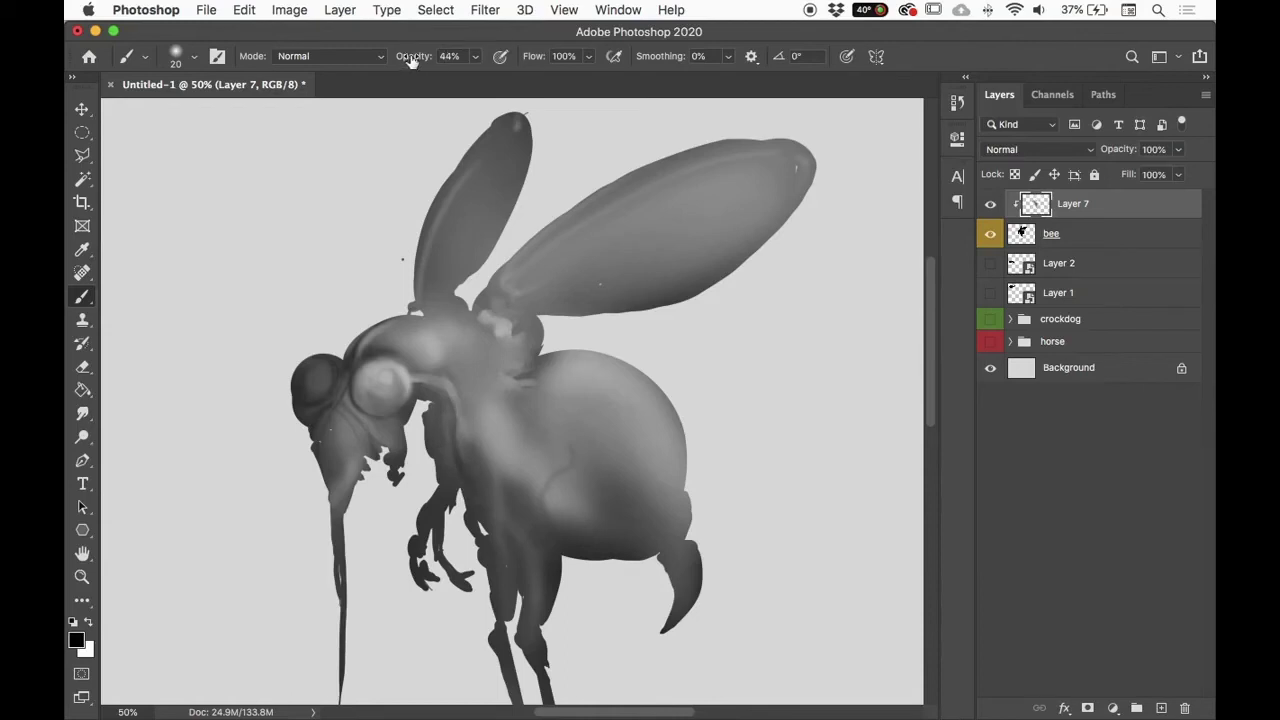
pyautogui.moveTo(515, 406); pyautogui.dragTo(502, 423)
pyautogui.moveTo(537, 373)
pyautogui.mouseDown()
pyautogui.moveTo(543, 349)
pyautogui.moveTo(520, 326)
pyautogui.mouseUp()
# Step: Paint thin dark veins along both wings with the 20 px soft brush
pyautogui.scroll(-2, 555, 272)
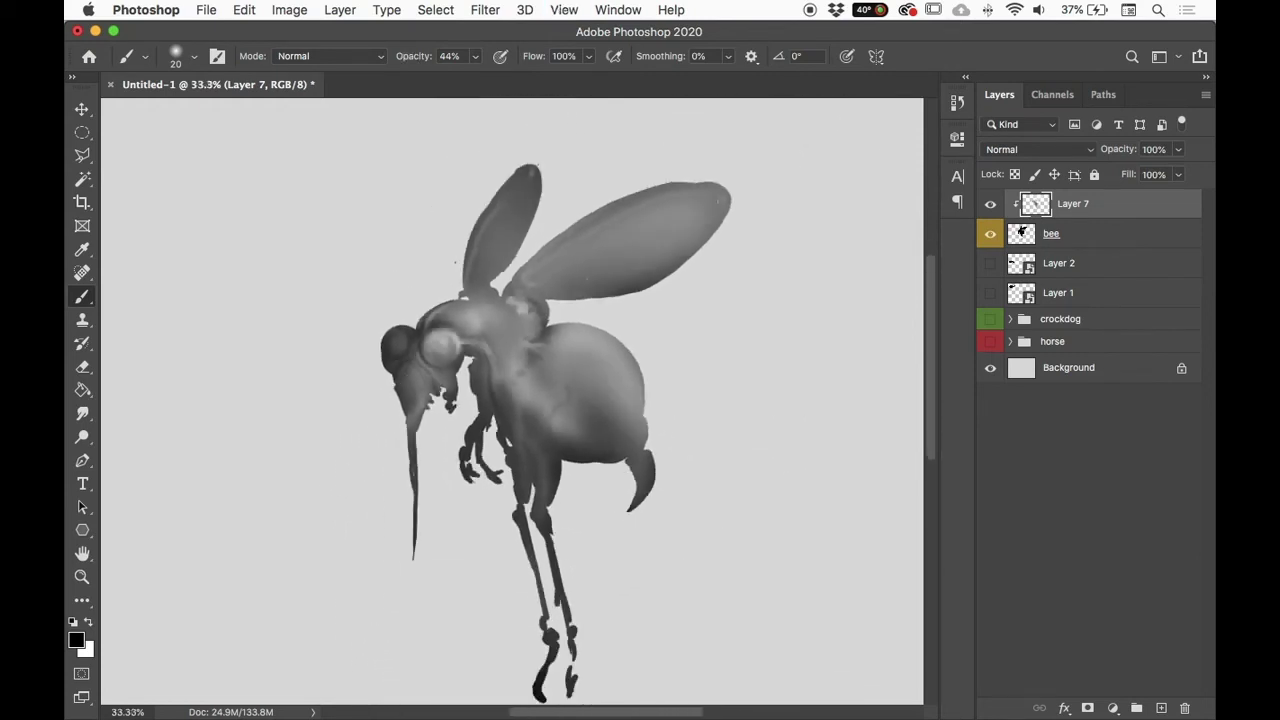
pyautogui.moveTo(525, 280); pyautogui.dragTo(570, 232)
pyautogui.moveTo(472, 285); pyautogui.dragTo(496, 198)
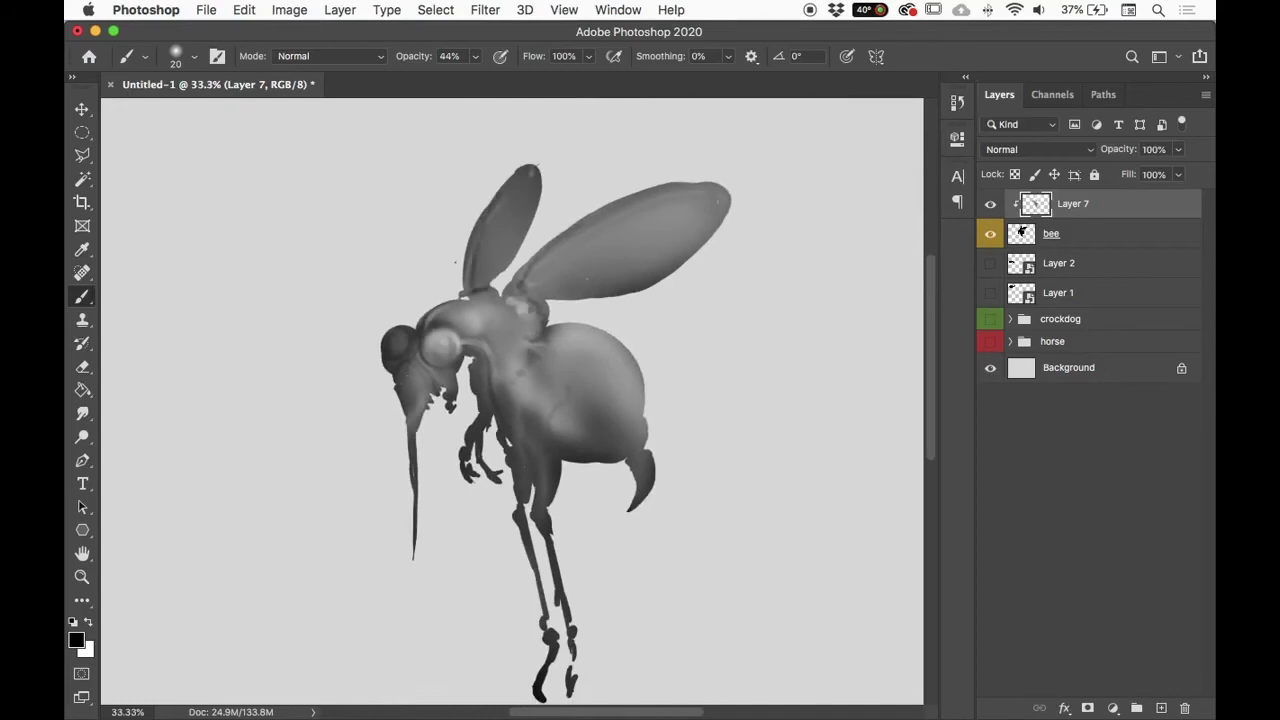
pyautogui.moveTo(535, 286); pyautogui.dragTo(680, 218)
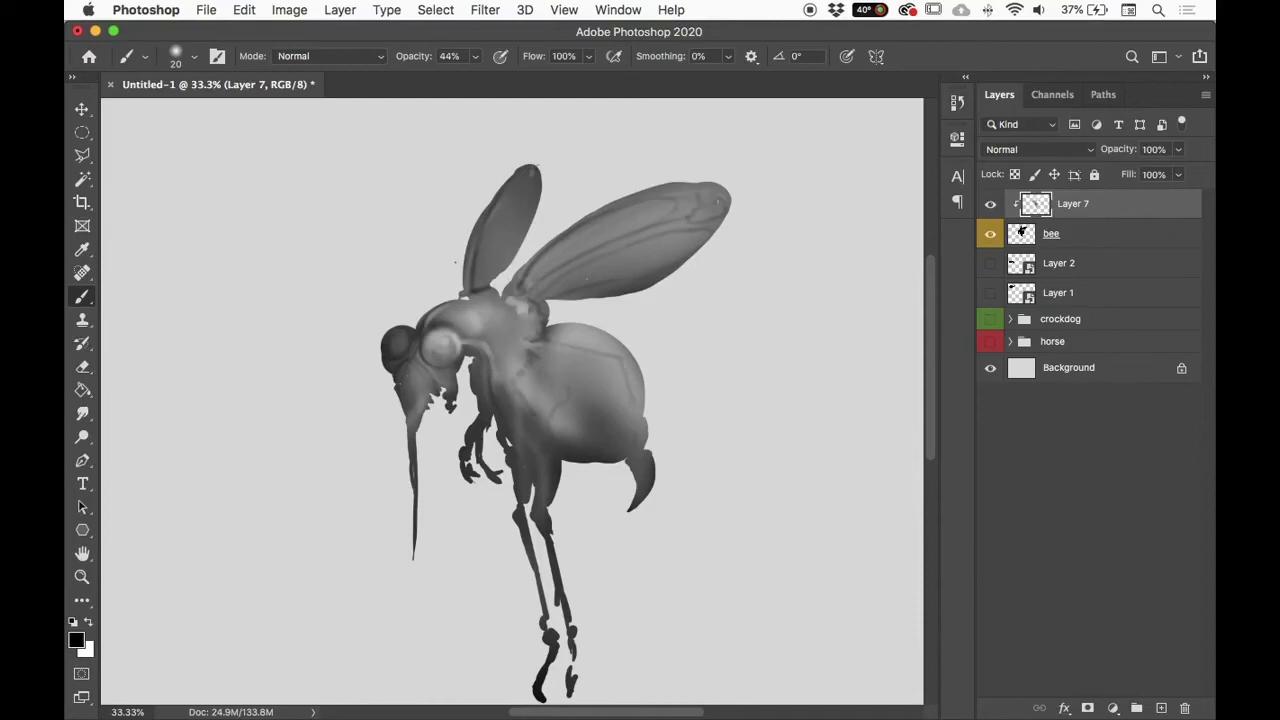
# Step: Make an elliptical marquee selection inside the bee's lighter near eye
pyautogui.click(82, 155)
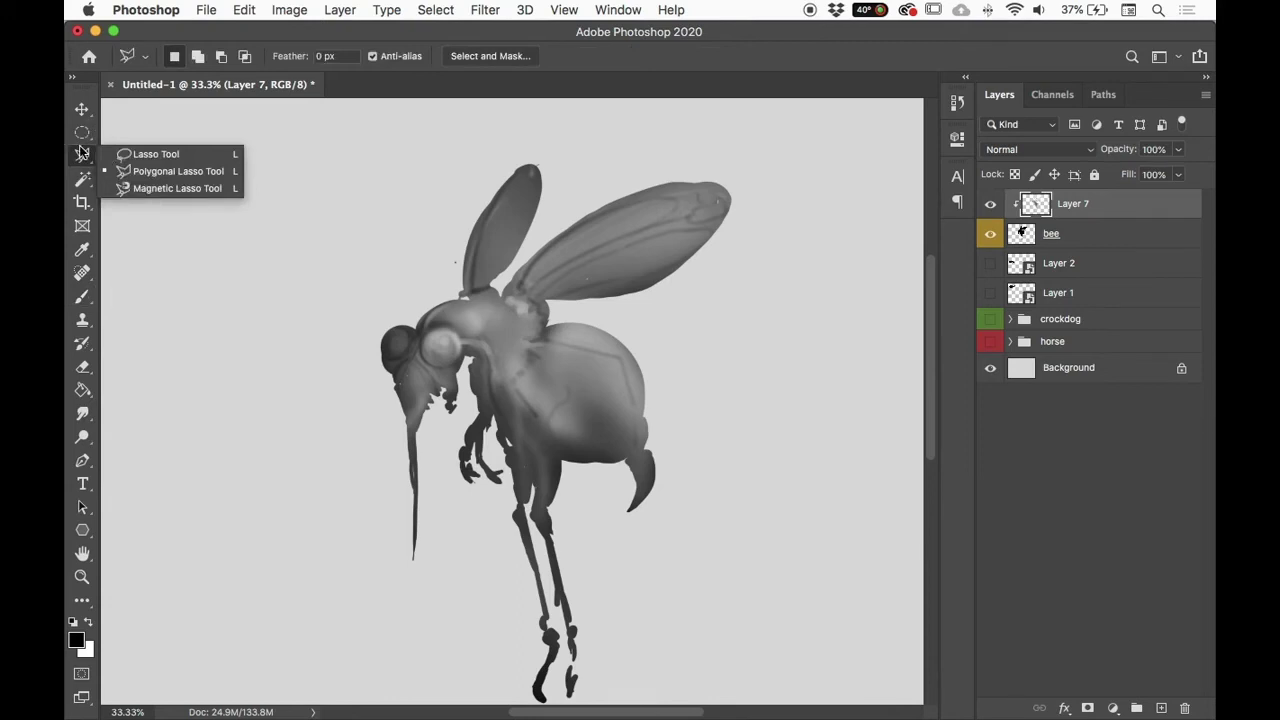
pyautogui.scroll(10, 512, 466)
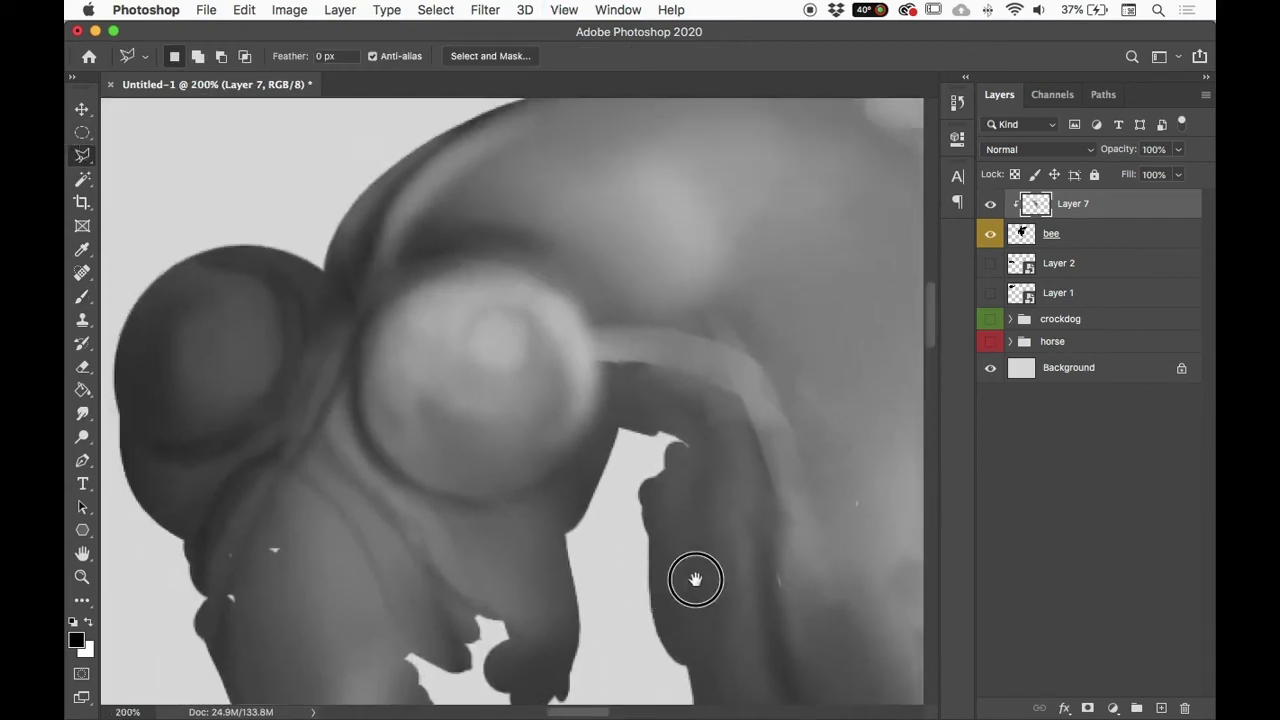
pyautogui.moveTo(668, 584); pyautogui.dragTo(743, 542)
pyautogui.click(82, 132)
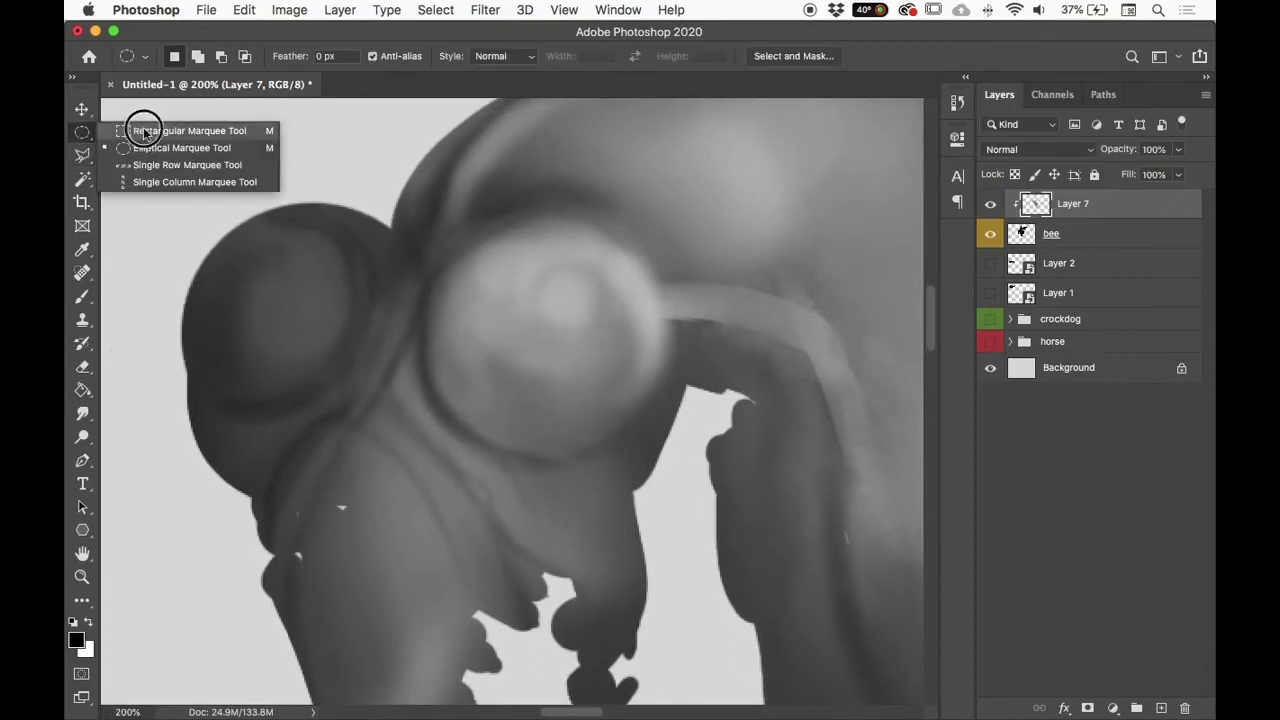
pyautogui.click(140, 148)
pyautogui.moveTo(463, 249); pyautogui.dragTo(598, 362)
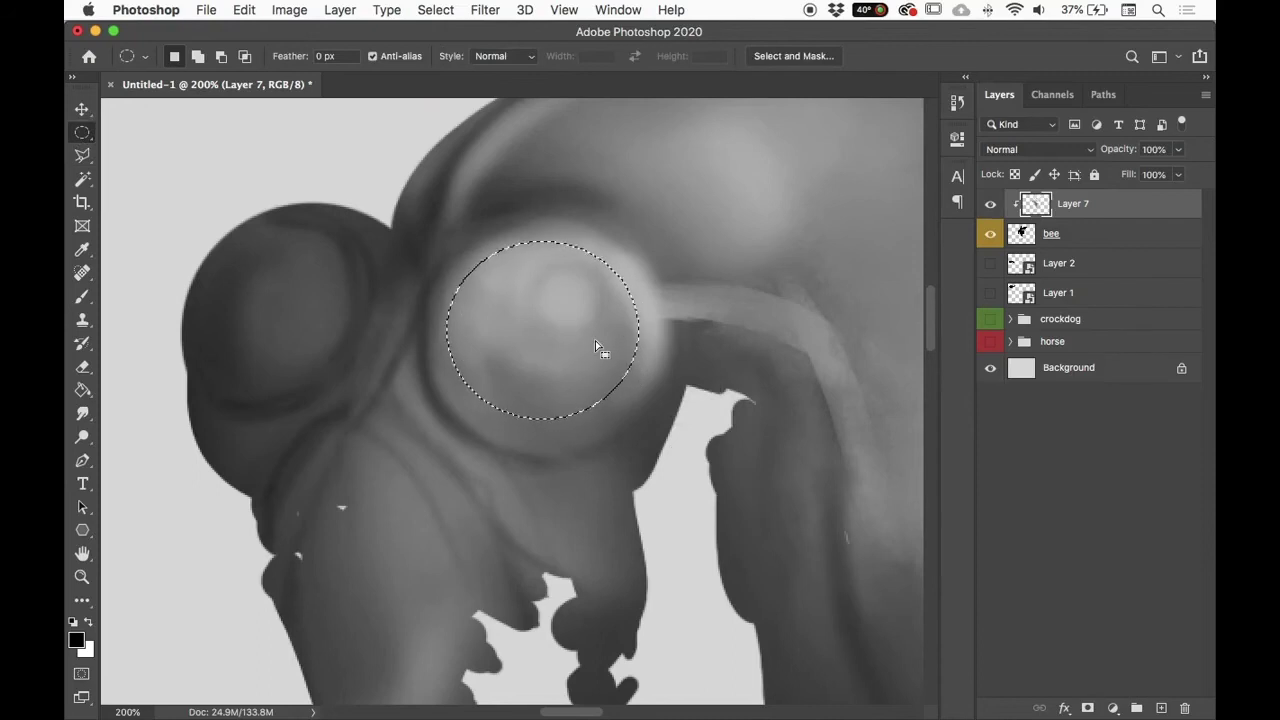
# Step: Transform the elliptical eye selection by pulling its lower corners inward and slightly down, and apply it
pyautogui.rightClick(592, 352)
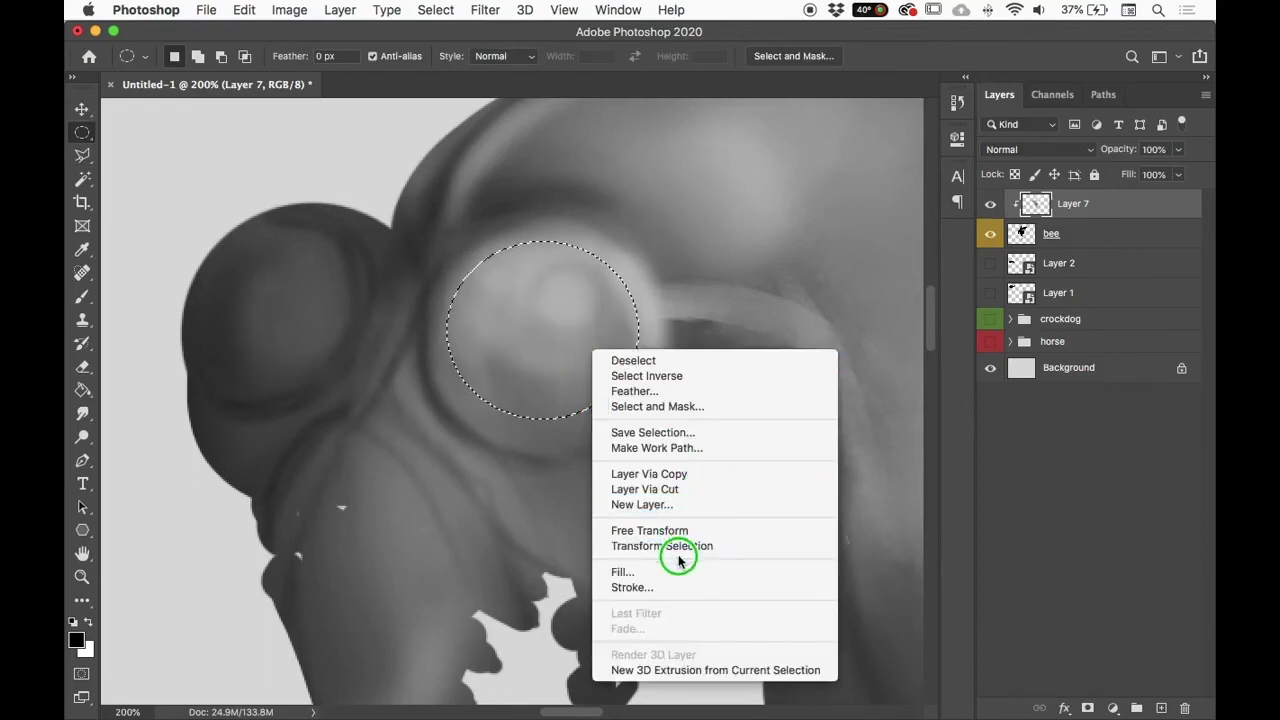
pyautogui.click(700, 545)
pyautogui.rightClick(565, 369)
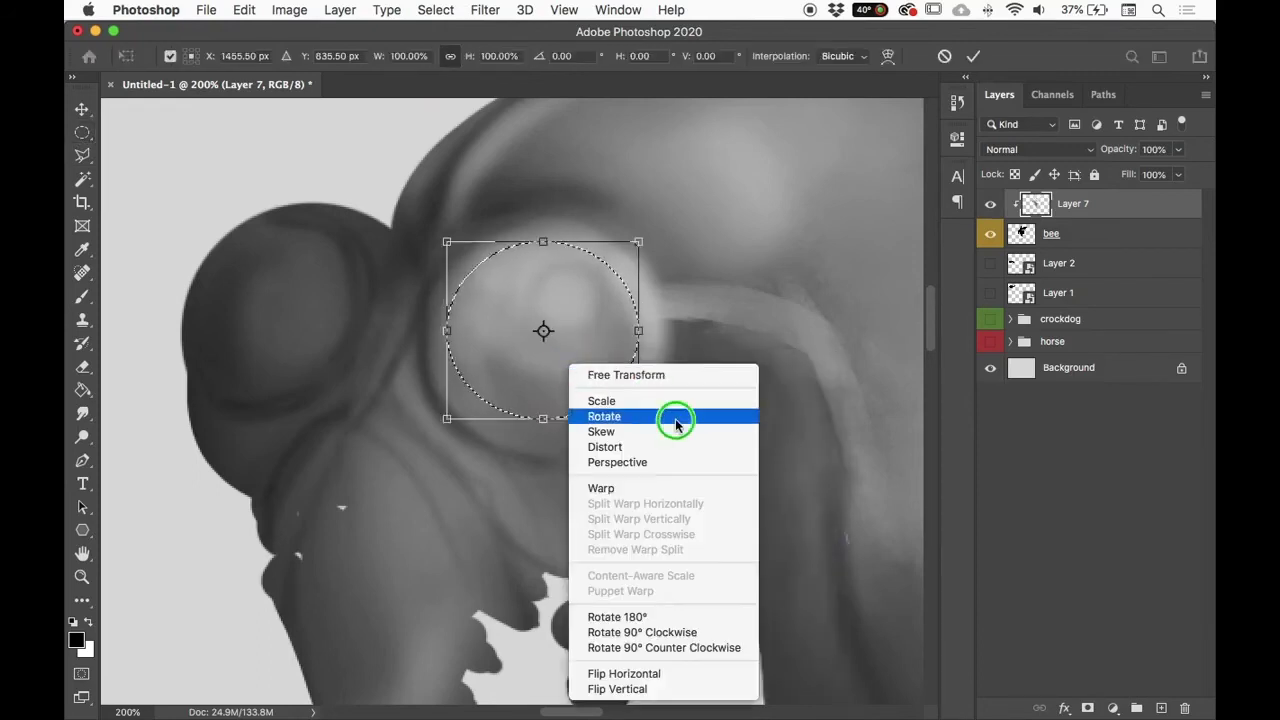
pyautogui.click(649, 428)
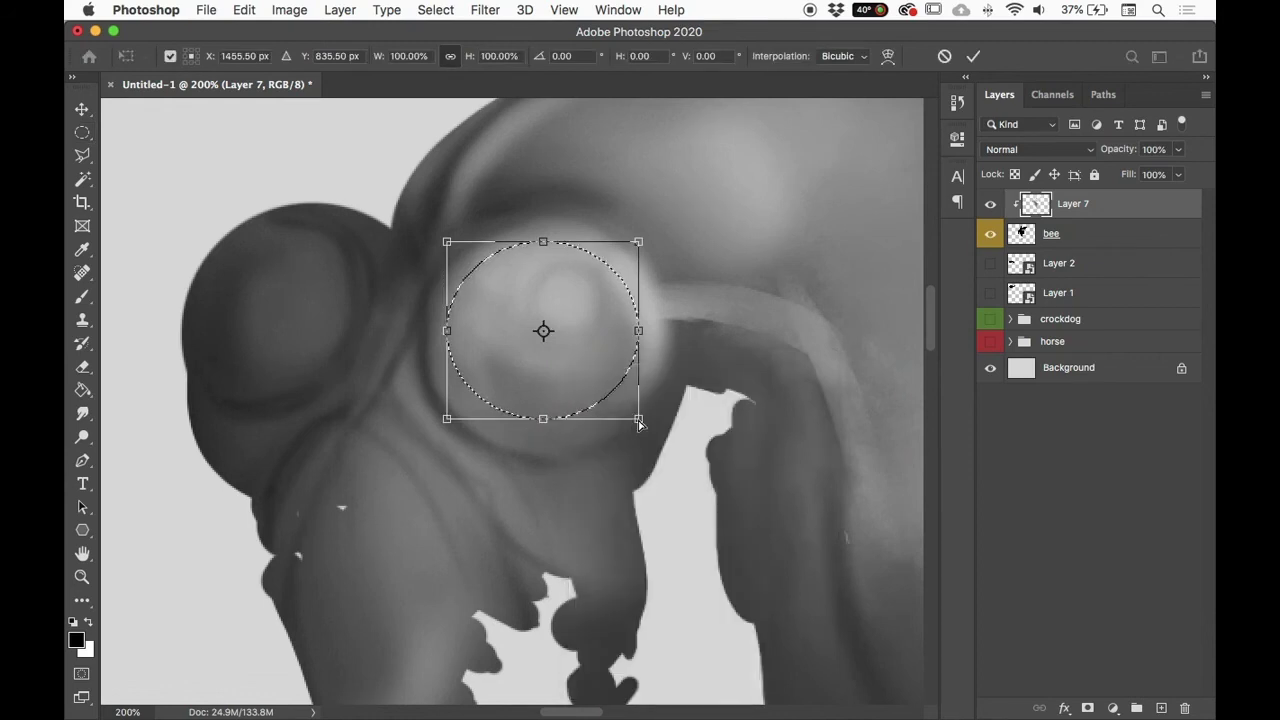
pyautogui.moveTo(637, 418); pyautogui.dragTo(591, 428)
pyautogui.moveTo(446, 418); pyautogui.dragTo(456, 408)
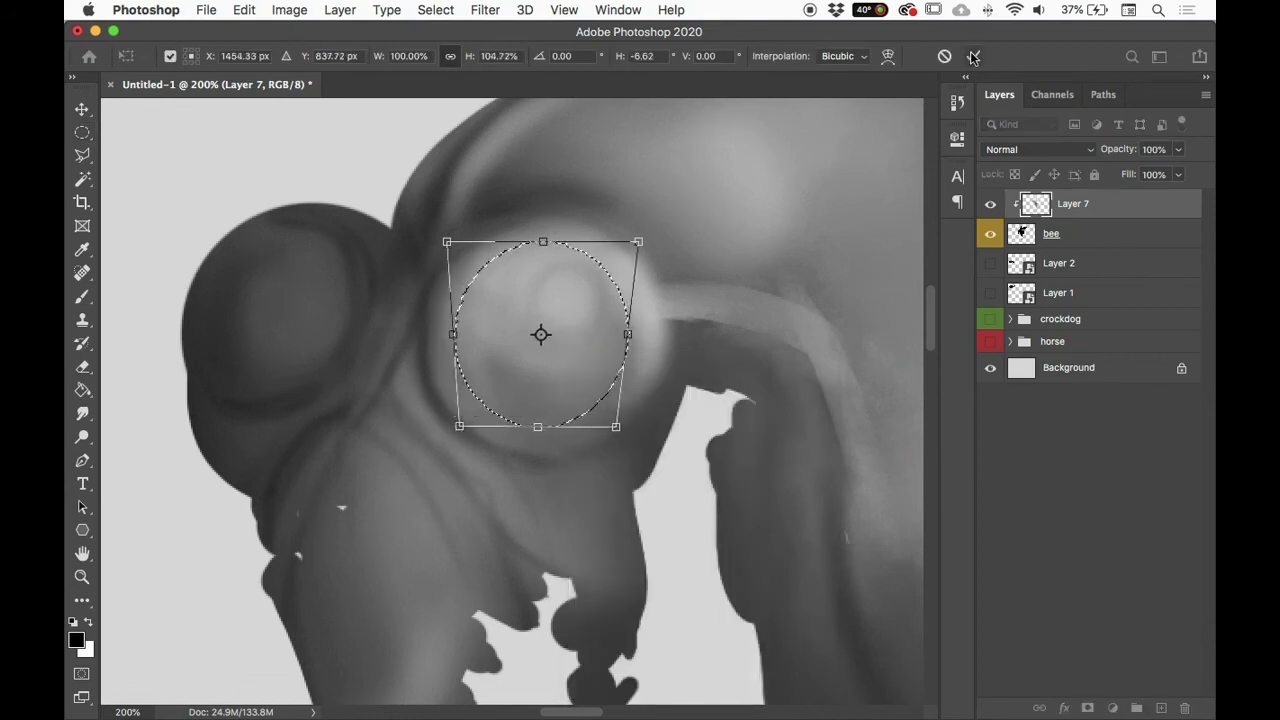
pyautogui.press('Return')
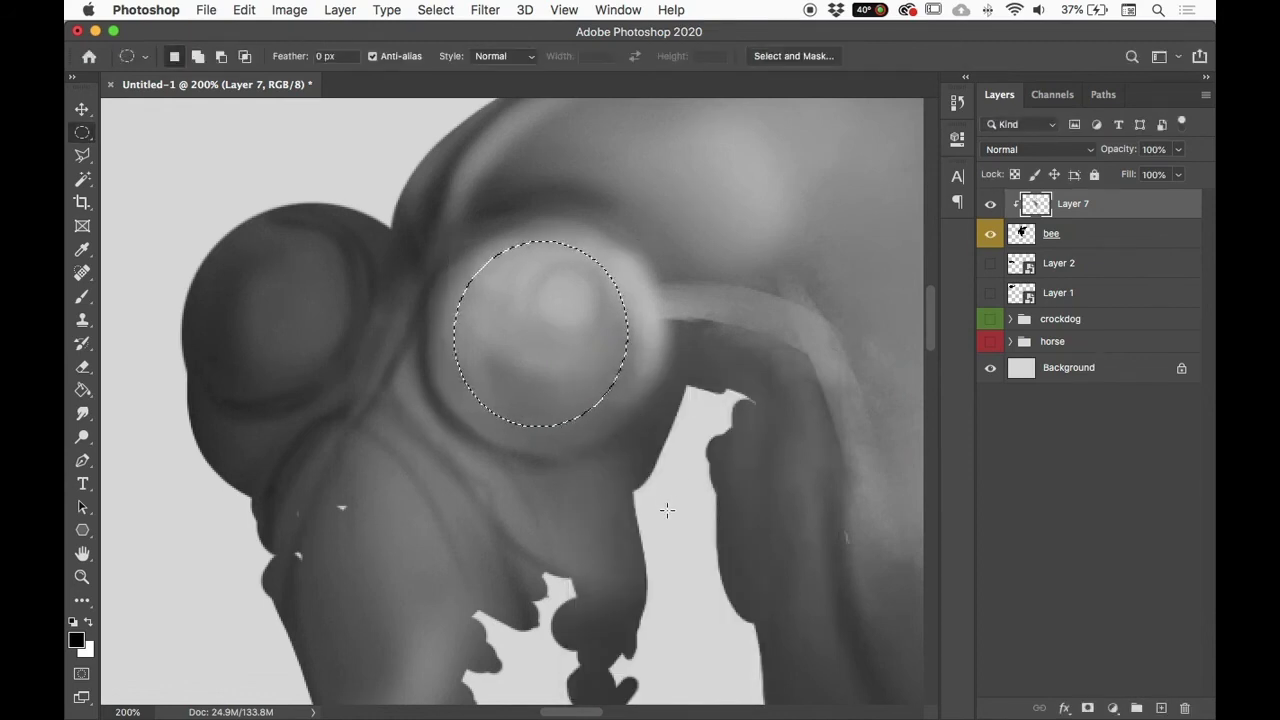
# Step: Paint black shading along the lower and side edges inside the near eye's selection with a 45 px soft brush
pyautogui.press('b')
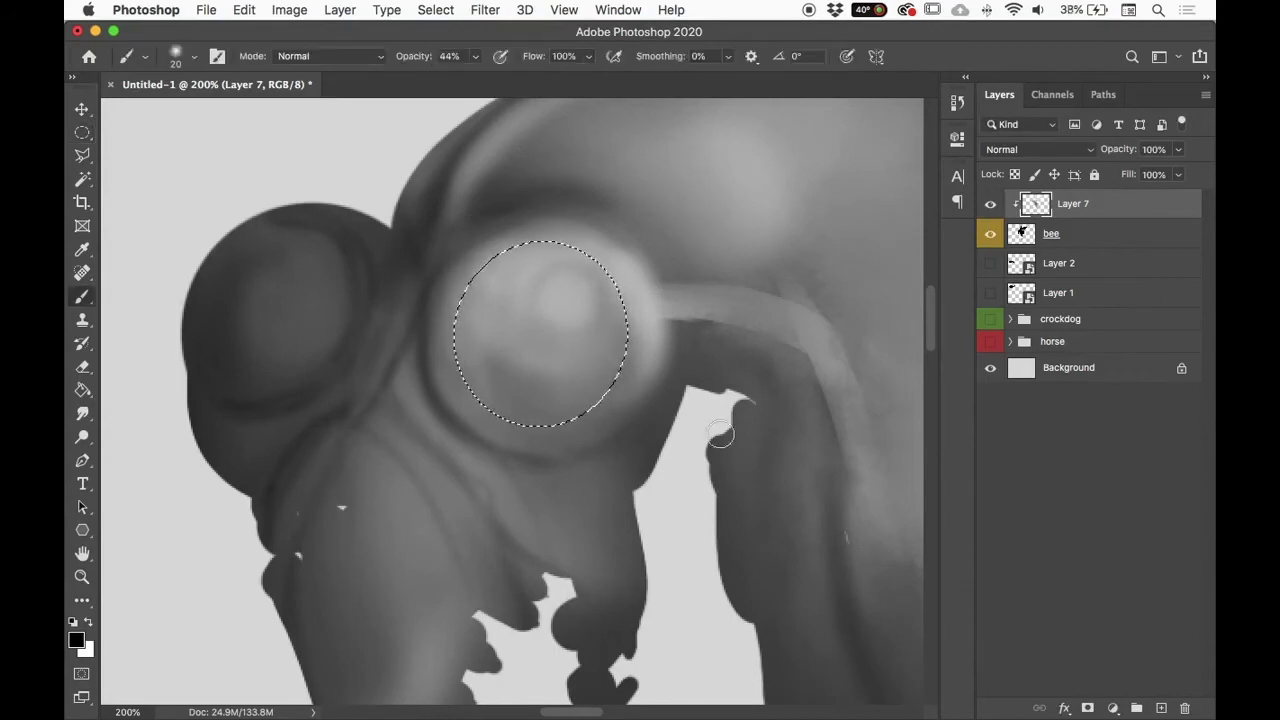
pyautogui.press(']')
pyautogui.press(']')
pyautogui.press(']')
pyautogui.press(']')
pyautogui.moveTo(450, 278)
pyautogui.mouseDown()
pyautogui.moveTo(477, 229)
pyautogui.moveTo(600, 400)
pyautogui.moveTo(557, 429)
pyautogui.moveTo(500, 380)
pyautogui.mouseUp()
pyautogui.moveTo(430, 314)
pyautogui.mouseDown()
pyautogui.moveTo(434, 286)
pyautogui.moveTo(545, 393)
pyautogui.moveTo(451, 329)
pyautogui.moveTo(491, 386)
pyautogui.moveTo(529, 491)
pyautogui.moveTo(843, 609)
pyautogui.mouseUp()
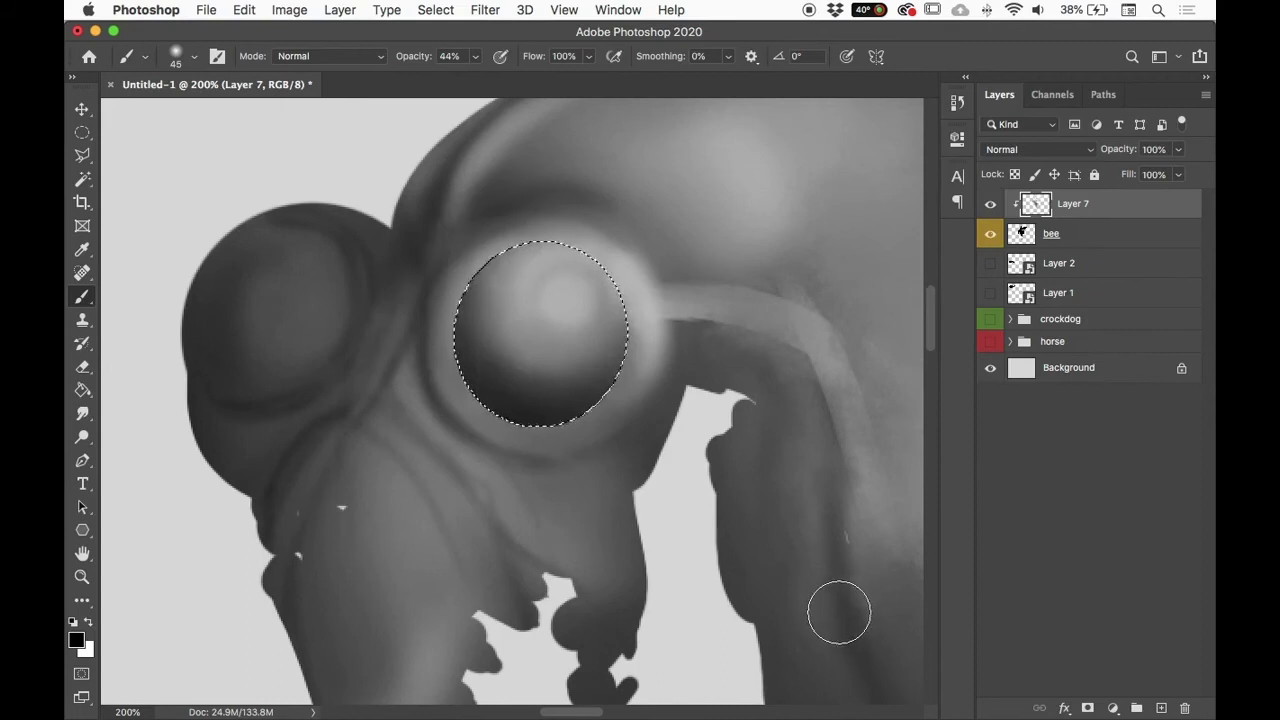
# Step: Paint light gray highlights over the upper part inside the near eye's selection, enlarging the soft brush to 25 px
pyautogui.press('x')
pyautogui.moveTo(530, 247)
pyautogui.mouseDown()
pyautogui.moveTo(644, 300)
pyautogui.moveTo(541, 246)
pyautogui.moveTo(620, 364)
pyautogui.moveTo(617, 257)
pyautogui.mouseUp()
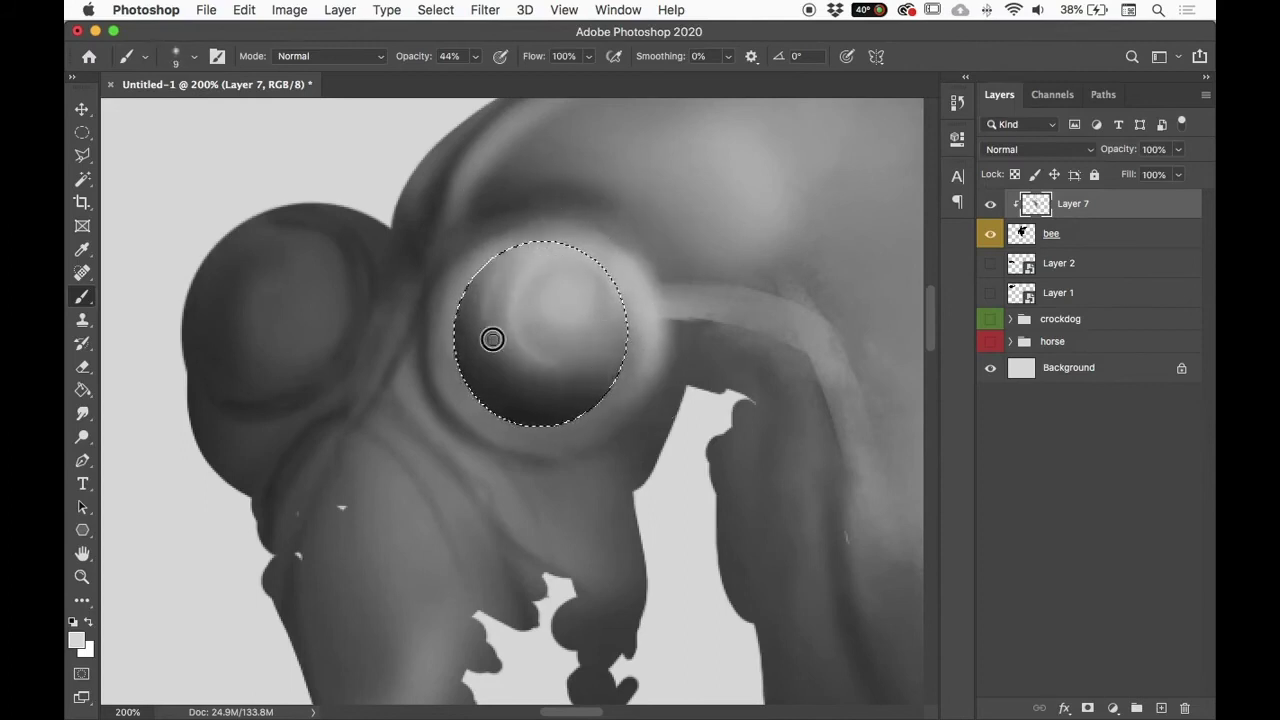
pyautogui.press(']')
pyautogui.press(']')
pyautogui.press(']')
pyautogui.press(']')
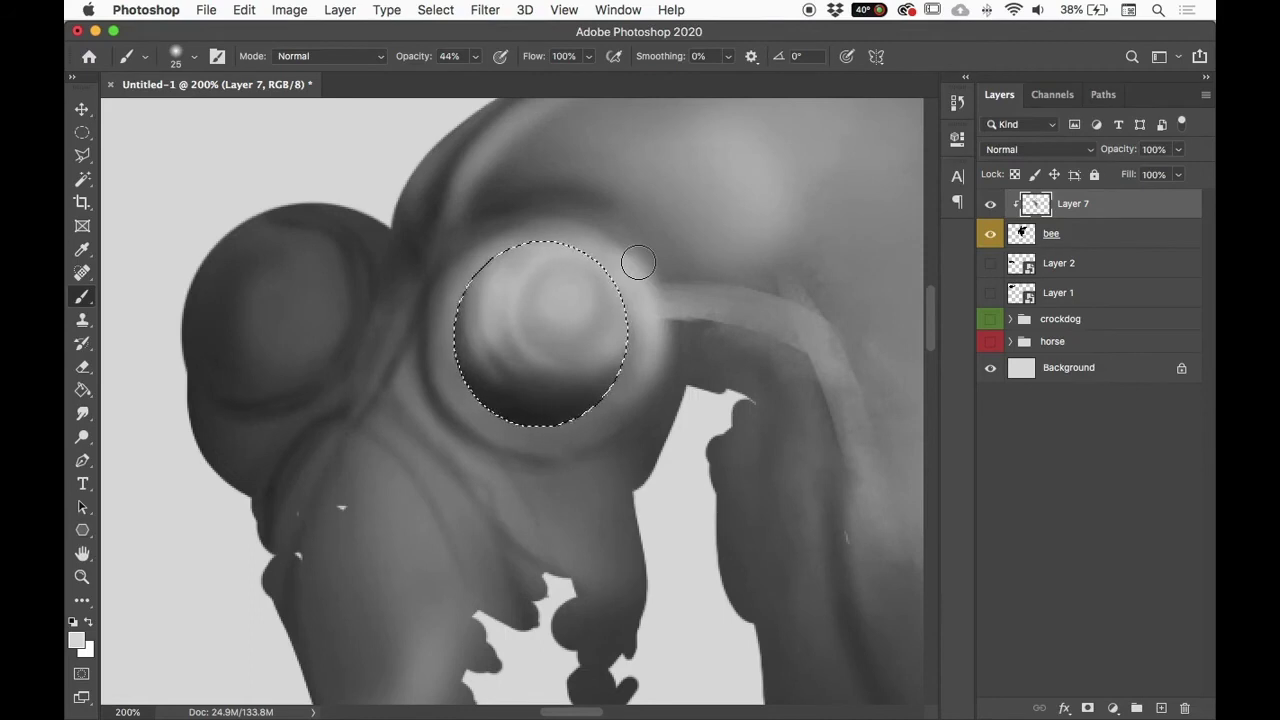
# Step: Invert the near eye's selection so painting affects only the area around the eyeball
pyautogui.click(436, 10)
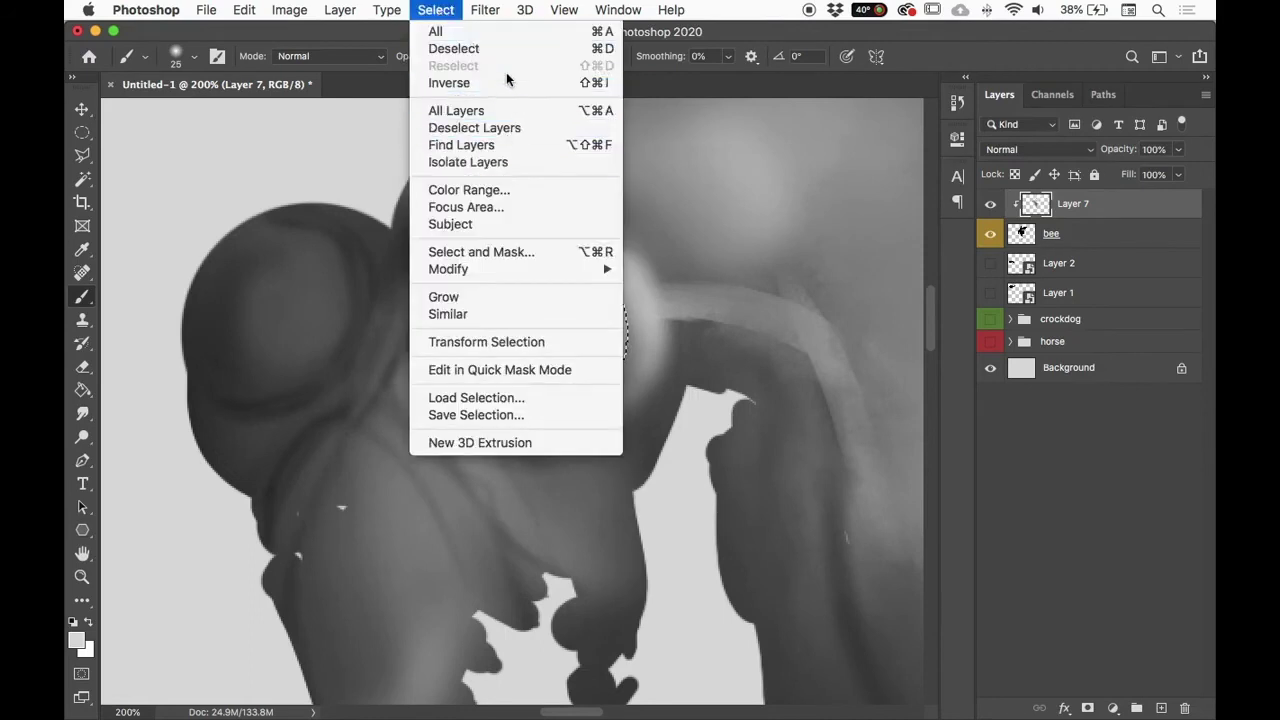
pyautogui.click(578, 82)
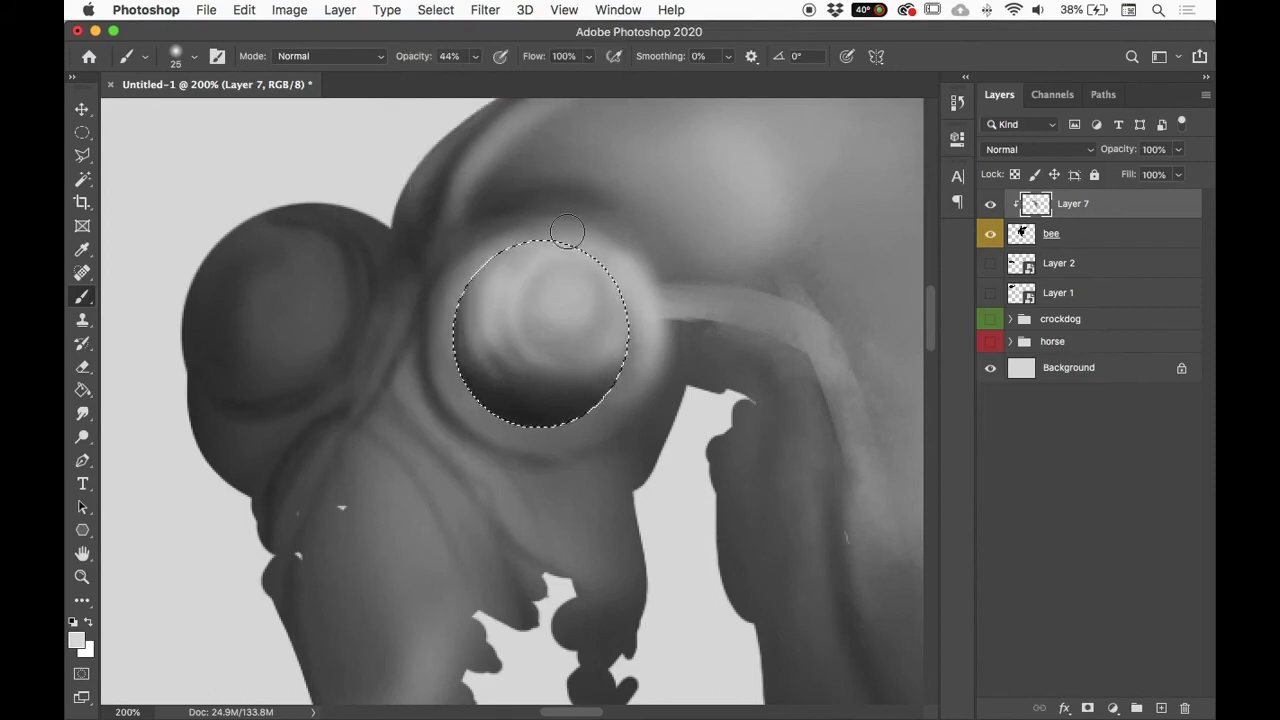
pyautogui.press('super+0')
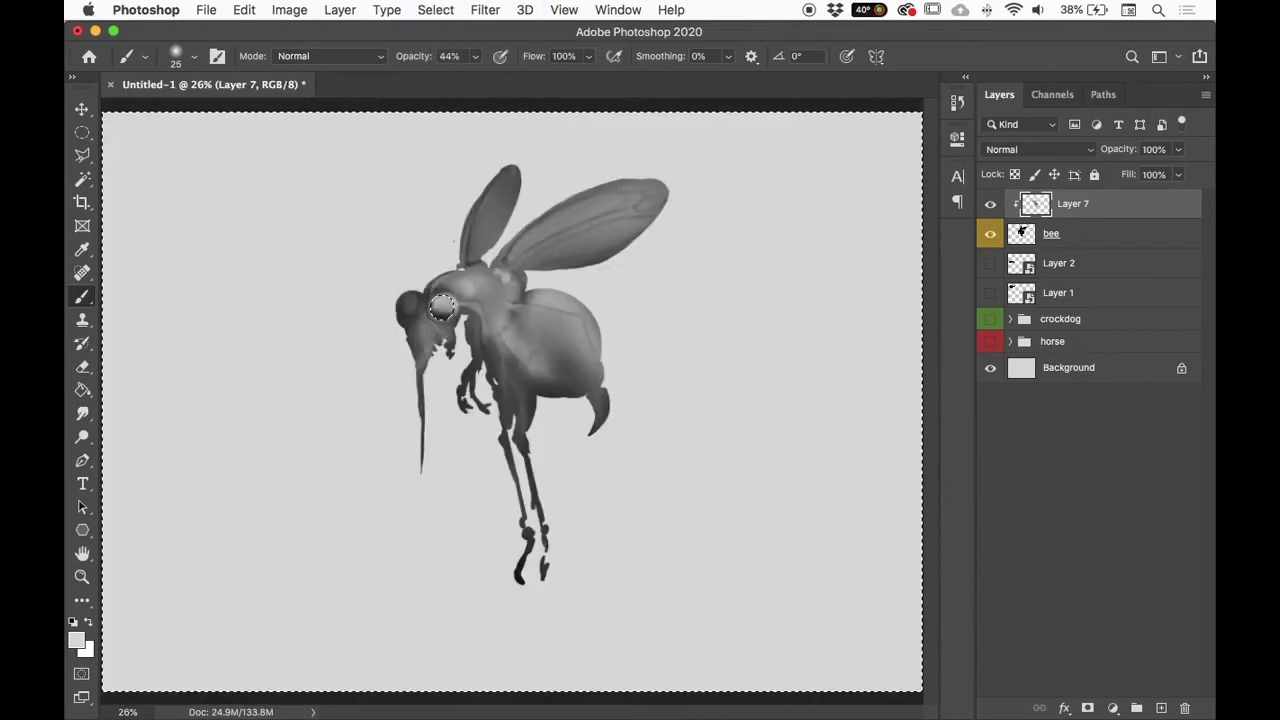
pyautogui.press('super+plus')
pyautogui.press('super+plus')
pyautogui.press('super+plus')
pyautogui.press('super+plus')
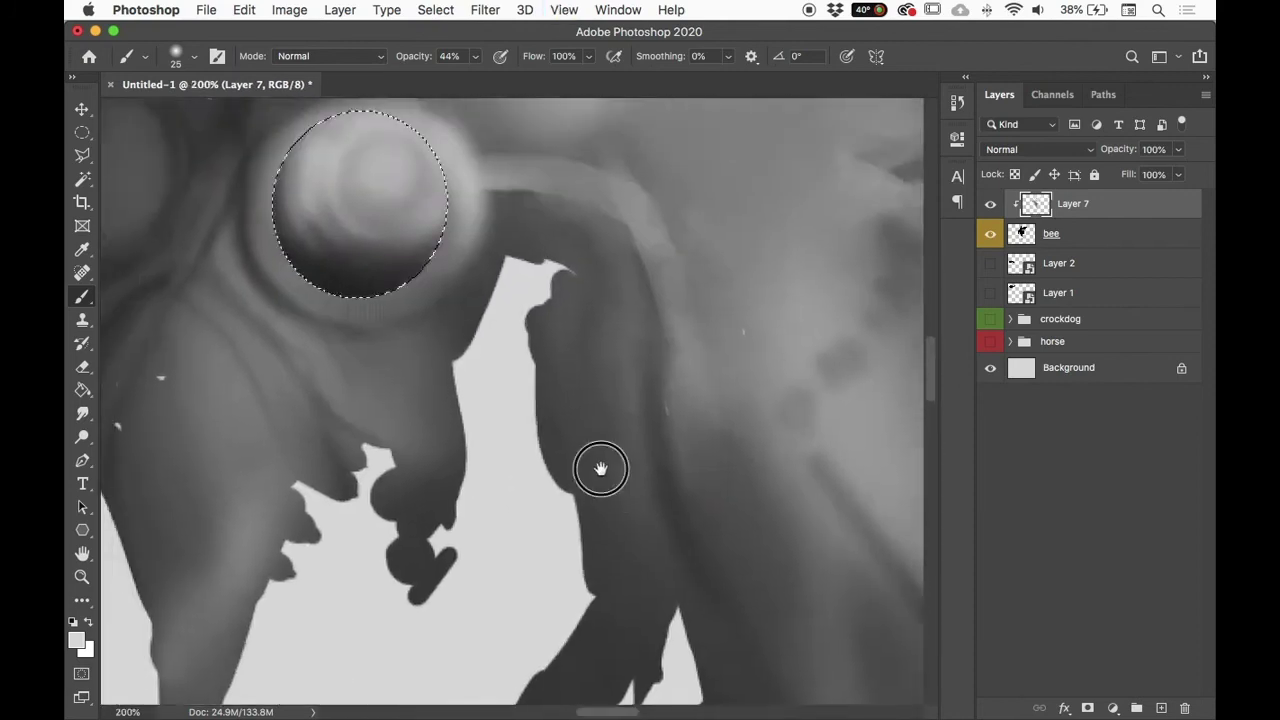
pyautogui.moveTo(600, 463); pyautogui.dragTo(724, 595)
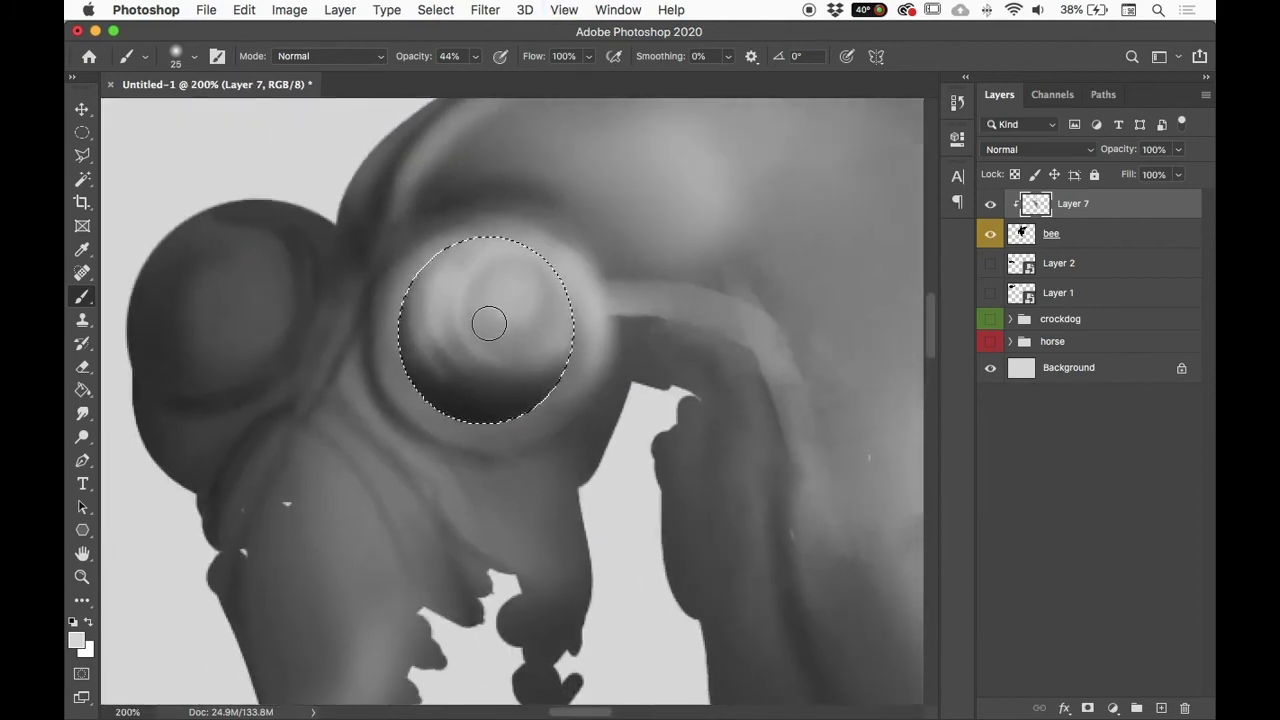
# Step: Paint a black shadow around the eyeball's lower rim and a white highlight on its upper rim, and deselect
pyautogui.press('d')
pyautogui.moveTo(551, 251)
pyautogui.mouseDown()
pyautogui.moveTo(482, 359)
pyautogui.moveTo(400, 314)
pyautogui.moveTo(451, 403)
pyautogui.mouseUp()
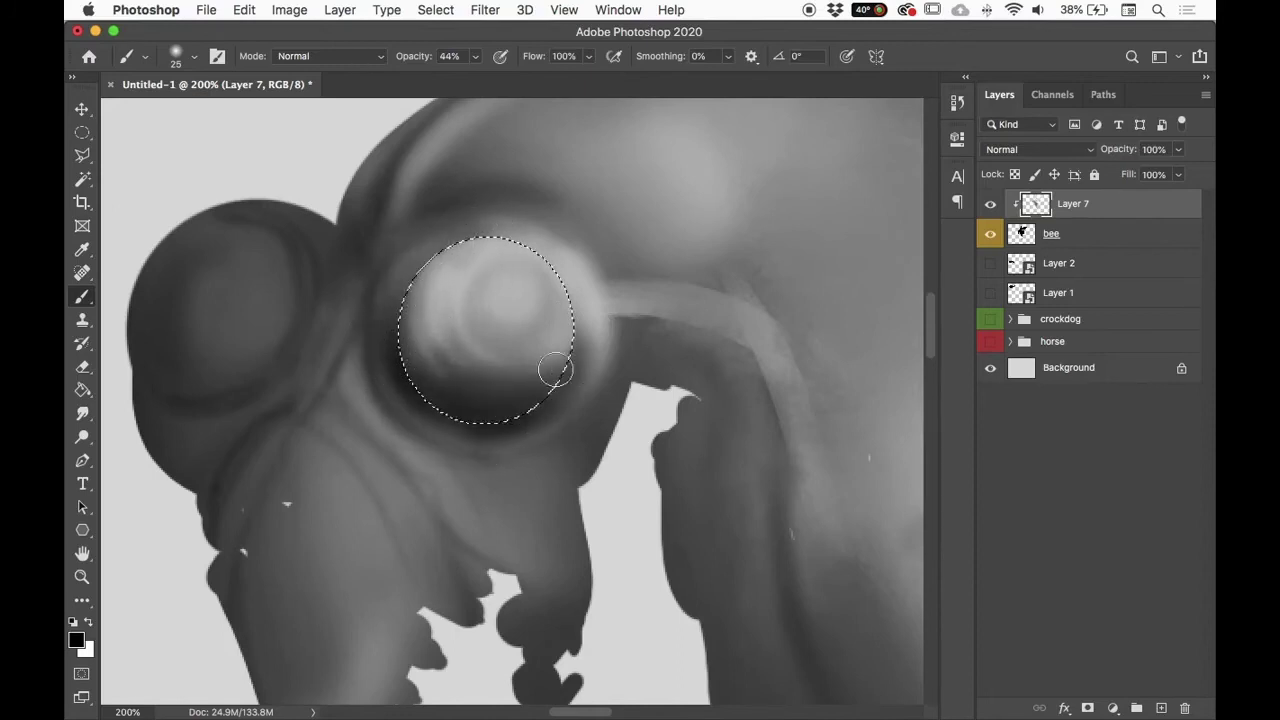
pyautogui.press('x')
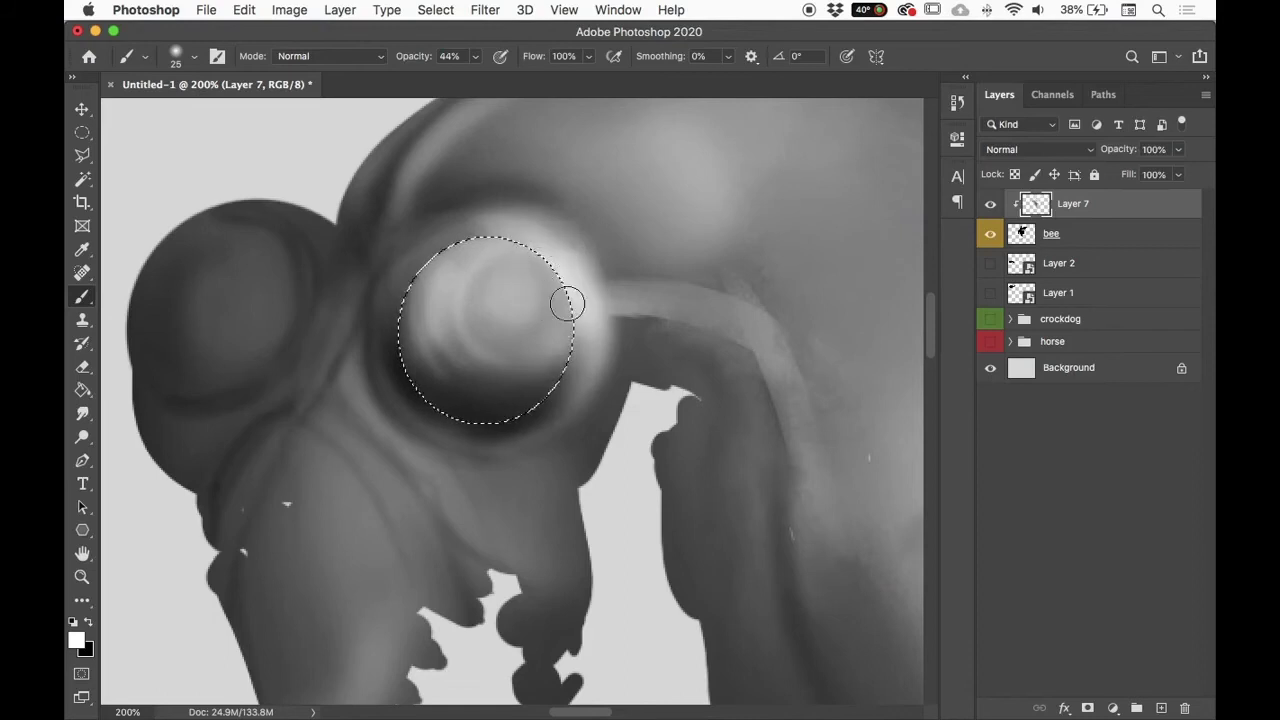
pyautogui.moveTo(580, 328)
pyautogui.mouseDown()
pyautogui.moveTo(532, 257)
pyautogui.moveTo(569, 305)
pyautogui.mouseUp()
pyautogui.press('super+d')
# Step: Make a freehand Lasso selection around the head and thorax with a jagged fur-like edge where the thorax meets the abdomen
pyautogui.press('super+minus')
pyautogui.press('super+minus')
pyautogui.press('super+minus')
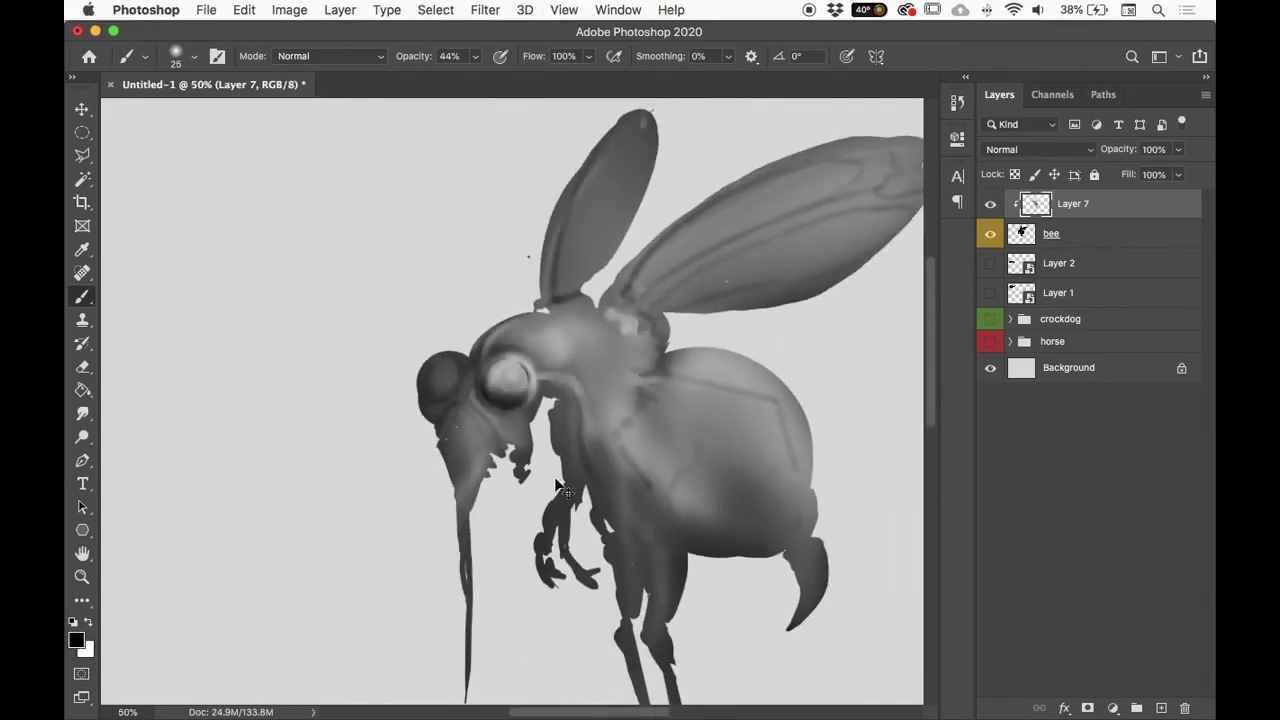
pyautogui.press('l')
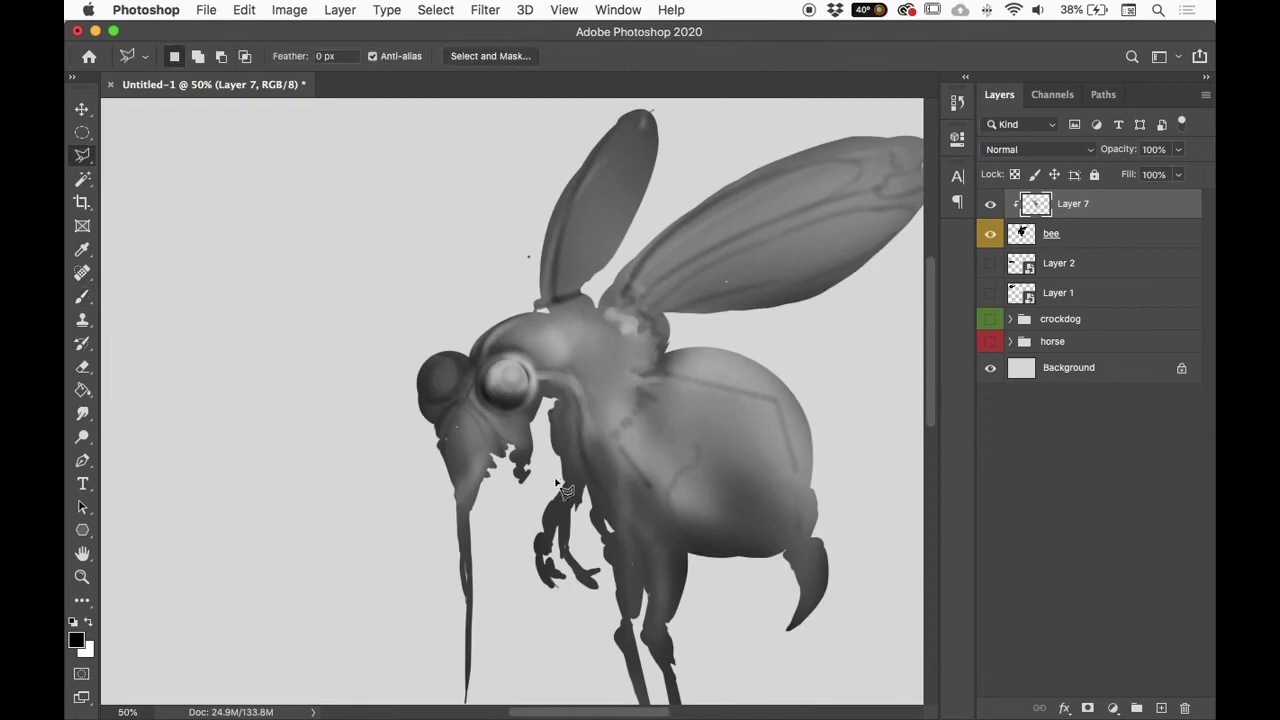
pyautogui.moveTo(83, 155)
pyautogui.mouseDown()
pyautogui.moveTo(204, 162)
pyautogui.moveTo(196, 155)
pyautogui.mouseUp()
pyautogui.moveTo(663, 357)
pyautogui.mouseDown()
pyautogui.moveTo(618, 424)
pyautogui.moveTo(607, 412)
pyautogui.moveTo(596, 430)
pyautogui.moveTo(581, 419)
pyautogui.moveTo(548, 438)
pyautogui.moveTo(550, 424)
pyautogui.moveTo(511, 588)
pyautogui.moveTo(533, 712)
pyautogui.moveTo(352, 647)
pyautogui.moveTo(386, 305)
pyautogui.moveTo(600, 229)
pyautogui.moveTo(659, 273)
pyautogui.moveTo(654, 298)
pyautogui.moveTo(672, 348)
pyautogui.mouseUp()
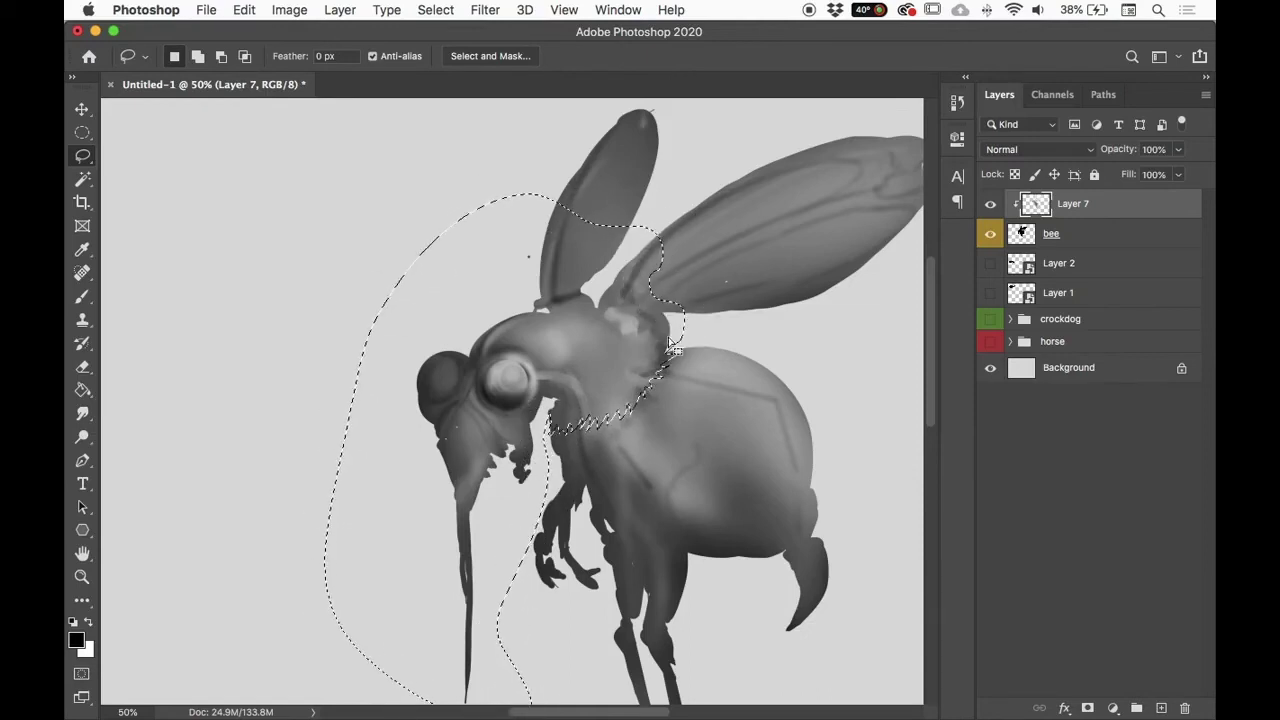
# Step: Lighten the thorax inside the jagged selection edge with white, using the soft brush at up to 50 px
pyautogui.scroll(5, 668, 343)
pyautogui.click(640, 573)
pyautogui.hscroll(5, 640, 573)
pyautogui.press('b')
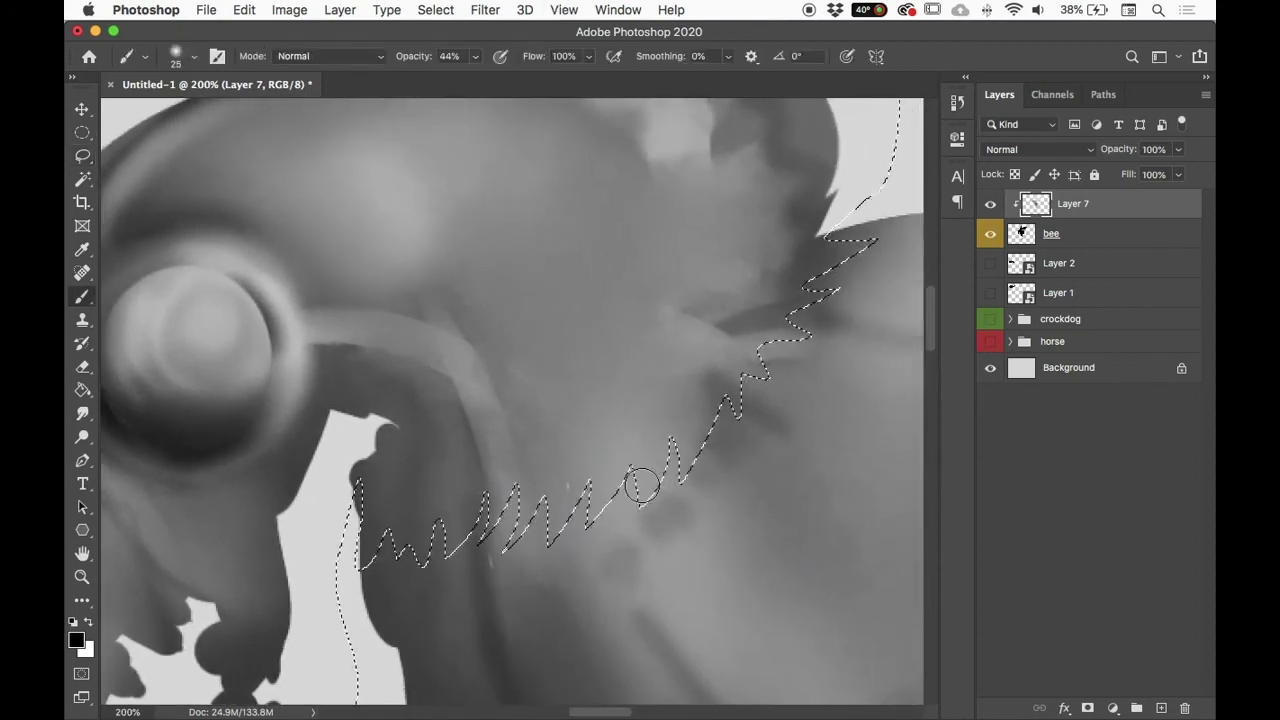
pyautogui.press('x')
pyautogui.moveTo(651, 457)
pyautogui.mouseDown()
pyautogui.moveTo(590, 546)
pyautogui.moveTo(575, 516)
pyautogui.moveTo(532, 487)
pyautogui.moveTo(444, 522)
pyautogui.mouseUp()
pyautogui.moveTo(389, 582)
pyautogui.mouseDown()
pyautogui.moveTo(737, 434)
pyautogui.moveTo(846, 251)
pyautogui.moveTo(521, 493)
pyautogui.moveTo(588, 470)
pyautogui.mouseUp()
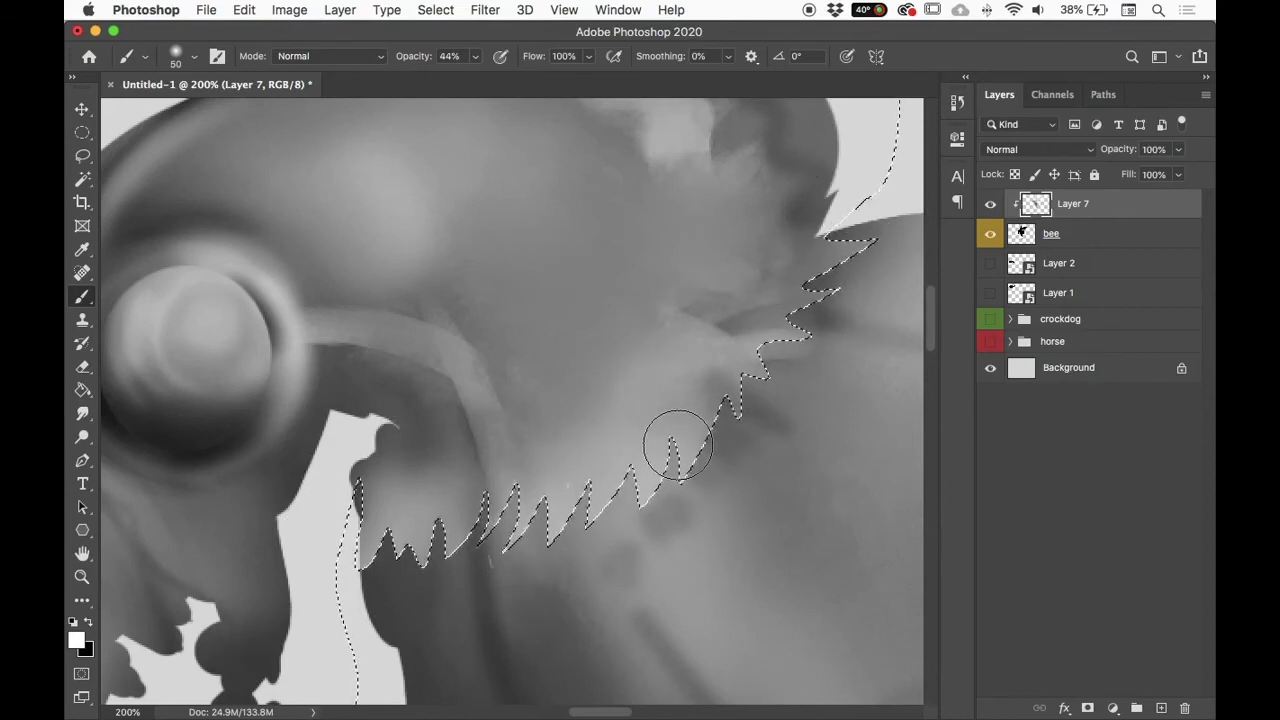
# Step: Invert the selection and paint black shadow on the abdomen along the outside of the jagged fur edge
pyautogui.press('super+shift+i')
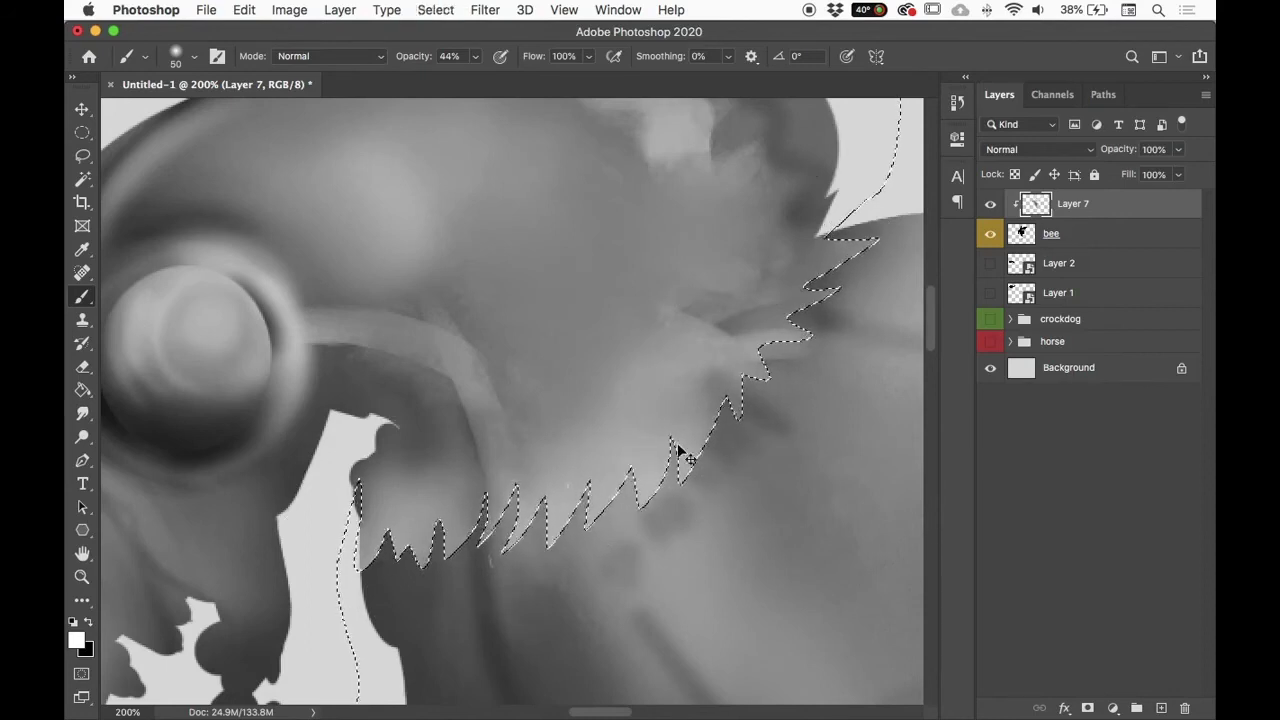
pyautogui.click(88, 621)
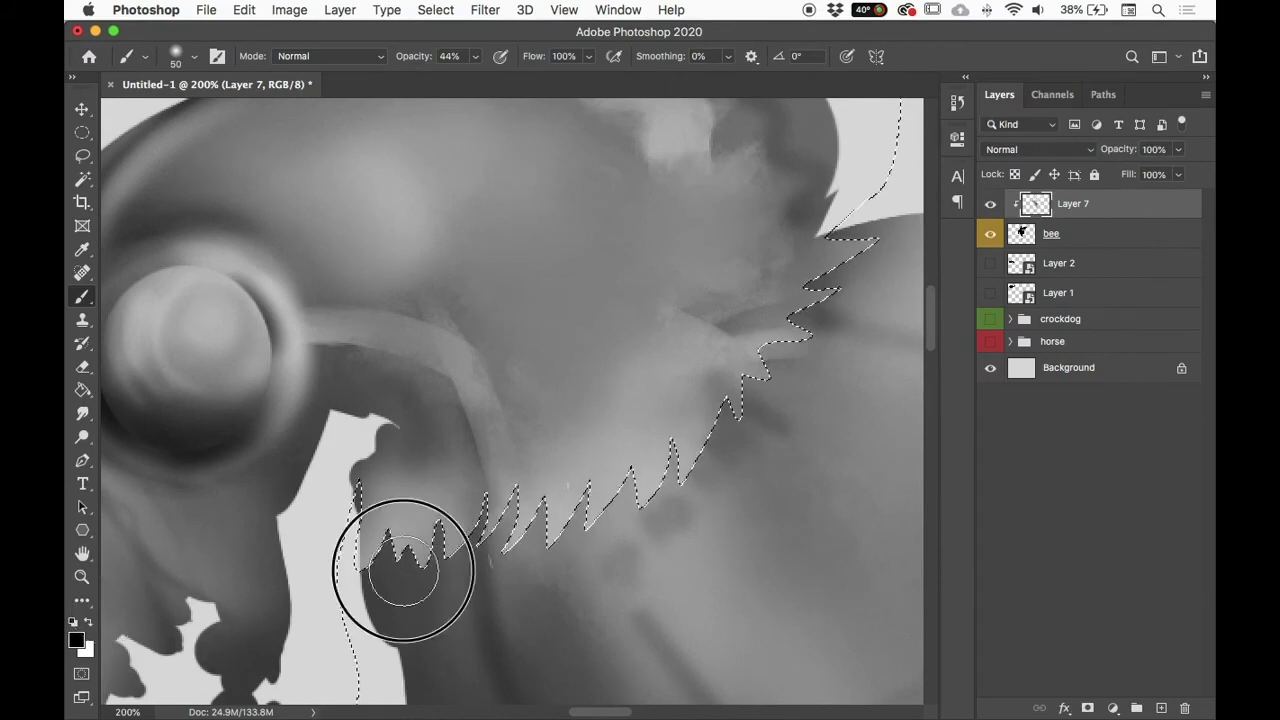
pyautogui.moveTo(572, 485)
pyautogui.mouseDown()
pyautogui.moveTo(604, 476)
pyautogui.moveTo(606, 523)
pyautogui.moveTo(641, 513)
pyautogui.moveTo(661, 486)
pyautogui.moveTo(665, 430)
pyautogui.moveTo(687, 457)
pyautogui.moveTo(746, 474)
pyautogui.moveTo(778, 321)
pyautogui.moveTo(822, 297)
pyautogui.moveTo(841, 258)
pyautogui.moveTo(786, 214)
pyautogui.mouseUp()
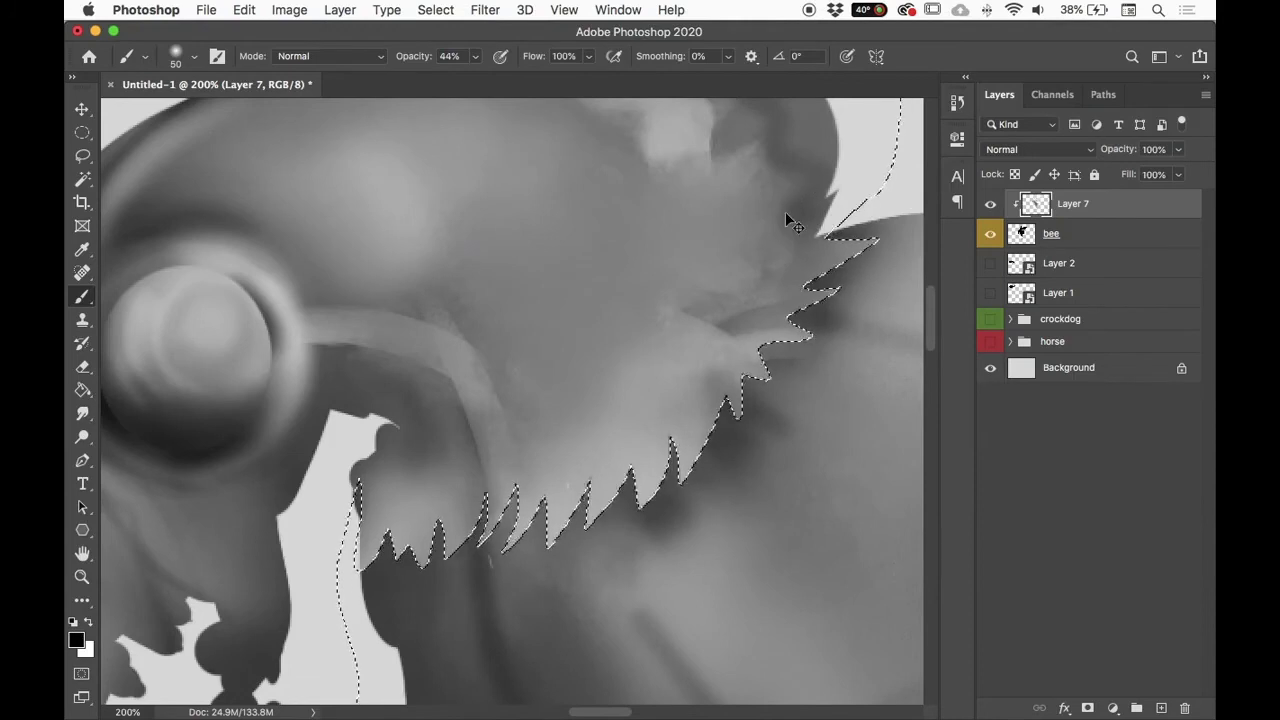
# Step: Deepen the shadow under the jagged fur edge with a 125 px black soft brush, and deselect
pyautogui.hotkey('ctrl', '-')
pyautogui.hotkey('ctrl', '-')
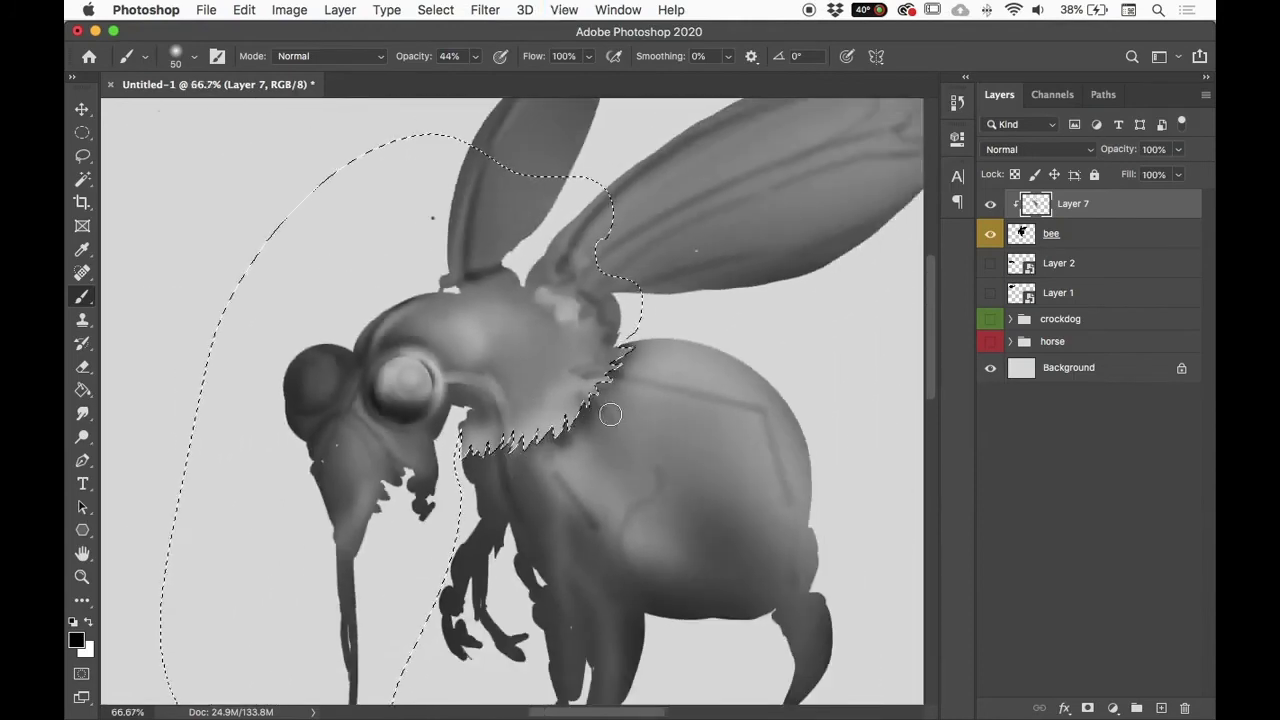
pyautogui.press(']')
pyautogui.press(']')
pyautogui.press(']')
pyautogui.press(']')
pyautogui.press(']')
pyautogui.press(']')
pyautogui.click(487, 456)
pyautogui.moveTo(487, 456)
pyautogui.mouseDown()
pyautogui.moveTo(520, 482)
pyautogui.moveTo(584, 448)
pyautogui.moveTo(573, 441)
pyautogui.moveTo(648, 357)
pyautogui.mouseUp()
pyautogui.press('super+d')
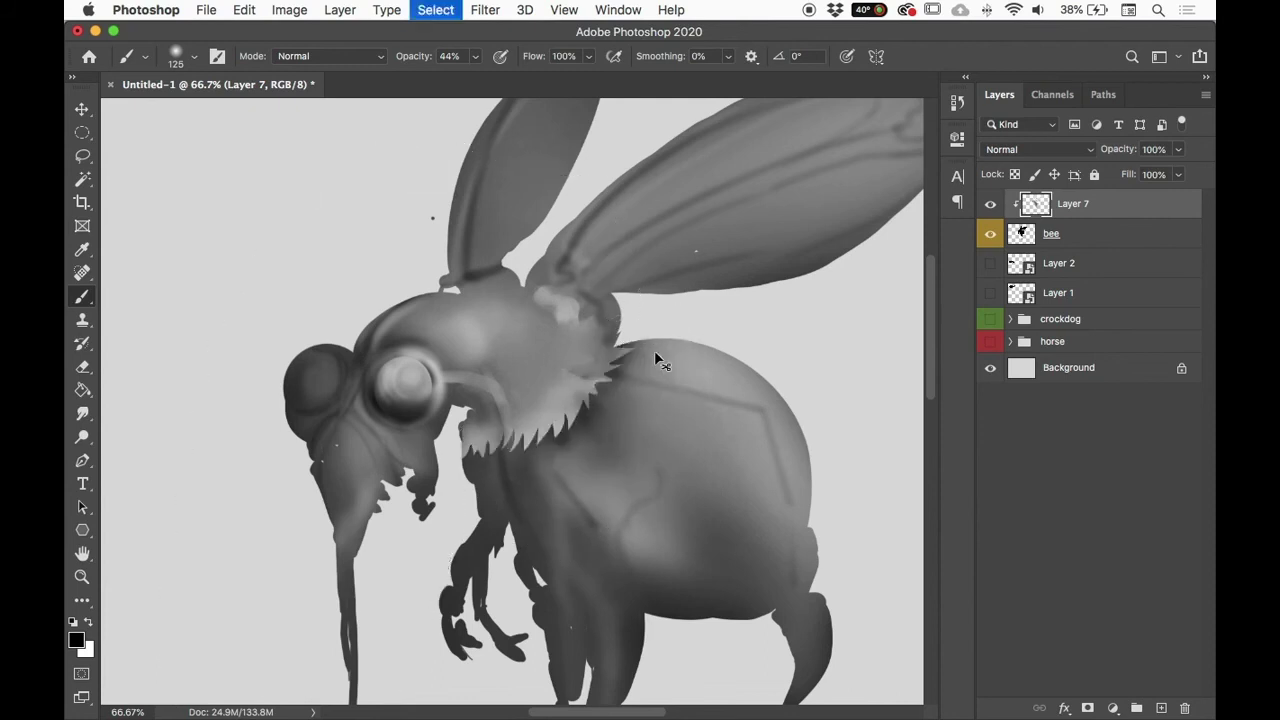
# Step: Choose the Kyle's Concept Brushes - All Purpose Blend smudge brush from the Special Effects Brushes
pyautogui.press('super+minus')
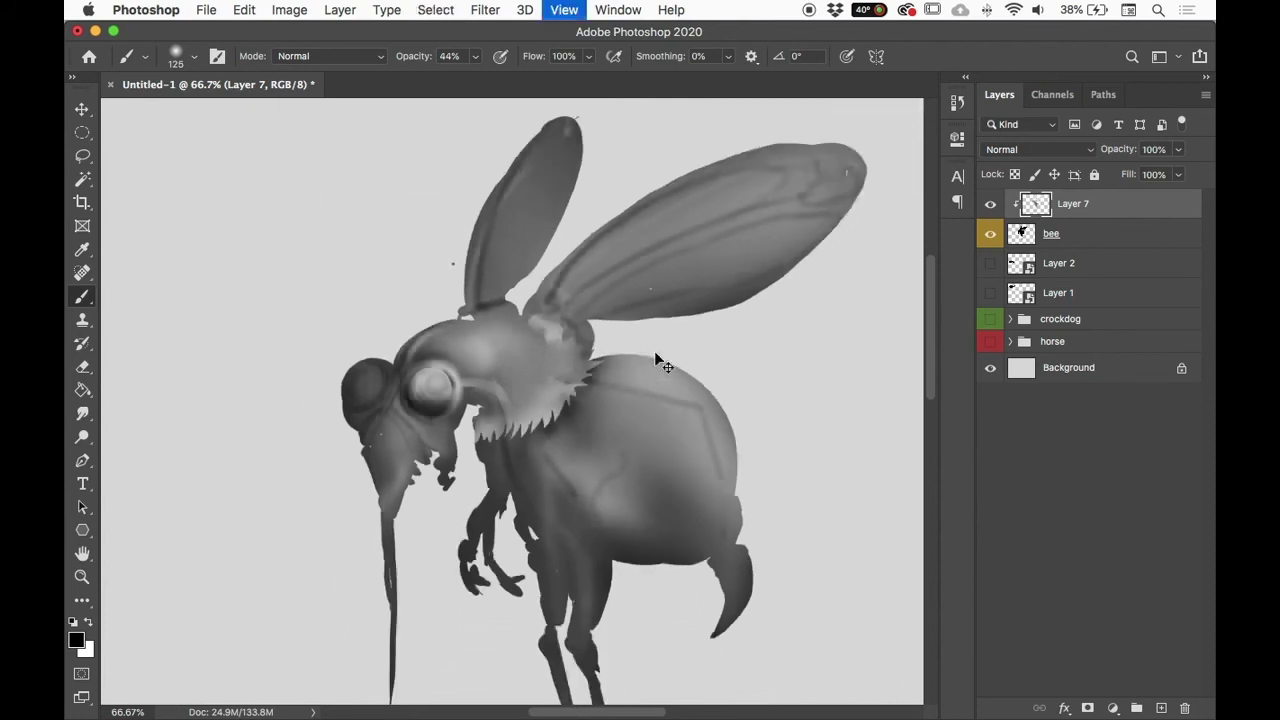
pyautogui.click(83, 296)
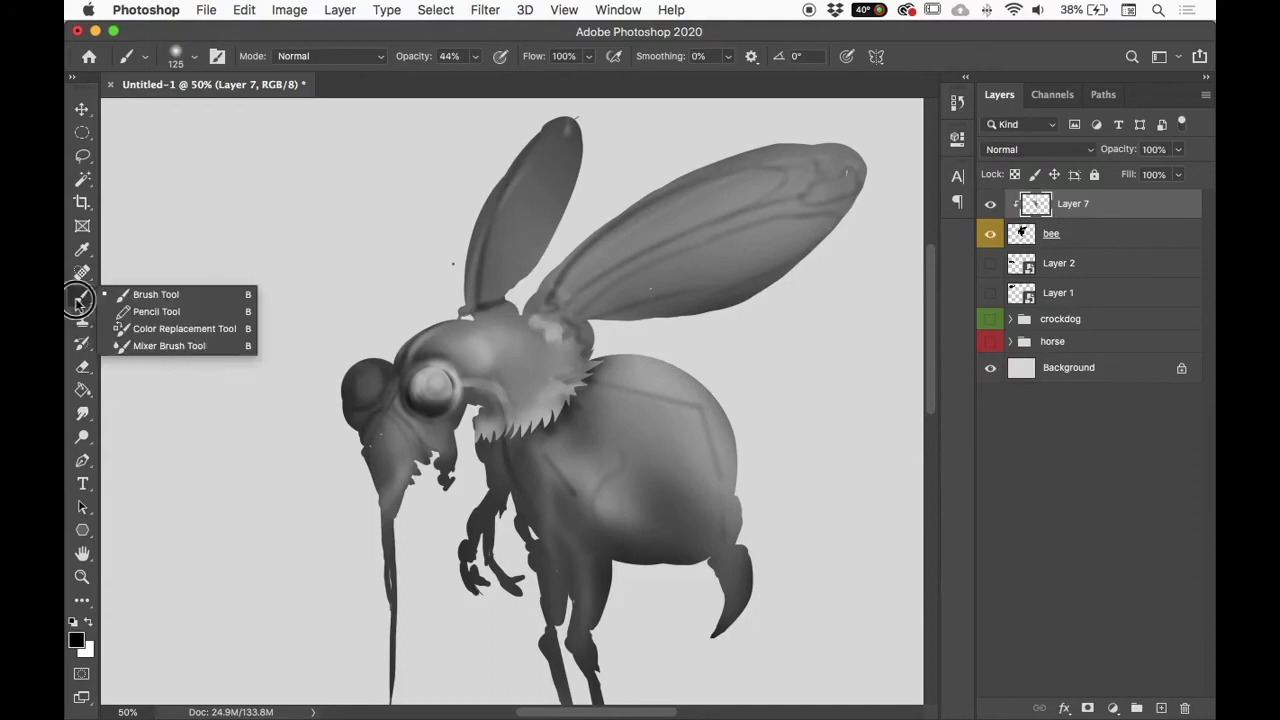
pyautogui.click(192, 57)
pyautogui.moveTo(669, 437)
pyautogui.mouseDown()
pyautogui.moveTo(672, 598)
pyautogui.moveTo(660, 631)
pyautogui.mouseUp()
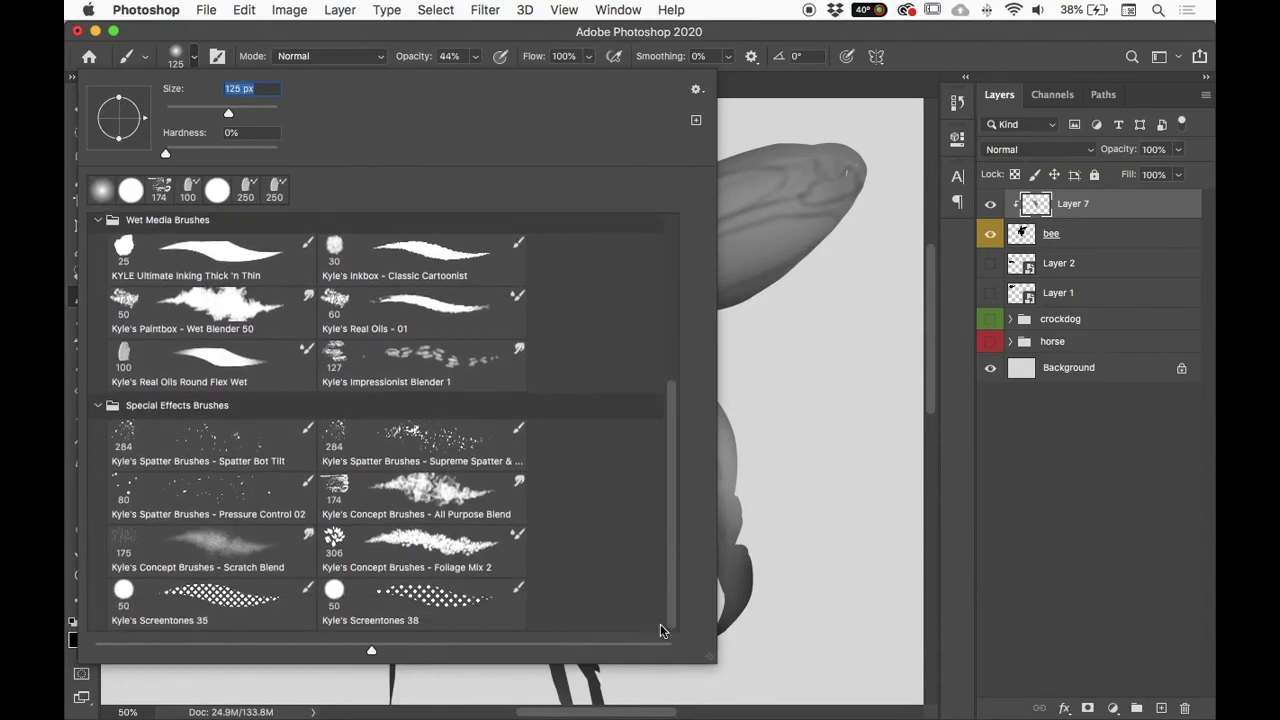
pyautogui.click(400, 500)
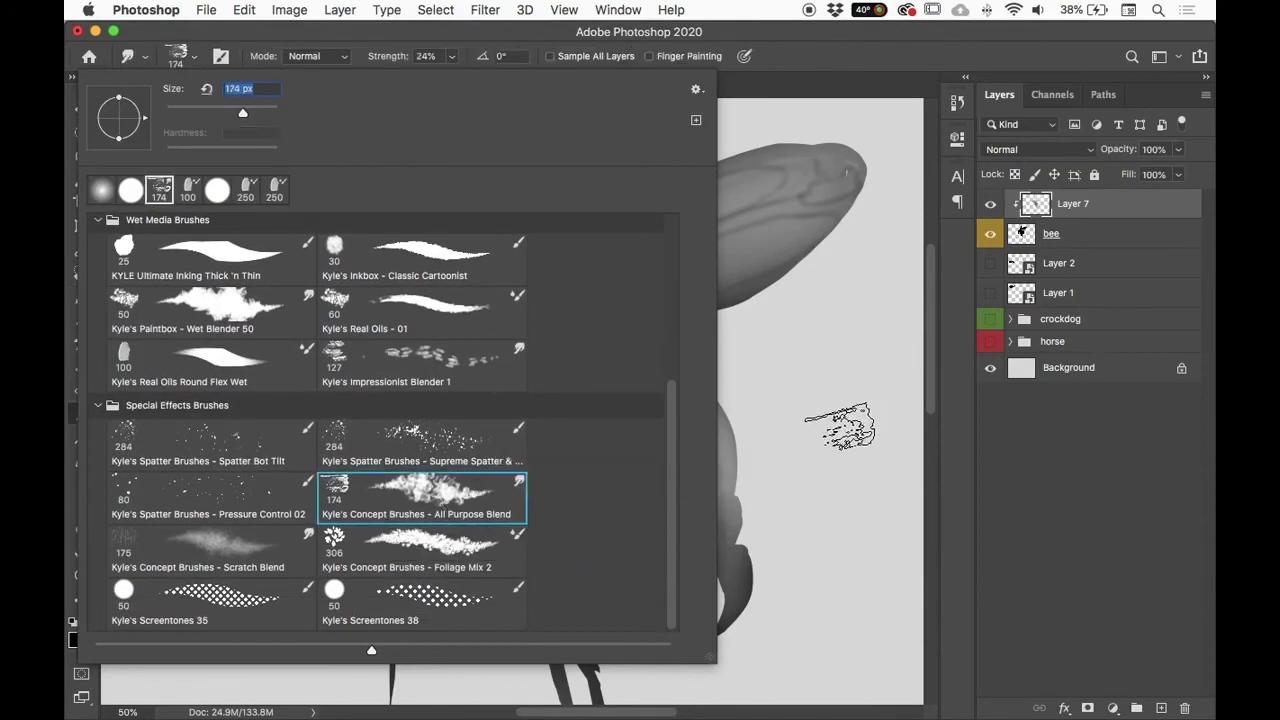
pyautogui.click(840, 427)
# Step: Smudge the thorax and its jagged fur edge into softer tufts with the blend brush at 70 px
pyautogui.press('[')
pyautogui.press('[')
pyautogui.press('[')
pyautogui.press('[')
pyautogui.press('[')
pyautogui.press('[')
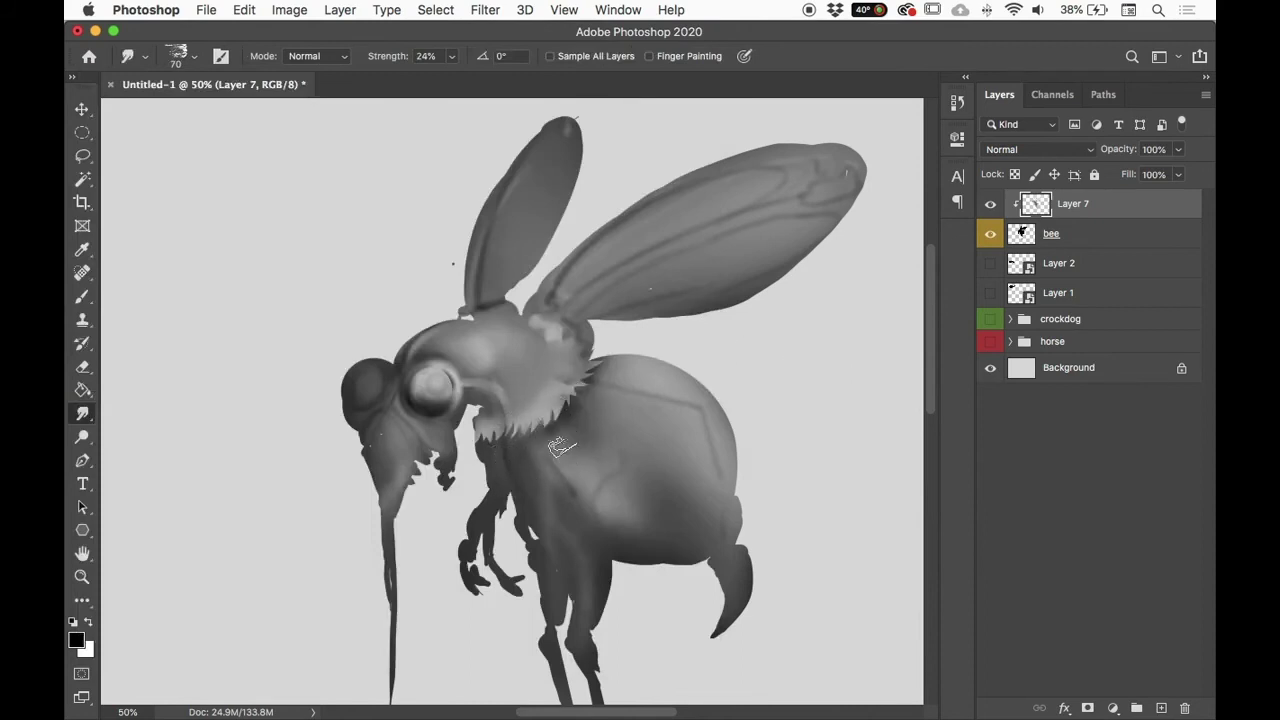
pyautogui.moveTo(494, 347)
pyautogui.mouseDown()
pyautogui.moveTo(488, 394)
pyautogui.moveTo(504, 387)
pyautogui.moveTo(478, 374)
pyautogui.moveTo(507, 380)
pyautogui.moveTo(507, 332)
pyautogui.moveTo(600, 382)
pyautogui.mouseUp()
pyautogui.moveTo(593, 492)
pyautogui.mouseDown()
pyautogui.moveTo(532, 437)
pyautogui.moveTo(487, 462)
pyautogui.moveTo(482, 433)
pyautogui.mouseUp()
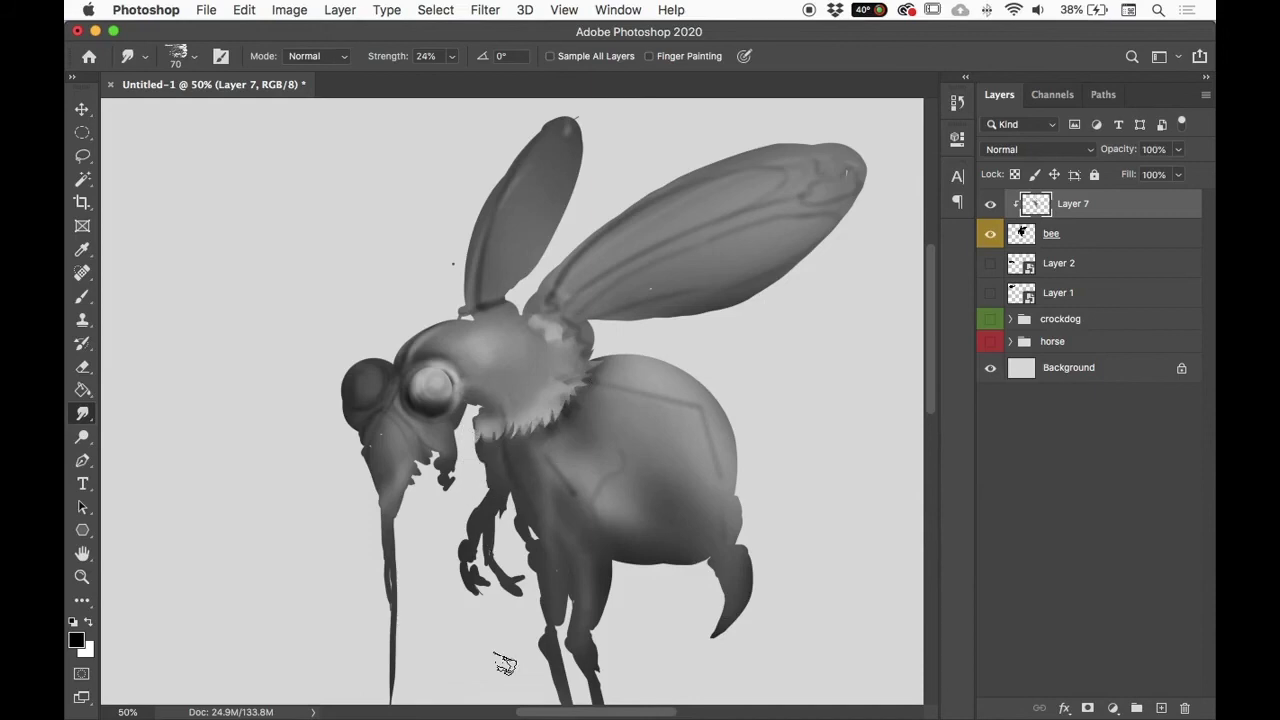
# Step: Compare the whole creature with its plain silhouette by hiding and showing the shading on Layer 7
pyautogui.press('super+minus')
pyautogui.press('super+minus')
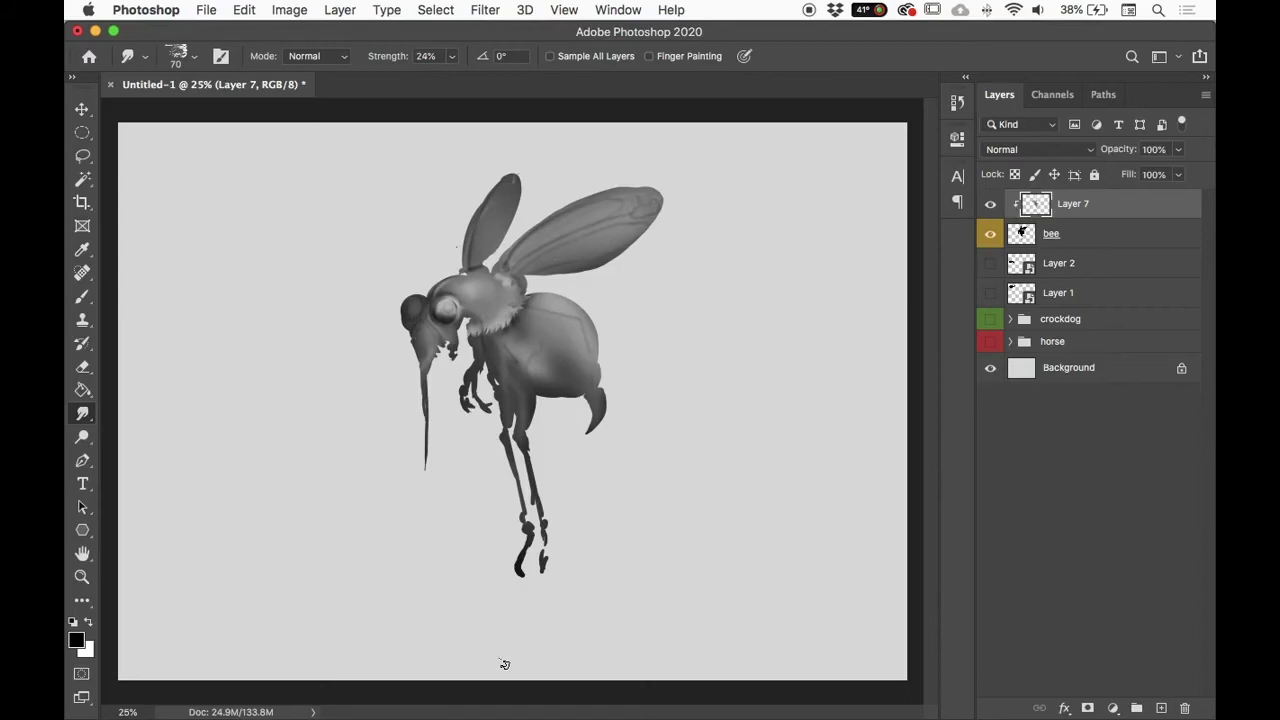
pyautogui.click(989, 210)
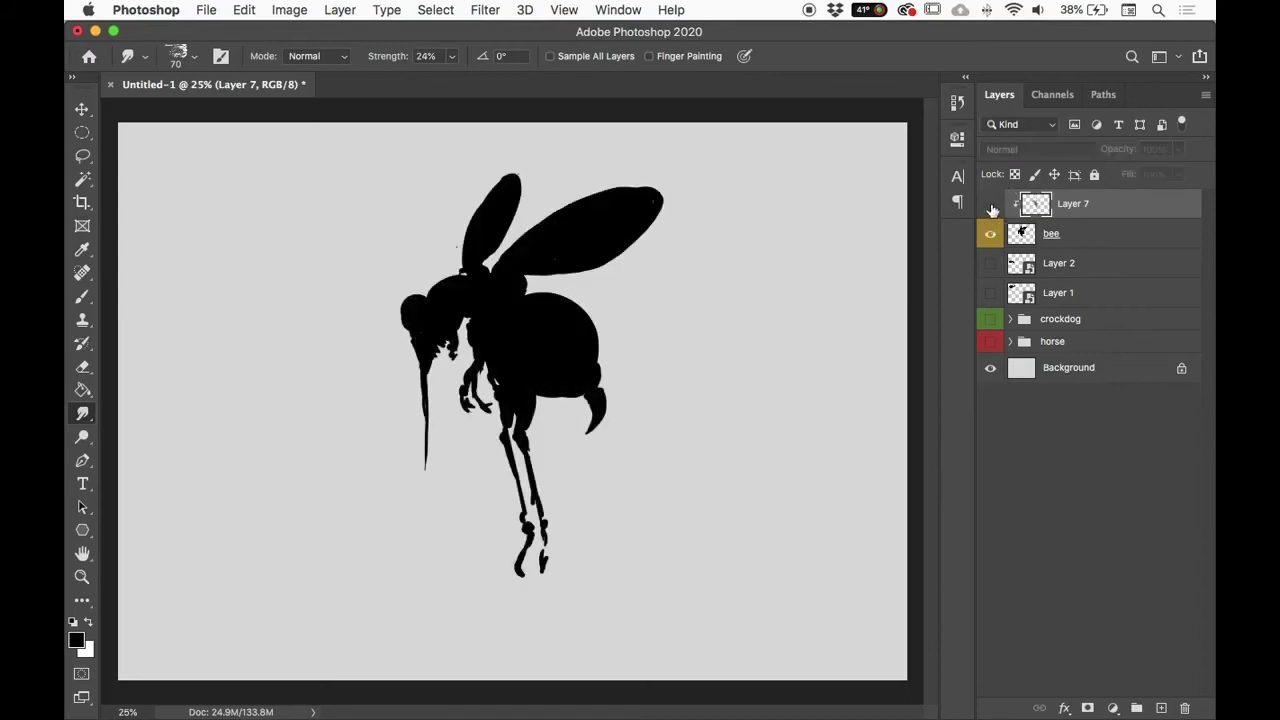
pyautogui.click(990, 210)
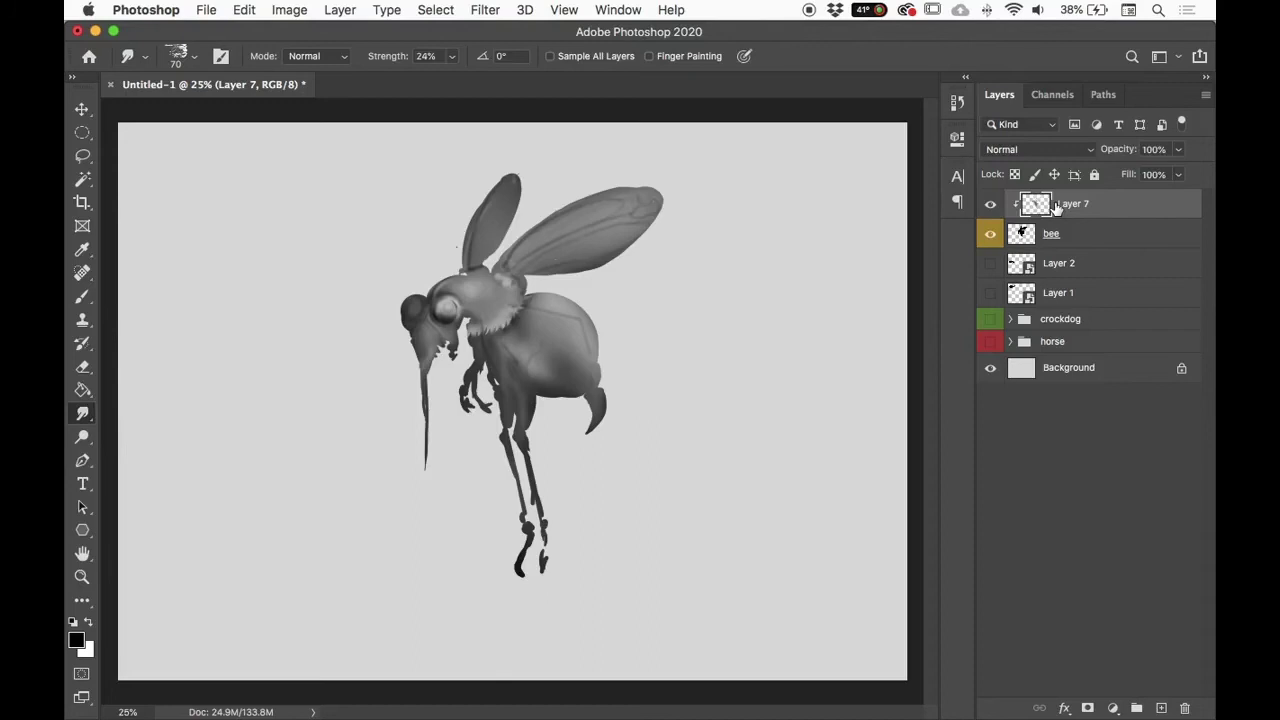
pyautogui.press('super+plus')
pyautogui.press('super+plus')
pyautogui.moveTo(706, 403); pyautogui.dragTo(762, 570)
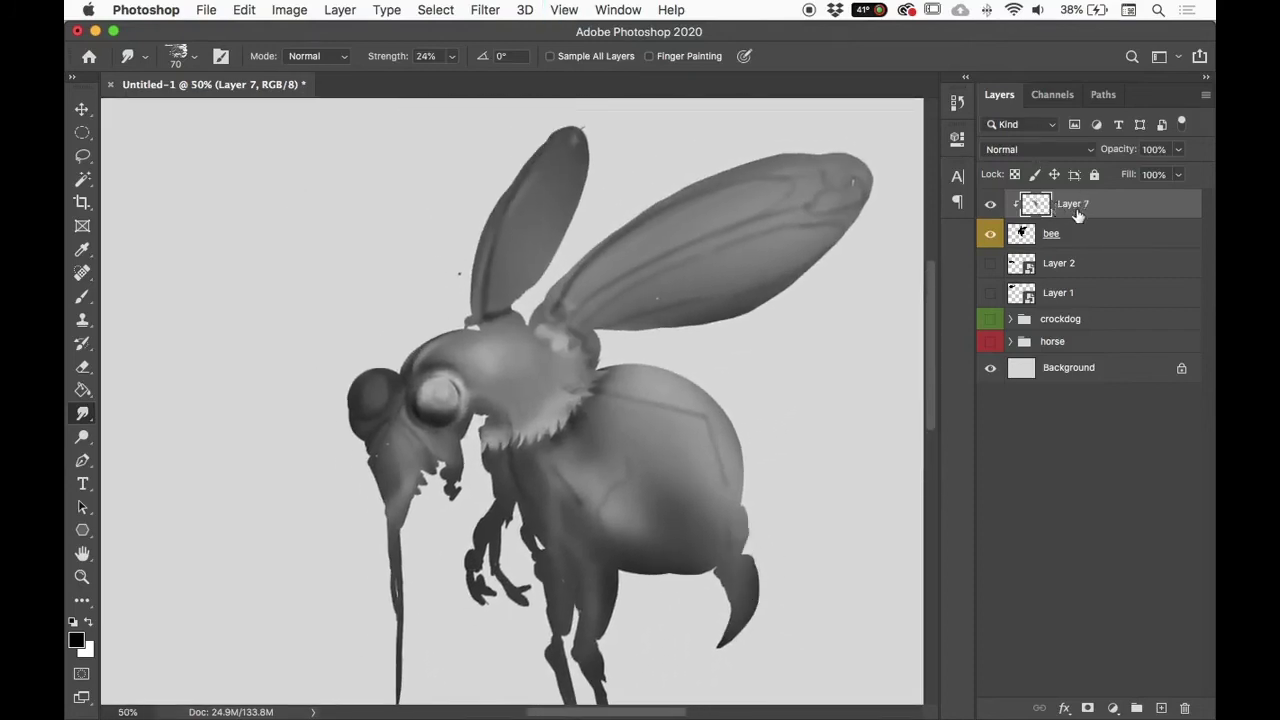
# Step: Examine how the shading clips to the silhouette by toggling the bee and Layer 7 layers, leaving Layer 7 selected and visible
pyautogui.click(991, 236)
pyautogui.click(990, 236)
pyautogui.click(1022, 233)
pyautogui.click(990, 204)
pyautogui.click(990, 204)
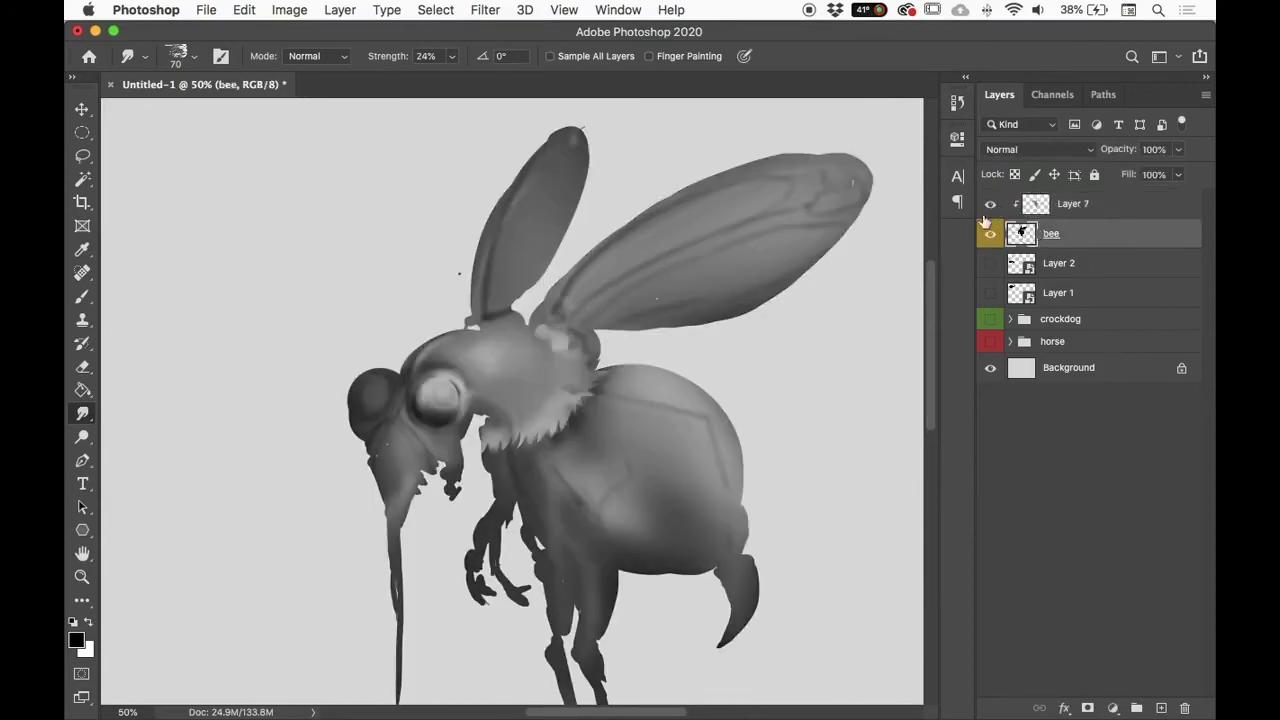
pyautogui.moveTo(703, 537); pyautogui.dragTo(774, 357)
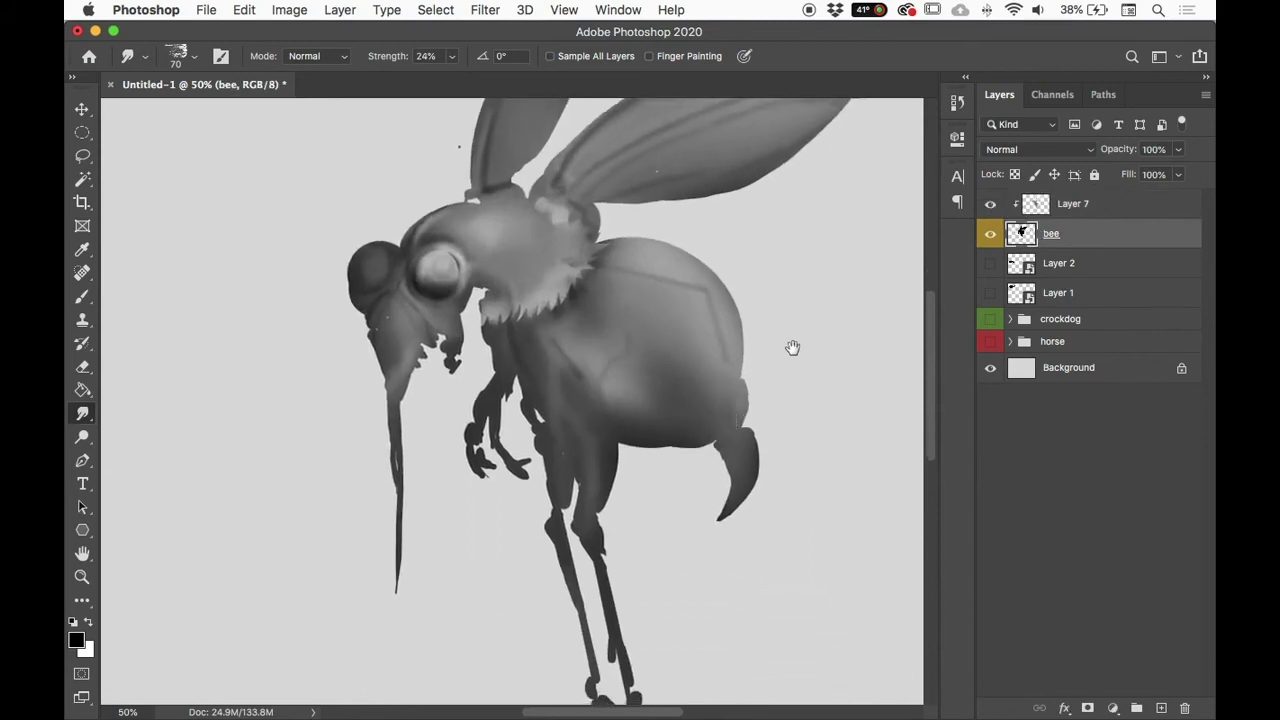
pyautogui.moveTo(718, 449)
pyautogui.mouseDown()
pyautogui.moveTo(686, 420)
pyautogui.moveTo(694, 397)
pyautogui.moveTo(714, 494)
pyautogui.moveTo(704, 538)
pyautogui.moveTo(720, 420)
pyautogui.moveTo(709, 363)
pyautogui.moveTo(738, 392)
pyautogui.moveTo(694, 443)
pyautogui.mouseUp()
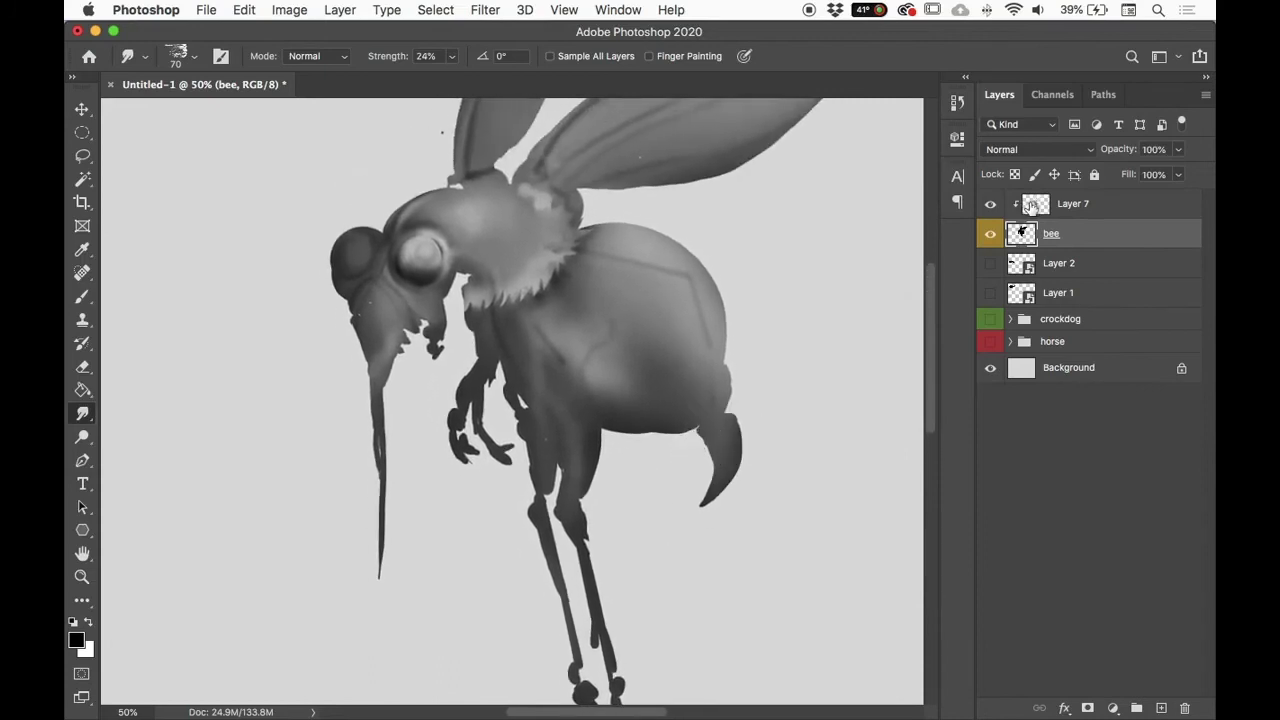
pyautogui.click(1030, 205)
pyautogui.click(989, 204)
pyautogui.click(989, 204)
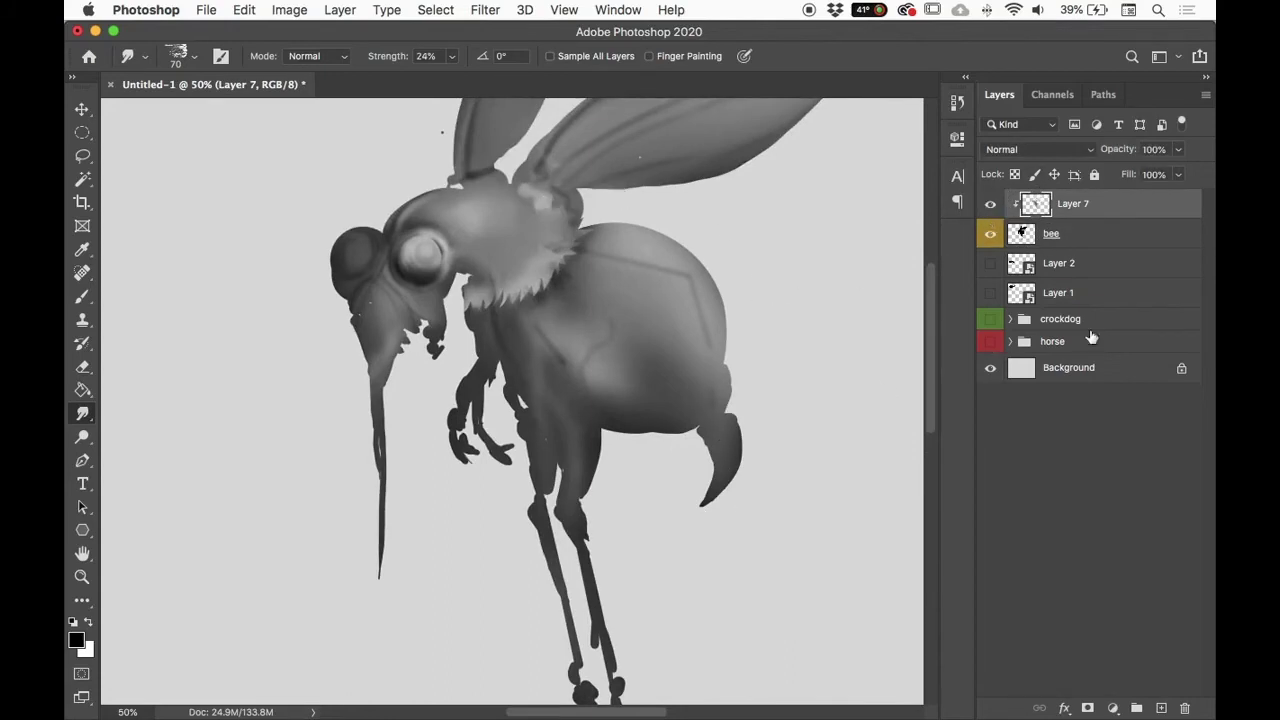
# Step: Activate the Brush on the bee layer with the Hard Round Pressure Size preset
pyautogui.click(1024, 238)
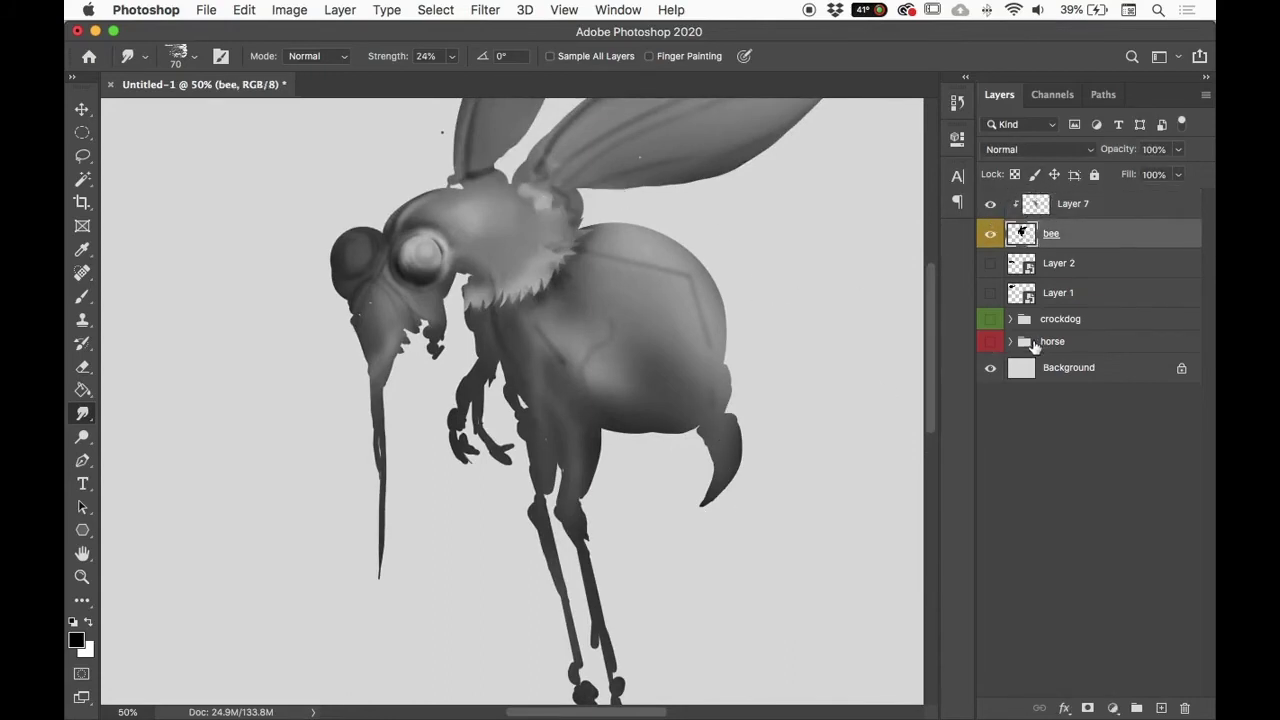
pyautogui.press('b')
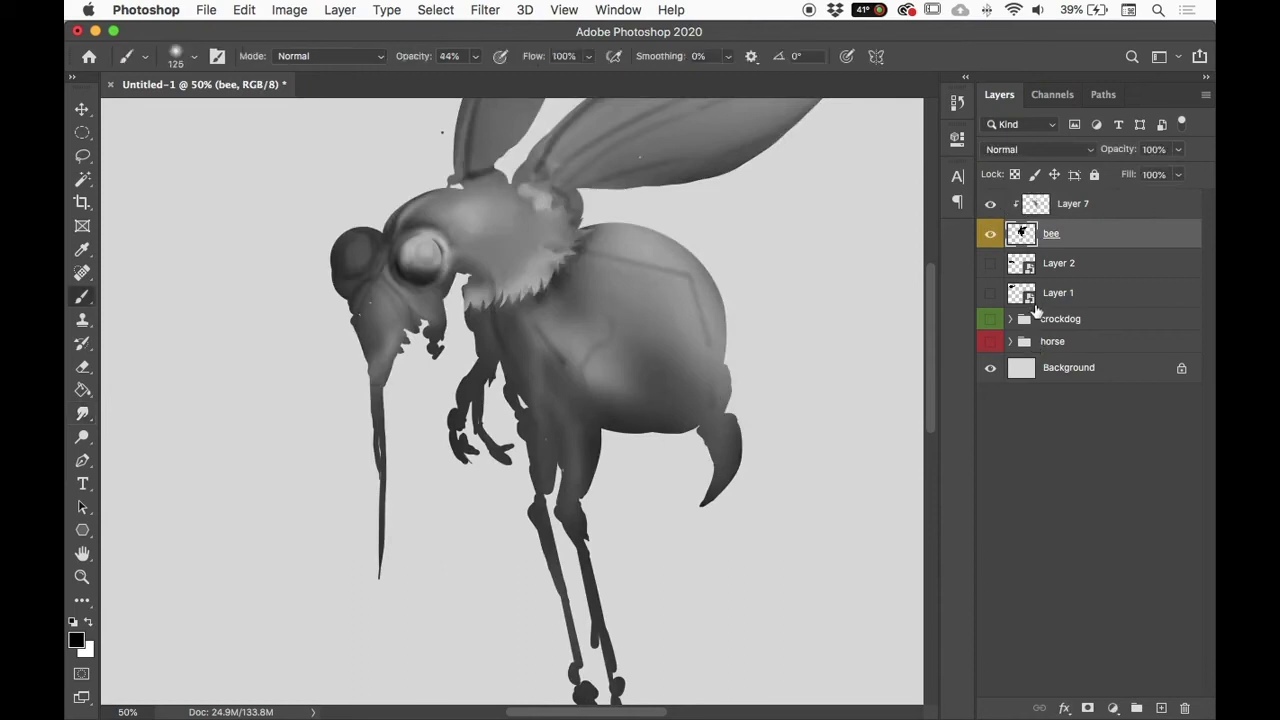
pyautogui.rightClick(755, 466)
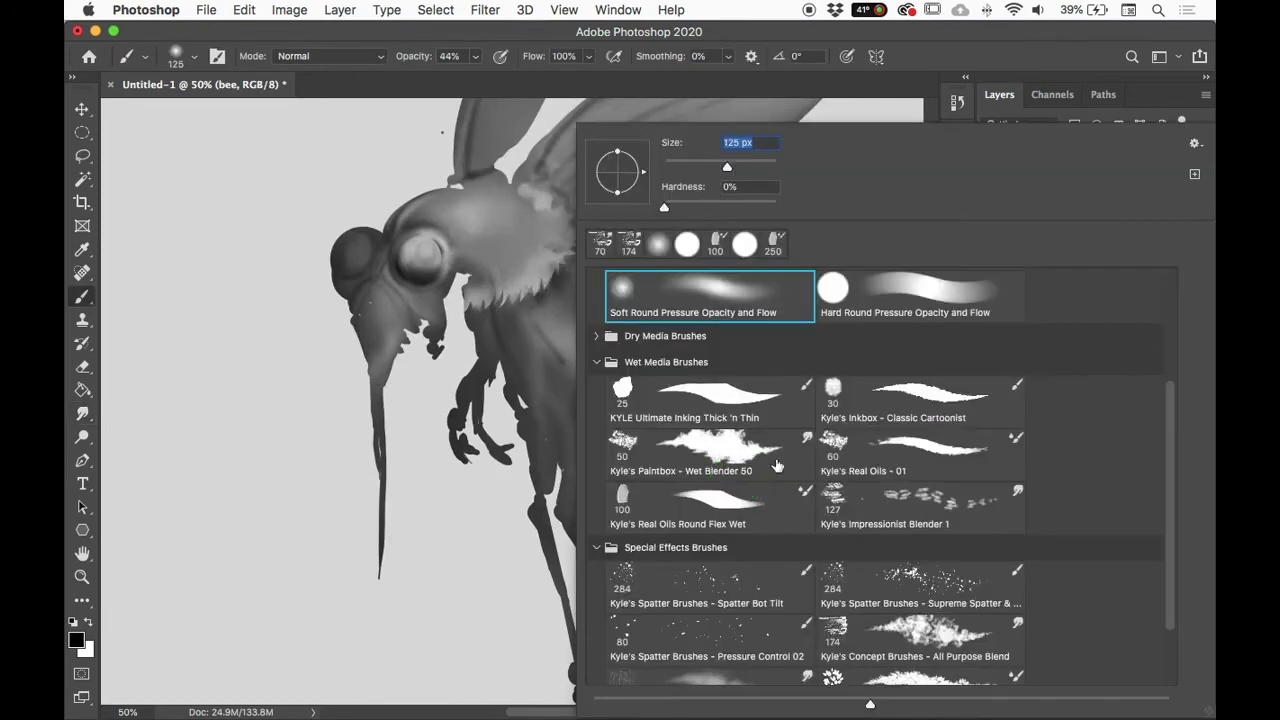
pyautogui.moveTo(1166, 431)
pyautogui.mouseDown()
pyautogui.moveTo(1160, 337)
pyautogui.moveTo(1060, 294)
pyautogui.mouseUp()
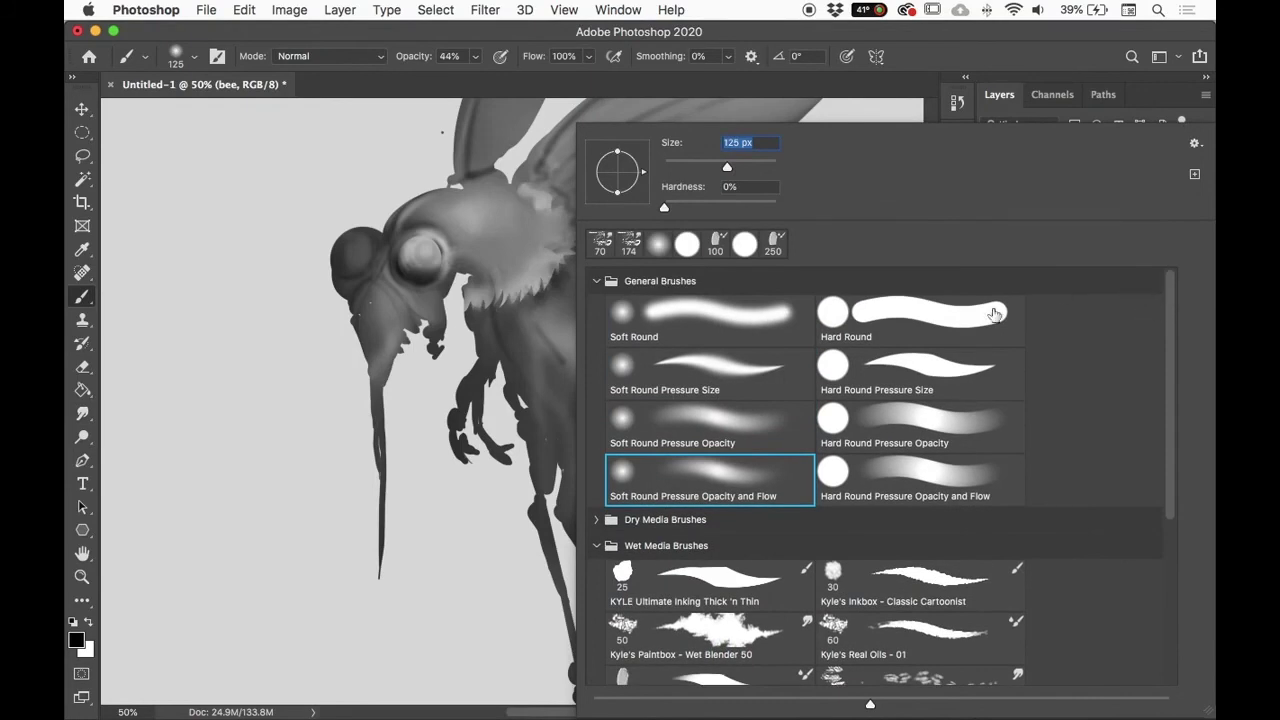
pyautogui.click(891, 383)
pyautogui.click(973, 31)
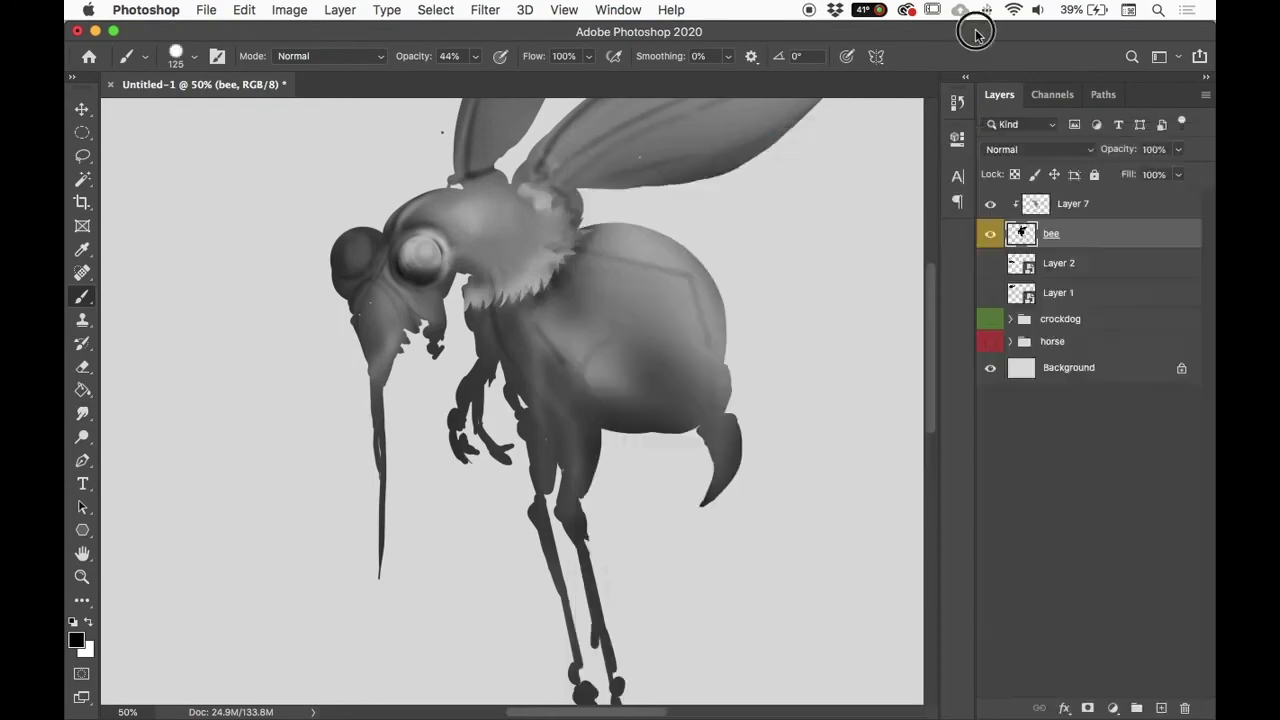
pyautogui.press('[')
pyautogui.press('[')
pyautogui.press('[')
pyautogui.press('[')
pyautogui.press('[')
pyautogui.press('[')
pyautogui.press('[')
pyautogui.press('[')
pyautogui.moveTo(703, 433); pyautogui.dragTo(708, 505)
pyautogui.moveTo(712, 454)
pyautogui.mouseDown()
pyautogui.moveTo(695, 495)
pyautogui.moveTo(714, 481)
pyautogui.moveTo(676, 521)
pyautogui.mouseUp()
pyautogui.click(990, 203)
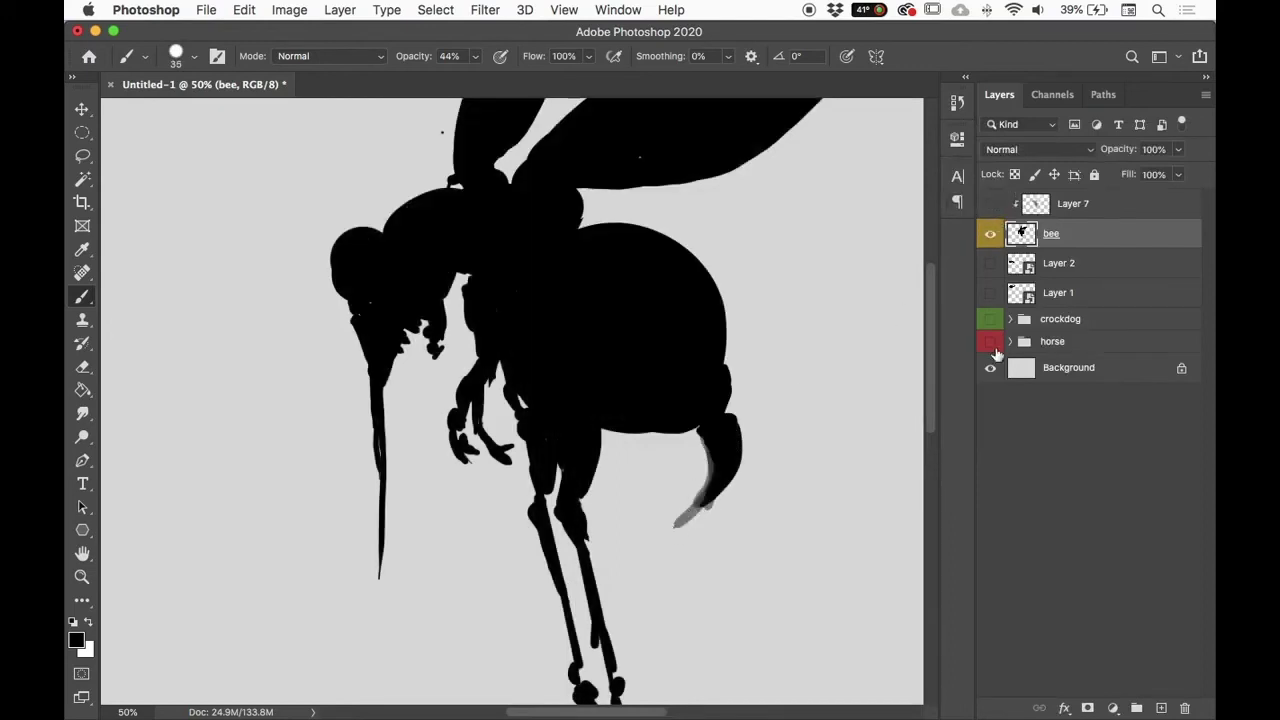
pyautogui.press('super+z')
pyautogui.press('super+z')
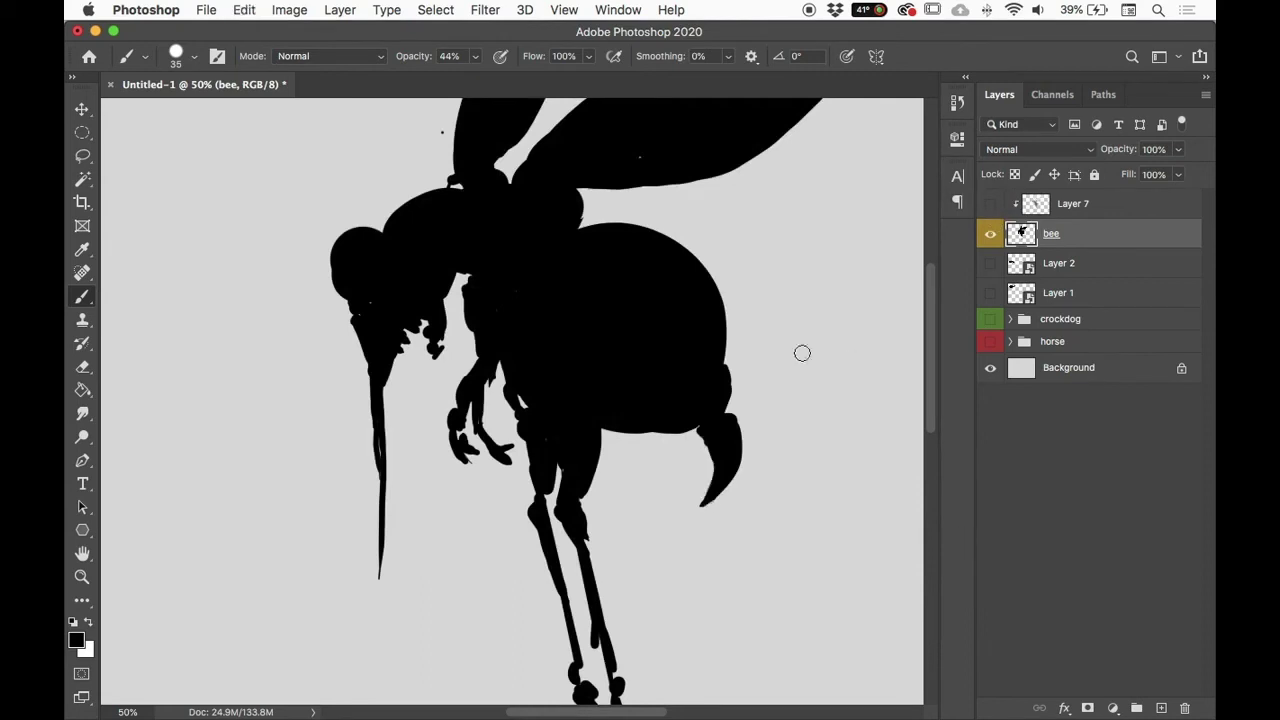
# Step: Set the brush opacity to 100% and extend the stinger into a longer curved tip with a 15 px brush
pyautogui.moveTo(408, 58); pyautogui.dragTo(660, 60)
pyautogui.click(991, 205)
pyautogui.click(991, 205)
pyautogui.moveTo(713, 457)
pyautogui.mouseDown()
pyautogui.moveTo(671, 525)
pyautogui.moveTo(727, 491)
pyautogui.moveTo(735, 452)
pyautogui.mouseUp()
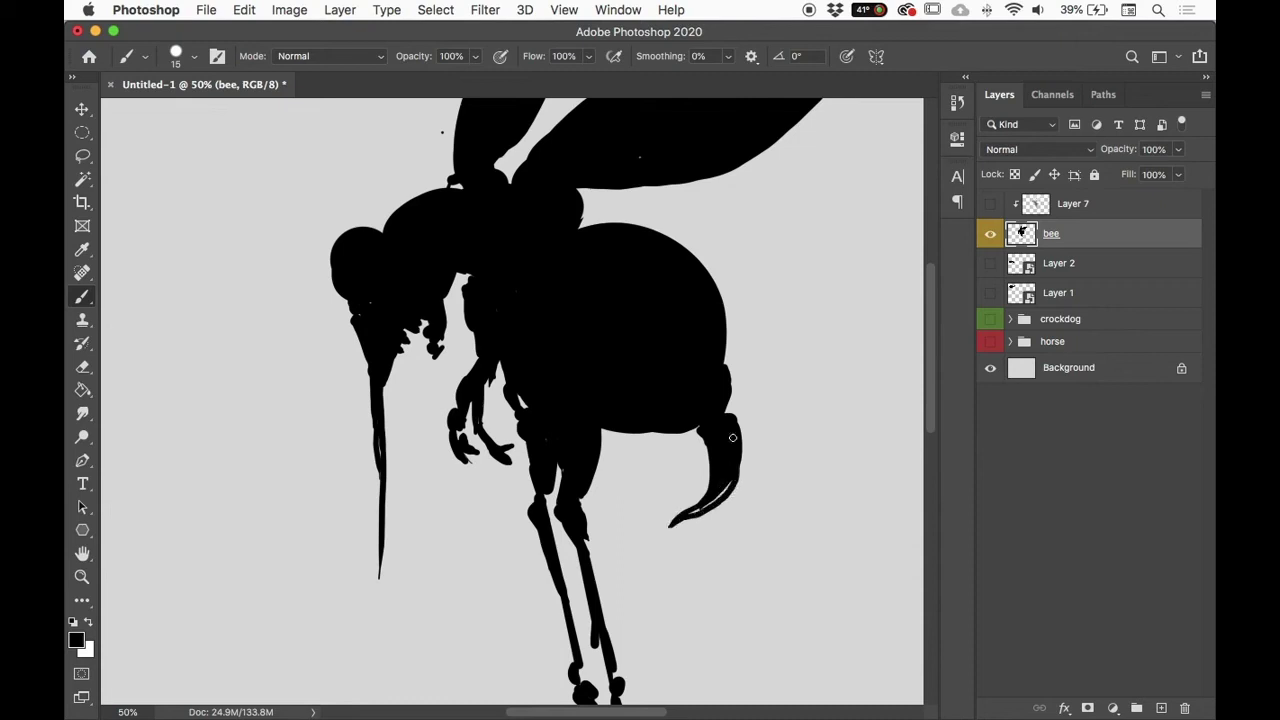
pyautogui.moveTo(717, 498); pyautogui.dragTo(683, 516)
pyautogui.moveTo(729, 476); pyautogui.dragTo(734, 466)
pyautogui.click(992, 204)
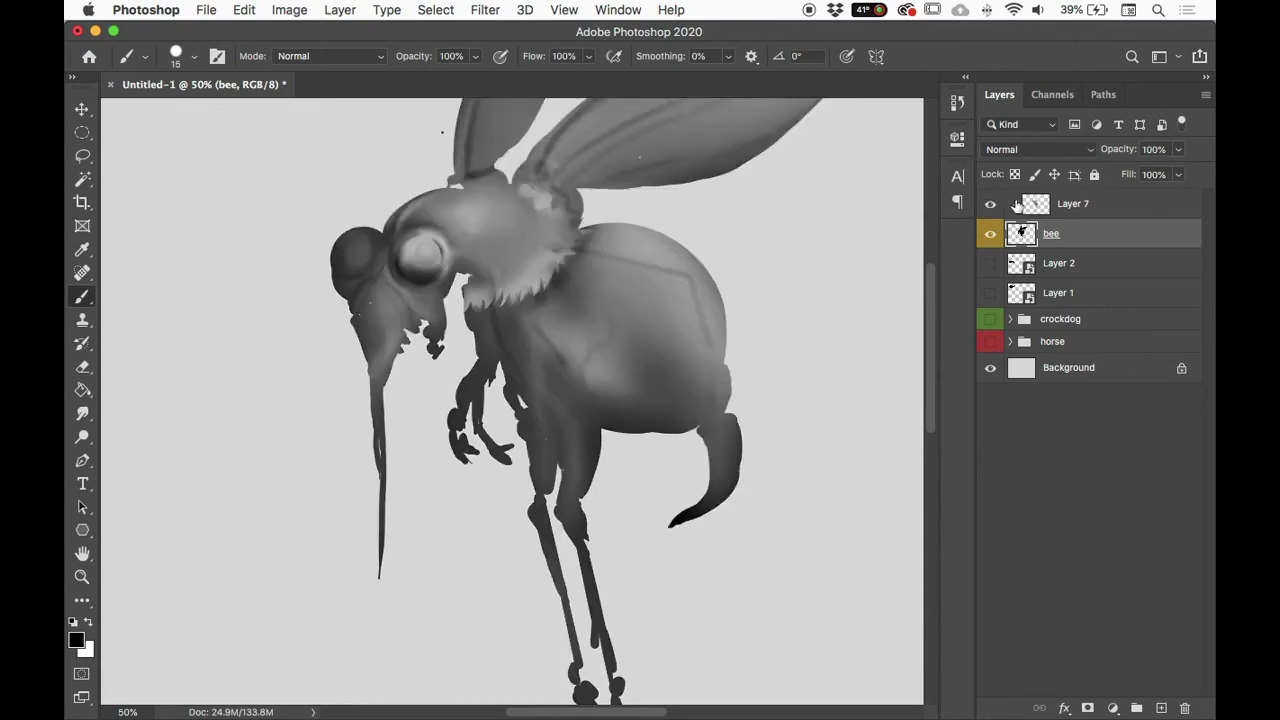
pyautogui.moveTo(686, 516); pyautogui.dragTo(658, 563)
pyautogui.moveTo(686, 518)
pyautogui.mouseDown()
pyautogui.moveTo(660, 565)
pyautogui.moveTo(662, 545)
pyautogui.mouseUp()
pyautogui.moveTo(720, 500); pyautogui.dragTo(692, 520)
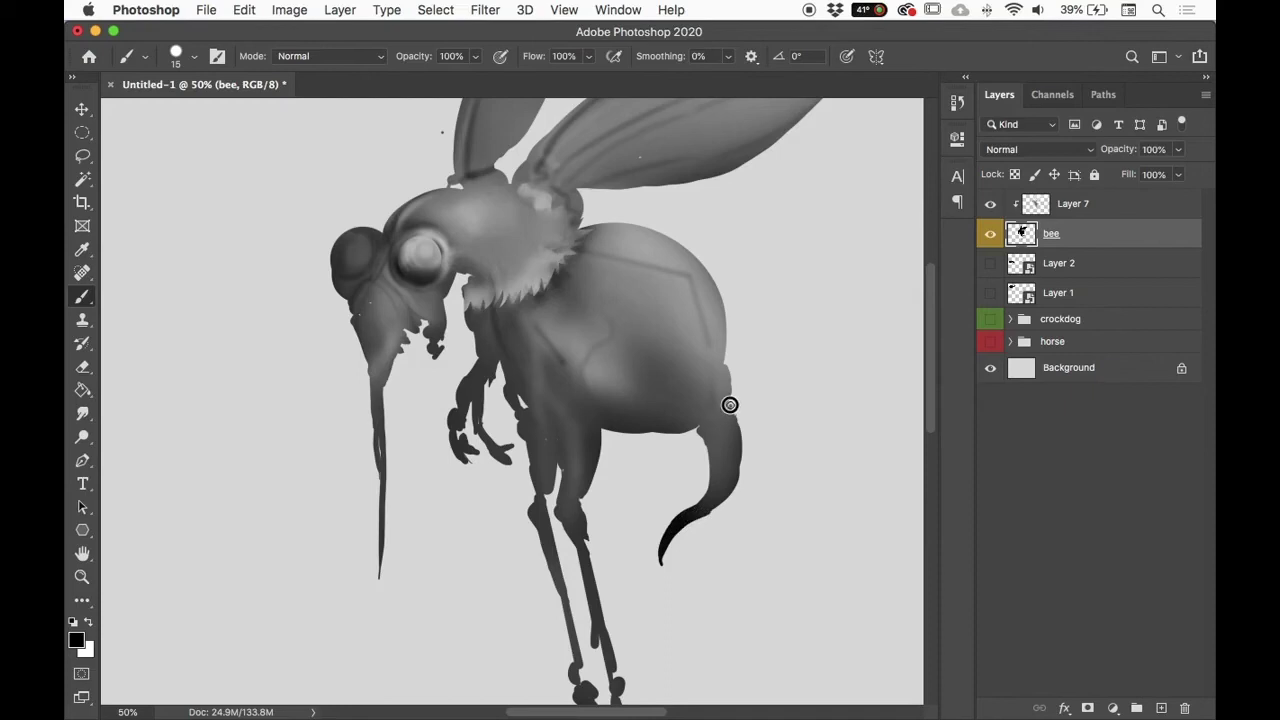
# Step: At 25 px, round out the abdomen's rear edge and paint two antennae with knobbed tips on the head
pyautogui.press(']')
pyautogui.moveTo(727, 407)
pyautogui.mouseDown()
pyautogui.moveTo(729, 326)
pyautogui.moveTo(700, 266)
pyautogui.mouseUp()
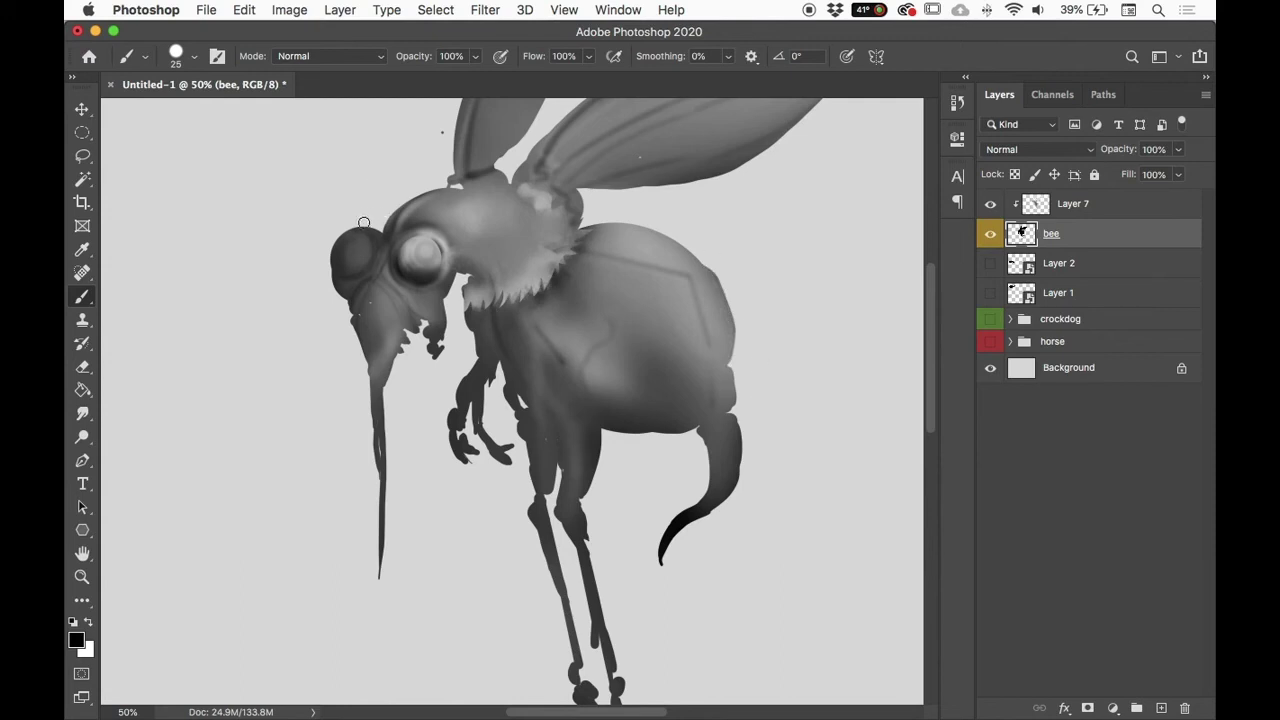
pyautogui.moveTo(372, 228); pyautogui.dragTo(346, 149)
pyautogui.moveTo(395, 238); pyautogui.dragTo(418, 131)
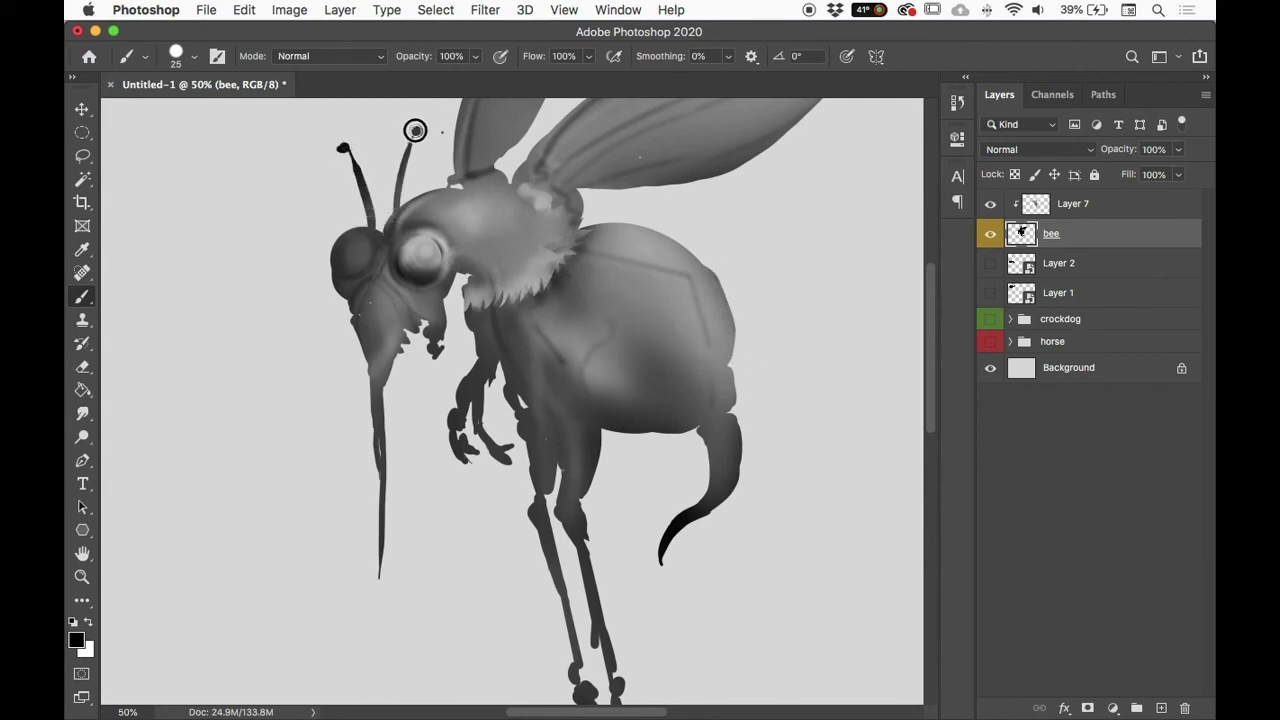
# Step: Trim the lump on the back of the thorax below the wing with a 70 px Eraser
pyautogui.scroll(3, 756, 397)
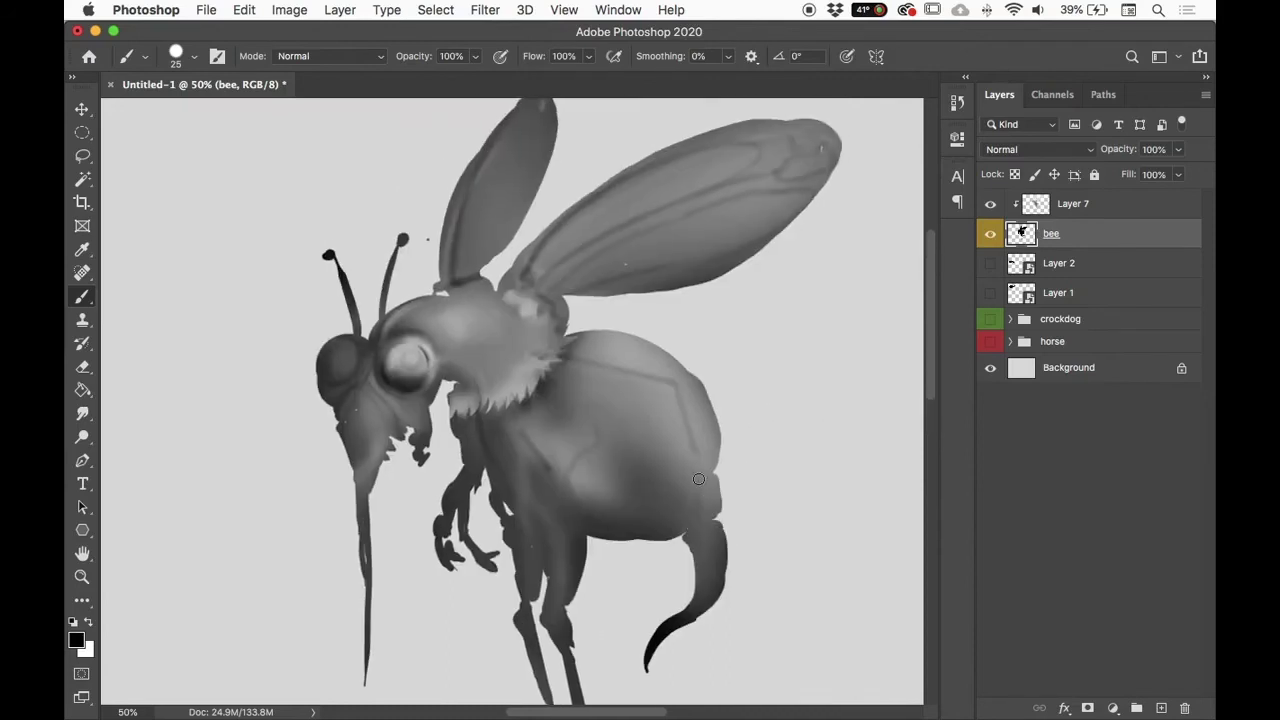
pyautogui.press('e')
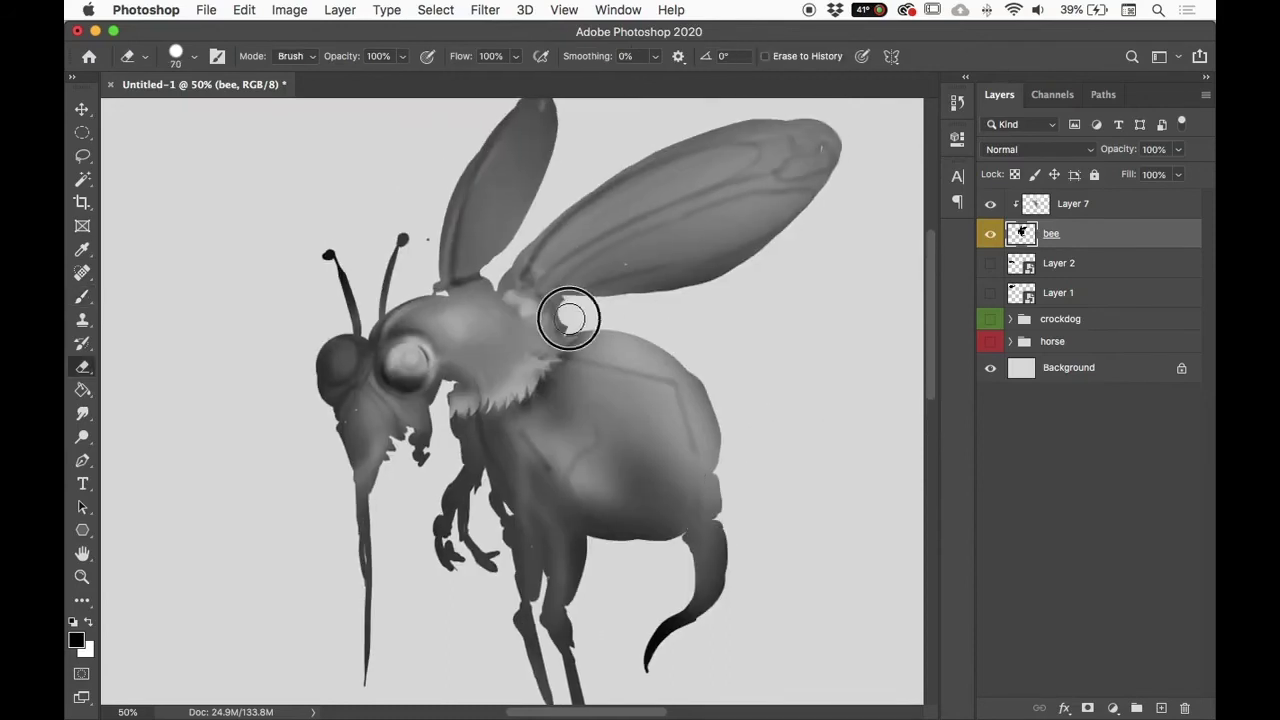
pyautogui.press('super+z')
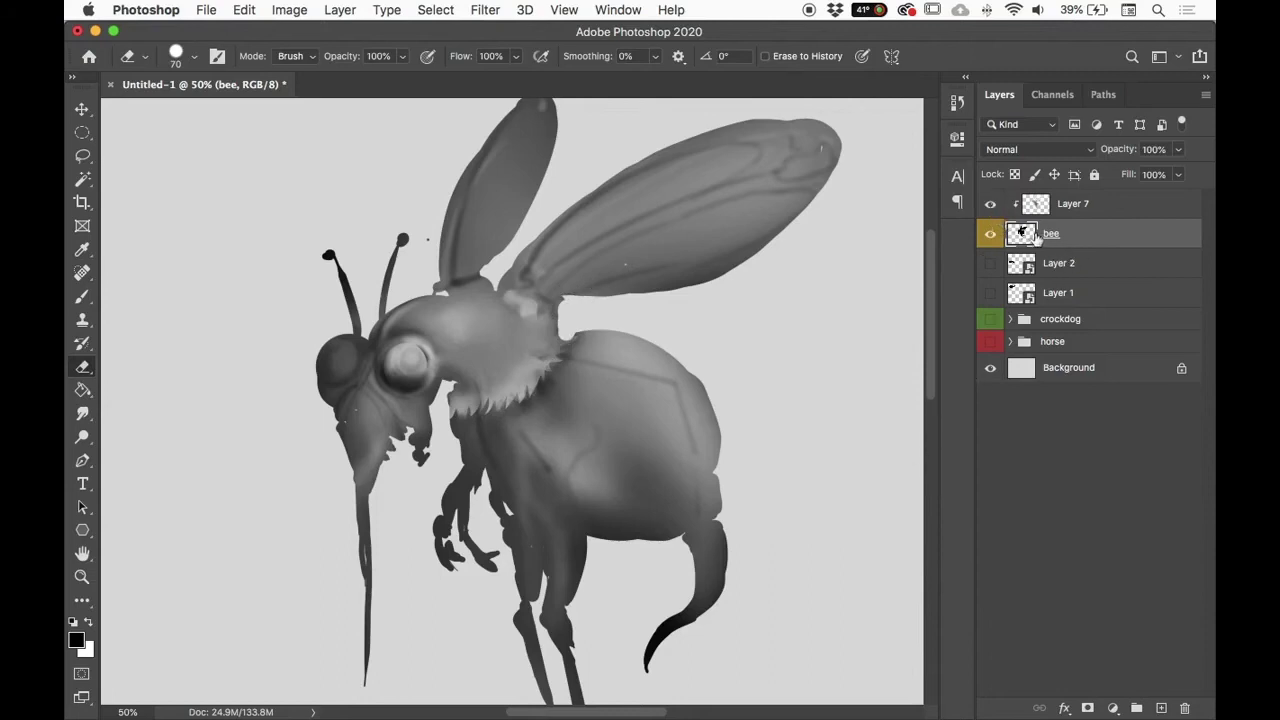
# Step: Compare the whole bee with its plain silhouette by hiding and showing Layer 7
pyautogui.press('super+minus')
pyautogui.press('super+minus')
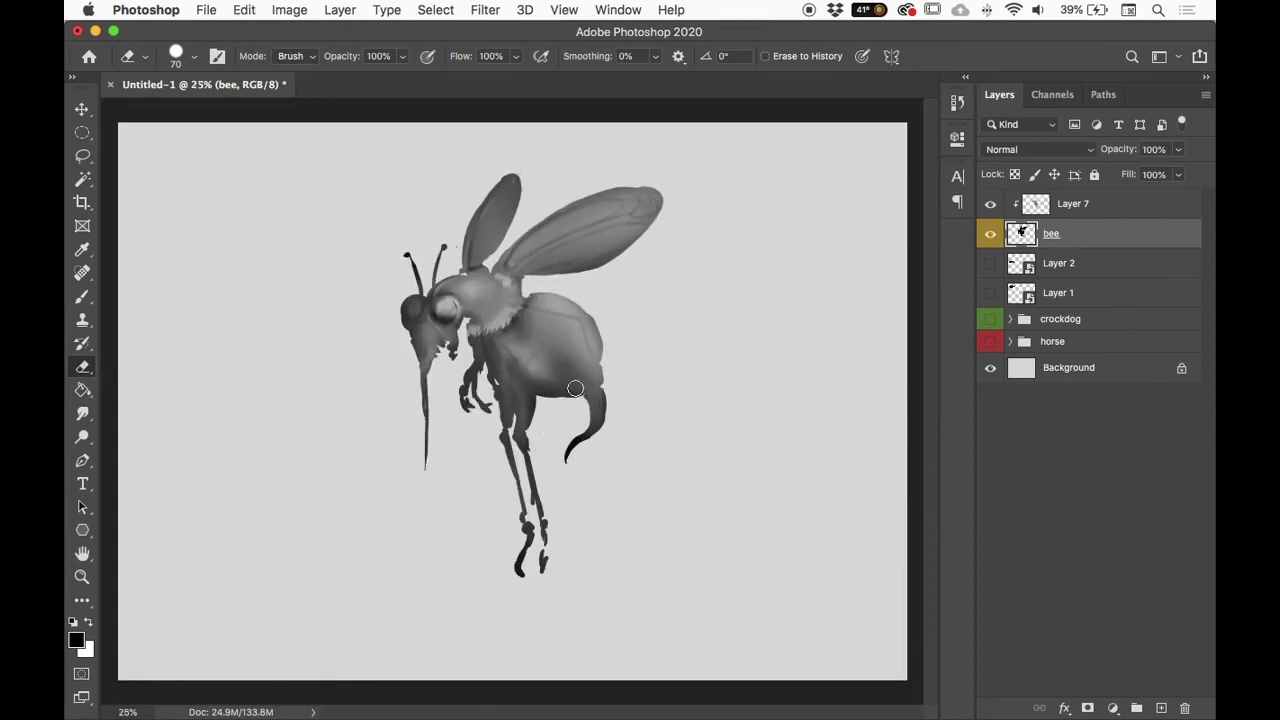
pyautogui.click(988, 204)
pyautogui.rightClick(988, 204)
pyautogui.click(1030, 249)
pyautogui.click(990, 204)
pyautogui.click(990, 204)
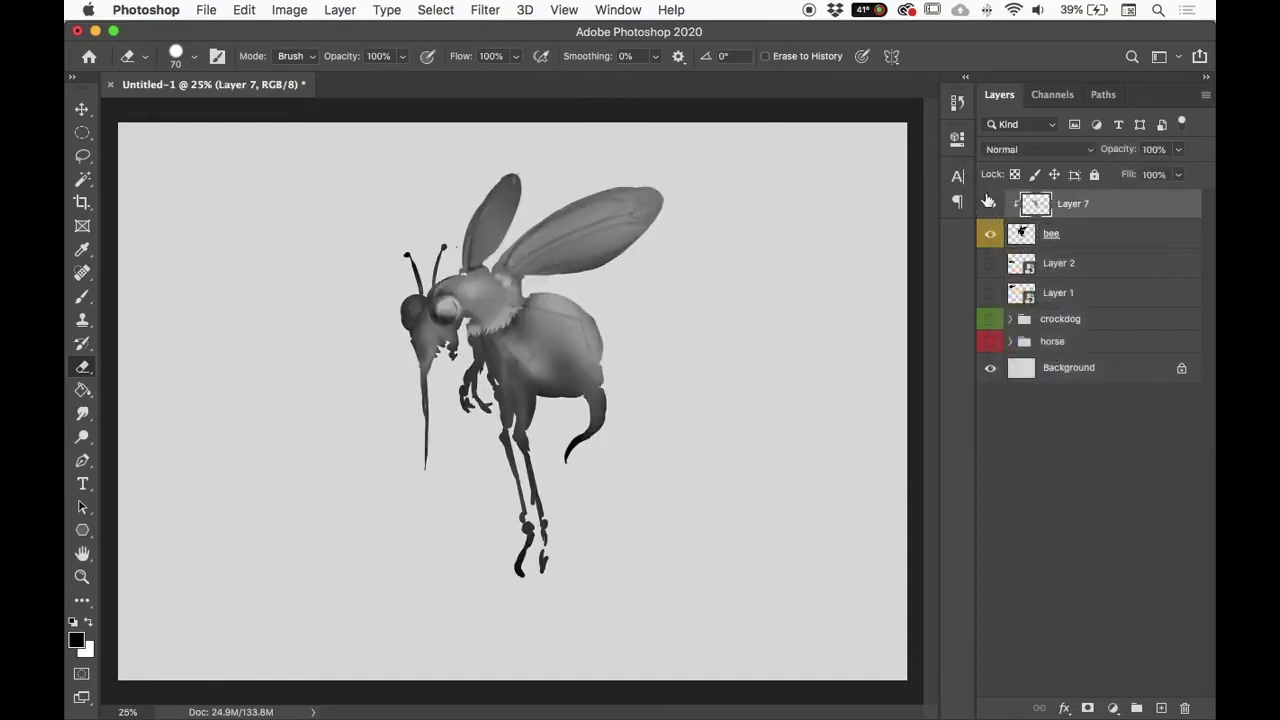
# Step: Add a new layer and move it directly below the bee layer
pyautogui.click(1082, 234)
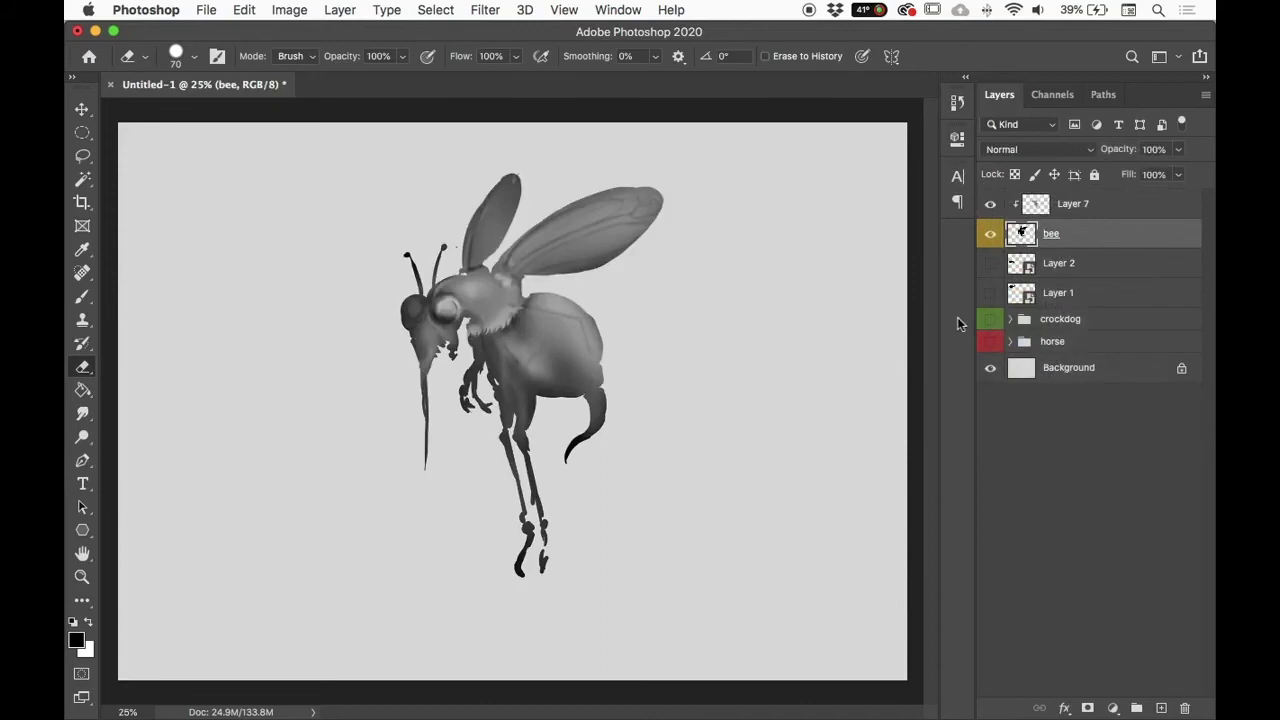
pyautogui.click(1161, 708)
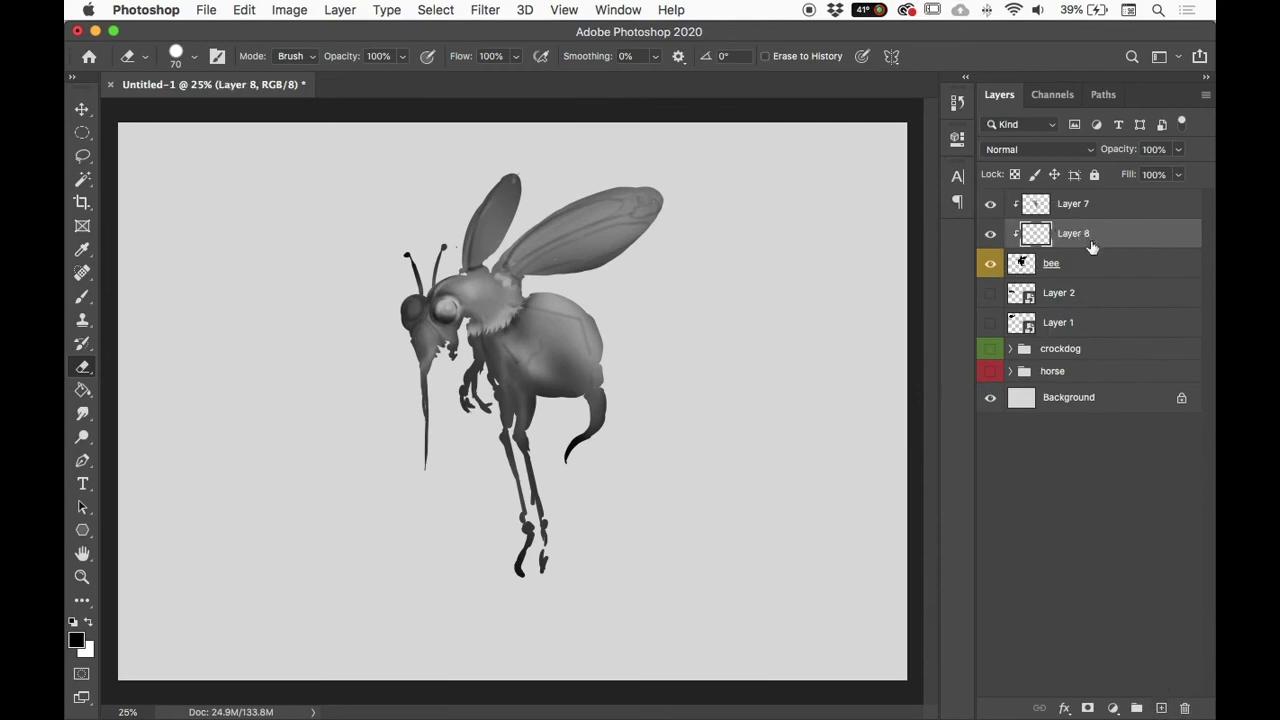
pyautogui.moveTo(1114, 241)
pyautogui.mouseDown()
pyautogui.moveTo(1114, 272)
pyautogui.moveTo(1108, 262)
pyautogui.mouseUp()
pyautogui.click(990, 262)
pyautogui.click(990, 262)
# Step: Hide Layer 7 and paint two far hind legs in black on Layer 8 behind the body with a 35 px brush
pyautogui.click(990, 203)
pyautogui.press('b')
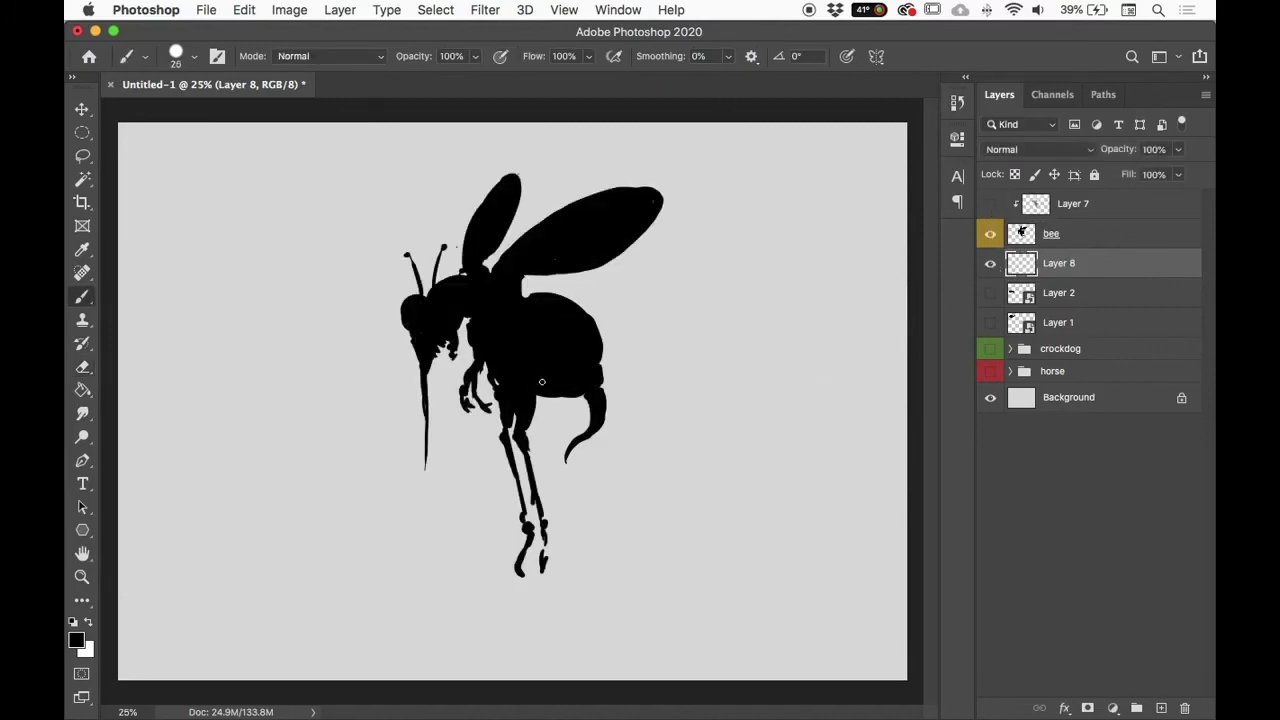
pyautogui.moveTo(547, 396); pyautogui.dragTo(556, 419)
pyautogui.press(']')
pyautogui.moveTo(552, 430); pyautogui.dragTo(562, 519)
pyautogui.moveTo(545, 403)
pyautogui.mouseDown()
pyautogui.moveTo(553, 527)
pyautogui.moveTo(552, 495)
pyautogui.moveTo(562, 529)
pyautogui.mouseUp()
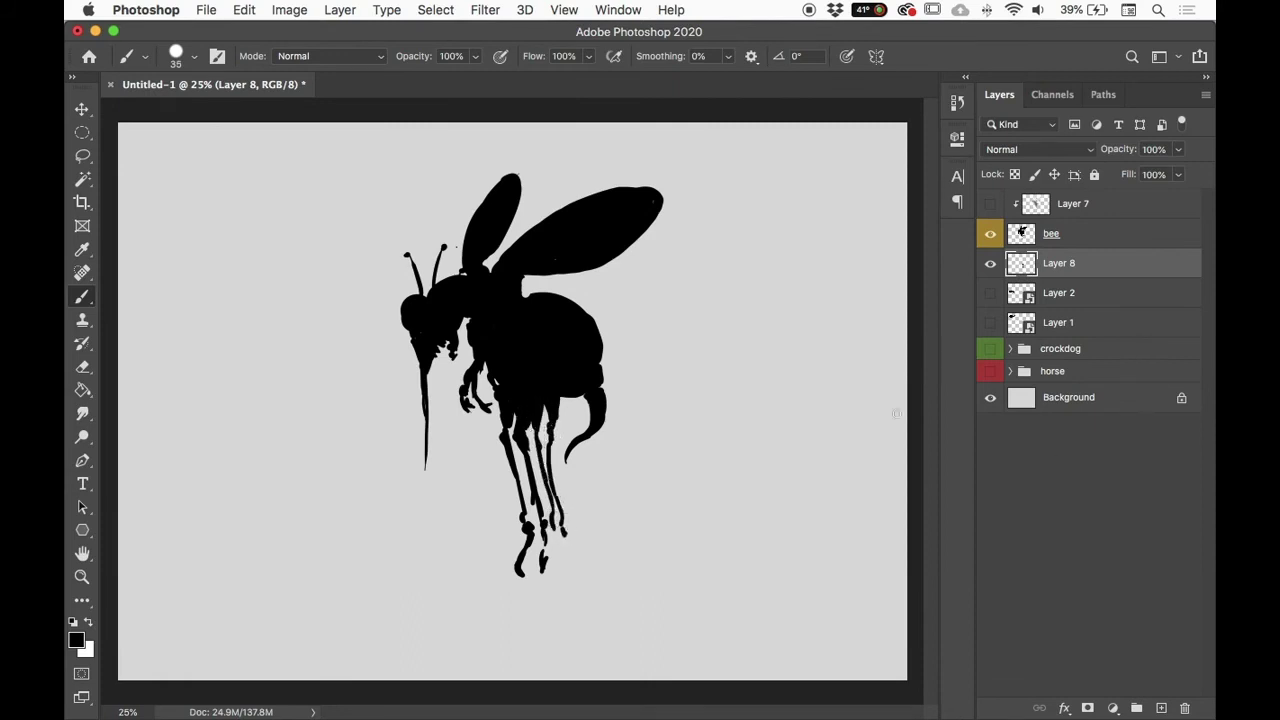
# Step: Examine which parts the shading covers by toggling Layer 7, bee and Layer 8, leaving all three visible
pyautogui.click(990, 203)
pyautogui.click(990, 203)
pyautogui.click(990, 203)
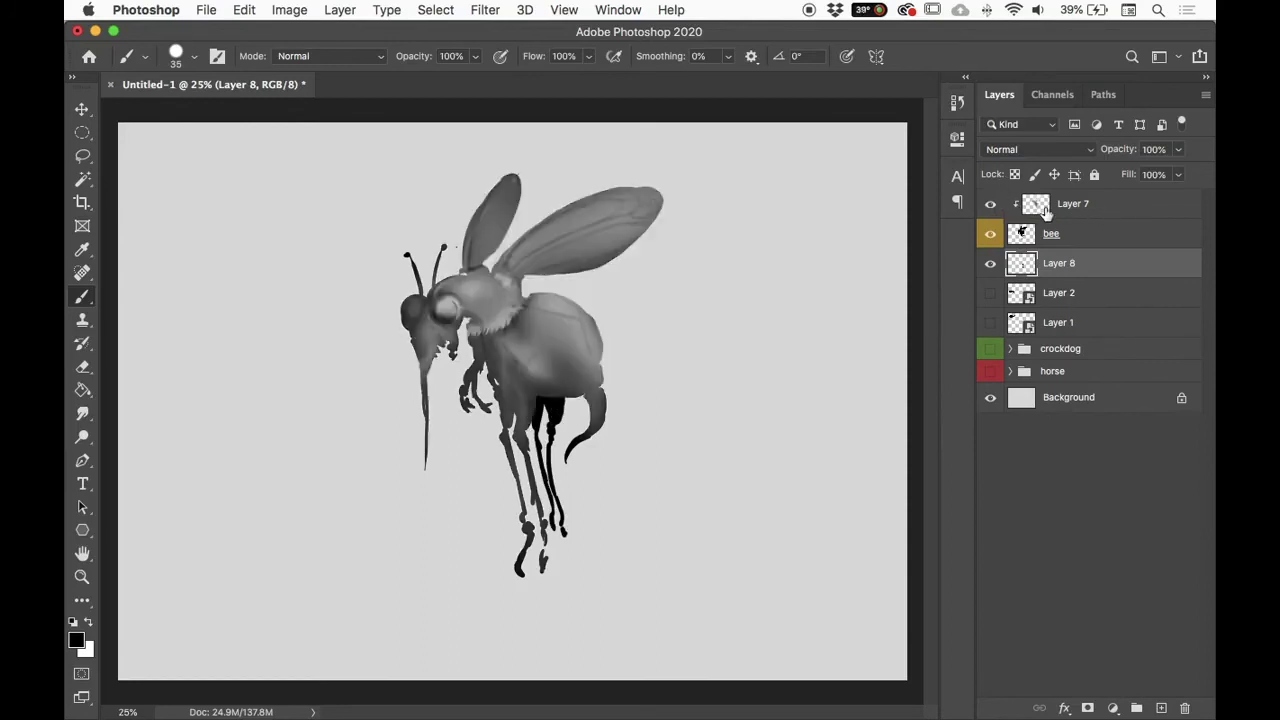
pyautogui.click(990, 204)
pyautogui.click(990, 204)
pyautogui.click(990, 263)
pyautogui.click(990, 263)
pyautogui.click(1024, 234)
pyautogui.click(991, 235)
pyautogui.click(991, 235)
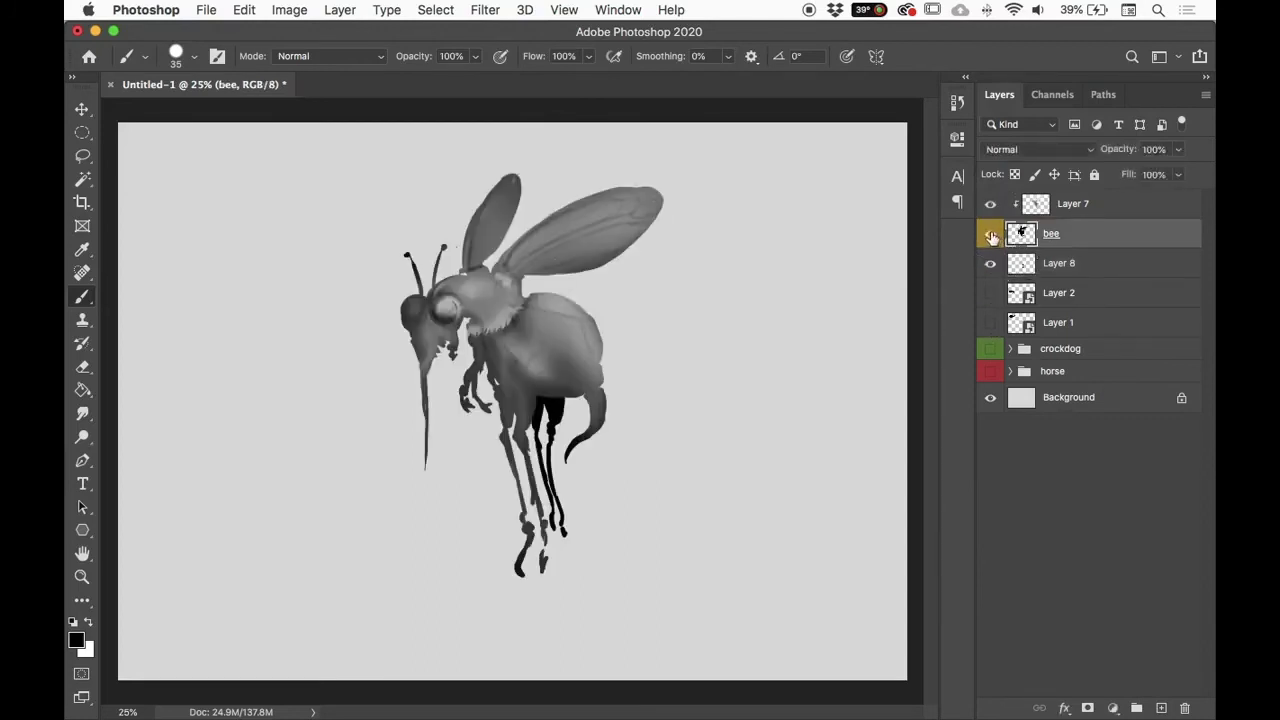
pyautogui.click(990, 264)
pyautogui.click(990, 264)
pyautogui.keyDown('shift'); pyautogui.click(1087, 265); pyautogui.keyUp('shift')
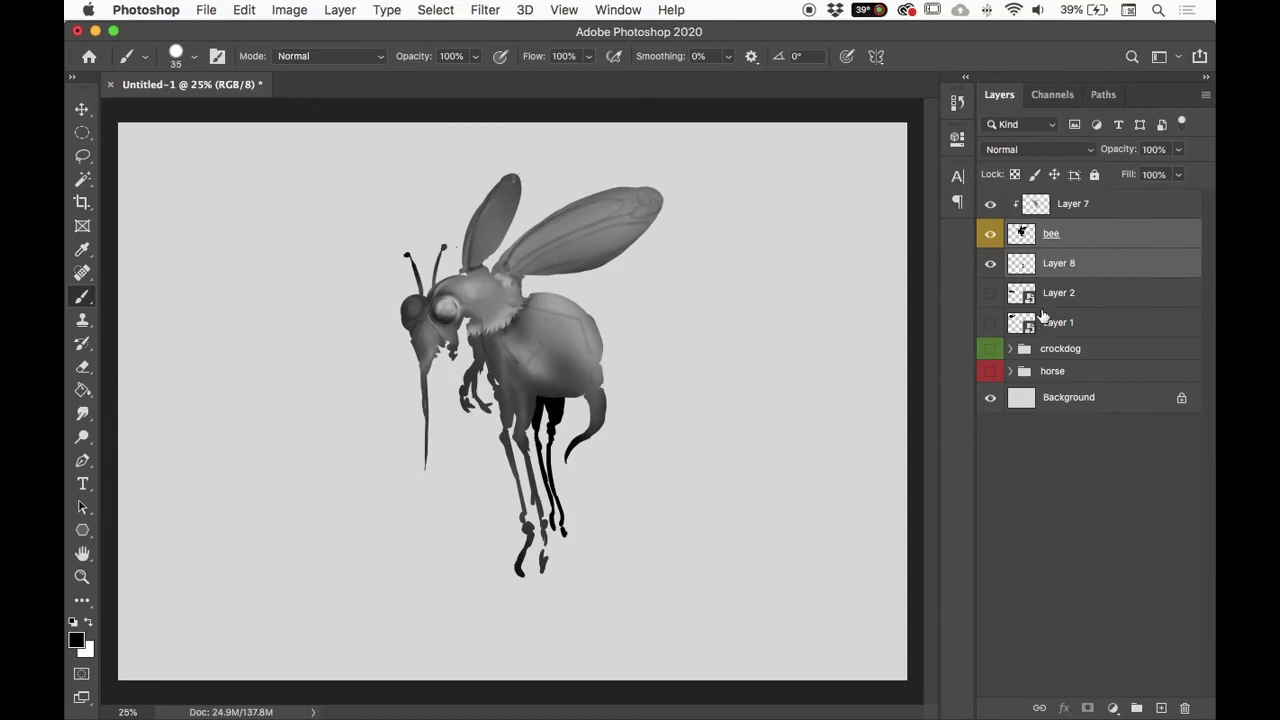
pyautogui.click(1136, 708)
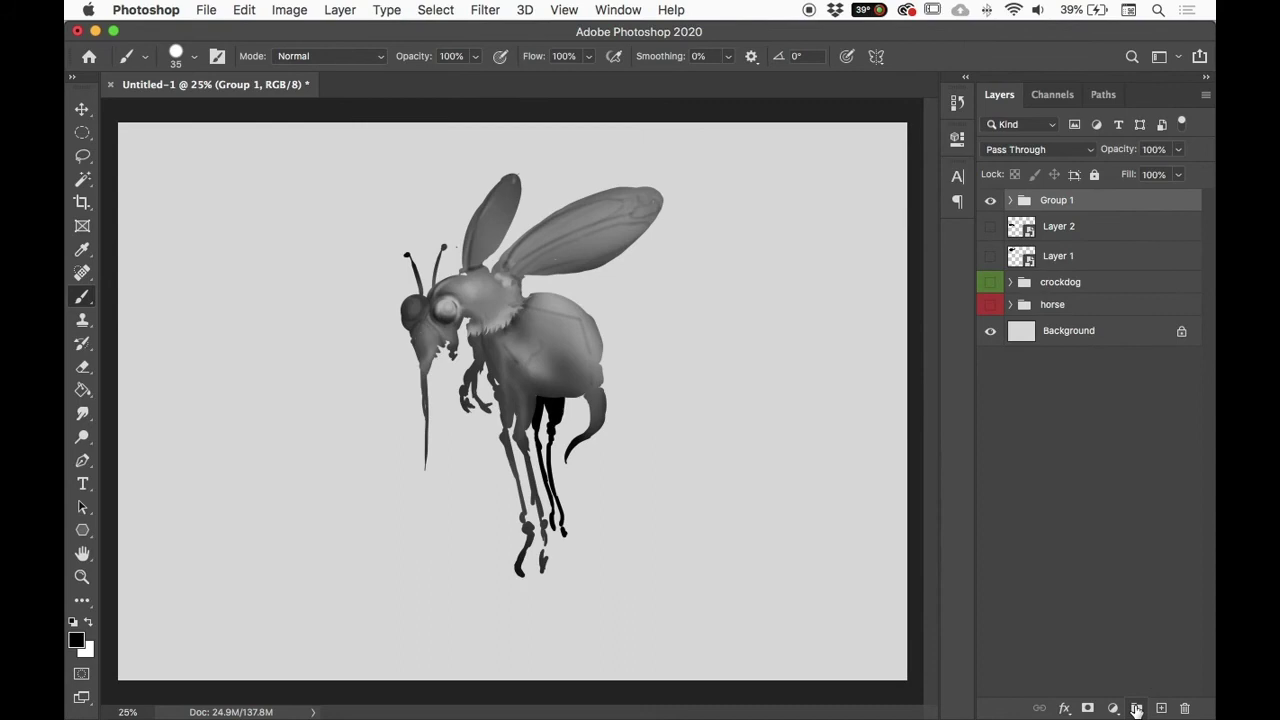
pyautogui.press('super+z')
# Step: Group the bee layer and Layer 8, and expand the new group
pyautogui.click(1091, 234)
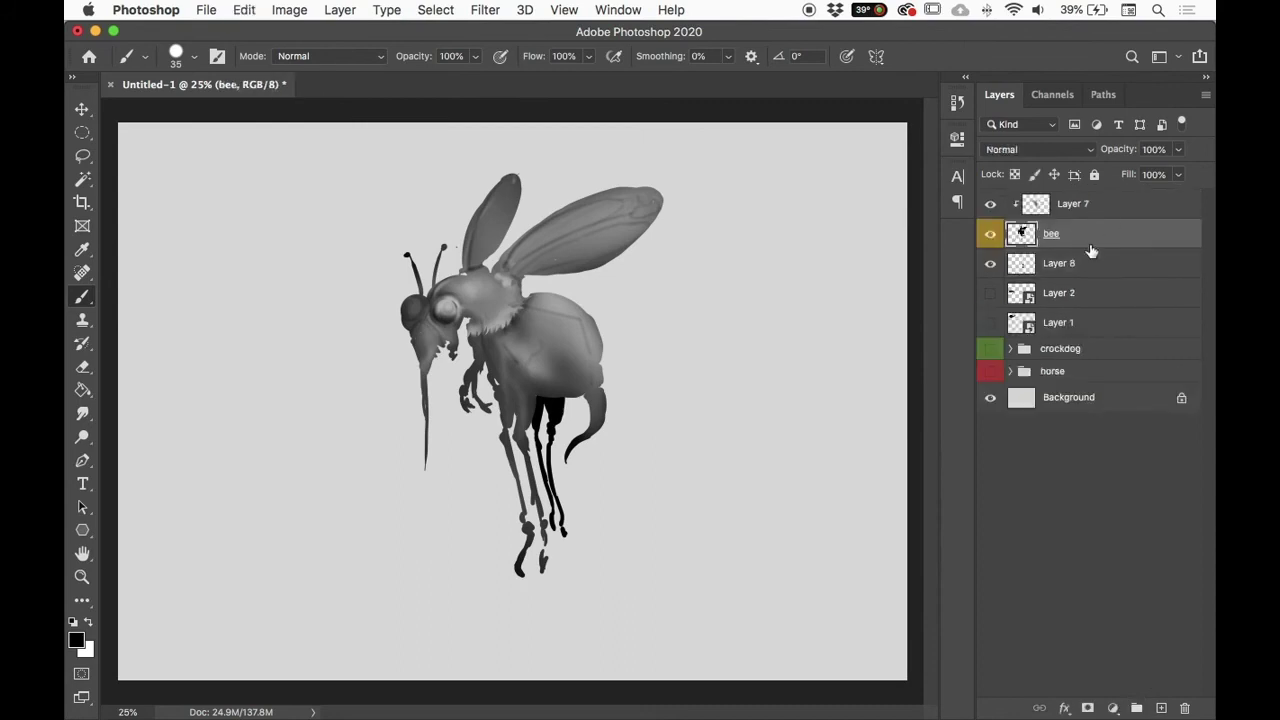
pyautogui.keyDown('shift'); pyautogui.click(1093, 263); pyautogui.keyUp('shift')
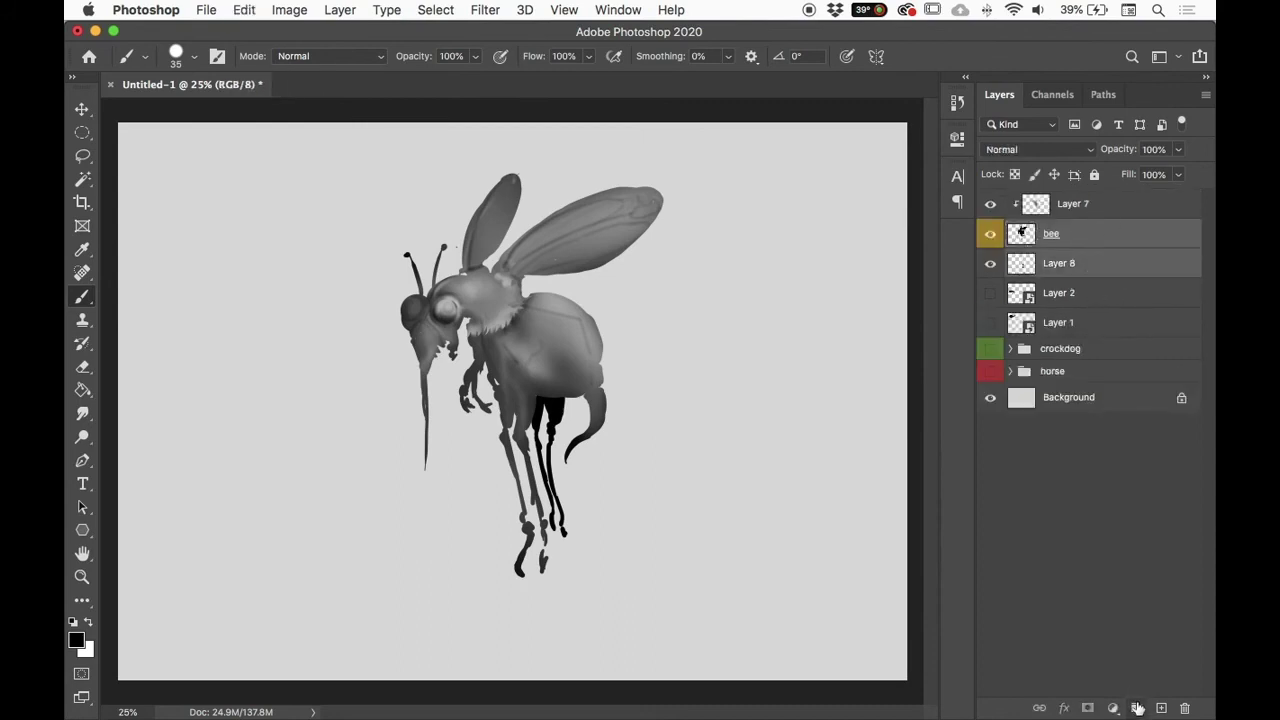
pyautogui.click(1137, 708)
pyautogui.click(1011, 201)
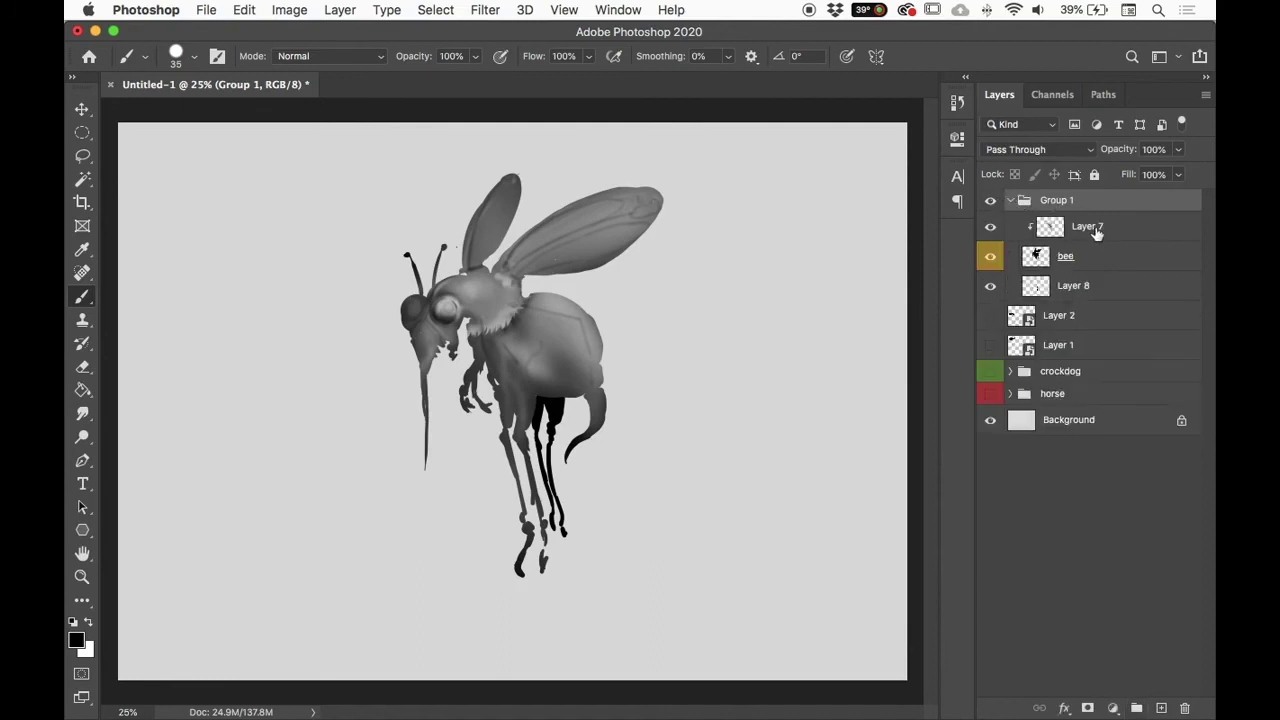
# Step: Release Layer 7 from the bee layer, move it above Group 1 and clip it to the group
pyautogui.keyDown('alt'); pyautogui.click(1026, 229); pyautogui.keyUp('alt')
pyautogui.moveTo(1108, 228); pyautogui.dragTo(1102, 183)
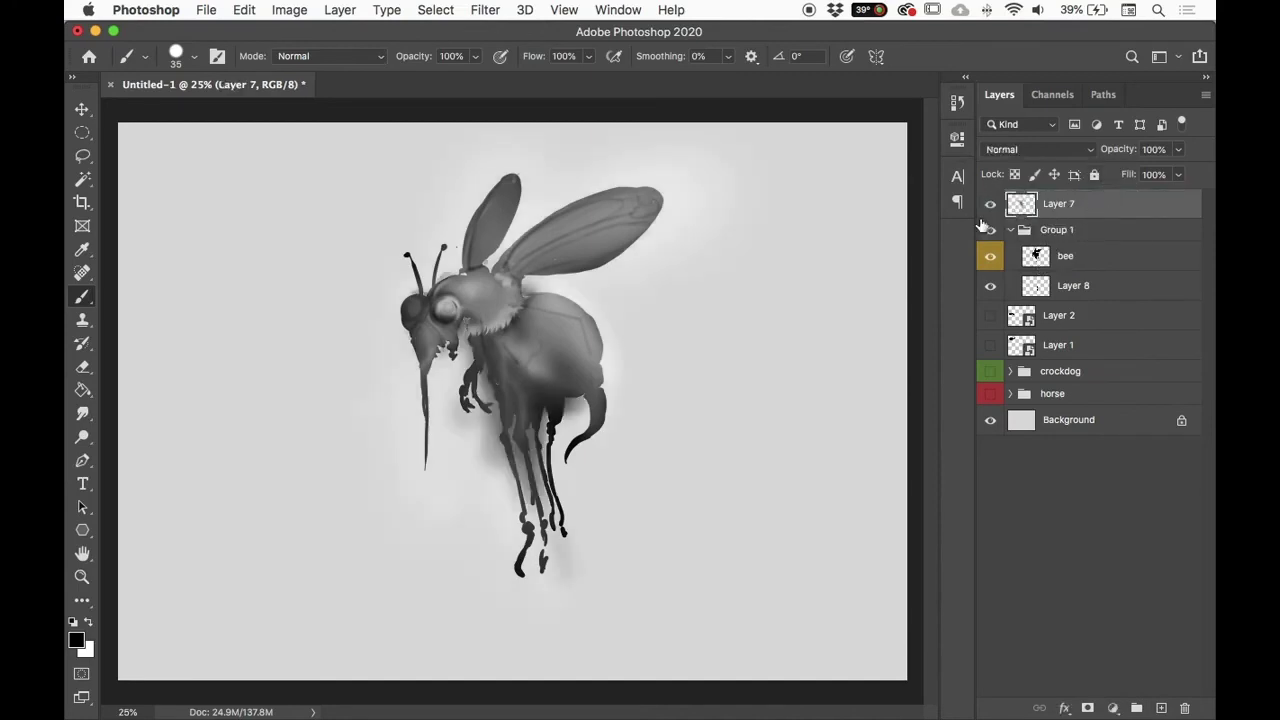
pyautogui.scroll(2, 472, 335)
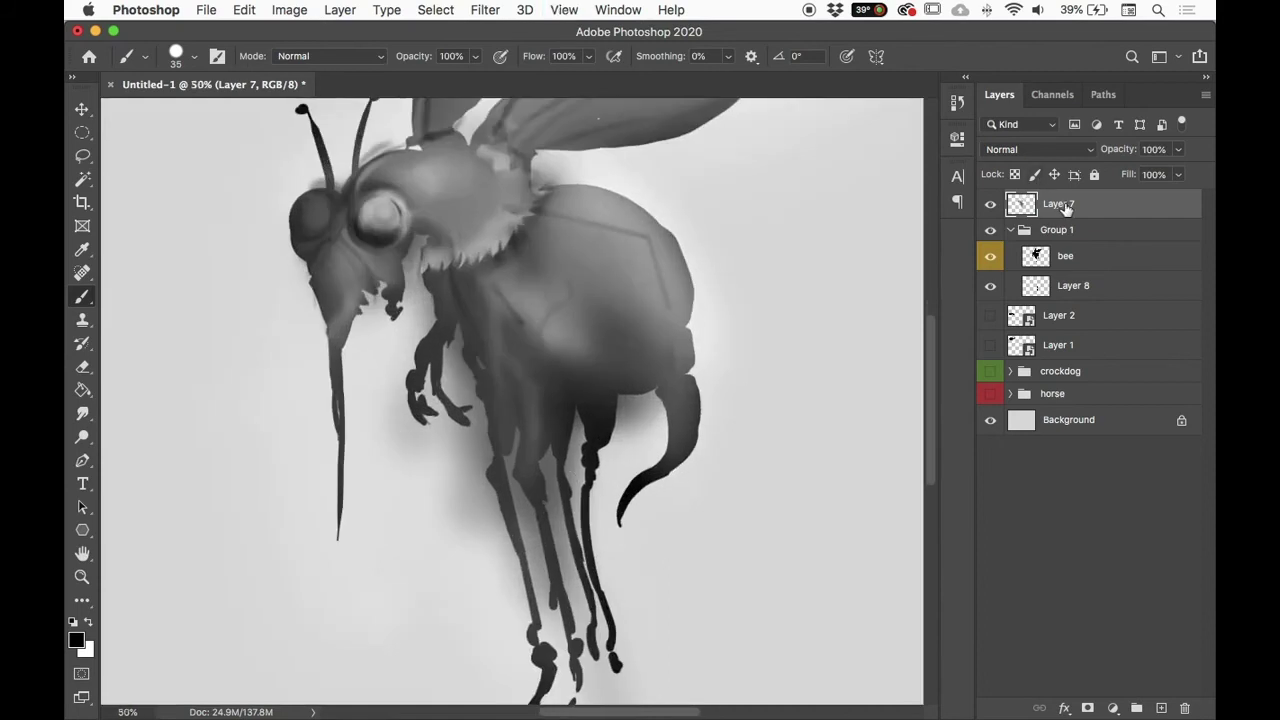
pyautogui.rightClick(1075, 206)
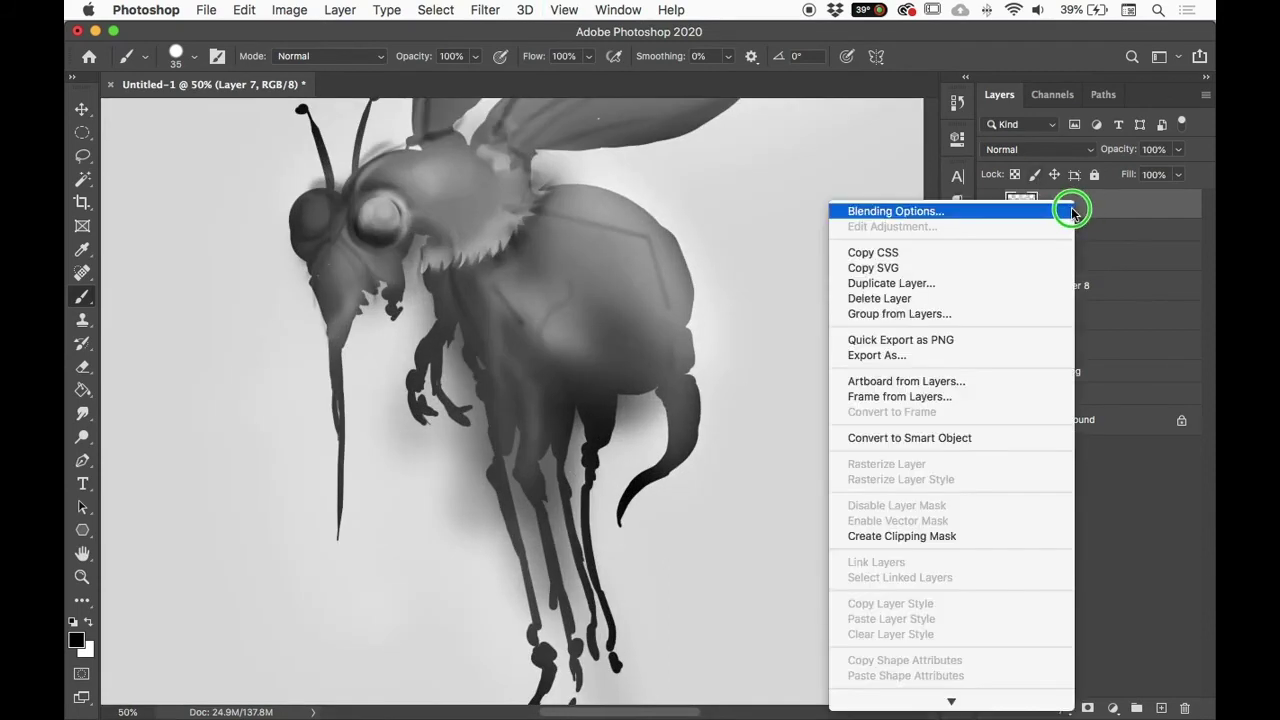
pyautogui.click(963, 539)
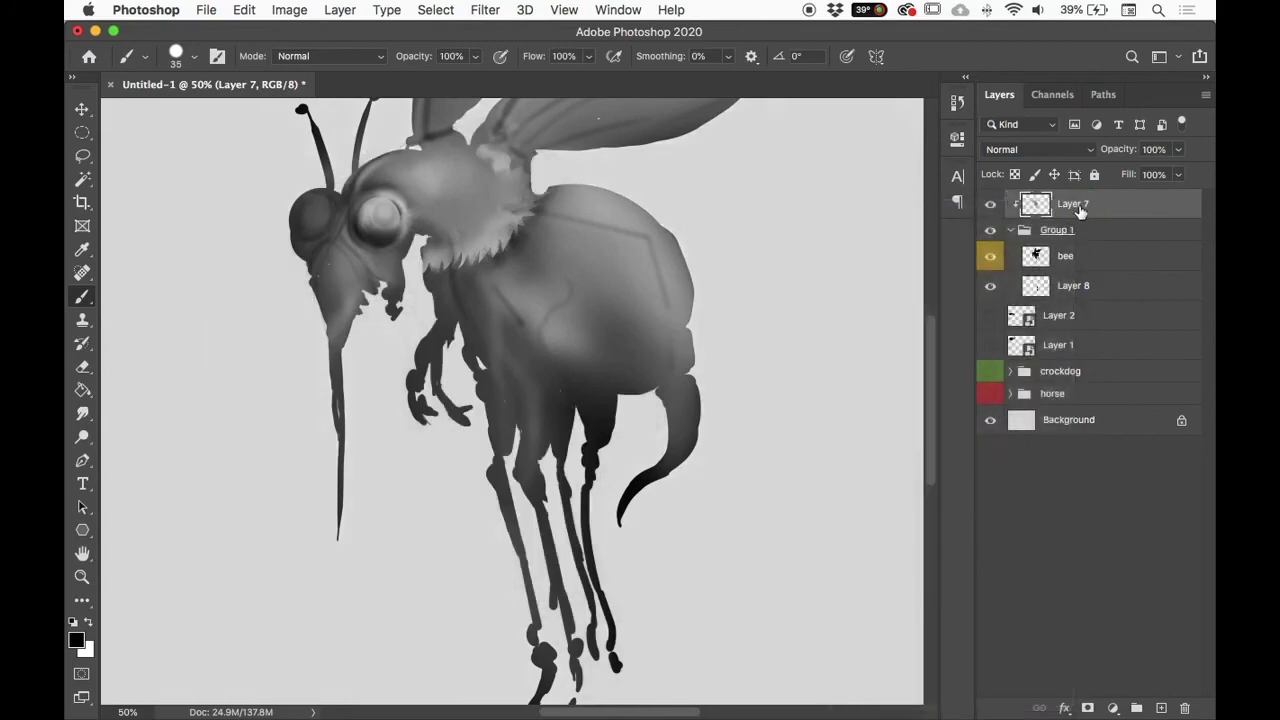
pyautogui.click(1010, 230)
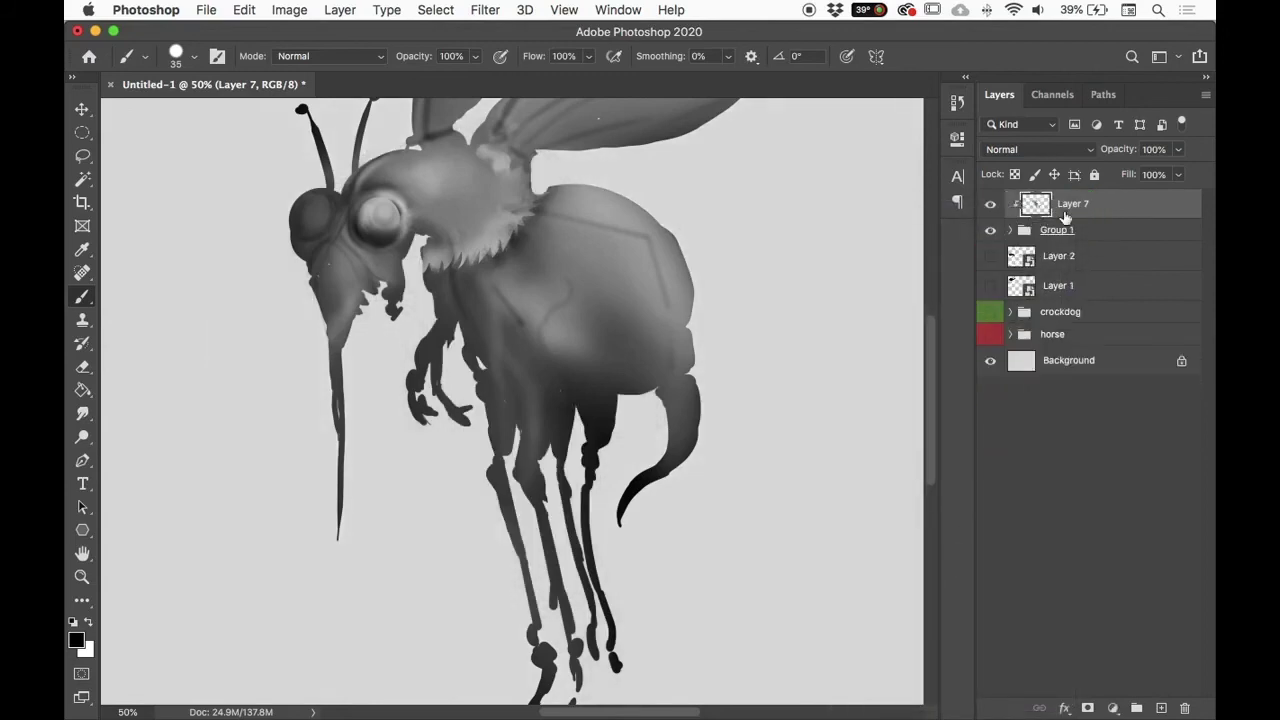
# Step: Examine the combined silhouette of Group 1 and its contents with Layer 7 hidden, leaving the group collapsed
pyautogui.click(991, 231)
pyautogui.click(991, 231)
pyautogui.click(991, 204)
pyautogui.click(1007, 234)
pyautogui.click(1010, 232)
pyautogui.click(1010, 232)
pyautogui.click(1011, 232)
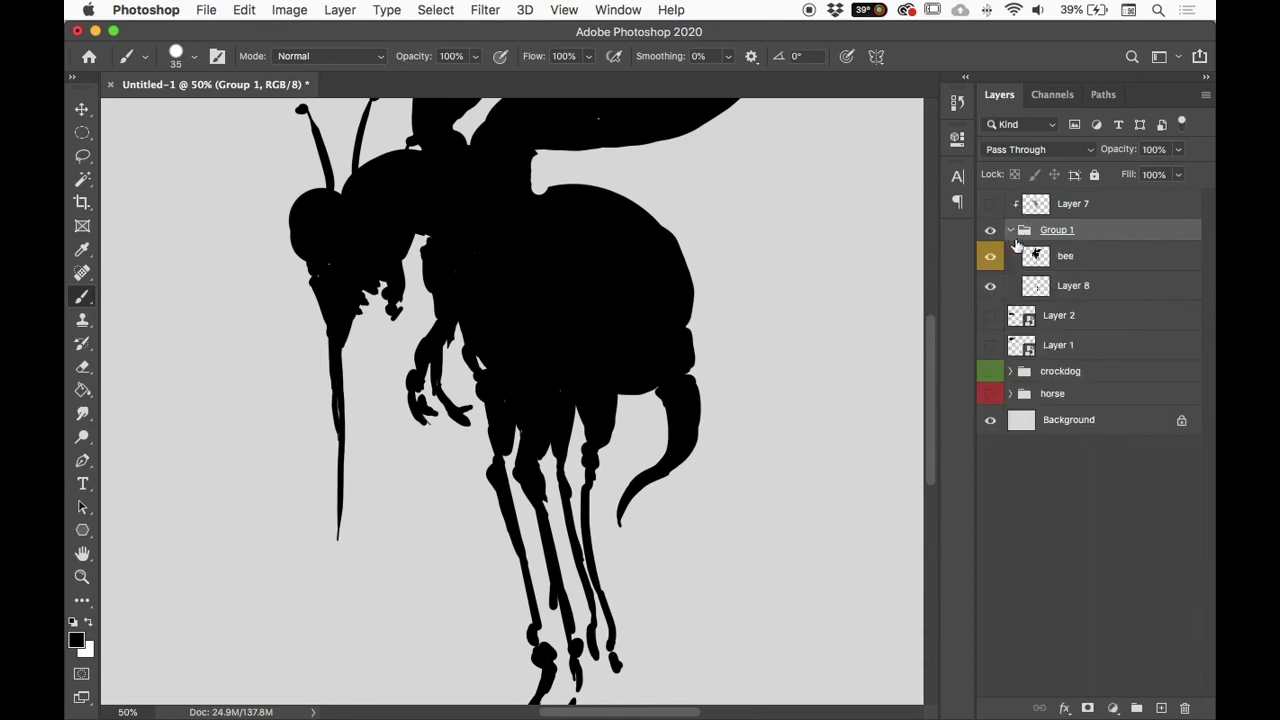
pyautogui.click(1010, 232)
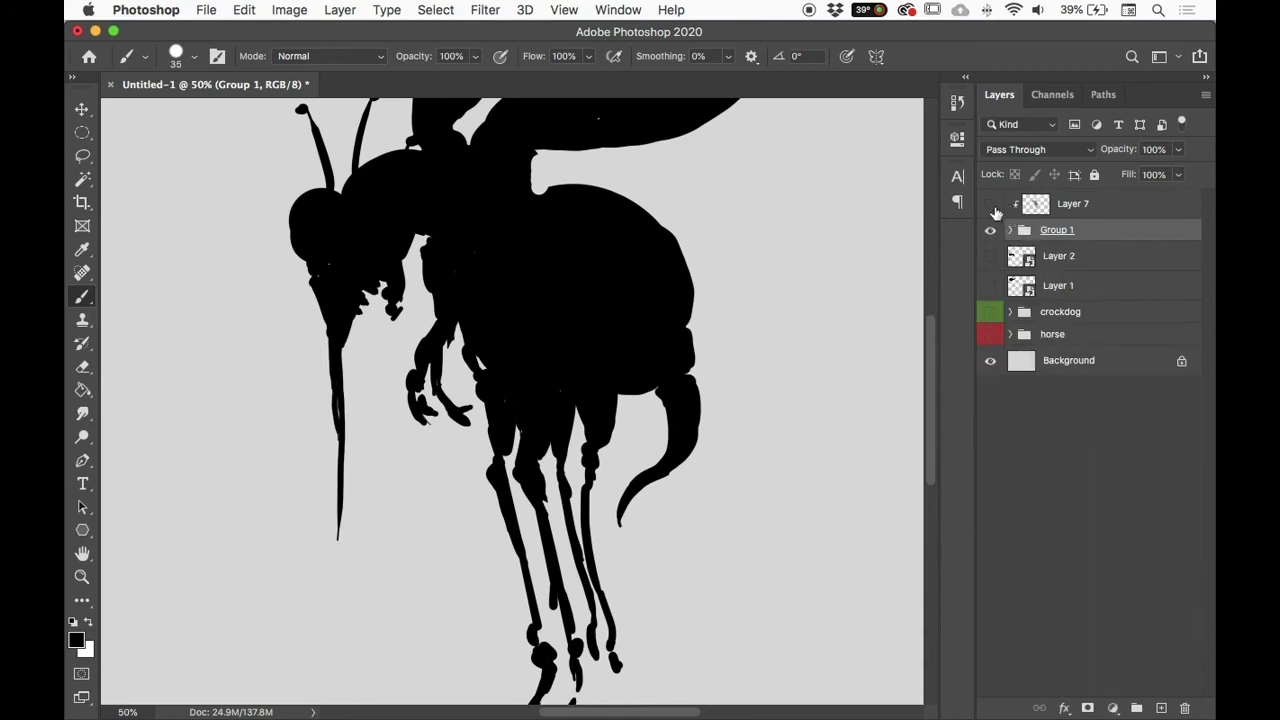
# Step: Show and select Layer 7, and switch the brush to a soft round tip
pyautogui.click(991, 204)
pyautogui.click(1075, 205)
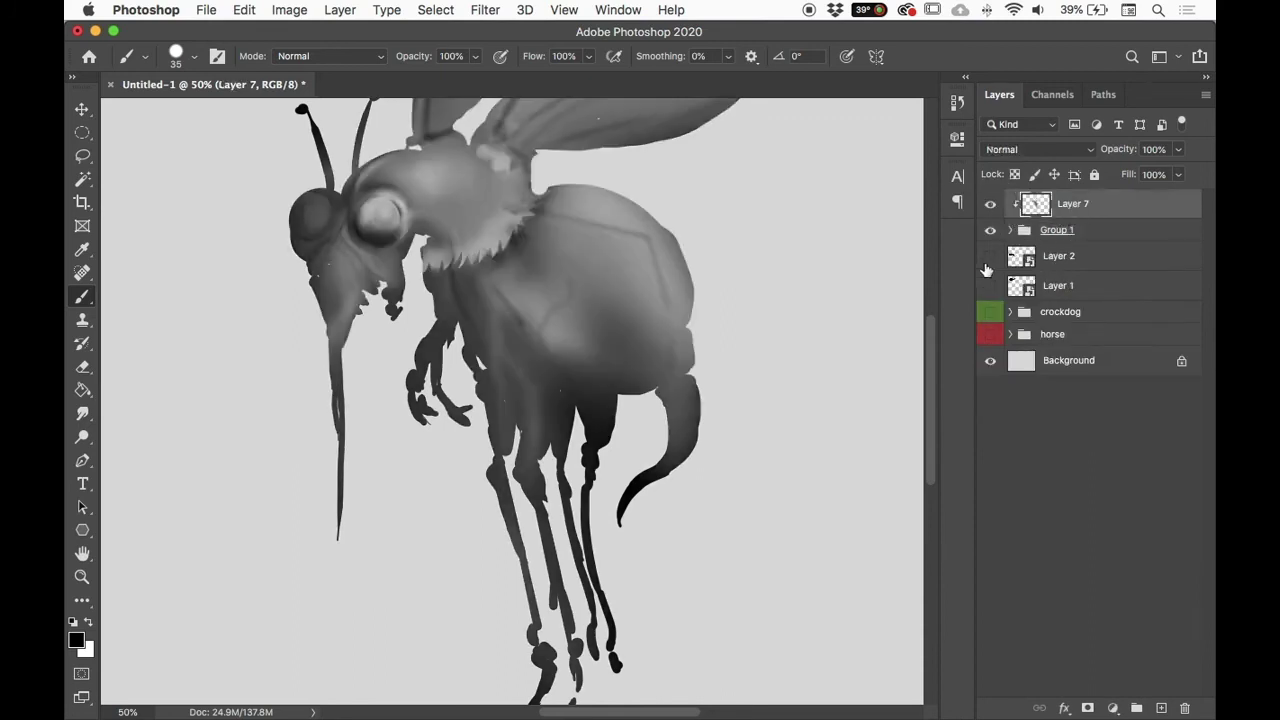
pyautogui.moveTo(601, 391); pyautogui.dragTo(591, 436)
pyautogui.press('super+z')
pyautogui.rightClick(606, 378)
pyautogui.click(740, 432)
pyautogui.click(739, 482)
pyautogui.click(444, 509)
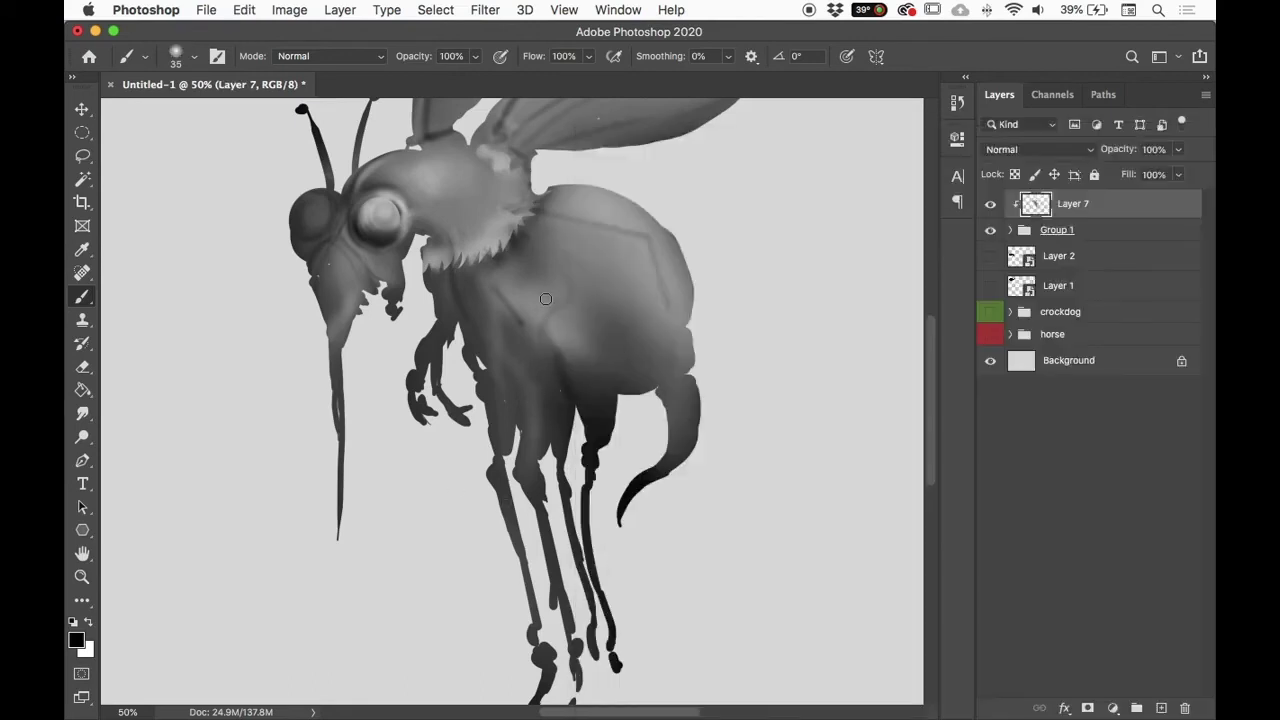
# Step: Paint soft white highlights on the creature's rear thigh, enlarging the brush to 60
pyautogui.press('x')
pyautogui.moveTo(576, 368)
pyautogui.mouseDown()
pyautogui.moveTo(589, 457)
pyautogui.moveTo(606, 420)
pyautogui.moveTo(594, 389)
pyautogui.mouseUp()
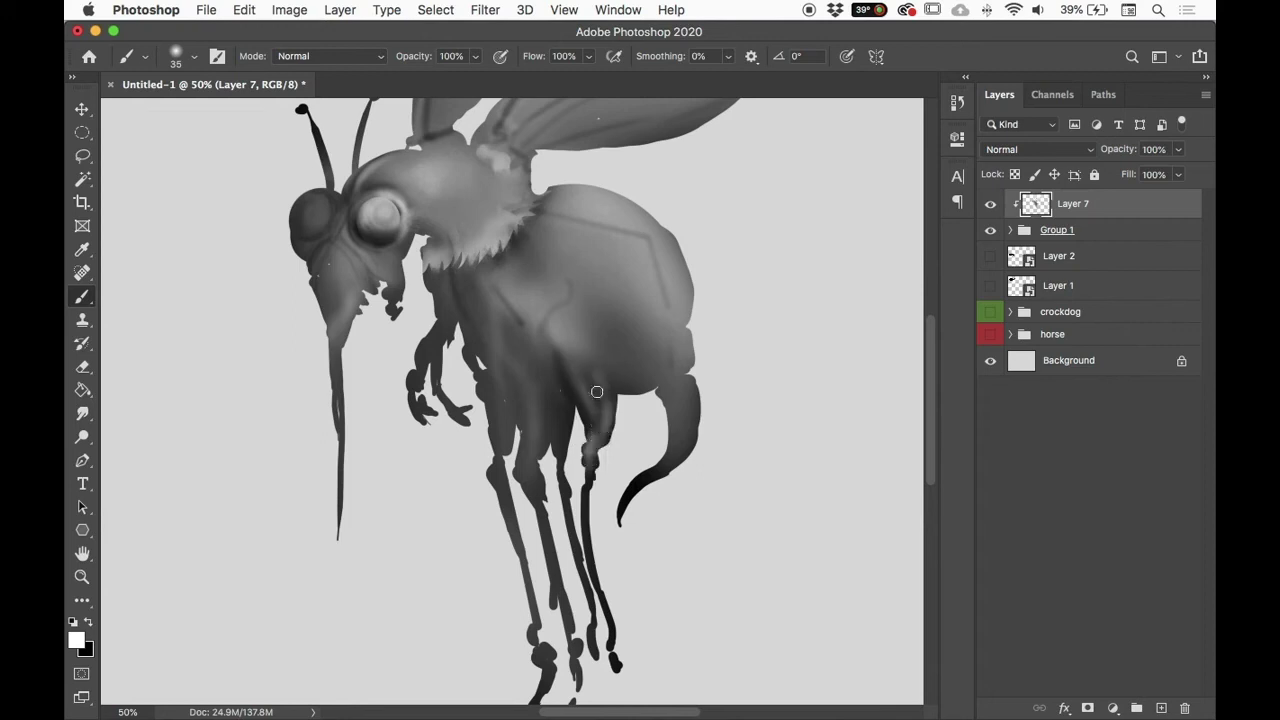
pyautogui.press(']')
pyautogui.press(']')
pyautogui.moveTo(594, 444)
pyautogui.mouseDown()
pyautogui.moveTo(571, 349)
pyautogui.moveTo(600, 343)
pyautogui.mouseUp()
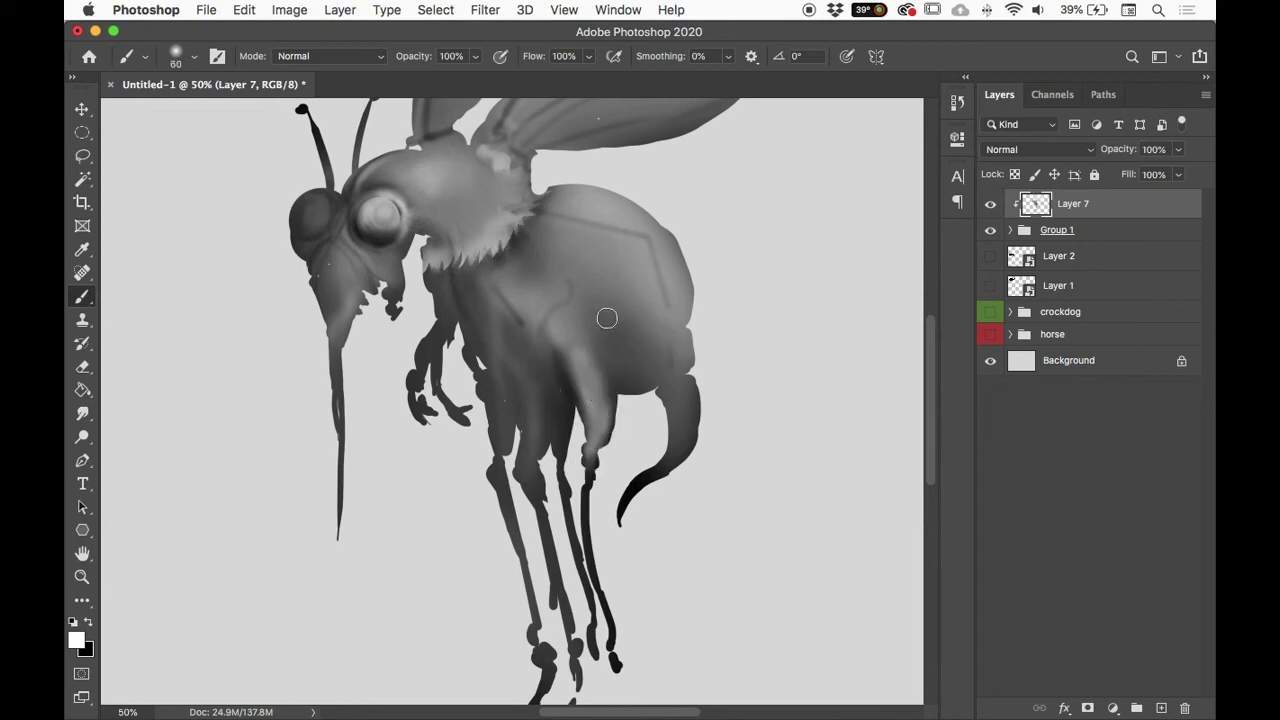
# Step: Brush soft white highlights onto the stinger, body, abdomen and large wing of the creature
pyautogui.press('super+0')
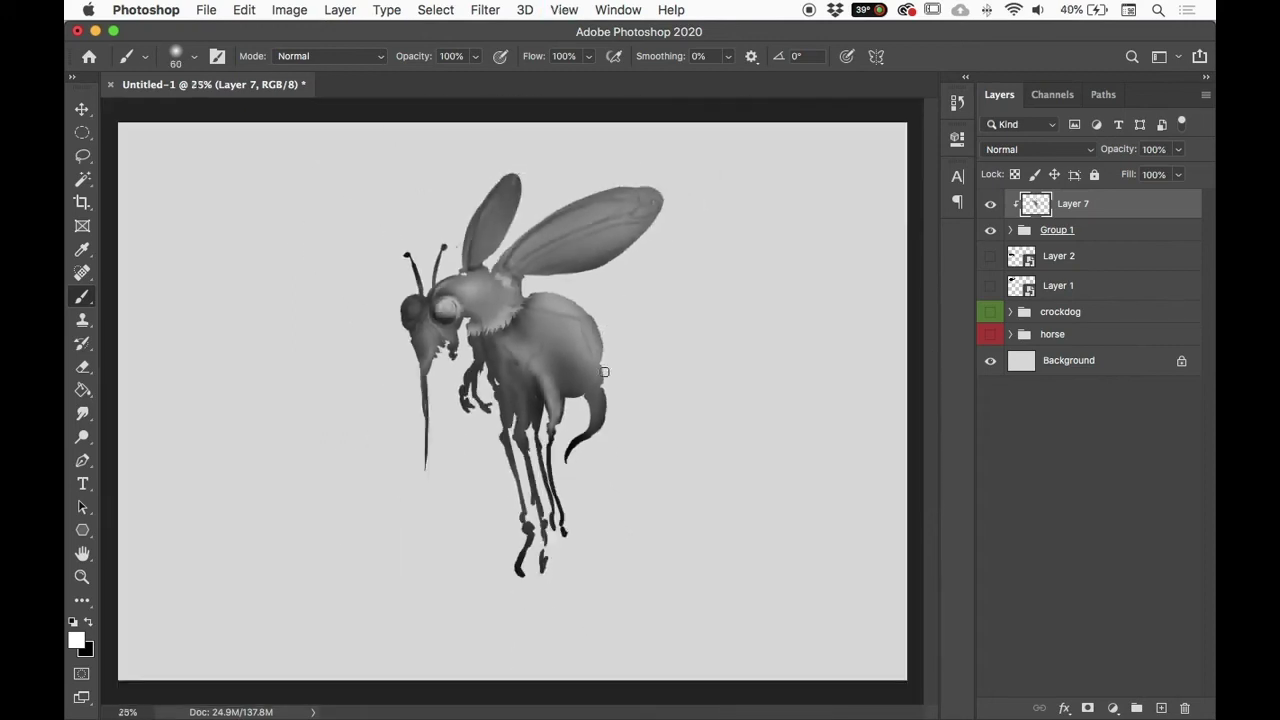
pyautogui.moveTo(598, 416)
pyautogui.mouseDown()
pyautogui.moveTo(580, 437)
pyautogui.moveTo(589, 371)
pyautogui.moveTo(577, 337)
pyautogui.moveTo(524, 410)
pyautogui.moveTo(509, 342)
pyautogui.moveTo(529, 391)
pyautogui.moveTo(499, 345)
pyautogui.moveTo(505, 389)
pyautogui.moveTo(486, 342)
pyautogui.mouseUp()
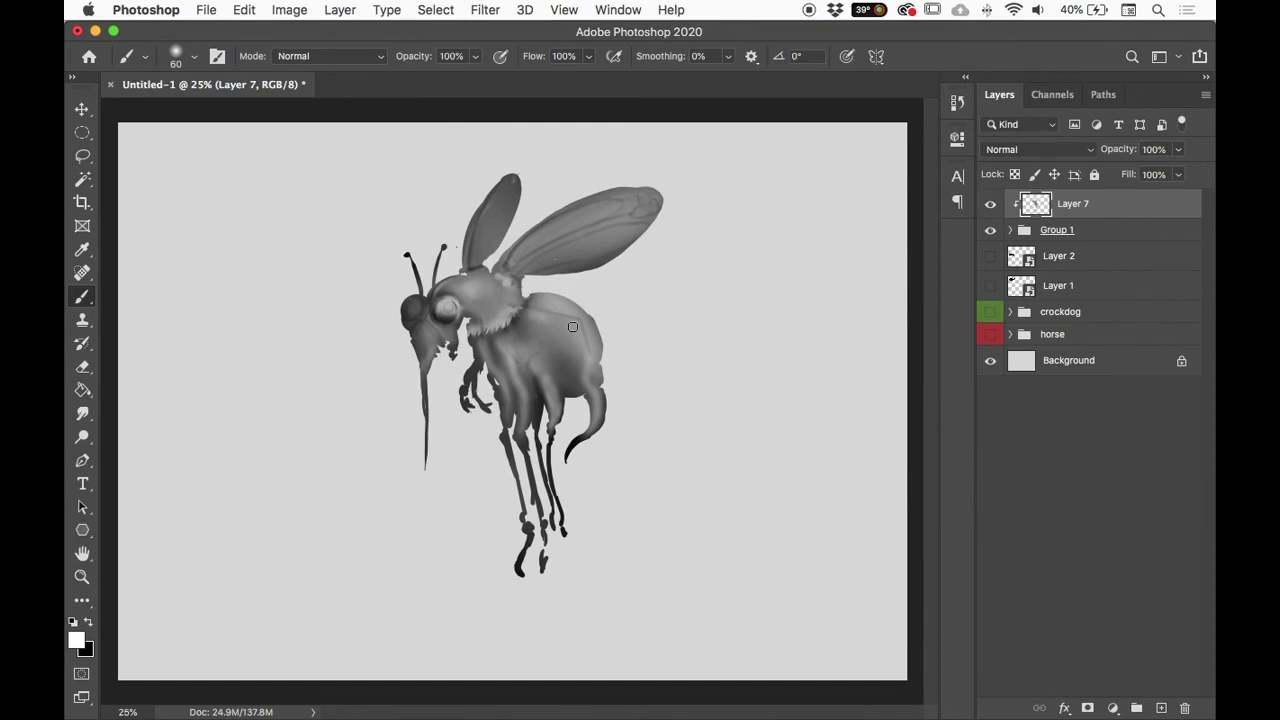
pyautogui.moveTo(548, 321); pyautogui.dragTo(556, 320)
pyautogui.moveTo(622, 206)
pyautogui.mouseDown()
pyautogui.moveTo(519, 252)
pyautogui.moveTo(649, 208)
pyautogui.moveTo(637, 215)
pyautogui.moveTo(656, 187)
pyautogui.moveTo(518, 273)
pyautogui.moveTo(626, 230)
pyautogui.moveTo(576, 243)
pyautogui.moveTo(552, 257)
pyautogui.moveTo(644, 230)
pyautogui.moveTo(530, 269)
pyautogui.moveTo(644, 237)
pyautogui.mouseUp()
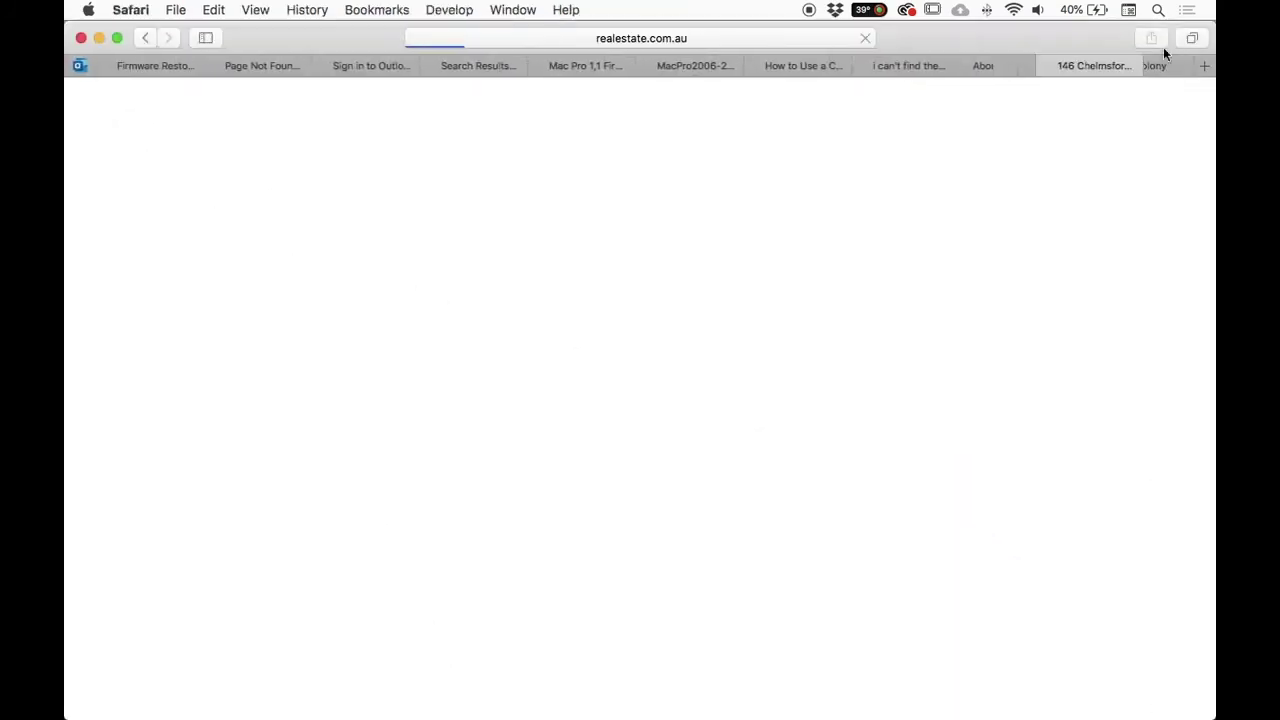
# Step: Switch to Safari and search Google Images for "fur texture" in a new tab
pyautogui.click(1205, 67)
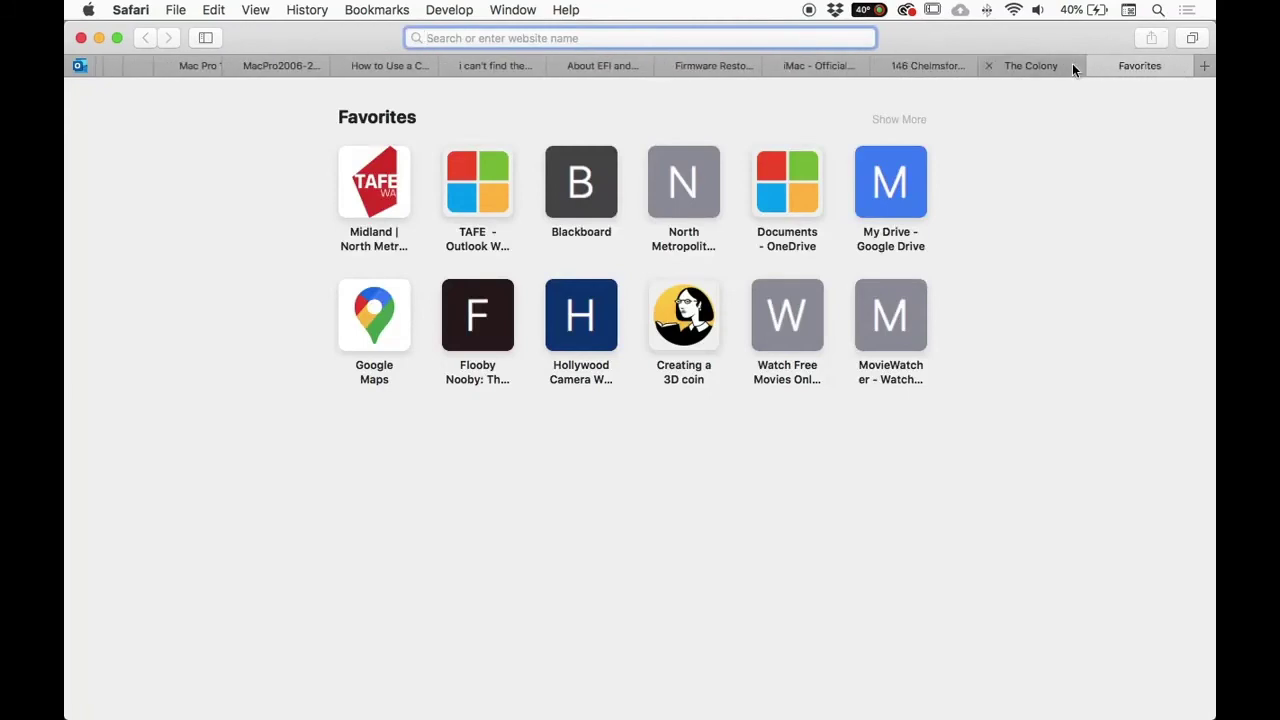
pyautogui.write('fur')
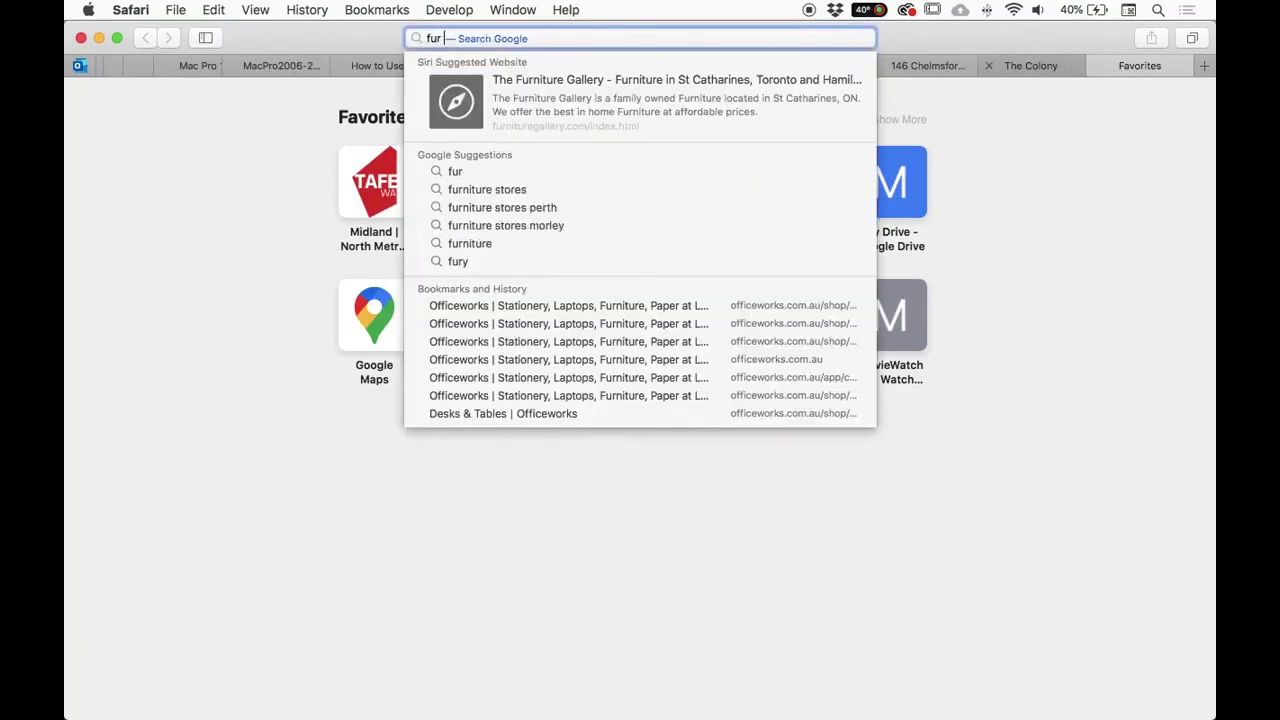
pyautogui.write(' te')
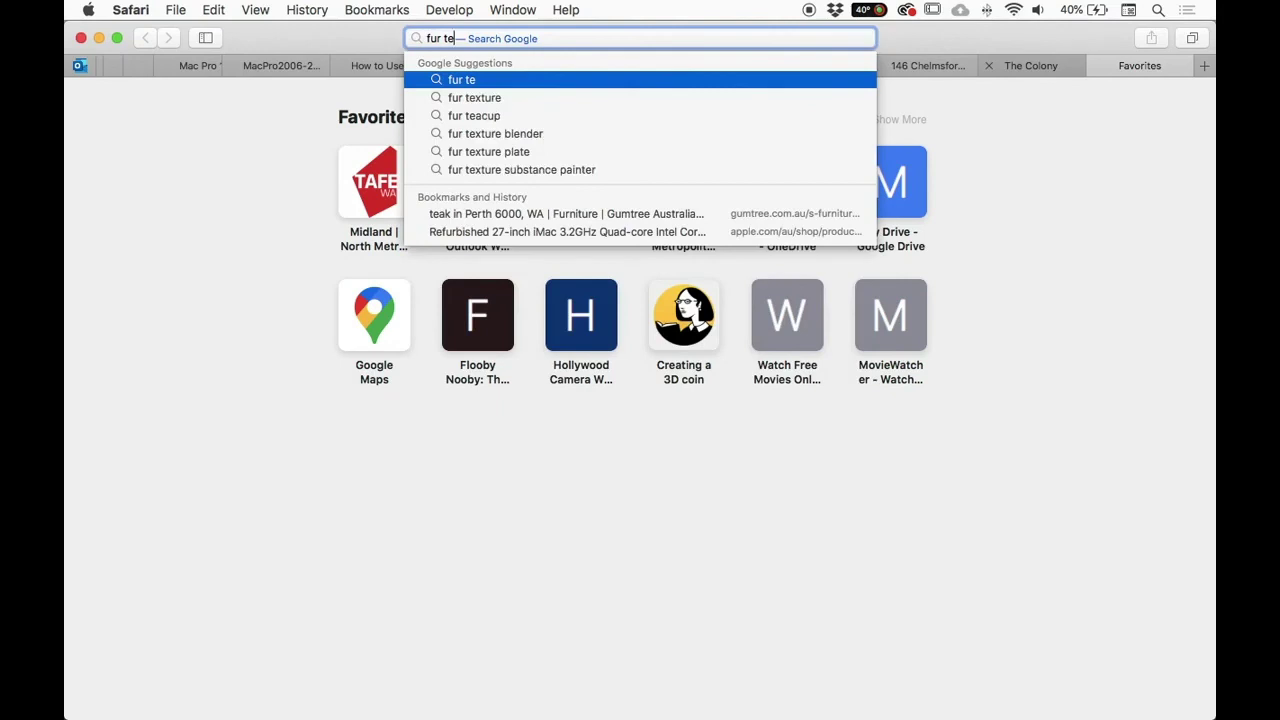
pyautogui.press('Down')
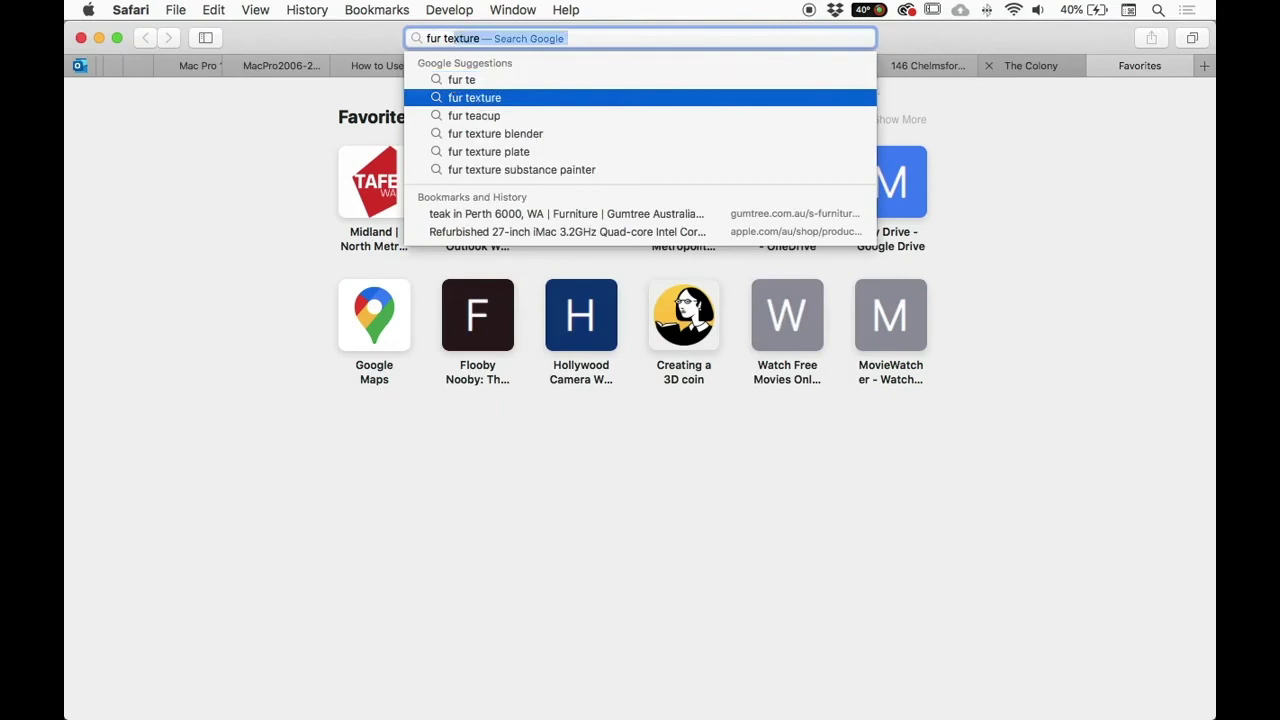
pyautogui.press('Return')
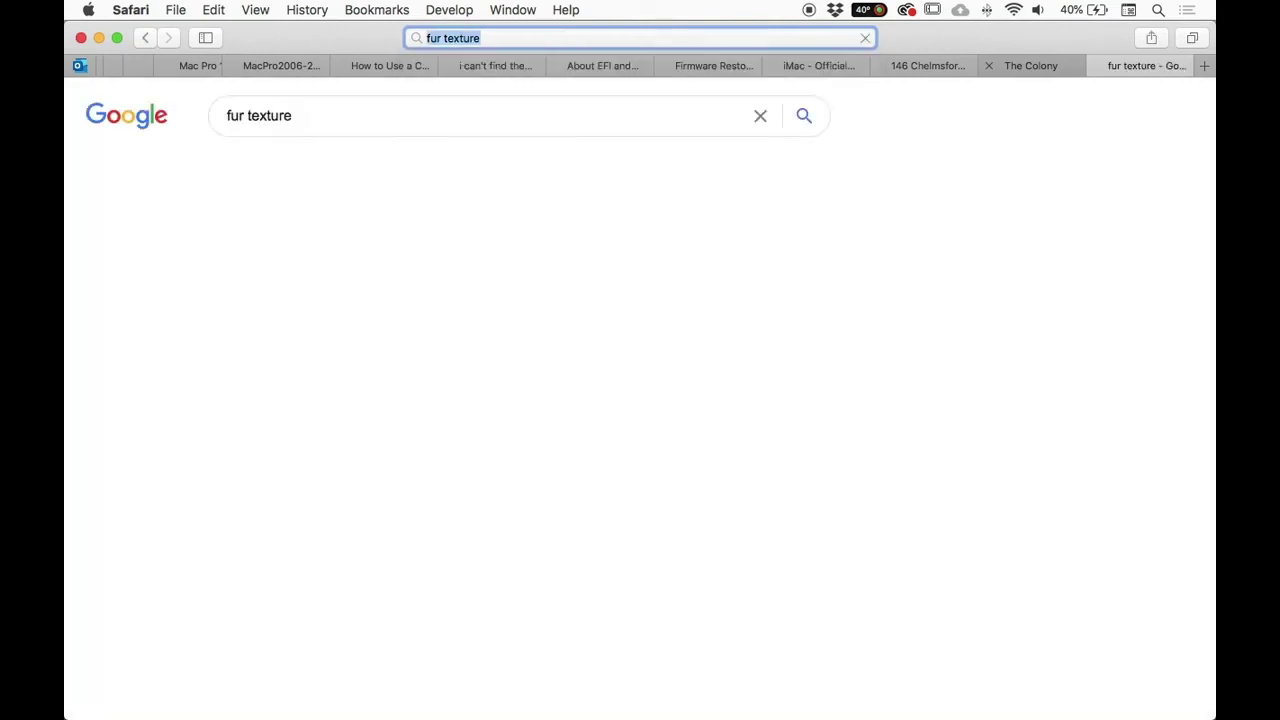
pyautogui.click(319, 170)
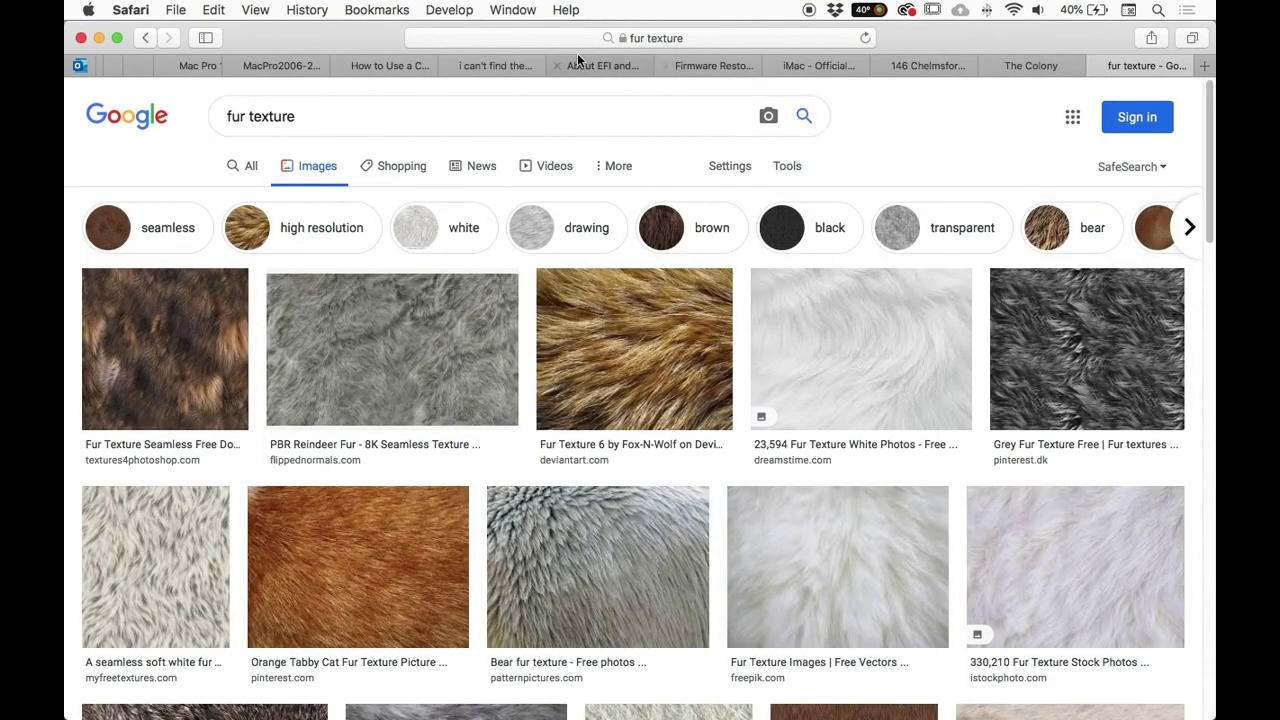
# Step: Filter the fur texture image results to the Large size
pyautogui.click(791, 167)
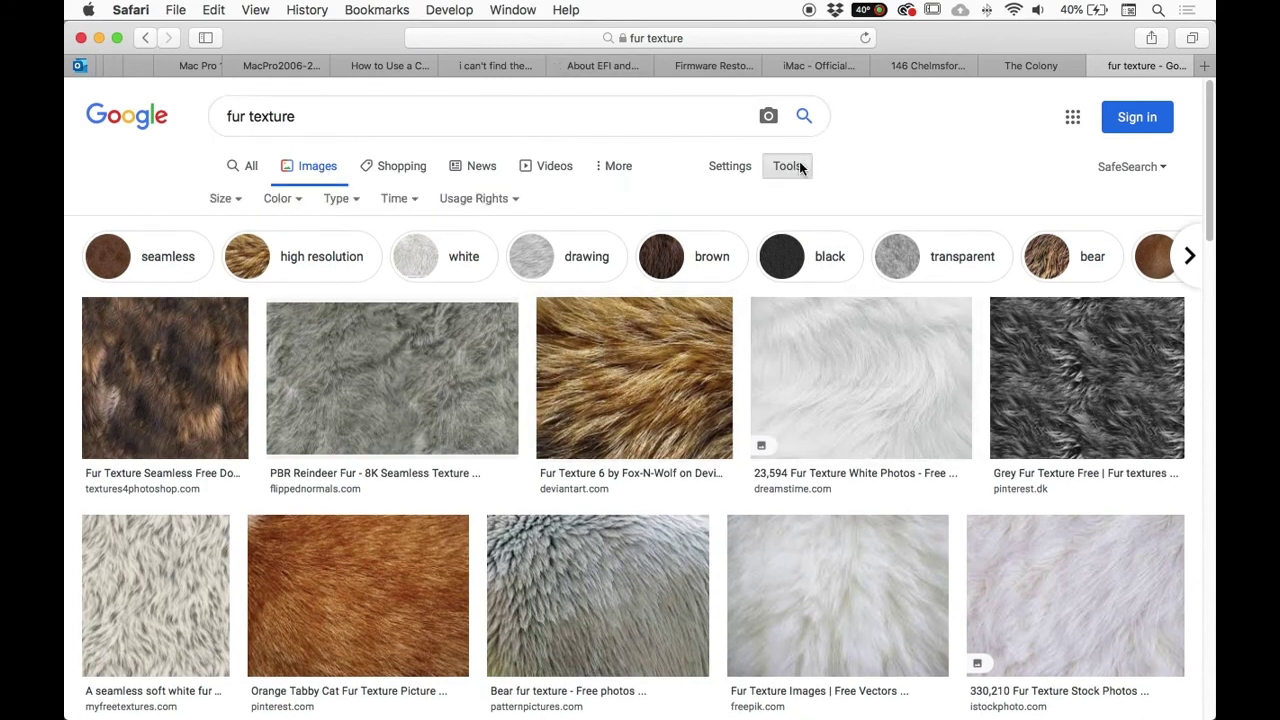
pyautogui.click(220, 197)
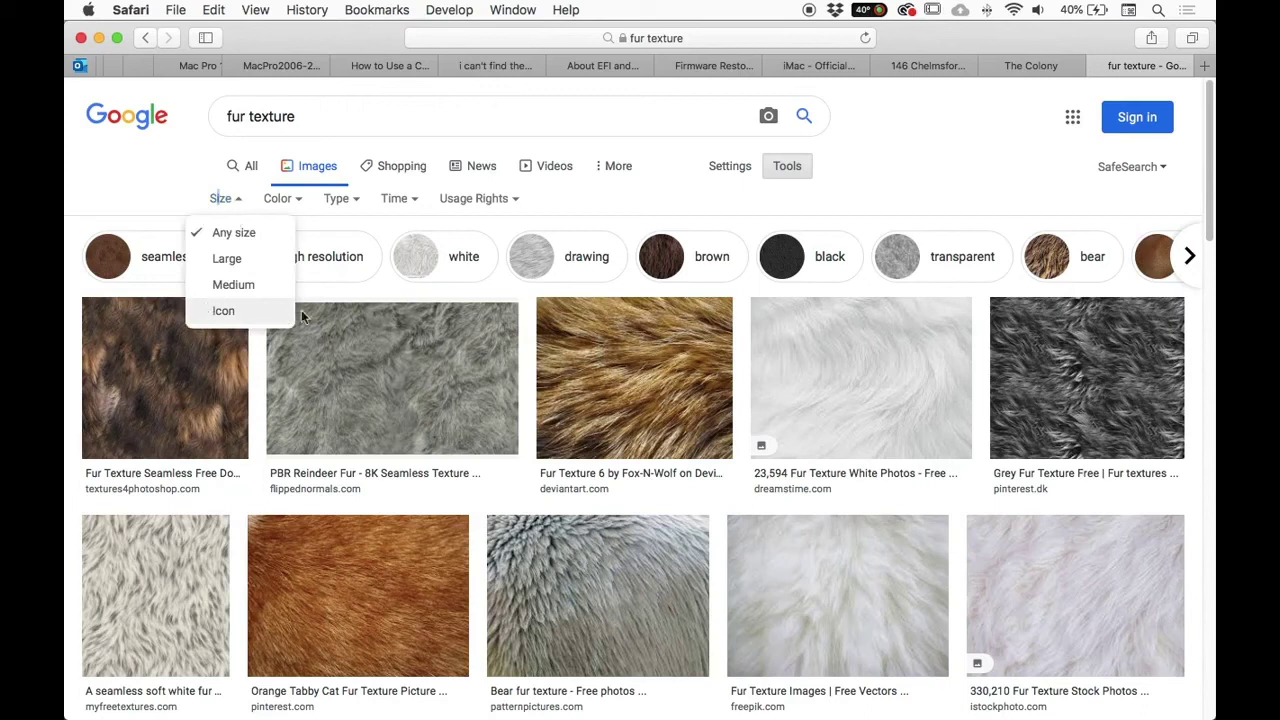
pyautogui.click(228, 259)
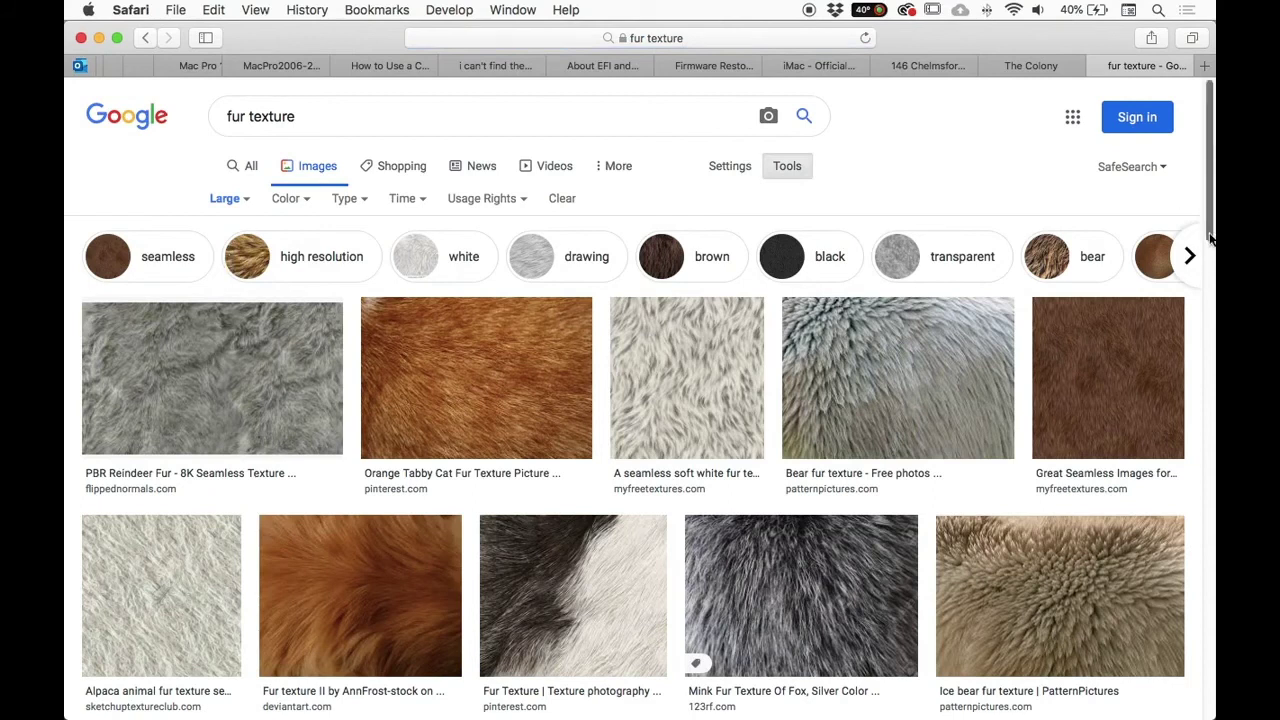
# Step: Browse the large fur textures and open the preview of the brown fur image from bgfons.com
pyautogui.moveTo(1210, 236); pyautogui.dragTo(1184, 477)
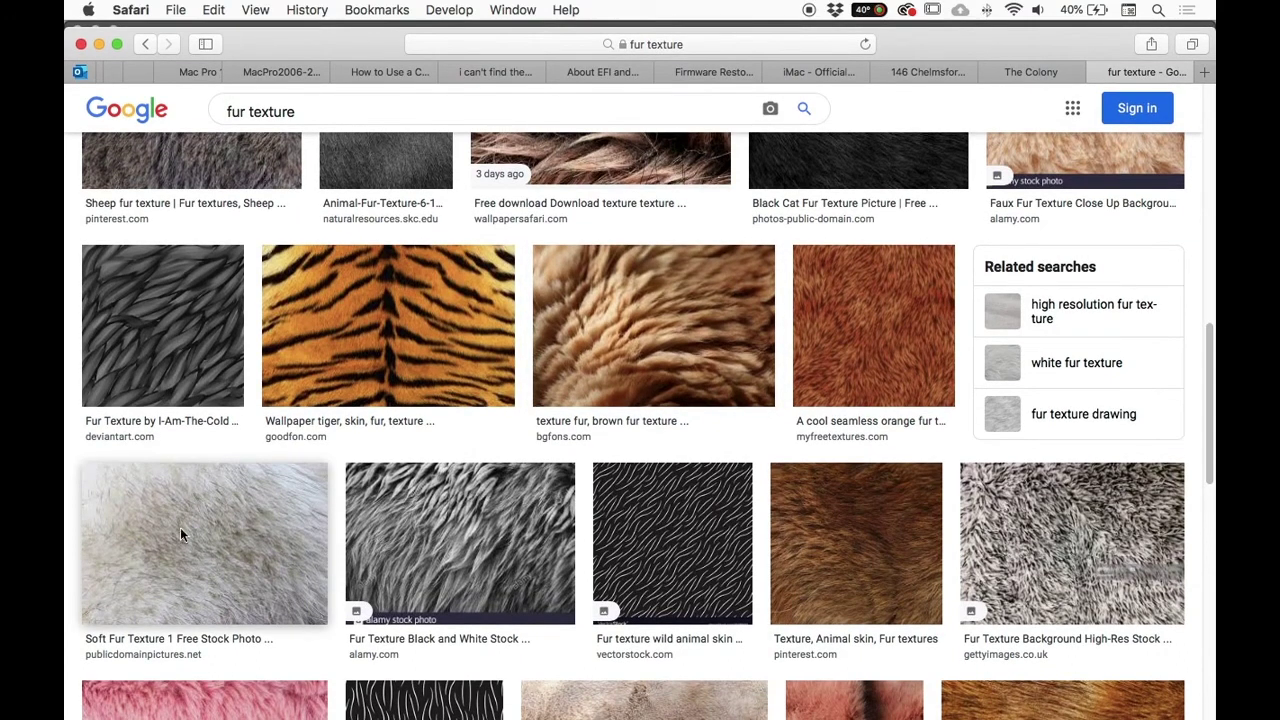
pyautogui.moveTo(1205, 464); pyautogui.dragTo(1207, 535)
pyautogui.scroll(-10, 1203, 513)
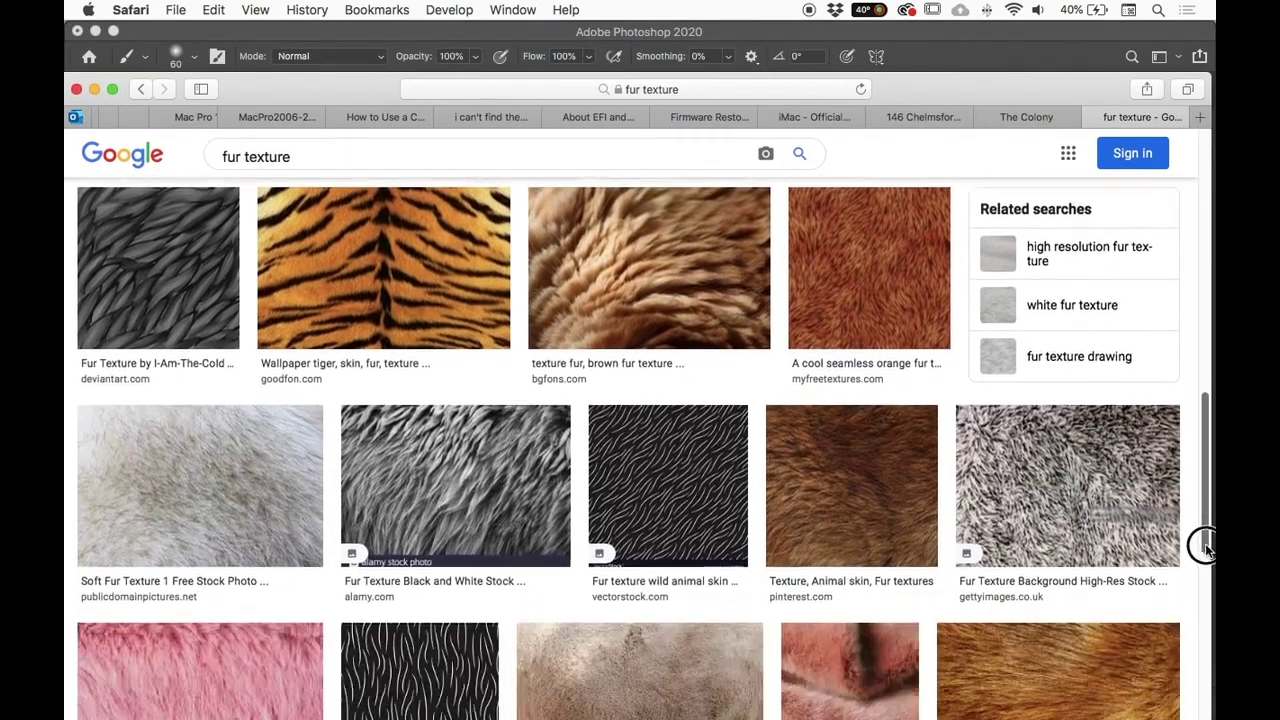
pyautogui.scroll(-9, 1195, 627)
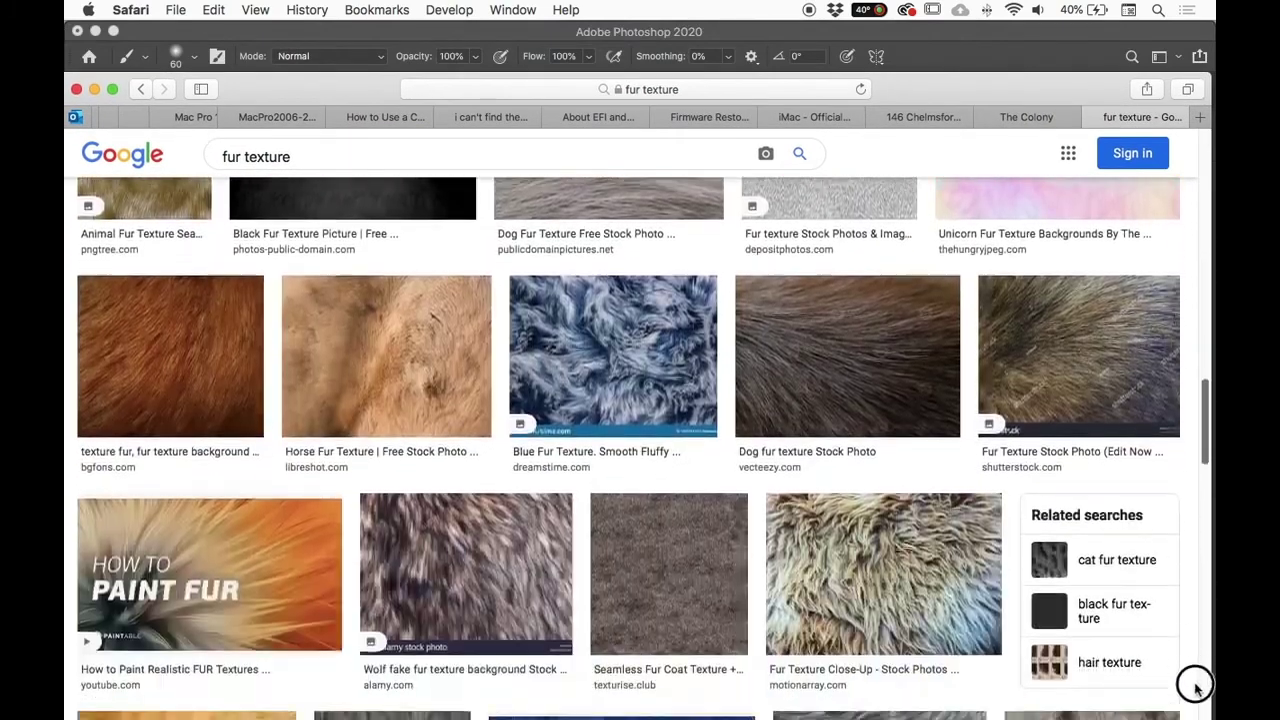
pyautogui.scroll(15, 1195, 690)
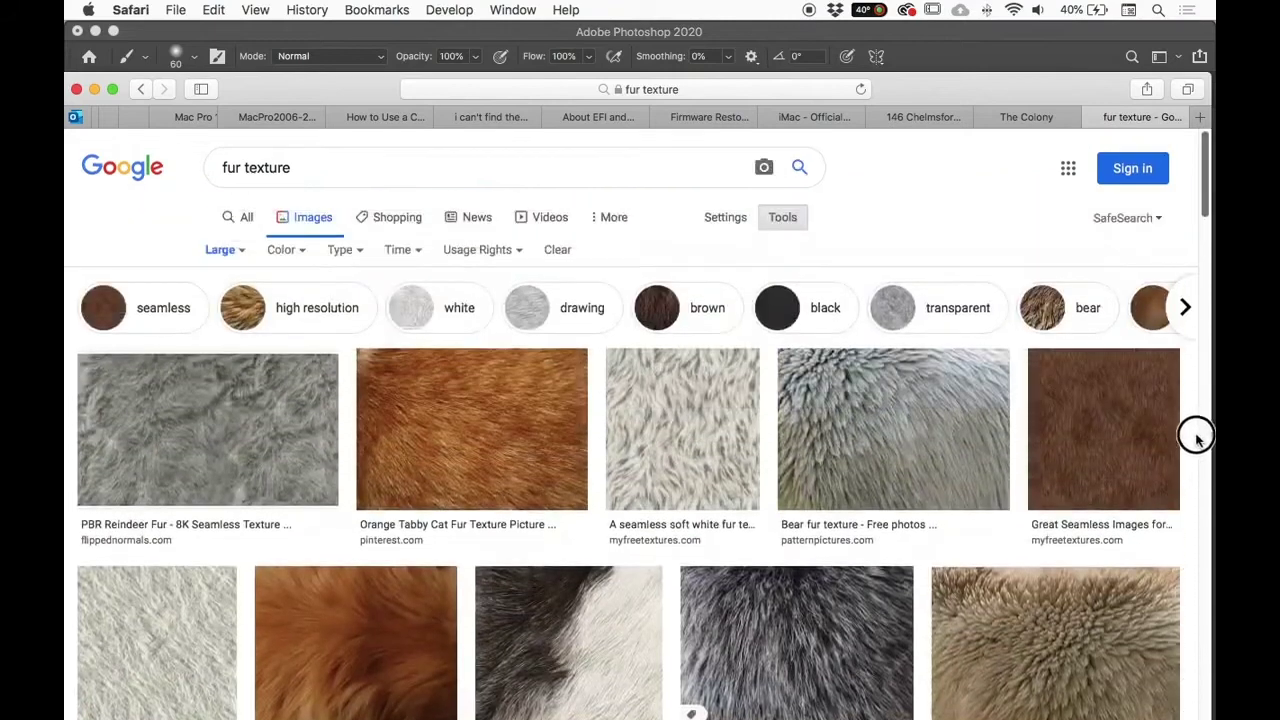
pyautogui.scroll(-15, 1198, 461)
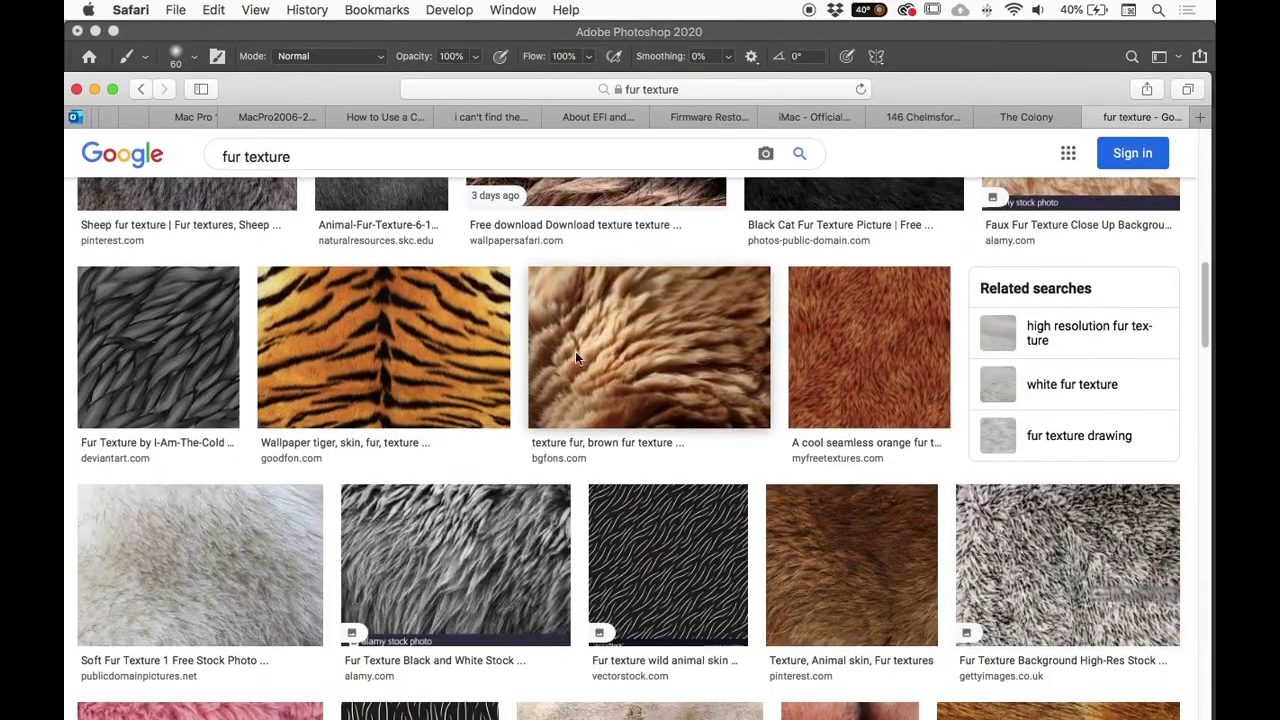
pyautogui.rightClick(649, 356)
pyautogui.click(615, 357)
pyautogui.click(615, 357)
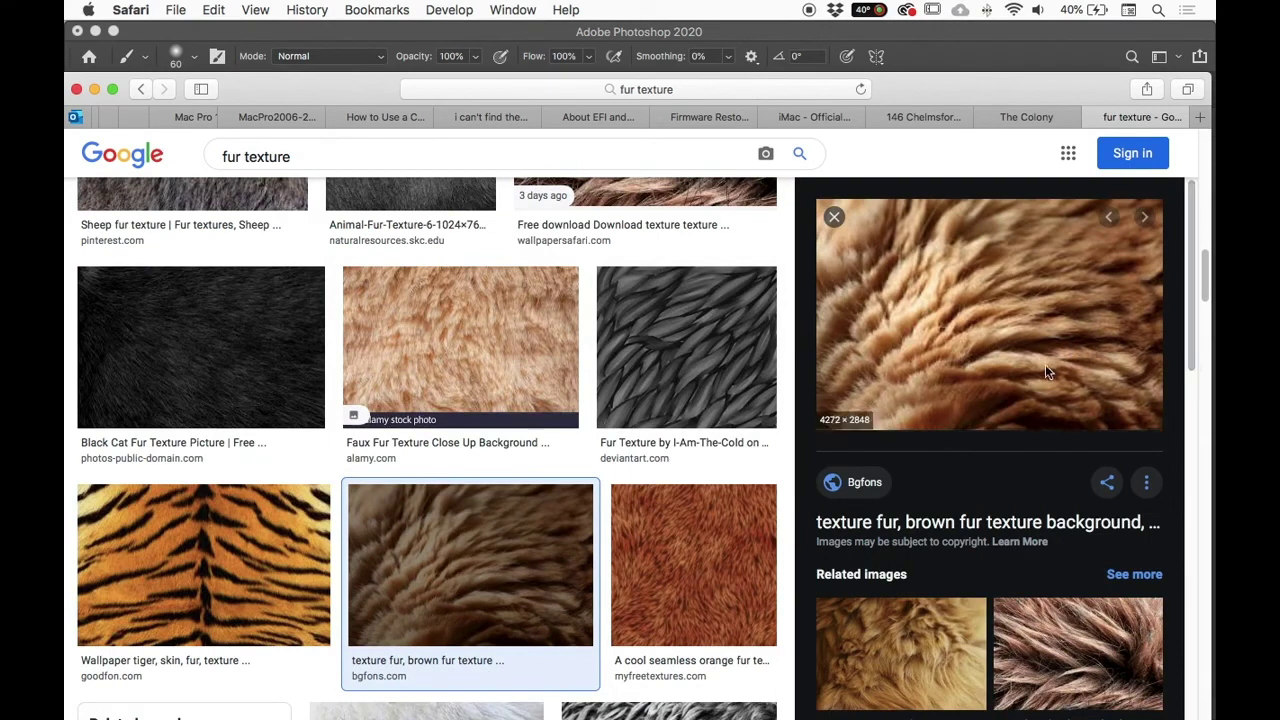
# Step: Copy the brown fur image and paste it as a new layer into the Photoshop creature document
pyautogui.moveTo(1197, 370); pyautogui.dragTo(1166, 343)
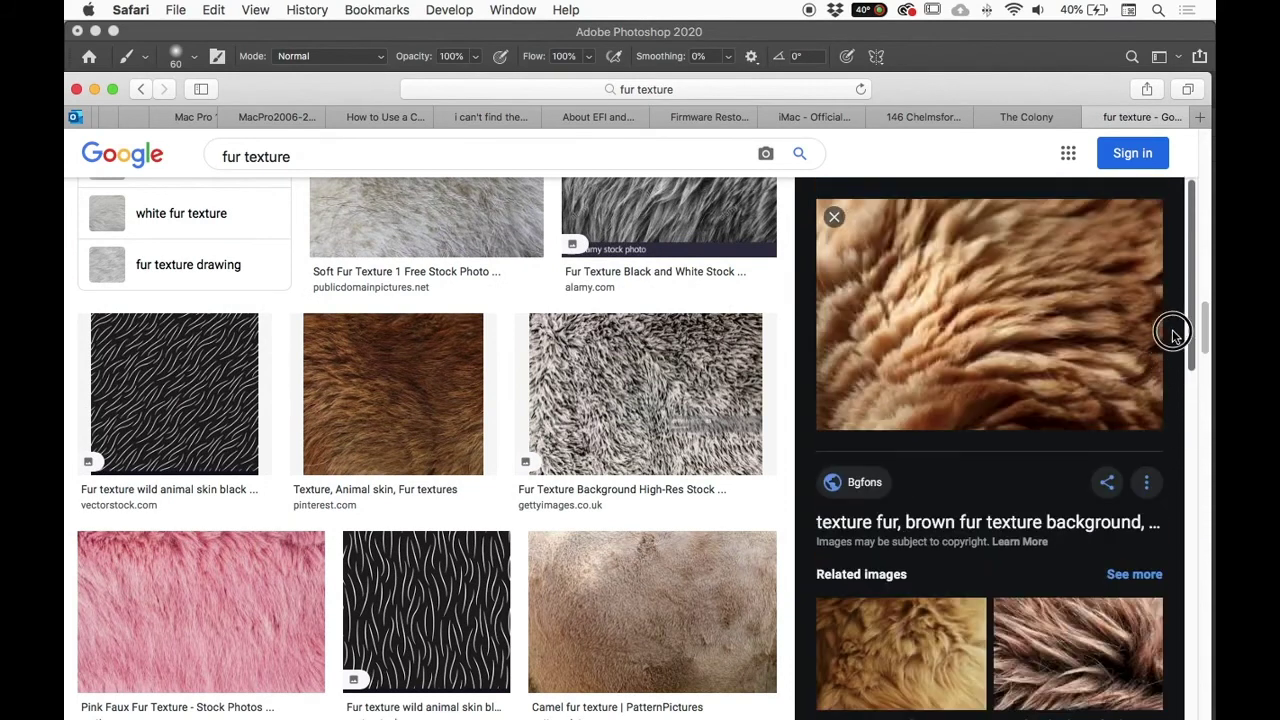
pyautogui.rightClick(1019, 362)
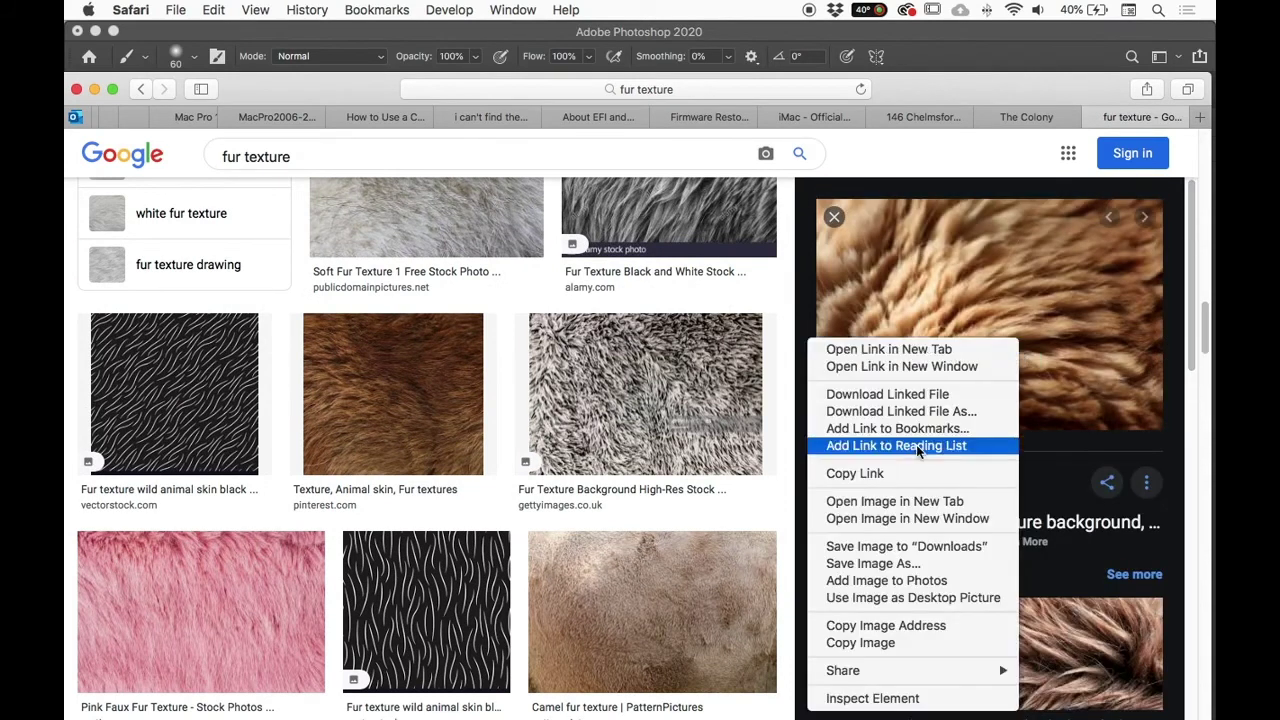
pyautogui.click(898, 645)
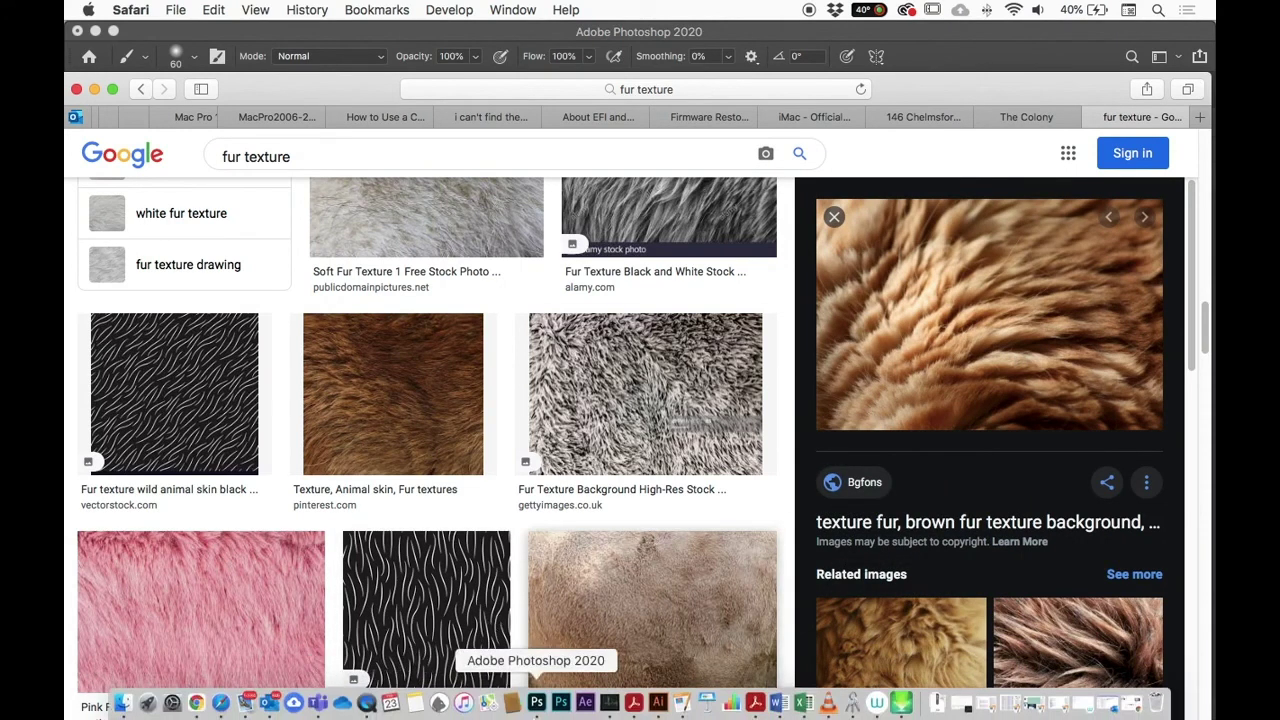
pyautogui.click(537, 702)
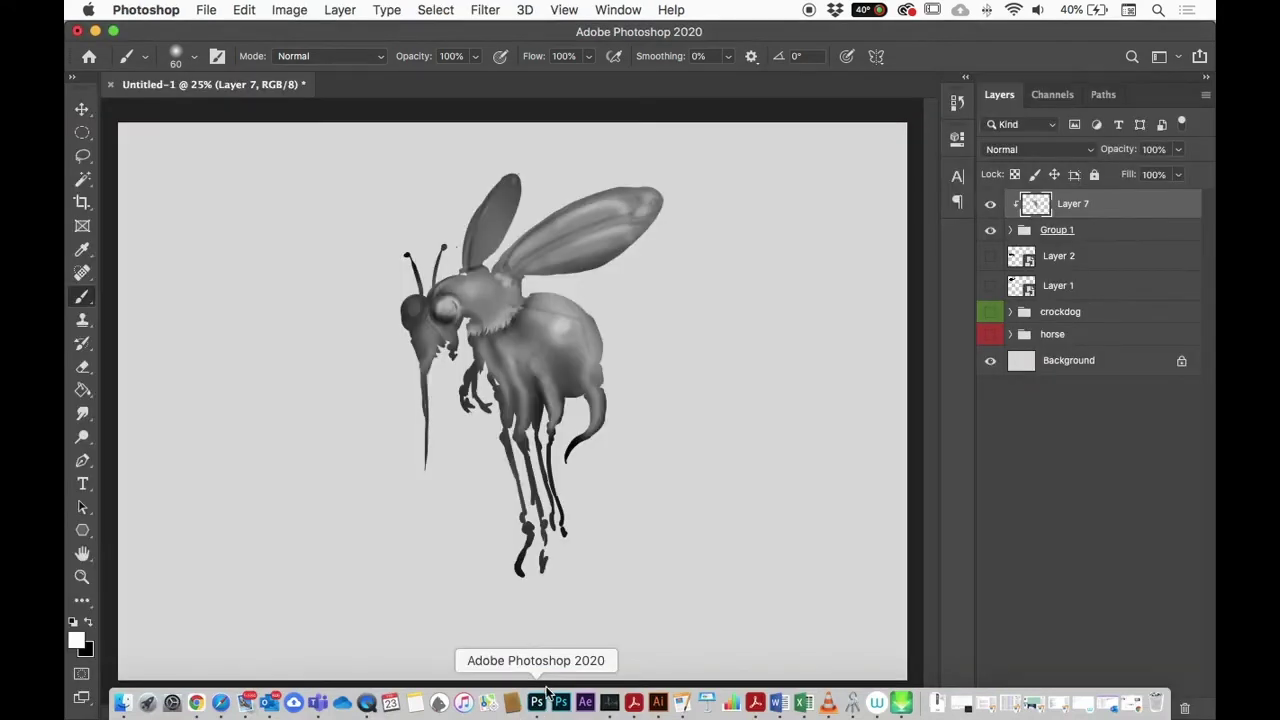
pyautogui.press('super+v')
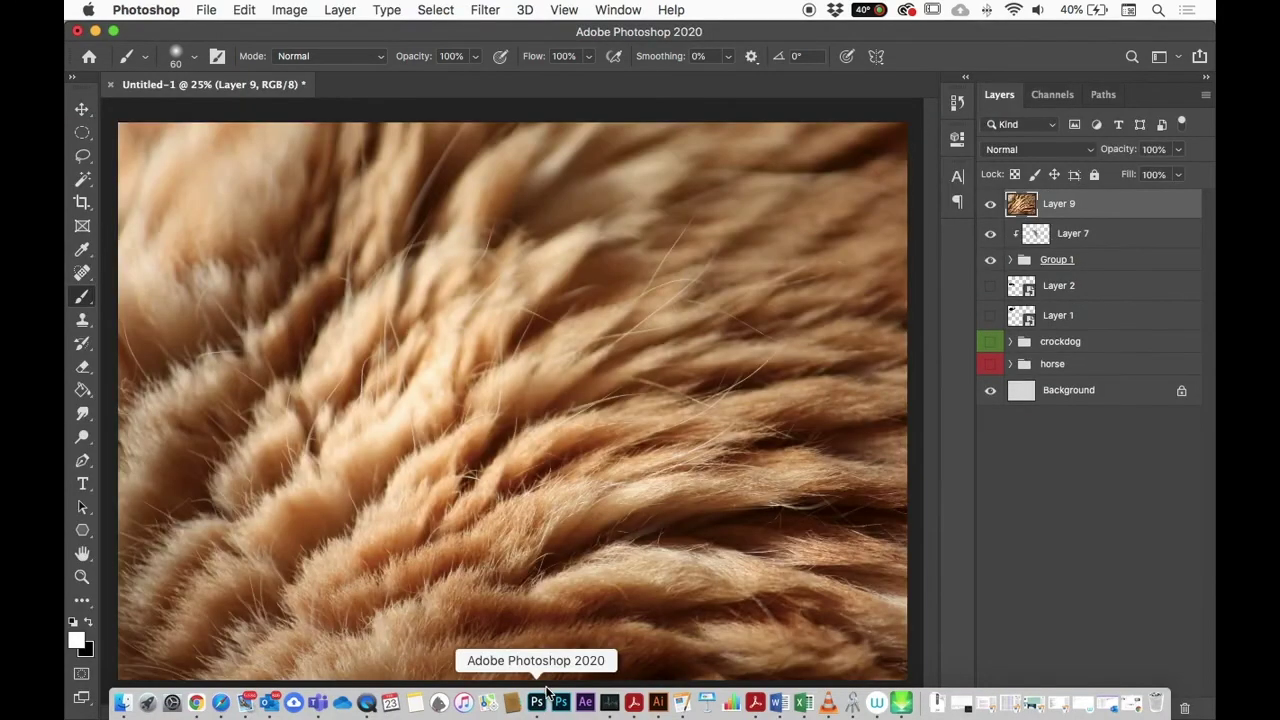
# Step: Scale the pasted fur texture to about 33% and position it over the creature's body
pyautogui.press('super+minus')
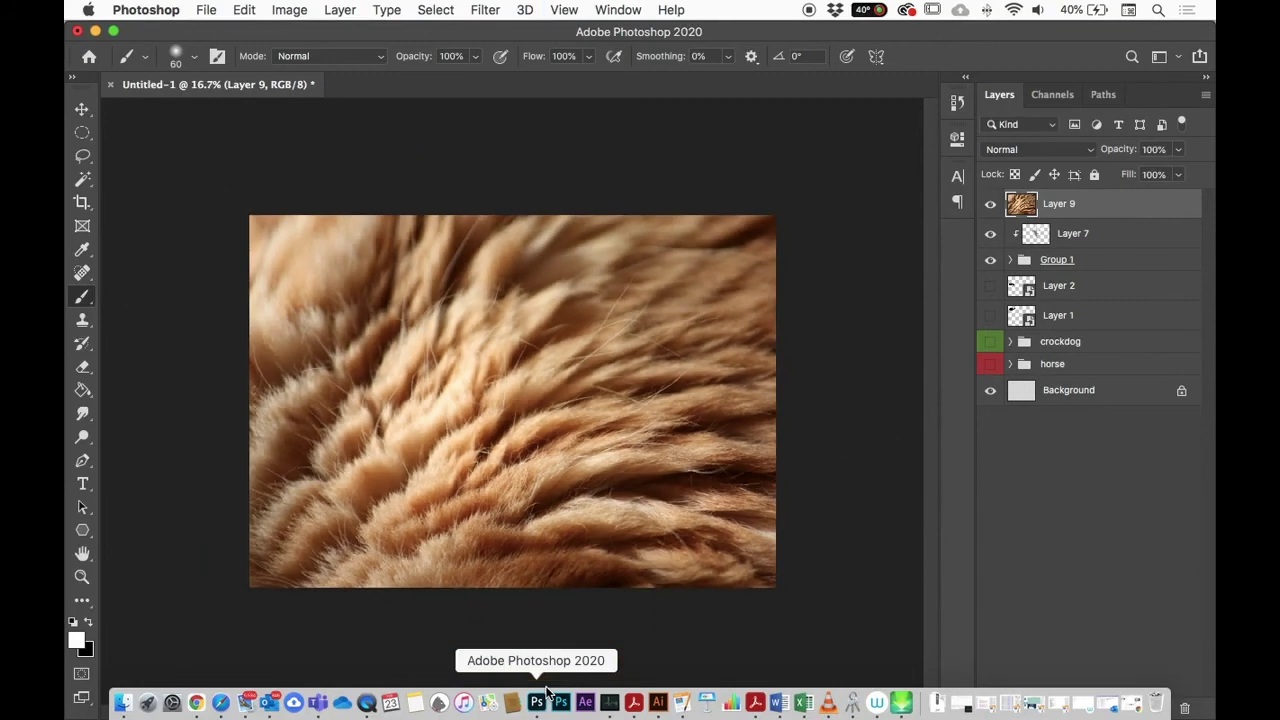
pyautogui.press('super+t')
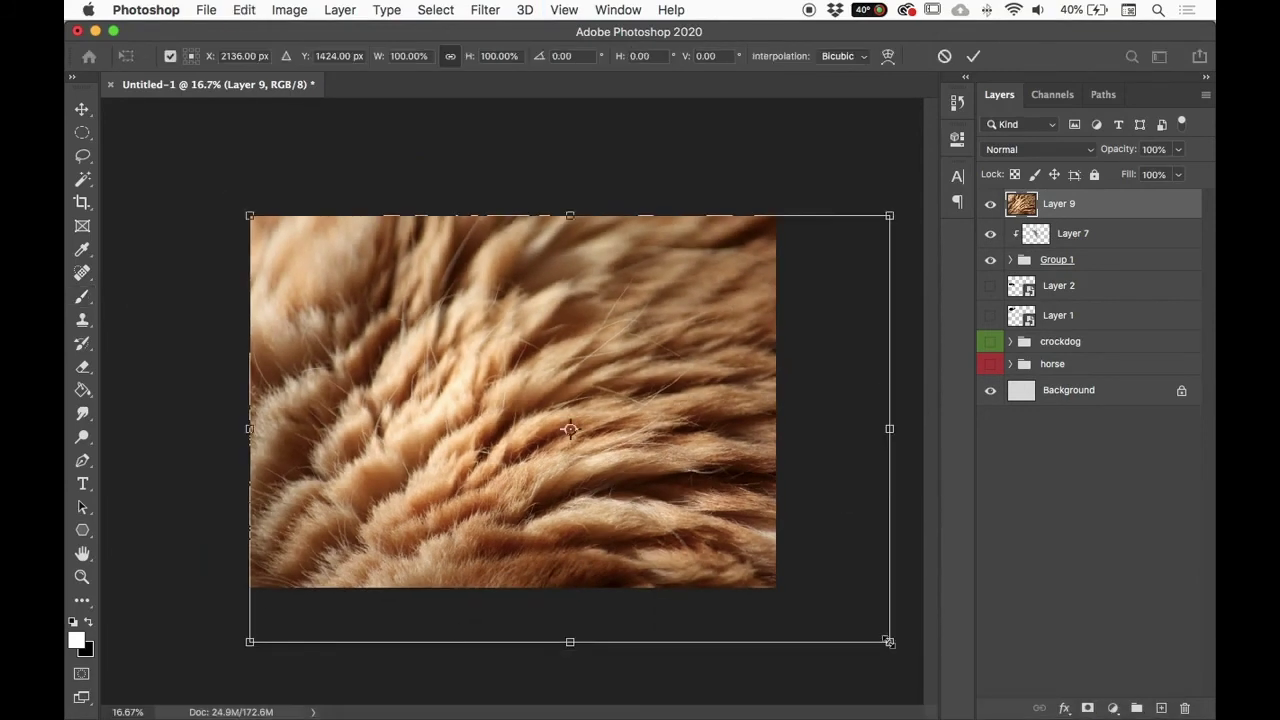
pyautogui.moveTo(891, 644); pyautogui.dragTo(599, 448)
pyautogui.moveTo(539, 373); pyautogui.dragTo(629, 392)
pyautogui.moveTo(700, 466); pyautogui.dragTo(575, 397)
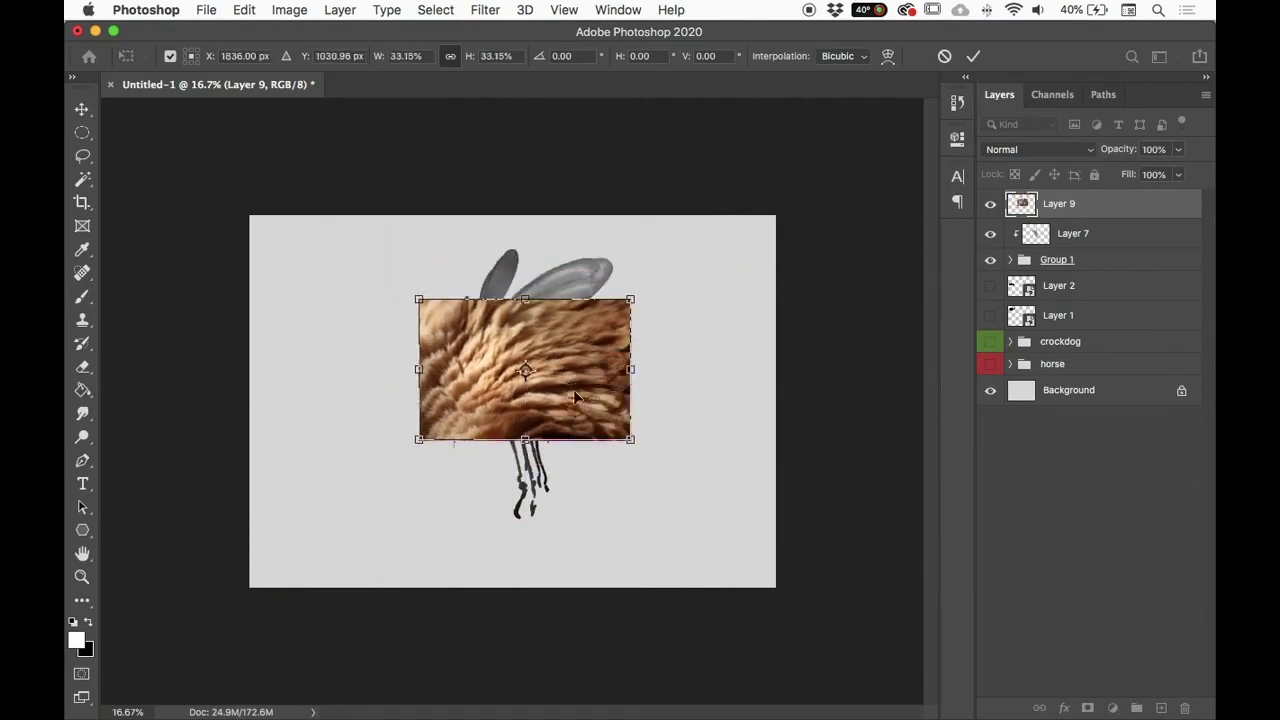
pyautogui.press('Return')
pyautogui.press('b')
pyautogui.press('super+equal')
pyautogui.press('super+equal')
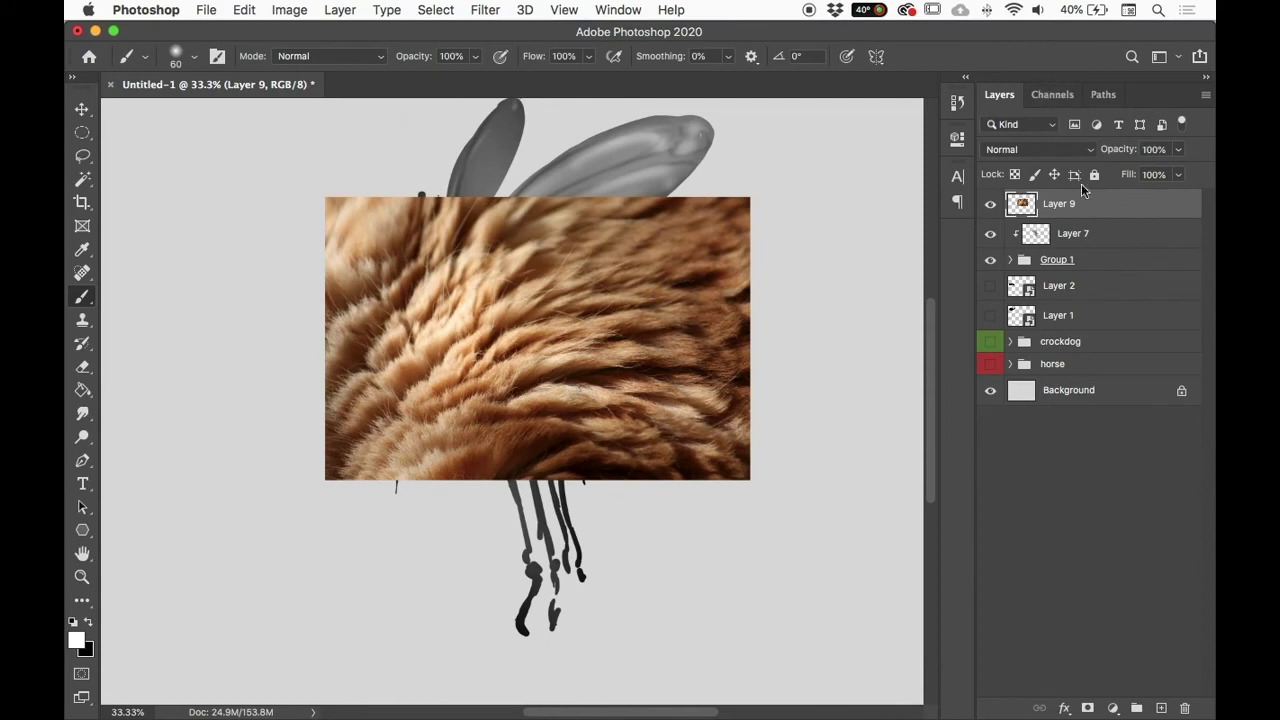
# Step: Try clipping the fur texture on Layer 9 to the creature group, and release the clipping mask
pyautogui.rightClick(1100, 207)
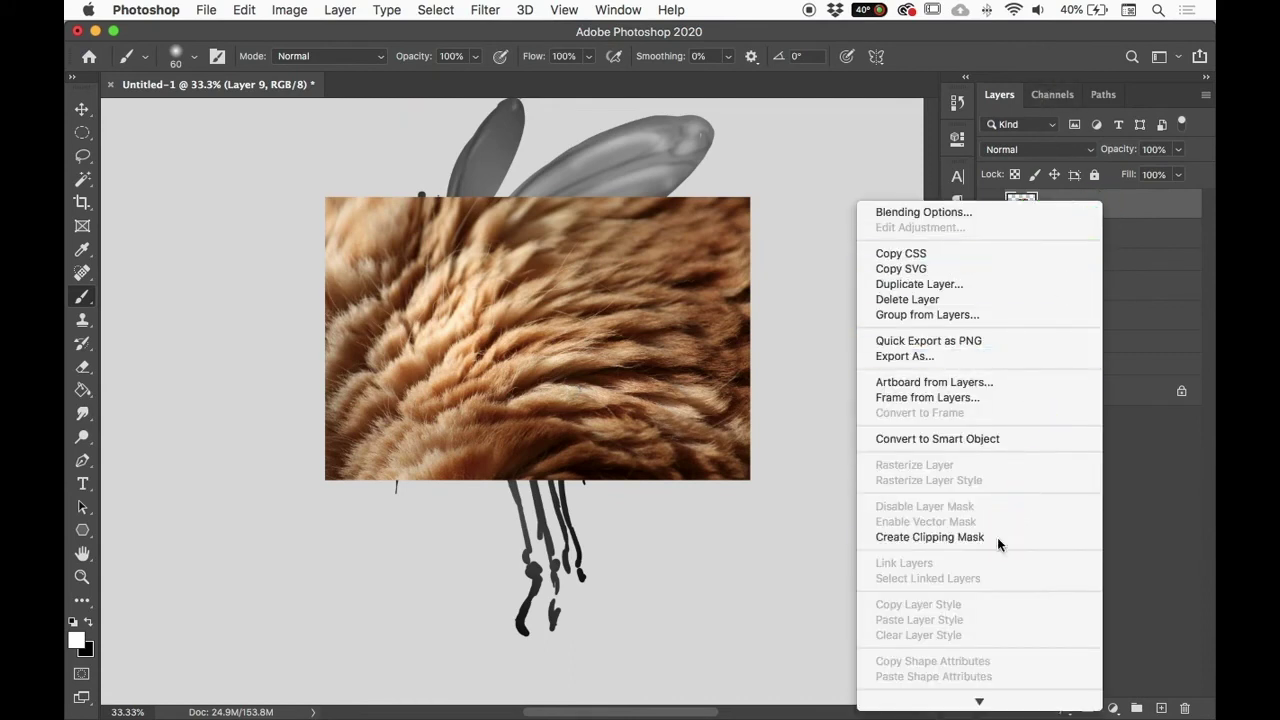
pyautogui.click(930, 537)
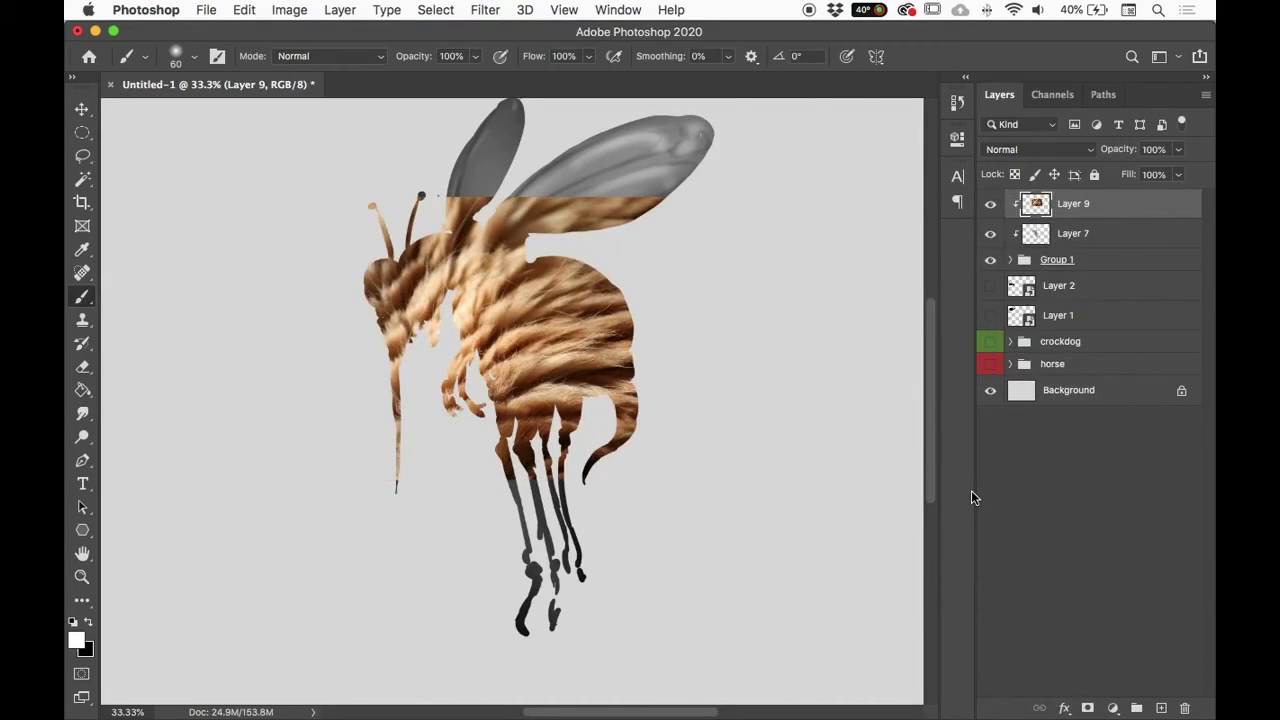
pyautogui.rightClick(1100, 209)
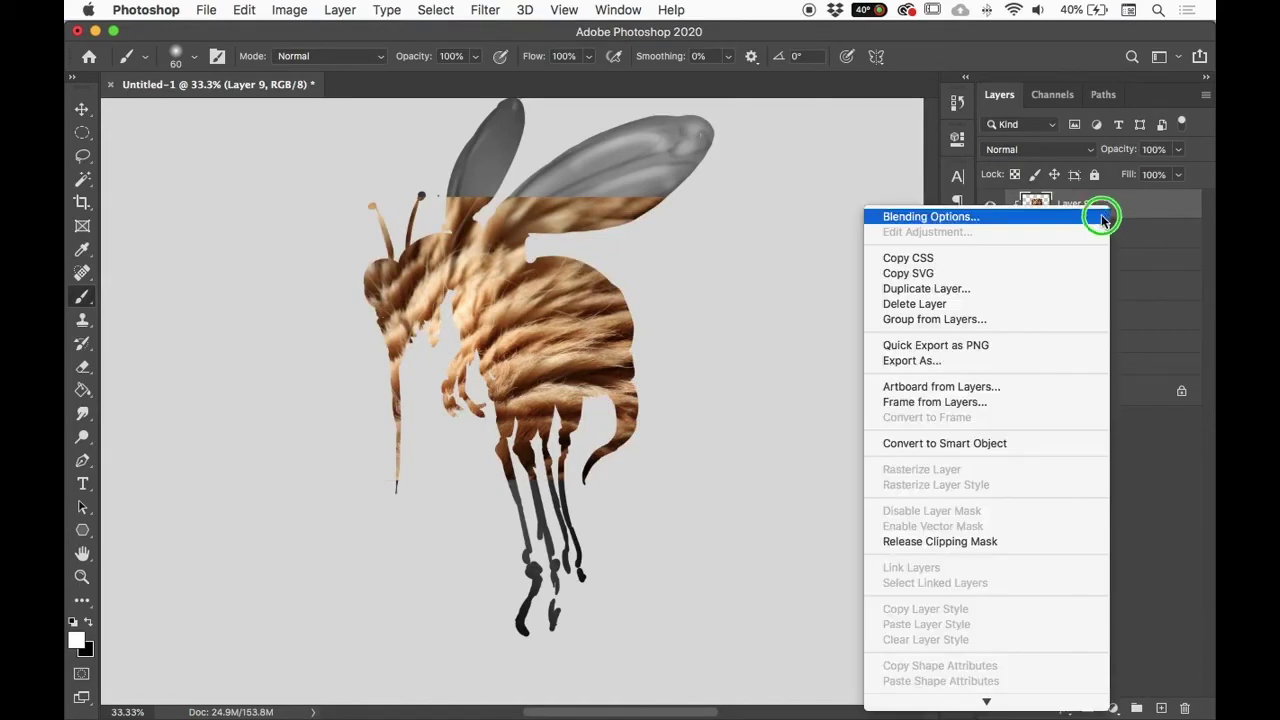
pyautogui.click(966, 544)
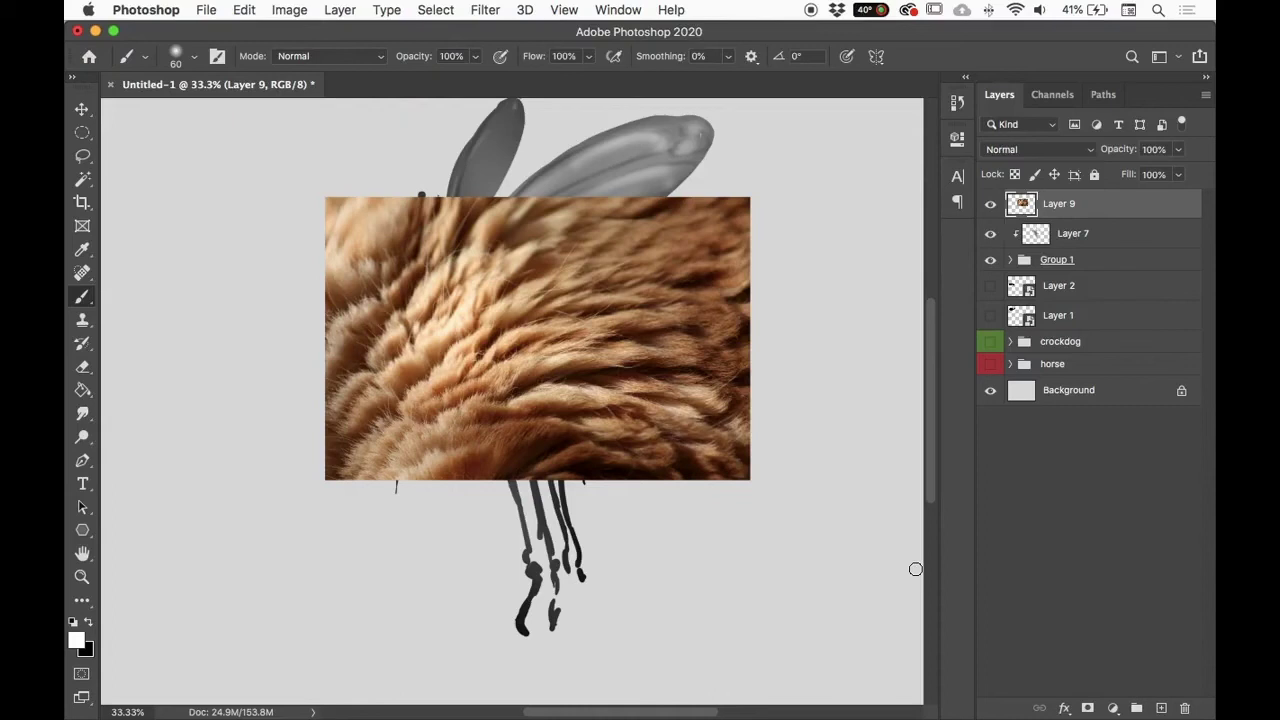
# Step: Convert the fur texture on Layer 9 to black and white with Reds at 135% and Yellows at -6%
pyautogui.click(289, 12)
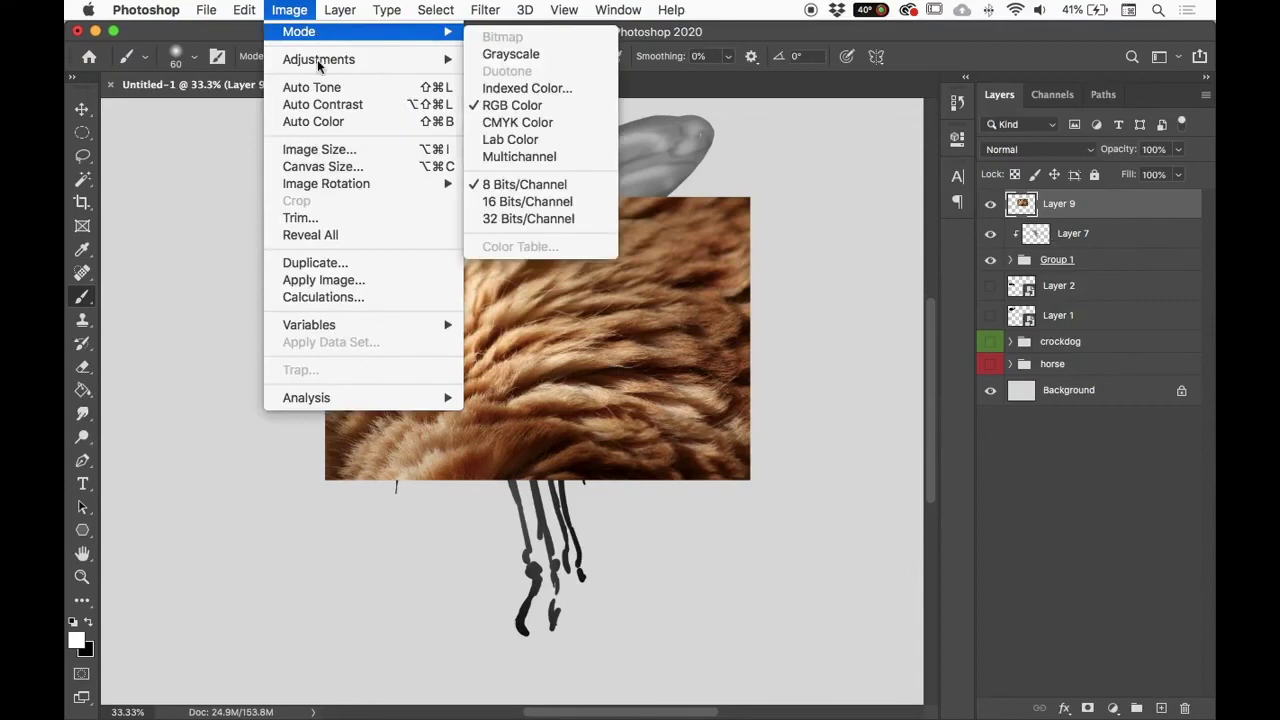
pyautogui.moveTo(320, 62)
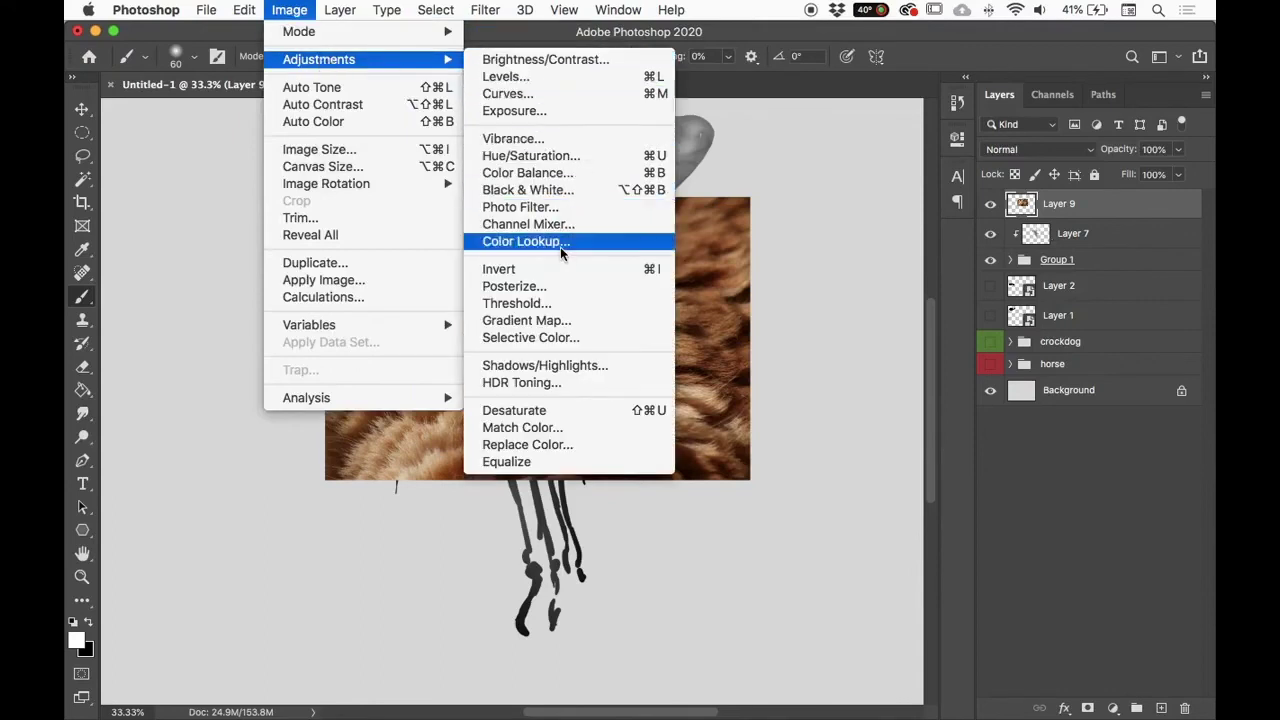
pyautogui.click(587, 191)
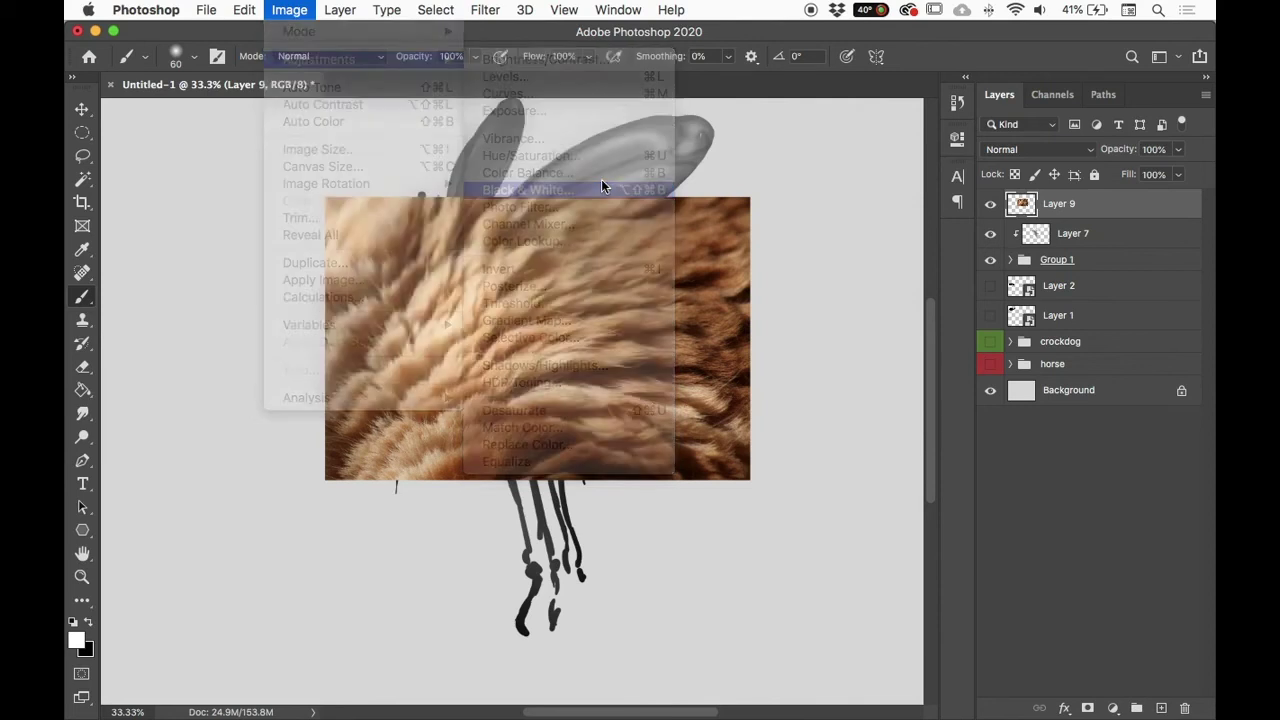
pyautogui.moveTo(937, 135); pyautogui.dragTo(1050, 122)
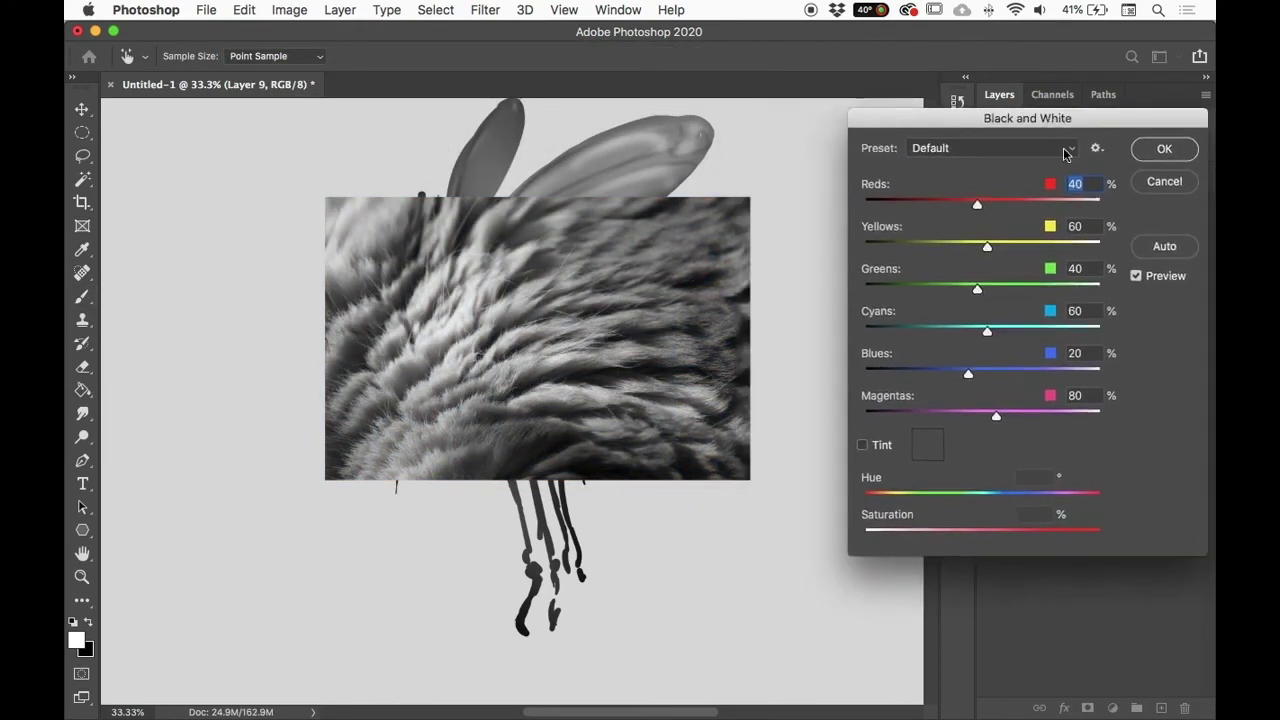
pyautogui.moveTo(988, 246); pyautogui.dragTo(1022, 208)
pyautogui.moveTo(971, 254); pyautogui.dragTo(968, 252)
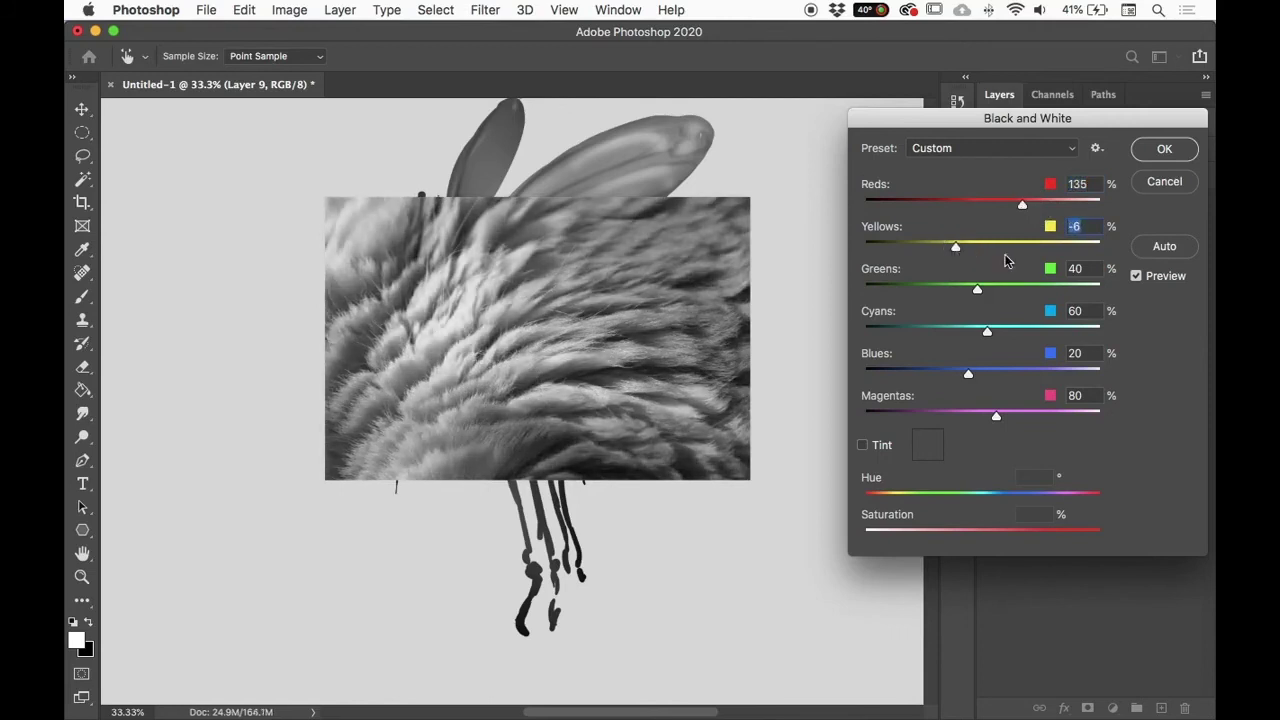
pyautogui.click(1165, 150)
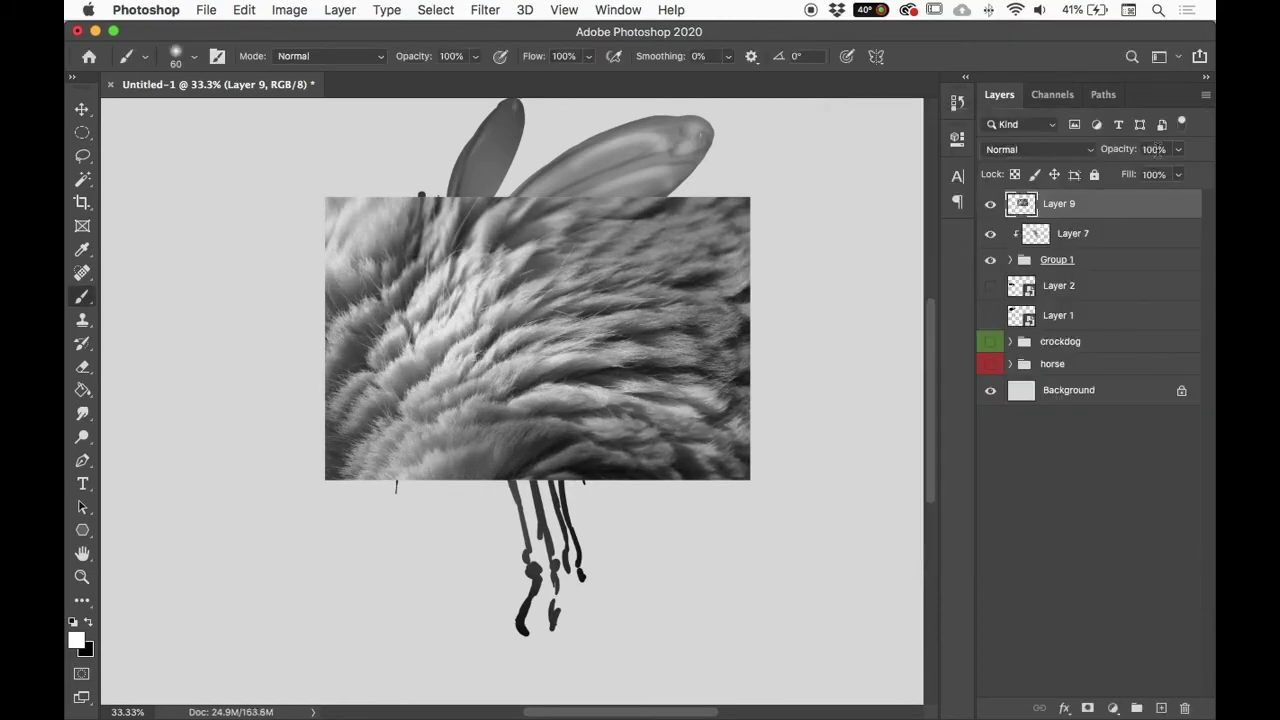
# Step: Clip the fur layer to the creature, and scale it to 68.37% rotated 128.89° over the abdomen
pyautogui.rightClick(1088, 207)
pyautogui.click(1003, 535)
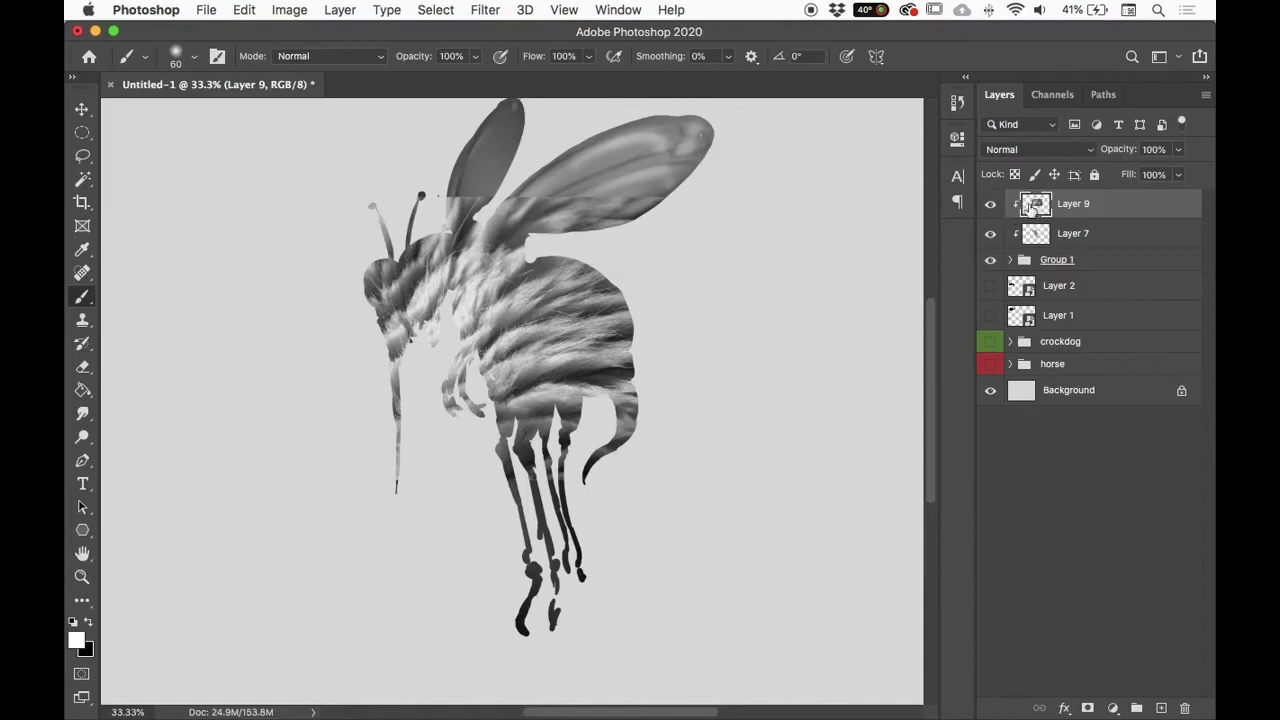
pyautogui.press('super+t')
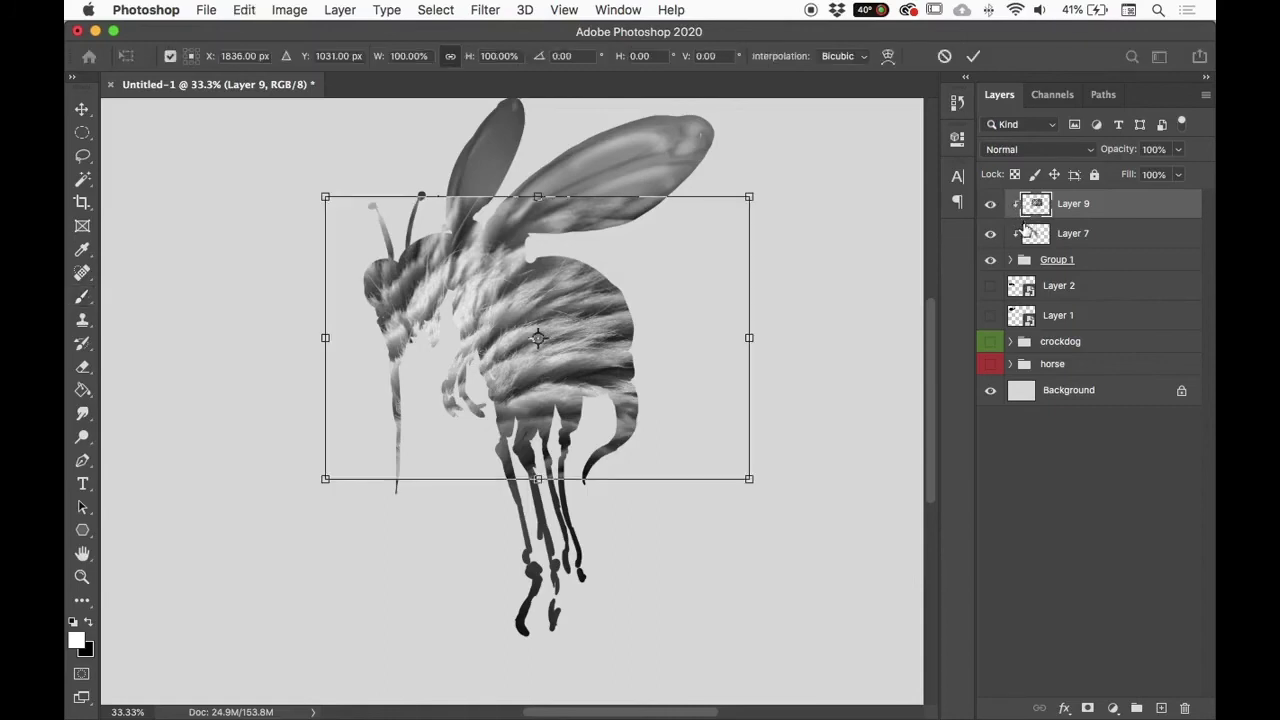
pyautogui.moveTo(326, 199); pyautogui.dragTo(459, 286)
pyautogui.moveTo(562, 205); pyautogui.dragTo(735, 180)
pyautogui.moveTo(672, 316)
pyautogui.mouseDown()
pyautogui.moveTo(649, 297)
pyautogui.moveTo(666, 323)
pyautogui.moveTo(656, 330)
pyautogui.mouseUp()
pyautogui.moveTo(778, 240); pyautogui.dragTo(752, 228)
pyautogui.click(660, 306)
pyautogui.rightClick(600, 340)
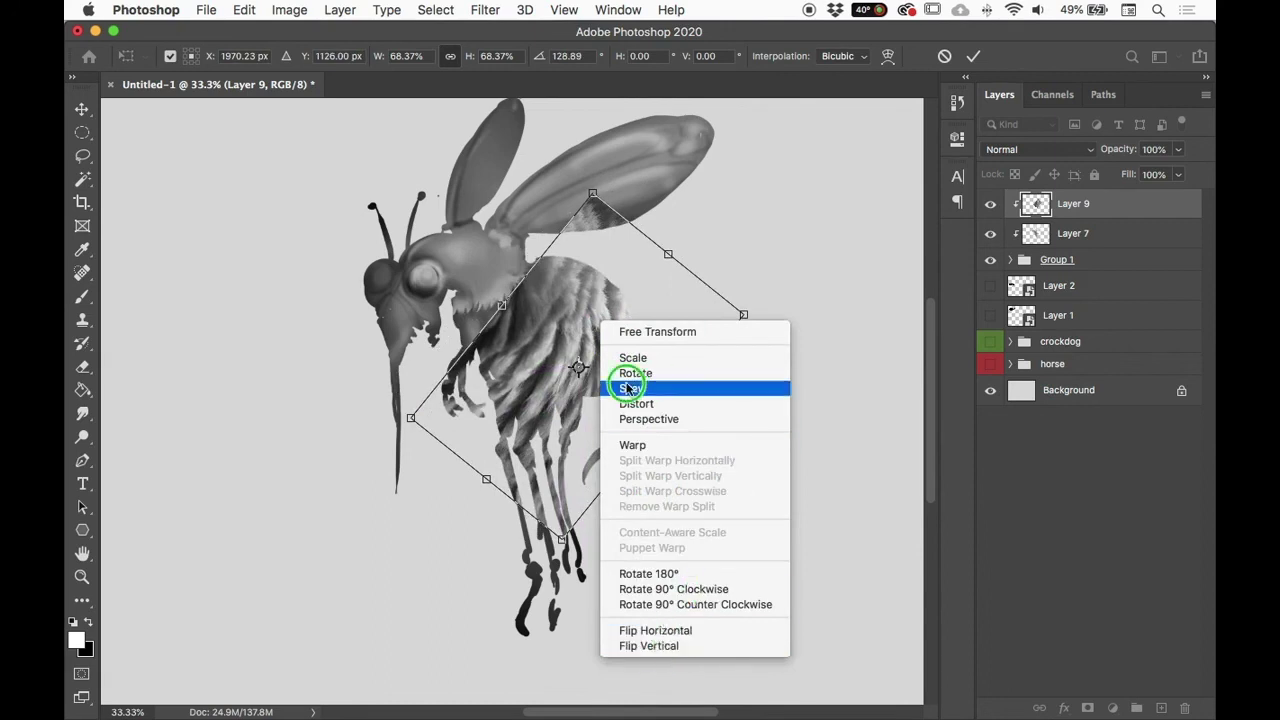
pyautogui.click(778, 256)
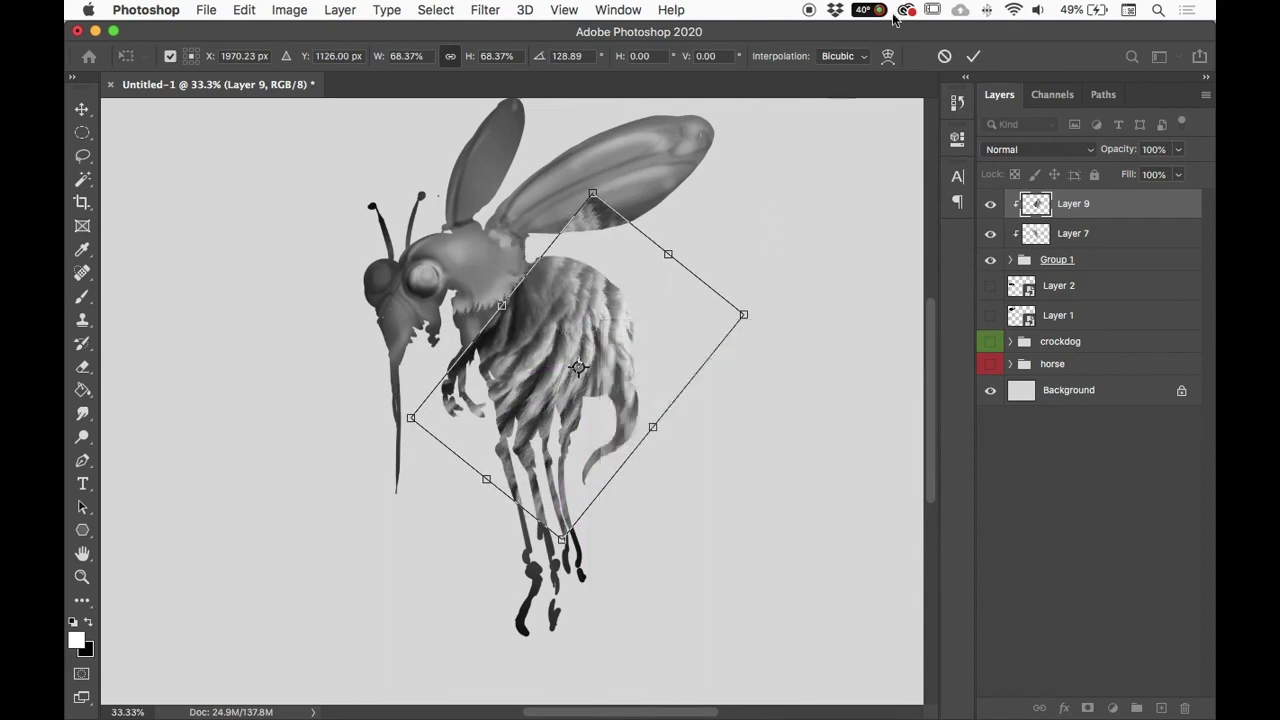
pyautogui.click(972, 56)
pyautogui.press('b')
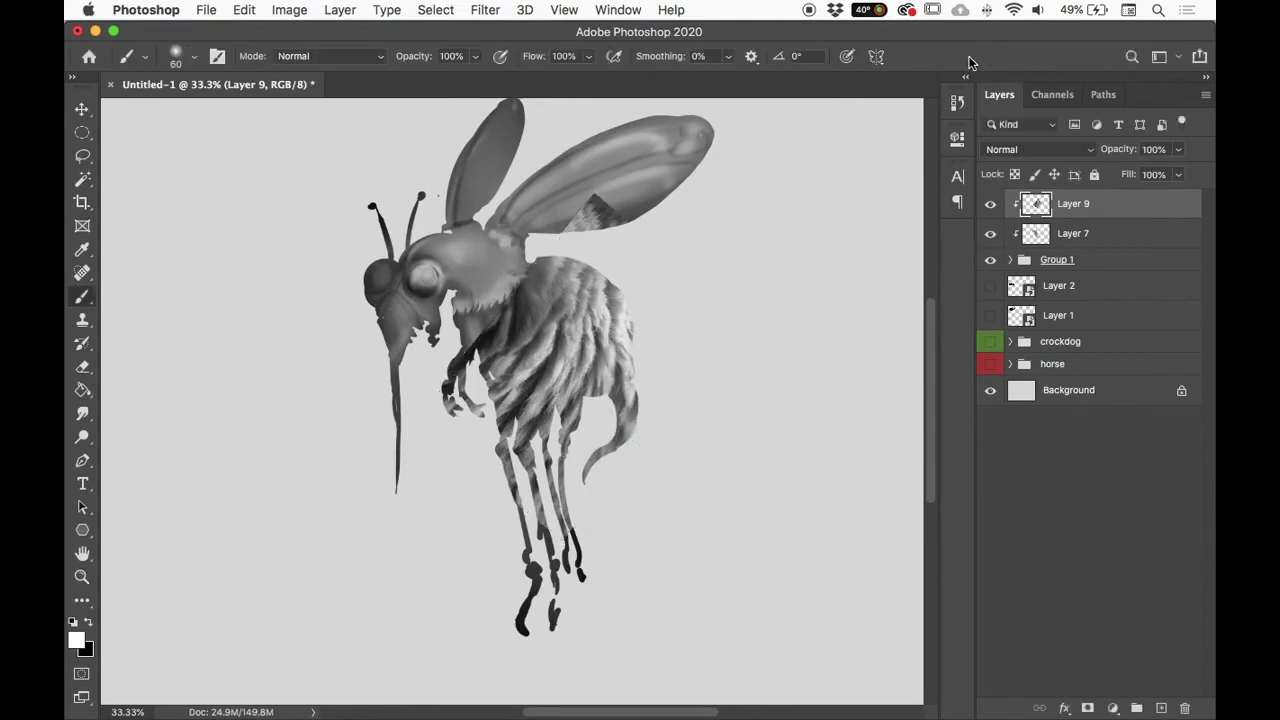
# Step: Compare the creature with the fur layer hidden and shown, and add a layer mask to Layer 9
pyautogui.press('super+equal')
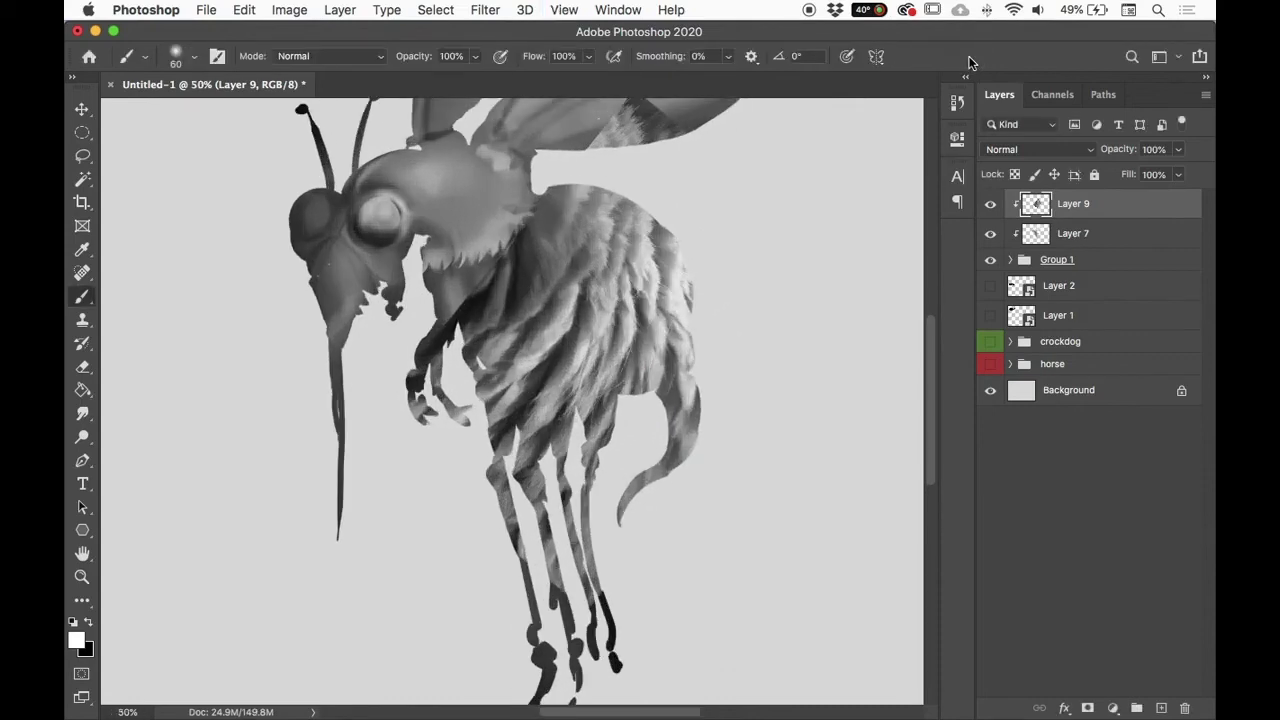
pyautogui.moveTo(731, 351)
pyautogui.mouseDown()
pyautogui.moveTo(654, 486)
pyautogui.moveTo(670, 462)
pyautogui.mouseUp()
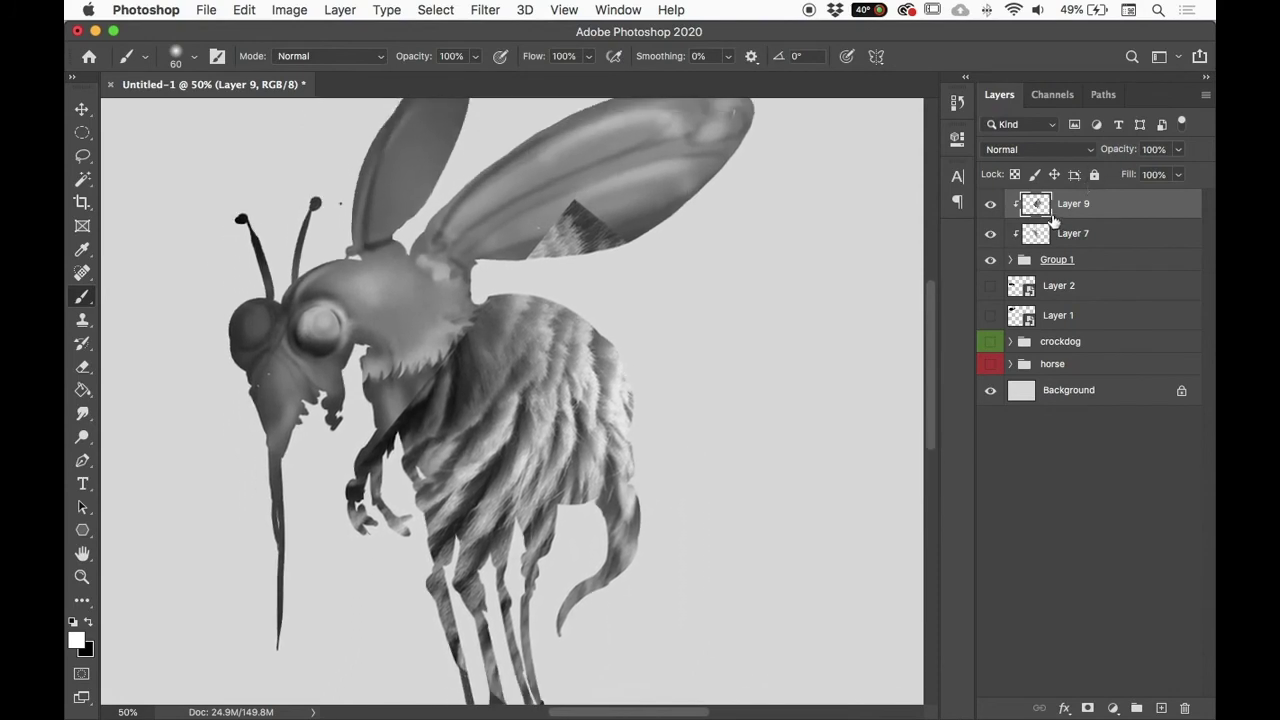
pyautogui.click(990, 204)
pyautogui.click(990, 204)
pyautogui.click(1088, 708)
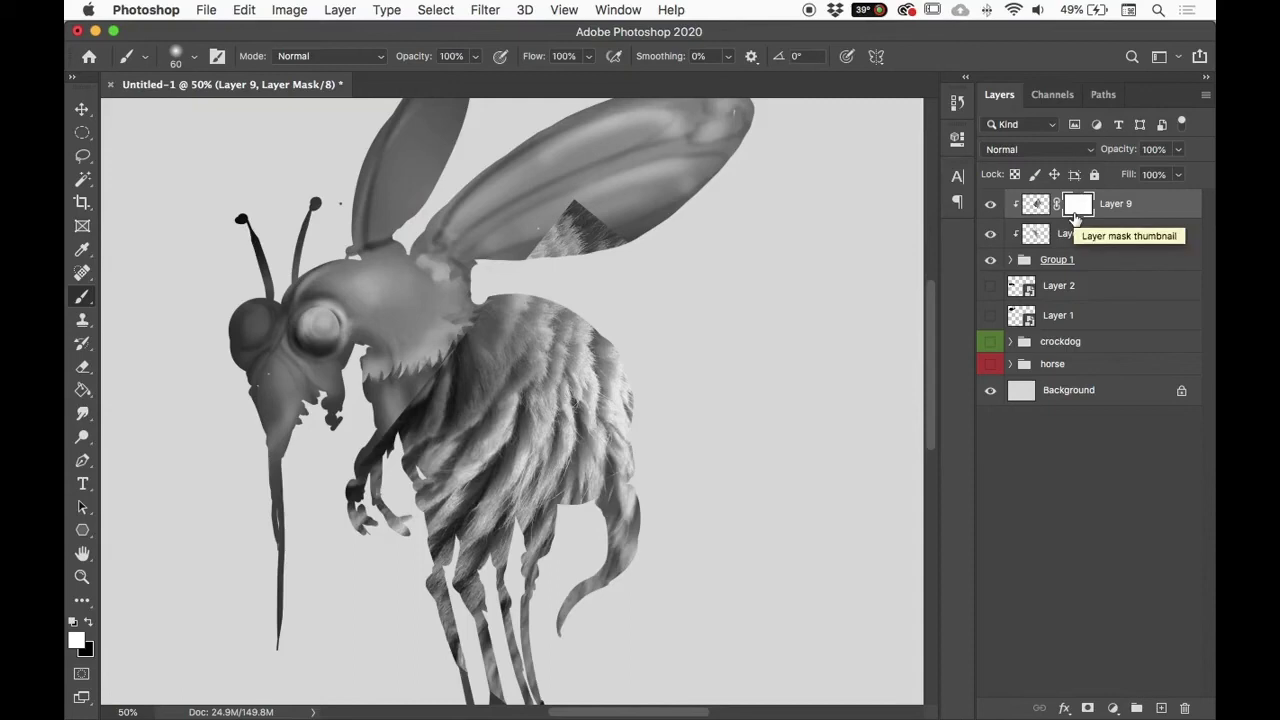
# Step: Paint black on the Layer 9 mask with the 60 px soft brush to hide the fur on the wing and front limb
pyautogui.press('x')
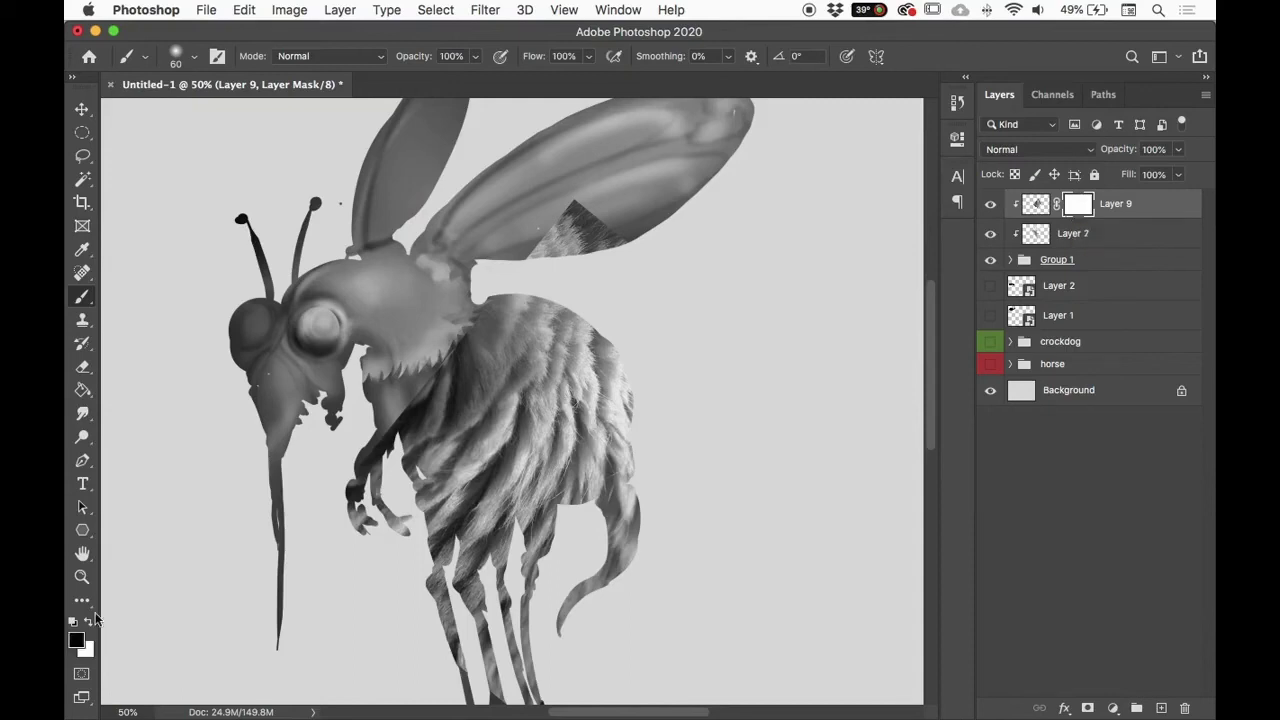
pyautogui.moveTo(591, 214); pyautogui.dragTo(595, 214)
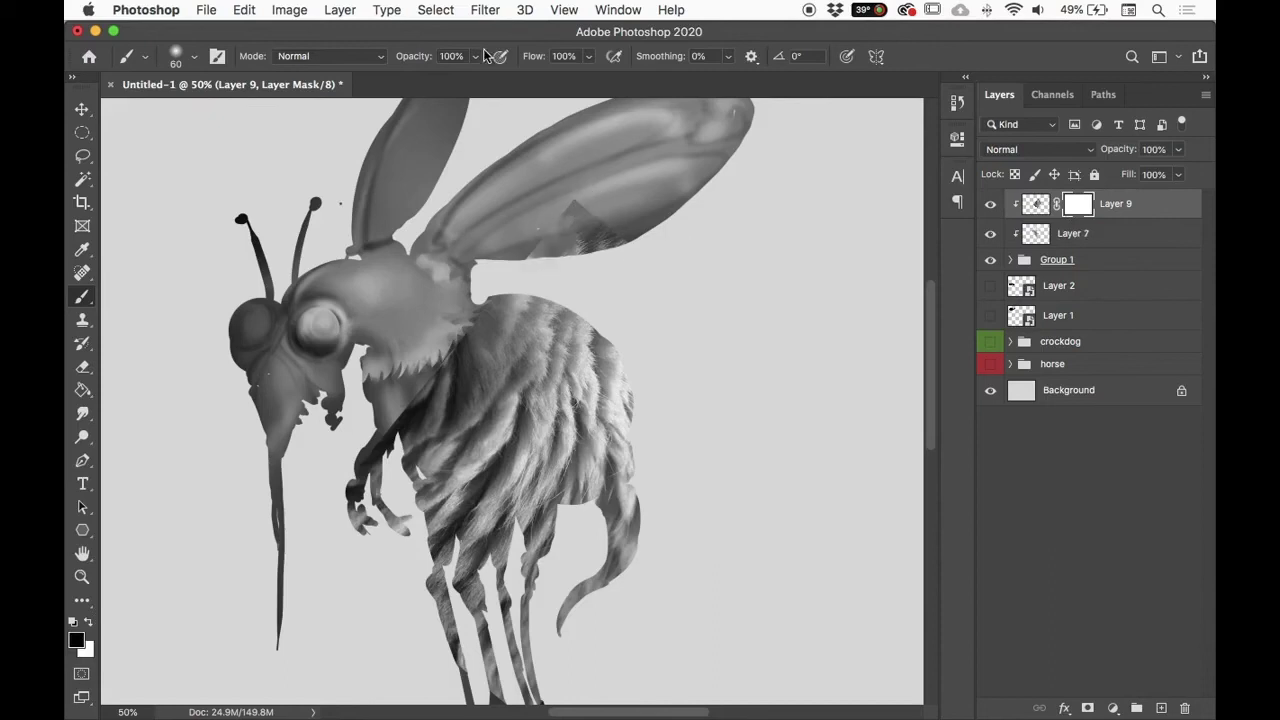
pyautogui.rightClick(813, 226)
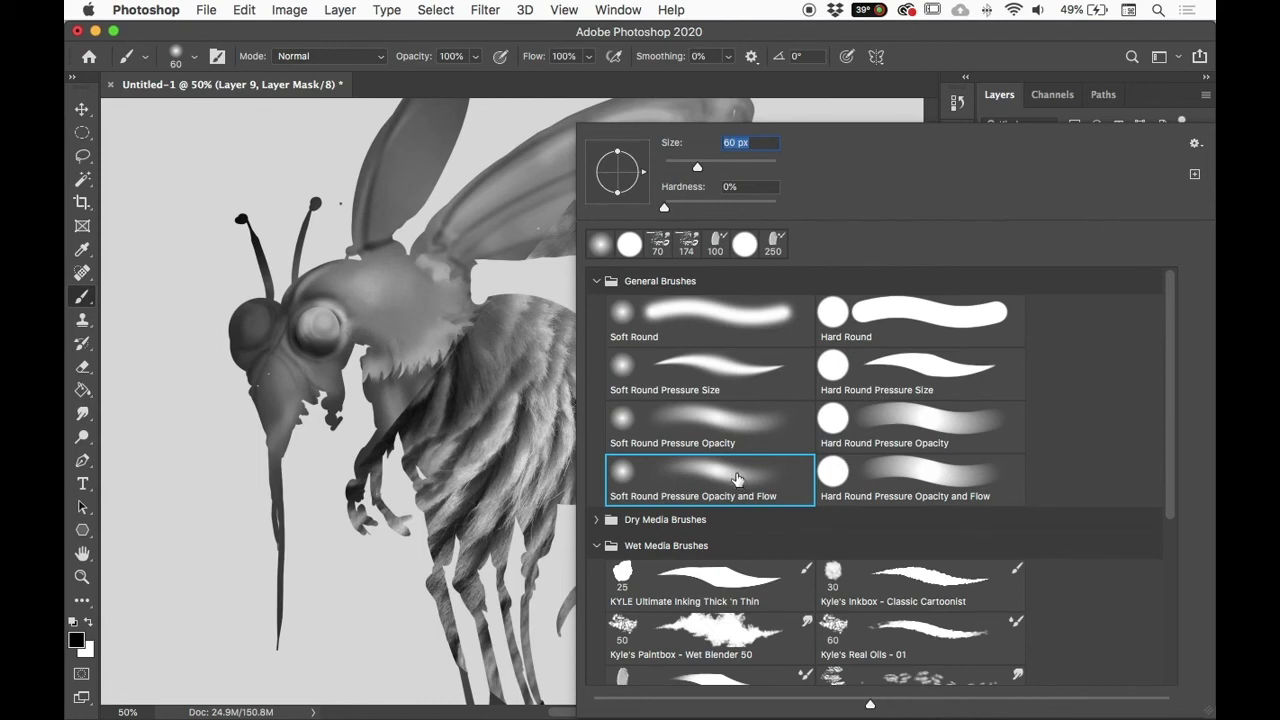
pyautogui.click(520, 200)
pyautogui.moveTo(543, 237)
pyautogui.mouseDown()
pyautogui.moveTo(607, 230)
pyautogui.moveTo(531, 256)
pyautogui.moveTo(569, 203)
pyautogui.moveTo(625, 216)
pyautogui.mouseUp()
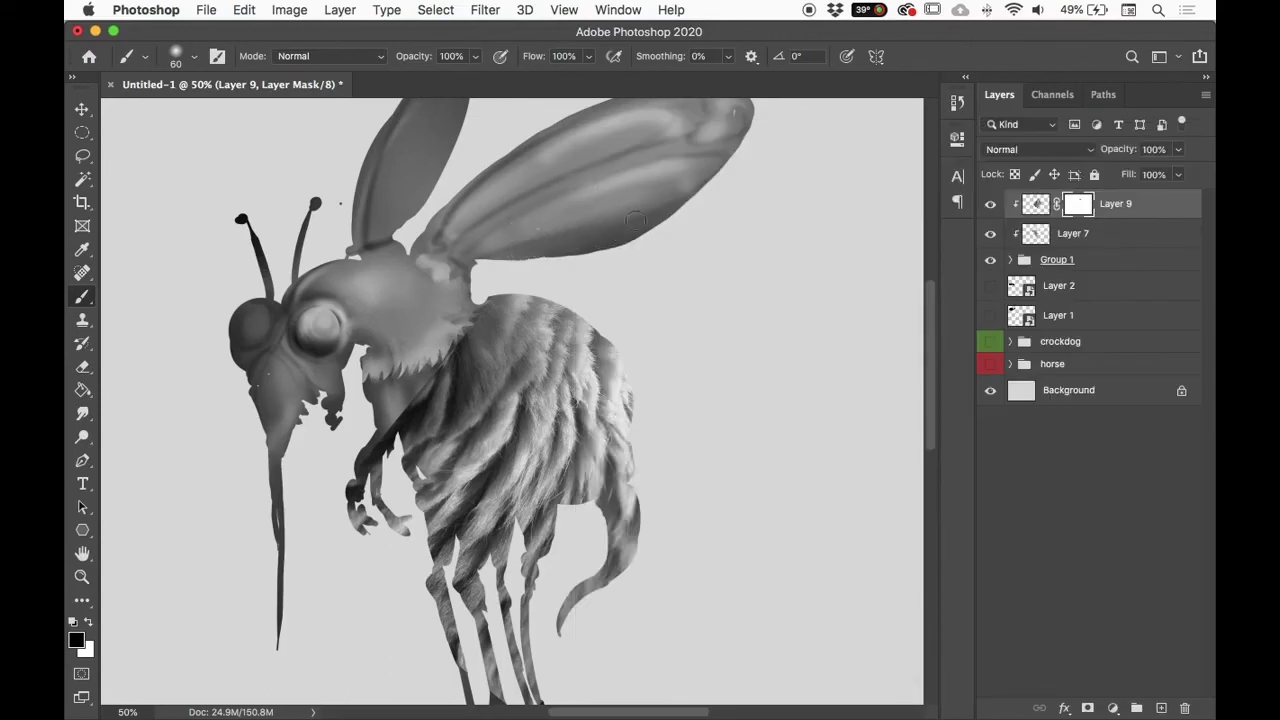
pyautogui.moveTo(400, 414)
pyautogui.mouseDown()
pyautogui.moveTo(420, 386)
pyautogui.moveTo(397, 406)
pyautogui.moveTo(366, 503)
pyautogui.moveTo(371, 546)
pyautogui.moveTo(420, 495)
pyautogui.mouseUp()
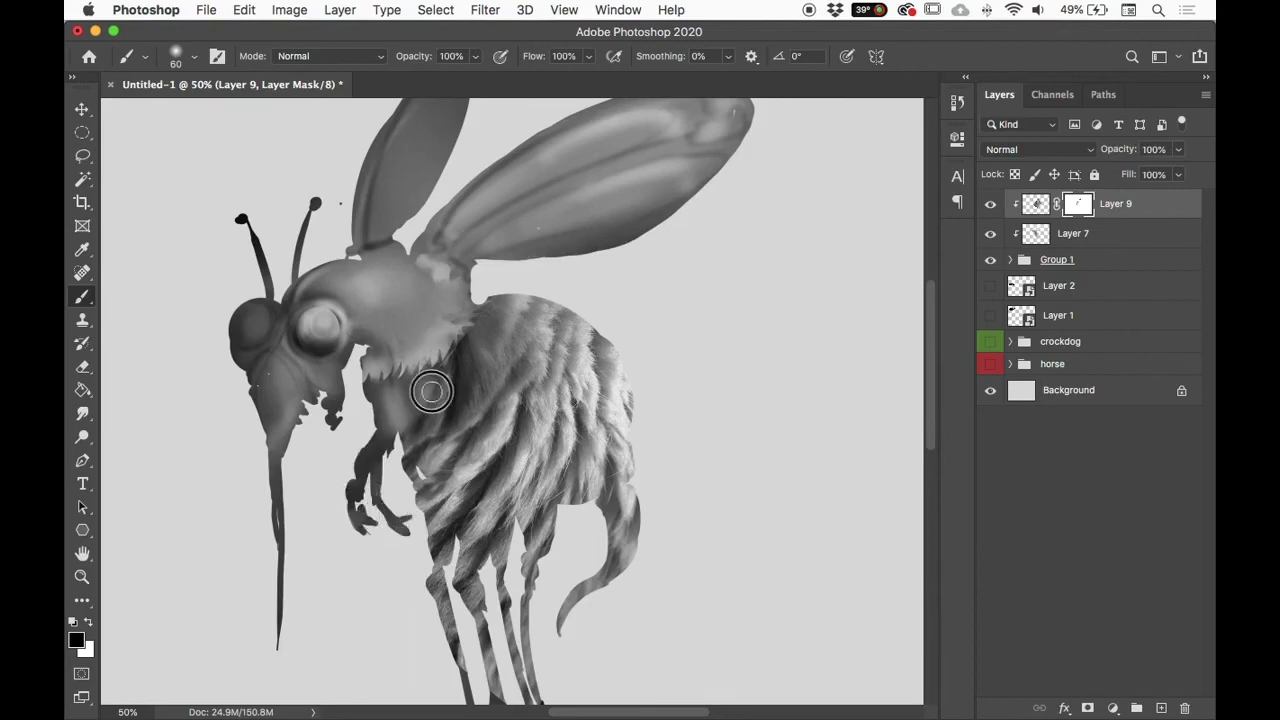
pyautogui.moveTo(452, 550); pyautogui.dragTo(438, 618)
# Step: Enlarge the brush to 300 px and mask the fur off the legs and tail, fading the lower edge of the abdomen
pyautogui.press(']')
pyautogui.scroll(-3, 677, 520)
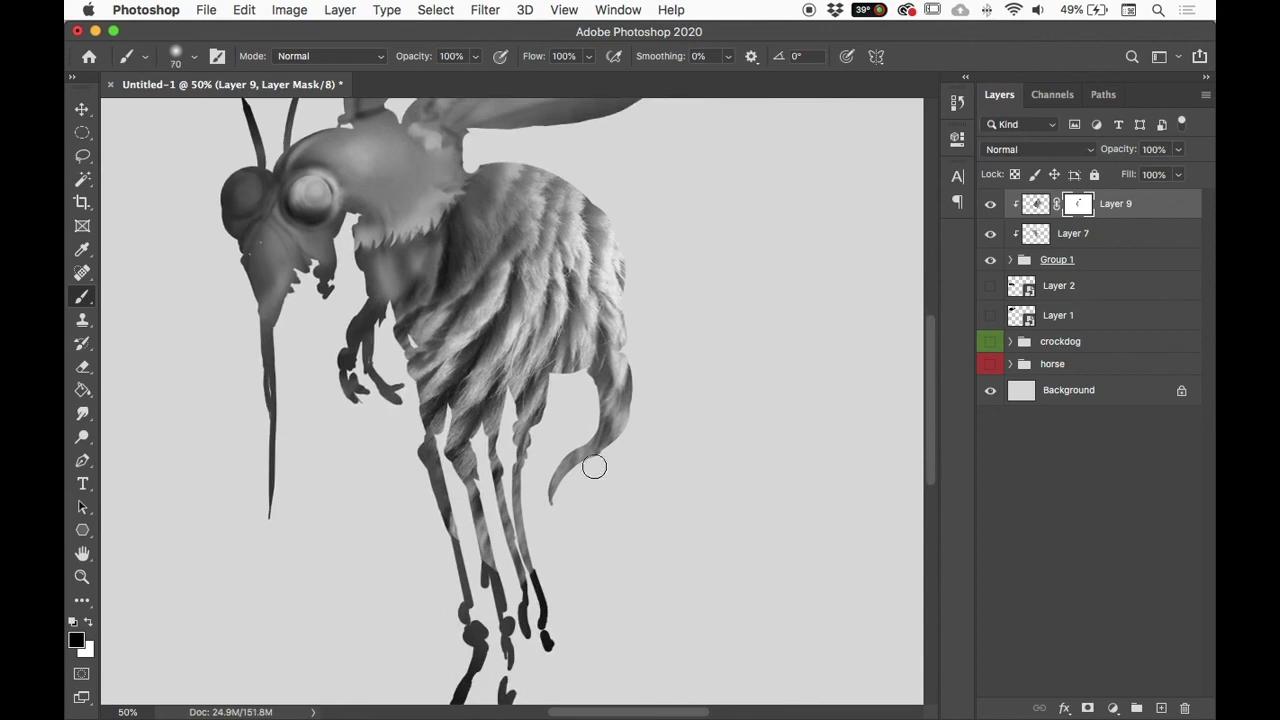
pyautogui.press(']')
pyautogui.press(']')
pyautogui.press(']')
pyautogui.press(']')
pyautogui.press(']')
pyautogui.press(']')
pyautogui.press(']')
pyautogui.press(']')
pyautogui.press(']')
pyautogui.moveTo(443, 486)
pyautogui.mouseDown()
pyautogui.moveTo(496, 505)
pyautogui.moveTo(500, 440)
pyautogui.mouseUp()
pyautogui.moveTo(408, 422)
pyautogui.mouseDown()
pyautogui.moveTo(440, 606)
pyautogui.moveTo(591, 511)
pyautogui.moveTo(579, 470)
pyautogui.moveTo(662, 365)
pyautogui.moveTo(661, 388)
pyautogui.moveTo(611, 442)
pyautogui.moveTo(513, 515)
pyautogui.moveTo(530, 485)
pyautogui.mouseUp()
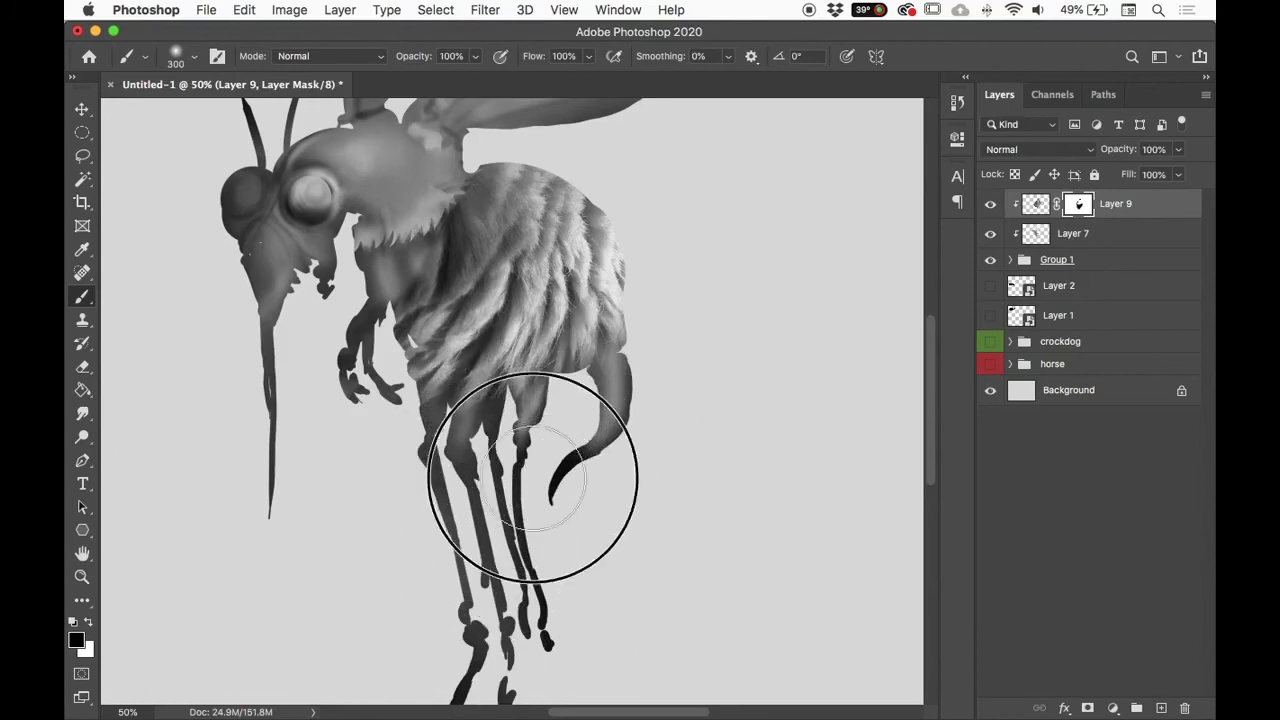
pyautogui.moveTo(383, 425); pyautogui.dragTo(586, 594)
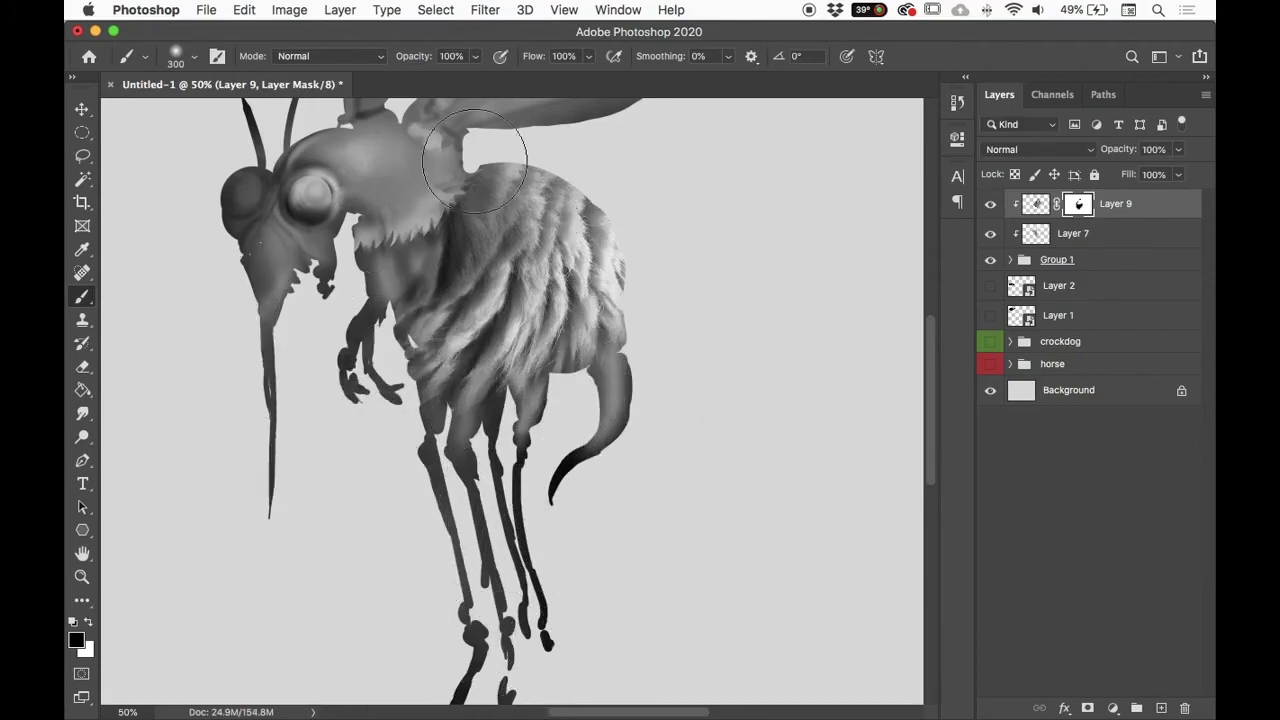
pyautogui.moveTo(418, 510)
pyautogui.mouseDown()
pyautogui.moveTo(444, 601)
pyautogui.moveTo(486, 478)
pyautogui.mouseUp()
pyautogui.moveTo(523, 326)
pyautogui.mouseDown()
pyautogui.moveTo(537, 308)
pyautogui.moveTo(504, 386)
pyautogui.mouseUp()
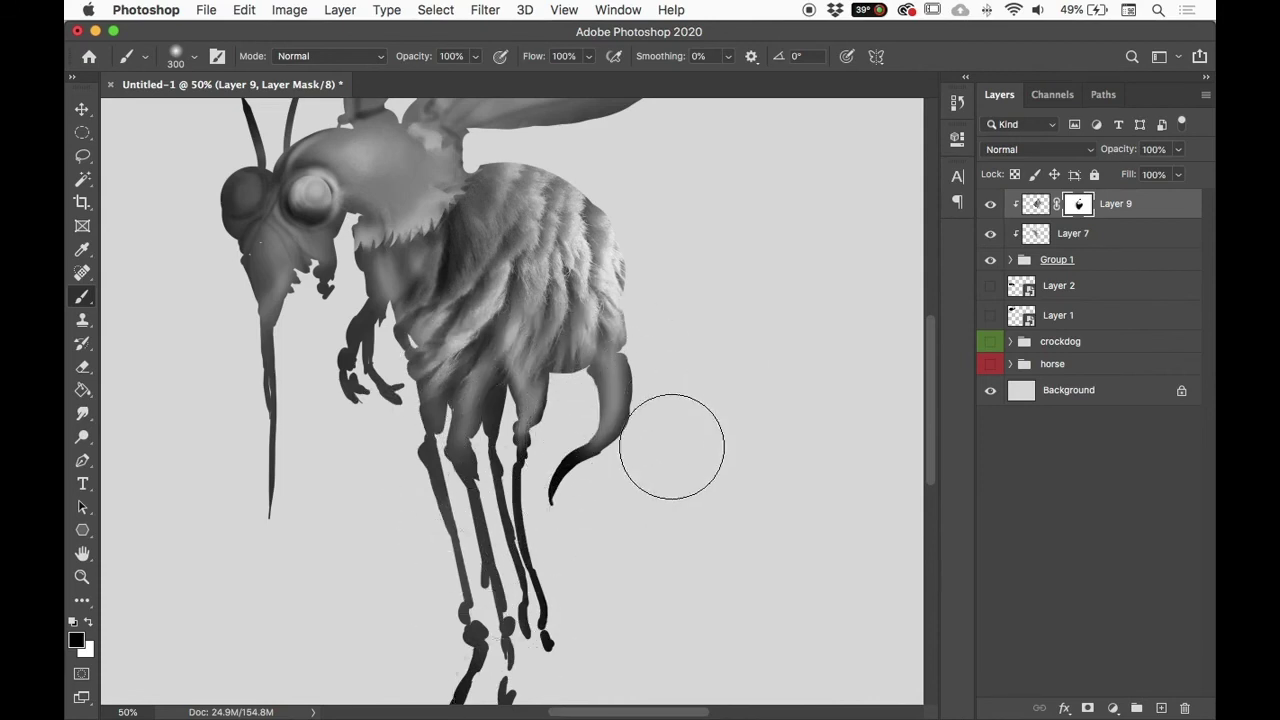
# Step: Release the clipping mask on the fur layer
pyautogui.scroll(5, 672, 446)
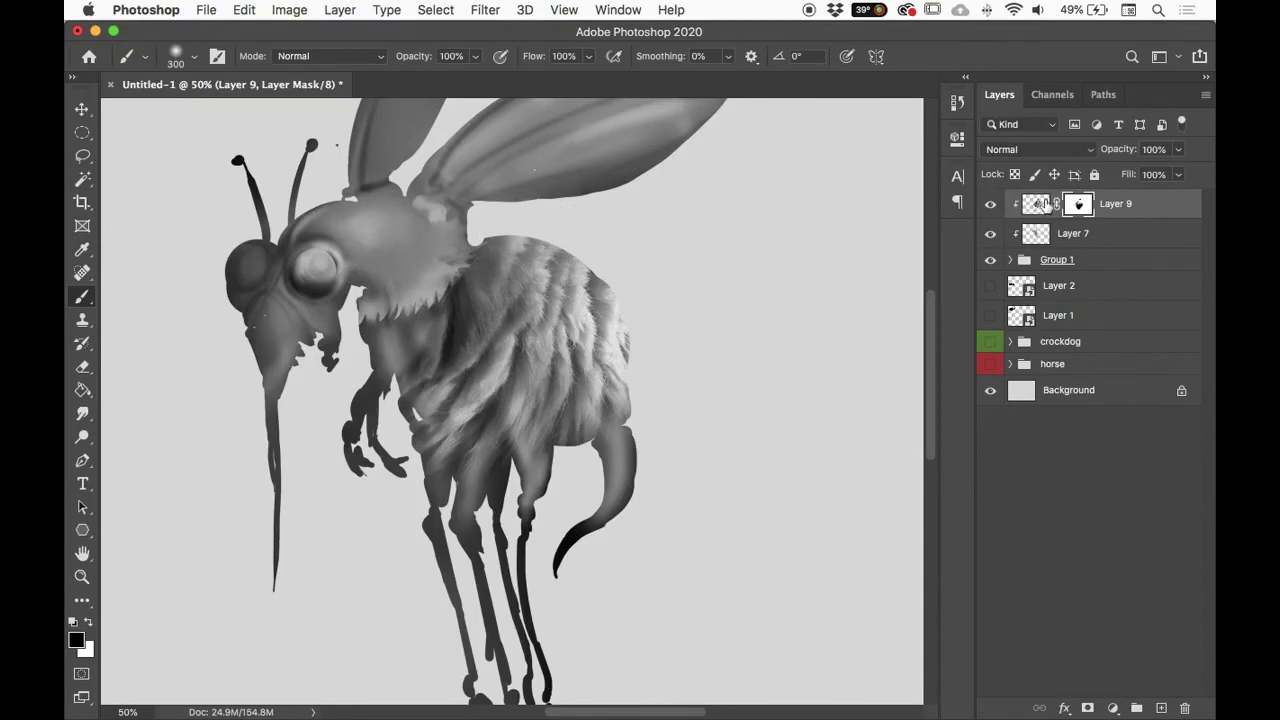
pyautogui.rightClick(1120, 212)
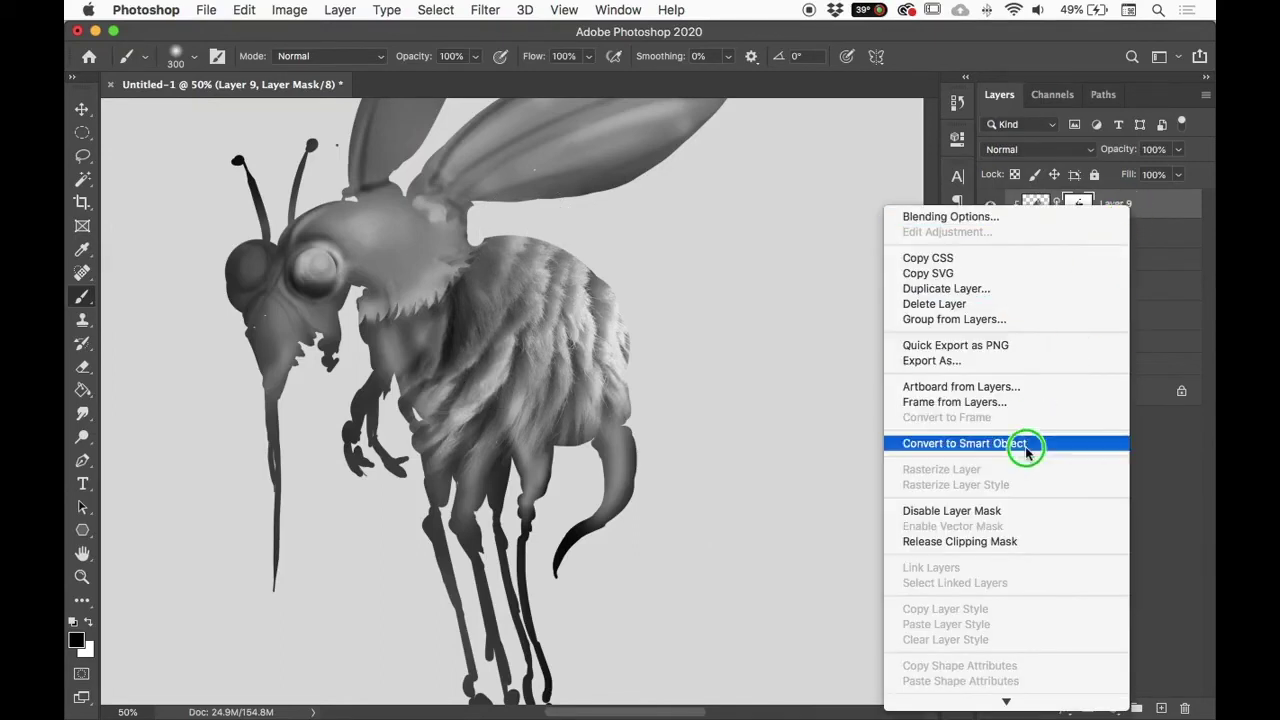
pyautogui.click(1001, 545)
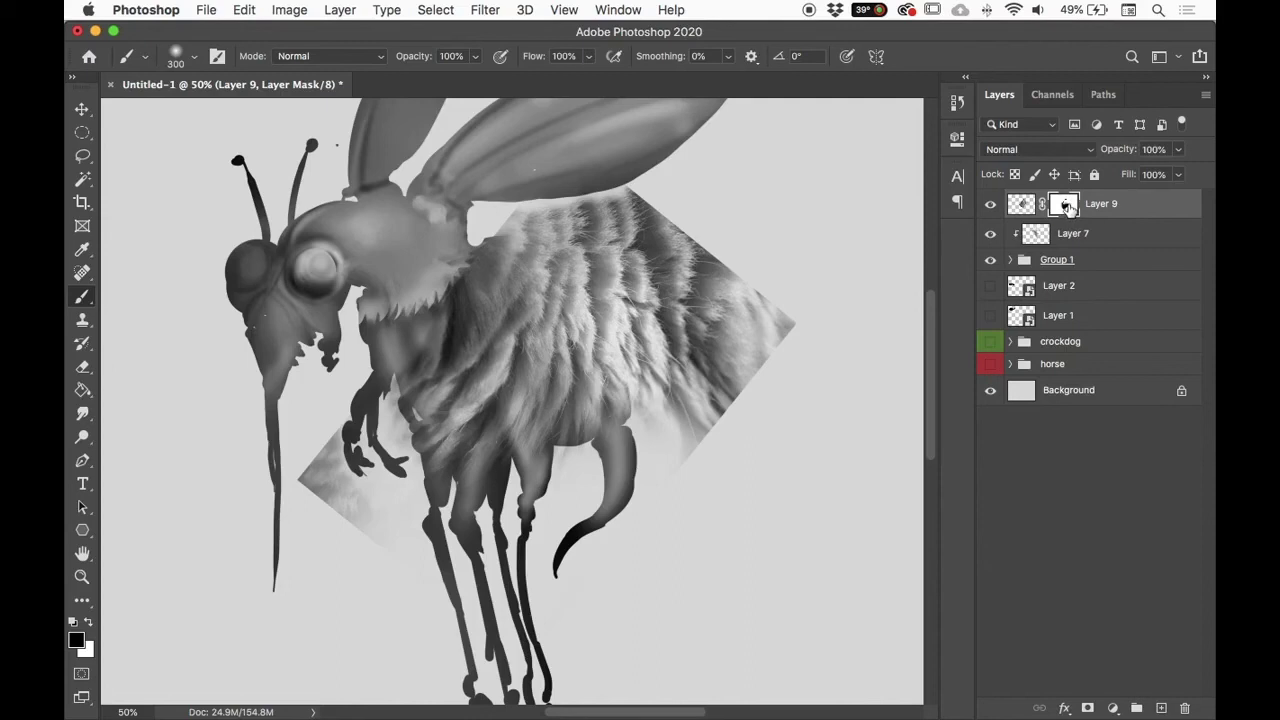
# Step: Disable the fur layer's mask to view the full texture, and enable the mask again
pyautogui.rightClick(1066, 205)
pyautogui.click(1055, 210)
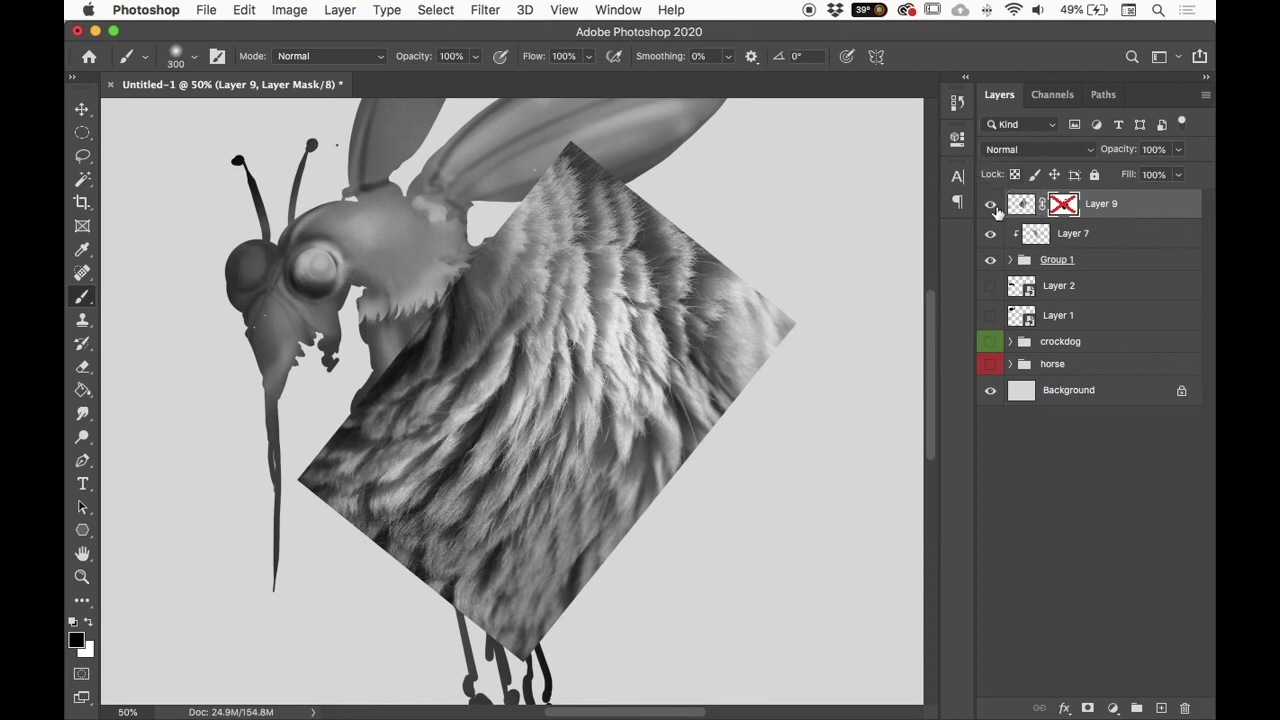
pyautogui.press('super+minus')
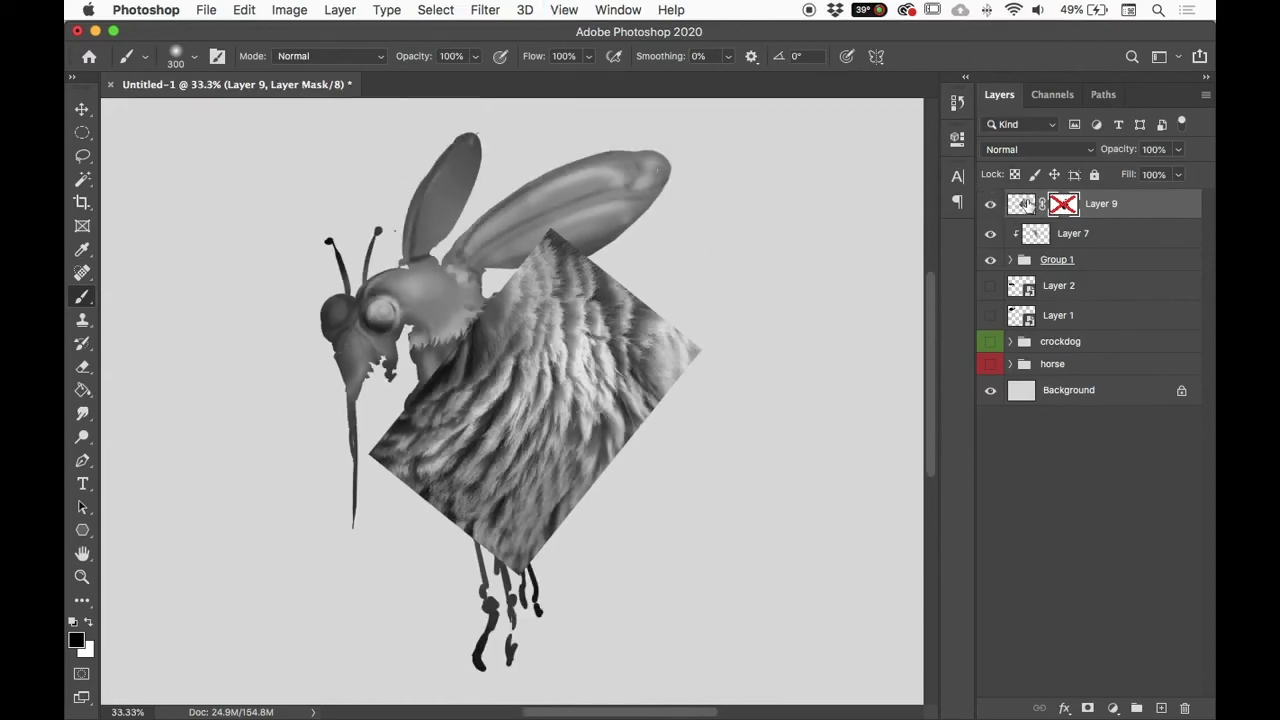
pyautogui.keyDown('shift'); pyautogui.click(1065, 200); pyautogui.keyUp('shift')
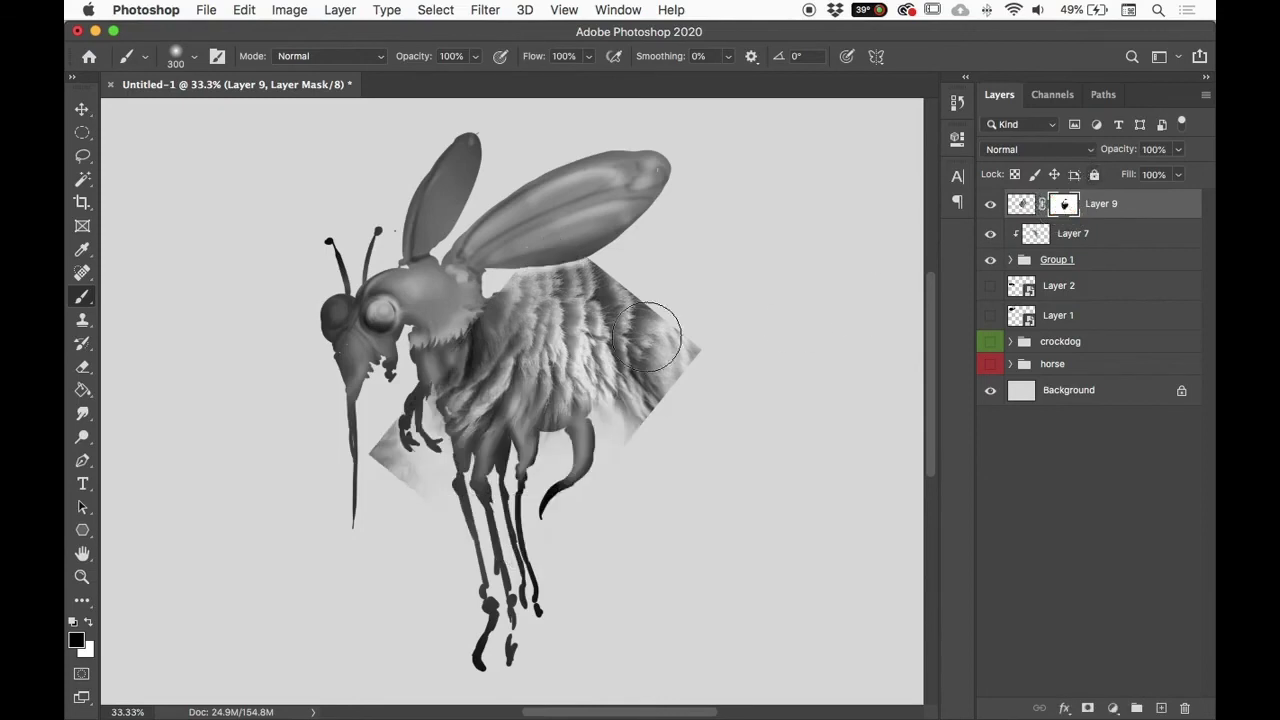
# Step: Outline the excess fur below the belly and around the legs with the Polygonal Lasso, and delete it from the layer's image
pyautogui.press('l')
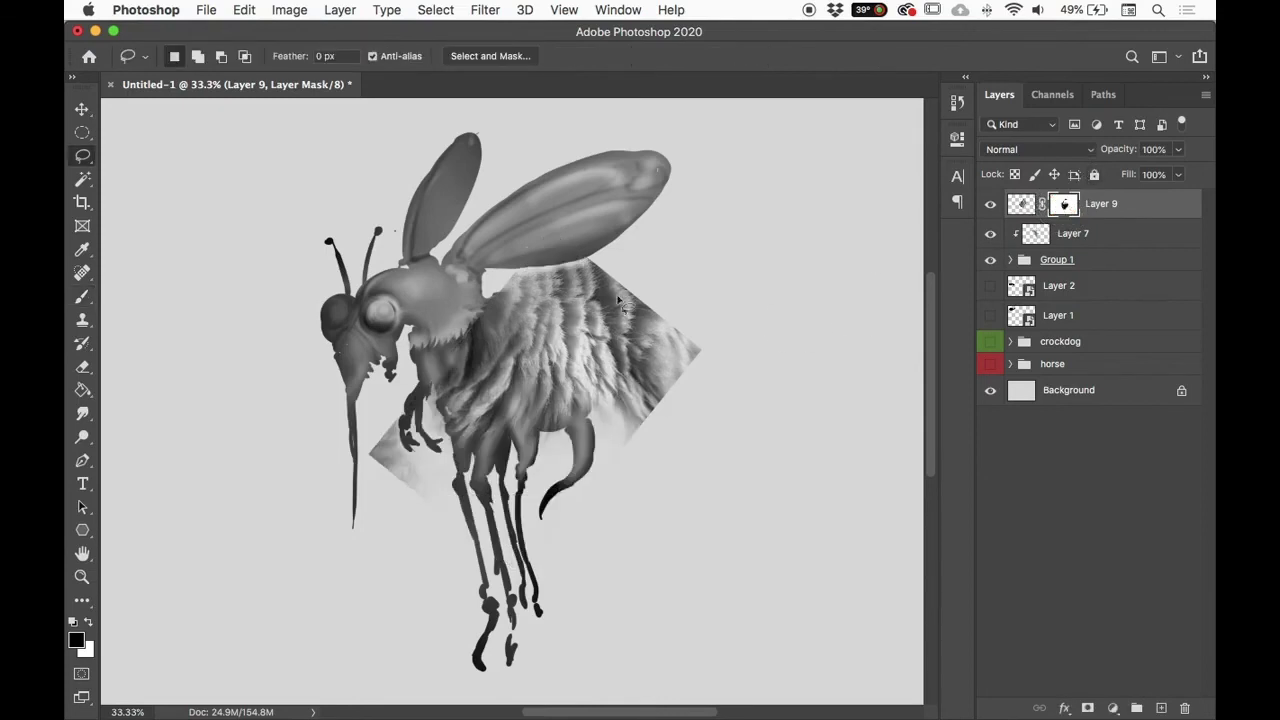
pyautogui.hotkey('shift', 'l')
pyautogui.click(403, 393)
pyautogui.click(531, 524)
pyautogui.click(617, 572)
pyautogui.click(508, 663)
pyautogui.click(280, 503)
pyautogui.click(377, 380)
pyautogui.press('super+BackSpace')
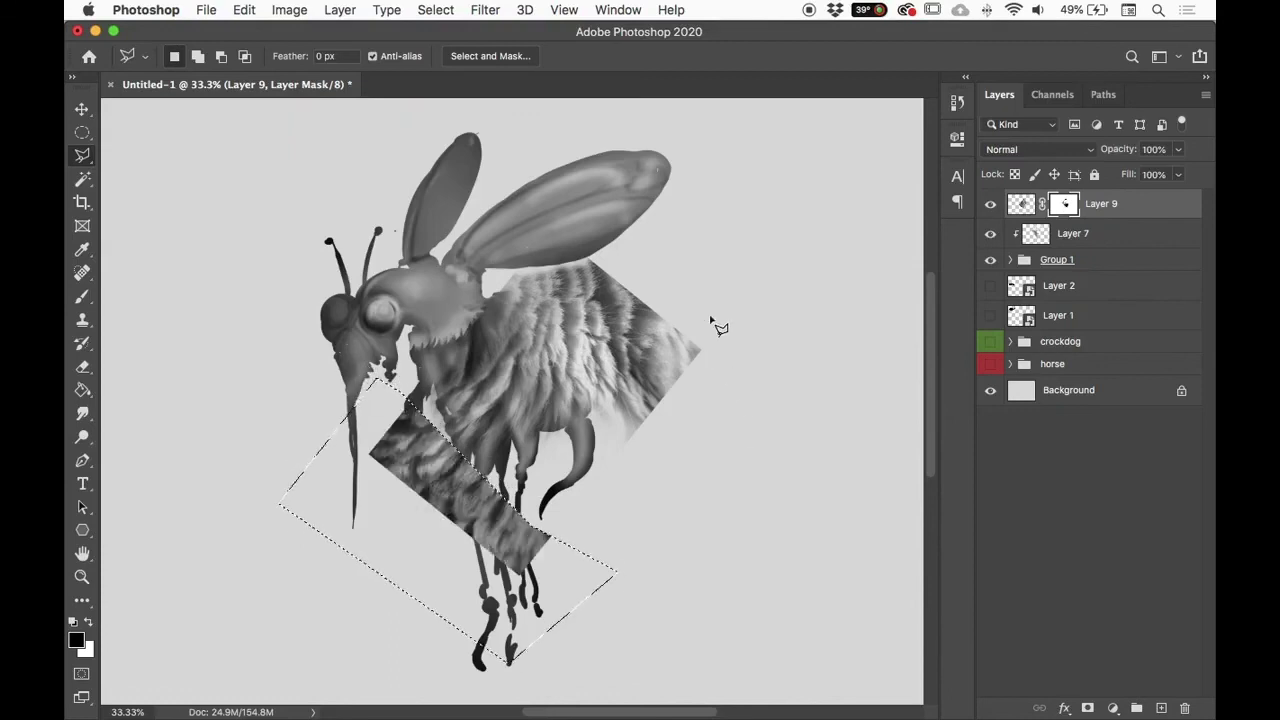
pyautogui.hotkey('alt', 'BackSpace')
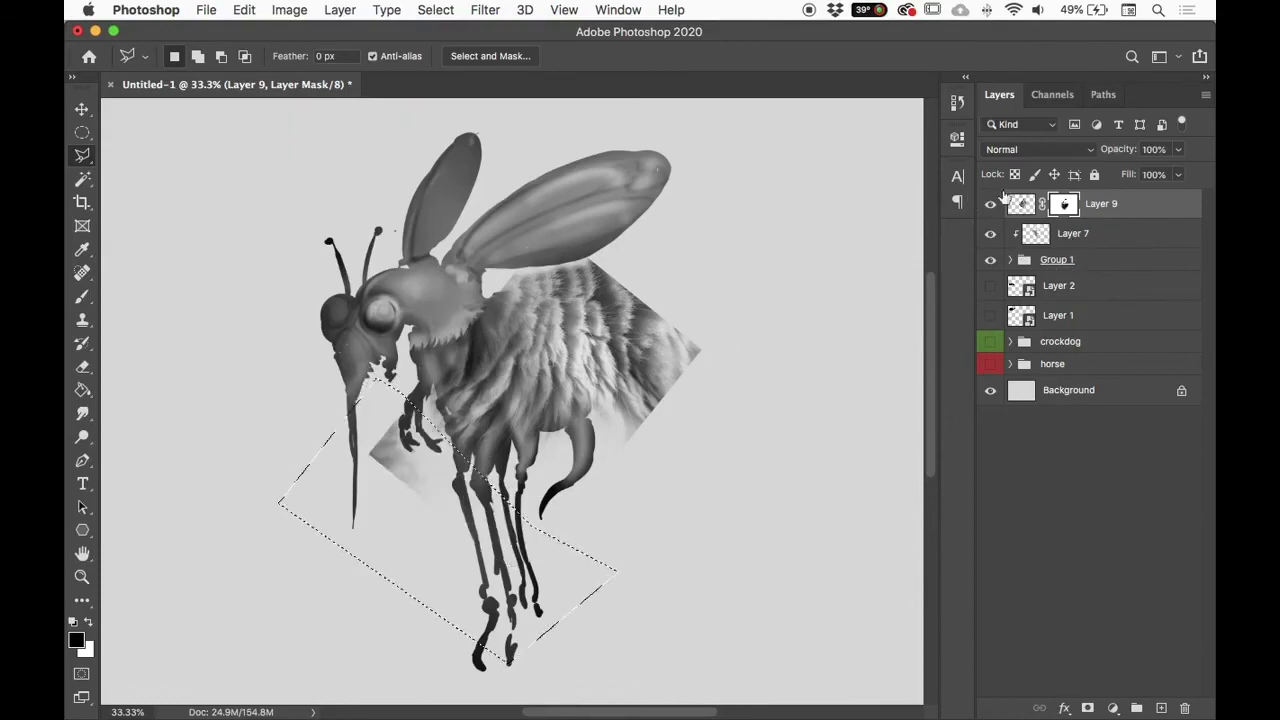
pyautogui.click(1020, 204)
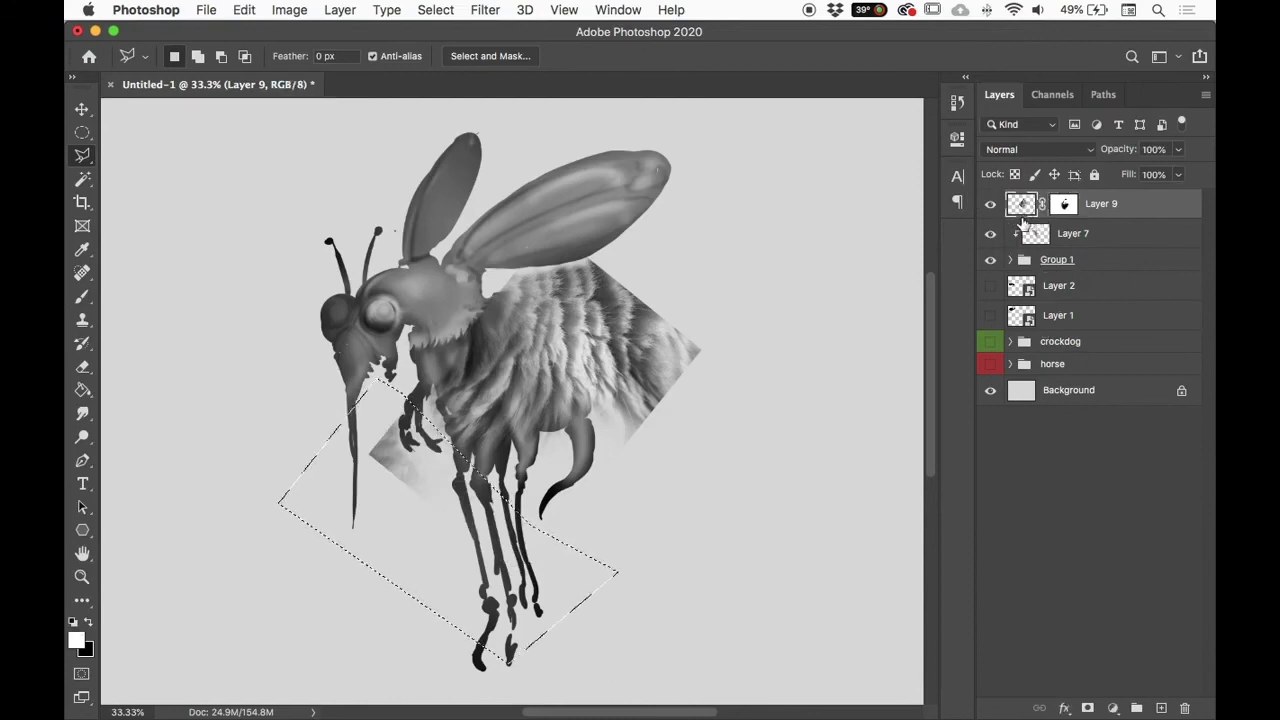
# Step: Outline the excess fur above and behind the abdomen with the Polygonal Lasso, and delete it from the layer's image
pyautogui.click(498, 257)
pyautogui.click(711, 410)
pyautogui.click(763, 362)
pyautogui.click(770, 297)
pyautogui.click(576, 169)
pyautogui.doubleClick(510, 200)
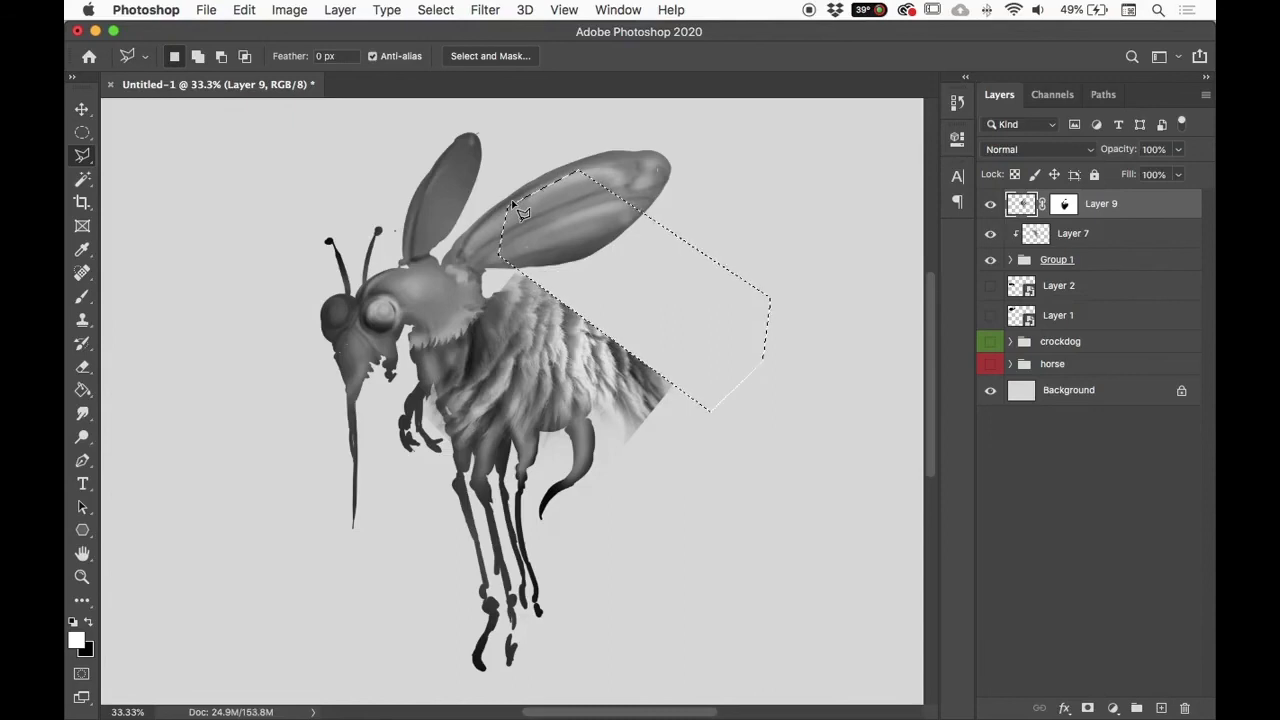
# Step: Draw elliptical and rectangular marquee selections around the abdomen fur, and clear the selection
pyautogui.press('m')
pyautogui.moveTo(413, 292); pyautogui.dragTo(656, 490)
pyautogui.scroll(10, 648, 469)
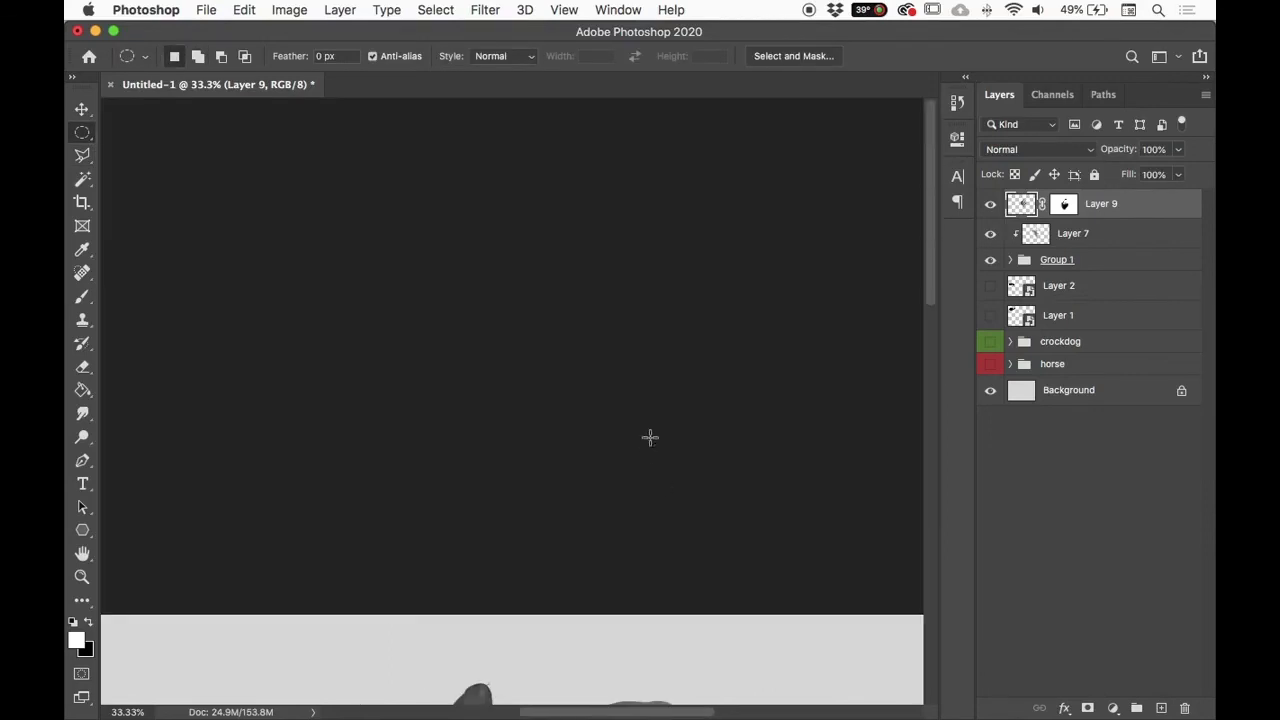
pyautogui.press('super+0')
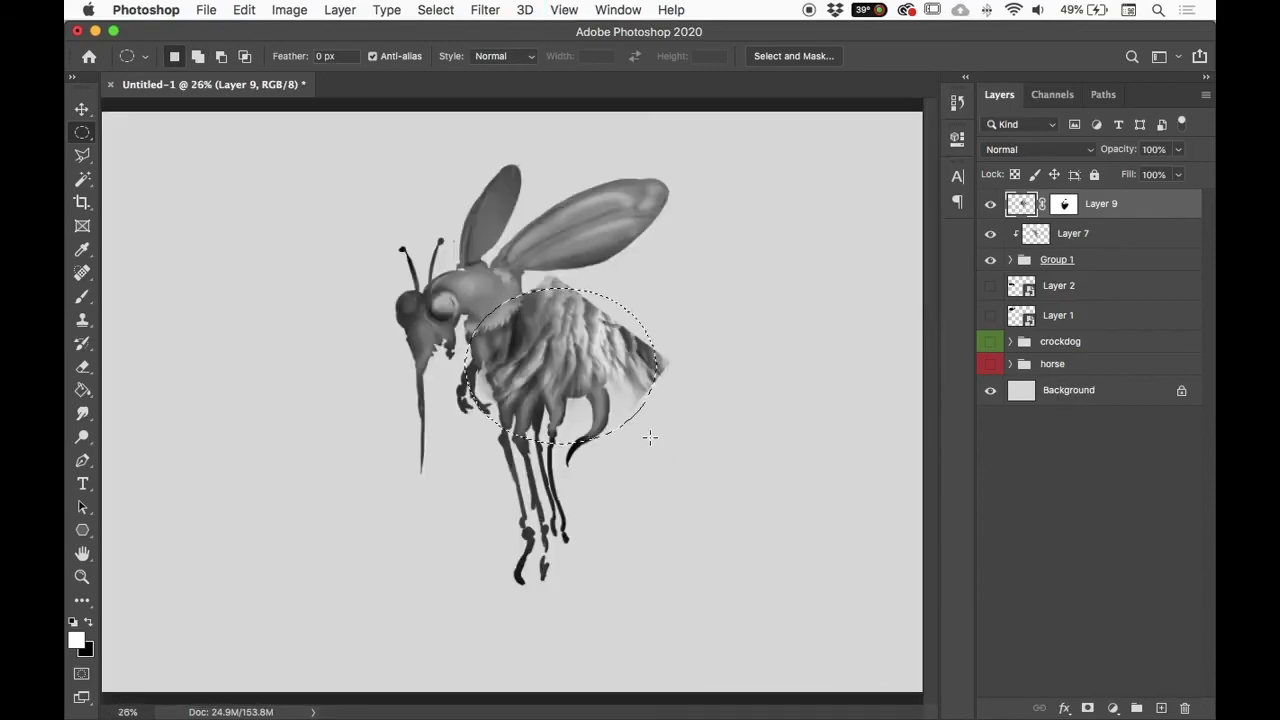
pyautogui.moveTo(472, 277); pyautogui.dragTo(630, 440)
pyautogui.hotkey('shift', 'm')
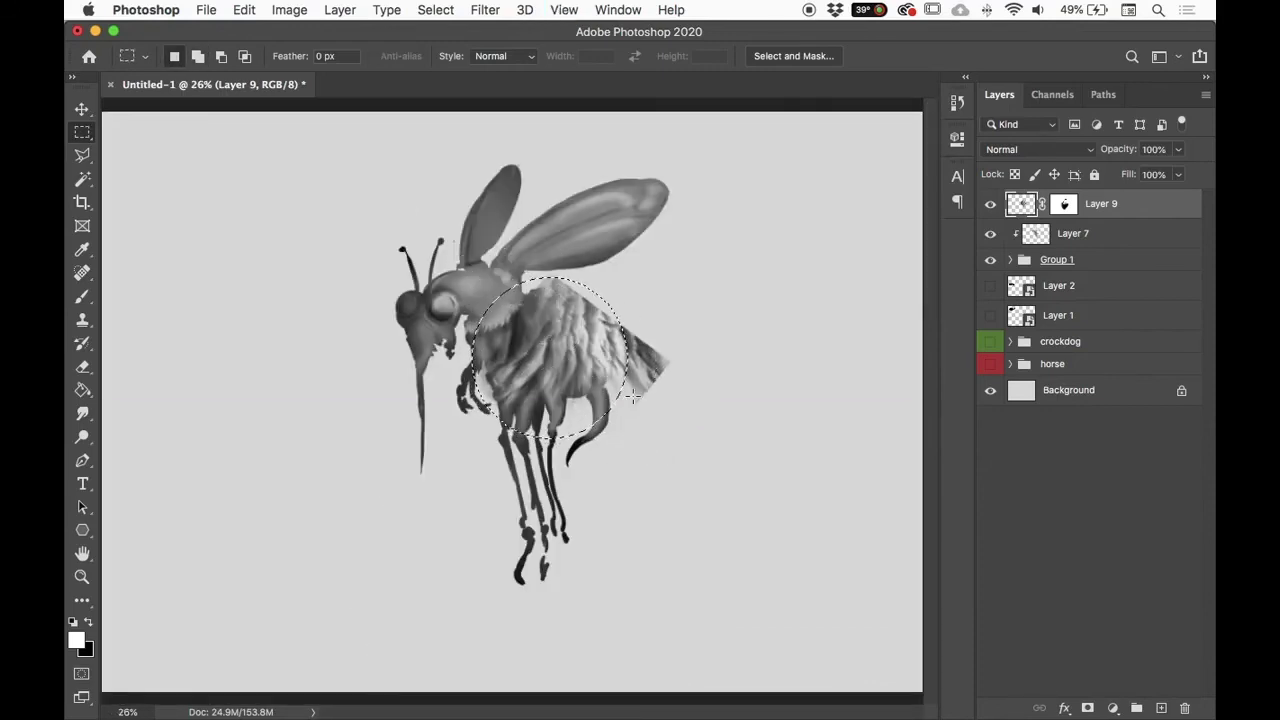
pyautogui.rightClick(470, 272)
pyautogui.click(476, 250)
pyautogui.moveTo(458, 287); pyautogui.dragTo(643, 446)
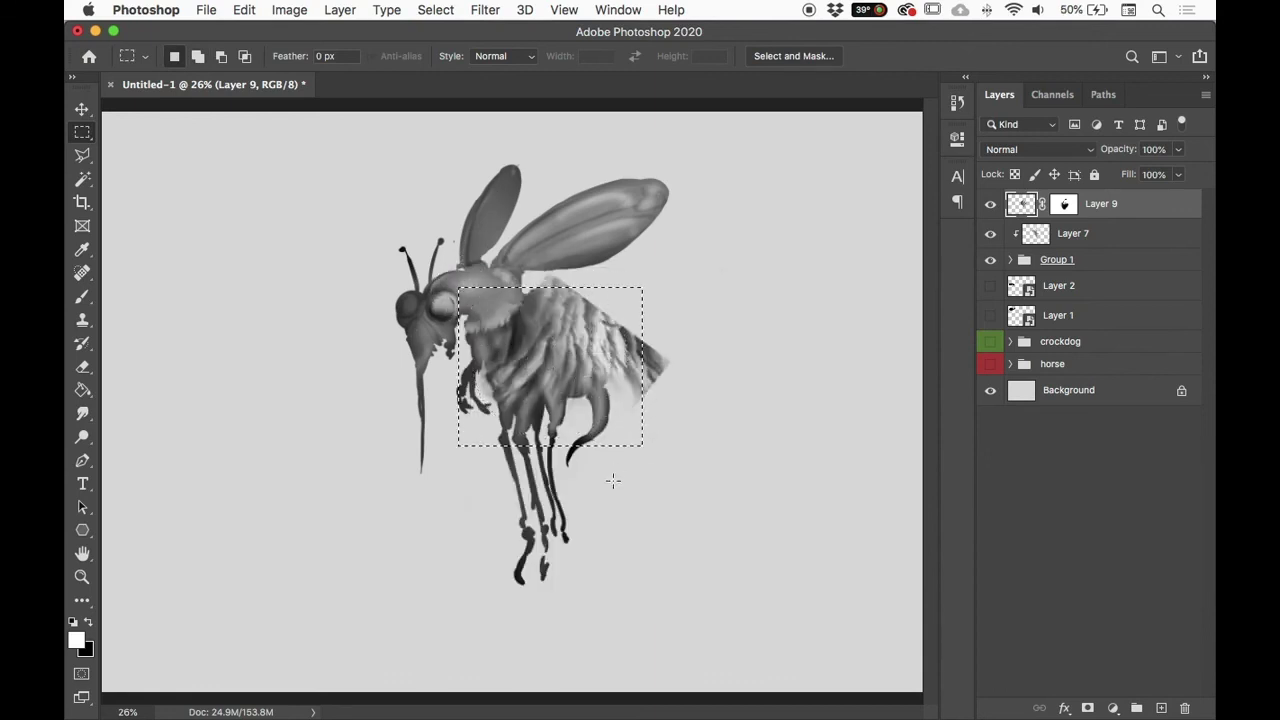
pyautogui.click(556, 510)
# Step: Clip the fur layer, Layer 9, to the creature's group beneath it with a clipping mask
pyautogui.click(1066, 206)
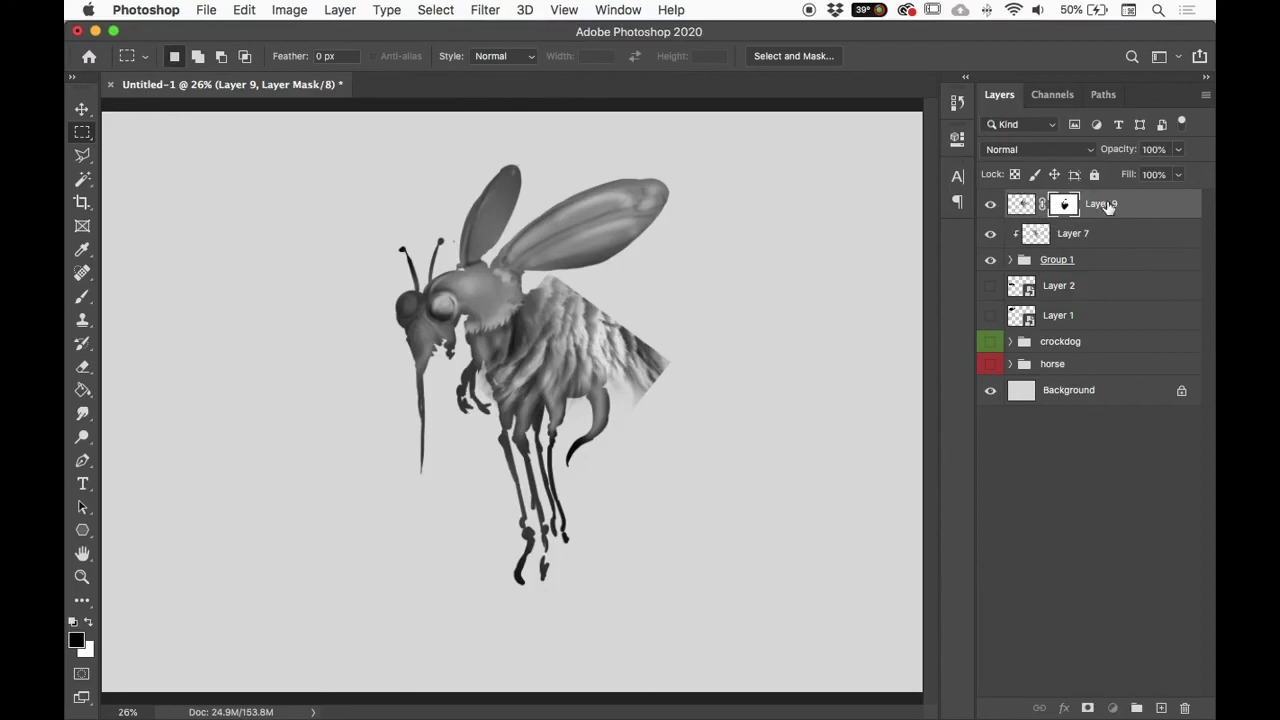
pyautogui.rightClick(1115, 207)
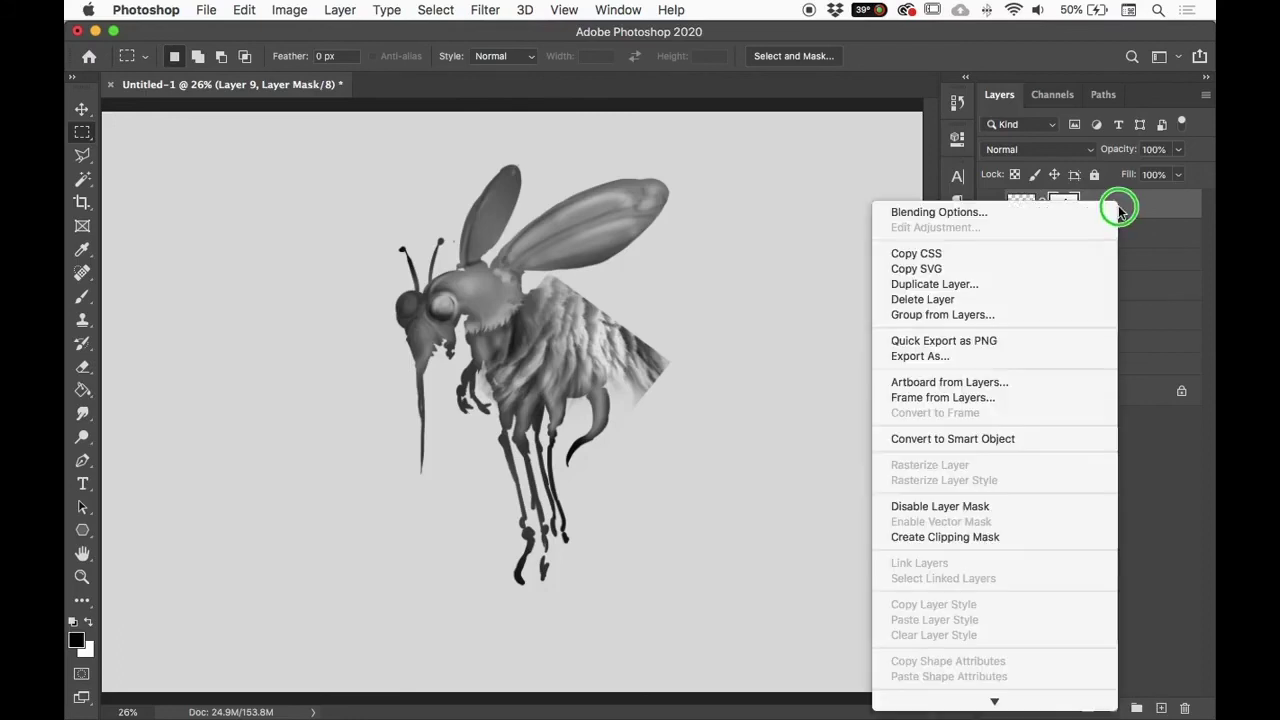
pyautogui.click(1023, 537)
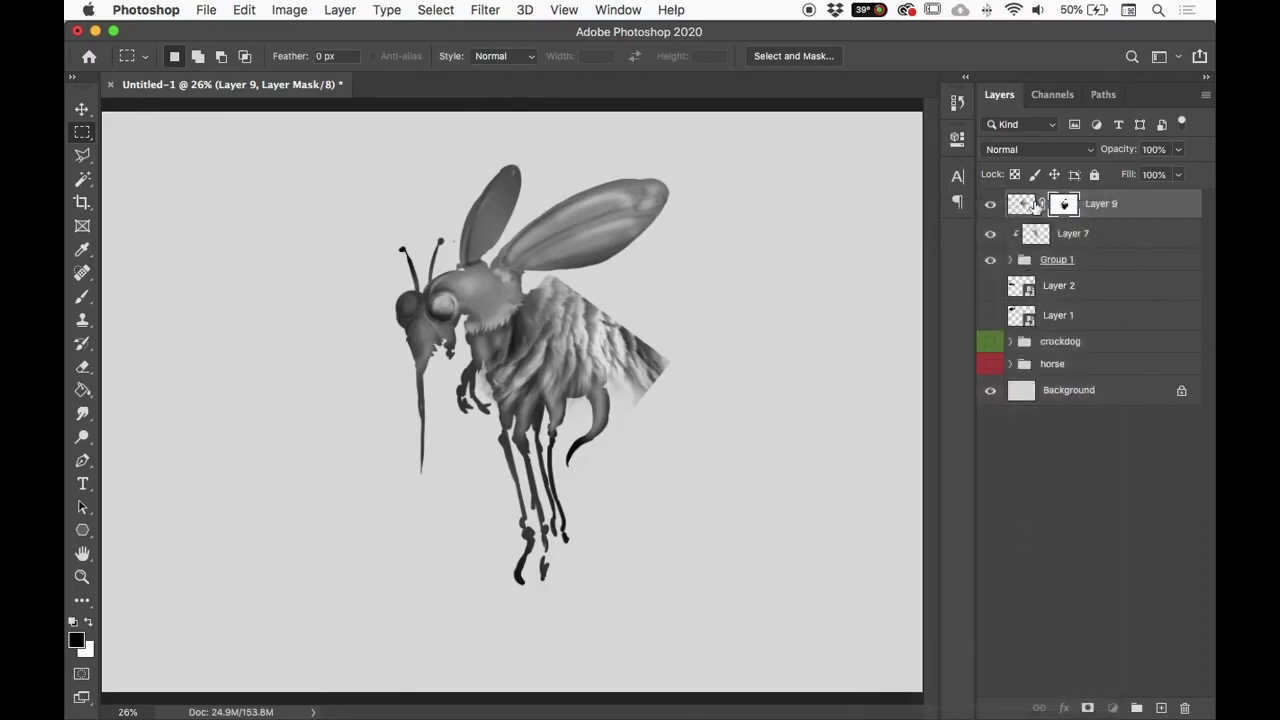
pyautogui.rightClick(1122, 204)
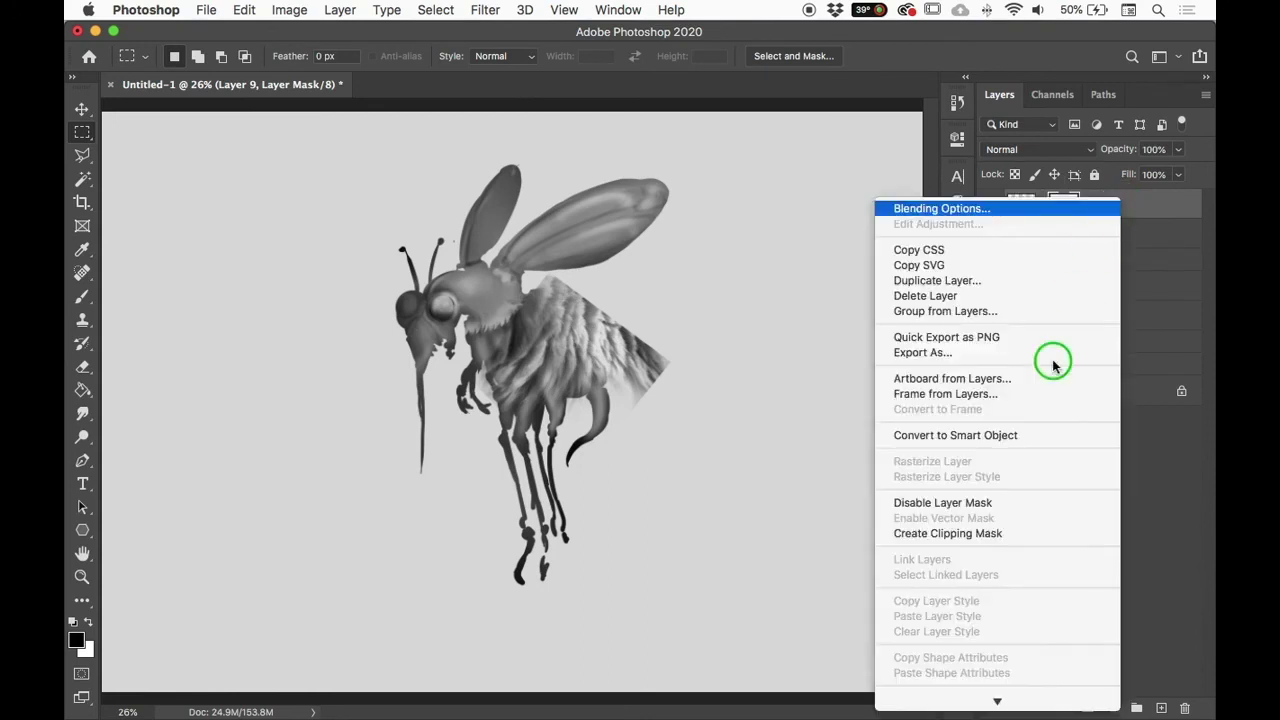
pyautogui.click(1005, 531)
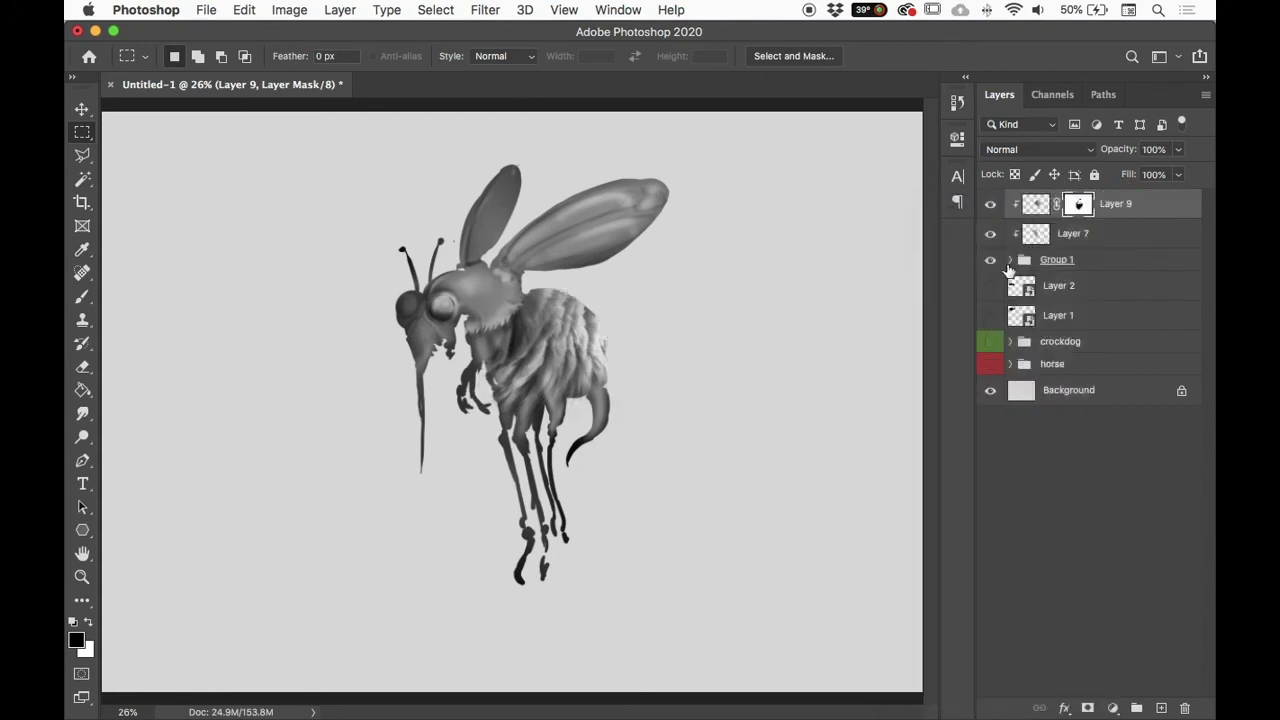
pyautogui.press('super+equal')
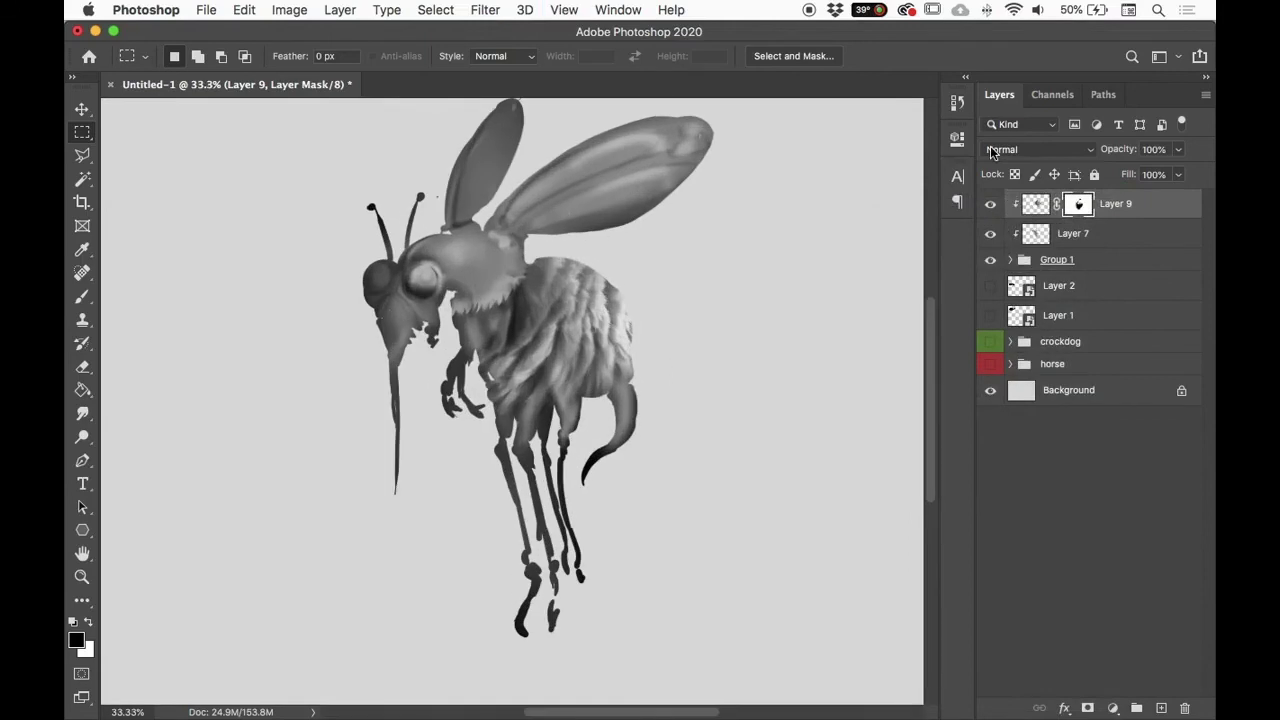
pyautogui.rightClick(1078, 207)
pyautogui.click(1064, 214)
pyautogui.keyDown('shift'); pyautogui.click(1074, 206); pyautogui.keyUp('shift')
pyautogui.click(1035, 204)
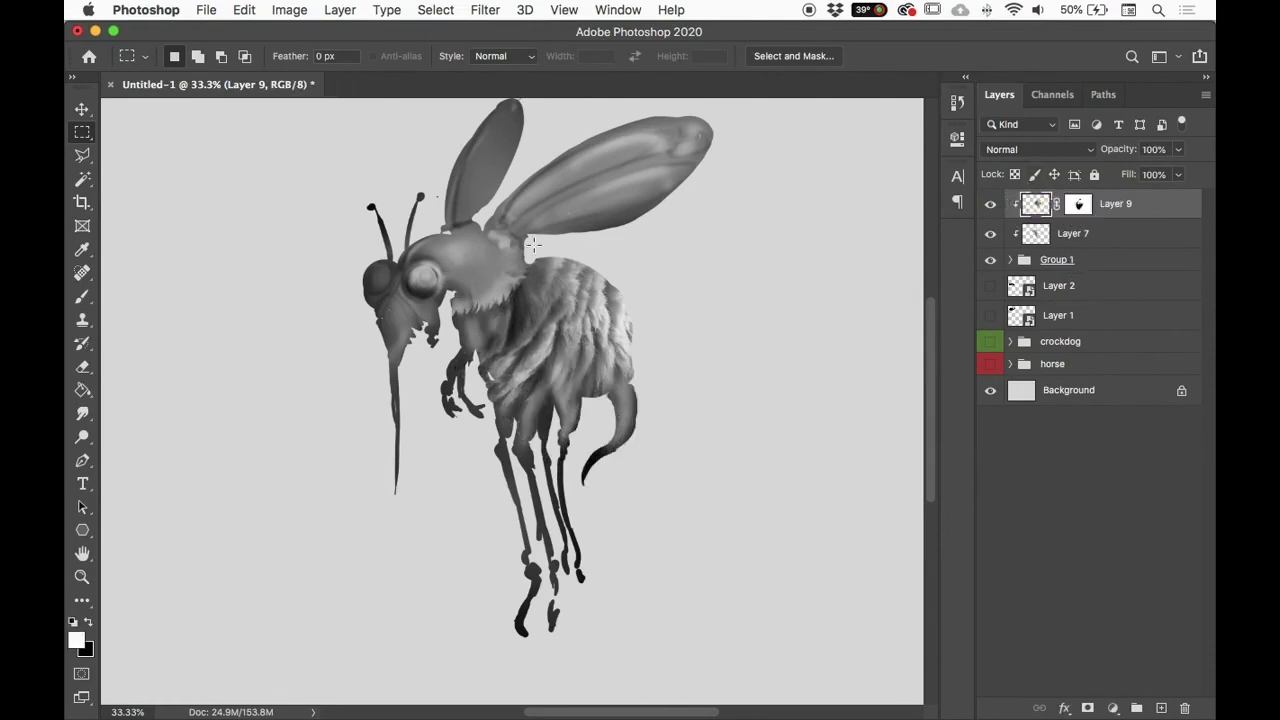
pyautogui.press('super+plus')
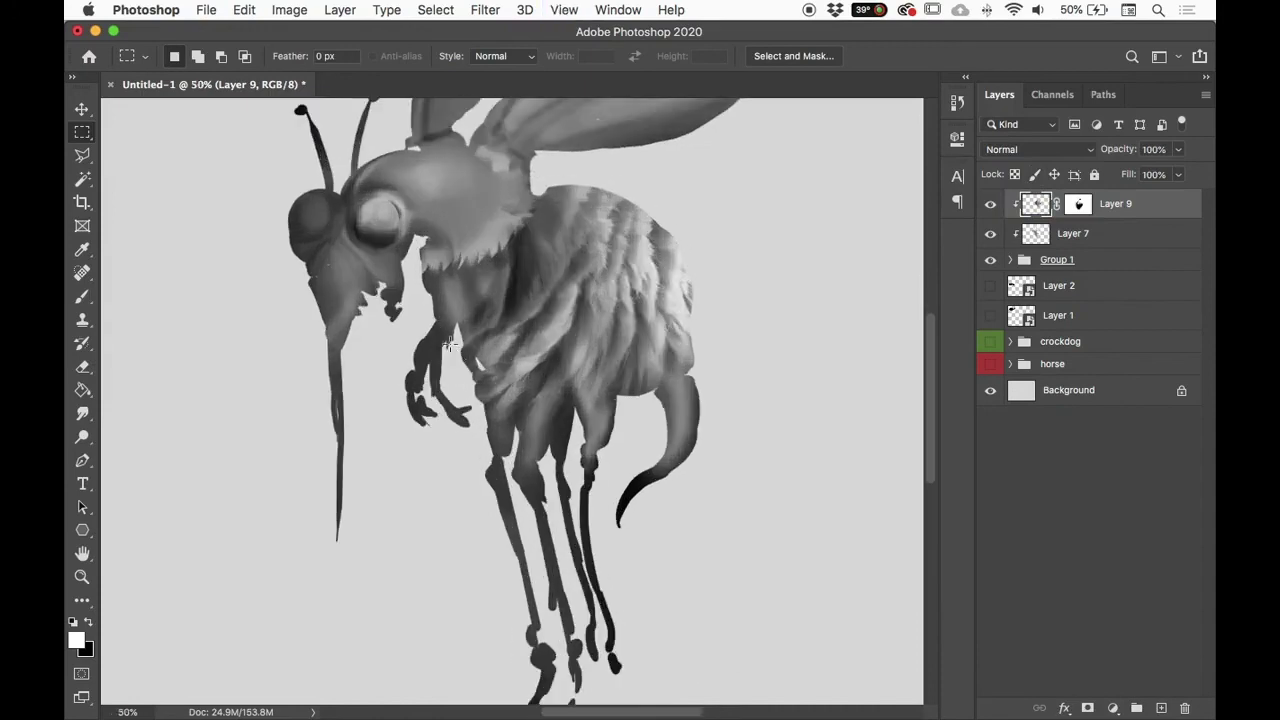
pyautogui.click(1079, 205)
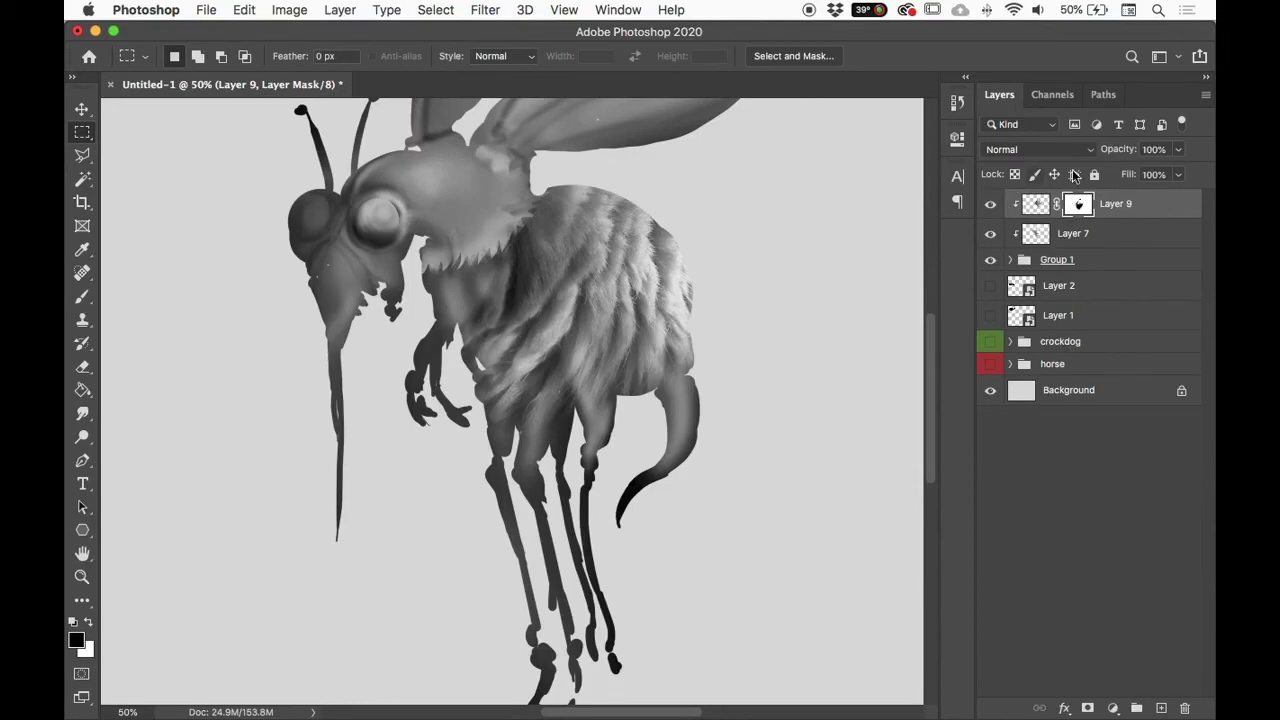
pyautogui.rightClick(1082, 206)
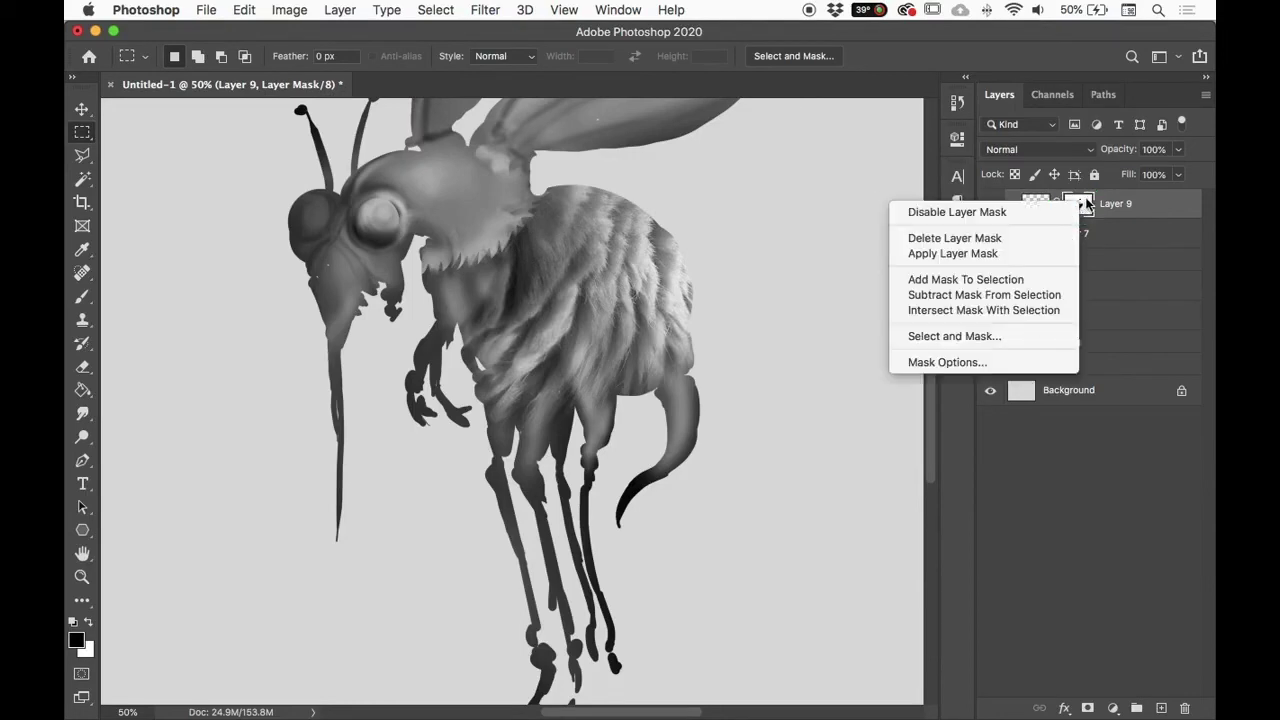
pyautogui.click(1085, 205)
pyautogui.doubleClick(1079, 205)
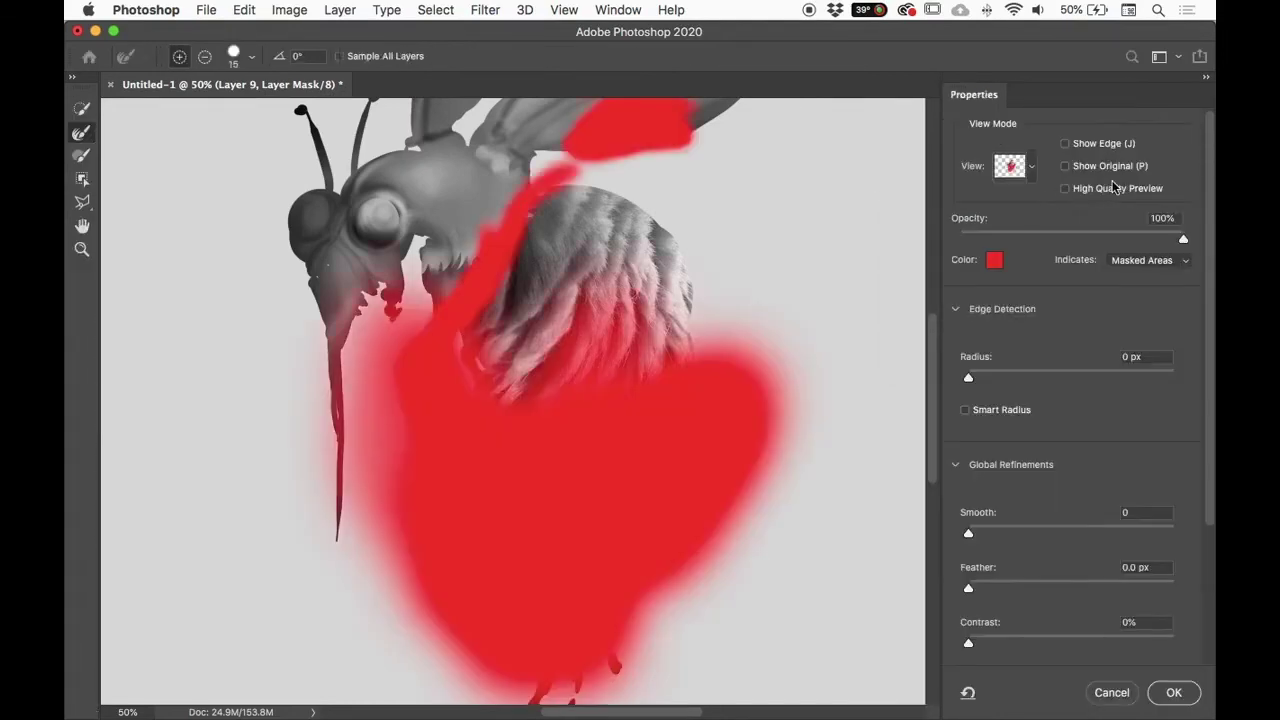
pyautogui.click(1108, 690)
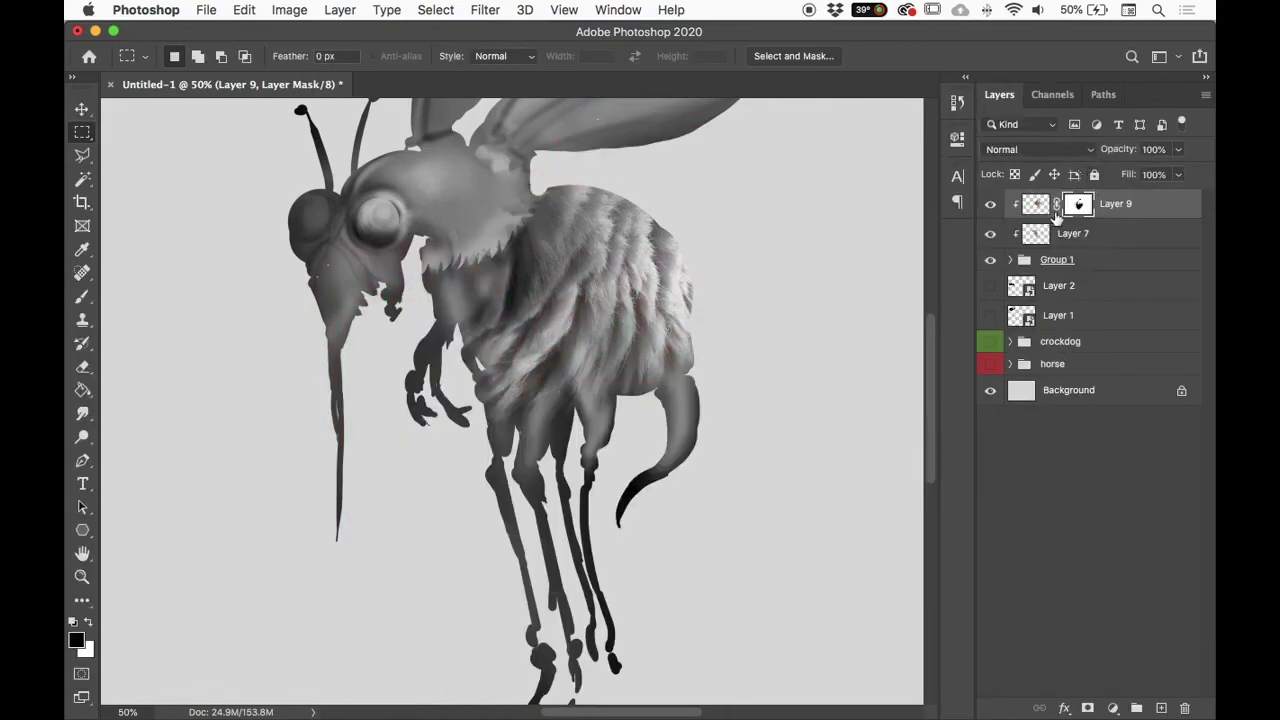
# Step: Unlink Layer 9's fur image from its layer mask, and make the image active instead of the mask
pyautogui.click(1040, 206)
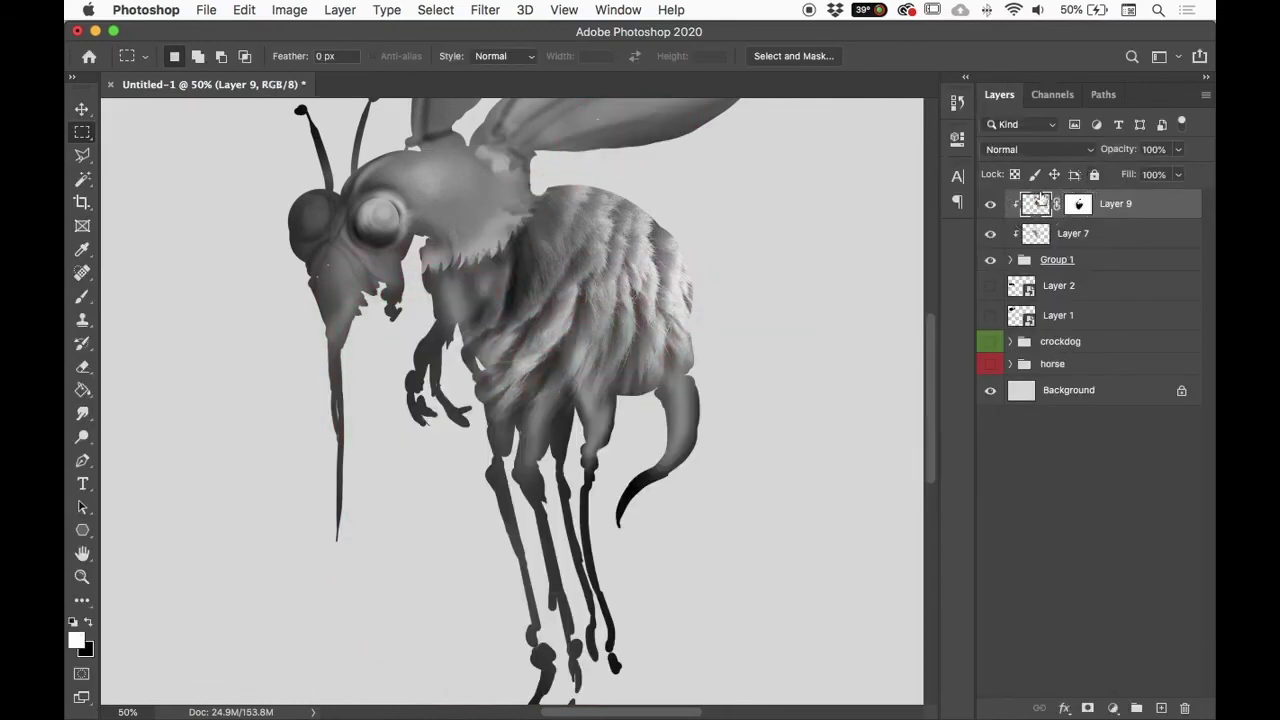
pyautogui.click(1080, 206)
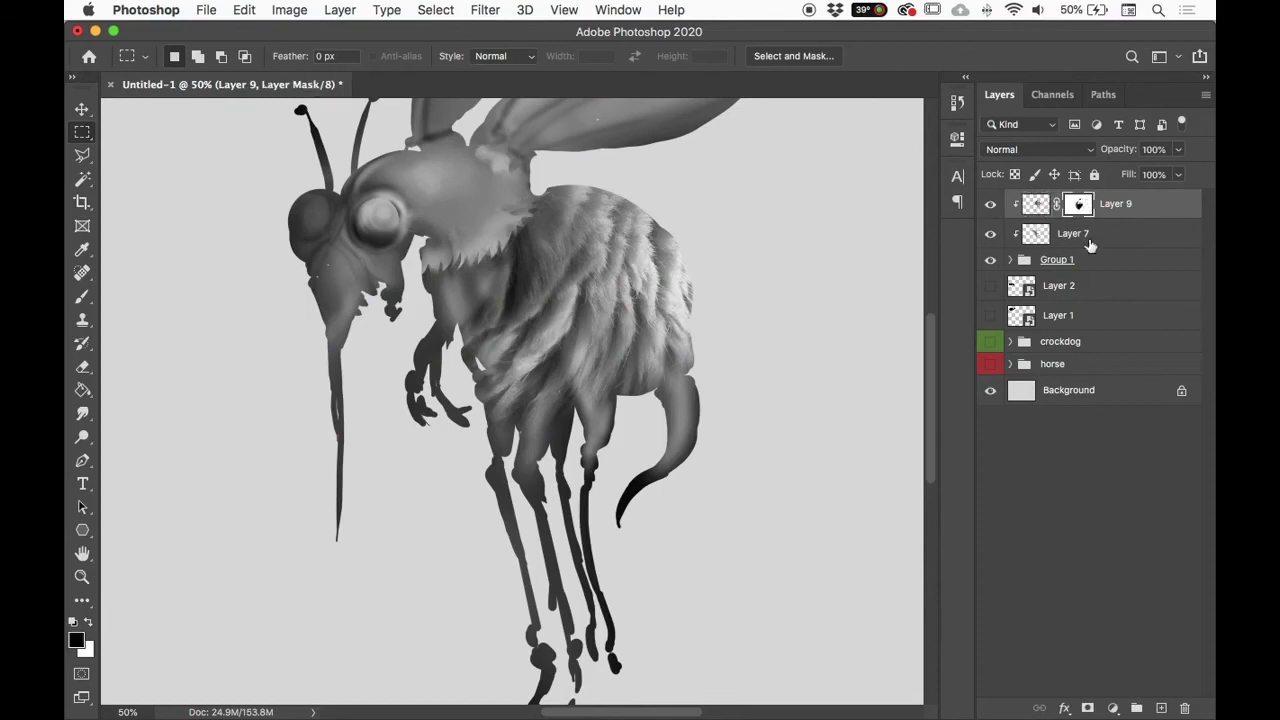
pyautogui.click(1058, 206)
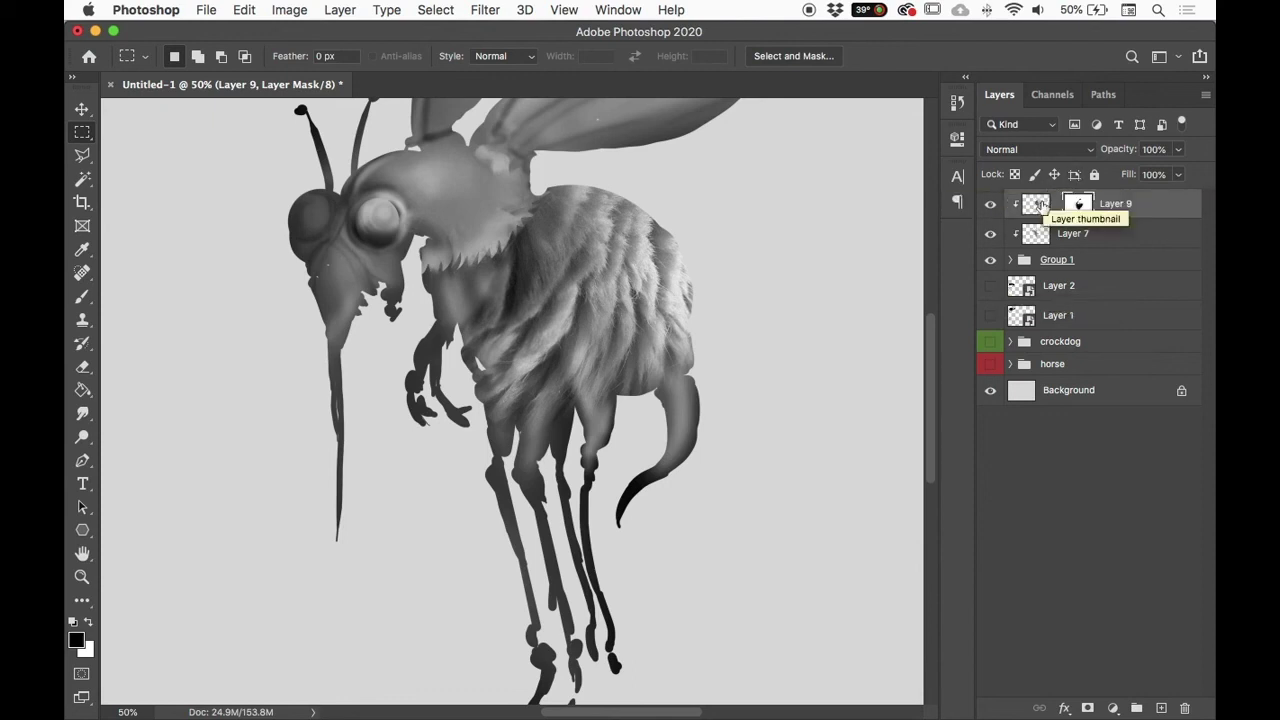
pyautogui.click(1036, 205)
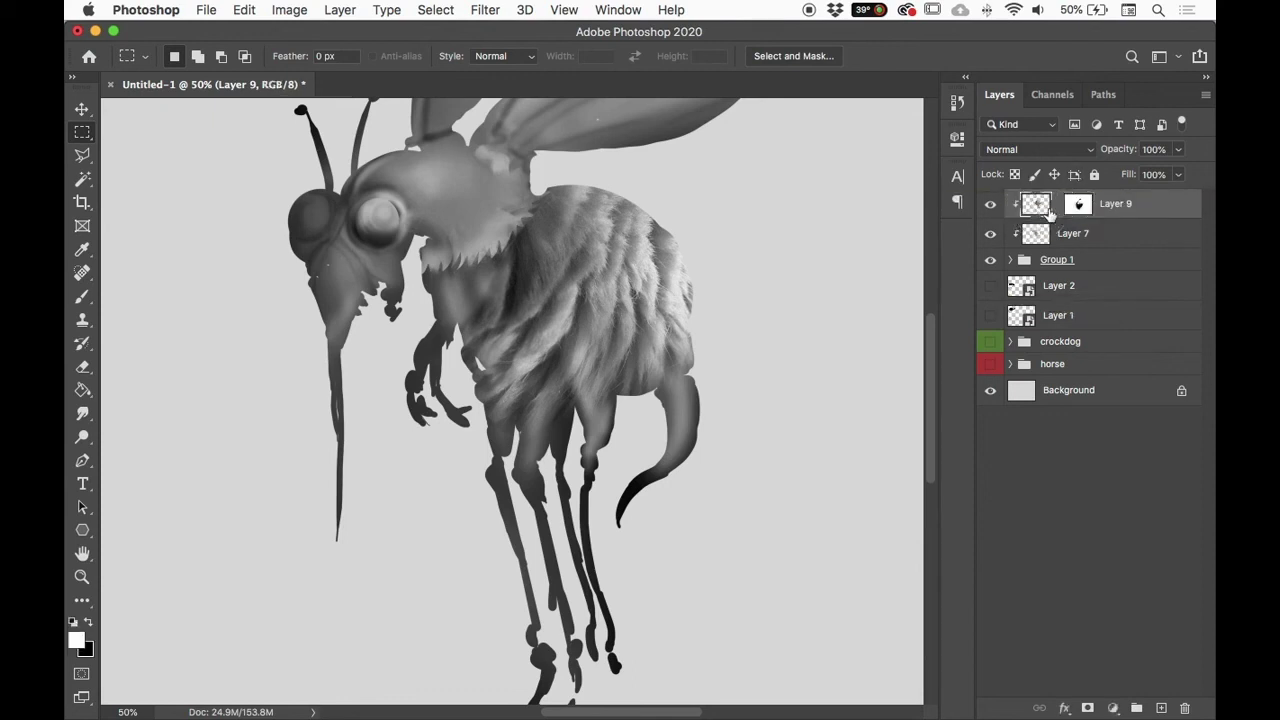
# Step: Warp the fur image on a 3 x 3 grid, pulling its upper corners inward and arching its top edge over the abdomen
pyautogui.press('super+t')
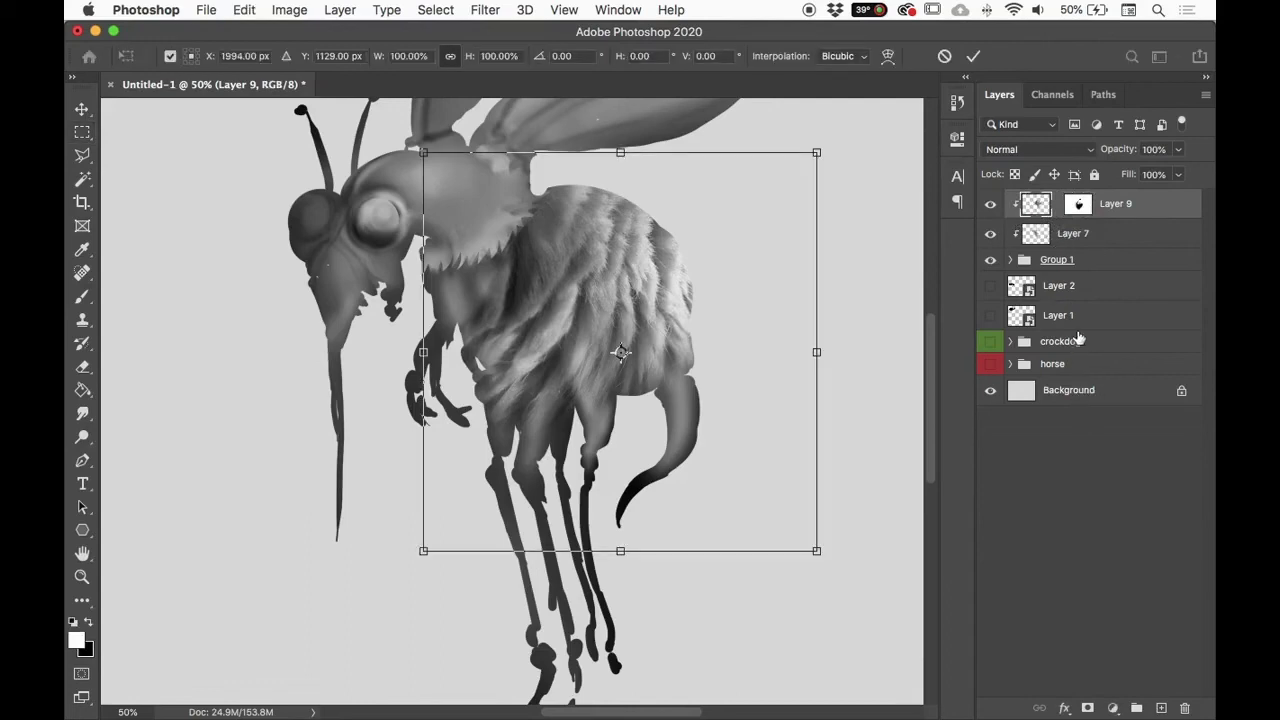
pyautogui.rightClick(625, 301)
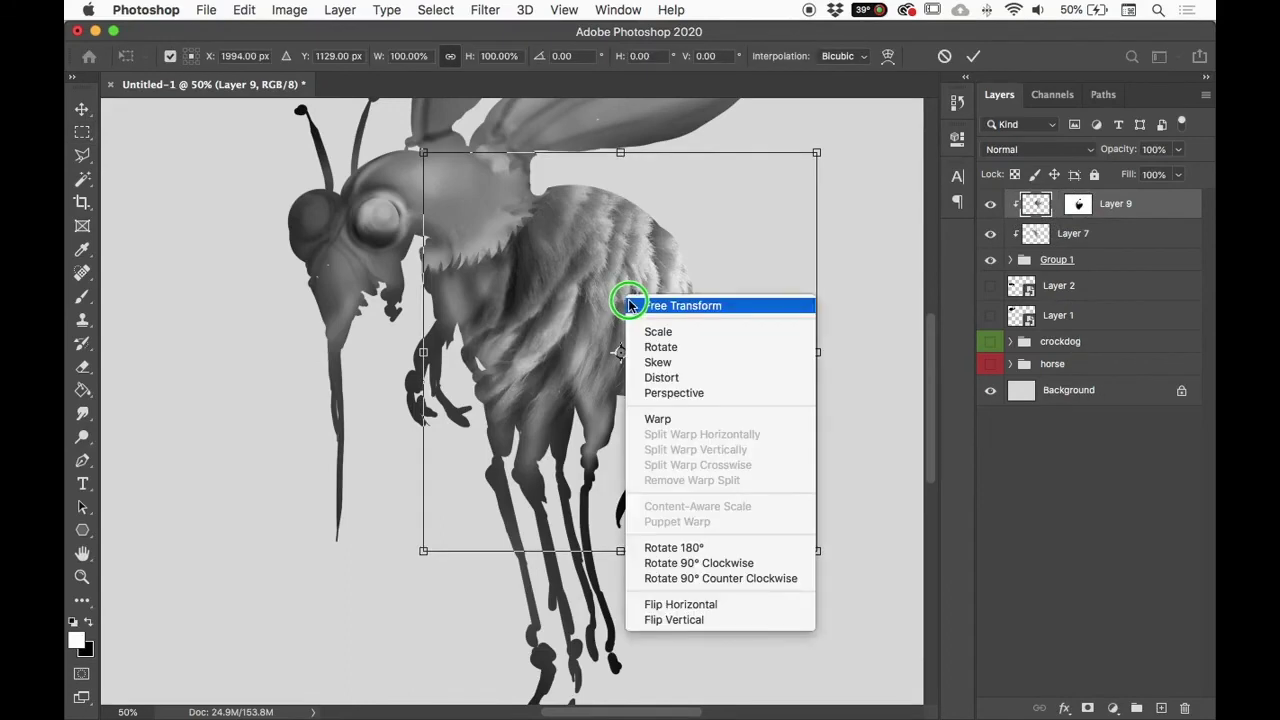
pyautogui.click(689, 424)
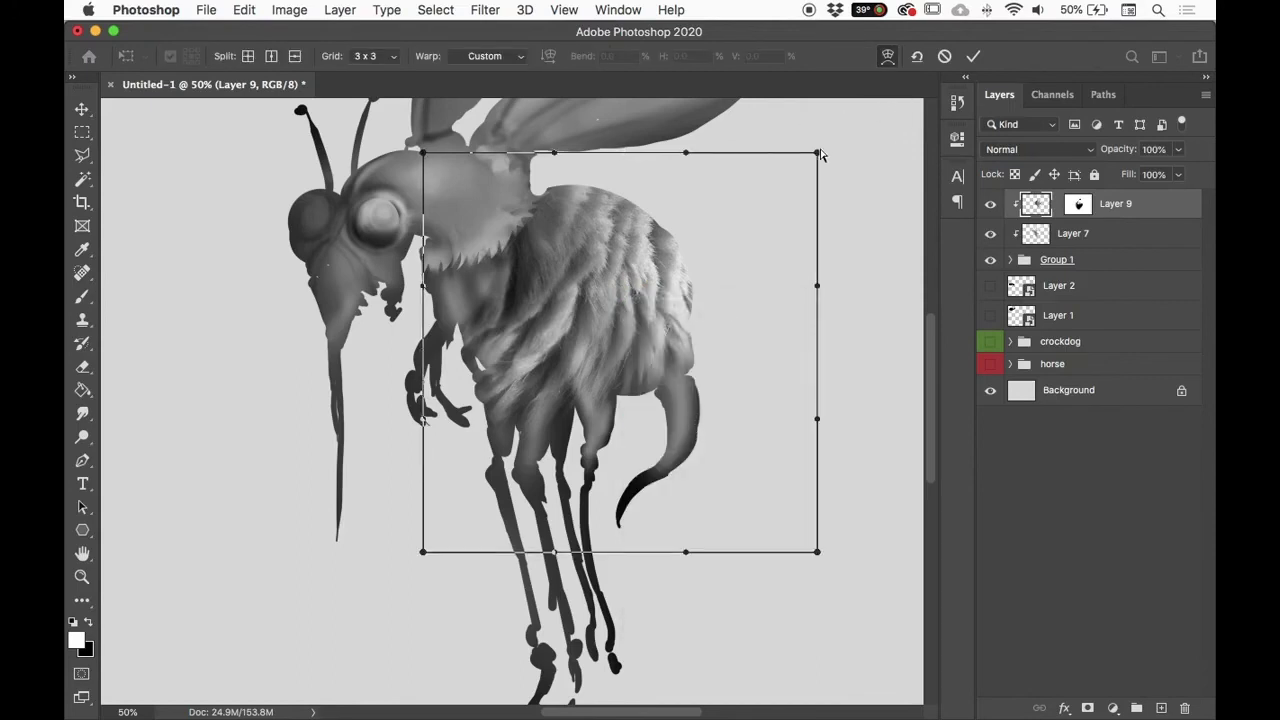
pyautogui.moveTo(817, 157); pyautogui.dragTo(749, 190)
pyautogui.moveTo(686, 155); pyautogui.dragTo(686, 202)
pyautogui.moveTo(423, 152); pyautogui.dragTo(450, 215)
pyautogui.moveTo(536, 242); pyautogui.dragTo(522, 200)
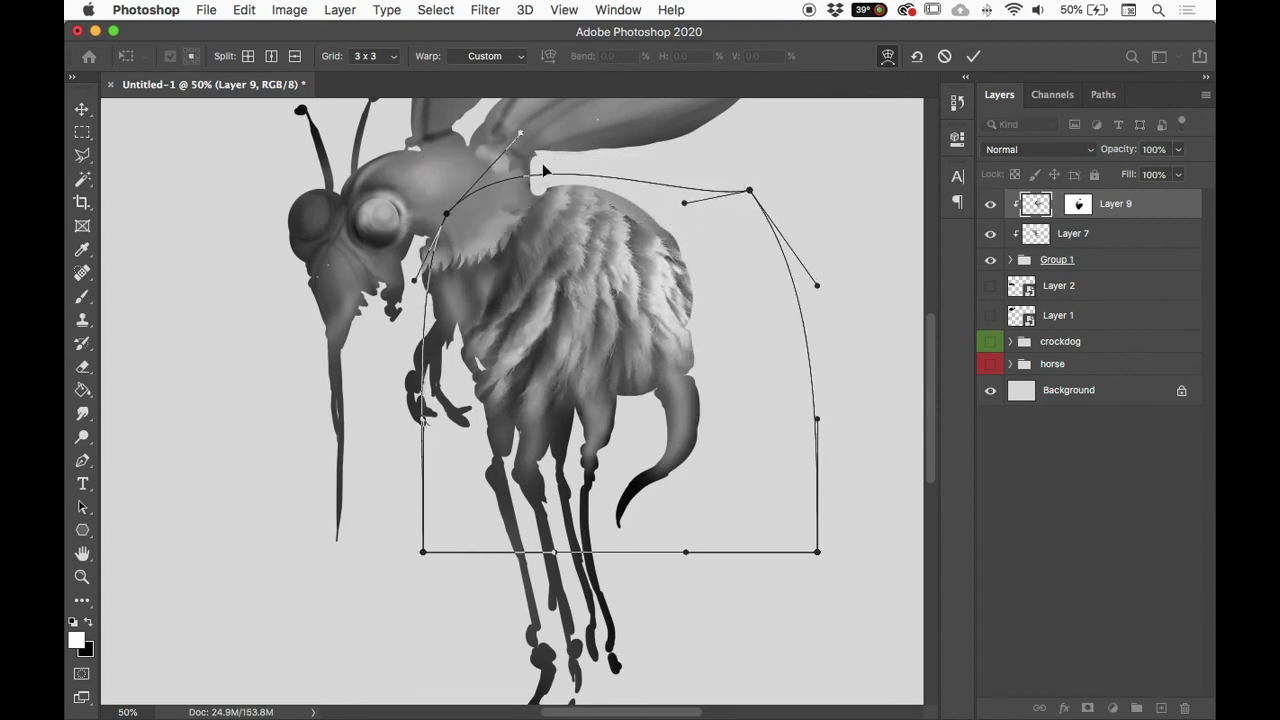
pyautogui.moveTo(641, 207); pyautogui.dragTo(647, 181)
pyautogui.moveTo(749, 190); pyautogui.dragTo(767, 188)
pyautogui.moveTo(628, 343)
pyautogui.mouseDown()
pyautogui.moveTo(646, 351)
pyautogui.moveTo(640, 342)
pyautogui.mouseUp()
pyautogui.moveTo(525, 270); pyautogui.dragTo(560, 230)
pyautogui.moveTo(522, 129); pyautogui.dragTo(458, 127)
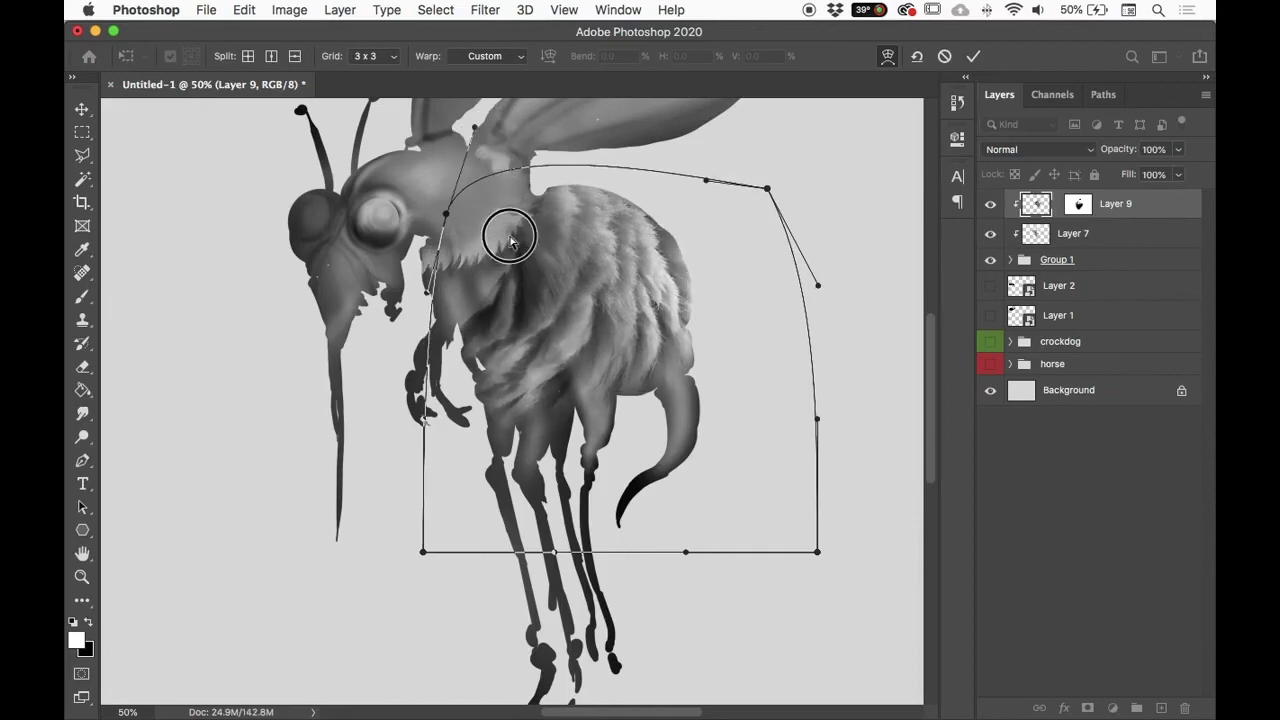
# Step: Continue the warp by pulling the lower rear corner inward, bending the sides, and curving the inner fur strands around the belly
pyautogui.moveTo(508, 237); pyautogui.dragTo(537, 220)
pyautogui.moveTo(466, 370); pyautogui.dragTo(616, 447)
pyautogui.moveTo(816, 551); pyautogui.dragTo(745, 572)
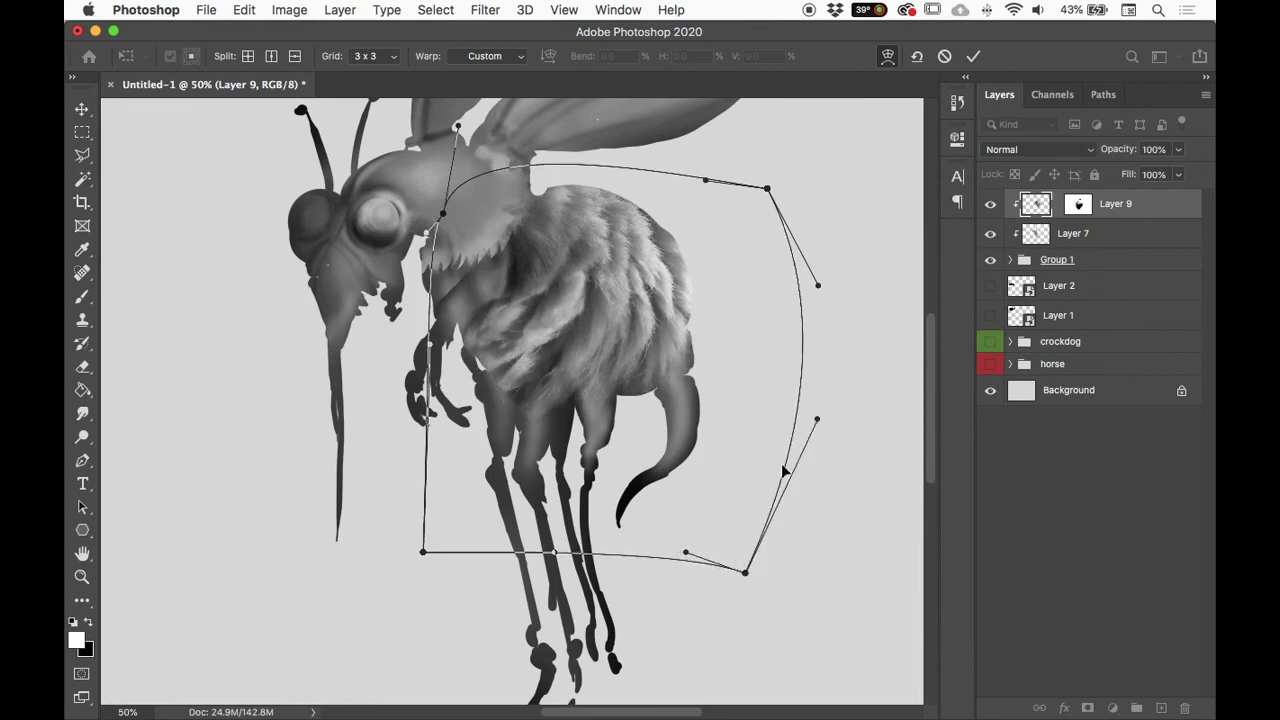
pyautogui.moveTo(817, 286); pyautogui.dragTo(824, 451)
pyautogui.moveTo(719, 380); pyautogui.dragTo(643, 350)
pyautogui.moveTo(502, 400); pyautogui.dragTo(647, 224)
pyautogui.moveTo(537, 314); pyautogui.dragTo(465, 335)
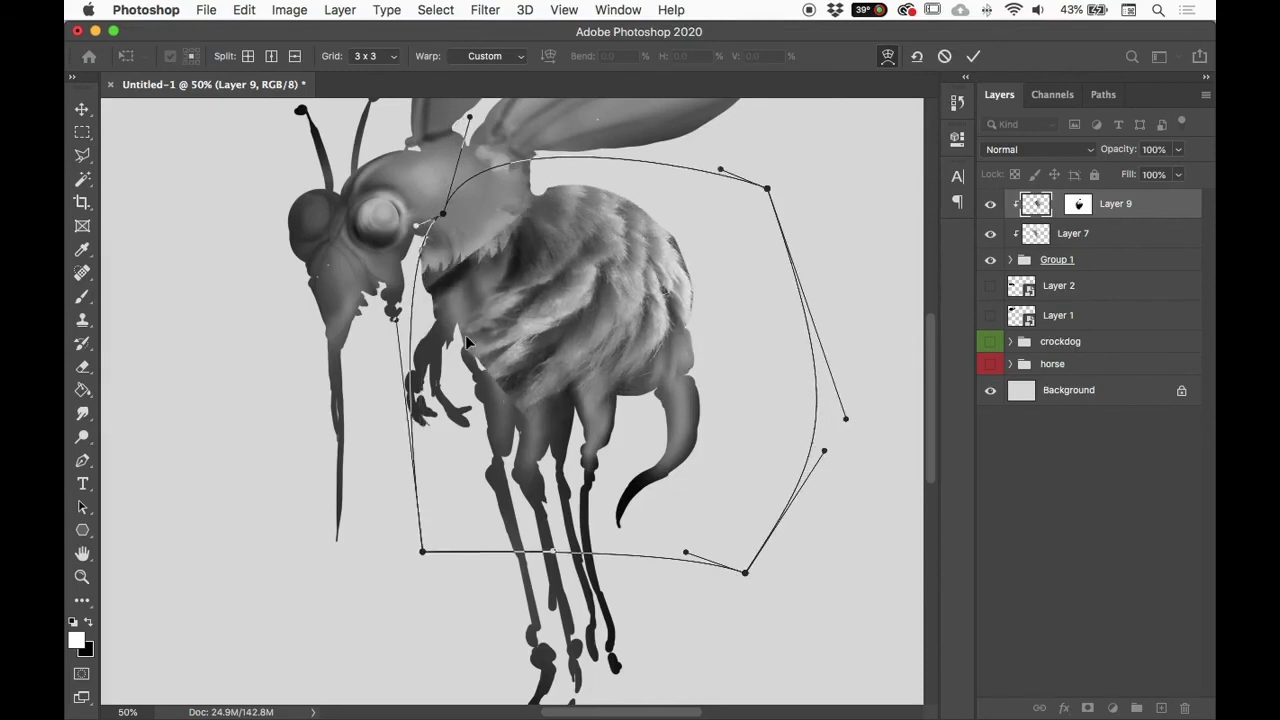
pyautogui.moveTo(585, 414)
pyautogui.mouseDown()
pyautogui.moveTo(580, 423)
pyautogui.moveTo(674, 366)
pyautogui.mouseUp()
pyautogui.moveTo(547, 403)
pyautogui.mouseDown()
pyautogui.moveTo(666, 327)
pyautogui.moveTo(675, 294)
pyautogui.moveTo(589, 310)
pyautogui.moveTo(543, 200)
pyautogui.moveTo(562, 186)
pyautogui.mouseUp()
pyautogui.moveTo(772, 192); pyautogui.dragTo(803, 163)
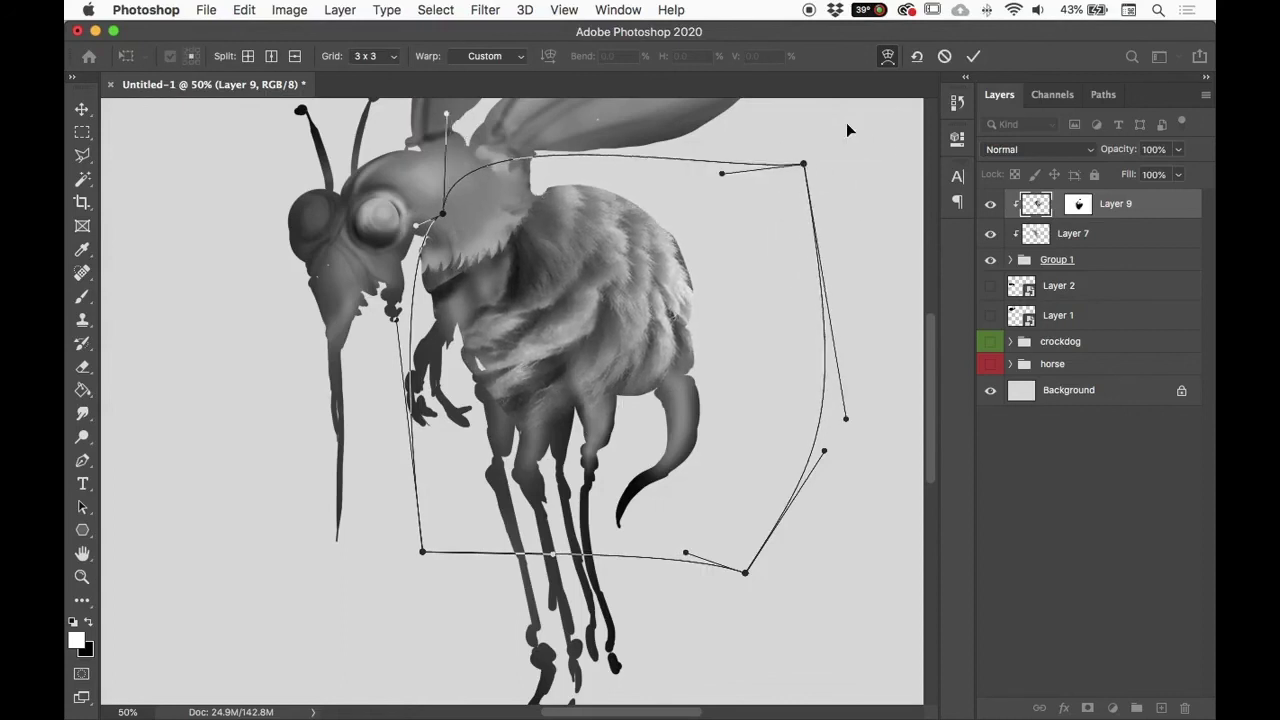
# Step: Apply the warp to the fur image, then undo and redo it to compare both versions
pyautogui.click(975, 57)
pyautogui.press('super+z')
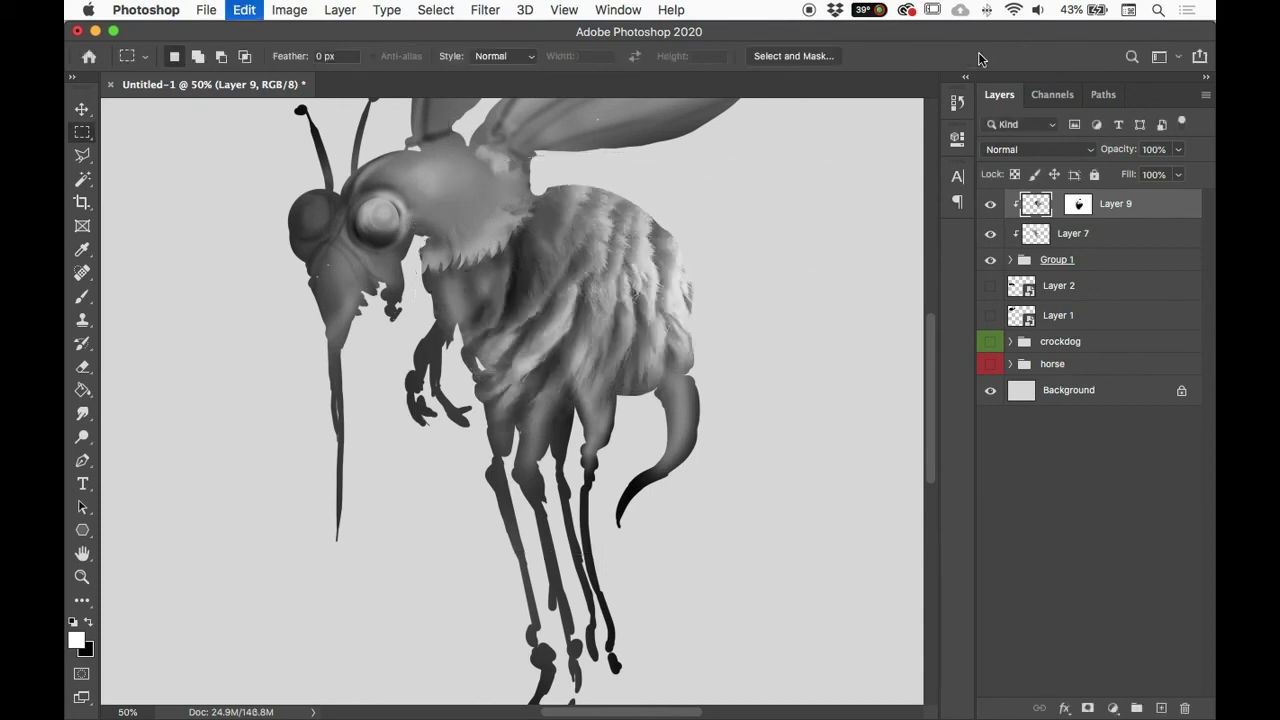
pyautogui.press('super+shift+z')
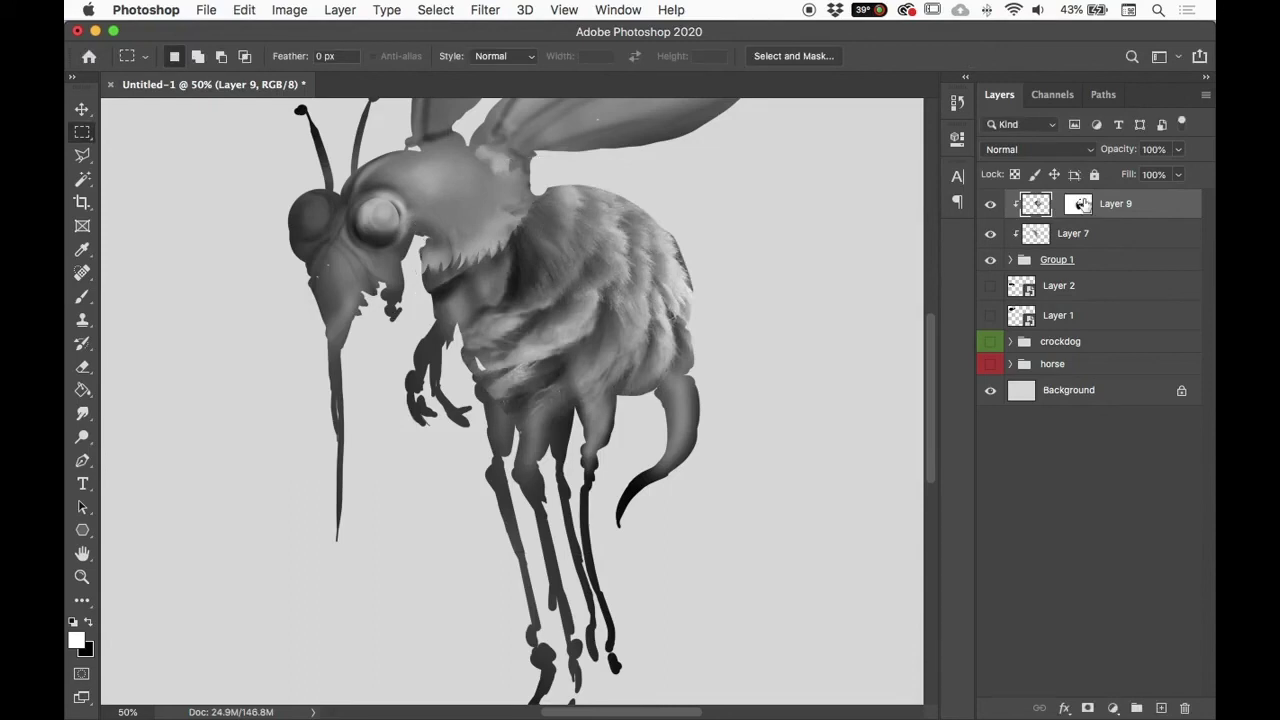
# Step: Paint black on the fur layer's mask with a soft 300 px brush to fade the fur along the lower belly and upper legs
pyautogui.click(1086, 204)
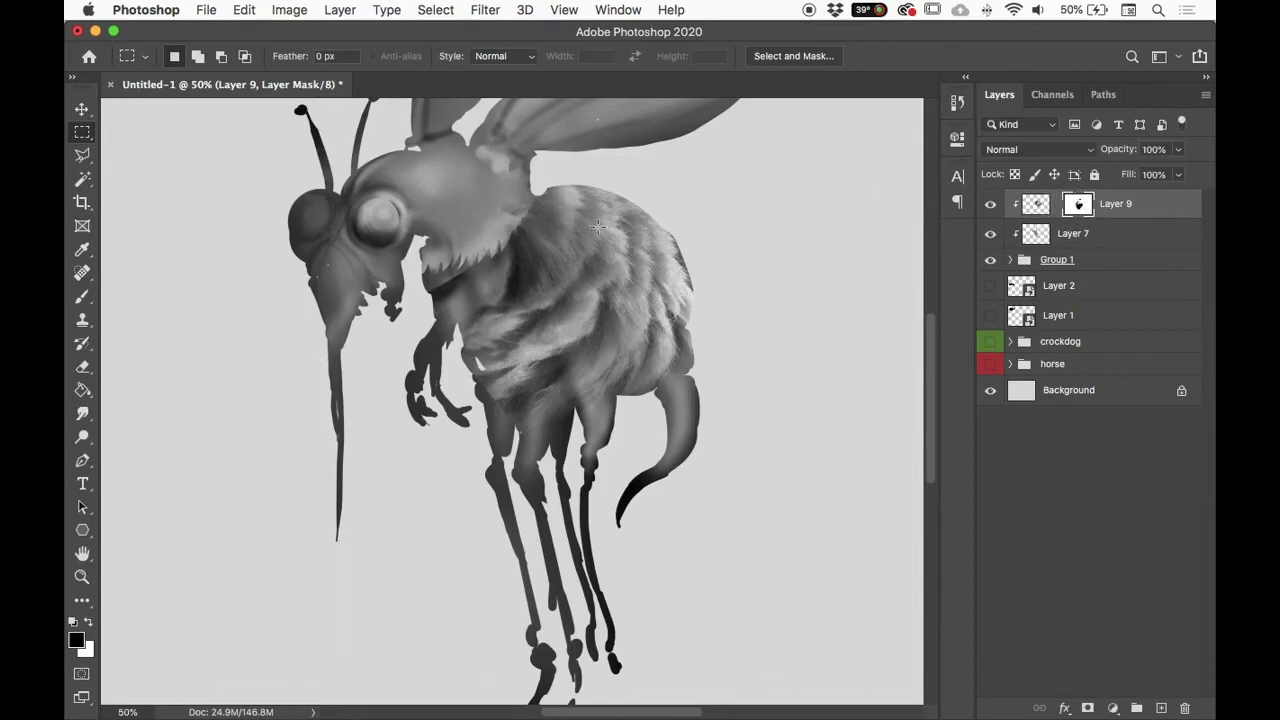
pyautogui.press('b')
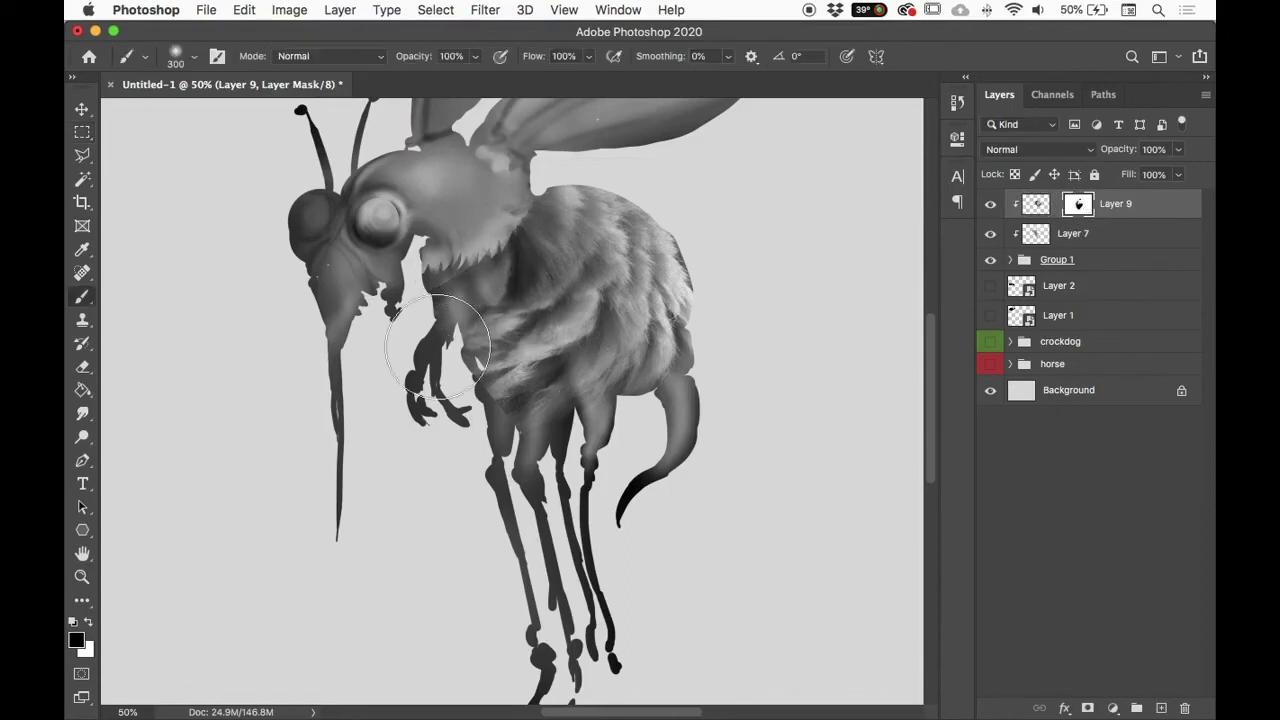
pyautogui.moveTo(501, 402)
pyautogui.mouseDown()
pyautogui.moveTo(563, 506)
pyautogui.moveTo(620, 470)
pyautogui.mouseUp()
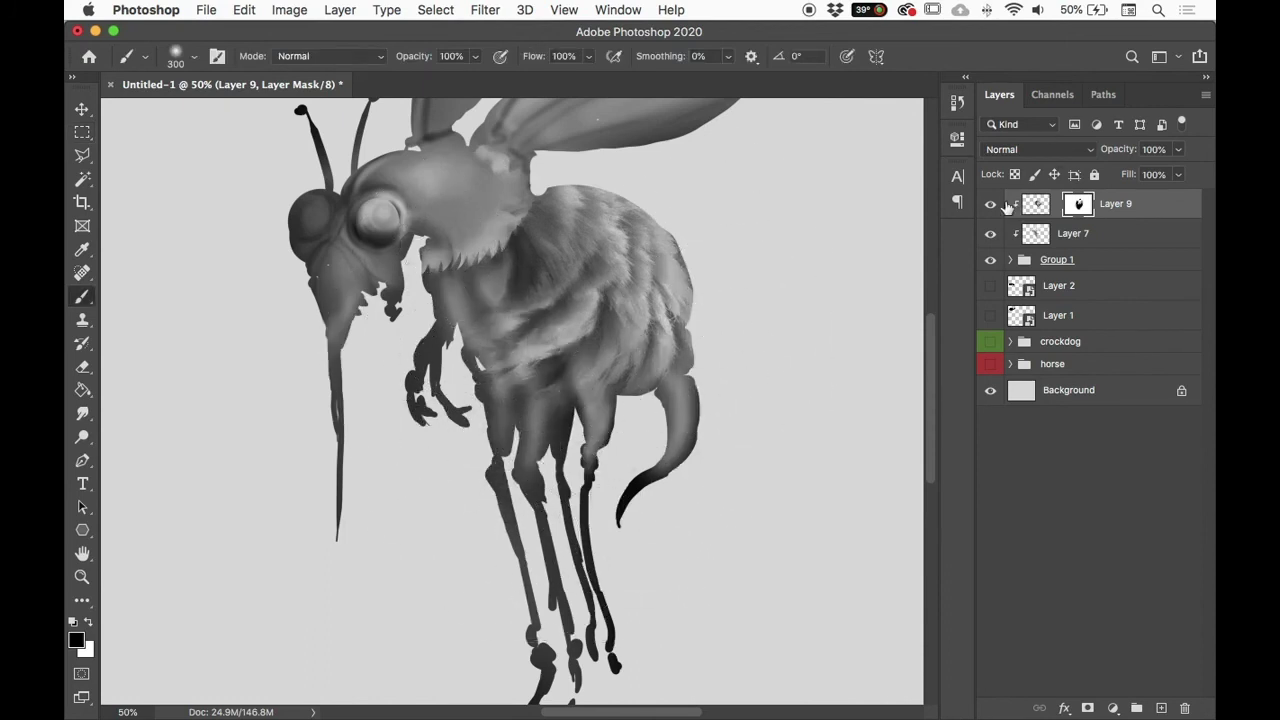
# Step: Toggle Layer 9's visibility repeatedly to compare the body with and without the fur texture
pyautogui.click(991, 204)
pyautogui.click(991, 204)
pyautogui.click(991, 204)
pyautogui.click(991, 204)
pyautogui.click(991, 204)
pyautogui.click(991, 204)
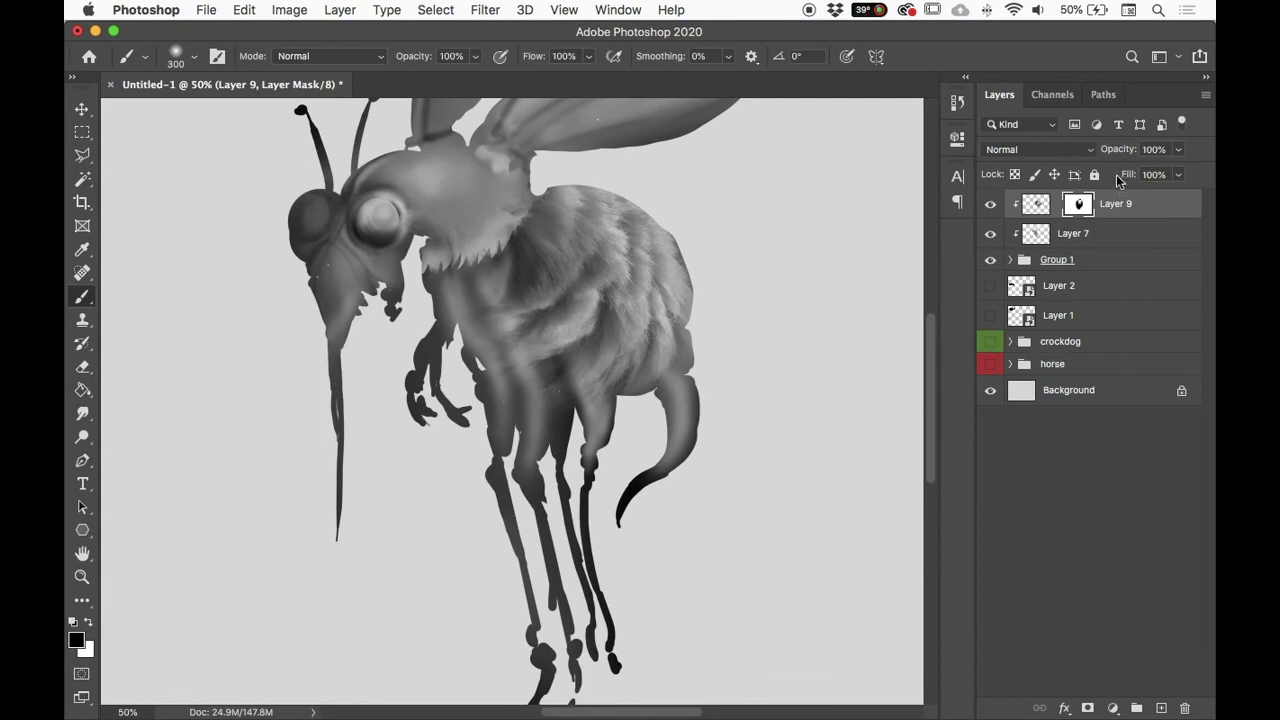
pyautogui.click(991, 205)
pyautogui.click(991, 204)
pyautogui.click(992, 204)
pyautogui.click(991, 205)
pyautogui.click(991, 205)
pyautogui.click(991, 205)
pyautogui.click(992, 205)
pyautogui.click(991, 205)
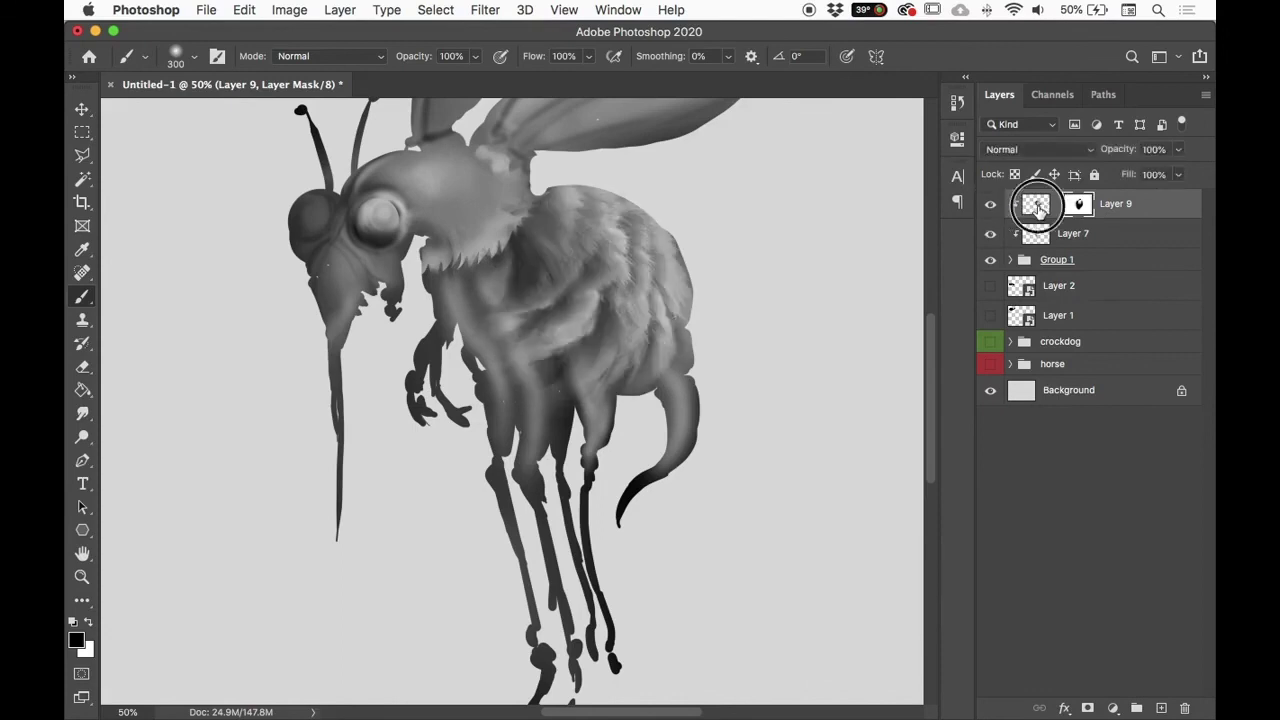
# Step: Compare the bee with and without Layer 9, and preview different blending modes on Layer 9's fur image
pyautogui.click(1036, 204)
pyautogui.click(991, 204)
pyautogui.click(991, 204)
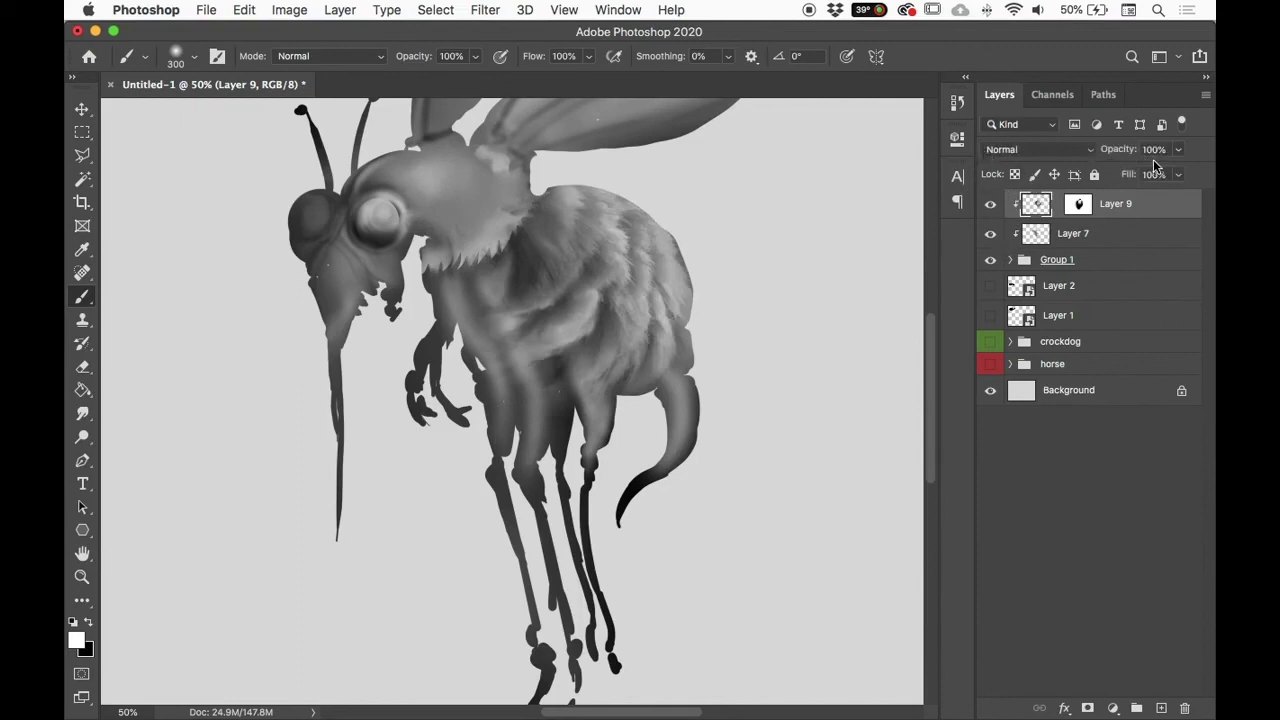
pyautogui.click(1028, 149)
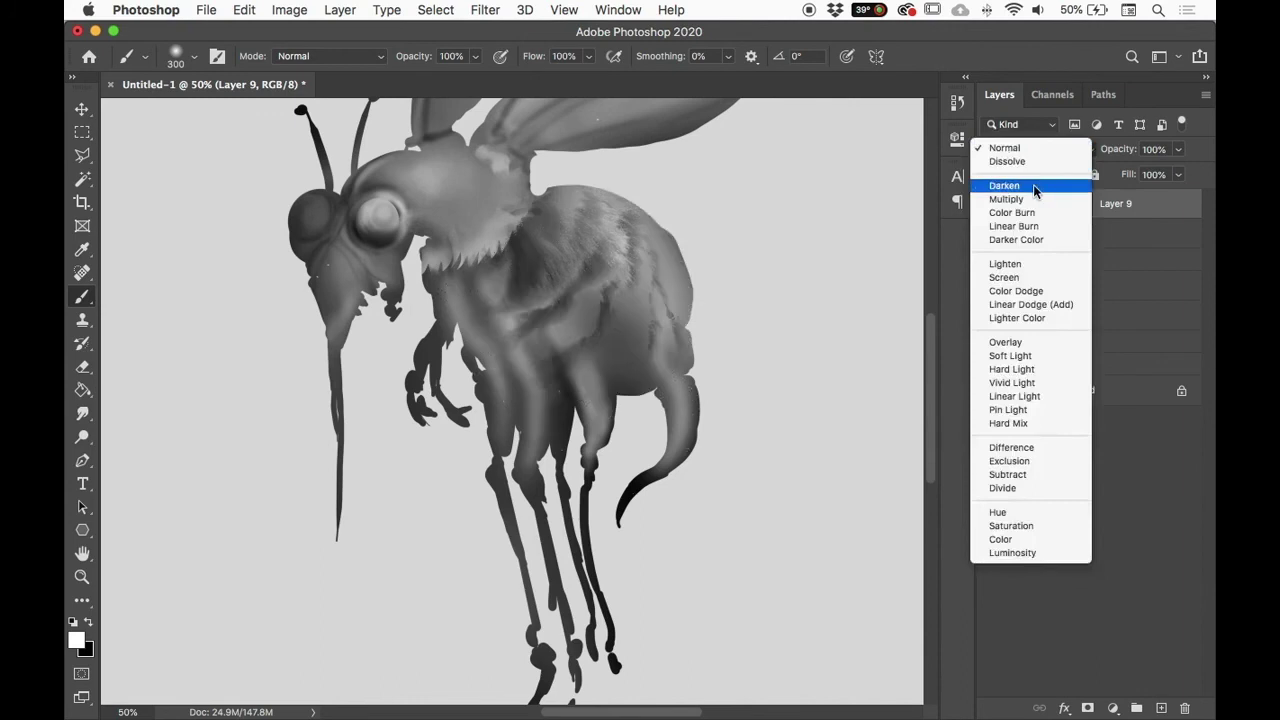
pyautogui.click(1034, 147)
pyautogui.click(1034, 149)
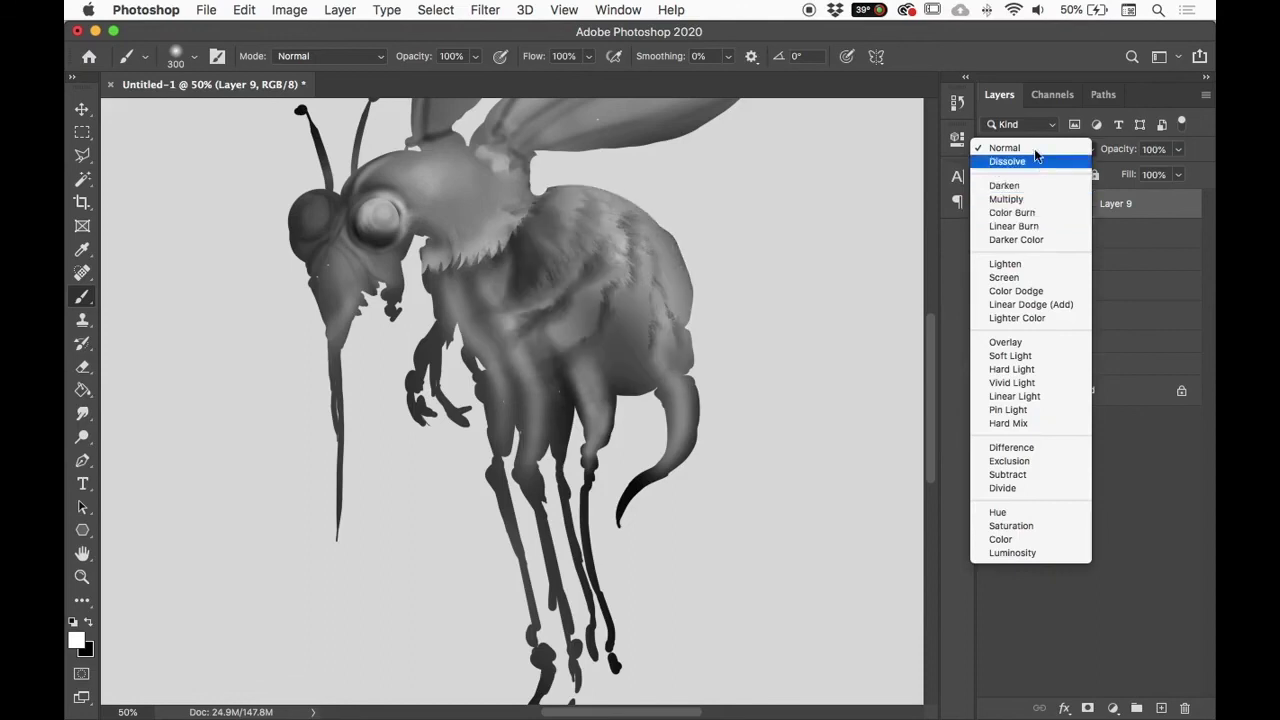
pyautogui.click(1029, 128)
# Step: Add a new clipped layer above Layer 7 and set the foreground colour to red, ff0000
pyautogui.click(1120, 238)
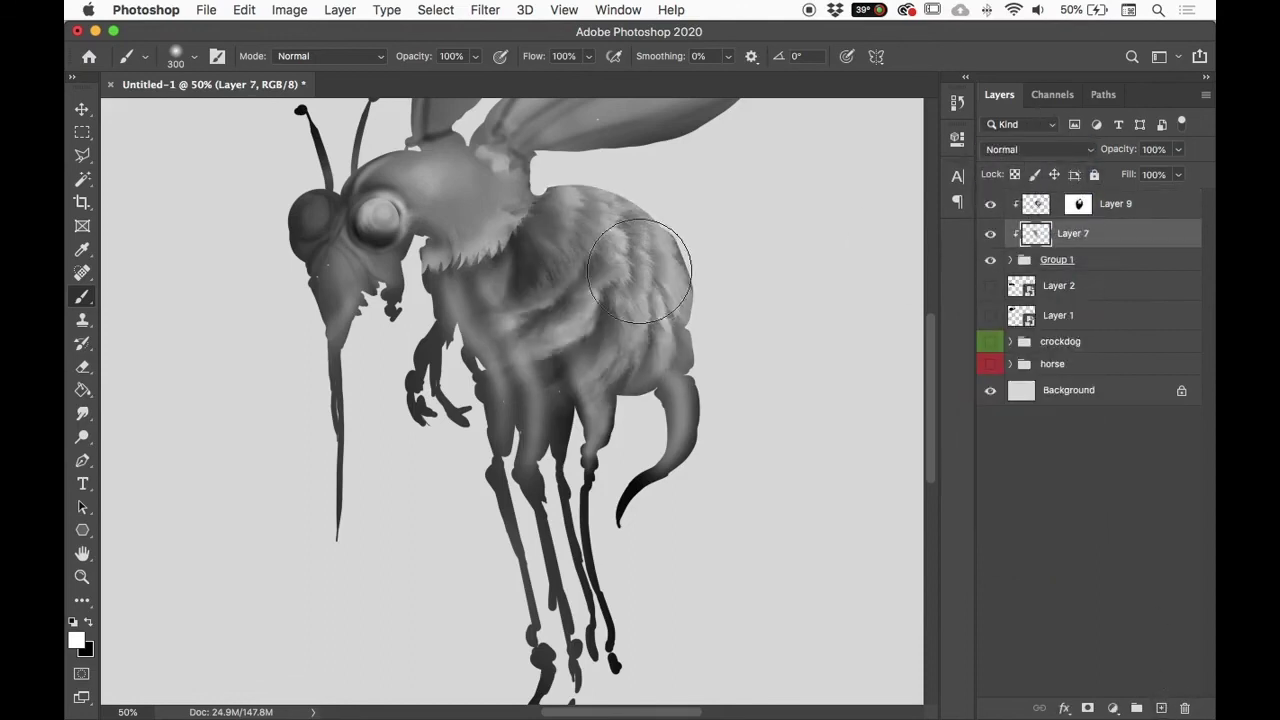
pyautogui.moveTo(640, 400)
pyautogui.mouseDown()
pyautogui.moveTo(662, 430)
pyautogui.moveTo(620, 437)
pyautogui.mouseUp()
pyautogui.click(1161, 708)
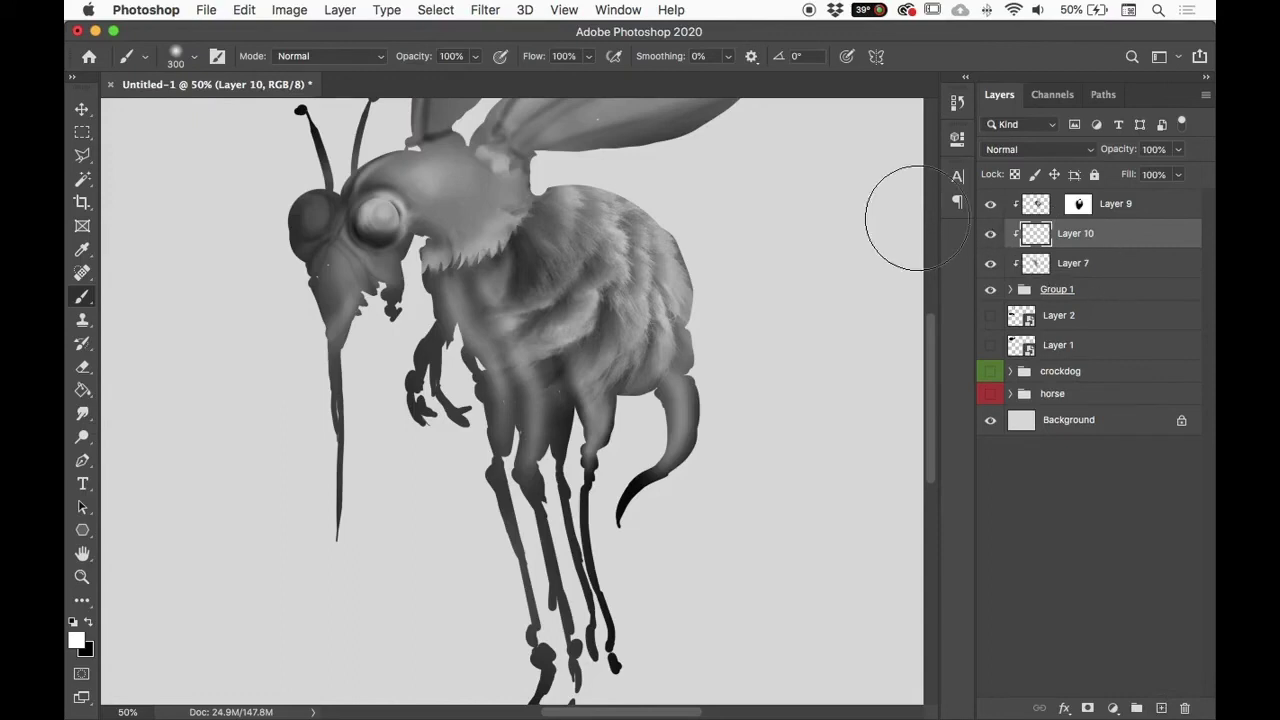
pyautogui.click(76, 640)
pyautogui.click(781, 211)
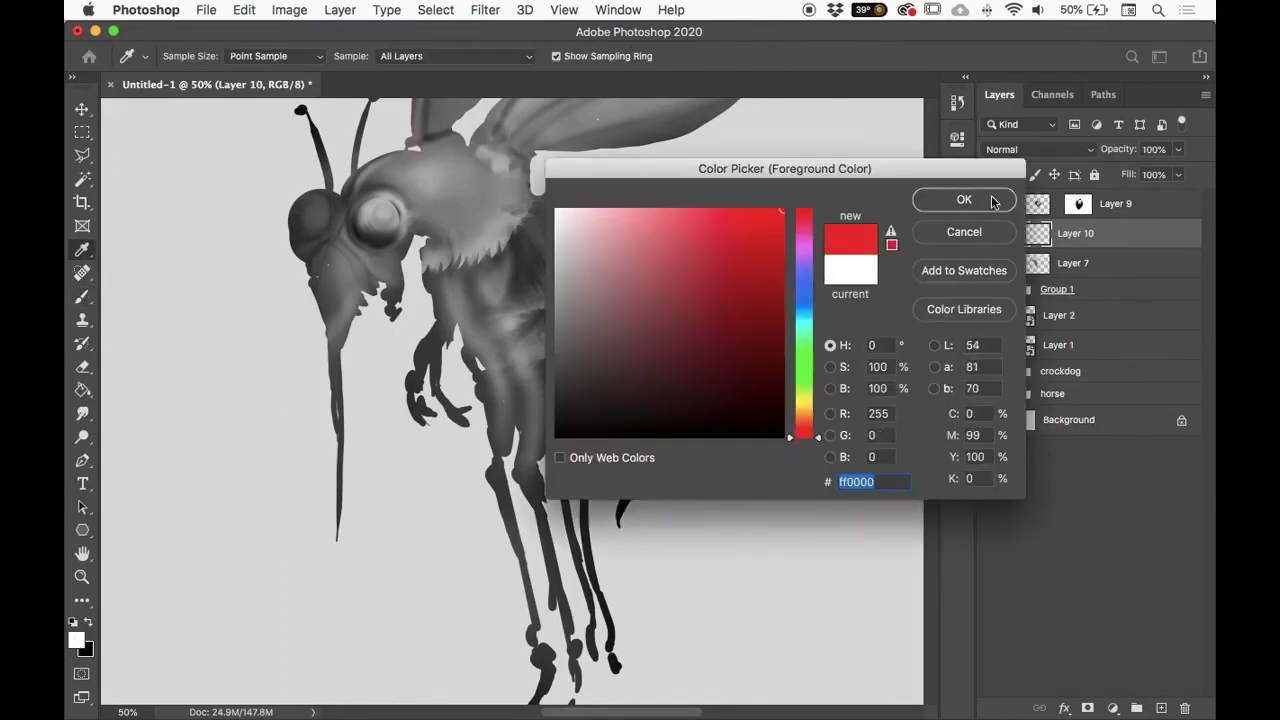
pyautogui.click(963, 201)
# Step: Reduce the soft brush to 70 px and paint red marks beside the neck fur and down the rear abdomen onto the stinger
pyautogui.press('[')
pyautogui.press('[')
pyautogui.press('[')
pyautogui.press('[')
pyautogui.press('[')
pyautogui.press('[')
pyautogui.press('[')
pyautogui.click(512, 215)
pyautogui.moveTo(634, 285); pyautogui.dragTo(690, 432)
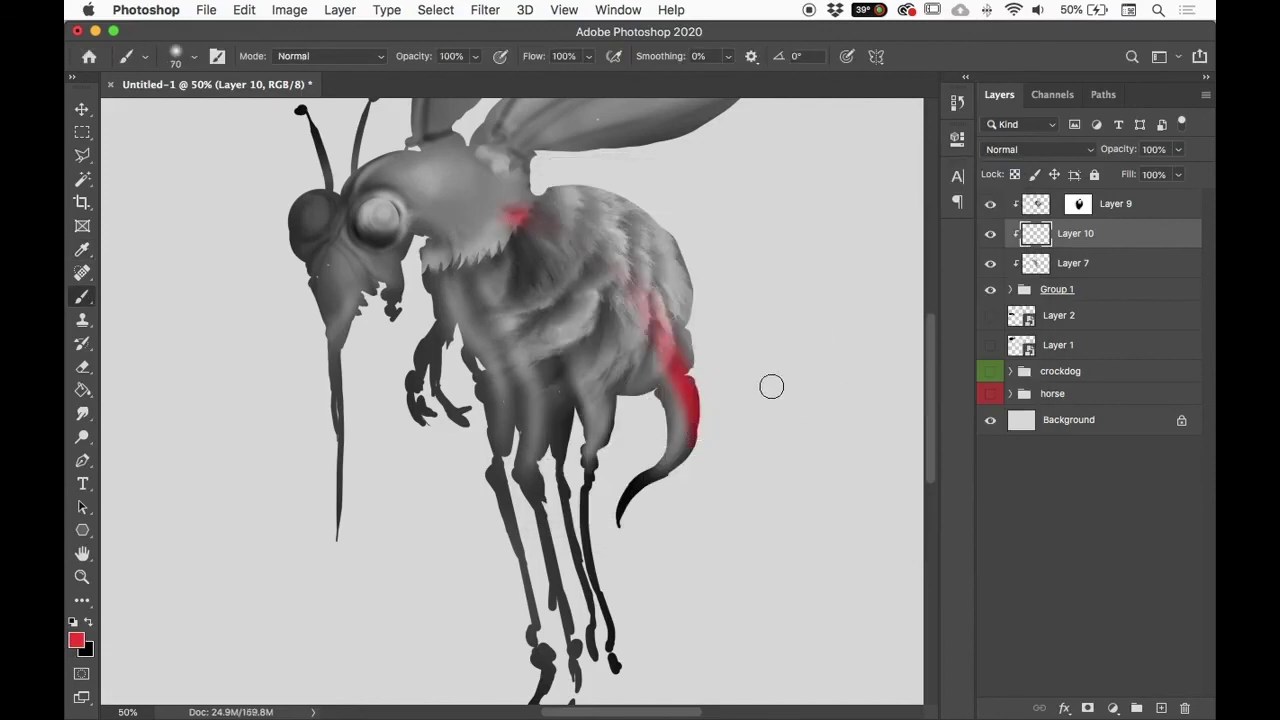
# Step: Hide Layer 9, paint red stripes lengthwise along the back, flank and belly on Layer 10, and show Layer 9 again
pyautogui.click(990, 203)
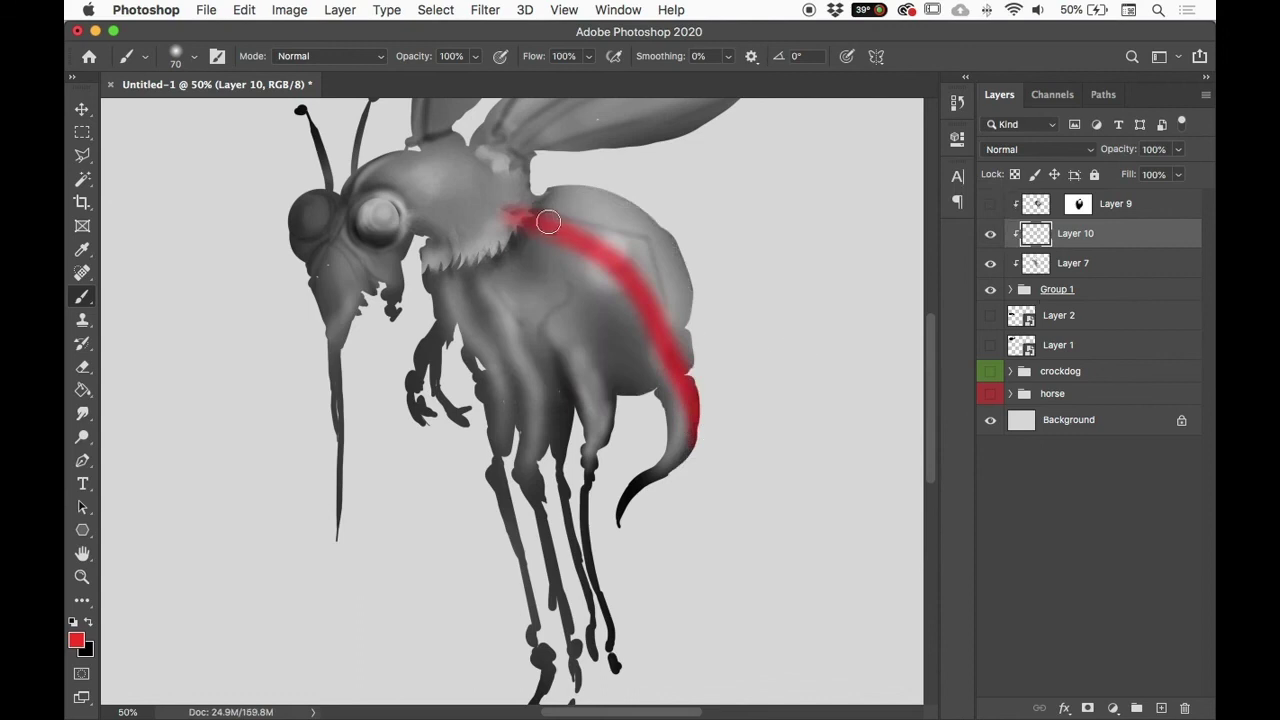
pyautogui.moveTo(530, 214); pyautogui.dragTo(628, 286)
pyautogui.moveTo(495, 258); pyautogui.dragTo(650, 408)
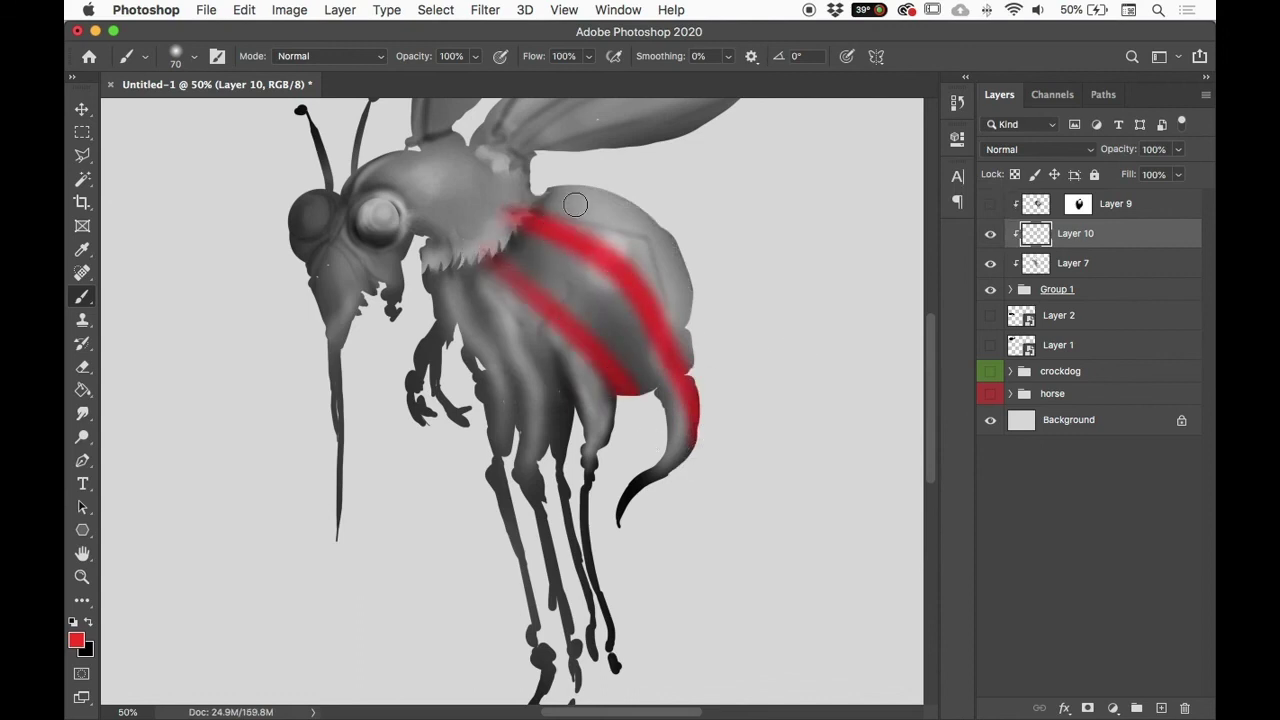
pyautogui.moveTo(540, 198); pyautogui.dragTo(703, 281)
pyautogui.moveTo(459, 278); pyautogui.dragTo(543, 428)
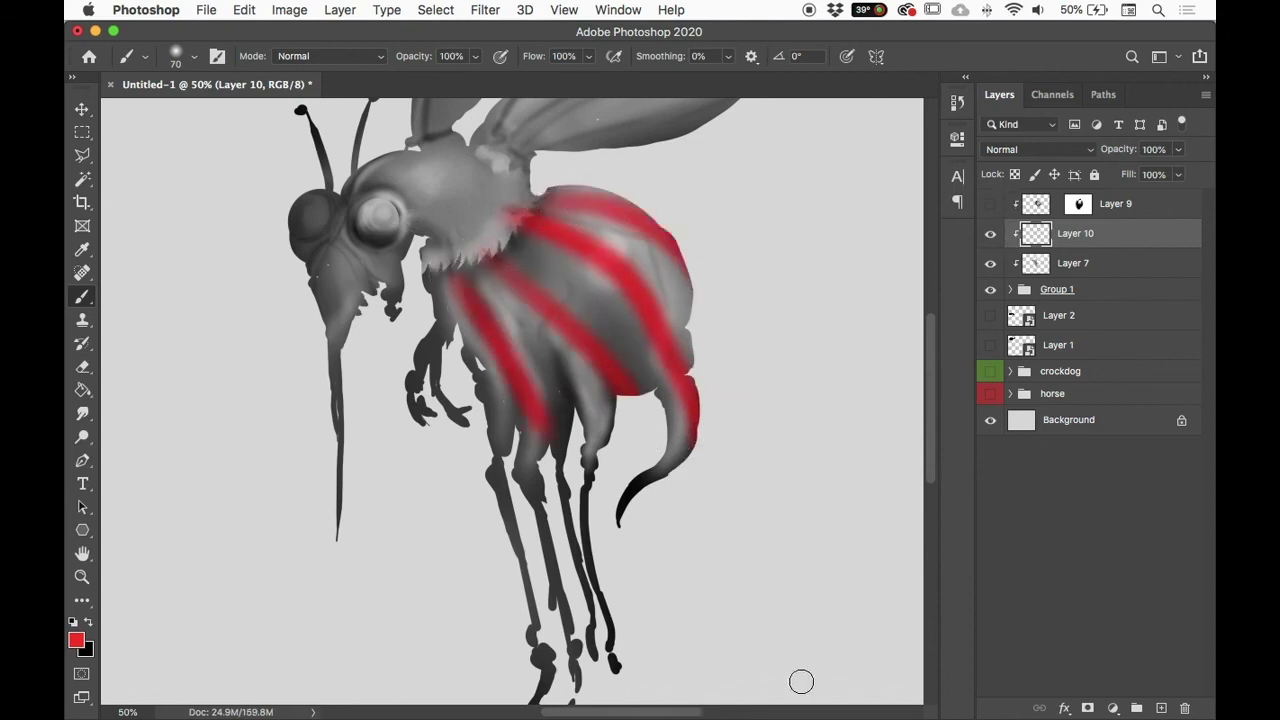
pyautogui.click(990, 203)
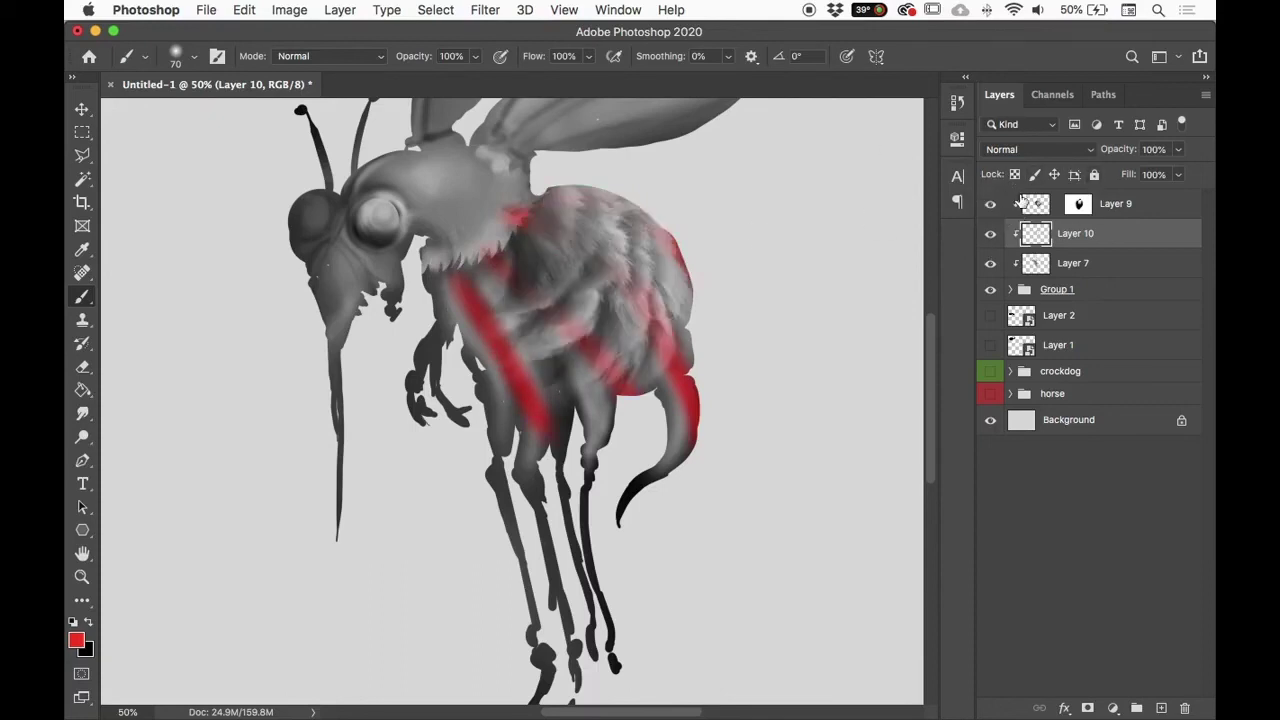
# Step: Preview blending modes for Layer 9 over the red stripes, hide Layer 10, and set Layer 9 to Difference
pyautogui.click(1040, 201)
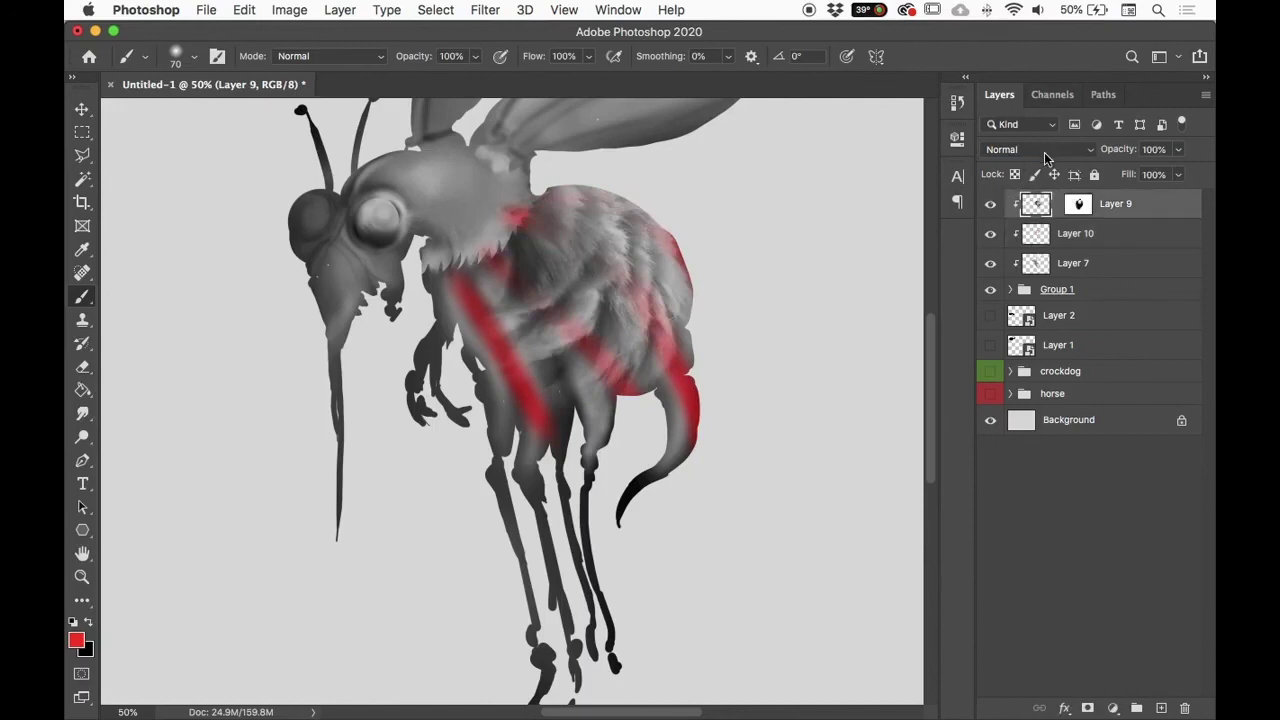
pyautogui.click(1043, 151)
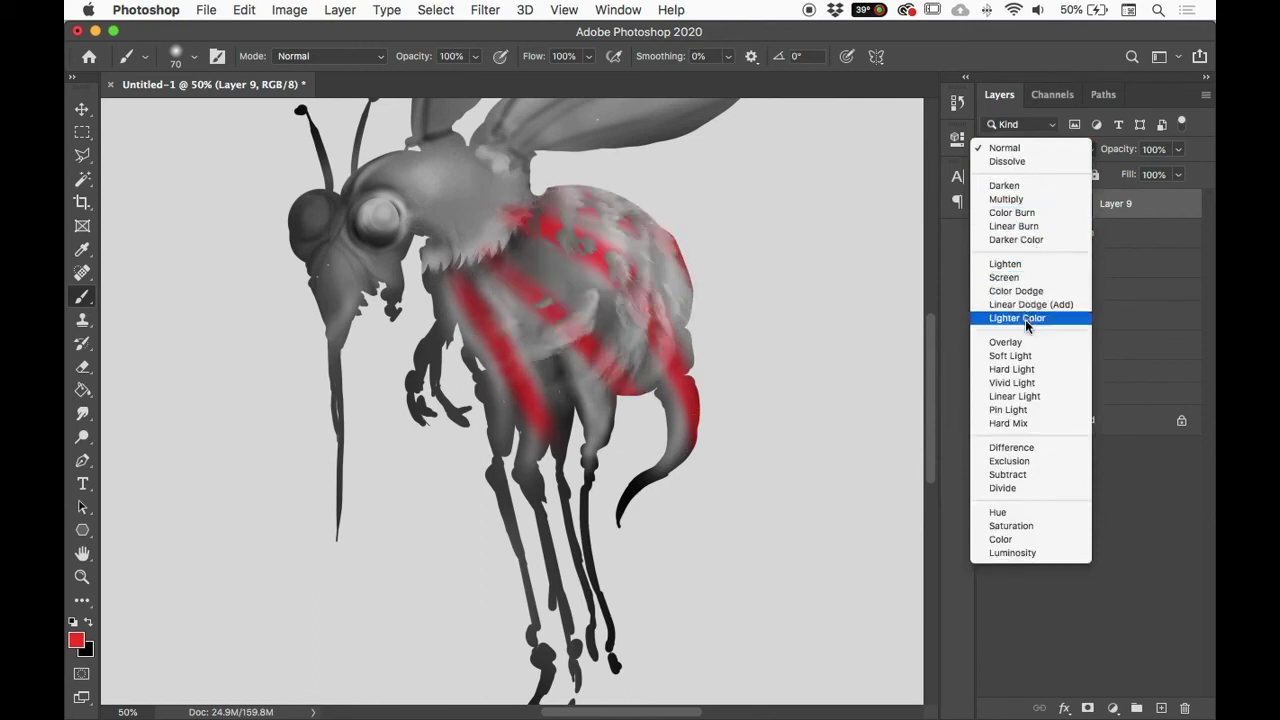
pyautogui.click(1168, 208)
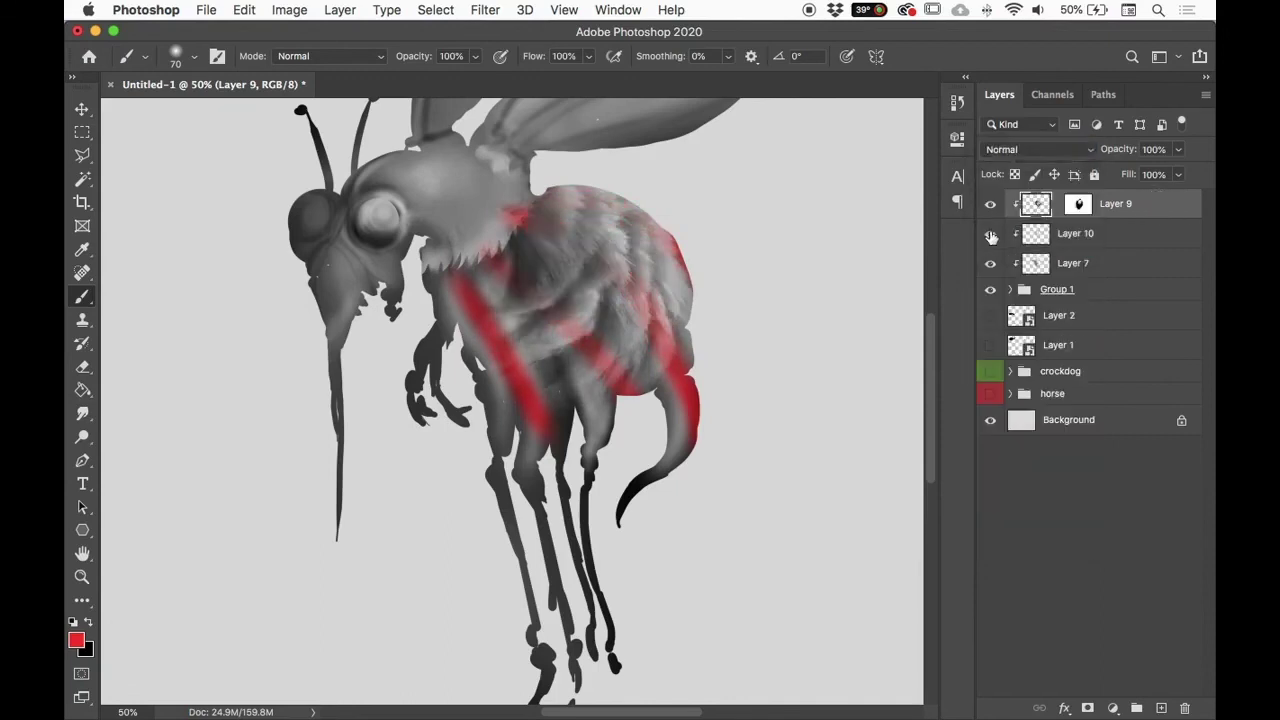
pyautogui.click(990, 236)
pyautogui.click(1043, 149)
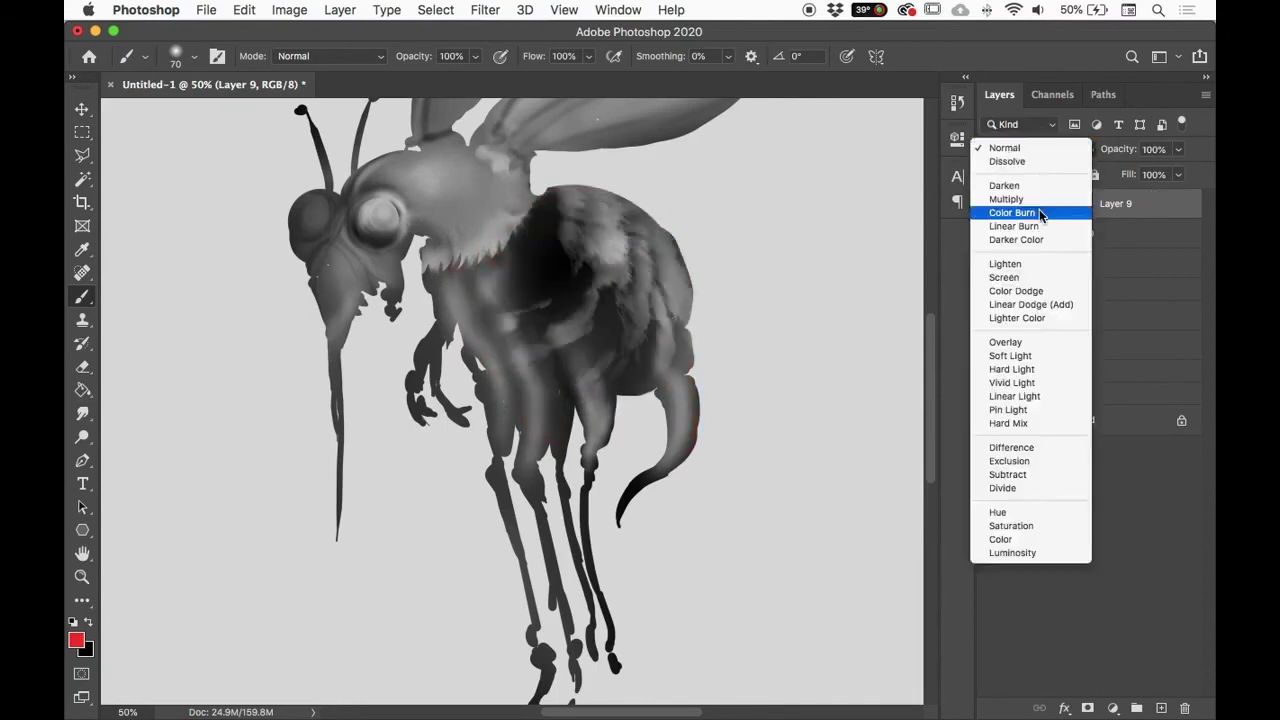
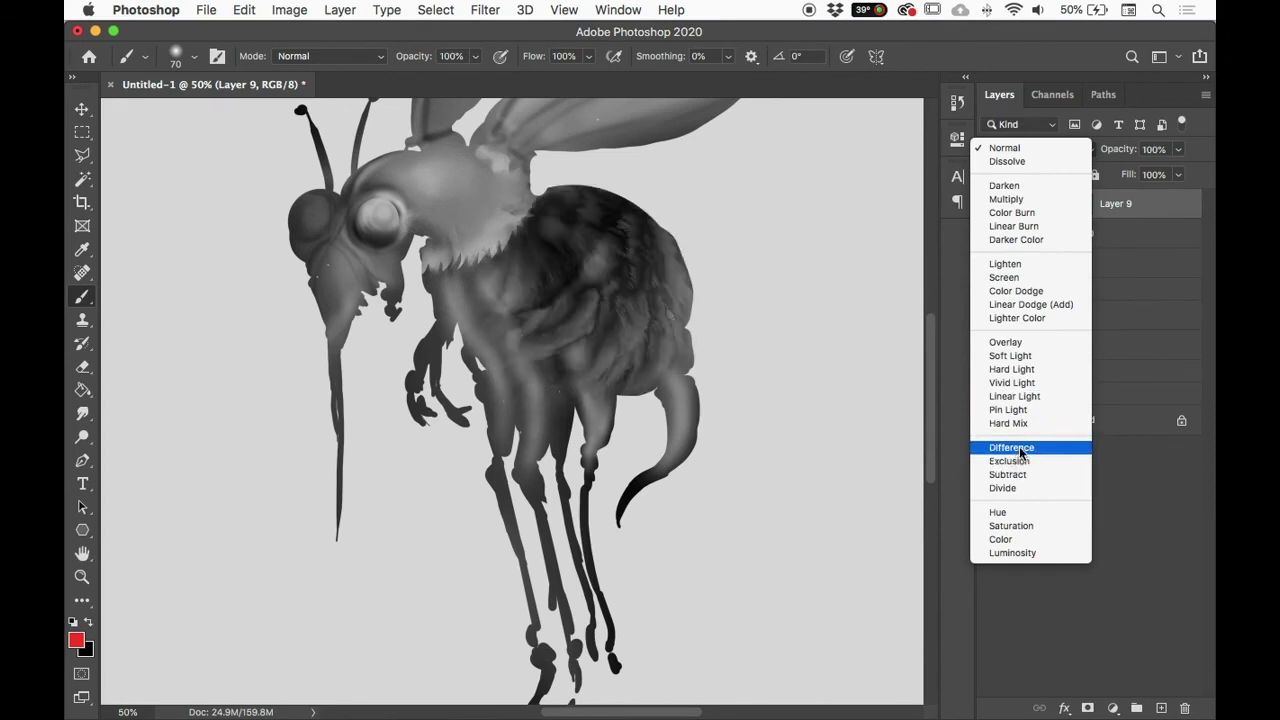
pyautogui.click(1022, 451)
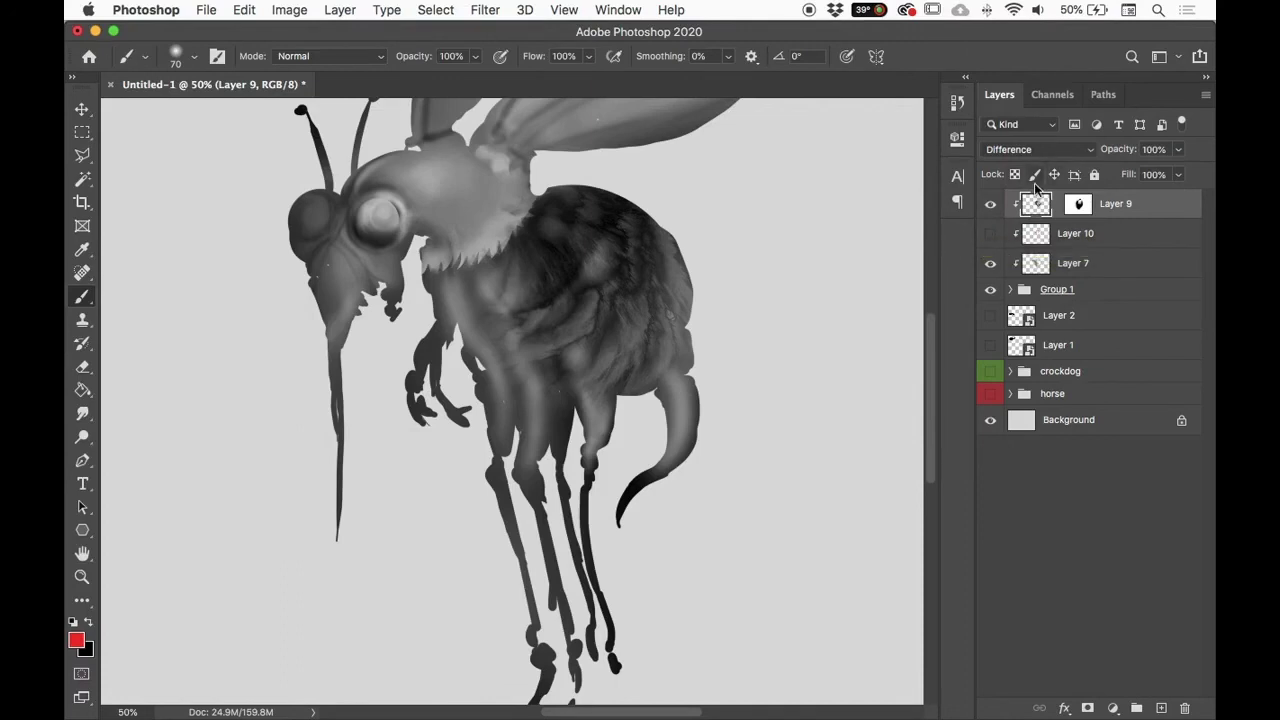
# Step: Toggle the visibility of Layer 9 and Layer 7 to compare the body with and without the Difference fur and the shading
pyautogui.click(991, 203)
pyautogui.click(991, 203)
pyautogui.press('super+minus')
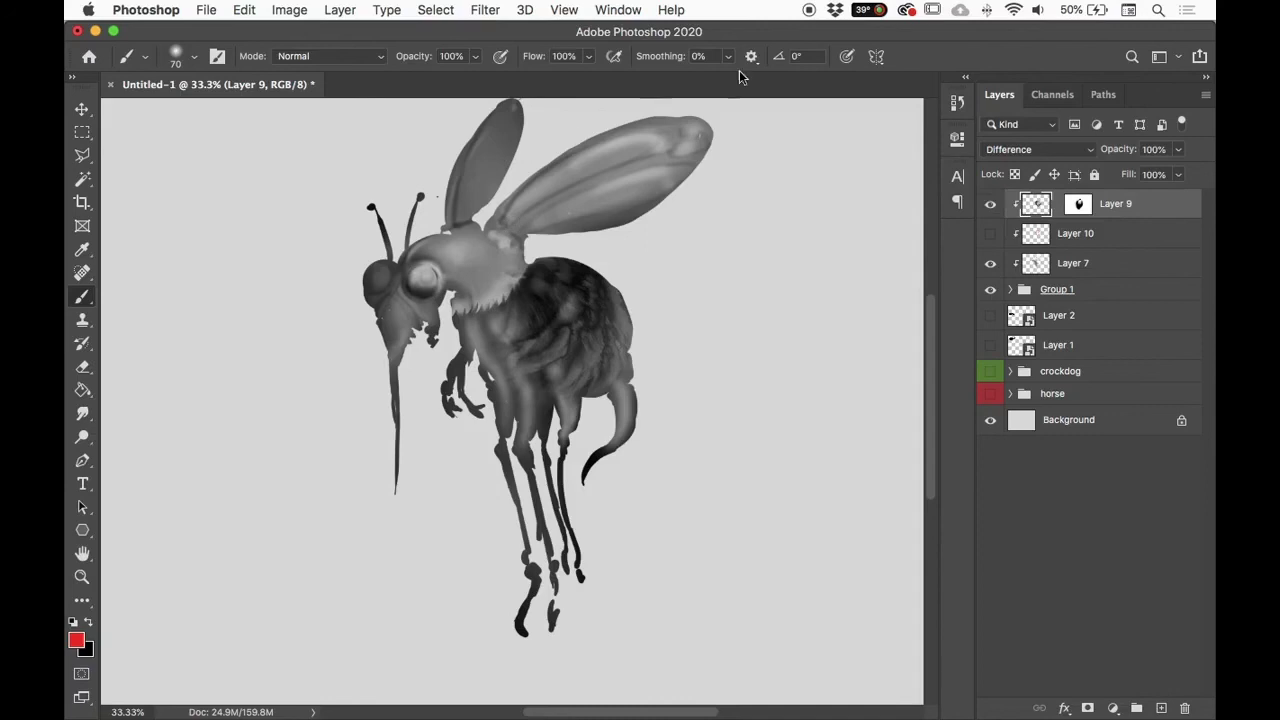
pyautogui.click(990, 204)
pyautogui.click(990, 263)
pyautogui.click(990, 263)
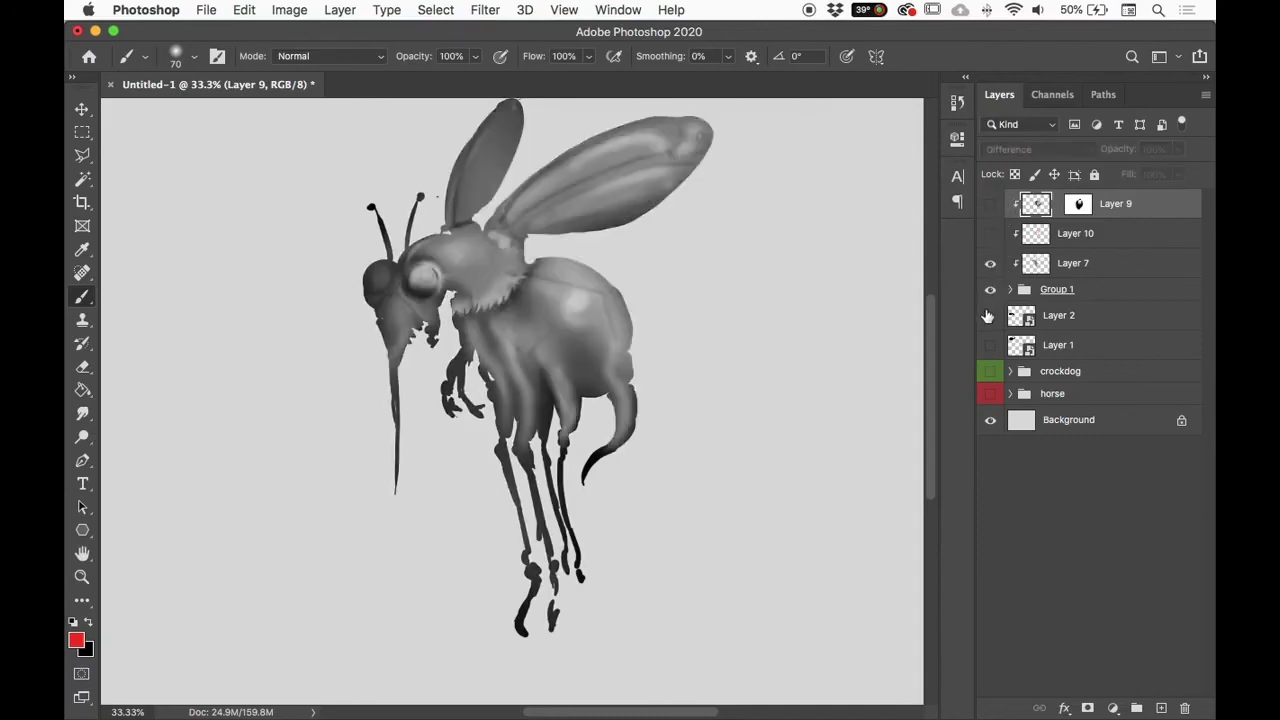
pyautogui.click(1090, 267)
pyautogui.click(991, 263)
pyautogui.click(990, 263)
pyautogui.click(991, 204)
pyautogui.click(993, 204)
pyautogui.click(993, 204)
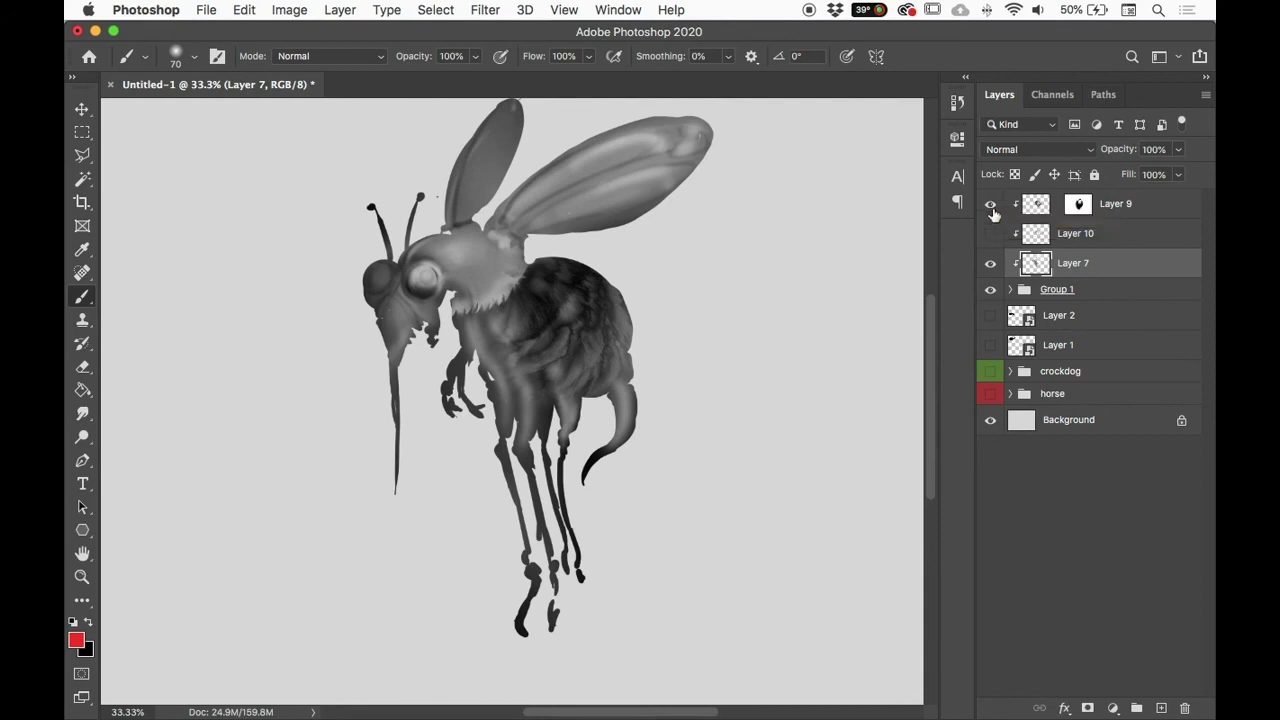
# Step: Delete Layer 10, which holds the red stripes
pyautogui.click(990, 233)
pyautogui.click(990, 233)
pyautogui.click(1080, 232)
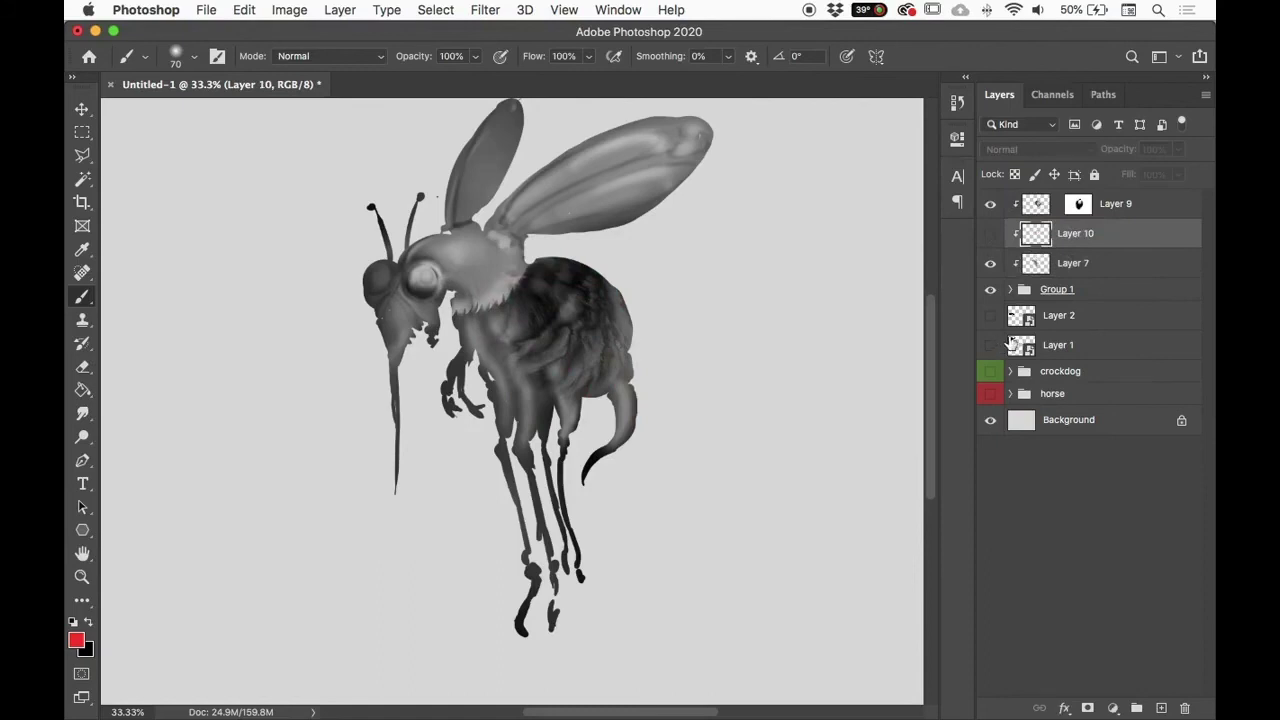
pyautogui.press('BackSpace')
# Step: Add a new empty layer above Layer 2, directly beneath Group 1
pyautogui.click(1088, 264)
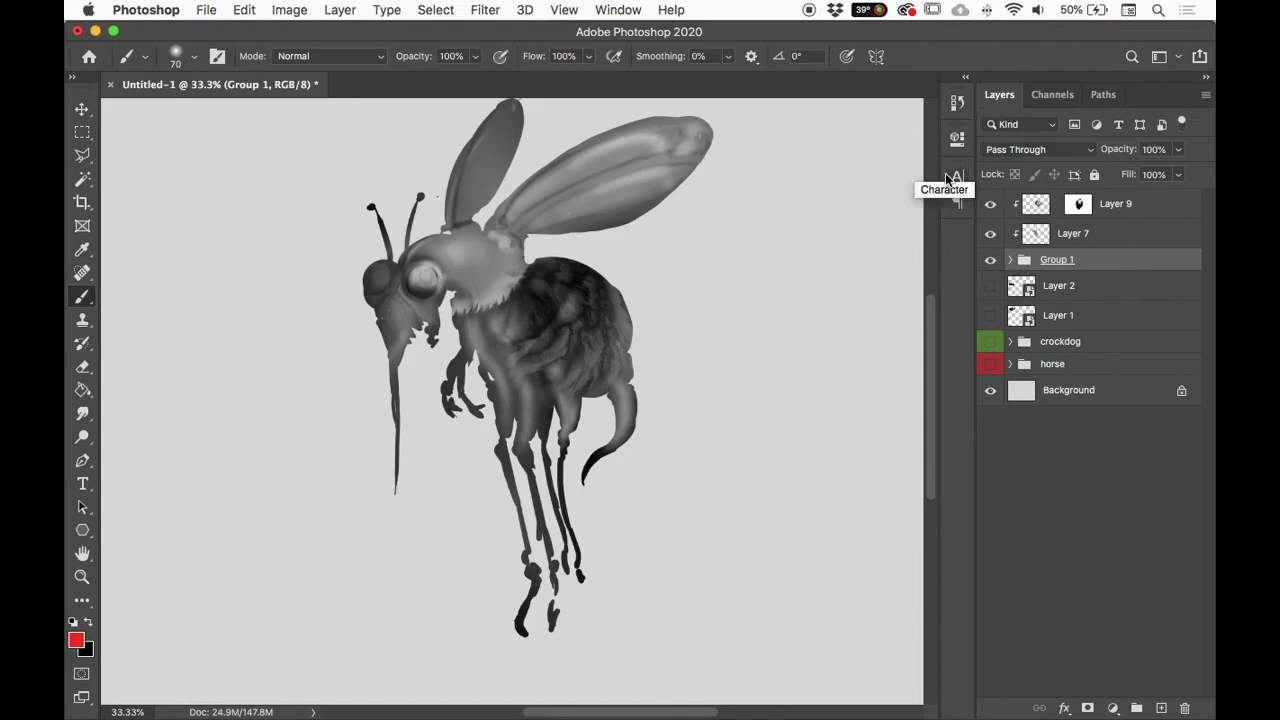
pyautogui.click(1100, 290)
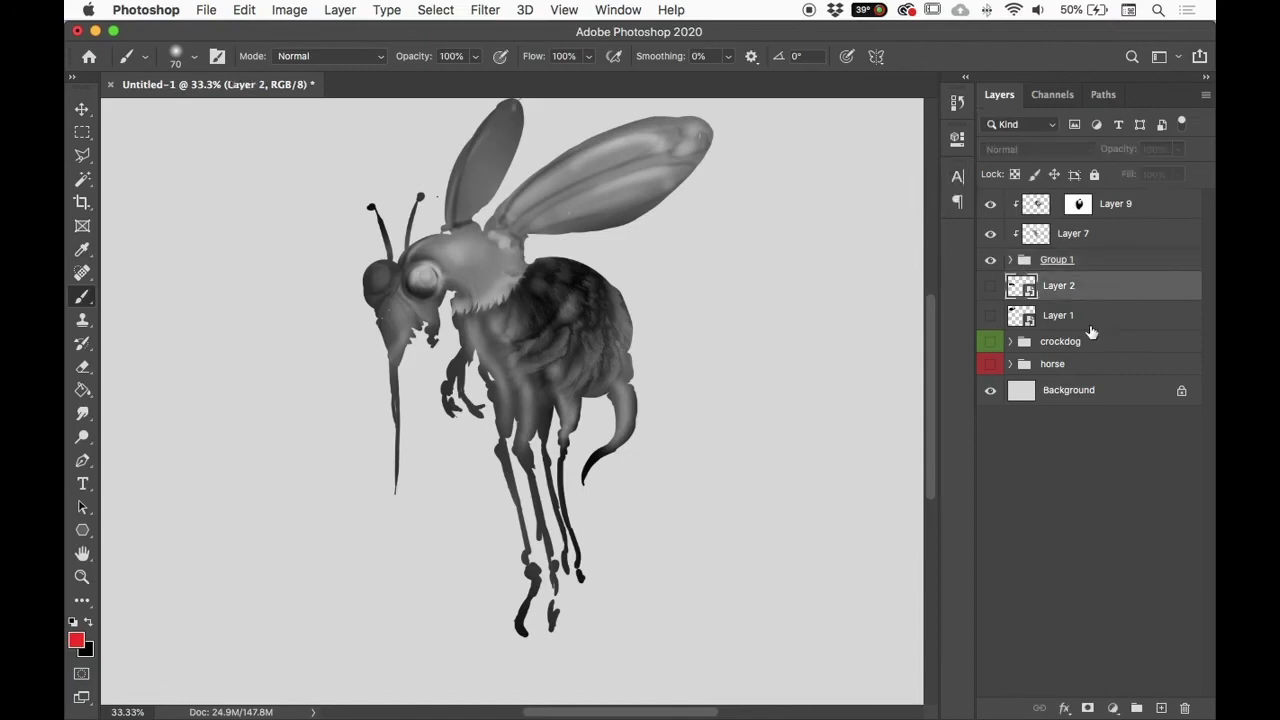
pyautogui.click(990, 261)
pyautogui.click(990, 261)
pyautogui.click(1160, 708)
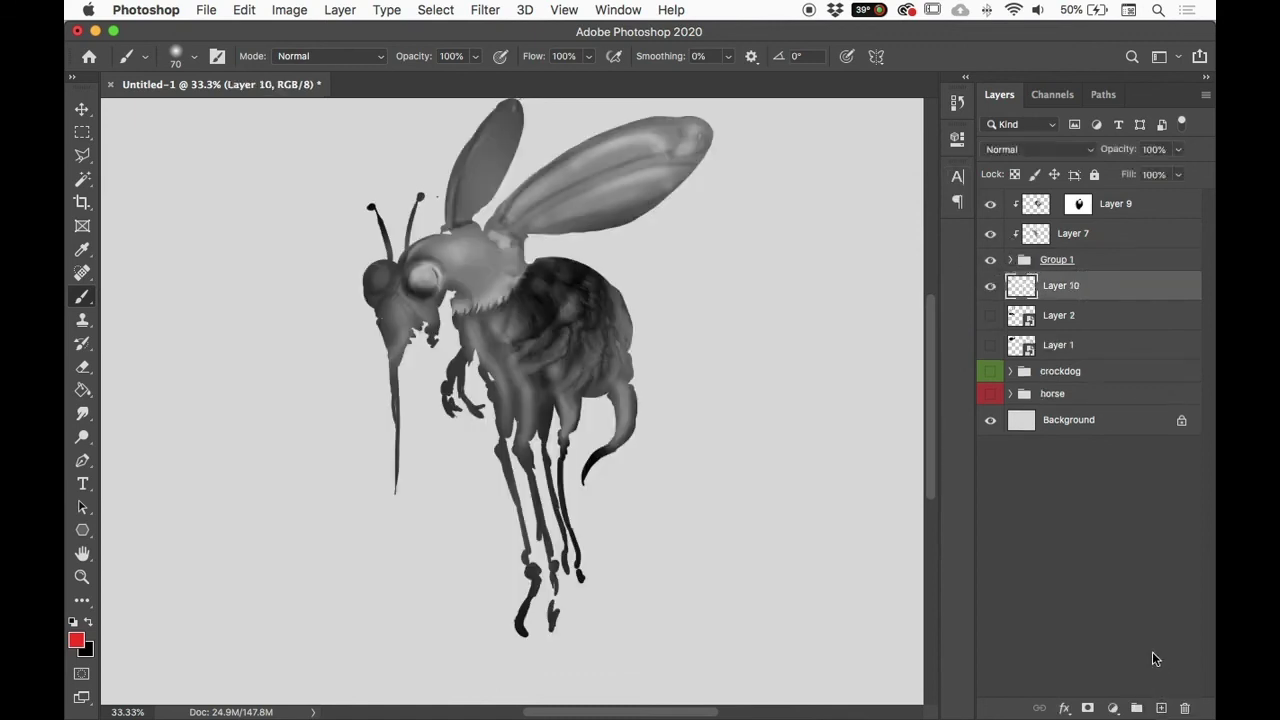
# Step: Activate the Gradient tool and choose the rainbow spectrum preset for the gradient
pyautogui.press('g')
pyautogui.hotkey('shift', 'g')
pyautogui.hotkey('shift', 'g')
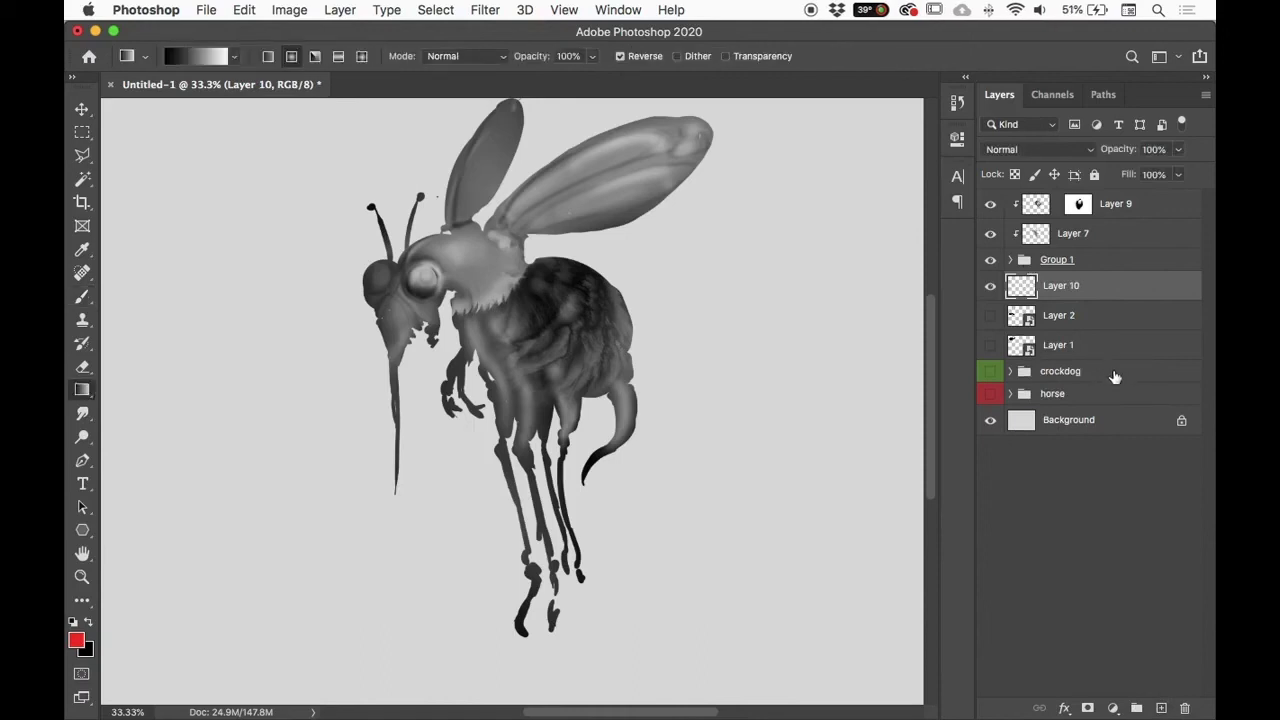
pyautogui.click(192, 58)
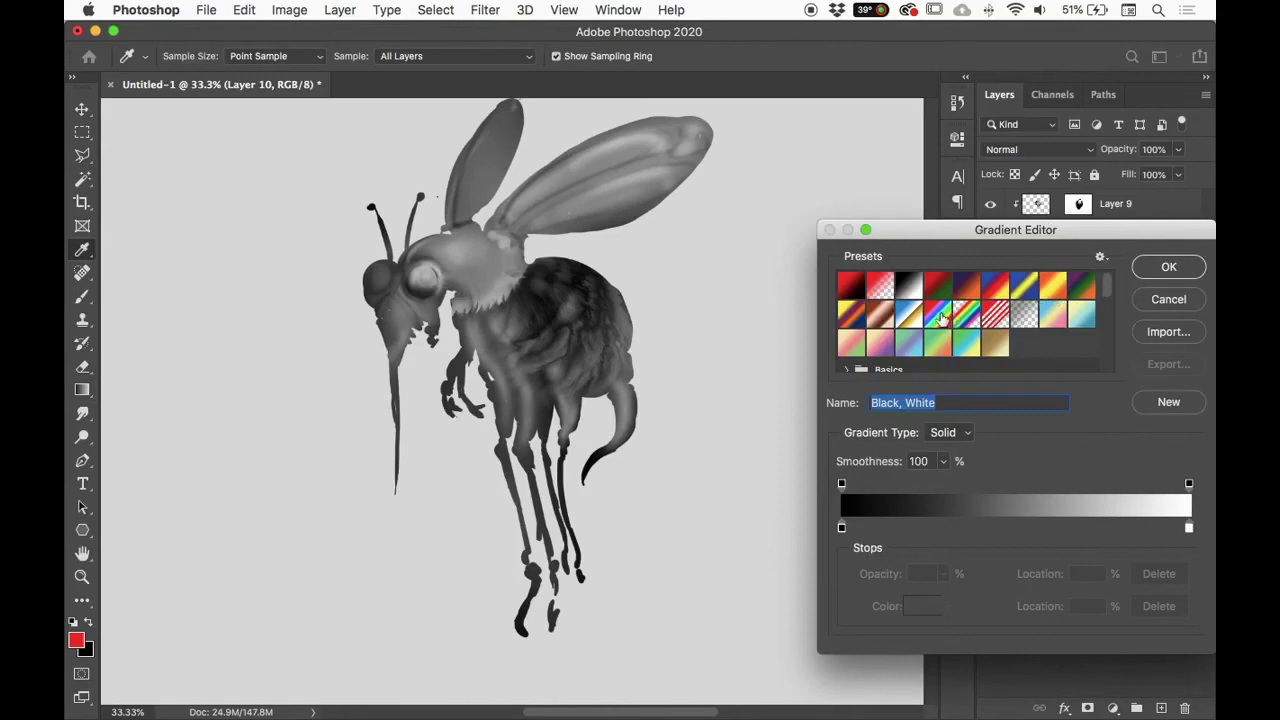
pyautogui.click(945, 318)
pyautogui.click(1165, 267)
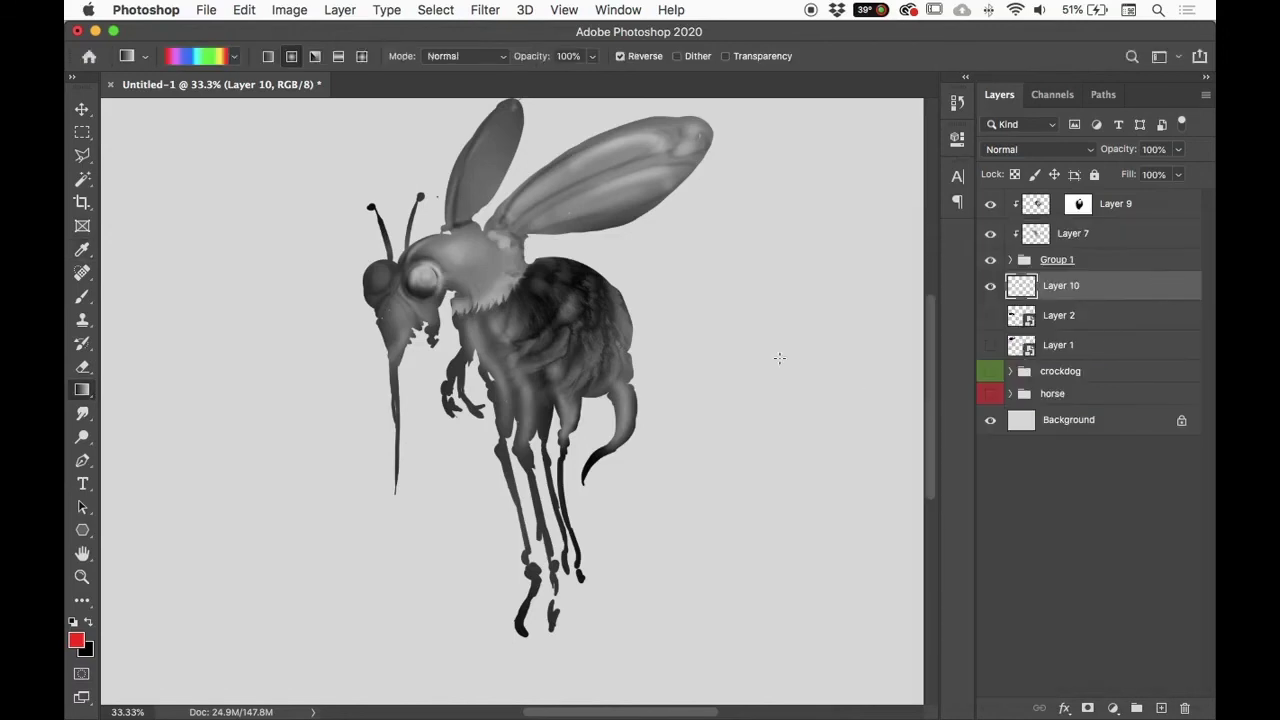
# Step: Fill Layer 10 with radial rainbow gradients, redrawing them from different centres across the canvas
pyautogui.press('super+minus')
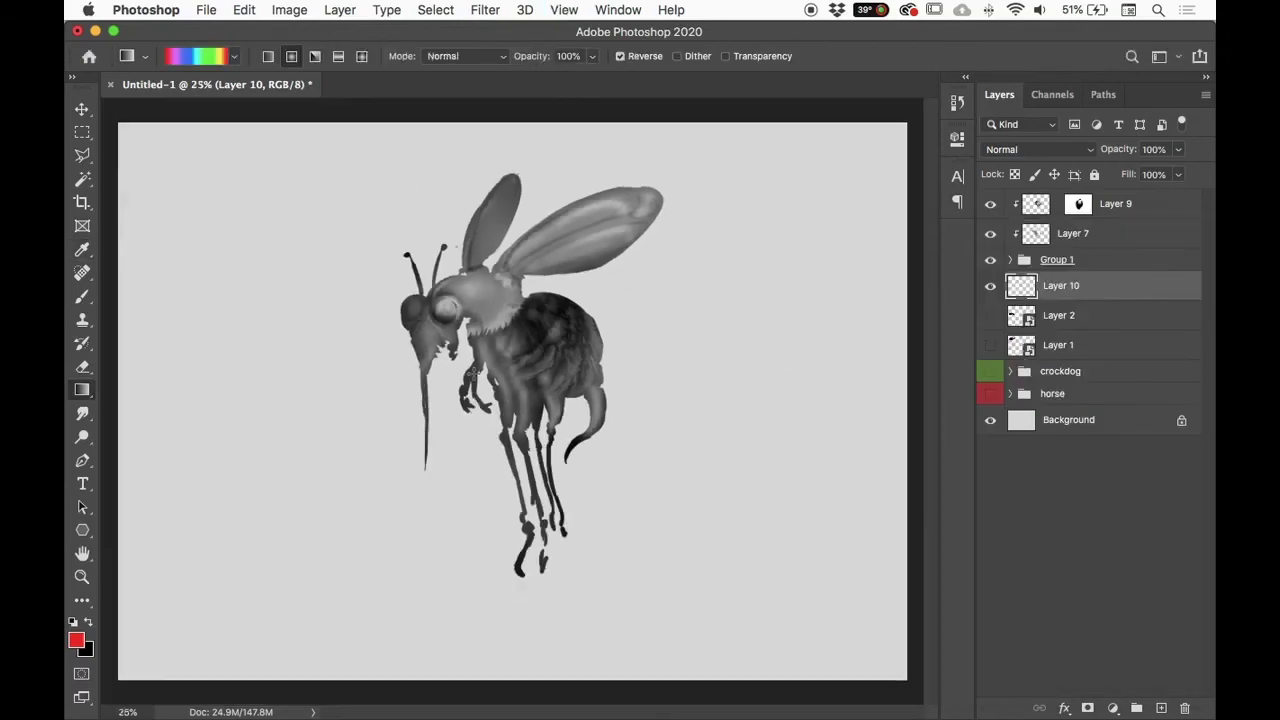
pyautogui.moveTo(157, 385); pyautogui.dragTo(813, 391)
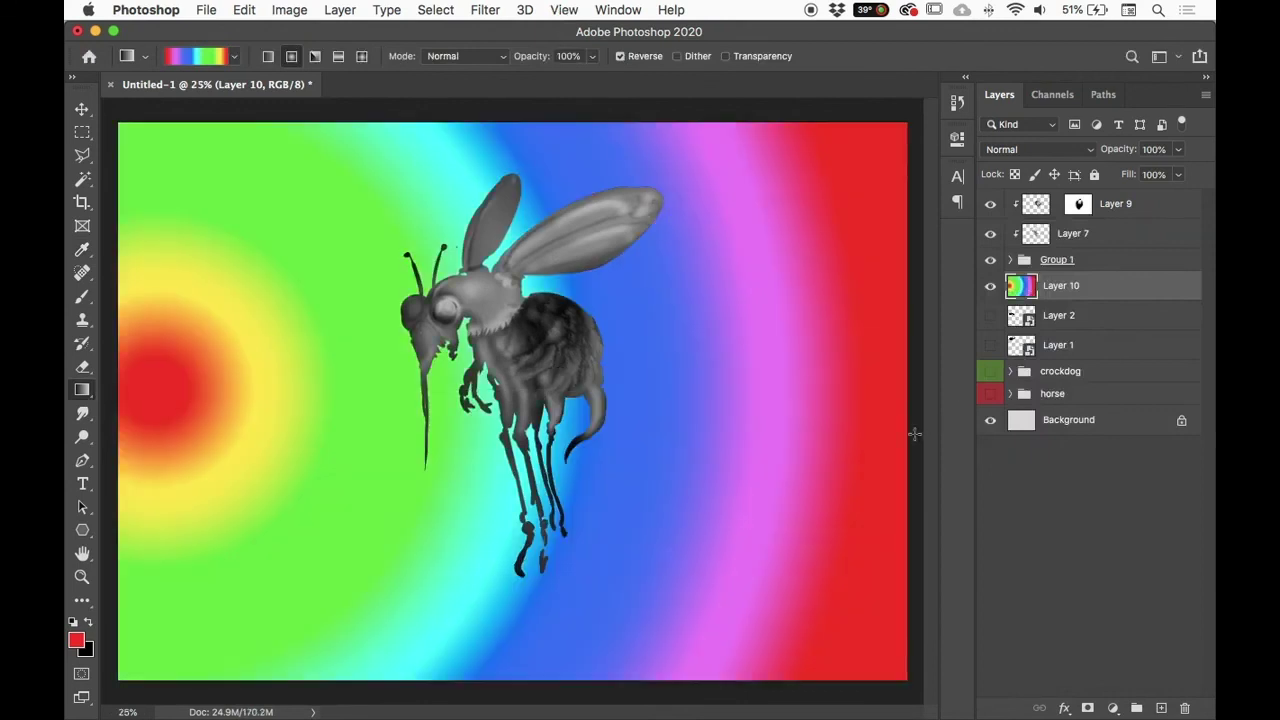
pyautogui.moveTo(548, 368); pyautogui.dragTo(815, 375)
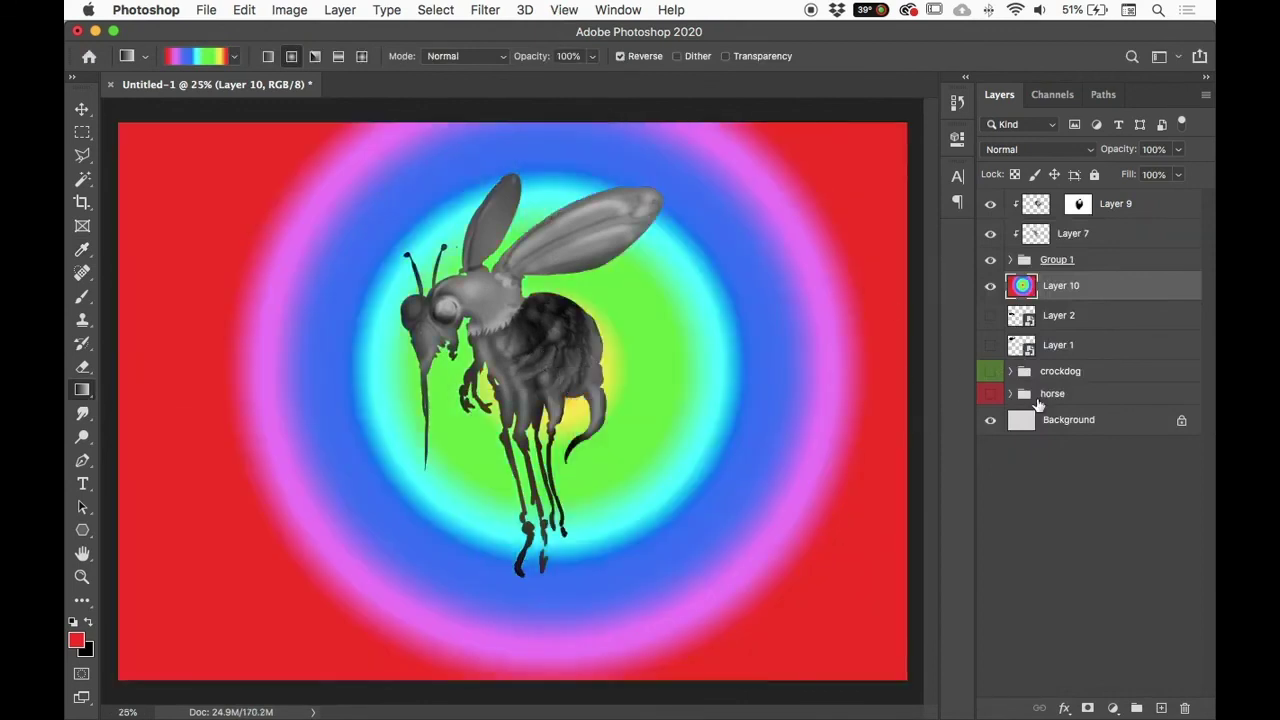
pyautogui.moveTo(306, 378); pyautogui.dragTo(880, 379)
# Step: Switch to a linear gradient and redraw the rainbow on Layer 10 in several directions, ending with horizontal bands running down the canvas
pyautogui.click(268, 56)
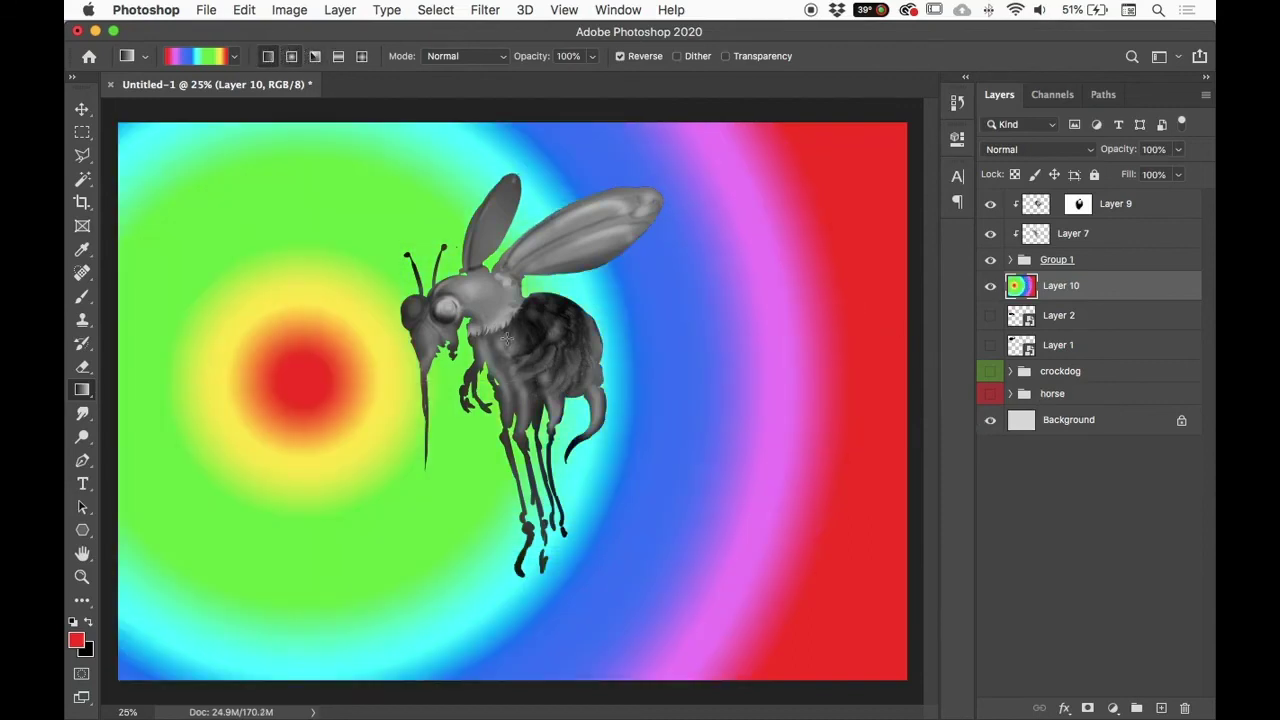
pyautogui.moveTo(286, 397); pyautogui.dragTo(857, 417)
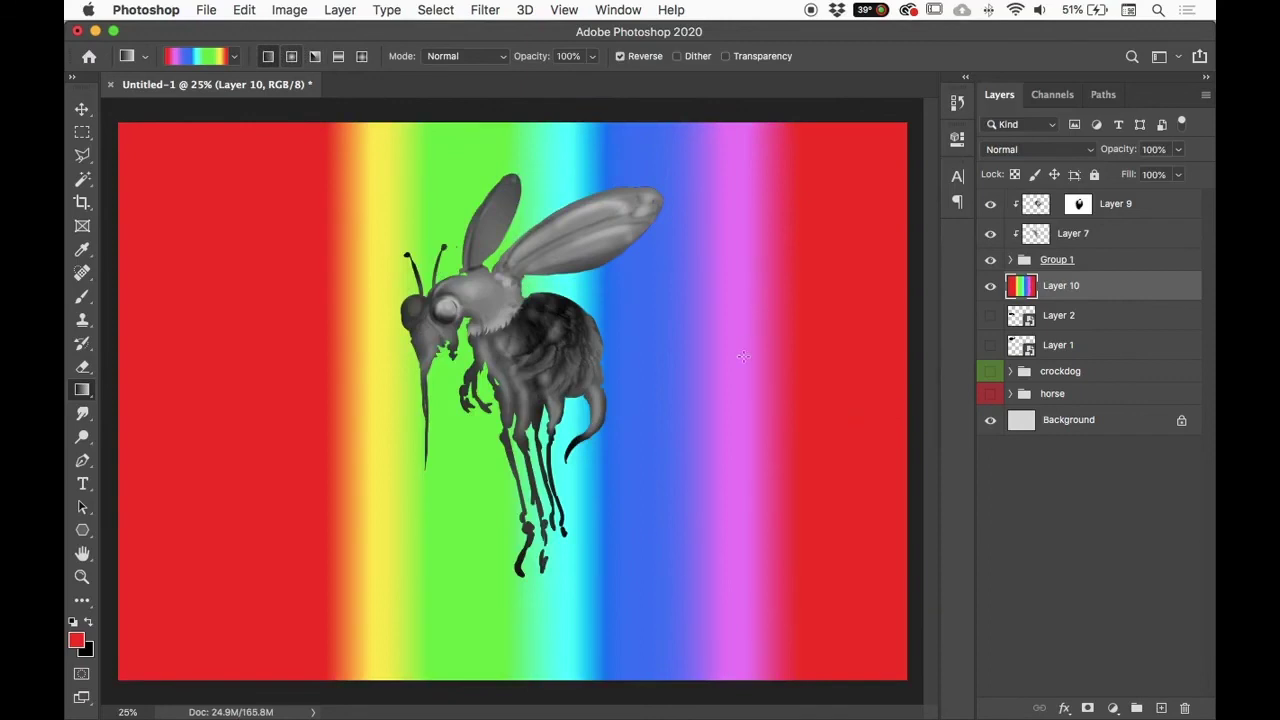
pyautogui.moveTo(690, 350); pyautogui.dragTo(330, 360)
pyautogui.moveTo(705, 390); pyautogui.dragTo(322, 396)
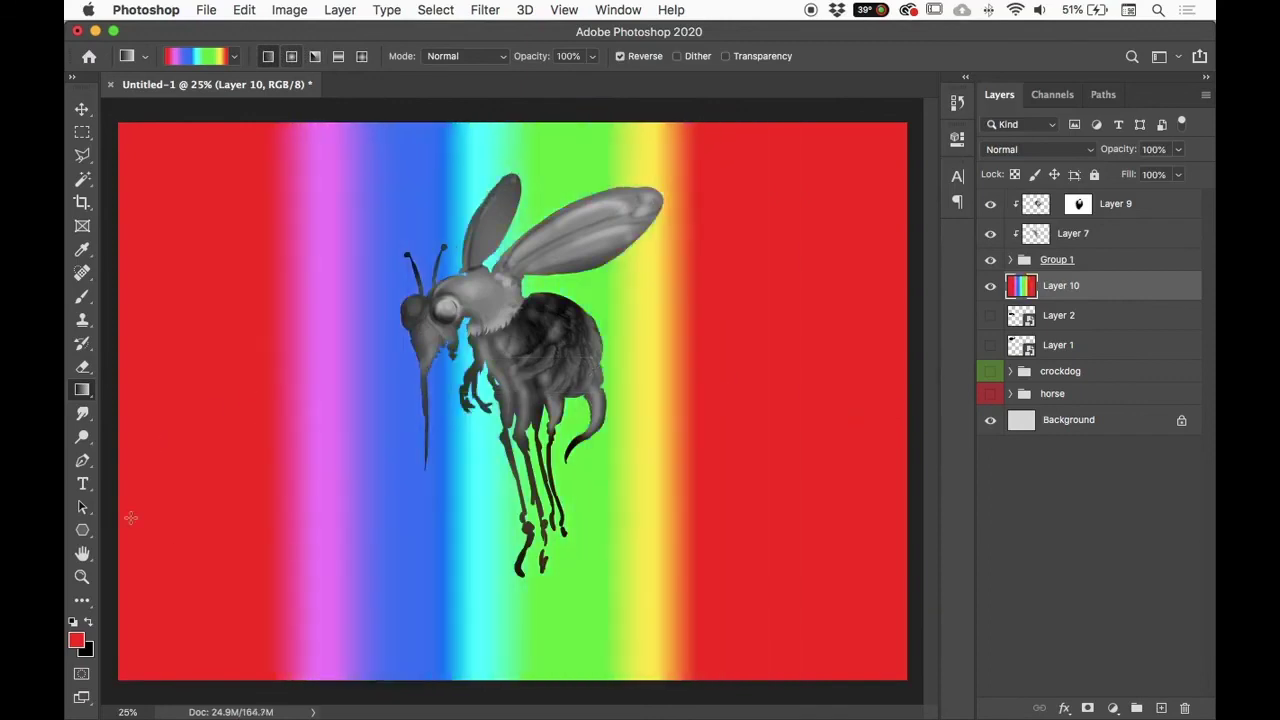
pyautogui.moveTo(562, 188); pyautogui.dragTo(585, 580)
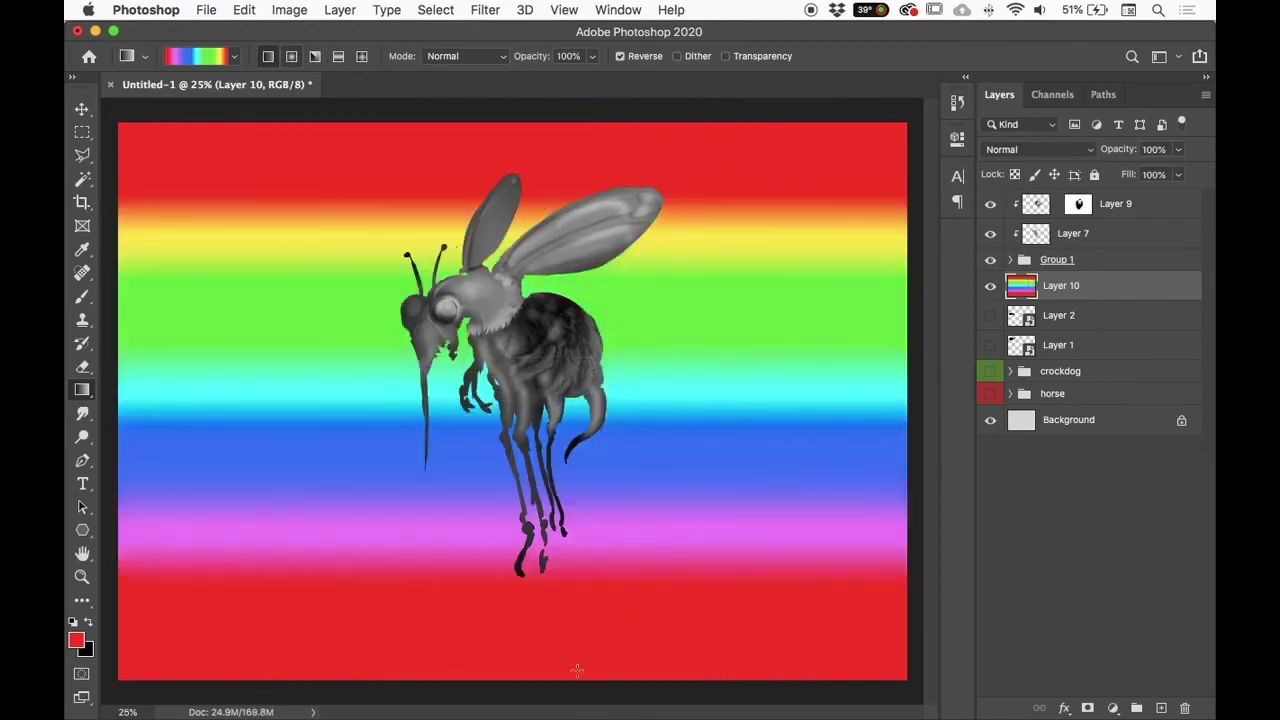
pyautogui.press('super+equal')
pyautogui.scroll(2, 679, 492)
pyautogui.scroll(-2, 679, 492)
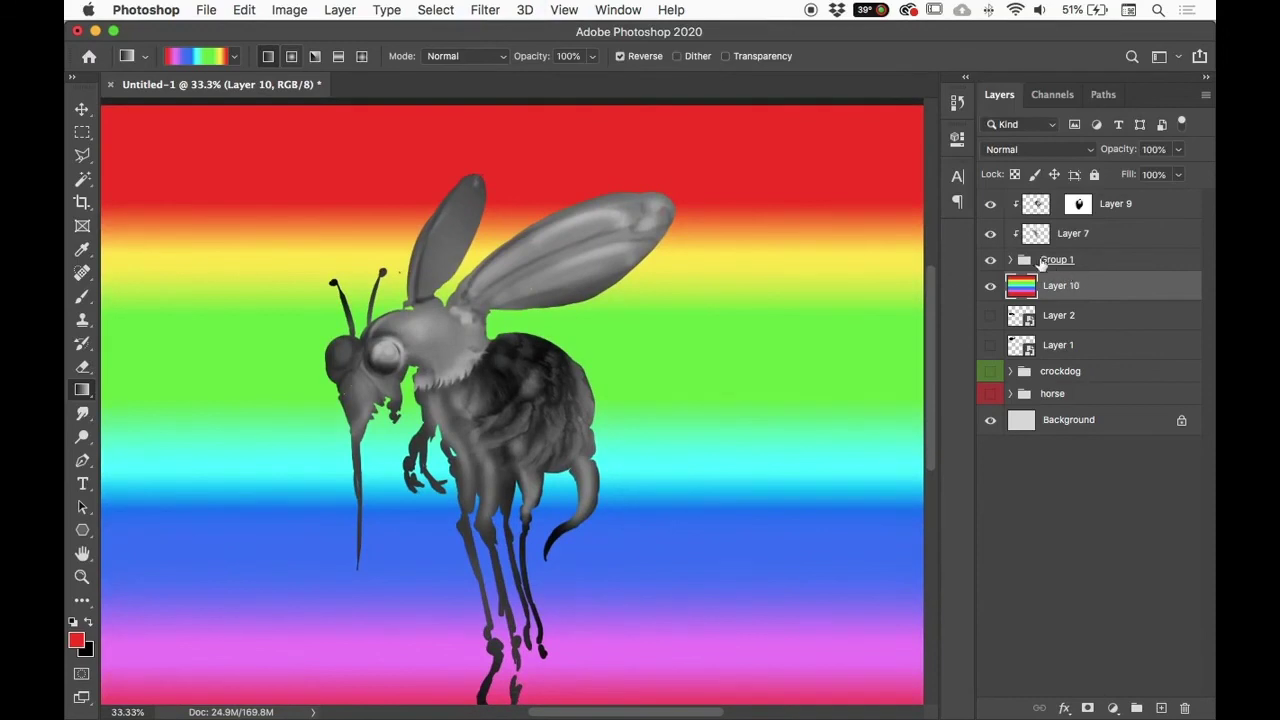
# Step: Select Group 1, then hide and re-show Layer 7 and Layer 9 to compare the bee with and without its shading
pyautogui.click(1024, 262)
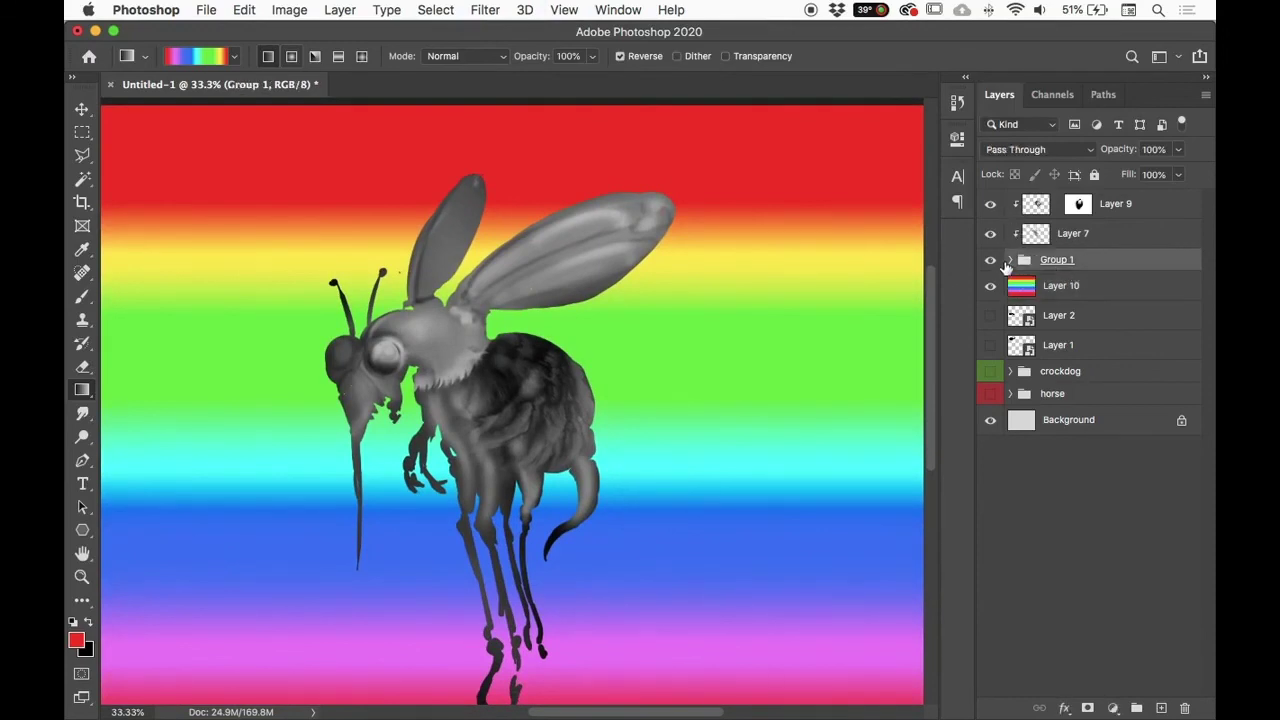
pyautogui.moveTo(990, 233); pyautogui.dragTo(990, 204)
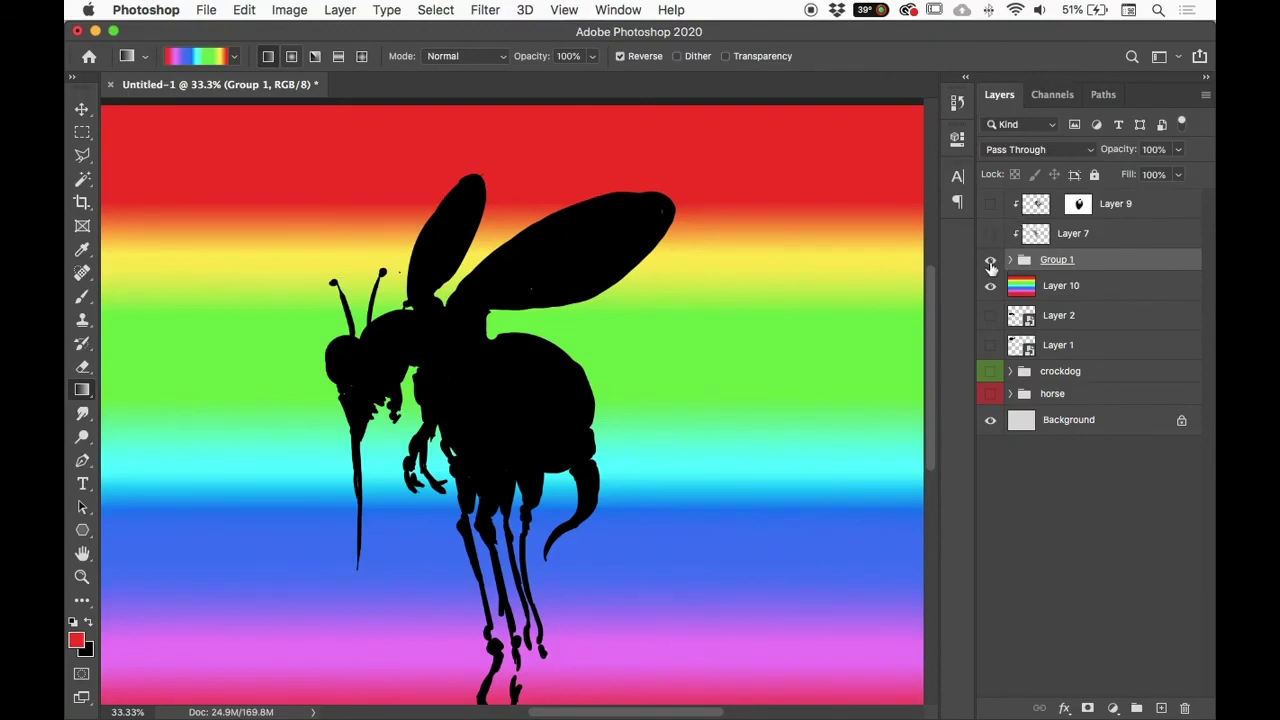
pyautogui.click(991, 234)
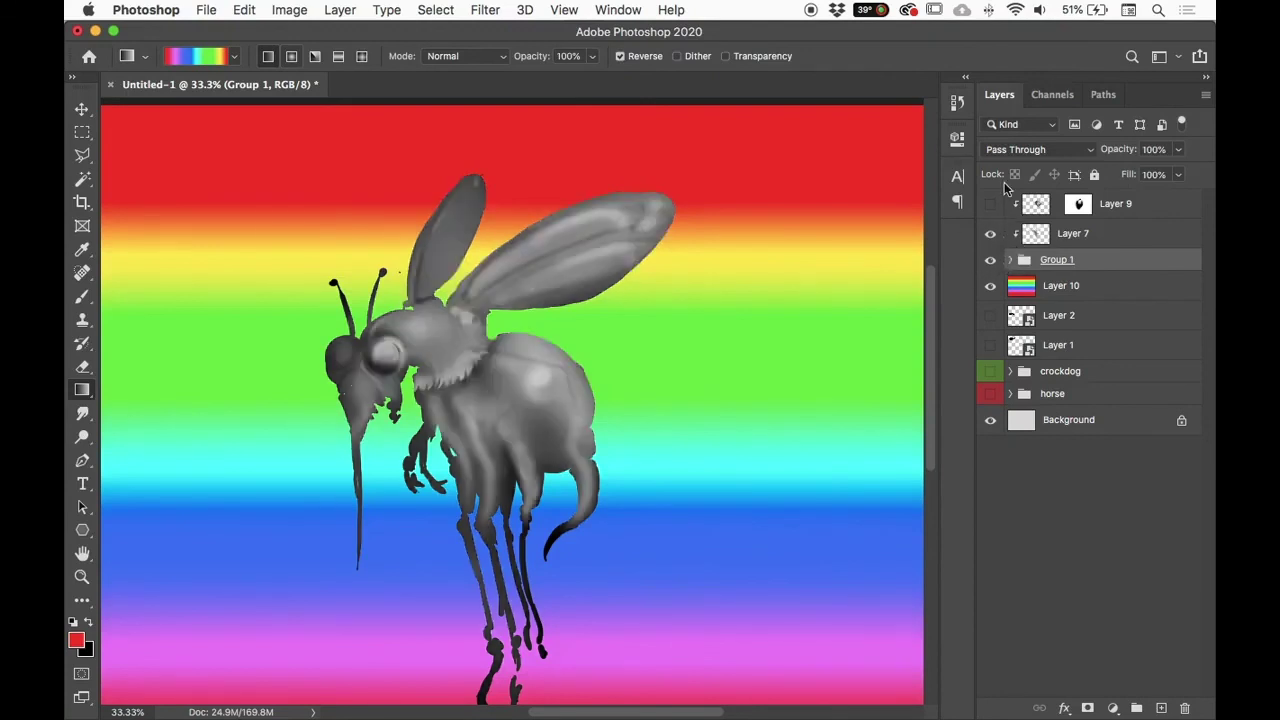
pyautogui.click(991, 204)
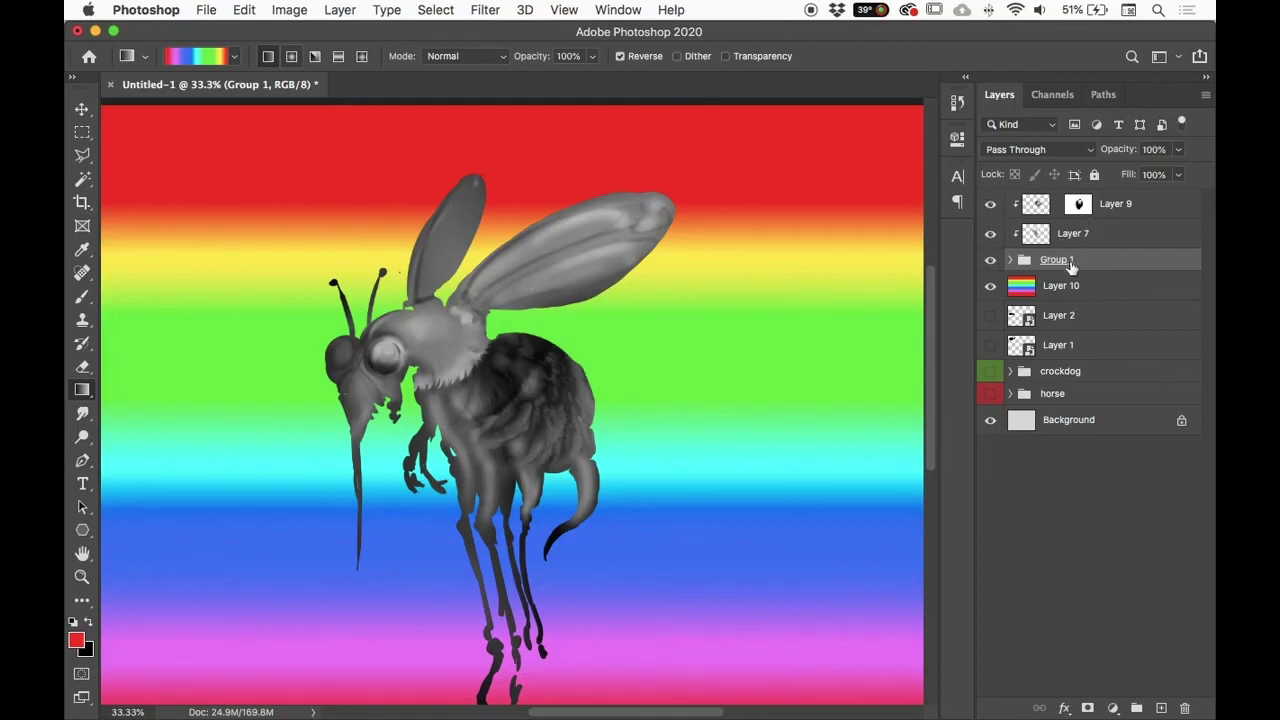
# Step: Inspect what Group 1 contains by switching the group and its bee layer off and on
pyautogui.click(990, 261)
pyautogui.click(990, 261)
pyautogui.click(1010, 260)
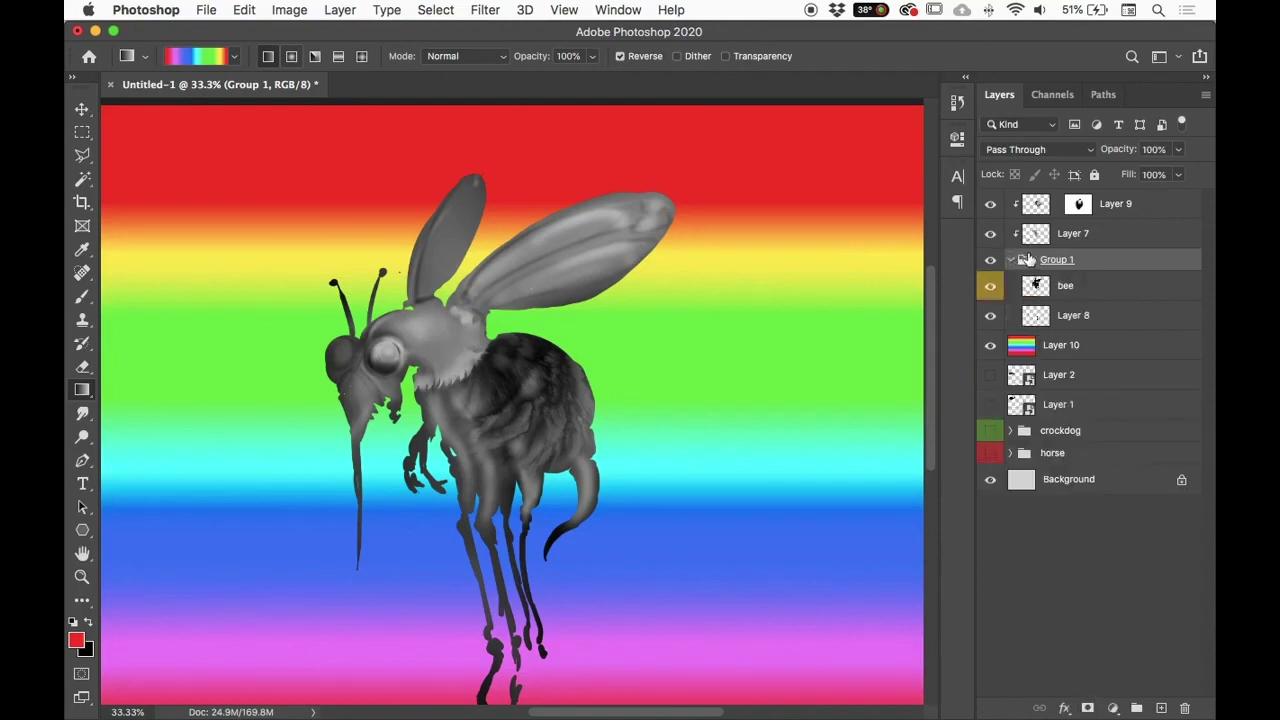
pyautogui.click(990, 286)
pyautogui.click(990, 286)
pyautogui.click(1010, 260)
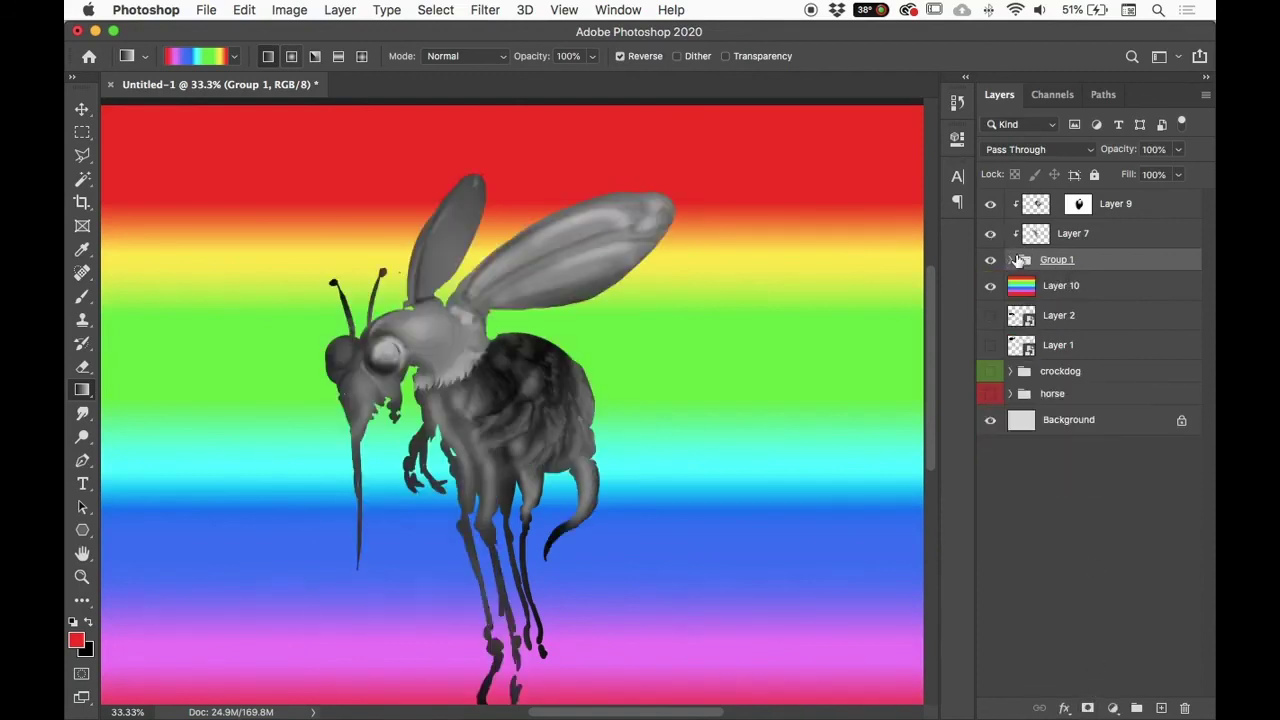
# Step: Add a layer mask to Group 1 and activate the Brush tool for painting on it
pyautogui.click(1088, 708)
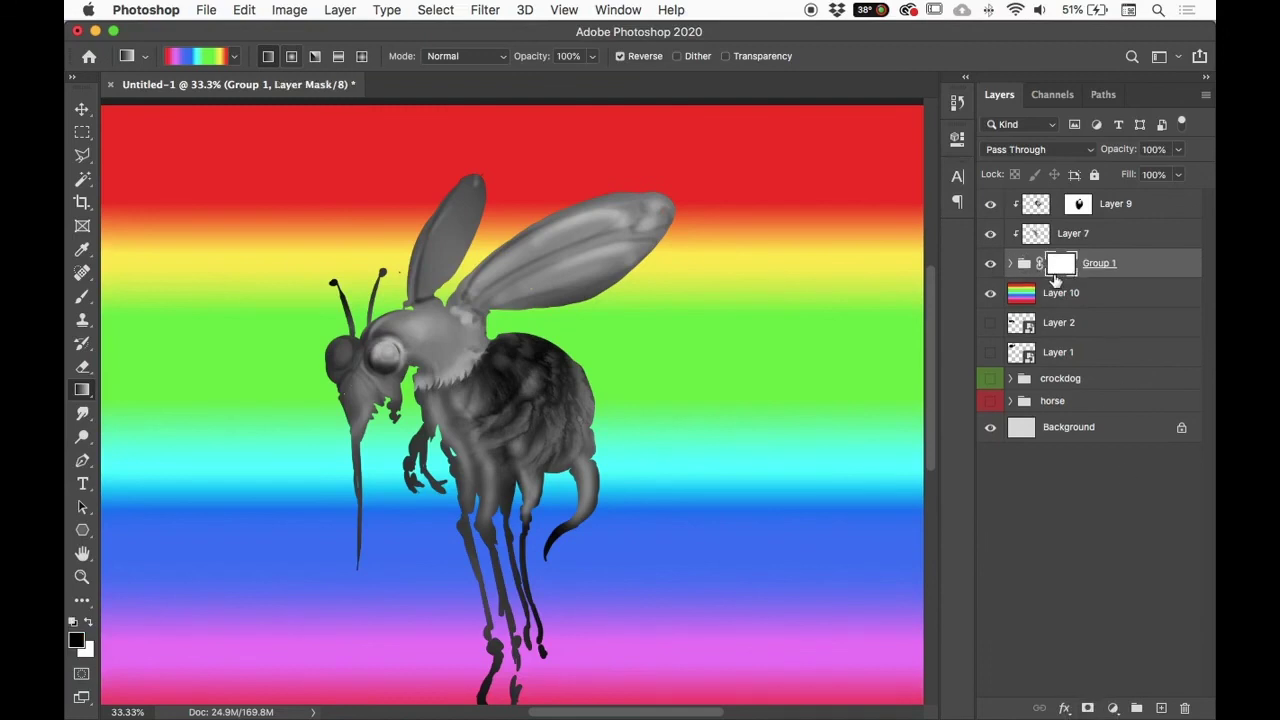
pyautogui.press('b')
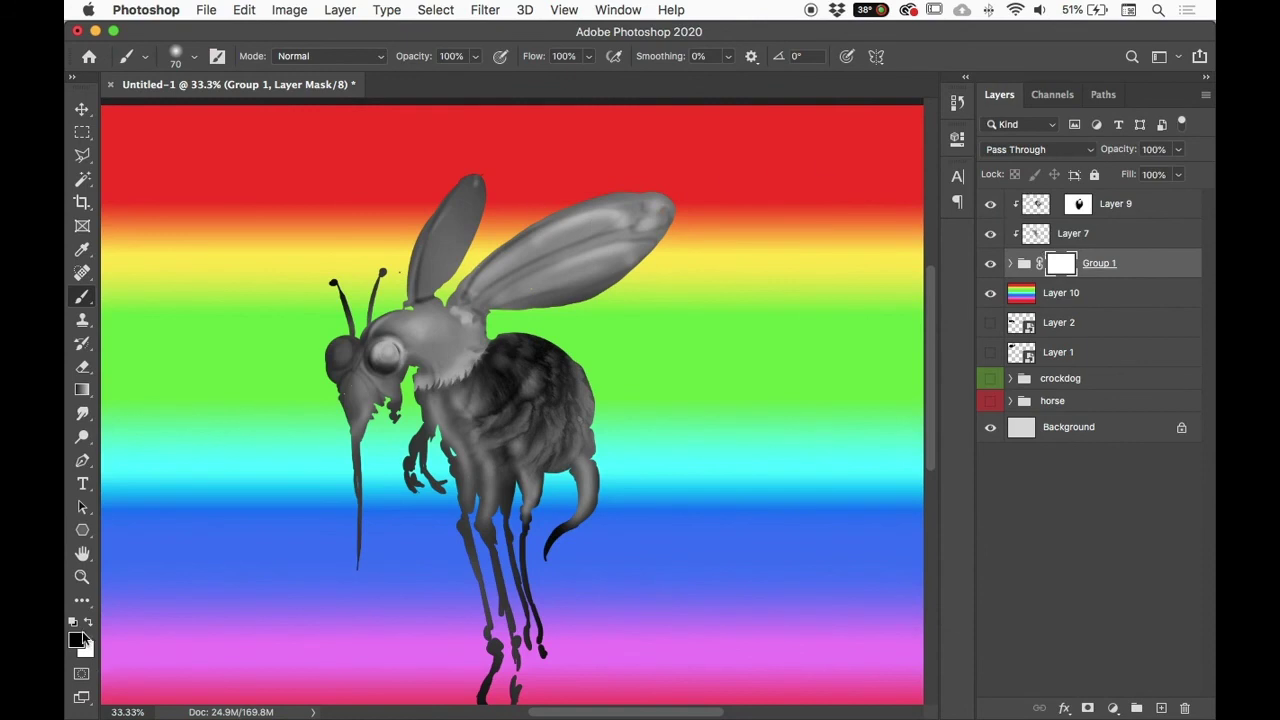
# Step: Try painting black on Group 1's mask over the large wing and undo the strokes
pyautogui.click(553, 226)
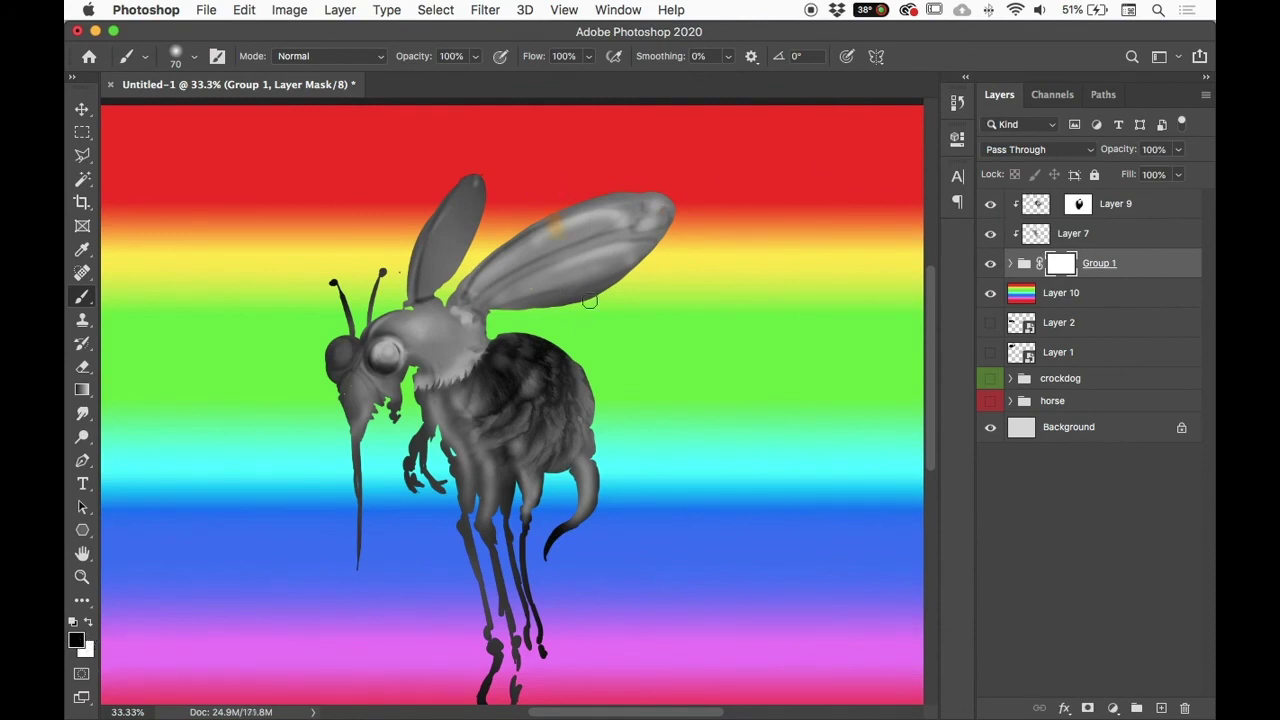
pyautogui.moveTo(560, 222)
pyautogui.mouseDown()
pyautogui.moveTo(574, 304)
pyautogui.moveTo(606, 251)
pyautogui.moveTo(686, 183)
pyautogui.moveTo(526, 240)
pyautogui.moveTo(522, 263)
pyautogui.mouseUp()
pyautogui.press('super+z')
pyautogui.press('super+z')
pyautogui.press('super+z')
# Step: Set the foreground colour to a mid grey for painting partial transparency on the mask
pyautogui.moveTo(414, 57); pyautogui.dragTo(404, 57)
pyautogui.click(427, 57)
pyautogui.click(77, 640)
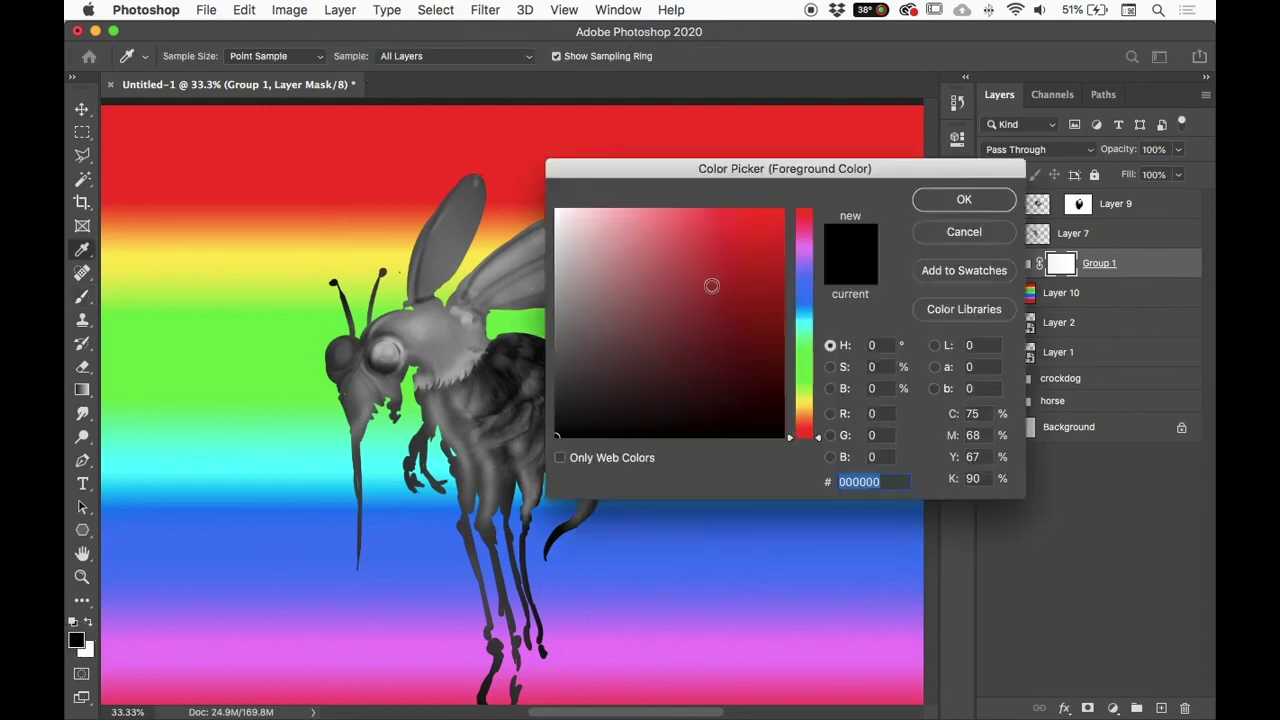
pyautogui.moveTo(619, 297); pyautogui.dragTo(552, 300)
pyautogui.click(964, 200)
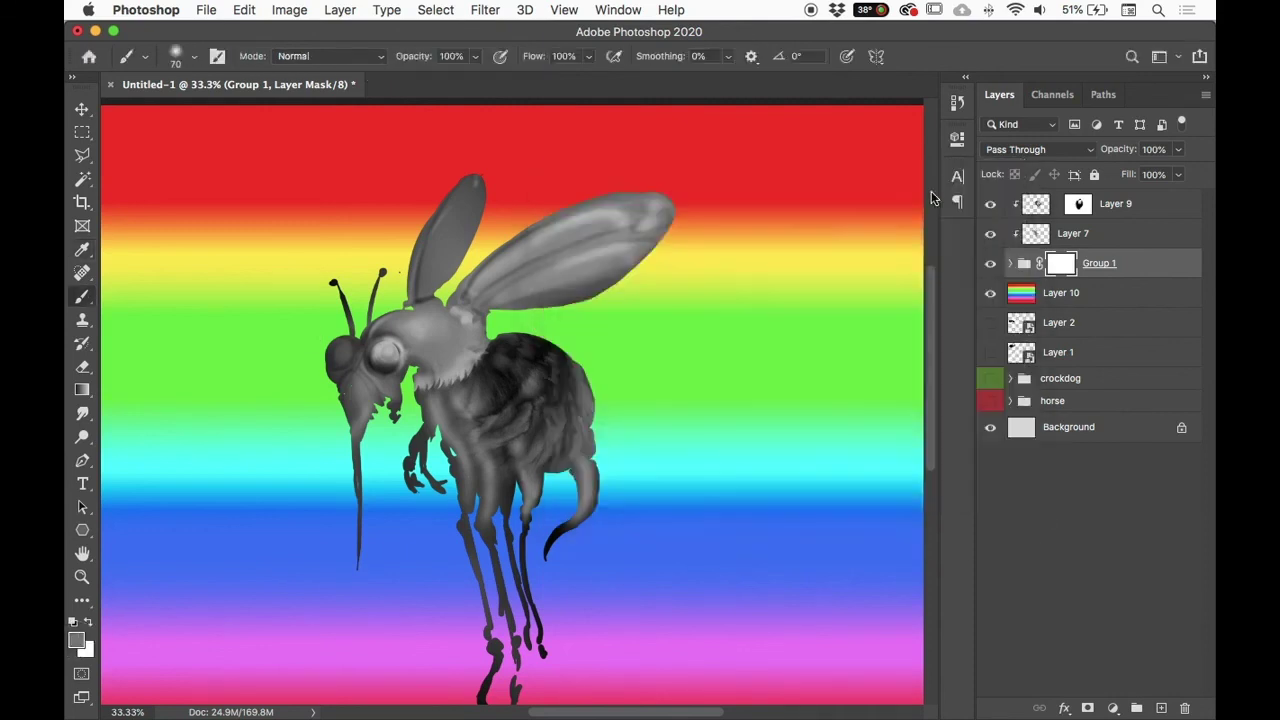
# Step: Paint grey strokes on Group 1's mask inside both wings so the rainbow partly shows through
pyautogui.moveTo(513, 257)
pyautogui.mouseDown()
pyautogui.moveTo(596, 221)
pyautogui.moveTo(506, 265)
pyautogui.moveTo(671, 201)
pyautogui.moveTo(482, 259)
pyautogui.moveTo(491, 272)
pyautogui.moveTo(581, 250)
pyautogui.moveTo(603, 314)
pyautogui.mouseUp()
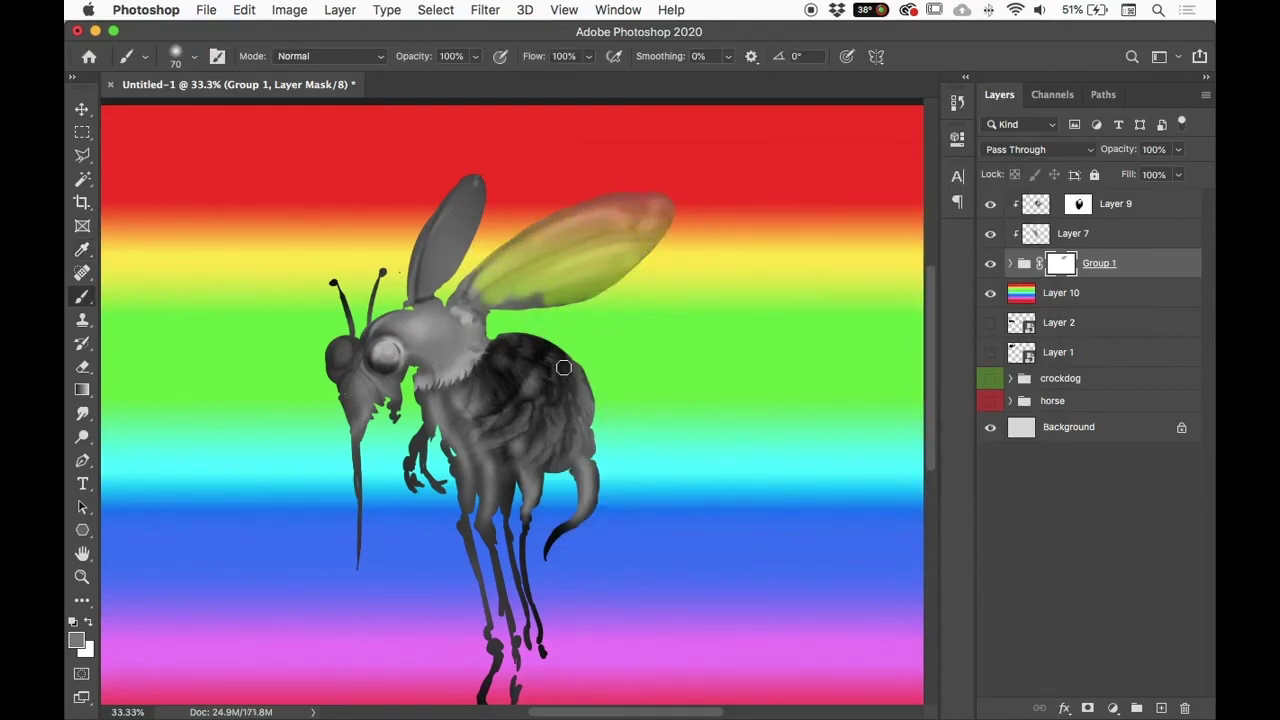
pyautogui.press('super+z')
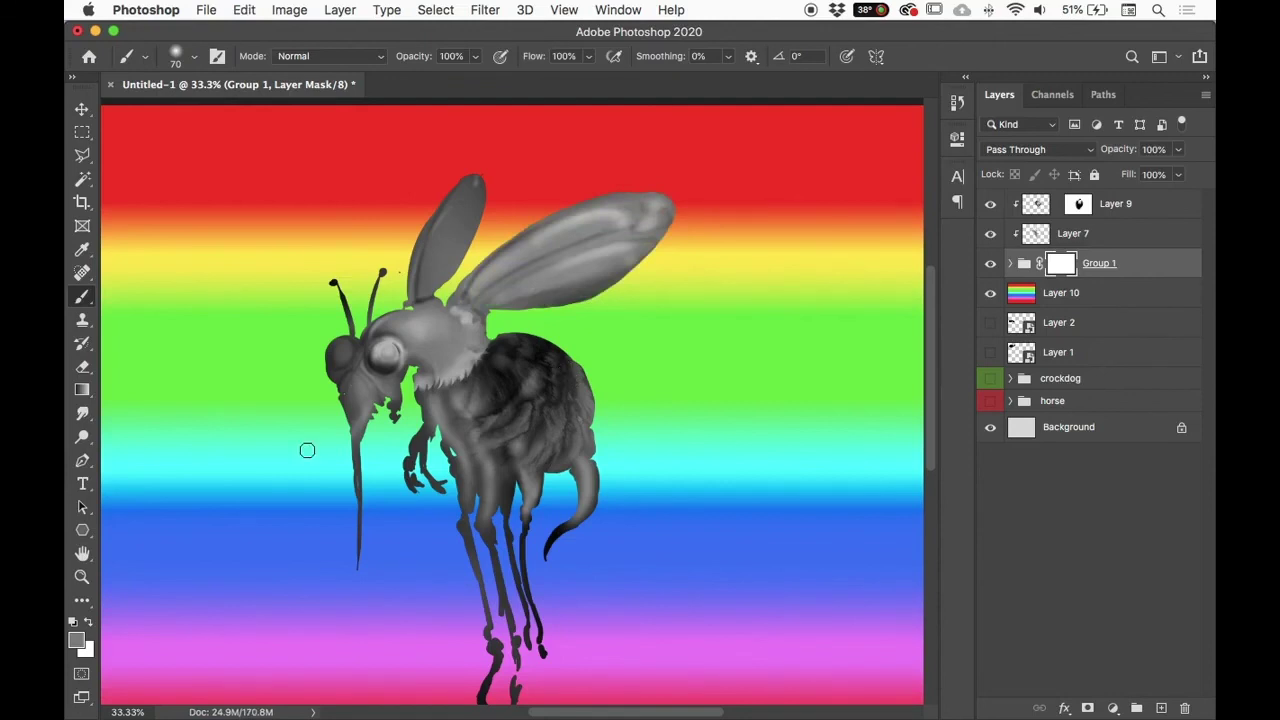
pyautogui.moveTo(484, 283)
pyautogui.mouseDown()
pyautogui.moveTo(552, 235)
pyautogui.moveTo(472, 263)
pyautogui.moveTo(588, 219)
pyautogui.moveTo(625, 215)
pyautogui.moveTo(584, 221)
pyautogui.moveTo(610, 228)
pyautogui.moveTo(515, 288)
pyautogui.moveTo(597, 249)
pyautogui.moveTo(613, 271)
pyautogui.moveTo(631, 255)
pyautogui.moveTo(559, 284)
pyautogui.moveTo(653, 203)
pyautogui.mouseUp()
pyautogui.moveTo(443, 221)
pyautogui.mouseDown()
pyautogui.moveTo(476, 196)
pyautogui.moveTo(424, 290)
pyautogui.moveTo(486, 170)
pyautogui.mouseUp()
pyautogui.moveTo(511, 291); pyautogui.dragTo(555, 300)
pyautogui.moveTo(642, 209)
pyautogui.mouseDown()
pyautogui.moveTo(554, 231)
pyautogui.moveTo(656, 200)
pyautogui.moveTo(694, 163)
pyautogui.mouseUp()
# Step: Reduce the brush size to 20 and paint fine vein strokes on Group 1's mask over both wings
pyautogui.click(87, 622)
pyautogui.press('[')
pyautogui.press('[')
pyautogui.press('[')
pyautogui.press('[')
pyautogui.press('[')
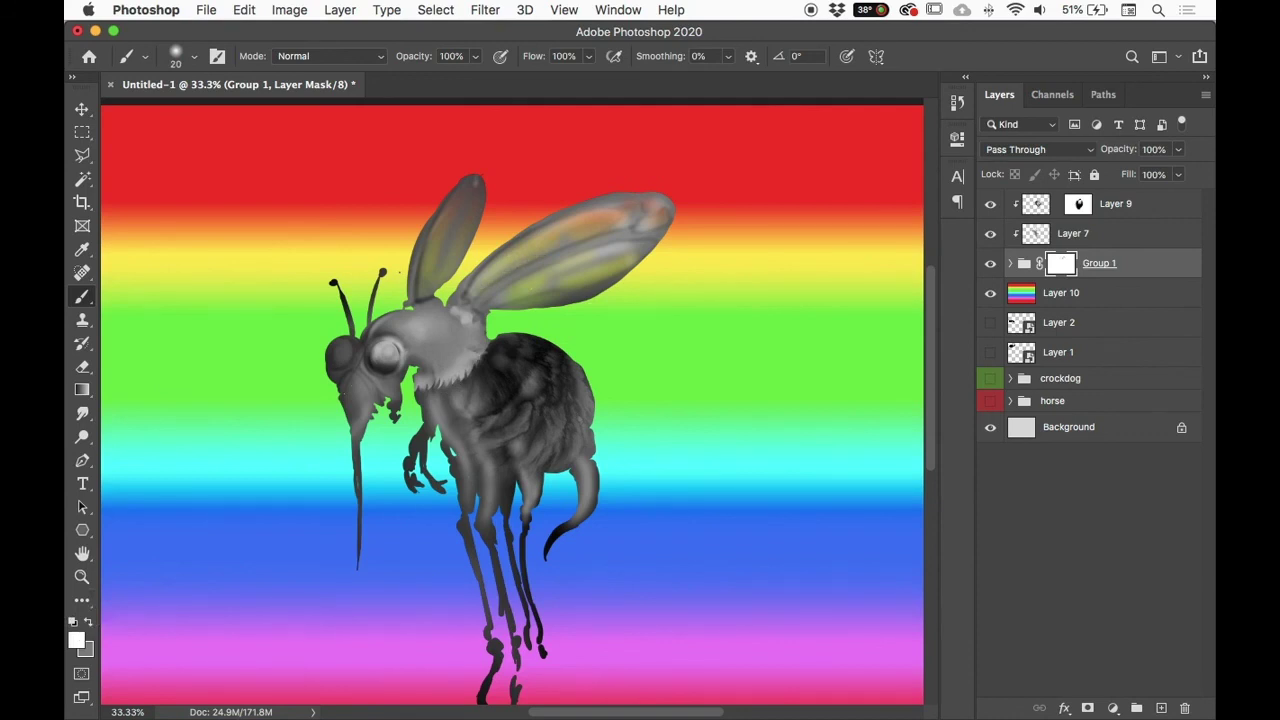
pyautogui.press('x')
pyautogui.press('d')
pyautogui.press('x')
pyautogui.moveTo(485, 291); pyautogui.dragTo(512, 265)
pyautogui.moveTo(528, 276)
pyautogui.mouseDown()
pyautogui.moveTo(576, 256)
pyautogui.moveTo(626, 262)
pyautogui.moveTo(582, 272)
pyautogui.mouseUp()
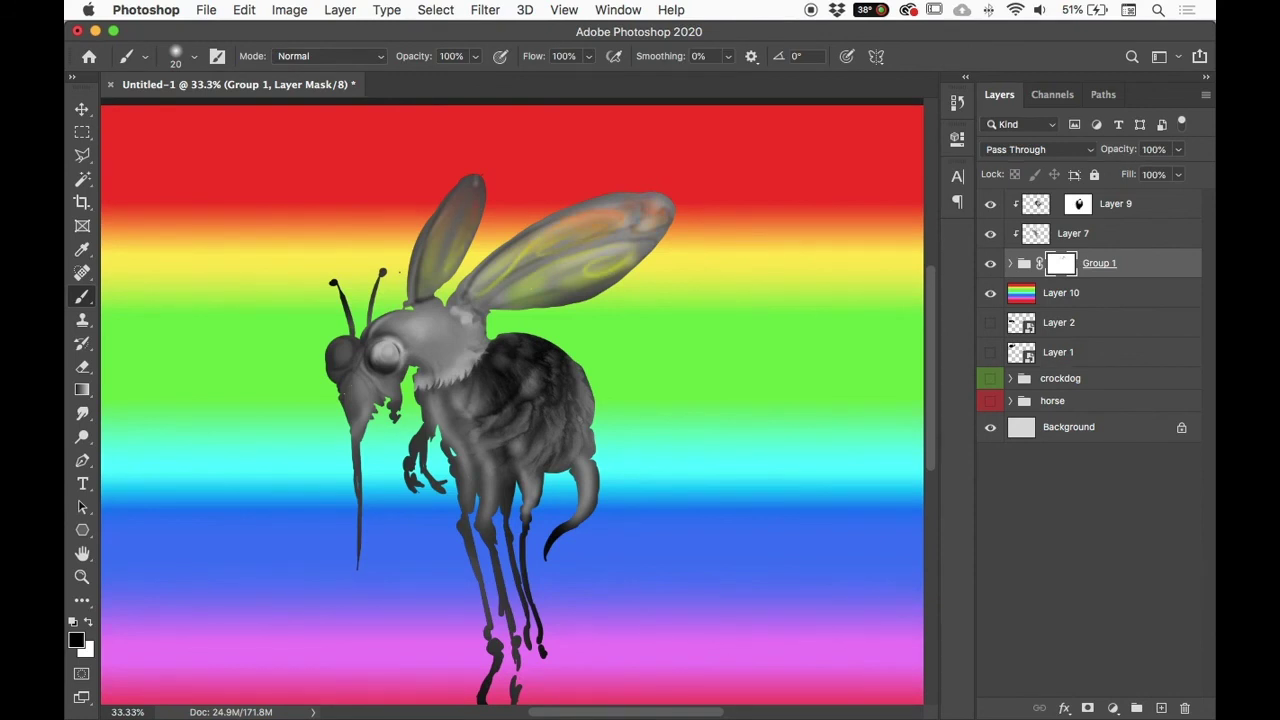
pyautogui.press('x')
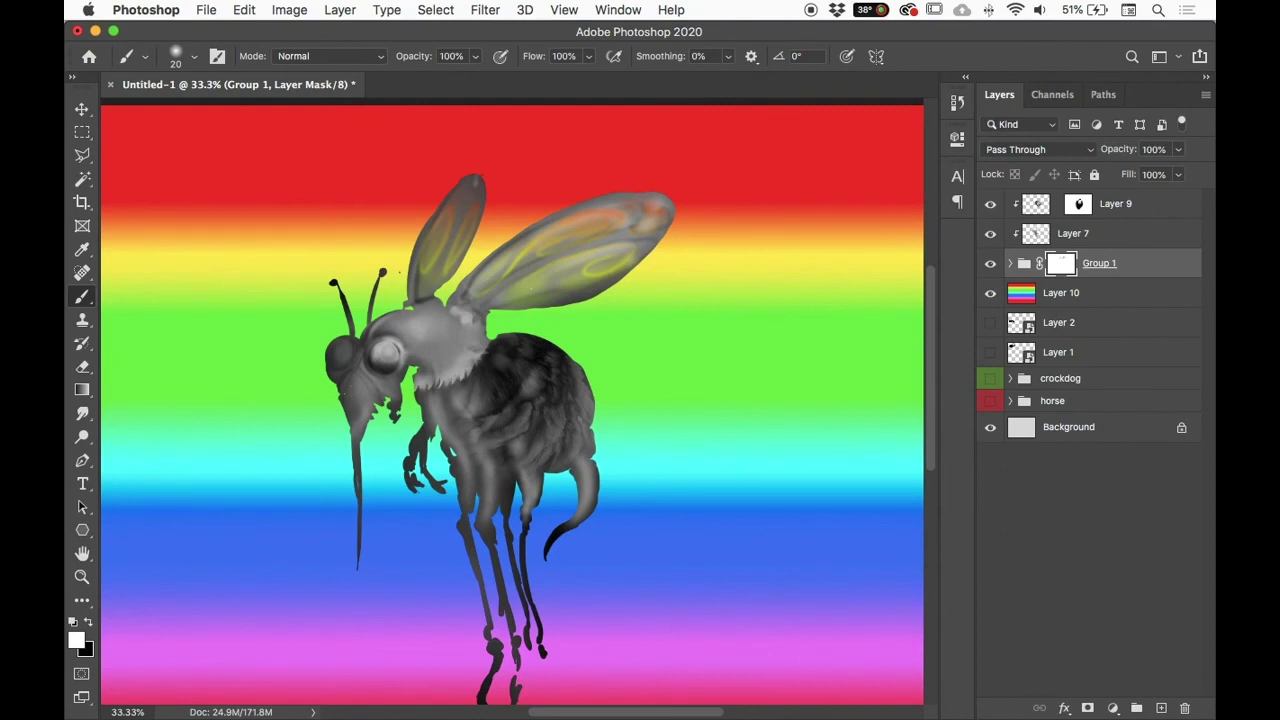
# Step: Toggle Layer 9 and Layer 7 off and on repeatedly to compare how each affects the semi-transparent bee
pyautogui.click(1080, 235)
pyautogui.click(990, 205)
pyautogui.click(990, 205)
pyautogui.click(990, 235)
pyautogui.click(990, 235)
pyautogui.click(990, 235)
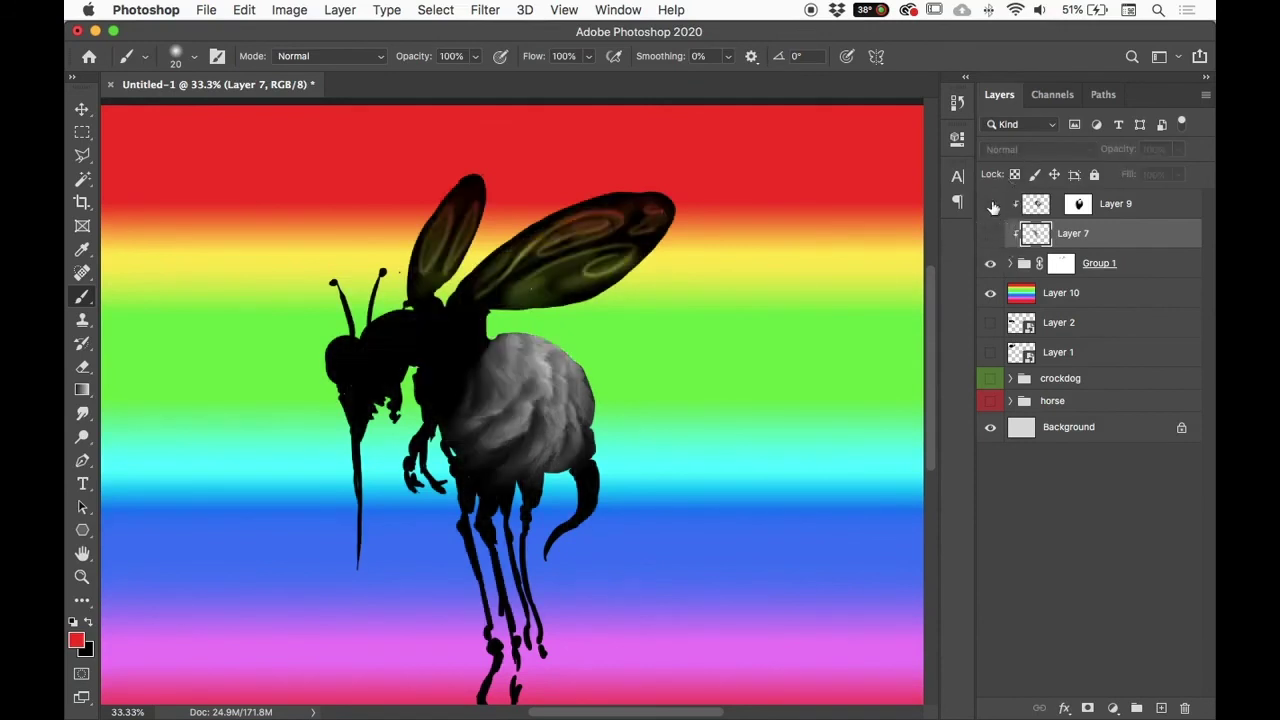
pyautogui.click(990, 205)
pyautogui.click(992, 204)
pyautogui.click(992, 204)
pyautogui.click(995, 235)
pyautogui.click(995, 236)
pyautogui.click(996, 238)
pyautogui.click(996, 238)
pyautogui.click(995, 237)
pyautogui.click(994, 237)
pyautogui.click(993, 238)
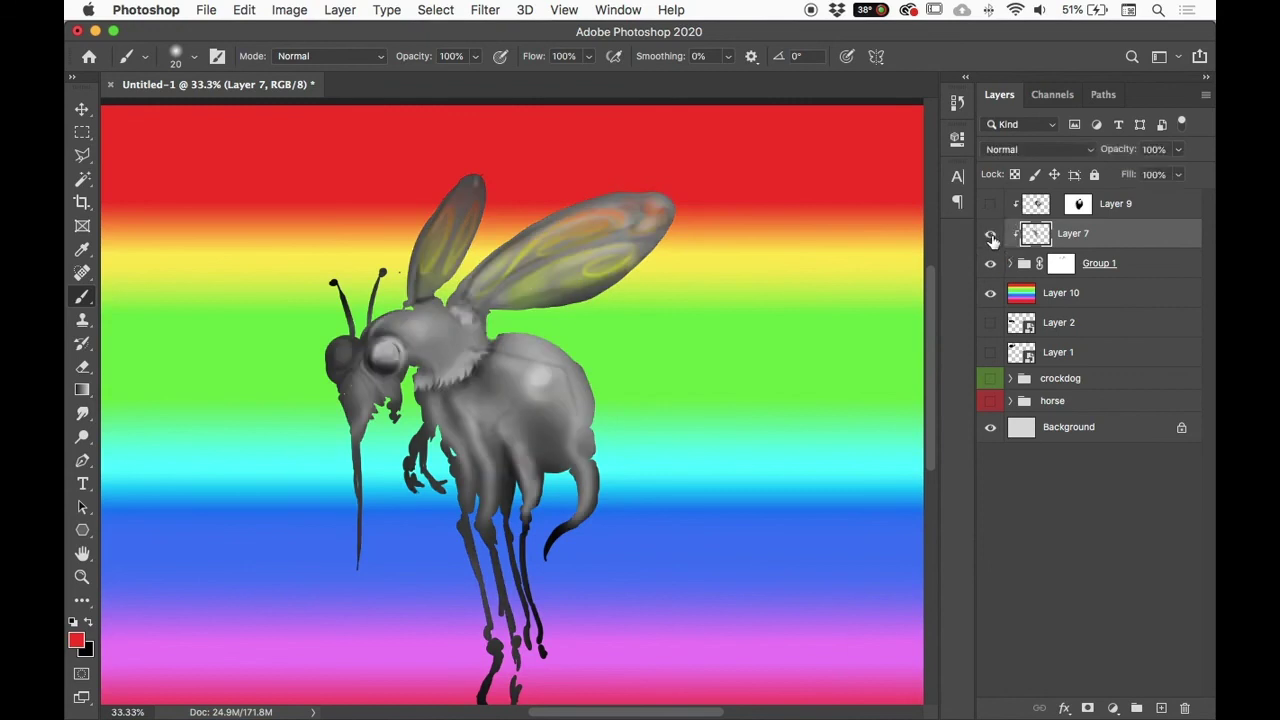
pyautogui.click(990, 204)
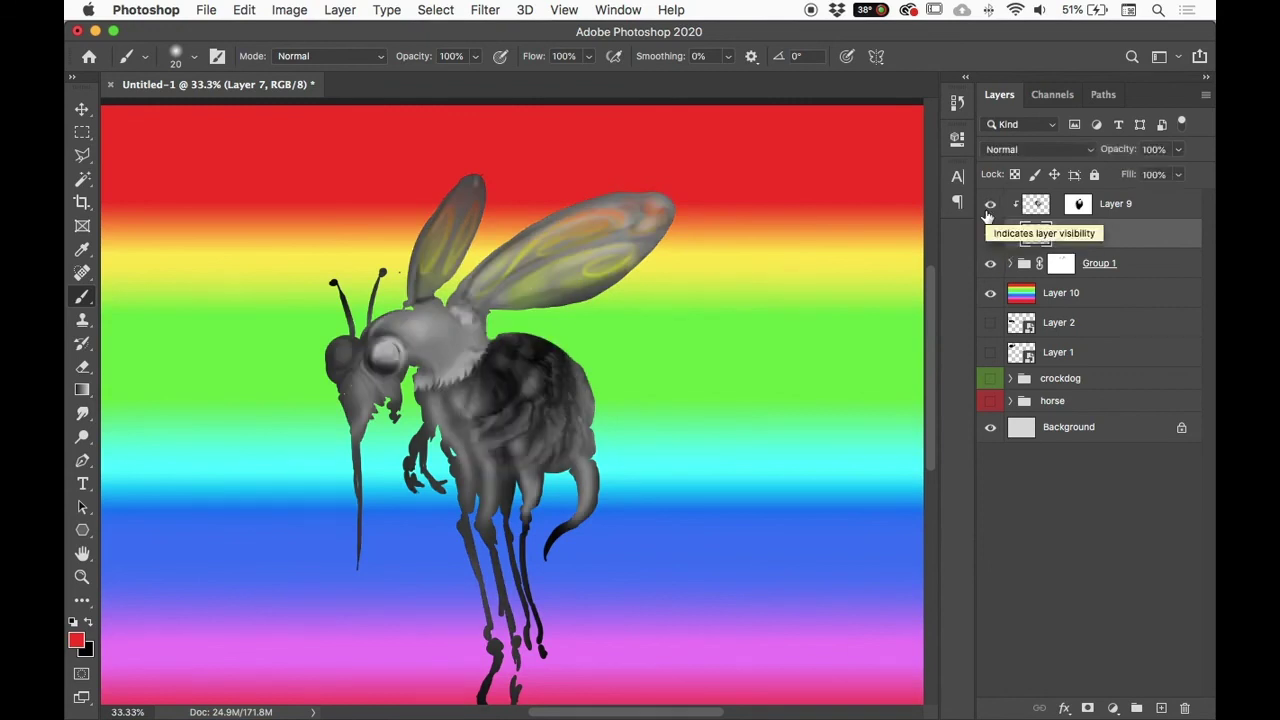
# Step: Select Layer 9, Layer 7 and Group 1 together and activate the Move tool
pyautogui.click(1115, 265)
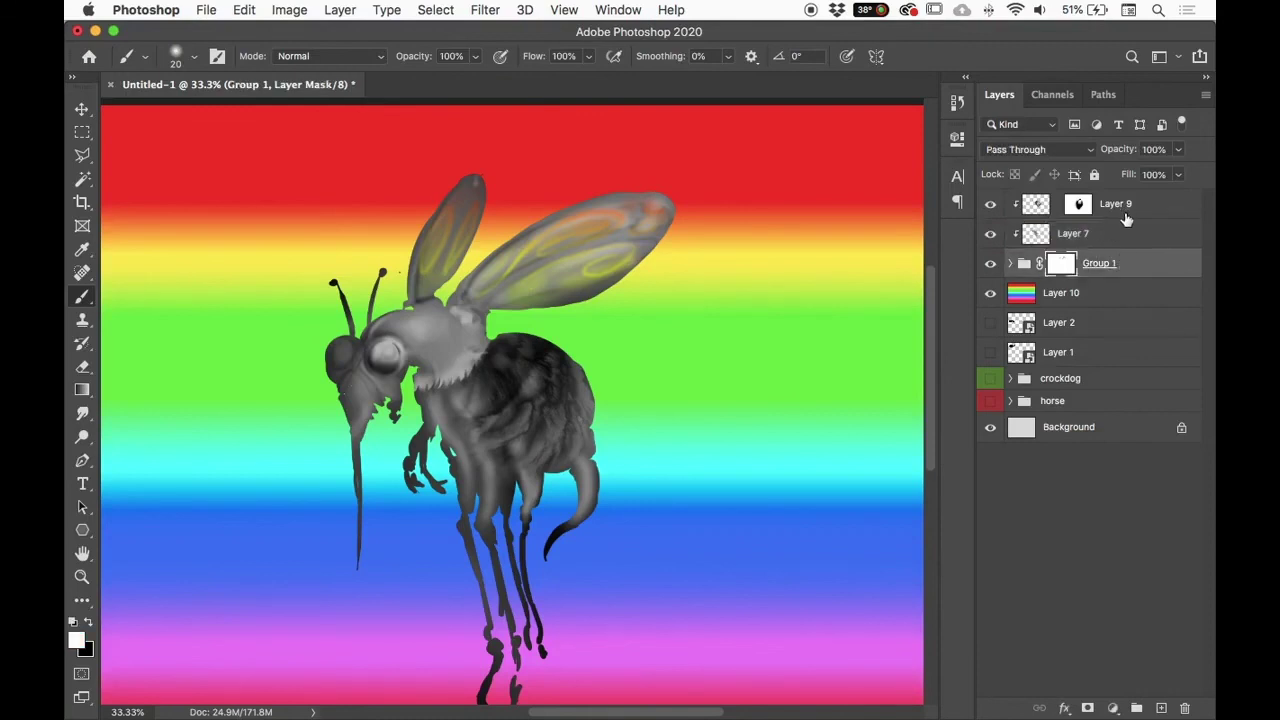
pyautogui.keyDown('shift'); pyautogui.click(1136, 215); pyautogui.keyUp('shift')
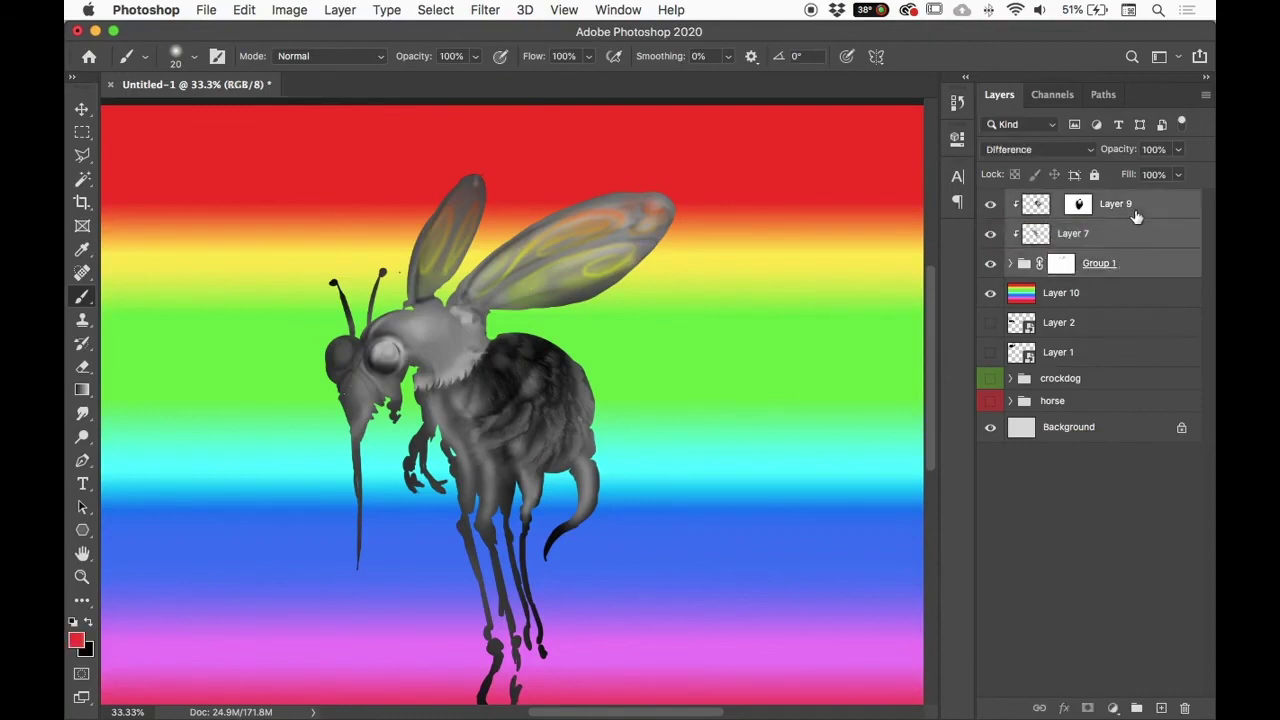
pyautogui.click(1039, 708)
pyautogui.press('v')
# Step: Try moving the selected bee layers sideways across the rainbow backdrop and undo each move
pyautogui.moveTo(540, 448)
pyautogui.mouseDown()
pyautogui.moveTo(797, 425)
pyautogui.moveTo(446, 449)
pyautogui.moveTo(474, 429)
pyautogui.moveTo(694, 429)
pyautogui.moveTo(593, 424)
pyautogui.moveTo(357, 457)
pyautogui.moveTo(360, 443)
pyautogui.moveTo(443, 437)
pyautogui.moveTo(463, 449)
pyautogui.mouseUp()
pyautogui.press('super+minus')
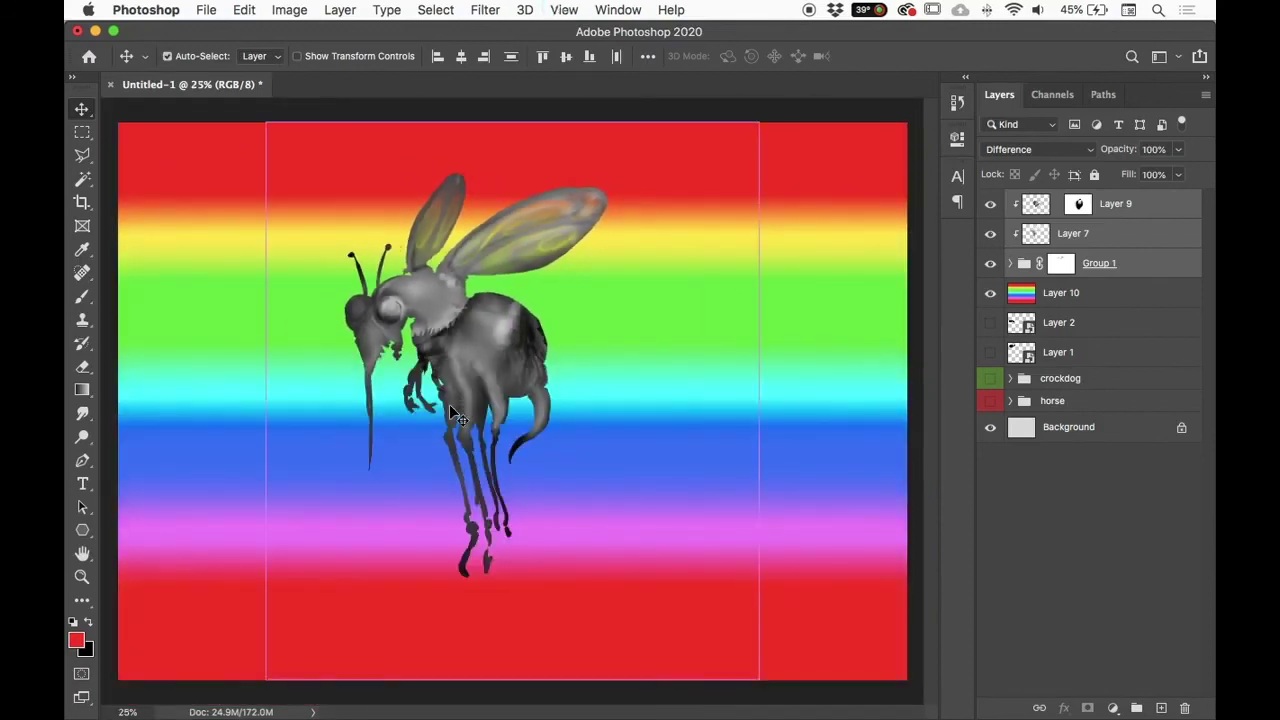
pyautogui.press('super+z')
pyautogui.moveTo(575, 425); pyautogui.dragTo(441, 428)
pyautogui.press('super+z')
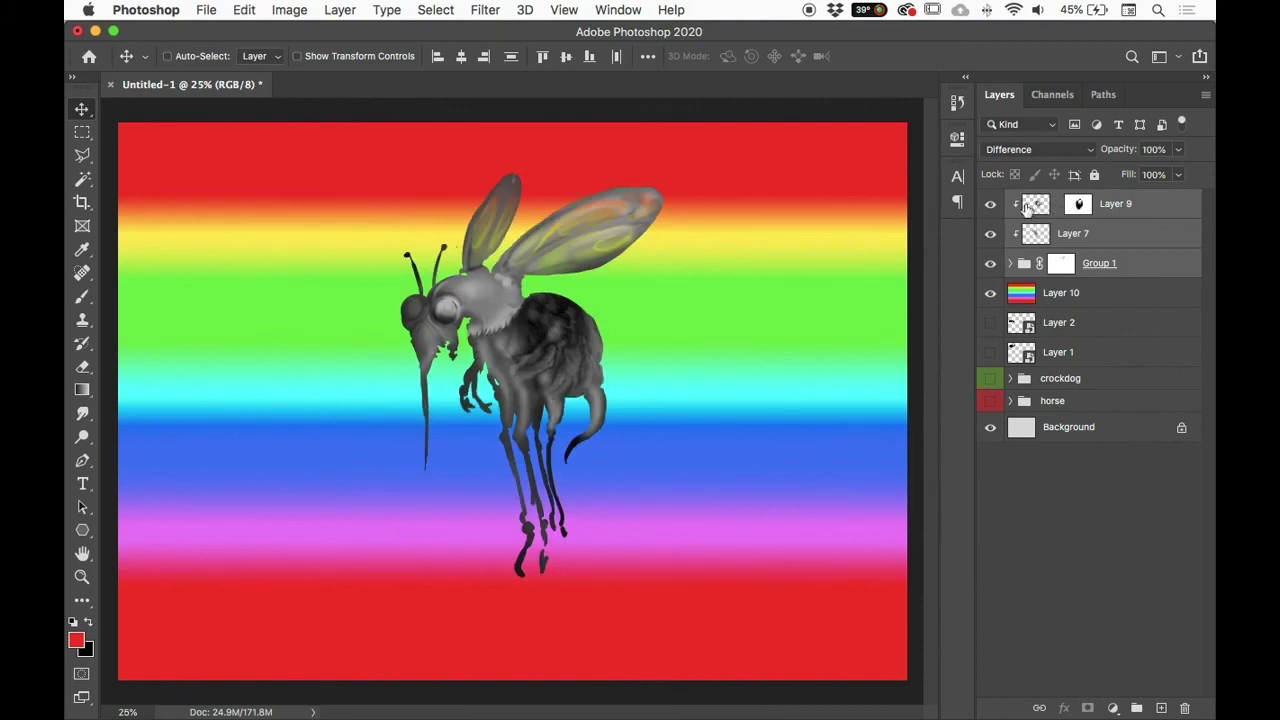
# Step: Link Layer 9's mask to its layer and move the selected bee layers slightly up and to the right
pyautogui.click(1057, 205)
pyautogui.moveTo(569, 376); pyautogui.dragTo(577, 337)
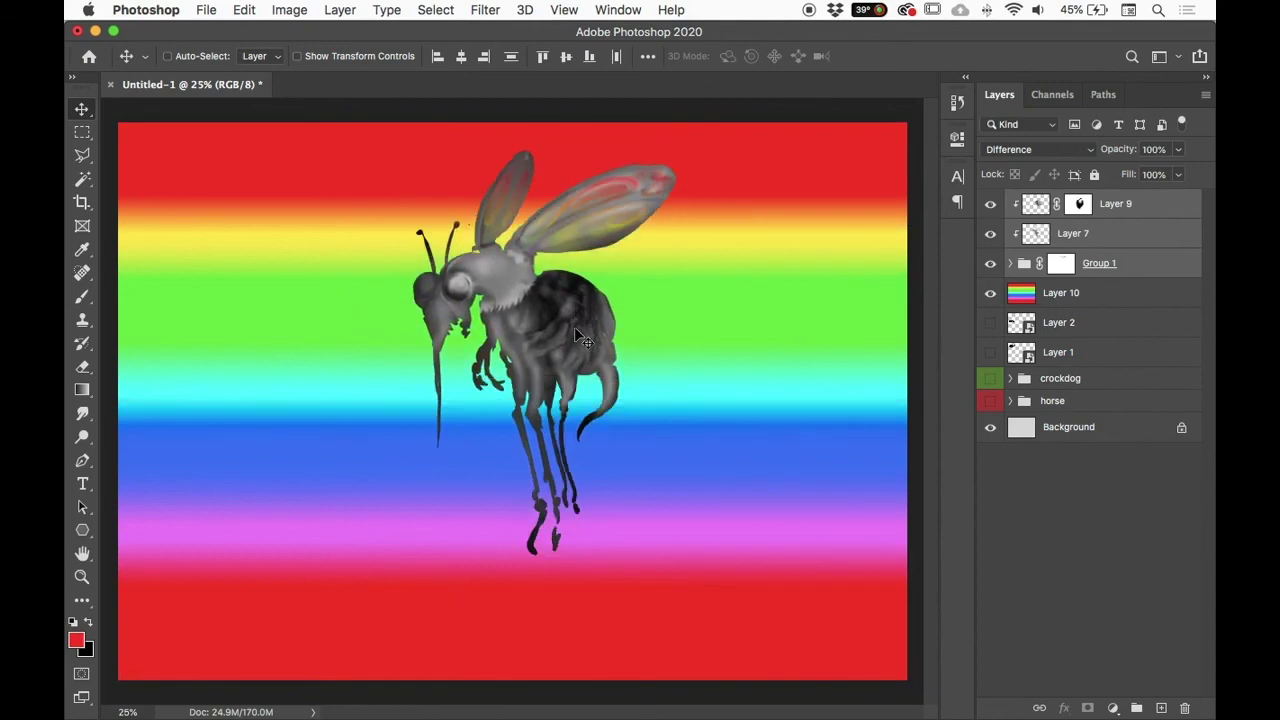
# Step: Hide the rainbow Layer 10 and activate the Gradient tool
pyautogui.click(991, 292)
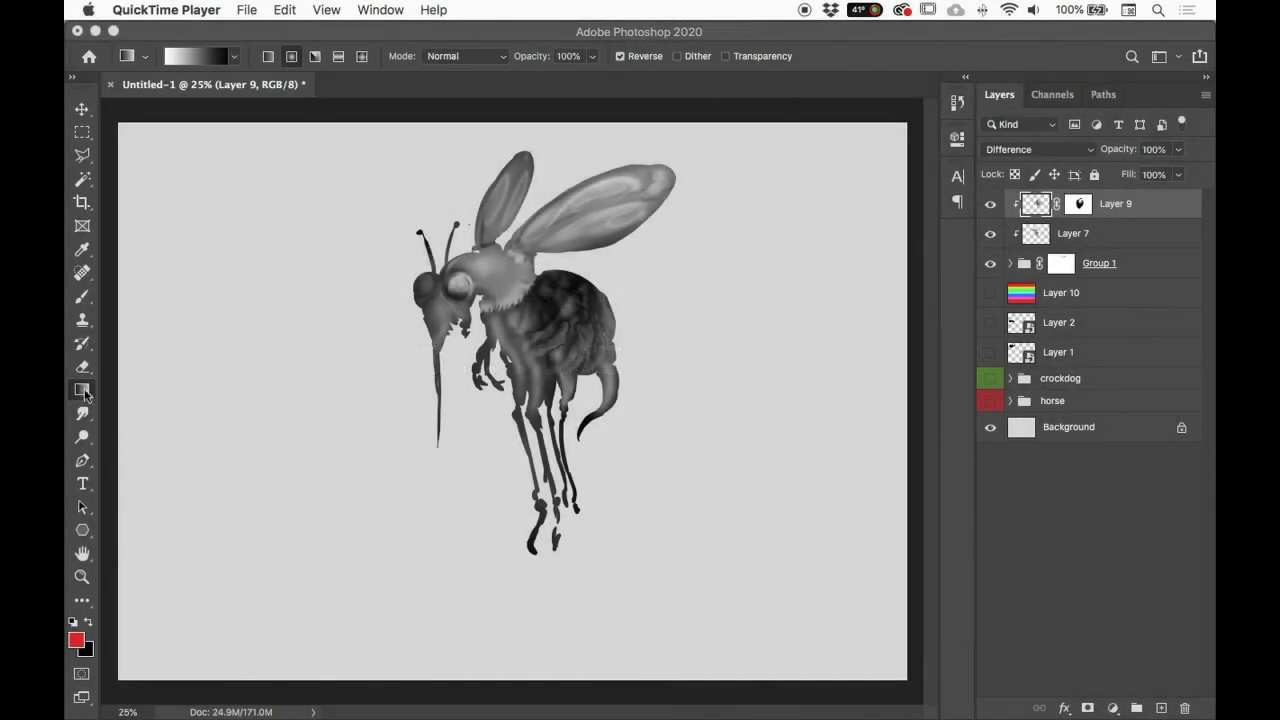
pyautogui.click(82, 390)
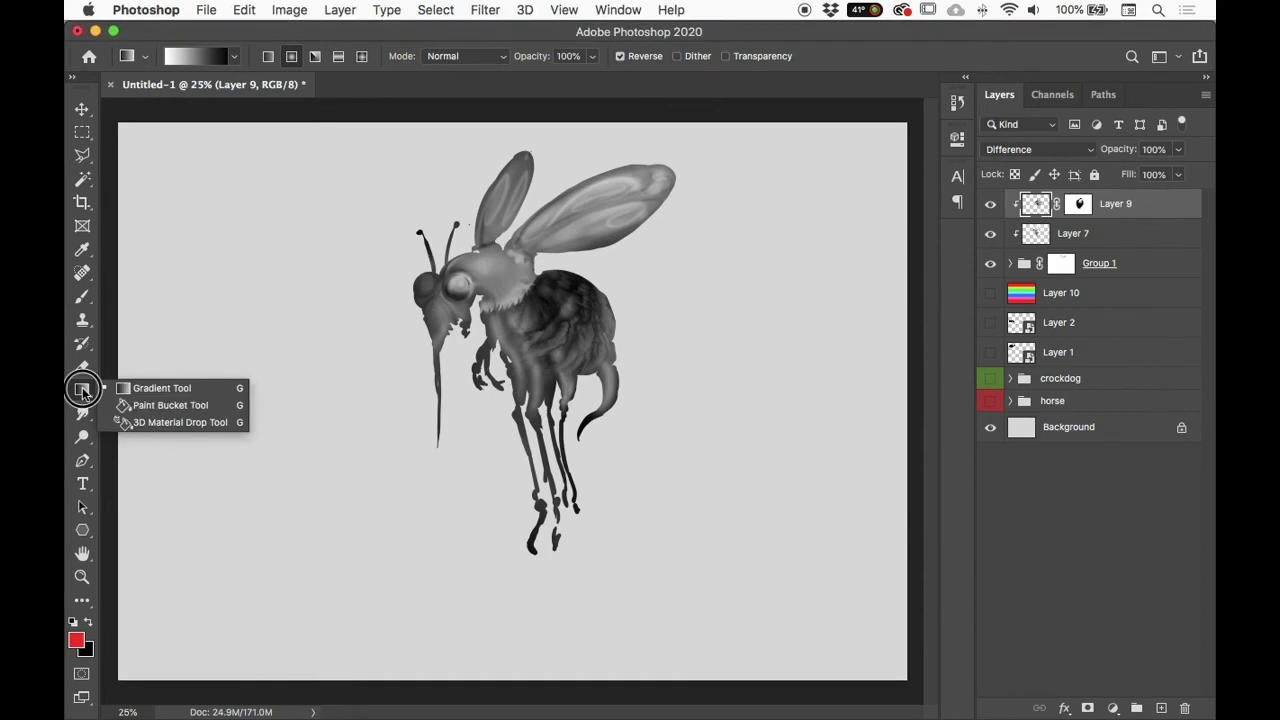
pyautogui.moveTo(82, 387)
pyautogui.mouseDown()
pyautogui.moveTo(152, 398)
pyautogui.moveTo(86, 392)
pyautogui.moveTo(123, 392)
pyautogui.moveTo(134, 412)
pyautogui.moveTo(140, 403)
pyautogui.moveTo(134, 414)
pyautogui.moveTo(143, 383)
pyautogui.moveTo(114, 386)
pyautogui.moveTo(152, 388)
pyautogui.mouseUp()
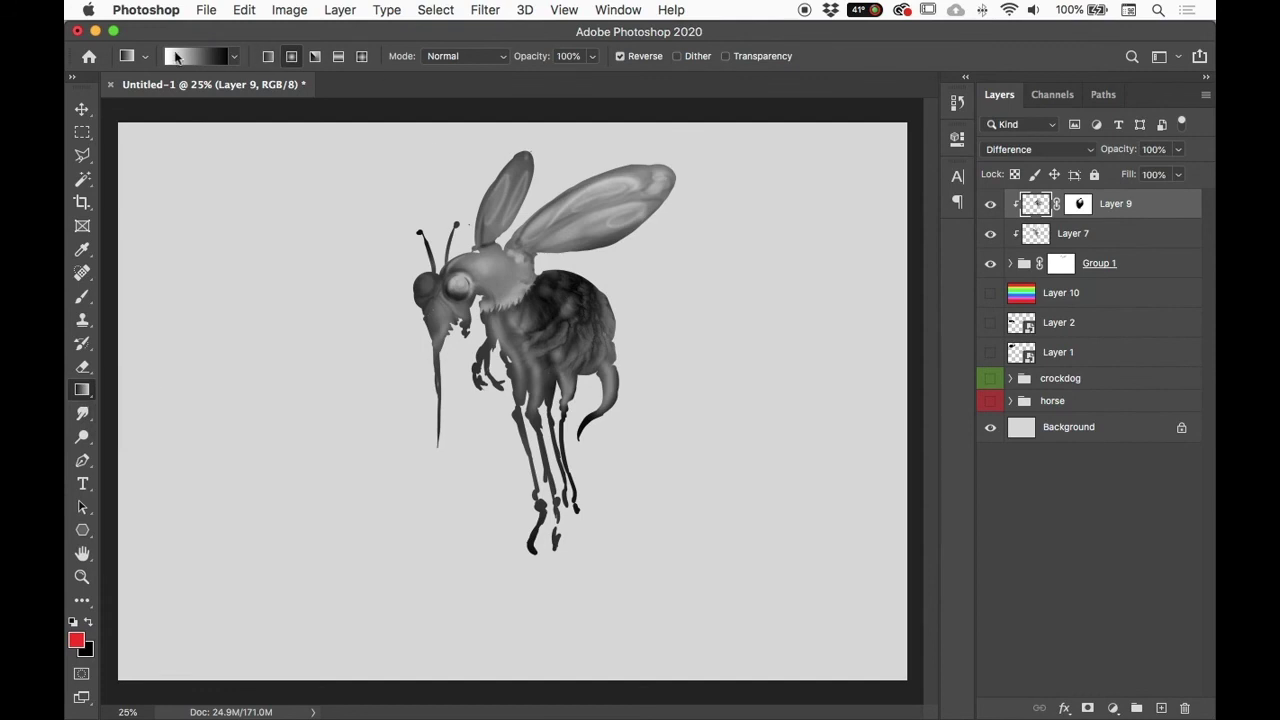
# Step: Look over the current gradient's settings without changing them and set the gradient style to linear
pyautogui.click(180, 57)
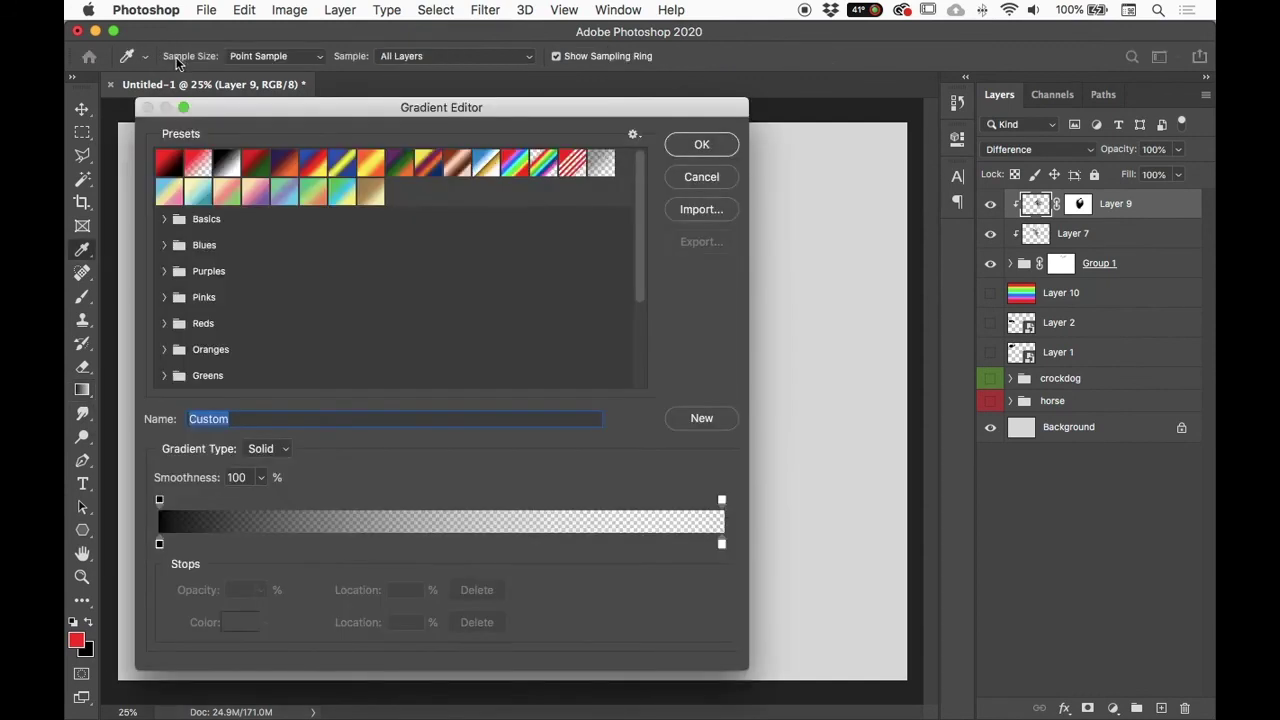
pyautogui.click(705, 178)
pyautogui.click(268, 56)
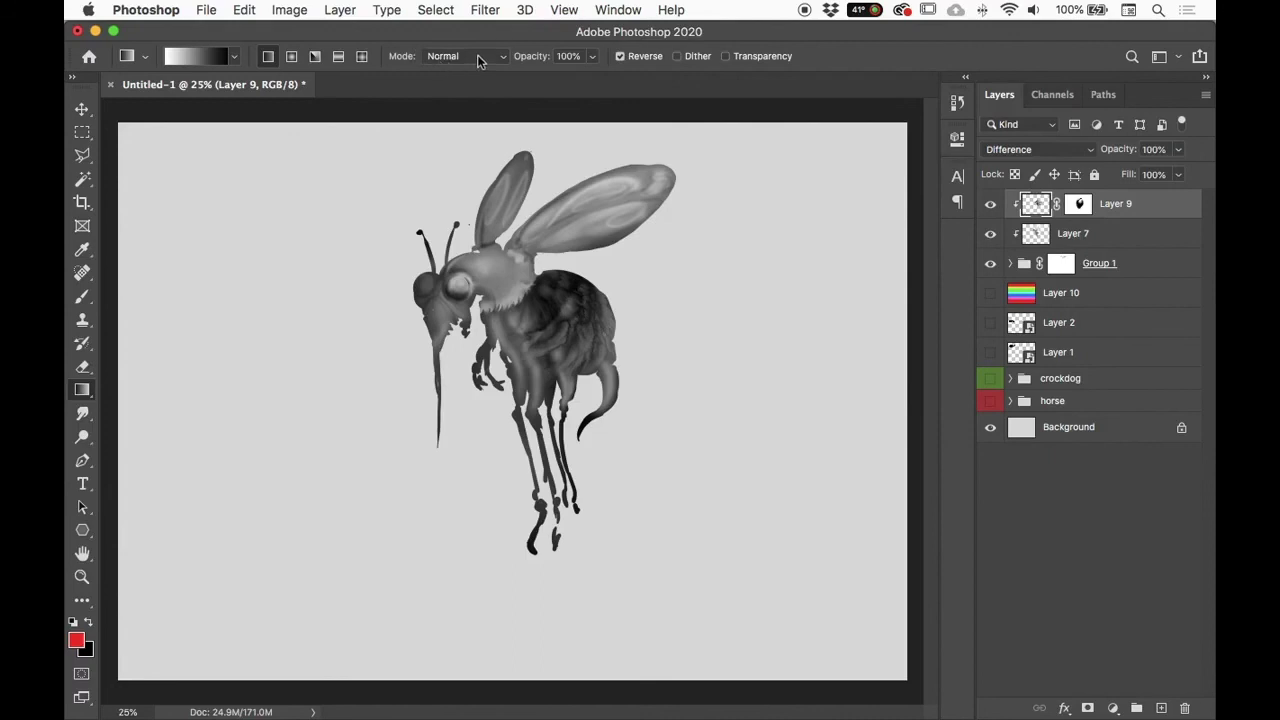
pyautogui.rightClick(562, 57)
pyautogui.click(754, 44)
# Step: Add a new empty layer above Layer 9 and clip it to Group 1
pyautogui.click(1160, 707)
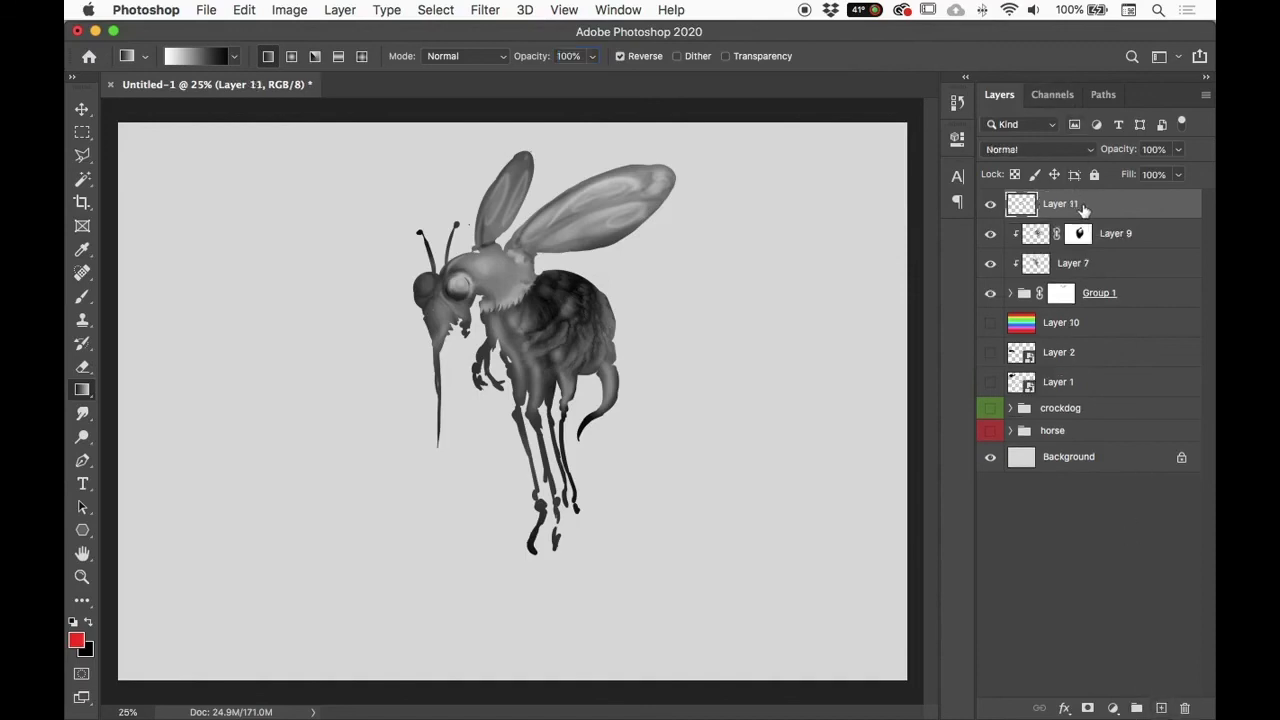
pyautogui.rightClick(1083, 208)
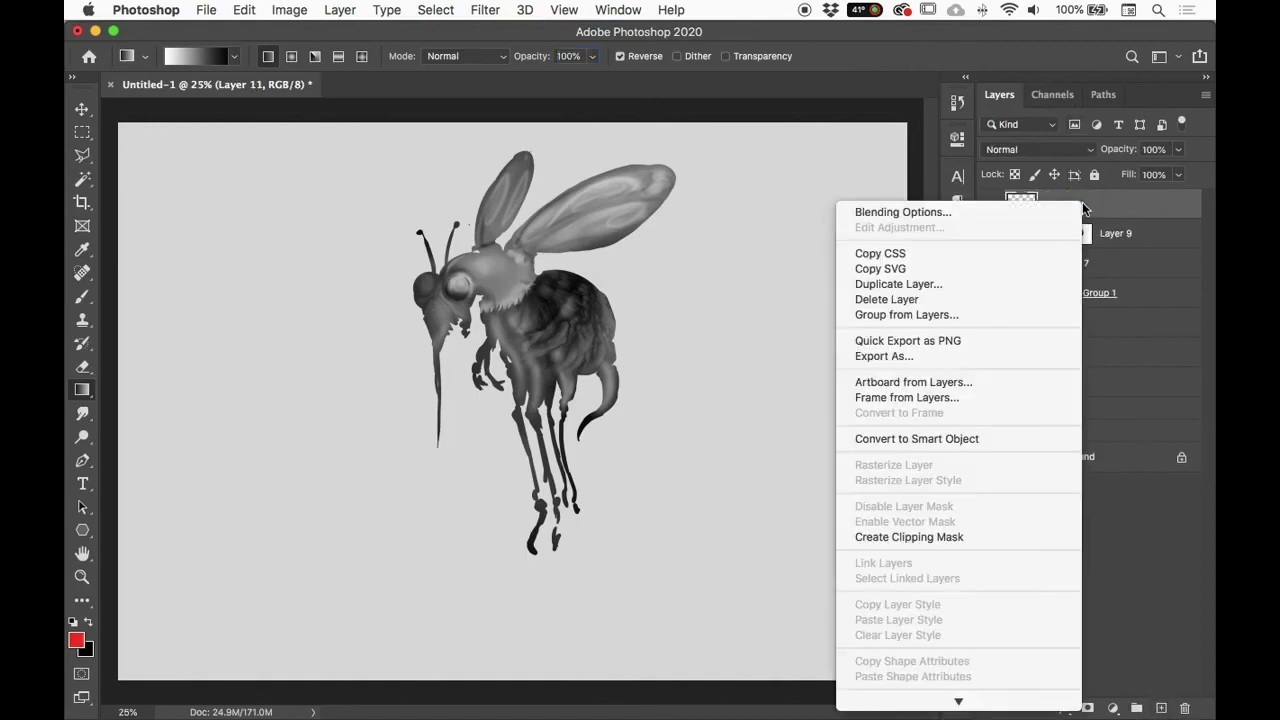
pyautogui.click(950, 540)
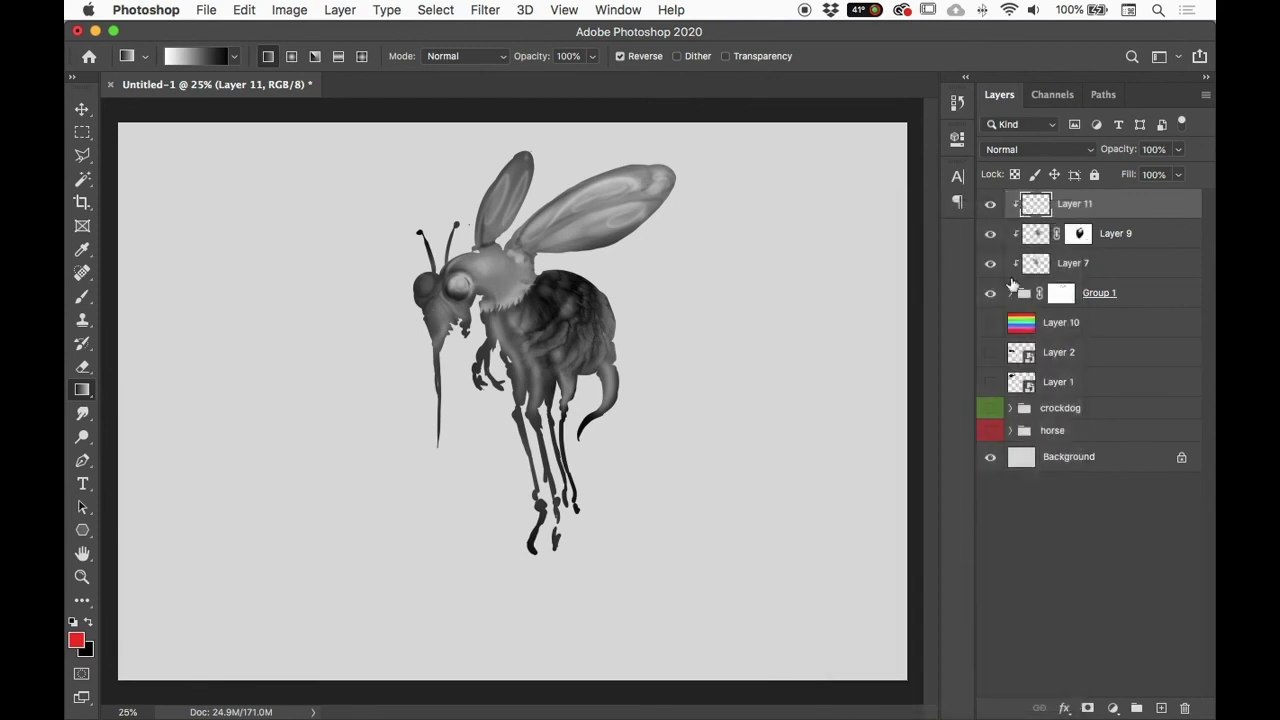
pyautogui.click(992, 294)
# Step: Open the gradient for editing and try the Basics presets Foreground to Background, Foreground to Transparent, and Black, White
pyautogui.click(187, 60)
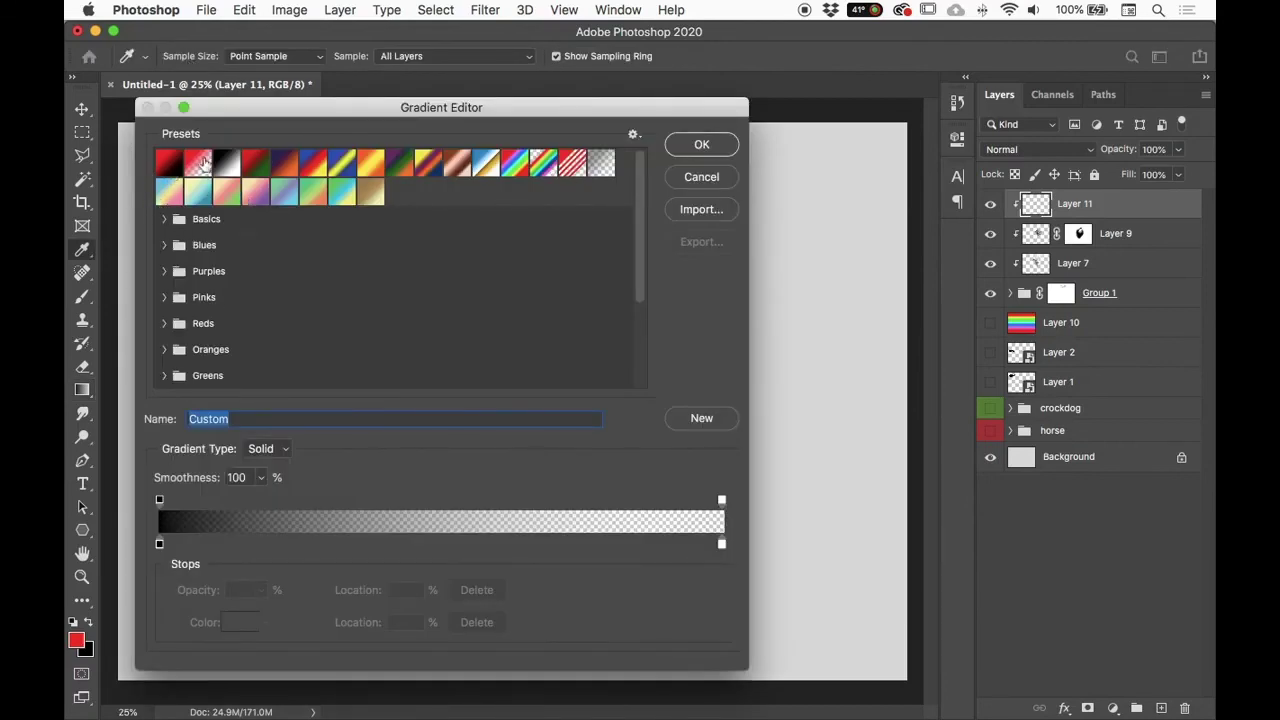
pyautogui.click(165, 220)
pyautogui.click(165, 220)
pyautogui.click(166, 219)
pyautogui.click(188, 250)
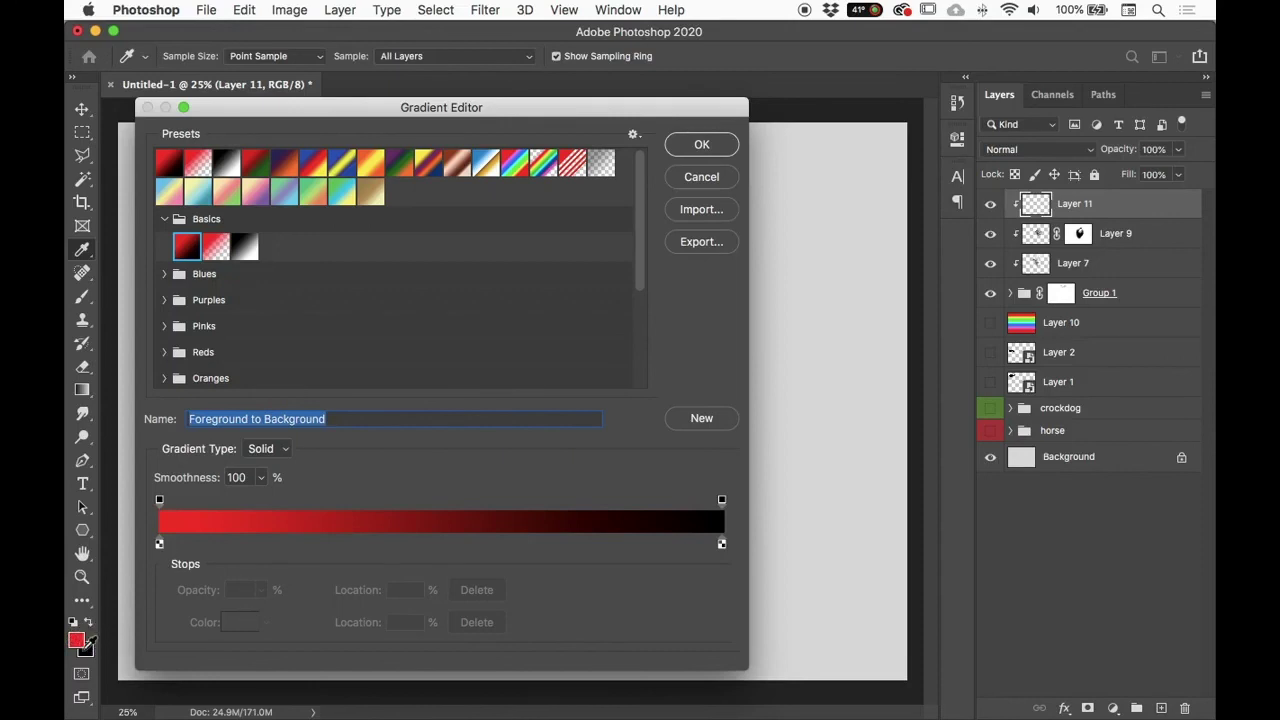
pyautogui.click(216, 246)
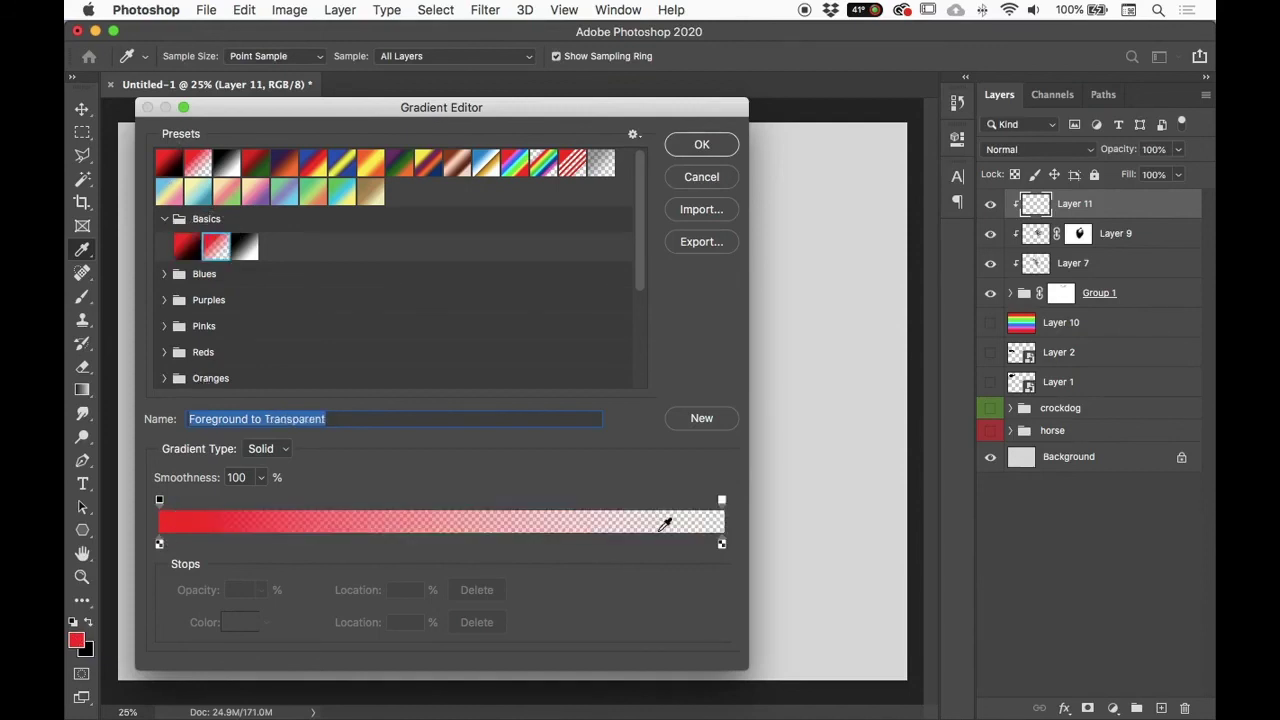
pyautogui.click(245, 246)
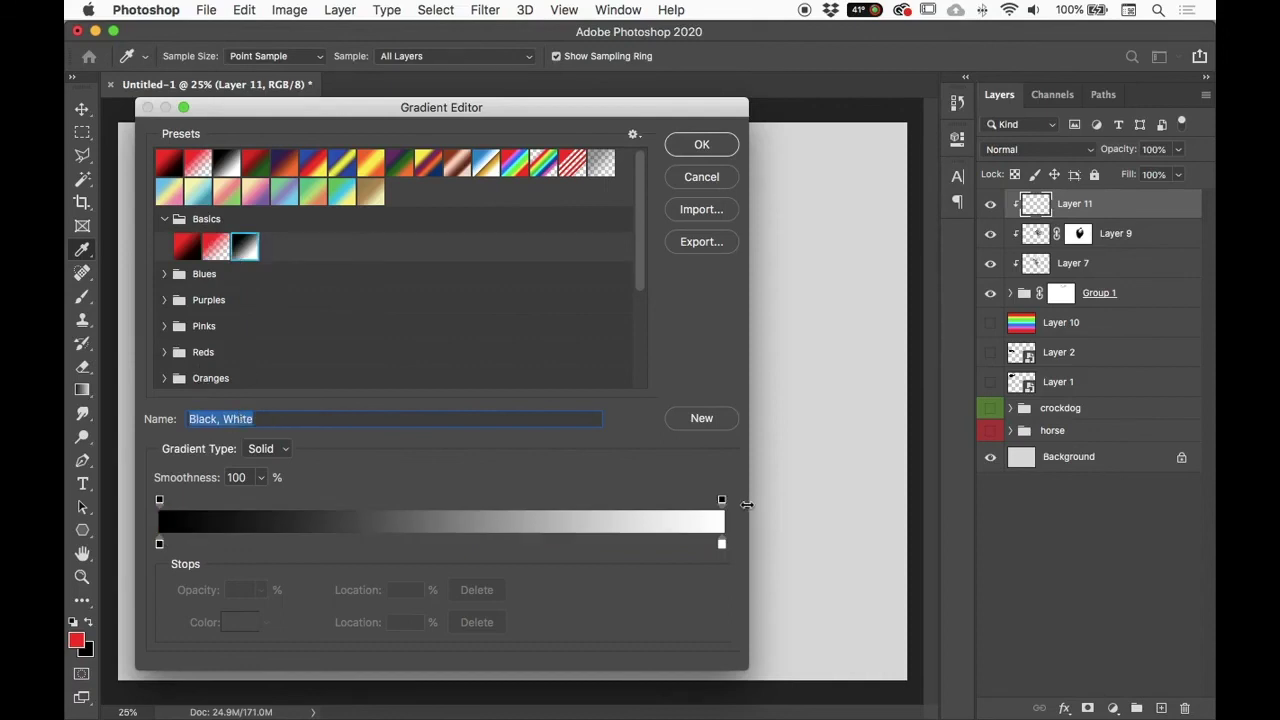
pyautogui.click(164, 326)
pyautogui.click(164, 326)
pyautogui.scroll(-2, 199, 315)
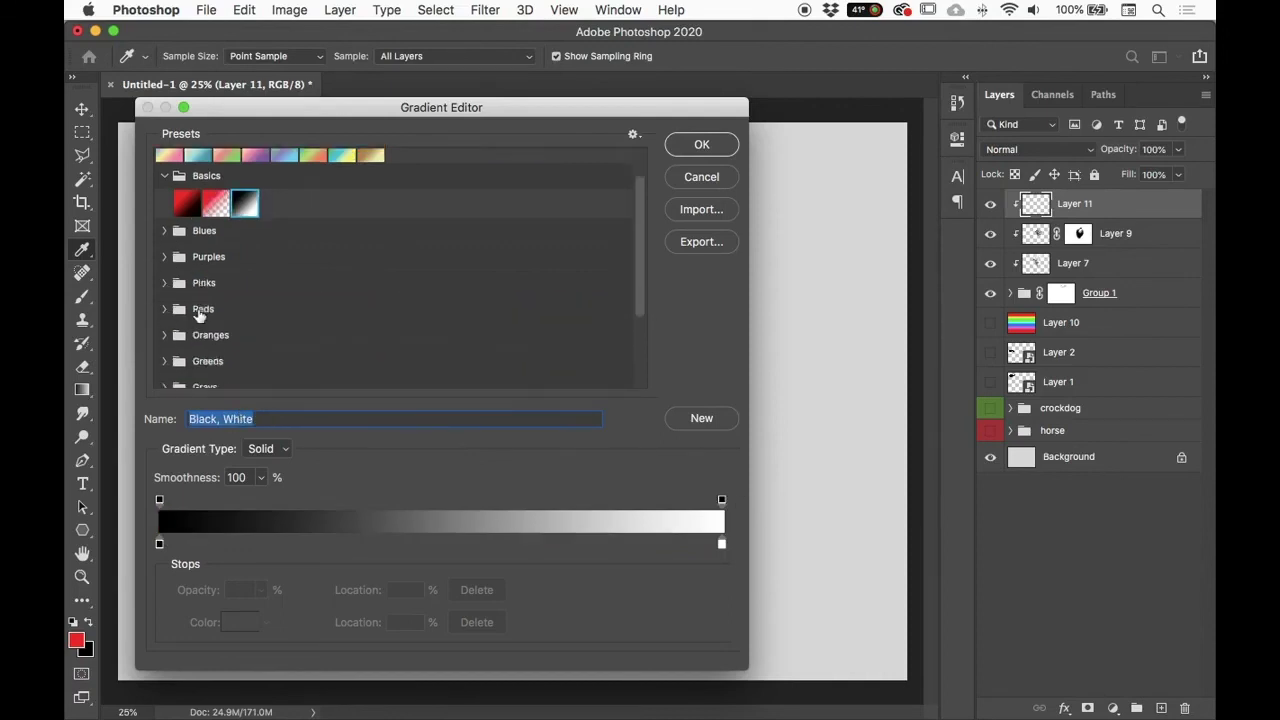
pyautogui.scroll(-5, 199, 315)
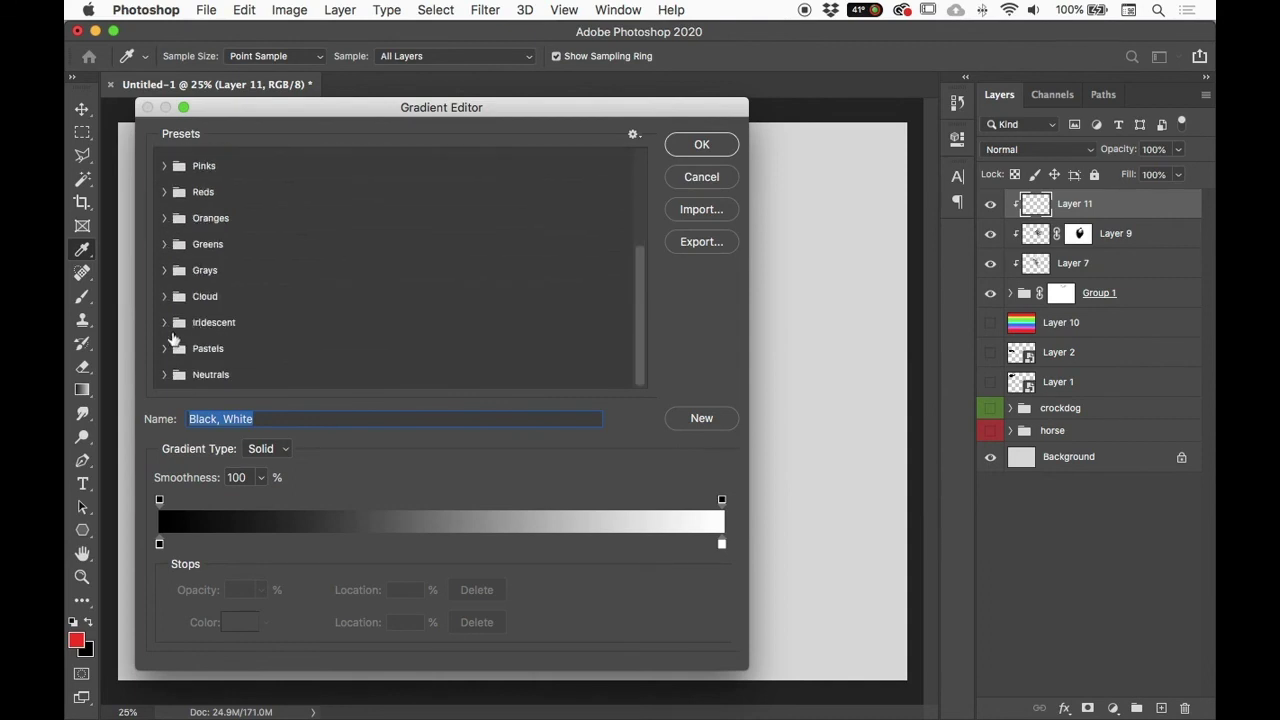
pyautogui.scroll(10, 172, 340)
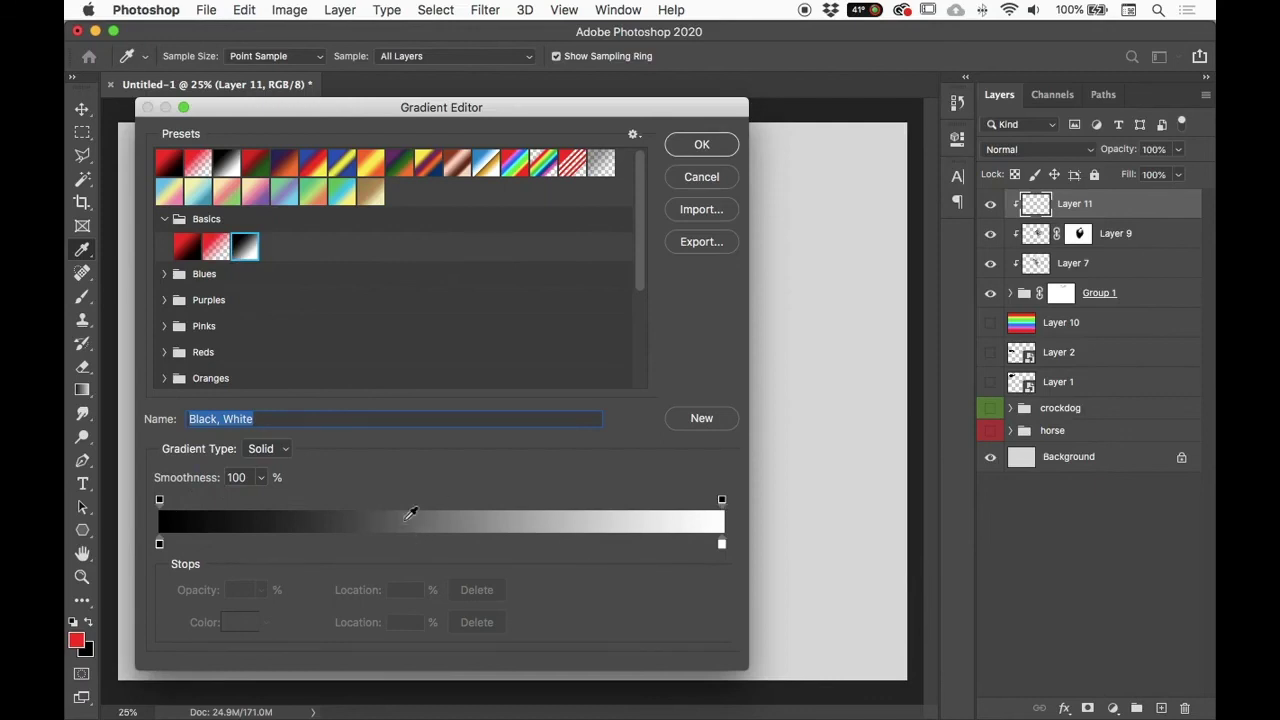
# Step: Try pure blue (0000ff) as the color of the gradient's black start stop, then discard the color change
pyautogui.click(159, 545)
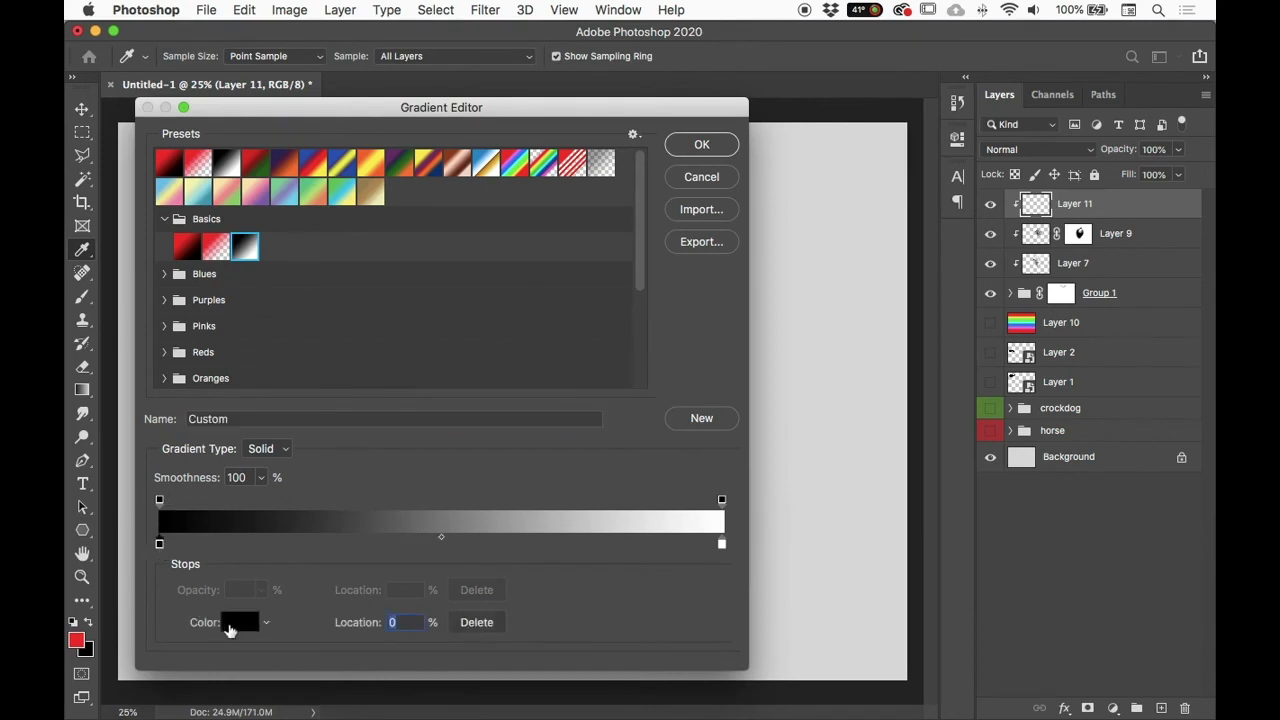
pyautogui.click(230, 628)
pyautogui.moveTo(680, 291); pyautogui.dragTo(825, 178)
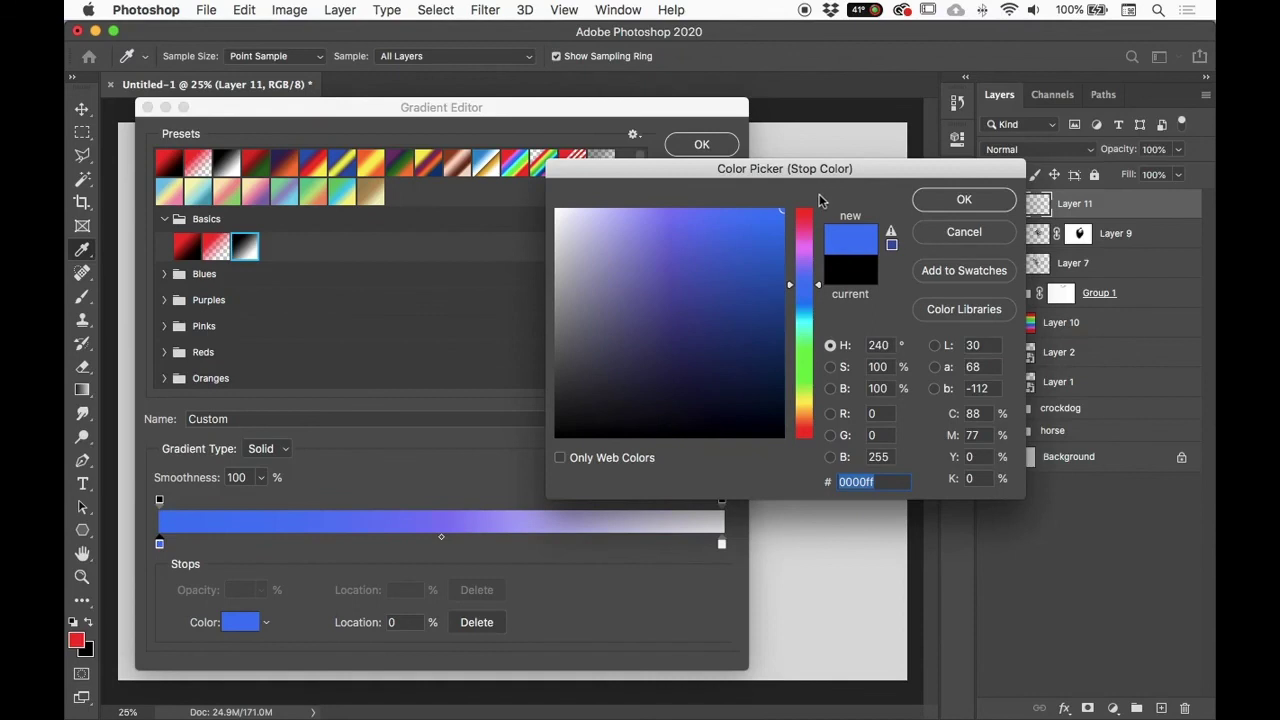
pyautogui.click(963, 232)
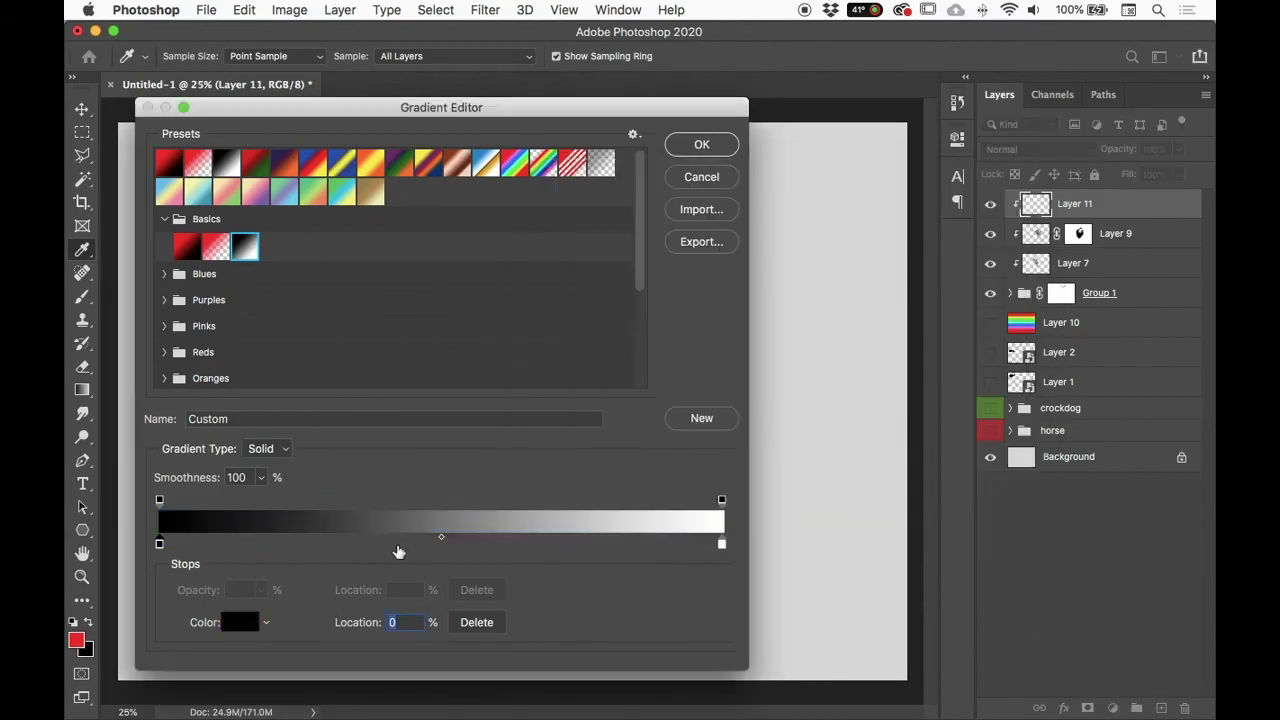
# Step: Add a color stop to the gradient, color it blue (0000ff), and move it to location 54%
pyautogui.click(312, 545)
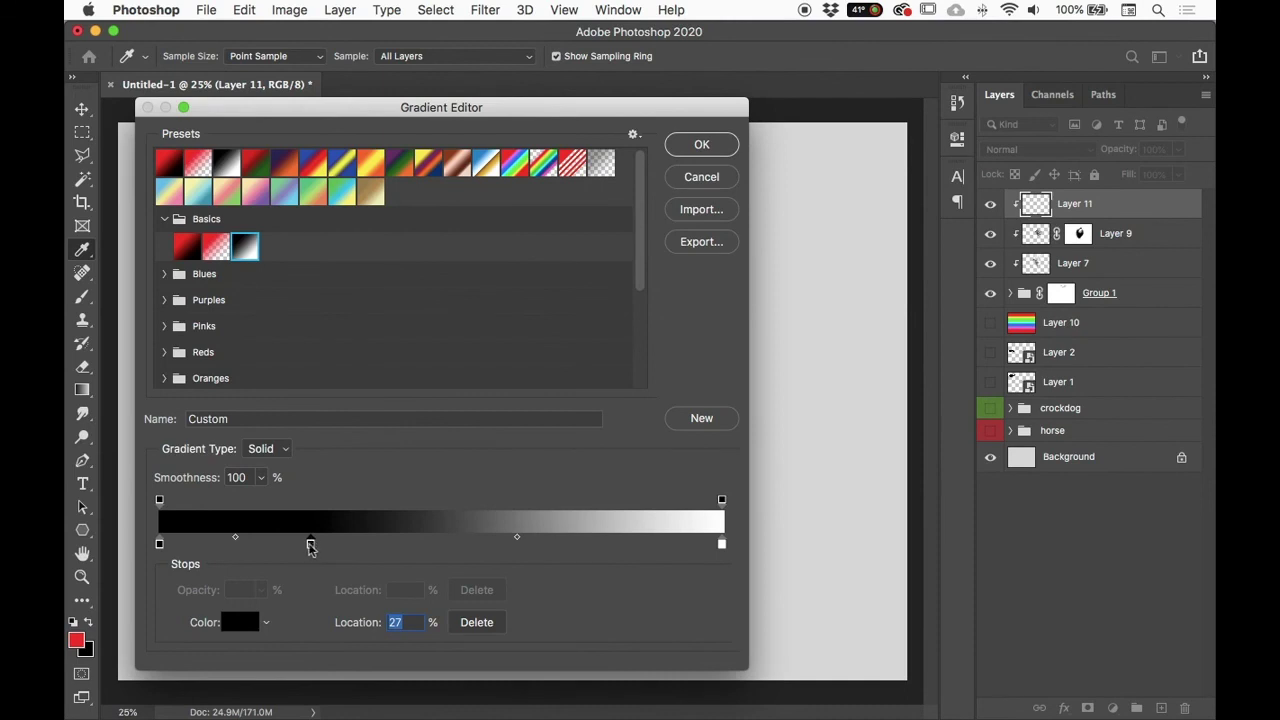
pyautogui.click(240, 622)
pyautogui.click(781, 211)
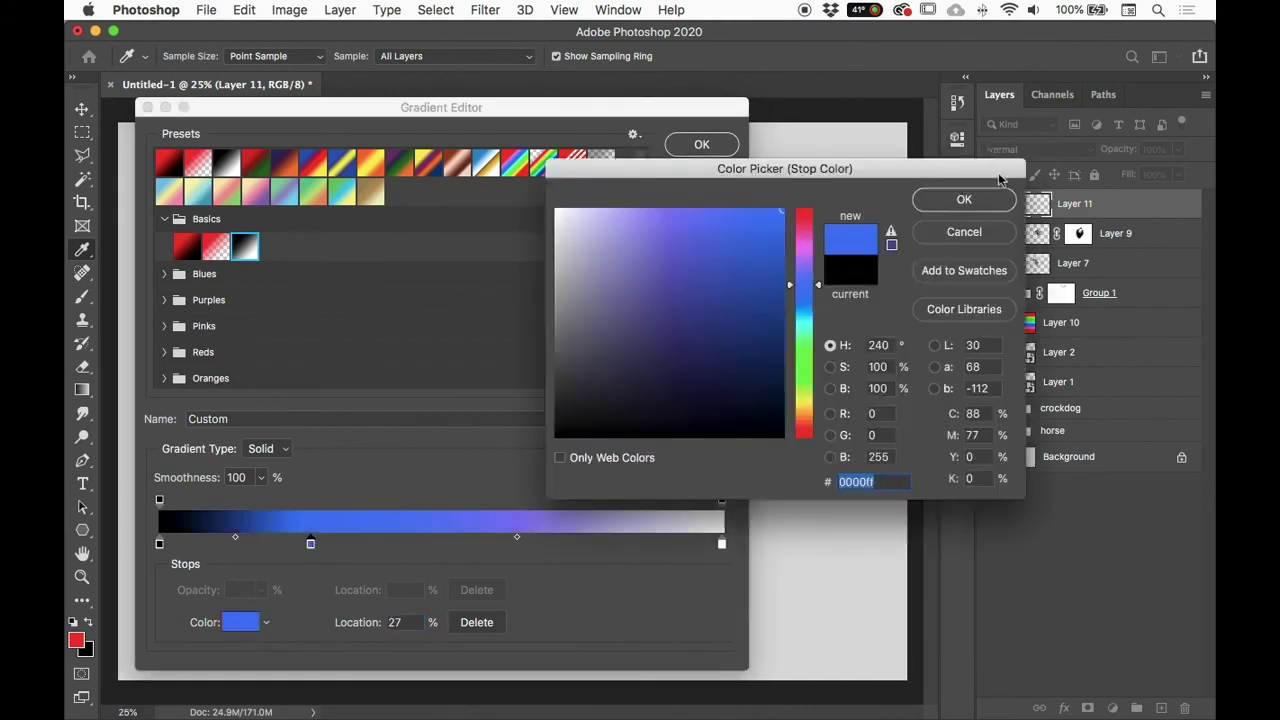
pyautogui.click(963, 199)
pyautogui.click(311, 545)
pyautogui.moveTo(311, 545); pyautogui.dragTo(464, 545)
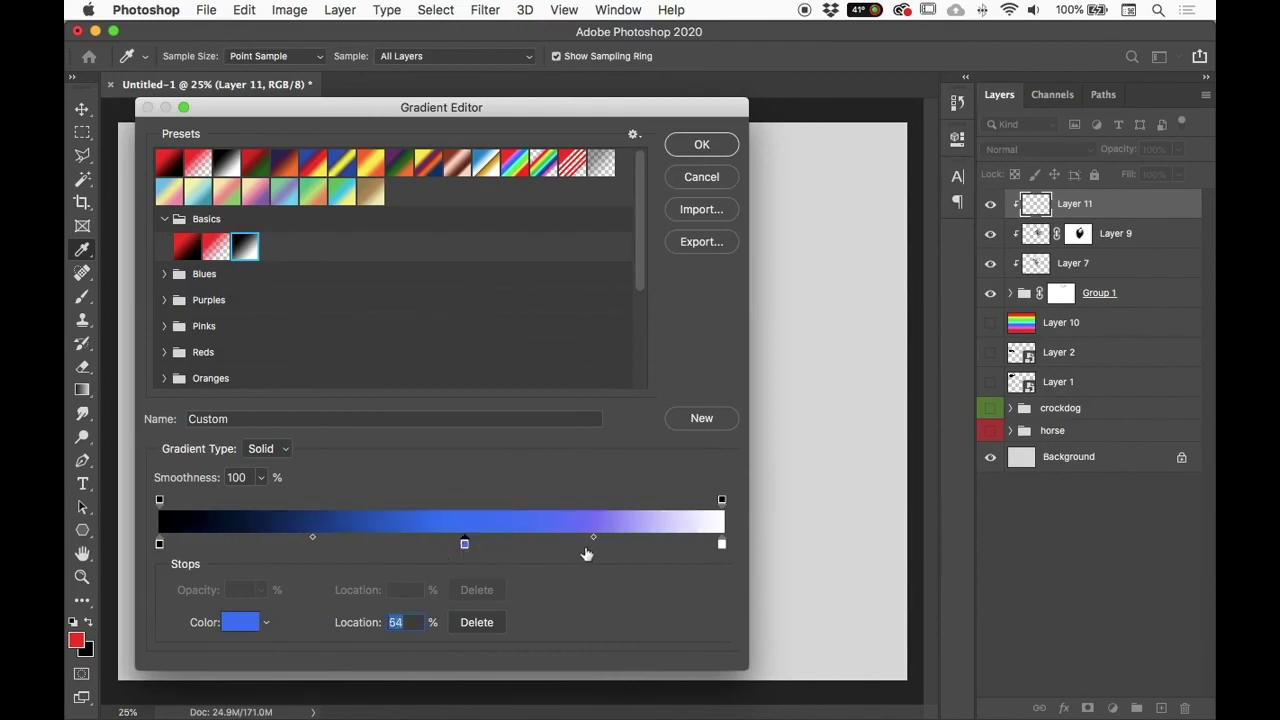
# Step: Shift the midpoint between the blue and white stops to 21% and remove the blue stop from the gradient
pyautogui.moveTo(595, 540); pyautogui.dragTo(519, 548)
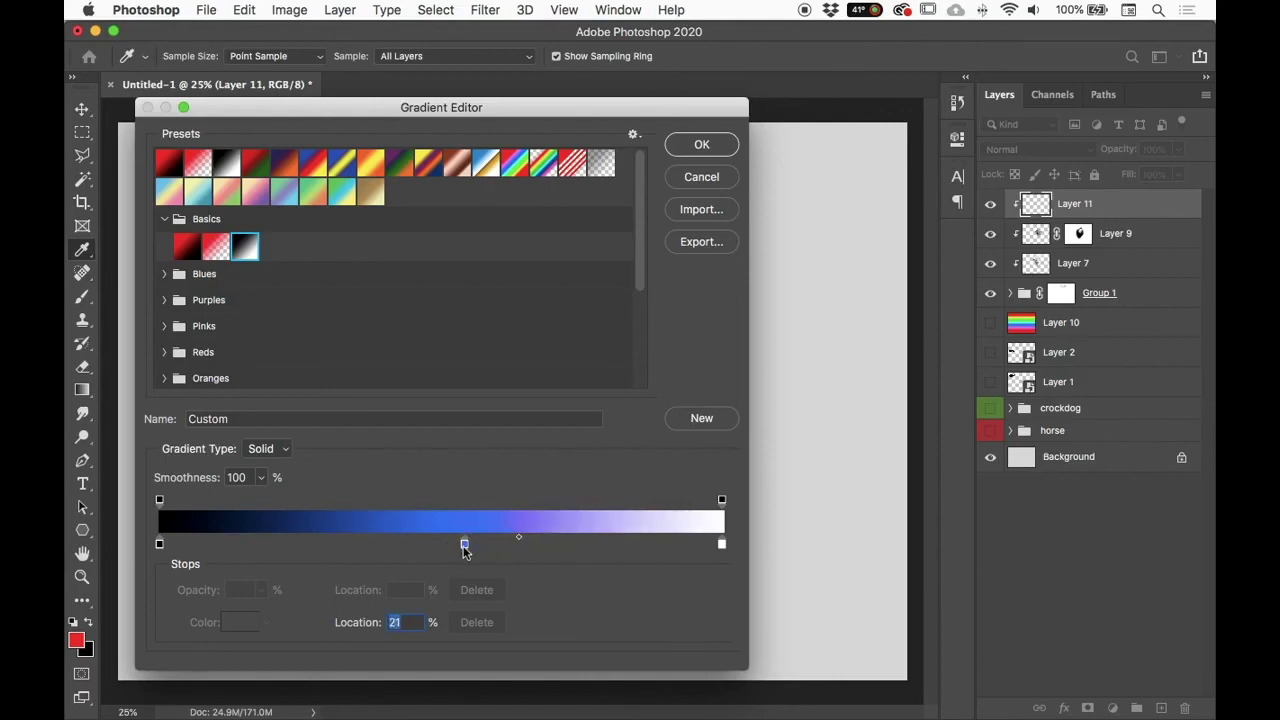
pyautogui.moveTo(466, 542); pyautogui.dragTo(466, 578)
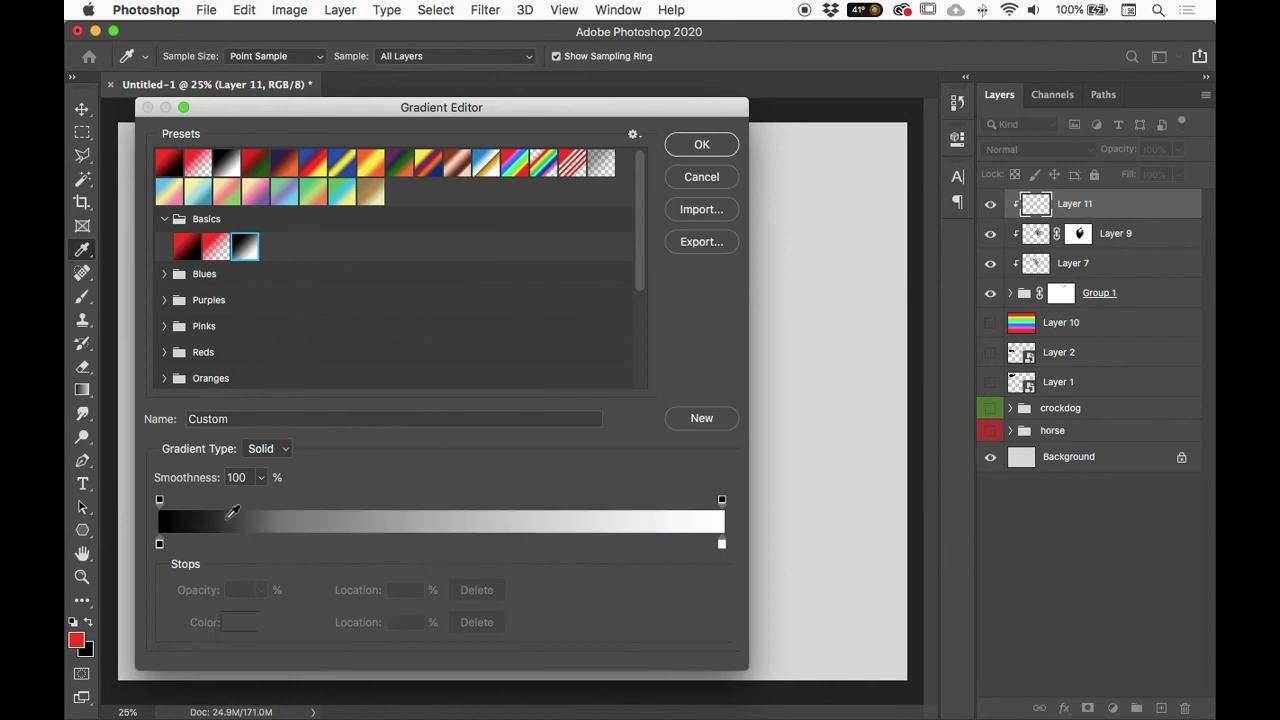
# Step: Try moving the gradient's first opacity stop to location 28% at full opacity, then return it to the gradient's start
pyautogui.click(160, 501)
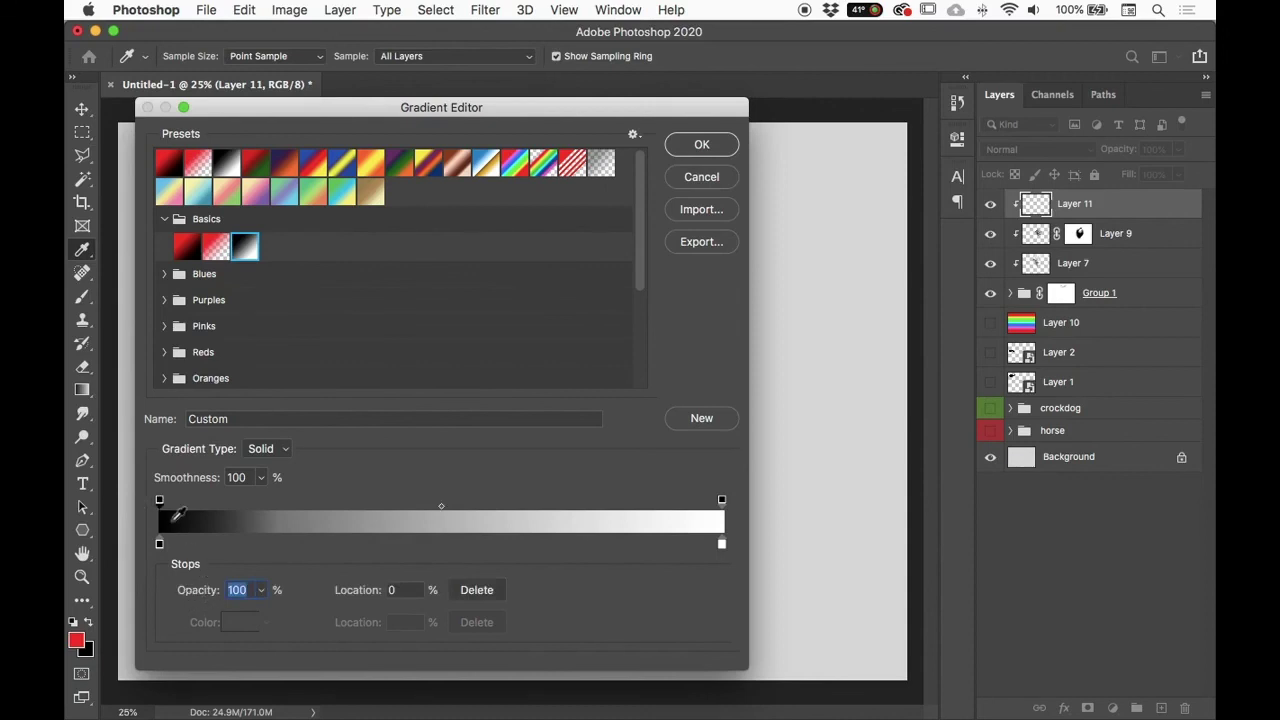
pyautogui.moveTo(160, 503); pyautogui.dragTo(319, 504)
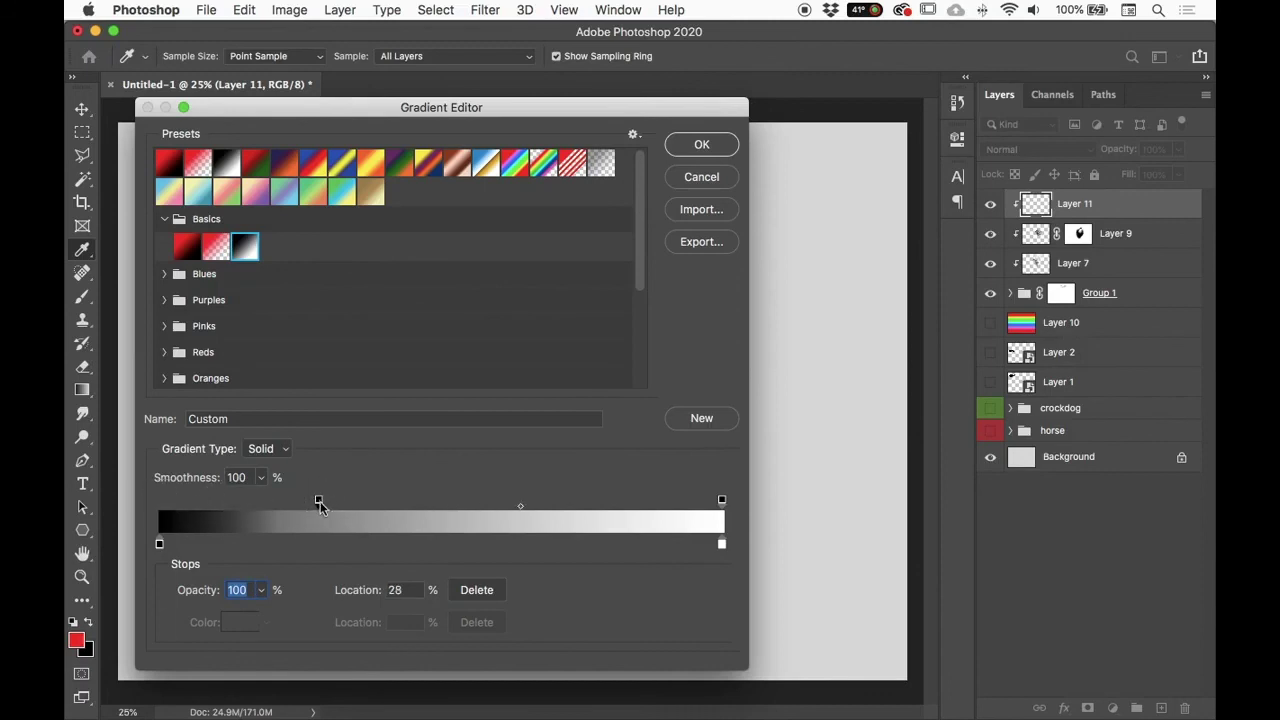
pyautogui.click(261, 590)
pyautogui.moveTo(257, 609); pyautogui.dragTo(305, 625)
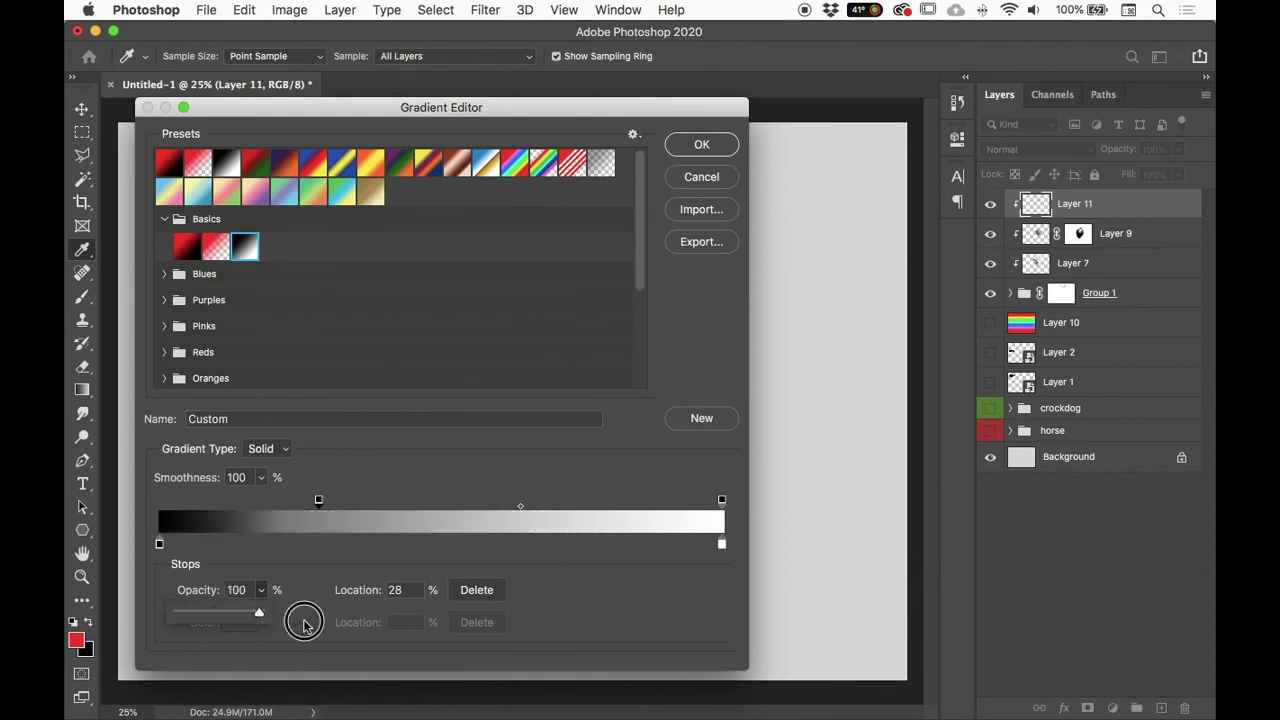
pyautogui.moveTo(320, 500); pyautogui.dragTo(159, 500)
# Step: Add three opacity stops, set the middle one at 56% to 0% opacity, and close the gradient without saving the edits
pyautogui.click(477, 505)
pyautogui.click(390, 505)
pyautogui.click(555, 505)
pyautogui.click(477, 500)
pyautogui.click(262, 592)
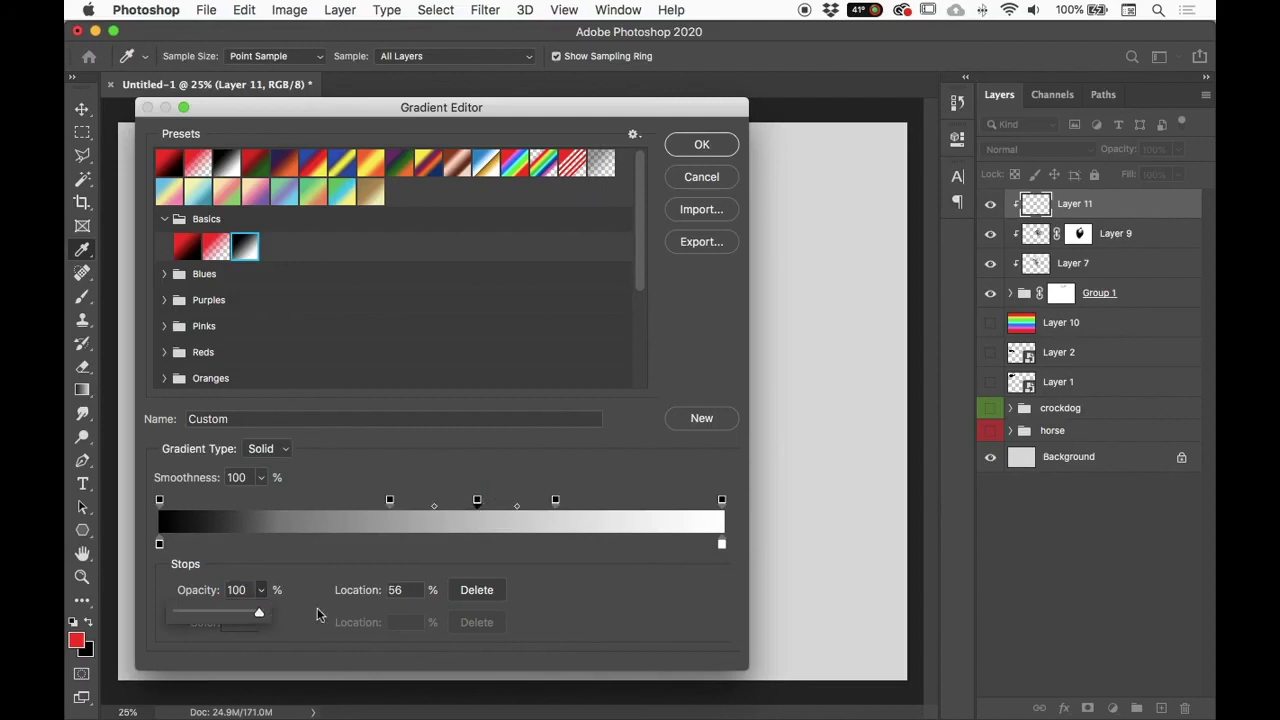
pyautogui.moveTo(262, 613); pyautogui.dragTo(140, 612)
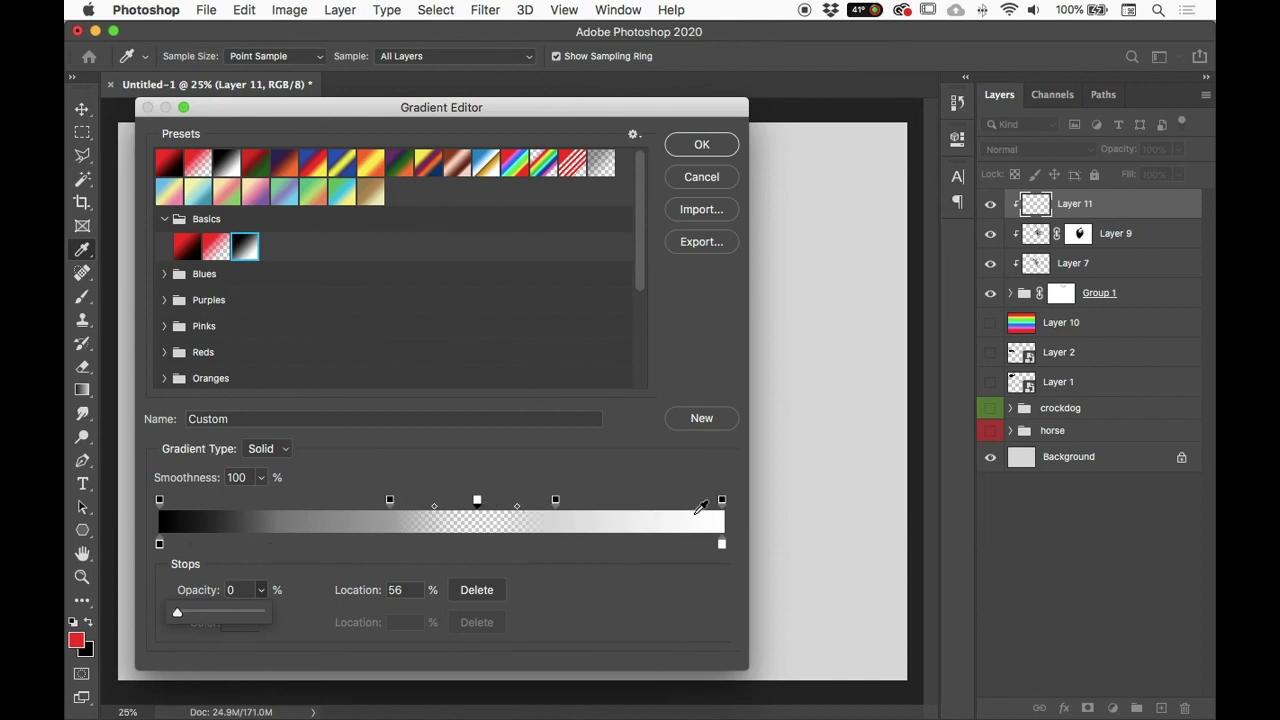
pyautogui.click(698, 180)
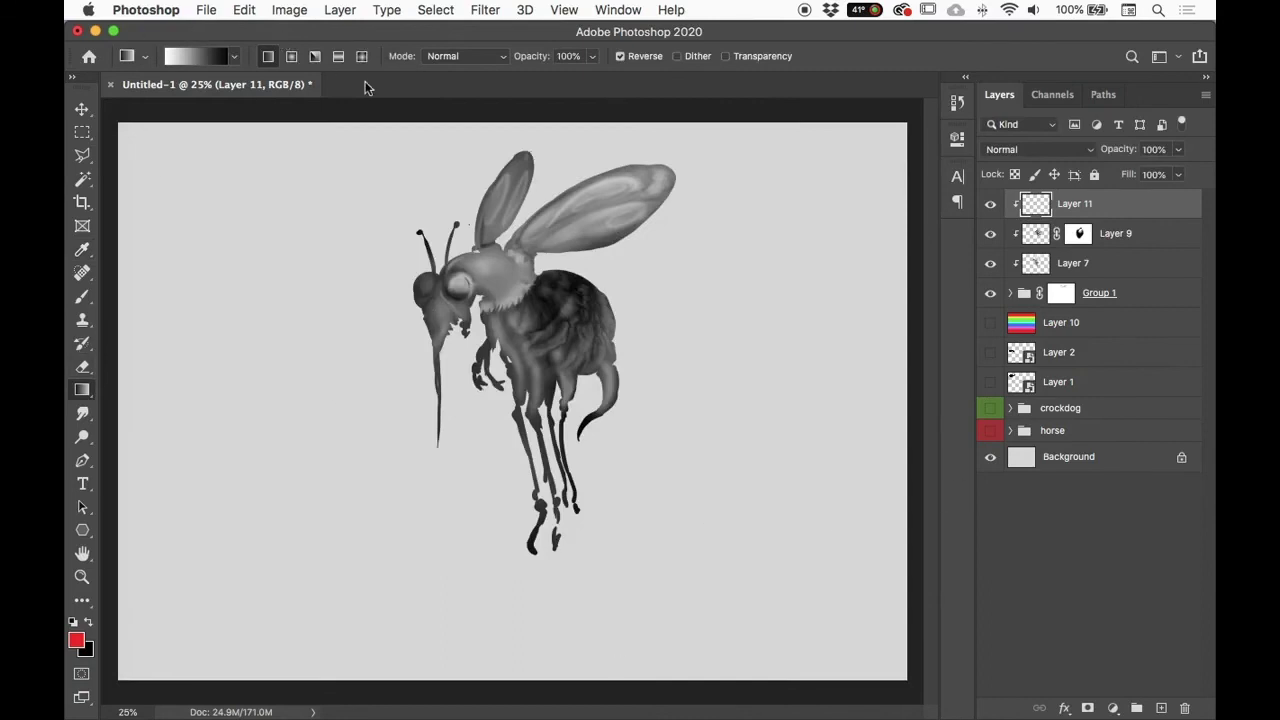
# Step: Draw a linear gradient across the bee on Layer 11, then switch to the radial style and draw several over its body and head
pyautogui.moveTo(526, 322); pyautogui.dragTo(616, 283)
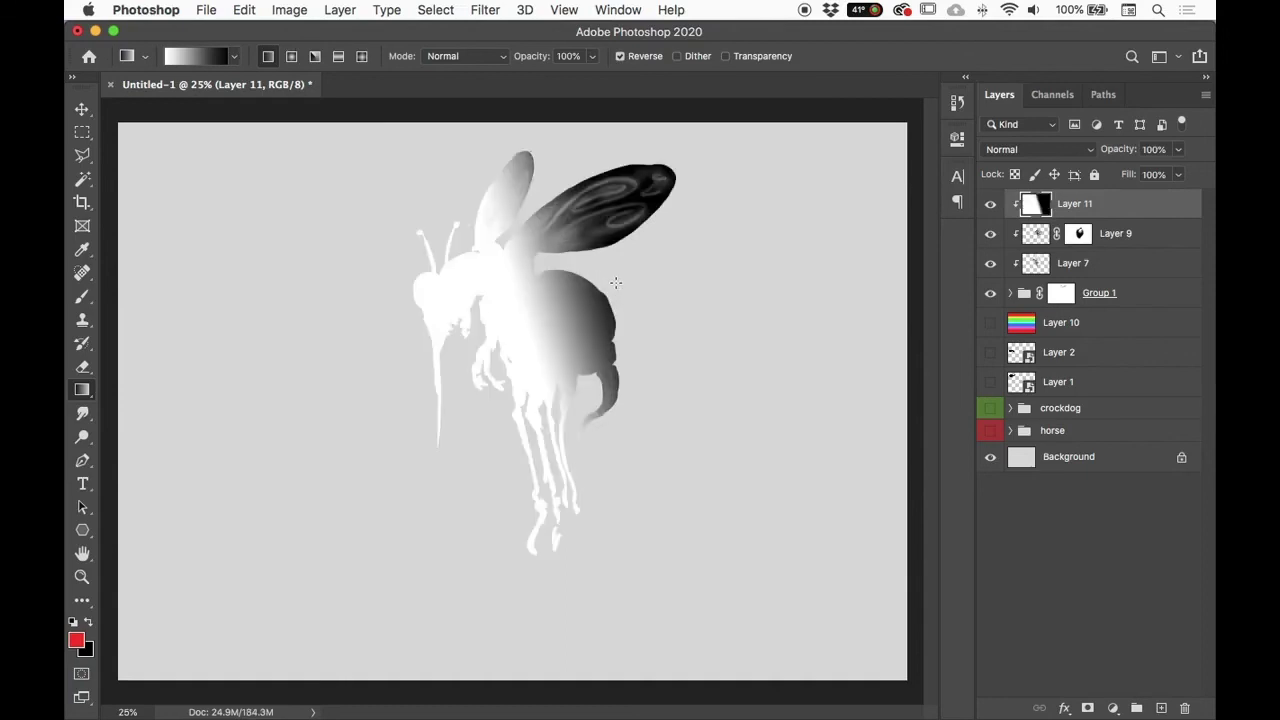
pyautogui.click(292, 57)
pyautogui.moveTo(550, 318); pyautogui.dragTo(614, 265)
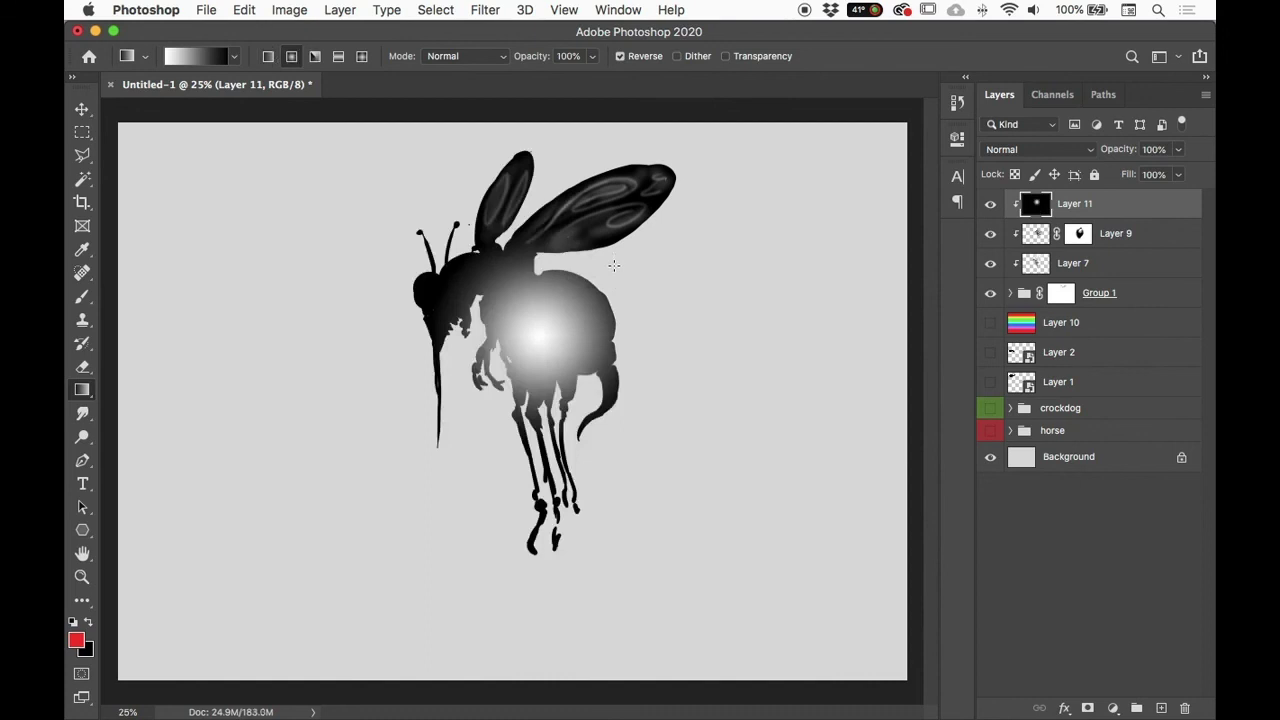
pyautogui.moveTo(548, 326); pyautogui.dragTo(610, 337)
pyautogui.moveTo(468, 265); pyautogui.dragTo(670, 220)
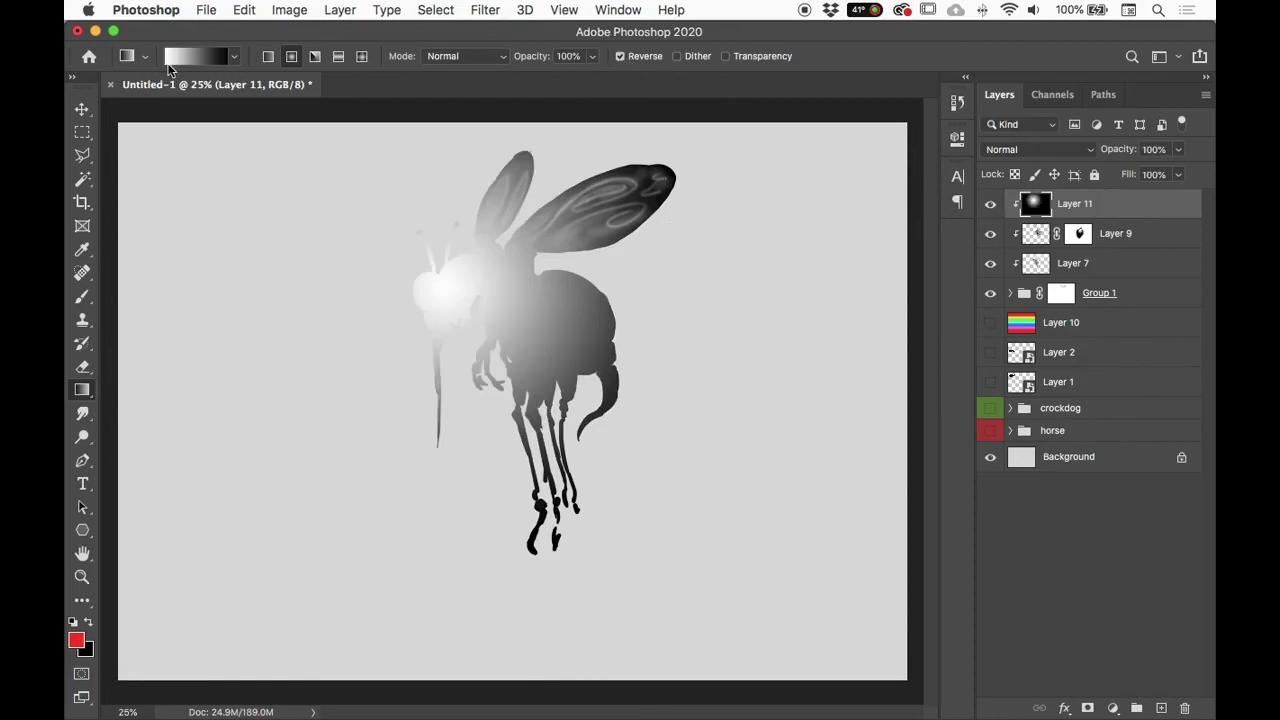
pyautogui.moveTo(558, 304); pyautogui.dragTo(590, 270)
# Step: Turn off gradient reversal and draw a radial gradient from black to white outward from the bee's abdomen
pyautogui.click(621, 56)
pyautogui.moveTo(563, 328); pyautogui.dragTo(561, 362)
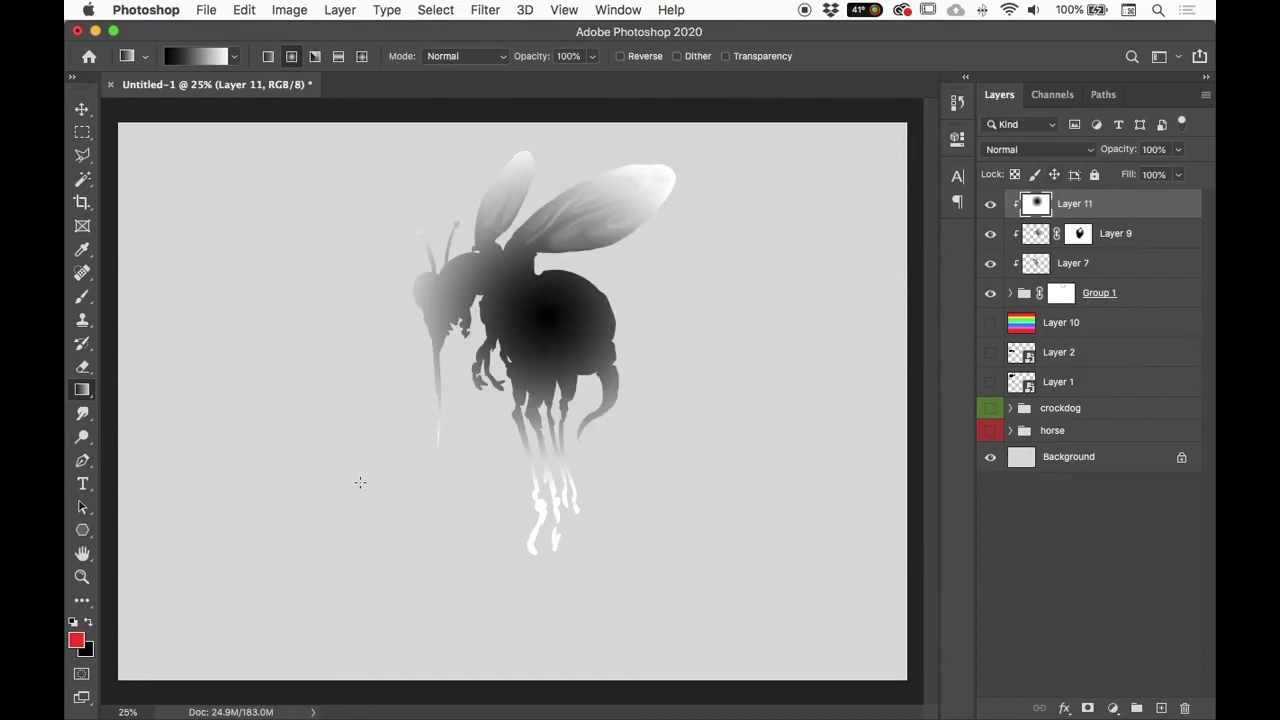
# Step: Set Layer 11's blend mode to Multiply and redraw smaller radial gradients that darken the bee's abdomen
pyautogui.click(1032, 155)
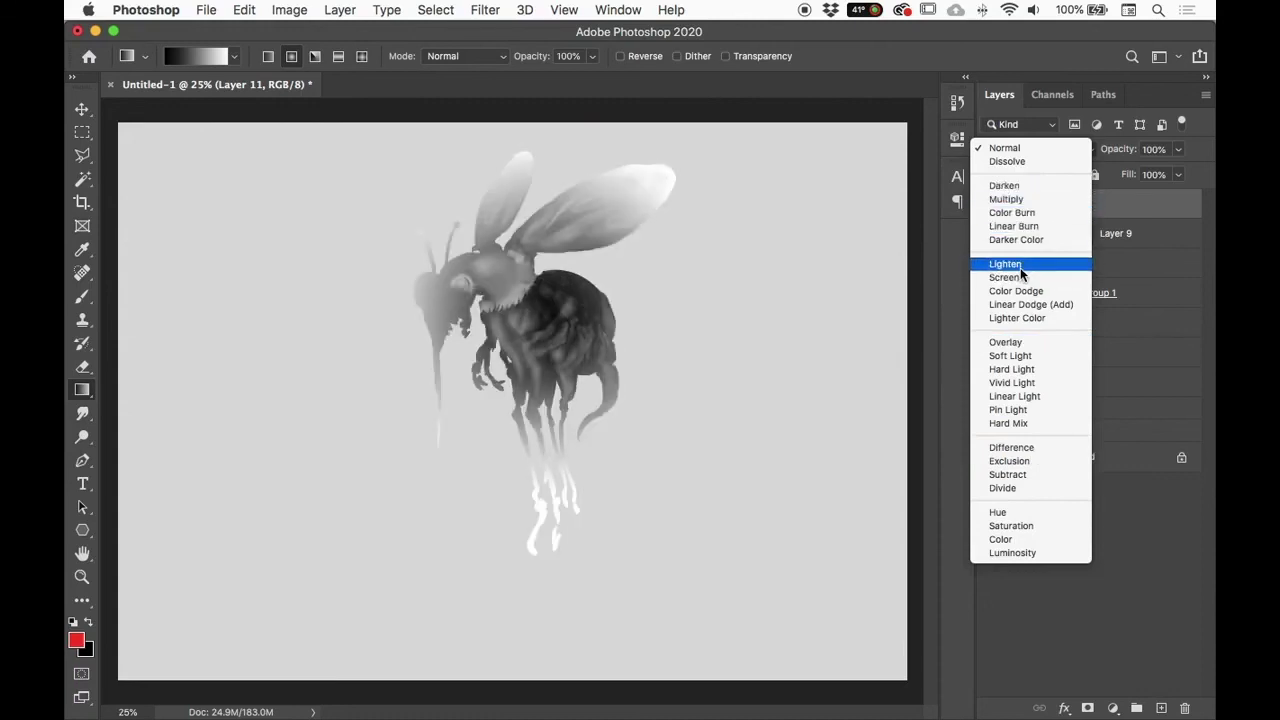
pyautogui.click(1021, 198)
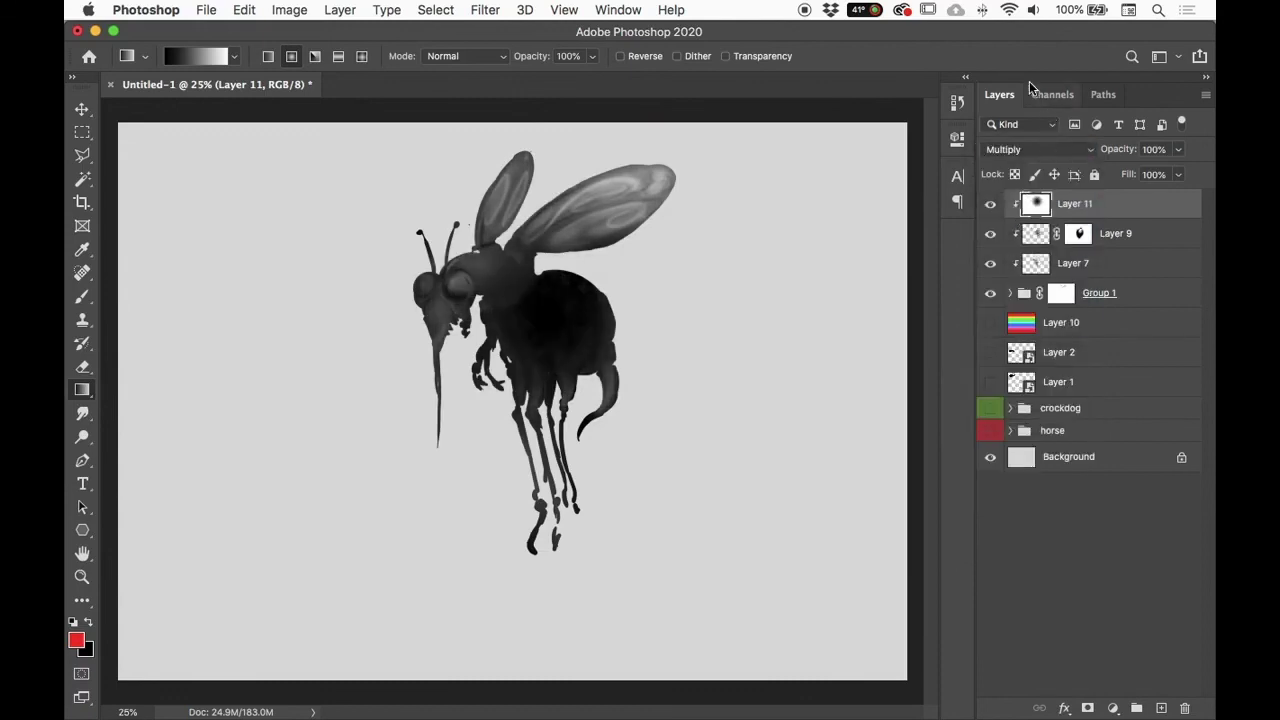
pyautogui.moveTo(573, 311); pyautogui.dragTo(662, 234)
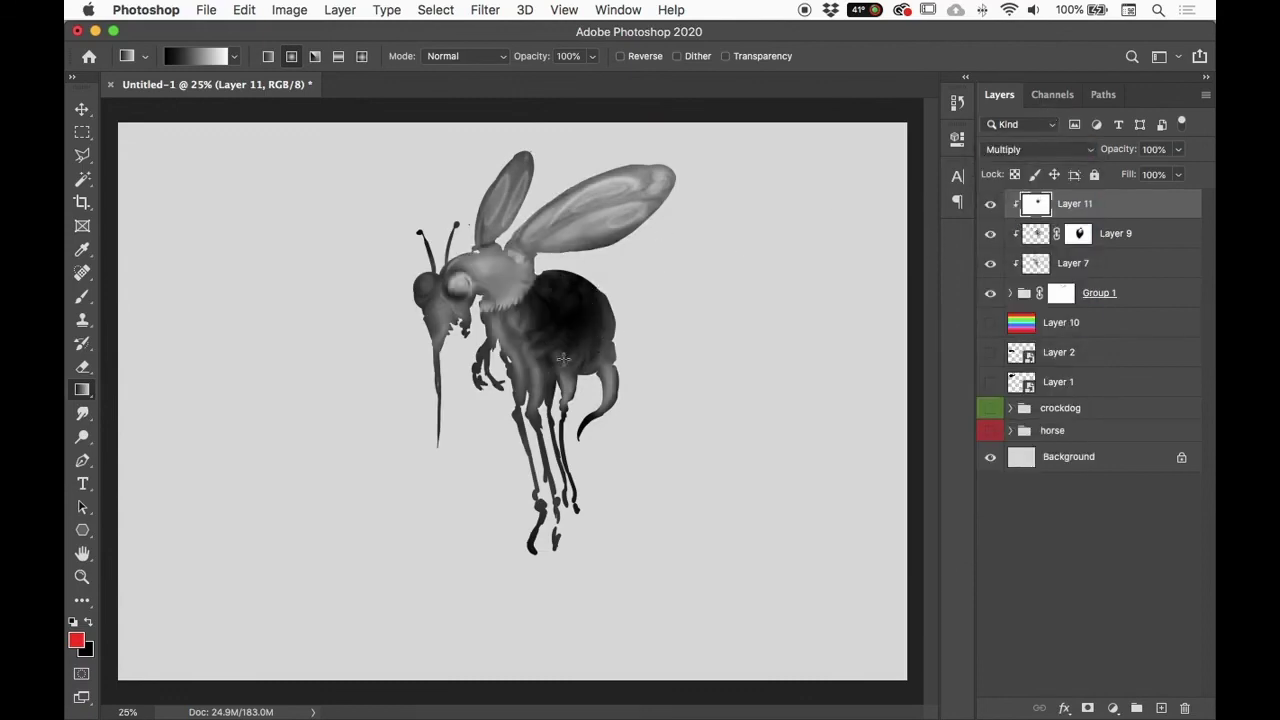
pyautogui.moveTo(566, 348); pyautogui.dragTo(672, 262)
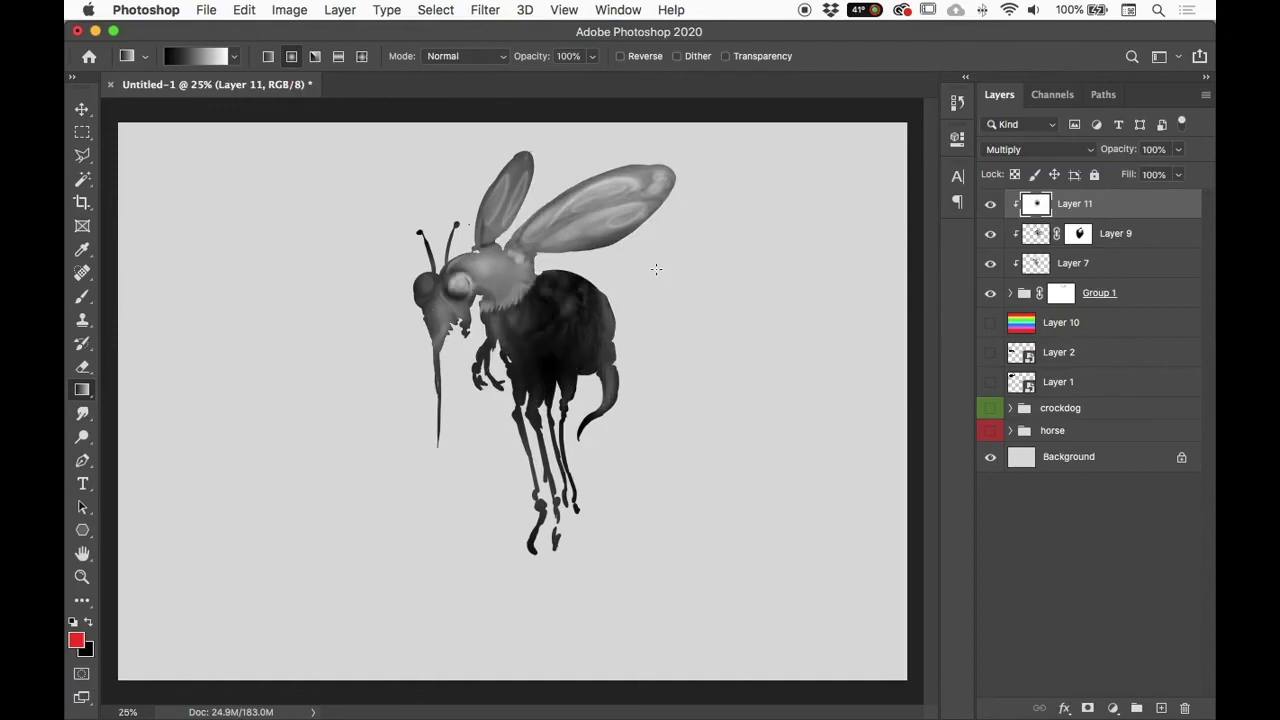
# Step: Erase the gradient from Layer 11 inside a large rectangular selection around the bee and clear the selection
pyautogui.scroll(3, 656, 269)
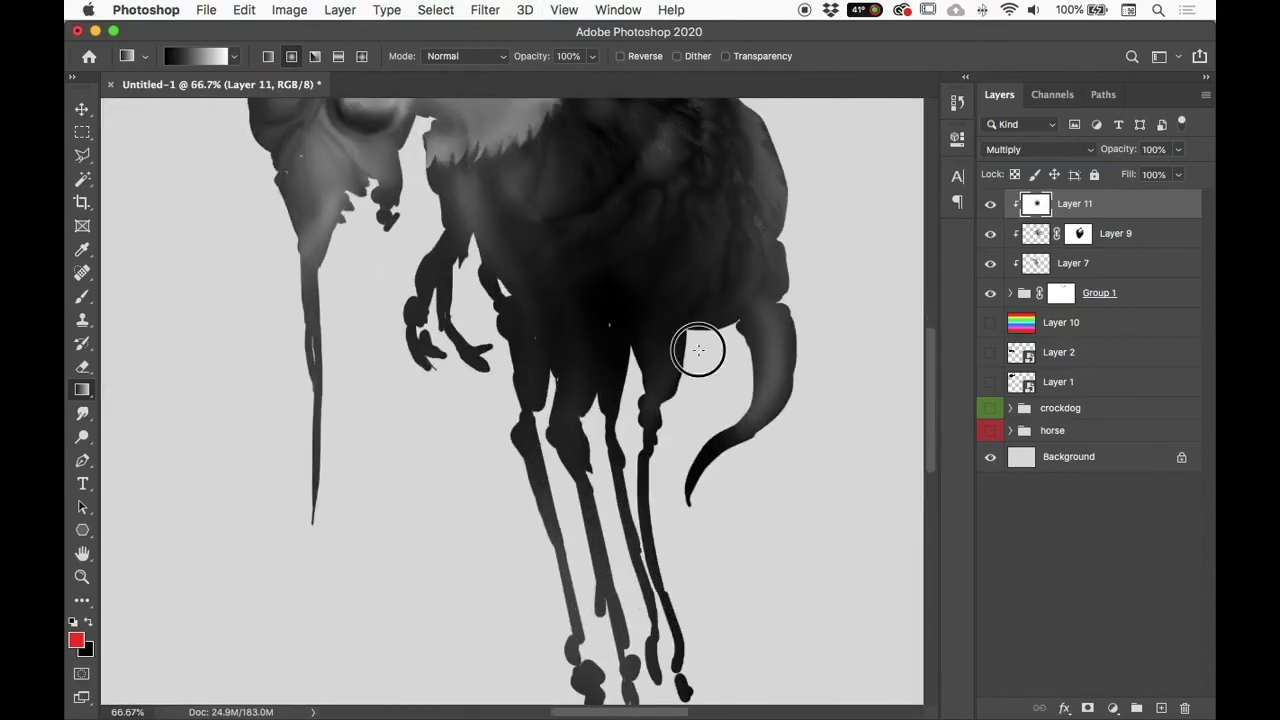
pyautogui.scroll(-1, 620, 555)
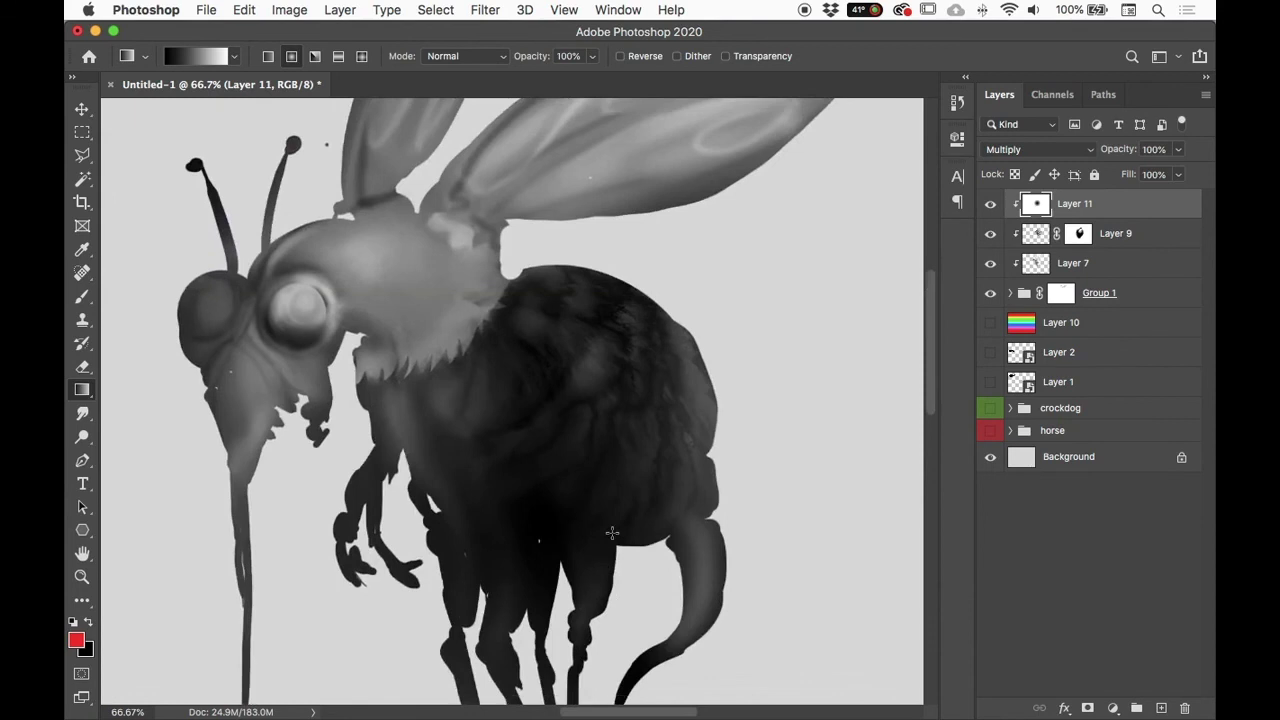
pyautogui.press('super+minus')
pyautogui.press('super+minus')
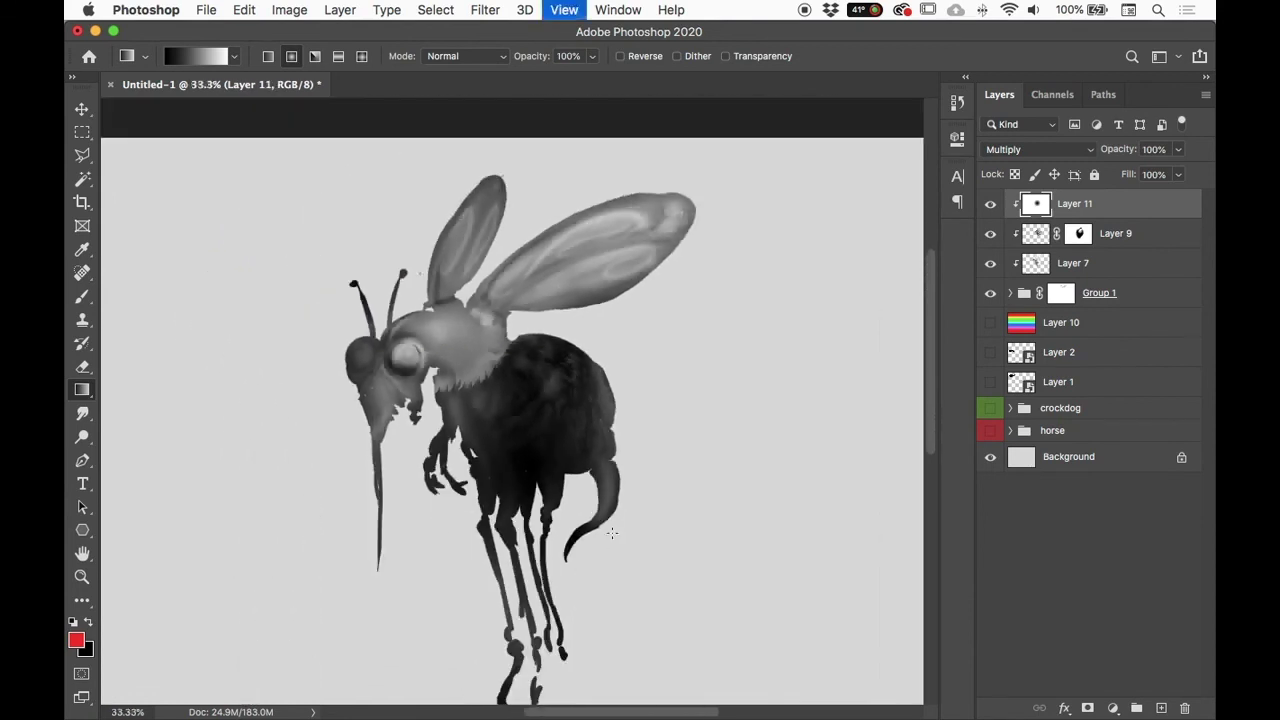
pyautogui.press('m')
pyautogui.moveTo(177, 138)
pyautogui.mouseDown()
pyautogui.moveTo(634, 571)
pyautogui.moveTo(857, 689)
pyautogui.mouseUp()
pyautogui.press('BackSpace')
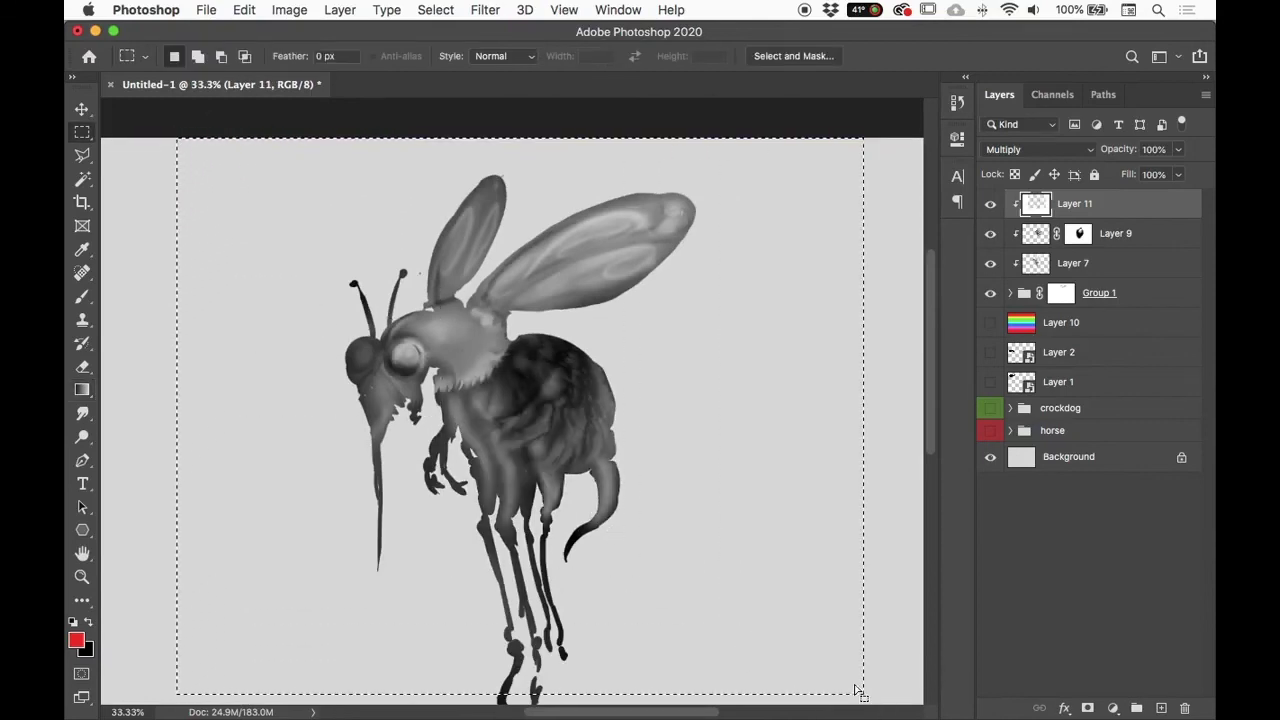
pyautogui.press('super+d')
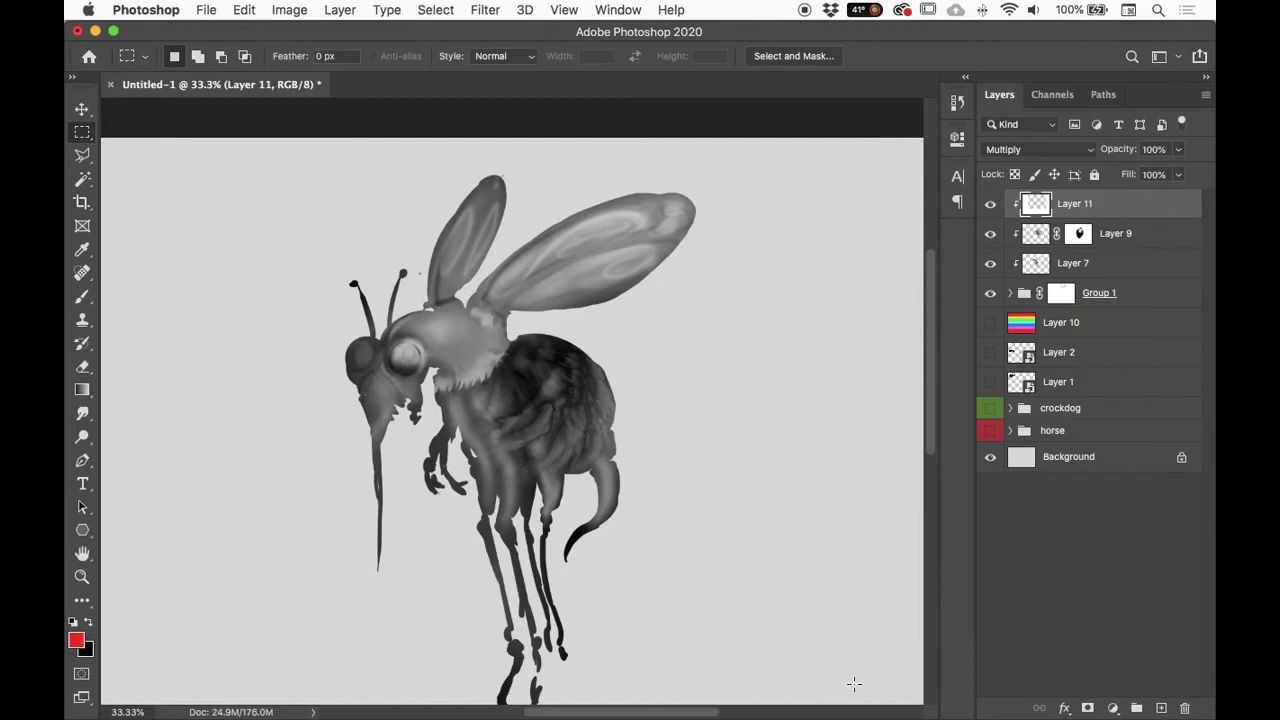
pyautogui.press('super+equal')
pyautogui.moveTo(663, 491)
pyautogui.mouseDown()
pyautogui.moveTo(743, 590)
pyautogui.moveTo(663, 600)
pyautogui.mouseUp()
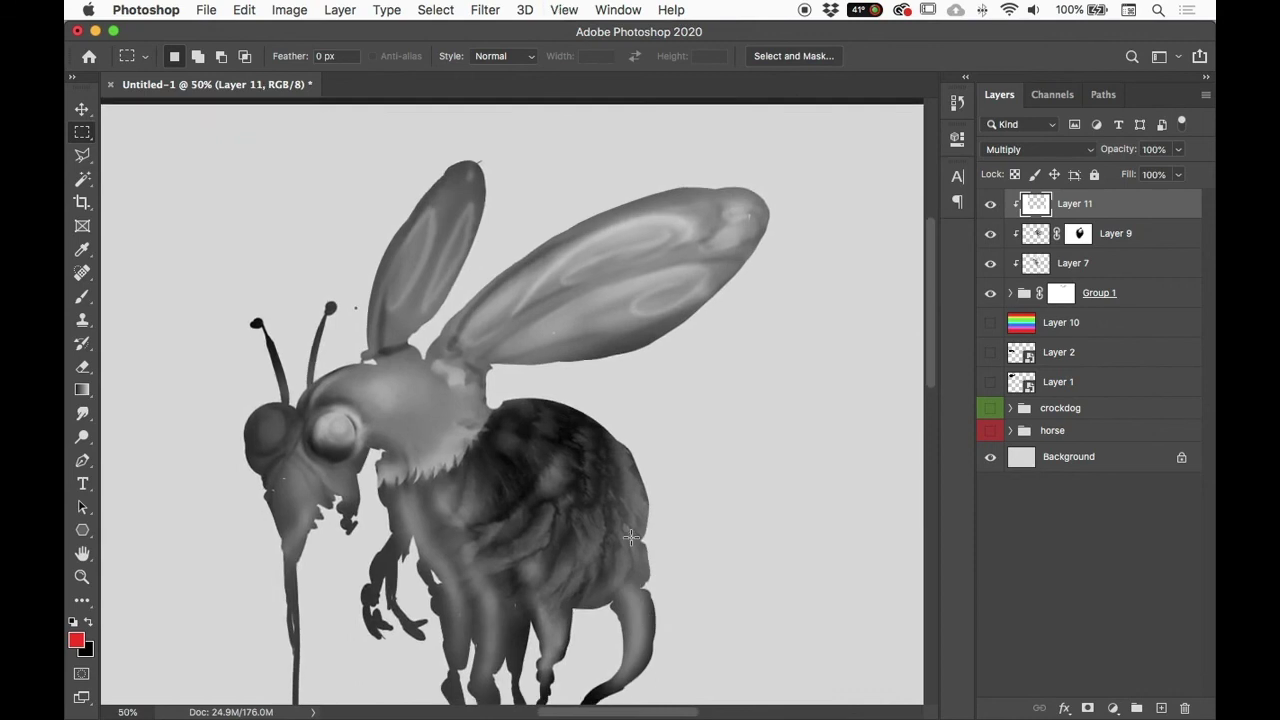
# Step: Outline the translucent cells of both wings with freehand lasso shapes added into one selection
pyautogui.press('l')
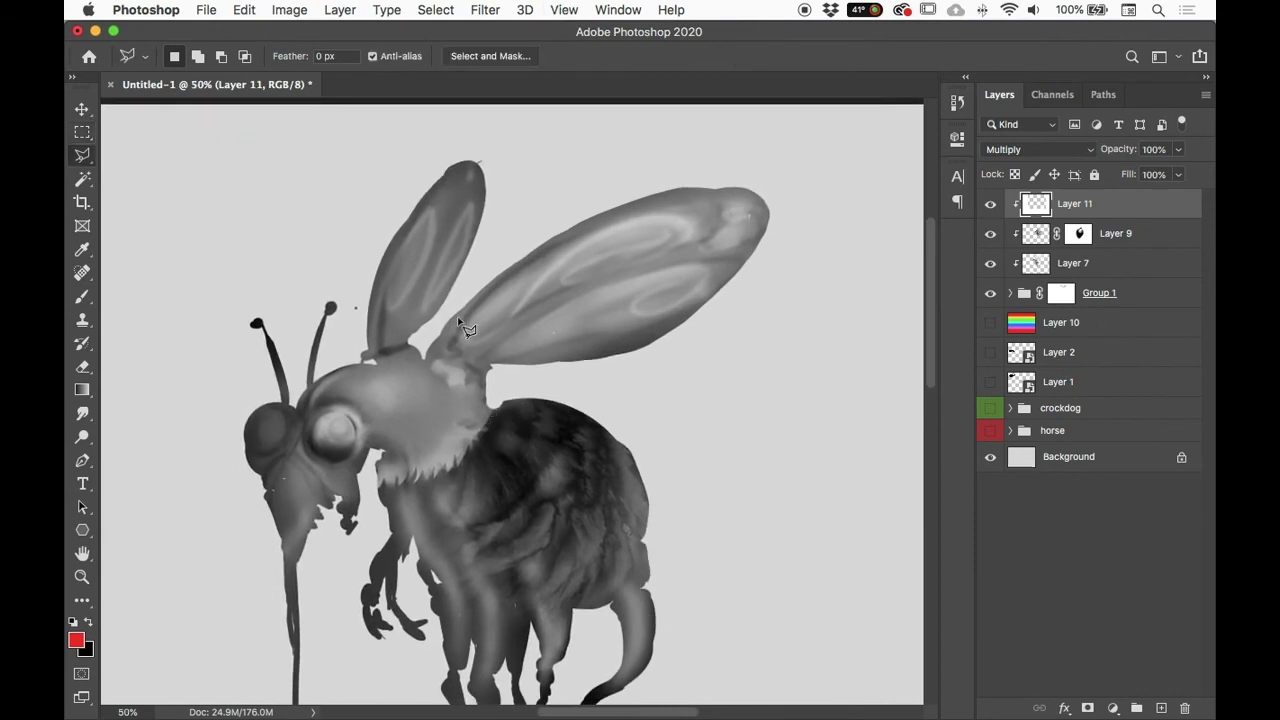
pyautogui.moveTo(82, 157); pyautogui.dragTo(130, 151)
pyautogui.moveTo(607, 233)
pyautogui.mouseDown()
pyautogui.moveTo(534, 263)
pyautogui.moveTo(474, 315)
pyautogui.moveTo(467, 345)
pyautogui.moveTo(524, 311)
pyautogui.moveTo(596, 231)
pyautogui.mouseUp()
pyautogui.press('shift')
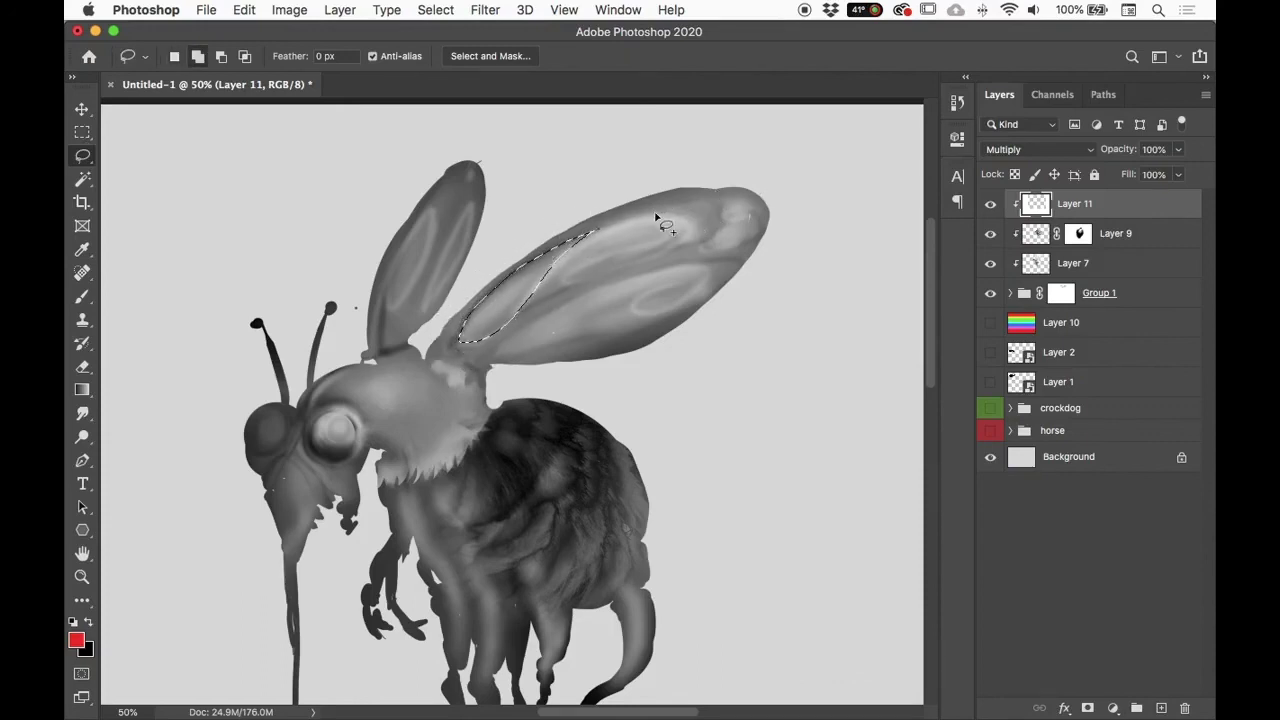
pyautogui.moveTo(674, 213)
pyautogui.mouseDown()
pyautogui.moveTo(581, 252)
pyautogui.moveTo(695, 218)
pyautogui.mouseUp()
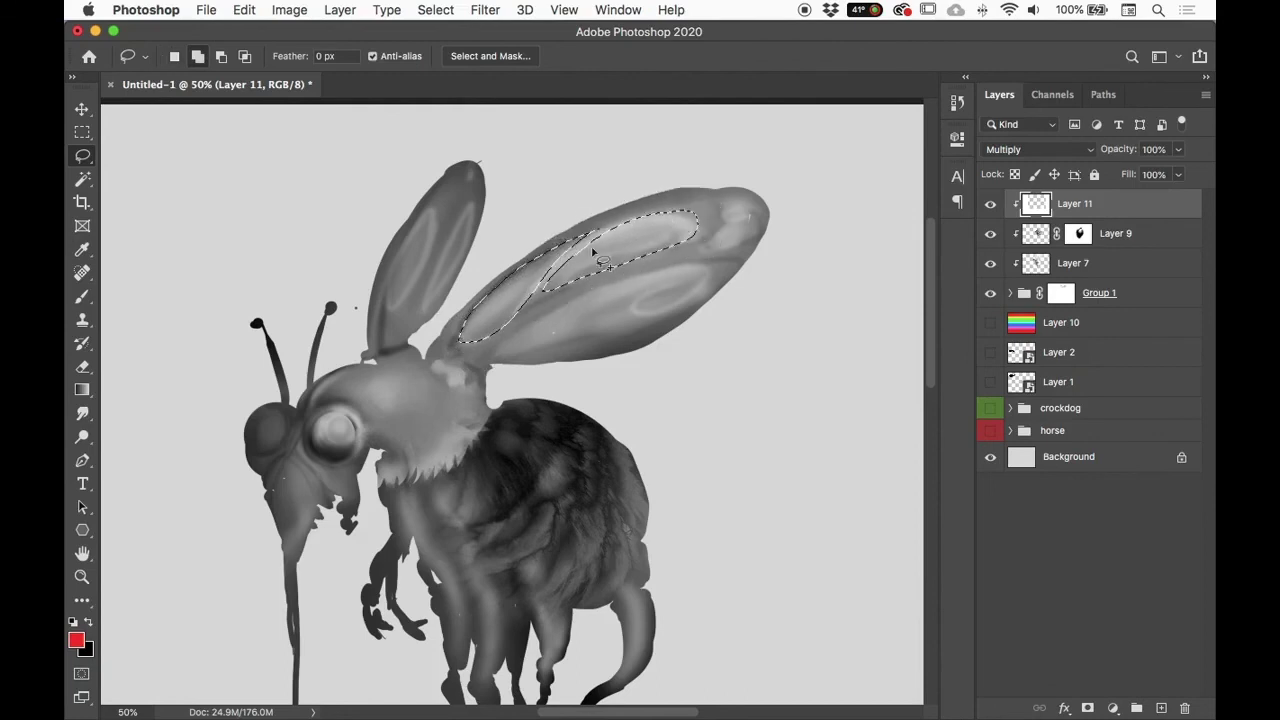
pyautogui.moveTo(545, 320)
pyautogui.mouseDown()
pyautogui.moveTo(659, 322)
pyautogui.moveTo(714, 272)
pyautogui.mouseUp()
pyautogui.moveTo(750, 208); pyautogui.dragTo(758, 210)
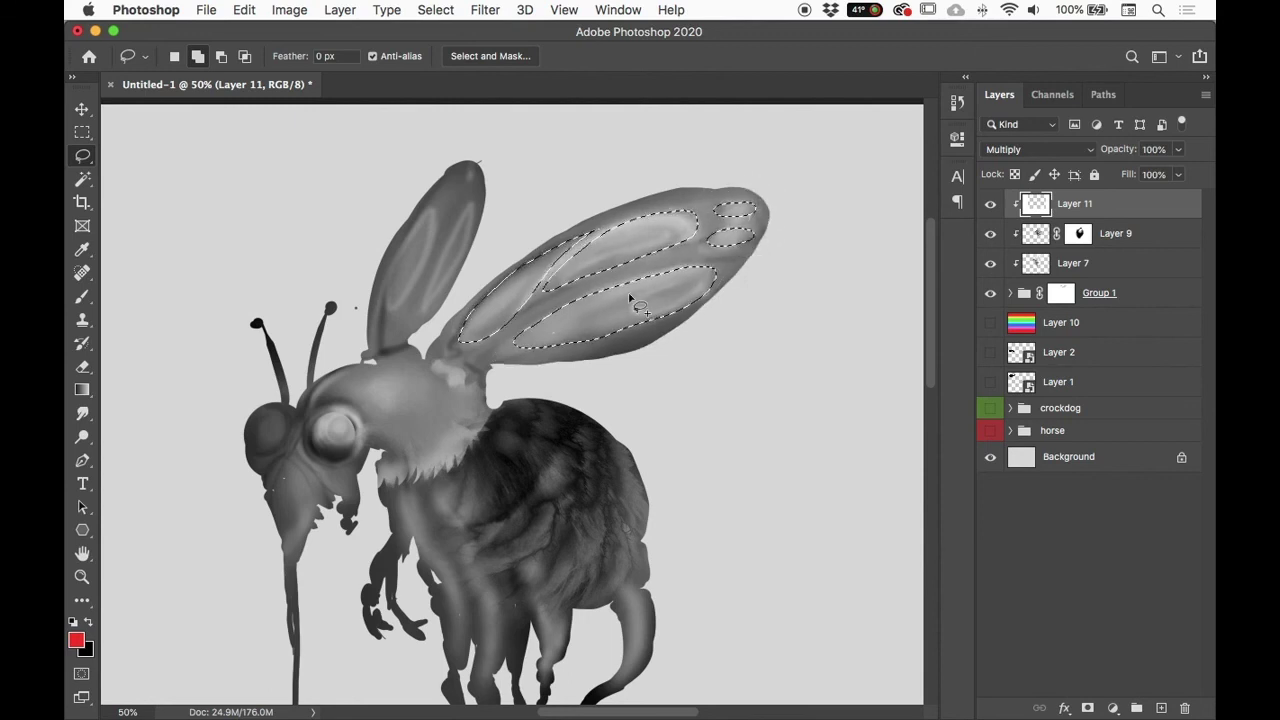
pyautogui.moveTo(423, 214)
pyautogui.mouseDown()
pyautogui.moveTo(379, 311)
pyautogui.moveTo(431, 222)
pyautogui.moveTo(429, 278)
pyautogui.moveTo(454, 271)
pyautogui.moveTo(441, 238)
pyautogui.moveTo(385, 305)
pyautogui.mouseUp()
pyautogui.moveTo(462, 184)
pyautogui.mouseDown()
pyautogui.moveTo(474, 200)
pyautogui.moveTo(456, 195)
pyautogui.mouseUp()
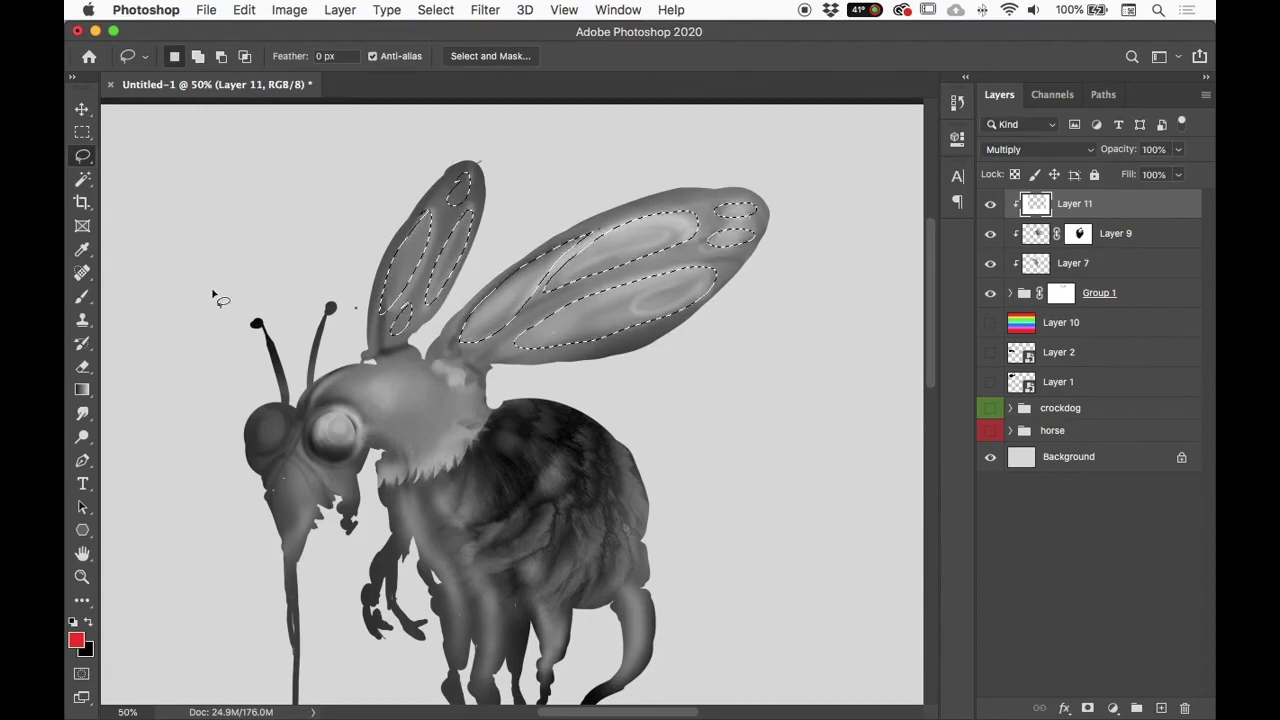
# Step: Shade the selected wing cells with black-to-white gradients on Layer 11, and invert the selection to draw linear gradients over the surrounding wing areas
pyautogui.click(90, 387)
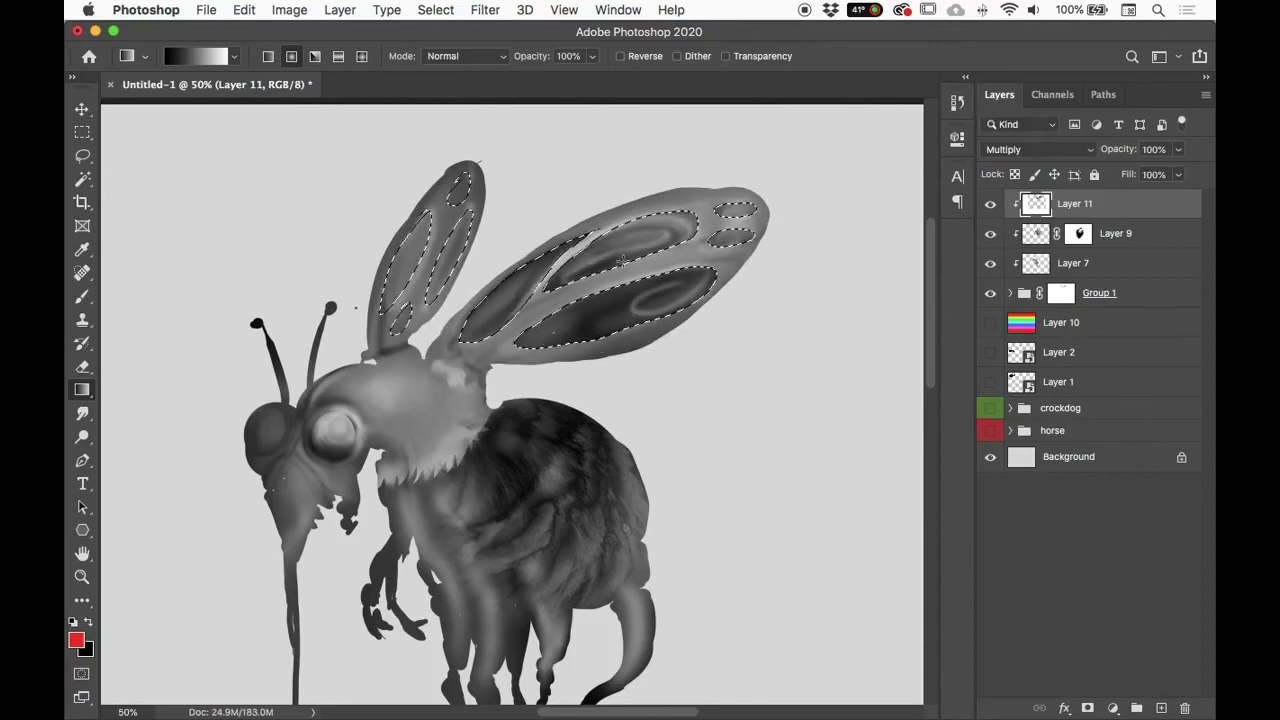
pyautogui.click(268, 56)
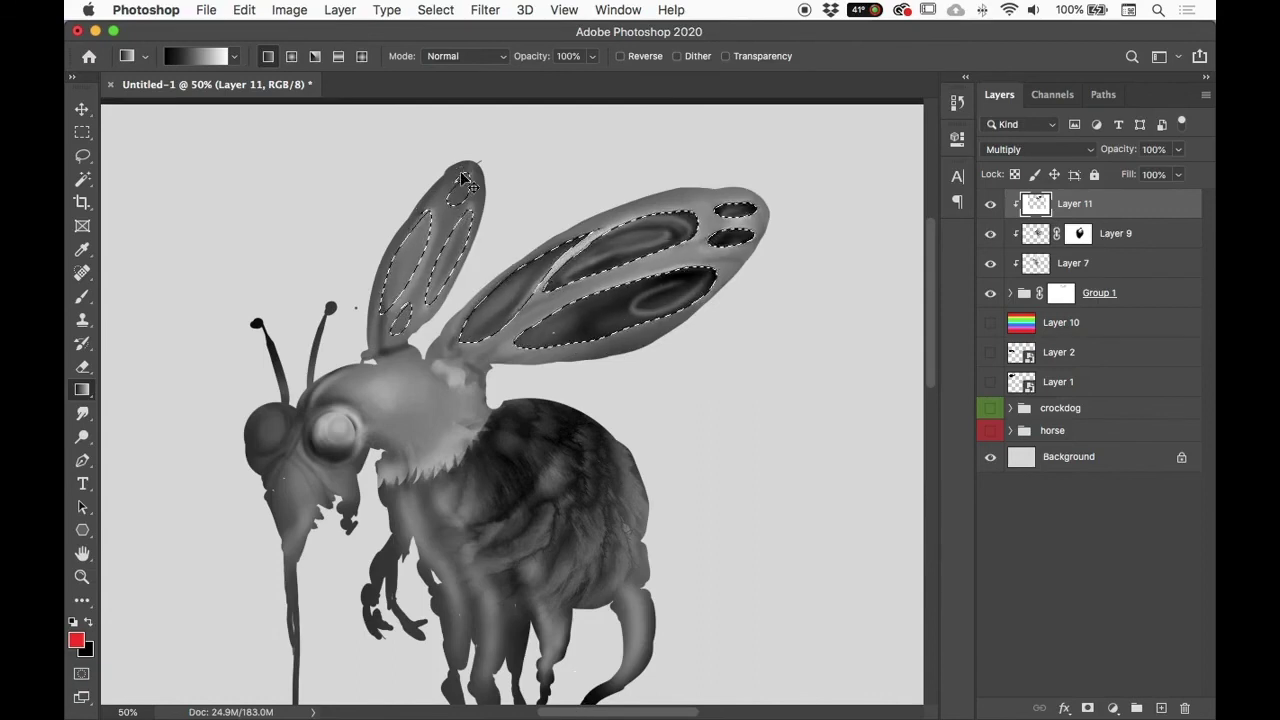
pyautogui.press('super+shift+i')
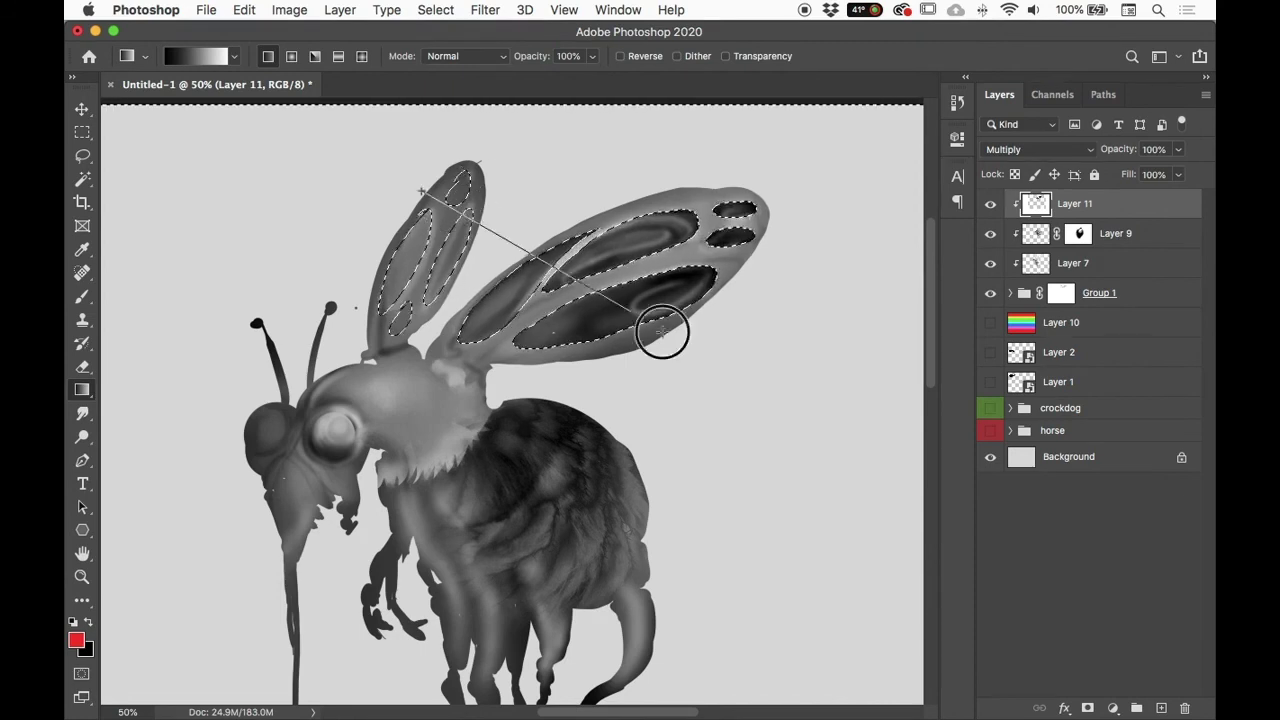
pyautogui.moveTo(630, 313); pyautogui.dragTo(632, 314)
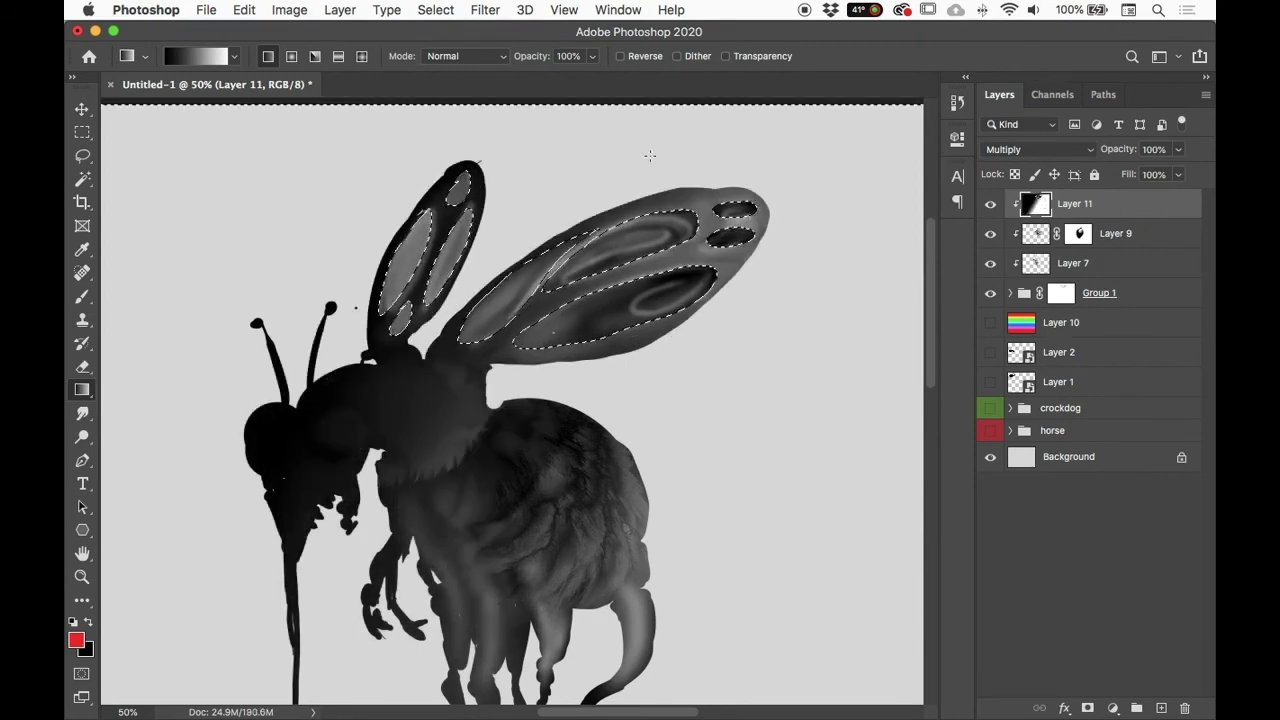
pyautogui.moveTo(651, 162); pyautogui.dragTo(765, 690)
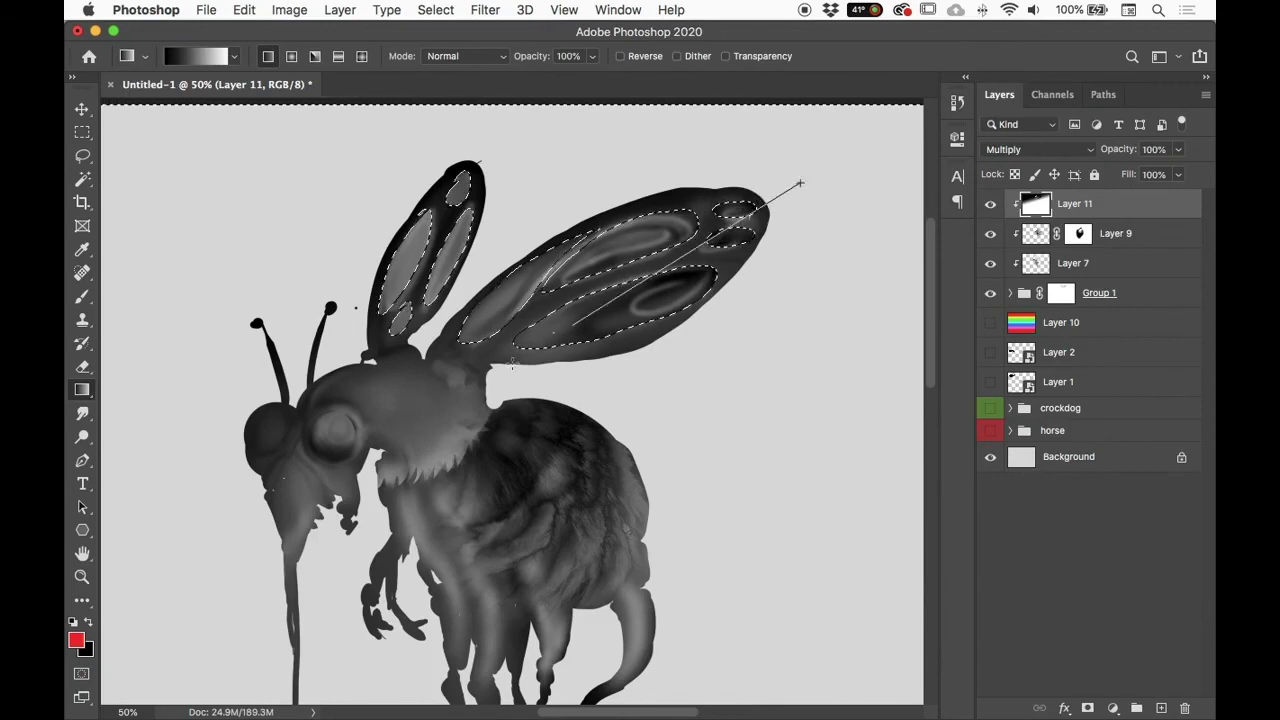
pyautogui.moveTo(800, 184); pyautogui.dragTo(800, 184)
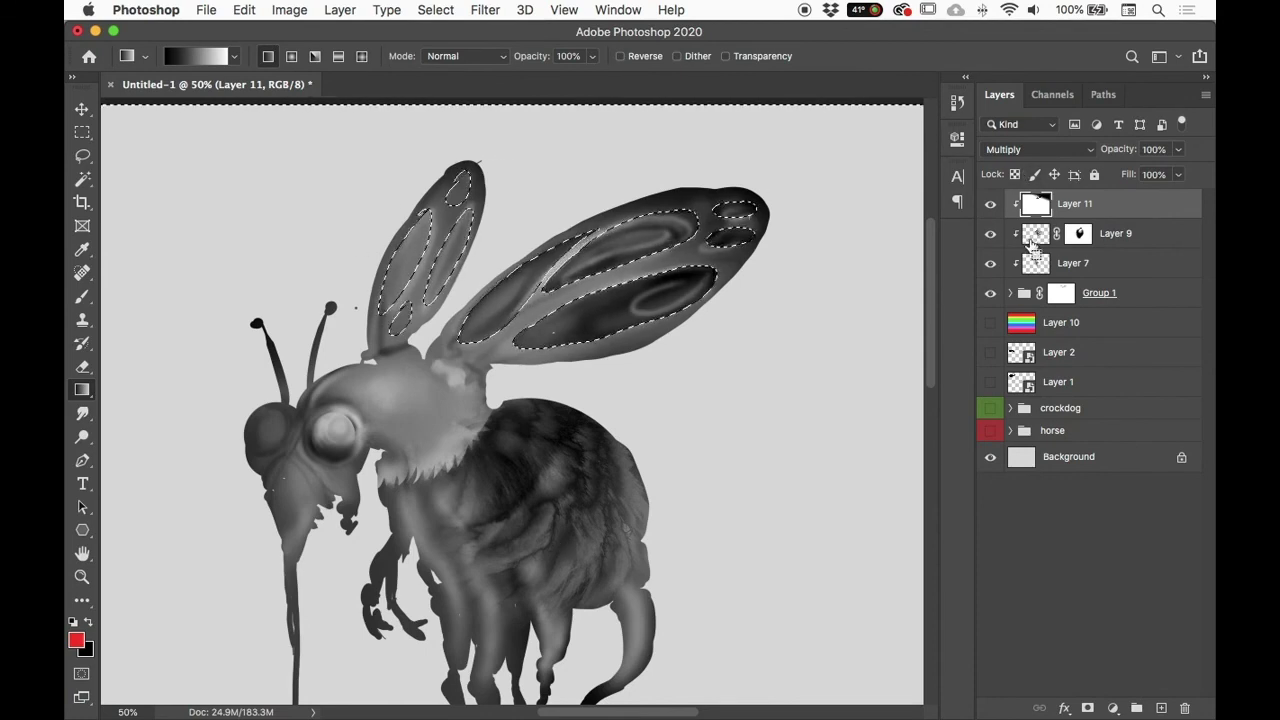
# Step: Lasso the bee's abdomen, stinger and legs into one selection, starting along the lower edge of the fur collar
pyautogui.press('l')
pyautogui.click(383, 490)
pyautogui.moveTo(383, 490)
pyautogui.mouseDown()
pyautogui.moveTo(416, 490)
pyautogui.moveTo(460, 469)
pyautogui.moveTo(522, 391)
pyautogui.moveTo(659, 402)
pyautogui.moveTo(768, 585)
pyautogui.moveTo(720, 686)
pyautogui.moveTo(663, 711)
pyautogui.moveTo(487, 711)
pyautogui.moveTo(315, 600)
pyautogui.mouseUp()
pyautogui.scroll(-5, 700, 506)
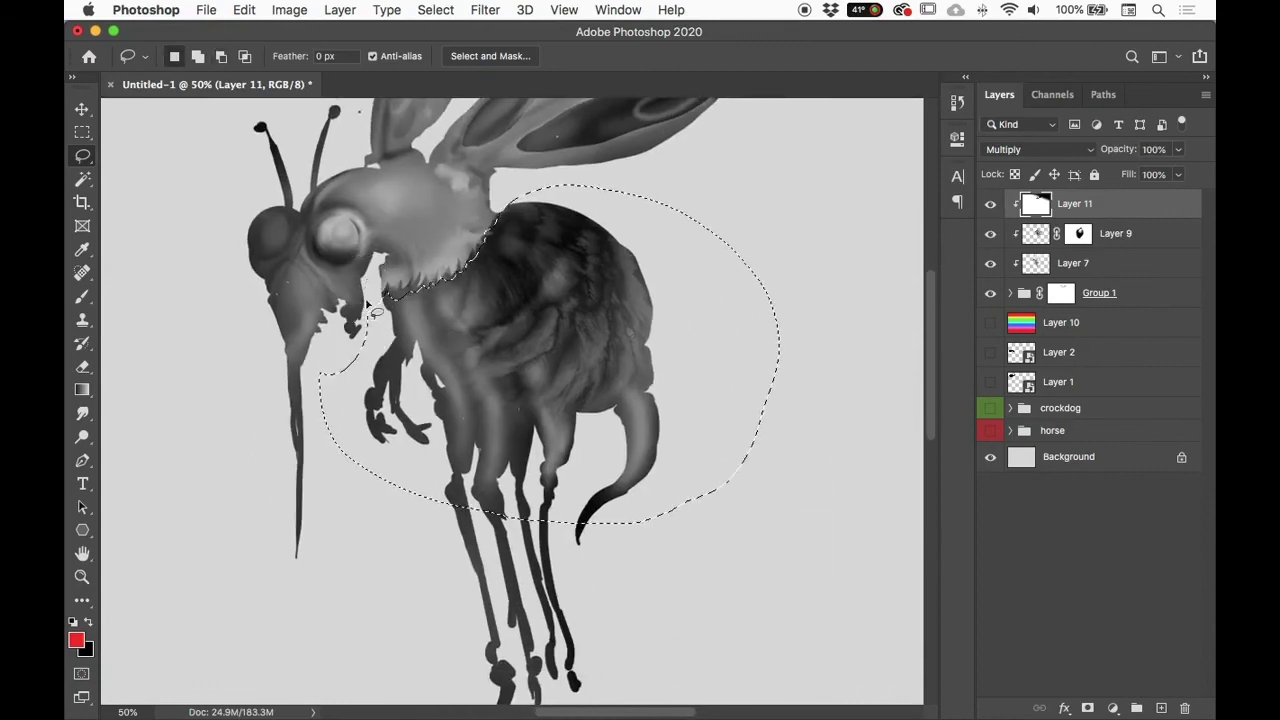
pyautogui.moveTo(445, 500)
pyautogui.mouseDown()
pyautogui.moveTo(471, 686)
pyautogui.moveTo(515, 705)
pyautogui.mouseUp()
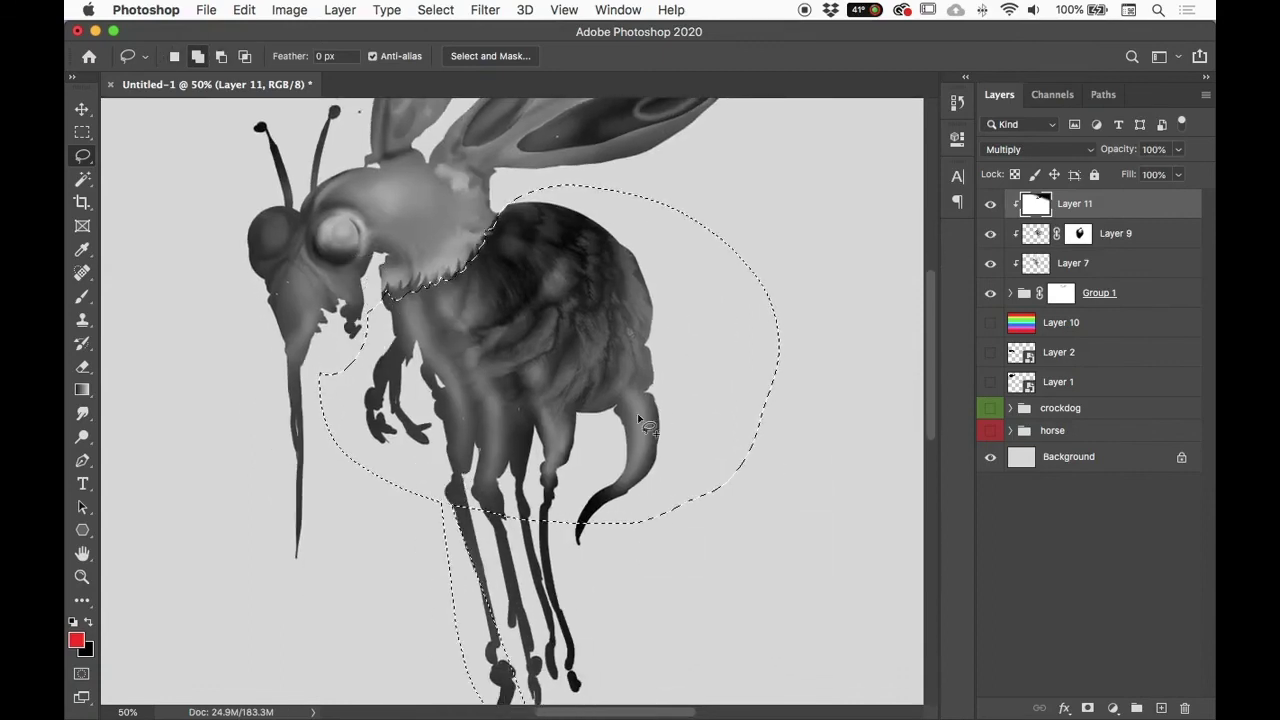
pyautogui.scroll(-3, 677, 523)
pyautogui.moveTo(665, 381)
pyautogui.mouseDown()
pyautogui.moveTo(424, 650)
pyautogui.moveTo(470, 440)
pyautogui.mouseUp()
pyautogui.moveTo(455, 365)
pyautogui.mouseDown()
pyautogui.moveTo(410, 480)
pyautogui.moveTo(465, 520)
pyautogui.mouseUp()
pyautogui.scroll(4, 788, 466)
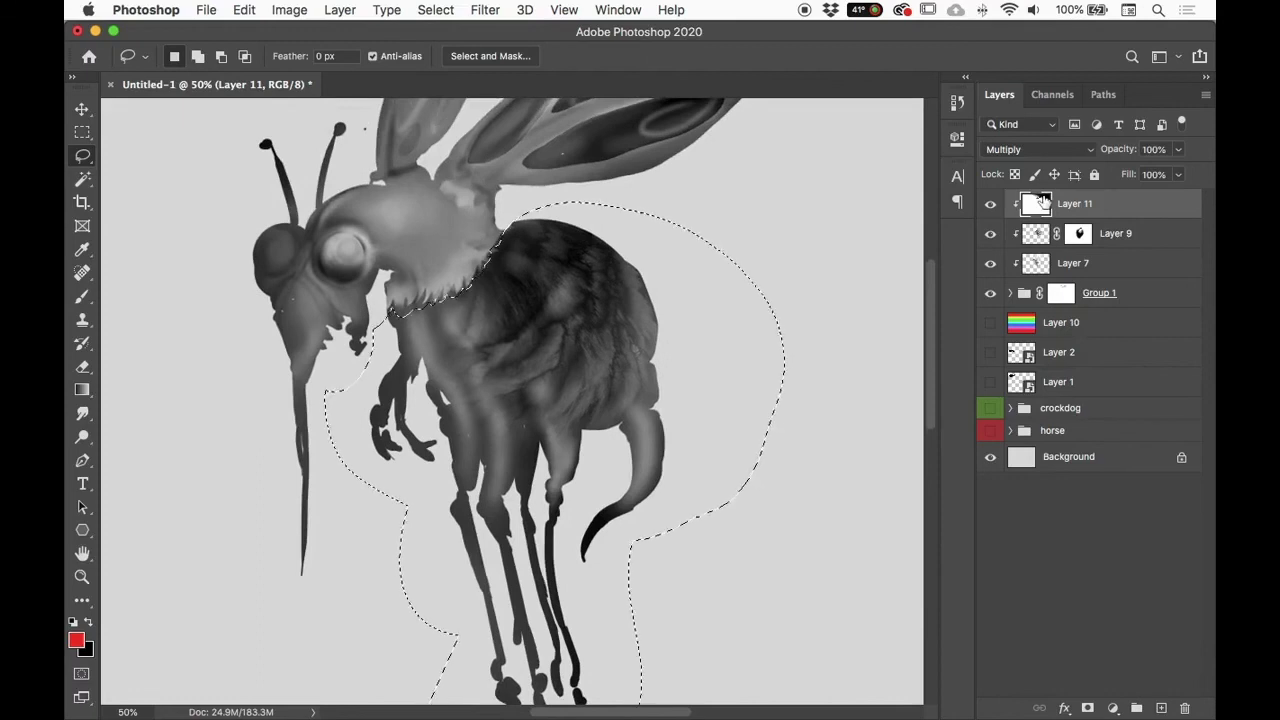
# Step: Refine the selection edge along the fur collar into a jagged outline that follows the hair tufts
pyautogui.press('alt')
pyautogui.moveTo(413, 318)
pyautogui.mouseDown()
pyautogui.moveTo(395, 308)
pyautogui.moveTo(446, 314)
pyautogui.moveTo(394, 286)
pyautogui.moveTo(444, 294)
pyautogui.moveTo(471, 277)
pyautogui.moveTo(375, 340)
pyautogui.mouseUp()
pyautogui.press('shift')
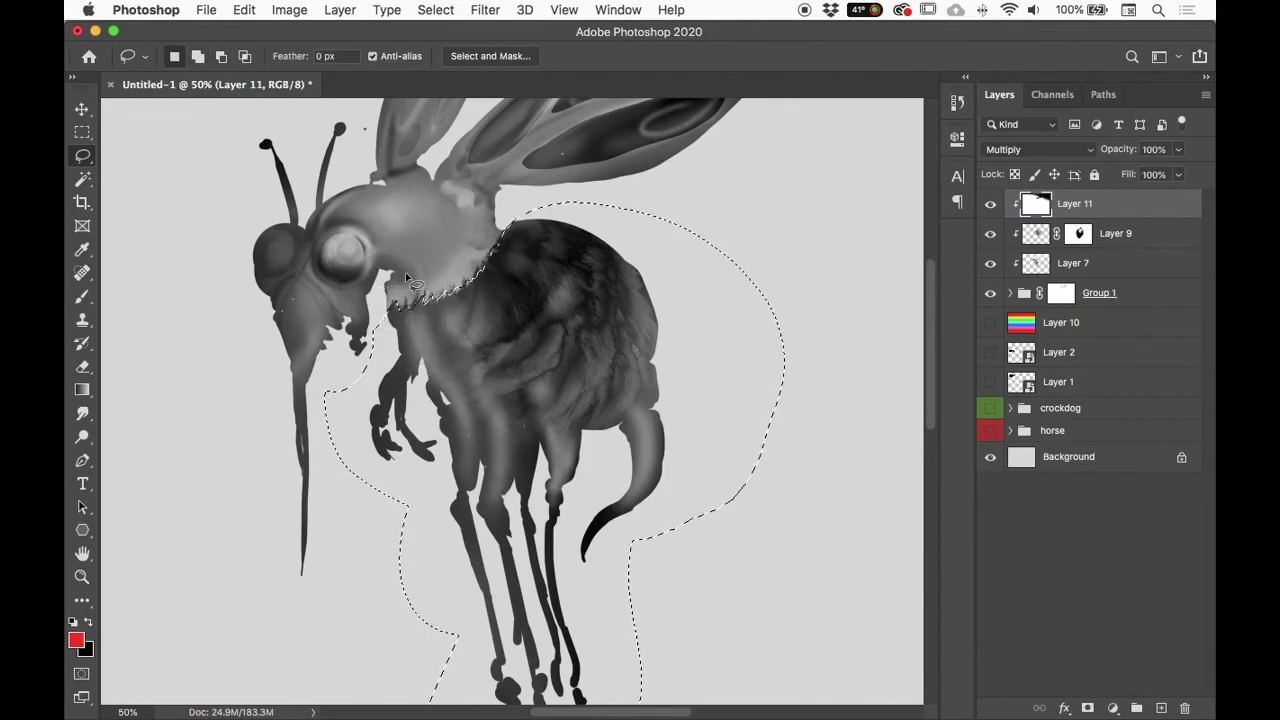
# Step: Draw a black-to-white radial gradient on Layer 11 from the legs outward to darken the legs and lower abdomen
pyautogui.press('g')
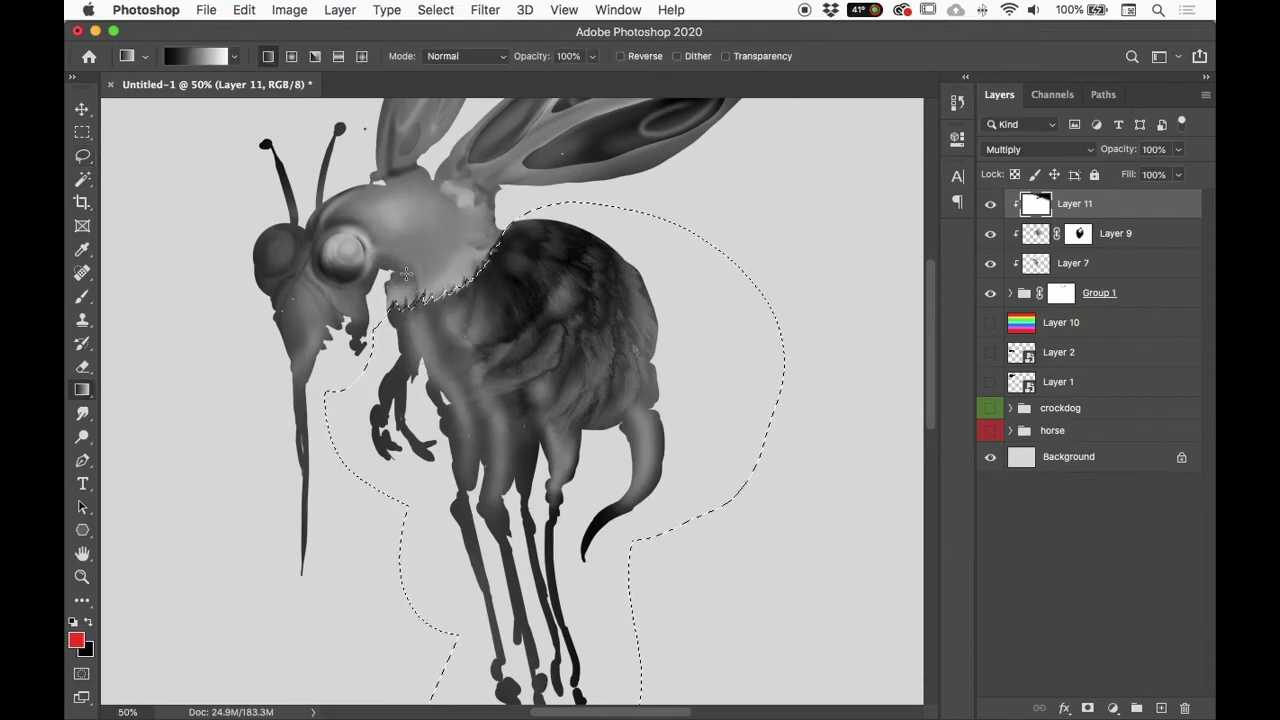
pyautogui.click(291, 56)
pyautogui.moveTo(515, 600)
pyautogui.mouseDown()
pyautogui.moveTo(721, 506)
pyautogui.moveTo(851, 409)
pyautogui.mouseUp()
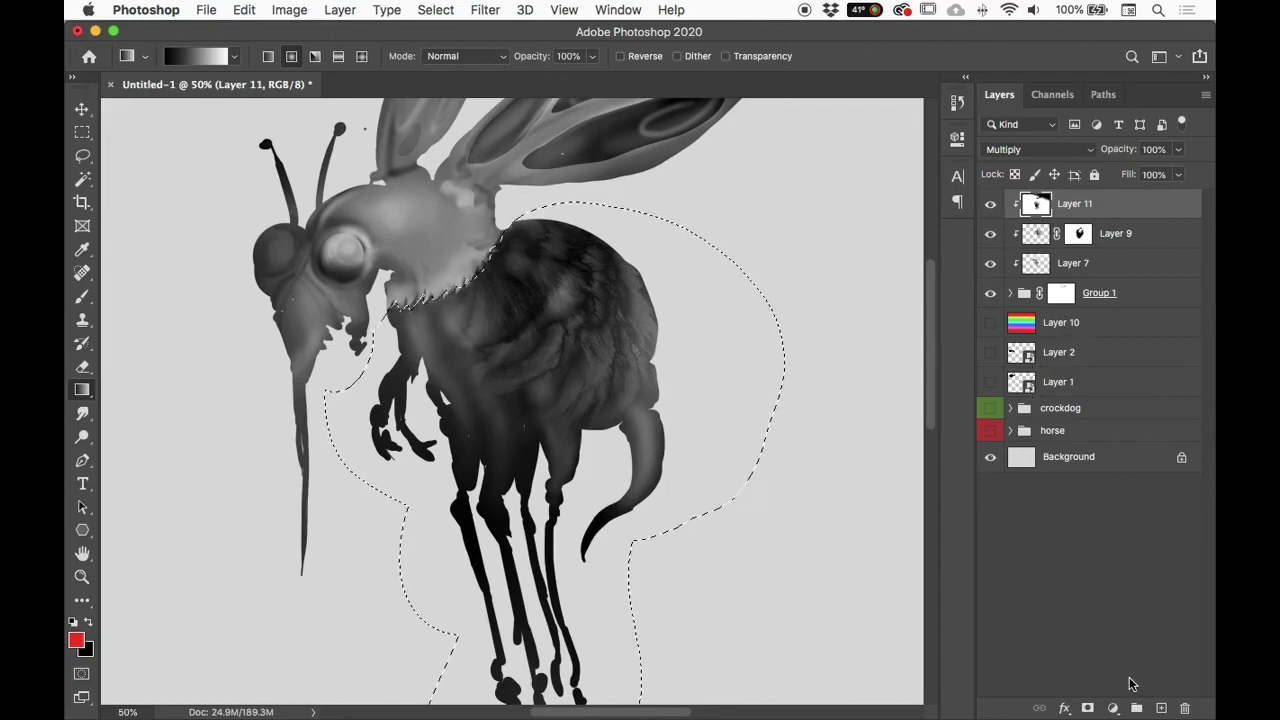
# Step: Add a new layer above Layer 11 and clip it to the layers below
pyautogui.click(1160, 708)
pyautogui.rightClick(1108, 203)
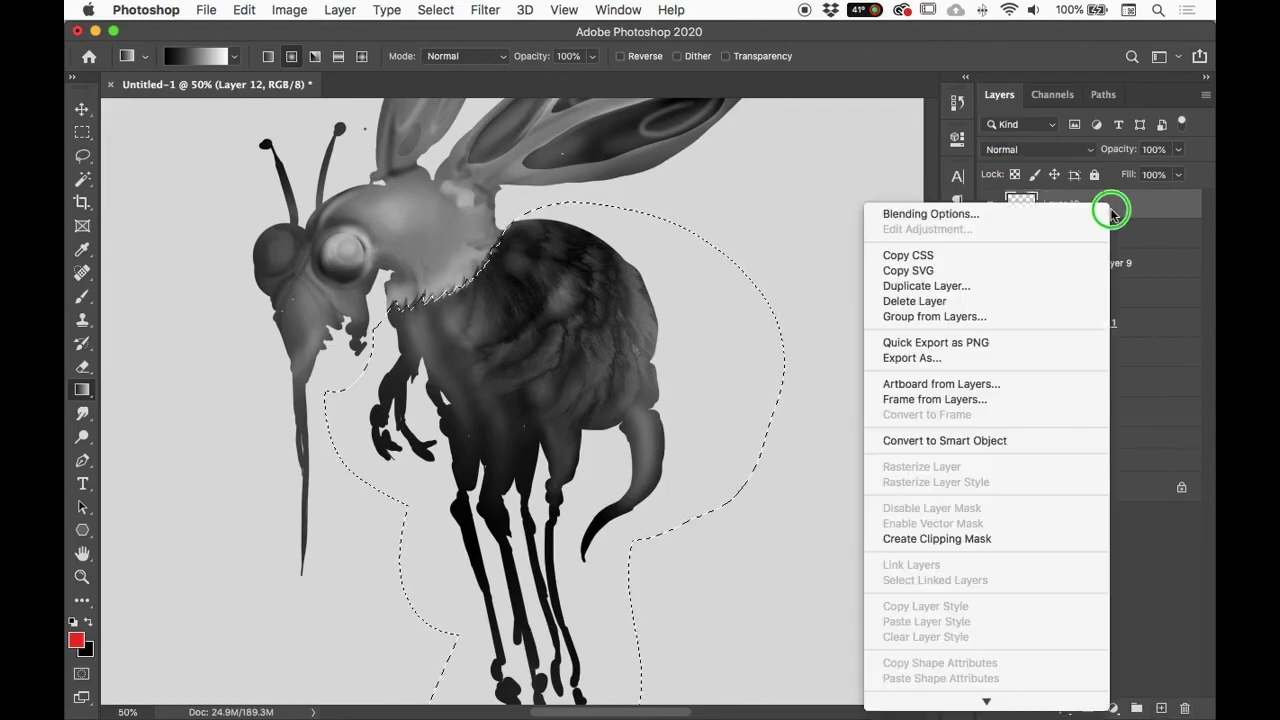
pyautogui.click(994, 535)
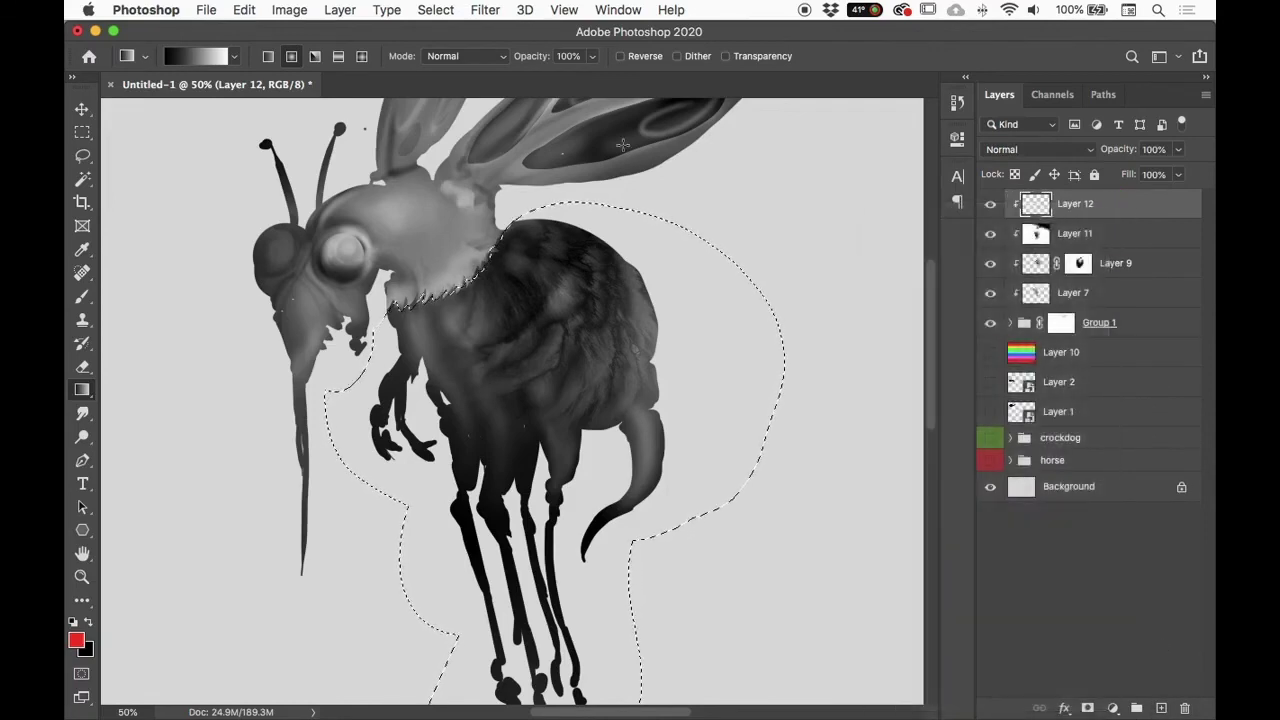
# Step: Turn on gradient reversal and draw a white-to-black radial gradient on Layer 12 from the upper abdomen down toward the legs
pyautogui.moveTo(592, 258); pyautogui.dragTo(550, 370)
pyautogui.click(622, 56)
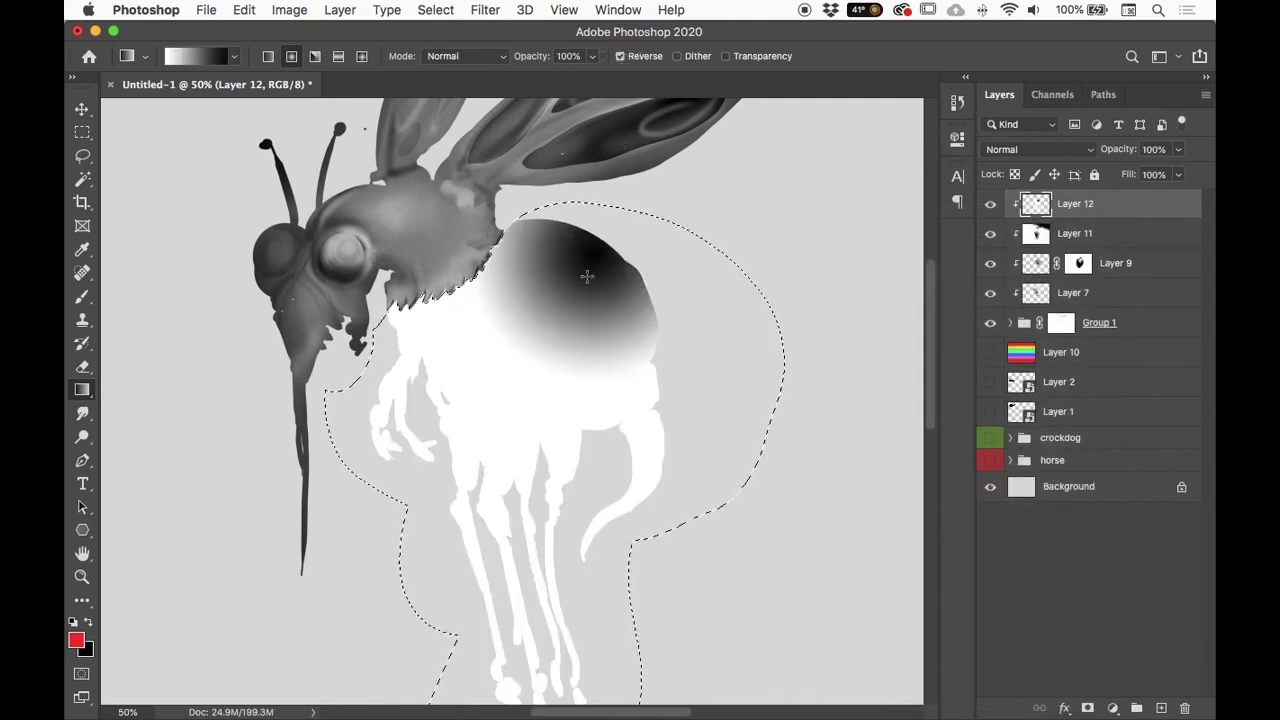
pyautogui.moveTo(590, 268); pyautogui.dragTo(552, 318)
pyautogui.moveTo(588, 258); pyautogui.dragTo(538, 432)
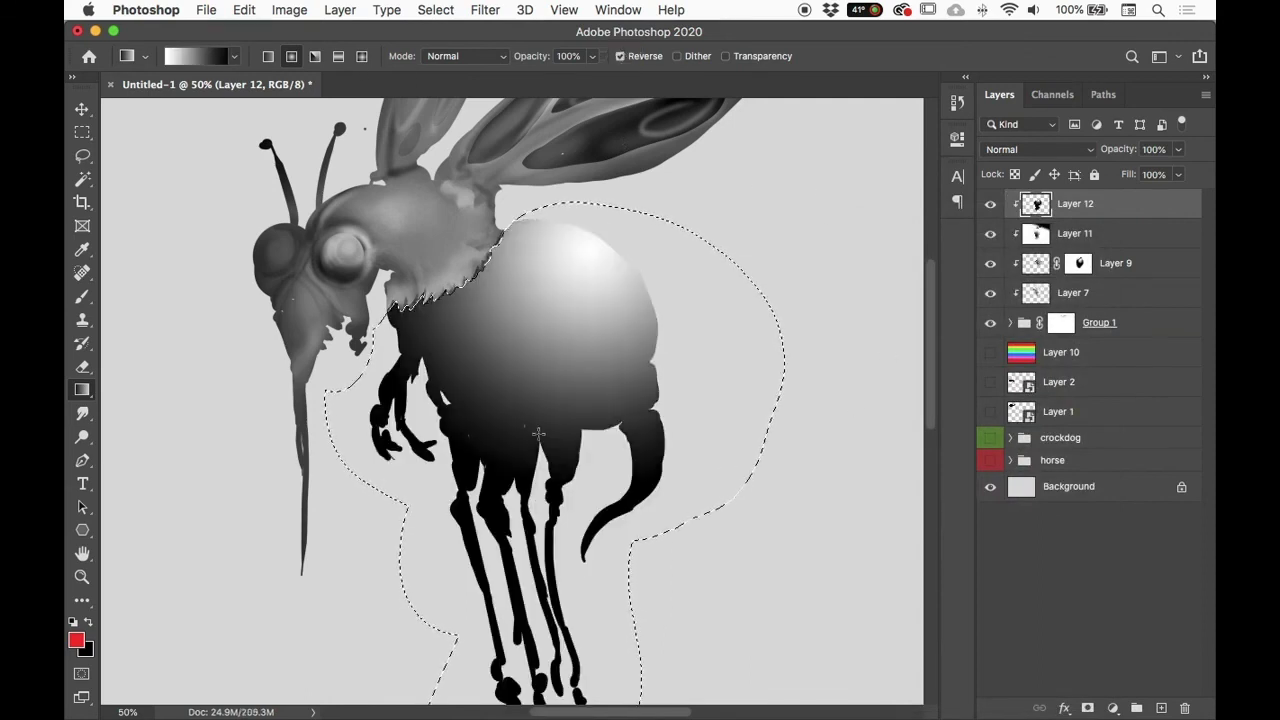
# Step: Try Linear Dodge (Add) on Layer 12, settle on the Color Dodge blend mode and lower its opacity to 64%
pyautogui.click(1040, 149)
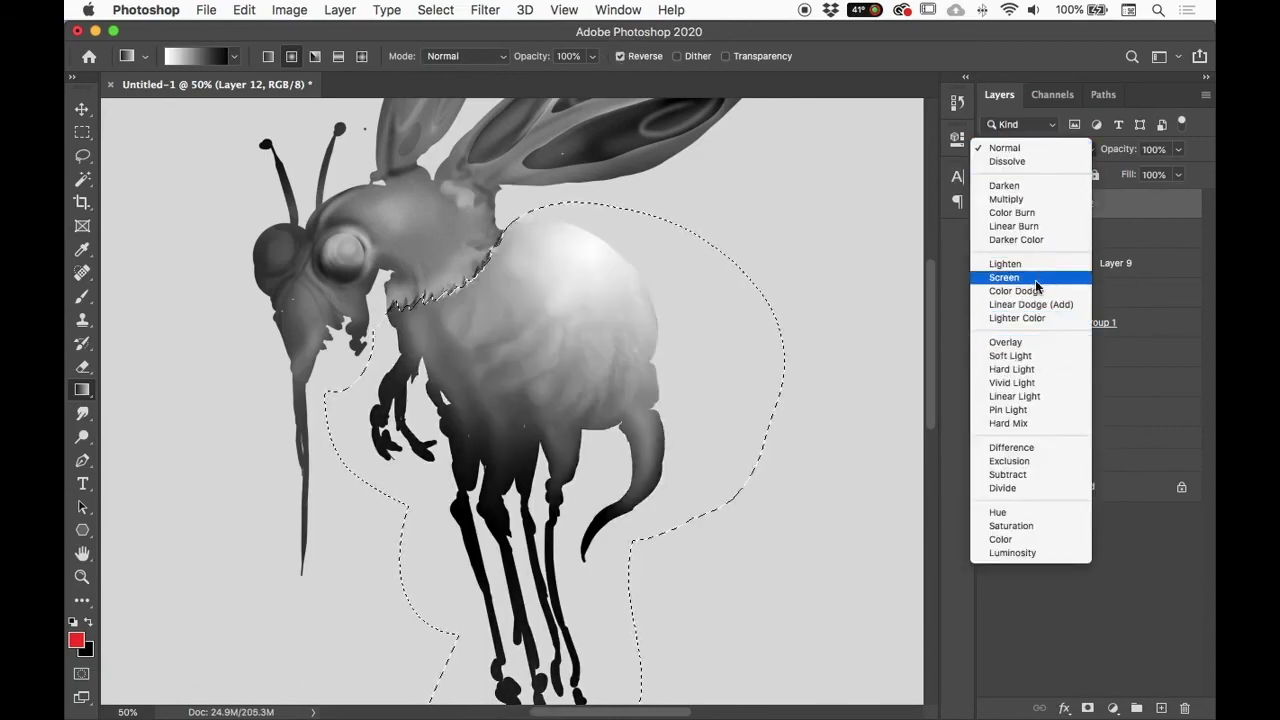
pyautogui.click(1031, 304)
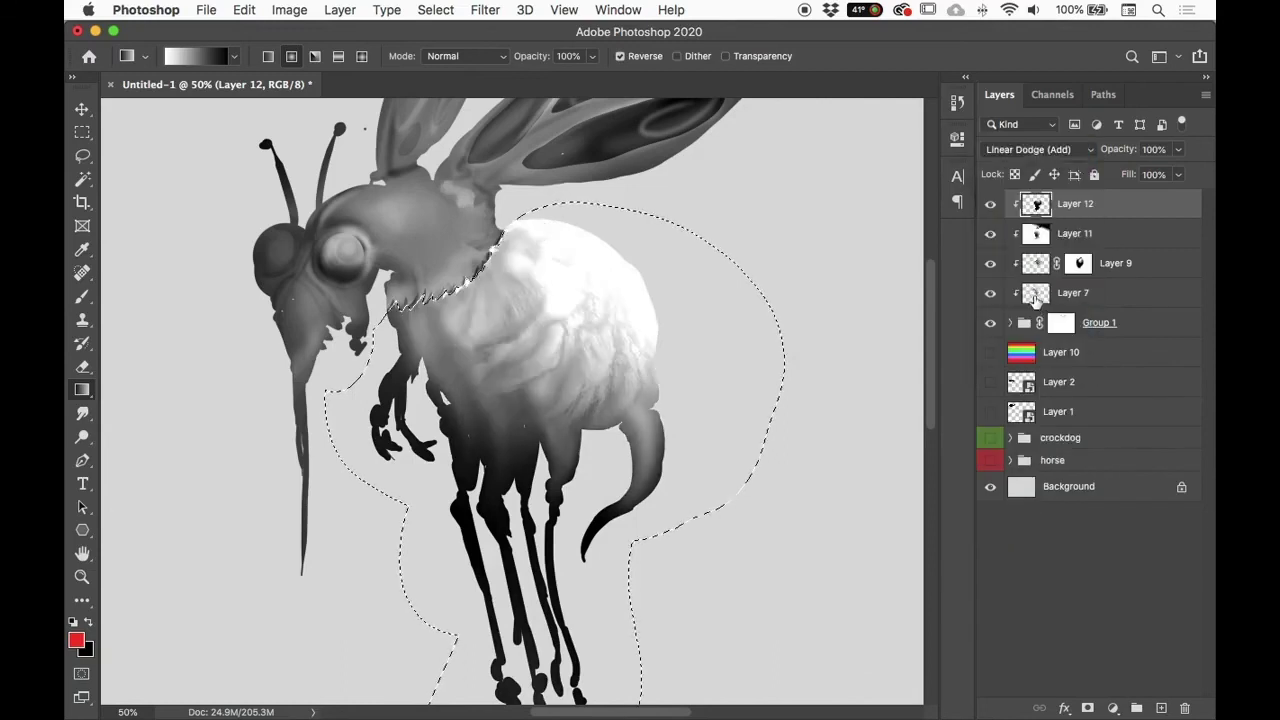
pyautogui.click(1036, 149)
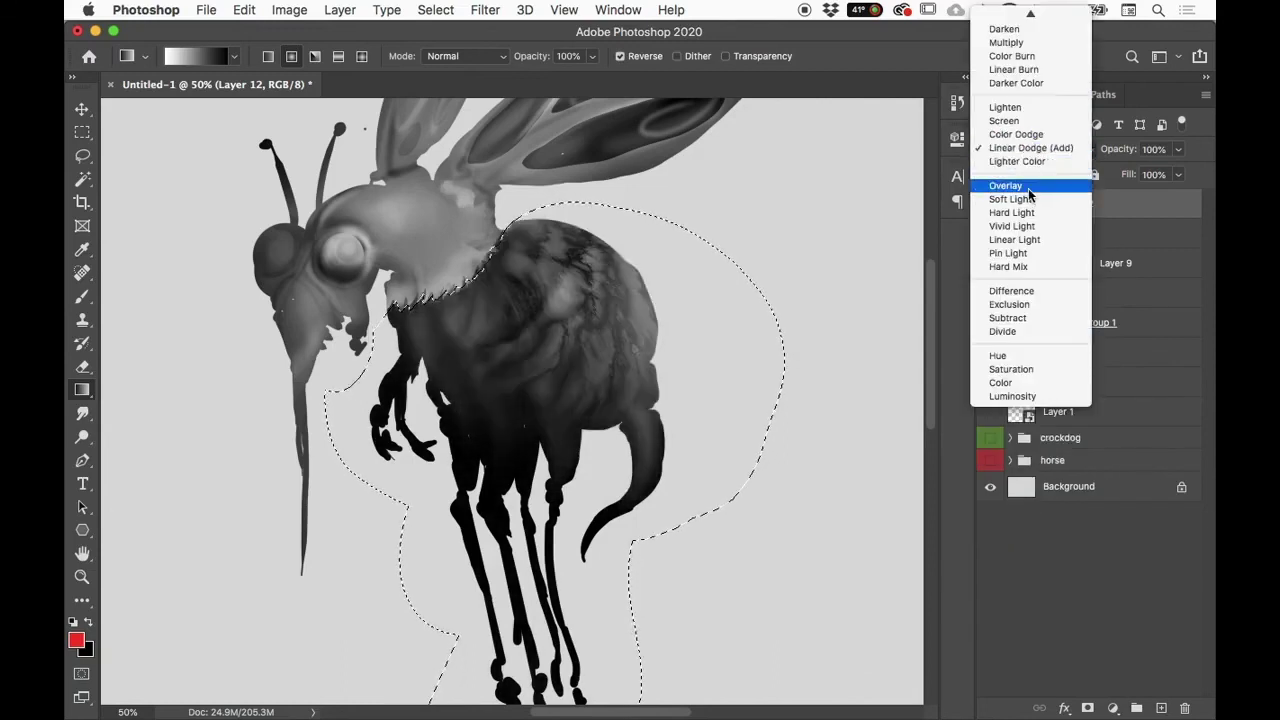
pyautogui.click(1033, 134)
pyautogui.moveTo(1108, 147); pyautogui.dragTo(1112, 150)
# Step: Reduce Layer 11's opacity to 63% and clear the selection
pyautogui.click(1095, 241)
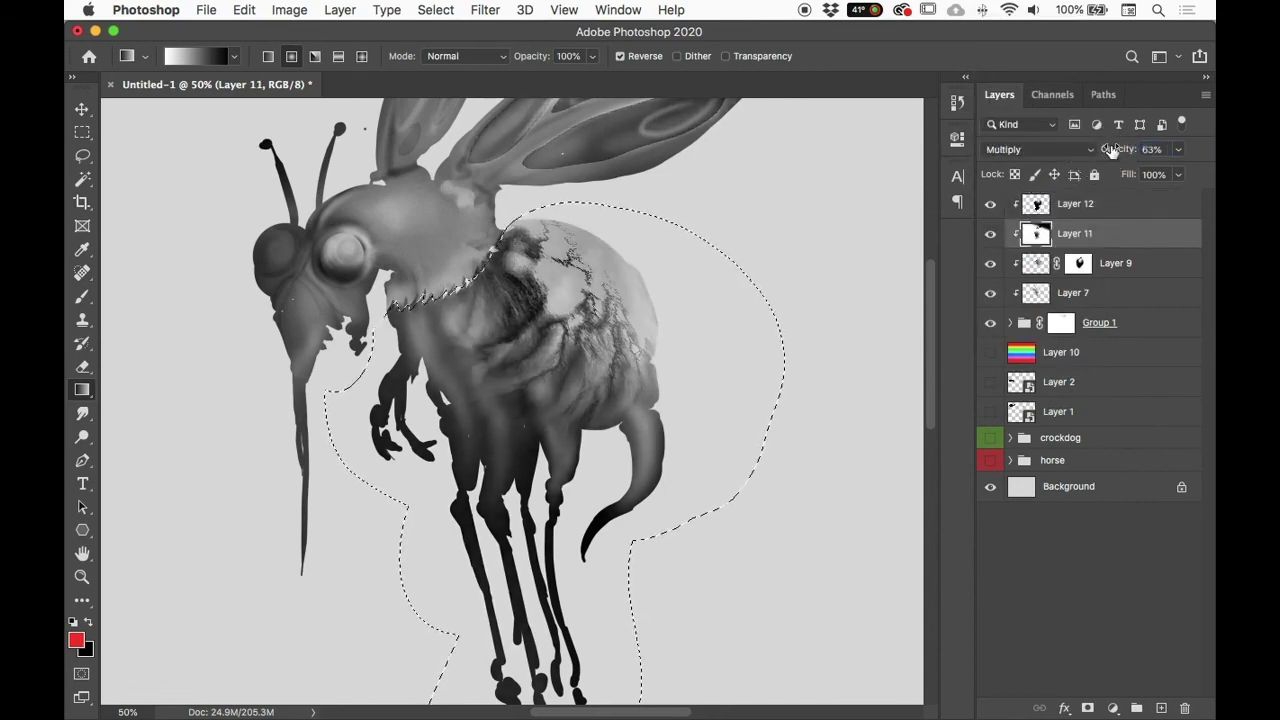
pyautogui.press('super+d')
pyautogui.scroll(3, 700, 523)
pyautogui.hscroll(3, 700, 523)
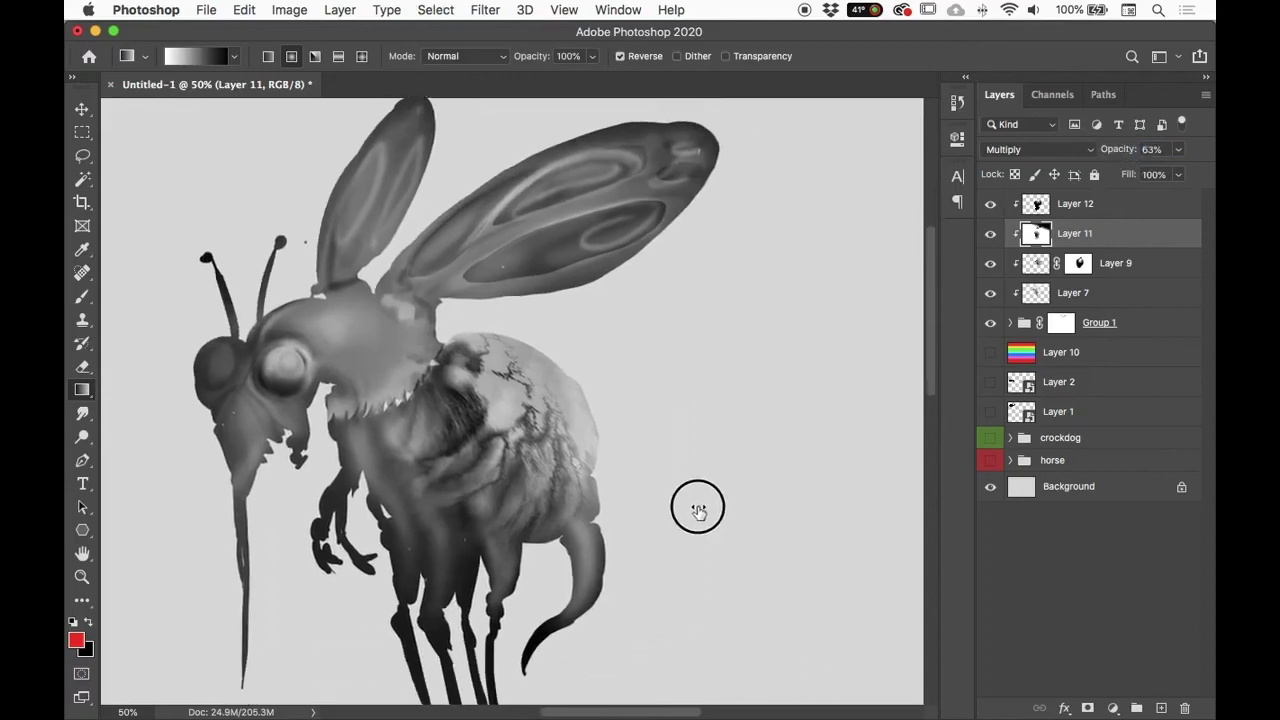
pyautogui.moveTo(686, 456); pyautogui.dragTo(737, 420)
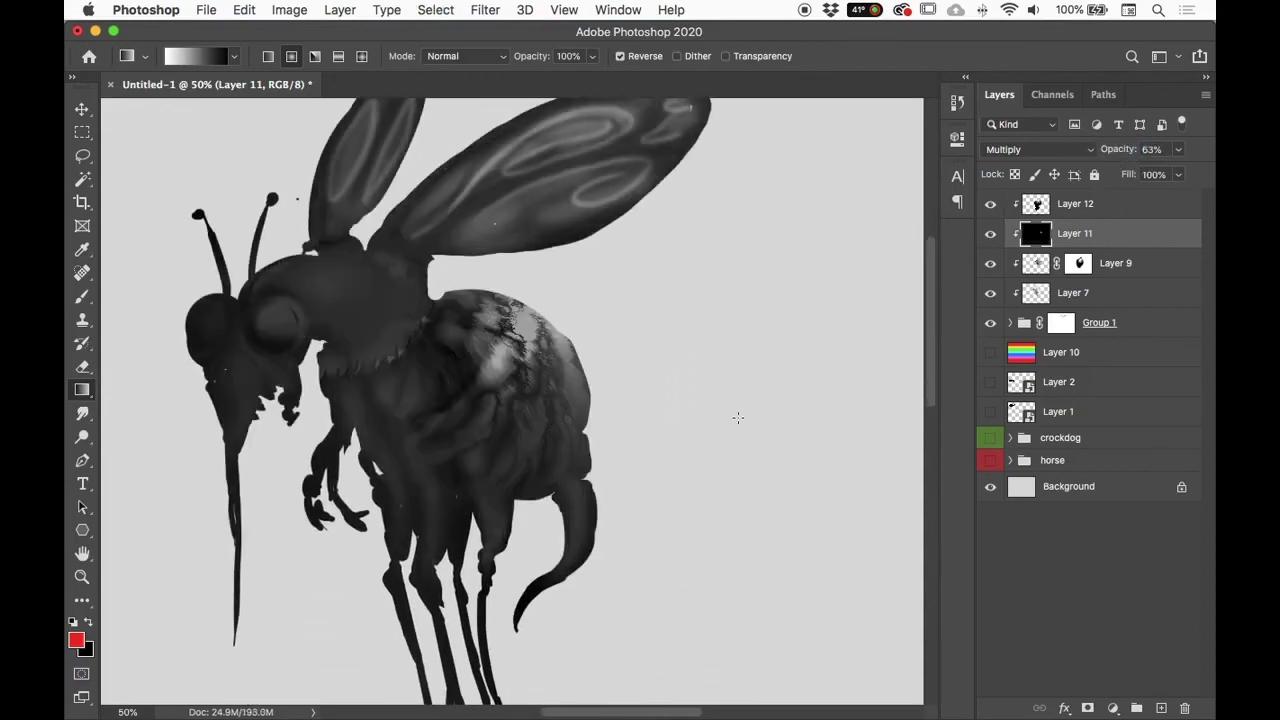
pyautogui.press('super+z')
pyautogui.scroll(3, 726, 440)
pyautogui.hscroll(-5, 726, 440)
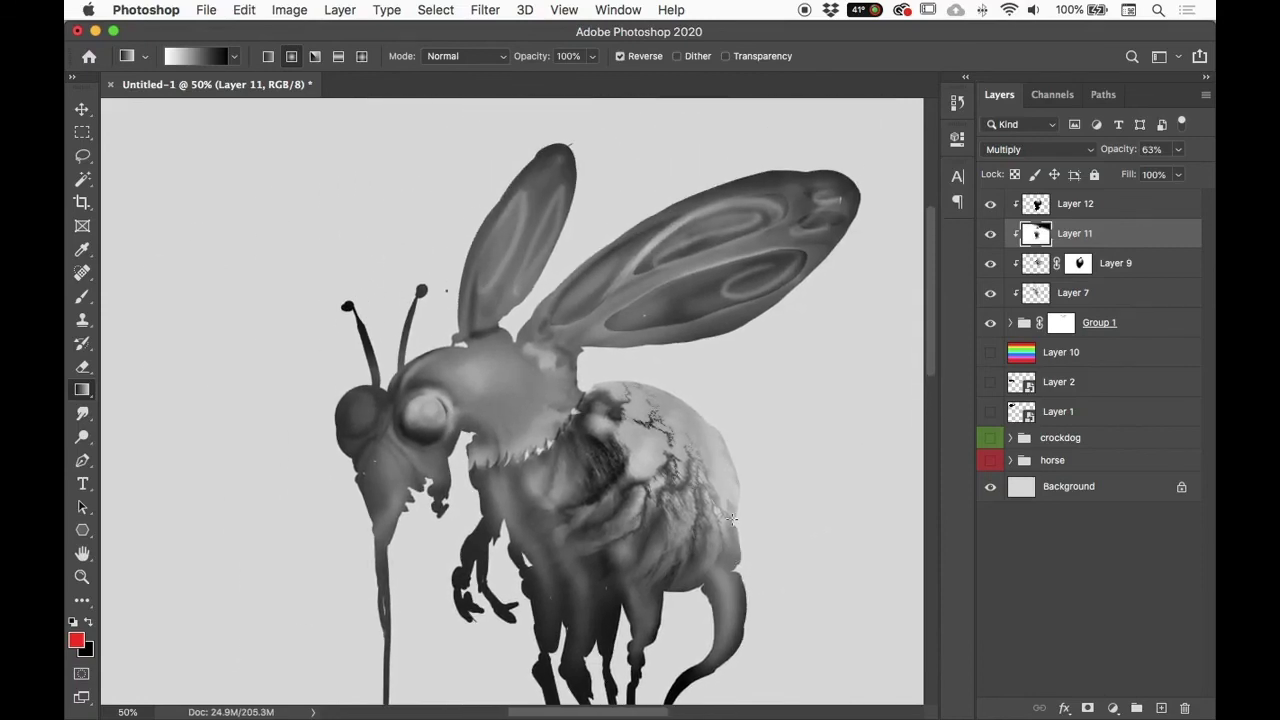
pyautogui.scroll(-3, 780, 357)
pyautogui.hscroll(-1, 780, 357)
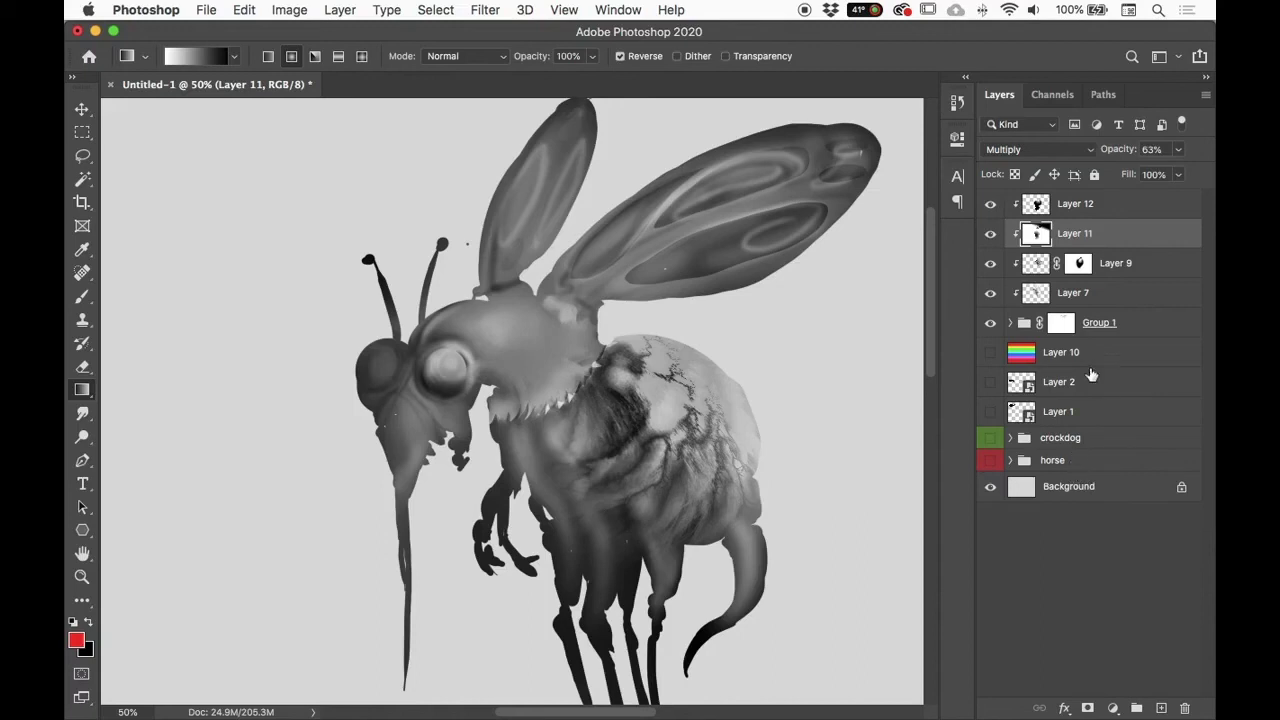
# Step: Add a new layer above Layer 12 and outline the bee's proboscis with a polygonal lasso selection
pyautogui.click(1092, 212)
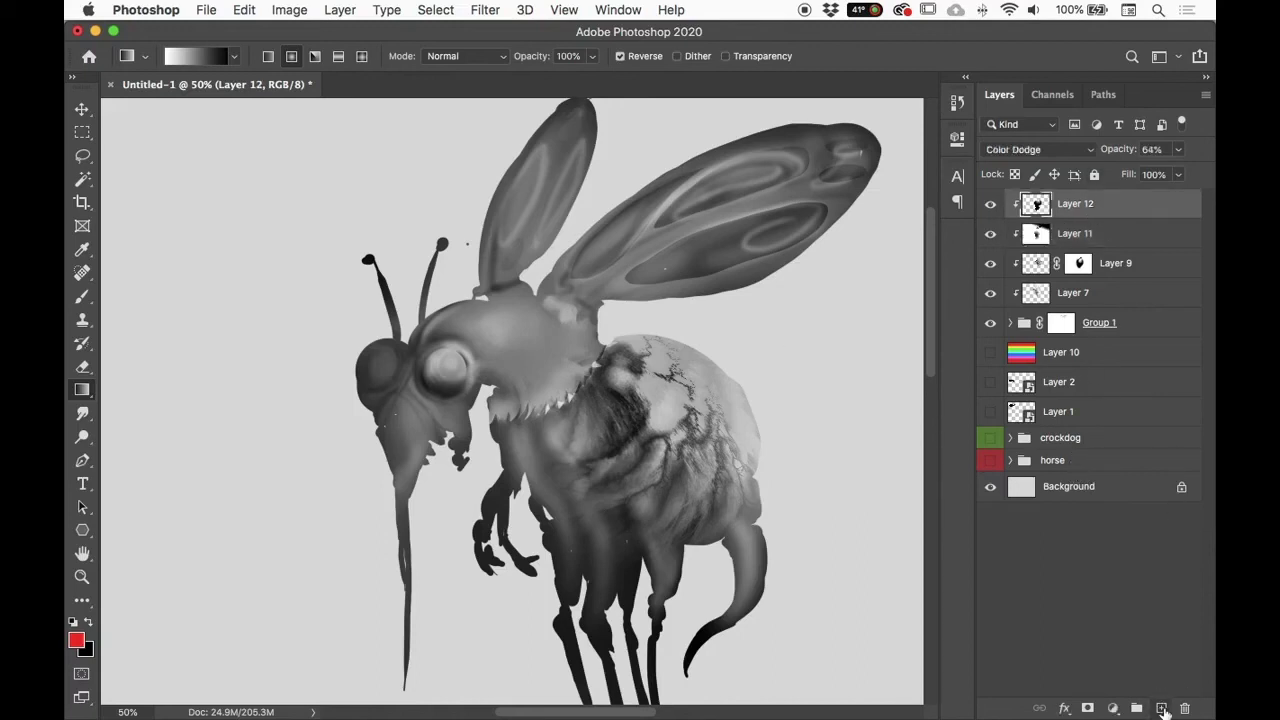
pyautogui.click(1161, 708)
pyautogui.press('l')
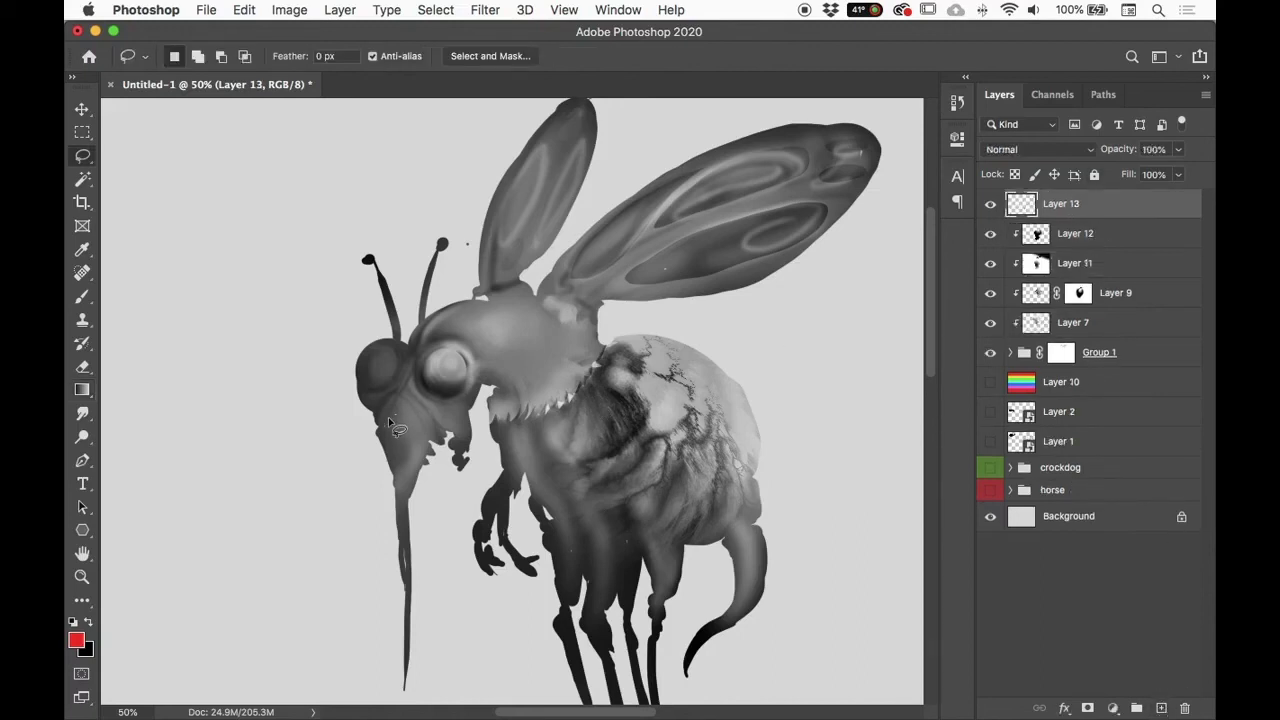
pyautogui.hotkey('shift', 'l')
pyautogui.click(373, 430)
pyautogui.click(396, 398)
pyautogui.click(448, 467)
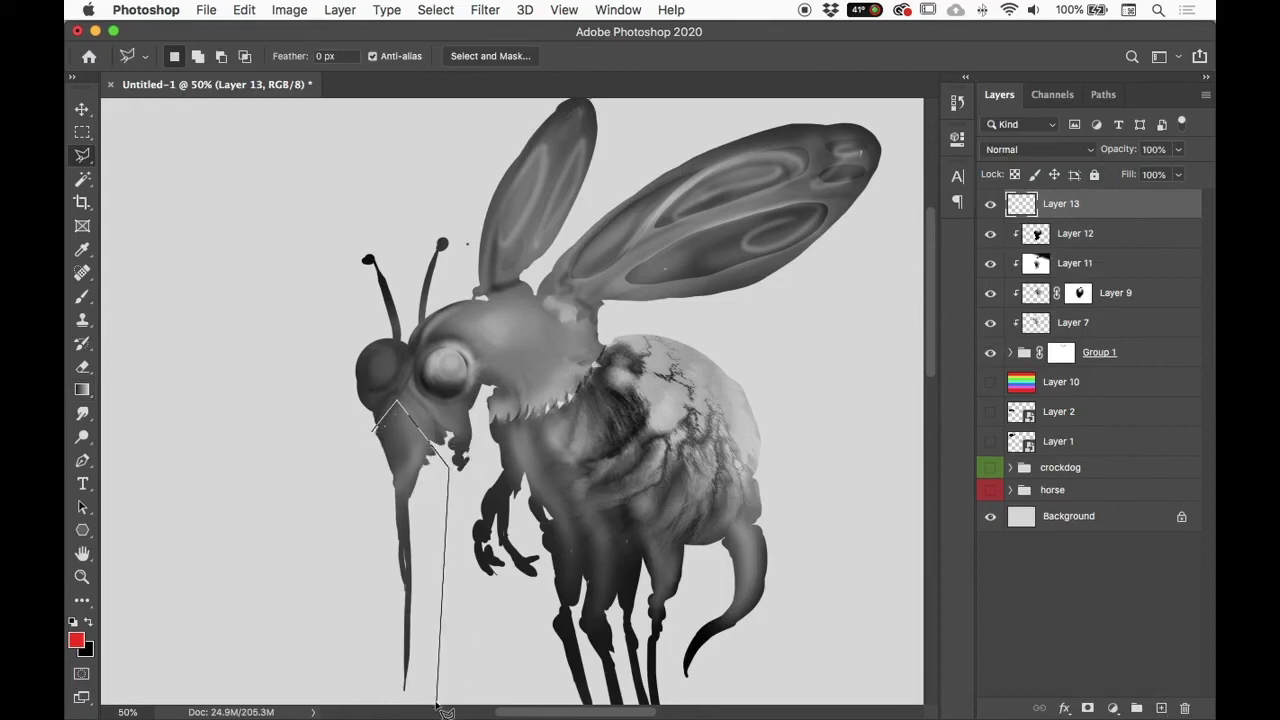
pyautogui.click(437, 700)
pyautogui.click(381, 703)
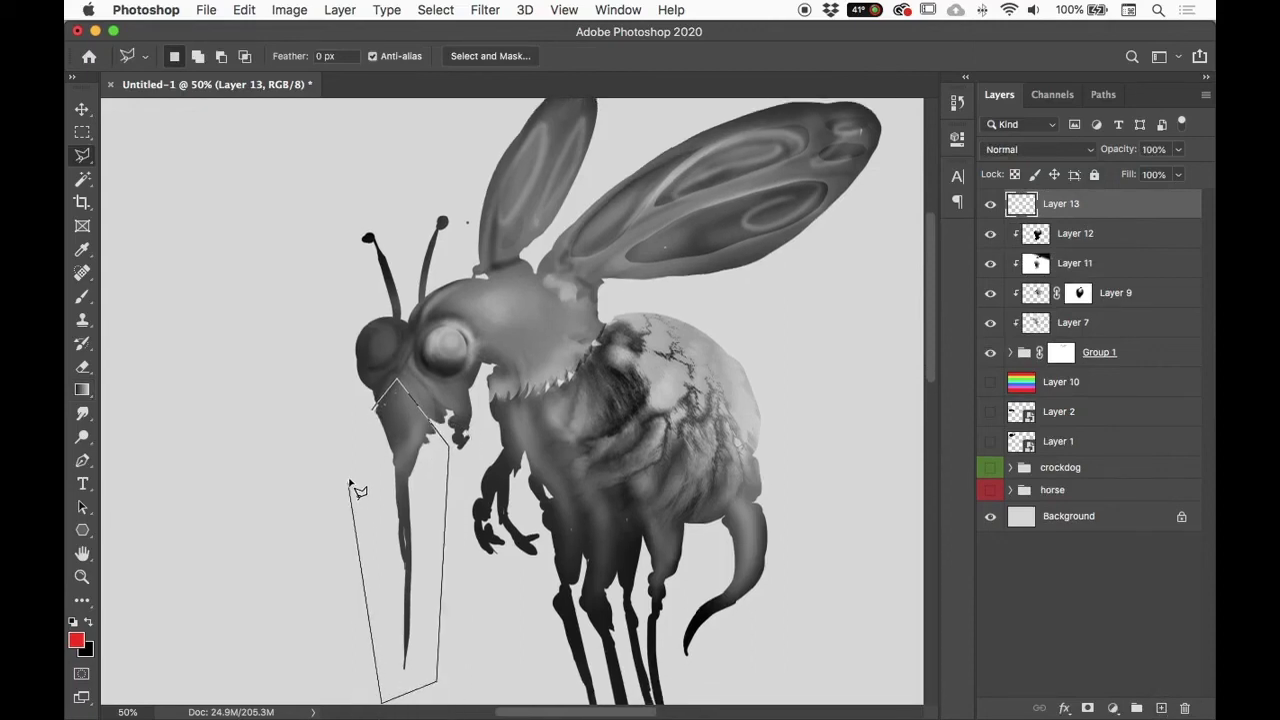
pyautogui.click(368, 424)
# Step: Turn Layer 13 into a clipping mask over the bee layers
pyautogui.rightClick(1127, 206)
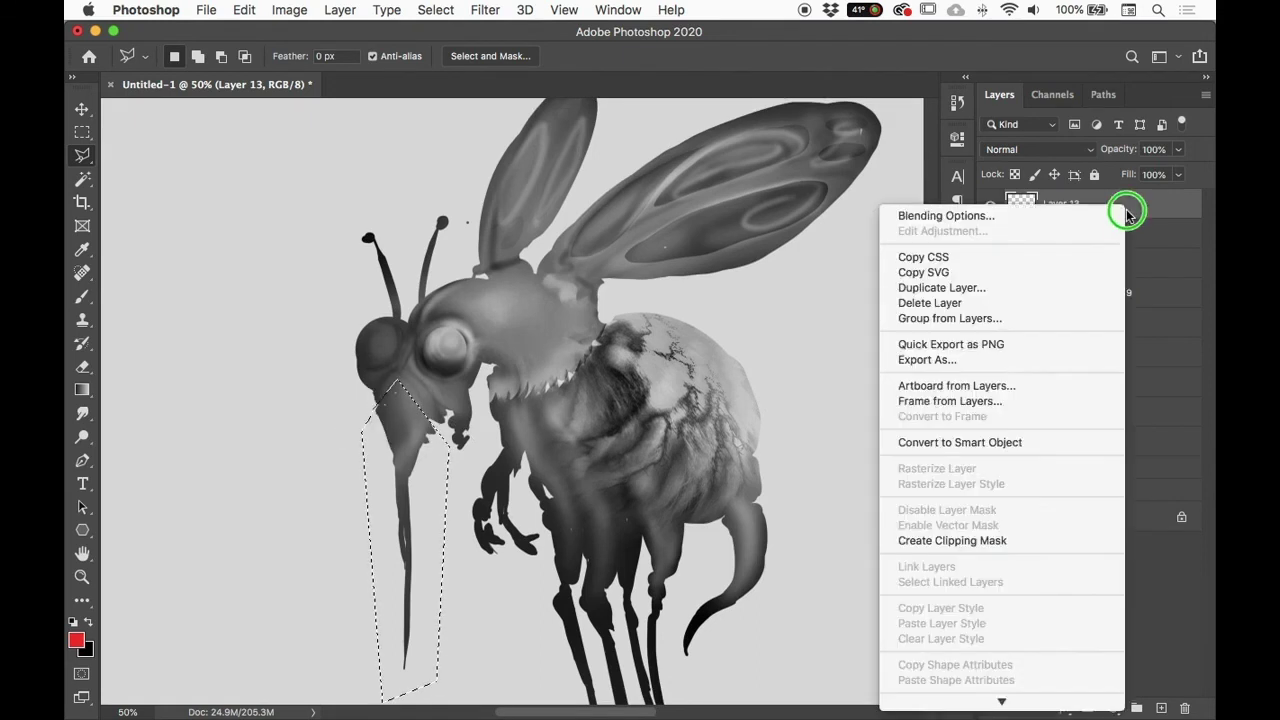
pyautogui.click(1050, 540)
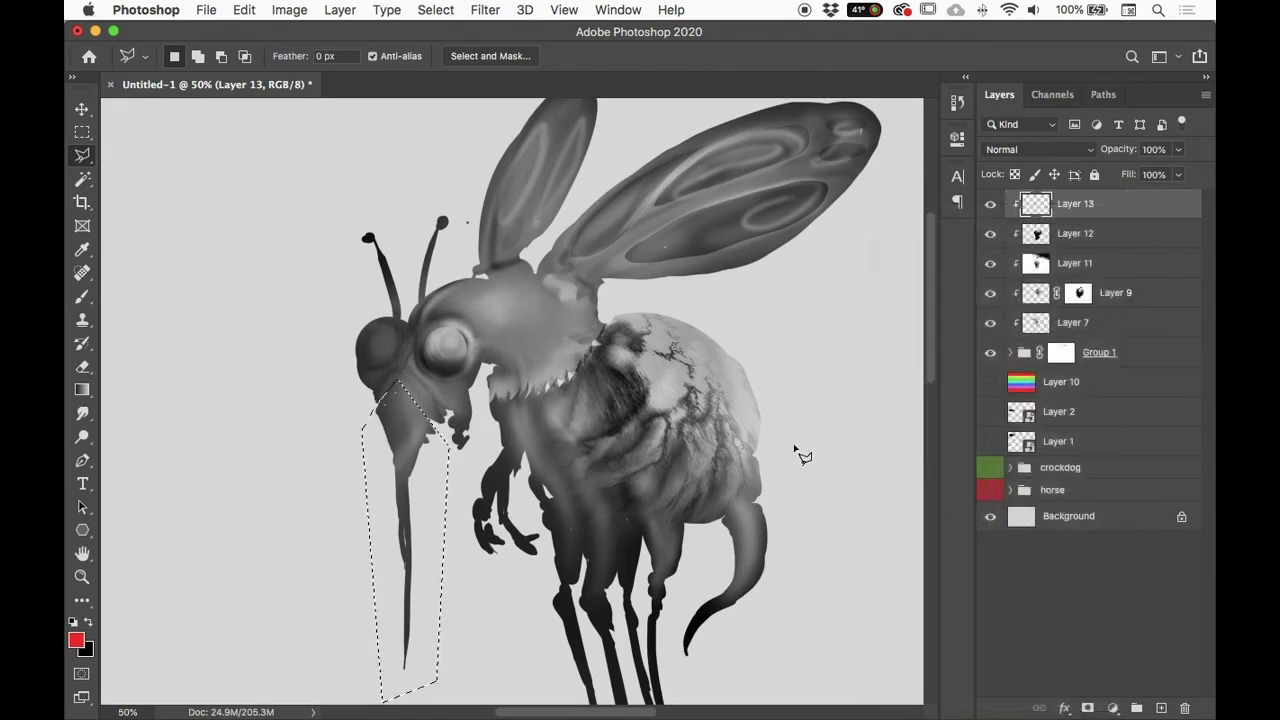
# Step: Shade the proboscis selection on Layer 13 with black-and-white radial gradients, turning Reverse off, and set the layer's blend mode to Multiply
pyautogui.press('g')
pyautogui.moveTo(400, 368); pyautogui.dragTo(421, 692)
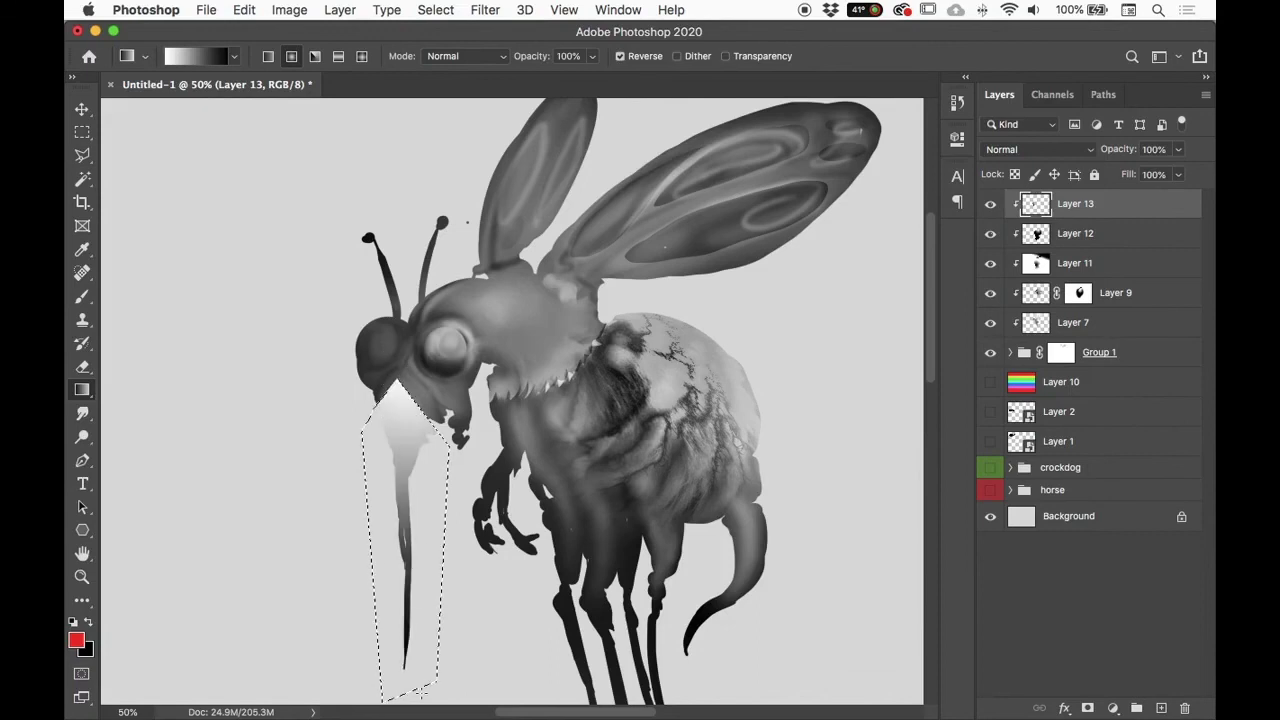
pyautogui.click(620, 56)
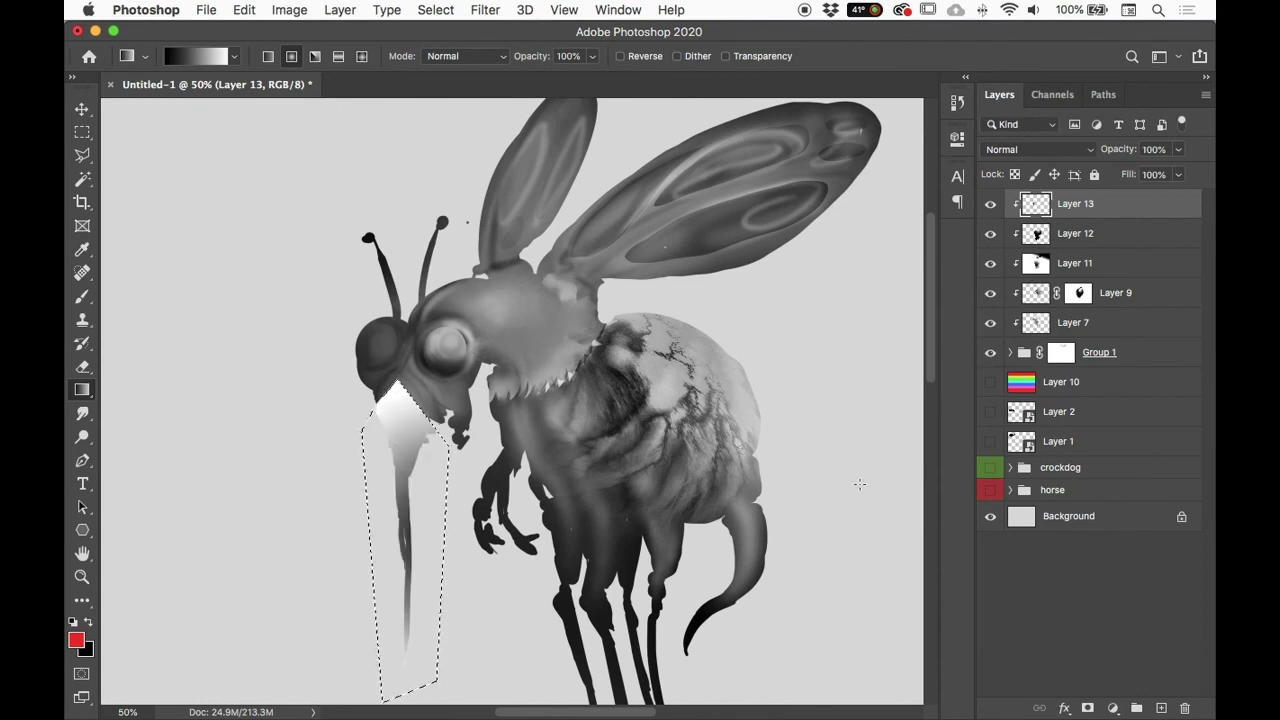
pyautogui.click(1030, 149)
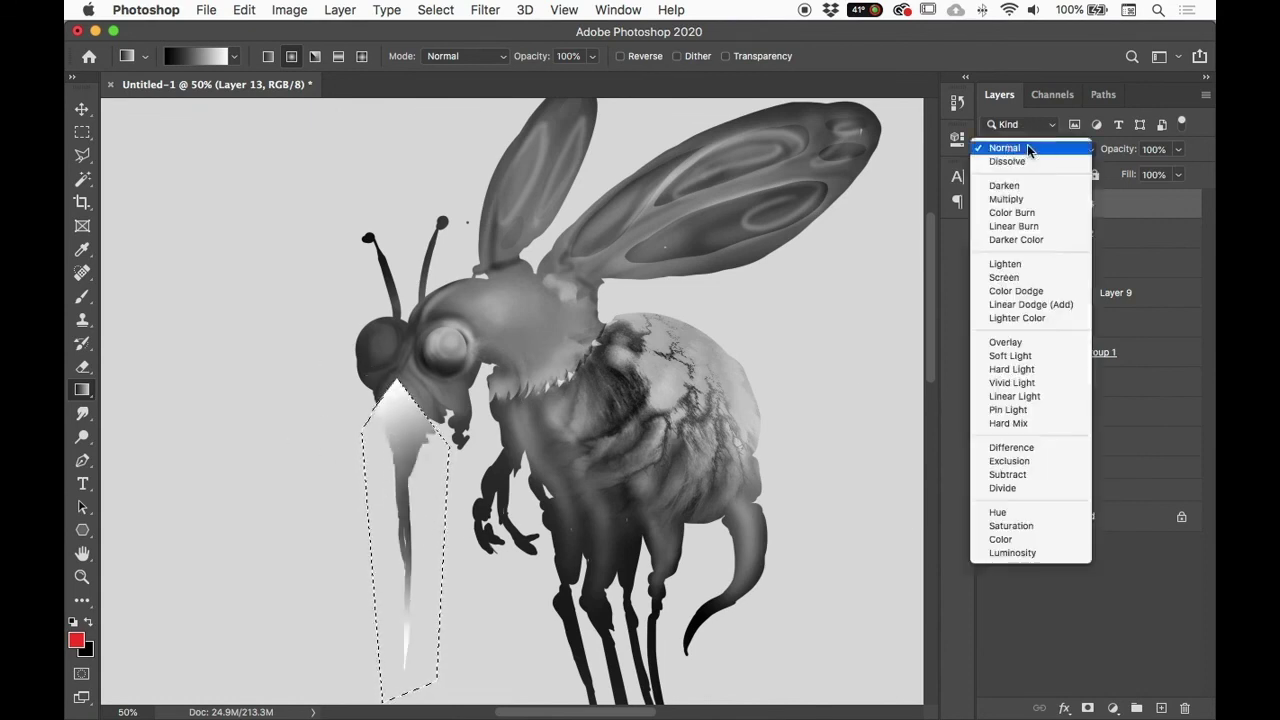
pyautogui.click(1010, 199)
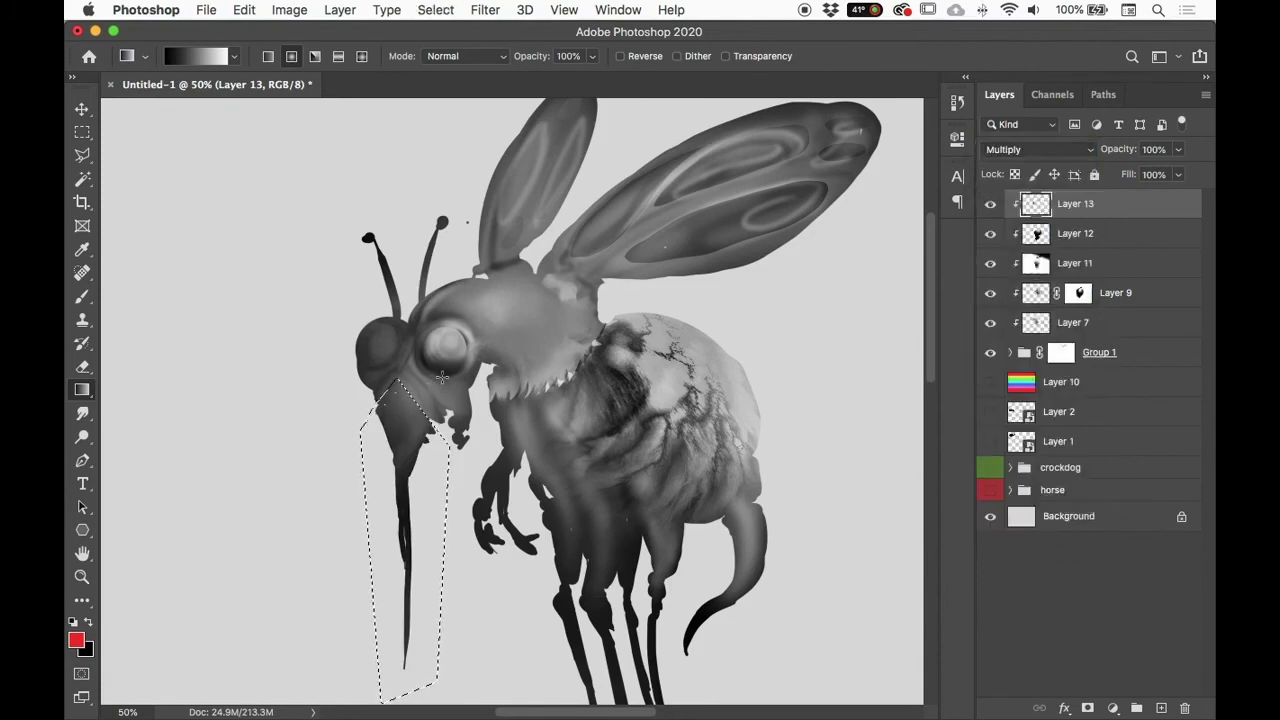
# Step: Prepare a black brush at size 50 for darkening the base of the proboscis inside the selection on Layer 13
pyautogui.press('b')
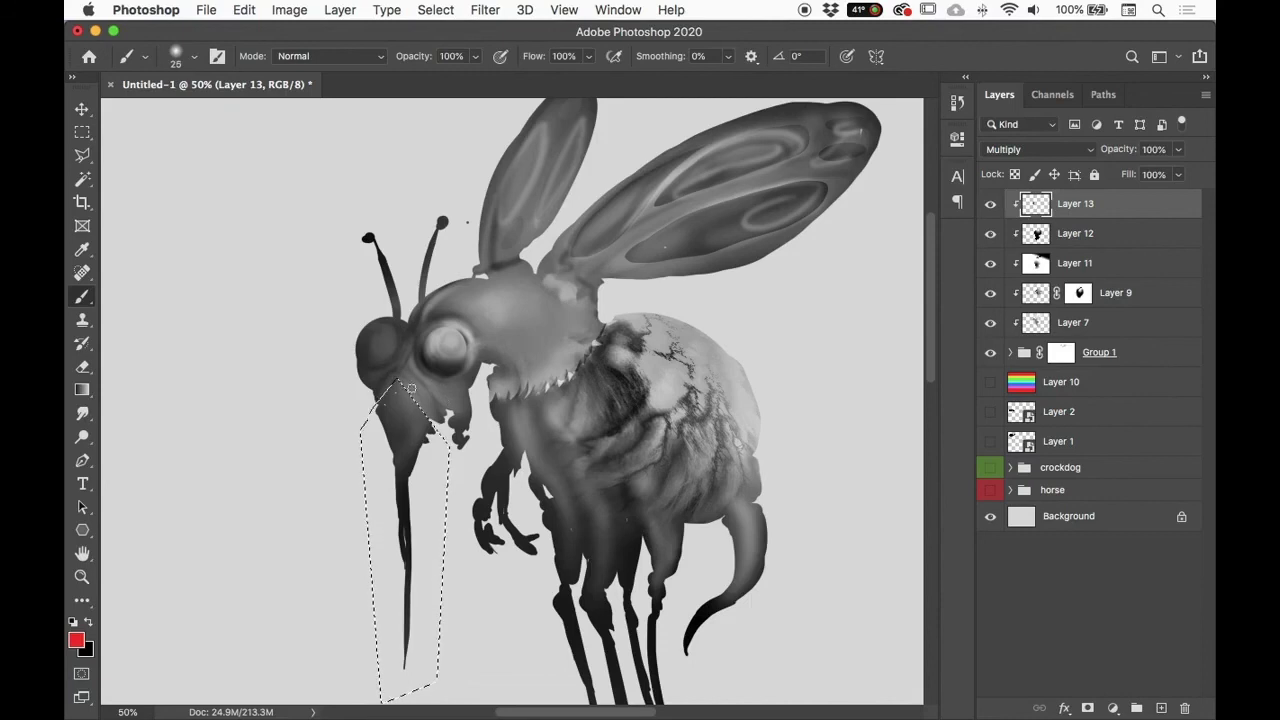
pyautogui.press('x')
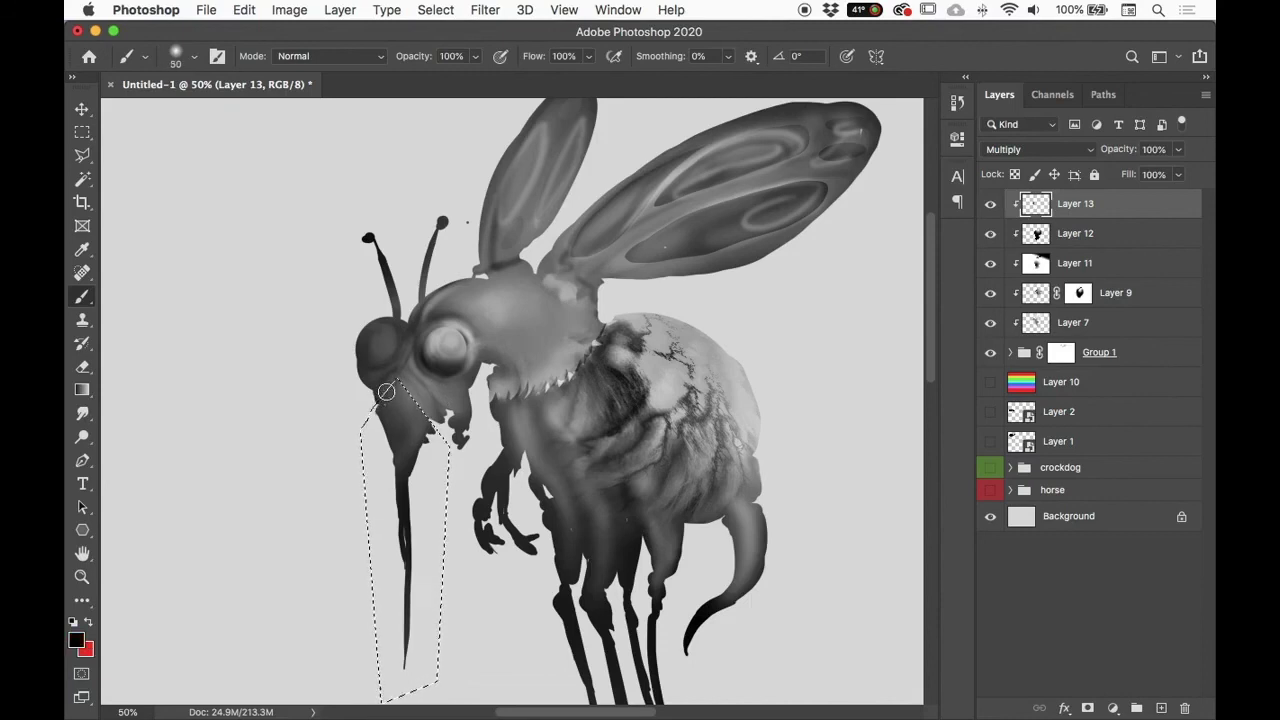